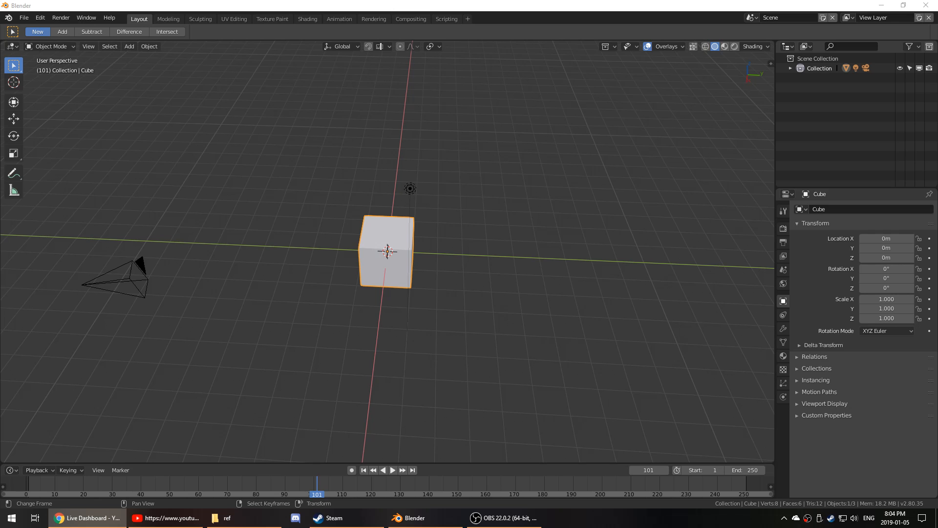
- Examine the default cube from the front and right views, in both perspective and orthographic projection
{"action": "left_click", "coordinate": [487, 2]}
{"action": "middle_click_drag", "start_coordinate": [414, 362], "coordinate": [427, 346]}
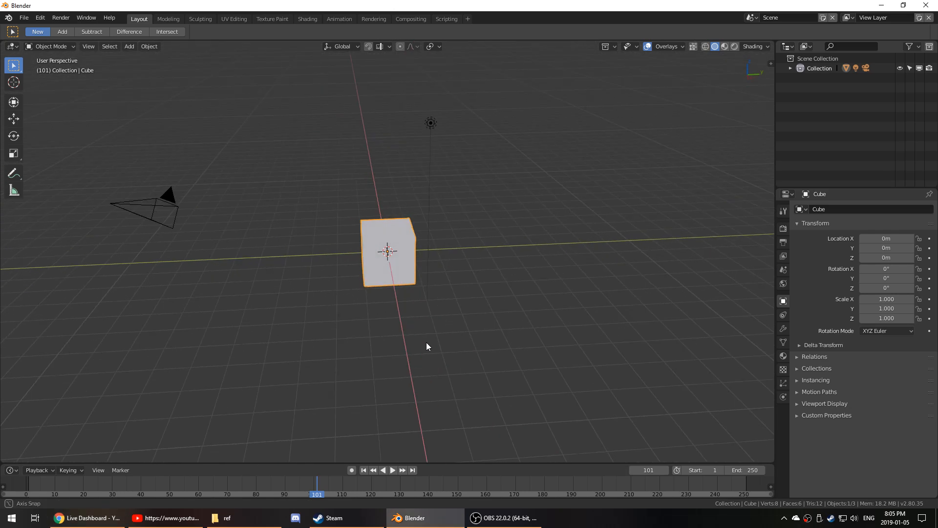
{"action": "key", "text": "KP_1"}
{"action": "key", "text": "KP_5"}
{"action": "key", "text": "KP_3"}
{"action": "key", "text": "KP_5"}
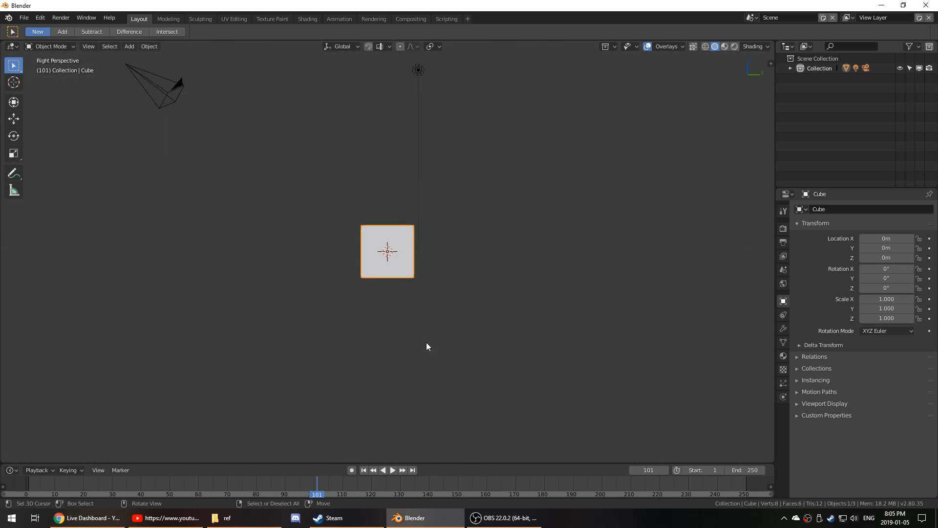
{"action": "key", "text": "KP_1"}
{"action": "middle_click_drag", "start_coordinate": [426, 342], "coordinate": [438, 379]}
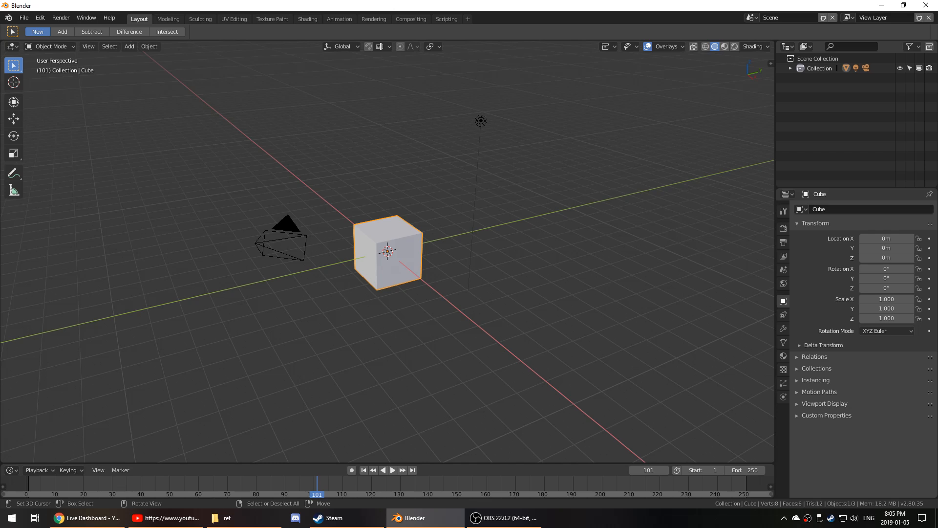
{"action": "key", "text": "KP_3"}
{"action": "key", "text": "KP_1"}
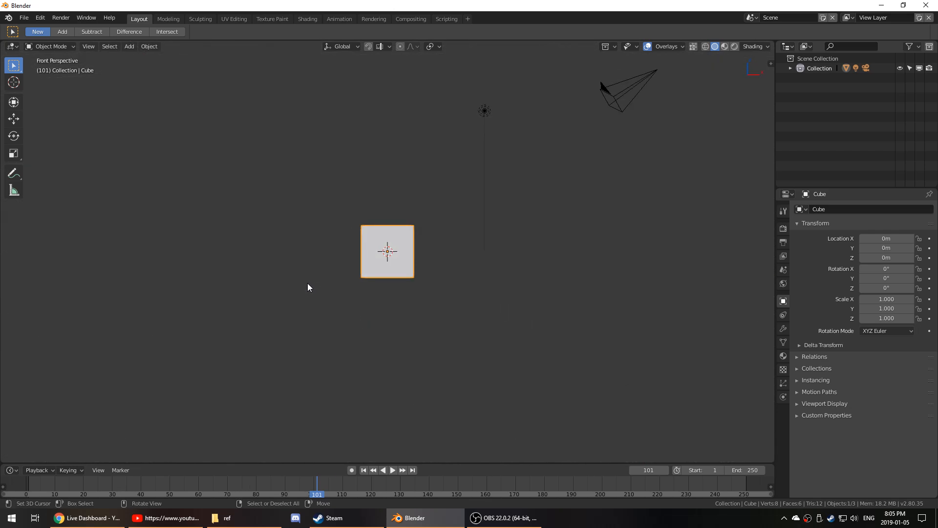
{"action": "key", "text": "KP_5"}
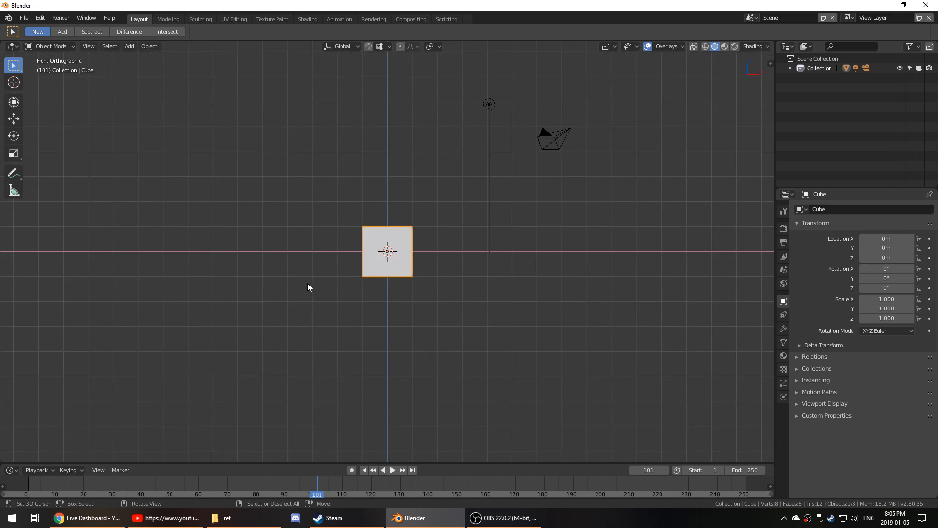
{"action": "middle_click_drag", "start_coordinate": [486, 267], "coordinate": [410, 297]}
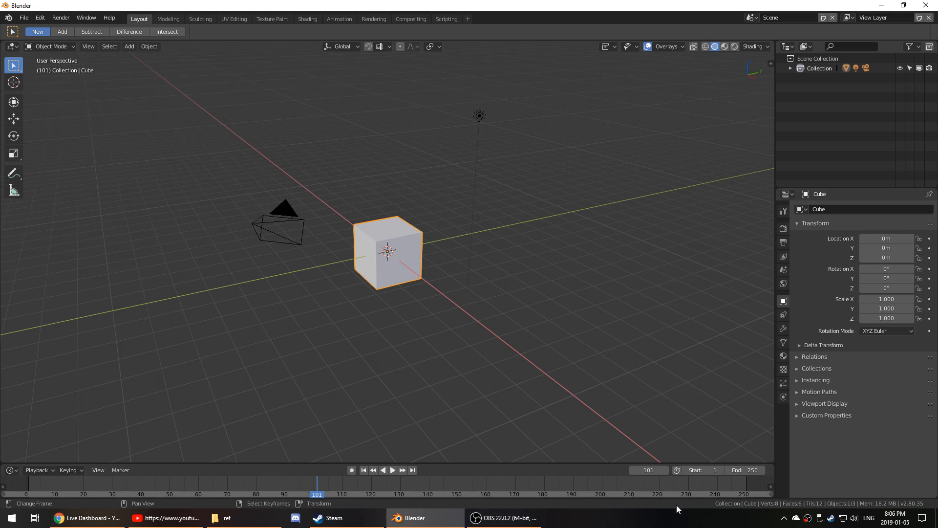
{"action": "middle_click_drag", "start_coordinate": [577, 391], "coordinate": [528, 360]}
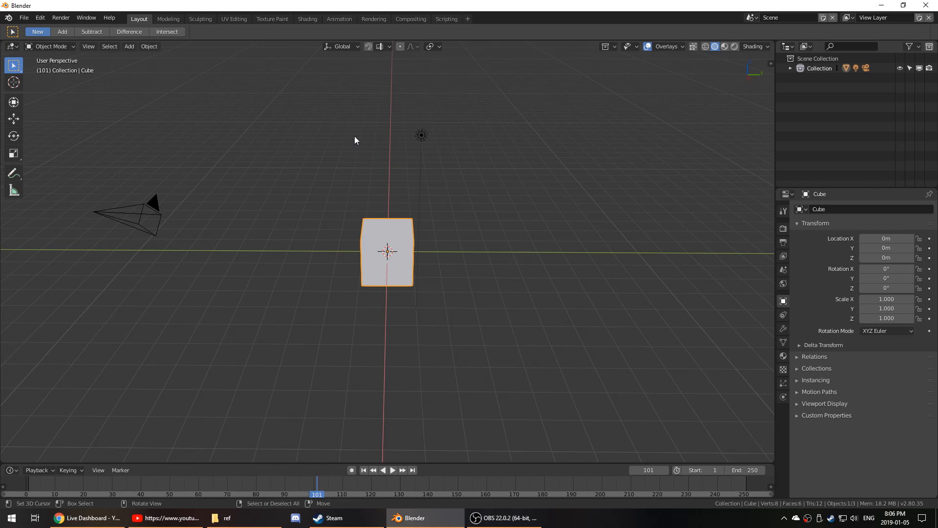
{"action": "middle_click_drag", "start_coordinate": [354, 136], "coordinate": [367, 346]}
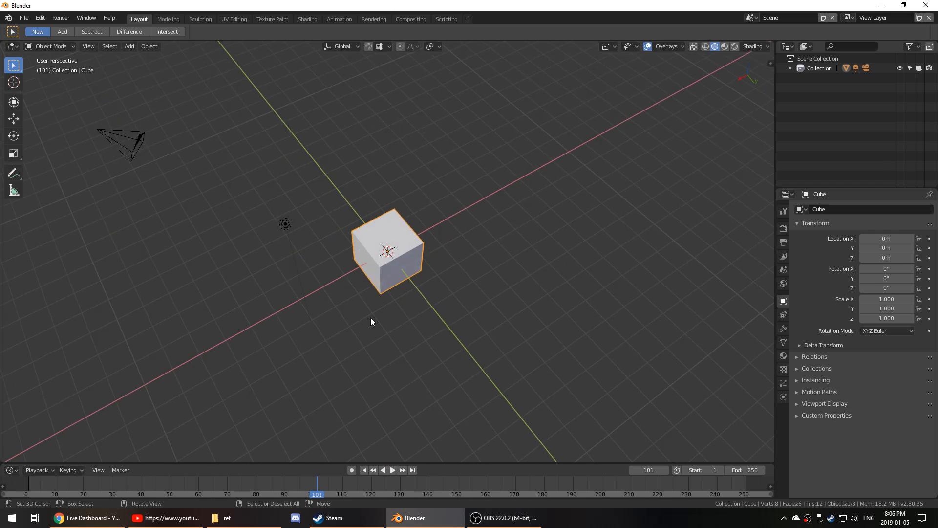
{"action": "key", "text": "KP_1"}
{"action": "middle_click_drag", "start_coordinate": [454, 348], "coordinate": [410, 370]}
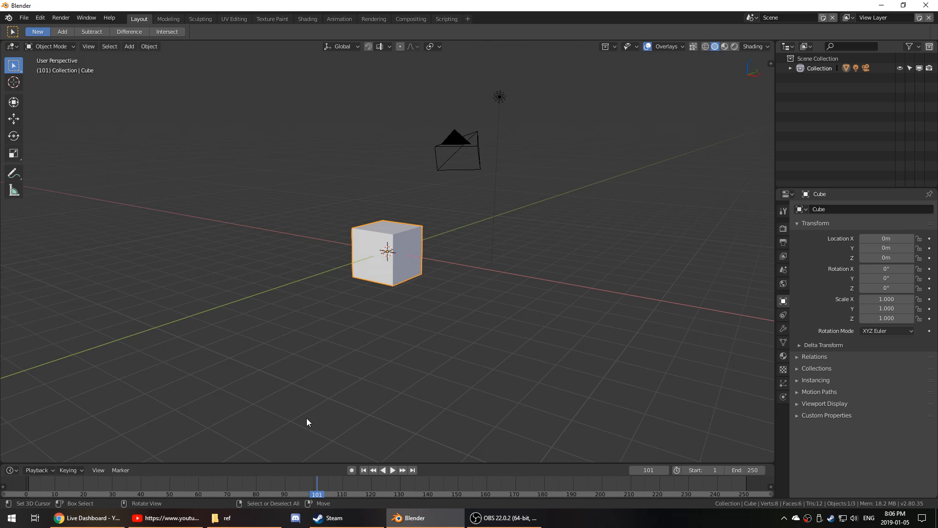
{"action": "middle_click_drag", "start_coordinate": [307, 418], "coordinate": [391, 387]}
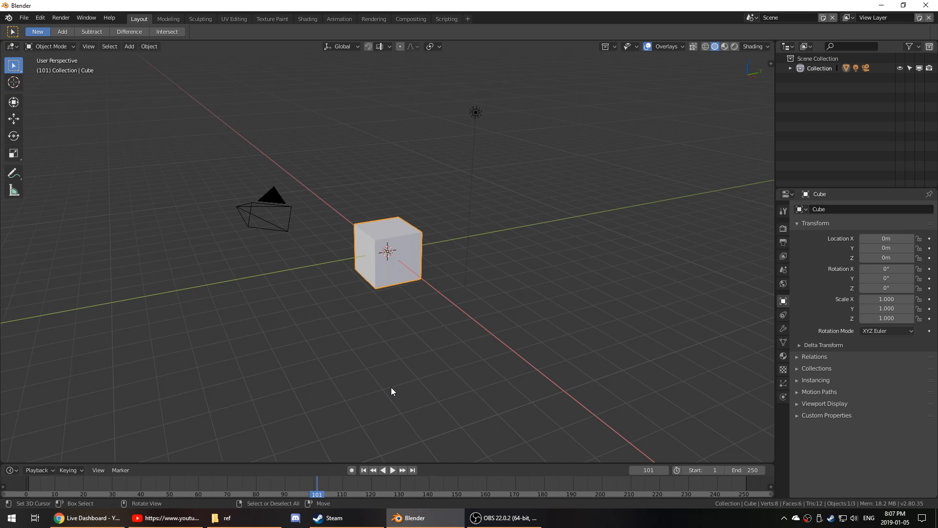
{"action": "mouse_move", "coordinate": [439, 358]}
{"action": "middle_mouse_down"}
{"action": "mouse_move", "coordinate": [434, 371]}
{"action": "mouse_move", "coordinate": [444, 372]}
{"action": "middle_mouse_up"}
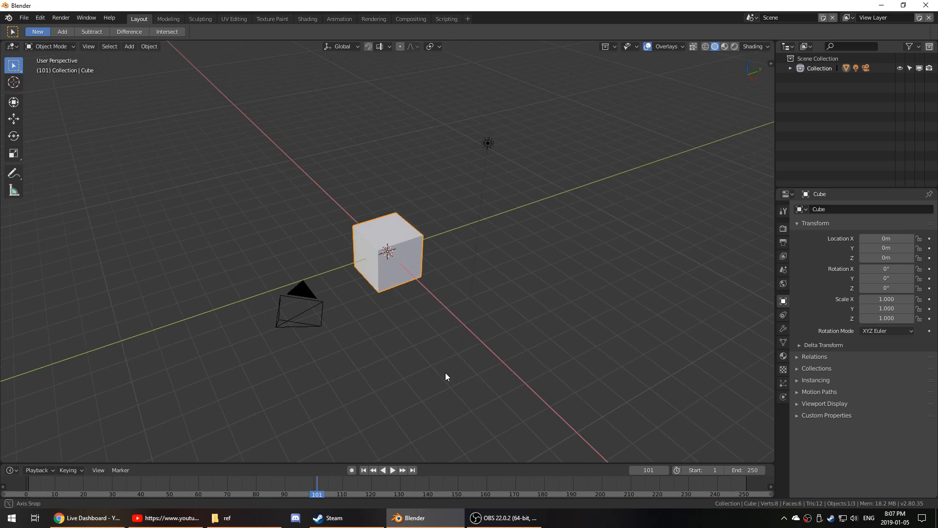
- Look at the cube straight from the front in orthographic projection
{"action": "key", "text": "KP_1"}
{"action": "key", "text": "KP_5"}
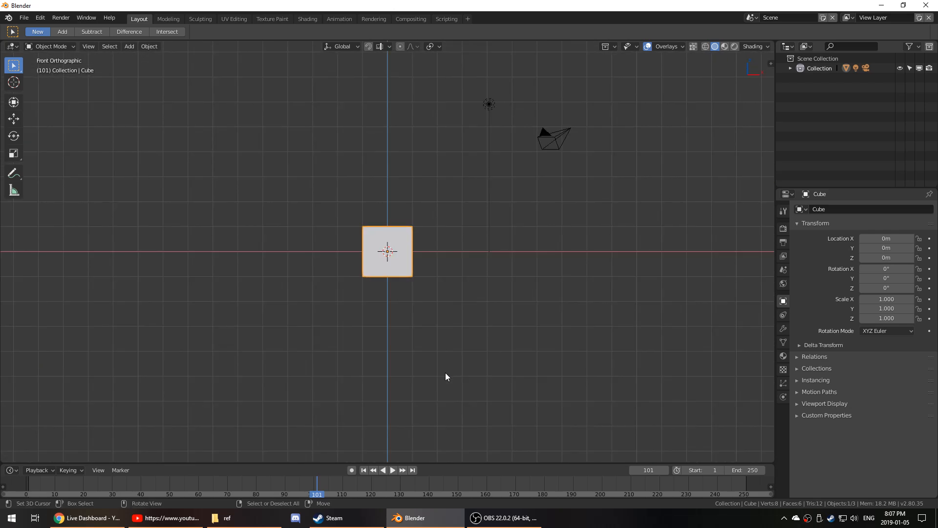
{"action": "left_click", "coordinate": [266, 526]}
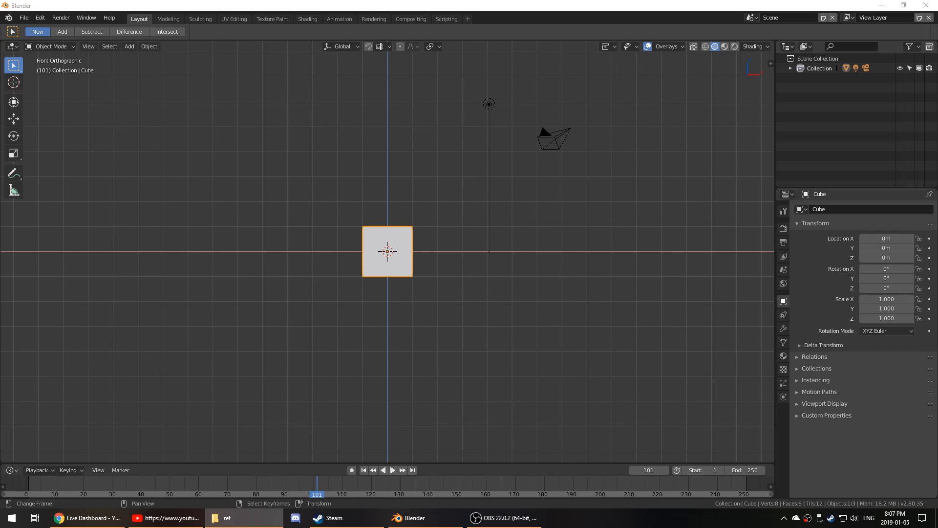
{"action": "middle_click_drag", "start_coordinate": [500, 276], "coordinate": [493, 330]}
{"action": "scroll", "coordinate": [441, 310], "scroll_direction": "up", "scroll_amount": 4}
{"action": "scroll", "coordinate": [461, 317], "scroll_direction": "down", "scroll_amount": 2}
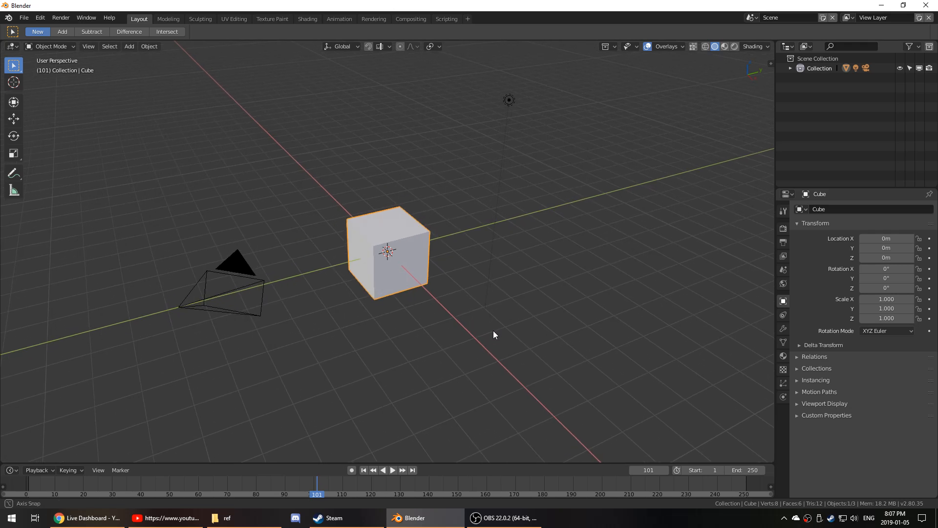
{"action": "key", "text": "KP_1"}
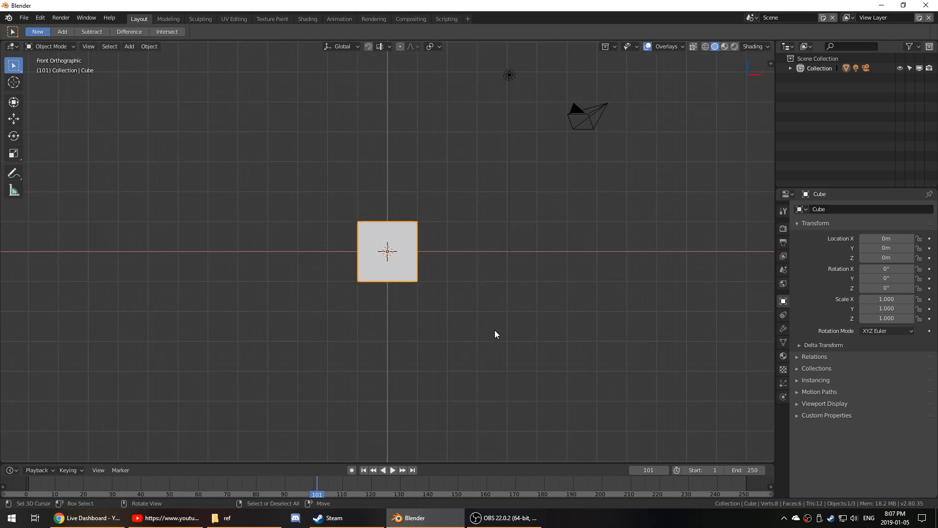
{"action": "key", "text": "Tab"}
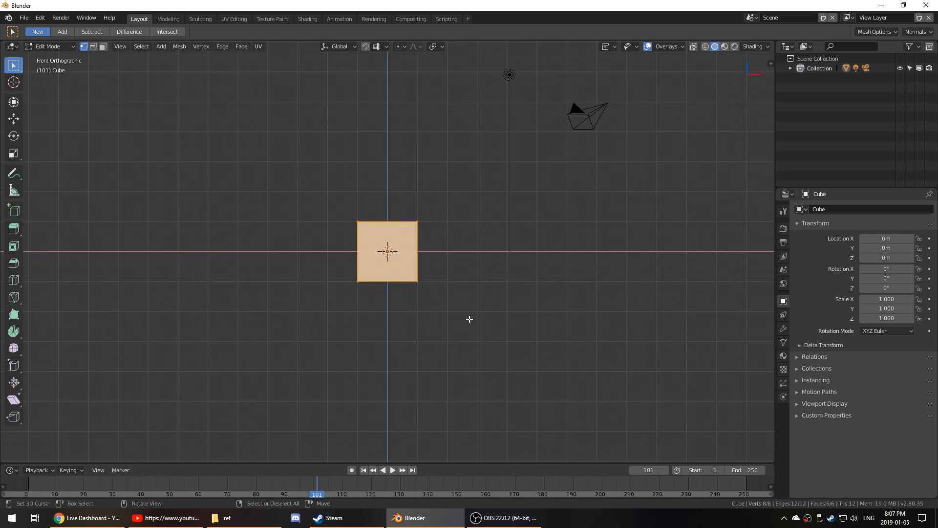
{"action": "middle_click_drag", "start_coordinate": [469, 320], "coordinate": [484, 331]}
{"action": "scroll", "coordinate": [484, 331], "scroll_direction": "up", "scroll_amount": 5}
{"action": "middle_click_drag", "start_coordinate": [417, 268], "coordinate": [428, 351], "text": "shift"}
{"action": "key", "text": "Tab"}
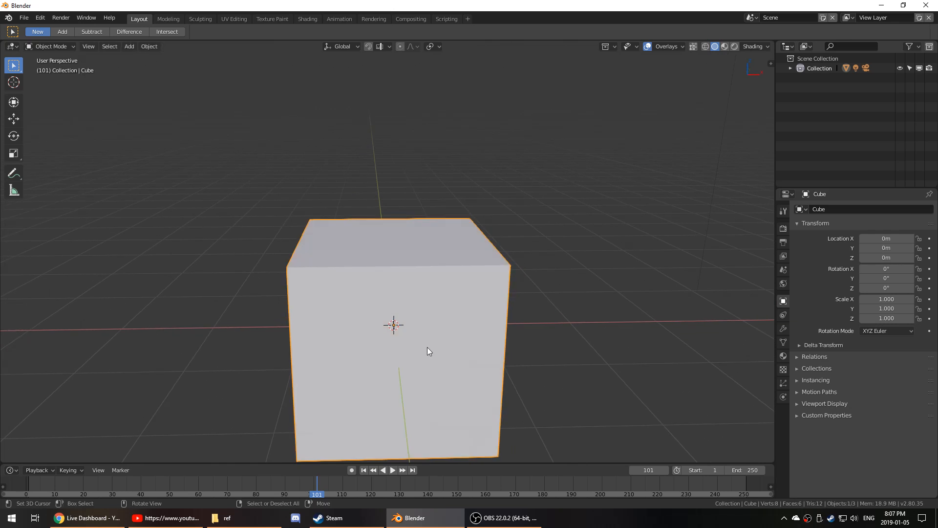
{"action": "middle_click_drag", "start_coordinate": [460, 279], "coordinate": [476, 299]}
{"action": "key", "text": "Tab"}
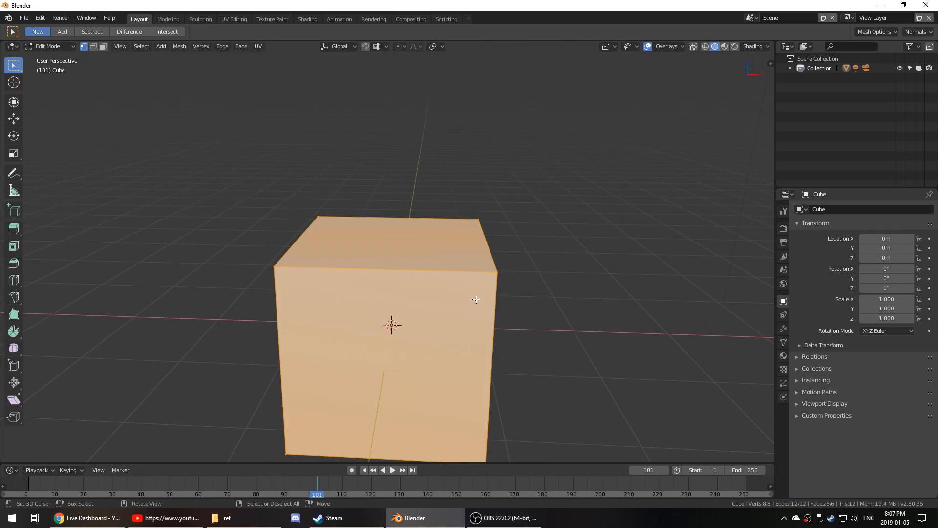
{"action": "left_click", "coordinate": [506, 276]}
{"action": "key", "text": "g"}
{"action": "key", "text": "Escape"}
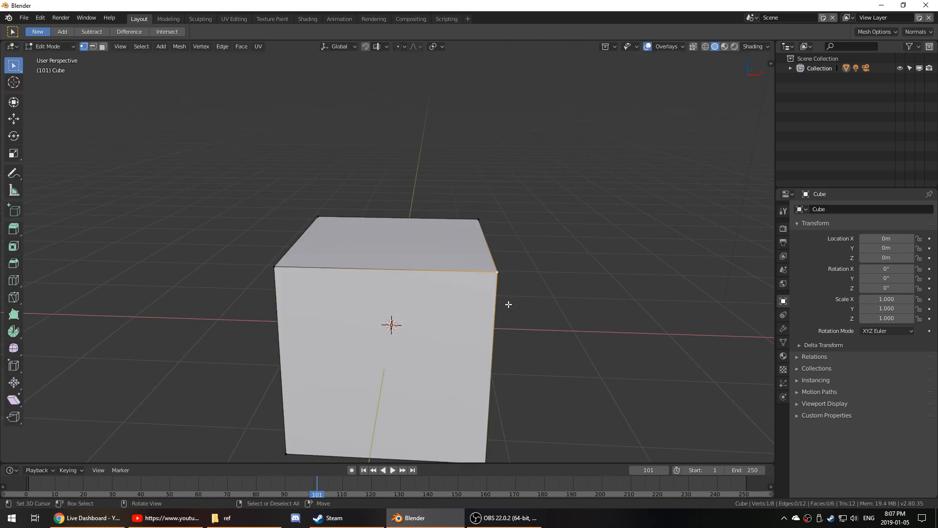
{"action": "key", "text": "a"}
{"action": "key", "text": "g"}
{"action": "key", "text": "Escape"}
{"action": "key", "text": "Tab"}
{"action": "middle_click_drag", "start_coordinate": [539, 314], "coordinate": [443, 296]}
{"action": "scroll", "coordinate": [537, 331], "scroll_direction": "down", "scroll_amount": 3}
{"action": "left_click", "coordinate": [256, 347]}
{"action": "left_click", "coordinate": [354, 291]}
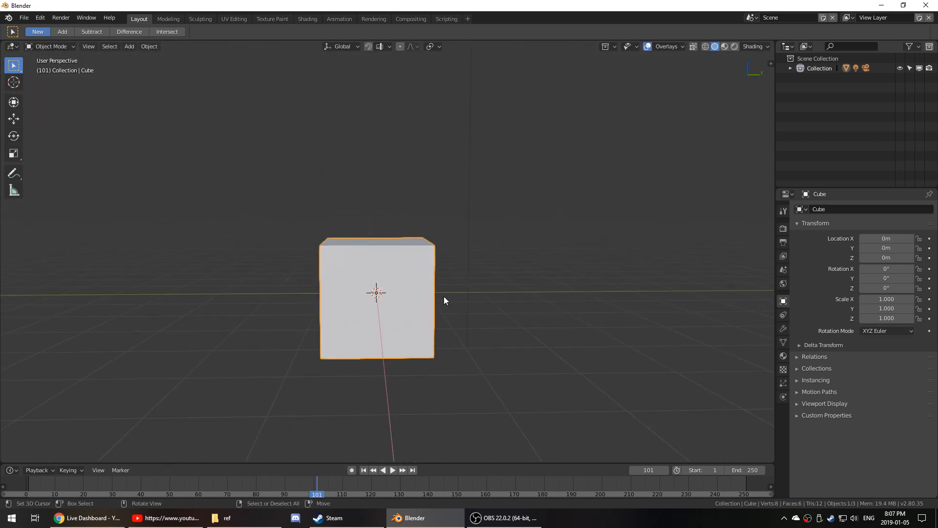
{"action": "key", "text": "KP_1"}
{"action": "key", "text": "KP_5"}
{"action": "key", "text": "KP_5"}
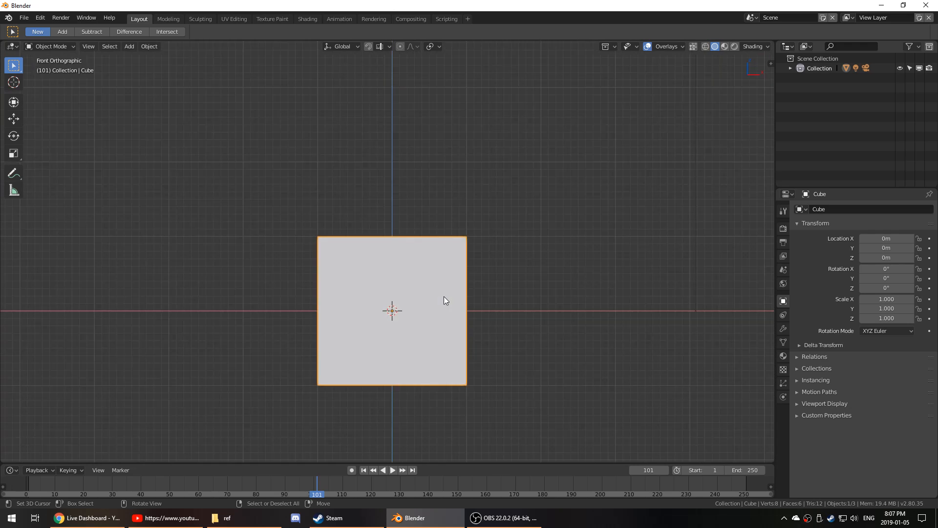
{"action": "middle_click_drag", "start_coordinate": [473, 313], "coordinate": [459, 355]}
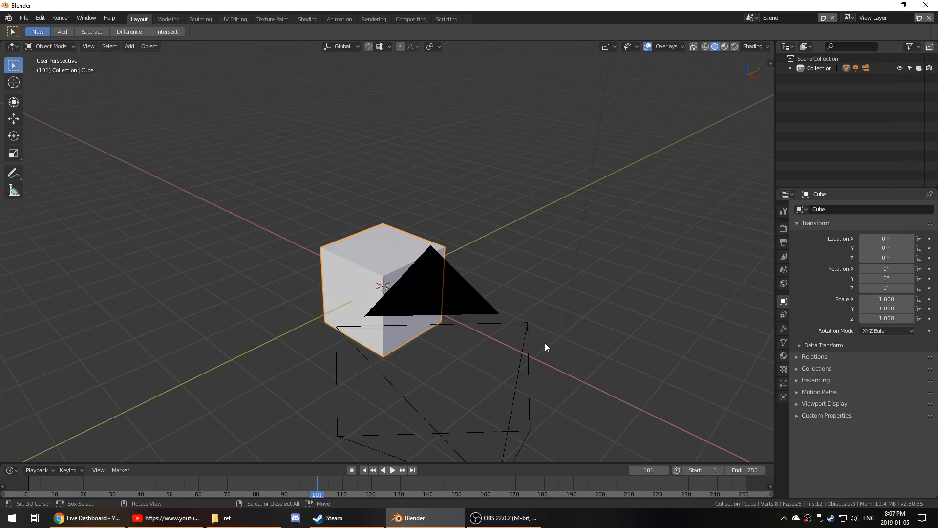
{"action": "middle_click_drag", "start_coordinate": [545, 344], "coordinate": [528, 342]}
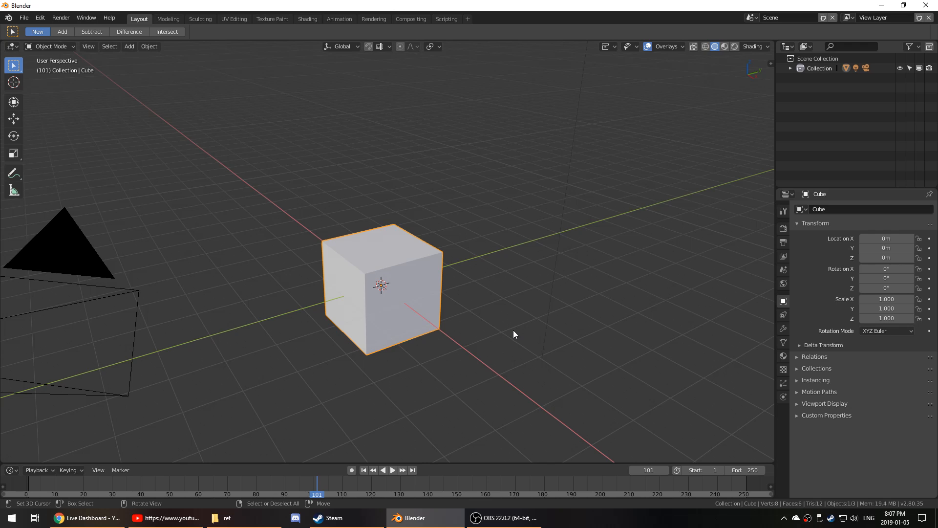
{"action": "middle_click_drag", "start_coordinate": [536, 296], "coordinate": [310, 307]}
{"action": "scroll", "coordinate": [495, 293], "scroll_direction": "down", "scroll_amount": 3}
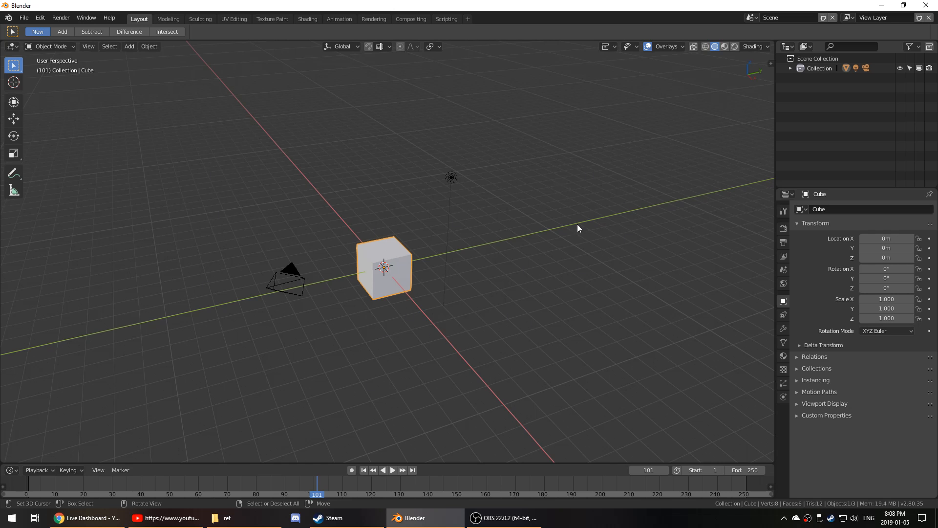
{"action": "key", "text": "KP_1"}
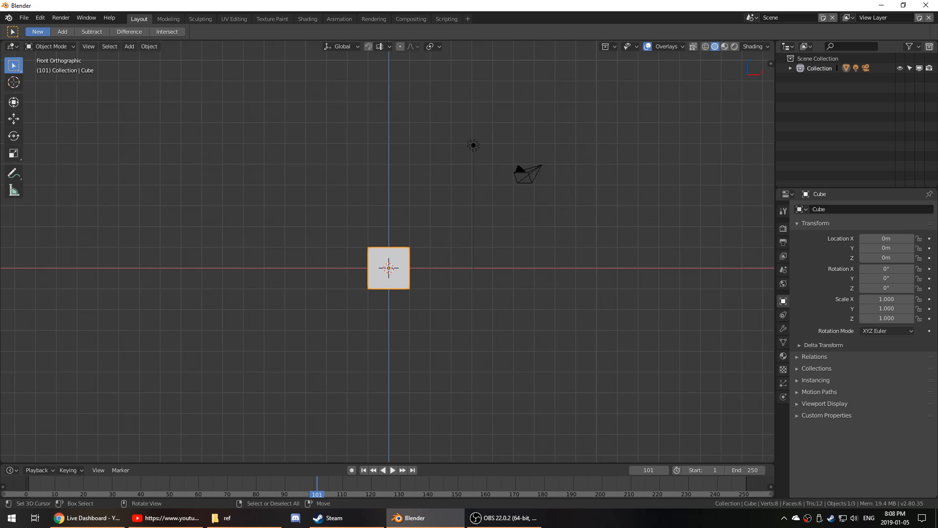
- Switch to the r_snowy_3 project in REAPER, play the song from its start to its end, and stop playback
{"action": "key", "text": "super+d"}
{"action": "key", "text": "super+d"}
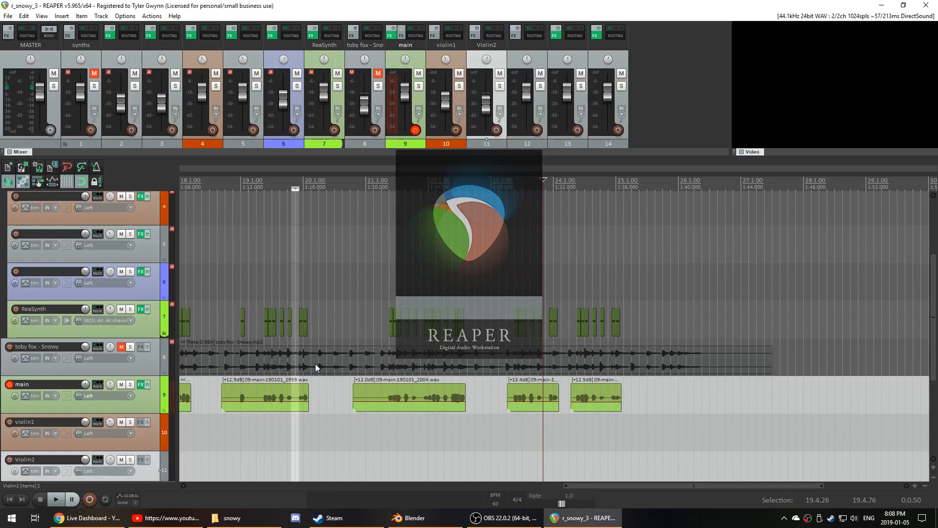
{"action": "key", "text": "Home"}
{"action": "key", "text": "space"}
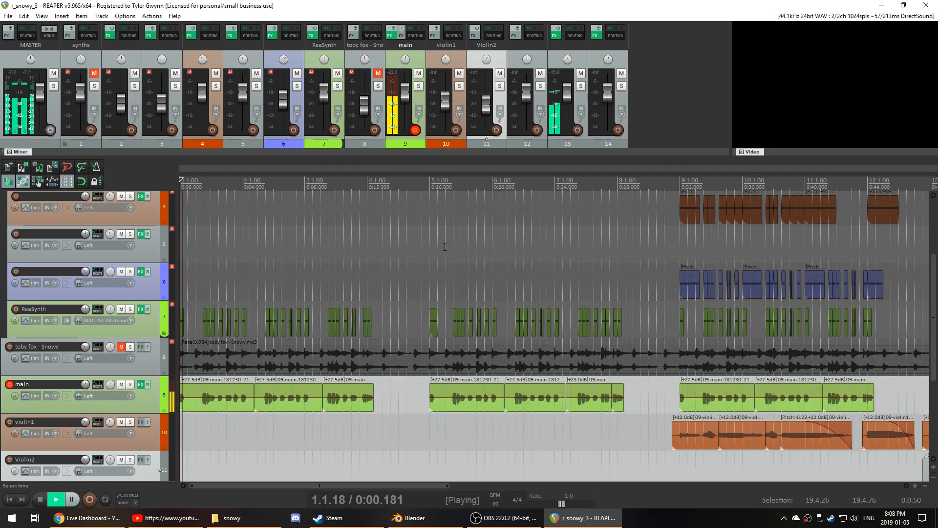
{"action": "scroll", "coordinate": [100, 362], "scroll_direction": "down", "scroll_amount": 3}
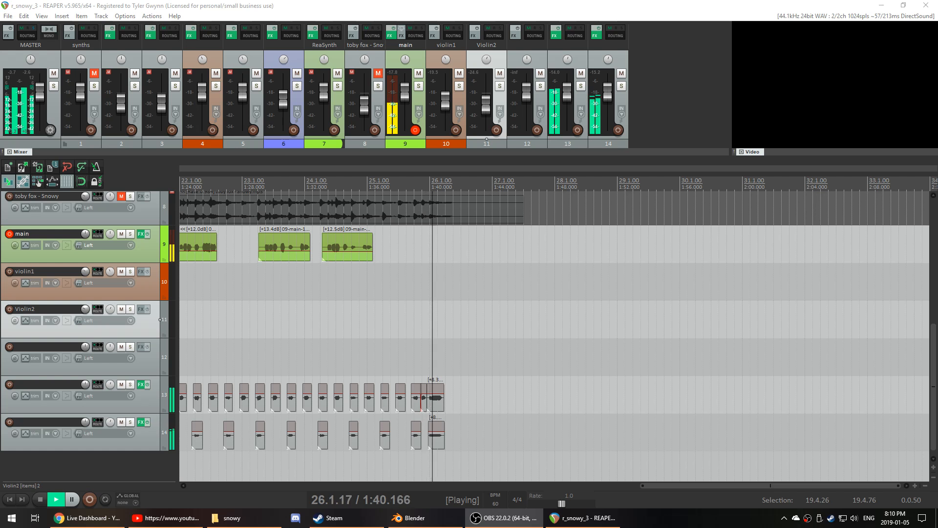
{"action": "left_click", "coordinate": [536, 4]}
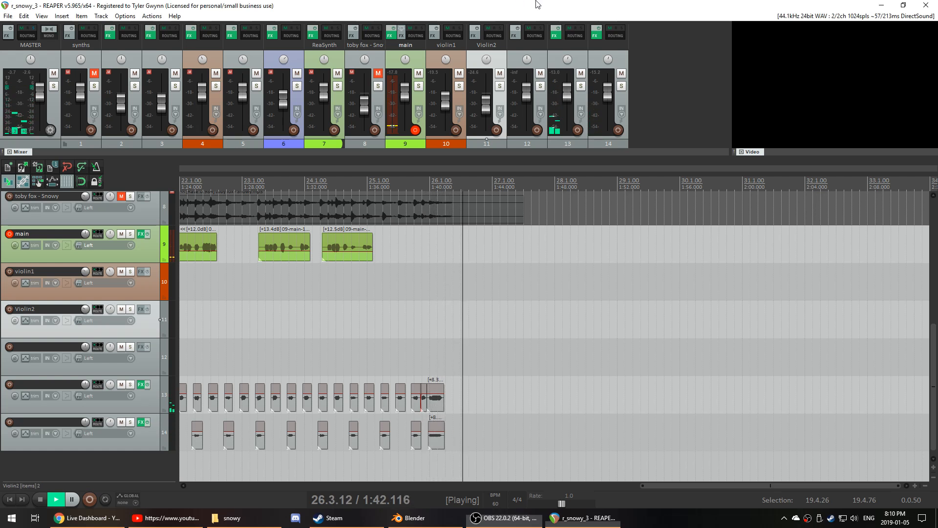
{"action": "key", "text": "space"}
{"action": "key", "text": "alt+Tab"}
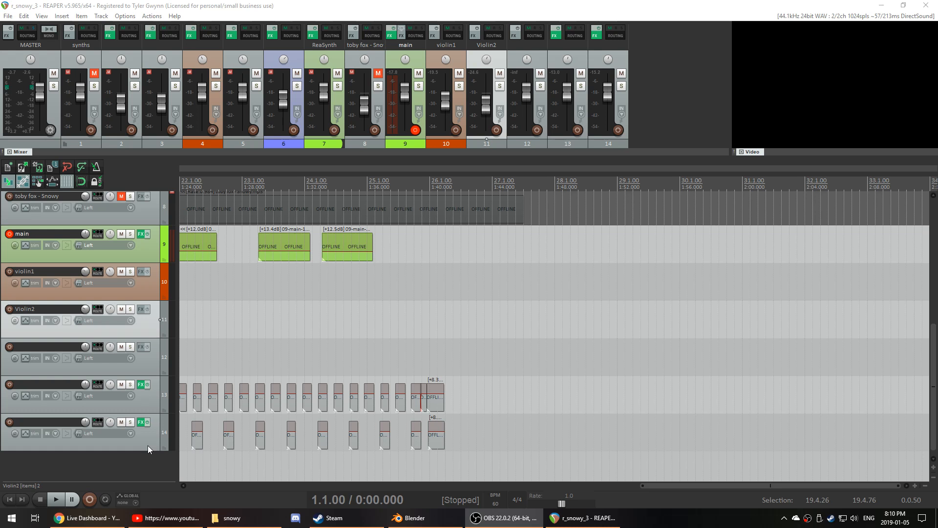
- Show the whole song arrangement and place the edit cursor at about 0:35.6 on track 12
{"action": "left_click", "coordinate": [640, 2]}
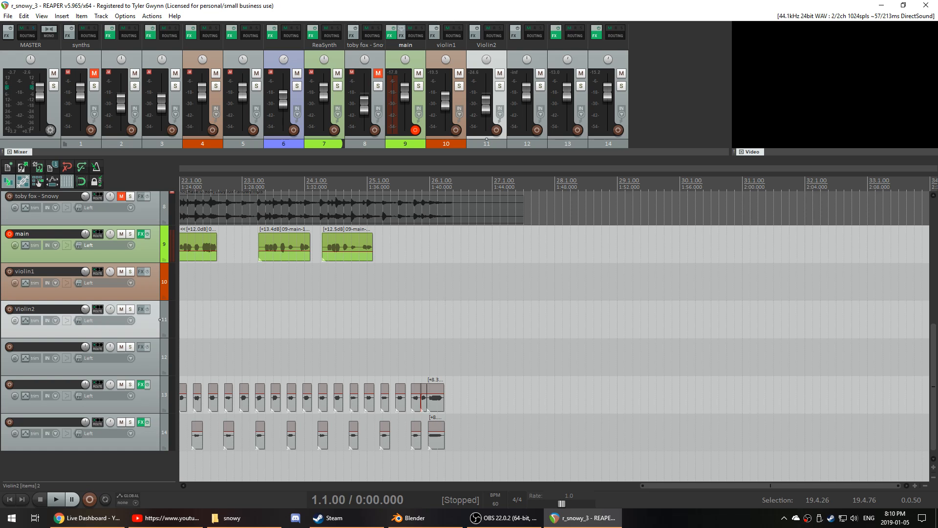
{"action": "scroll", "coordinate": [486, 307], "scroll_direction": "down", "scroll_amount": 4}
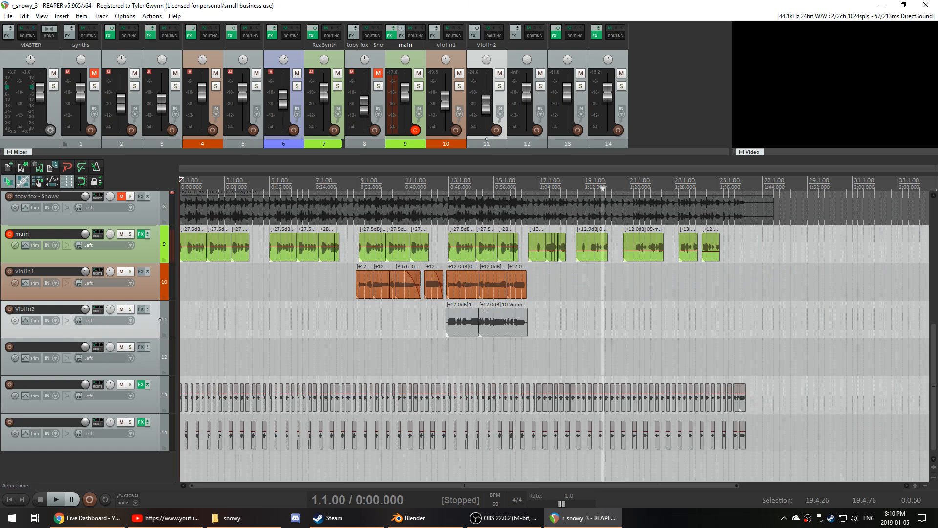
{"action": "left_click", "coordinate": [381, 345]}
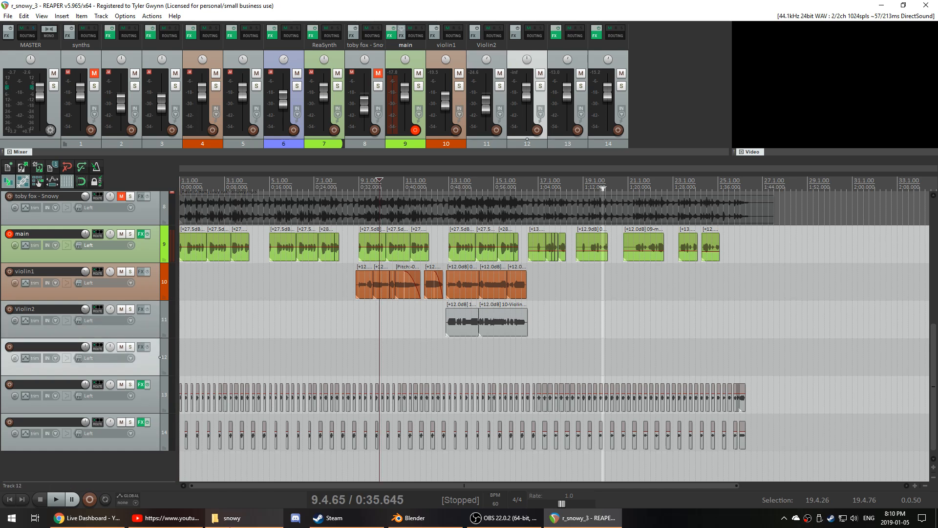
- Switch to the ref folder and view the reference images maxresdefault.jpg and Snowdinforest.png in Windows Photo Viewer
{"action": "left_click", "coordinate": [250, 518]}
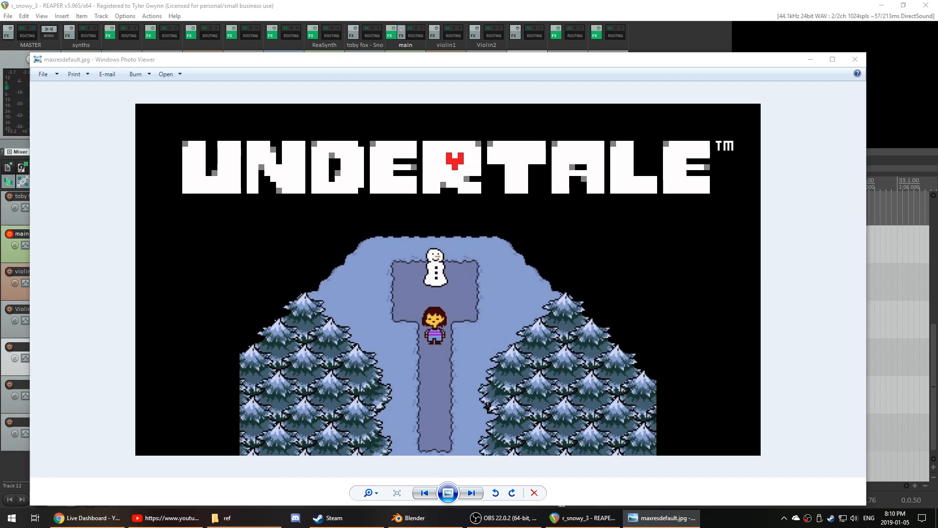
{"action": "left_click_drag", "start_coordinate": [0, 191], "coordinate": [335, 106]}
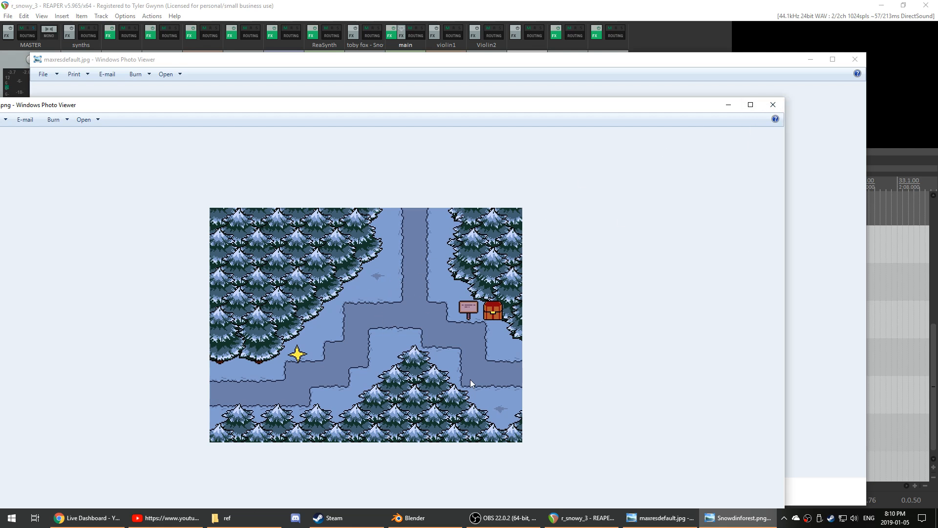
- Close both reference image windows and switch to Blender, viewing the cube straight from the front
{"action": "left_click", "coordinate": [772, 105]}
{"action": "left_click", "coordinate": [855, 61]}
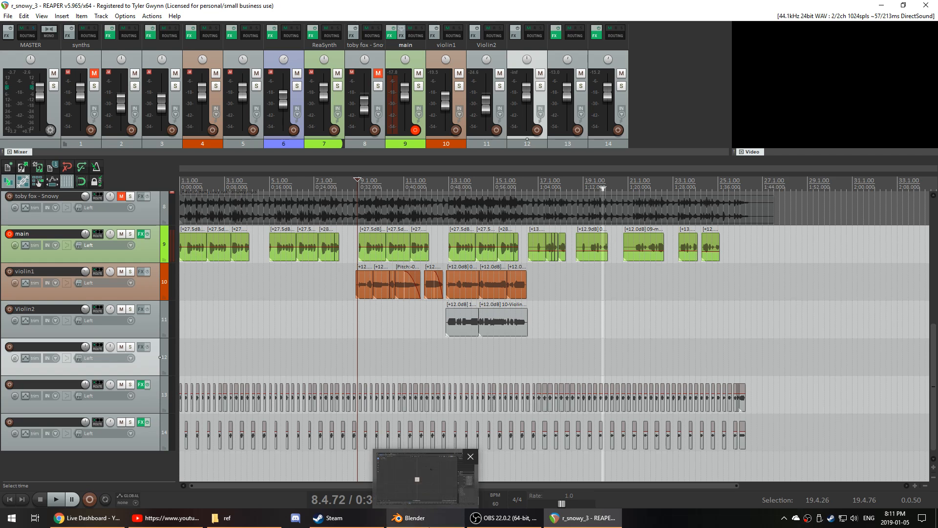
{"action": "left_click", "coordinate": [430, 526]}
{"action": "middle_click_drag", "start_coordinate": [435, 358], "coordinate": [567, 376]}
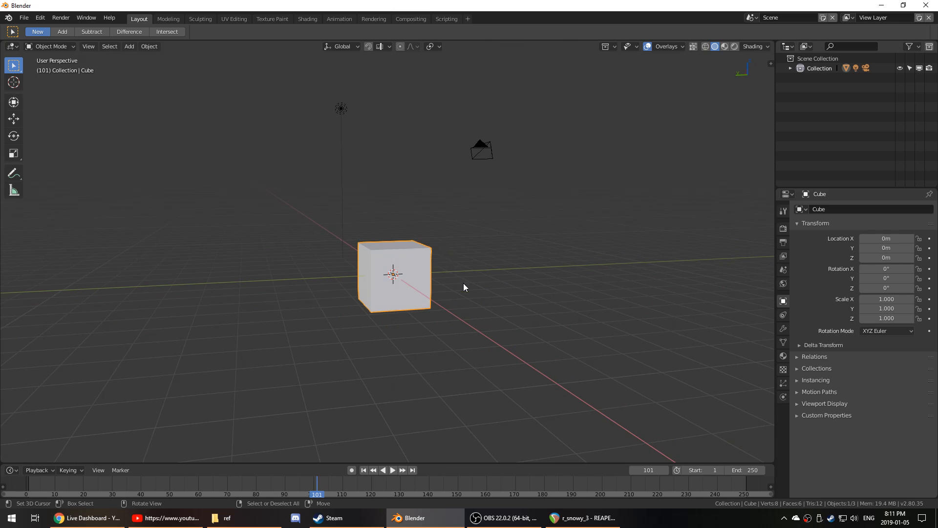
{"action": "middle_click_drag", "start_coordinate": [443, 278], "coordinate": [495, 363]}
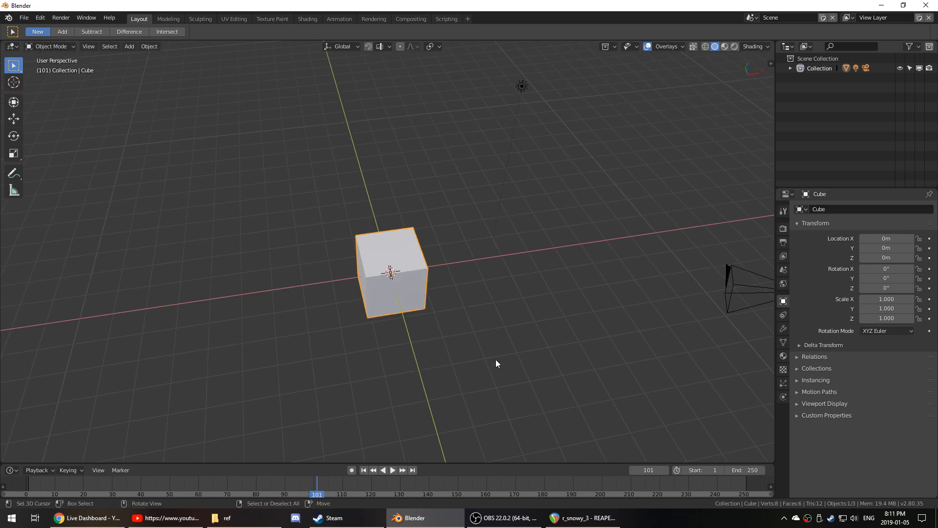
{"action": "key", "text": "KP_1"}
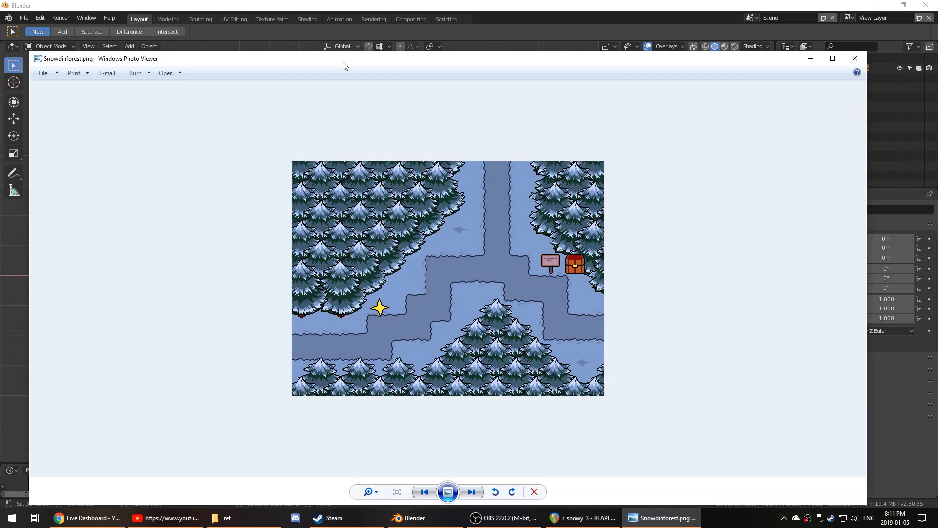
- Move the Snowdinforest.png viewer window completely off the Blender window and look at the cube from the front
{"action": "left_click_drag", "start_coordinate": [344, 62], "coordinate": [0, 297]}
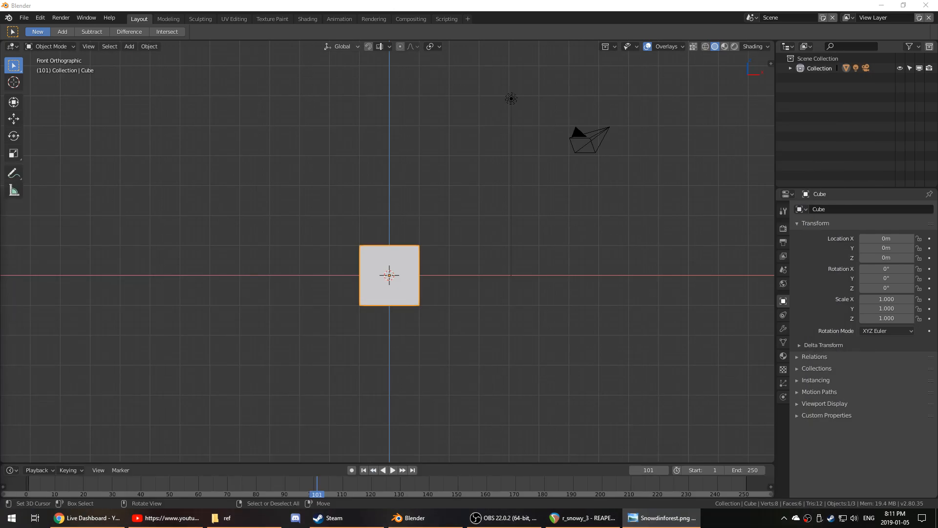
{"action": "middle_click_drag", "start_coordinate": [444, 379], "coordinate": [429, 408]}
{"action": "key", "text": "KP_1"}
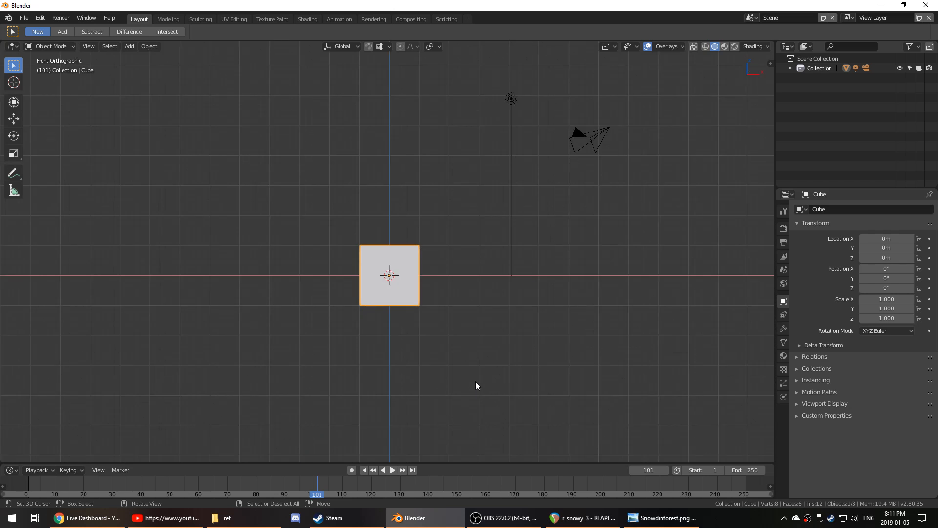
- Delete the default cube and add a mesh plane in its place
{"action": "key", "text": "Tab"}
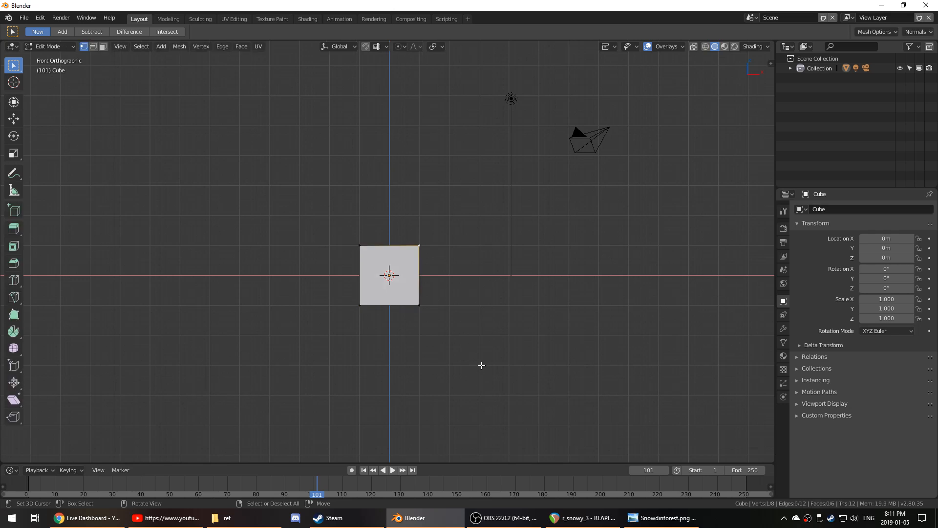
{"action": "key", "text": "Tab"}
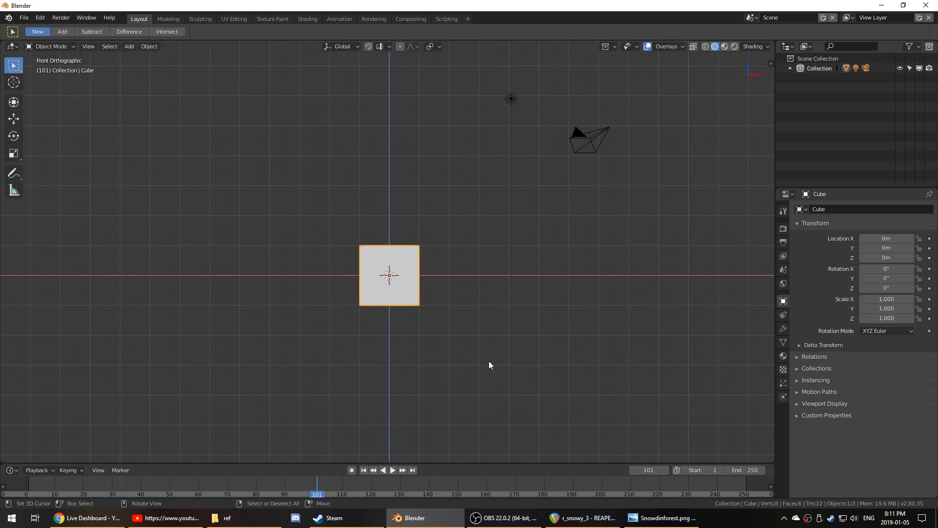
{"action": "key", "text": "Delete"}
{"action": "key", "text": "shift+a"}
{"action": "mouse_move", "coordinate": [494, 324]}
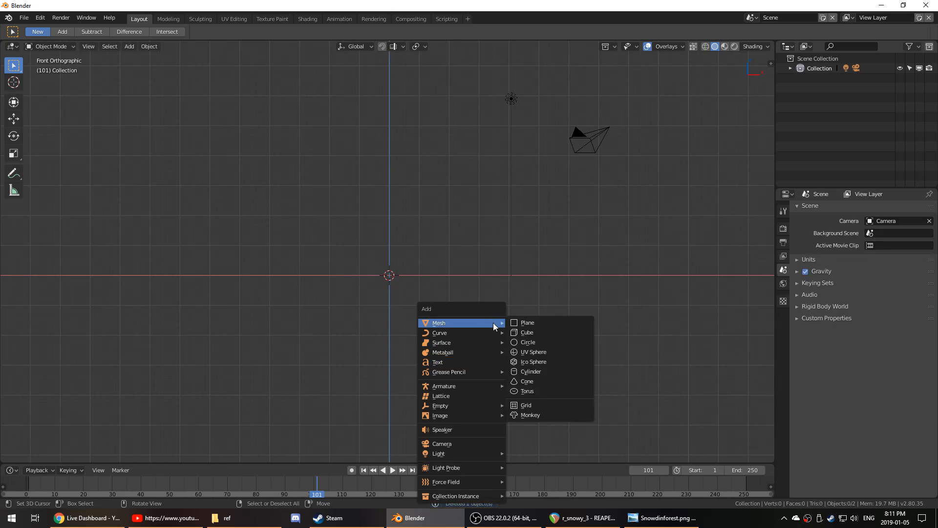
{"action": "left_click", "coordinate": [529, 322]}
- Scale the plane's mesh up to about 20 m by 20 m in Edit Mode, seen from above, and return to Object Mode
{"action": "middle_click_drag", "start_coordinate": [529, 324], "coordinate": [480, 340]}
{"action": "key", "text": "KP_1"}
{"action": "key", "text": "KP_7"}
{"action": "key", "text": "Tab"}
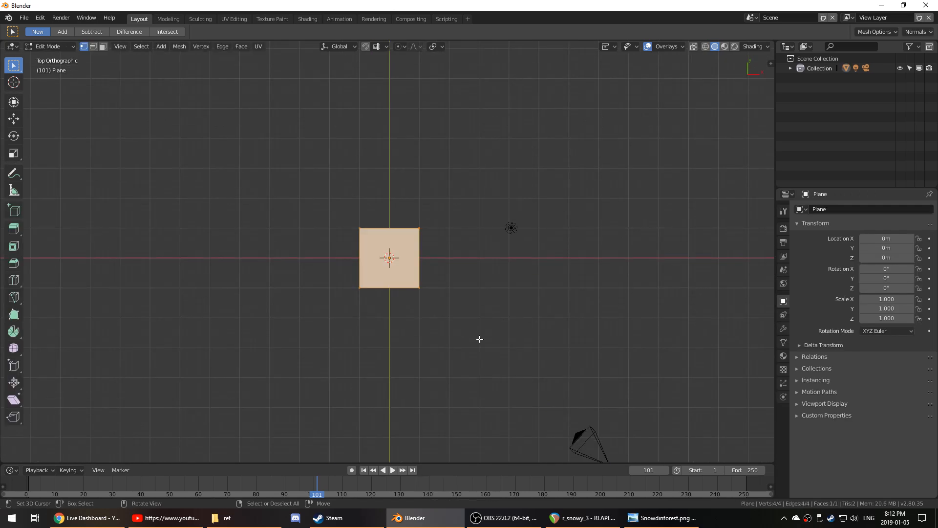
{"action": "key", "text": "s"}
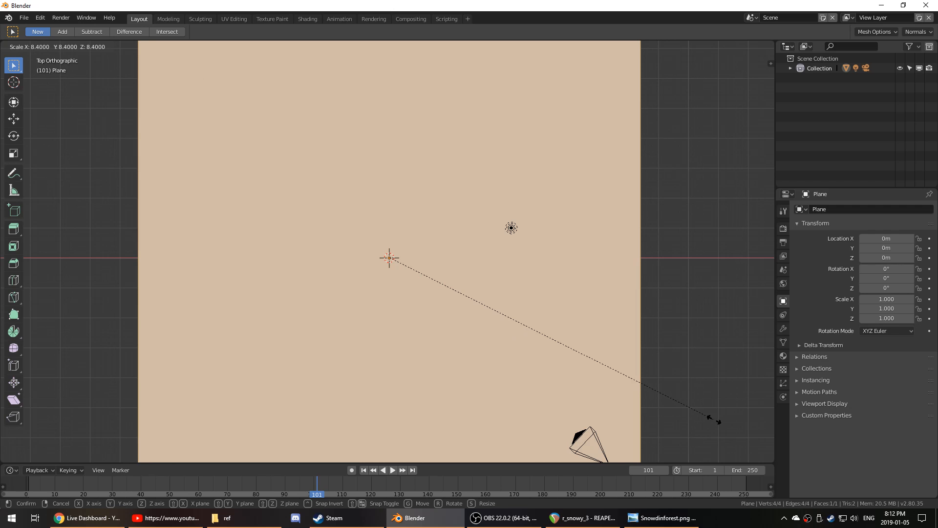
{"action": "left_click", "coordinate": [718, 421]}
{"action": "scroll", "coordinate": [675, 406], "scroll_direction": "down", "scroll_amount": 3}
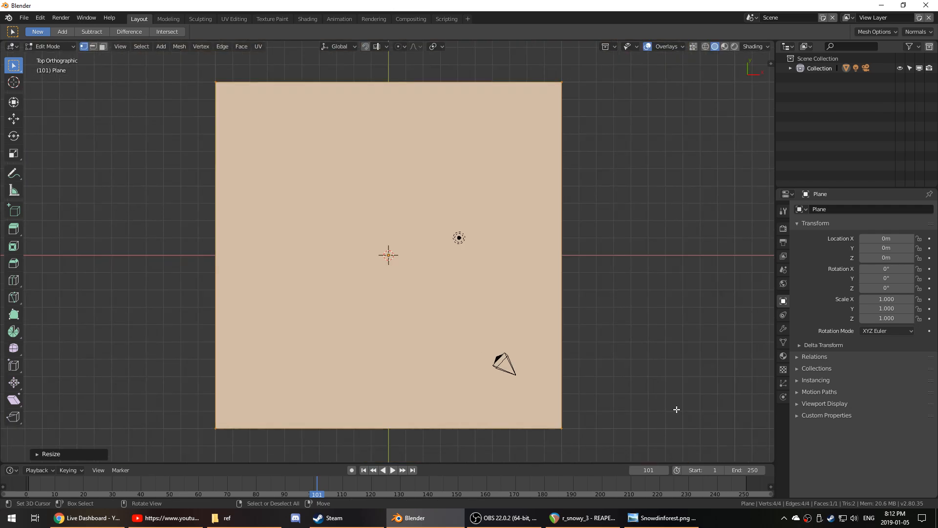
{"action": "key", "text": "Tab"}
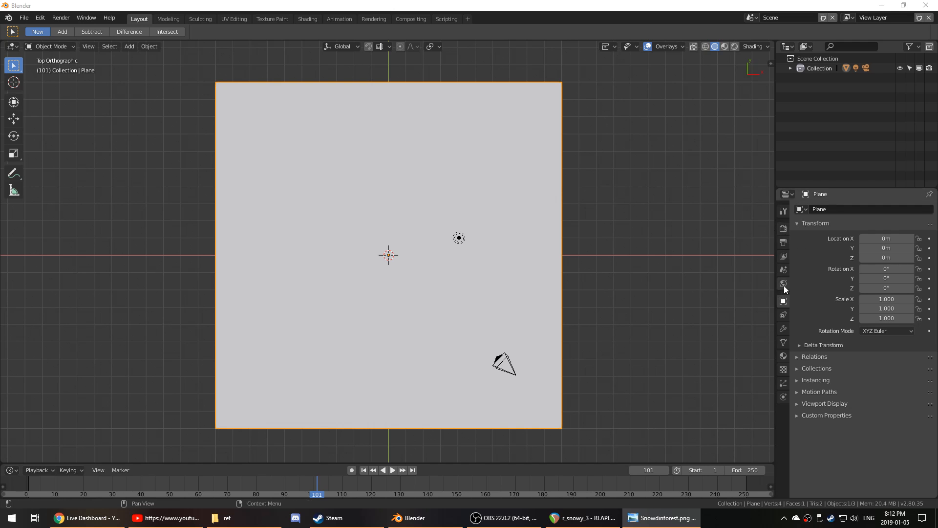
- Check the plane's material properties, transform and view settings, and the viewport overlay options for a background image setting
{"action": "left_click", "coordinate": [784, 356]}
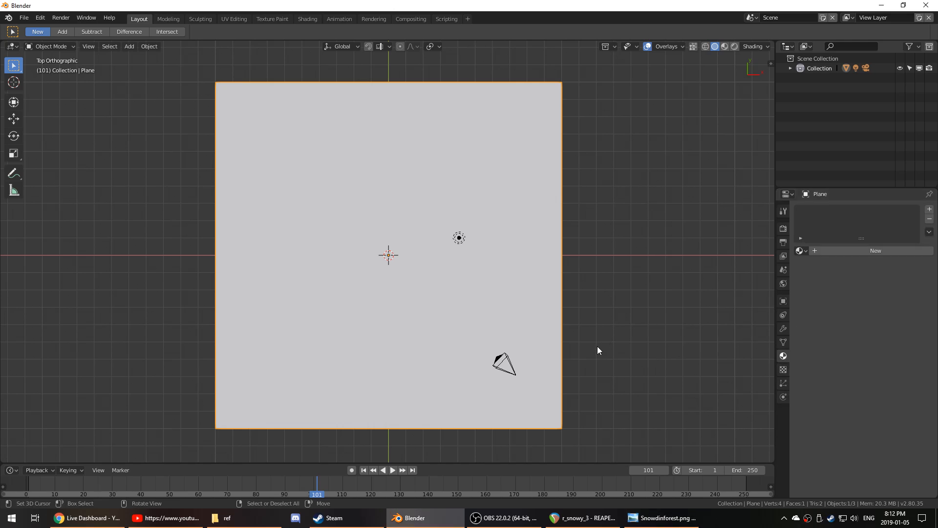
{"action": "middle_click_drag", "start_coordinate": [604, 346], "coordinate": [402, 263]}
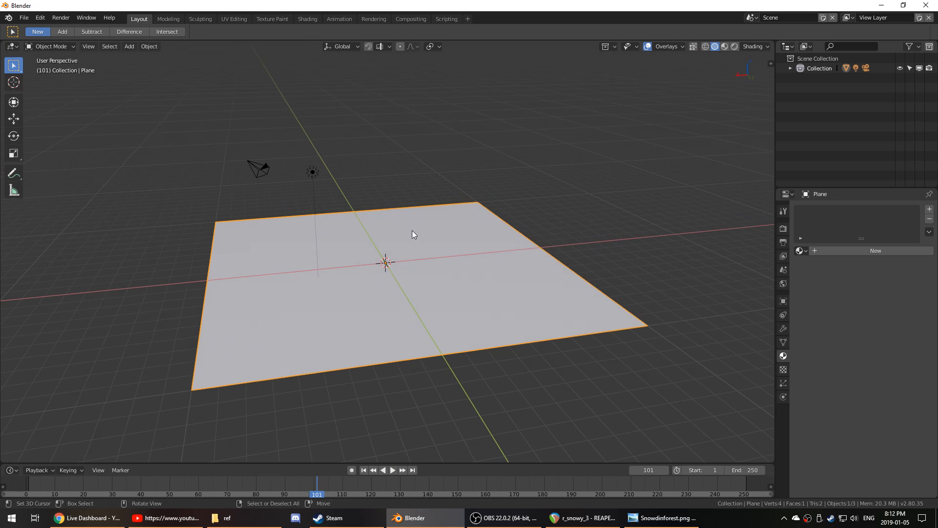
{"action": "middle_click_drag", "start_coordinate": [412, 231], "coordinate": [404, 266]}
{"action": "key", "text": "n"}
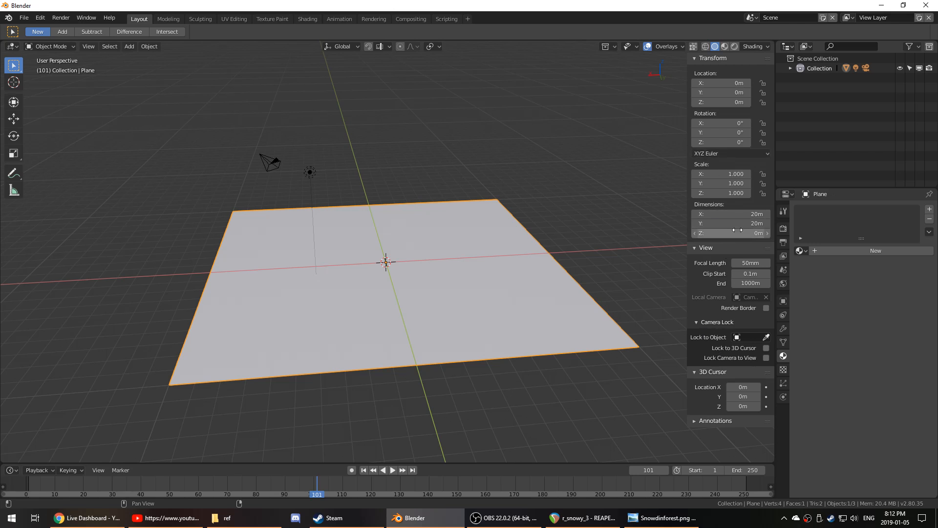
{"action": "key", "text": "n"}
{"action": "left_click", "coordinate": [668, 46]}
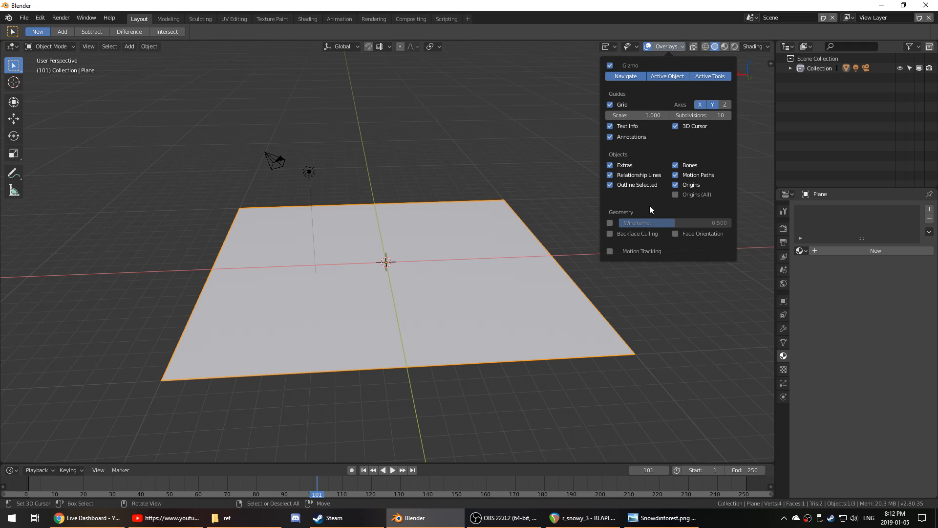
- Search the commands for "backgr", try to run Add Background Image, and inspect the plane from the front and at an angle
{"action": "key", "text": "space"}
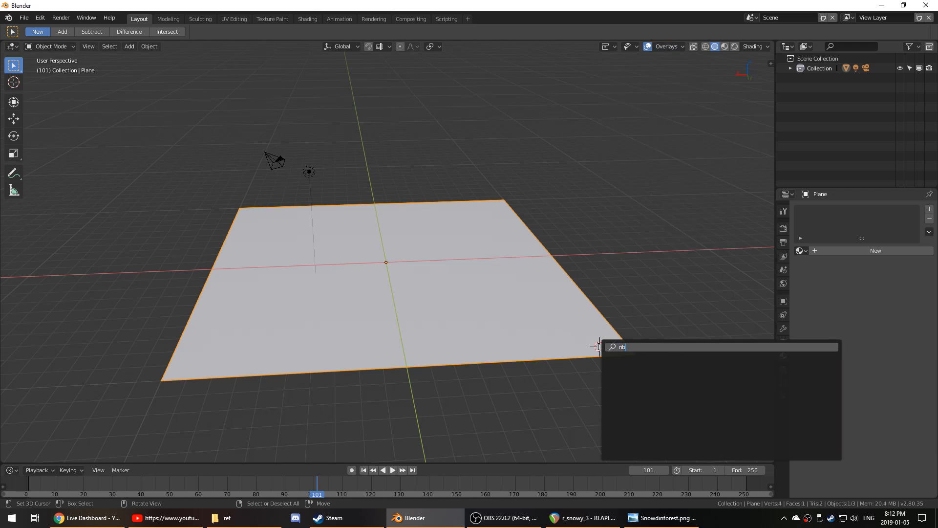
{"action": "type", "text": "backgr"}
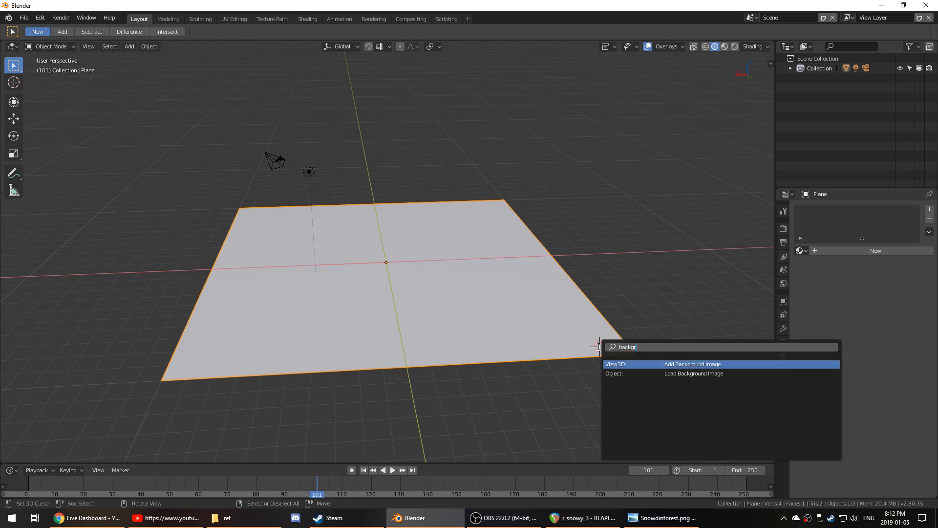
{"action": "key", "text": "Return"}
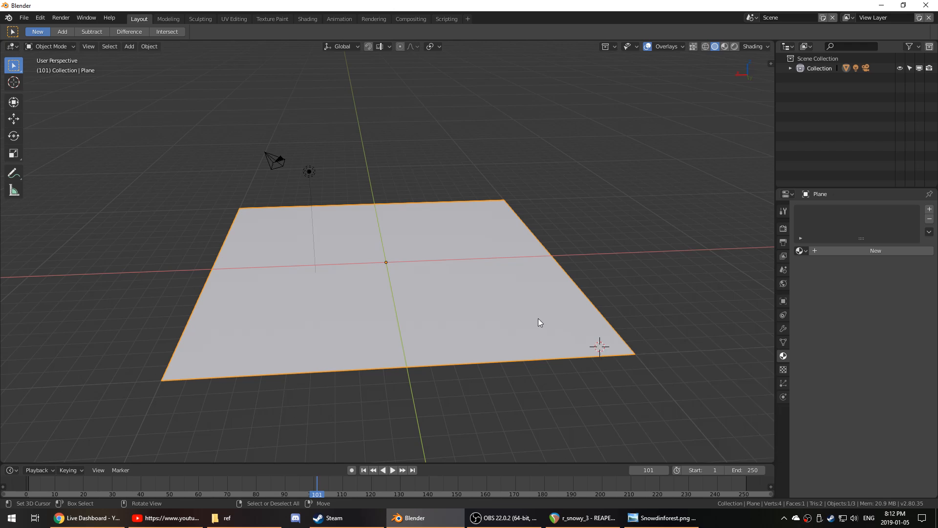
{"action": "middle_click_drag", "start_coordinate": [538, 318], "coordinate": [594, 302]}
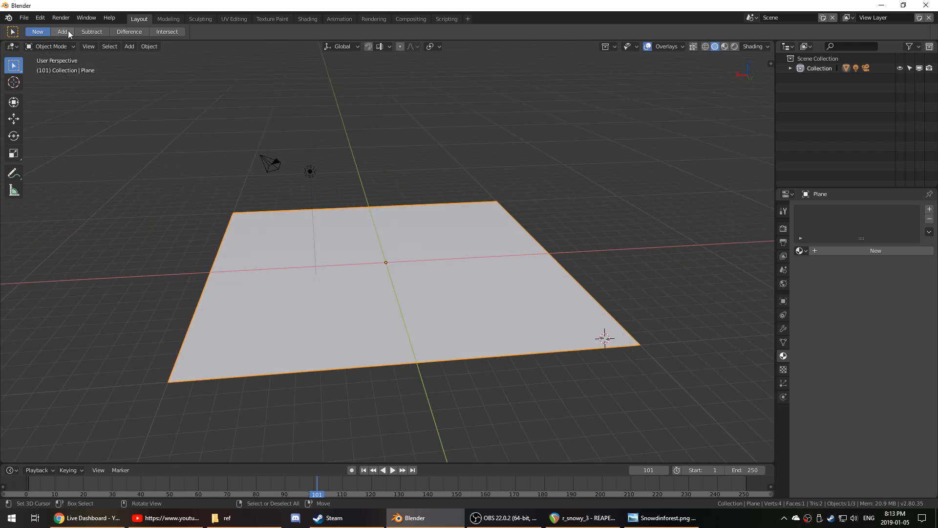
{"action": "scroll", "coordinate": [615, 216], "scroll_direction": "down", "scroll_amount": 3}
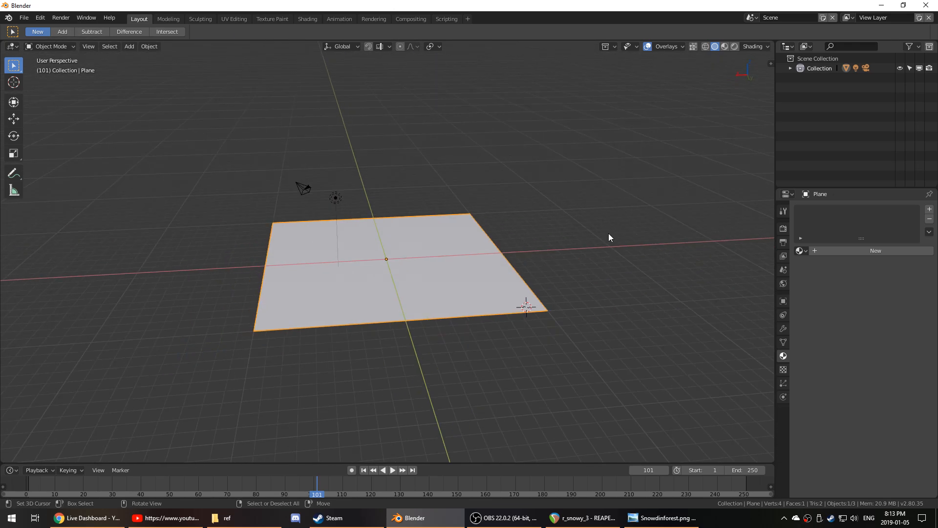
{"action": "key", "text": "KP_1"}
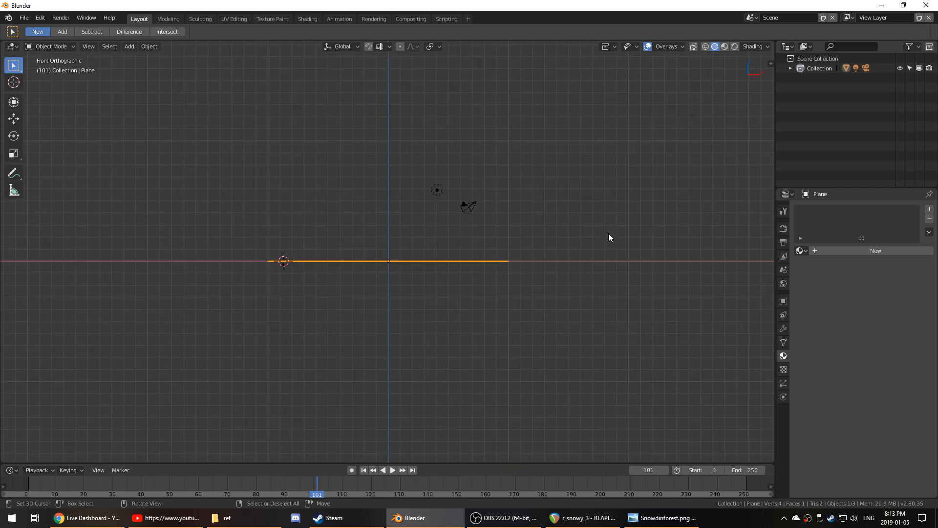
{"action": "middle_click_drag", "start_coordinate": [710, 183], "coordinate": [421, 225]}
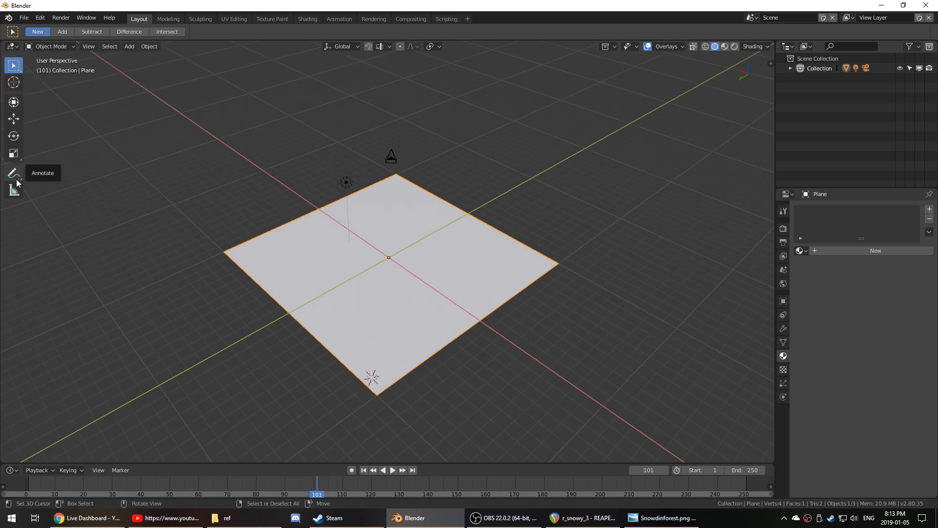
- Add Snowdinforest.png from F:\Projects\YTPMV\snowy\ref to the scene as a background image
{"action": "left_click", "coordinate": [89, 47]}
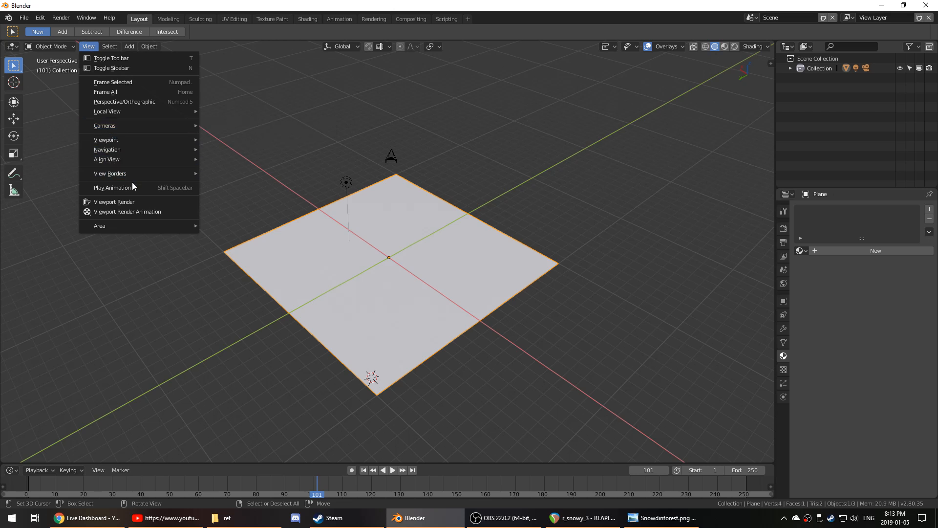
{"action": "mouse_move", "coordinate": [139, 45]}
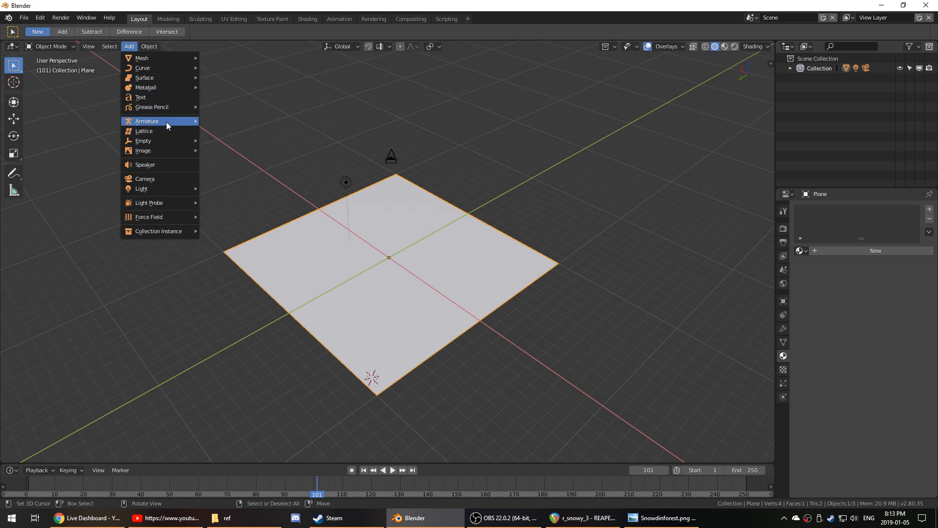
{"action": "mouse_move", "coordinate": [170, 149]}
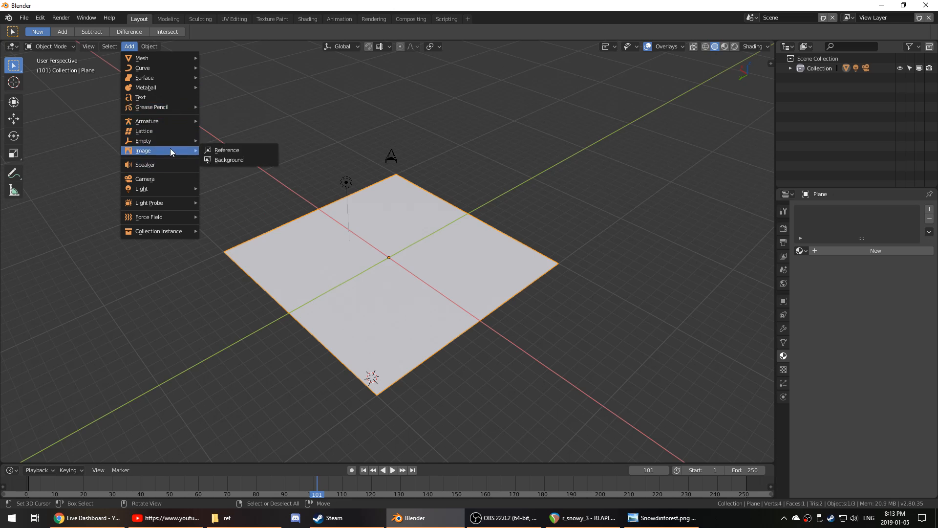
{"action": "left_click", "coordinate": [227, 162]}
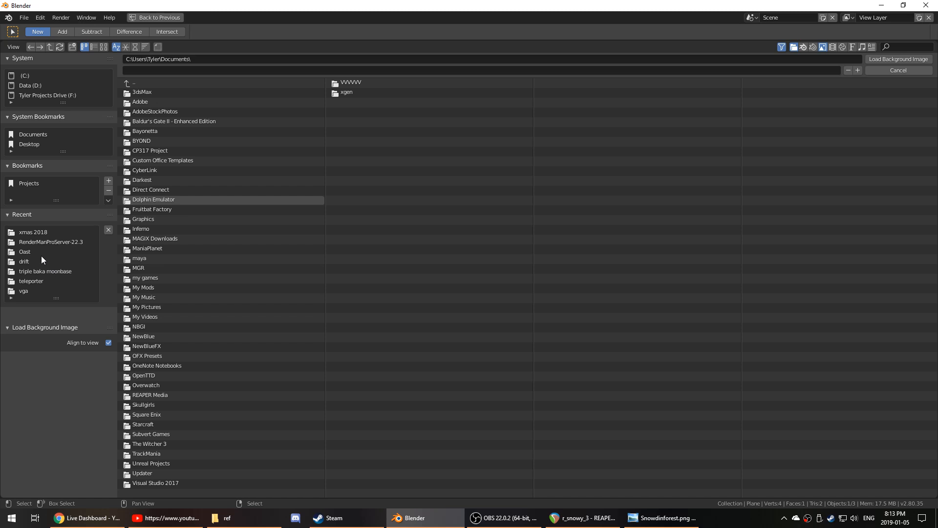
{"action": "left_click", "coordinate": [29, 184]}
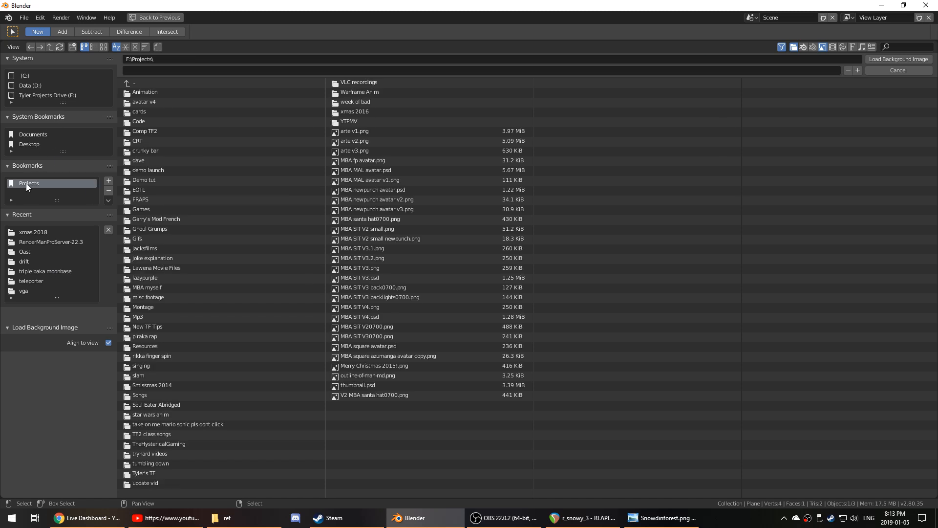
{"action": "left_click", "coordinate": [355, 122]}
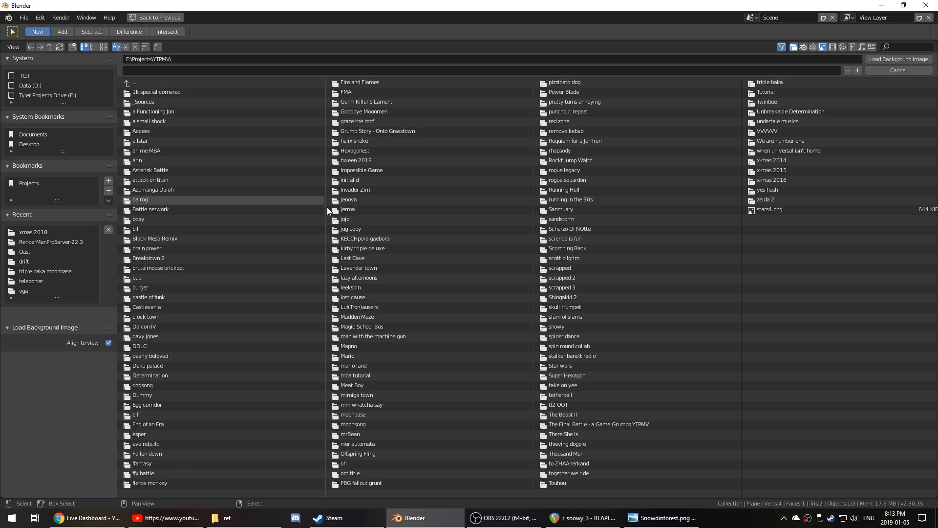
{"action": "left_click", "coordinate": [907, 47]}
{"action": "type", "text": "sn"}
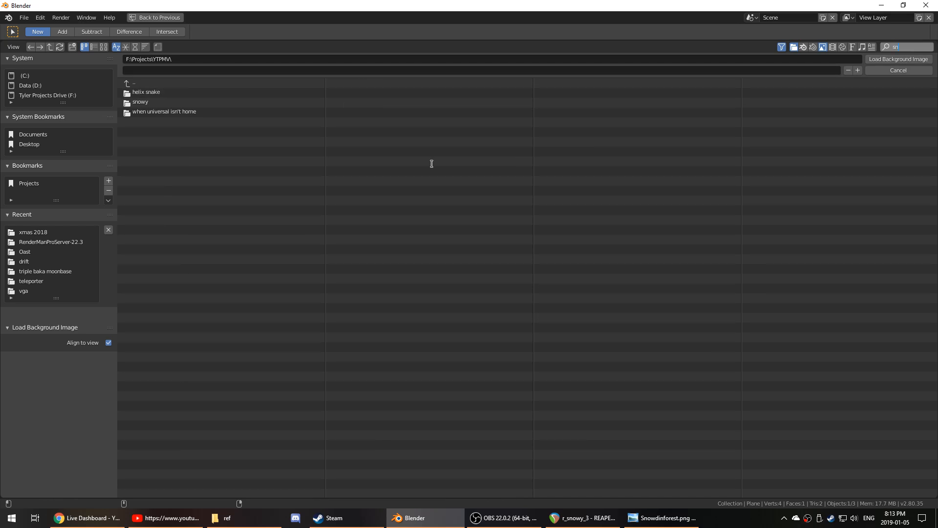
{"action": "left_click", "coordinate": [140, 101]}
{"action": "left_click", "coordinate": [141, 103]}
{"action": "left_click", "coordinate": [134, 92]}
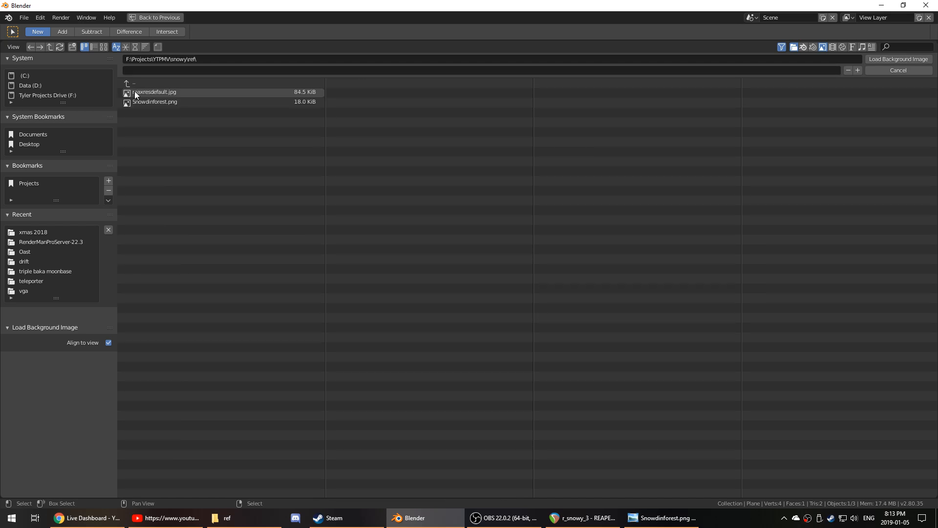
{"action": "double_click", "coordinate": [166, 101]}
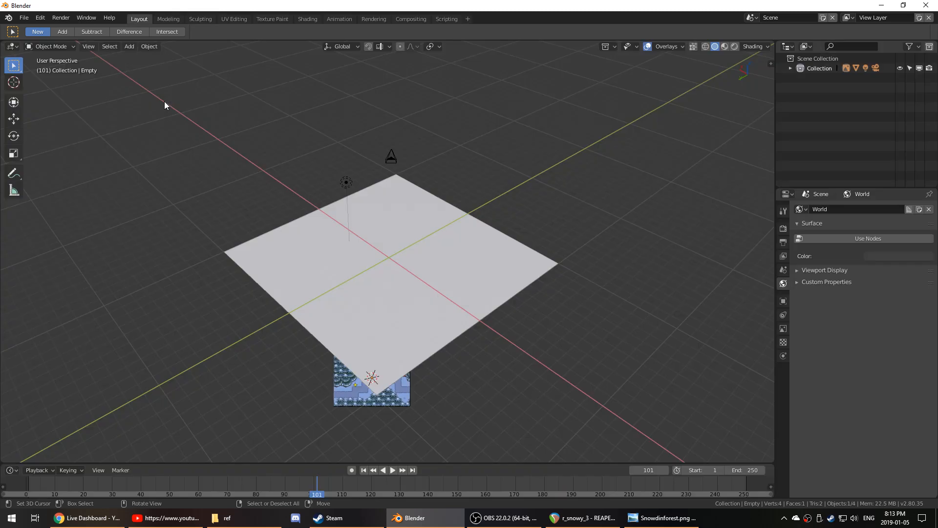
- Select the background image beneath the plane's corner and move it clear of the plane
{"action": "middle_click_drag", "start_coordinate": [439, 282], "coordinate": [470, 288]}
{"action": "right_click", "coordinate": [462, 333]}
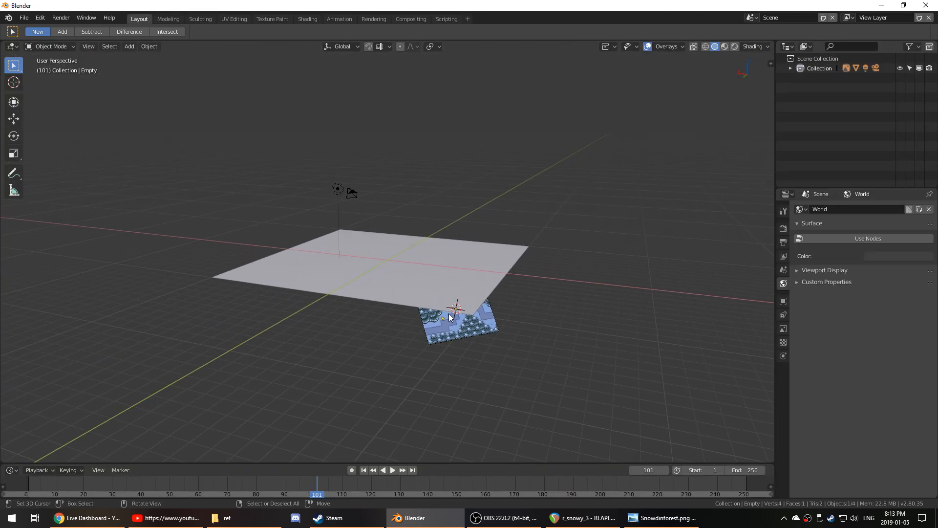
{"action": "right_click", "coordinate": [453, 316]}
{"action": "right_click", "coordinate": [458, 314]}
{"action": "right_click", "coordinate": [458, 312]}
{"action": "key", "text": "g"}
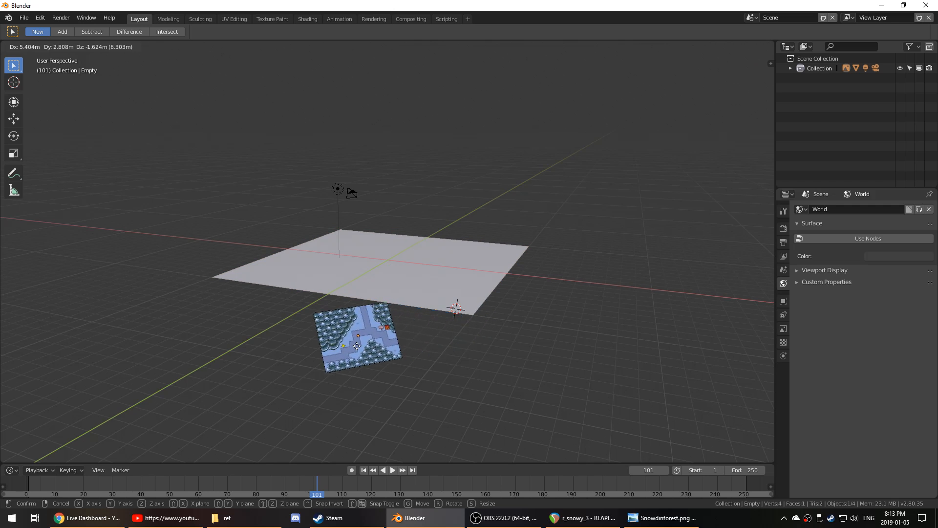
{"action": "left_click", "coordinate": [309, 377]}
- Inspect the image's position from the front and at an angle, and move it towards the scene's centre above the plane
{"action": "key", "text": "KP_1"}
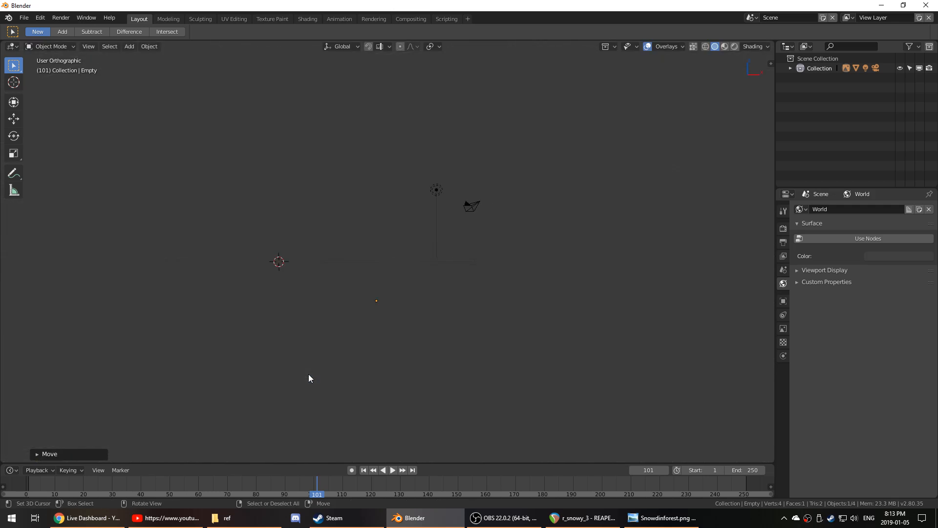
{"action": "middle_click_drag", "start_coordinate": [283, 326], "coordinate": [367, 341]}
{"action": "right_click", "coordinate": [367, 341]}
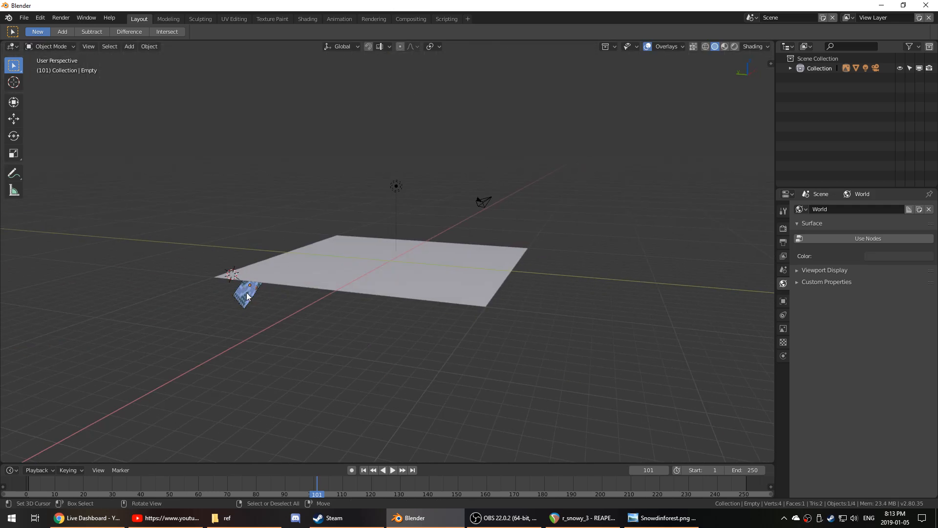
{"action": "left_click", "coordinate": [249, 286]}
{"action": "middle_click_drag", "start_coordinate": [248, 286], "coordinate": [283, 296]}
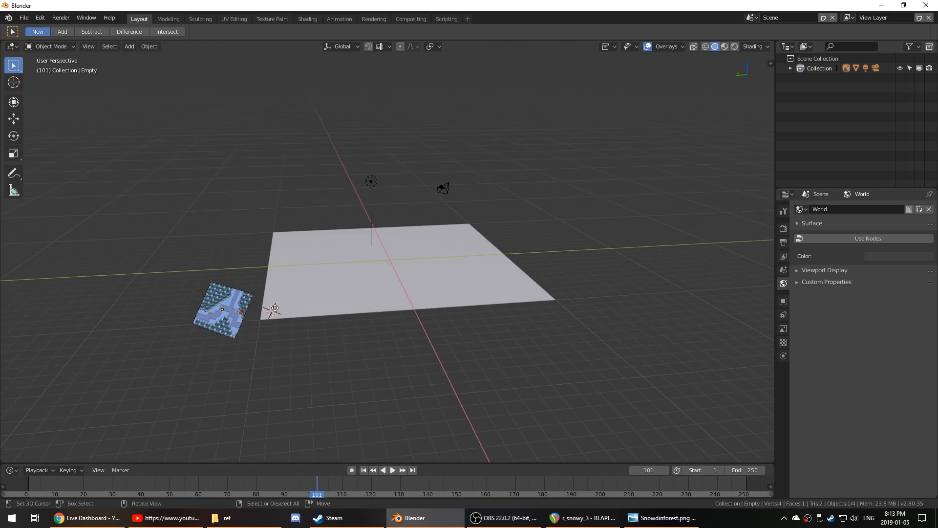
{"action": "key", "text": "g"}
{"action": "left_click", "coordinate": [413, 253]}
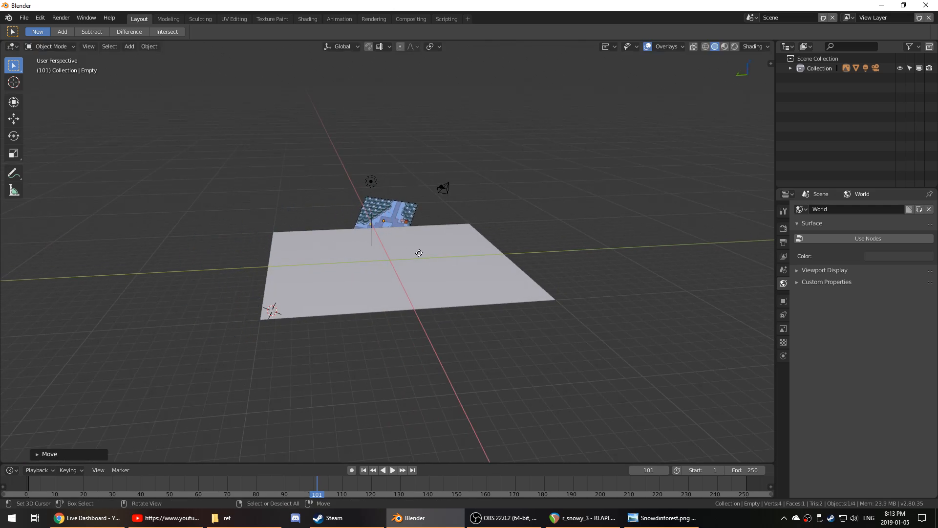
{"action": "key", "text": "r"}
{"action": "key", "text": "r"}
{"action": "right_click", "coordinate": [456, 275]}
- Clear the background image's rotation so that it lies parallel to the ground plane
{"action": "key", "text": "alt+r"}
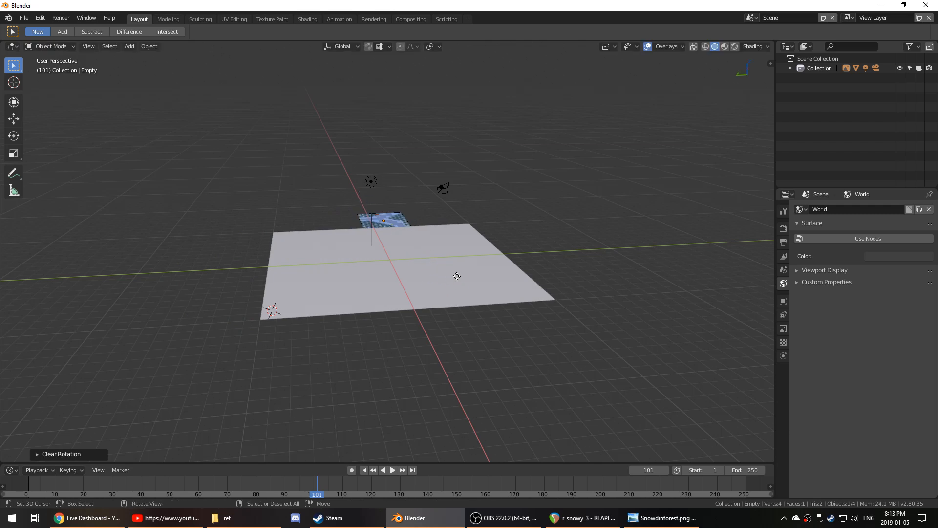
{"action": "scroll", "coordinate": [438, 268], "scroll_direction": "up", "scroll_amount": 3}
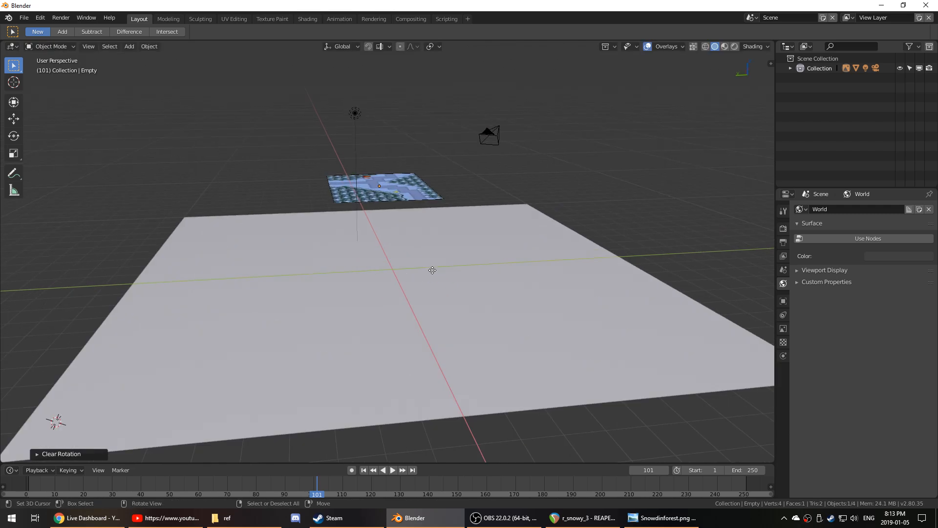
{"action": "middle_click_drag", "start_coordinate": [432, 268], "coordinate": [350, 237]}
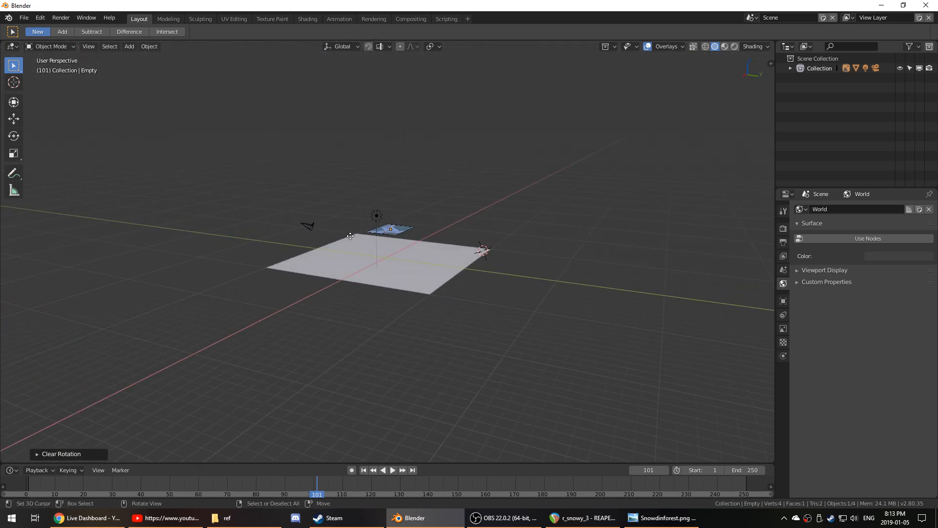
- Add Snowdinforest.png again, this time as a reference image aligned to the view at the 3D cursor
{"action": "key", "text": "shift+a"}
{"action": "mouse_move", "coordinate": [350, 236]}
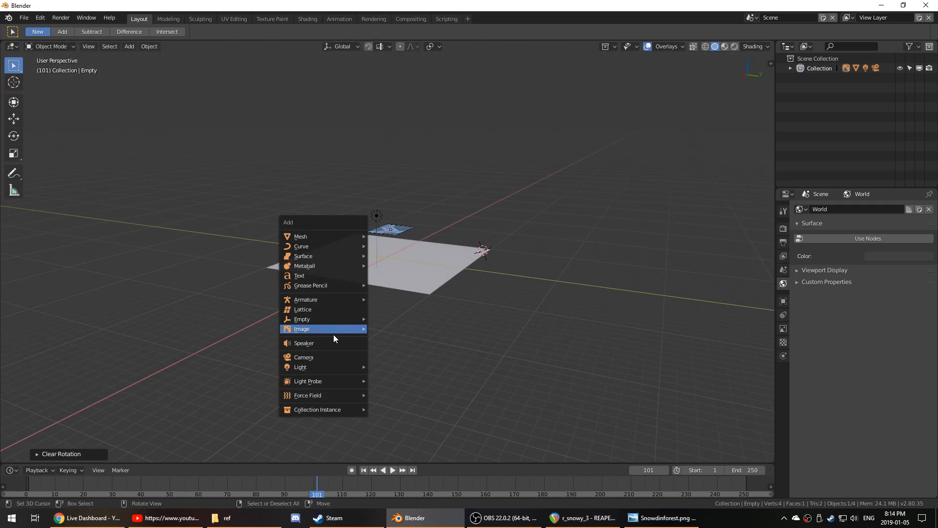
{"action": "mouse_move", "coordinate": [334, 329]}
{"action": "left_click", "coordinate": [403, 326]}
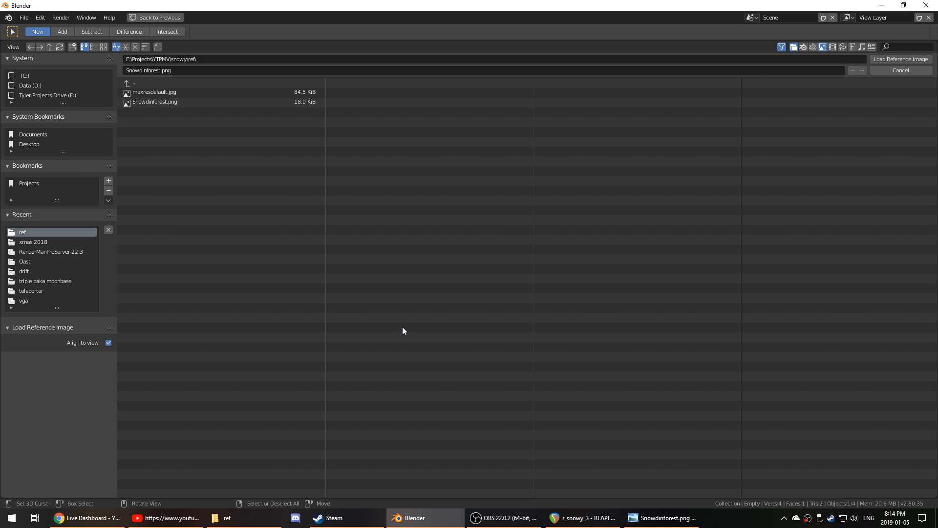
{"action": "double_click", "coordinate": [165, 102]}
{"action": "middle_click_drag", "start_coordinate": [352, 181], "coordinate": [359, 184]}
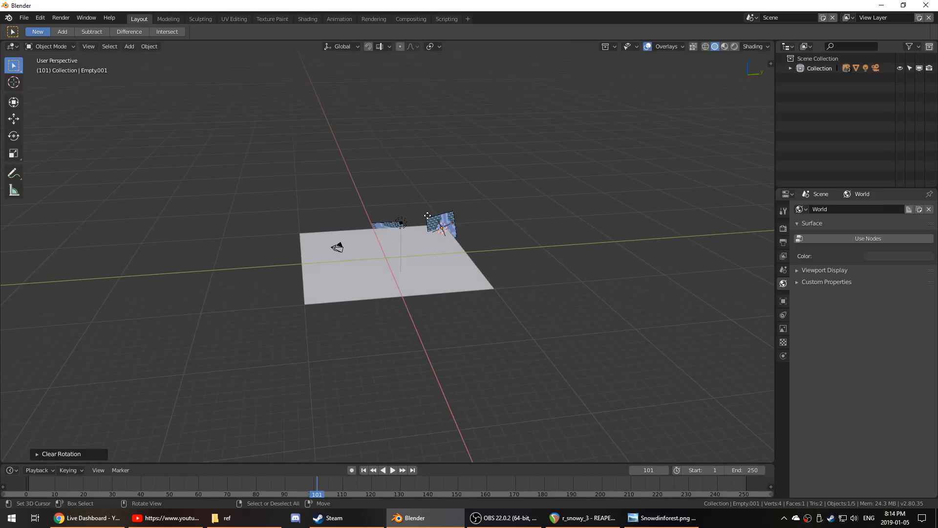
- Select the flat background image and shift it to about X -0.25 m, Y 0.03 m, Z 3.86 m
{"action": "left_click", "coordinate": [478, 247]}
{"action": "middle_click_drag", "start_coordinate": [477, 247], "coordinate": [391, 221]}
{"action": "left_click", "coordinate": [390, 221]}
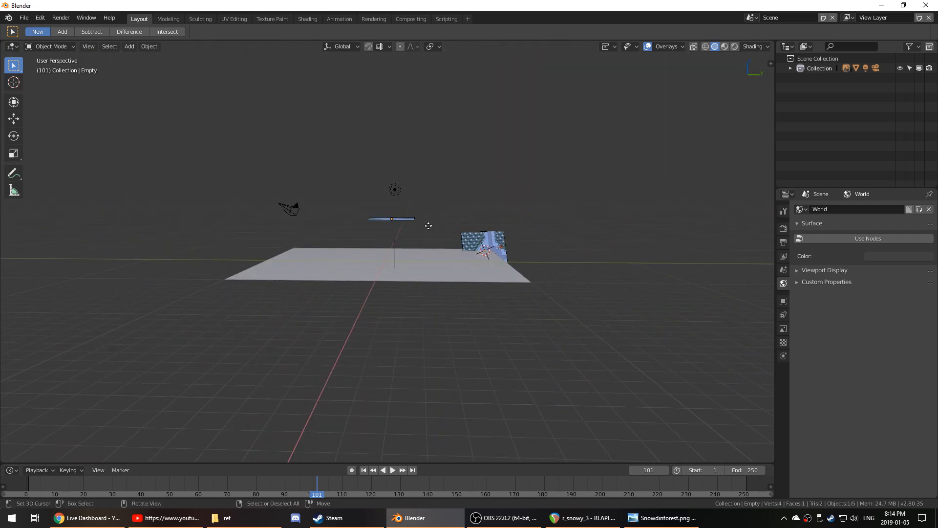
{"action": "key", "text": "g"}
{"action": "left_click", "coordinate": [422, 223]}
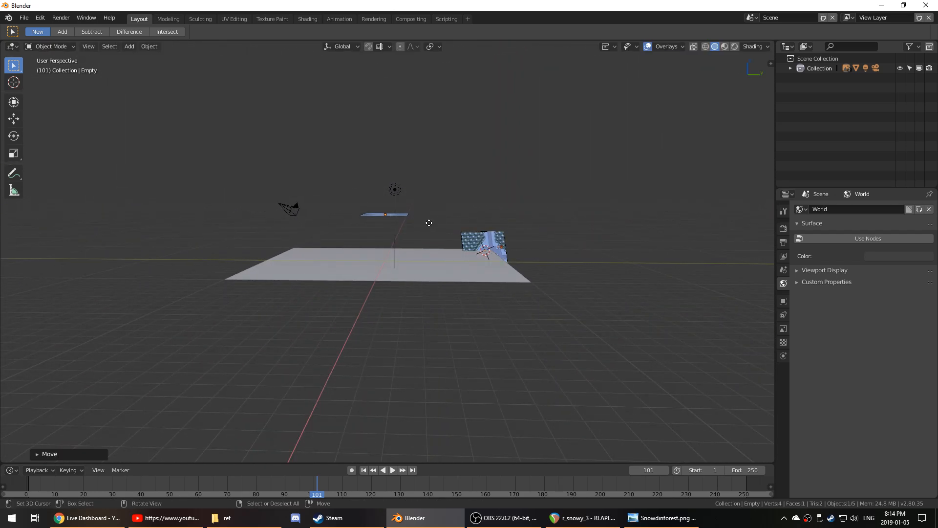
- Check the flat image's transform and display settings, including Display Backside, and view it from the front and from above
{"action": "key", "text": "n"}
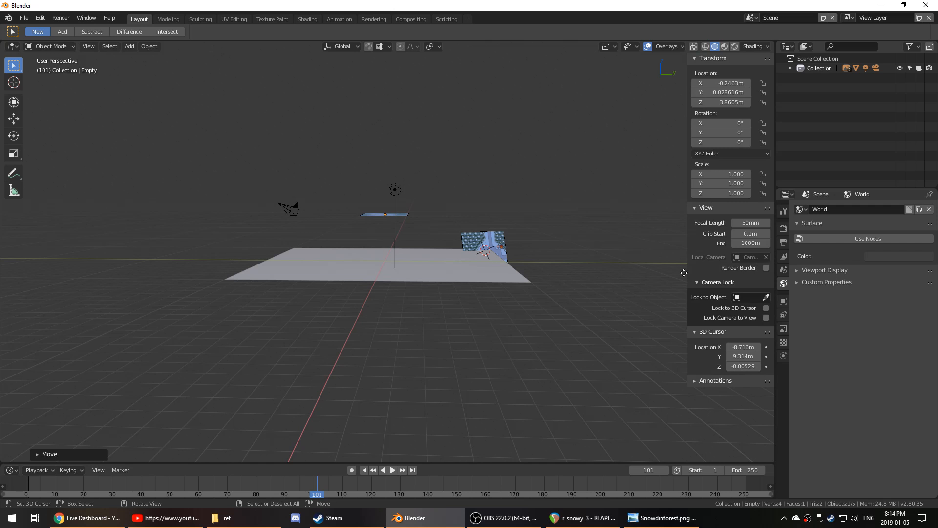
{"action": "left_click", "coordinate": [784, 328]}
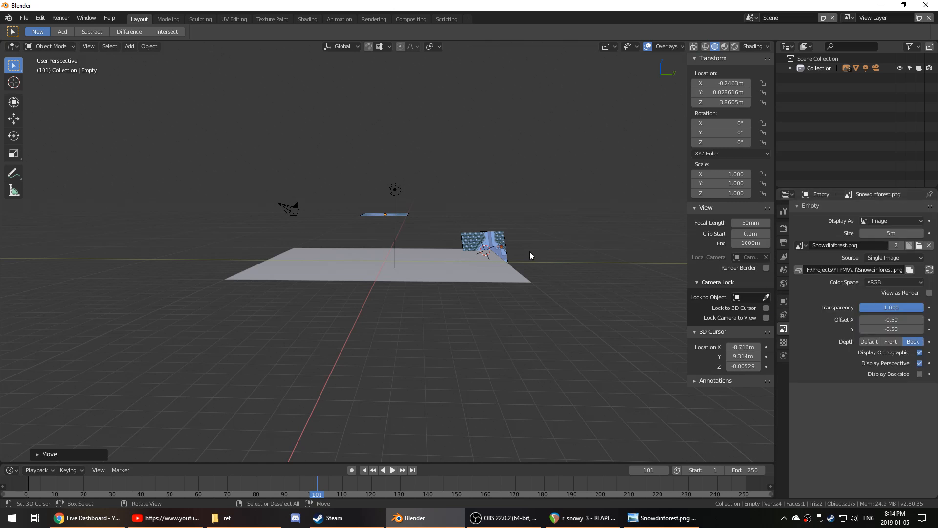
{"action": "left_click", "coordinate": [920, 374]}
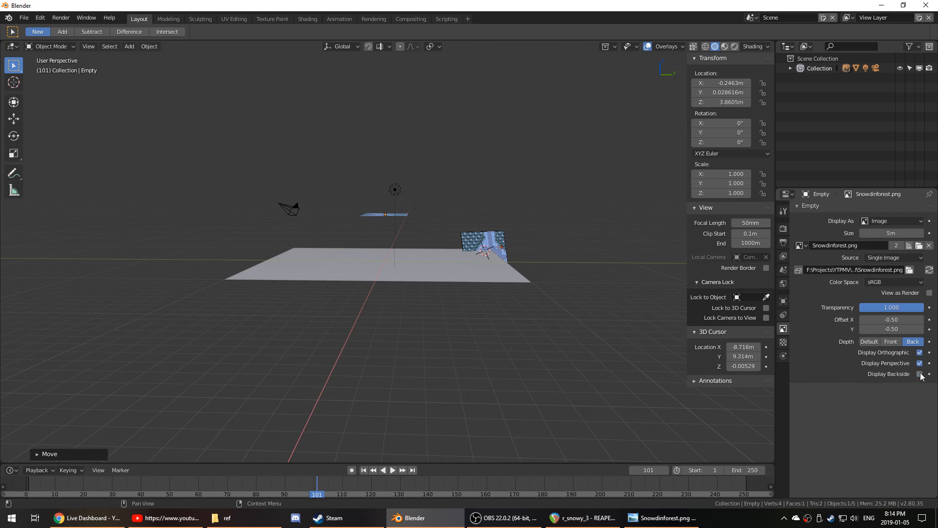
{"action": "key", "text": "KP_1"}
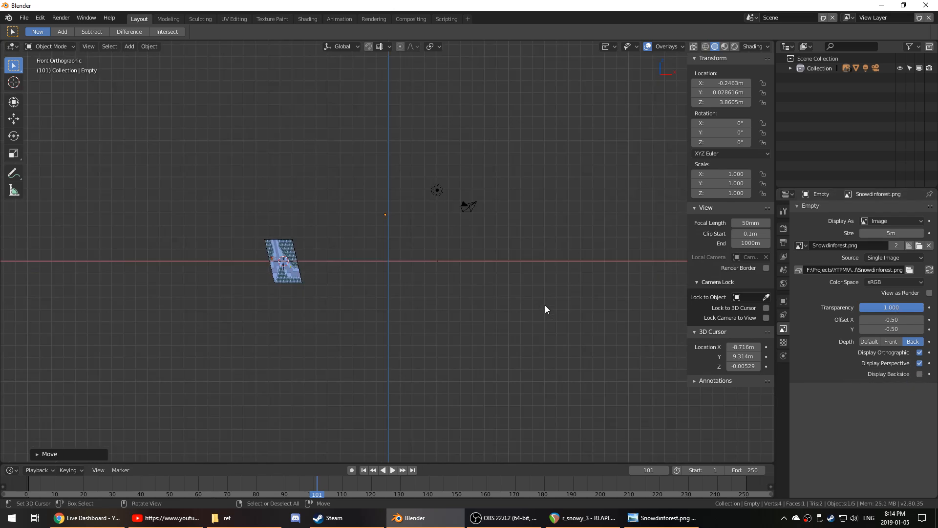
{"action": "middle_click_drag", "start_coordinate": [536, 300], "coordinate": [521, 316]}
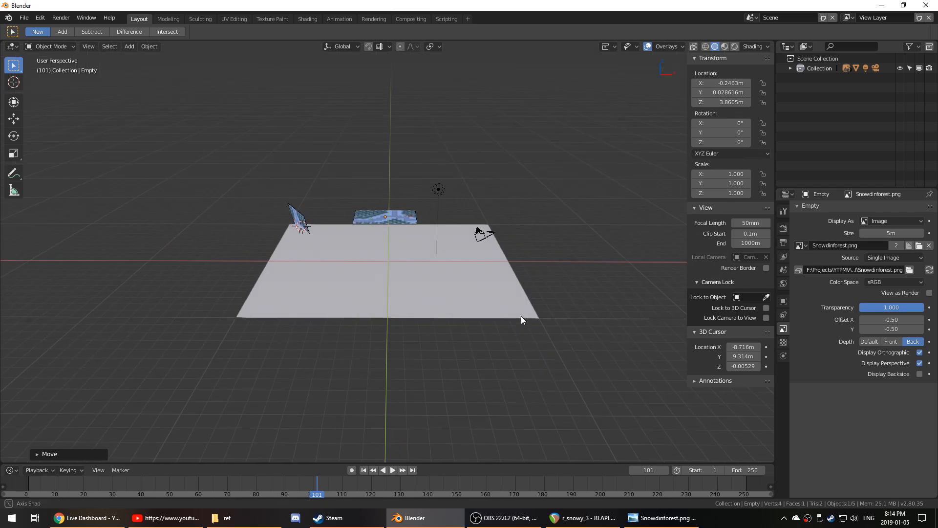
{"action": "key", "text": "KP_7"}
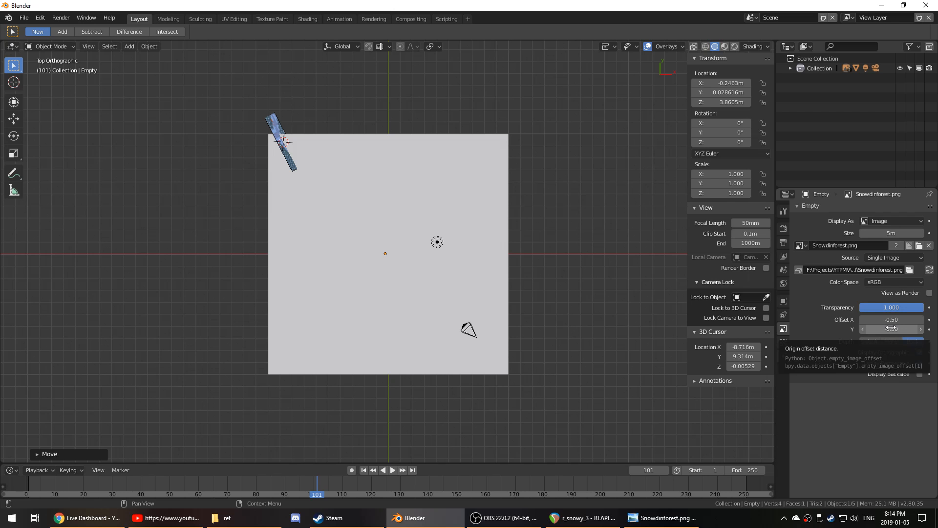
{"action": "middle_click_drag", "start_coordinate": [576, 331], "coordinate": [571, 236]}
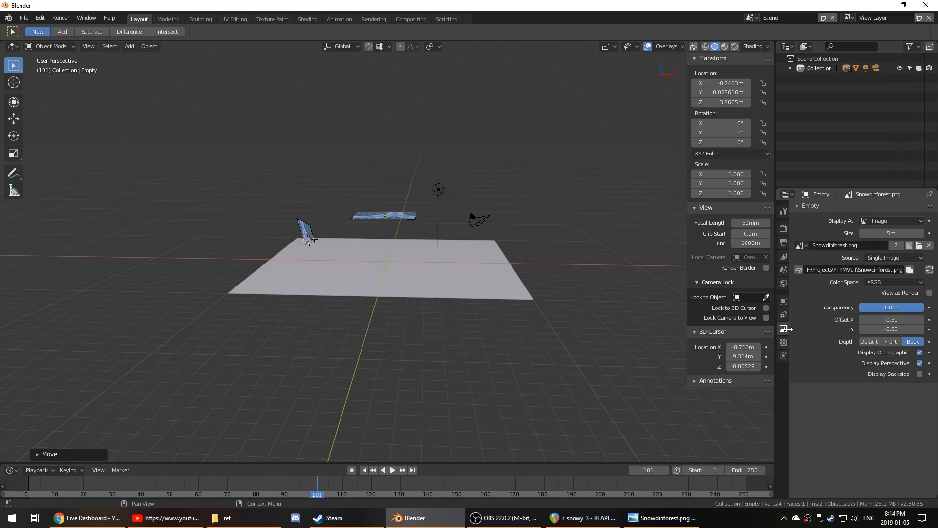
- Set the flat image's depth to Front and its transparency to about 0.53
{"action": "left_click", "coordinate": [888, 344]}
{"action": "key", "text": "KP_7"}
{"action": "scroll", "coordinate": [503, 283], "scroll_direction": "up", "scroll_amount": 4}
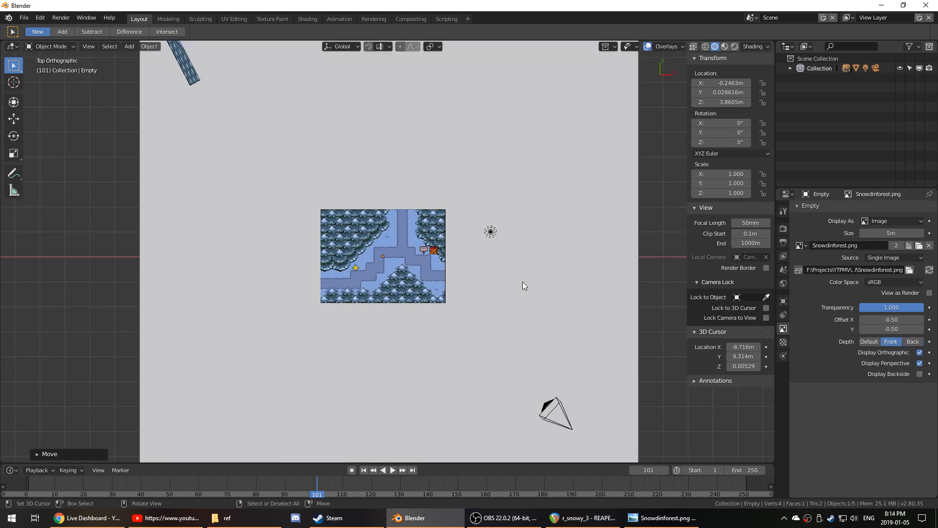
{"action": "left_click_drag", "start_coordinate": [892, 308], "coordinate": [859, 308]}
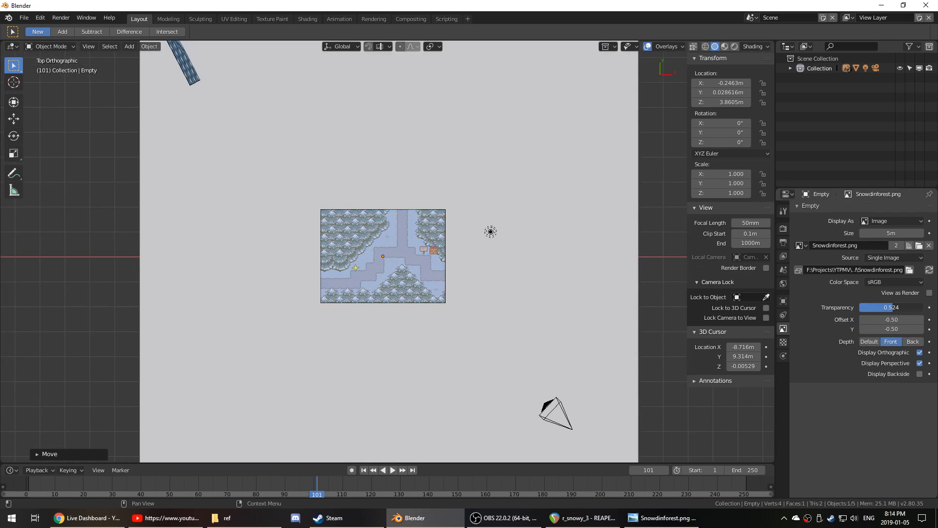
- Delete the tilted duplicate reference image at the plane's corner
{"action": "scroll", "coordinate": [191, 88], "scroll_direction": "down", "scroll_amount": 2}
{"action": "left_click", "coordinate": [224, 64]}
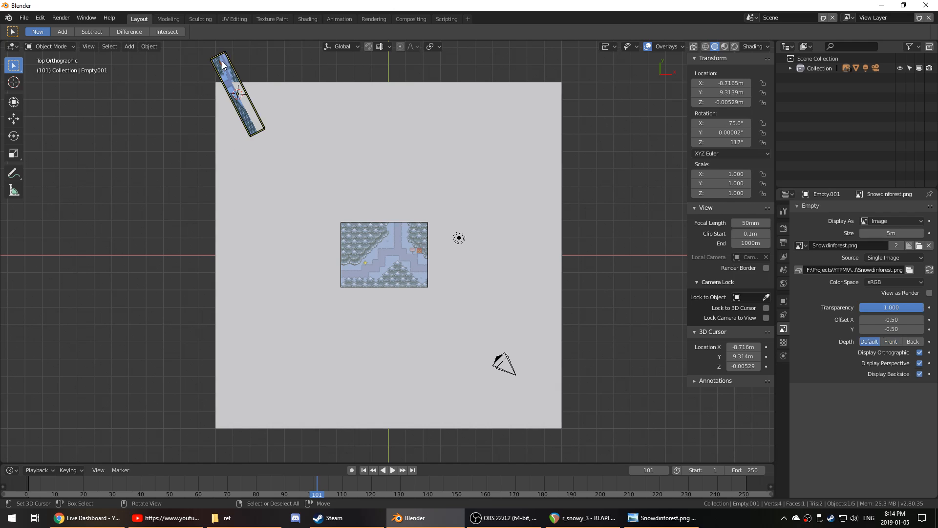
{"action": "key", "text": "Delete"}
- Scale the flat Snowdinforest image up uniformly to about 7.23, seen from above
{"action": "left_click", "coordinate": [408, 274]}
{"action": "key", "text": "s"}
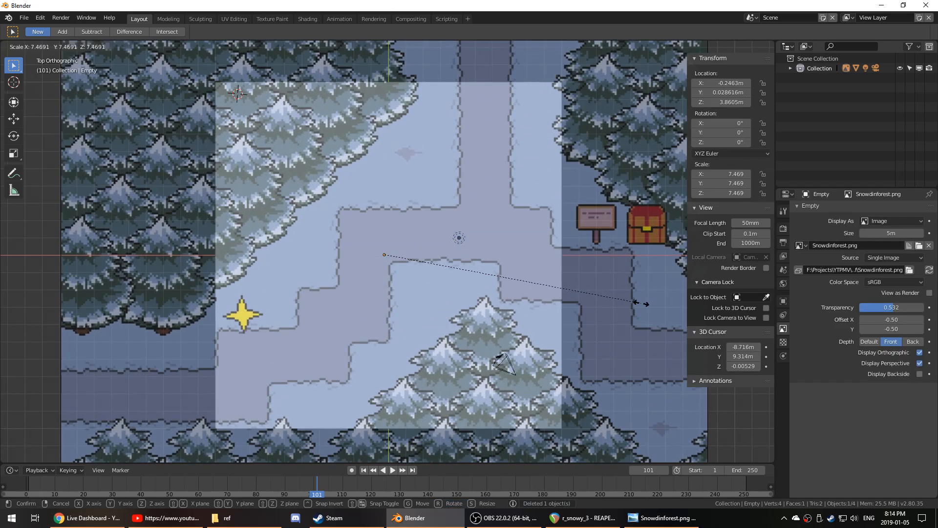
{"action": "left_click", "coordinate": [643, 286]}
{"action": "scroll", "coordinate": [602, 283], "scroll_direction": "down", "scroll_amount": 4}
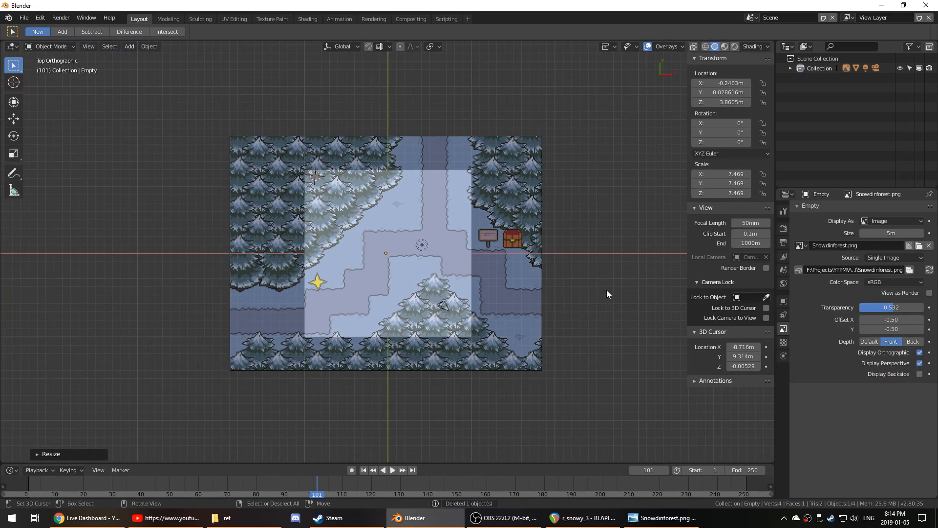
{"action": "key", "text": "s"}
{"action": "left_click", "coordinate": [596, 304]}
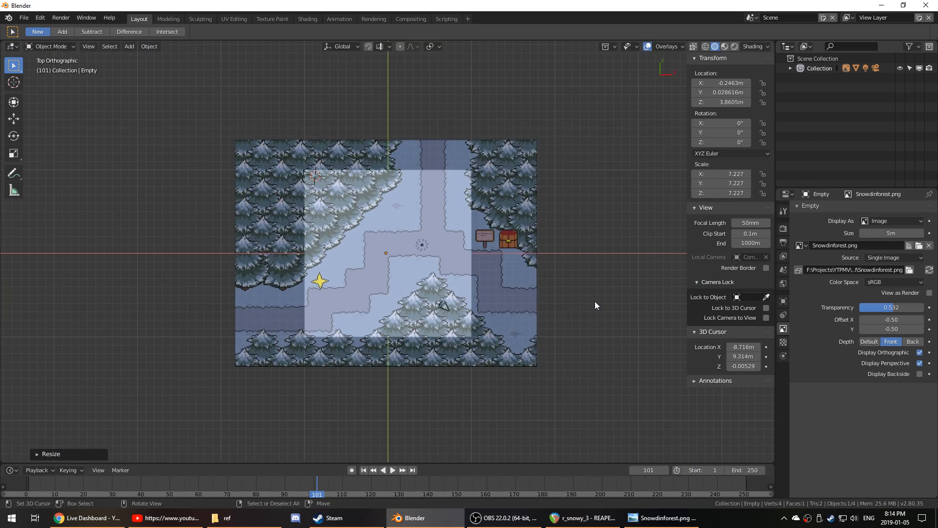
- Lower the image along the Z axis to about -15.25 m, below the plane, and check the overlay from above
{"action": "middle_click_drag", "start_coordinate": [594, 302], "coordinate": [378, 221]}
{"action": "key", "text": "g"}
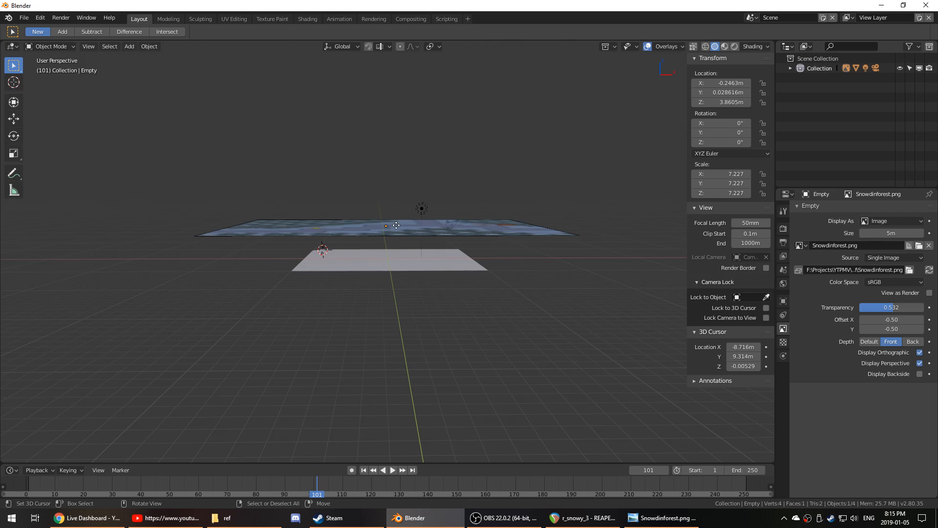
{"action": "key", "text": "z"}
{"action": "left_click", "coordinate": [426, 380]}
{"action": "key", "text": "KP_7"}
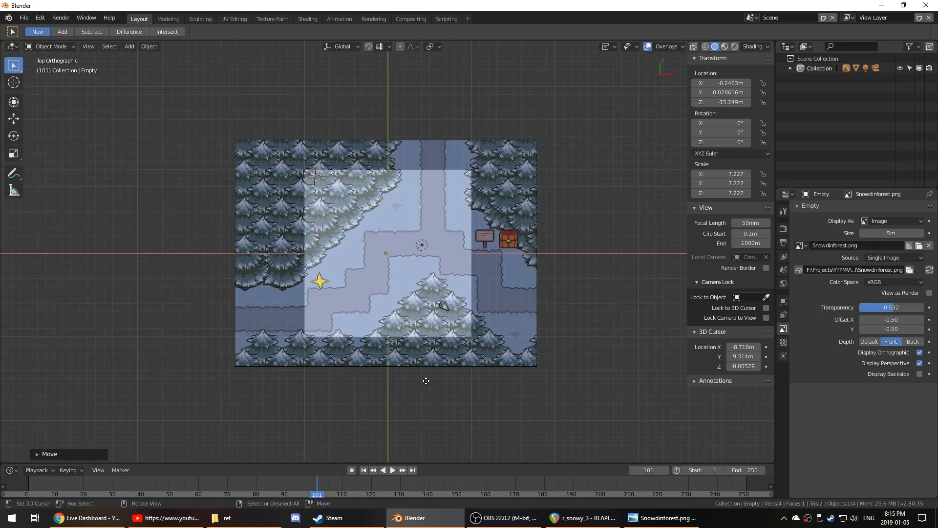
{"action": "scroll", "coordinate": [470, 367], "scroll_direction": "up", "scroll_amount": 2}
{"action": "scroll", "coordinate": [472, 367], "scroll_direction": "down", "scroll_amount": 4}
{"action": "middle_click_drag", "start_coordinate": [472, 367], "coordinate": [465, 404]}
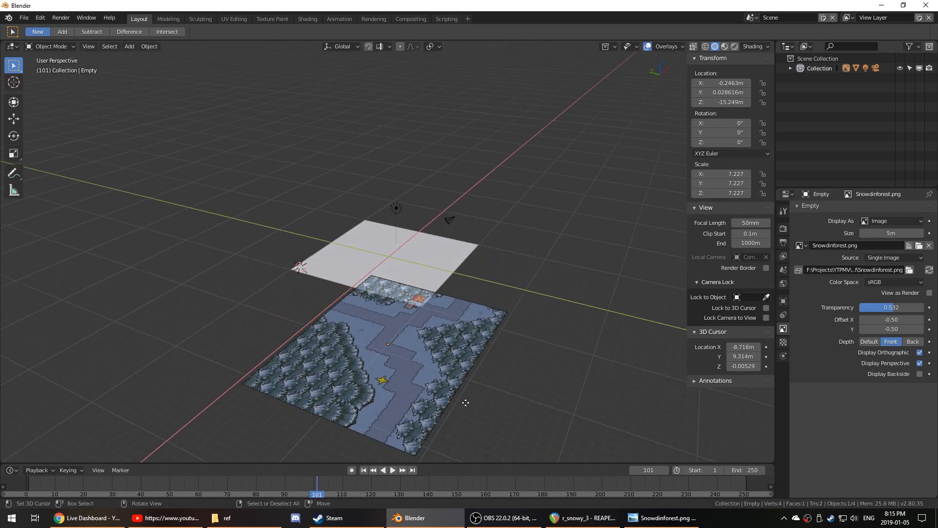
{"action": "key", "text": "KP_7"}
{"action": "key", "text": "KP_1"}
{"action": "key", "text": "KP_7"}
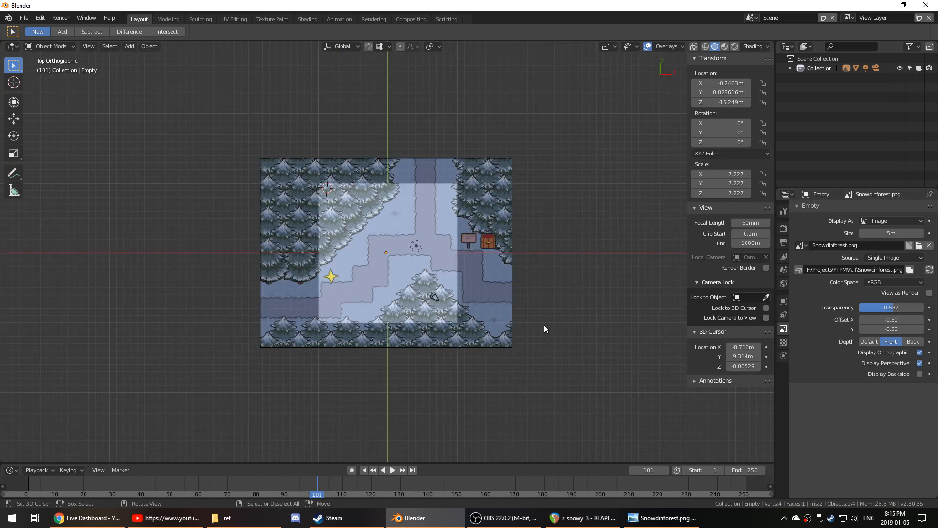
{"action": "key", "text": "n"}
{"action": "left_click", "coordinate": [401, 271]}
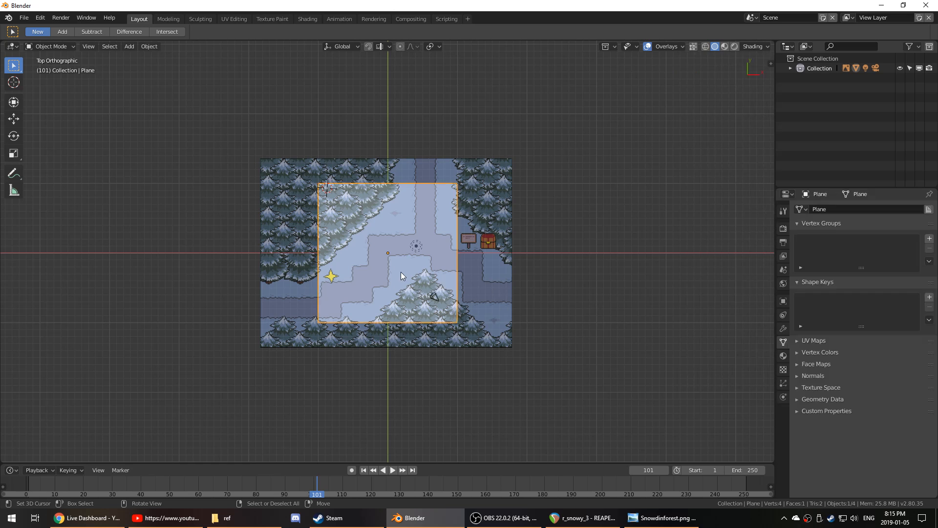
{"action": "key", "text": "Tab"}
{"action": "scroll", "coordinate": [405, 275], "scroll_direction": "up", "scroll_amount": 2}
{"action": "scroll", "coordinate": [405, 275], "scroll_direction": "up", "scroll_amount": 1}
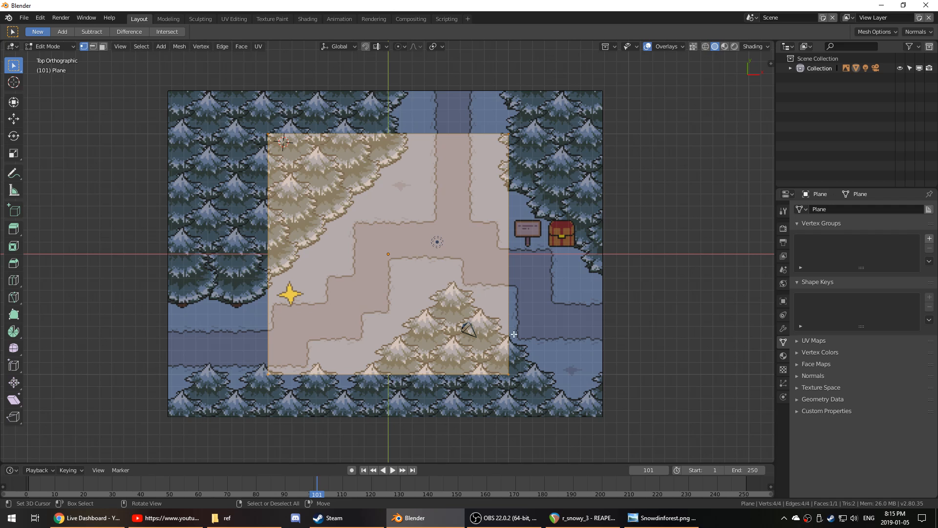
{"action": "key", "text": "Tab"}
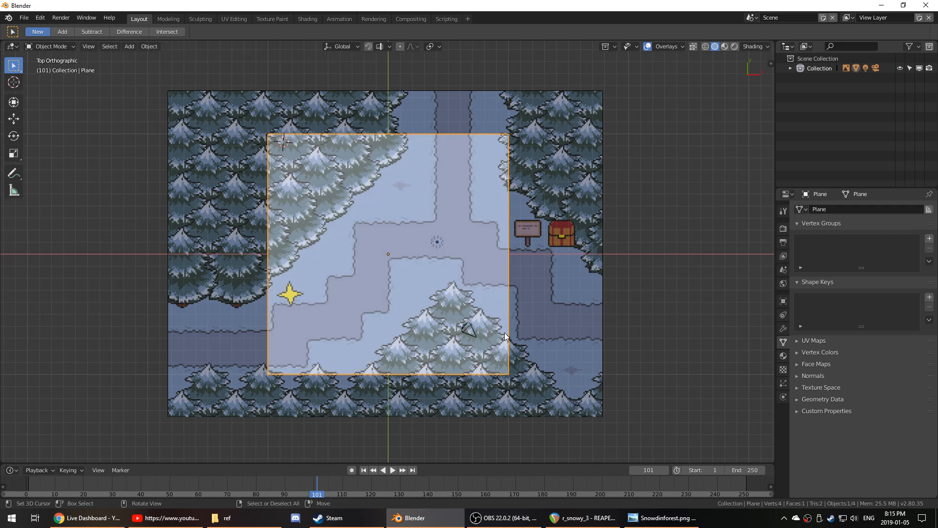
{"action": "key", "text": "s"}
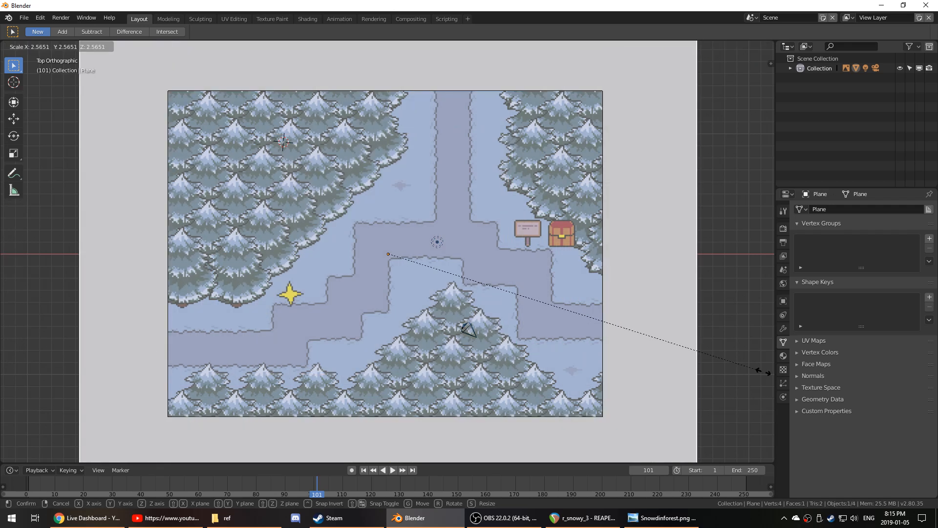
{"action": "key", "text": "Escape"}
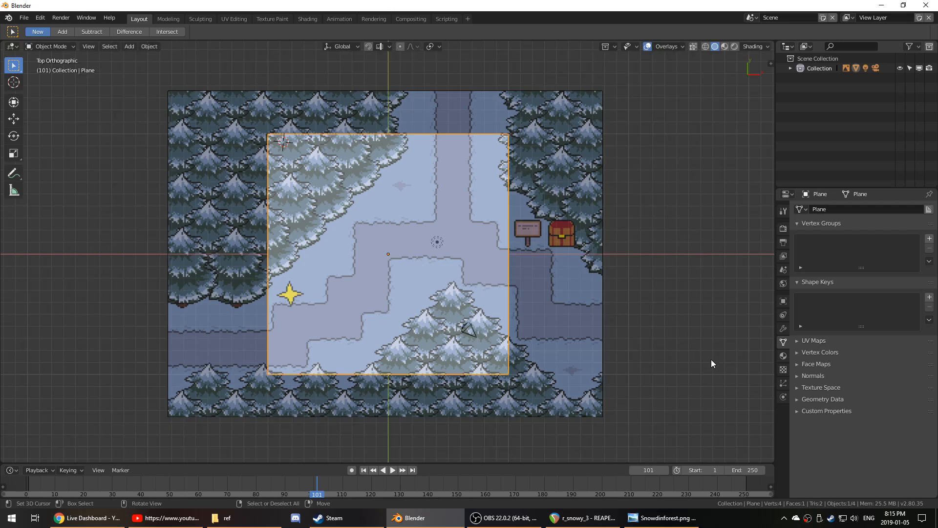
{"action": "middle_click_drag", "start_coordinate": [712, 363], "coordinate": [694, 310]}
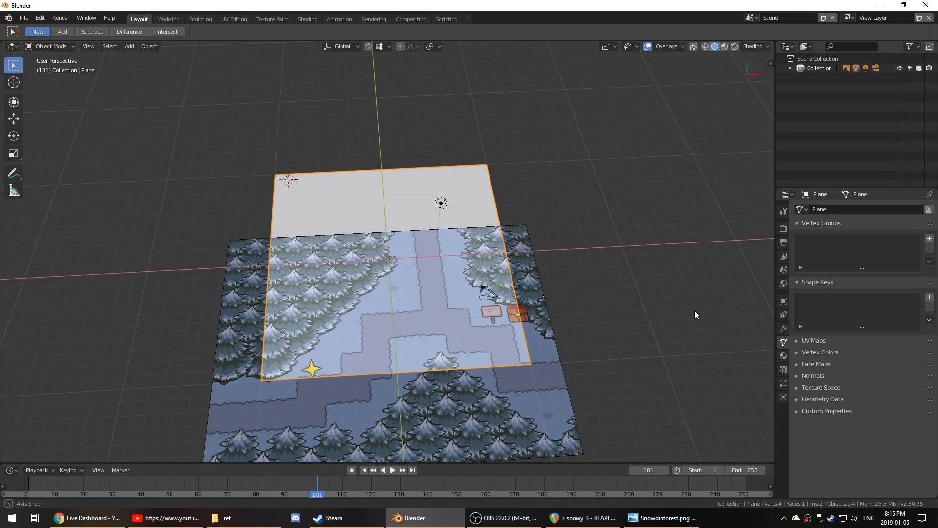
{"action": "key", "text": "KP_1"}
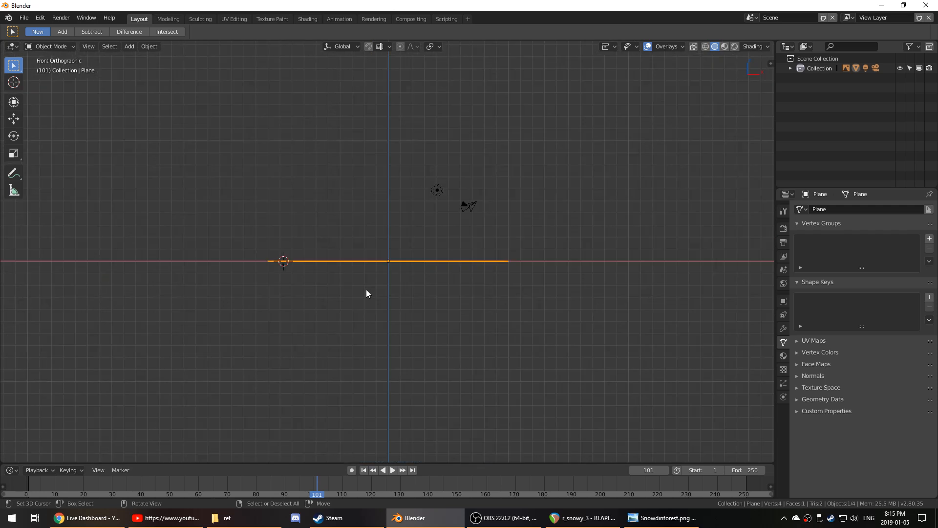
{"action": "middle_click_drag", "start_coordinate": [366, 290], "coordinate": [424, 327]}
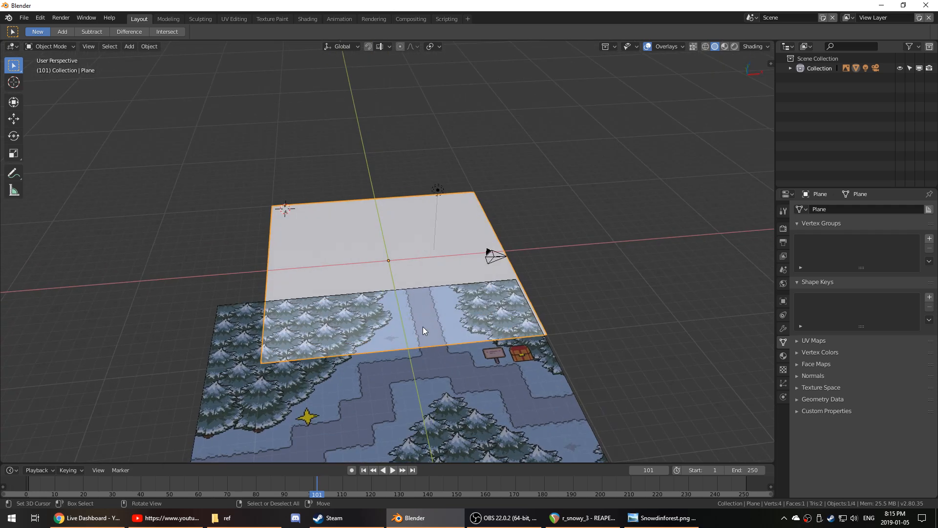
{"action": "left_click", "coordinate": [790, 68]}
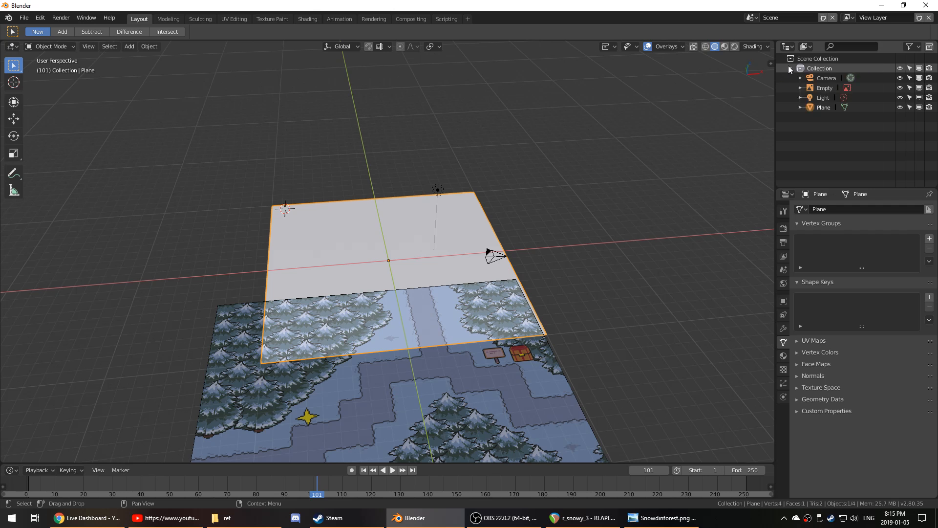
{"action": "left_click", "coordinate": [791, 68]}
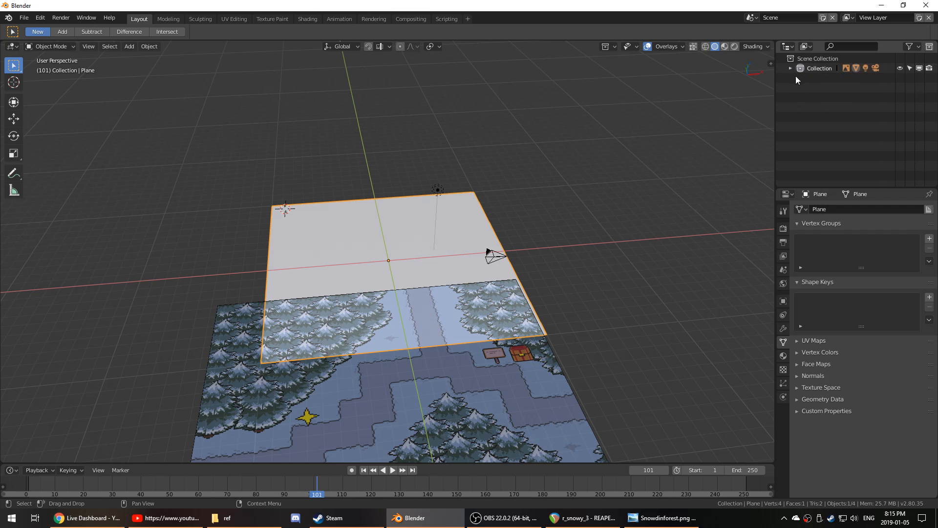
- Create a new collection beside the existing one and rename it Scratch
{"action": "right_click", "coordinate": [797, 75]}
{"action": "left_click", "coordinate": [797, 73]}
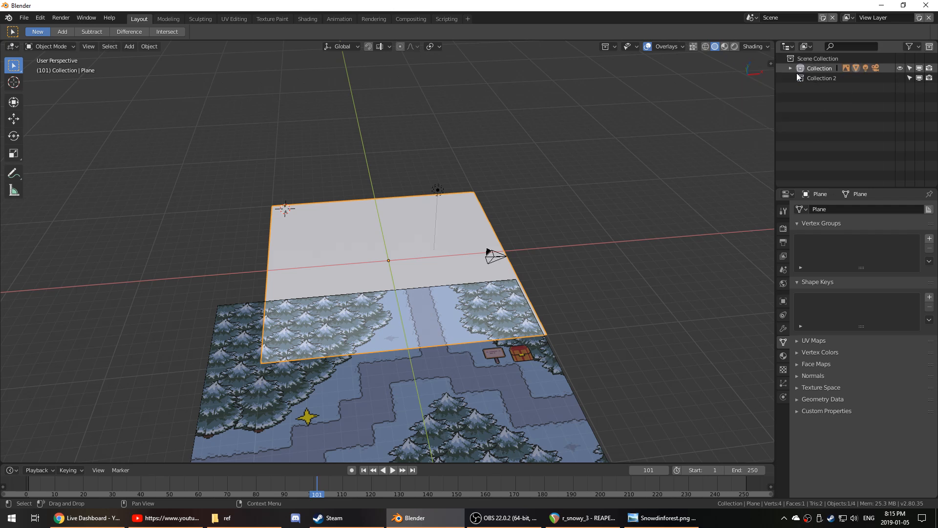
{"action": "left_click", "coordinate": [810, 77]}
{"action": "double_click", "coordinate": [811, 79]}
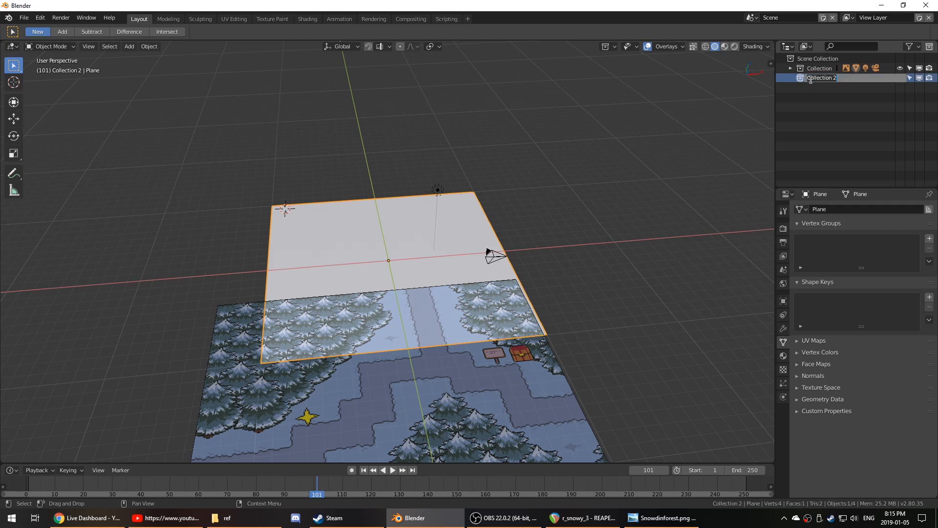
{"action": "type", "text": "SCRATCH"}
{"action": "key", "text": "Return"}
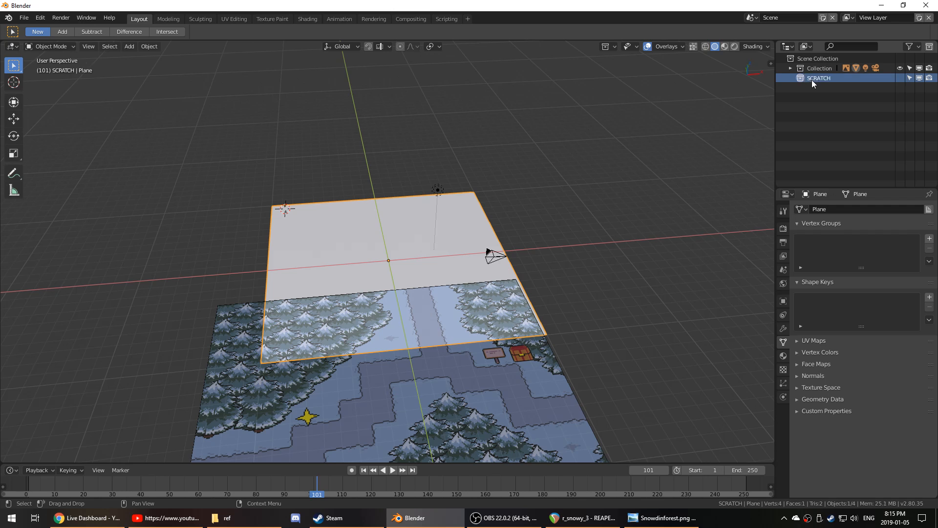
{"action": "double_click", "coordinate": [812, 79]}
{"action": "type", "text": "Scratch"}
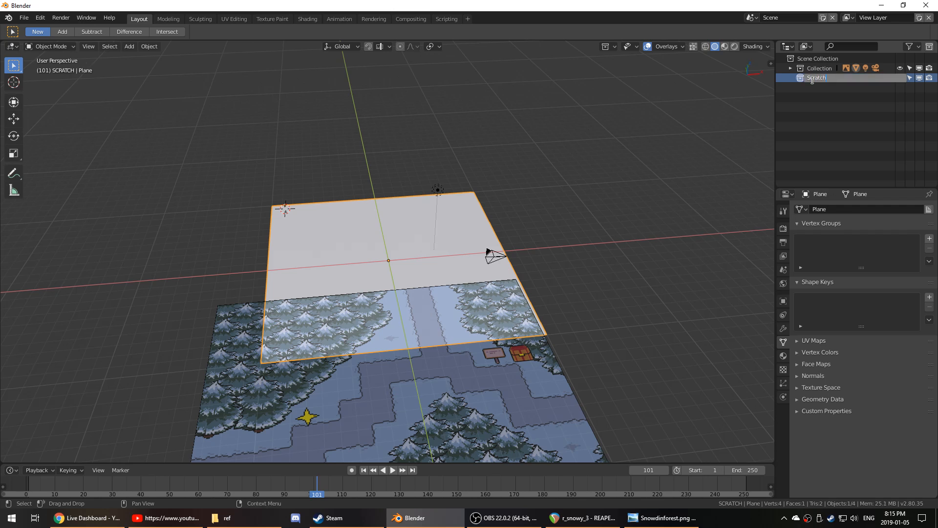
{"action": "key", "text": "Return"}
- Show only the Scratch collection and snap the 3D cursor to the world origin
{"action": "key", "text": "2"}
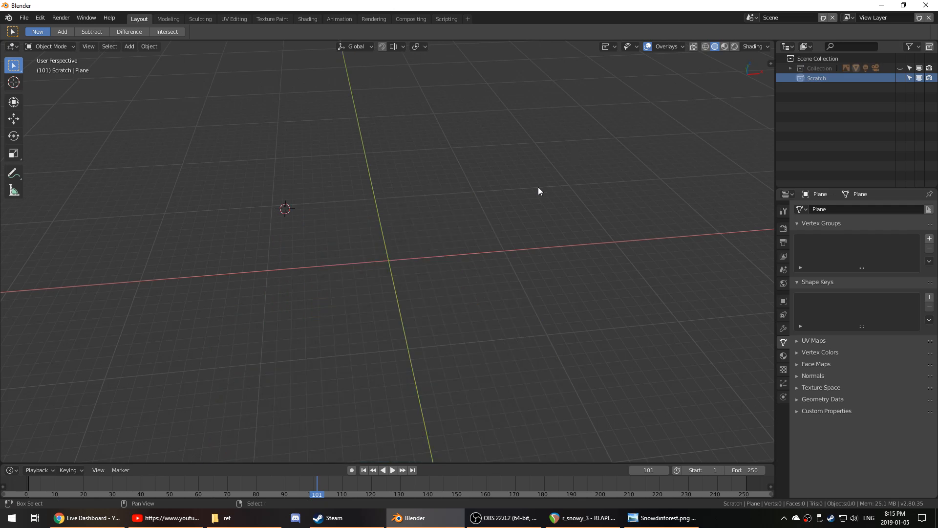
{"action": "key", "text": "shift+s"}
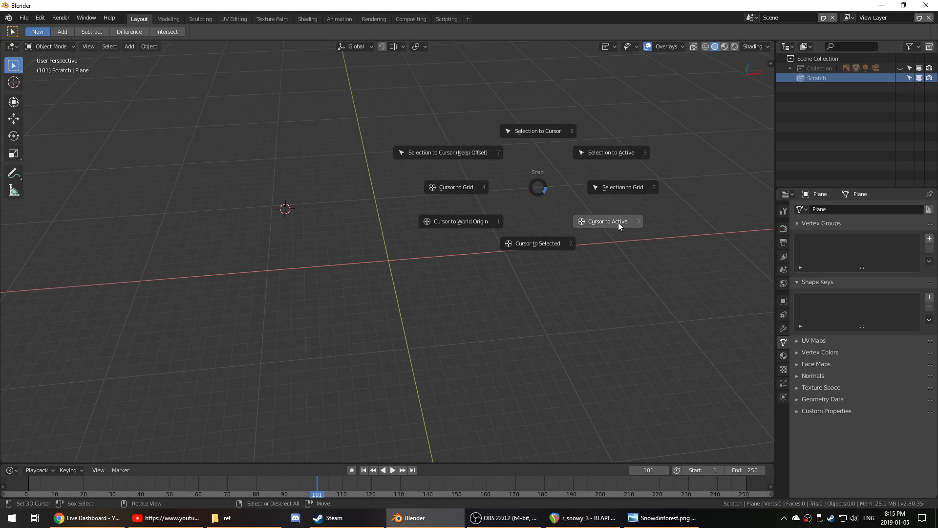
{"action": "left_click", "coordinate": [486, 228]}
{"action": "middle_click_drag", "start_coordinate": [486, 230], "coordinate": [547, 238]}
{"action": "key", "text": "shift+a"}
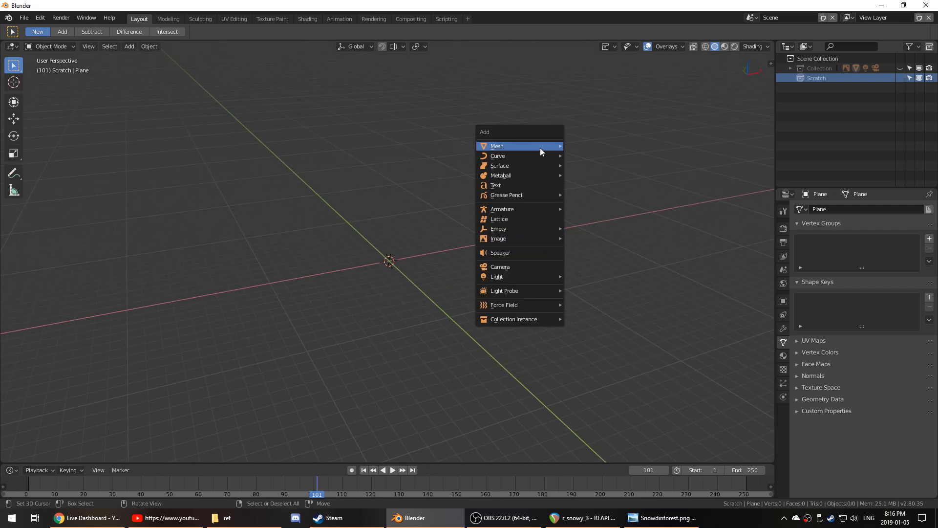
{"action": "mouse_move", "coordinate": [540, 146]}
{"action": "left_click", "coordinate": [603, 155]}
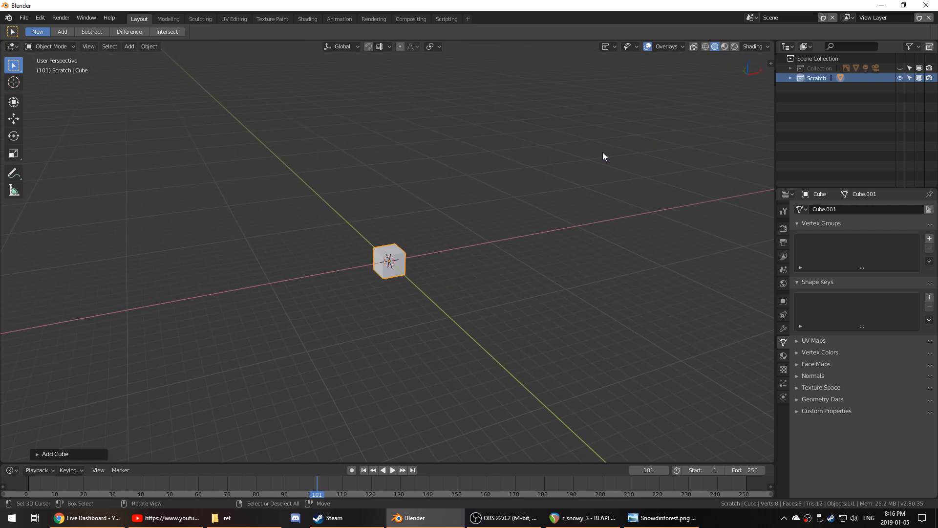
{"action": "key", "text": "x"}
{"action": "left_click", "coordinate": [578, 215]}
- Add a cylinder mesh at the world origin and set its vertices to 9
{"action": "key", "text": "shift+a"}
{"action": "mouse_move", "coordinate": [576, 214]}
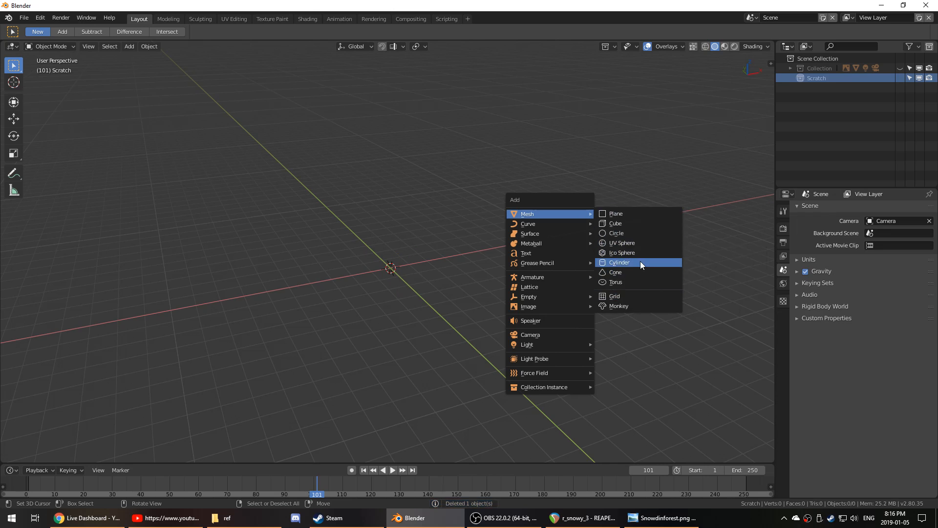
{"action": "left_click", "coordinate": [641, 262]}
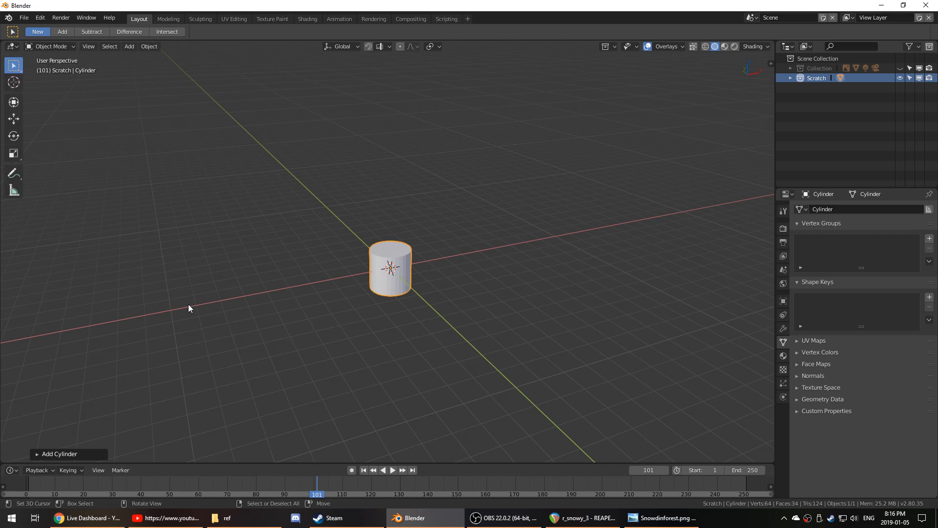
{"action": "left_click", "coordinate": [39, 454]}
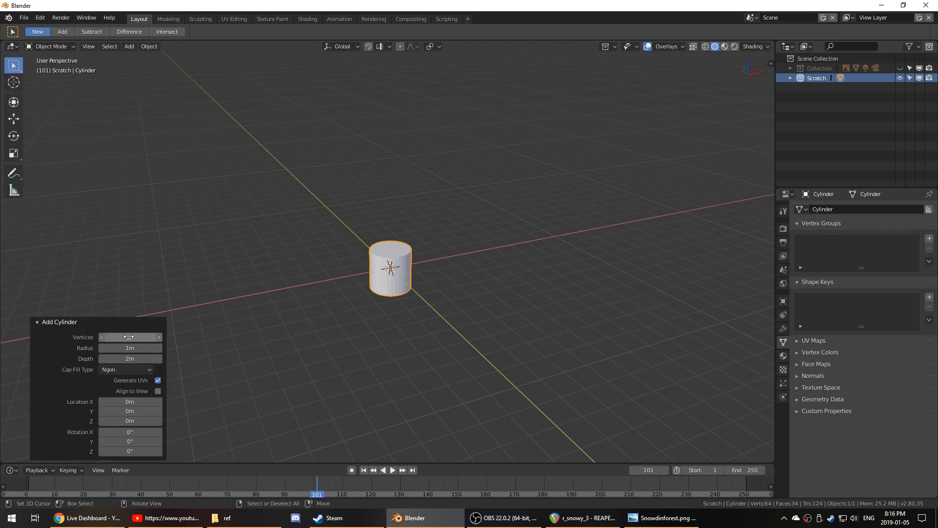
{"action": "left_click_drag", "start_coordinate": [130, 336], "coordinate": [115, 336]}
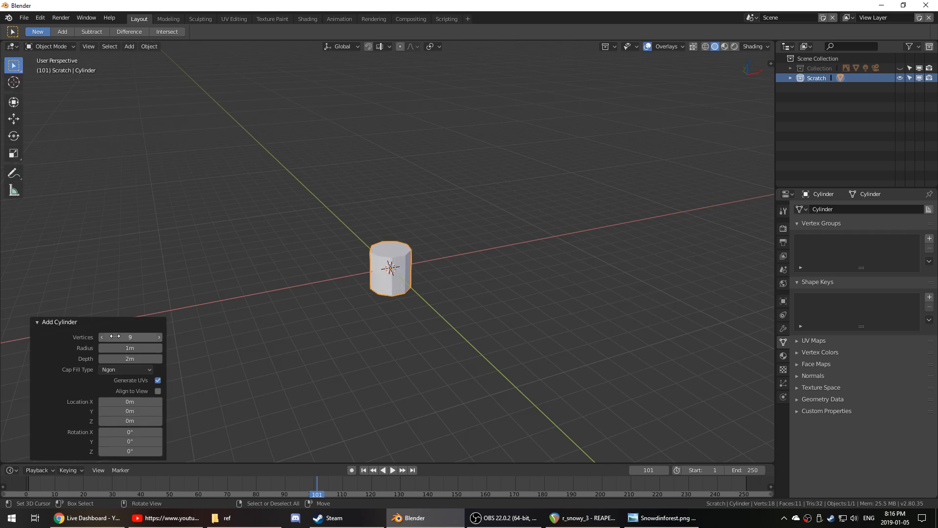
{"action": "middle_click_drag", "start_coordinate": [456, 283], "coordinate": [438, 289]}
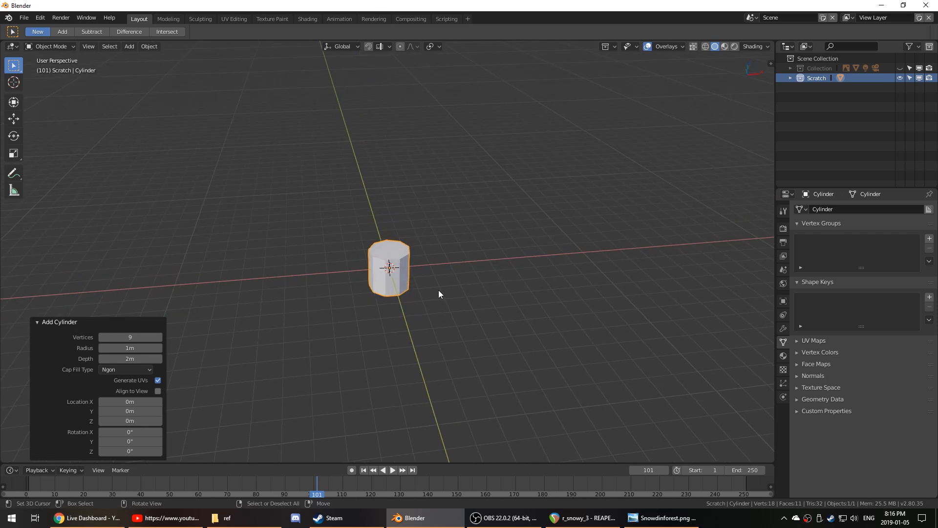
{"action": "key", "text": "KP_1"}
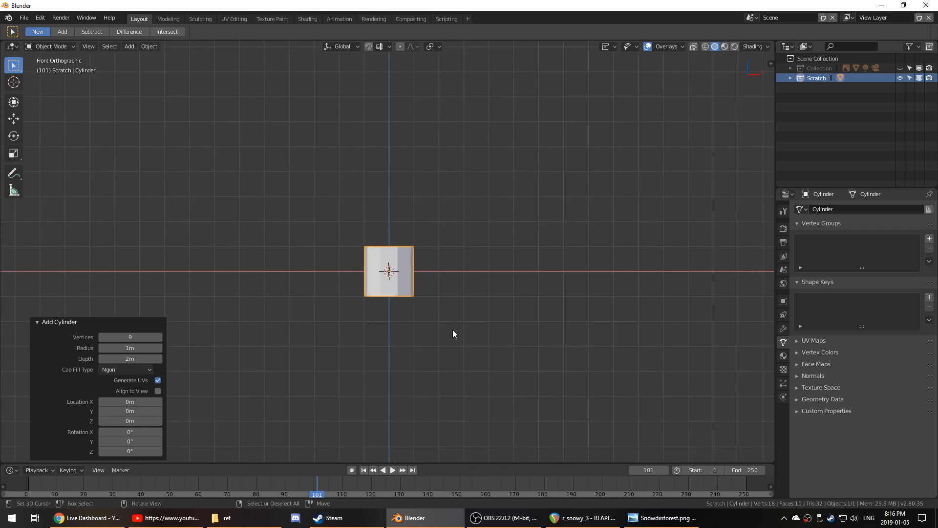
{"action": "key", "text": "Tab"}
{"action": "scroll", "coordinate": [453, 330], "scroll_direction": "up", "scroll_amount": 5}
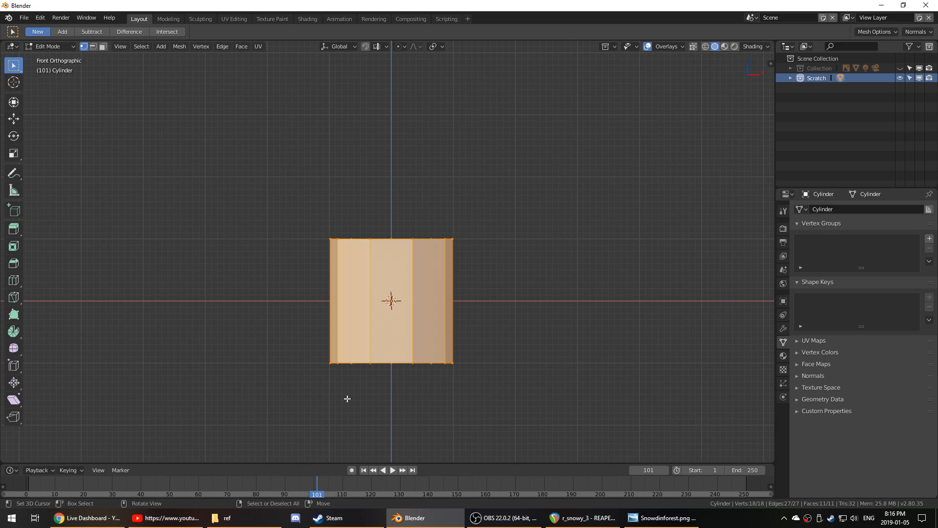
{"action": "key", "text": "Tab"}
- Bring back the original collection and move its Snowdinforest reference image into the Scratch collection
{"action": "key", "text": "1"}
{"action": "scroll", "coordinate": [459, 231], "scroll_direction": "down", "scroll_amount": 3}
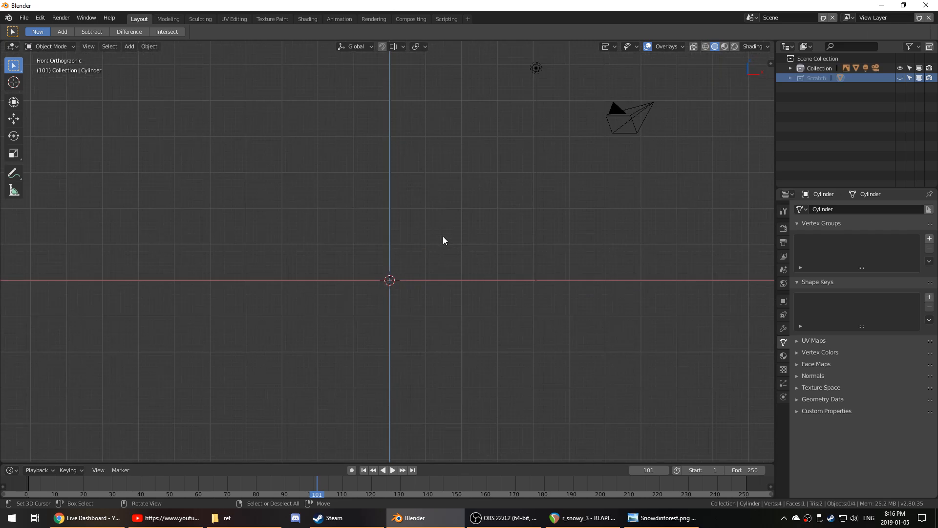
{"action": "middle_click_drag", "start_coordinate": [443, 236], "coordinate": [458, 279]}
{"action": "scroll", "coordinate": [457, 282], "scroll_direction": "down", "scroll_amount": 5}
{"action": "right_click", "coordinate": [423, 412]}
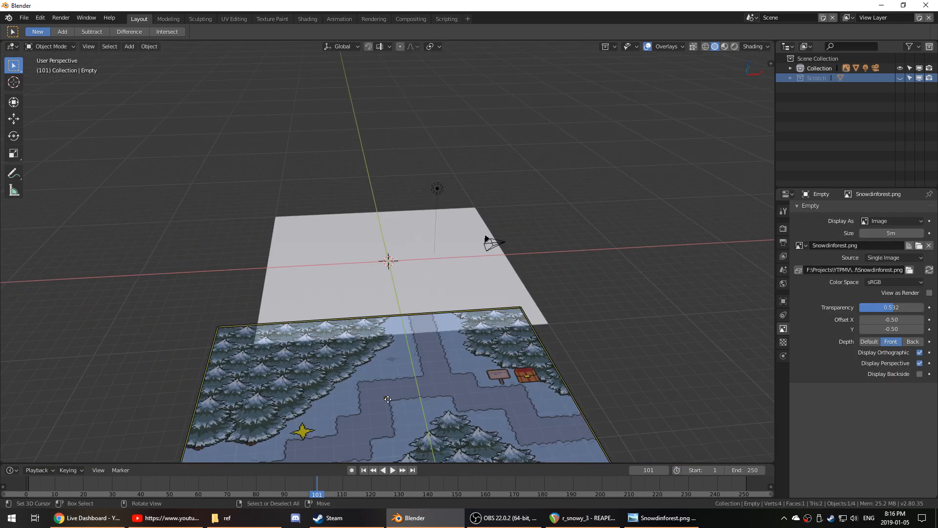
{"action": "key", "text": "g"}
{"action": "key", "text": "m"}
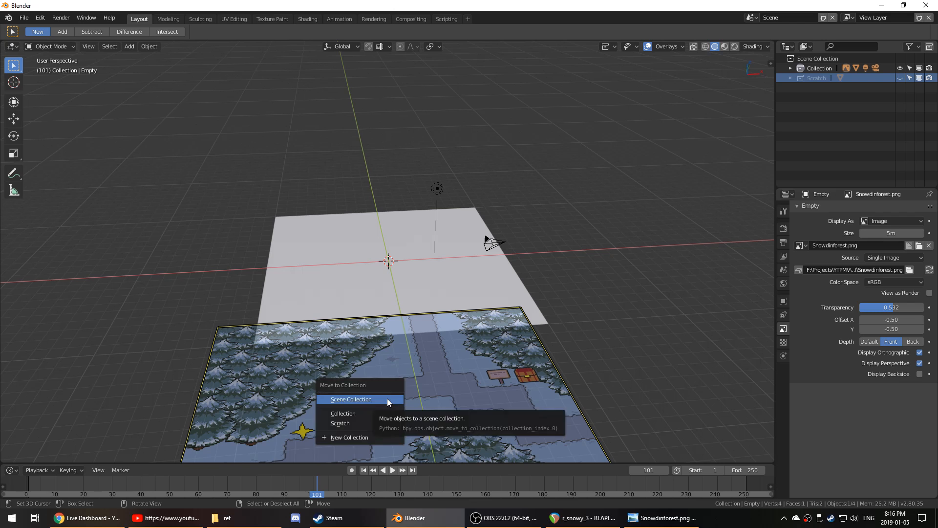
{"action": "left_click", "coordinate": [354, 423]}
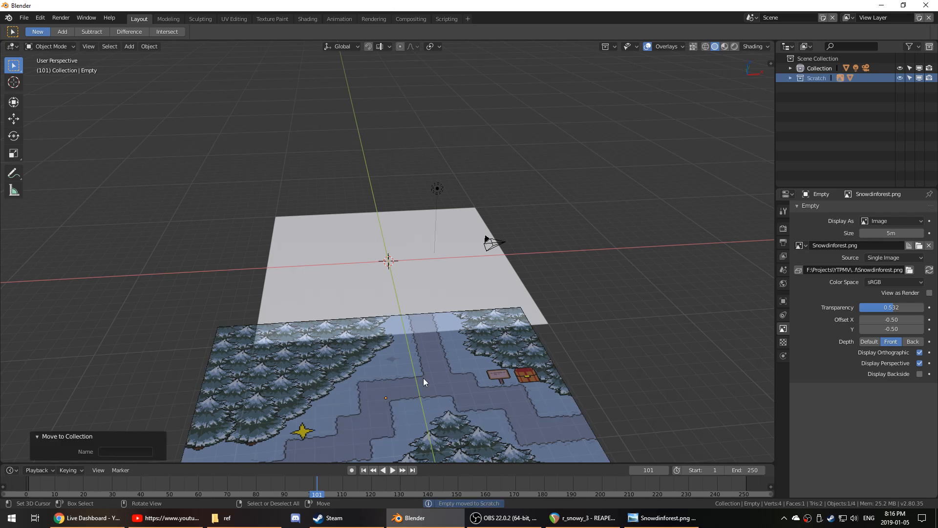
- Show only the Scratch collection and rotate the Snowdinforest image 90° about the X axis
{"action": "key", "text": "2"}
{"action": "left_click", "coordinate": [392, 257]}
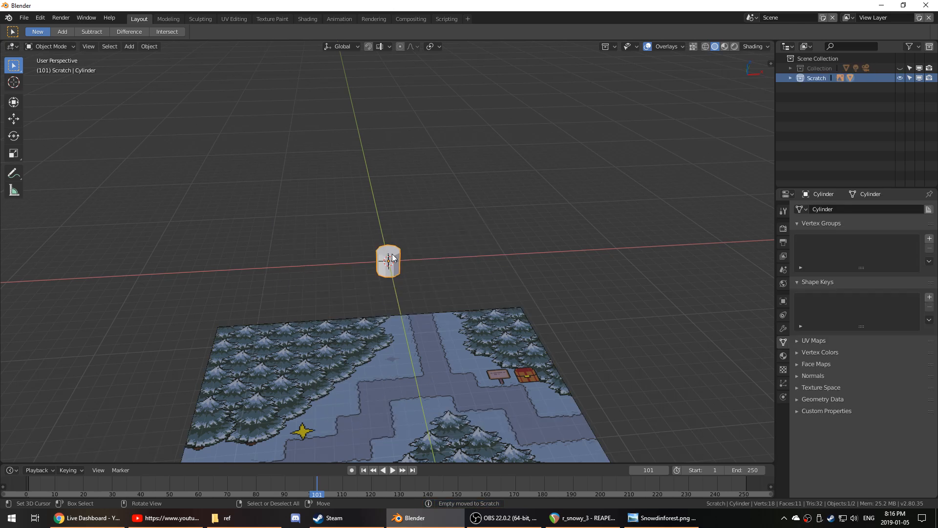
{"action": "key", "text": "KP_1"}
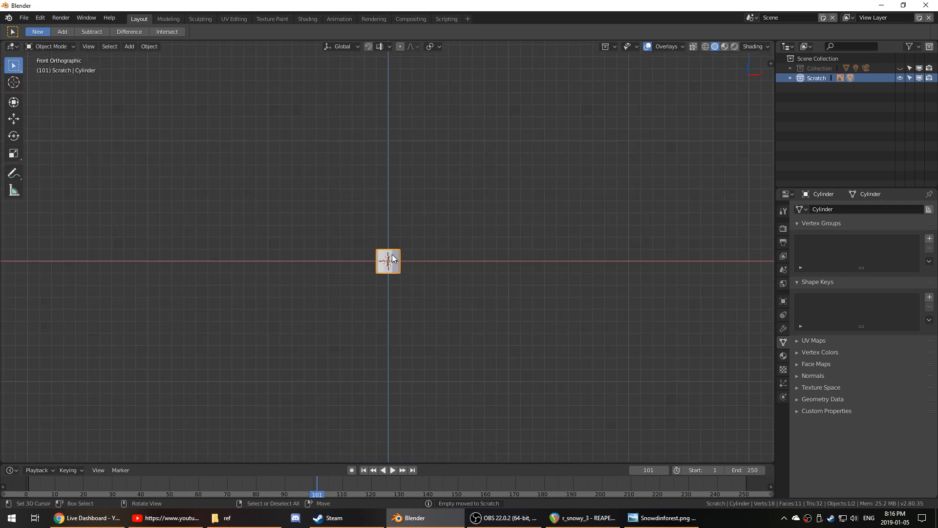
{"action": "scroll", "coordinate": [401, 242], "scroll_direction": "down", "scroll_amount": 2}
{"action": "scroll", "coordinate": [402, 242], "scroll_direction": "up", "scroll_amount": 2}
{"action": "middle_click_drag", "start_coordinate": [403, 251], "coordinate": [398, 337]}
{"action": "left_click", "coordinate": [395, 316]}
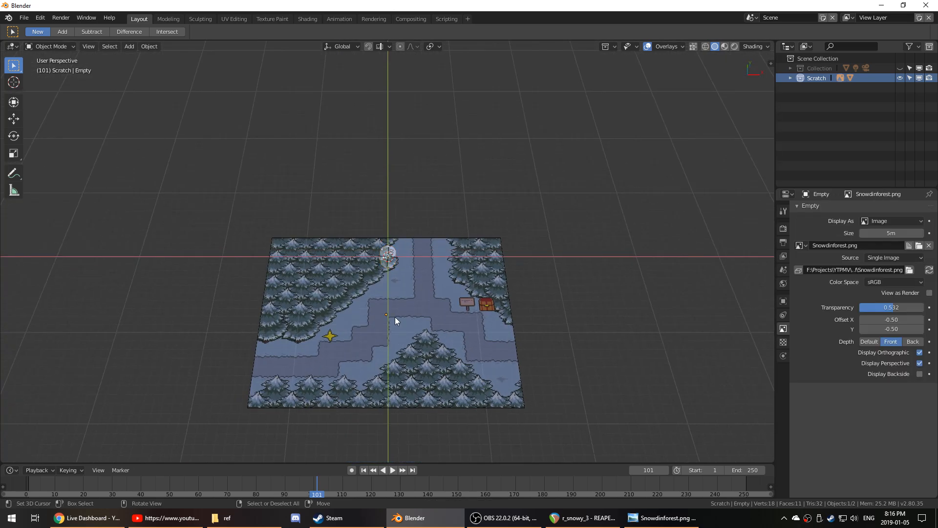
{"action": "type", "text": "rx90"}
{"action": "key", "text": "Return"}
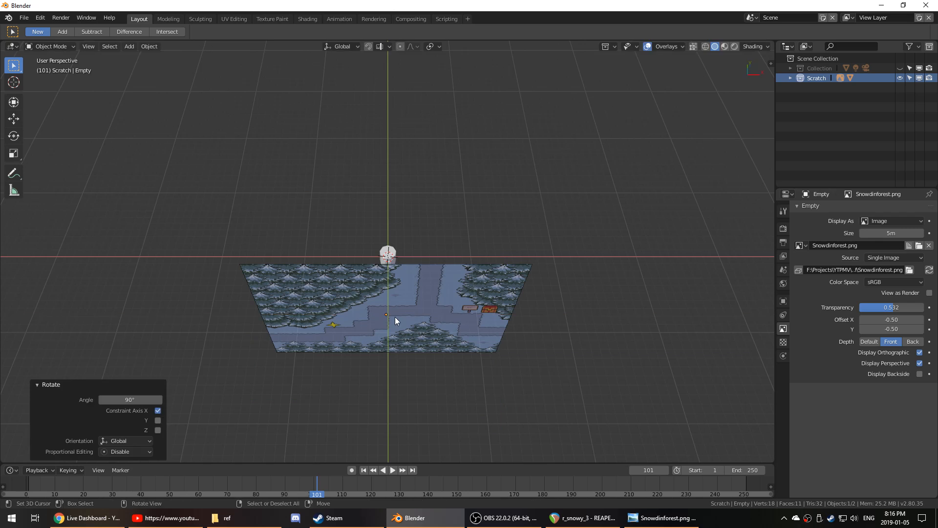
- In front view, move the upright Snowdinforest image about 0.23 m along X and 15.3 m up to surround the cylinder
{"action": "key", "text": "KP_1"}
{"action": "key", "text": "g"}
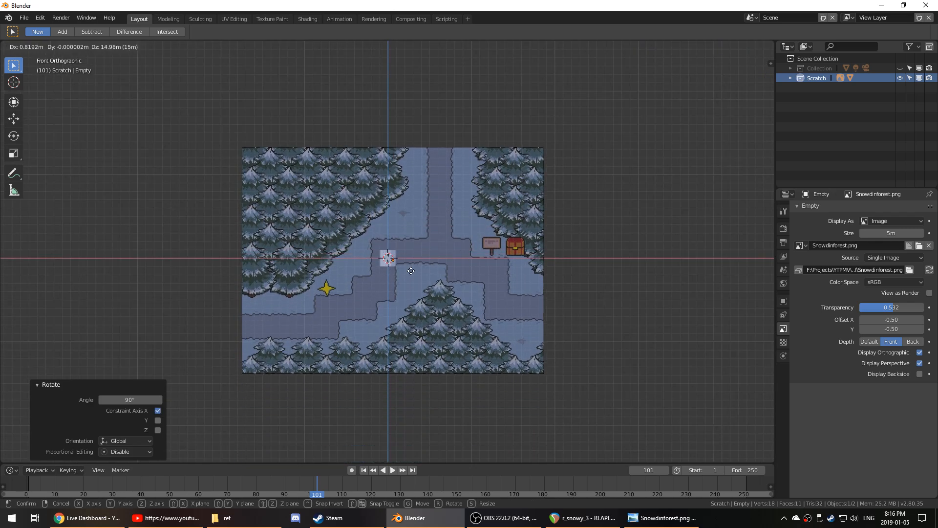
{"action": "left_click", "coordinate": [406, 283]}
{"action": "scroll", "coordinate": [406, 283], "scroll_direction": "up", "scroll_amount": 3}
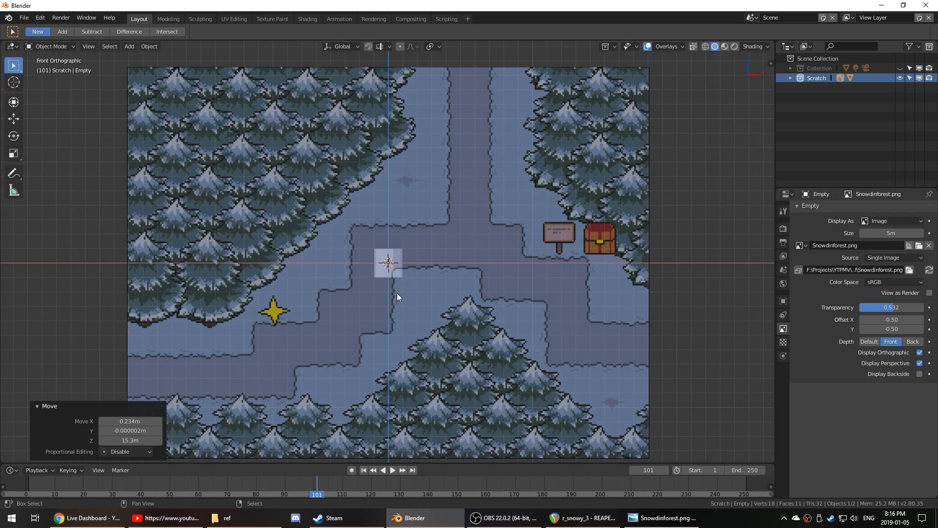
{"action": "middle_click_drag", "start_coordinate": [397, 289], "coordinate": [482, 278], "text": "shift"}
{"action": "left_click", "coordinate": [467, 269]}
{"action": "scroll", "coordinate": [494, 272], "scroll_direction": "up", "scroll_amount": 1}
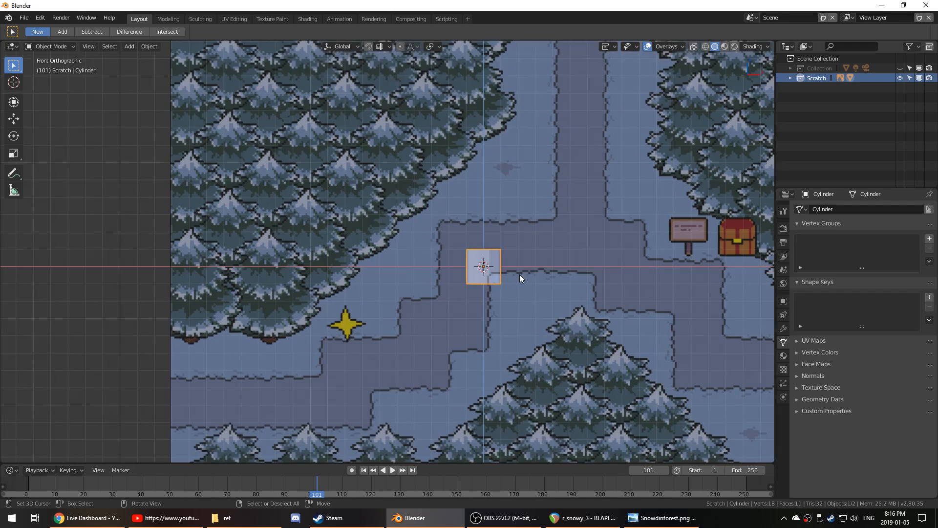
{"action": "middle_click_drag", "start_coordinate": [561, 289], "coordinate": [529, 303], "text": "shift"}
{"action": "key", "text": "Tab"}
{"action": "scroll", "coordinate": [501, 293], "scroll_direction": "up", "scroll_amount": 2}
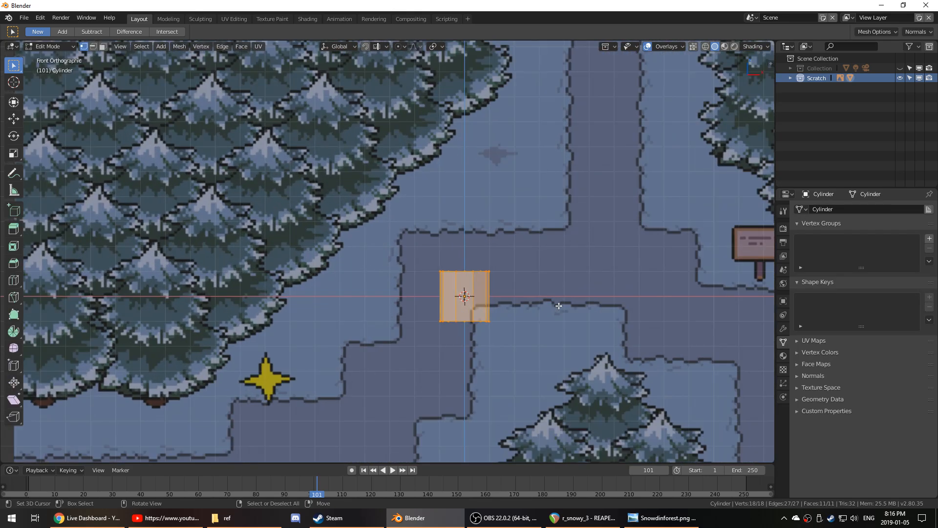
{"action": "key", "text": "s"}
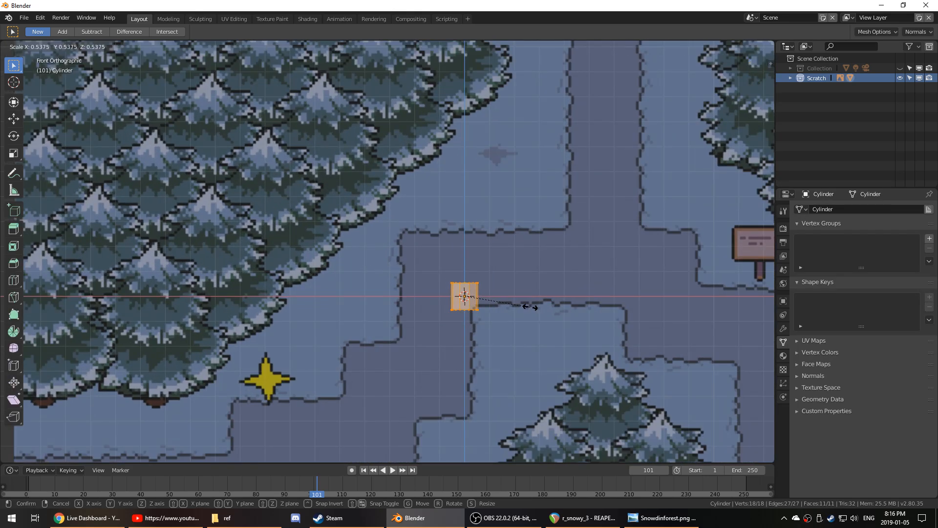
{"action": "left_click", "coordinate": [530, 307]}
{"action": "key", "text": "Tab"}
{"action": "key", "text": "g"}
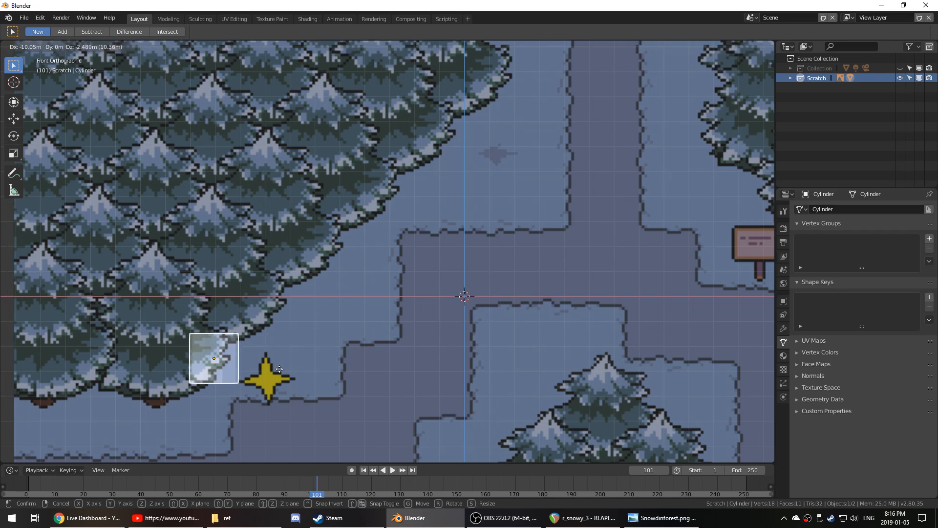
{"action": "right_click", "coordinate": [285, 372]}
- Move the Snowdinforest image about 5.9 m along X and 3 m up so the yellow star sits beside the cylinder
{"action": "left_click", "coordinate": [557, 295]}
{"action": "key", "text": "g"}
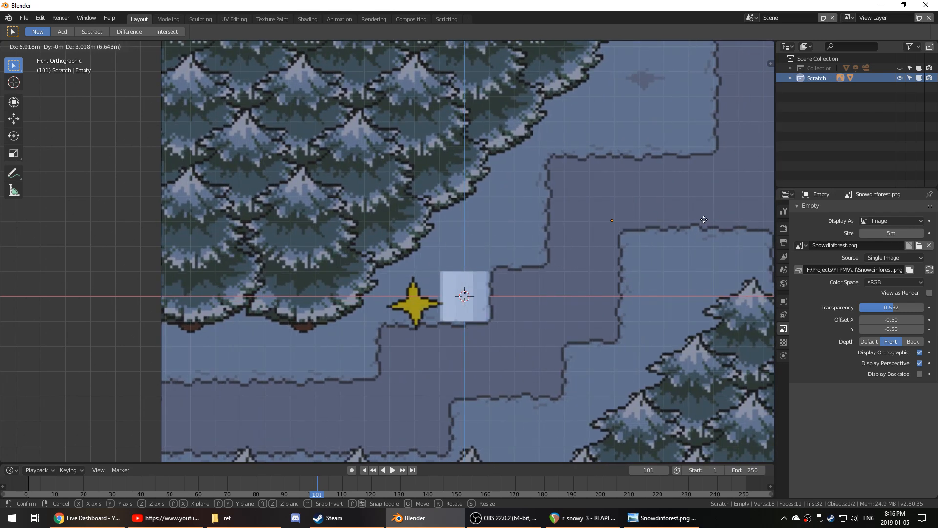
{"action": "left_click", "coordinate": [670, 230]}
- Extrude the cylinder's top edge loop about 5.08 m upward and scale it to 0.116 to form a tapered trunk
{"action": "left_click", "coordinate": [471, 286]}
{"action": "key", "text": "Tab"}
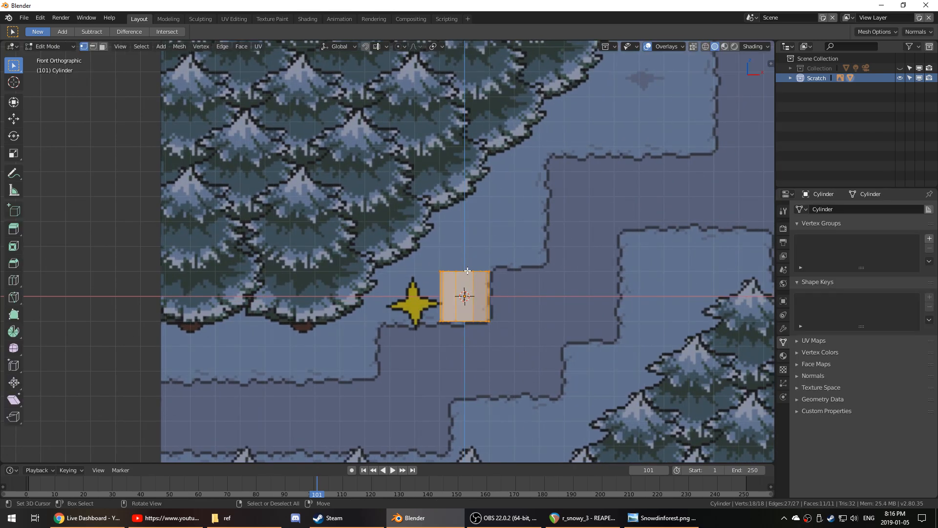
{"action": "left_click", "coordinate": [473, 274], "text": "alt"}
{"action": "middle_click_drag", "start_coordinate": [474, 276], "coordinate": [477, 343], "text": "shift"}
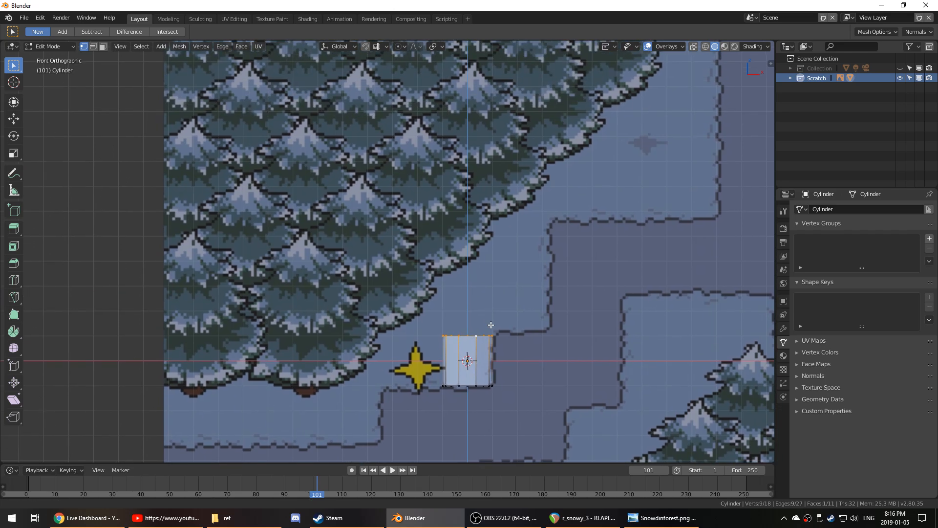
{"action": "key", "text": "e"}
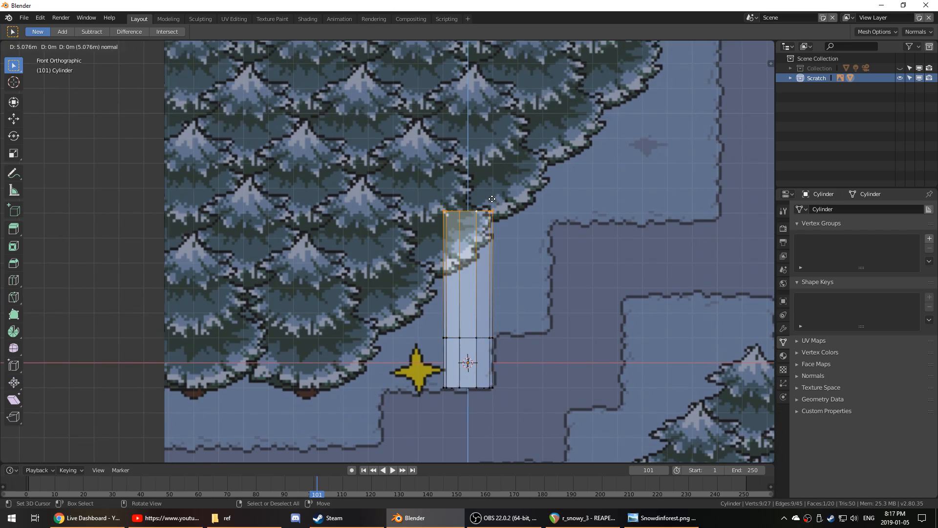
{"action": "left_click", "coordinate": [495, 199]}
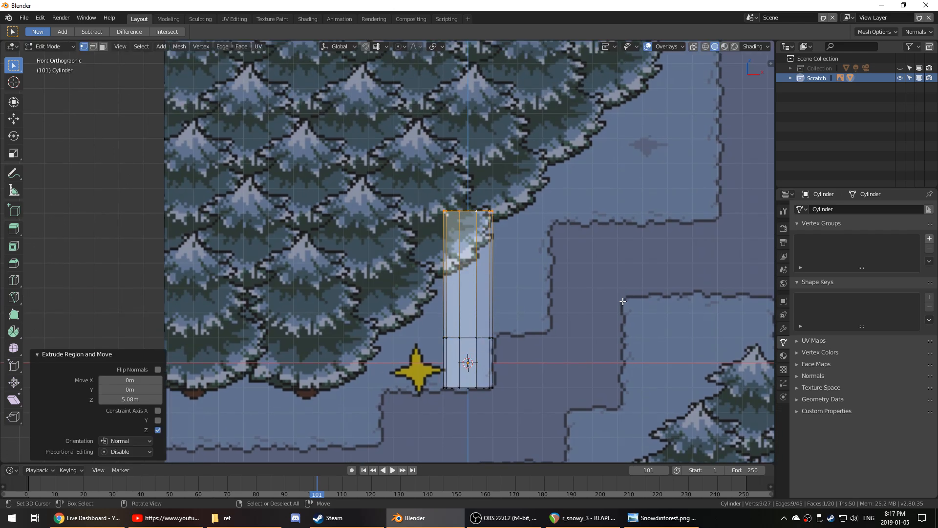
{"action": "key", "text": "s"}
{"action": "left_click", "coordinate": [489, 208]}
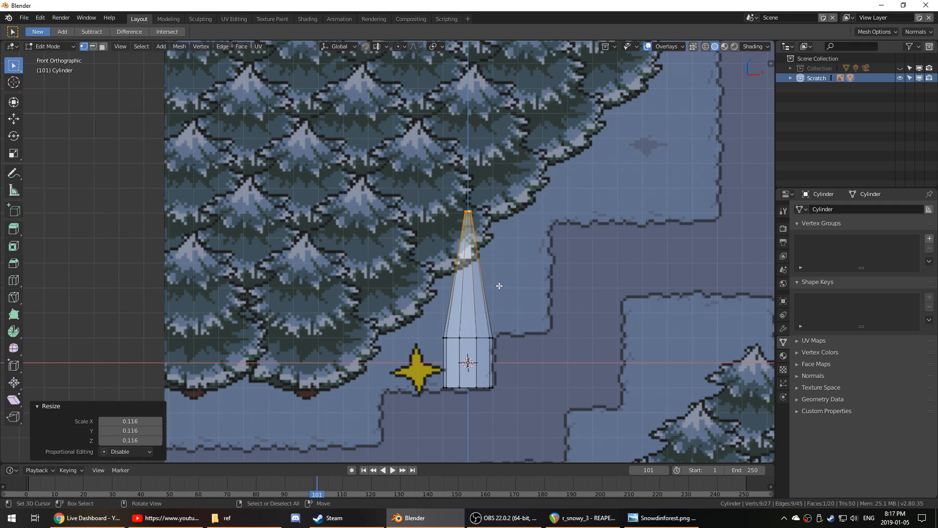
- Move the Snowdinforest image about 3.97 m along the Y axis so it stands behind the trunk
{"action": "middle_click_drag", "start_coordinate": [500, 285], "coordinate": [417, 379]}
{"action": "key", "text": "Tab"}
{"action": "left_click", "coordinate": [474, 358]}
{"action": "scroll", "coordinate": [470, 355], "scroll_direction": "down", "scroll_amount": 4}
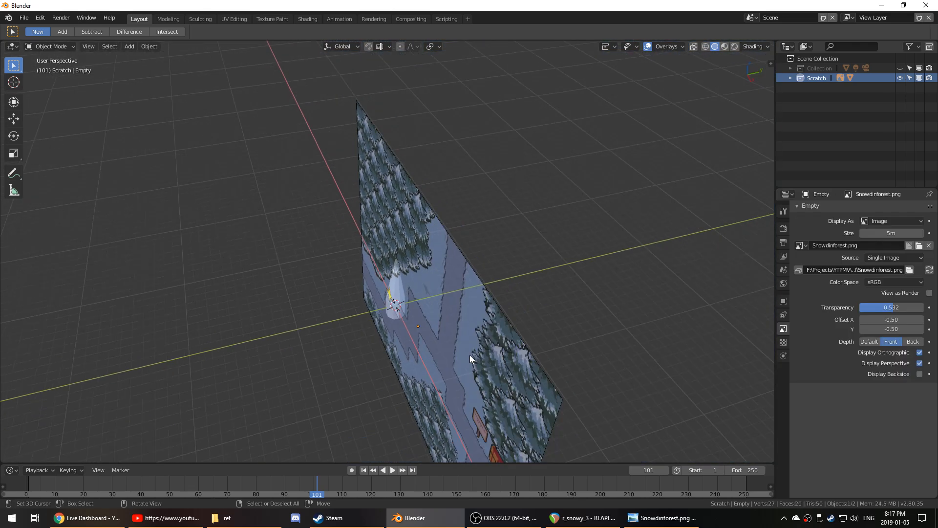
{"action": "key", "text": "g"}
{"action": "key", "text": "y"}
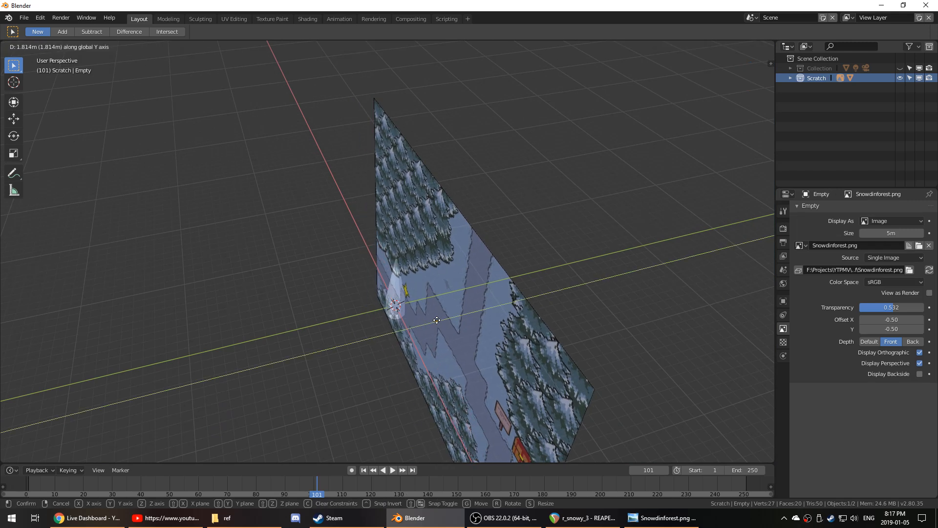
{"action": "left_click", "coordinate": [461, 315]}
{"action": "middle_click_drag", "start_coordinate": [461, 315], "coordinate": [441, 307]}
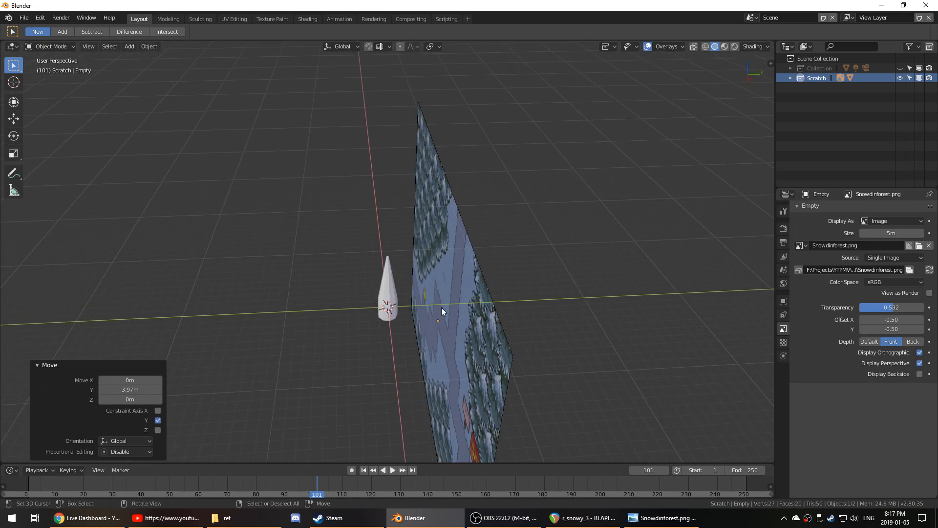
- In front view, duplicate the trunk's lower band of faces, raise the copy about 0.94 m and scale it by 1.274
{"action": "key", "text": "KP_1"}
{"action": "scroll", "coordinate": [442, 307], "scroll_direction": "up", "scroll_amount": 4}
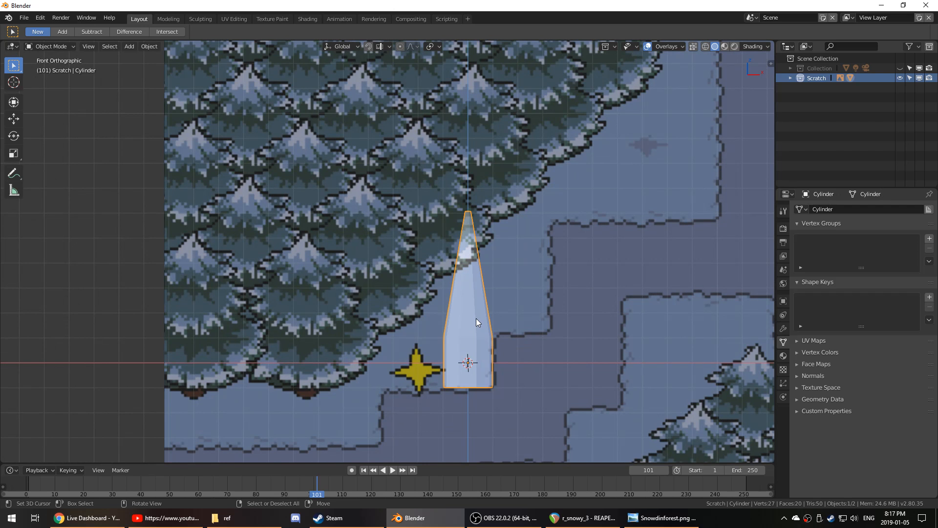
{"action": "key", "text": "Tab"}
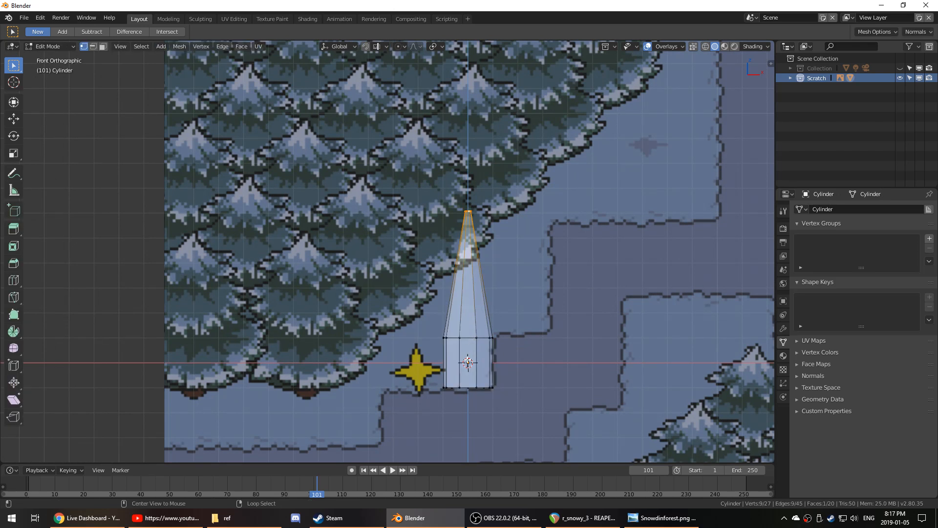
{"action": "left_click", "coordinate": [470, 339], "text": "ctrl+alt"}
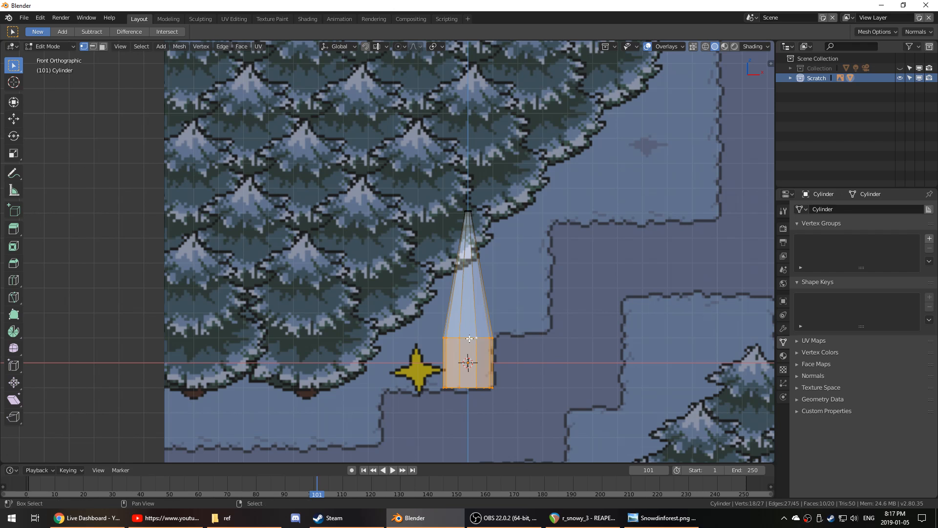
{"action": "key", "text": "shift+d"}
{"action": "key", "text": "z"}
{"action": "left_click", "coordinate": [531, 344]}
{"action": "key", "text": "s"}
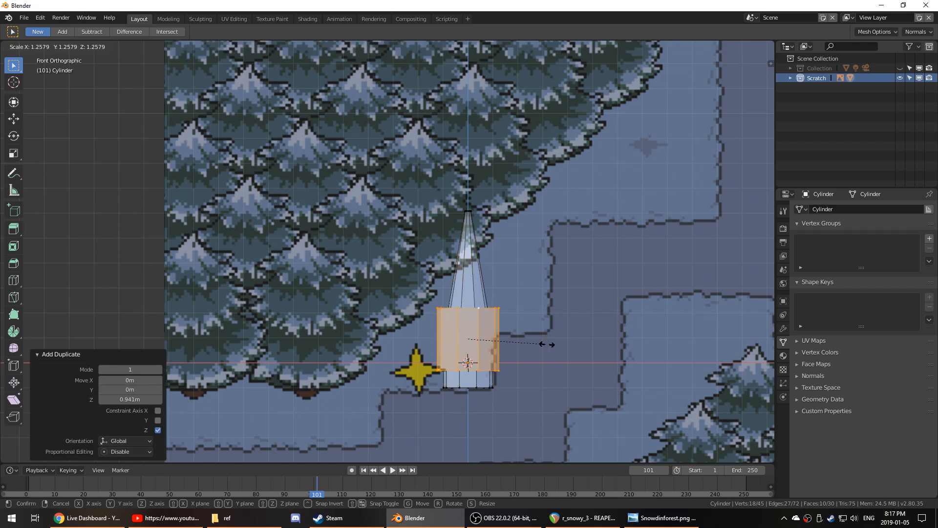
{"action": "left_click", "coordinate": [547, 344]}
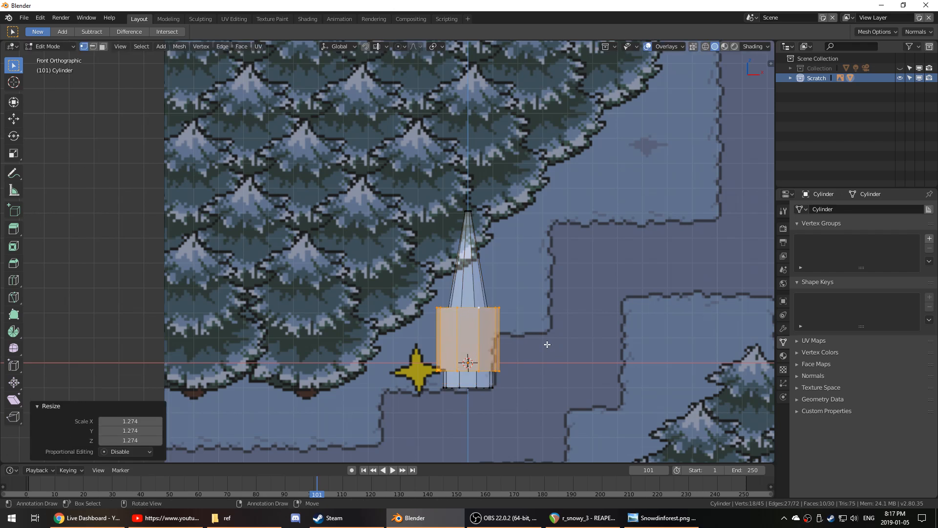
{"action": "key", "text": "F3"}
{"action": "type", "text": "cast"}
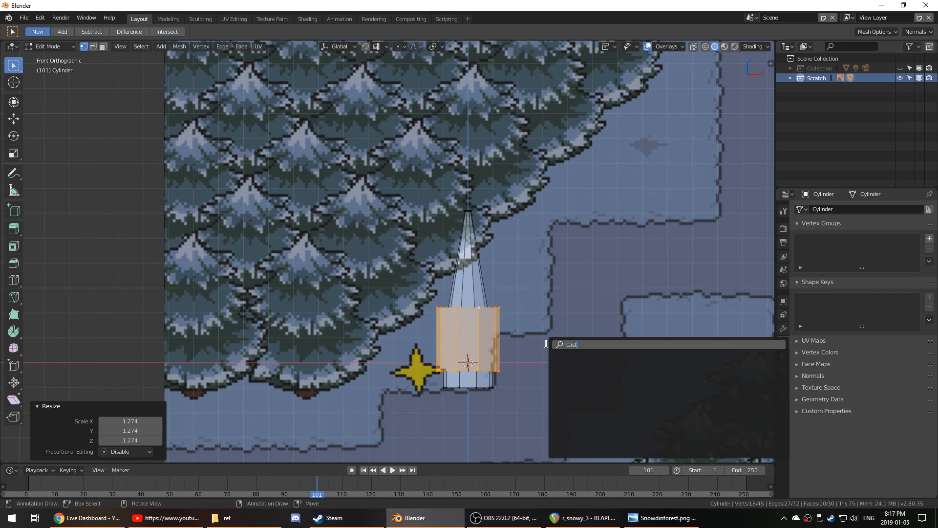
{"action": "key", "text": "BackSpace"}
{"action": "key", "text": "BackSpace"}
{"action": "key", "text": "BackSpace"}
{"action": "key", "text": "BackSpace"}
{"action": "type", "text": "scree"}
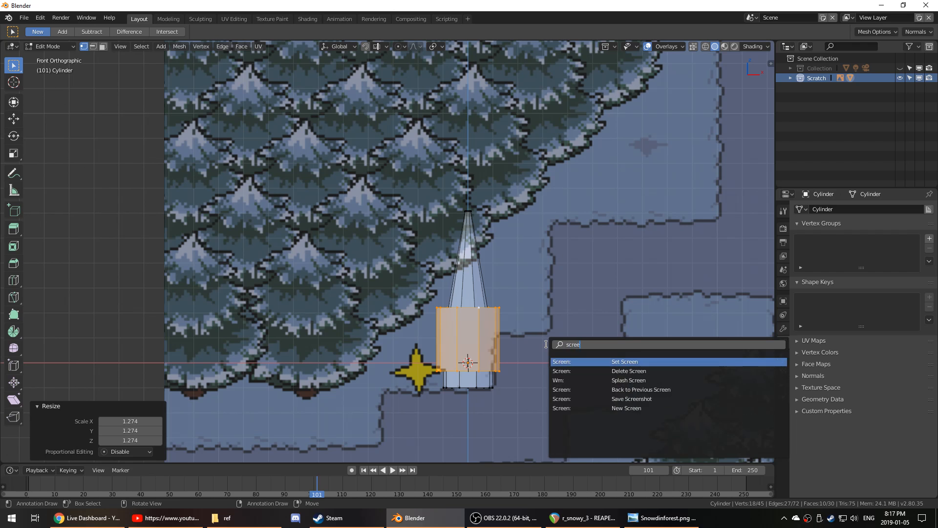
{"action": "key", "text": "BackSpace"}
{"action": "key", "text": "BackSpace"}
{"action": "key", "text": "BackSpace"}
{"action": "key", "text": "BackSpace"}
{"action": "key", "text": "BackSpace"}
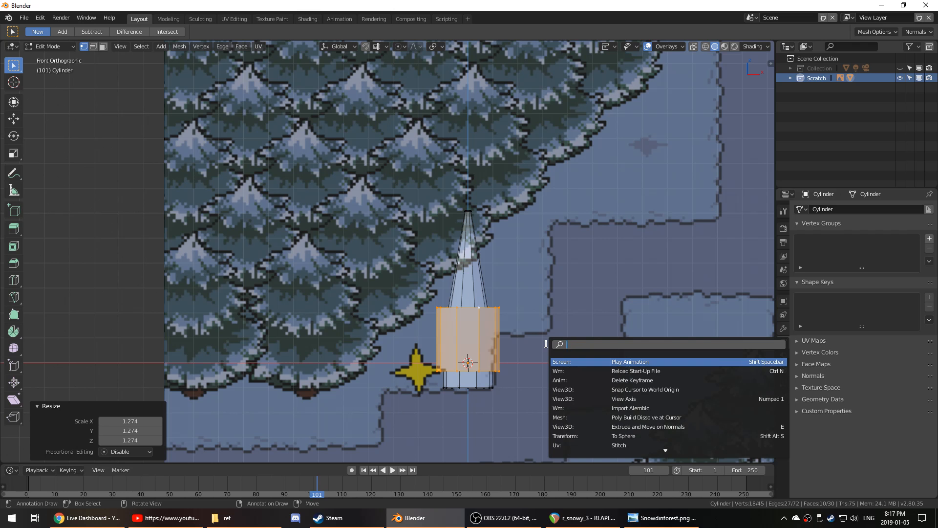
{"action": "key", "text": "Escape"}
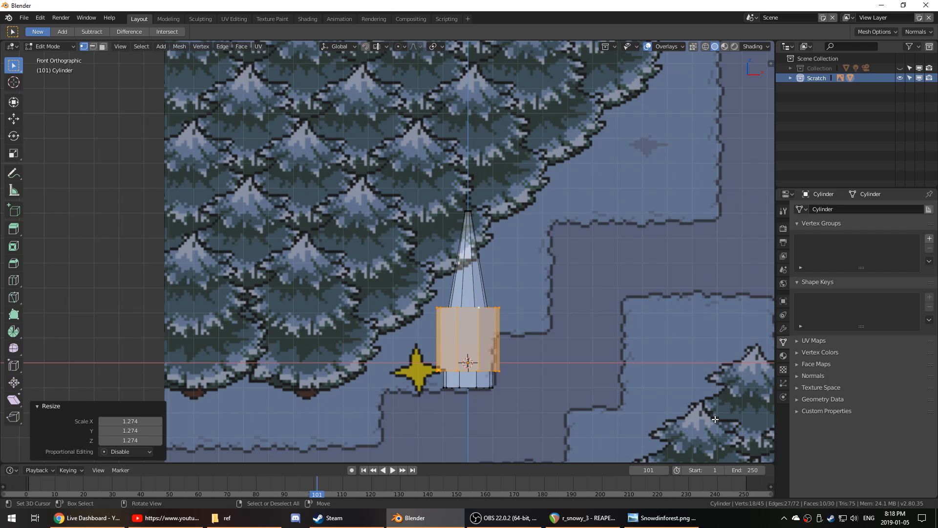
- Widen the duplicated band around the trunk by scaling it 2.382 in X and Y, excluding Z
{"action": "mouse_move", "coordinate": [669, 353]}
{"action": "middle_mouse_down"}
{"action": "mouse_move", "coordinate": [650, 360]}
{"action": "mouse_move", "coordinate": [658, 362]}
{"action": "middle_mouse_up"}
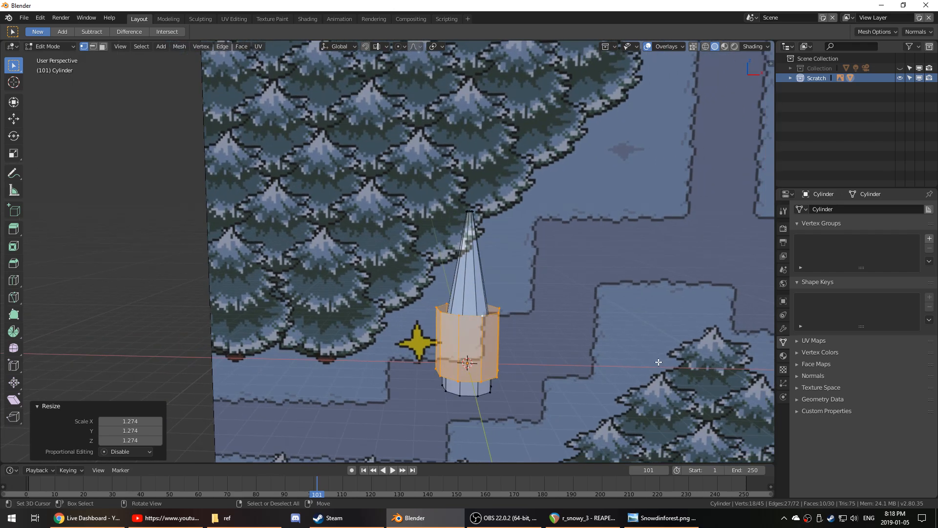
{"action": "key", "text": "KP_1"}
{"action": "scroll", "coordinate": [534, 347], "scroll_direction": "up", "scroll_amount": 2}
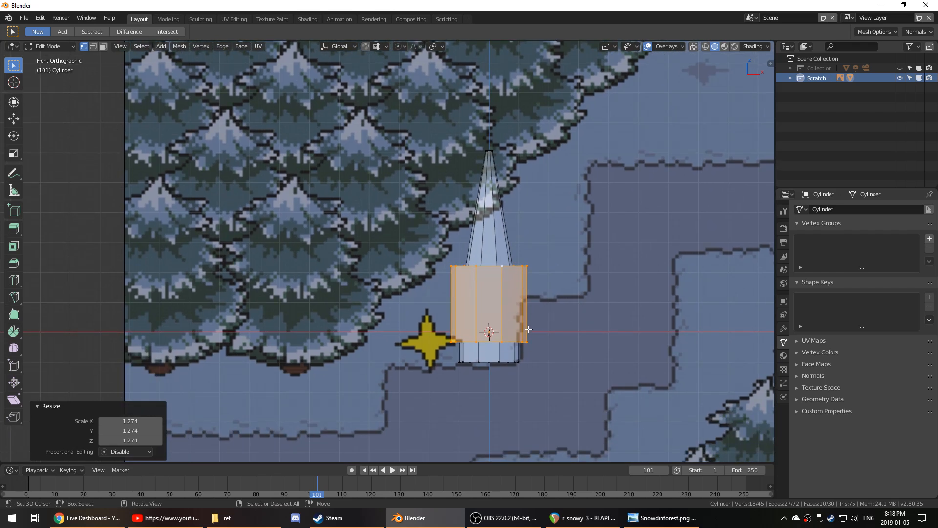
{"action": "middle_click_drag", "start_coordinate": [529, 332], "coordinate": [533, 320]}
{"action": "key", "text": "KP_1"}
{"action": "key", "text": "s"}
{"action": "key", "text": "shift+z"}
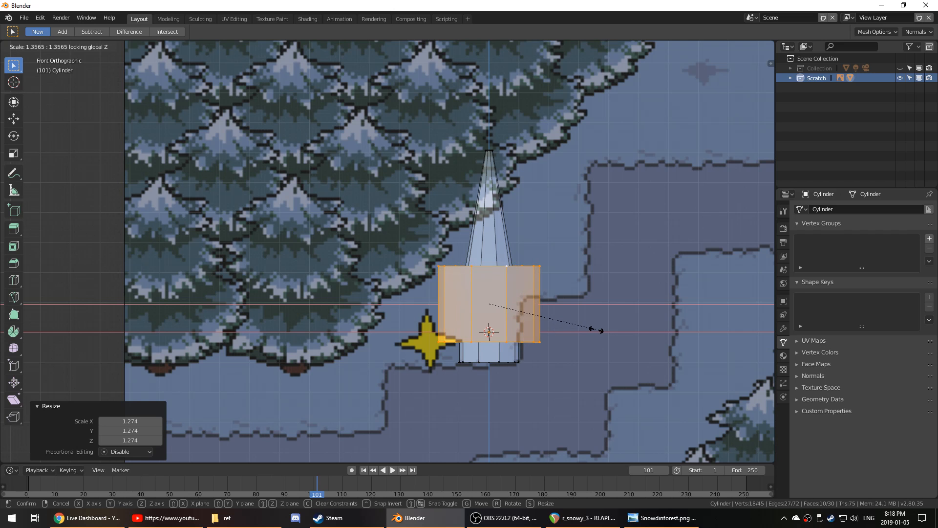
{"action": "left_click", "coordinate": [644, 327]}
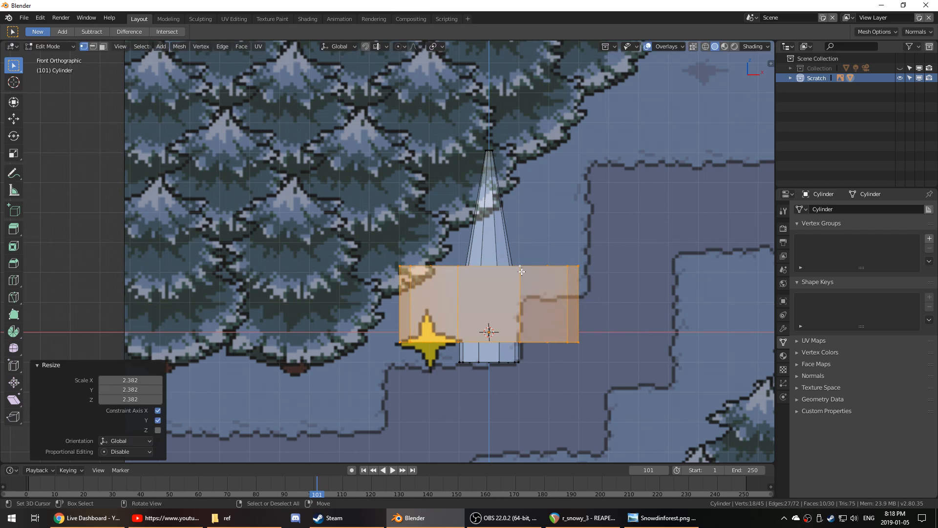
- Scale the wide band's top edge loop by 3.077 and lower it about 1.94 m along Z
{"action": "left_click", "coordinate": [550, 280], "text": "alt"}
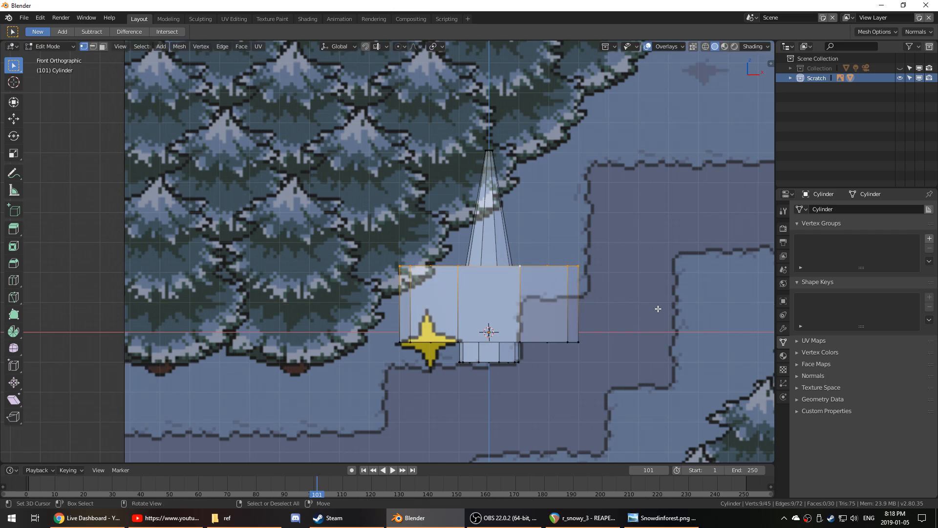
{"action": "key", "text": "s"}
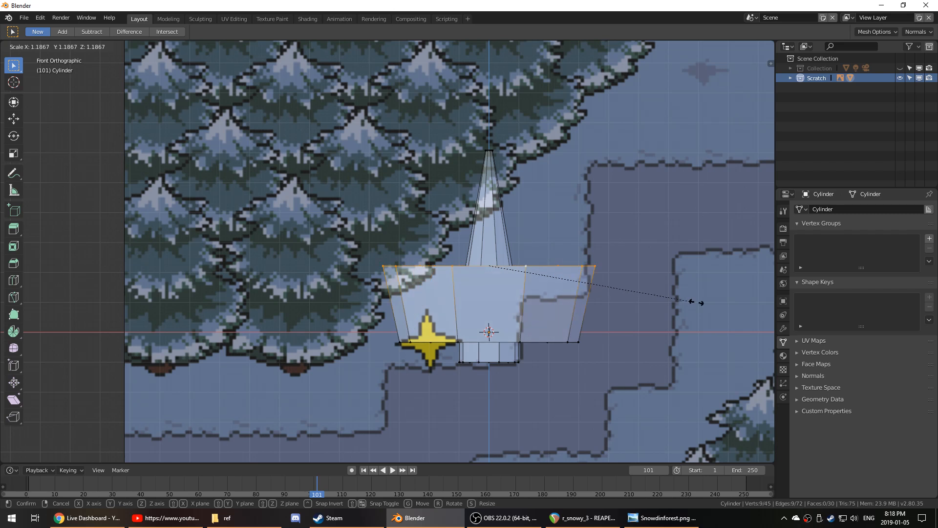
{"action": "left_click", "coordinate": [246, 344]}
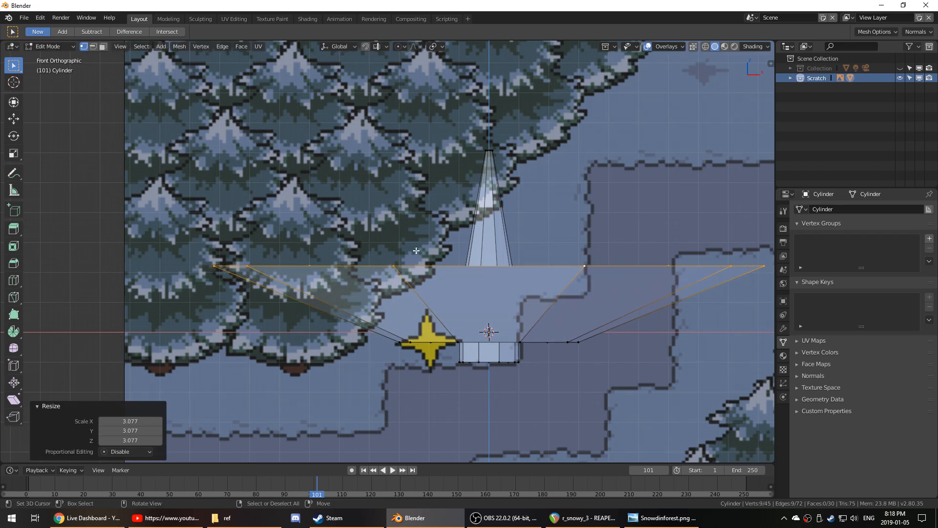
{"action": "key", "text": "g"}
{"action": "key", "text": "z"}
{"action": "left_click", "coordinate": [473, 332]}
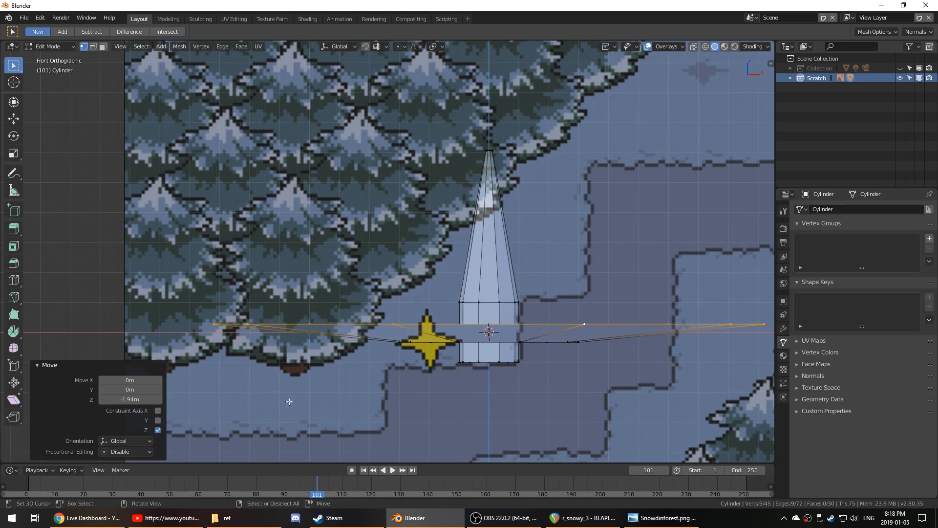
{"action": "left_click", "coordinate": [339, 47]}
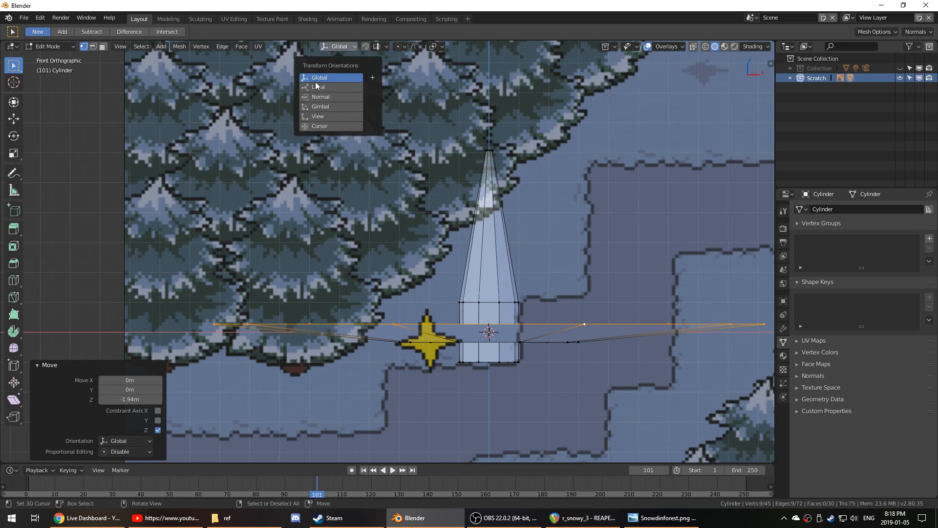
{"action": "scroll", "coordinate": [611, 134], "scroll_direction": "down", "scroll_amount": 2}
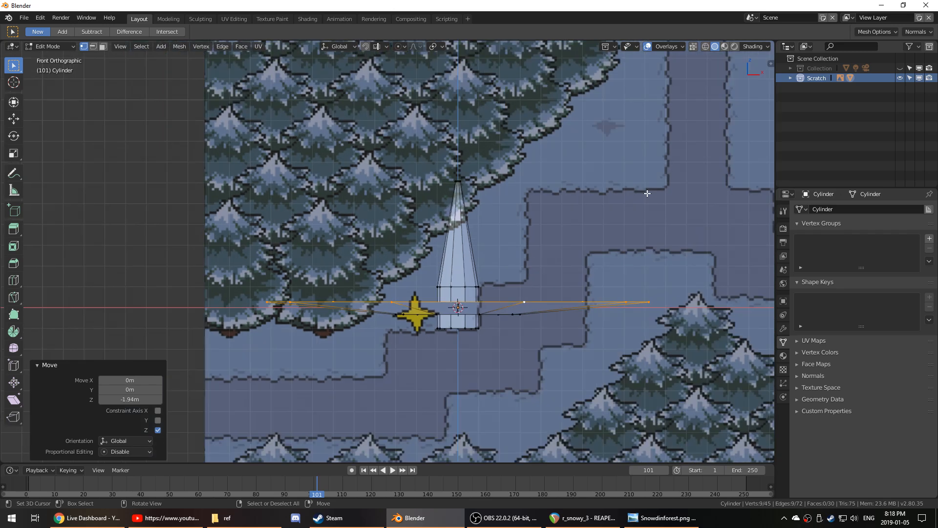
{"action": "middle_click_drag", "start_coordinate": [611, 134], "coordinate": [611, 274]}
{"action": "key", "text": "Tab"}
{"action": "key", "text": "Tab"}
{"action": "key", "text": "Tab"}
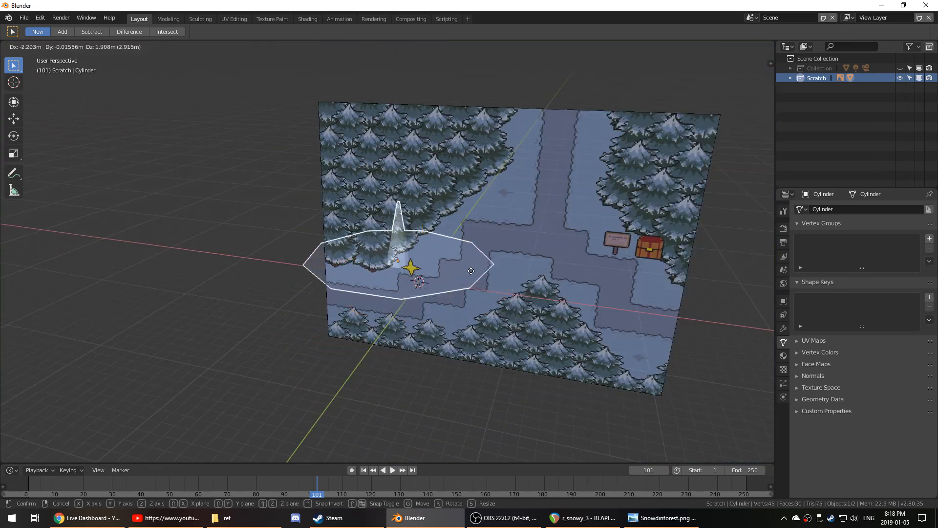
{"action": "left_click", "coordinate": [658, 45]}
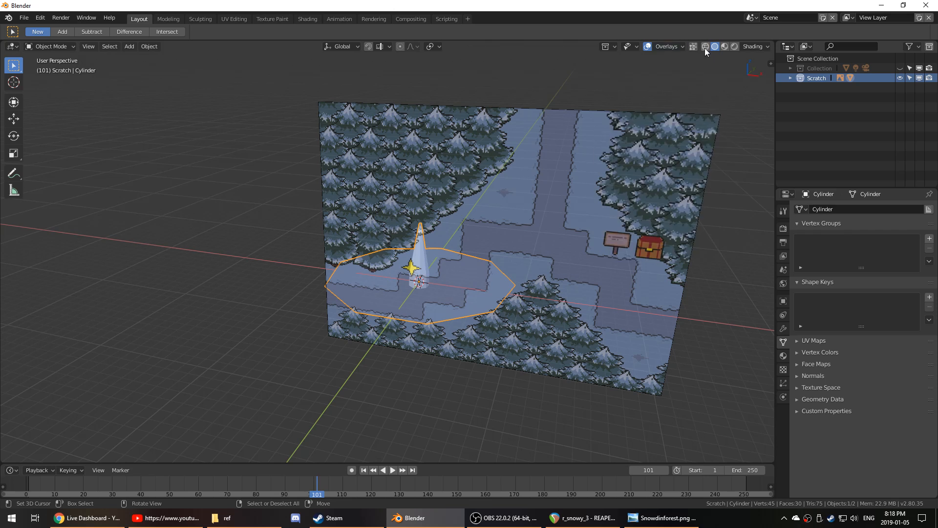
{"action": "left_click", "coordinate": [635, 46]}
{"action": "left_click", "coordinate": [613, 46]}
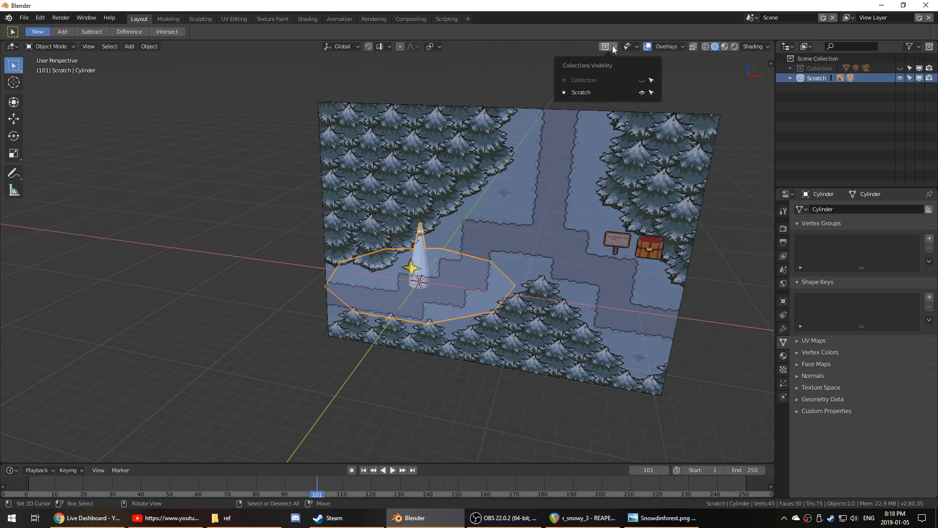
- In front view, scale the wide band's top edge loop inward to about half its width
{"action": "key", "text": "KP_1"}
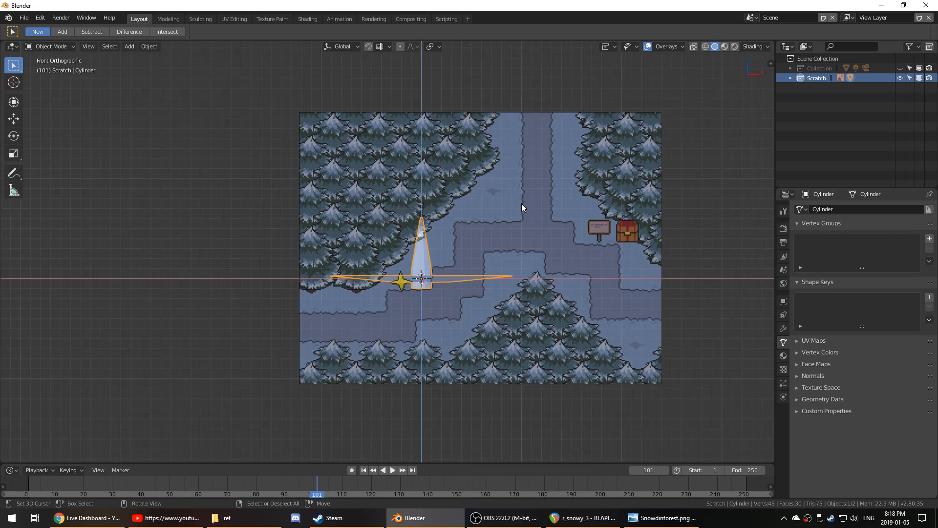
{"action": "key", "text": "Tab"}
{"action": "scroll", "coordinate": [509, 264], "scroll_direction": "up", "scroll_amount": 3}
{"action": "scroll", "coordinate": [508, 264], "scroll_direction": "up", "scroll_amount": 2}
{"action": "key", "text": "s"}
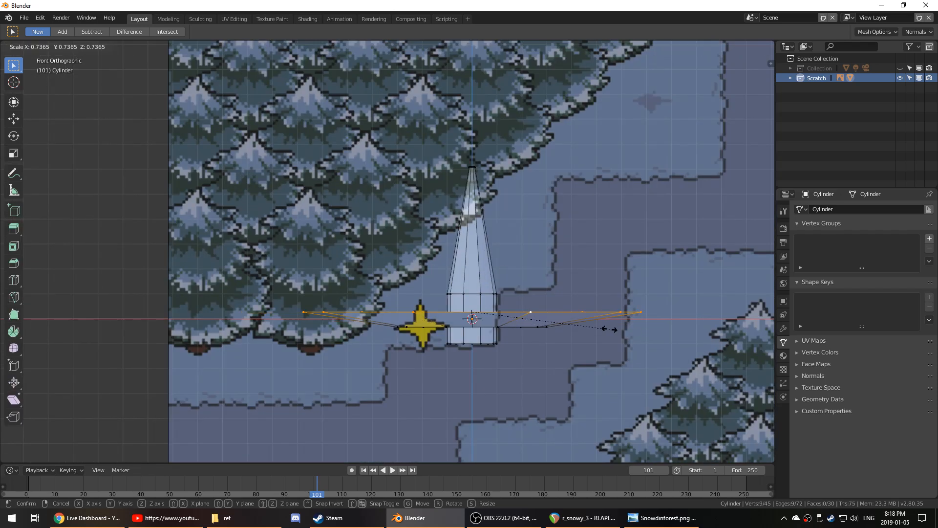
{"action": "left_click", "coordinate": [571, 327]}
{"action": "key", "text": "Tab"}
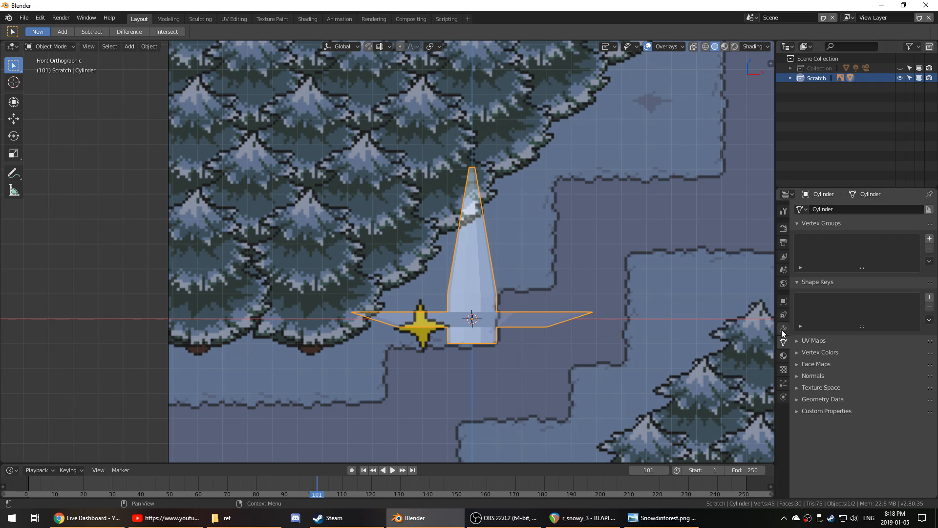
- Create a new material for the tree
{"action": "left_click", "coordinate": [786, 353]}
{"action": "left_click", "coordinate": [820, 251]}
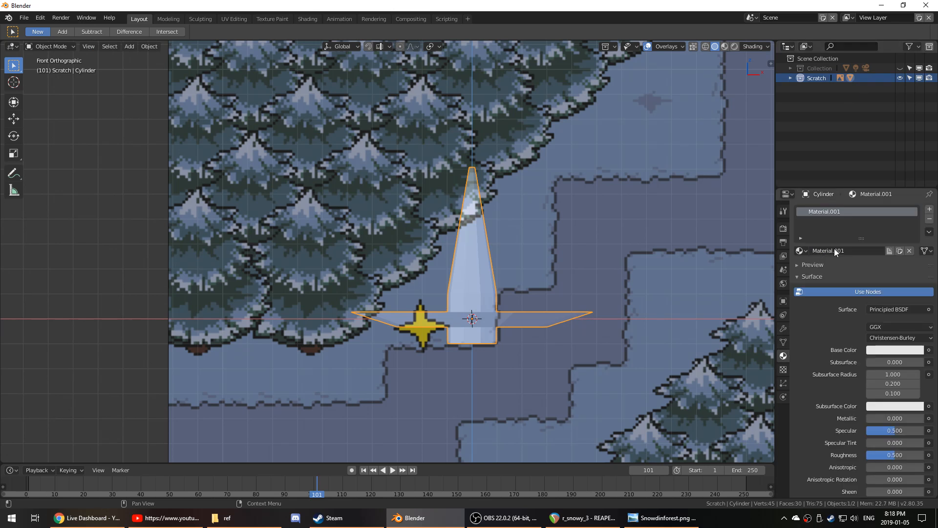
{"action": "left_click", "coordinate": [849, 250]}
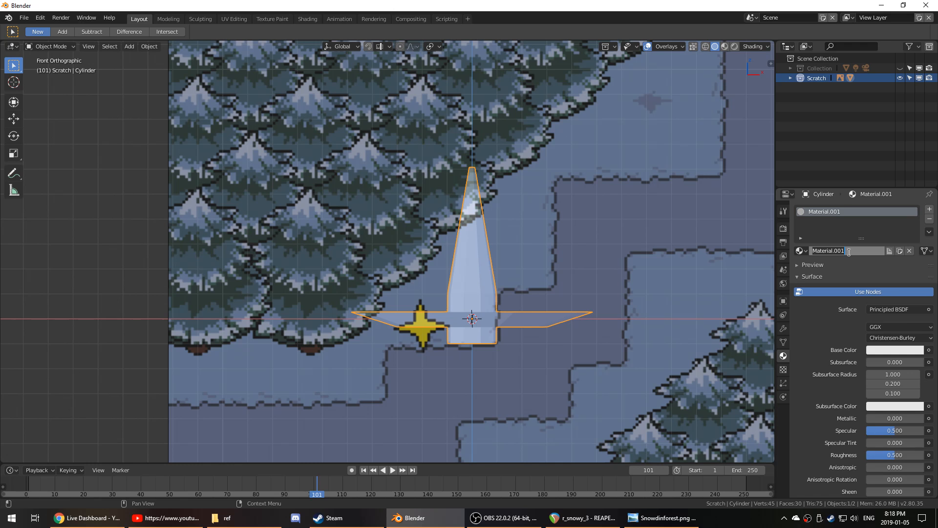
{"action": "left_click", "coordinate": [784, 211]}
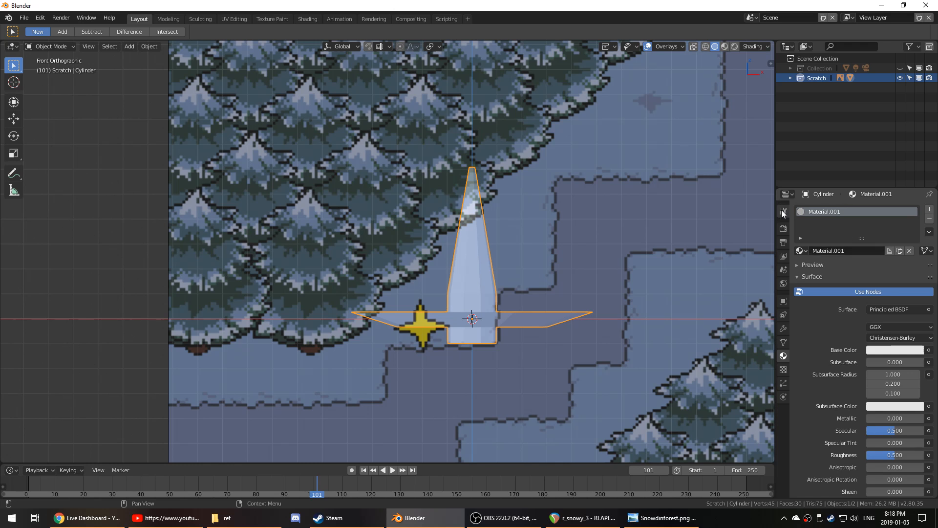
- Switch the scene's render engine to Cycles
{"action": "left_click", "coordinate": [784, 211]}
{"action": "left_click", "coordinate": [783, 229]}
{"action": "left_click", "coordinate": [883, 206]}
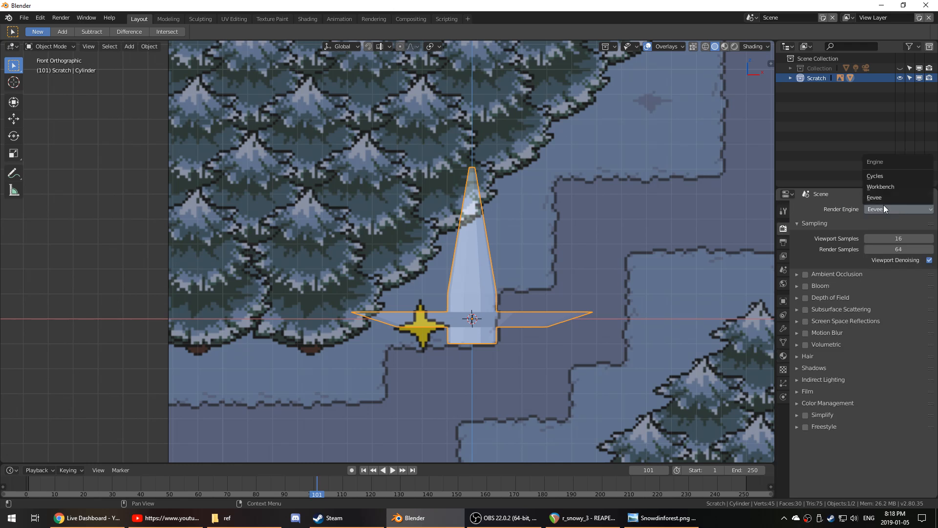
{"action": "left_click", "coordinate": [885, 178]}
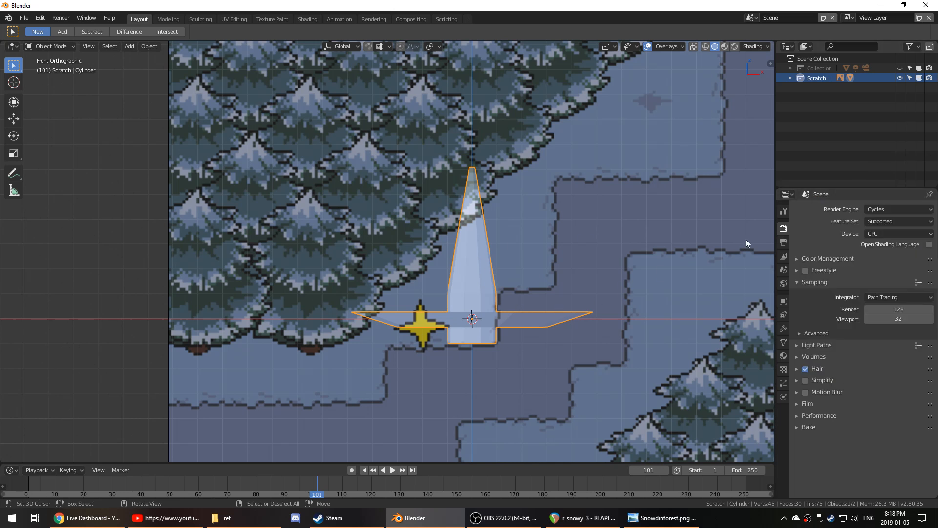
- Set the tree material's base color to dark green
{"action": "left_click", "coordinate": [784, 356]}
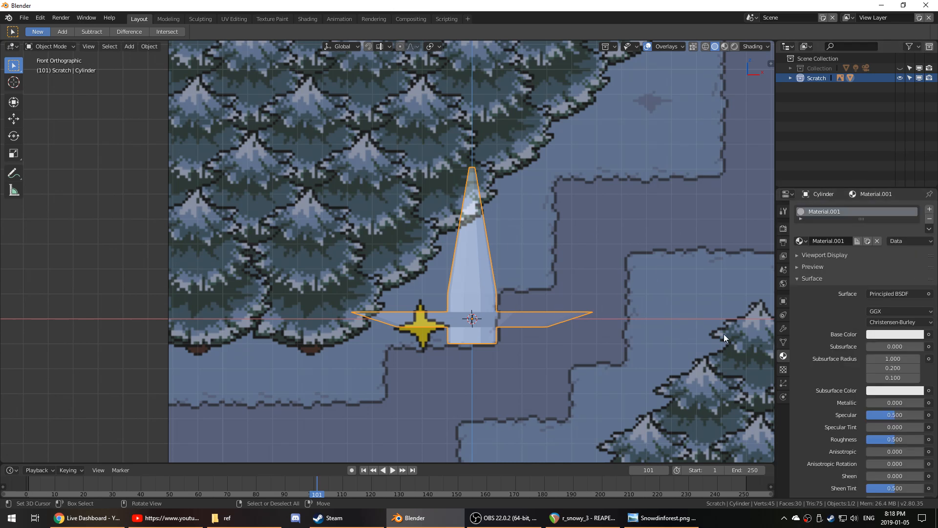
{"action": "key", "text": "Tab"}
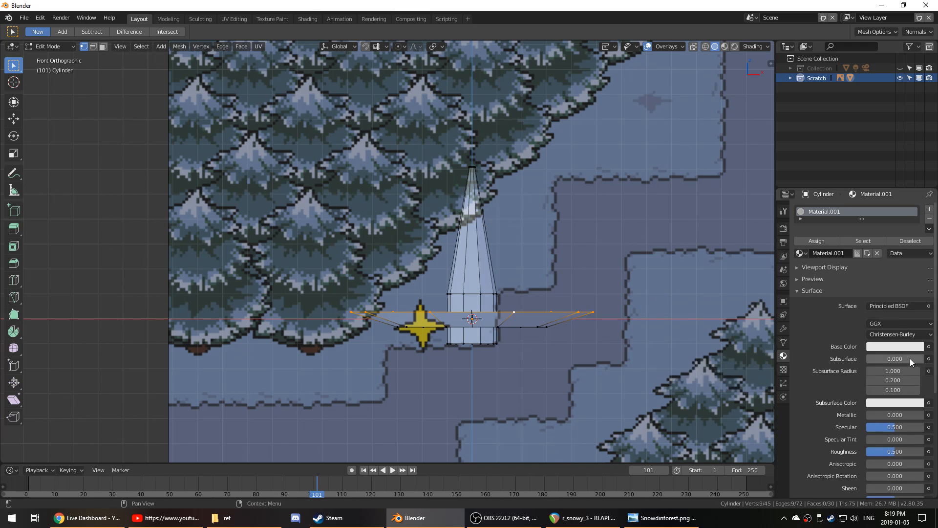
{"action": "left_click", "coordinate": [876, 347]}
{"action": "left_click_drag", "start_coordinate": [868, 245], "coordinate": [844, 220]}
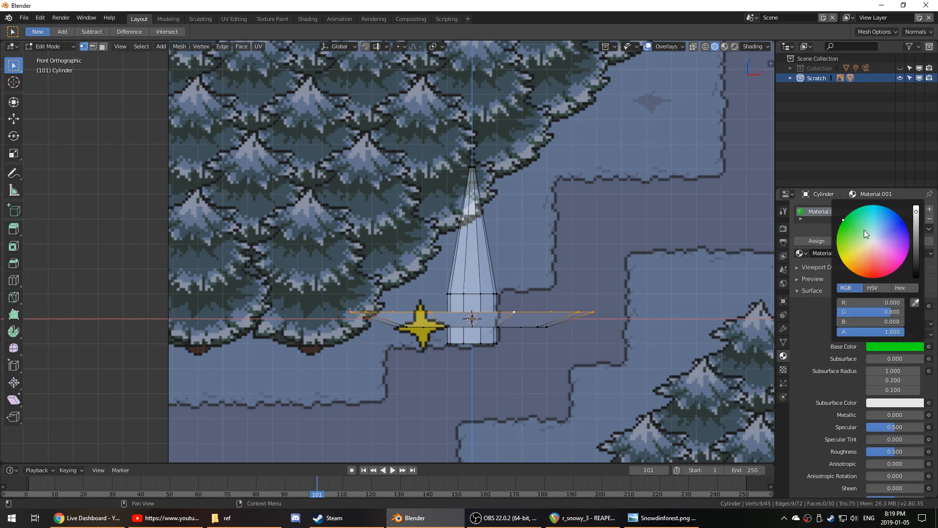
{"action": "left_click_drag", "start_coordinate": [912, 247], "coordinate": [916, 250]}
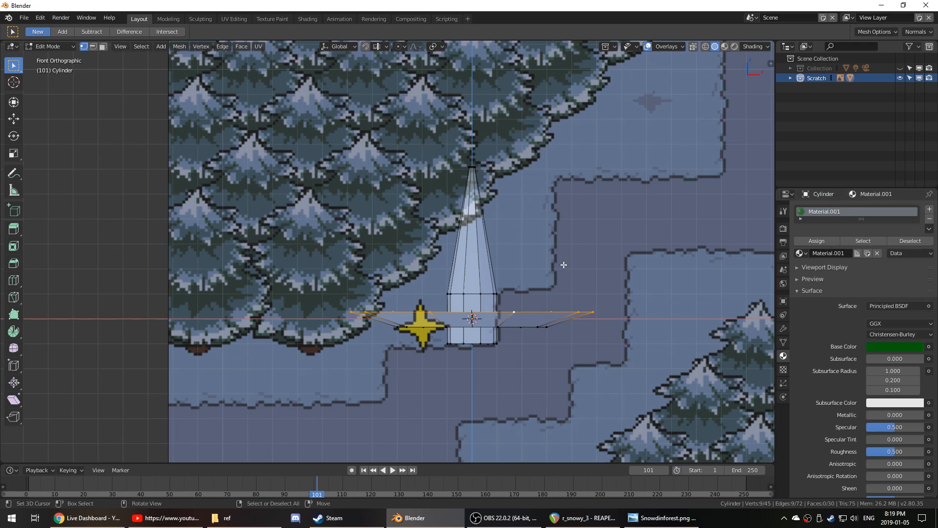
- Grow the selection from the top edge loop to cover the whole wide band
{"action": "key", "text": "ctrl"}
{"action": "scroll", "coordinate": [564, 264], "scroll_direction": "up", "scroll_amount": 1}
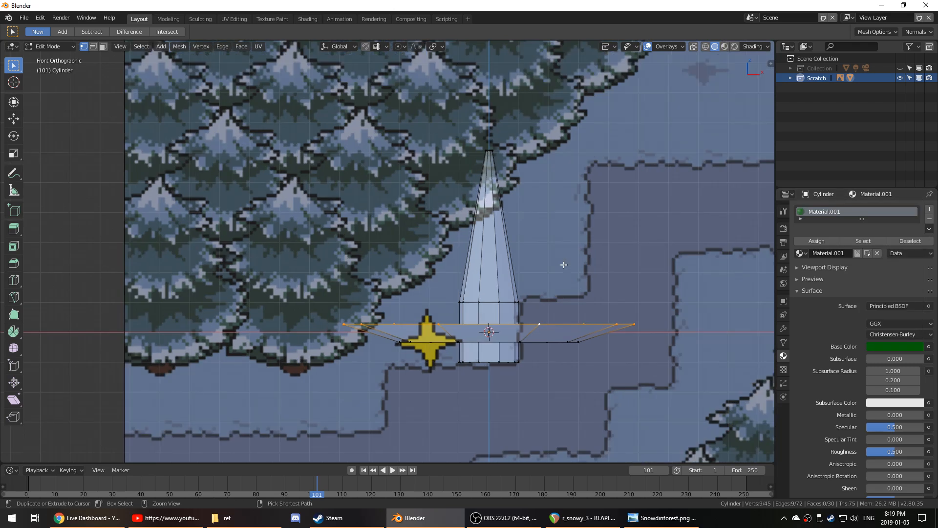
{"action": "scroll", "coordinate": [564, 265], "scroll_direction": "down", "scroll_amount": 1}
{"action": "key", "text": "ctrl+KP_Add"}
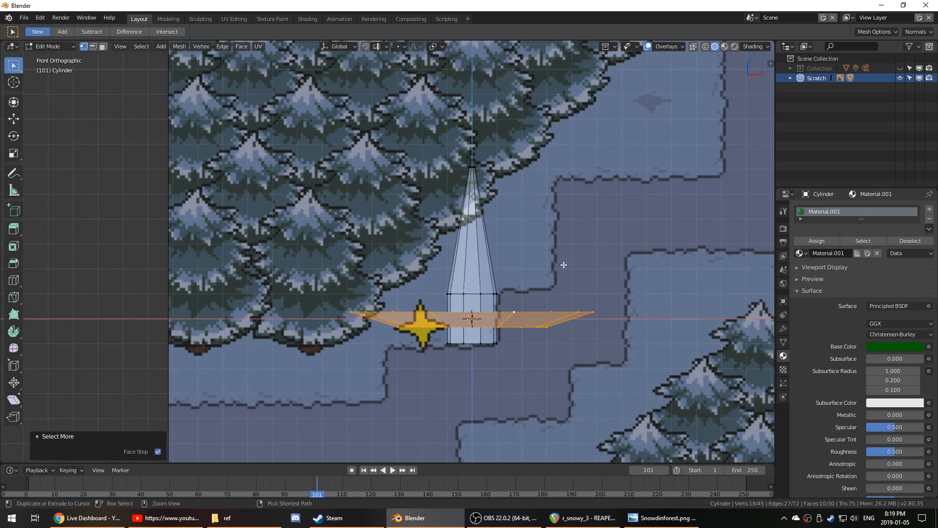
{"action": "middle_click_drag", "start_coordinate": [560, 265], "coordinate": [528, 264]}
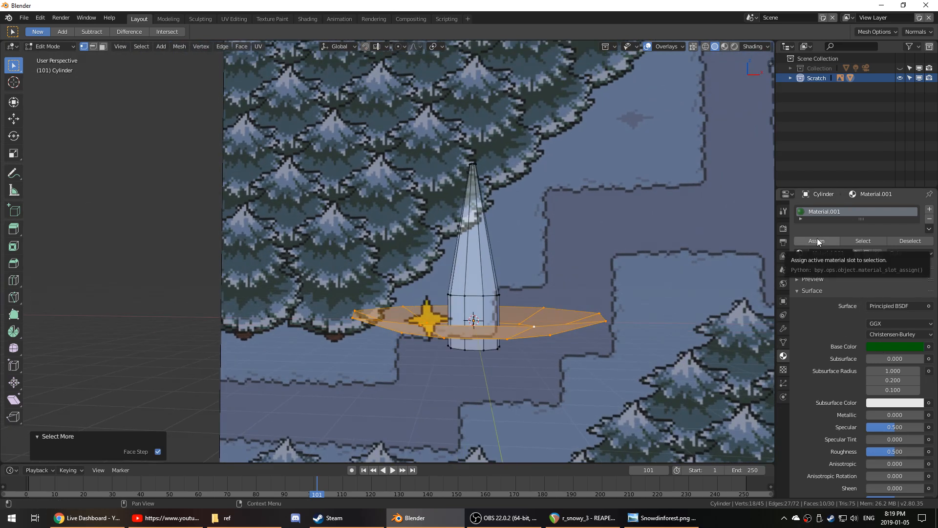
- Add a second material slot and rename the existing green material to green
{"action": "left_click", "coordinate": [929, 209]}
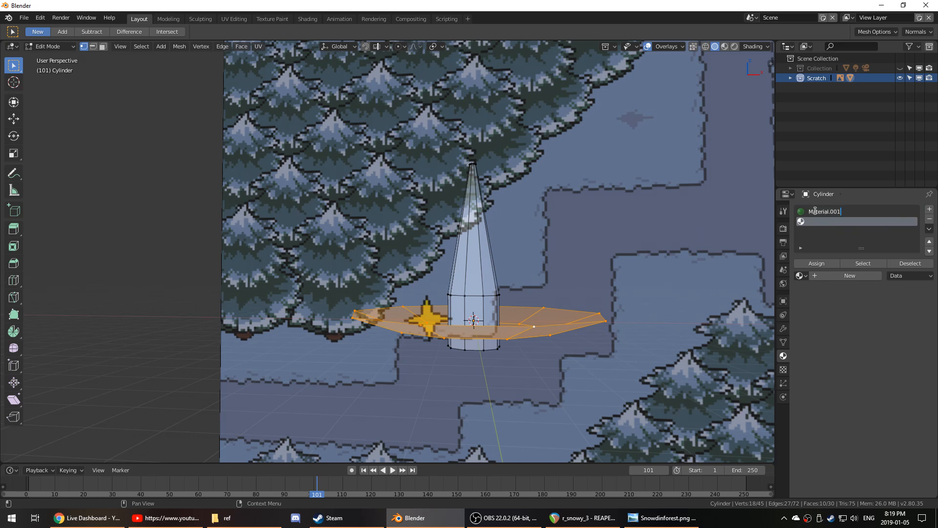
{"action": "type", "text": "green"}
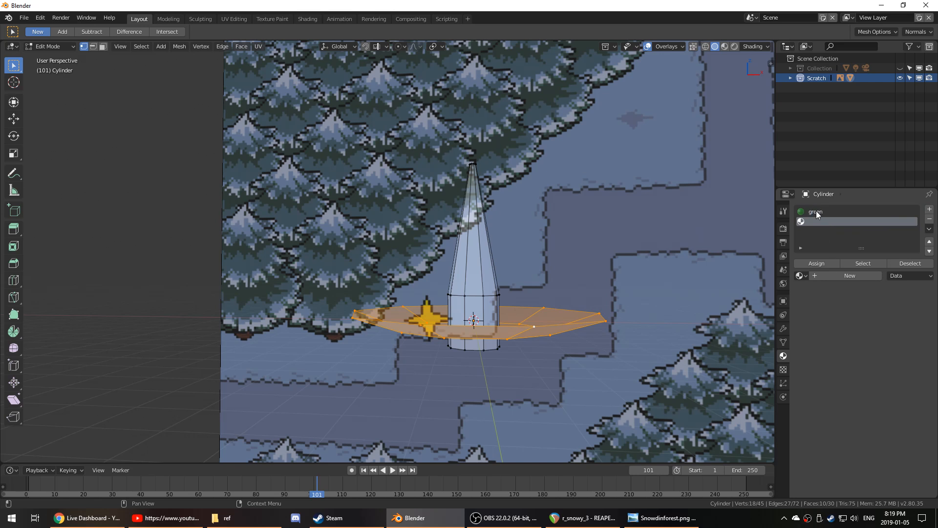
- Create a material named brown in the empty slot and give it a dark brown base color
{"action": "left_click", "coordinate": [837, 275]}
{"action": "double_click", "coordinate": [835, 275]}
{"action": "type", "text": "brown"}
{"action": "key", "text": "Return"}
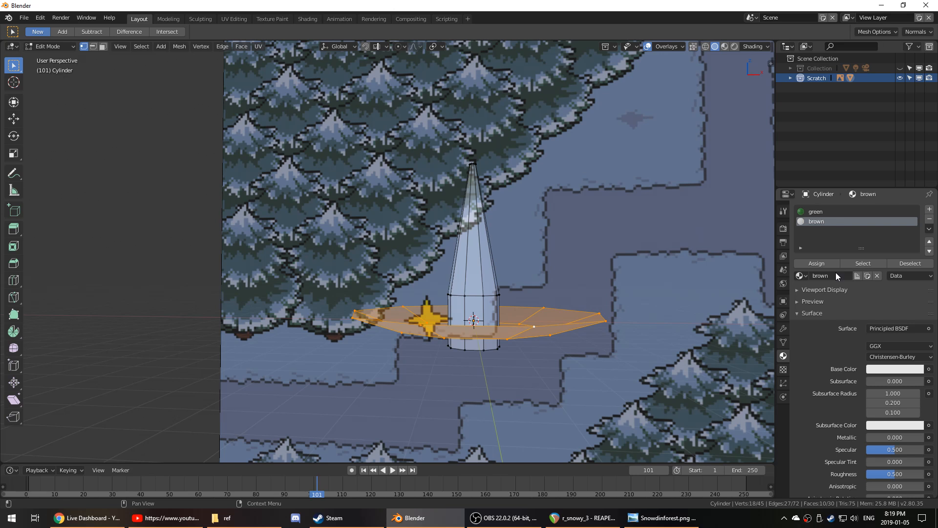
{"action": "left_click", "coordinate": [882, 369]}
{"action": "key", "text": "ctrl+v"}
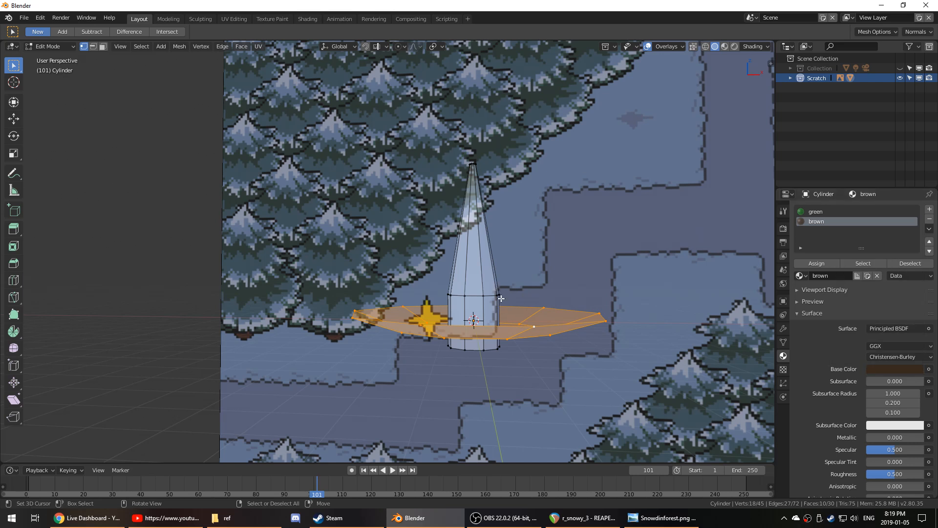
- Examine the brown material's surface, displacement and settings options, keeping the viewport in Solid shading
{"action": "scroll", "coordinate": [855, 419], "scroll_direction": "down", "scroll_amount": 9}
{"action": "scroll", "coordinate": [831, 430], "scroll_direction": "down", "scroll_amount": 1}
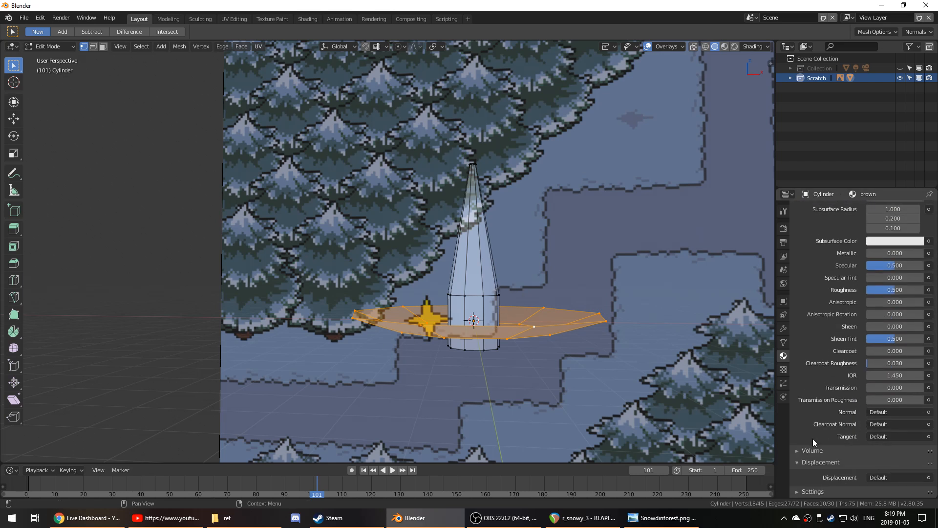
{"action": "left_click", "coordinate": [802, 489]}
{"action": "scroll", "coordinate": [840, 454], "scroll_direction": "down", "scroll_amount": 5}
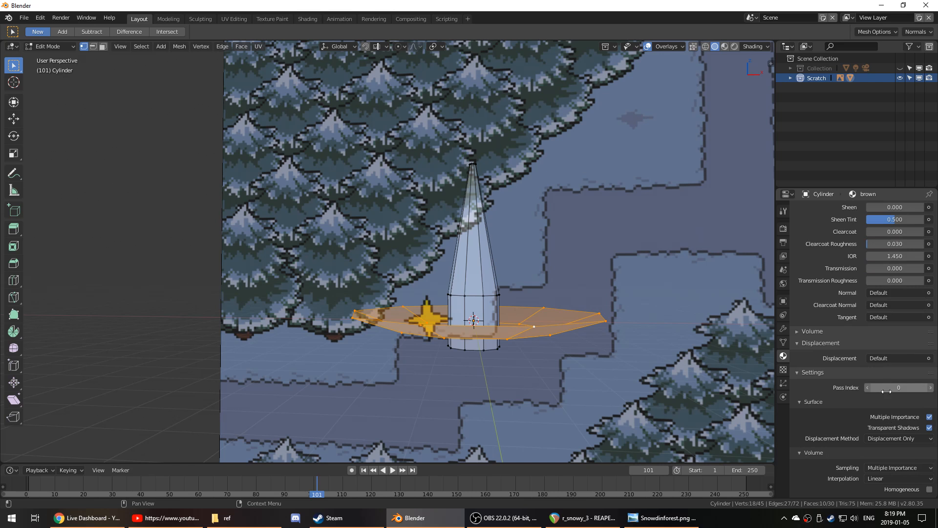
{"action": "scroll", "coordinate": [884, 445], "scroll_direction": "up", "scroll_amount": 12}
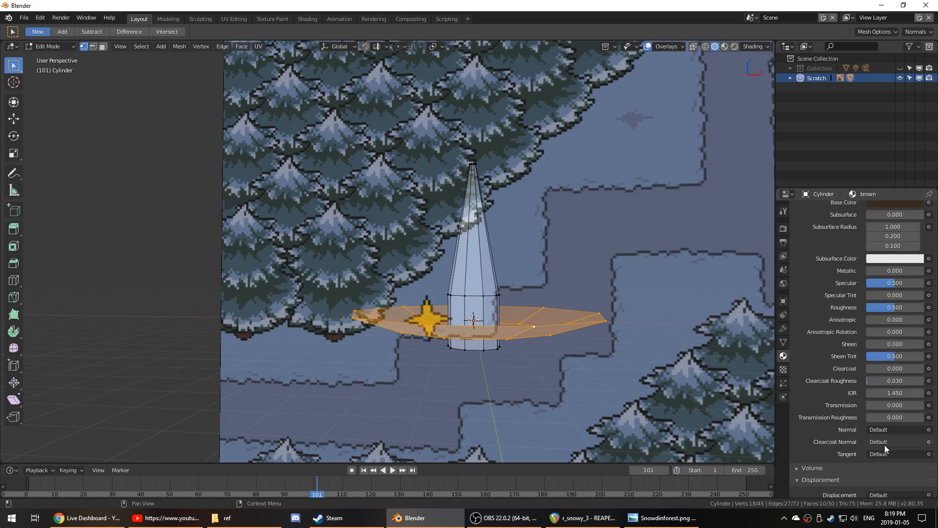
{"action": "scroll", "coordinate": [849, 327], "scroll_direction": "down", "scroll_amount": 8}
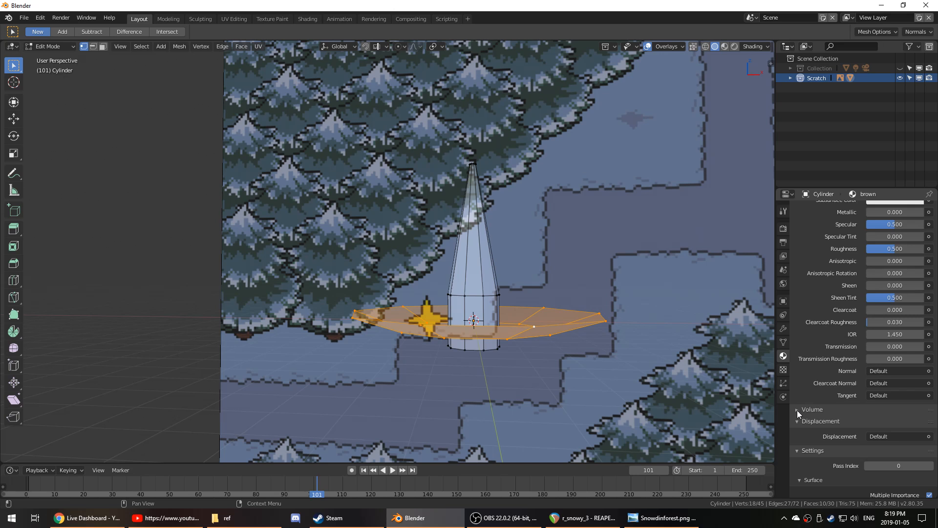
{"action": "scroll", "coordinate": [802, 408], "scroll_direction": "up", "scroll_amount": 8}
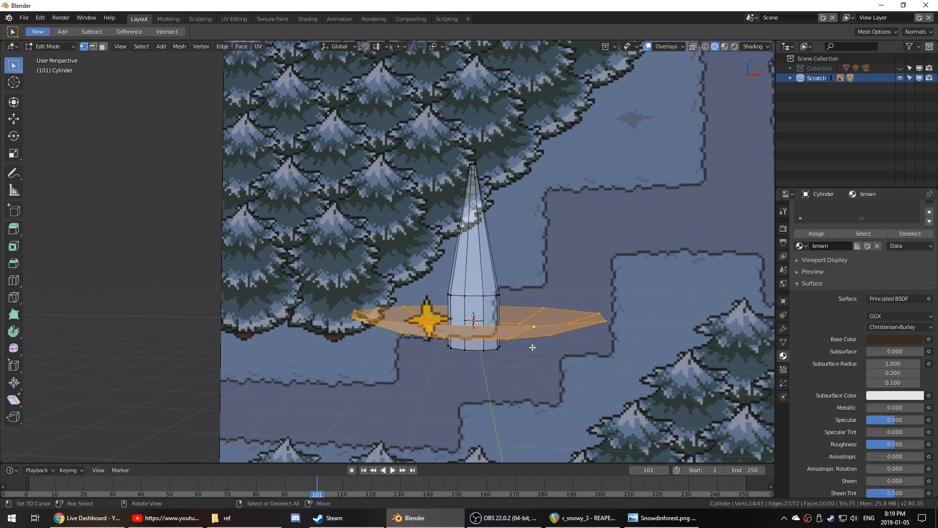
{"action": "middle_click_drag", "start_coordinate": [532, 348], "coordinate": [517, 364]}
{"action": "key", "text": "z"}
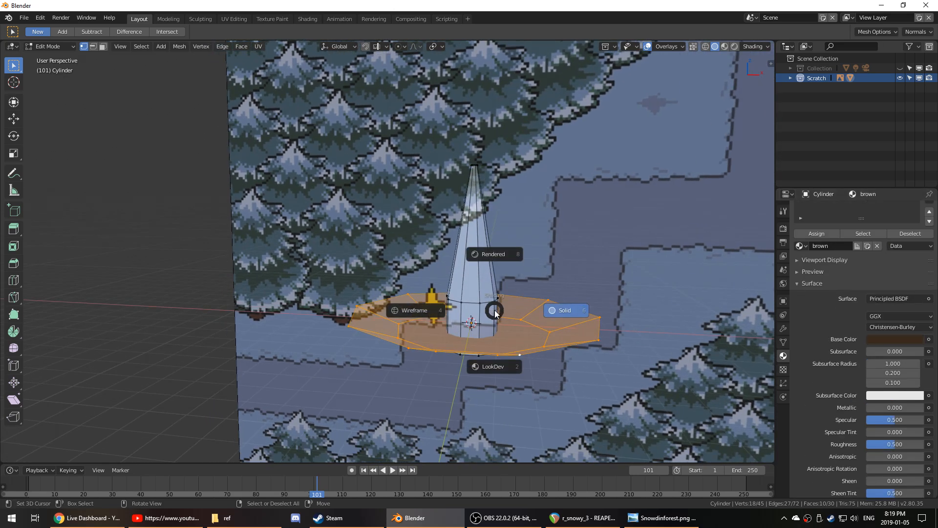
{"action": "left_click", "coordinate": [590, 310]}
{"action": "scroll", "coordinate": [801, 222], "scroll_direction": "up", "scroll_amount": 2}
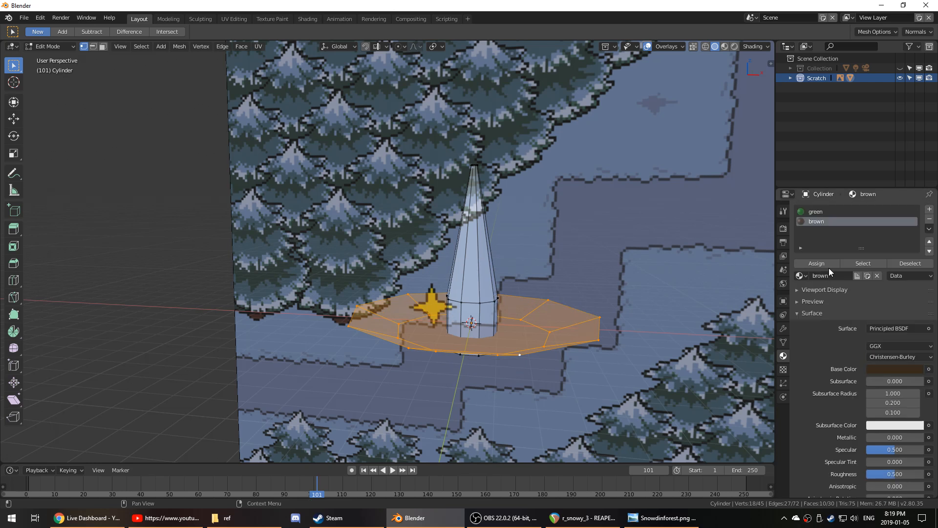
- Select the entire linked trunk mesh and assign the brown material to it
{"action": "left_click", "coordinate": [815, 212]}
{"action": "left_click", "coordinate": [814, 222]}
{"action": "left_click", "coordinate": [470, 298]}
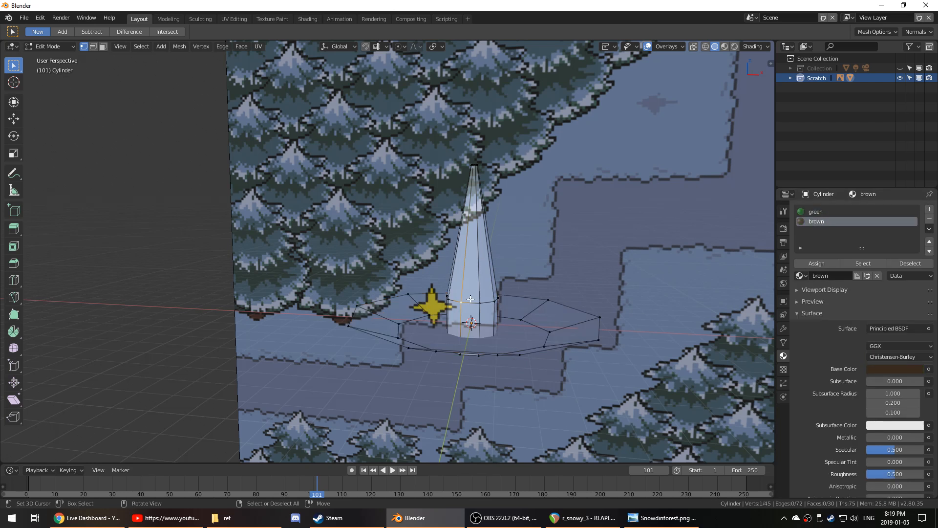
{"action": "key", "text": "ctrl+l"}
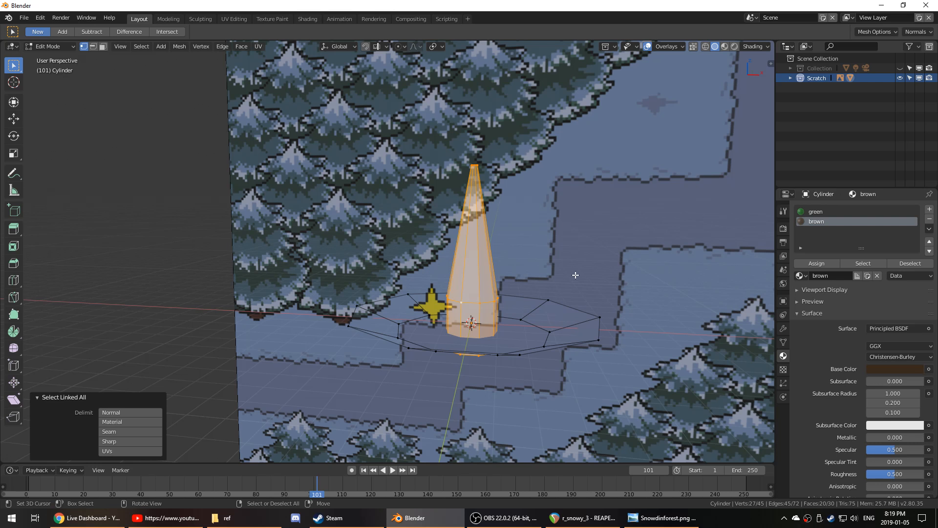
{"action": "left_click", "coordinate": [824, 266]}
- Select the entire linked wide band around the trunk and assign the green material to it
{"action": "left_click", "coordinate": [548, 325]}
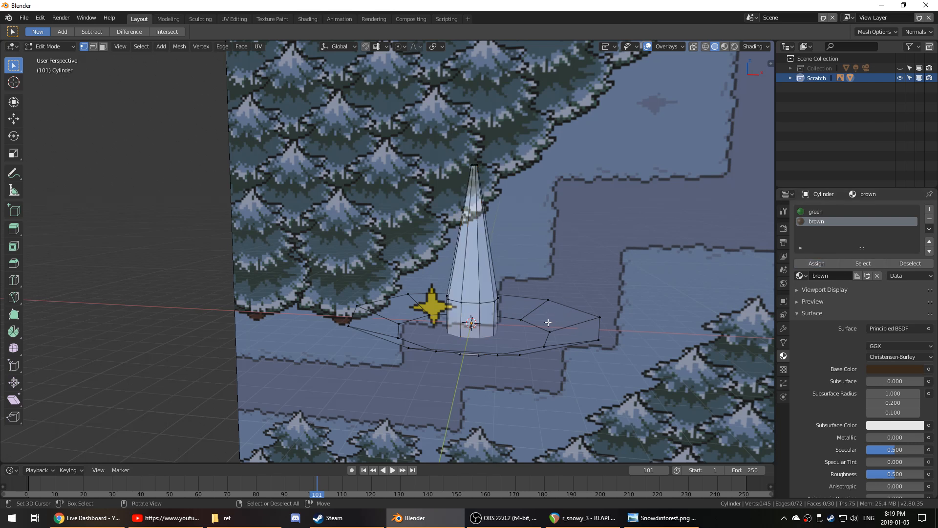
{"action": "key", "text": "ctrl+l"}
{"action": "left_click", "coordinate": [824, 211]}
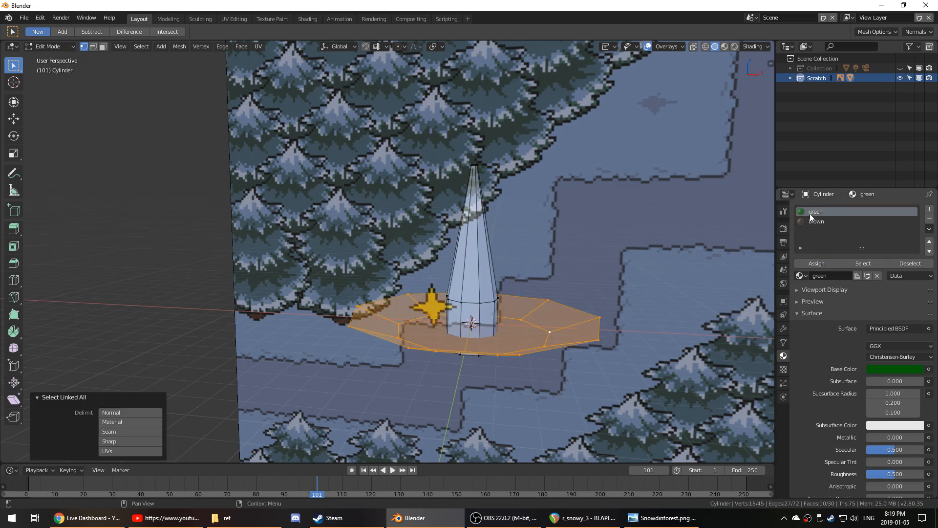
{"action": "left_click", "coordinate": [813, 263]}
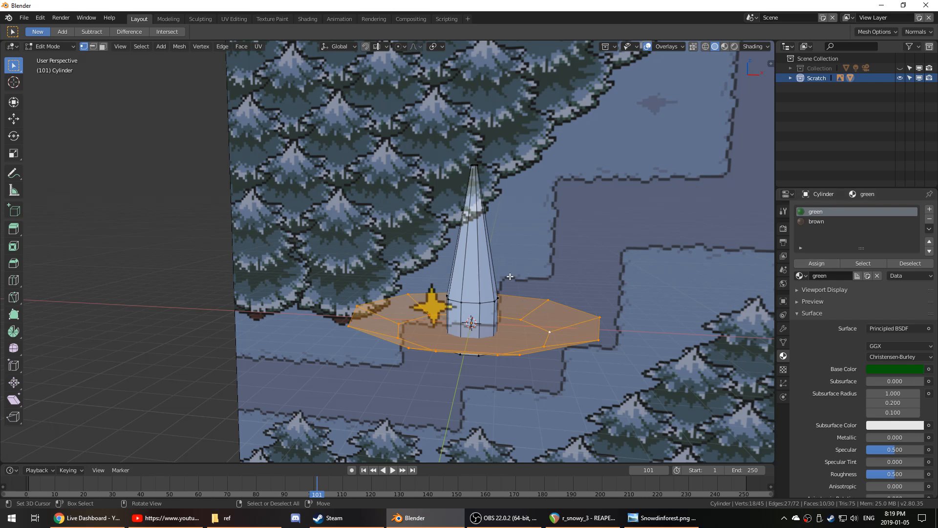
- Examine the green material's surface, displacement and settings options
{"action": "left_click", "coordinate": [503, 294]}
{"action": "scroll", "coordinate": [868, 398], "scroll_direction": "down", "scroll_amount": 12}
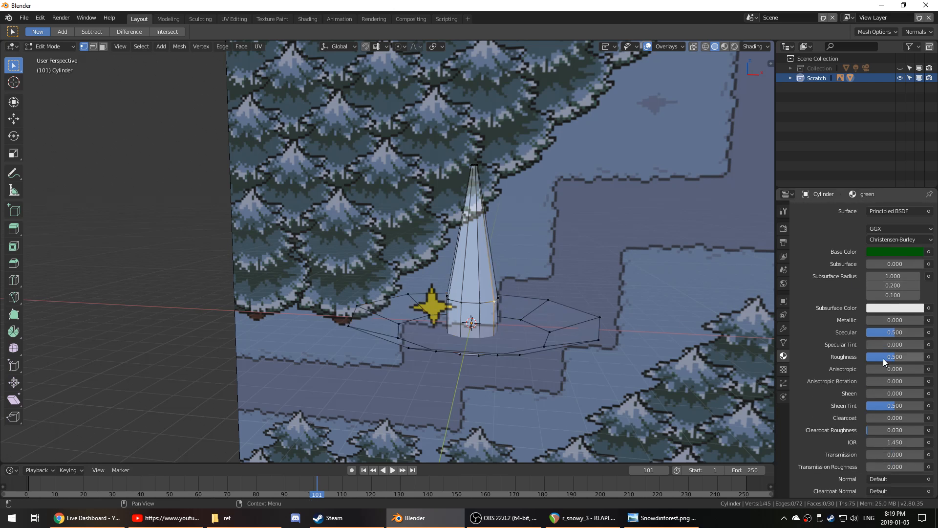
{"action": "left_click", "coordinate": [809, 360]}
{"action": "left_click", "coordinate": [809, 360]}
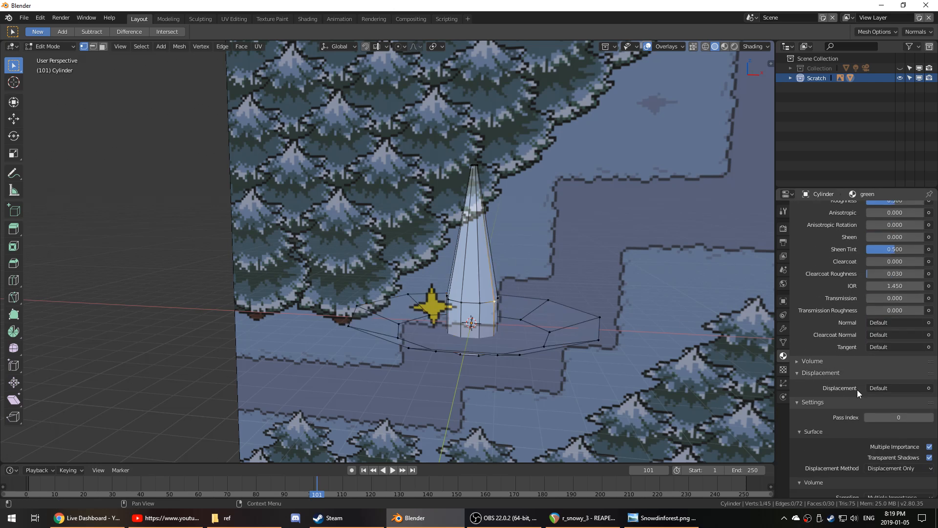
{"action": "scroll", "coordinate": [884, 395], "scroll_direction": "down", "scroll_amount": 3}
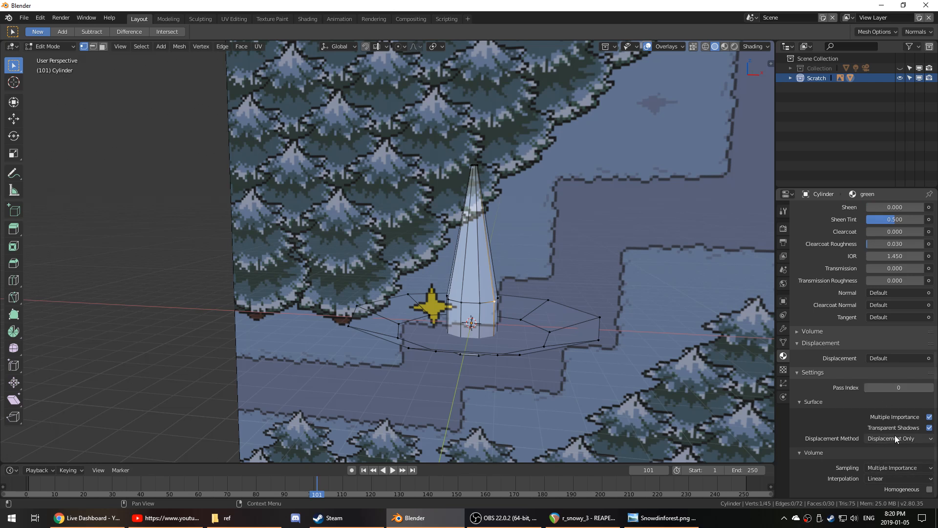
{"action": "scroll", "coordinate": [866, 365], "scroll_direction": "up", "scroll_amount": 15}
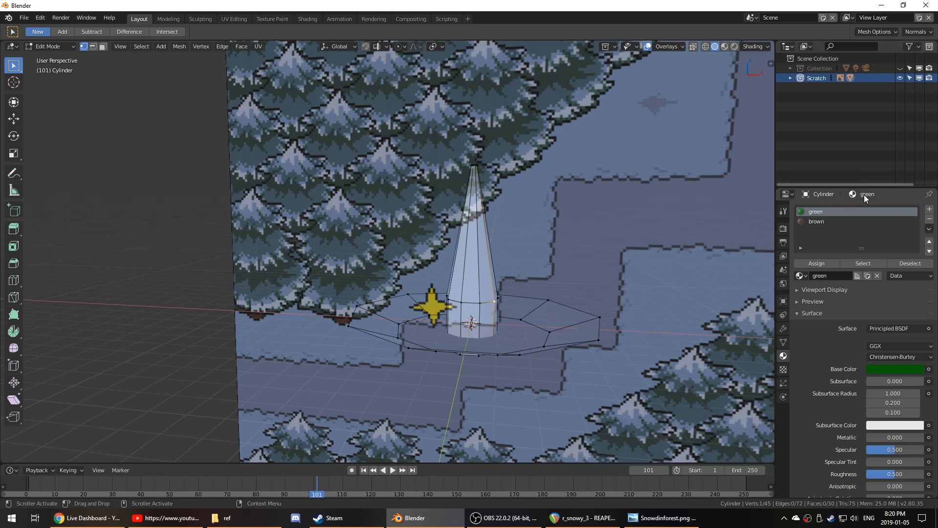
{"action": "middle_click_drag", "start_coordinate": [514, 274], "coordinate": [468, 333]}
{"action": "key", "text": "Tab"}
{"action": "key", "text": "z"}
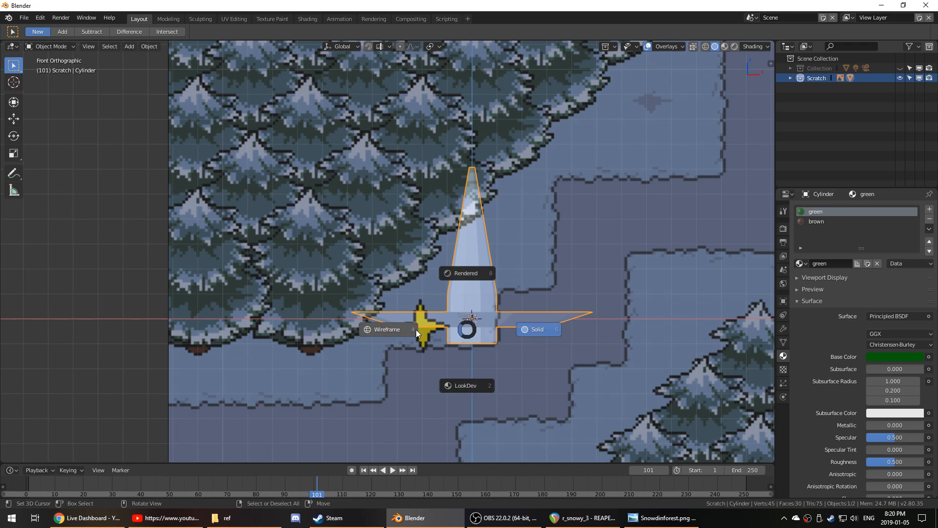
{"action": "left_click", "coordinate": [511, 337]}
{"action": "mouse_move", "coordinate": [512, 339]}
{"action": "middle_mouse_down"}
{"action": "mouse_move", "coordinate": [514, 360]}
{"action": "mouse_move", "coordinate": [516, 350]}
{"action": "middle_mouse_up"}
- Extrude the upper edge ring of the wide band upward, scale it by 1.369 and lower it about 0.41 m
{"action": "key", "text": "Tab"}
{"action": "right_click", "coordinate": [518, 350], "text": "alt"}
{"action": "right_click", "coordinate": [550, 350], "text": "alt"}
{"action": "key", "text": "KP_1"}
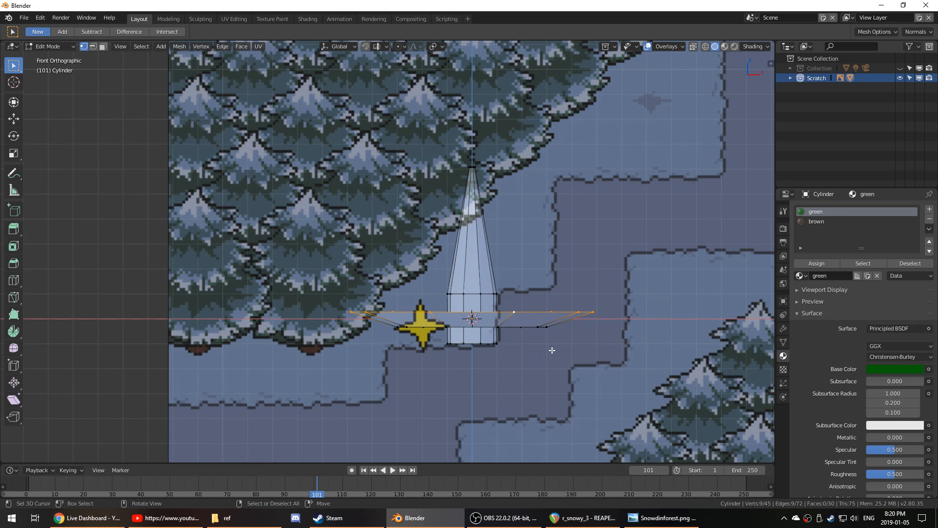
{"action": "key", "text": "e"}
{"action": "key", "text": "z"}
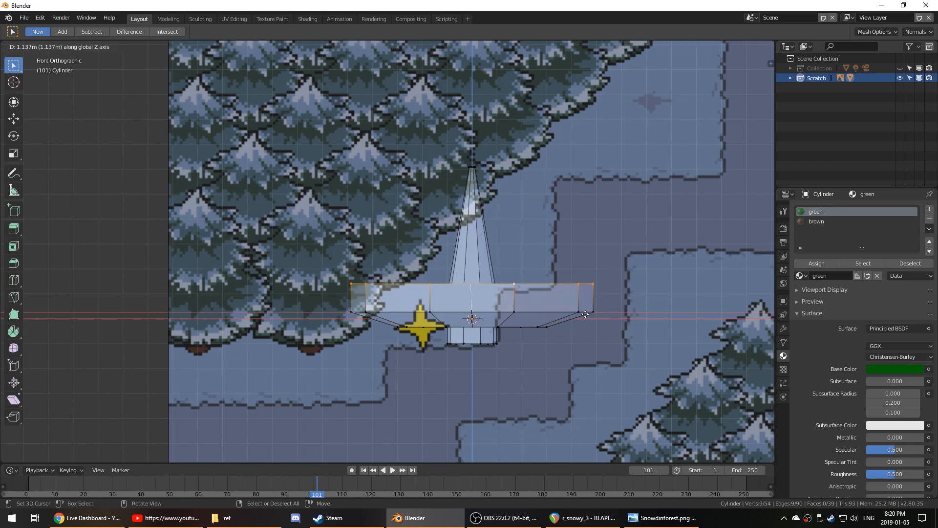
{"action": "left_click", "coordinate": [586, 314]}
{"action": "key", "text": "s"}
{"action": "left_click", "coordinate": [635, 329]}
{"action": "key", "text": "g"}
{"action": "key", "text": "z"}
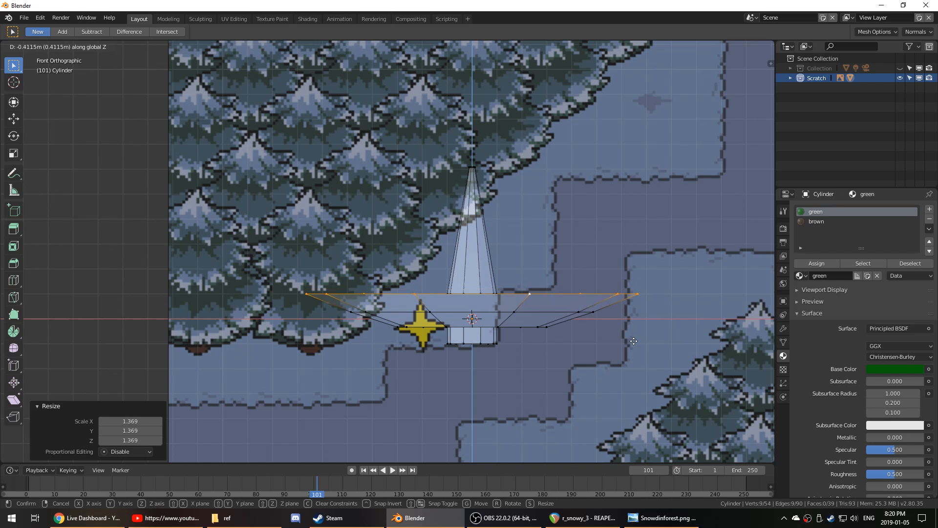
{"action": "left_click", "coordinate": [634, 341]}
- Extrude the band's widest ring upward, shrink the new ring to 0.310 scale and lower it 1.72 m
{"action": "key", "text": "e"}
{"action": "key", "text": "z"}
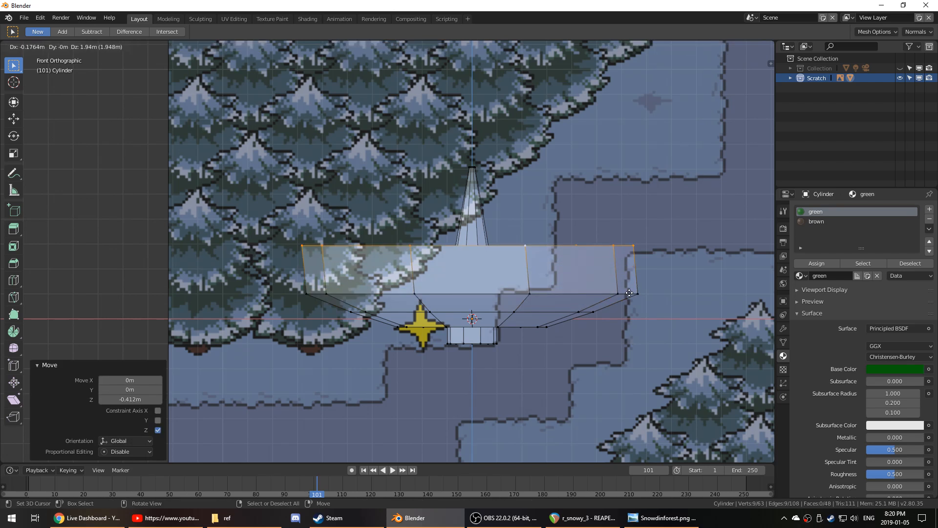
{"action": "left_click", "coordinate": [628, 261]}
{"action": "key", "text": "s"}
{"action": "left_click", "coordinate": [527, 234]}
{"action": "key", "text": "g"}
{"action": "key", "text": "z"}
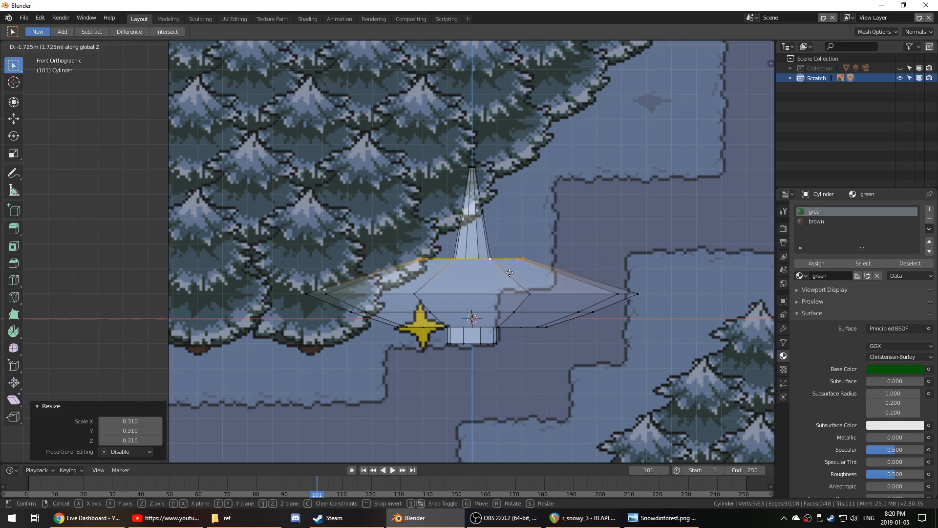
{"action": "left_click", "coordinate": [511, 273]}
{"action": "key", "text": "e"}
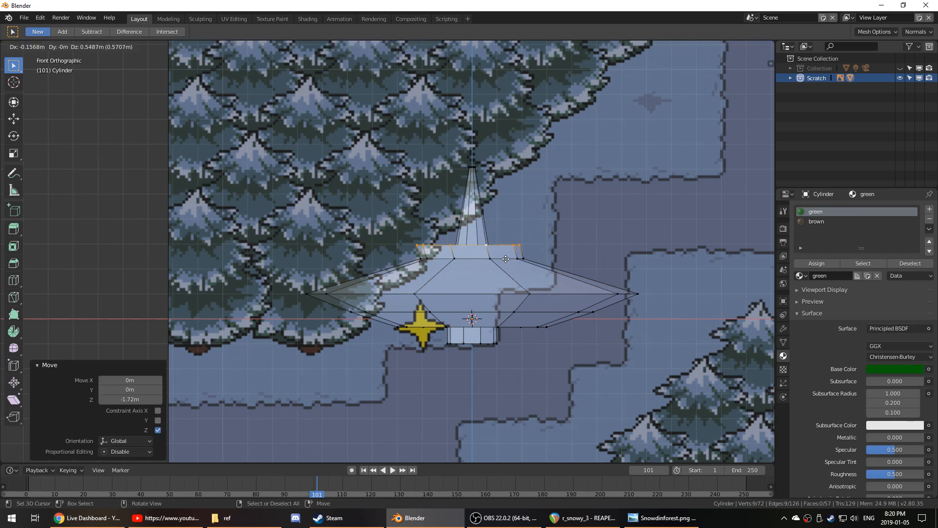
{"action": "left_click", "coordinate": [506, 259]}
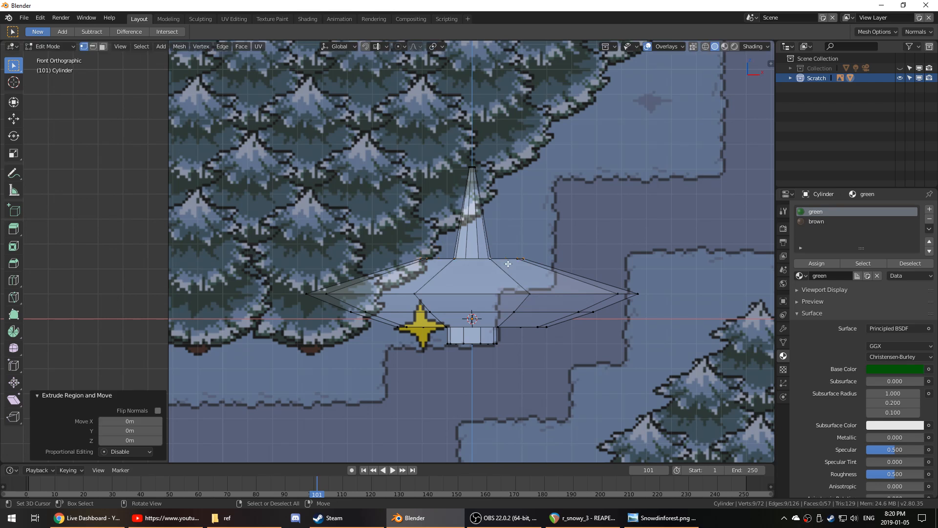
{"action": "key", "text": "ctrl+z"}
- Lower the first layer's inner top ring by a further 0.882 m
{"action": "key", "text": "g"}
{"action": "key", "text": "z"}
{"action": "left_click", "coordinate": [479, 277]}
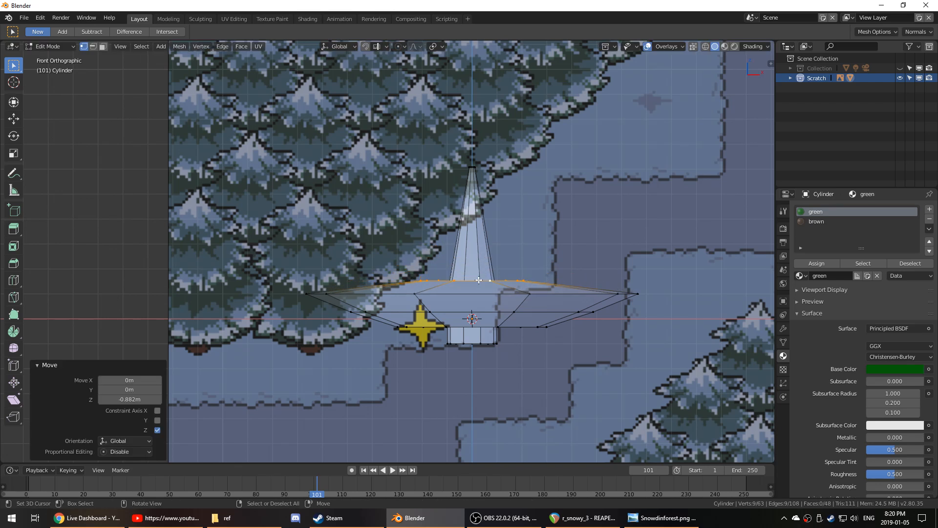
- Extrude the first layer's inner ring upward into a neck capped with a face, and scale its top by 0.707
{"action": "key", "text": "e"}
{"action": "key", "text": "z"}
{"action": "left_click", "coordinate": [496, 236]}
{"action": "middle_click_drag", "start_coordinate": [496, 235], "coordinate": [525, 290]}
{"action": "key", "text": "f"}
{"action": "key", "text": "KP_1"}
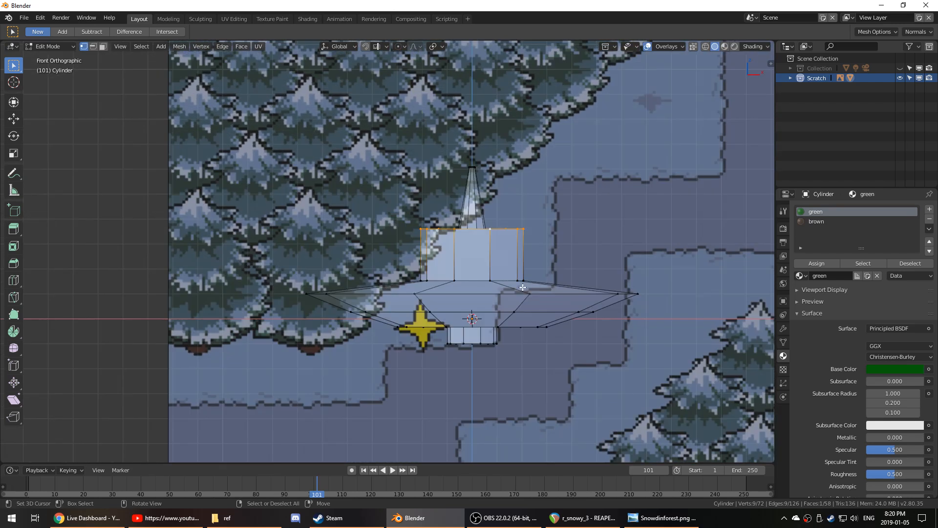
{"action": "key", "text": "s"}
{"action": "left_click", "coordinate": [546, 259]}
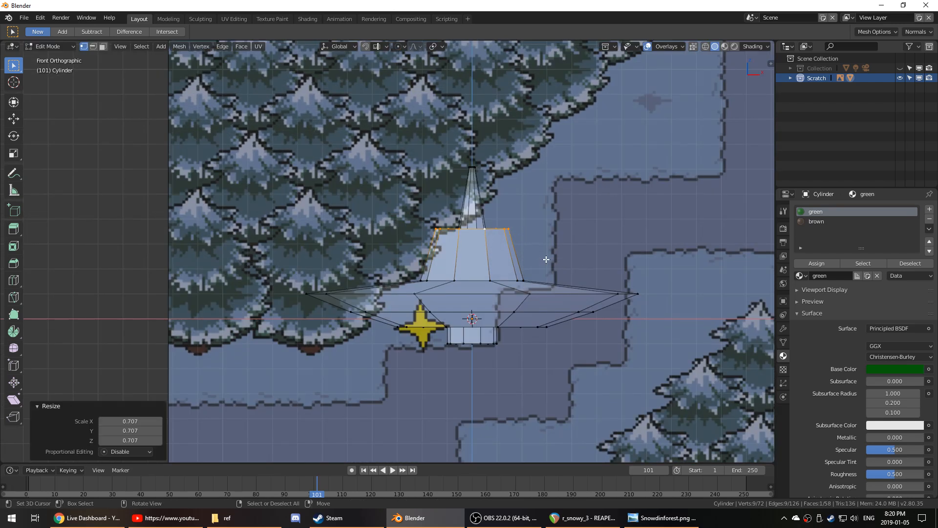
- Extrude the neck's top outward at 2.946 scale and lower the new ring about 0.76 m to start the second layer
{"action": "key", "text": "e"}
{"action": "key", "text": "s"}
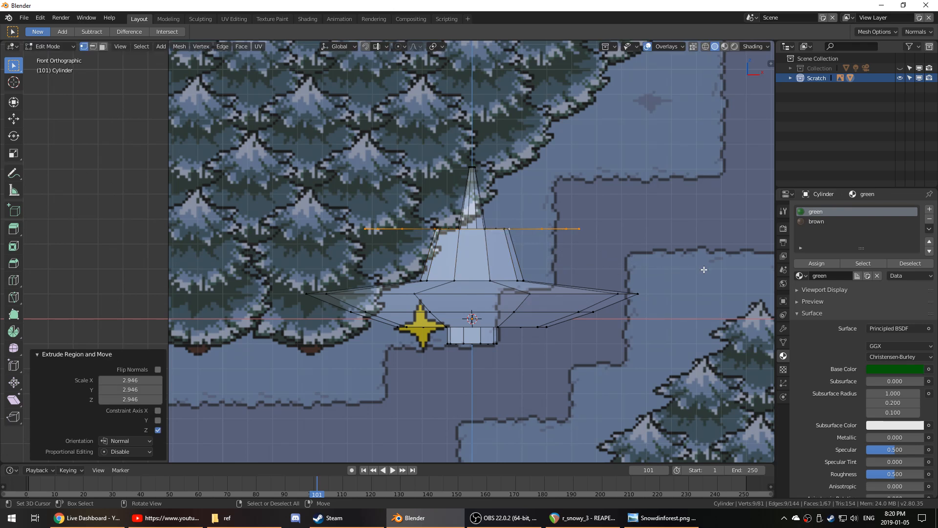
{"action": "key", "text": "g"}
{"action": "key", "text": "z"}
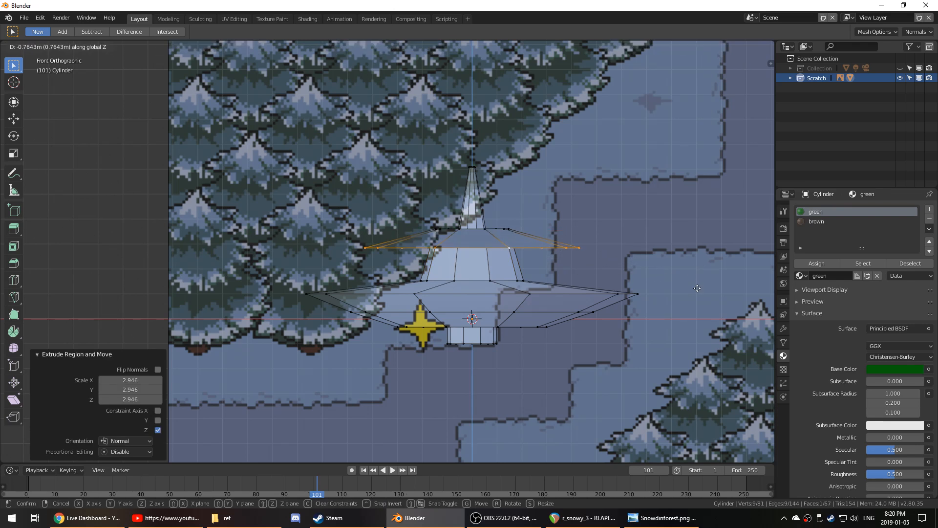
{"action": "left_click", "coordinate": [698, 259]}
- Extrude the second layer's outer ring 1.41 m upward and scale the new ring by 1.279
{"action": "key", "text": "e"}
{"action": "left_click", "coordinate": [689, 251]}
{"action": "key", "text": "s"}
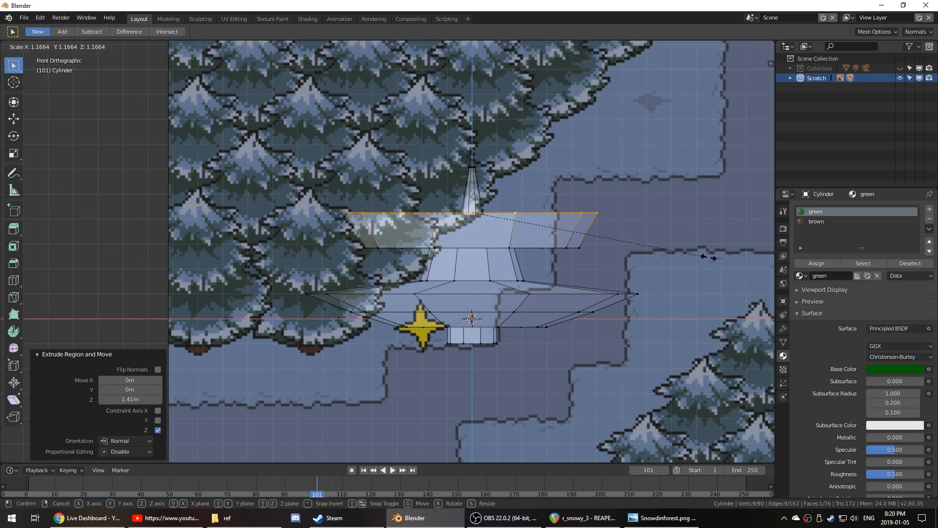
{"action": "left_click", "coordinate": [732, 259]}
- Extrude the second layer's widest ring about 0.33 m upward and shrink the new ring inward
{"action": "key", "text": "e"}
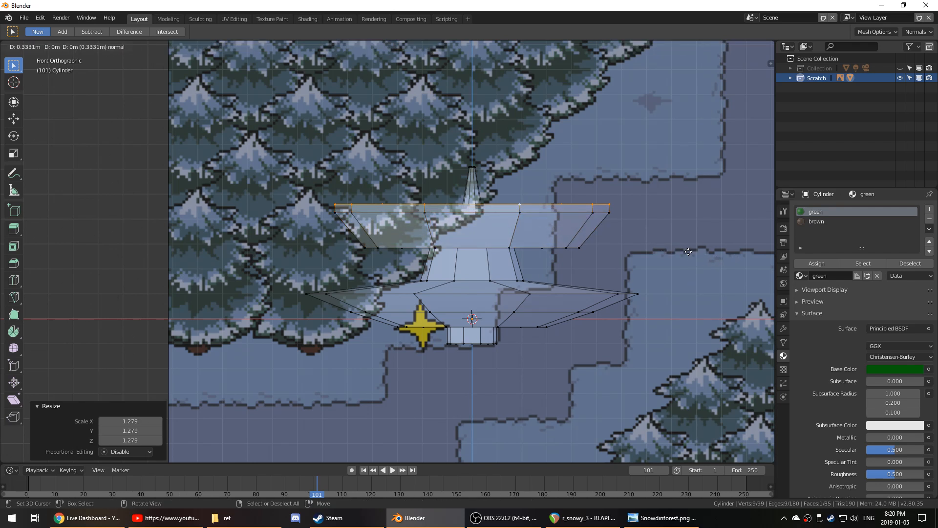
{"action": "left_click", "coordinate": [687, 250]}
{"action": "key", "text": "s"}
{"action": "left_click", "coordinate": [596, 225]}
- Lower the ring at the base of the neck between the two layers by 0.829 m
{"action": "key", "text": "Tab"}
{"action": "middle_click_drag", "start_coordinate": [596, 225], "coordinate": [552, 296]}
{"action": "key", "text": "KP_1"}
{"action": "key", "text": "Tab"}
{"action": "key", "text": "g"}
{"action": "key", "text": "z"}
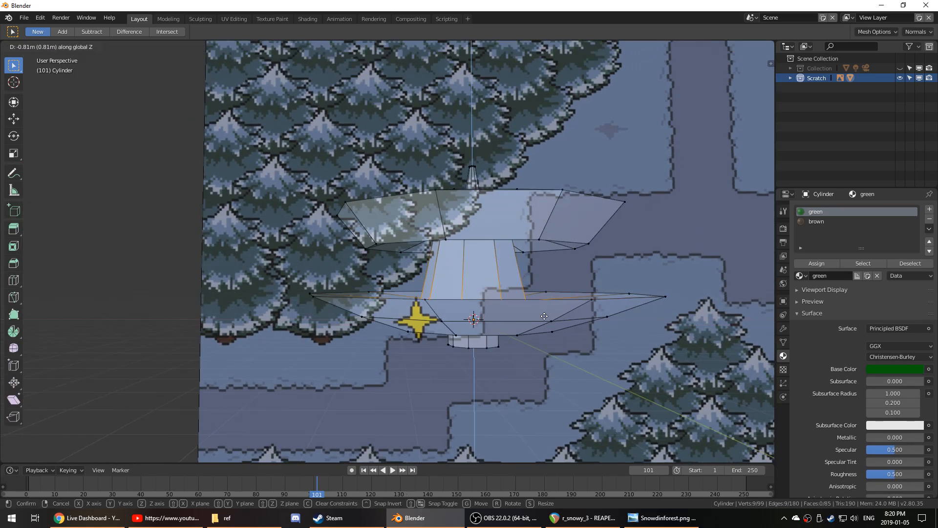
{"action": "left_click", "coordinate": [544, 317]}
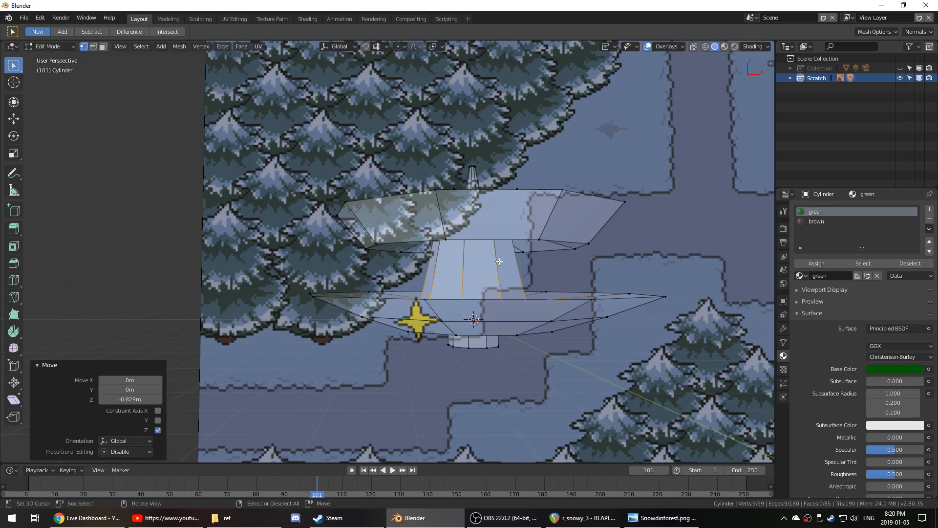
- Select the edge rings that form the second layer and move them down along Z toward the first layer
{"action": "key", "text": "z"}
{"action": "left_click", "coordinate": [544, 252]}
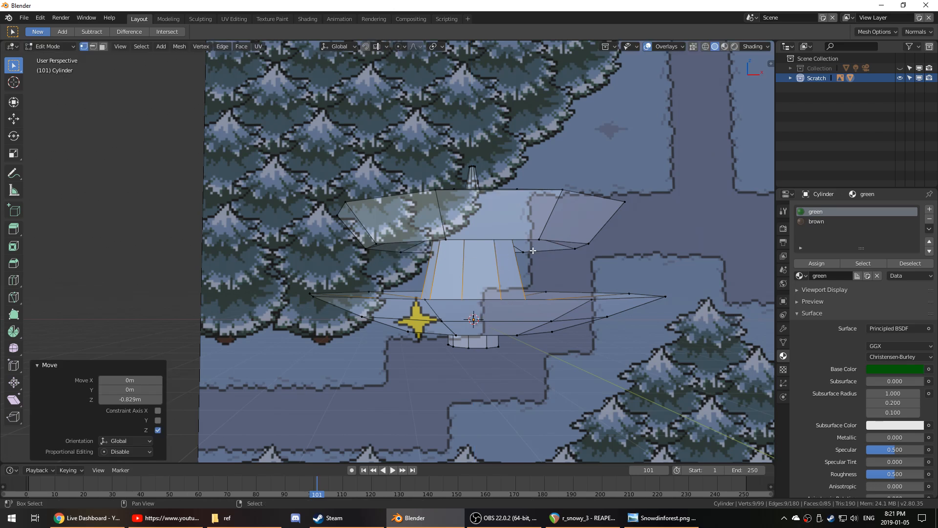
{"action": "middle_click_drag", "start_coordinate": [507, 252], "coordinate": [436, 231]}
{"action": "left_click", "coordinate": [435, 230], "text": "alt"}
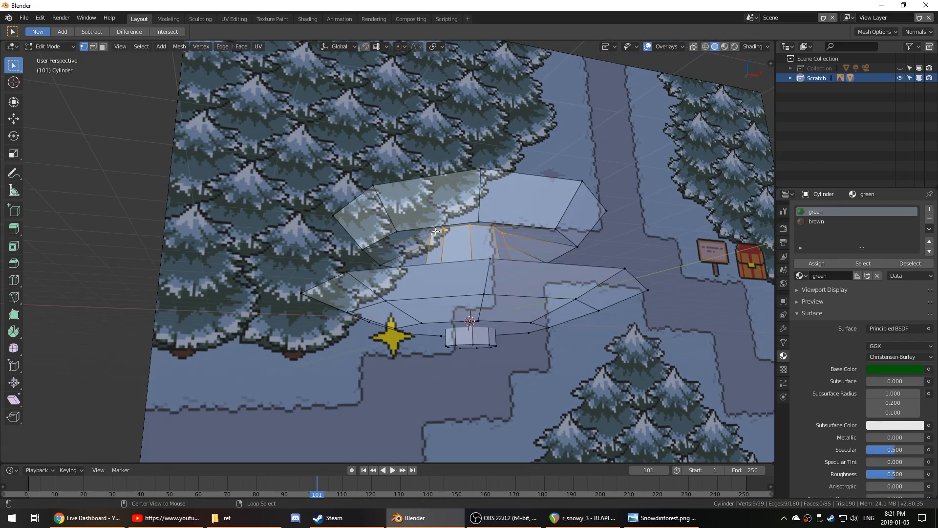
{"action": "left_click", "coordinate": [507, 227], "text": "alt+shift"}
{"action": "left_click", "coordinate": [517, 180], "text": "alt+shift"}
{"action": "middle_click_drag", "start_coordinate": [497, 181], "coordinate": [503, 236]}
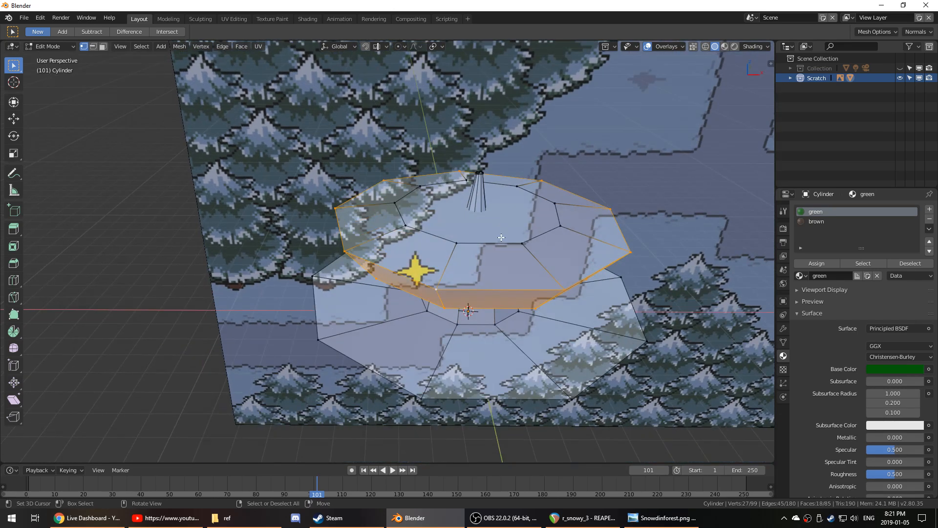
{"action": "left_click", "coordinate": [524, 237], "text": "alt+shift"}
{"action": "key", "text": "g"}
{"action": "key", "text": "z"}
{"action": "left_click", "coordinate": [510, 279]}
- Raise the selected second layer by 0.356 m along Z
{"action": "mouse_move", "coordinate": [509, 279]}
{"action": "middle_mouse_down"}
{"action": "mouse_move", "coordinate": [497, 238]}
{"action": "mouse_move", "coordinate": [476, 264]}
{"action": "middle_mouse_up"}
{"action": "key", "text": "g"}
{"action": "key", "text": "z"}
{"action": "left_click", "coordinate": [496, 230]}
- Display the viewport in LookDev shading to preview the green and brown materials
{"action": "key", "text": "z"}
{"action": "key", "text": "2"}
{"action": "mouse_move", "coordinate": [414, 269]}
{"action": "middle_mouse_down"}
{"action": "mouse_move", "coordinate": [463, 314]}
{"action": "mouse_move", "coordinate": [585, 320]}
{"action": "mouse_move", "coordinate": [466, 295]}
{"action": "mouse_move", "coordinate": [470, 324]}
{"action": "mouse_move", "coordinate": [466, 296]}
{"action": "middle_mouse_up"}
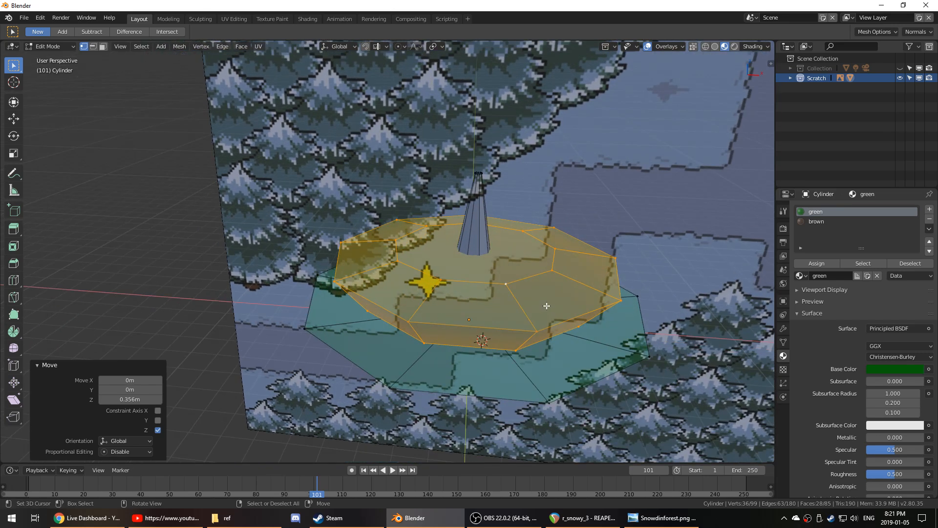
{"action": "middle_click_drag", "start_coordinate": [547, 306], "coordinate": [546, 339]}
- Adjust the height of the selected second-layer geometry along the Z axis
{"action": "left_click", "coordinate": [478, 166]}
{"action": "key", "text": "g"}
{"action": "key", "text": "z"}
{"action": "left_click", "coordinate": [531, 269]}
- Extrude the second layer's inner top face 1.47 m upward and scale it by 0.636 to form another neck
{"action": "right_click", "coordinate": [511, 278], "text": "alt"}
{"action": "key", "text": "Tab"}
{"action": "key", "text": "Tab"}
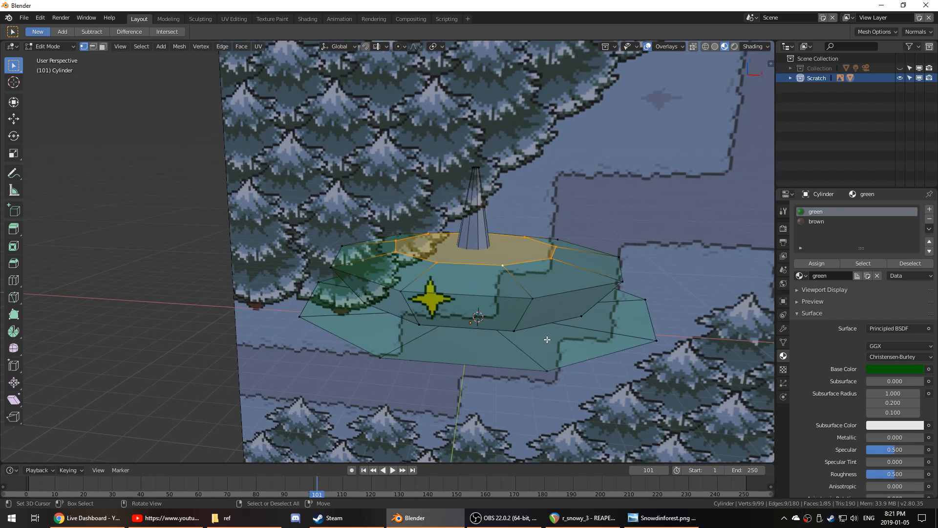
{"action": "key", "text": "e"}
{"action": "left_click", "coordinate": [510, 306]}
{"action": "key", "text": "s"}
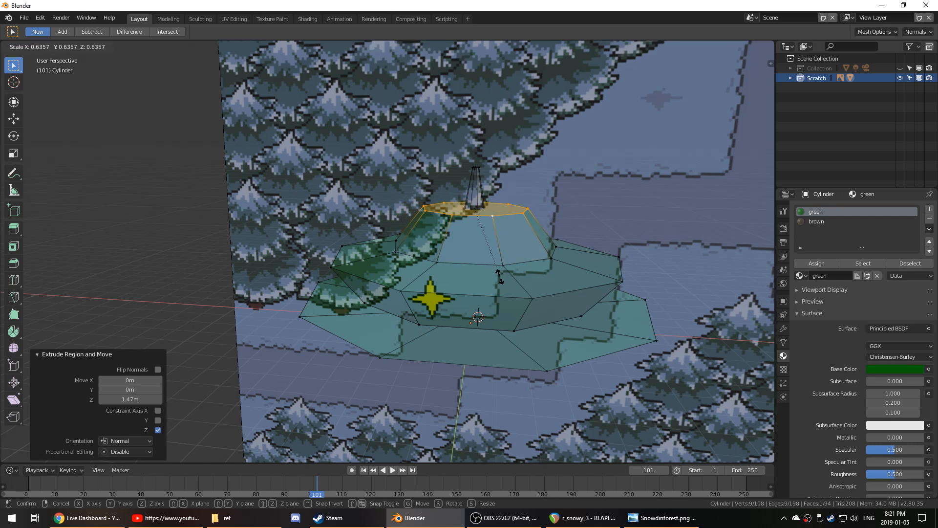
{"action": "left_click", "coordinate": [500, 277]}
- Extrude the upper neck's top outward into a wide ring and raise it 0.763 m to start the third layer
{"action": "key", "text": "s"}
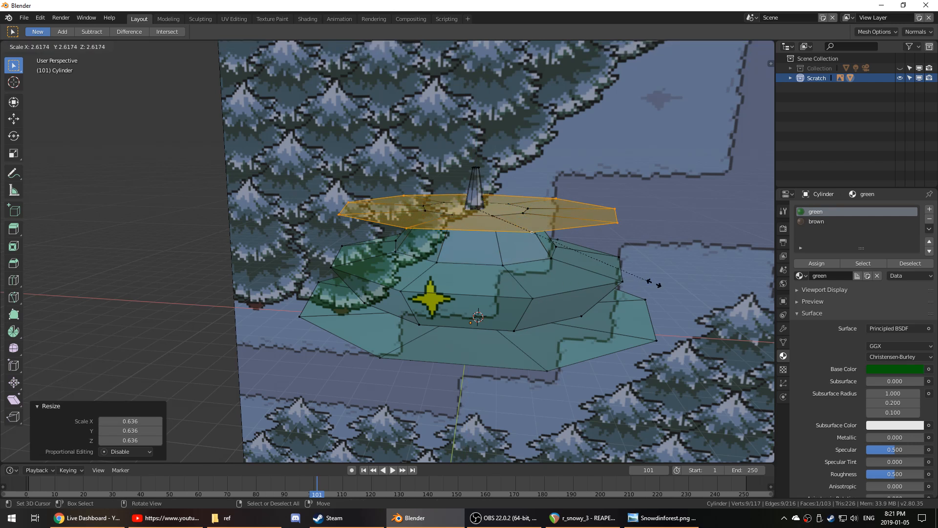
{"action": "left_click", "coordinate": [680, 295]}
{"action": "middle_click_drag", "start_coordinate": [623, 292], "coordinate": [586, 274]}
{"action": "key", "text": "g"}
{"action": "key", "text": "z"}
{"action": "left_click", "coordinate": [625, 269]}
- Extrude the third layer's ring about 0.91 m upward and flare the new top ring outward
{"action": "key", "text": "e"}
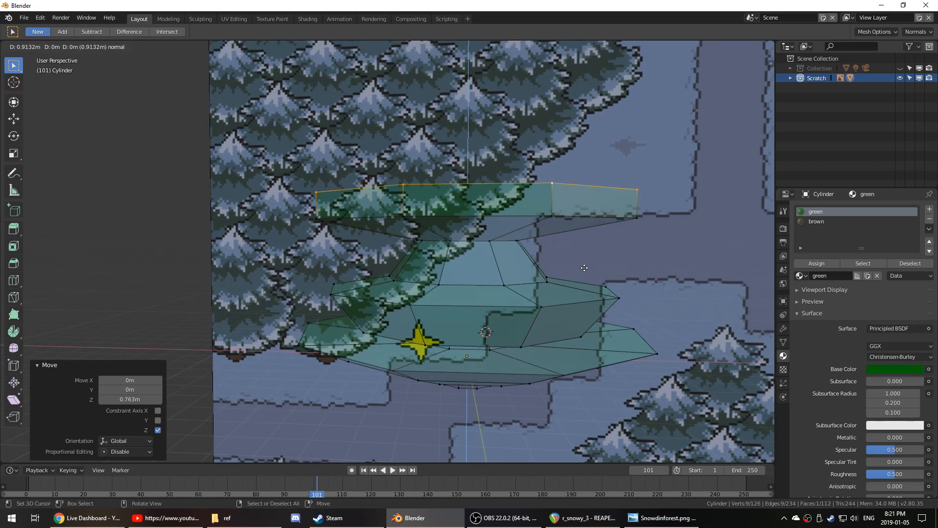
{"action": "left_click", "coordinate": [582, 267]}
{"action": "key", "text": "s"}
{"action": "left_click", "coordinate": [548, 255]}
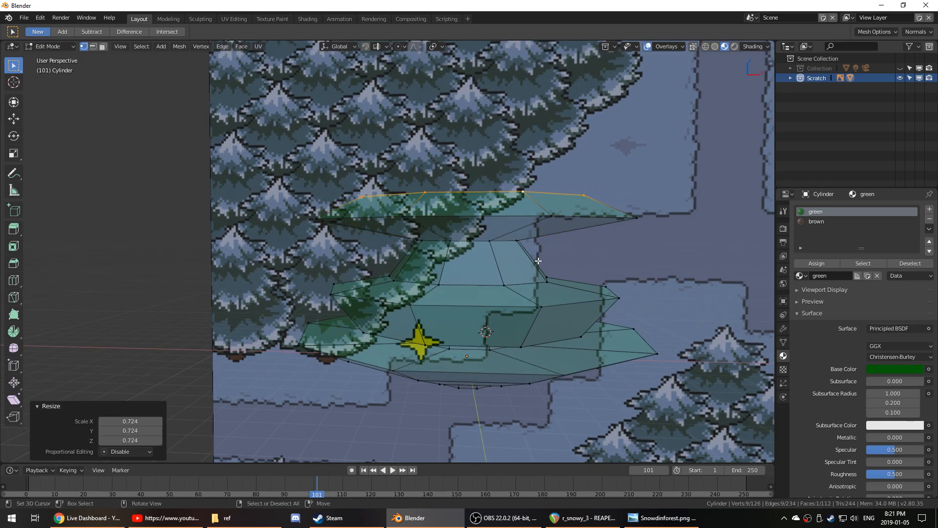
{"action": "key", "text": "s"}
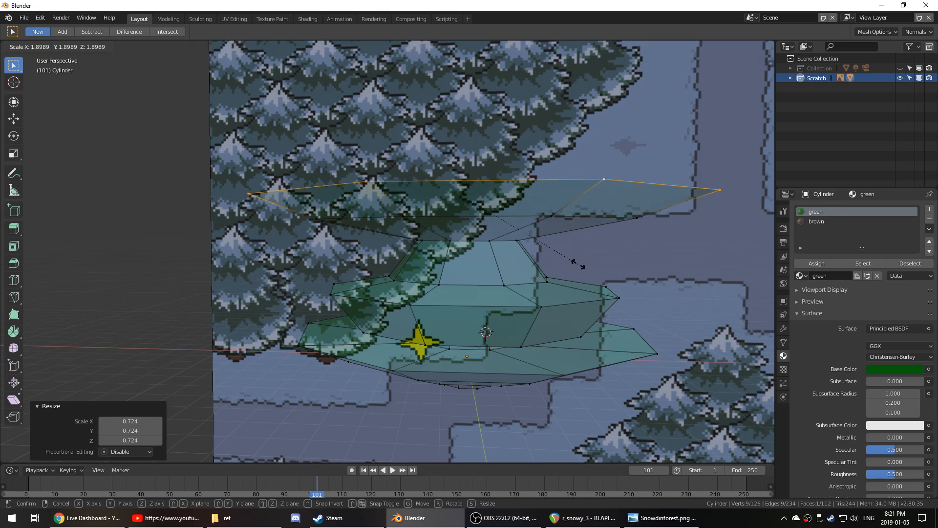
{"action": "left_click", "coordinate": [551, 254]}
- Shrink the third layer's lower outer ring, and scale its top ring by 0.693
{"action": "right_click", "coordinate": [463, 218], "text": "alt"}
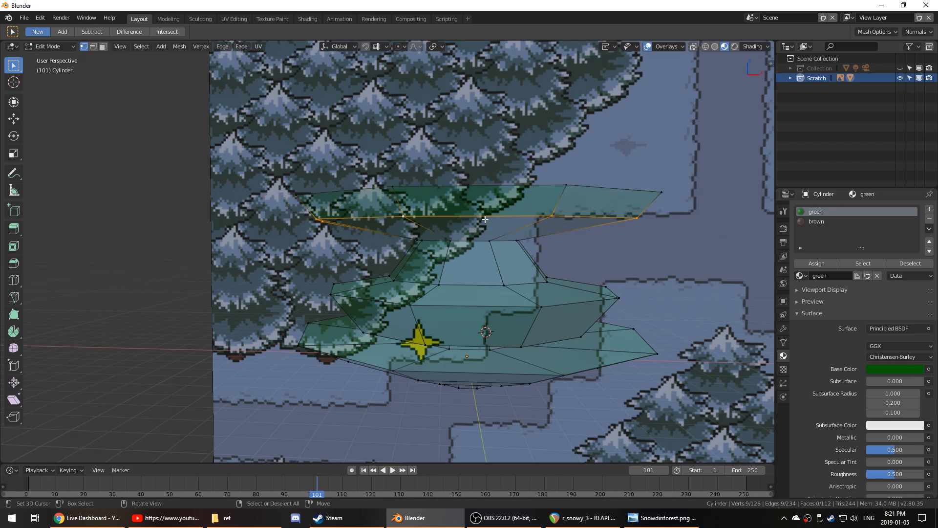
{"action": "key", "text": "s"}
{"action": "left_click", "coordinate": [544, 264]}
{"action": "right_click", "coordinate": [468, 178], "text": "alt"}
{"action": "key", "text": "s"}
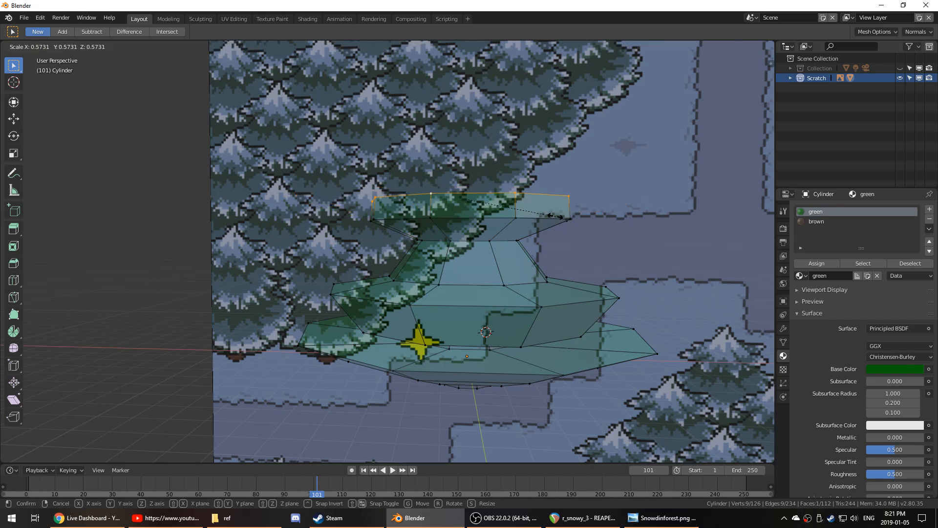
{"action": "left_click", "coordinate": [555, 236]}
- Grow the selection to cover the third layer's rings and lower them 1.5 m toward the second layer
{"action": "middle_click_drag", "start_coordinate": [555, 237], "coordinate": [555, 247]}
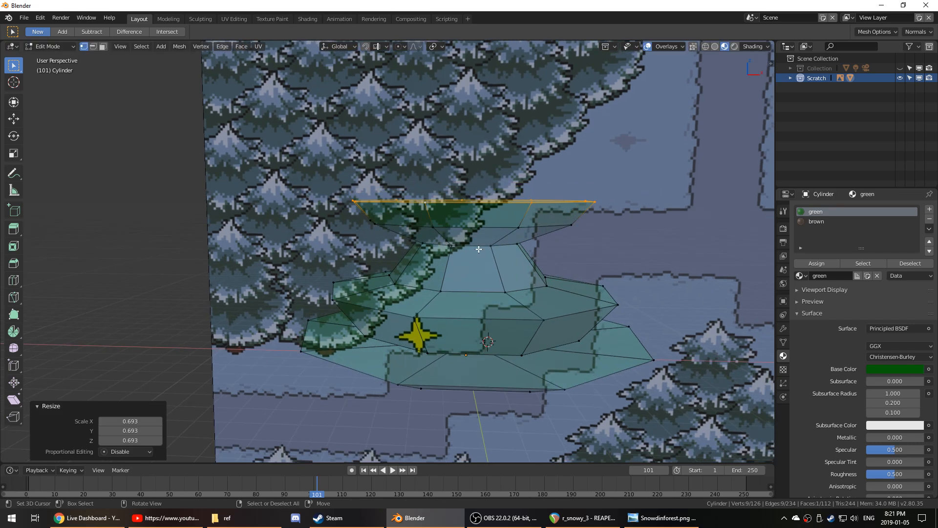
{"action": "key", "text": "ctrl+KP_Add"}
{"action": "key", "text": "g"}
{"action": "key", "text": "z"}
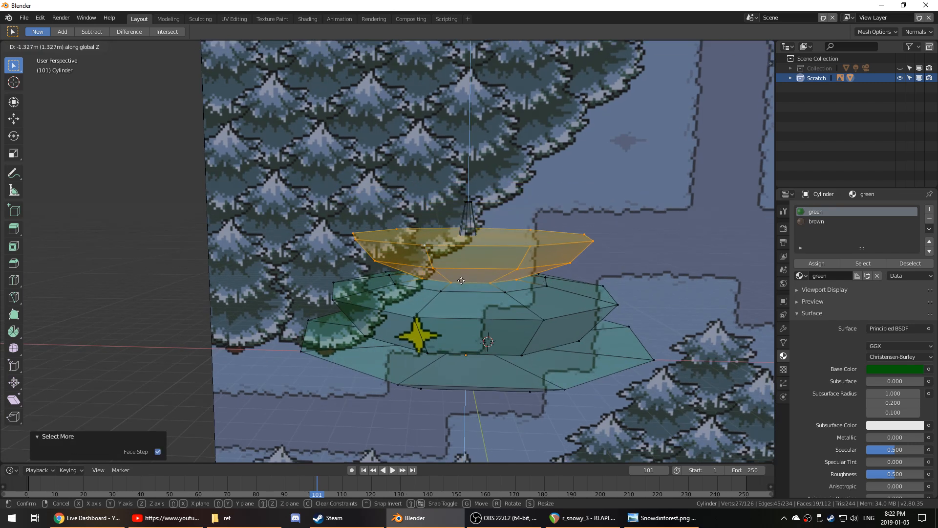
{"action": "left_click", "coordinate": [460, 284]}
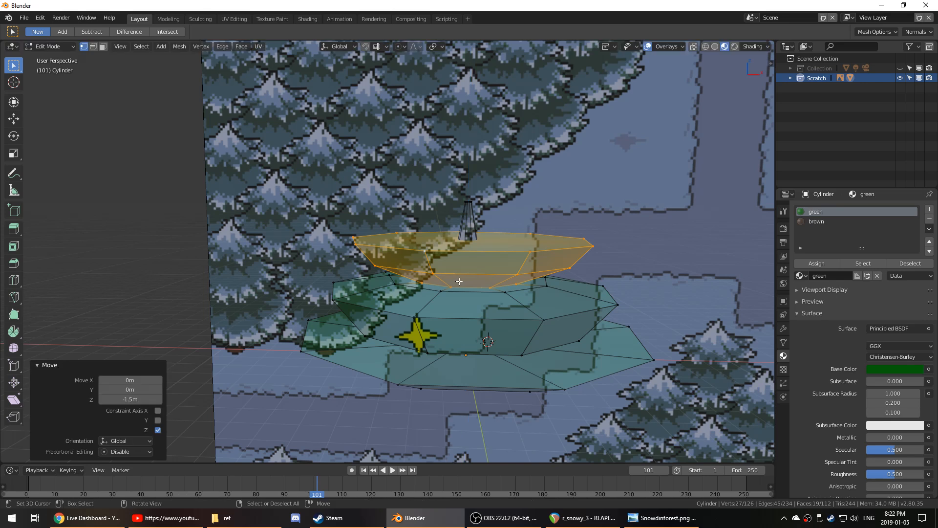
- Extrude the third layer's top face inward to about 0.65 scale and raise it 0.505 m
{"action": "middle_click_drag", "start_coordinate": [494, 278], "coordinate": [493, 294]}
{"action": "right_click", "coordinate": [502, 284], "text": "alt"}
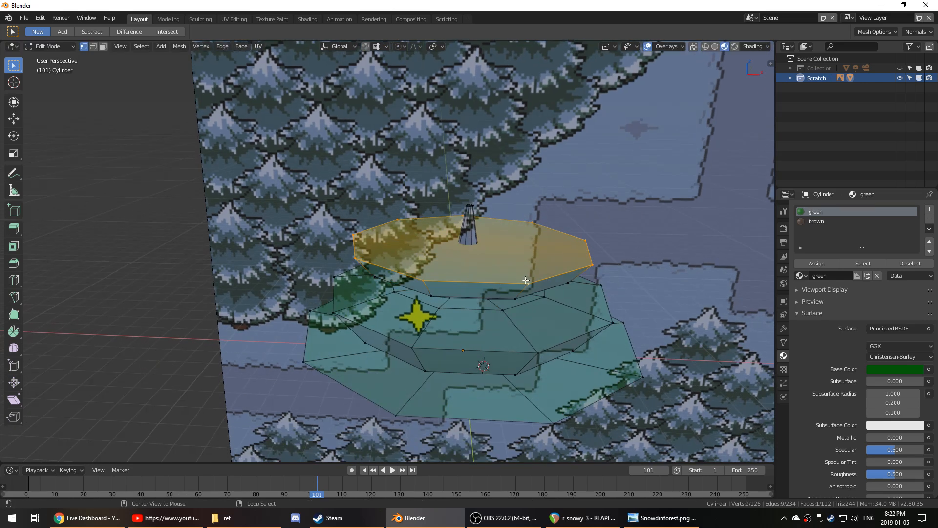
{"action": "mouse_move", "coordinate": [564, 302]}
{"action": "middle_mouse_down"}
{"action": "mouse_move", "coordinate": [564, 292]}
{"action": "mouse_move", "coordinate": [566, 312]}
{"action": "middle_mouse_up"}
{"action": "key", "text": "e"}
{"action": "key", "text": "s"}
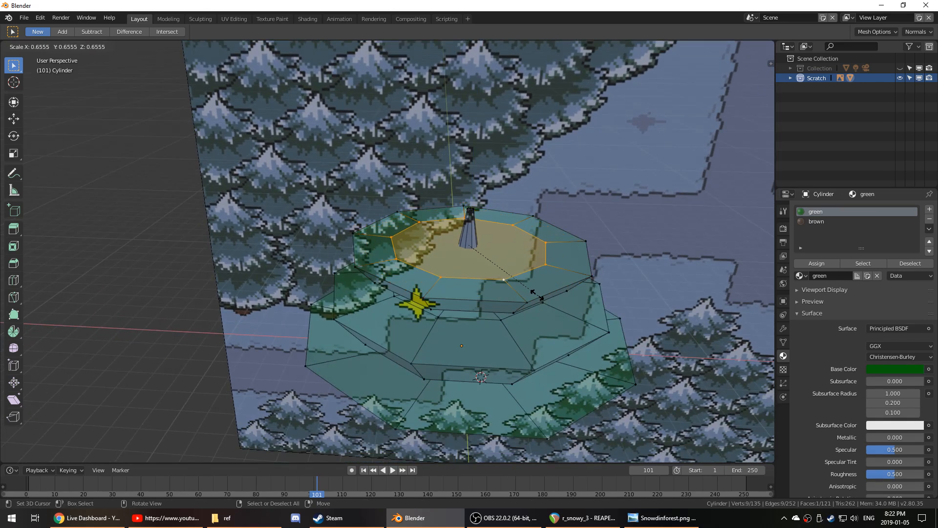
{"action": "left_click", "coordinate": [535, 294]}
{"action": "key", "text": "g"}
{"action": "key", "text": "z"}
{"action": "left_click", "coordinate": [532, 279]}
- Extrude the third layer's top face inward to 0.494 scale
{"action": "middle_click_drag", "start_coordinate": [532, 279], "coordinate": [542, 259]}
{"action": "key", "text": "e"}
{"action": "key", "text": "s"}
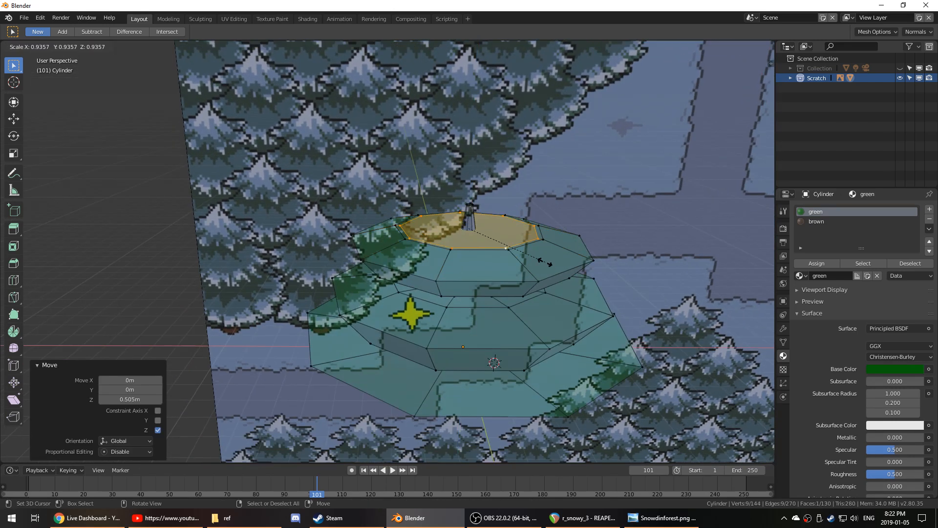
{"action": "left_click", "coordinate": [512, 249]}
- Extrude the narrowed top face 2.68 m upward, and lower the new top ring by 1.95 m
{"action": "key", "text": "e"}
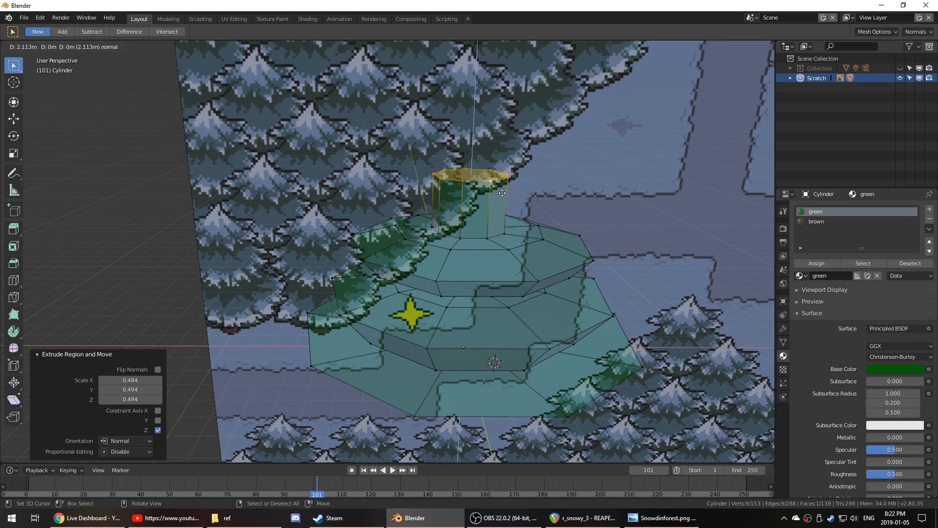
{"action": "left_click", "coordinate": [504, 180]}
{"action": "middle_click_drag", "start_coordinate": [504, 181], "coordinate": [517, 229]}
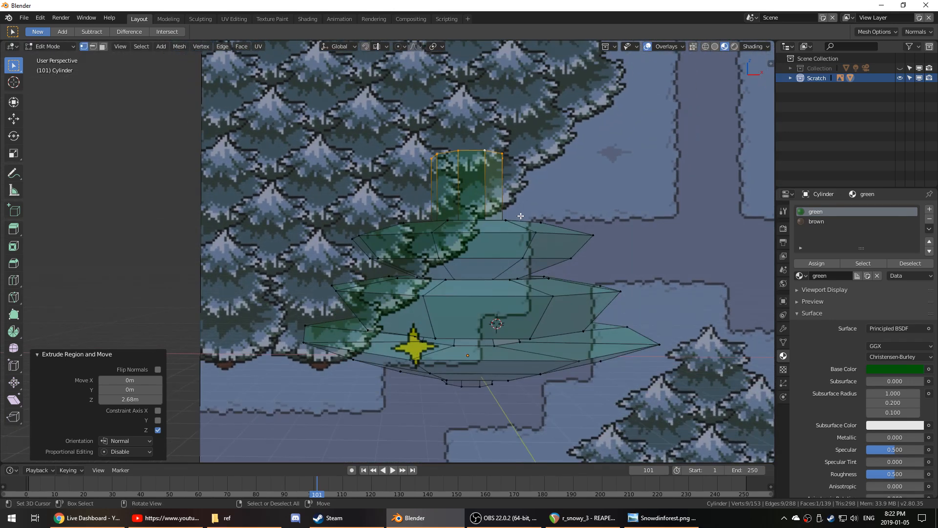
{"action": "key", "text": "g"}
{"action": "key", "text": "z"}
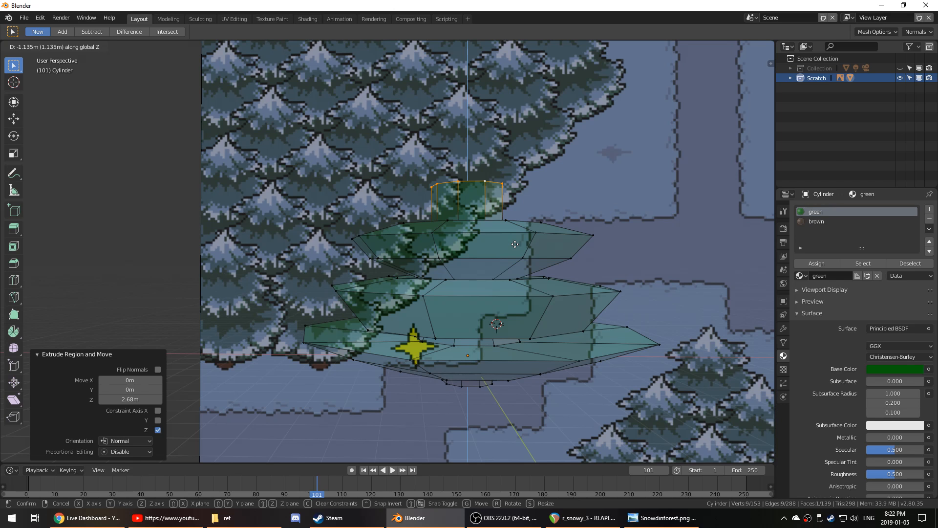
{"action": "left_click", "coordinate": [514, 265]}
- Extrude the neck's top ring outward to 3.172 scale and raise it about 1.13 m to start the fourth layer
{"action": "key", "text": "s"}
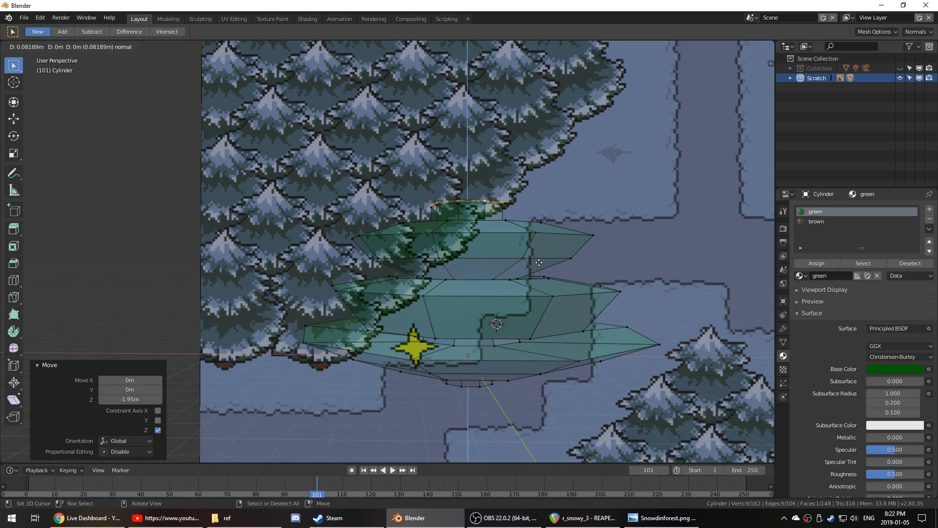
{"action": "left_click", "coordinate": [698, 262]}
{"action": "key", "text": "g"}
{"action": "key", "text": "z"}
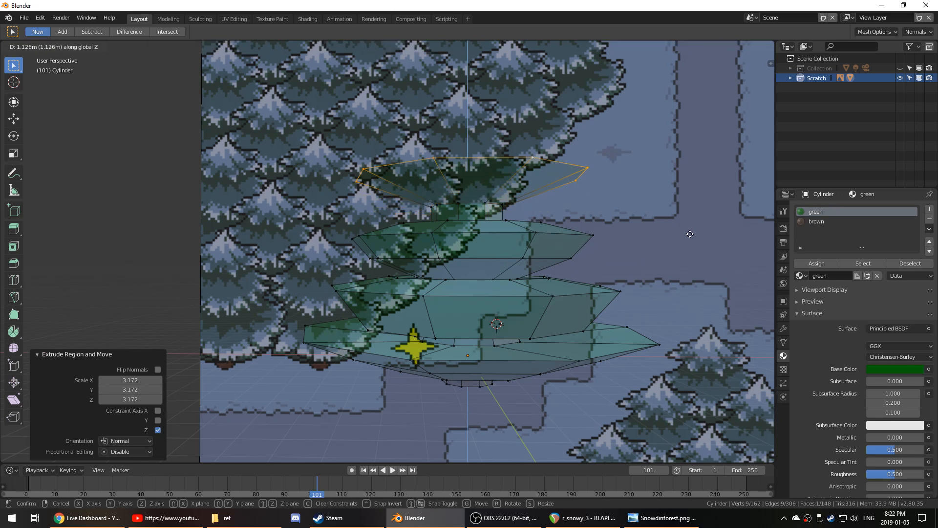
{"action": "left_click", "coordinate": [690, 235]}
- Extrude the fourth layer's ring upward and scale the new ring by 1.180
{"action": "middle_click_drag", "start_coordinate": [621, 229], "coordinate": [622, 243], "text": "shift"}
{"action": "key", "text": "e"}
{"action": "left_click", "coordinate": [630, 226]}
{"action": "key", "text": "s"}
{"action": "left_click", "coordinate": [626, 228]}
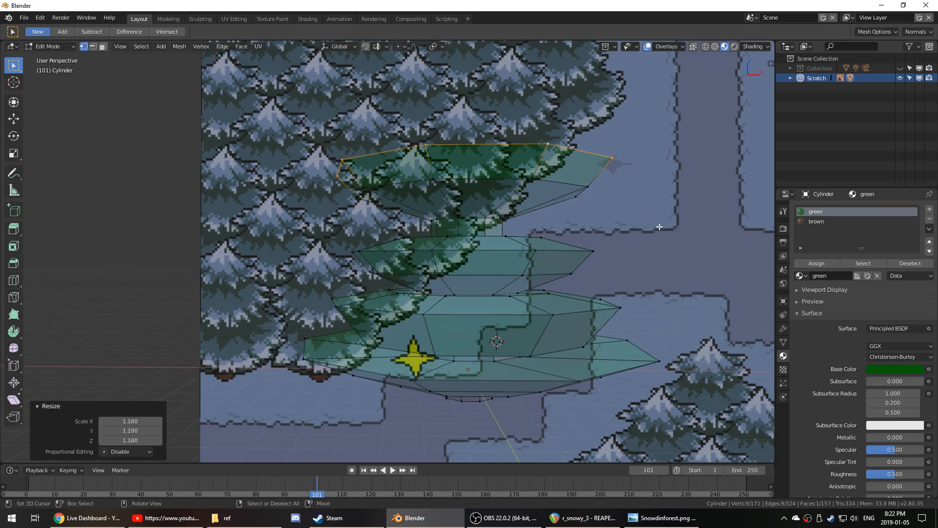
- Extrude the fourth layer's widened ring upward once more and shrink the new top ring
{"action": "middle_click_drag", "start_coordinate": [618, 211], "coordinate": [573, 237], "text": "shift"}
{"action": "key", "text": "e"}
{"action": "left_click", "coordinate": [617, 230]}
{"action": "key", "text": "s"}
{"action": "left_click", "coordinate": [585, 219]}
- Grow the selection over the fourth layer, scale it by 0.692, and lower it 0.906 m
{"action": "key", "text": "ctrl+KP_Add"}
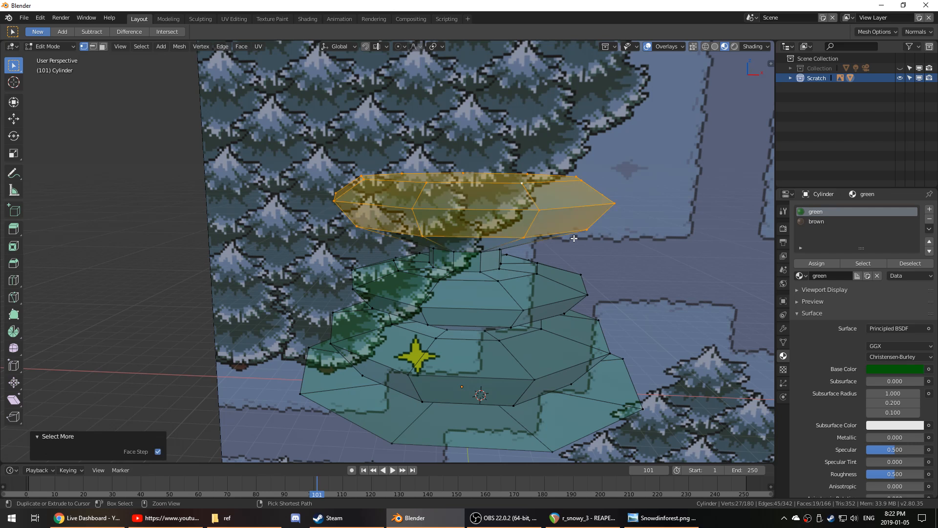
{"action": "key", "text": "s"}
{"action": "left_click", "coordinate": [547, 230]}
{"action": "key", "text": "g"}
{"action": "key", "text": "z"}
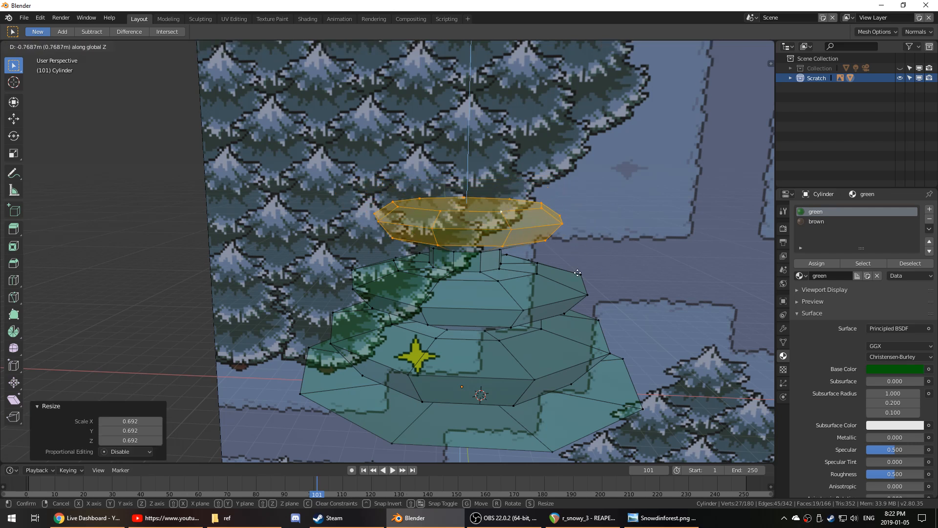
{"action": "left_click", "coordinate": [571, 286]}
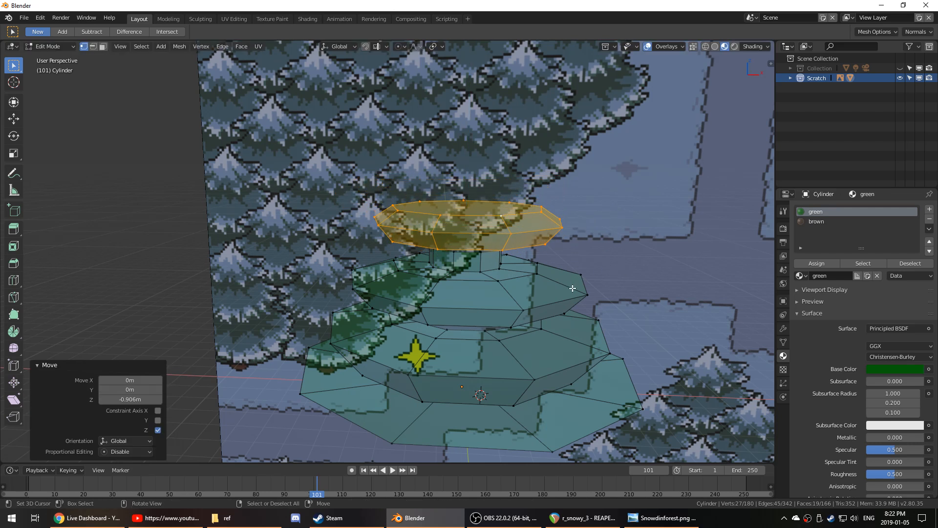
- Extend the selection by another ring and lower the fourth layer 0.735 m onto the third
{"action": "key", "text": "ctrl+KP_Add"}
{"action": "key", "text": "g"}
{"action": "key", "text": "z"}
{"action": "left_click", "coordinate": [566, 307]}
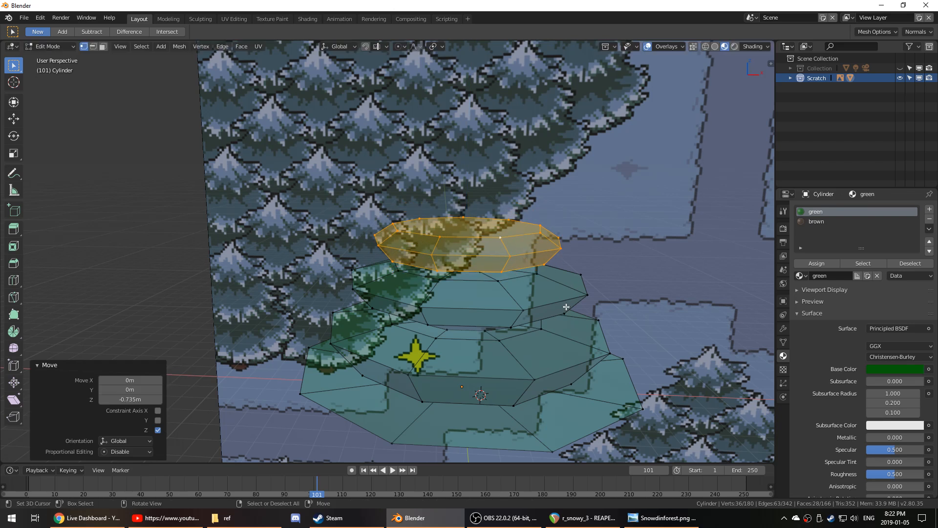
- Select the fourth layer's top ring and shrink it inward
{"action": "right_click", "coordinate": [471, 234], "text": "alt"}
{"action": "middle_click_drag", "start_coordinate": [517, 266], "coordinate": [536, 252]}
{"action": "key", "text": "s"}
{"action": "left_click", "coordinate": [558, 253]}
- Extrude the top ring 2.15 m upward and taper the treetop to about 0.467 scale
{"action": "key", "text": "e"}
{"action": "left_click", "coordinate": [489, 228]}
{"action": "key", "text": "s"}
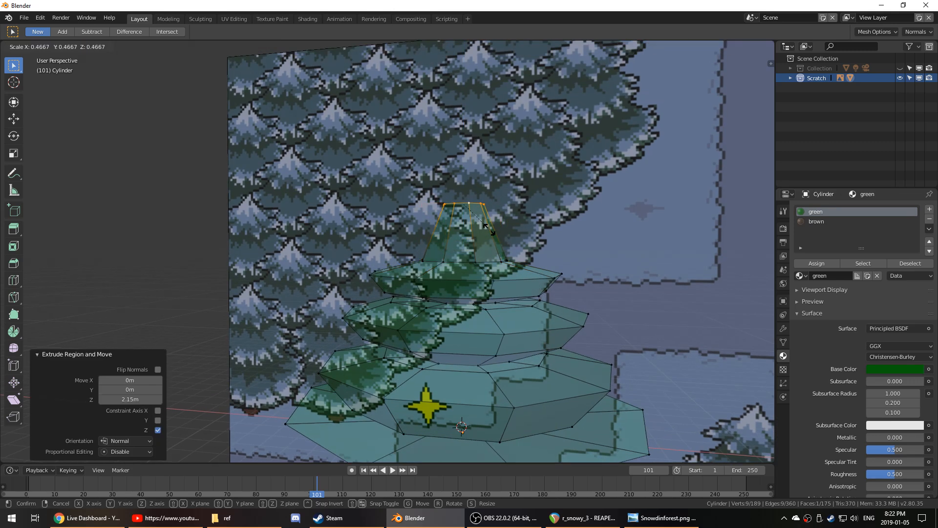
{"action": "left_click", "coordinate": [489, 229]}
- Select the whole tree mesh and stretch it vertically to about 1.66 scale, then return to Object Mode
{"action": "key", "text": "Tab"}
{"action": "scroll", "coordinate": [519, 295], "scroll_direction": "down", "scroll_amount": 3}
{"action": "middle_click_drag", "start_coordinate": [519, 298], "coordinate": [489, 315]}
{"action": "key", "text": "Tab"}
{"action": "key", "text": "a"}
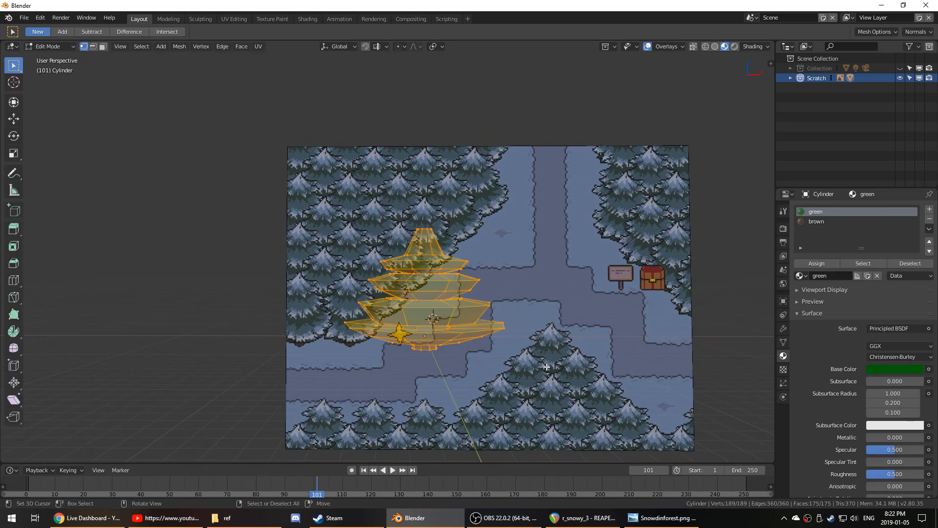
{"action": "key", "text": "s"}
{"action": "key", "text": "z"}
{"action": "left_click", "coordinate": [646, 380]}
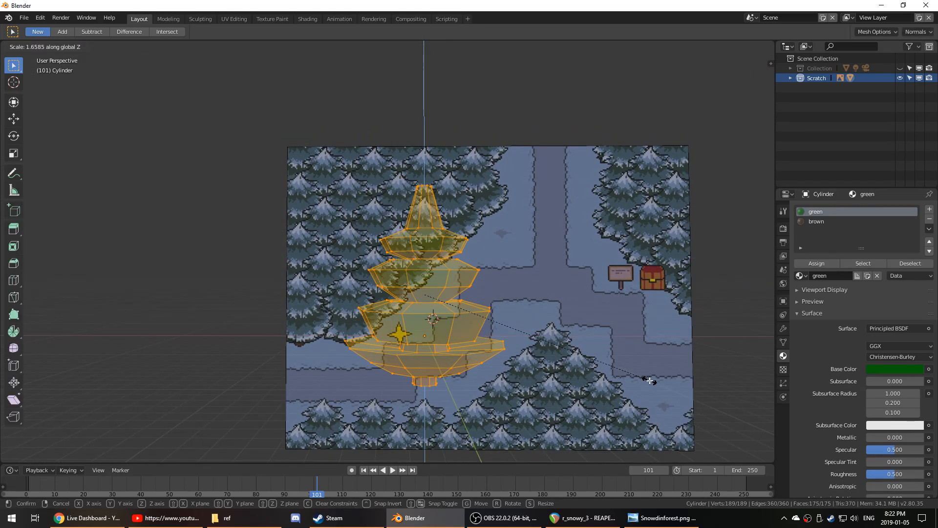
{"action": "key", "text": "Tab"}
{"action": "middle_click_drag", "start_coordinate": [645, 380], "coordinate": [501, 362]}
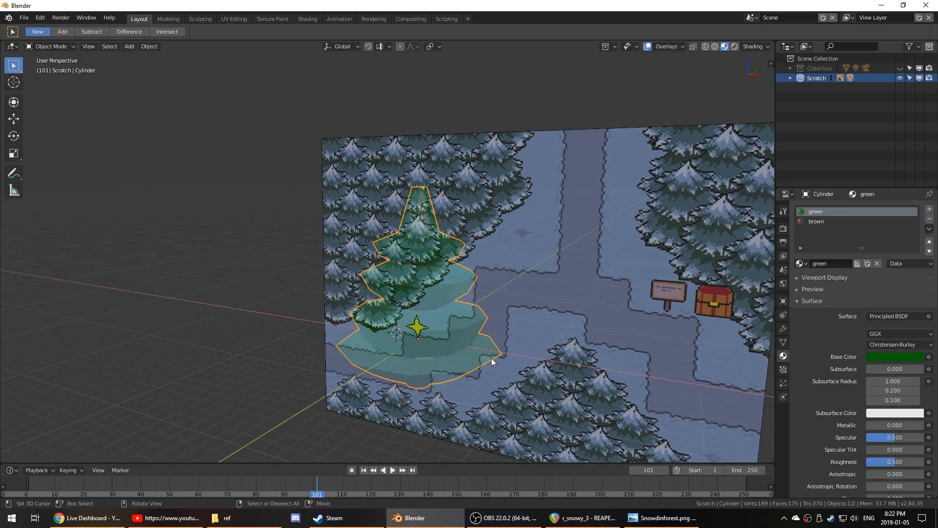
- Change the viewport to Solid shading and align it to the front view
{"action": "key", "text": "z"}
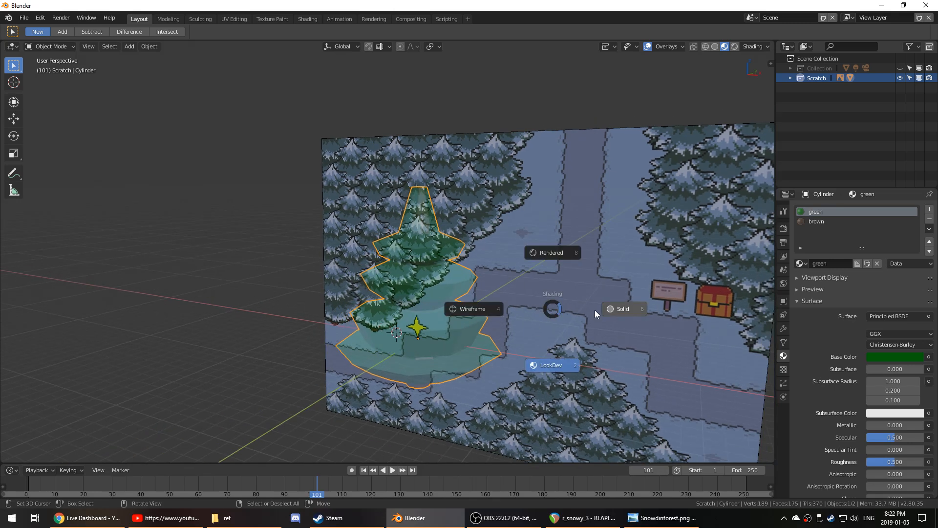
{"action": "left_click", "coordinate": [594, 310]}
{"action": "mouse_move", "coordinate": [566, 318]}
{"action": "middle_mouse_down"}
{"action": "mouse_move", "coordinate": [488, 342]}
{"action": "mouse_move", "coordinate": [412, 336]}
{"action": "mouse_move", "coordinate": [597, 306]}
{"action": "mouse_move", "coordinate": [419, 335]}
{"action": "mouse_move", "coordinate": [541, 281]}
{"action": "mouse_move", "coordinate": [570, 294]}
{"action": "middle_mouse_up"}
{"action": "key", "text": "z"}
{"action": "left_click", "coordinate": [439, 283]}
{"action": "key", "text": "KP_1"}
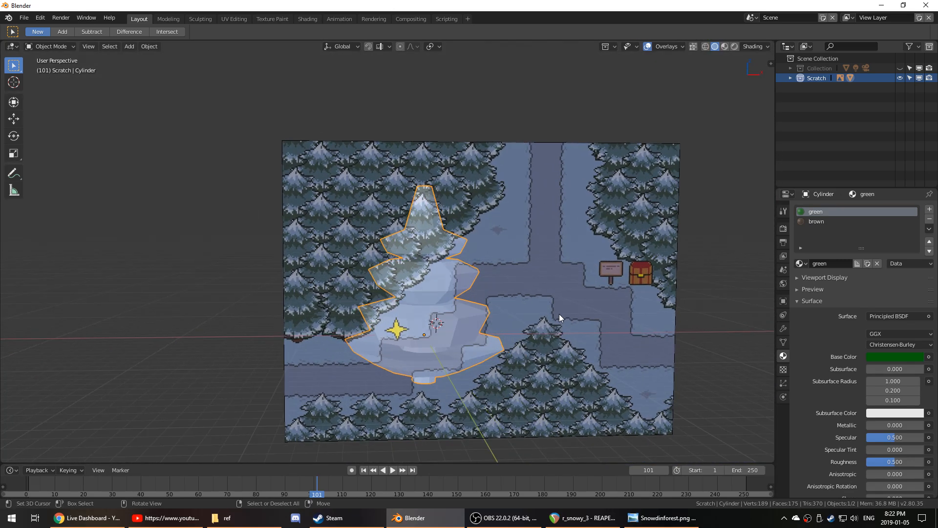
- Add a plane mesh and reset its location to the world origin
{"action": "key", "text": "shift+a"}
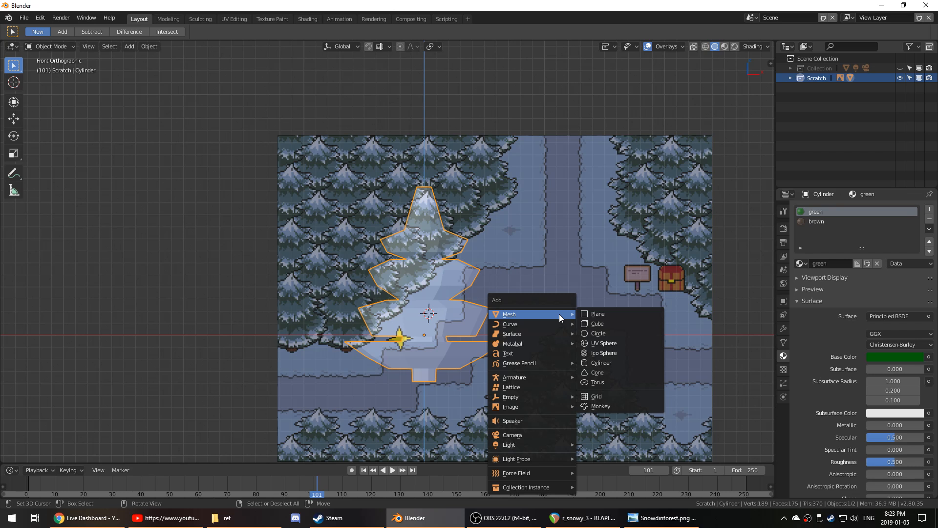
{"action": "left_click", "coordinate": [598, 314]}
{"action": "middle_click_drag", "start_coordinate": [539, 304], "coordinate": [564, 325]}
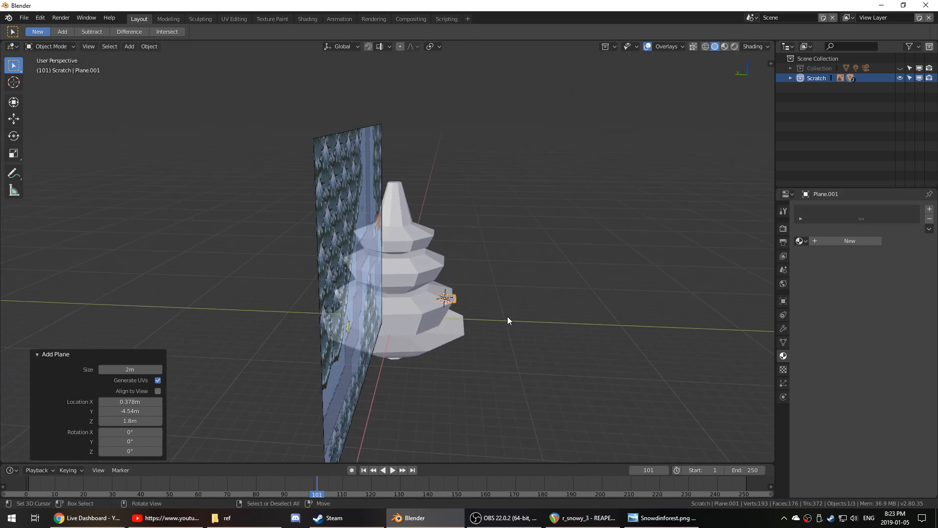
{"action": "key", "text": "alt+g"}
- Scale the tree down to 0.055 of its size
{"action": "left_click", "coordinate": [408, 324]}
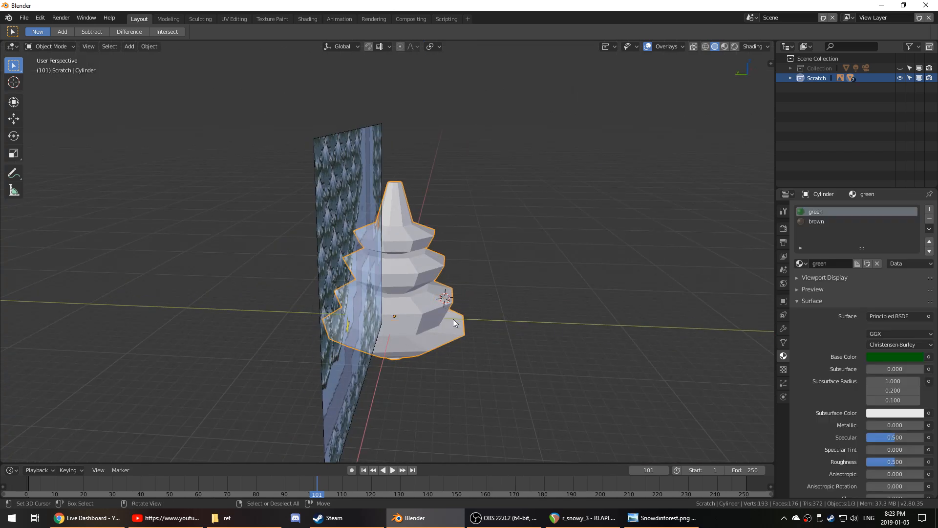
{"action": "scroll", "coordinate": [453, 319], "scroll_direction": "up", "scroll_amount": 3}
{"action": "key", "text": "s"}
{"action": "left_click", "coordinate": [407, 364]}
{"action": "scroll", "coordinate": [473, 386], "scroll_direction": "up", "scroll_amount": 3}
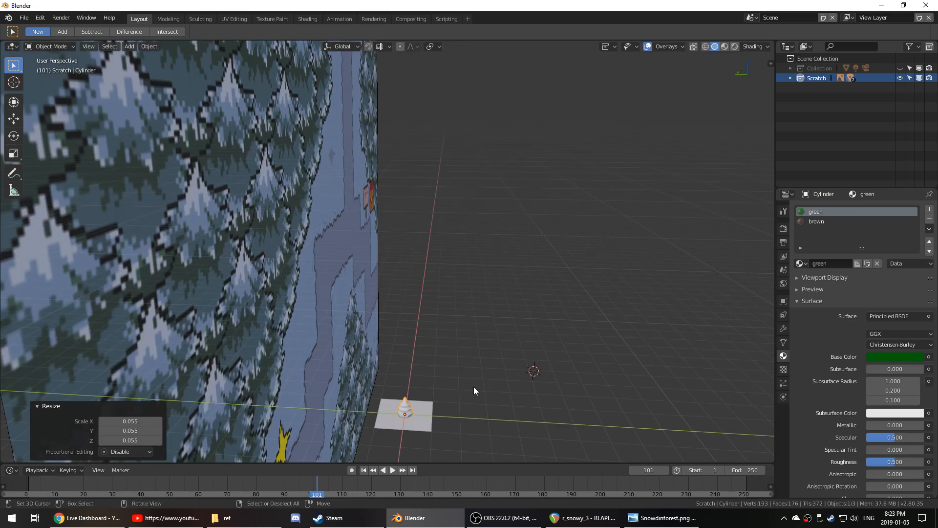
- Enlarge the plane into a wide ground surface around the small tree
{"action": "middle_click_drag", "start_coordinate": [474, 386], "coordinate": [472, 286]}
{"action": "scroll", "coordinate": [464, 337], "scroll_direction": "up", "scroll_amount": 2}
{"action": "left_click", "coordinate": [463, 345]}
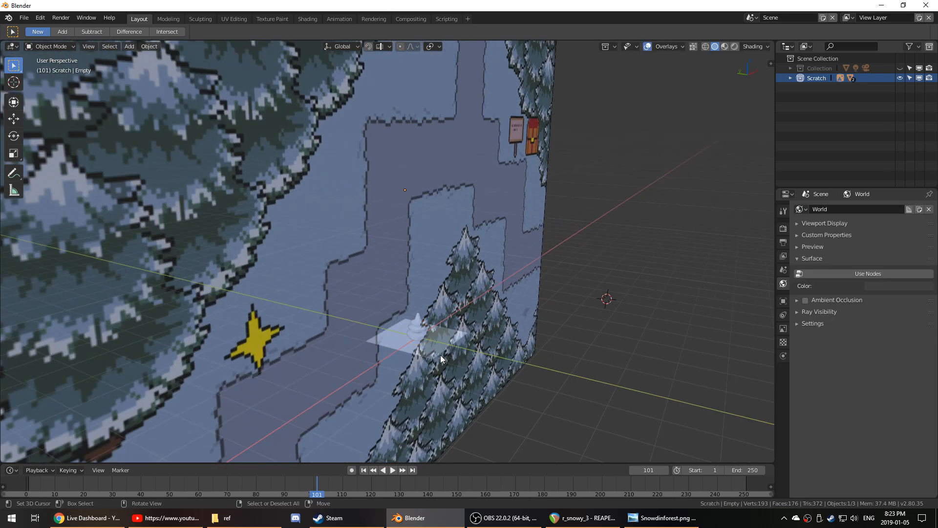
{"action": "key", "text": "s"}
{"action": "left_click", "coordinate": [632, 412]}
{"action": "middle_click_drag", "start_coordinate": [632, 412], "coordinate": [504, 272]}
{"action": "left_click", "coordinate": [412, 266]}
- In front view, move the tree -2.32 m along X and 0.236 m up along Z
{"action": "key", "text": "KP_1"}
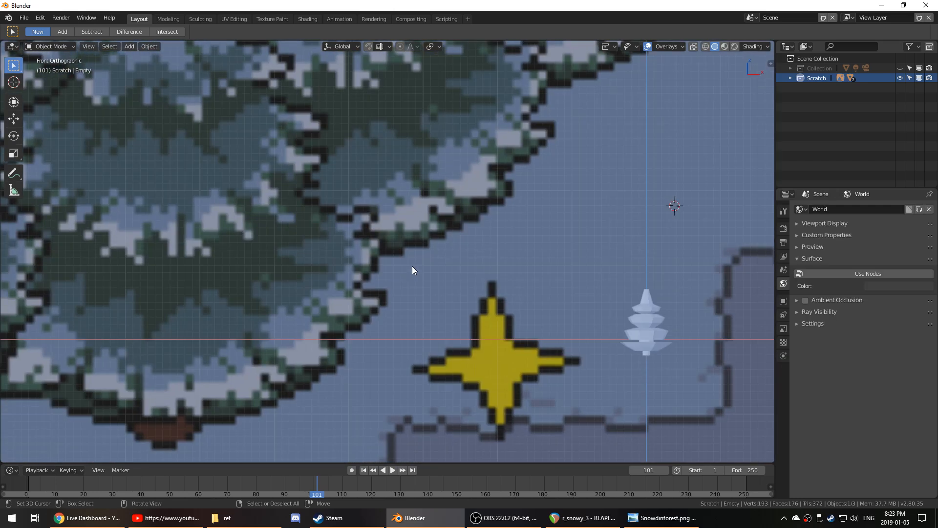
{"action": "left_click", "coordinate": [647, 324]}
{"action": "key", "text": "g"}
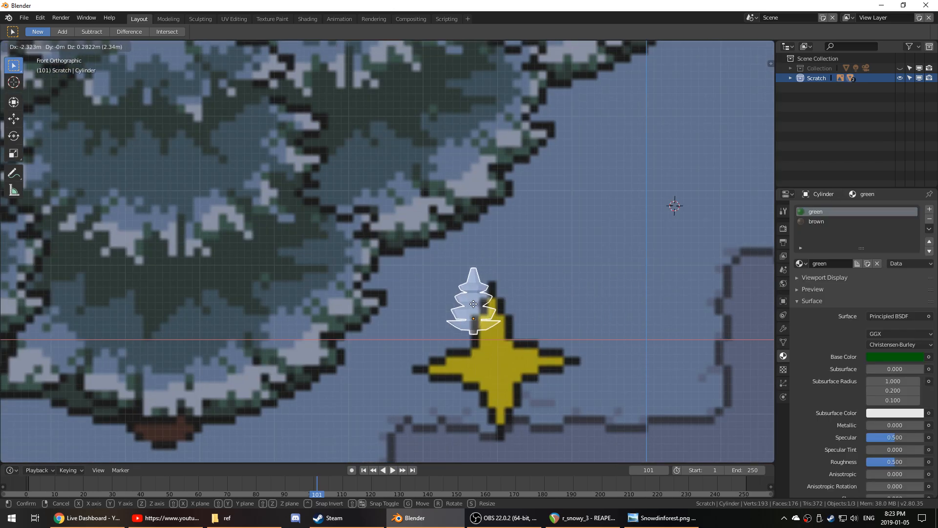
{"action": "left_click", "coordinate": [474, 308]}
{"action": "middle_click_drag", "start_coordinate": [474, 309], "coordinate": [475, 327]}
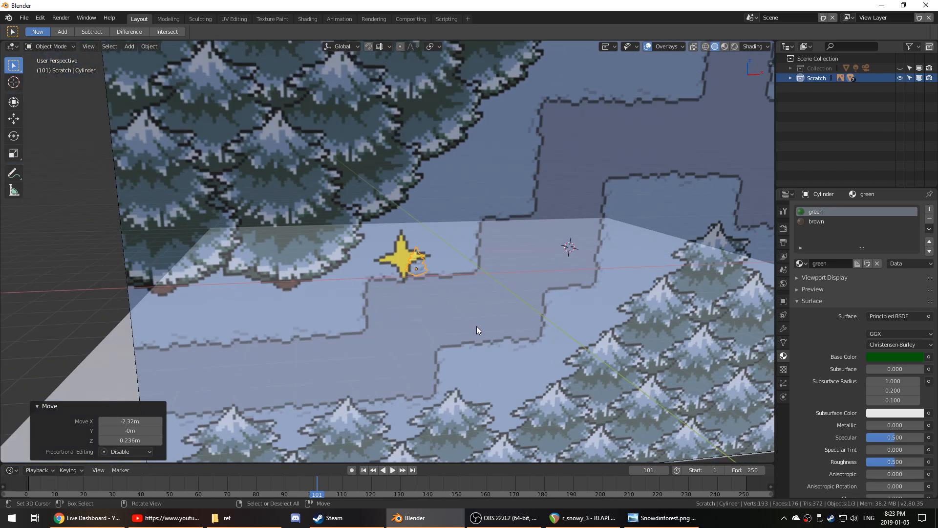
- Turn off Display Perspective for the Snowdinforest.png reference image
{"action": "scroll", "coordinate": [476, 327], "scroll_direction": "down", "scroll_amount": 5}
{"action": "left_click", "coordinate": [465, 266]}
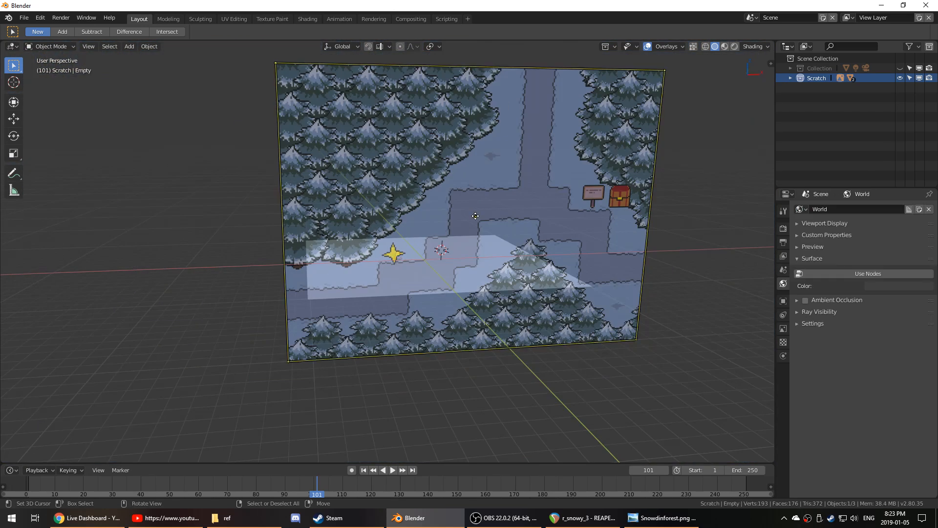
{"action": "left_click", "coordinate": [784, 328]}
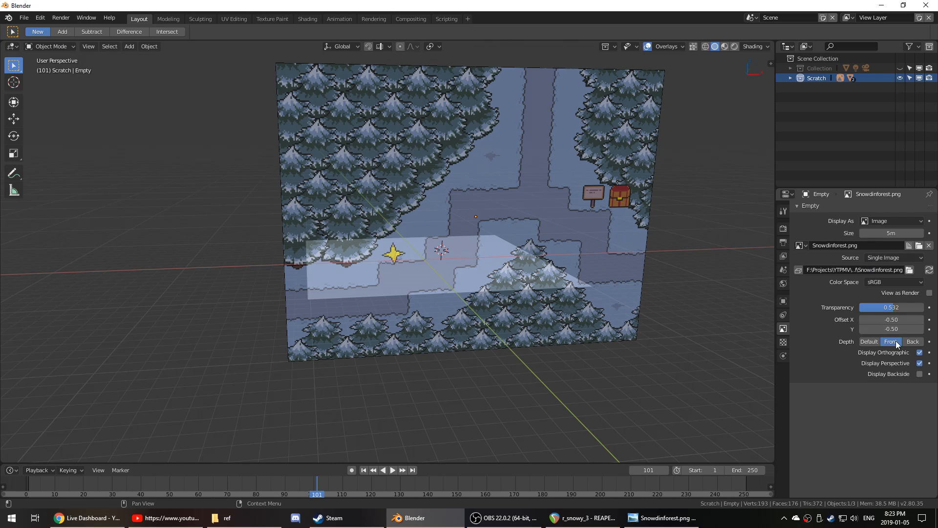
{"action": "left_click", "coordinate": [919, 364]}
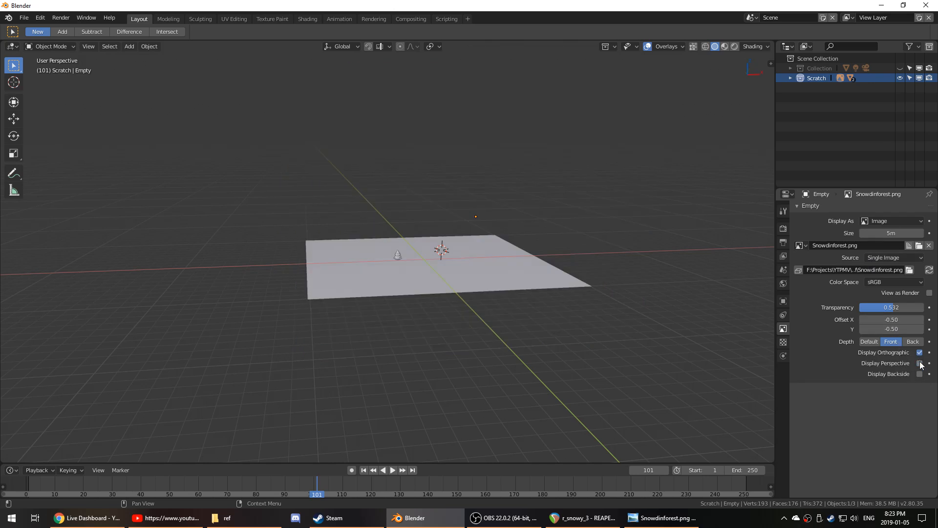
{"action": "middle_click_drag", "start_coordinate": [426, 368], "coordinate": [535, 342]}
{"action": "key", "text": "KP_1"}
- Save the file as b_snowy v1 in the F:\Projects\YTPMV\snowy folder
{"action": "key", "text": "ctrl+s"}
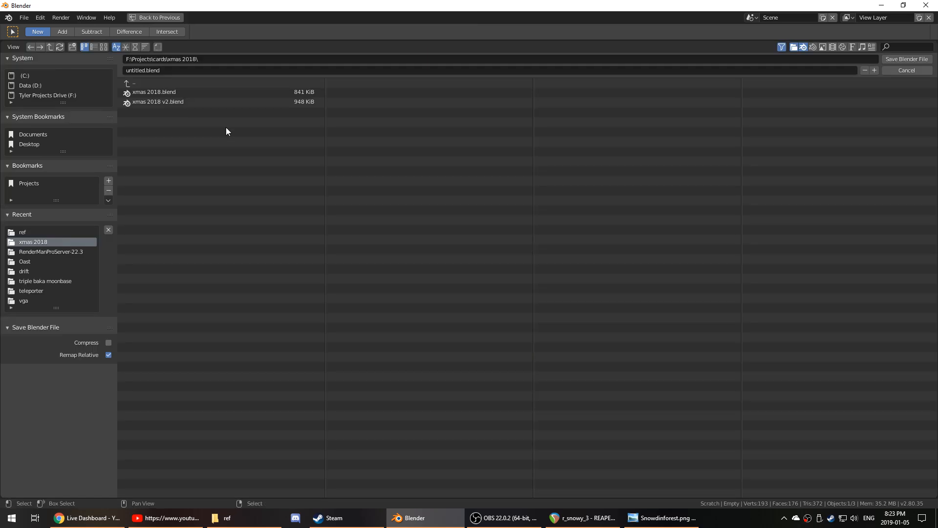
{"action": "left_click", "coordinate": [25, 231]}
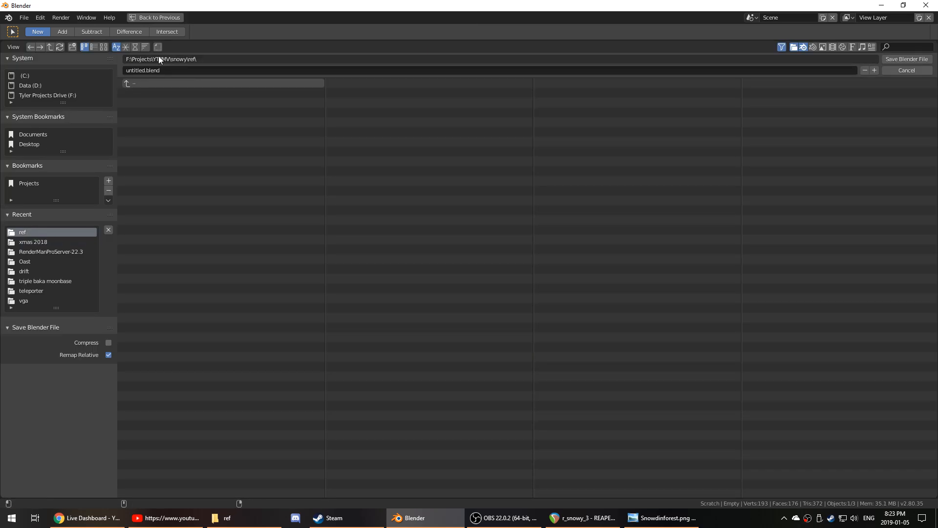
{"action": "left_click", "coordinate": [145, 83]}
{"action": "left_click", "coordinate": [164, 70]}
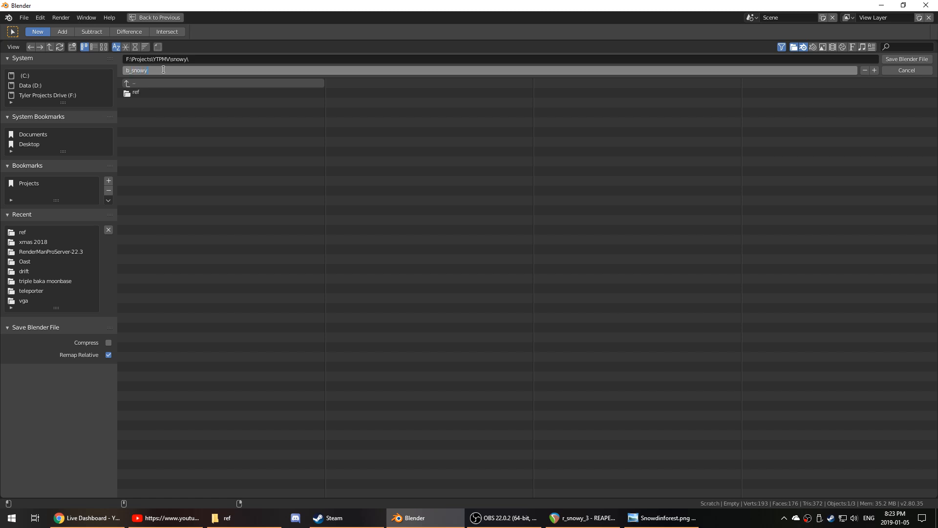
{"action": "type", "text": "b_snowy v1"}
{"action": "key", "text": "Return"}
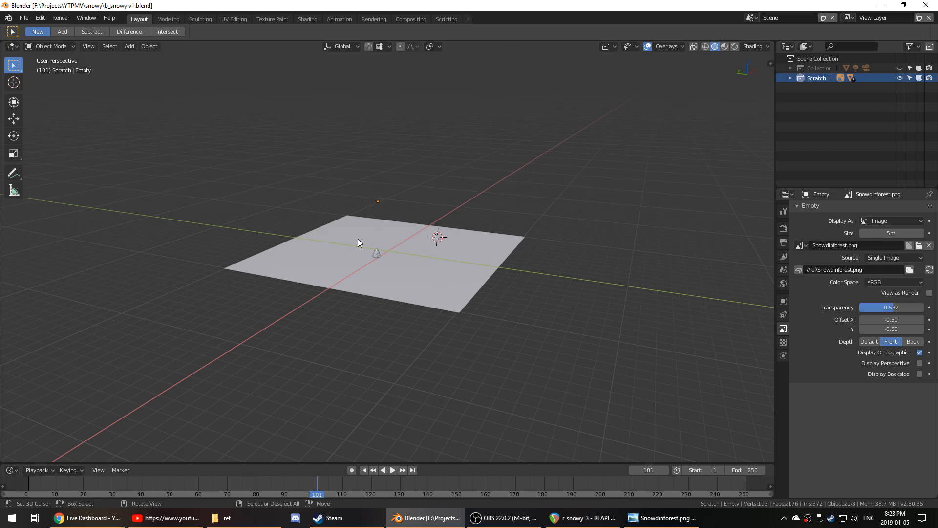
- Switch to the open reference folder window in File Explorer
{"action": "middle_click_drag", "start_coordinate": [358, 238], "coordinate": [413, 297]}
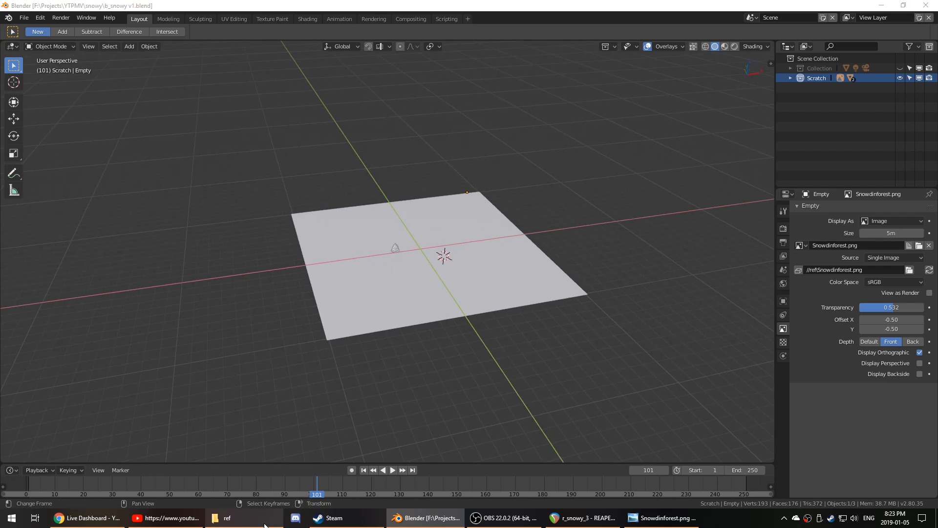
{"action": "left_click", "coordinate": [226, 517]}
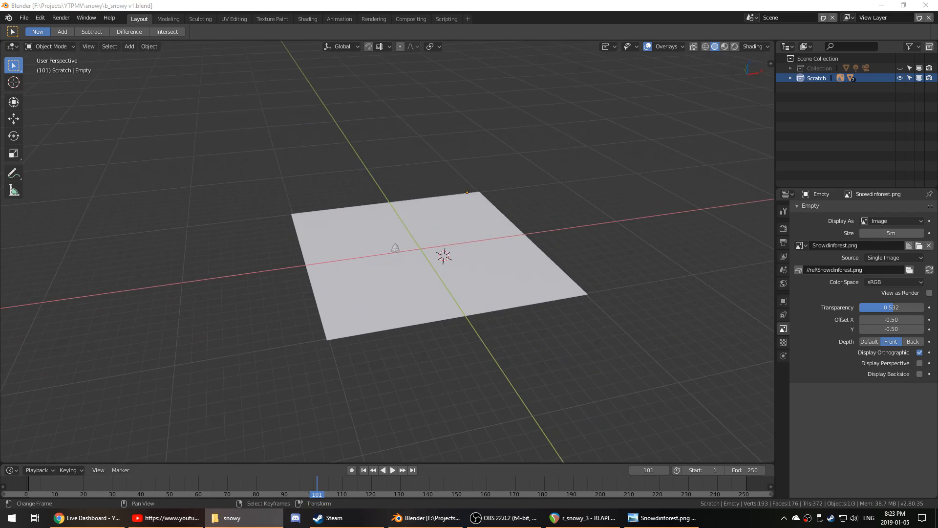
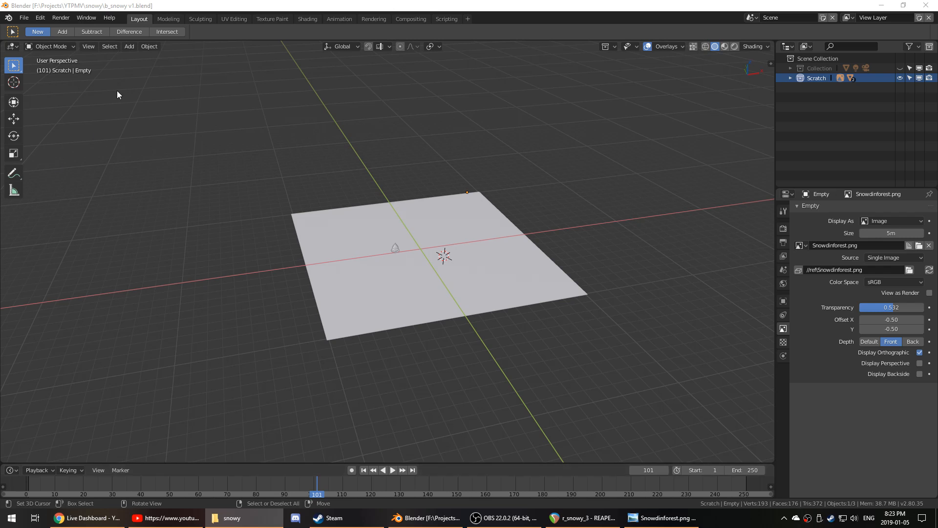
- Return to Blender and examine the tree on the ground plane up close
{"action": "left_click", "coordinate": [182, 2]}
{"action": "middle_click_drag", "start_coordinate": [399, 307], "coordinate": [468, 271]}
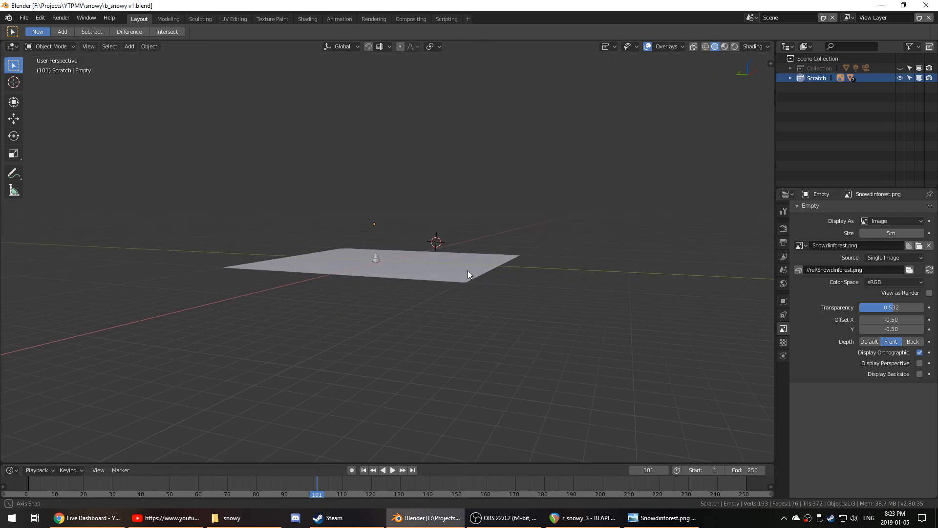
{"action": "scroll", "coordinate": [455, 274], "scroll_direction": "up", "scroll_amount": 3}
{"action": "left_click", "coordinate": [361, 269]}
{"action": "left_click", "coordinate": [411, 299]}
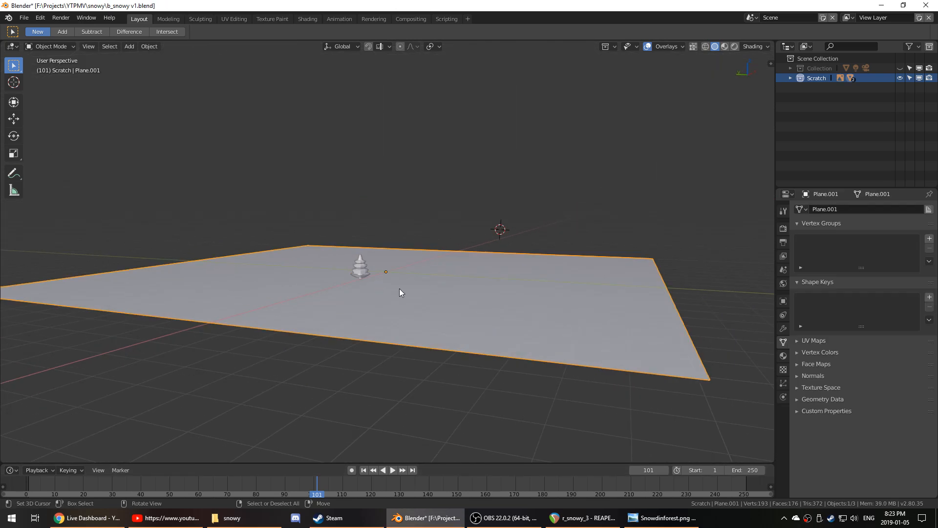
{"action": "left_click", "coordinate": [359, 271]}
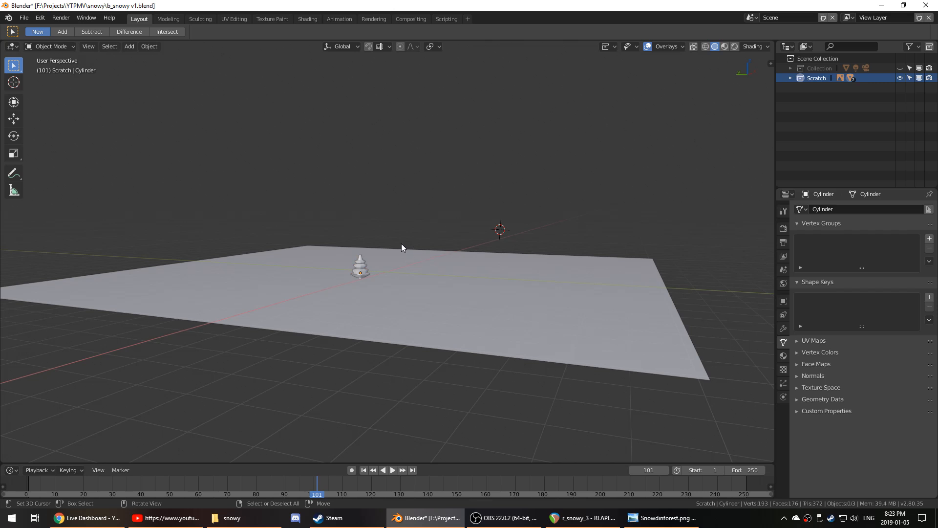
{"action": "left_click", "coordinate": [364, 268]}
{"action": "scroll", "coordinate": [366, 269], "scroll_direction": "up", "scroll_amount": 2}
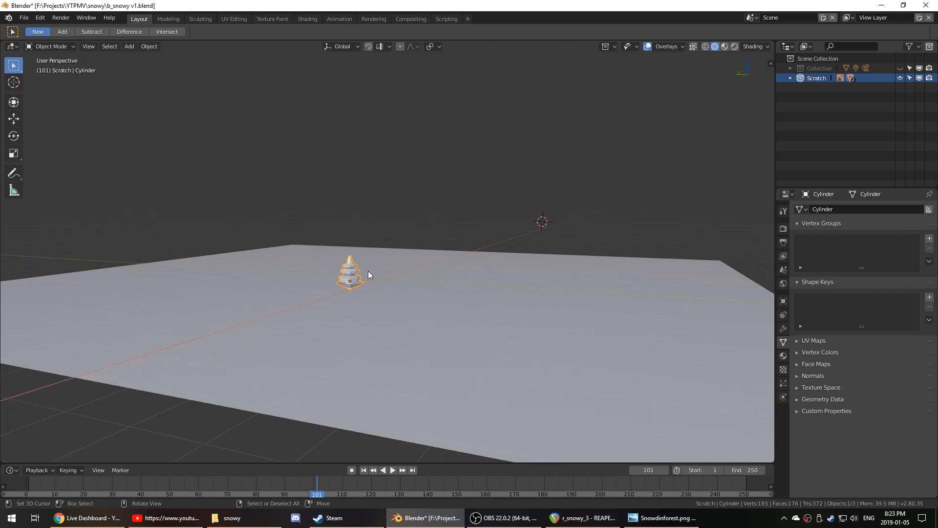
- Add an ico sphere at the 3D cursor and move it 1.12 m along Y and 4.51 m up along Z
{"action": "key", "text": "shift+a"}
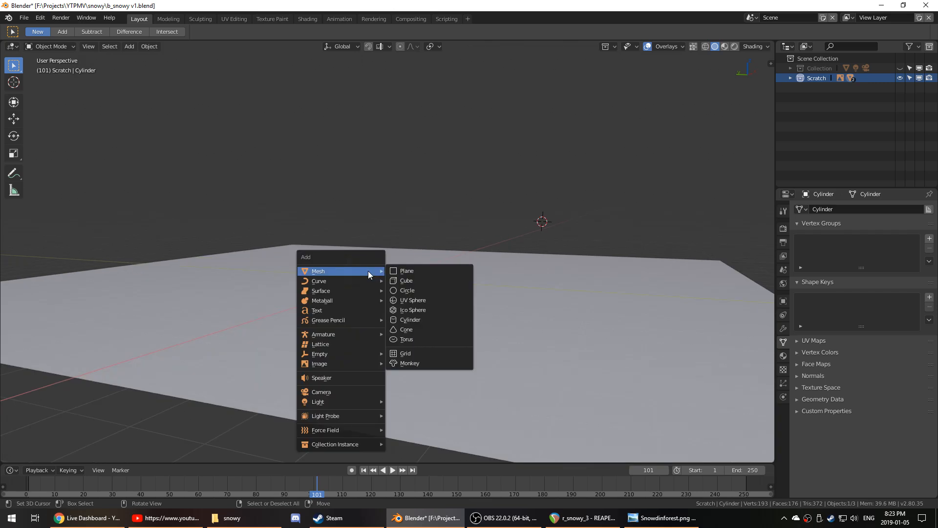
{"action": "left_click", "coordinate": [425, 310]}
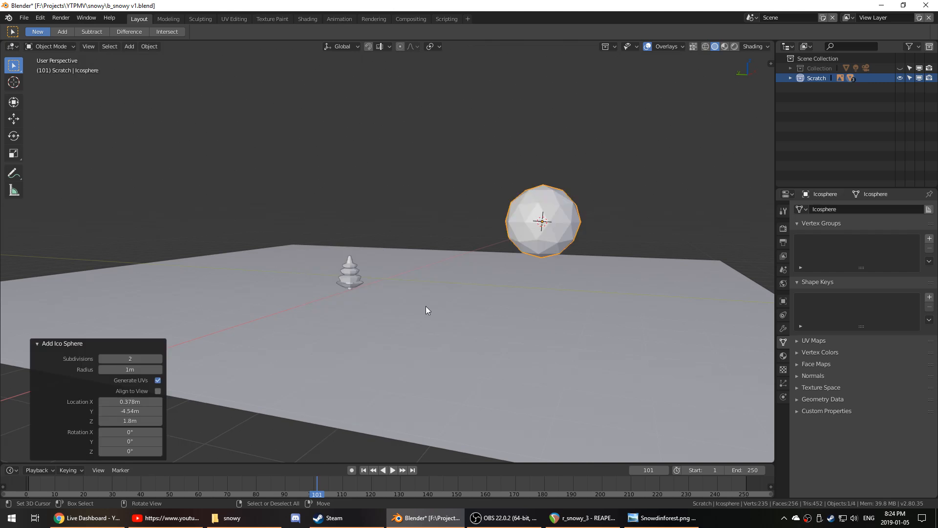
{"action": "key", "text": "g"}
{"action": "left_click", "coordinate": [391, 142]}
- Give the ico sphere a new material named emission and set its surface shader to Emission
{"action": "left_click", "coordinate": [783, 356]}
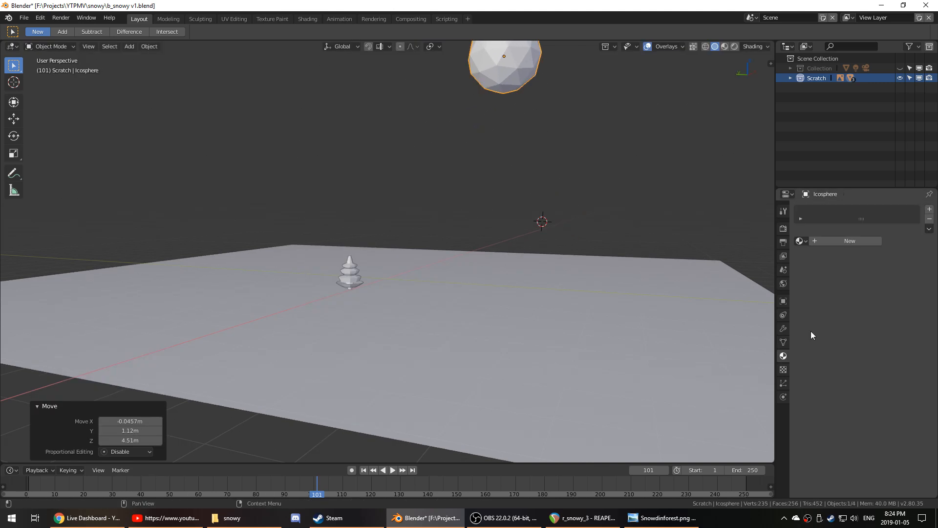
{"action": "left_click", "coordinate": [837, 242]}
{"action": "type", "text": "emission"}
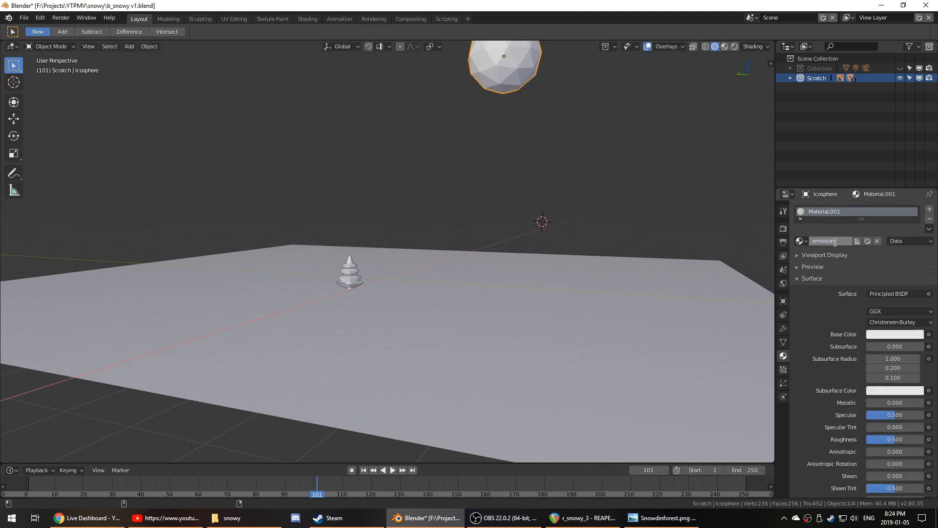
{"action": "key", "text": "Return"}
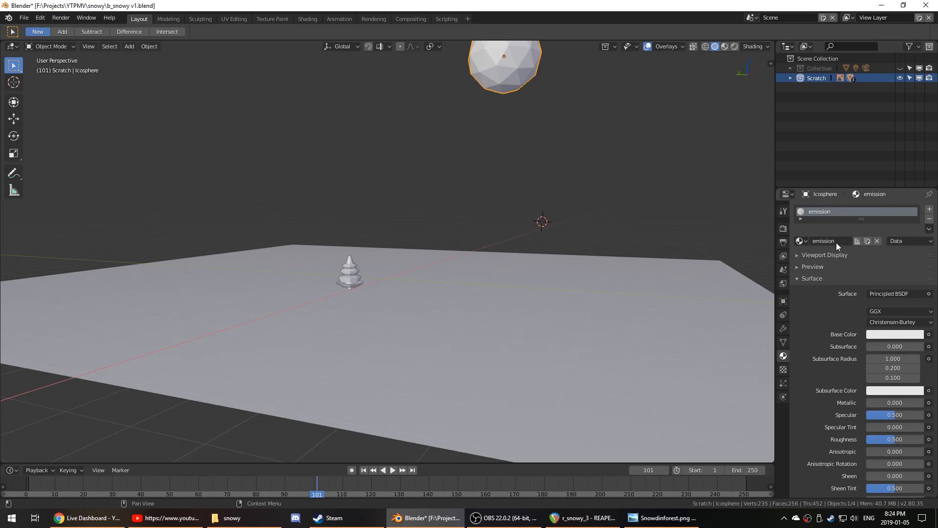
{"action": "left_click", "coordinate": [877, 295]}
{"action": "left_click", "coordinate": [878, 298]}
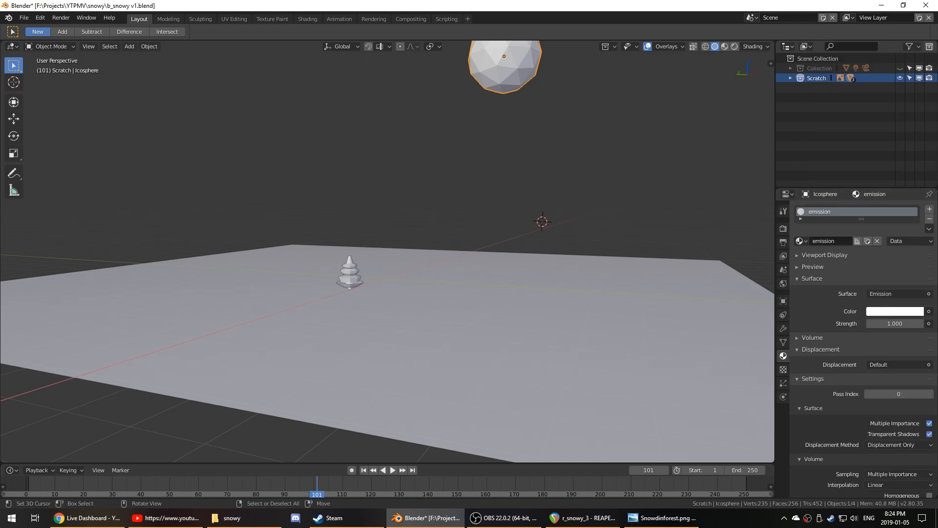
- Switch the viewport to Rendered shading and raise the ico sphere's emission strength to about 46.7
{"action": "key", "text": "alt+Tab"}
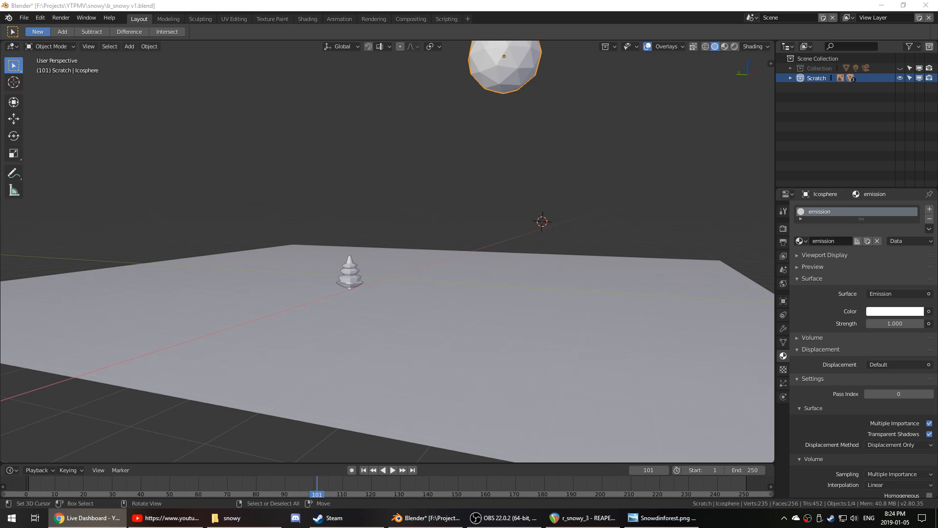
{"action": "key", "text": "alt+Tab"}
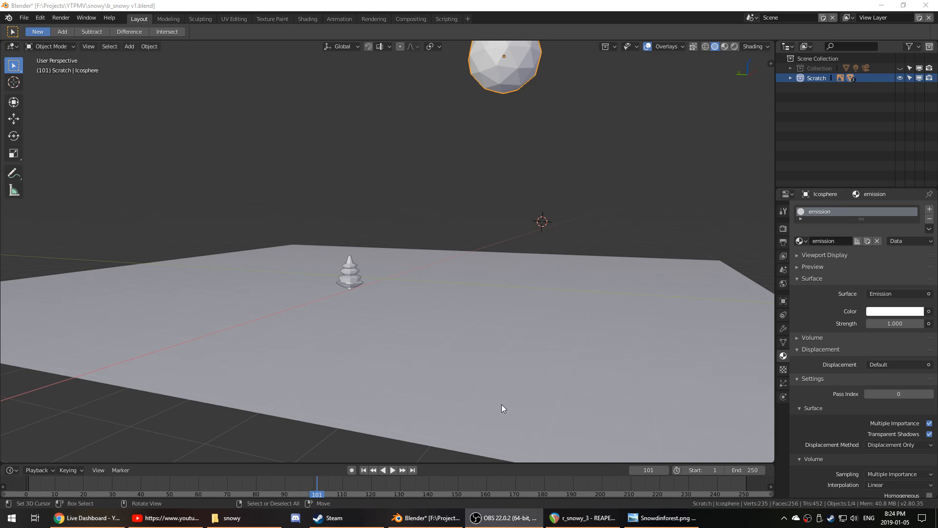
{"action": "middle_click_drag", "start_coordinate": [501, 404], "coordinate": [536, 391]}
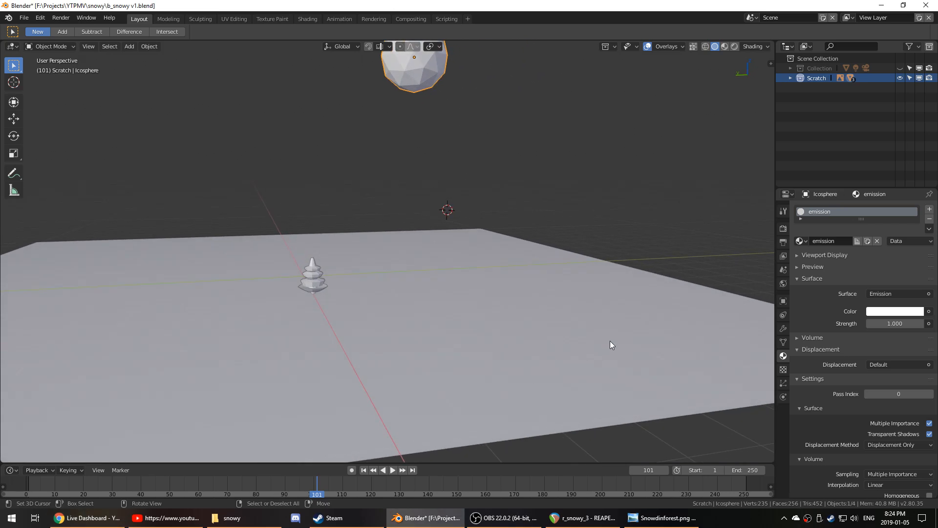
{"action": "middle_click_drag", "start_coordinate": [607, 342], "coordinate": [579, 351]}
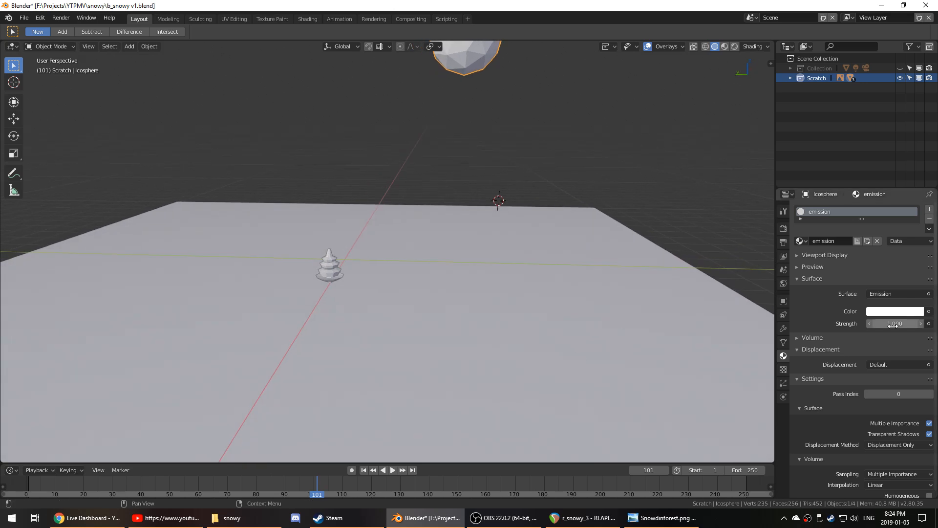
{"action": "middle_click_drag", "start_coordinate": [573, 304], "coordinate": [565, 307]}
{"action": "key", "text": "z"}
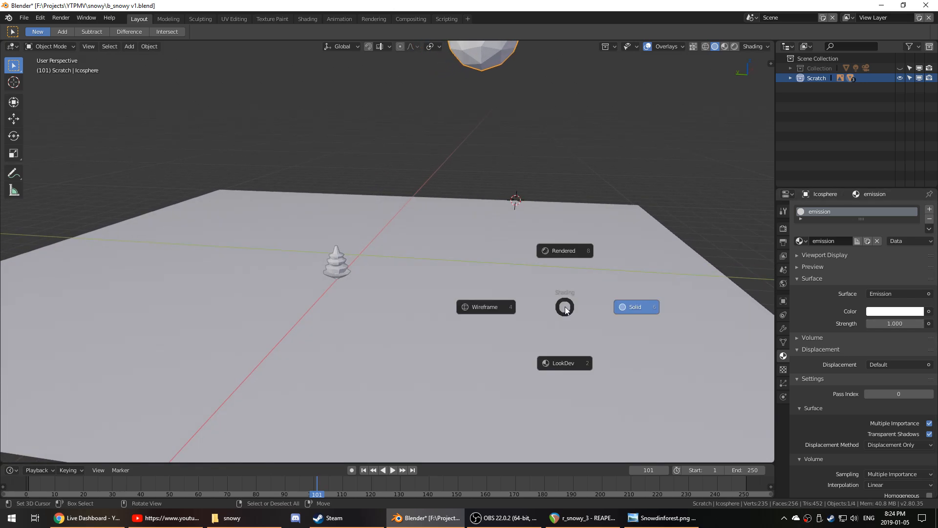
{"action": "left_click", "coordinate": [560, 251]}
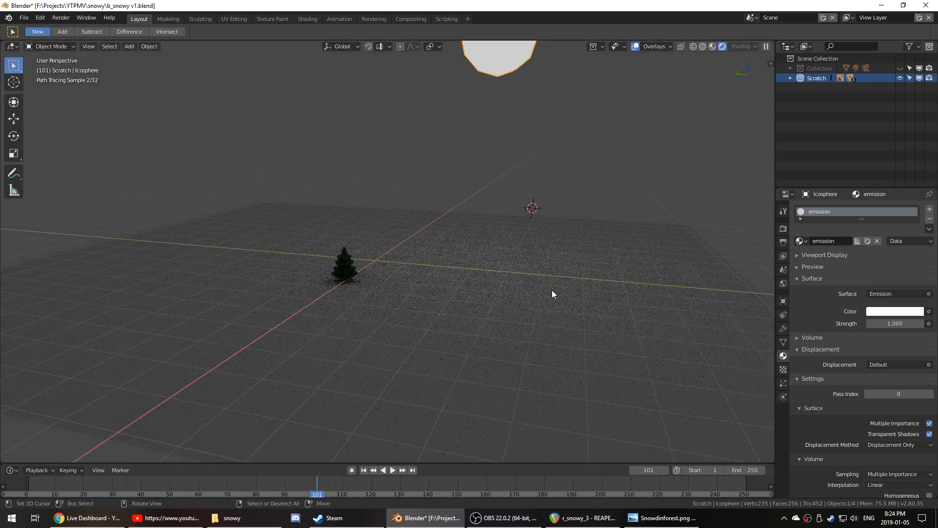
{"action": "left_click_drag", "start_coordinate": [888, 323], "coordinate": [931, 323]}
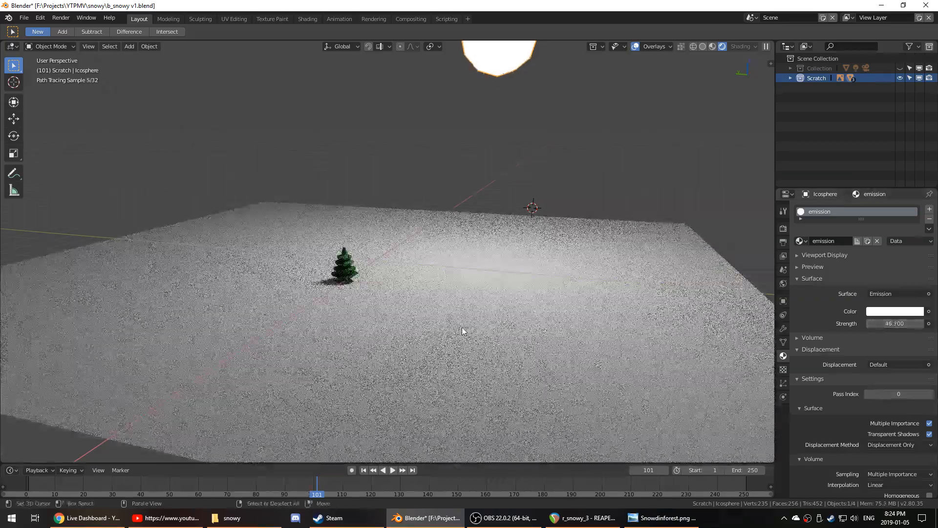
- Select the tree and try to render the viewport with the Cycles device set to GPU Compute
{"action": "middle_click_drag", "start_coordinate": [462, 331], "coordinate": [456, 327]}
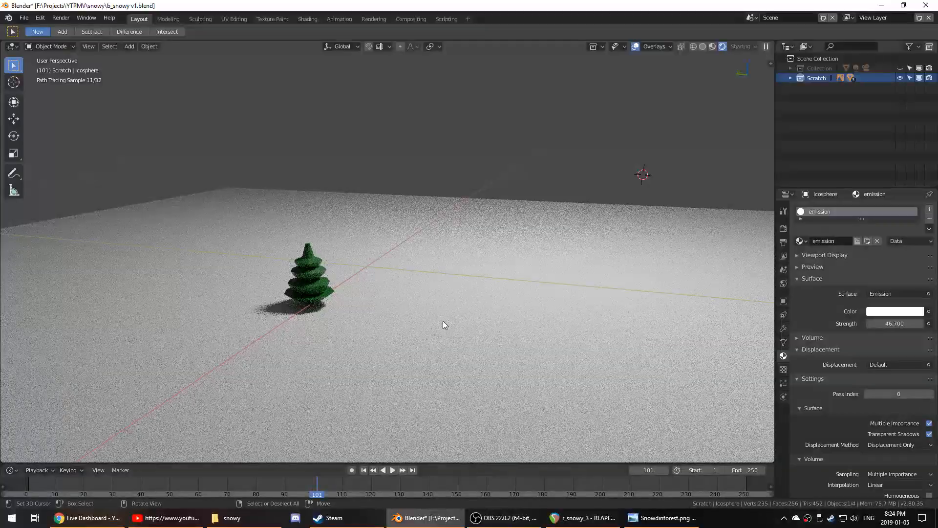
{"action": "left_click", "coordinate": [310, 265]}
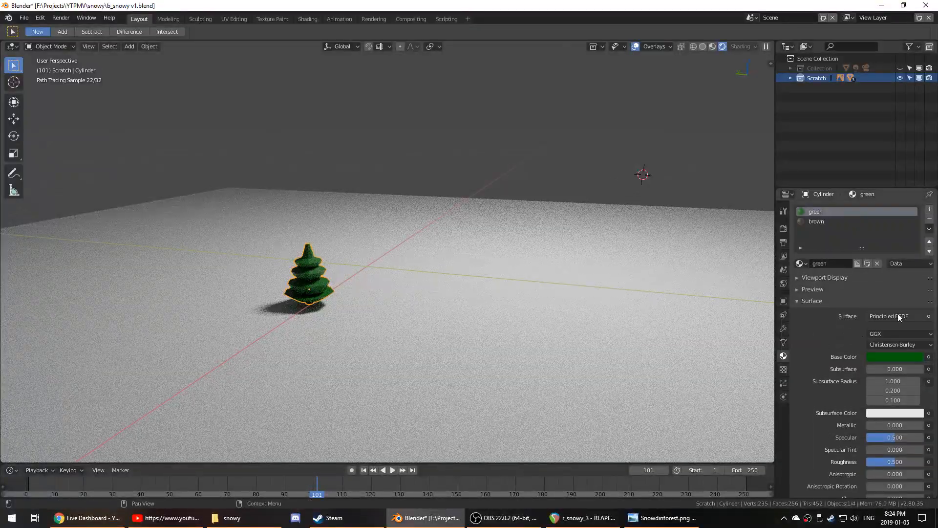
{"action": "middle_click_drag", "start_coordinate": [541, 321], "coordinate": [481, 348]}
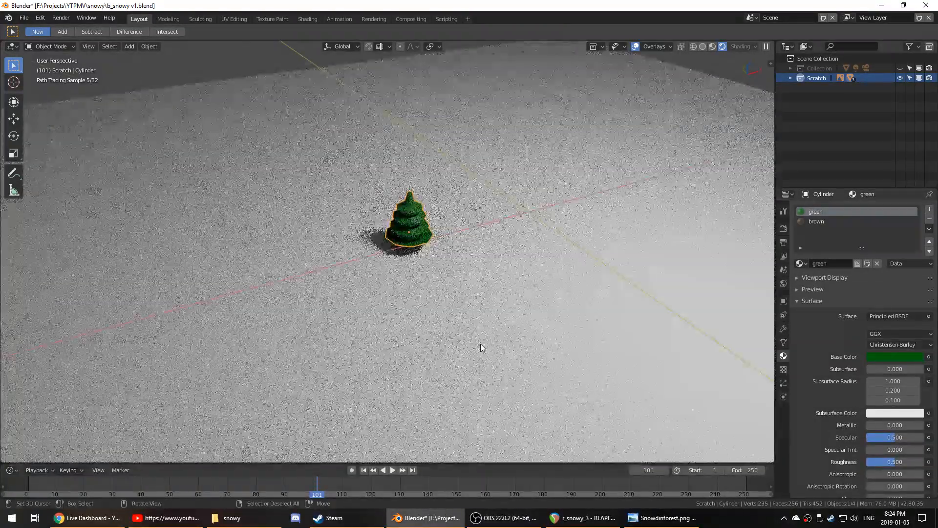
{"action": "left_click", "coordinate": [783, 230]}
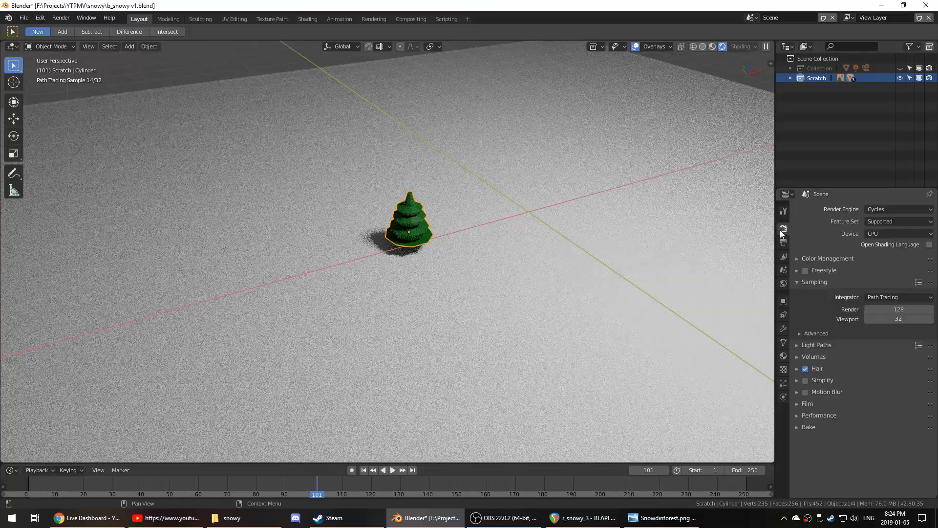
{"action": "left_click", "coordinate": [897, 234]}
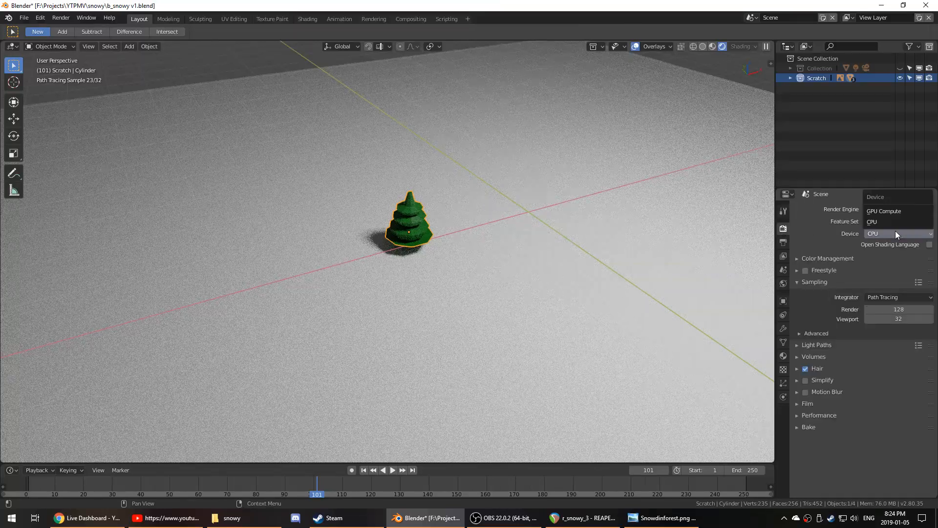
{"action": "left_click", "coordinate": [887, 210]}
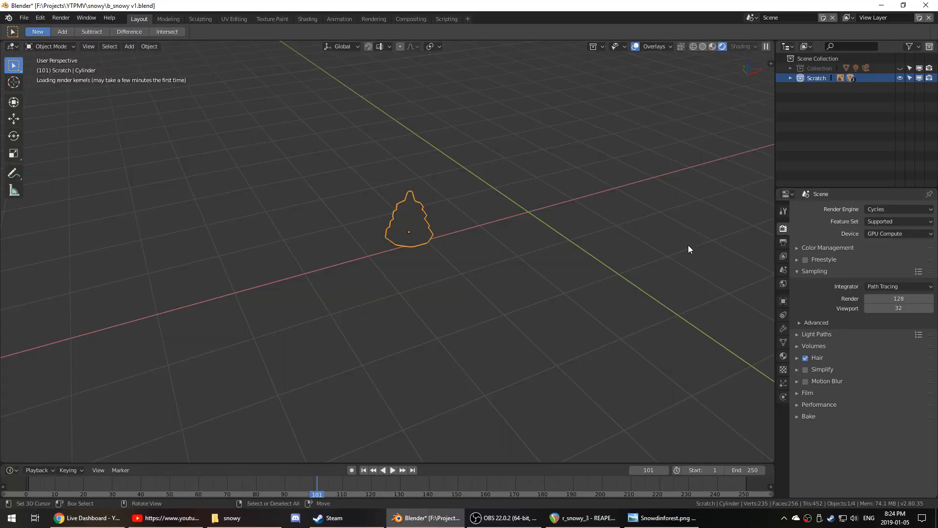
{"action": "key", "text": "z"}
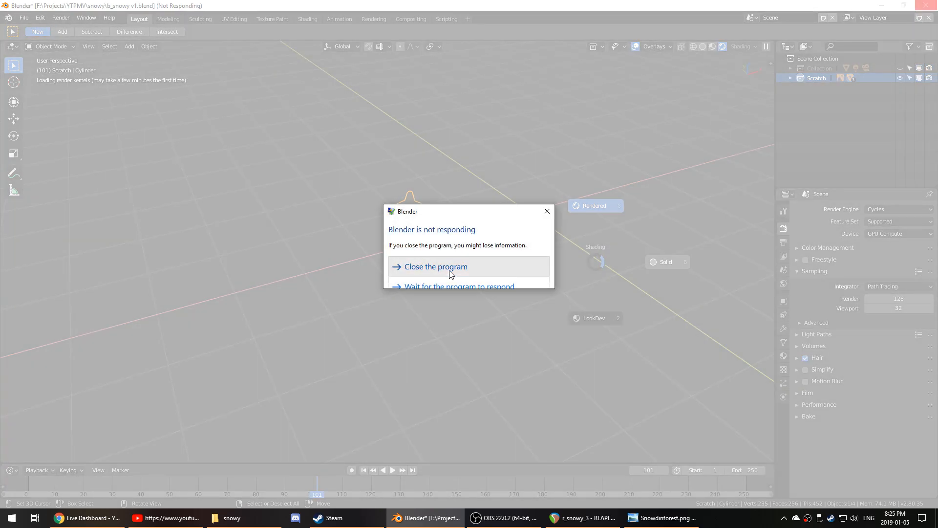
- Close the unresponsive Blender program and show the desktop
{"action": "left_click", "coordinate": [450, 268]}
{"action": "left_click", "coordinate": [530, 278]}
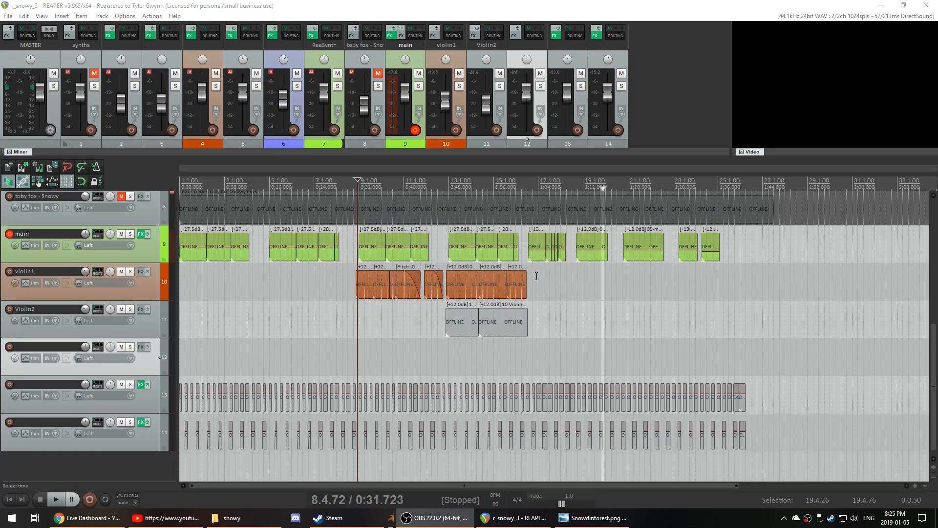
{"action": "key", "text": "super+d"}
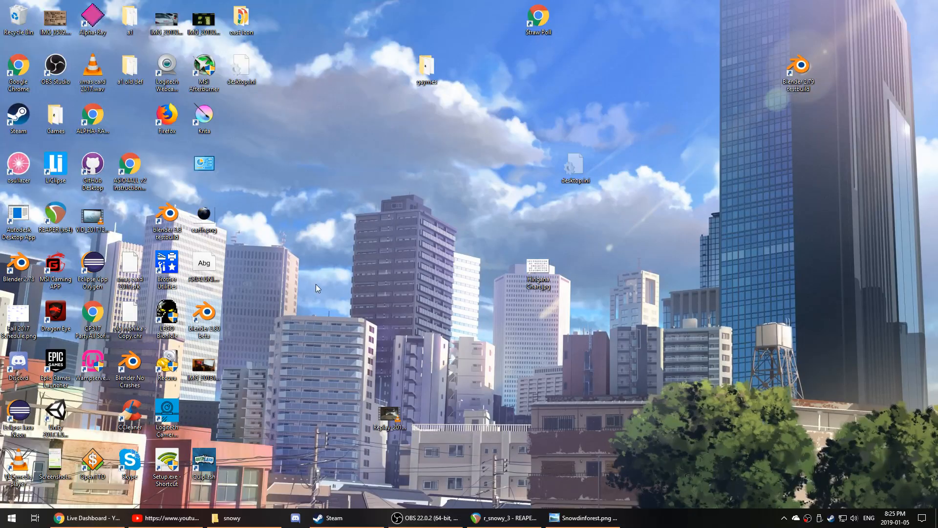
- Launch the Blender 2.80 beta and open the recent file b_snowy v1.blend
{"action": "double_click", "coordinate": [202, 317]}
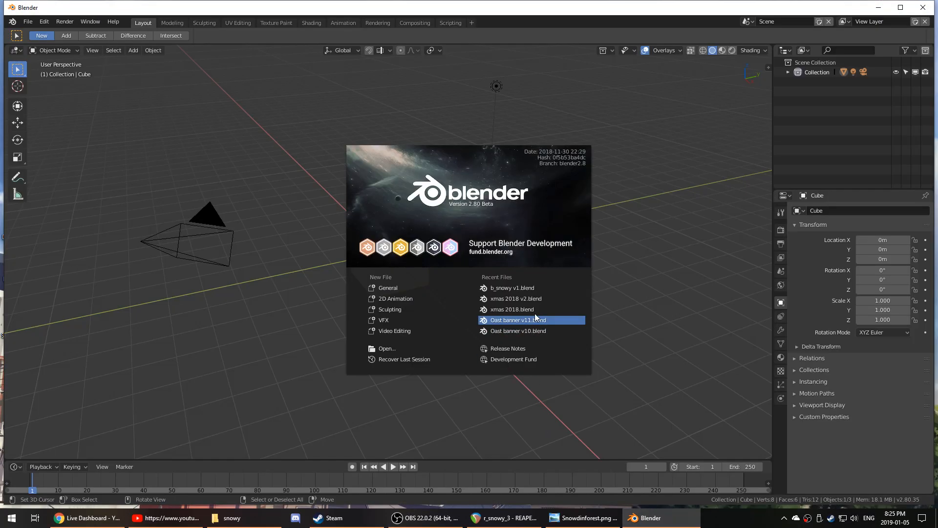
{"action": "left_click", "coordinate": [515, 287]}
{"action": "middle_click_drag", "start_coordinate": [542, 304], "coordinate": [523, 309]}
{"action": "scroll", "coordinate": [508, 313], "scroll_direction": "down", "scroll_amount": 3}
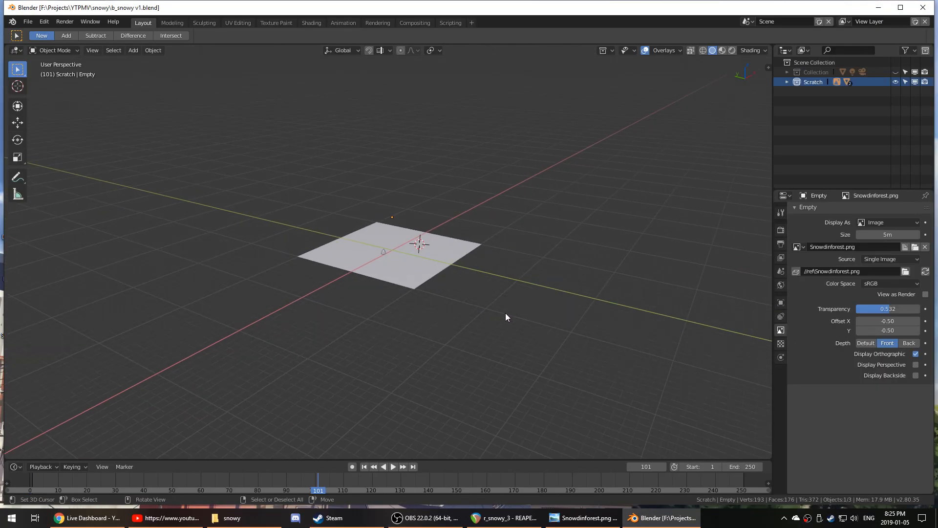
{"action": "scroll", "coordinate": [505, 313], "scroll_direction": "up", "scroll_amount": 3}
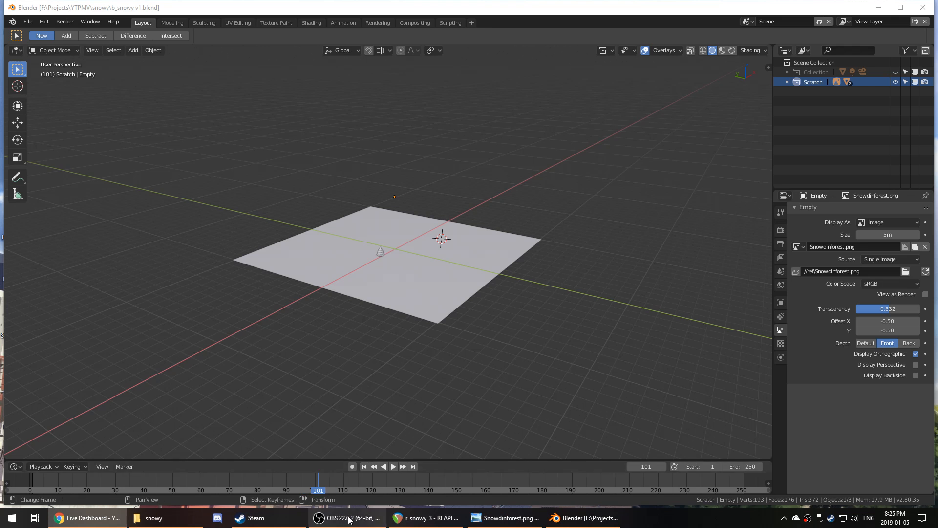
- Maximize the Blender window and set the Cycles render device to GPU Compute
{"action": "left_click", "coordinate": [345, 517]}
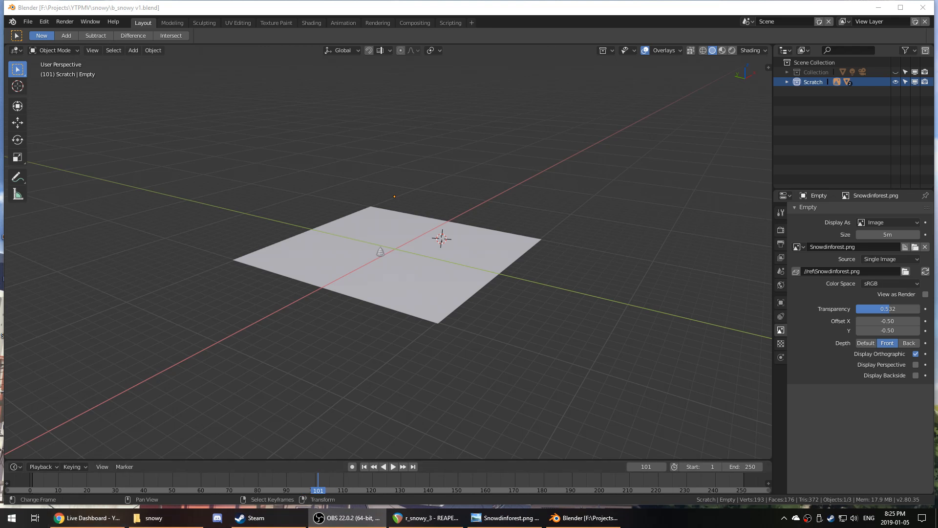
{"action": "mouse_move", "coordinate": [368, 364]}
{"action": "middle_mouse_down"}
{"action": "mouse_move", "coordinate": [387, 360]}
{"action": "mouse_move", "coordinate": [371, 368]}
{"action": "middle_mouse_up"}
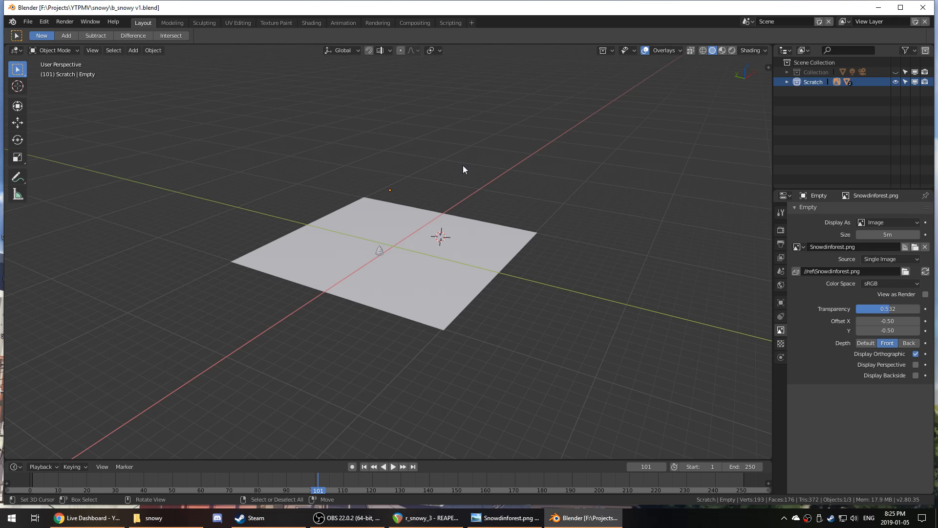
{"action": "double_click", "coordinate": [578, 12]}
{"action": "scroll", "coordinate": [521, 326], "scroll_direction": "up", "scroll_amount": 3}
{"action": "middle_click_drag", "start_coordinate": [532, 345], "coordinate": [606, 344]}
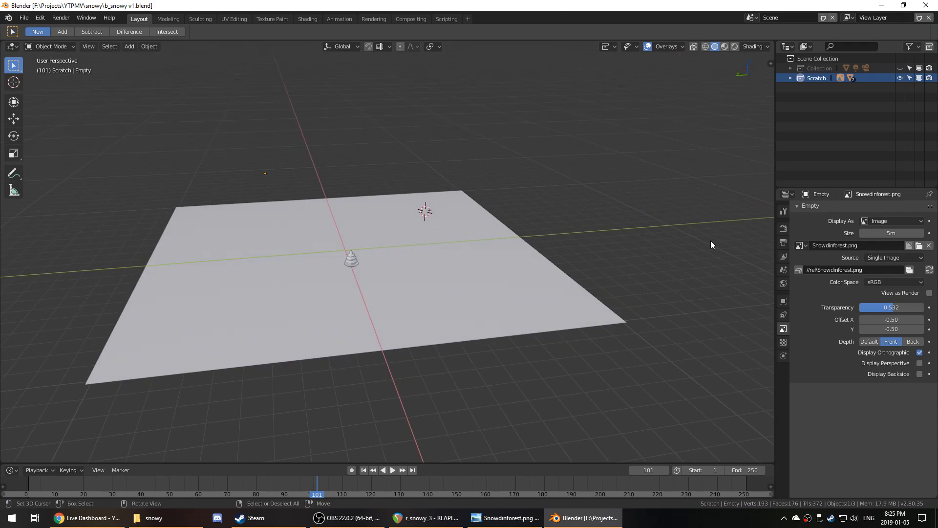
{"action": "left_click", "coordinate": [783, 229]}
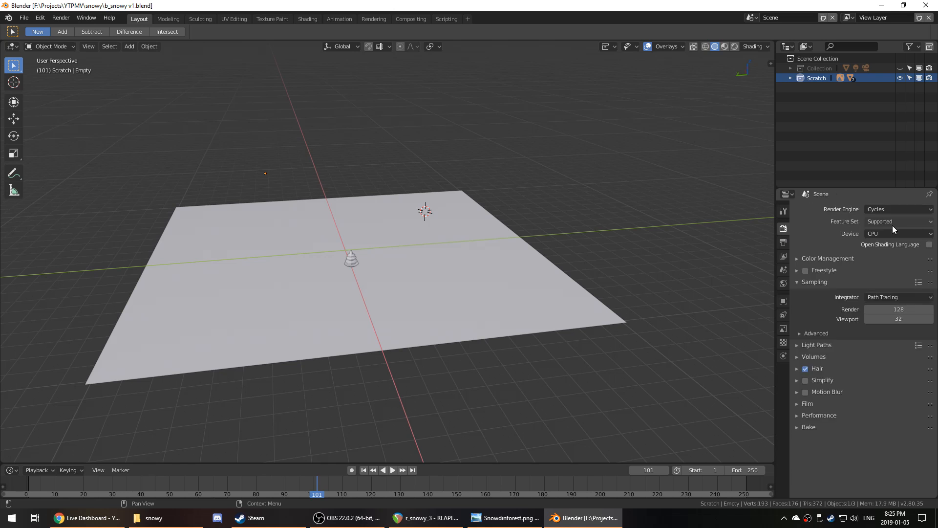
{"action": "left_click", "coordinate": [888, 229]}
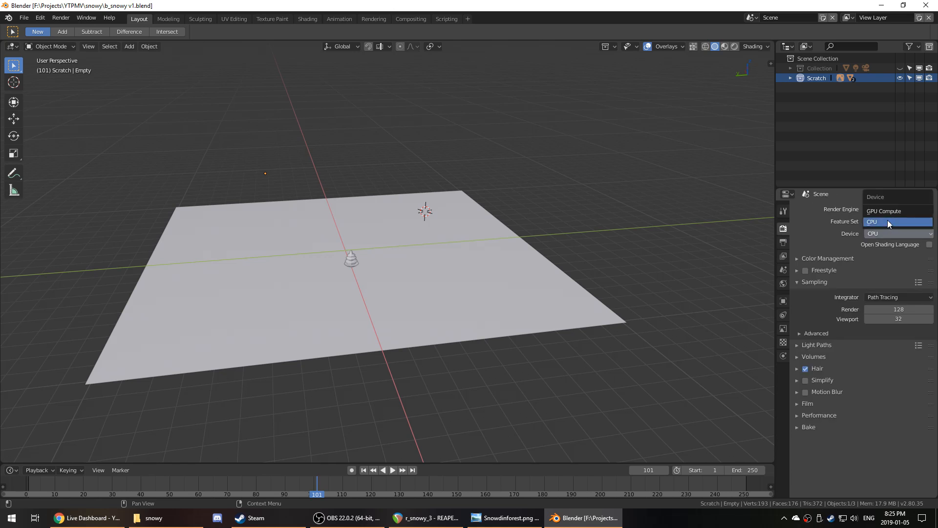
{"action": "left_click", "coordinate": [887, 212]}
- Add an ico sphere, enlarge it and raise it above the ground plane
{"action": "key", "text": "shift+a"}
{"action": "mouse_move", "coordinate": [581, 272]}
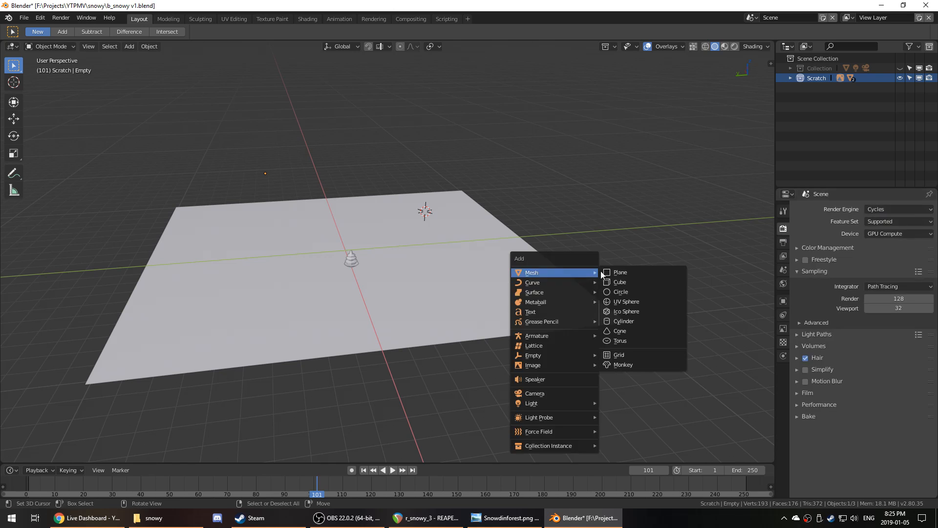
{"action": "left_click", "coordinate": [631, 305]}
{"action": "middle_click_drag", "start_coordinate": [550, 320], "coordinate": [470, 313]}
{"action": "key", "text": "g"}
{"action": "left_click", "coordinate": [661, 271]}
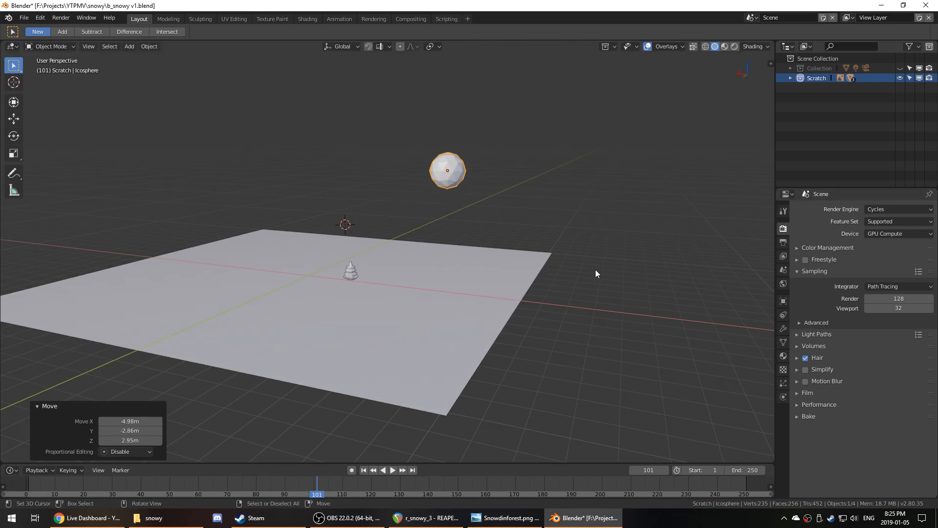
{"action": "middle_click_drag", "start_coordinate": [595, 269], "coordinate": [464, 266]}
{"action": "key", "text": "s"}
{"action": "left_click", "coordinate": [689, 320]}
{"action": "key", "text": "g"}
{"action": "left_click", "coordinate": [712, 236]}
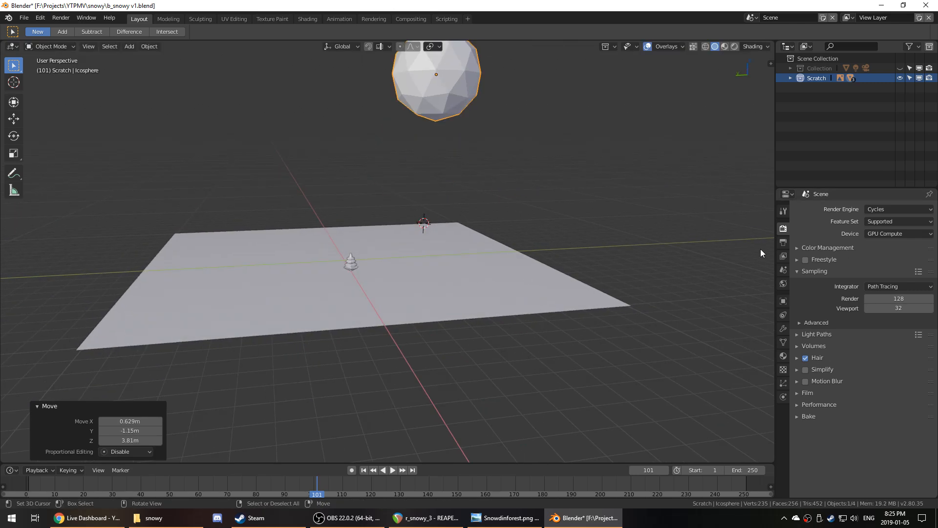
- Give the ico sphere a new material named emit with an Emission surface and a strength of 40.2
{"action": "left_click", "coordinate": [783, 357]}
{"action": "left_click", "coordinate": [835, 242]}
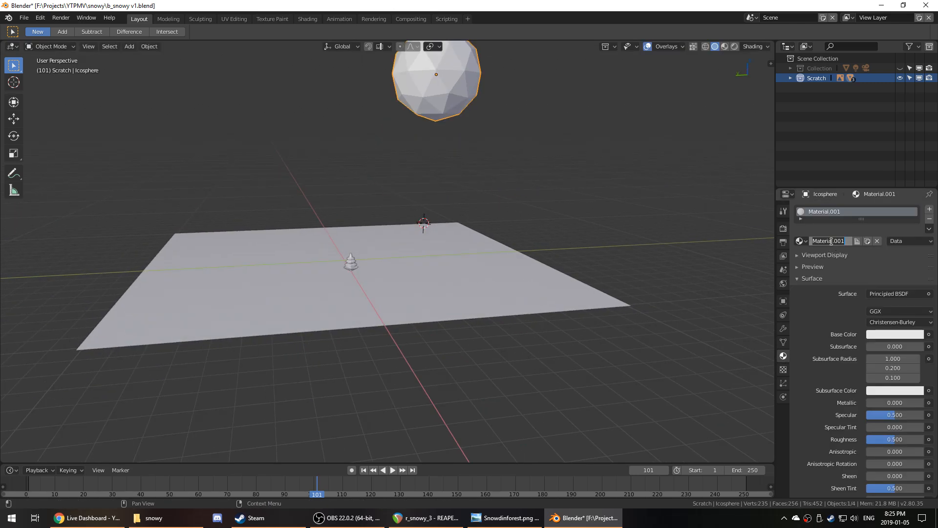
{"action": "double_click", "coordinate": [832, 241]}
{"action": "type", "text": "emit"}
{"action": "key", "text": "Return"}
{"action": "left_click", "coordinate": [880, 295]}
{"action": "key", "text": "e"}
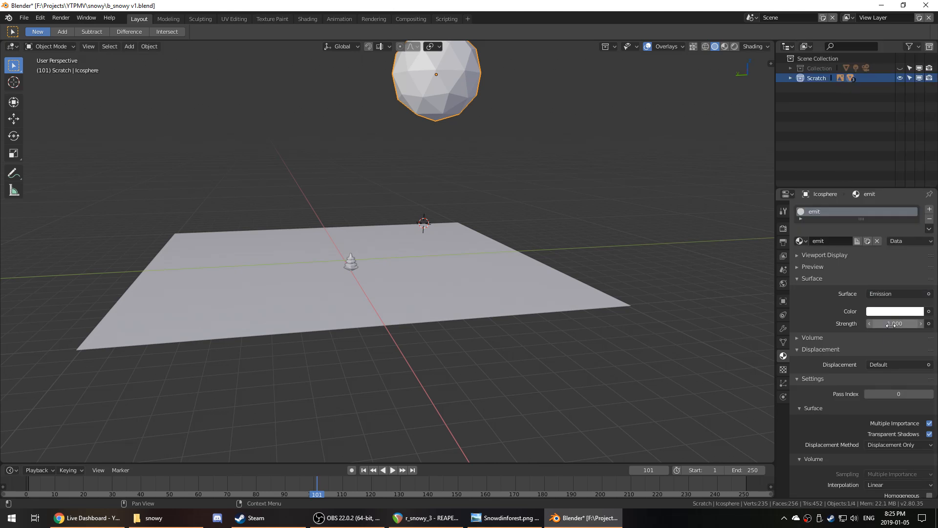
{"action": "left_click_drag", "start_coordinate": [887, 324], "coordinate": [929, 323]}
{"action": "middle_click_drag", "start_coordinate": [733, 332], "coordinate": [656, 333]}
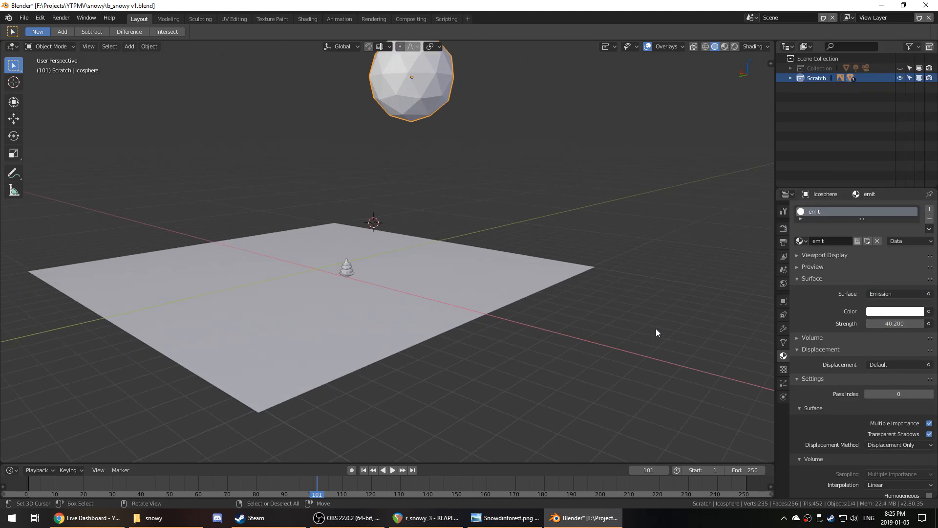
- Try to preview the scene in Rendered viewport shading and open the choice of Cycles render device
{"action": "key", "text": "z"}
{"action": "left_click", "coordinate": [519, 372]}
{"action": "key", "text": "z"}
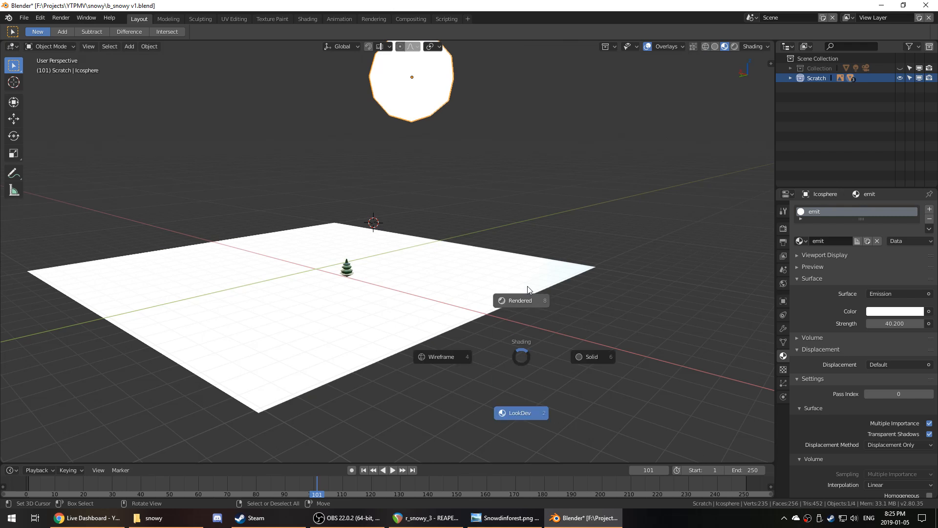
{"action": "key", "text": "8"}
{"action": "middle_click_drag", "start_coordinate": [380, 310], "coordinate": [446, 312]}
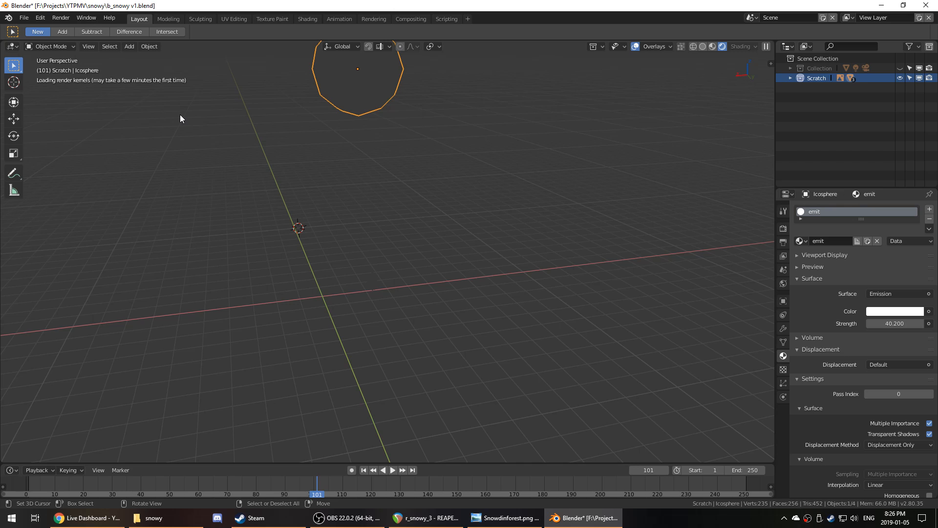
{"action": "middle_click_drag", "start_coordinate": [180, 118], "coordinate": [363, 168]}
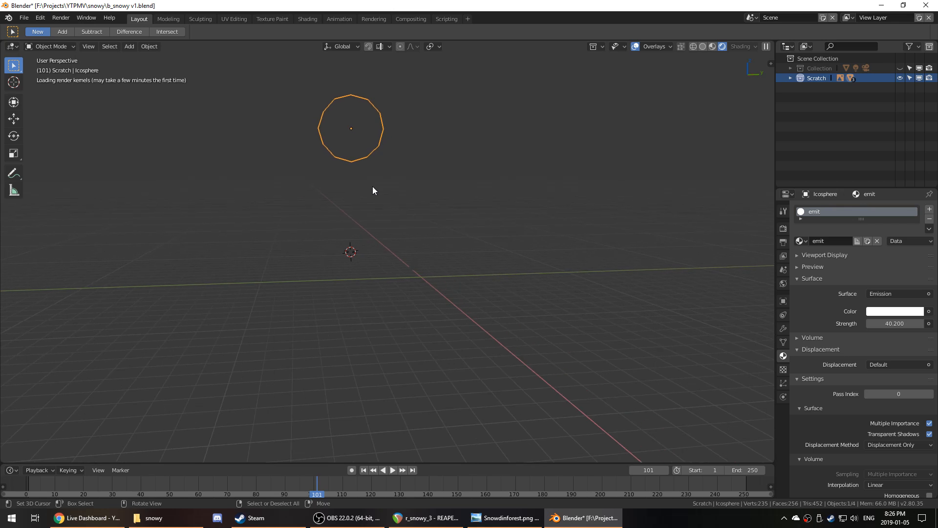
{"action": "left_click", "coordinate": [783, 229]}
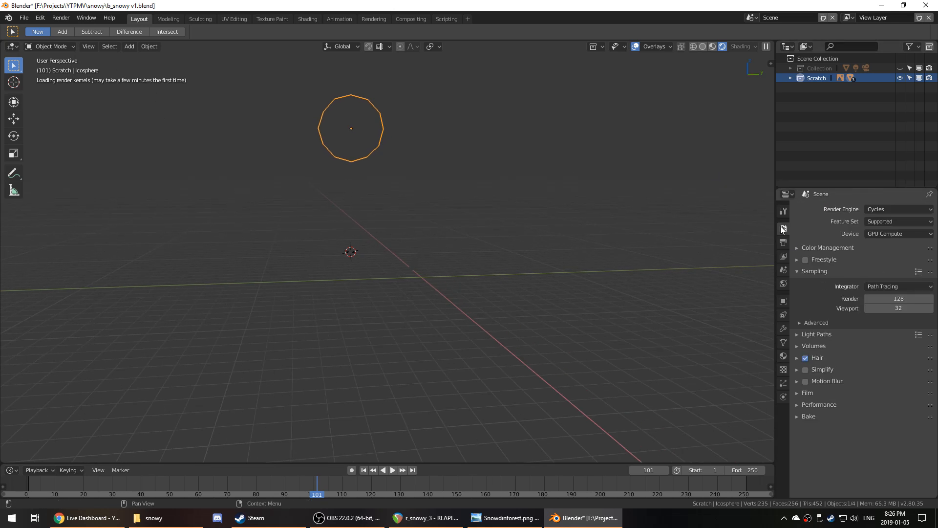
{"action": "left_click", "coordinate": [896, 234]}
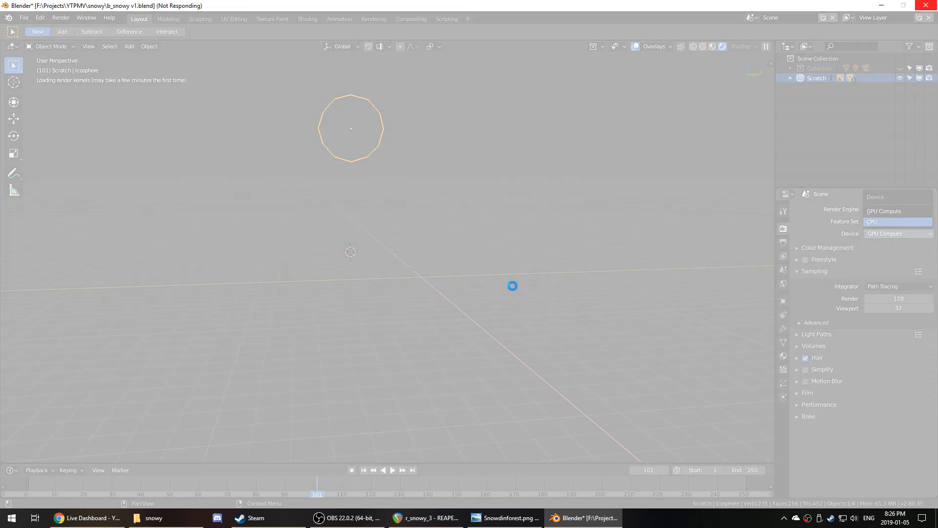
- Force the unresponsive Blender program to close
{"action": "left_click", "coordinate": [596, 524]}
{"action": "right_click", "coordinate": [597, 522]}
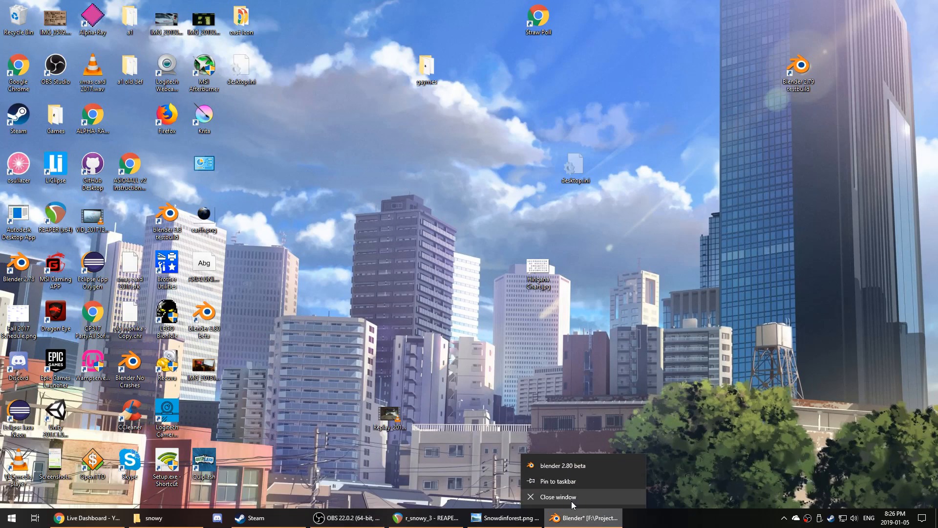
{"action": "left_click", "coordinate": [582, 496]}
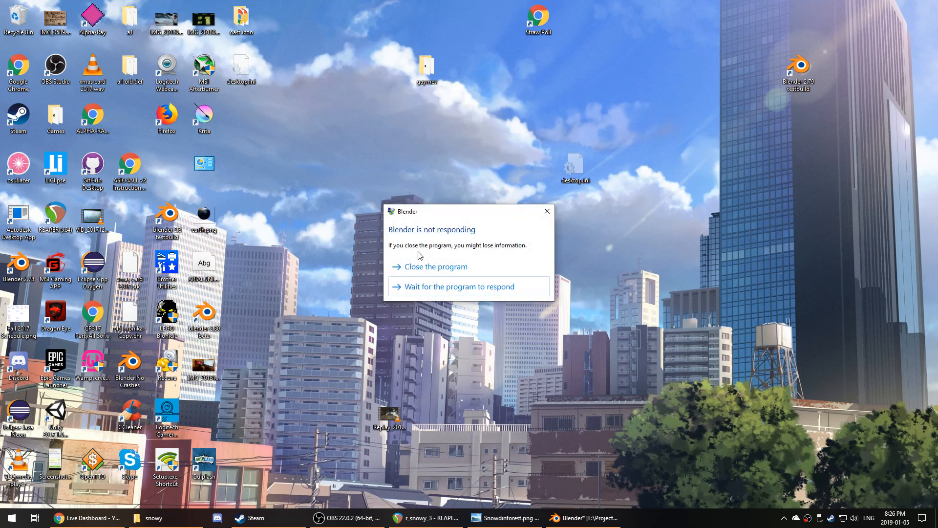
{"action": "left_click", "coordinate": [535, 268]}
{"action": "left_click", "coordinate": [533, 281]}
- Relaunch the Blender 2.80 beta, reopen the recent file b_snowy v1.blend and show the render settings
{"action": "double_click", "coordinate": [208, 316]}
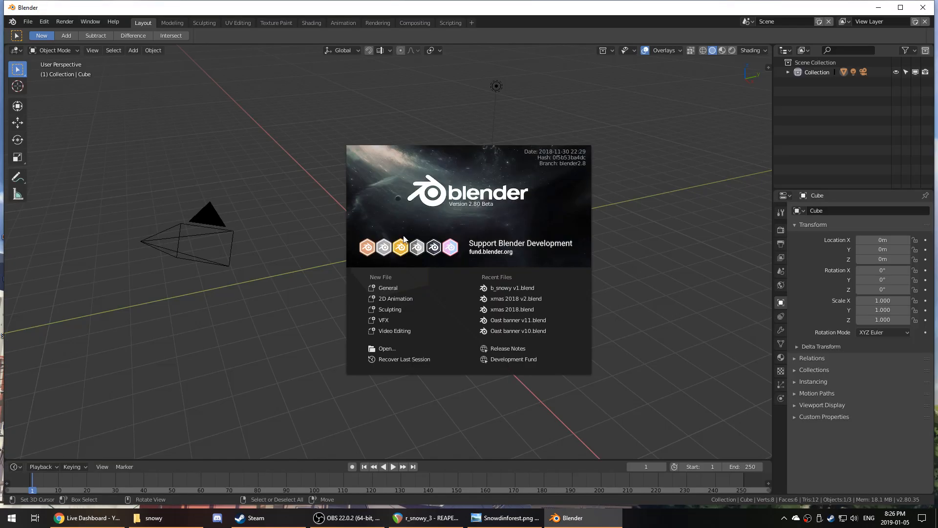
{"action": "left_click", "coordinate": [536, 288]}
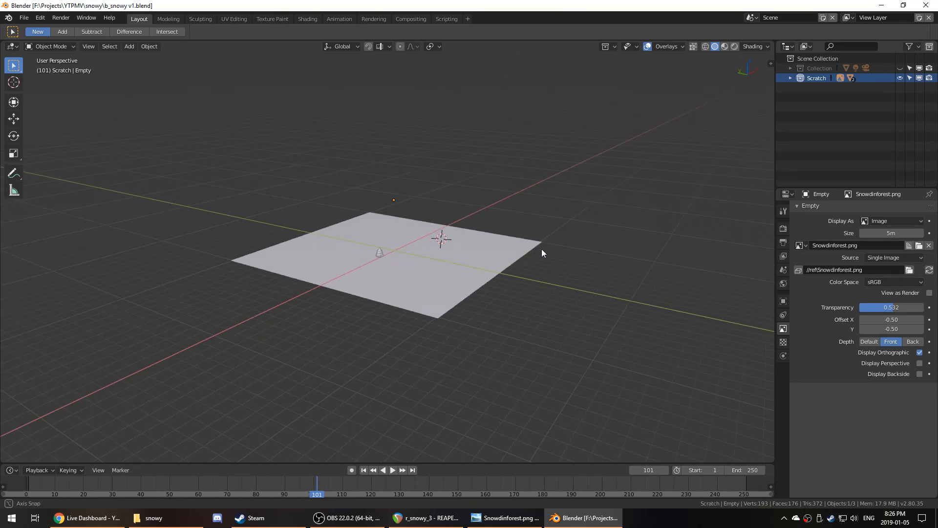
{"action": "left_click", "coordinate": [786, 215]}
{"action": "left_click", "coordinate": [784, 229]}
{"action": "middle_click_drag", "start_coordinate": [562, 274], "coordinate": [509, 277]}
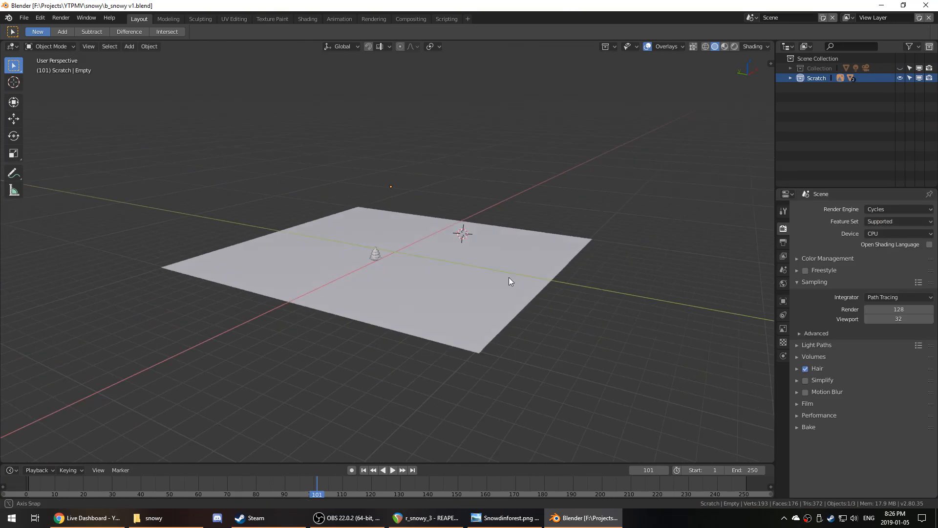
- Add an ico sphere, move it above the ground plane and scale it up by about 5.48
{"action": "key", "text": "shift+a"}
{"action": "left_click", "coordinate": [565, 323]}
{"action": "key", "text": "g"}
{"action": "left_click", "coordinate": [399, 183]}
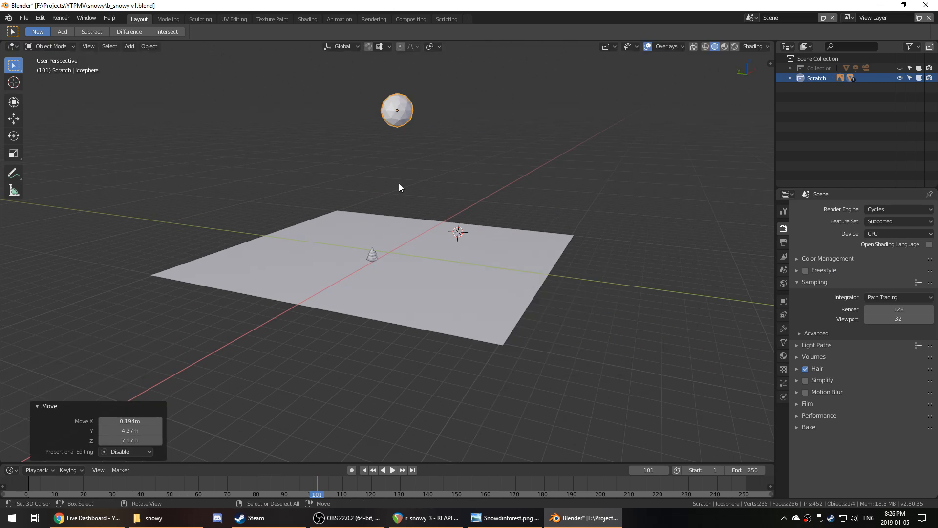
{"action": "key", "text": "s"}
{"action": "left_click", "coordinate": [782, 235]}
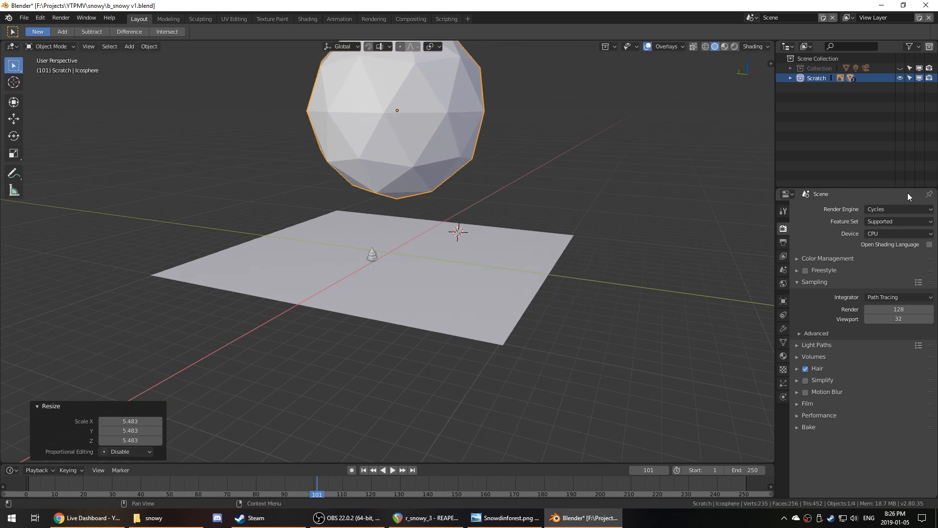
- Rename the ico sphere object as Emit light
{"action": "left_click", "coordinate": [784, 356]}
{"action": "key", "text": "n"}
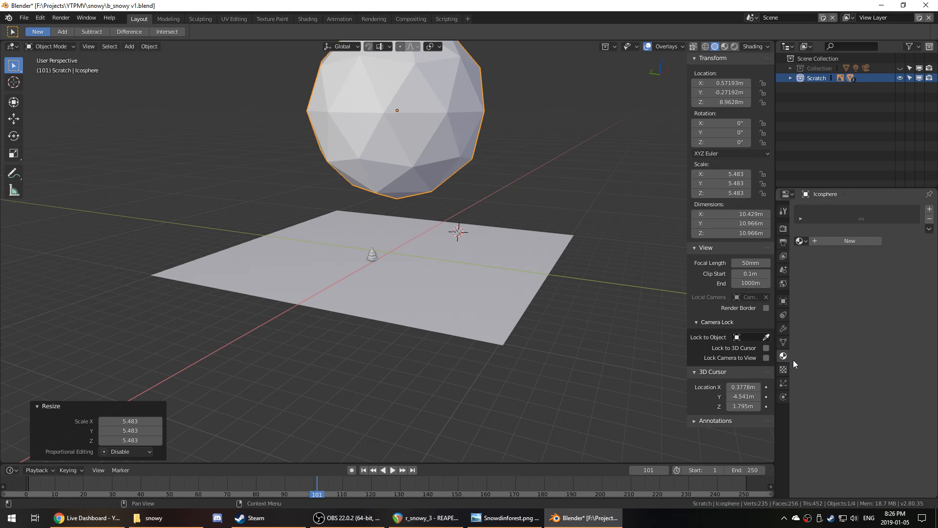
{"action": "left_click", "coordinate": [784, 370]}
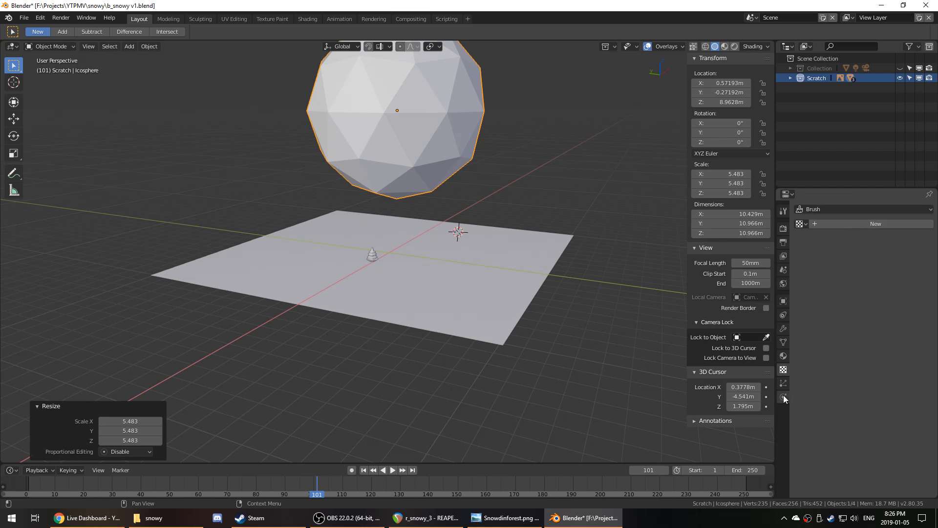
{"action": "left_click", "coordinate": [783, 301]}
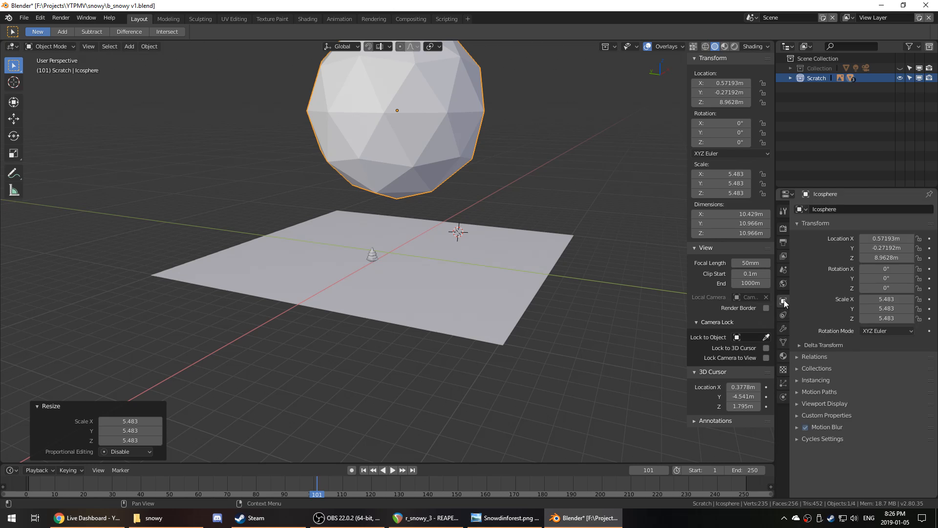
{"action": "left_click", "coordinate": [846, 209]}
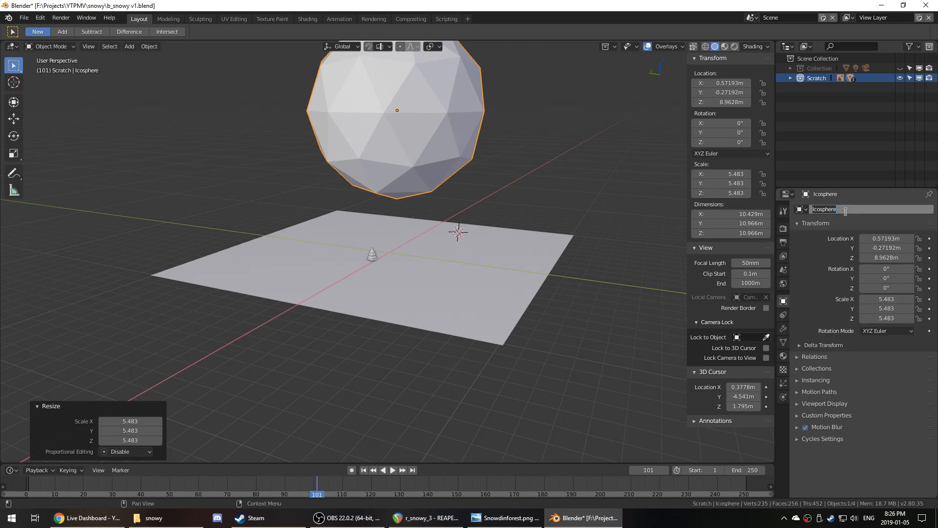
{"action": "left_click", "coordinate": [784, 301]}
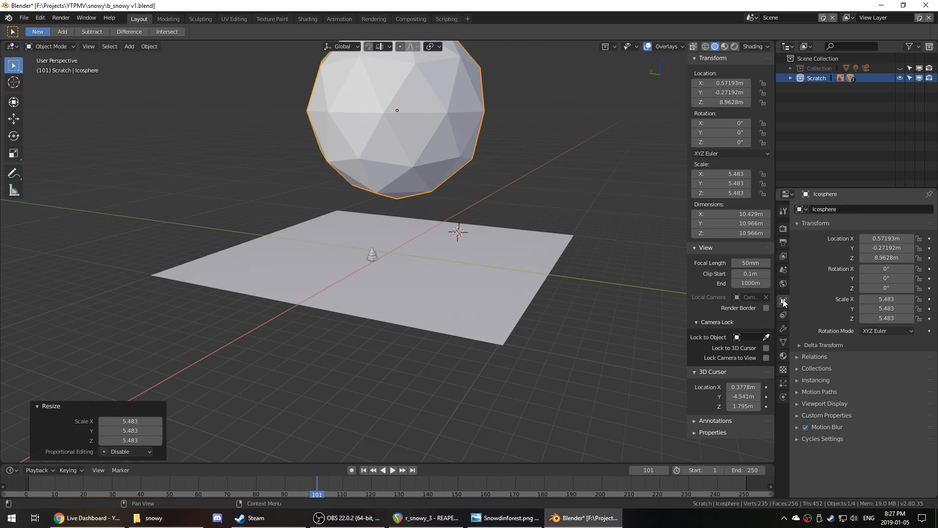
{"action": "left_click", "coordinate": [856, 211]}
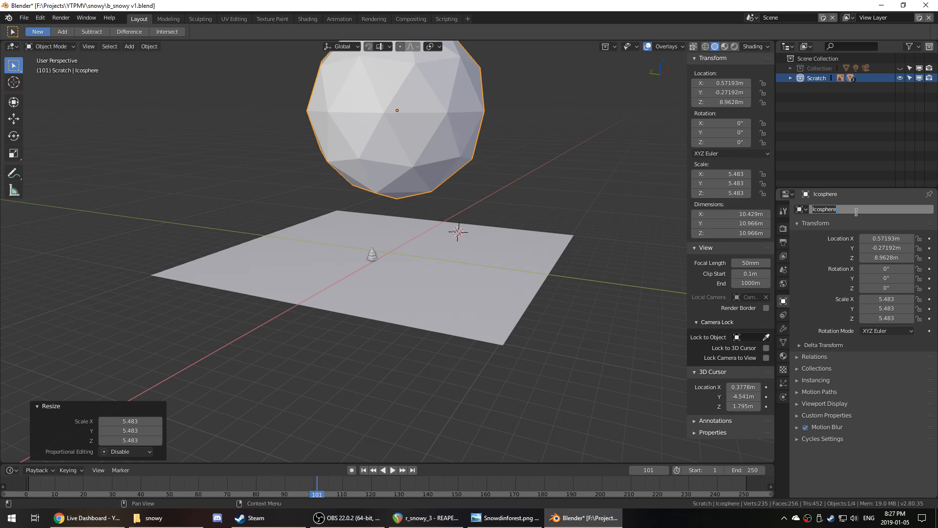
{"action": "type", "text": "Emi"}
{"action": "key", "text": "BackSpace"}
{"action": "key", "text": "Return"}
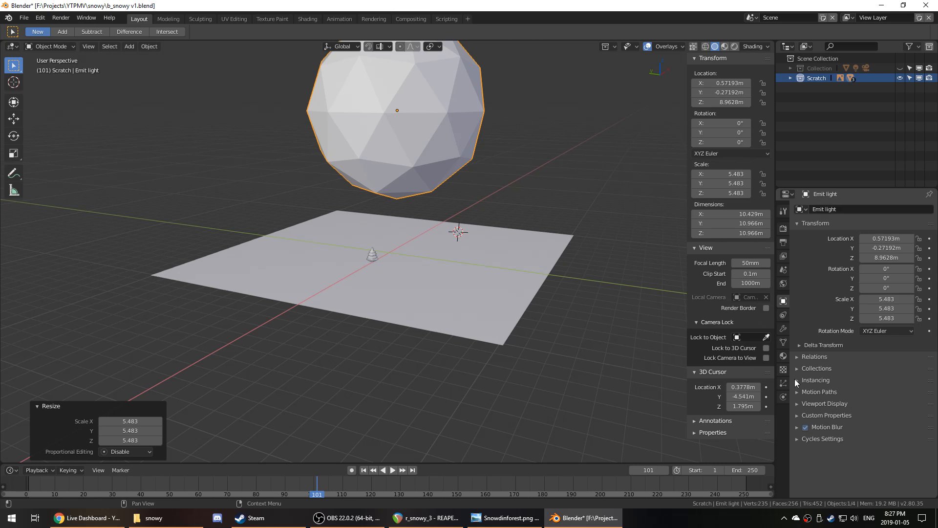
- Give the sphere a new material named emit with an Emission surface and a strength of 140.5
{"action": "left_click", "coordinate": [785, 358]}
{"action": "left_click", "coordinate": [843, 242]}
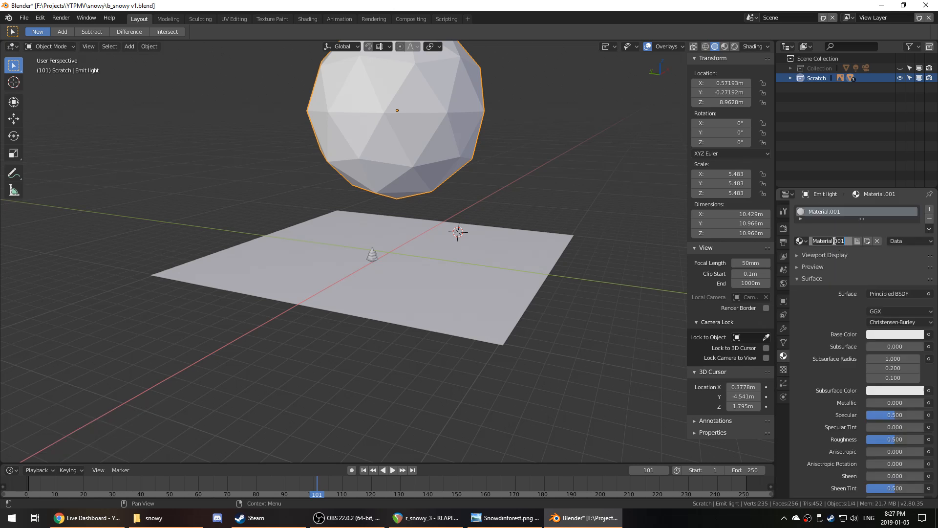
{"action": "left_click", "coordinate": [834, 241]}
{"action": "type", "text": "emit"}
{"action": "key", "text": "Return"}
{"action": "left_click", "coordinate": [883, 293]}
{"action": "key", "text": "e"}
{"action": "type", "text": "140.500"}
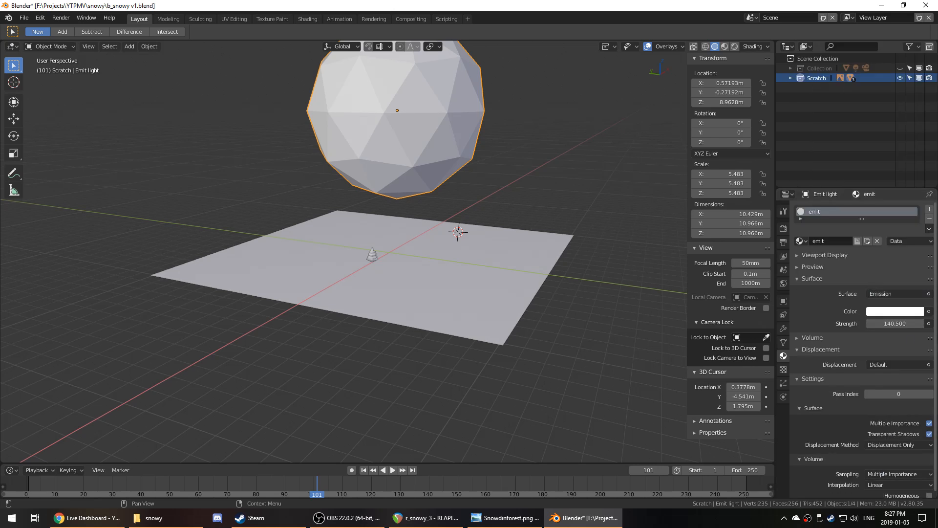
- Move the emissive sphere about 16.8 m higher above the ground plane and save the file
{"action": "key", "text": "g"}
{"action": "left_click", "coordinate": [508, 325]}
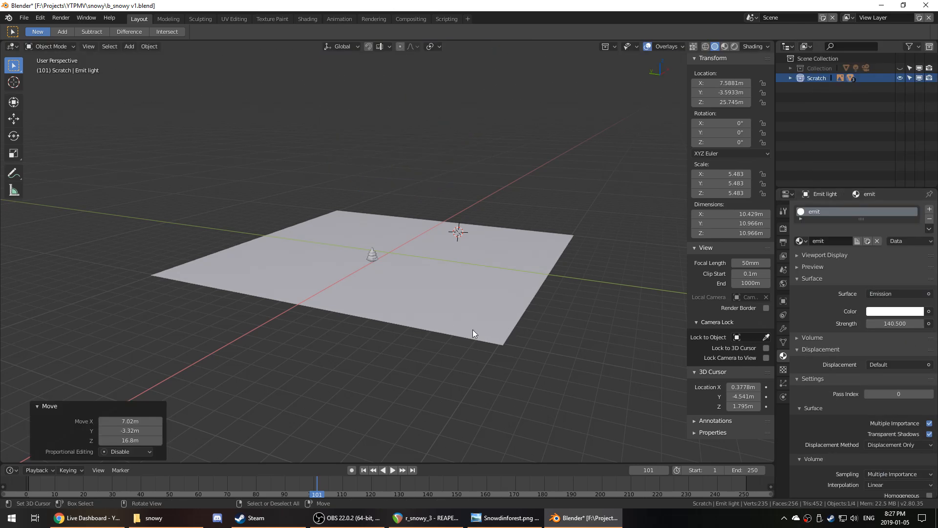
{"action": "key", "text": "ctrl+s"}
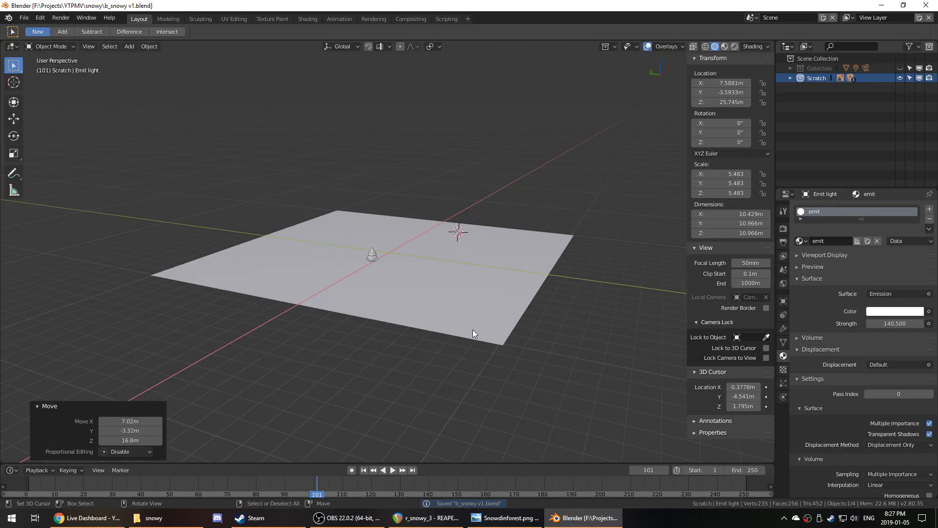
- Preview the scene in Rendered viewport shading and set the sphere's emission strength to 50
{"action": "key", "text": "z"}
{"action": "left_click", "coordinate": [478, 272]}
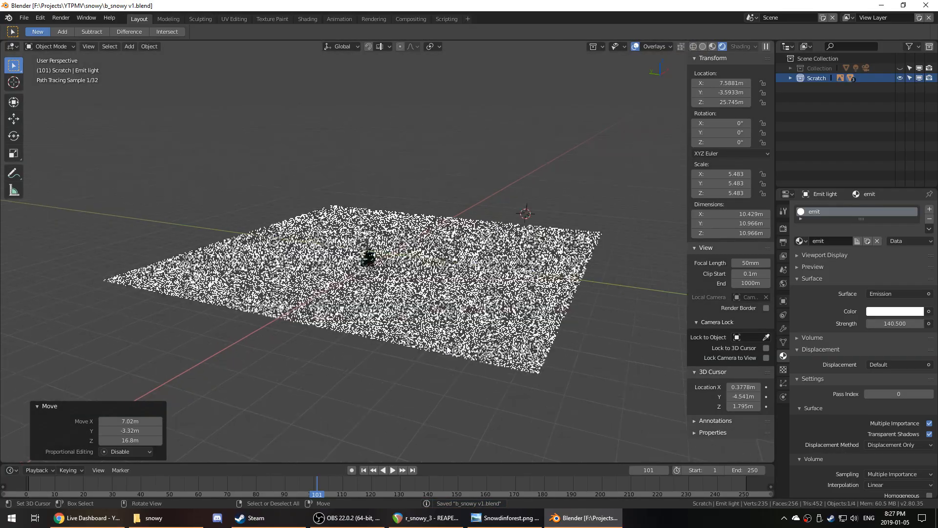
{"action": "middle_click_drag", "start_coordinate": [473, 313], "coordinate": [448, 349]}
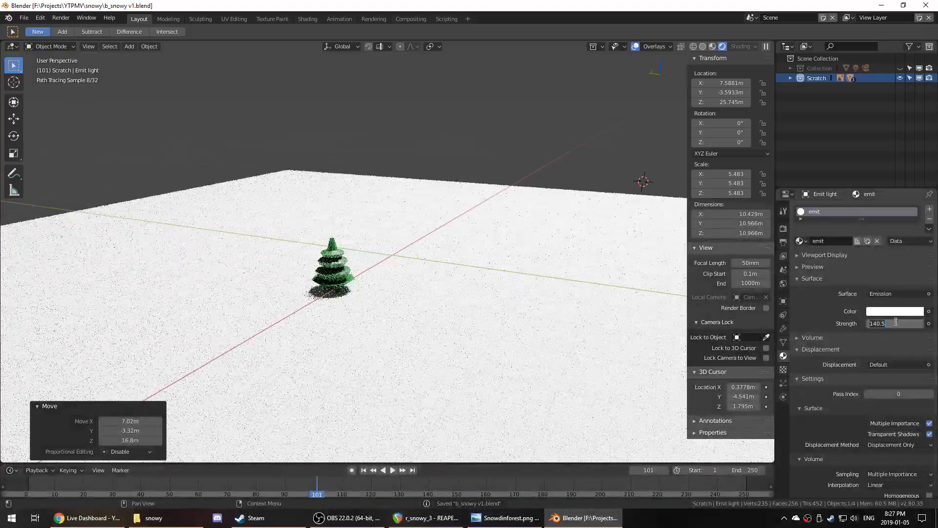
{"action": "left_click", "coordinate": [896, 324]}
{"action": "type", "text": "50"}
{"action": "key", "text": "Return"}
{"action": "middle_click_drag", "start_coordinate": [430, 313], "coordinate": [411, 329]}
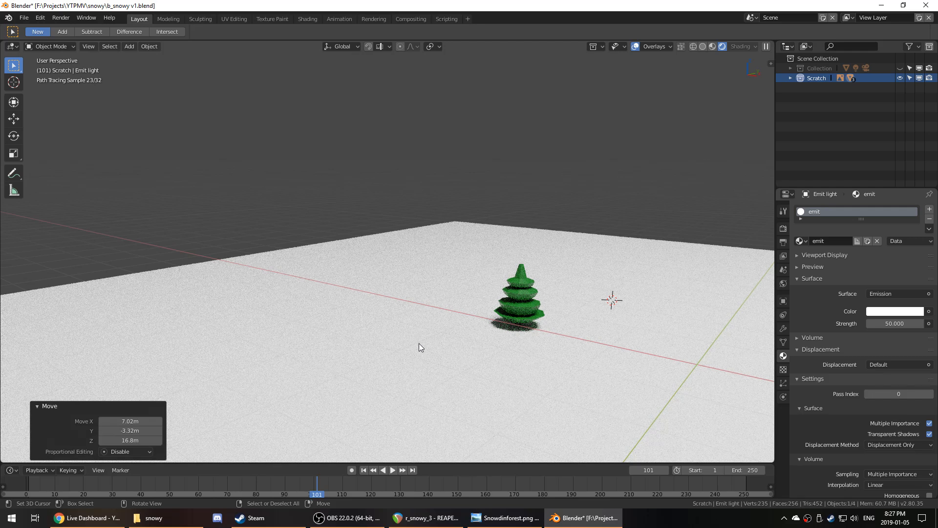
- Return the viewport to Solid shading and view the selected tree against the forest reference image in front orthographic view
{"action": "key", "text": "z"}
{"action": "left_click", "coordinate": [454, 341]}
{"action": "middle_click_drag", "start_coordinate": [454, 341], "coordinate": [548, 350]}
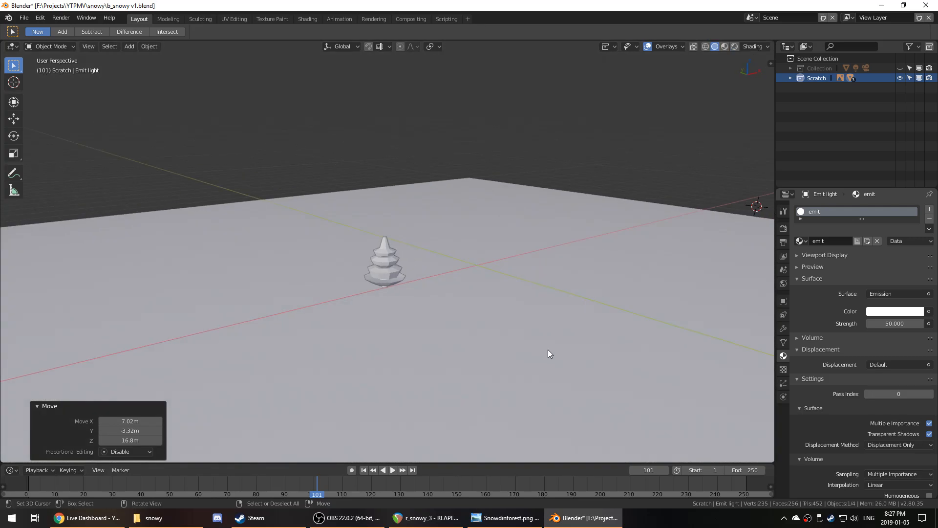
{"action": "left_click", "coordinate": [412, 251]}
{"action": "right_click", "coordinate": [395, 270]}
{"action": "scroll", "coordinate": [446, 318], "scroll_direction": "down", "scroll_amount": 4}
{"action": "scroll", "coordinate": [446, 318], "scroll_direction": "up", "scroll_amount": 1}
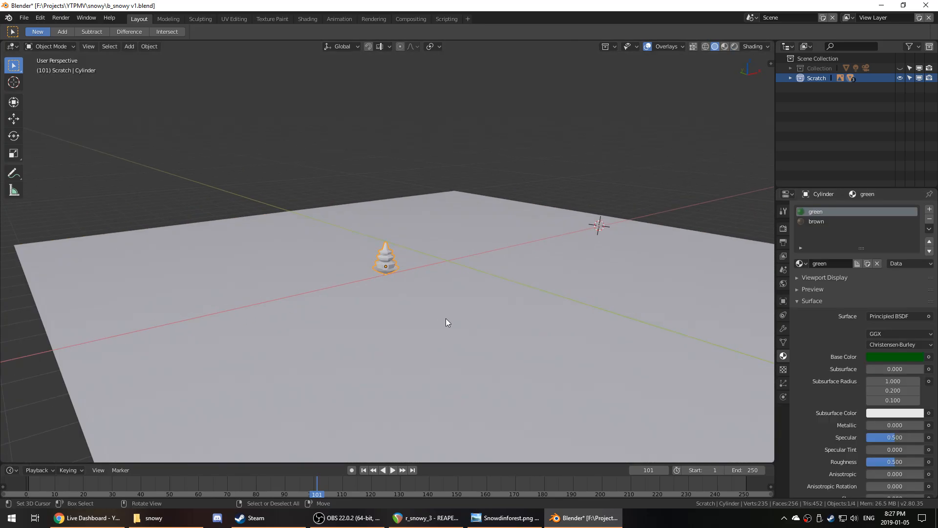
{"action": "key", "text": "KP_1"}
{"action": "scroll", "coordinate": [445, 318], "scroll_direction": "down", "scroll_amount": 4}
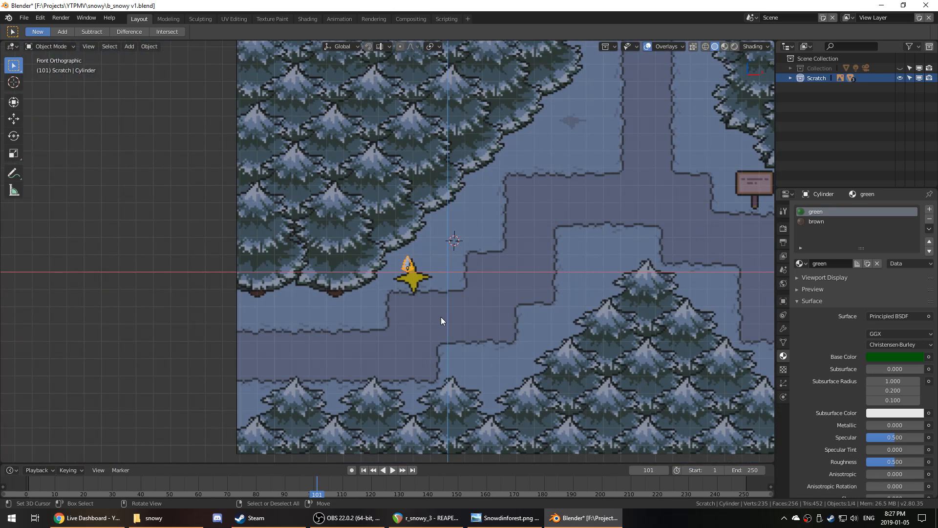
- Compare the tree's placement with the forest reference image in front orthographic, top orthographic and perspective views
{"action": "scroll", "coordinate": [460, 314], "scroll_direction": "down", "scroll_amount": 3}
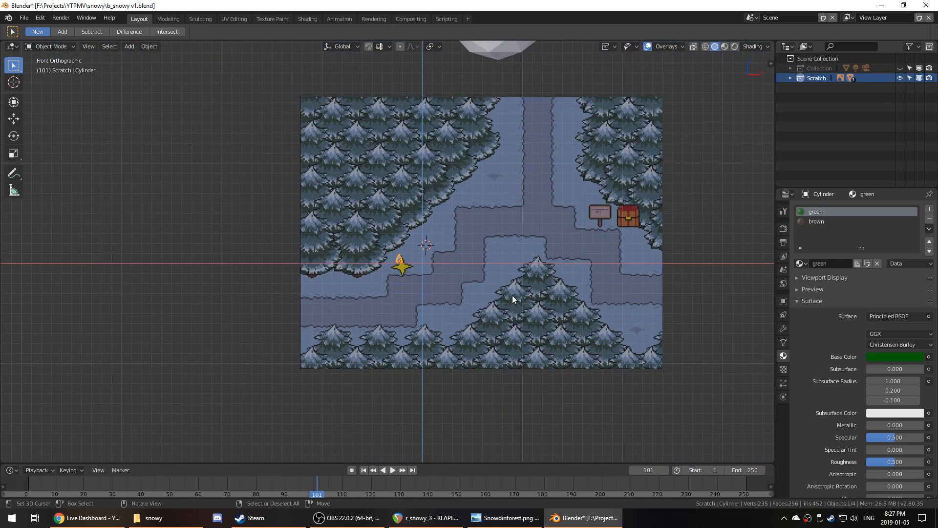
{"action": "key", "text": "KP_7"}
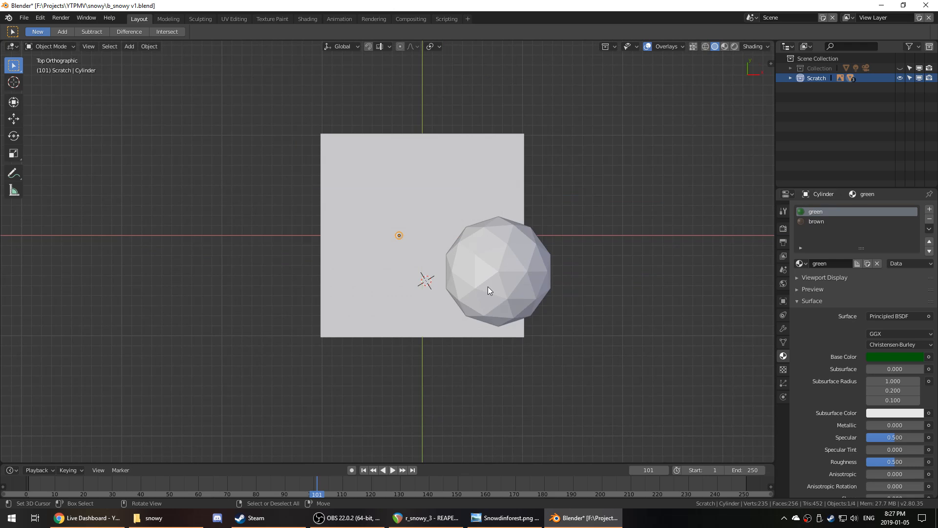
{"action": "key", "text": "KP_1"}
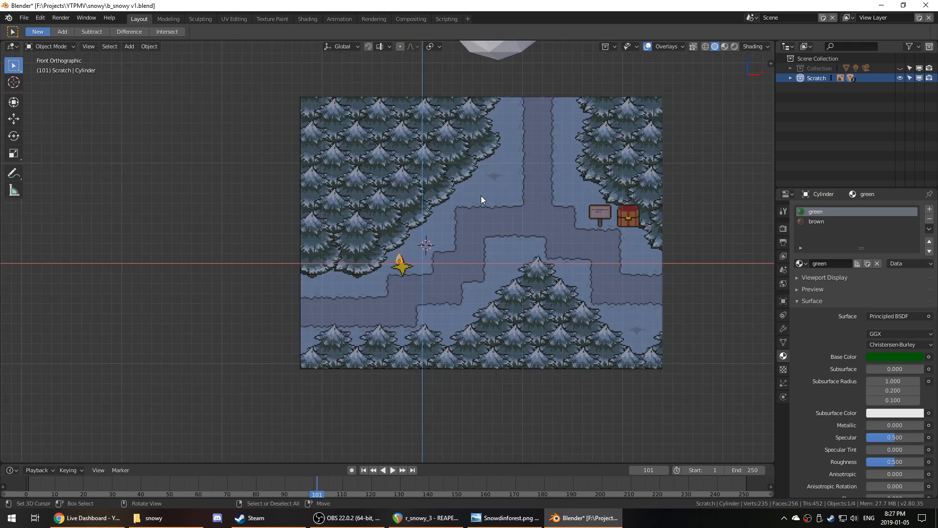
{"action": "middle_click_drag", "start_coordinate": [479, 200], "coordinate": [480, 295]}
{"action": "scroll", "coordinate": [479, 295], "scroll_direction": "up", "scroll_amount": 4}
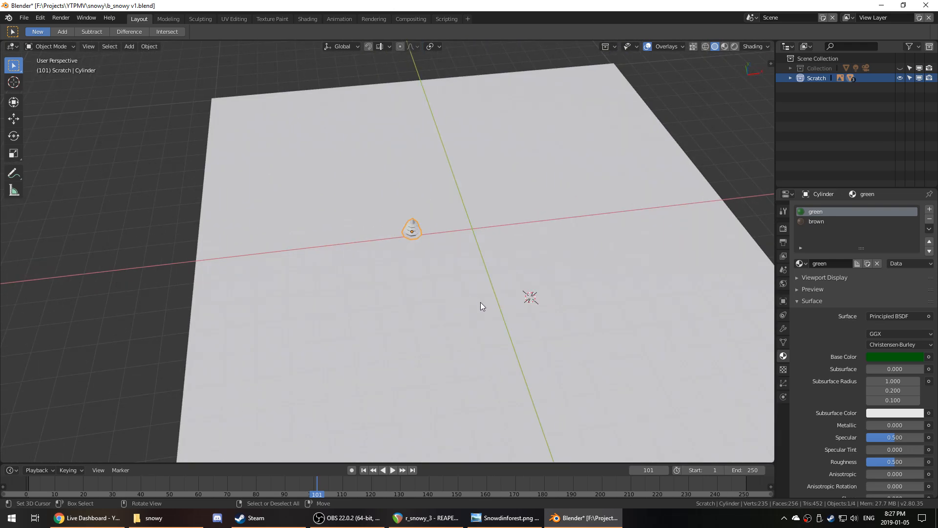
{"action": "key", "text": "KP_1"}
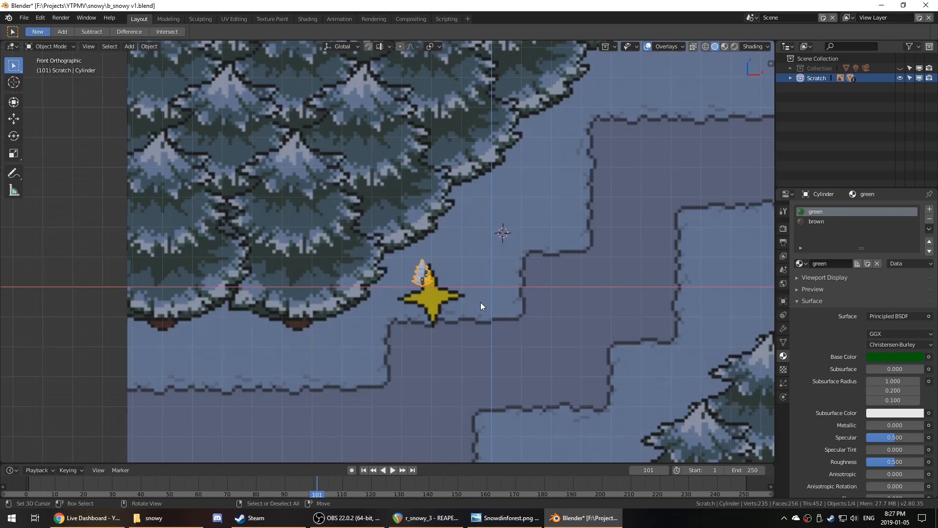
- Move the tree along the ground plane about -0.53 m in X and 1.67 m in Y, and return to top orthographic view
{"action": "mouse_move", "coordinate": [480, 302]}
{"action": "middle_mouse_down"}
{"action": "mouse_move", "coordinate": [470, 299]}
{"action": "mouse_move", "coordinate": [474, 312]}
{"action": "middle_mouse_up"}
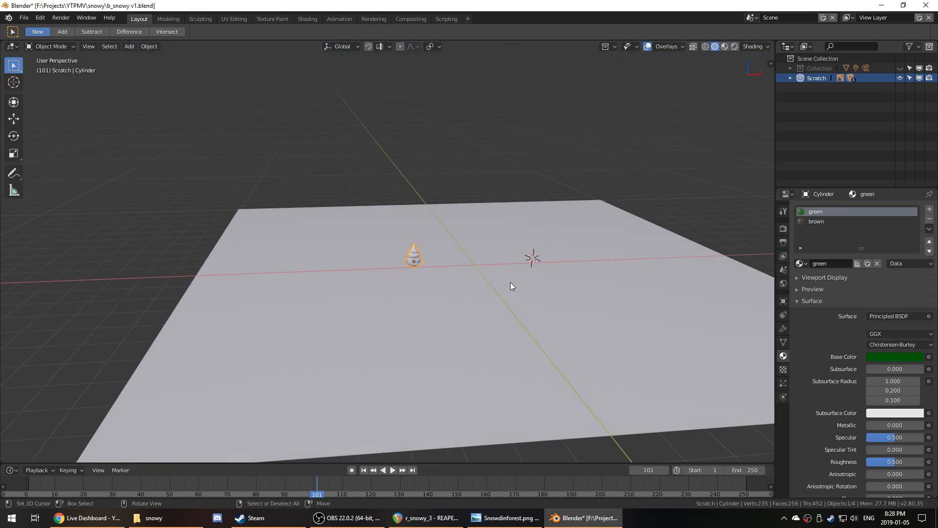
{"action": "scroll", "coordinate": [510, 283], "scroll_direction": "up", "scroll_amount": 3}
{"action": "key", "text": "g"}
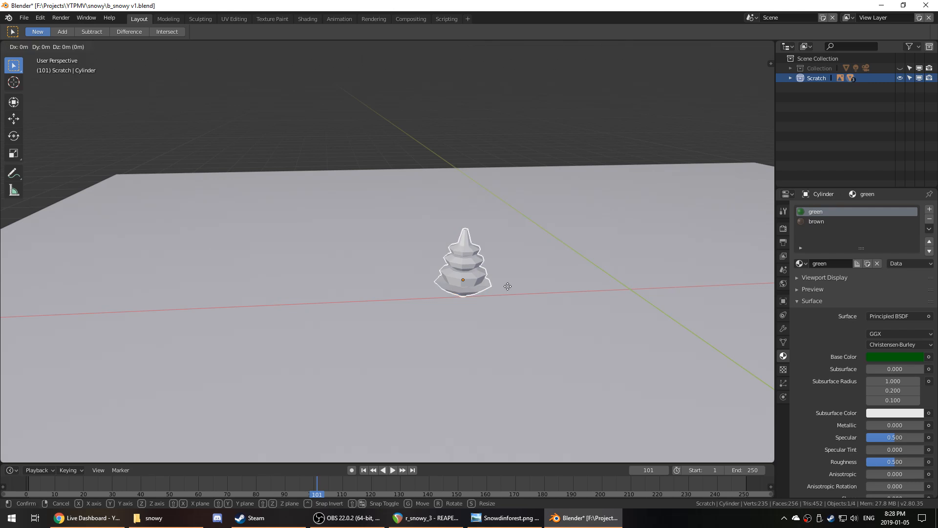
{"action": "key", "text": "shift+z"}
{"action": "left_click", "coordinate": [450, 253]}
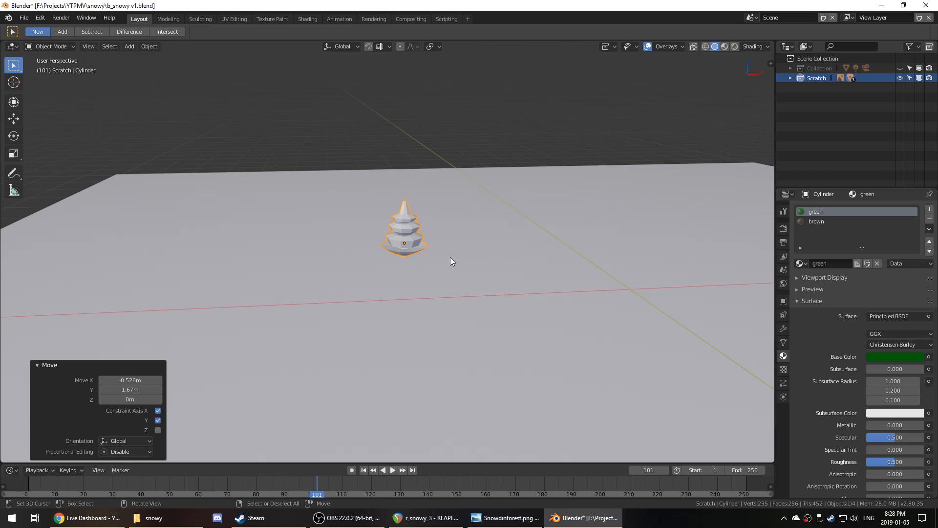
{"action": "mouse_move", "coordinate": [450, 257]}
{"action": "middle_mouse_down"}
{"action": "mouse_move", "coordinate": [443, 243]}
{"action": "mouse_move", "coordinate": [444, 254]}
{"action": "middle_mouse_up"}
{"action": "scroll", "coordinate": [443, 267], "scroll_direction": "down", "scroll_amount": 2}
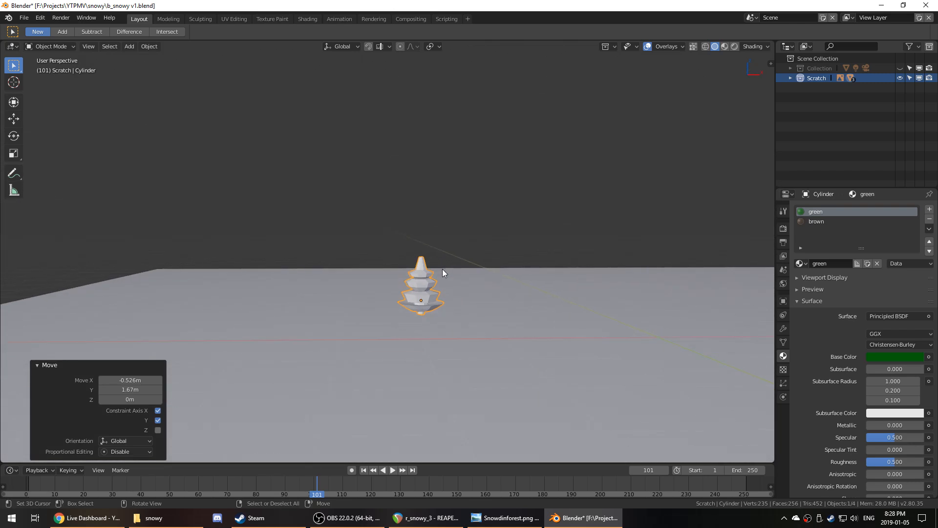
{"action": "key", "text": "KP_7"}
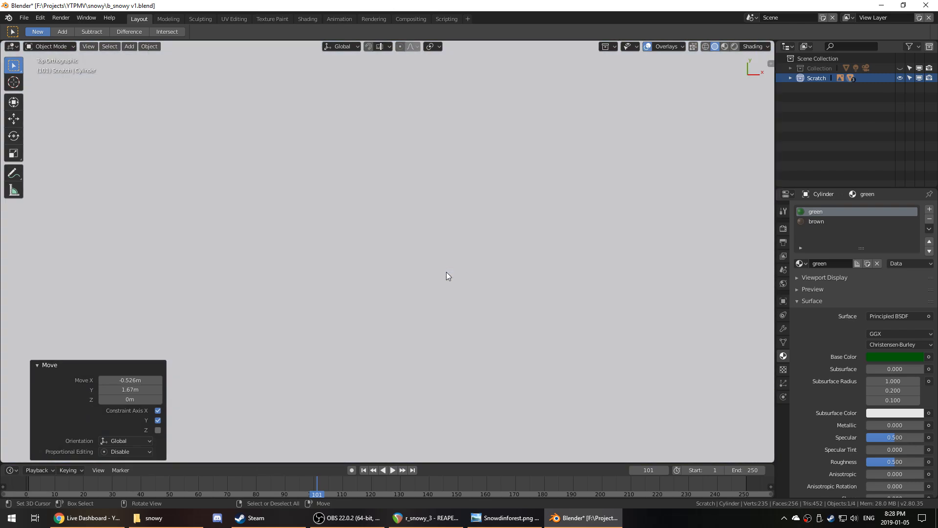
{"action": "scroll", "coordinate": [462, 235], "scroll_direction": "up", "scroll_amount": 2}
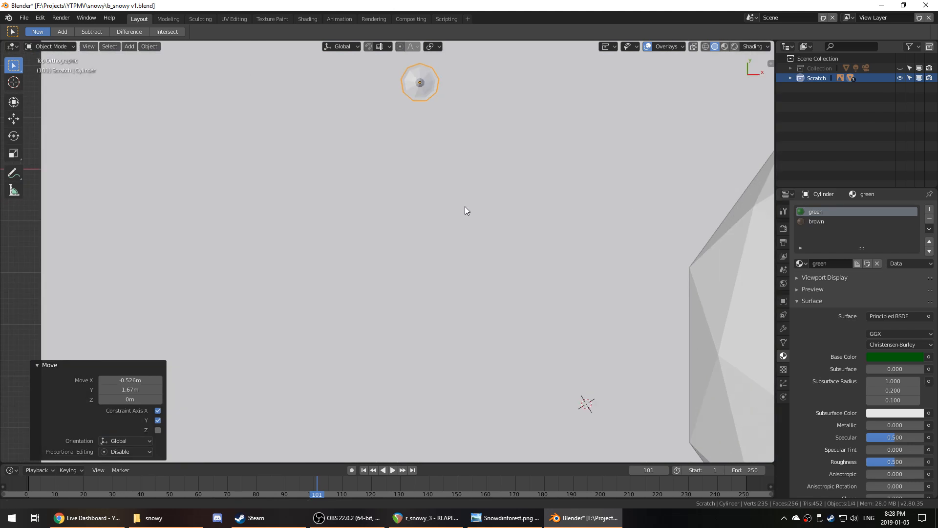
{"action": "middle_click_drag", "start_coordinate": [465, 207], "coordinate": [480, 307], "text": "shift"}
{"action": "key", "text": "alt+d"}
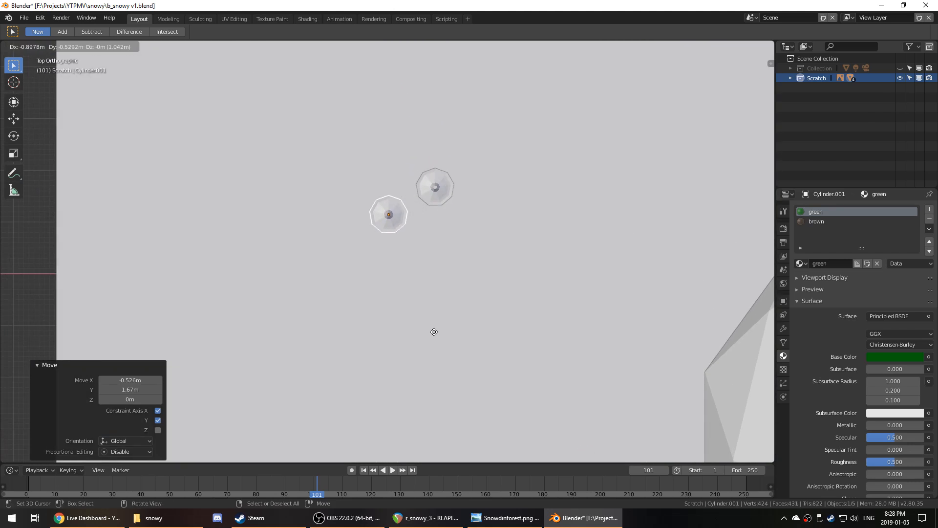
{"action": "right_click", "coordinate": [433, 350]}
{"action": "key", "text": "ctrl+z"}
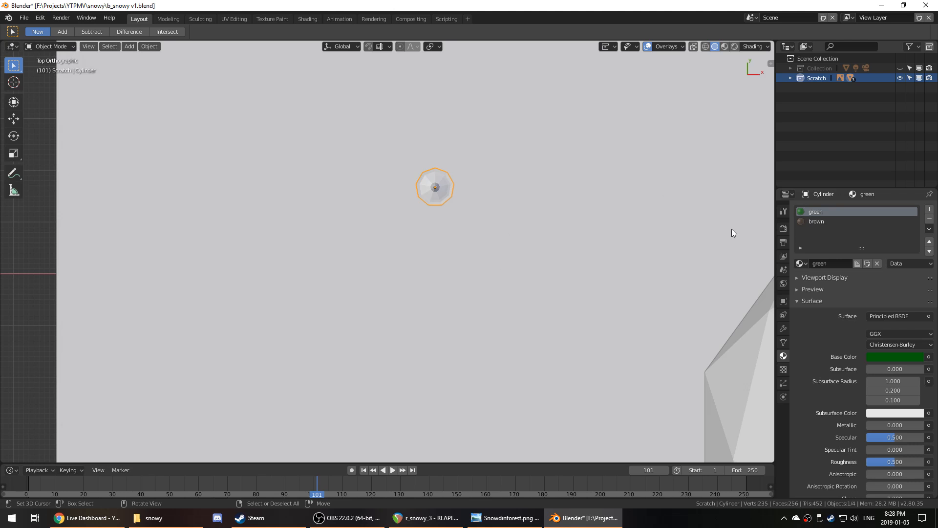
- Rename the tree object as tree and the ground plane object as ground
{"action": "left_click", "coordinate": [783, 301]}
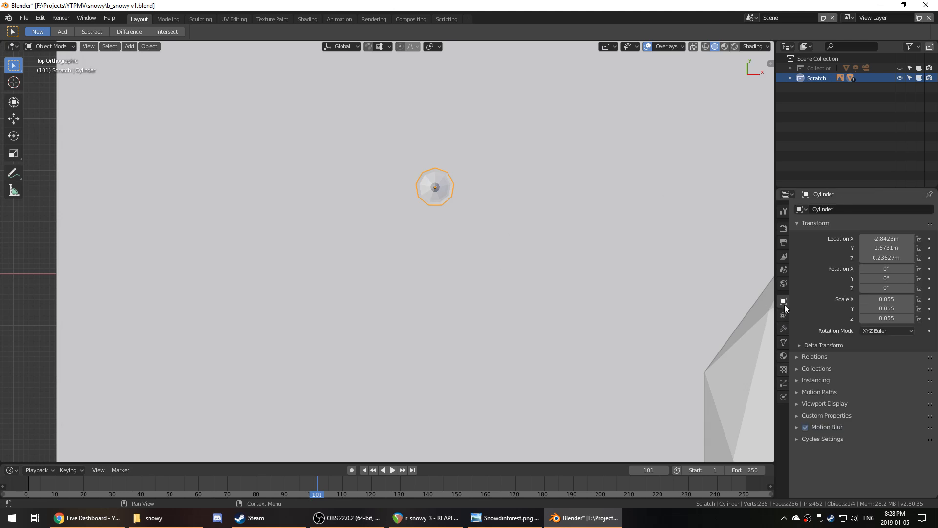
{"action": "left_click", "coordinate": [841, 210]}
{"action": "type", "text": "t"}
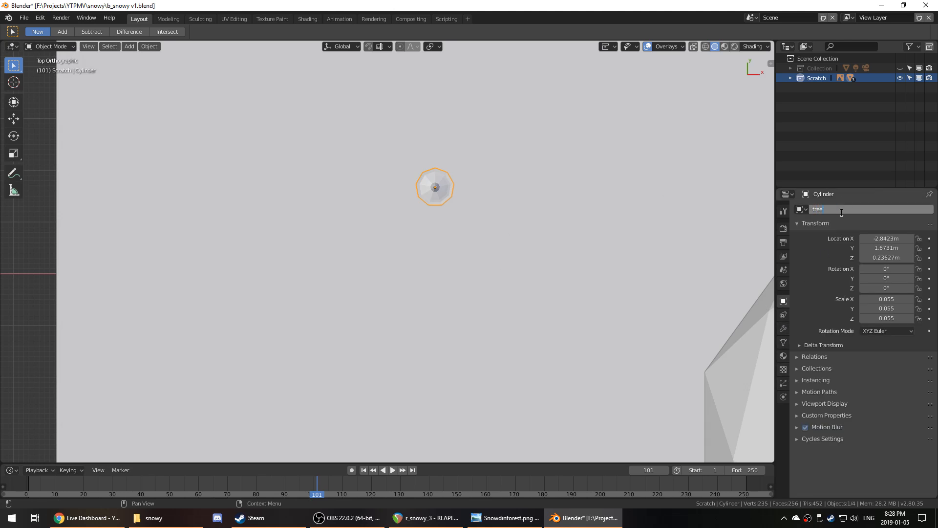
{"action": "type", "text": "ree"}
{"action": "key", "text": "Return"}
{"action": "left_click", "coordinate": [520, 274]}
{"action": "left_click", "coordinate": [862, 210]}
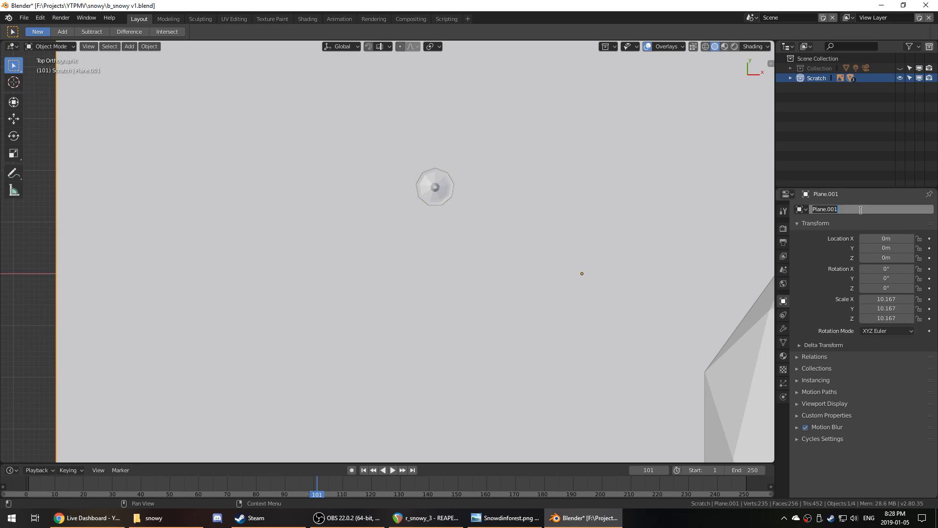
{"action": "key", "text": "Escape"}
{"action": "key", "text": "ctrl+z"}
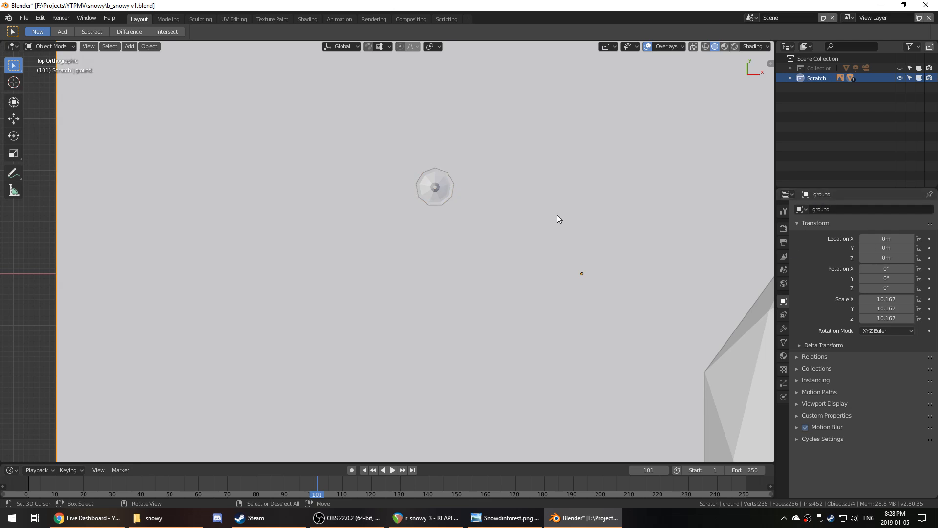
- Move the emissive sphere in positive X so it sits clear of the ground plane in top view
{"action": "scroll", "coordinate": [443, 216], "scroll_direction": "down", "scroll_amount": 3}
{"action": "scroll", "coordinate": [487, 272], "scroll_direction": "down", "scroll_amount": 4}
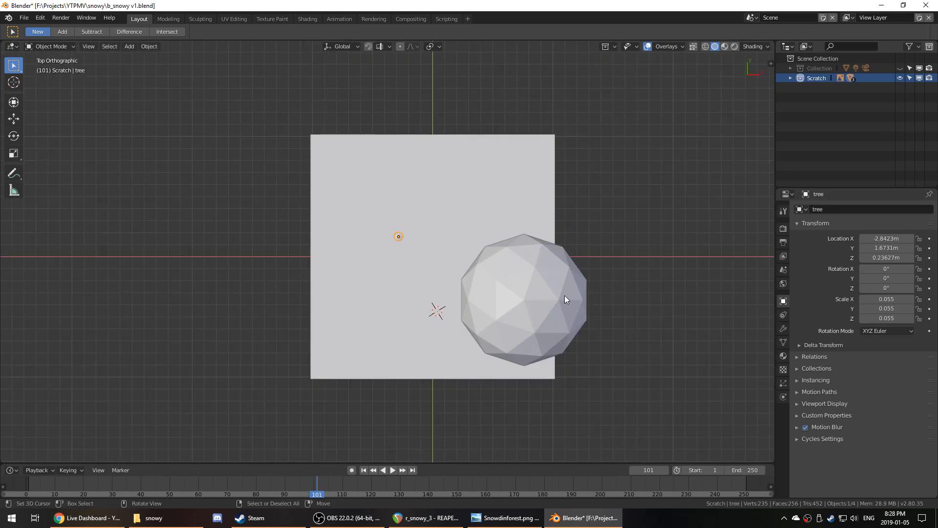
{"action": "left_click_drag", "start_coordinate": [521, 304], "coordinate": [722, 292]}
- Place eleven linked duplicates of the tree in a staggered cluster on the negative X side of the ground plane
{"action": "left_click", "coordinate": [399, 237]}
{"action": "scroll", "coordinate": [412, 254], "scroll_direction": "up", "scroll_amount": 5}
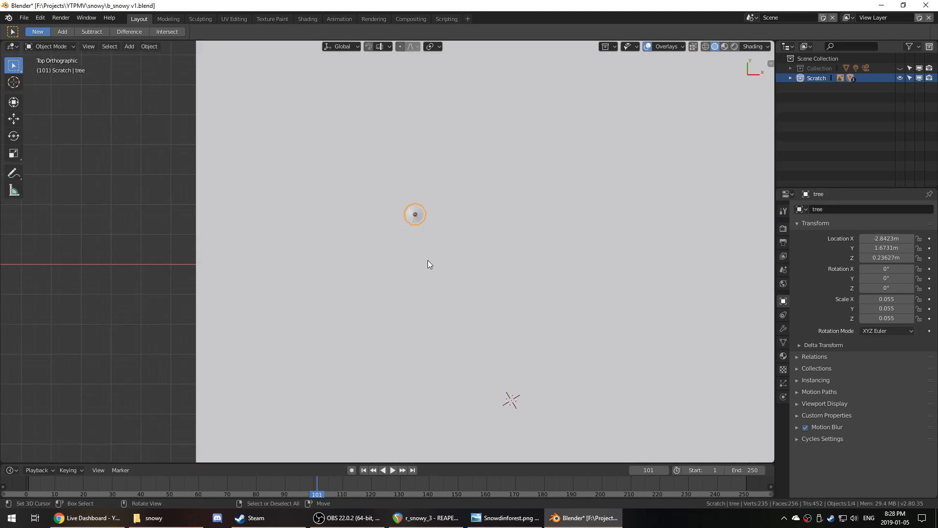
{"action": "key", "text": "shift+d"}
{"action": "left_click", "coordinate": [407, 277]}
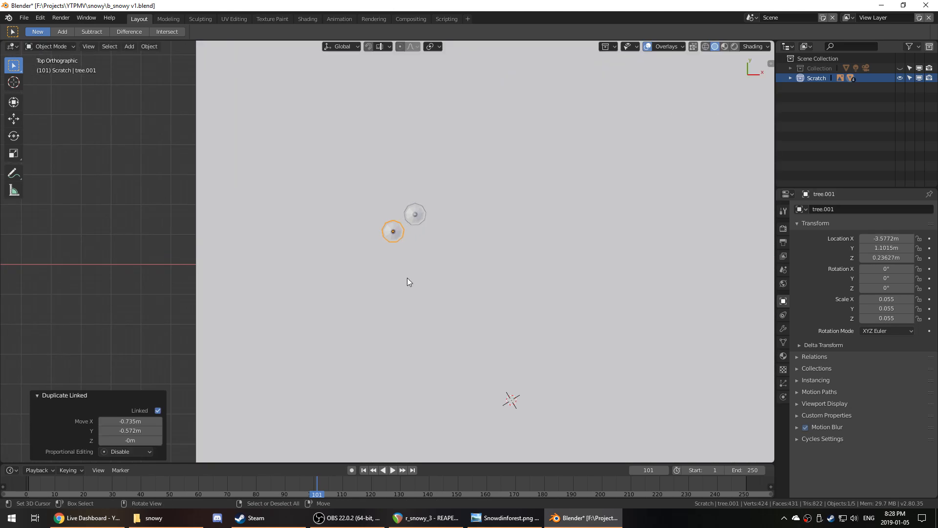
{"action": "key", "text": "alt+d"}
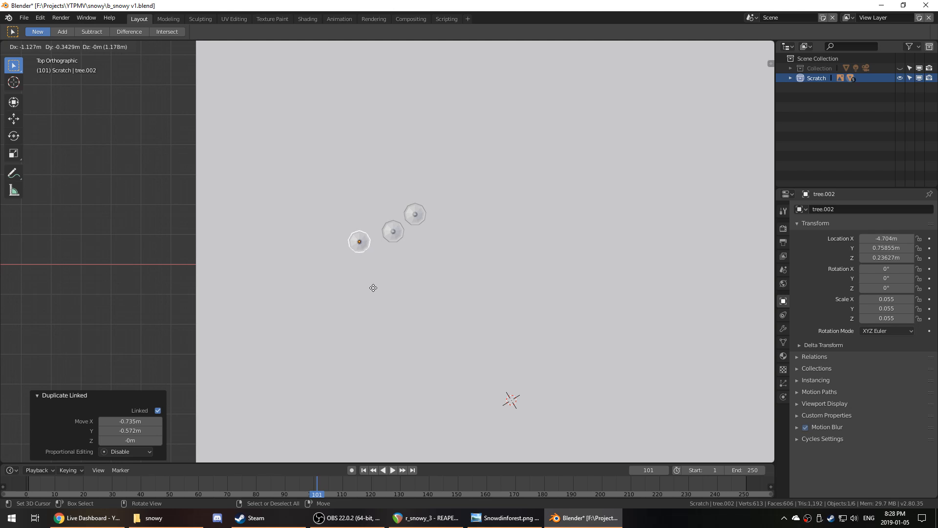
{"action": "left_click", "coordinate": [375, 286]}
{"action": "key", "text": "alt+d"}
{"action": "left_click", "coordinate": [355, 281]}
{"action": "key", "text": "alt+d"}
{"action": "left_click", "coordinate": [298, 272]}
{"action": "key", "text": "alt+d"}
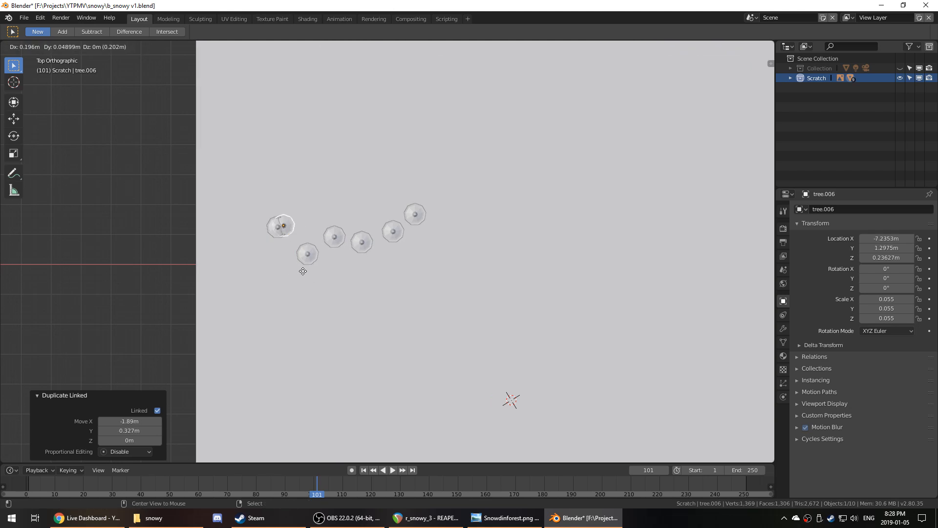
{"action": "left_click", "coordinate": [362, 263]}
{"action": "key", "text": "alt+d"}
{"action": "left_click", "coordinate": [309, 268]}
{"action": "key", "text": "alt+d"}
{"action": "left_click", "coordinate": [402, 251]}
{"action": "key", "text": "alt+d"}
{"action": "left_click", "coordinate": [383, 264]}
{"action": "key", "text": "alt+d"}
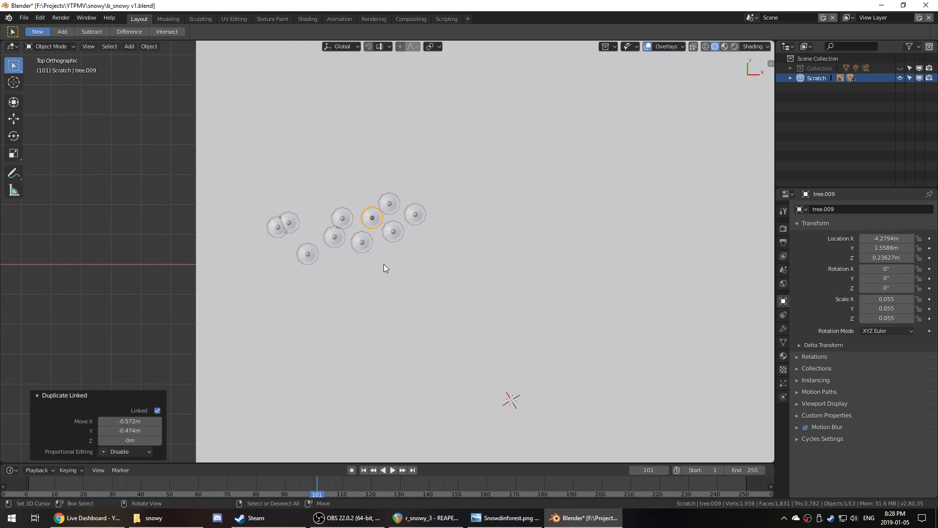
{"action": "left_click", "coordinate": [380, 230]}
{"action": "key", "text": "alt+d"}
{"action": "left_click", "coordinate": [317, 262]}
- Move the overlapping tree about 1.75 m in X and 1.03 m in Y, and place one more linked duplicate in the gap it left
{"action": "right_click_drag", "start_coordinate": [292, 222], "coordinate": [345, 191]}
{"action": "key", "text": "alt+d"}
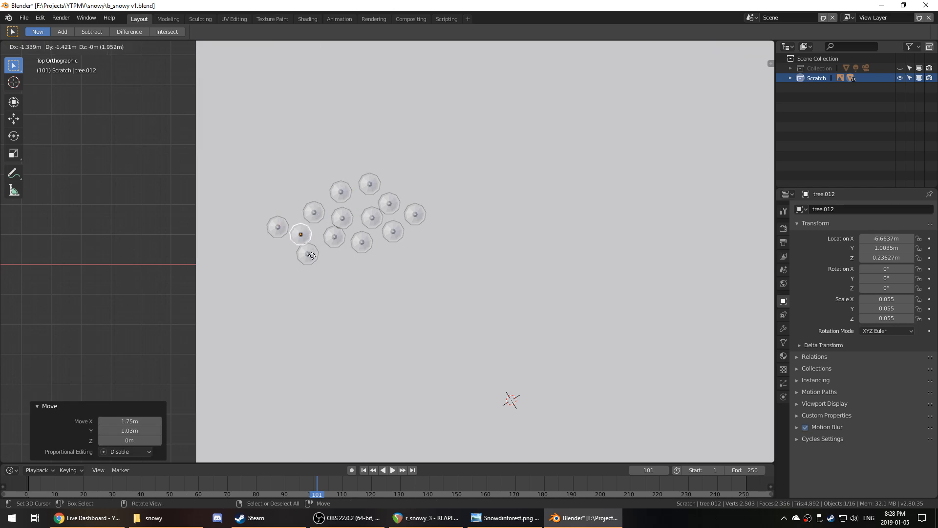
{"action": "left_click", "coordinate": [313, 253]}
- Check the tree cluster in perspective and add another linked duplicate along its front edge from top view
{"action": "middle_click_drag", "start_coordinate": [313, 253], "coordinate": [365, 205]}
{"action": "scroll", "coordinate": [365, 205], "scroll_direction": "up", "scroll_amount": 6}
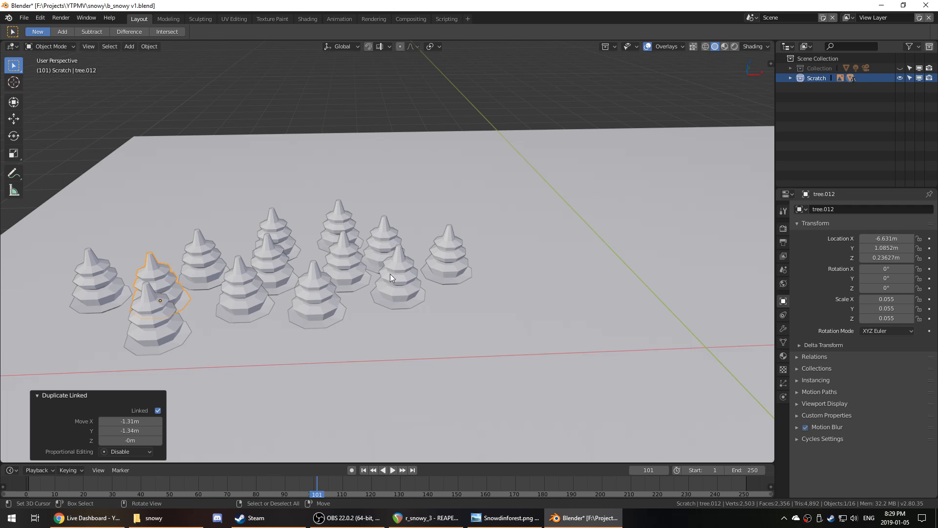
{"action": "middle_click_drag", "start_coordinate": [390, 274], "coordinate": [381, 323]}
{"action": "key", "text": "KP_7"}
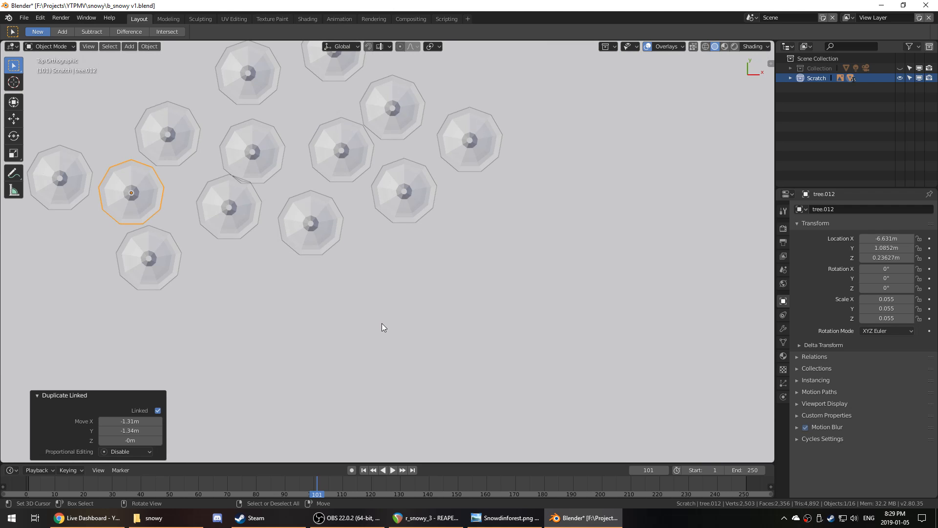
{"action": "scroll", "coordinate": [382, 323], "scroll_direction": "down", "scroll_amount": 4}
{"action": "key", "text": "alt+d"}
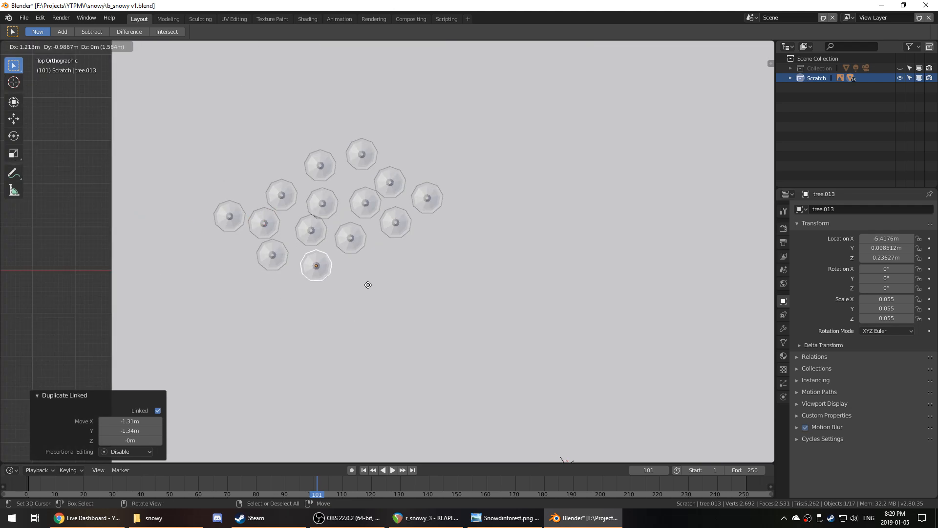
- Place five linked duplicates of the tree along the front-left side of the tree cluster on the ground plane
{"action": "left_click", "coordinate": [367, 283]}
{"action": "key", "text": "alt+d"}
{"action": "left_click", "coordinate": [292, 289]}
{"action": "key", "text": "alt+d"}
{"action": "left_click", "coordinate": [233, 284]}
{"action": "key", "text": "alt+d"}
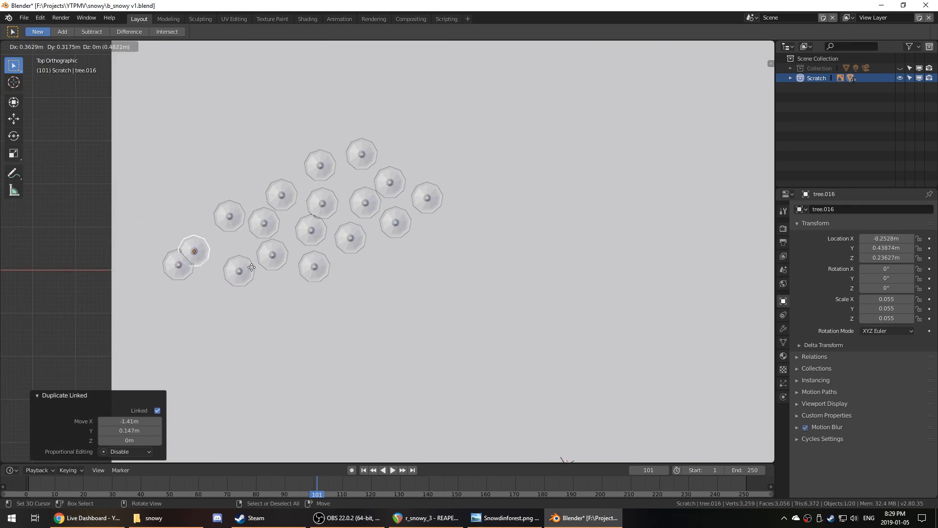
{"action": "left_click", "coordinate": [264, 262]}
{"action": "key", "text": "alt+d"}
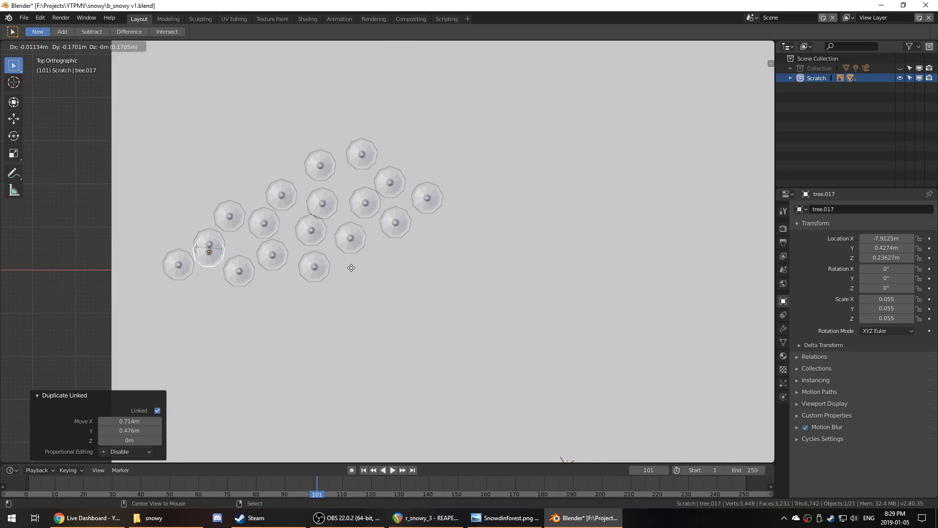
{"action": "left_click", "coordinate": [430, 293]}
- Add two more linked duplicates of a tree from the cluster's back-right edge, placing them farther back on the ground
{"action": "key", "text": "KP_1"}
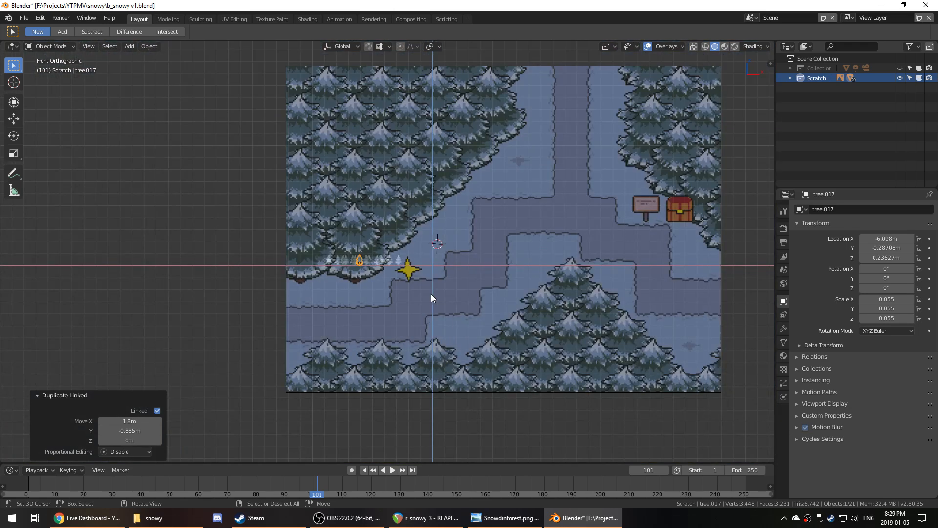
{"action": "scroll", "coordinate": [431, 295], "scroll_direction": "up", "scroll_amount": 3}
{"action": "middle_click_drag", "start_coordinate": [431, 294], "coordinate": [485, 310]}
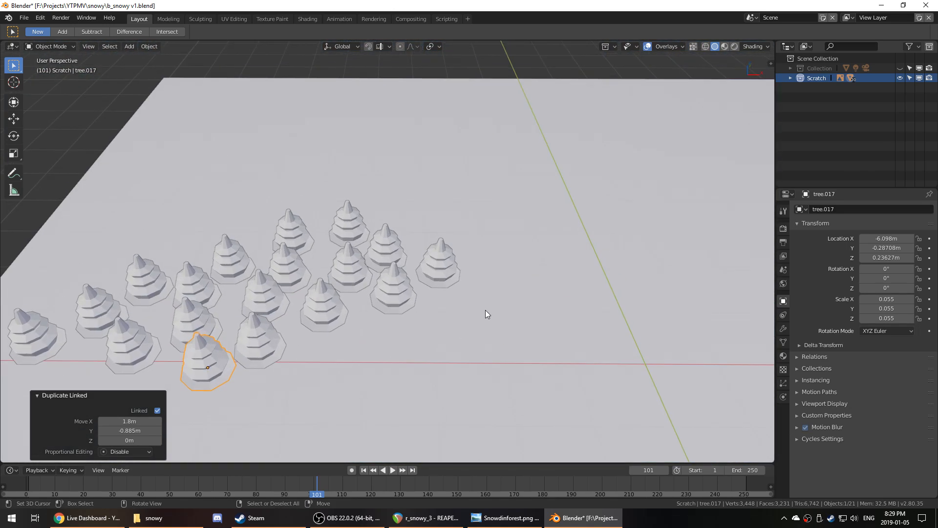
{"action": "left_click", "coordinate": [381, 240]}
{"action": "key", "text": "KP_7"}
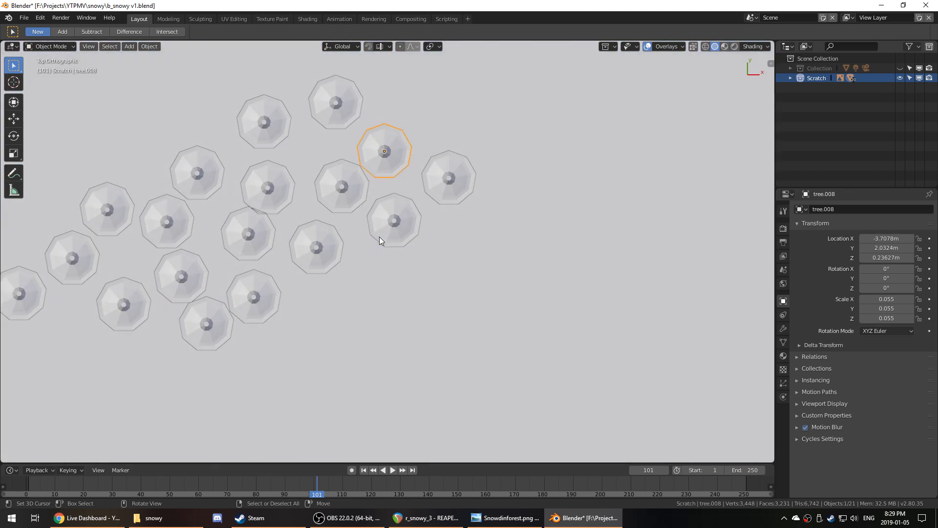
{"action": "key", "text": "alt+d"}
{"action": "left_click", "coordinate": [442, 189]}
{"action": "key", "text": "alt+d"}
{"action": "left_click", "coordinate": [389, 131]}
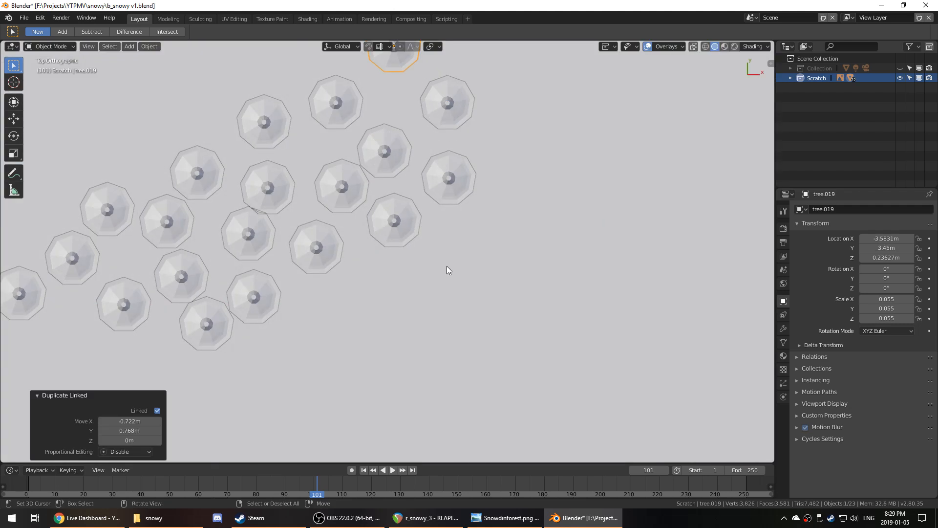
- Examine the tree cluster's spacing and extent on the ground plane and against the forest map reference image
{"action": "middle_click_drag", "start_coordinate": [446, 266], "coordinate": [401, 110]}
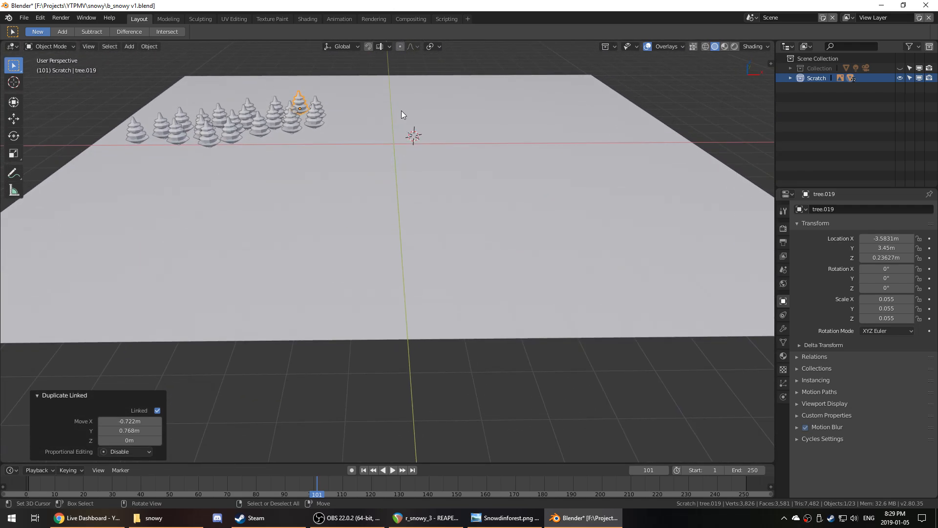
{"action": "scroll", "coordinate": [401, 111], "scroll_direction": "up", "scroll_amount": 5}
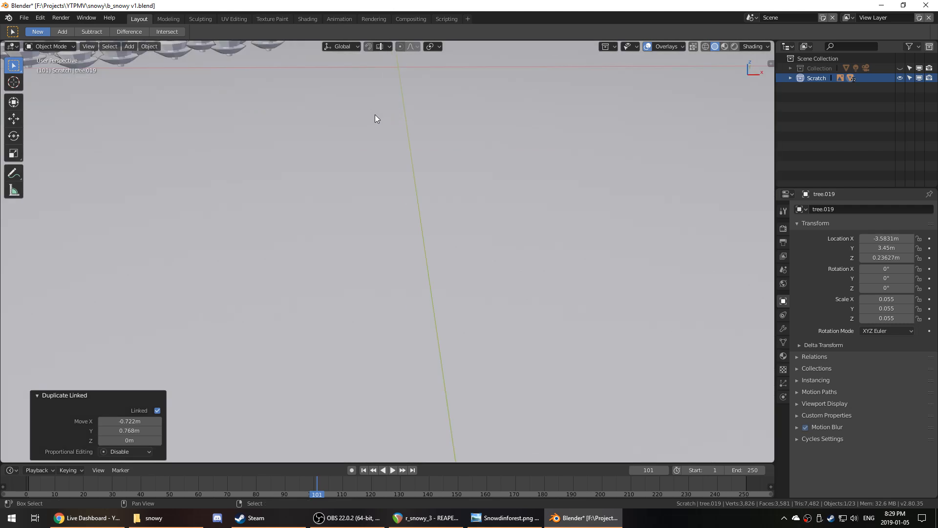
{"action": "middle_click_drag", "start_coordinate": [374, 114], "coordinate": [486, 329], "text": "shift"}
{"action": "scroll", "coordinate": [485, 317], "scroll_direction": "up", "scroll_amount": 2}
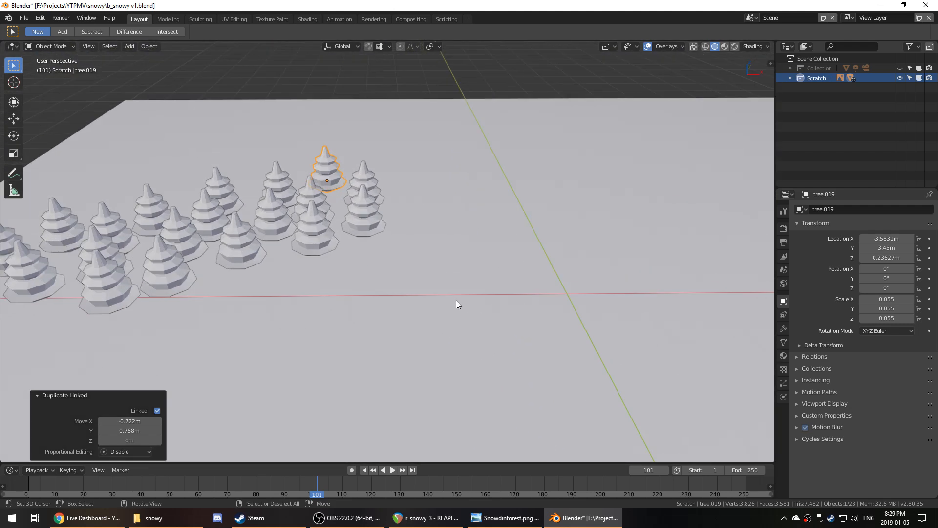
{"action": "left_click", "coordinate": [321, 210]}
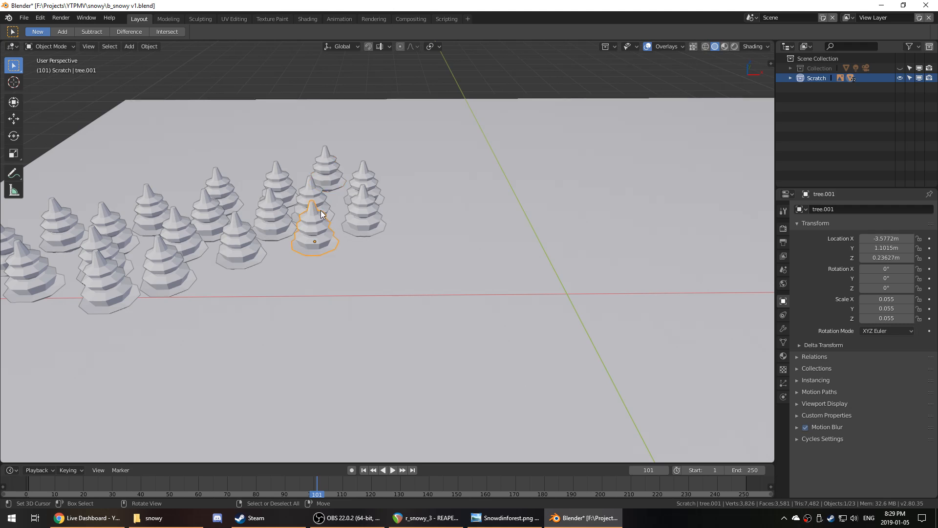
{"action": "key", "text": "KP_7"}
{"action": "scroll", "coordinate": [322, 209], "scroll_direction": "down", "scroll_amount": 5}
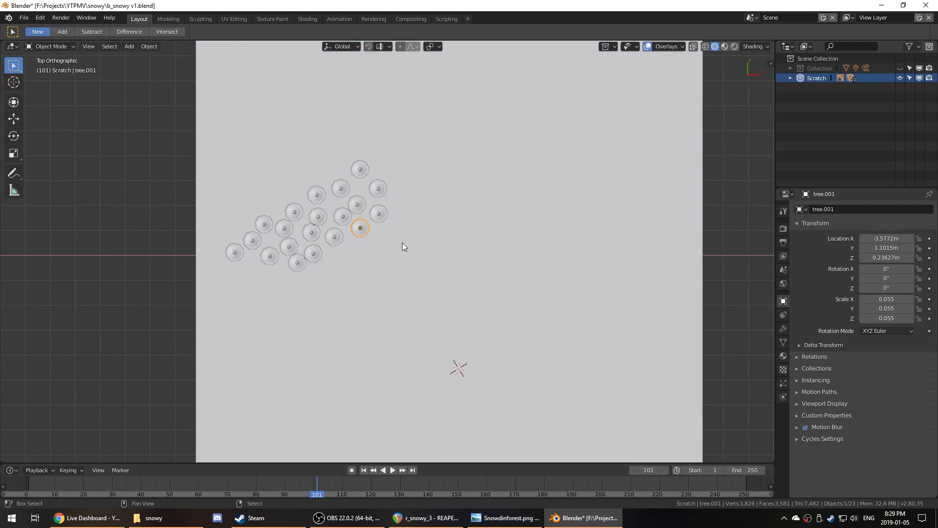
{"action": "scroll", "coordinate": [406, 244], "scroll_direction": "up", "scroll_amount": 1}
{"action": "middle_click_drag", "start_coordinate": [426, 240], "coordinate": [377, 260], "text": "shift"}
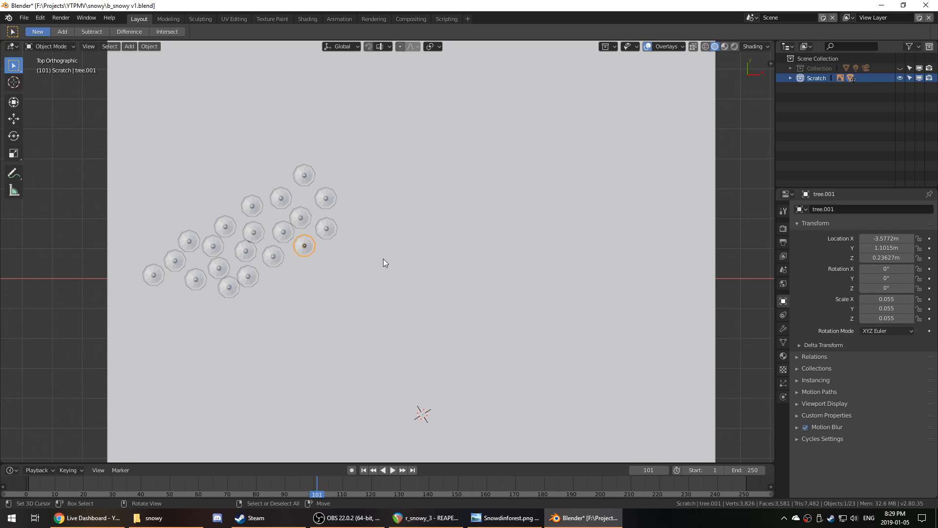
{"action": "key", "text": "KP_1"}
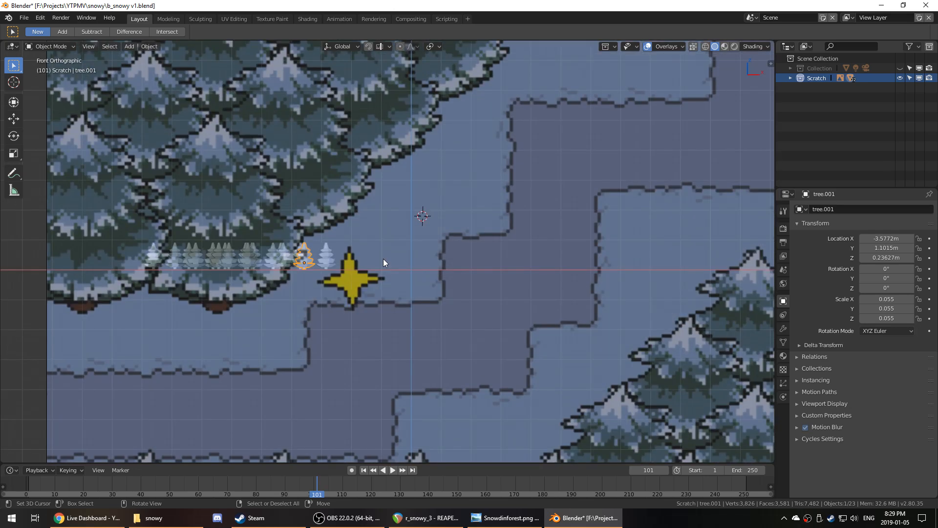
{"action": "key", "text": "KP_0"}
{"action": "key", "text": "KP_1"}
- Select the forest map reference image behind the trees, leaving its scale as it is
{"action": "left_click", "coordinate": [417, 248]}
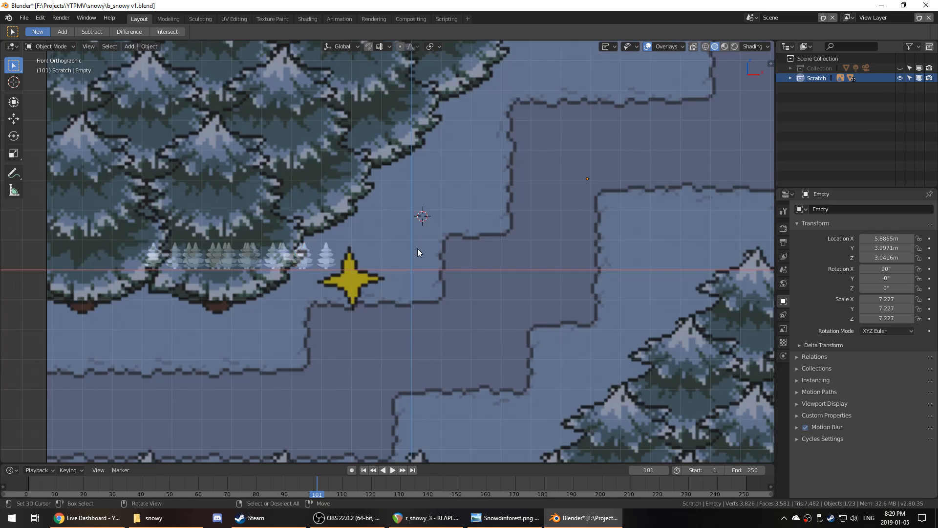
{"action": "scroll", "coordinate": [418, 248], "scroll_direction": "down", "scroll_amount": 7}
{"action": "key", "text": "s"}
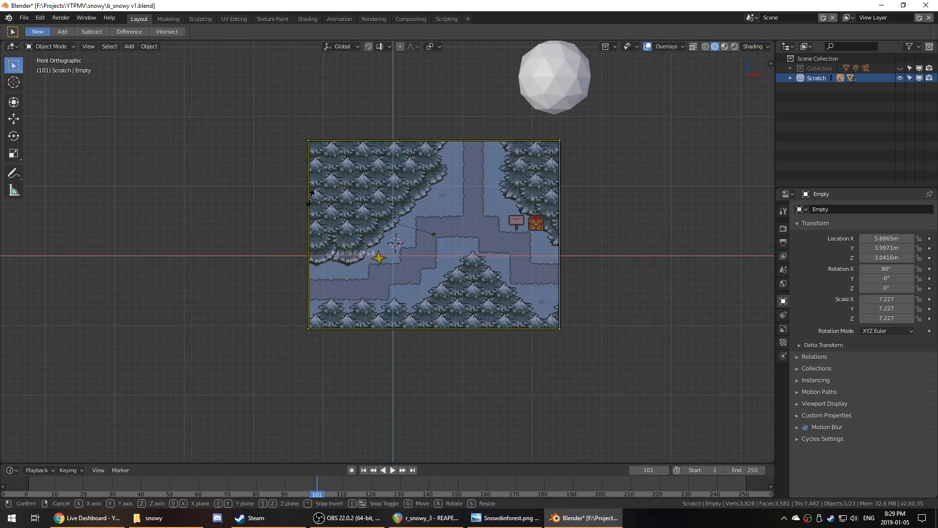
{"action": "key", "text": "Escape"}
- Try rotating the forest map reference image 90° about the X axis and check it from above
{"action": "key", "text": "r"}
{"action": "key", "text": "x"}
{"action": "key", "text": "9"}
{"action": "key", "text": "0"}
{"action": "key", "text": "Return"}
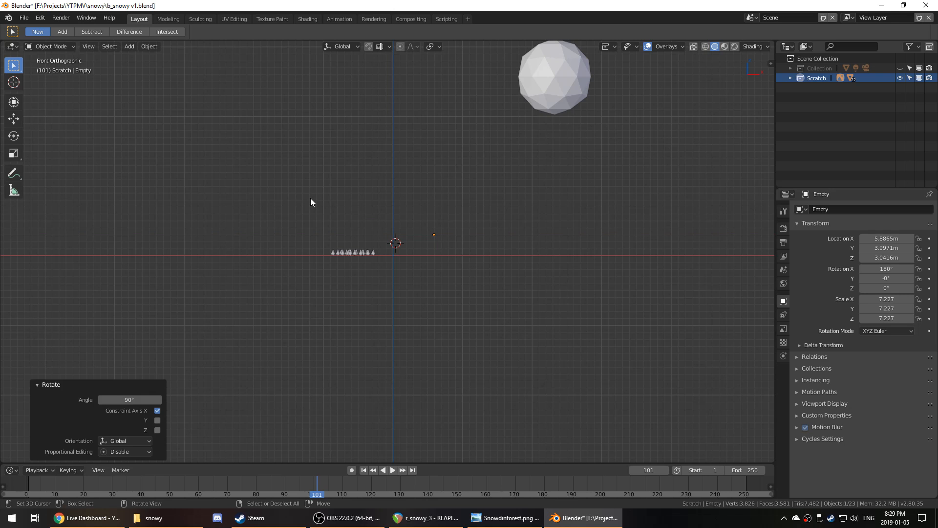
{"action": "key", "text": "KP_7"}
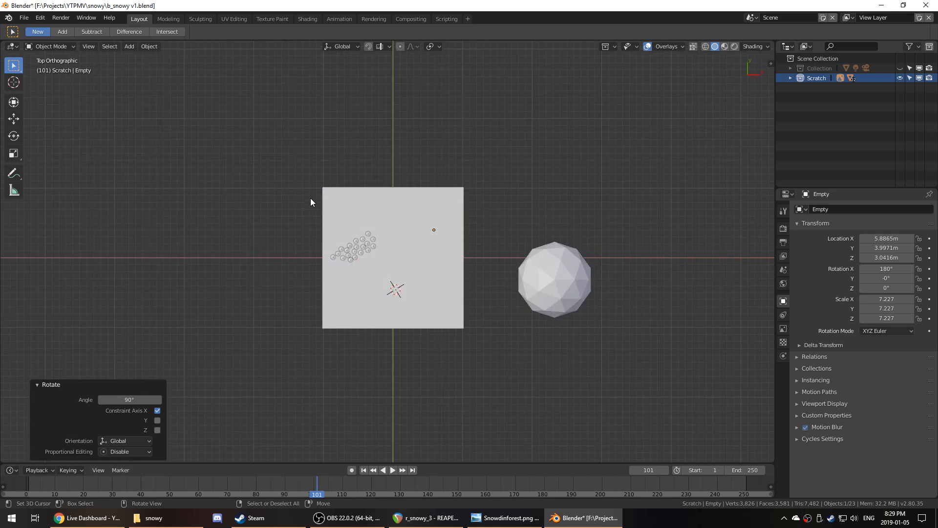
{"action": "key", "text": "ctrl+z"}
- Try rotating the forest map reference image 90° about the Y axis and inspect it from several views
{"action": "key", "text": "r"}
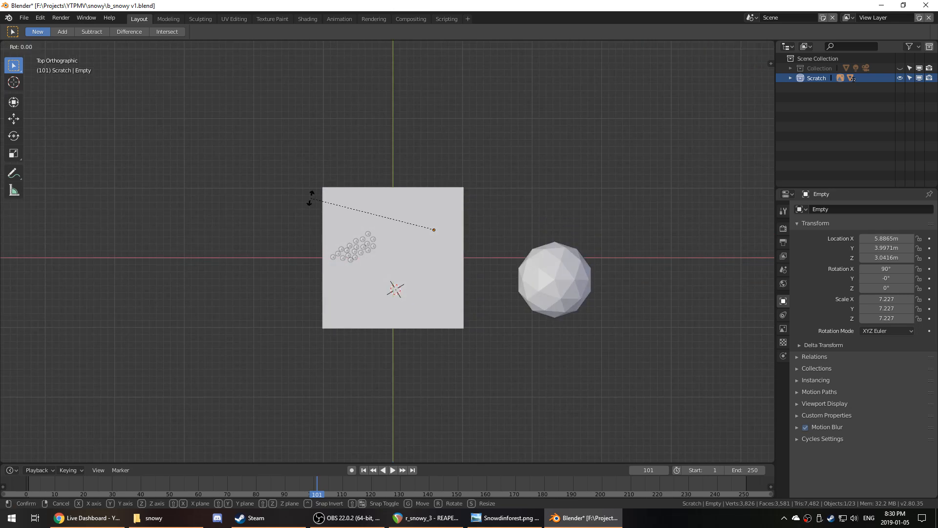
{"action": "key", "text": "y"}
{"action": "key", "text": "9"}
{"action": "key", "text": "0"}
{"action": "key", "text": "Return"}
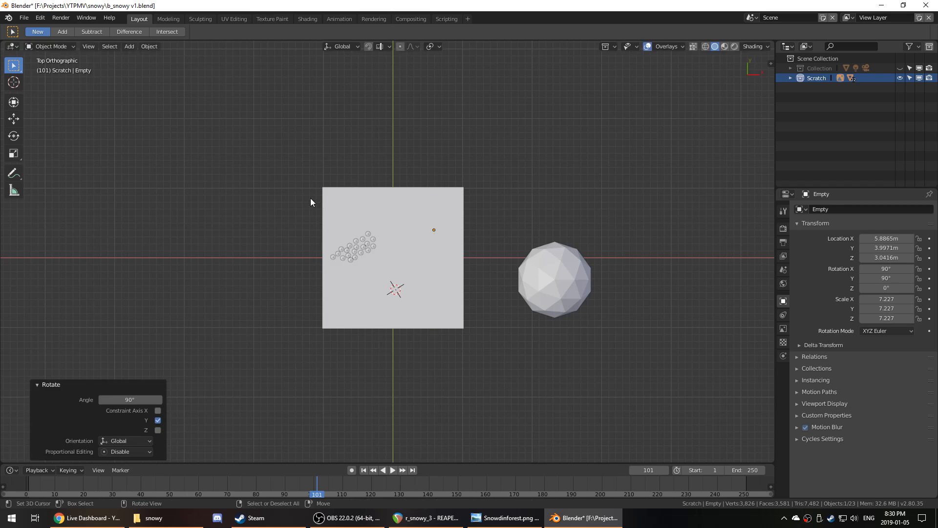
{"action": "scroll", "coordinate": [378, 183], "scroll_direction": "up", "scroll_amount": 5}
{"action": "key", "text": "z"}
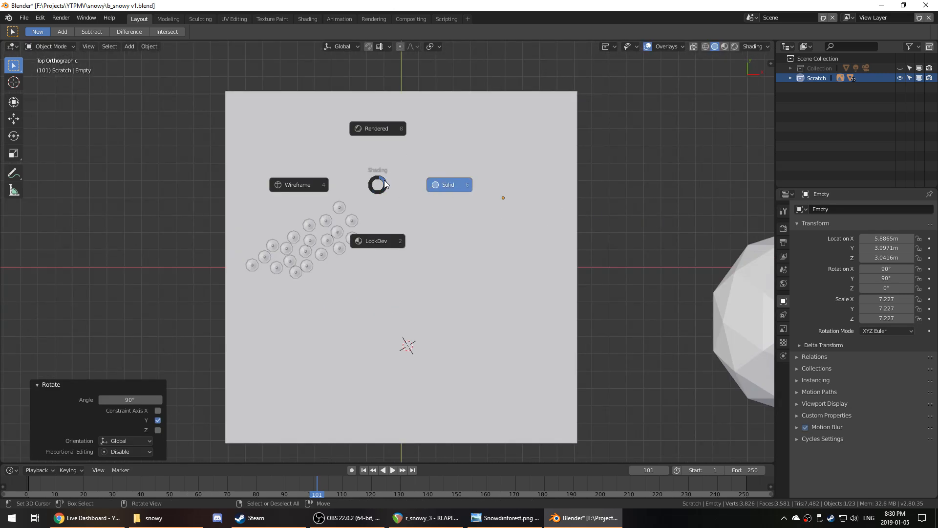
{"action": "left_click", "coordinate": [384, 183]}
{"action": "mouse_move", "coordinate": [371, 201]}
{"action": "middle_mouse_down"}
{"action": "mouse_move", "coordinate": [430, 99]}
{"action": "mouse_move", "coordinate": [387, 96]}
{"action": "middle_mouse_up"}
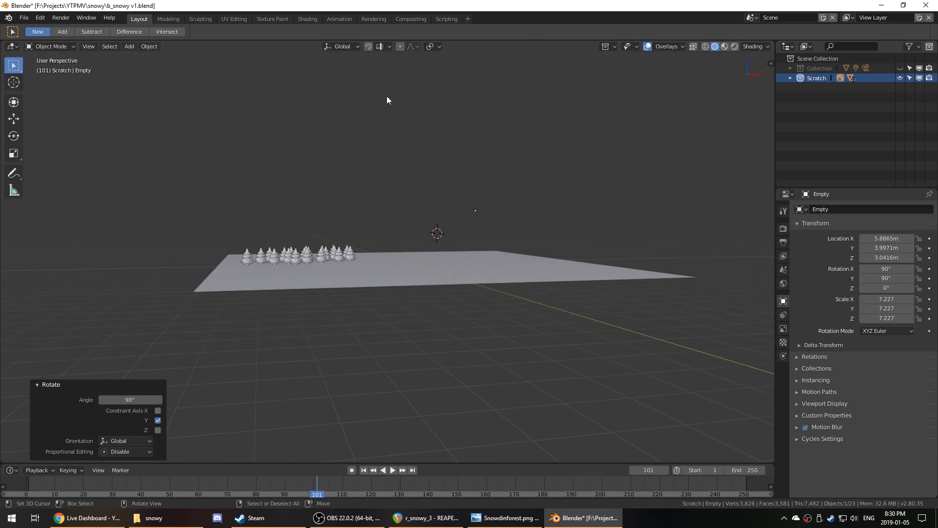
{"action": "key", "text": "KP_1"}
{"action": "scroll", "coordinate": [387, 96], "scroll_direction": "down", "scroll_amount": 4}
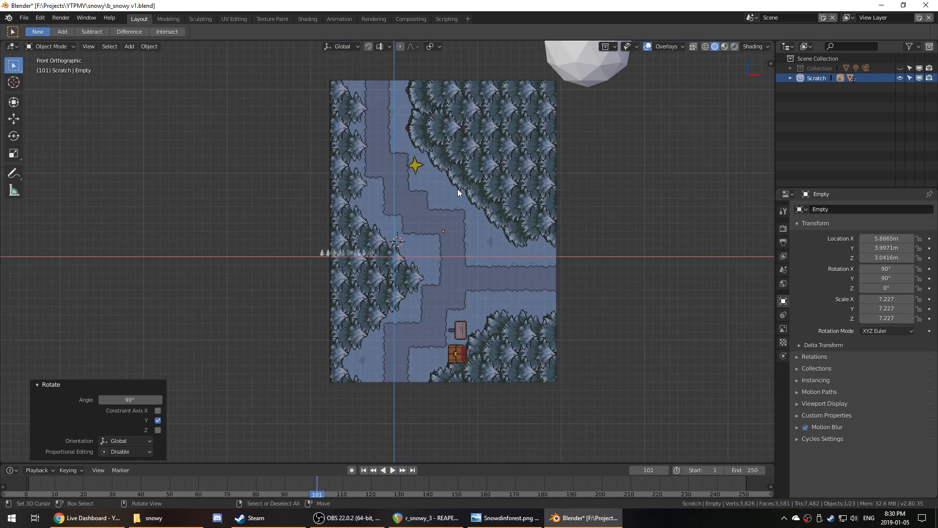
{"action": "key", "text": "ctrl+z"}
{"action": "key", "text": "r"}
{"action": "key", "text": "r"}
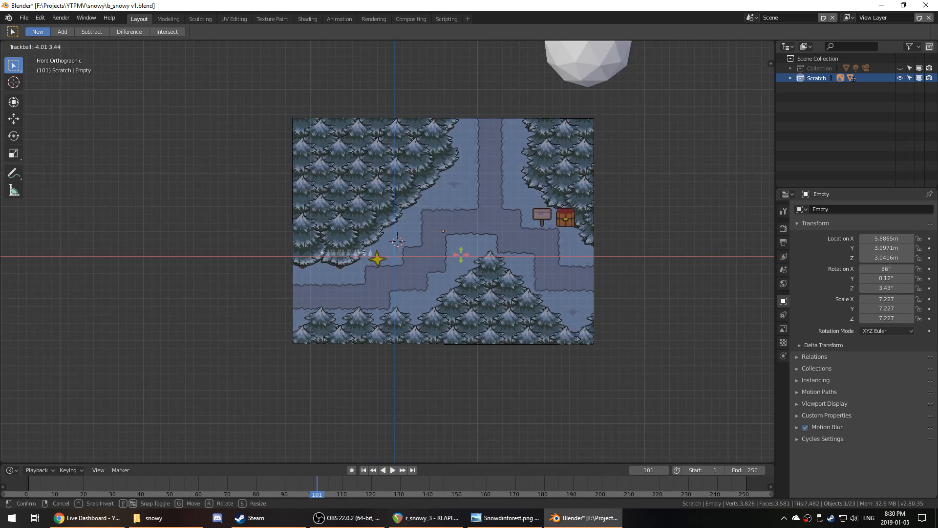
{"action": "right_click", "coordinate": [461, 207]}
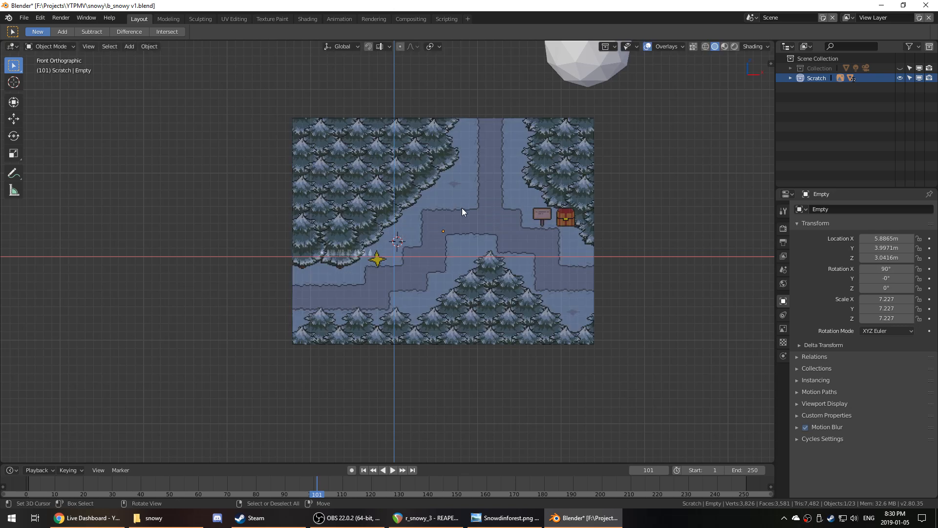
- Rotate the forest map reference image 90° about the X axis and check it from above and below
{"action": "type", "text": "rx90"}
{"action": "key", "text": "Return"}
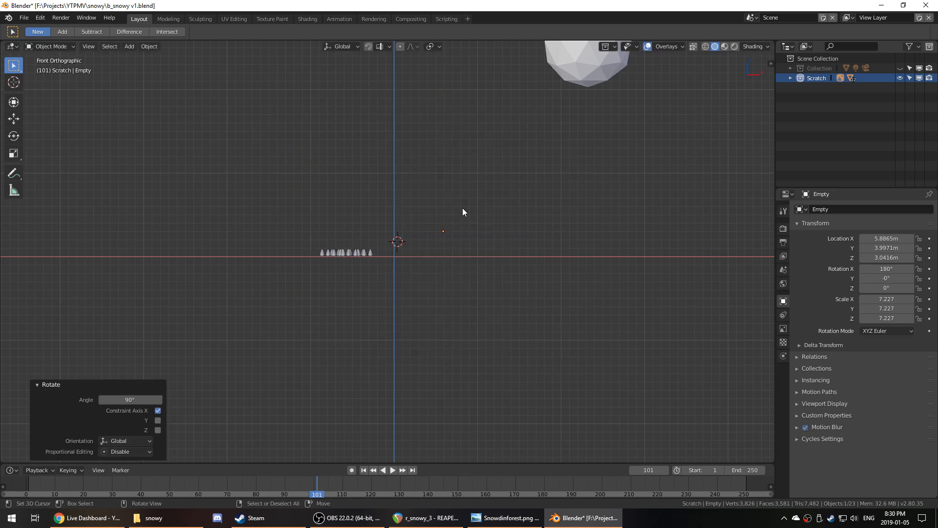
{"action": "key", "text": "KP_7"}
{"action": "scroll", "coordinate": [460, 239], "scroll_direction": "up", "scroll_amount": 5}
{"action": "key", "text": "z"}
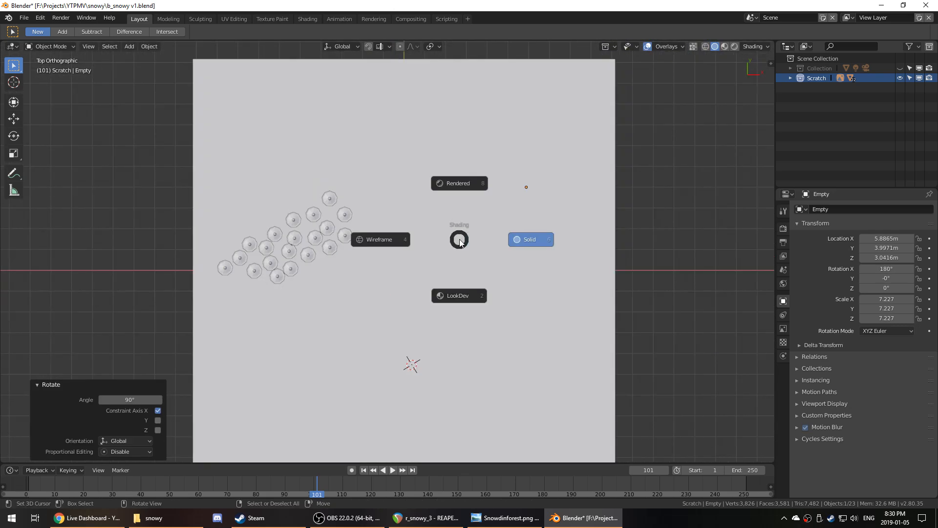
{"action": "left_click", "coordinate": [529, 244]}
{"action": "middle_click_drag", "start_coordinate": [489, 290], "coordinate": [478, 88]}
{"action": "key", "text": "KP_7"}
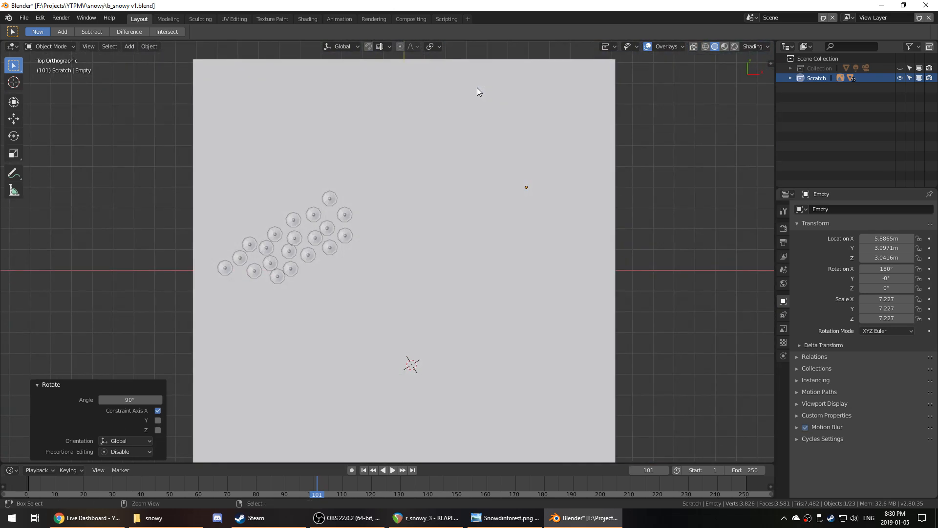
{"action": "key", "text": "ctrl+KP_7"}
{"action": "scroll", "coordinate": [474, 97], "scroll_direction": "down", "scroll_amount": 5}
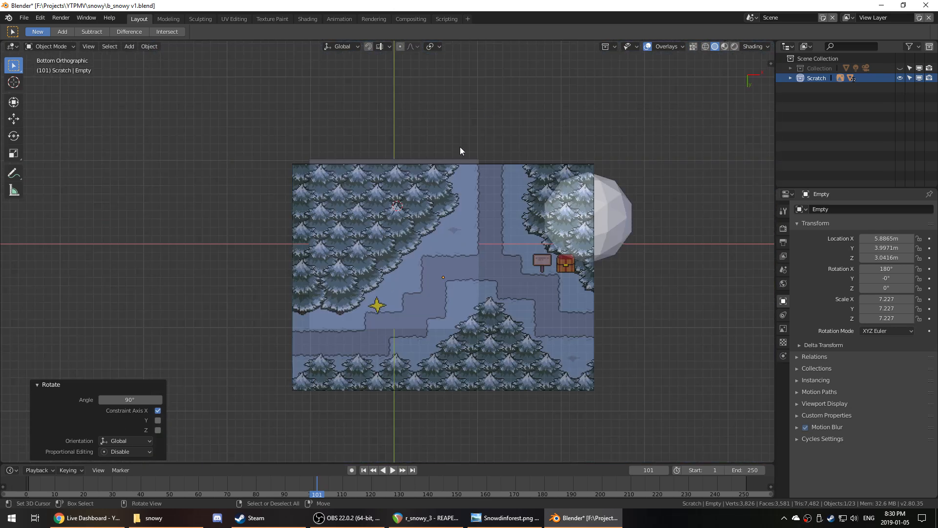
- Flip the forest map reference image 180° about the X axis so it faces upward in the top view
{"action": "left_click", "coordinate": [407, 159]}
{"action": "left_click", "coordinate": [509, 156]}
{"action": "left_click", "coordinate": [509, 157]}
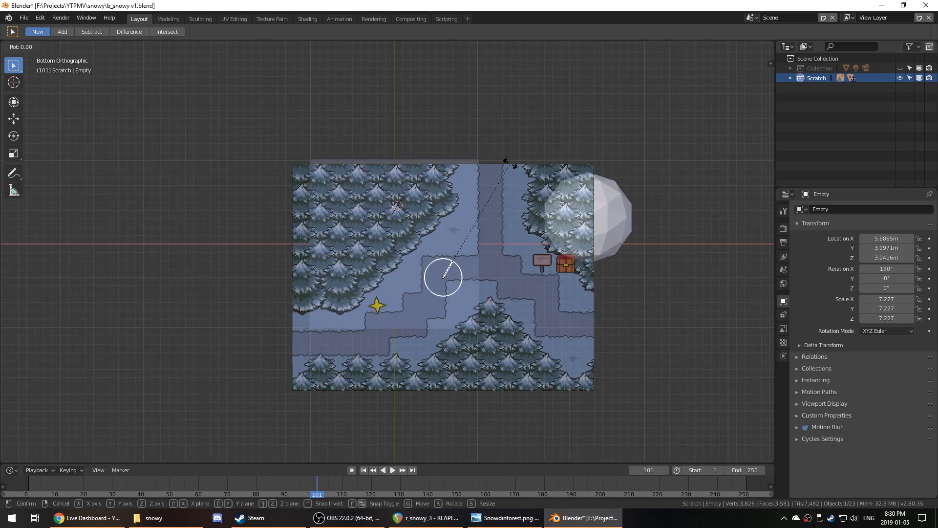
{"action": "type", "text": "rx180"}
{"action": "key", "text": "Return"}
{"action": "key", "text": "KP_7"}
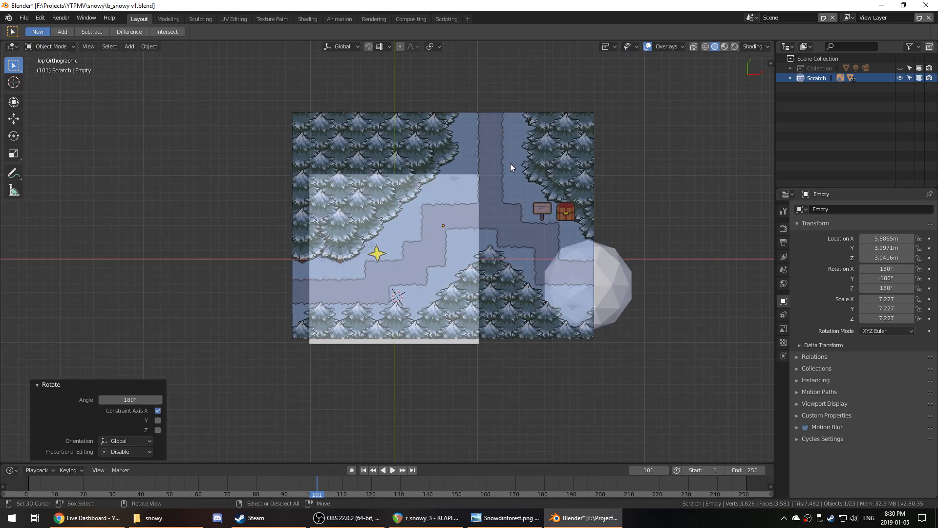
- Select the small tree at the map's forest edge, just behind and left of the yellow star
{"action": "scroll", "coordinate": [523, 159], "scroll_direction": "up", "scroll_amount": 3}
{"action": "scroll", "coordinate": [499, 168], "scroll_direction": "up", "scroll_amount": 3}
{"action": "middle_click_drag", "start_coordinate": [336, 219], "coordinate": [486, 235], "text": "shift"}
{"action": "scroll", "coordinate": [486, 235], "scroll_direction": "up", "scroll_amount": 2}
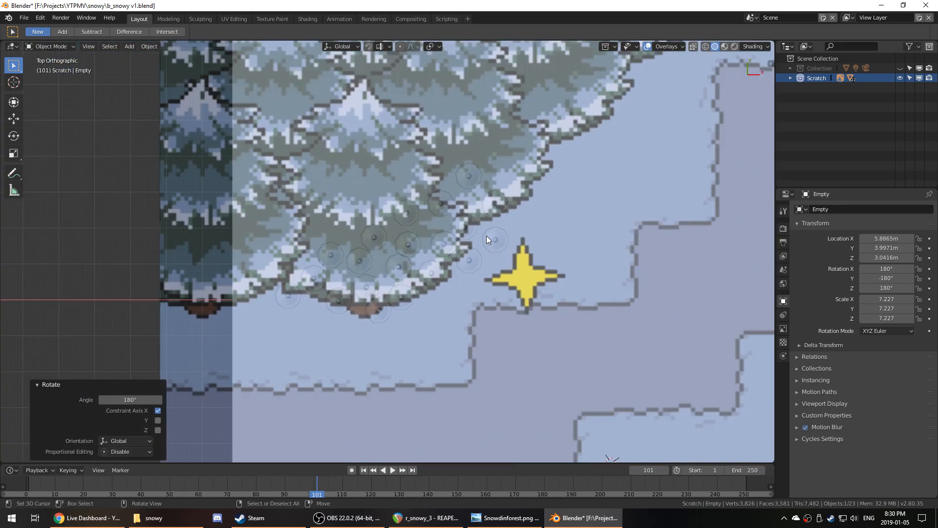
{"action": "scroll", "coordinate": [423, 213], "scroll_direction": "down", "scroll_amount": 2}
{"action": "left_click", "coordinate": [430, 222]}
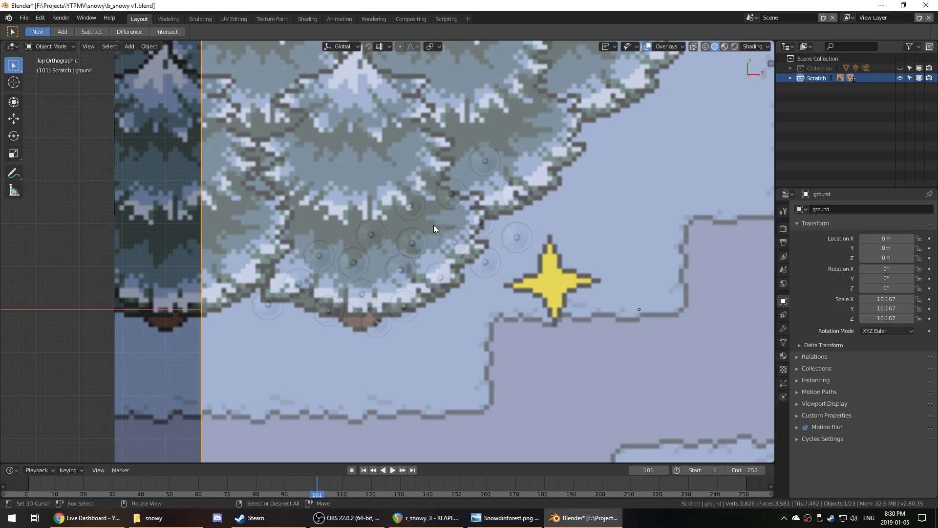
{"action": "scroll", "coordinate": [462, 224], "scroll_direction": "down", "scroll_amount": 5}
{"action": "left_click", "coordinate": [488, 222]}
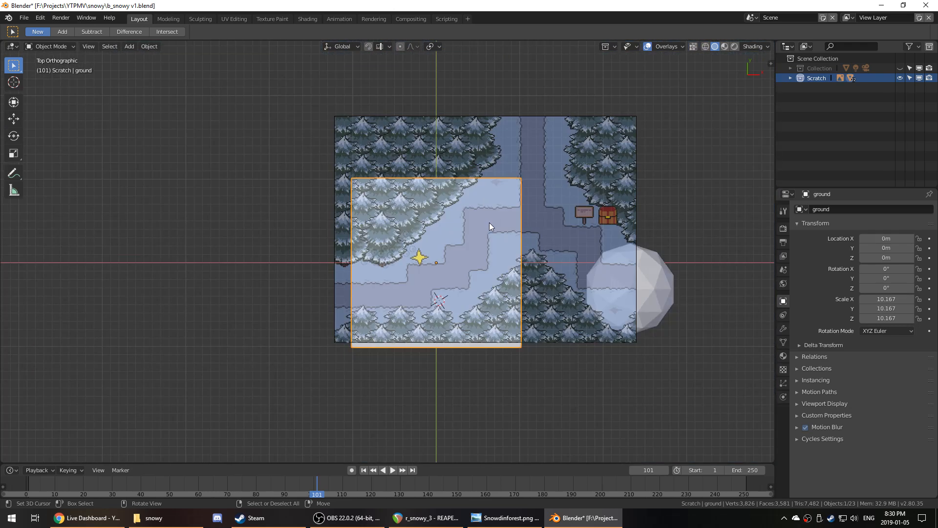
{"action": "scroll", "coordinate": [489, 221], "scroll_direction": "up", "scroll_amount": 7}
{"action": "middle_click_drag", "start_coordinate": [487, 221], "coordinate": [456, 231], "text": "shift"}
{"action": "left_click", "coordinate": [436, 225]}
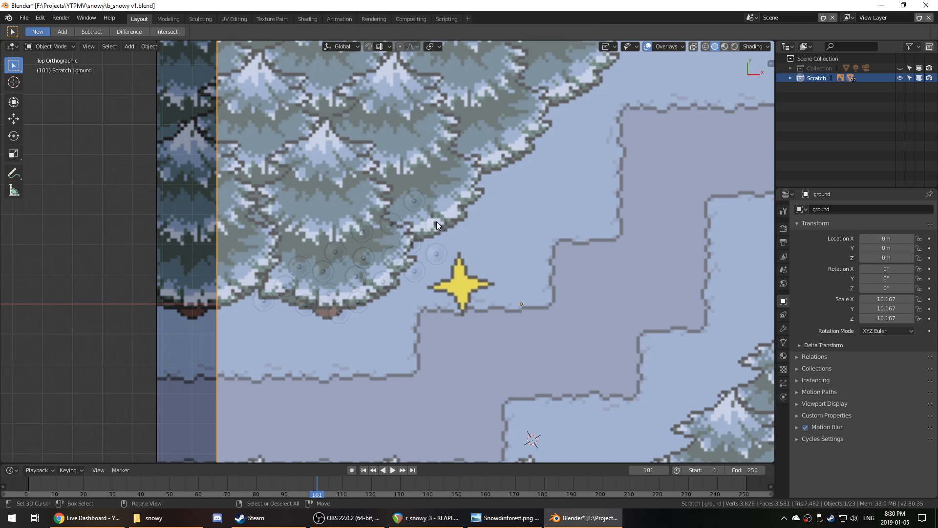
{"action": "left_click", "coordinate": [437, 225]}
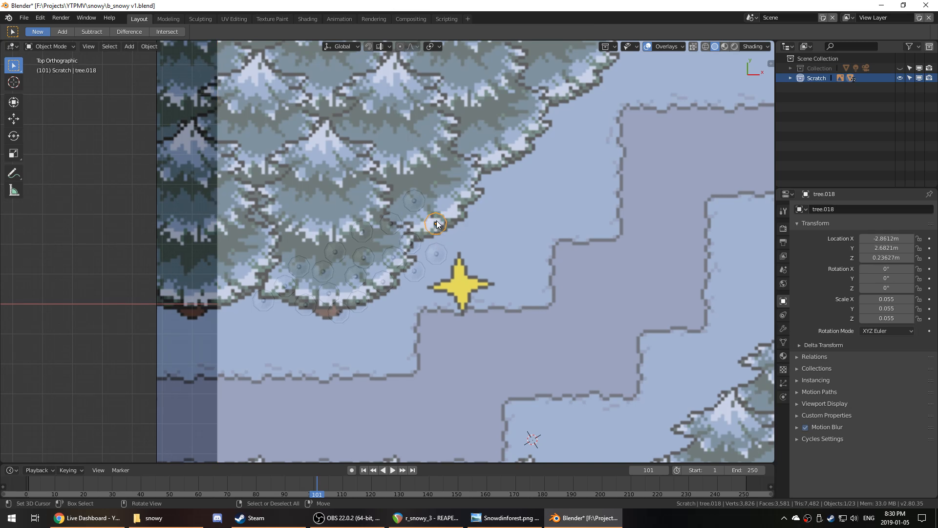
- Place two linked copies of the tree northward along the map's forest edge, offset about 1.32 m and 1.03 m in Y
{"action": "key", "text": "alt+d"}
{"action": "left_click", "coordinate": [439, 186]}
{"action": "key", "text": "alt+d"}
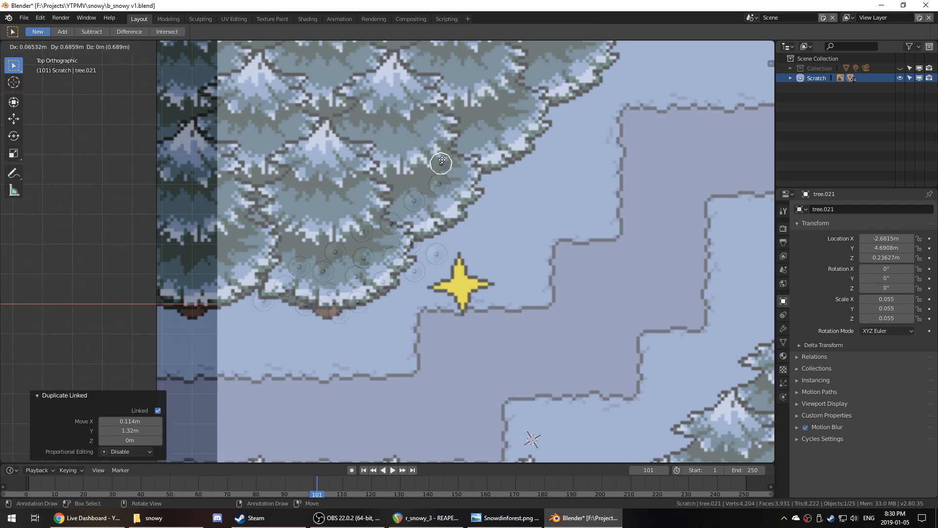
{"action": "left_click", "coordinate": [435, 151]}
{"action": "middle_click_drag", "start_coordinate": [507, 193], "coordinate": [433, 184], "text": "shift"}
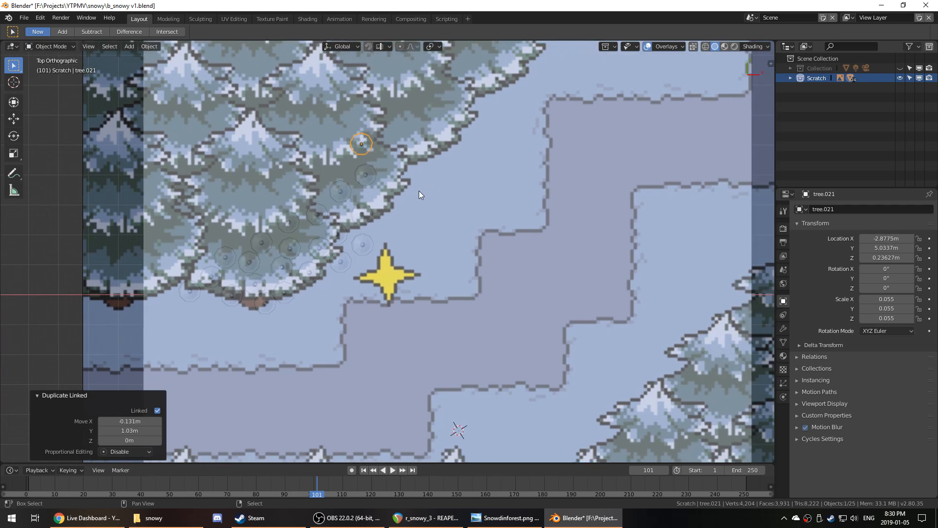
- Move the forest map reference image about 36.3 m in negative X so it sits beside the ground plane
{"action": "left_click", "coordinate": [321, 207], "text": "shift"}
{"action": "scroll", "coordinate": [318, 213], "scroll_direction": "down", "scroll_amount": 8}
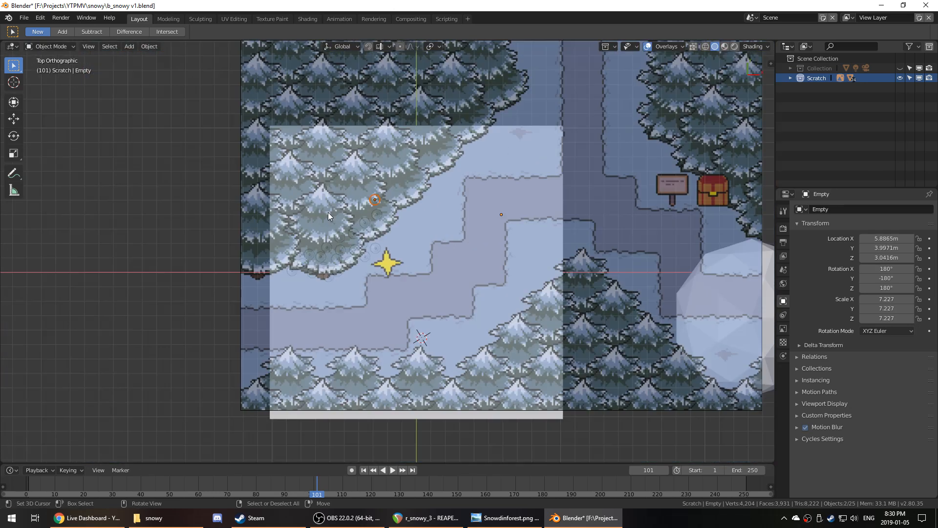
{"action": "key", "text": "g"}
{"action": "scroll", "coordinate": [462, 213], "scroll_direction": "up", "scroll_amount": 3}
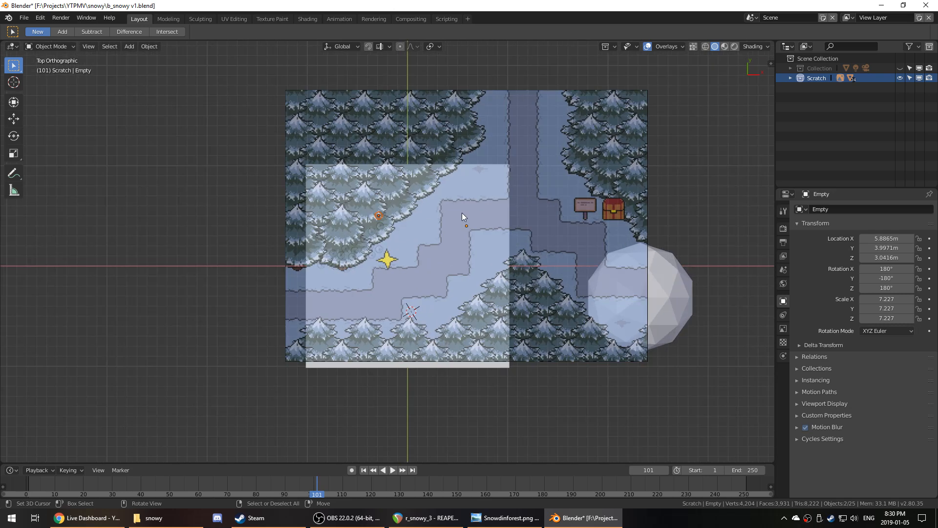
{"action": "left_click", "coordinate": [470, 225]}
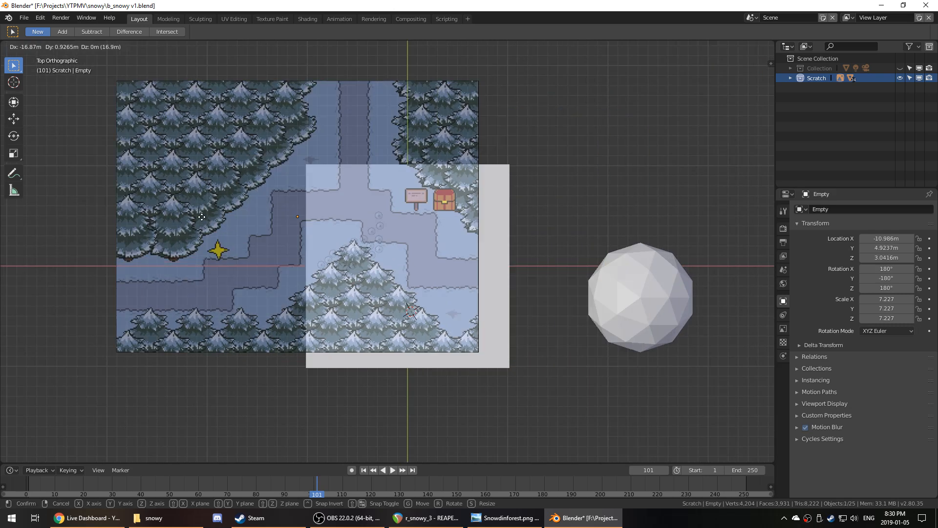
{"action": "left_click", "coordinate": [107, 231]}
{"action": "scroll", "coordinate": [294, 263], "scroll_direction": "up", "scroll_amount": 1}
{"action": "scroll", "coordinate": [294, 263], "scroll_direction": "up", "scroll_amount": 1}
{"action": "middle_click_drag", "start_coordinate": [342, 264], "coordinate": [377, 269], "text": "shift"}
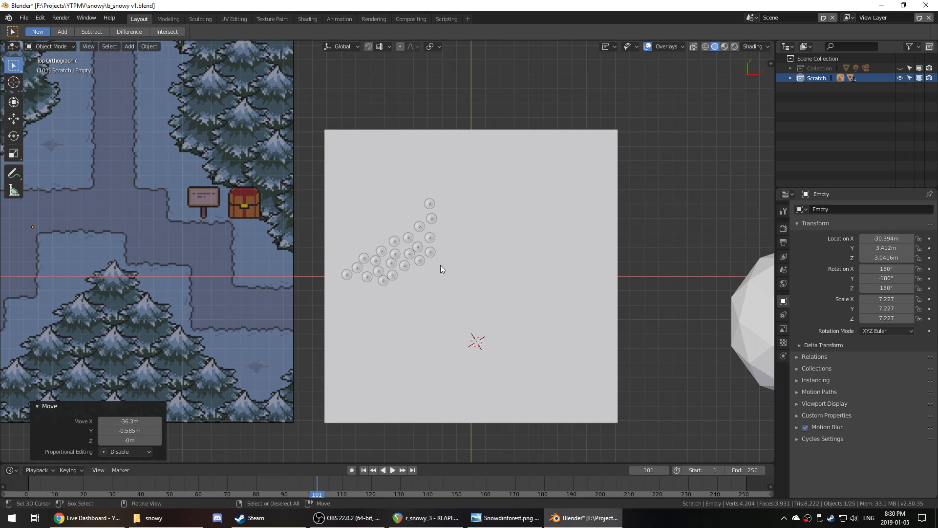
- Add a linked tree copy to the west forest group, about 0.94 m north of the tree just below its northern tip
{"action": "scroll", "coordinate": [440, 264], "scroll_direction": "up", "scroll_amount": 2}
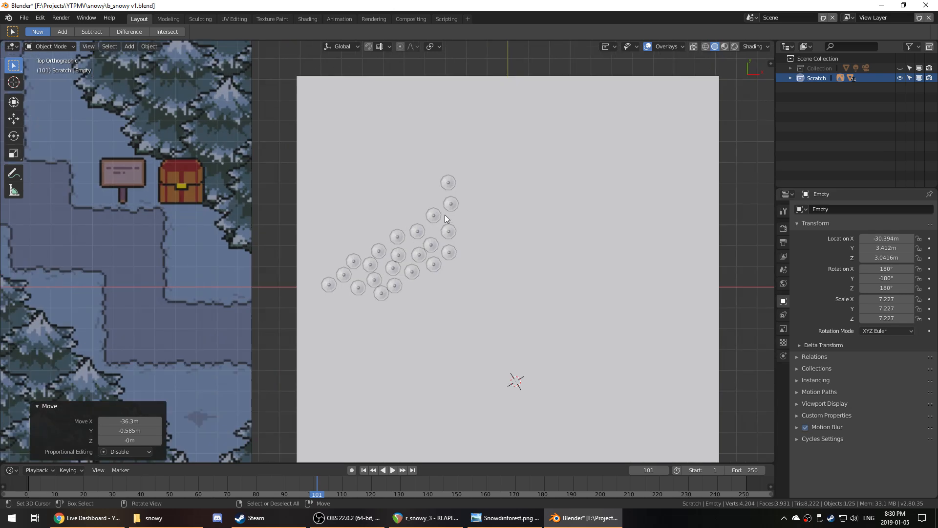
{"action": "left_click", "coordinate": [435, 215]}
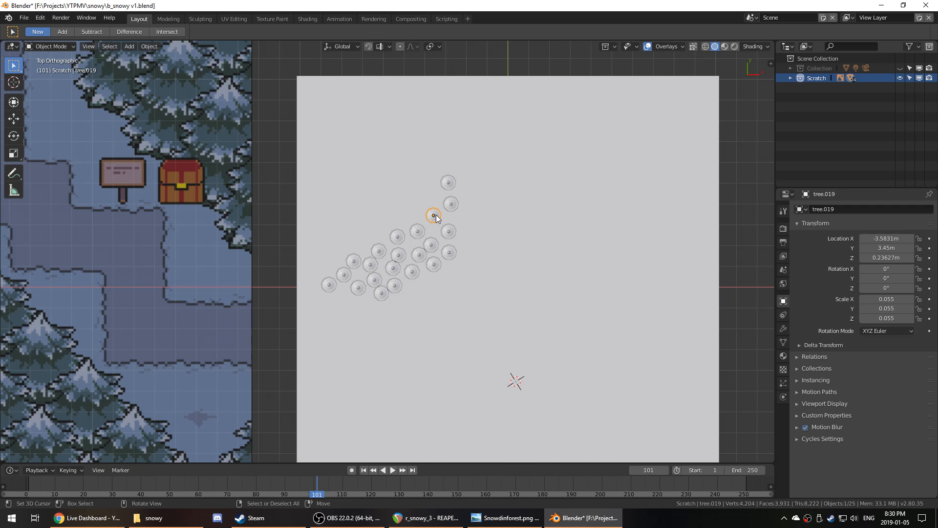
{"action": "key", "text": "alt+d"}
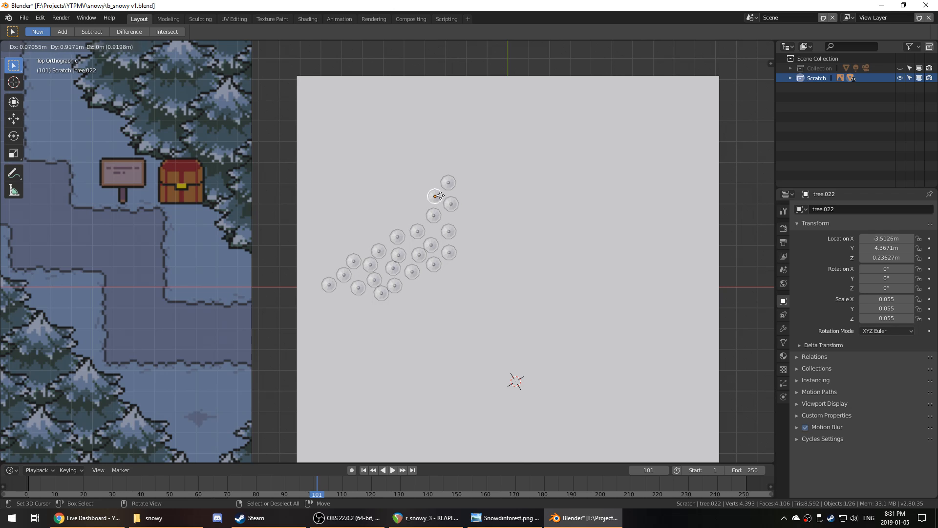
{"action": "left_click", "coordinate": [441, 197]}
- Start an east forest edge with five linked tree copies in a zigzag column, across the gap from the west group
{"action": "key", "text": "alt+d"}
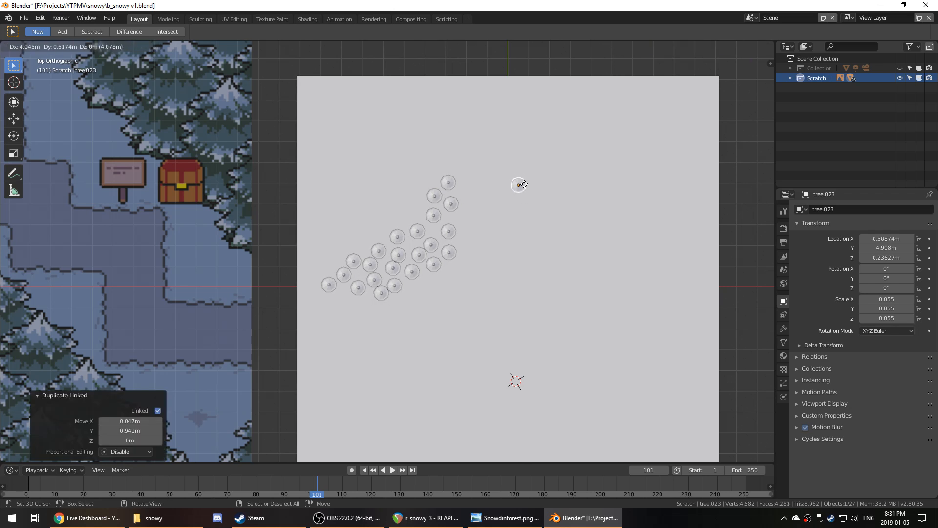
{"action": "left_click", "coordinate": [520, 184]}
{"action": "key", "text": "alt+d"}
{"action": "left_click", "coordinate": [533, 196]}
{"action": "key", "text": "alt+d"}
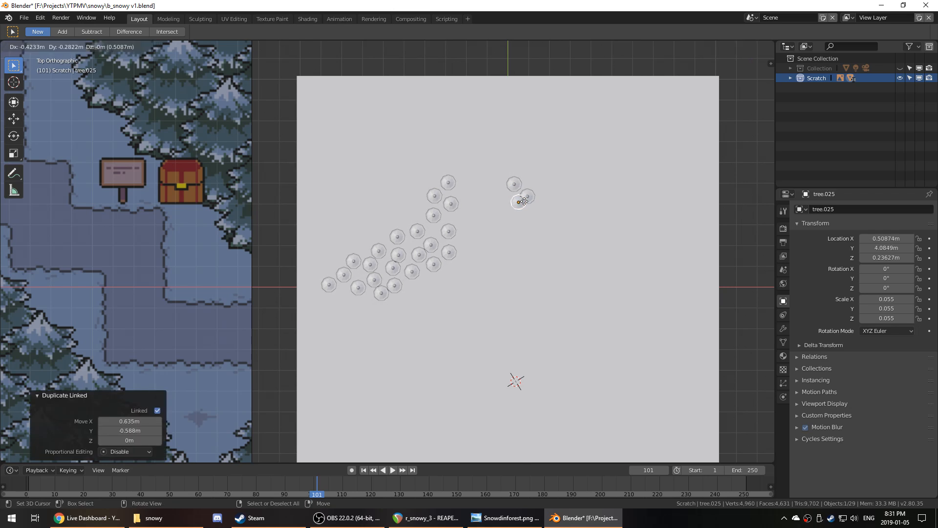
{"action": "left_click", "coordinate": [519, 205]}
{"action": "key", "text": "alt+d"}
{"action": "left_click", "coordinate": [533, 220]}
{"action": "key", "text": "alt+d"}
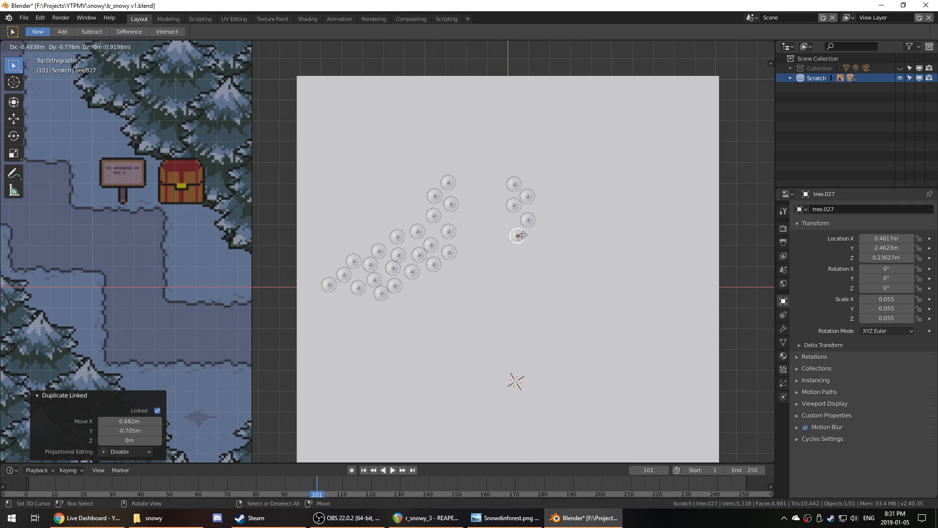
{"action": "left_click", "coordinate": [519, 232]}
- Extend the east forest edge southeast with three linked tree copies, and shift the middle one 0.118 m in X and 0.423 m in Y
{"action": "key", "text": "alt+d"}
{"action": "left_click", "coordinate": [536, 245]}
{"action": "key", "text": "alt+d"}
{"action": "left_click", "coordinate": [551, 246]}
{"action": "key", "text": "alt+d"}
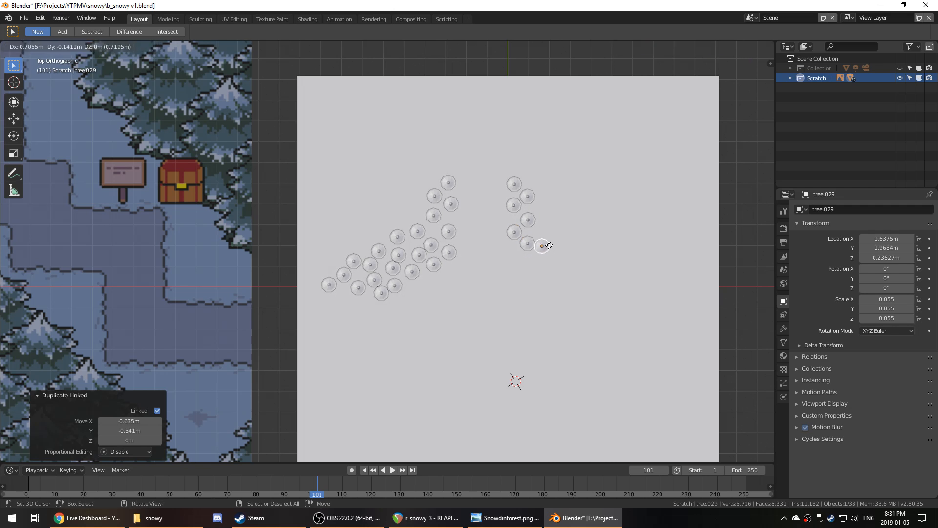
{"action": "left_click", "coordinate": [559, 265]}
{"action": "left_click_drag", "start_coordinate": [542, 245], "coordinate": [546, 238]}
- Continue the east forest group southeast with four more linked tree copies, ending just below the X axis
{"action": "key", "text": "alt+d"}
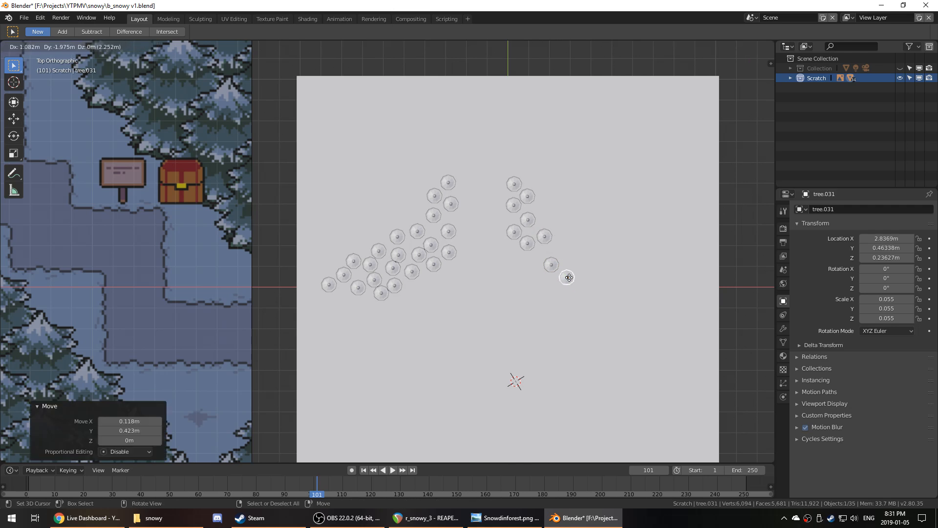
{"action": "left_click", "coordinate": [569, 277]}
{"action": "key", "text": "alt+d"}
{"action": "left_click", "coordinate": [567, 238]}
{"action": "key", "text": "alt+d"}
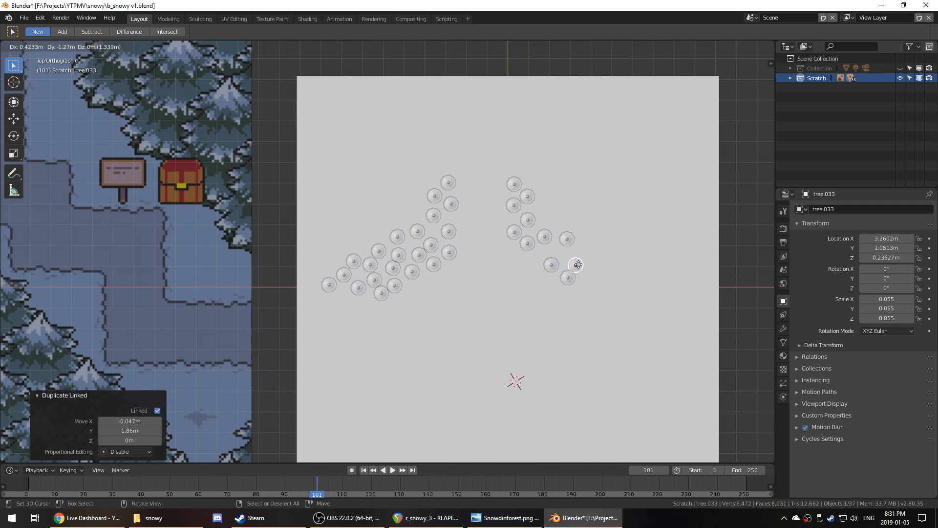
{"action": "left_click", "coordinate": [570, 257]}
{"action": "key", "text": "alt+d"}
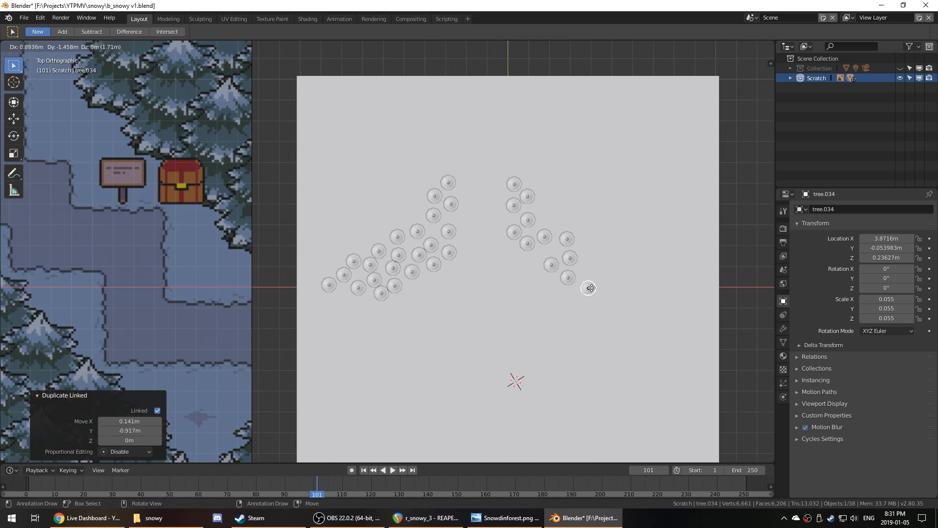
{"action": "left_click", "coordinate": [592, 291]}
- Fill out the outer side of the east forest group's southern end with three linked tree copies
{"action": "key", "text": "alt+d"}
{"action": "left_click", "coordinate": [593, 277]}
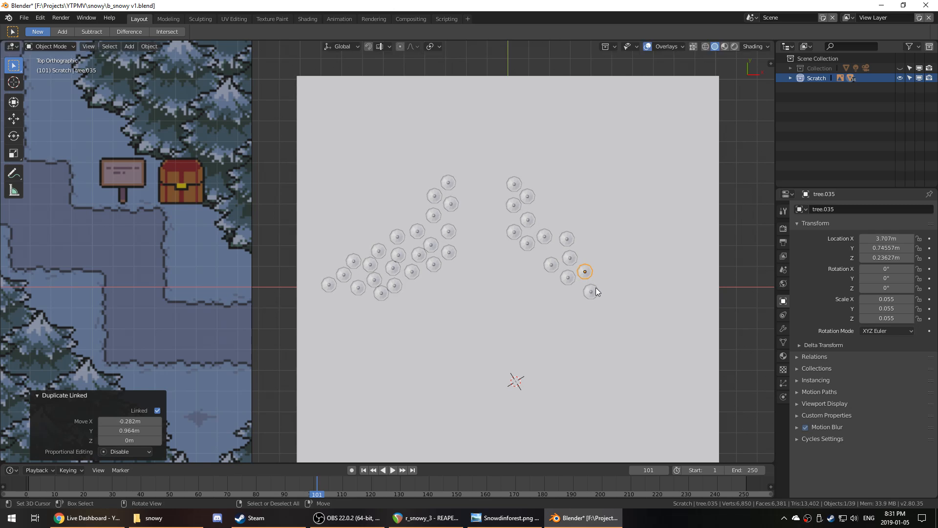
{"action": "key", "text": "alt+d"}
{"action": "left_click", "coordinate": [597, 267]}
{"action": "key", "text": "alt+d"}
{"action": "left_click", "coordinate": [597, 308]}
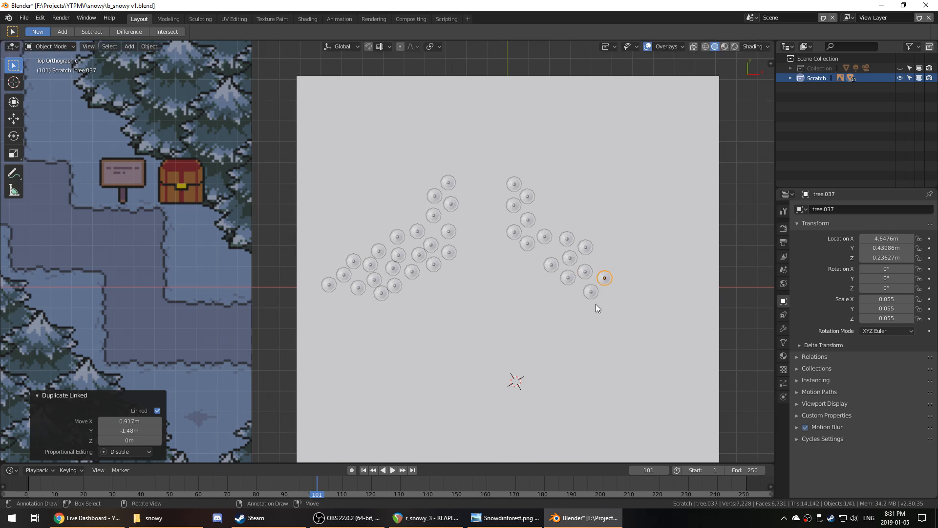
- Place two linked tree copies behind the middle of the east forest group, keeping their movement locked to the ground plane
{"action": "middle_click_drag", "start_coordinate": [597, 304], "coordinate": [573, 224]}
{"action": "scroll", "coordinate": [586, 234], "scroll_direction": "up", "scroll_amount": 2}
{"action": "left_click", "coordinate": [611, 254]}
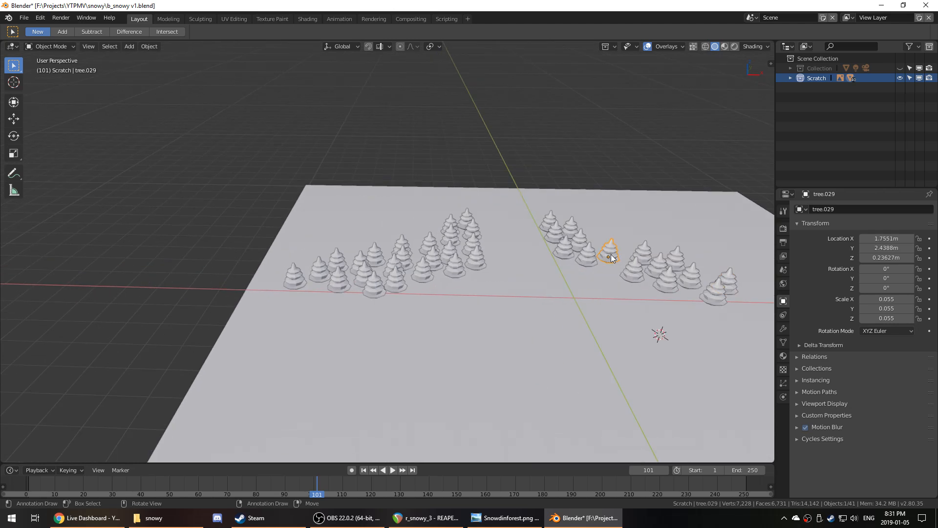
{"action": "key", "text": "alt+d"}
{"action": "key", "text": "shift+z"}
{"action": "left_click", "coordinate": [629, 245]}
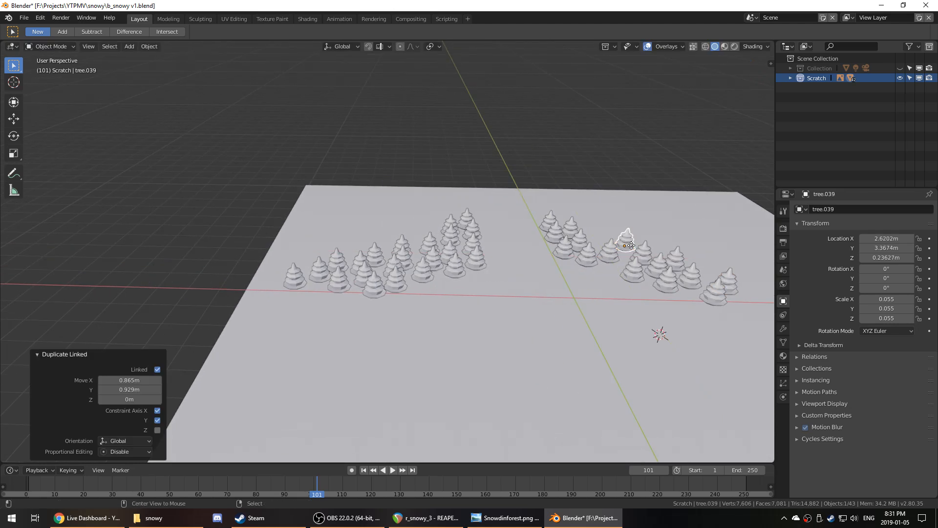
{"action": "key", "text": "alt+d"}
{"action": "key", "text": "shift+z"}
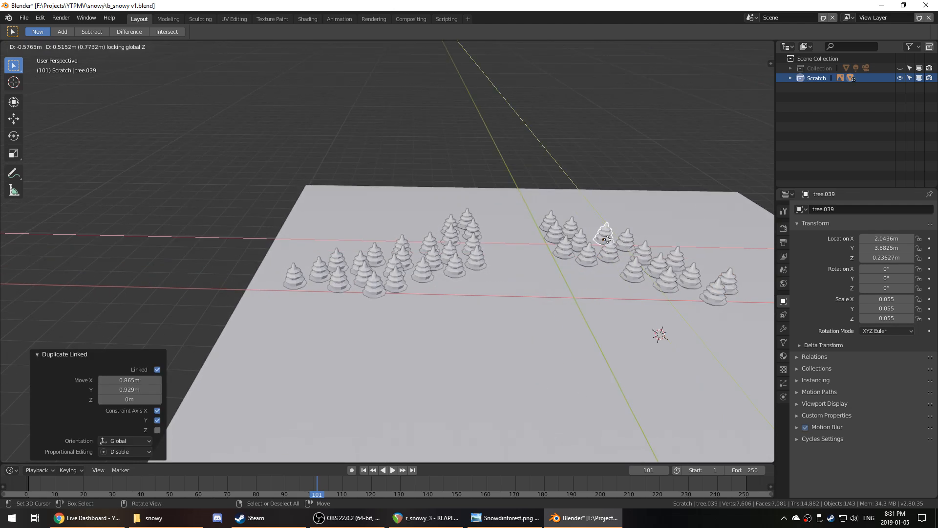
{"action": "left_click", "coordinate": [605, 239]}
{"action": "middle_click_drag", "start_coordinate": [605, 240], "coordinate": [620, 292]}
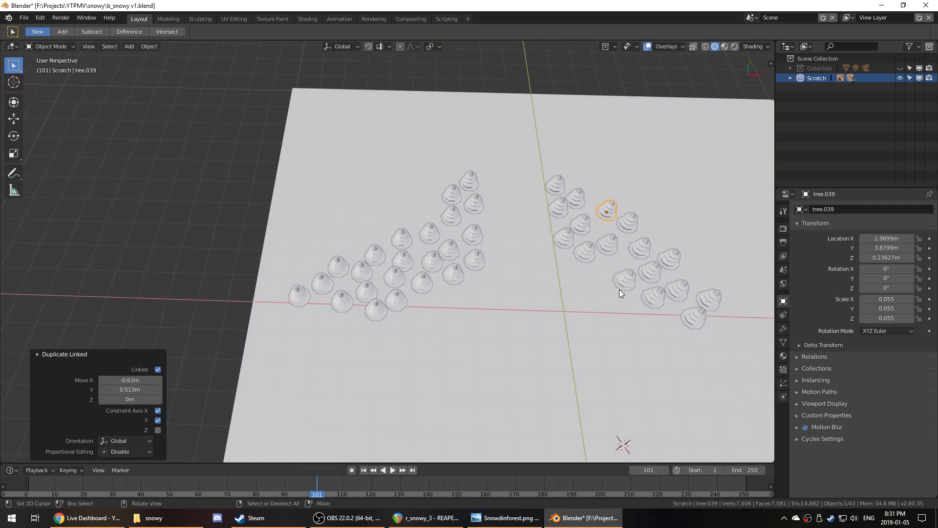
- Begin a central forest cluster south of the gap with four linked tree copies: one at the apex and three below it
{"action": "key", "text": "KP_7"}
{"action": "scroll", "coordinate": [620, 289], "scroll_direction": "down", "scroll_amount": 5}
{"action": "scroll", "coordinate": [597, 300], "scroll_direction": "up", "scroll_amount": 2}
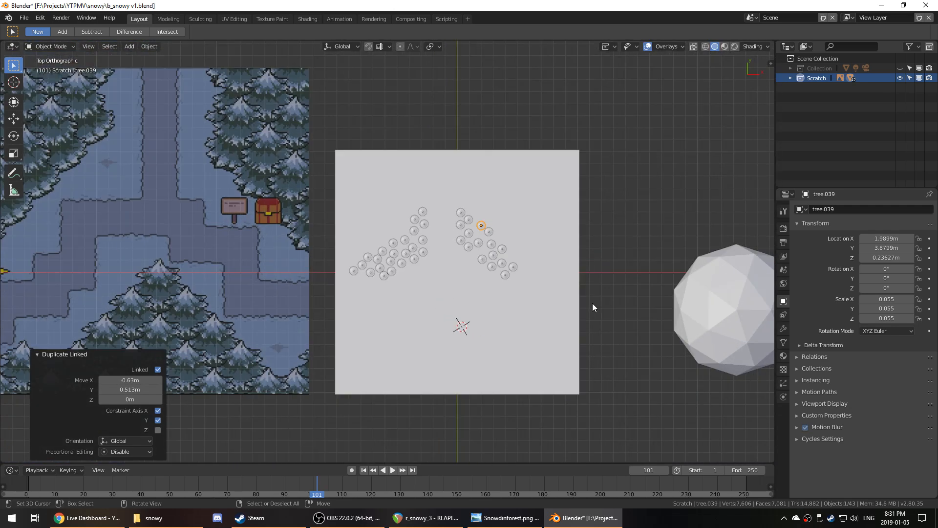
{"action": "scroll", "coordinate": [593, 307], "scroll_direction": "up", "scroll_amount": 2}
{"action": "left_click", "coordinate": [444, 251]}
{"action": "key", "text": "alt+d"}
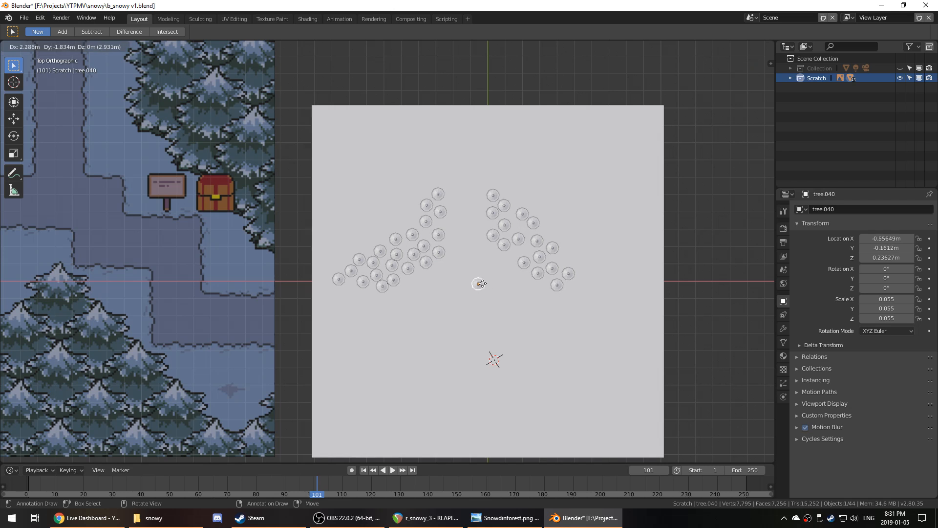
{"action": "left_click", "coordinate": [478, 280]}
{"action": "key", "text": "alt+d"}
{"action": "left_click", "coordinate": [487, 293]}
{"action": "key", "text": "alt+d"}
{"action": "left_click", "coordinate": [464, 297]}
{"action": "key", "text": "alt+d"}
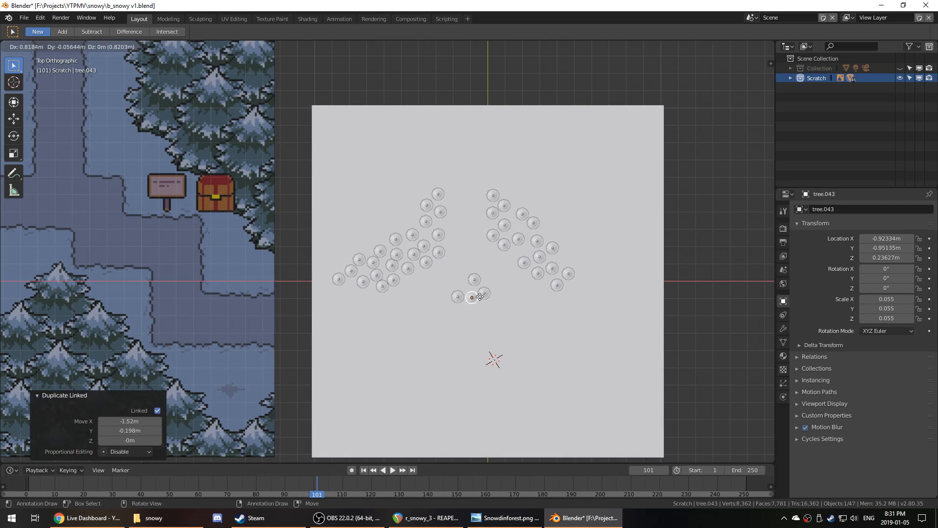
{"action": "left_click", "coordinate": [480, 297]}
- Fill the central forest cluster with five more linked tree copies in two rows beneath the existing ones
{"action": "key", "text": "alt+d"}
{"action": "left_click", "coordinate": [461, 318]}
{"action": "key", "text": "alt+d"}
{"action": "left_click", "coordinate": [489, 317]}
{"action": "key", "text": "alt+d"}
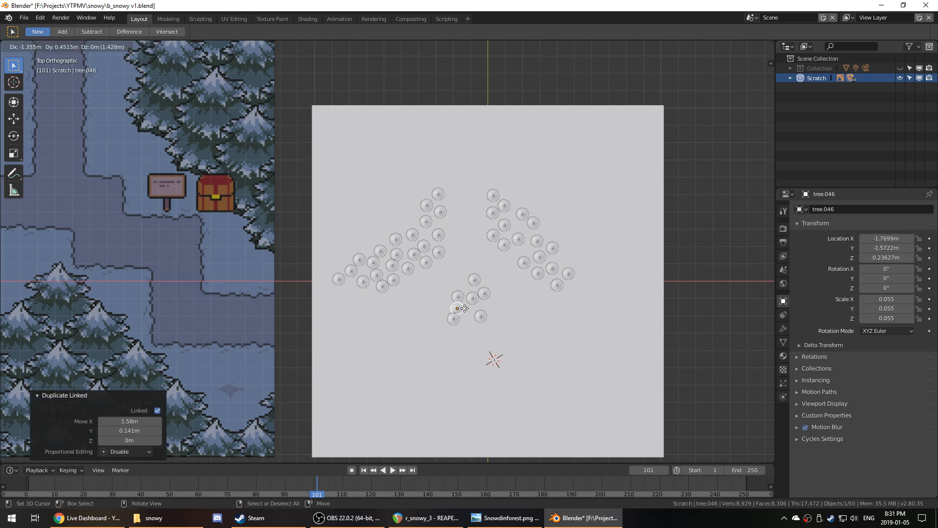
{"action": "left_click", "coordinate": [465, 308]}
{"action": "key", "text": "alt+d"}
{"action": "left_click", "coordinate": [491, 305]}
{"action": "key", "text": "alt+d"}
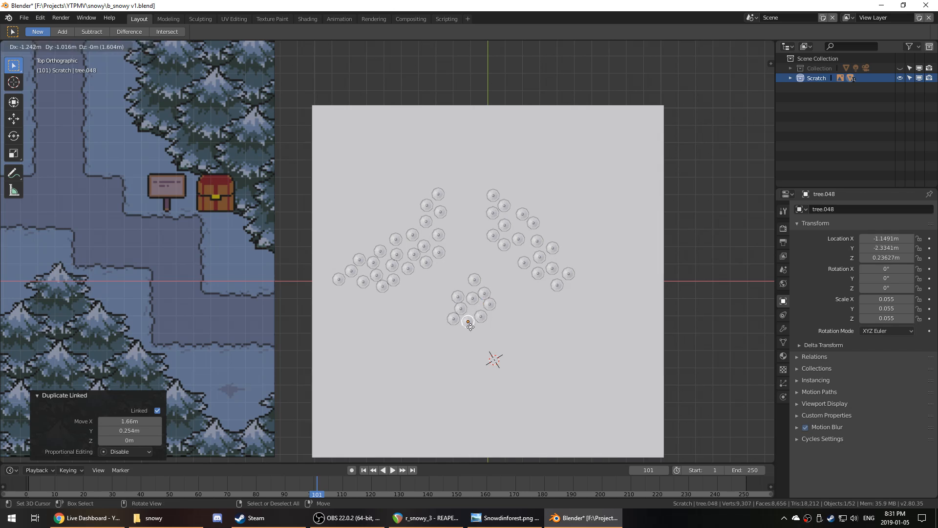
{"action": "left_click", "coordinate": [469, 326]}
- Examine the tree layout from the front and from above, comparing it with the forest map reference image
{"action": "scroll", "coordinate": [462, 326], "scroll_direction": "up", "scroll_amount": 2}
{"action": "middle_click_drag", "start_coordinate": [478, 326], "coordinate": [476, 248]}
{"action": "key", "text": "KP_1"}
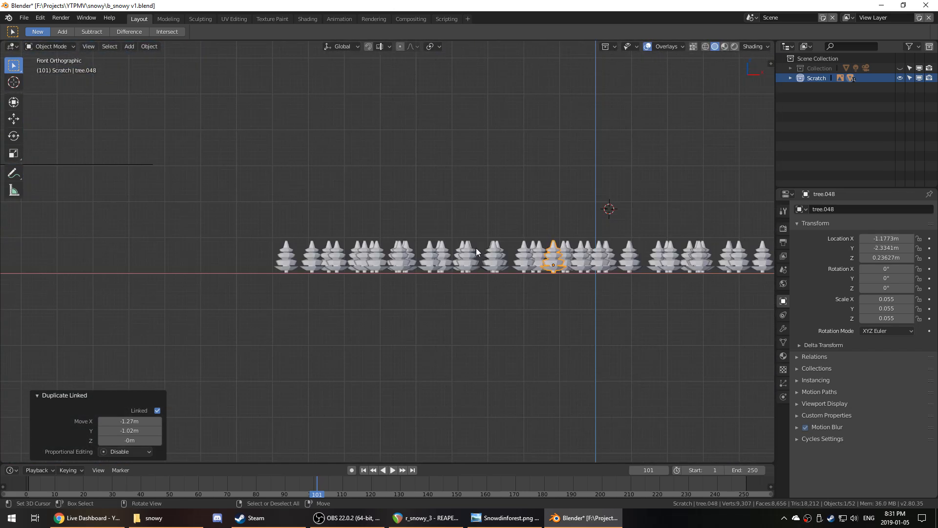
{"action": "key", "text": "KP_7"}
{"action": "scroll", "coordinate": [476, 248], "scroll_direction": "down", "scroll_amount": 5}
{"action": "scroll", "coordinate": [304, 267], "scroll_direction": "down", "scroll_amount": 2}
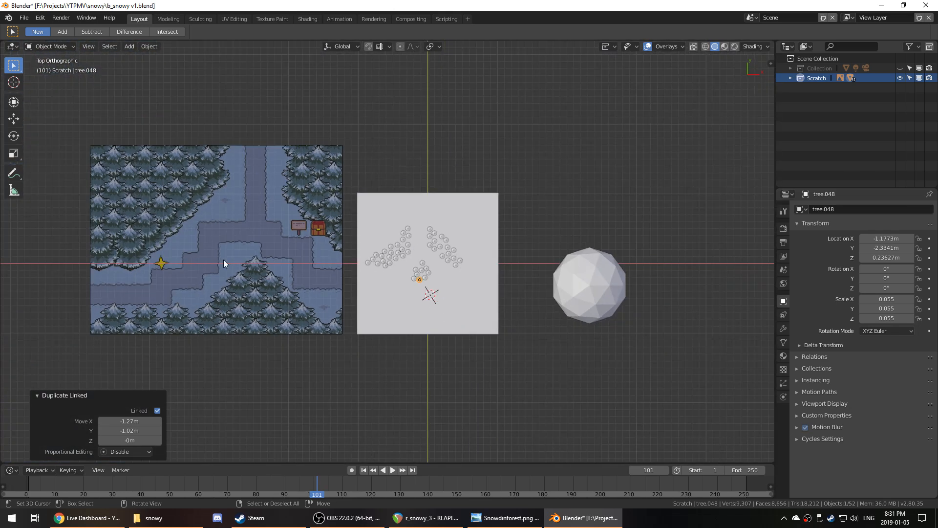
{"action": "scroll", "coordinate": [457, 269], "scroll_direction": "up", "scroll_amount": 2}
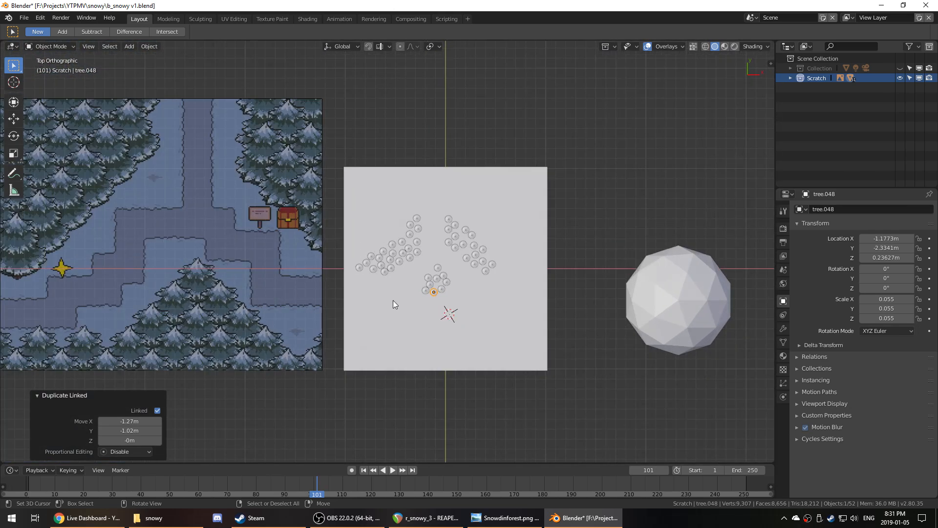
{"action": "scroll", "coordinate": [393, 301], "scroll_direction": "up", "scroll_amount": 4}
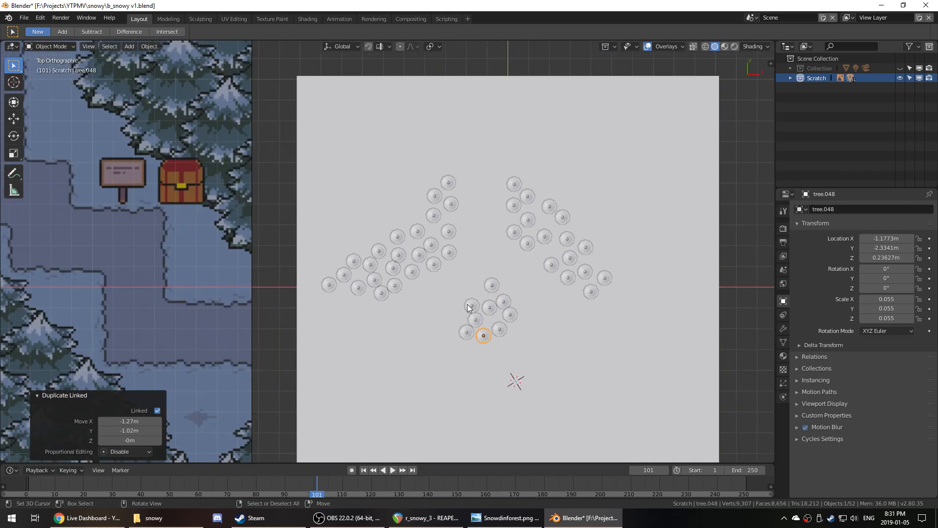
- Select nine scattered trees from the west and east groups and place linked copies of them about 5.9 m south on the ground
{"action": "left_click", "coordinate": [399, 255]}
{"action": "left_click", "coordinate": [369, 264], "text": "shift"}
{"action": "left_click", "coordinate": [374, 265], "text": "shift"}
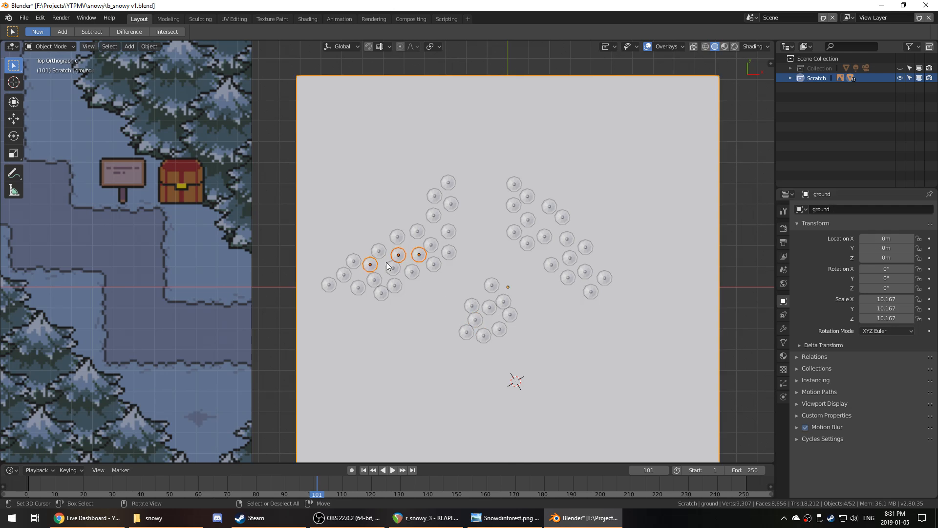
{"action": "right_click", "coordinate": [355, 260]}
{"action": "right_click", "coordinate": [370, 262], "text": "shift"}
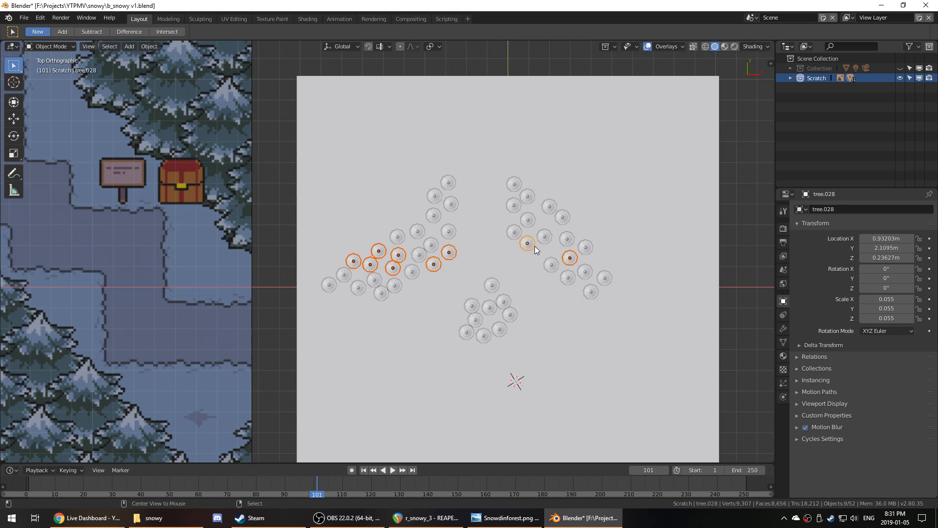
{"action": "key", "text": "alt+d"}
{"action": "left_click", "coordinate": [544, 376]}
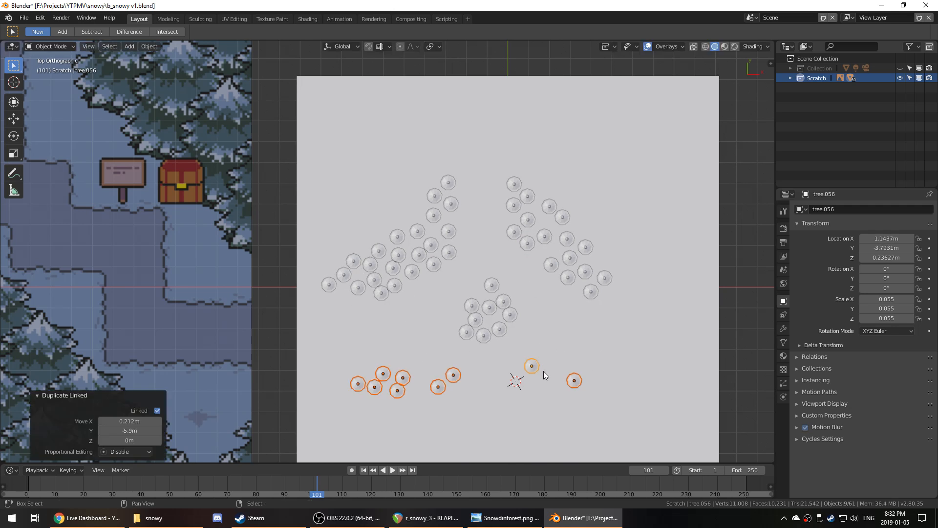
{"action": "key", "text": "shift+d"}
{"action": "key", "text": "Escape"}
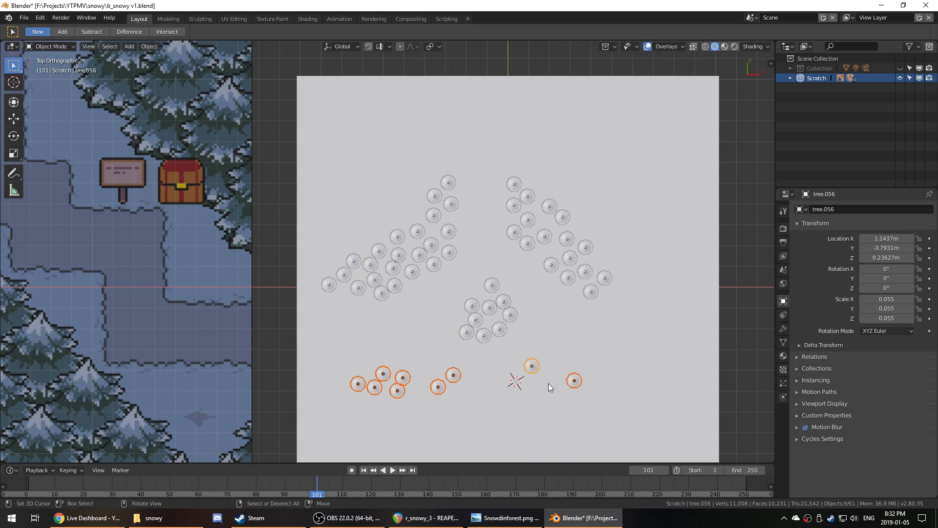
- Make linked copies of the southern nine-tree row, rotate them by 90° twice, and offset them about 1.8 m east and 0.45 m south
{"action": "type", "text": "gr"}
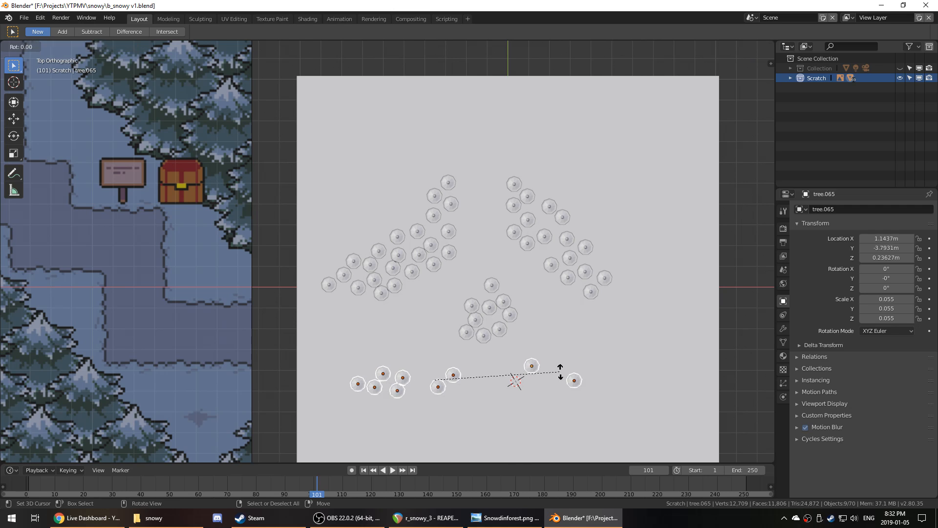
{"action": "type", "text": "90"}
{"action": "key", "text": "Return"}
{"action": "key", "text": "ctrl+z"}
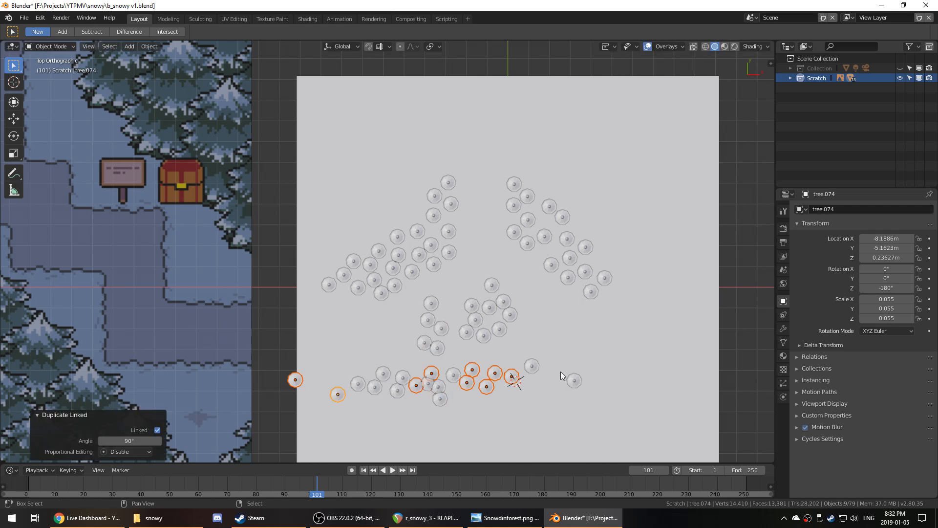
{"action": "key", "text": "ctrl+shift+z"}
{"action": "type", "text": "r90"}
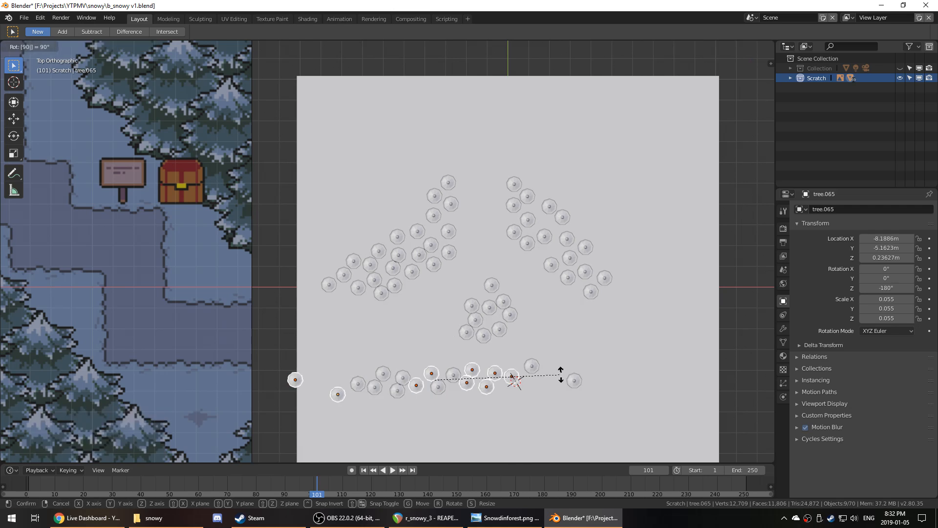
{"action": "key", "text": "Return"}
{"action": "key", "text": "g"}
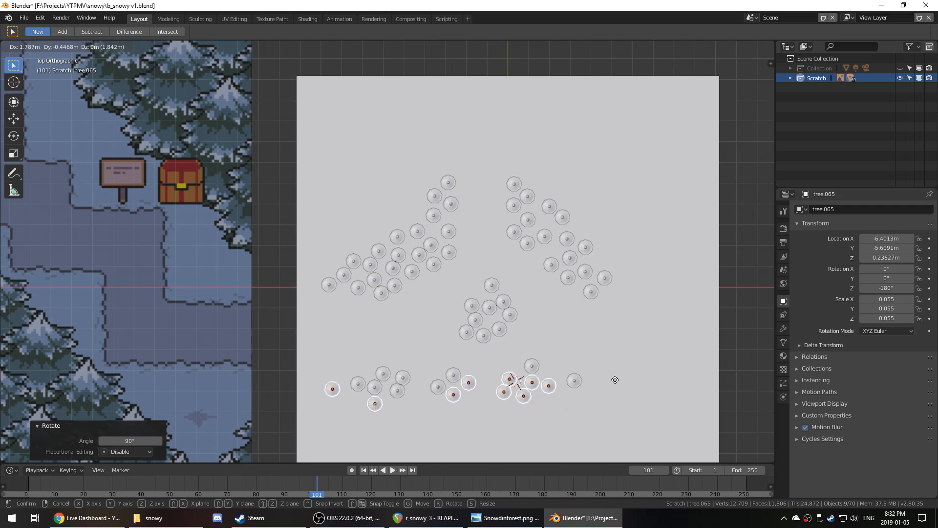
{"action": "left_click", "coordinate": [616, 379]}
- Fill the gaps along the western half of the southern tree row's north edge with three linked tree copies
{"action": "left_click", "coordinate": [387, 373]}
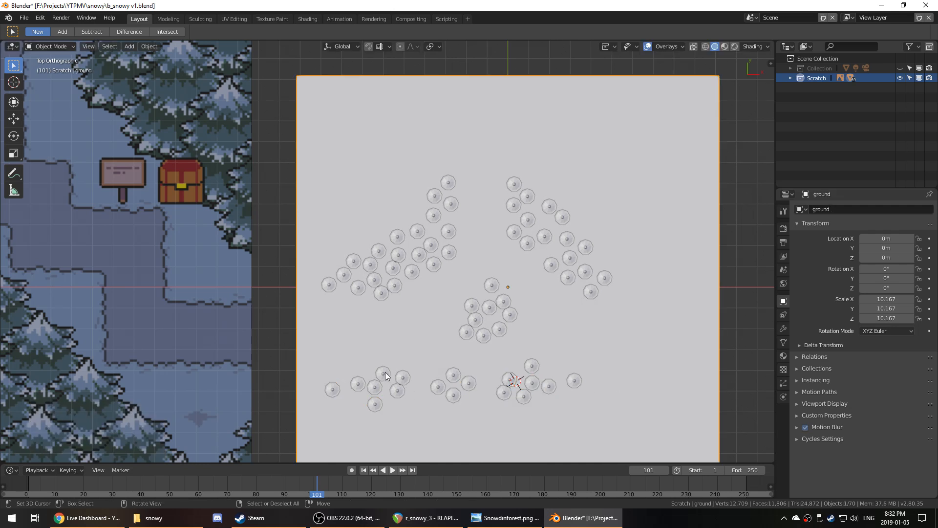
{"action": "key", "text": "alt+d"}
{"action": "left_click", "coordinate": [437, 378]}
{"action": "key", "text": "alt+d"}
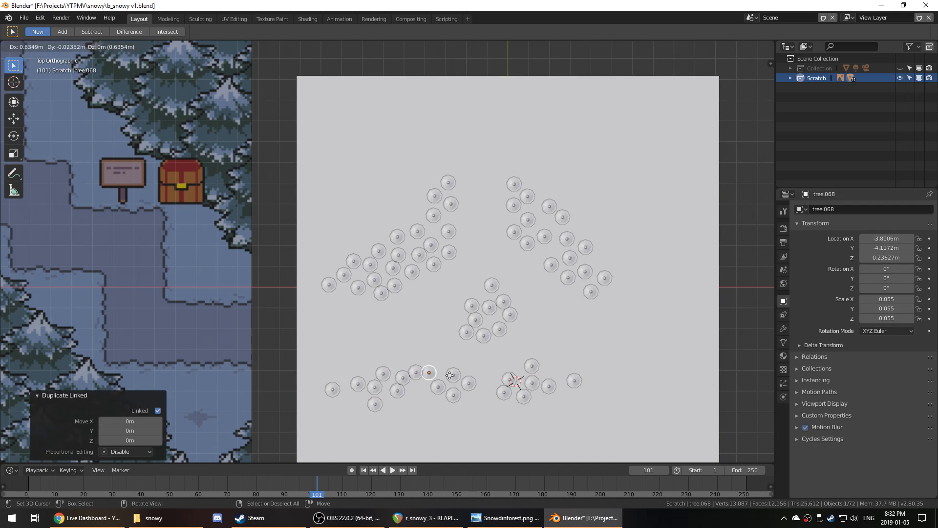
{"action": "left_click", "coordinate": [455, 373]}
{"action": "key", "text": "alt+d"}
{"action": "left_click", "coordinate": [501, 372]}
- Continue the southern row's north edge eastward with three more linked tree copies
{"action": "key", "text": "alt+d"}
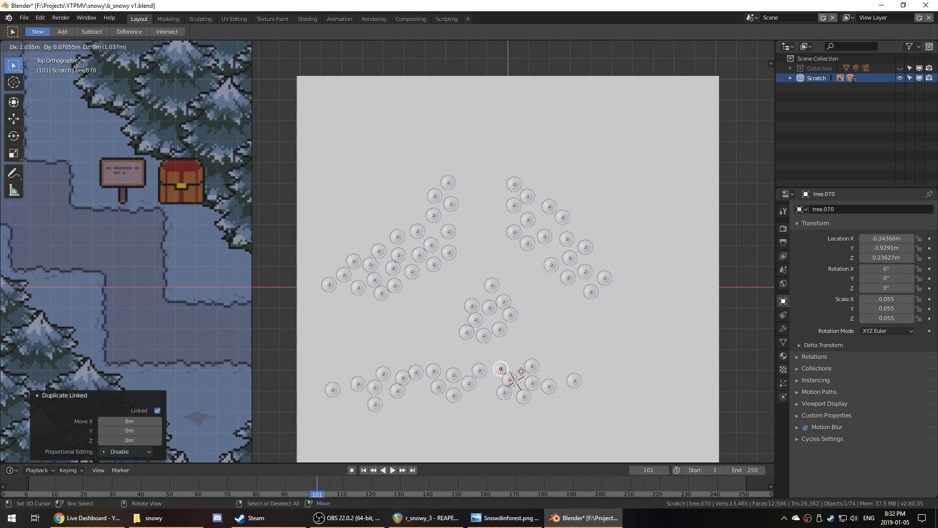
{"action": "left_click", "coordinate": [519, 373]}
{"action": "key", "text": "alt+d"}
{"action": "left_click", "coordinate": [582, 372]}
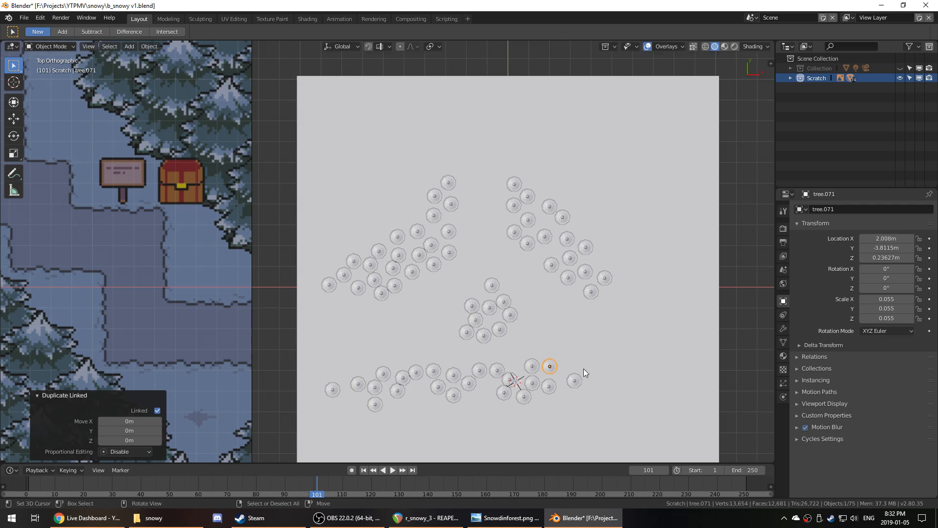
{"action": "key", "text": "alt+d"}
{"action": "left_click", "coordinate": [595, 371]}
- Try to stretch all linked trees taller by raising the top edge loop of a central-cluster tree's mesh along Z
{"action": "left_click", "coordinate": [510, 319]}
{"action": "middle_click_drag", "start_coordinate": [511, 320], "coordinate": [538, 273]}
{"action": "key", "text": "Tab"}
{"action": "scroll", "coordinate": [518, 296], "scroll_direction": "up", "scroll_amount": 3}
{"action": "scroll", "coordinate": [545, 262], "scroll_direction": "down", "scroll_amount": 4}
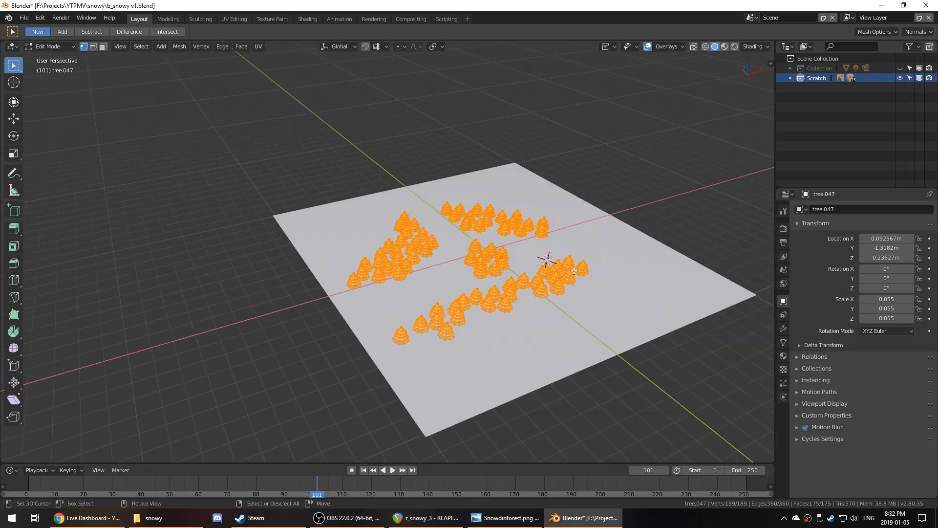
{"action": "scroll", "coordinate": [564, 273], "scroll_direction": "up", "scroll_amount": 4}
{"action": "key", "text": "alt+a"}
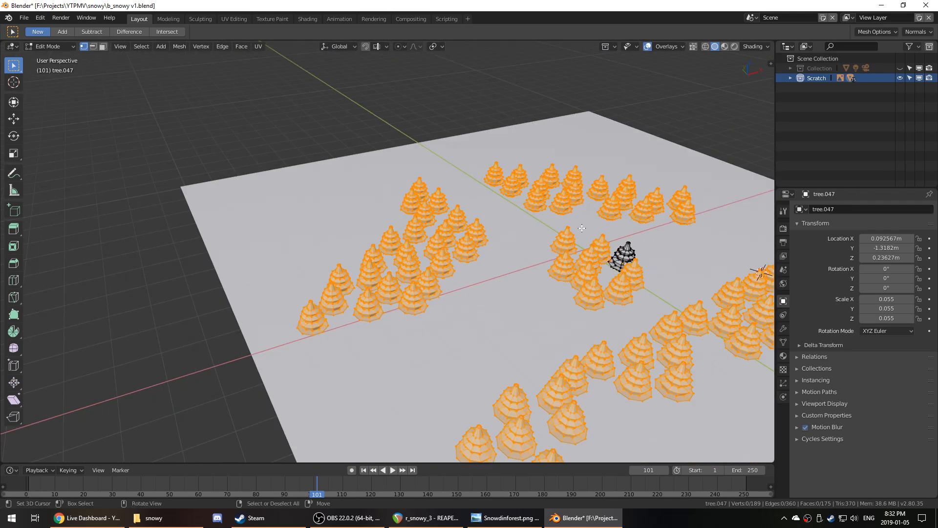
{"action": "left_click", "coordinate": [627, 242], "text": "alt"}
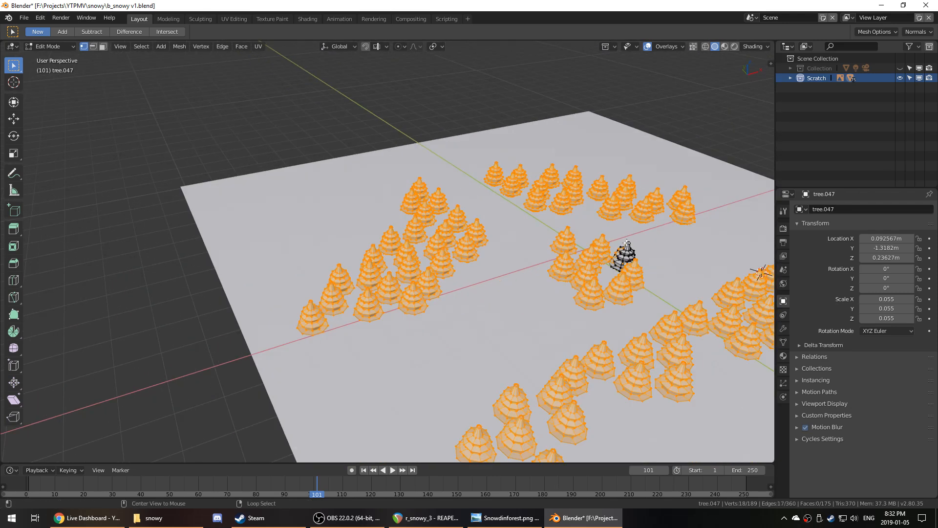
{"action": "key", "text": "g"}
{"action": "key", "text": "z"}
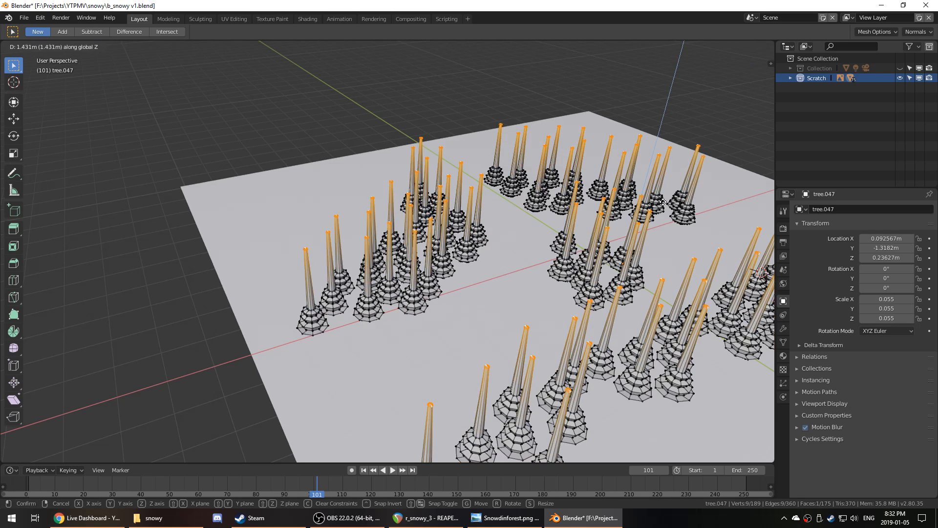
{"action": "left_click", "coordinate": [670, 207]}
{"action": "key", "text": "Tab"}
- Check the stretched trees from a low angle and undo the mesh change to their tips
{"action": "scroll", "coordinate": [681, 264], "scroll_direction": "down", "scroll_amount": 3}
{"action": "middle_click_drag", "start_coordinate": [679, 282], "coordinate": [576, 272]}
{"action": "key", "text": "ctrl+z"}
{"action": "key", "text": "ctrl+z"}
{"action": "key", "text": "Tab"}
{"action": "left_click", "coordinate": [451, 305]}
{"action": "key", "text": "alt+d"}
{"action": "left_click", "coordinate": [552, 310]}
{"action": "key", "text": "ctrl+z"}
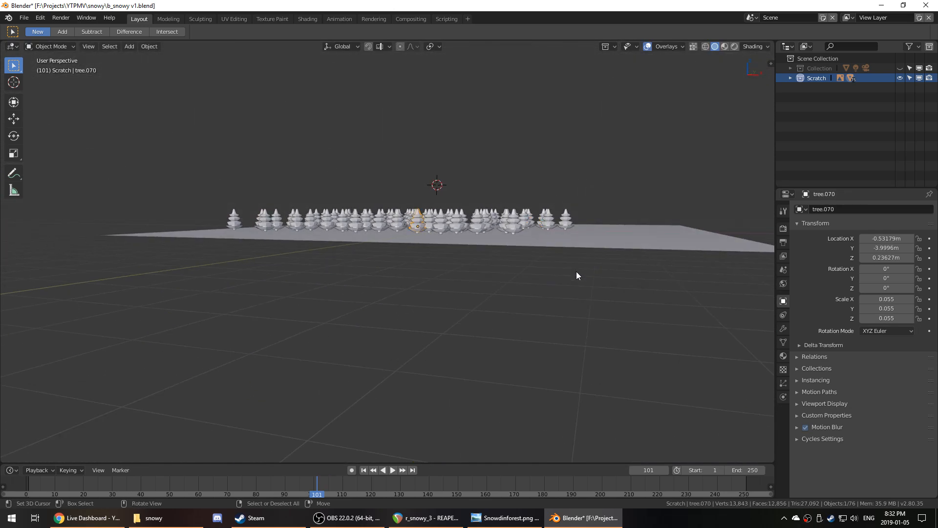
- Place a linked tree copy at the southern row's east end, locked to the ground plane, at about X 3.87 m, Y -3.81 m, and save the file
{"action": "key", "text": "alt+d"}
{"action": "key", "text": "shift+z"}
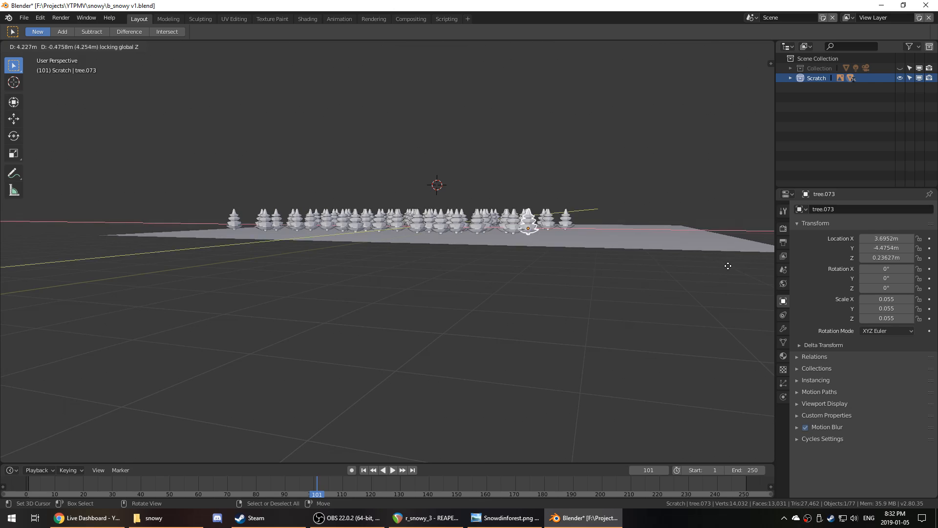
{"action": "left_click", "coordinate": [727, 263]}
{"action": "middle_click_drag", "start_coordinate": [727, 264], "coordinate": [612, 321]}
{"action": "key", "text": "g"}
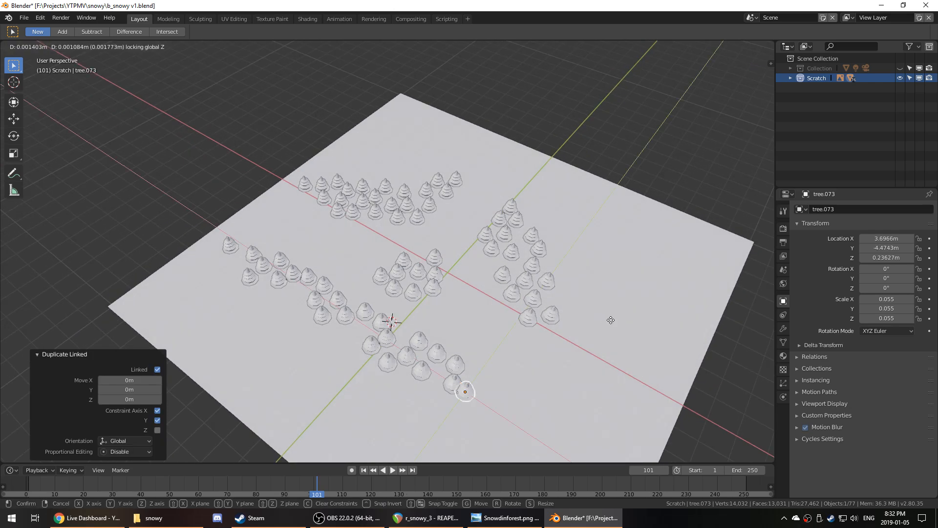
{"action": "key", "text": "shift+z"}
{"action": "left_click", "coordinate": [624, 308]}
{"action": "middle_click_drag", "start_coordinate": [544, 318], "coordinate": [570, 313]}
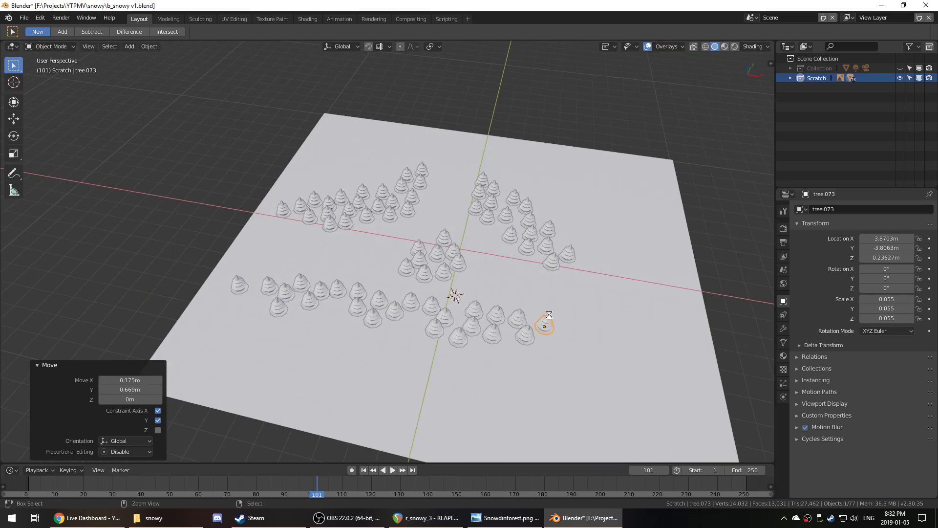
{"action": "key", "text": "ctrl+s"}
- Select only the nine trees of the central cluster and move them about 0.9 m south, closer to the southern row
{"action": "middle_click_drag", "start_coordinate": [489, 303], "coordinate": [538, 332]}
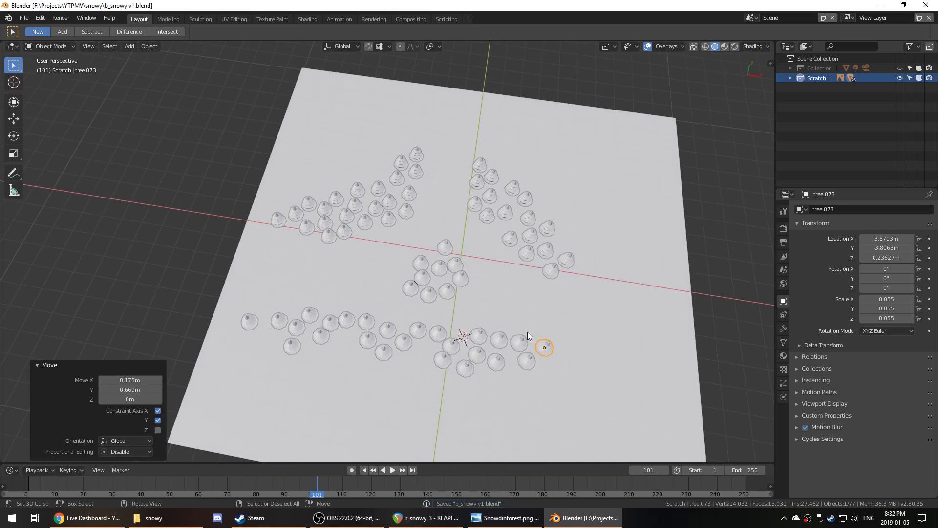
{"action": "key", "text": "KP_7"}
{"action": "scroll", "coordinate": [264, 395], "scroll_direction": "down", "scroll_amount": 6}
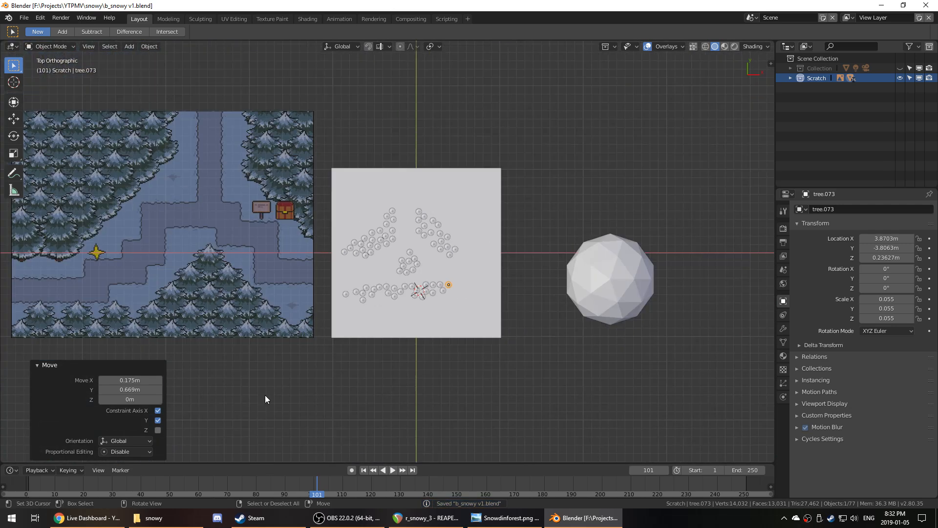
{"action": "scroll", "coordinate": [395, 348], "scroll_direction": "up", "scroll_amount": 3}
{"action": "scroll", "coordinate": [429, 328], "scroll_direction": "up", "scroll_amount": 2}
{"action": "key", "text": "c"}
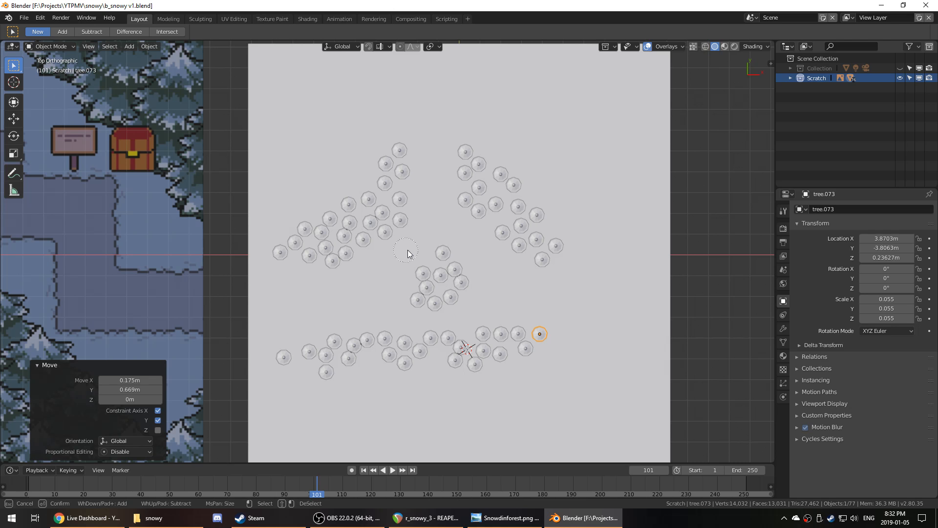
{"action": "mouse_move", "coordinate": [408, 250]}
{"action": "left_mouse_down"}
{"action": "mouse_move", "coordinate": [462, 284]}
{"action": "mouse_move", "coordinate": [456, 301]}
{"action": "left_mouse_up"}
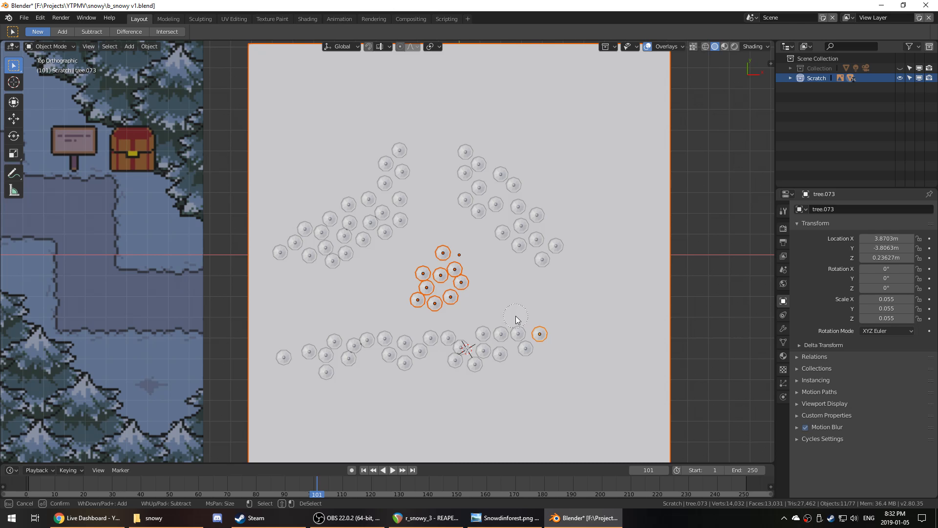
{"action": "middle_click", "coordinate": [464, 250]}
{"action": "key", "text": "Escape"}
{"action": "key", "text": "g"}
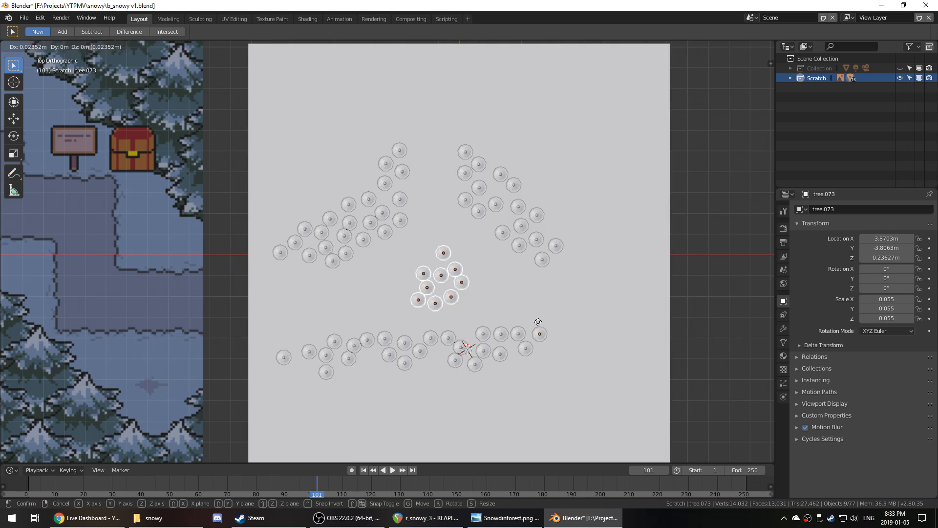
{"action": "left_click", "coordinate": [546, 338]}
{"action": "key", "text": "g"}
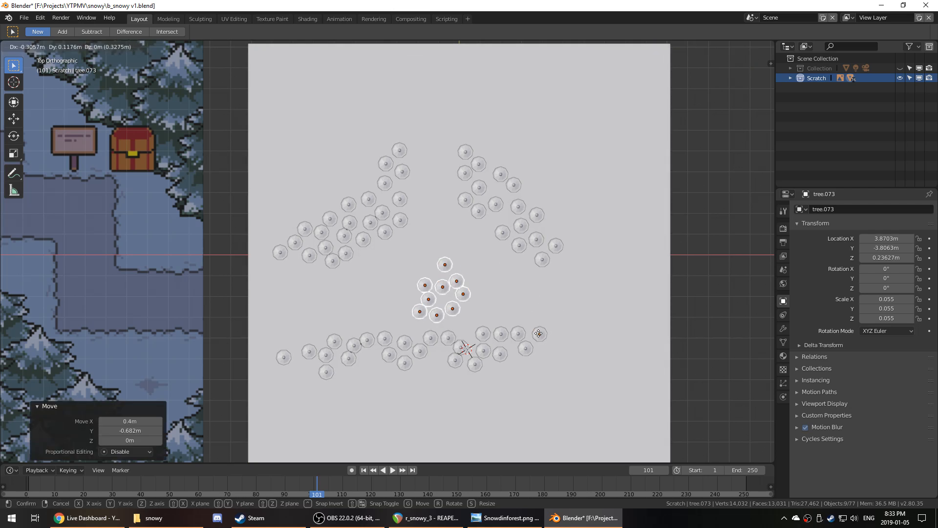
{"action": "left_click", "coordinate": [540, 339]}
{"action": "right_click", "coordinate": [419, 324]}
{"action": "key", "text": "alt+d"}
{"action": "right_click", "coordinate": [419, 322]}
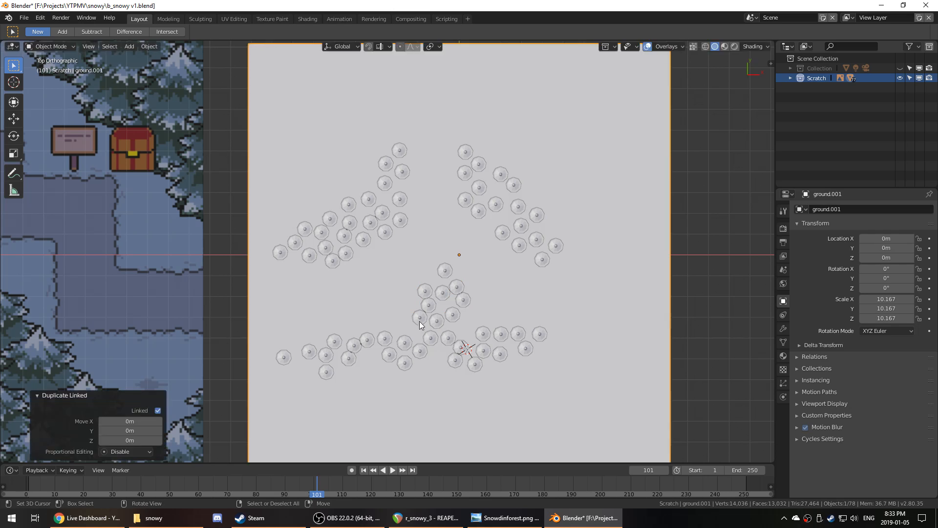
- Place a linked copy of the central cluster's southwestern tree just southwest of it
{"action": "right_click", "coordinate": [419, 320]}
{"action": "key", "text": "alt+d"}
{"action": "left_click", "coordinate": [404, 329]}
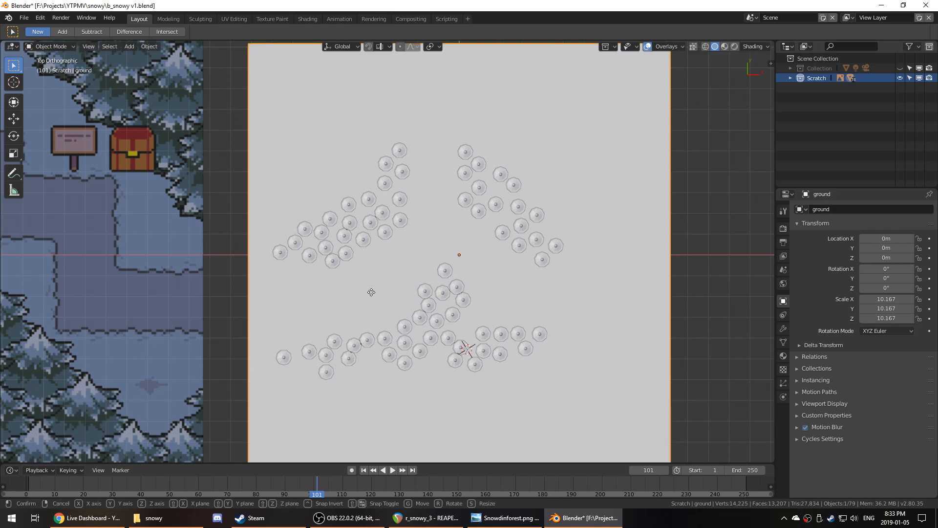
- Delete the surplus overlapping ground plane
{"action": "left_click", "coordinate": [308, 379]}
{"action": "key", "text": "x"}
{"action": "left_click", "coordinate": [307, 375]}
- Place two linked copies of a southern-row tree along the central cluster's west flank
{"action": "right_click", "coordinate": [389, 336]}
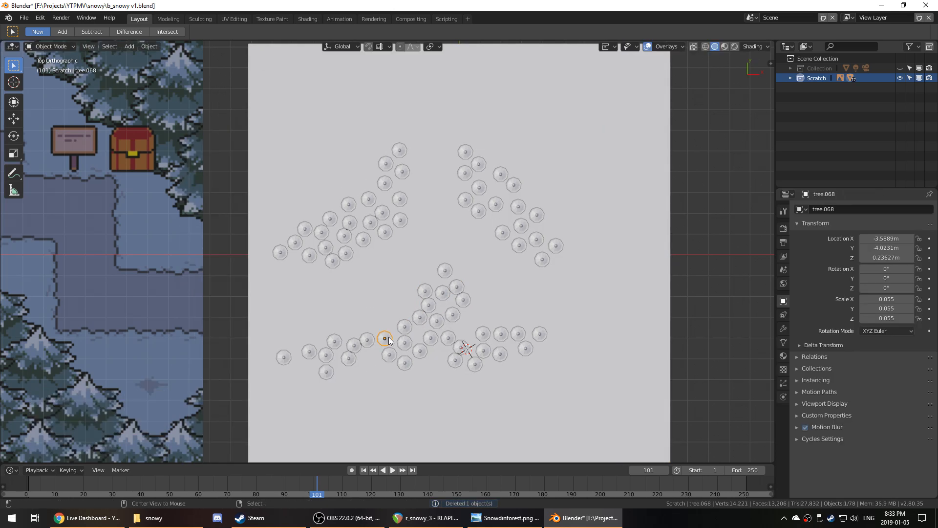
{"action": "key", "text": "alt+d"}
{"action": "left_click", "coordinate": [411, 308]}
{"action": "key", "text": "alt+d"}
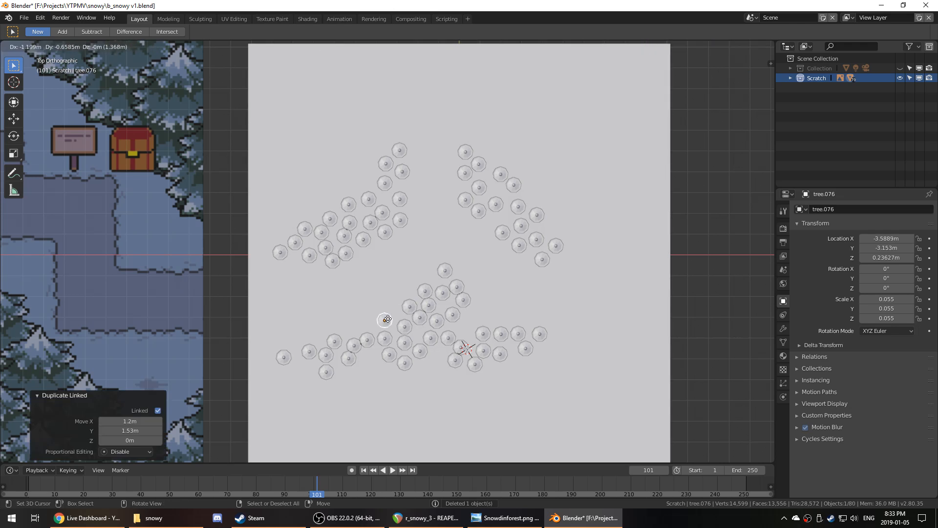
{"action": "left_click", "coordinate": [387, 320]}
- Place four linked tree copies along the central cluster's east flank, filling the area above the southern row
{"action": "key", "text": "alt+d"}
{"action": "left_click", "coordinate": [471, 322]}
{"action": "key", "text": "alt+d"}
{"action": "left_click", "coordinate": [496, 306]}
{"action": "key", "text": "alt+d"}
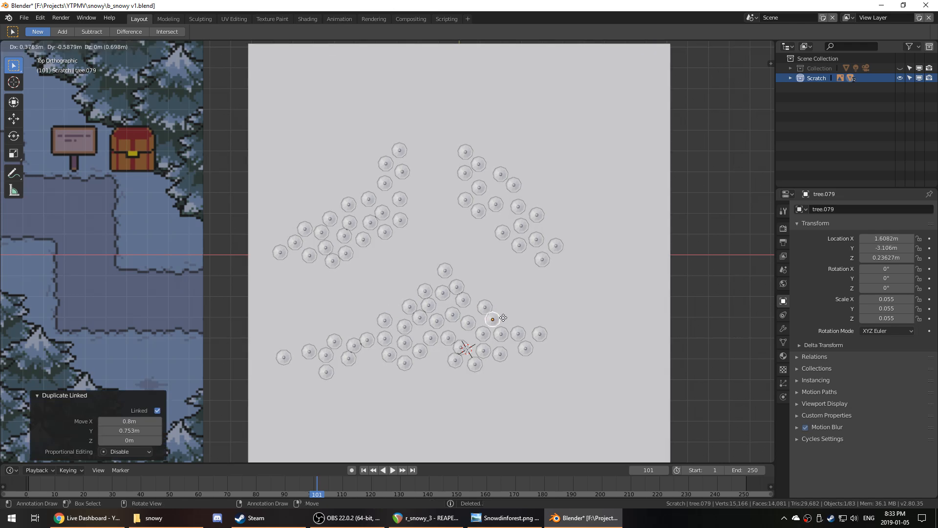
{"action": "left_click", "coordinate": [514, 316]}
{"action": "key", "text": "alt+d"}
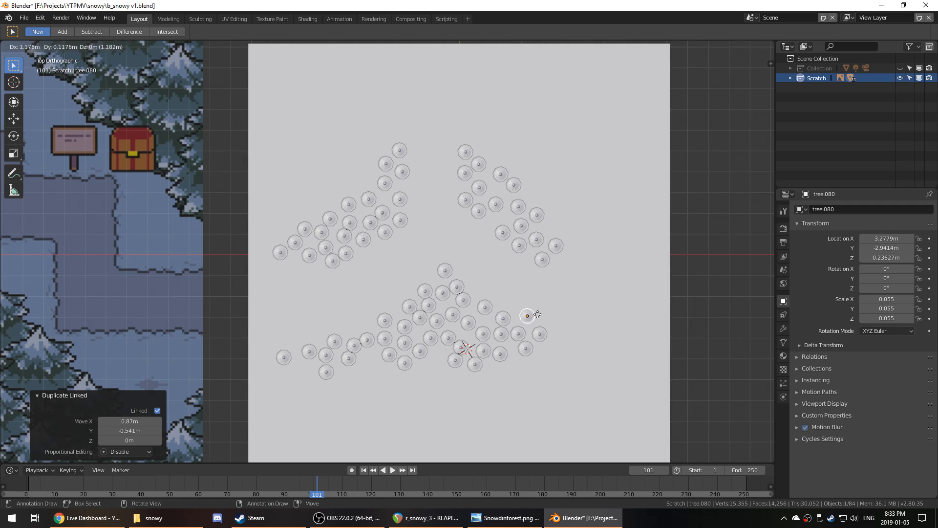
{"action": "left_click", "coordinate": [536, 320]}
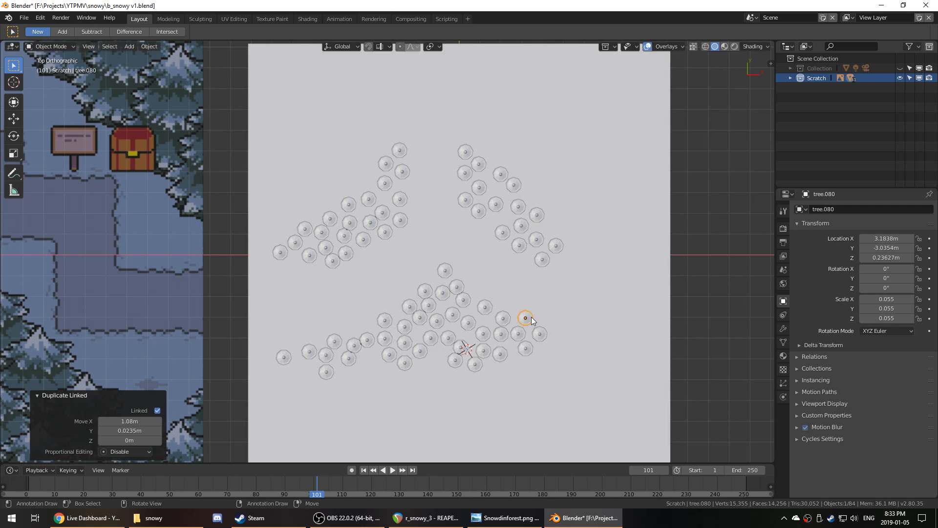
- Select every visible object and move them all to the Scene Collection
{"action": "middle_click_drag", "start_coordinate": [515, 326], "coordinate": [506, 256]}
{"action": "scroll", "coordinate": [505, 256], "scroll_direction": "up", "scroll_amount": 2}
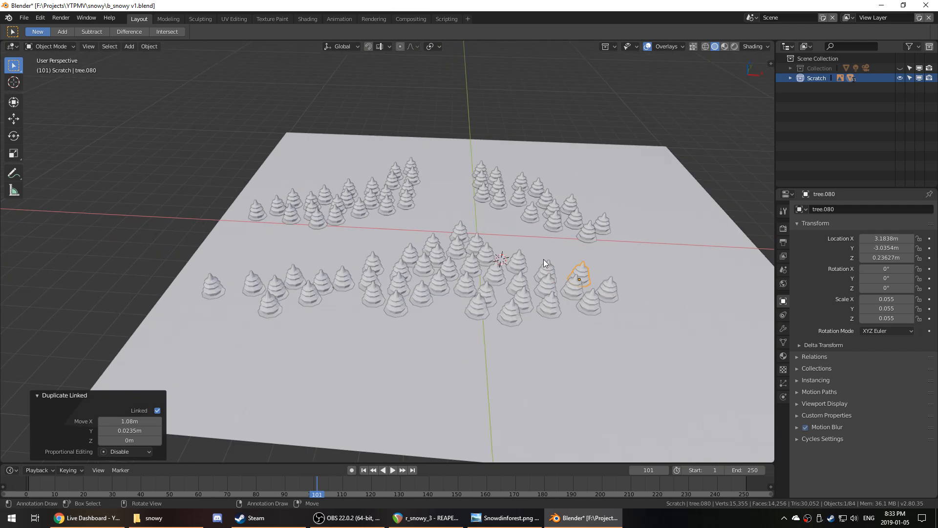
{"action": "key", "text": "alt+a"}
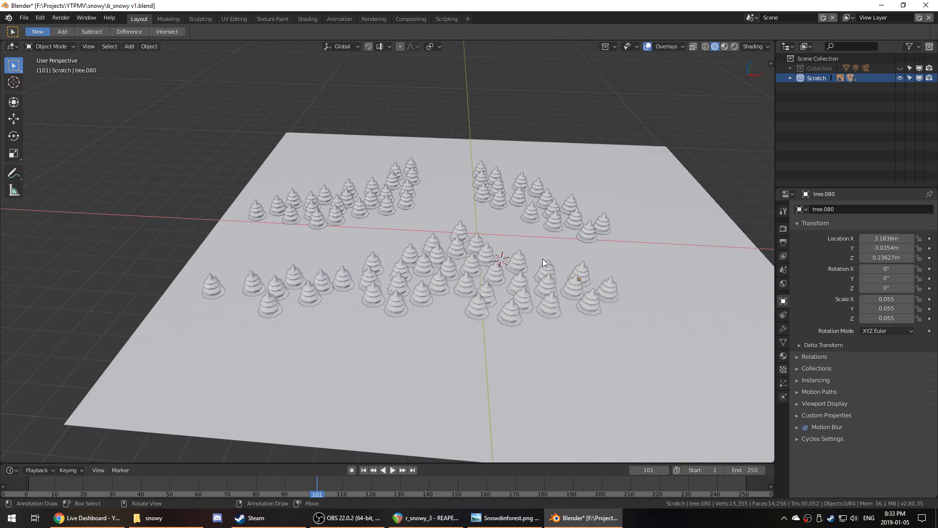
{"action": "key", "text": "a"}
{"action": "key", "text": "m"}
{"action": "left_click", "coordinate": [546, 268]}
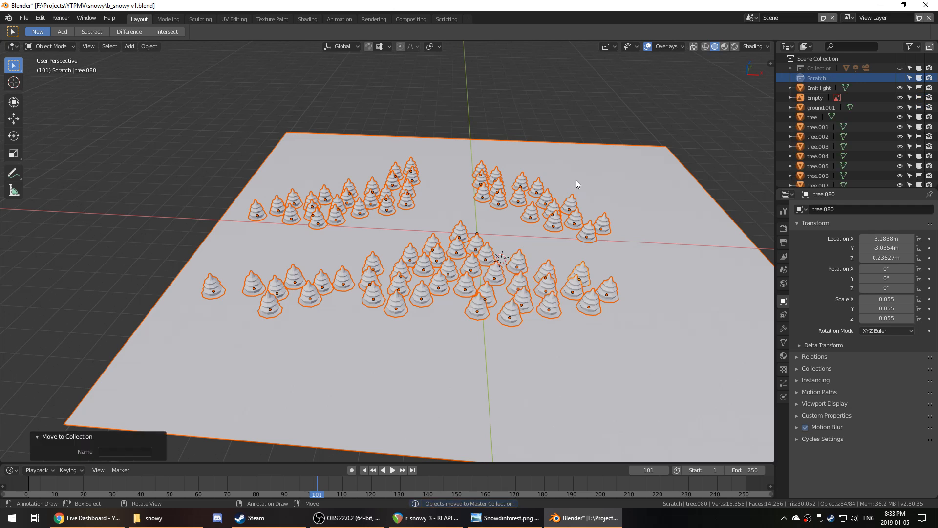
- Select every visible object and move them all into the existing collection named Collection
{"action": "left_click", "coordinate": [817, 69]}
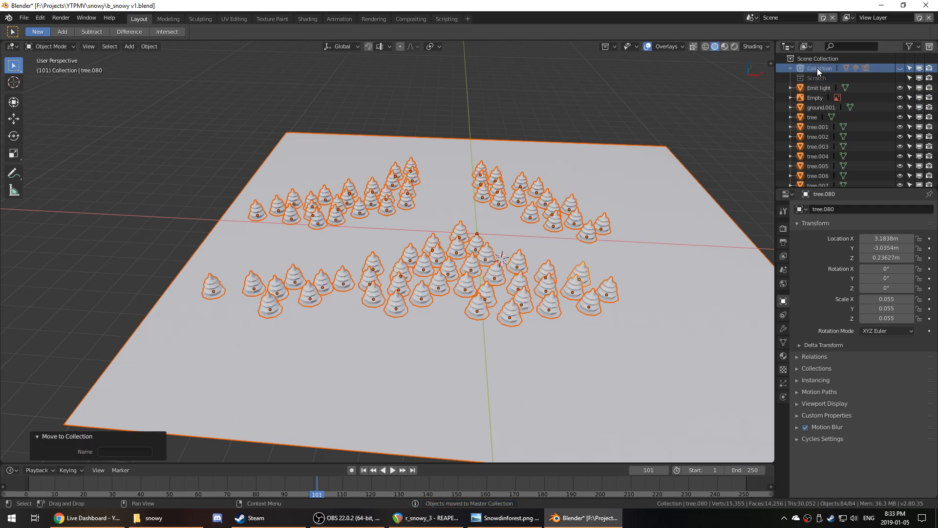
{"action": "left_click", "coordinate": [806, 87]}
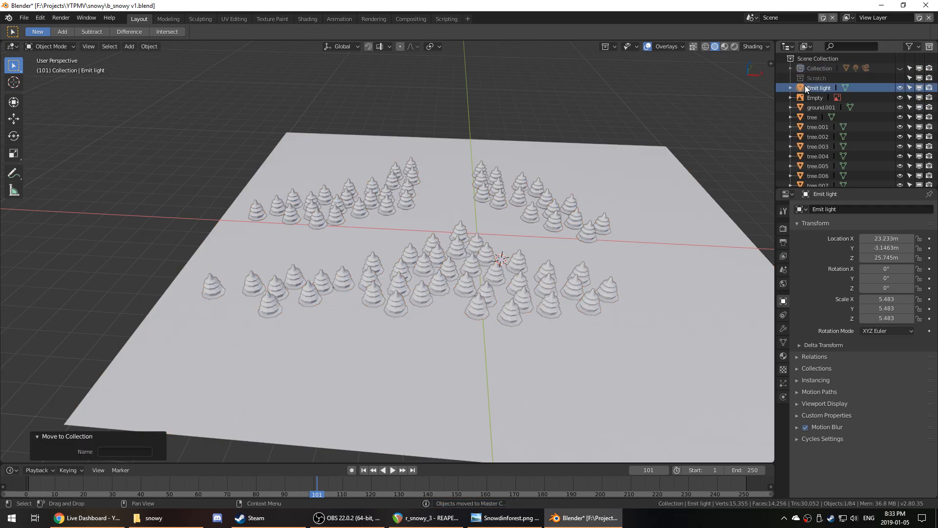
{"action": "key", "text": "a"}
{"action": "key", "text": "m"}
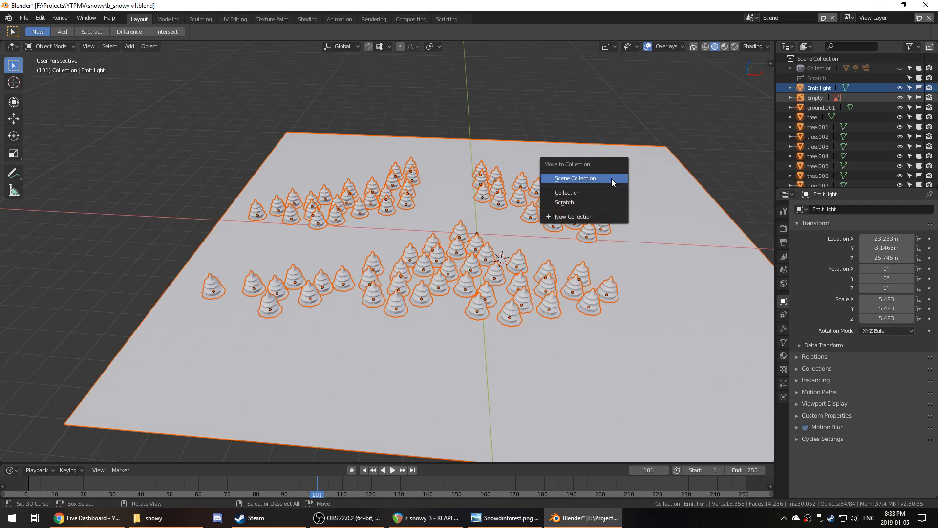
{"action": "left_click", "coordinate": [600, 193]}
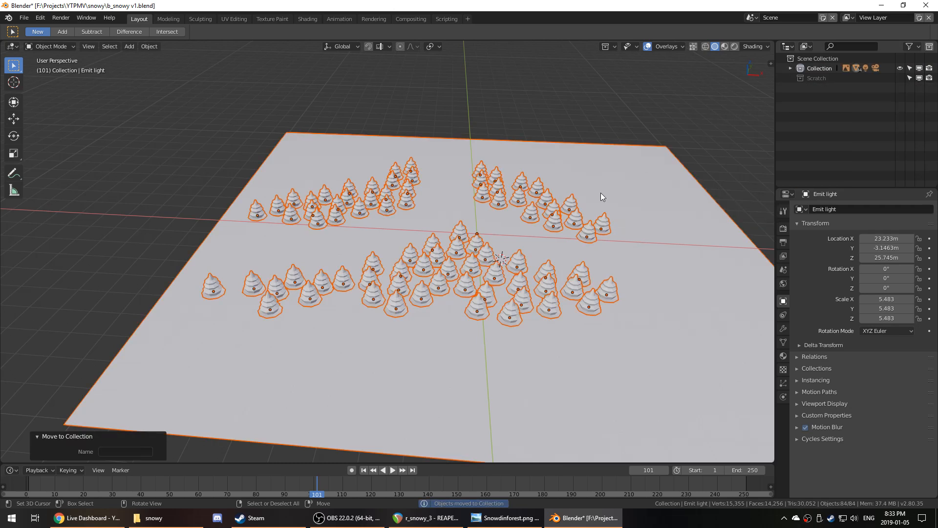
- Look through the camera and unhide all hidden objects, leaving nothing selected
{"action": "middle_click_drag", "start_coordinate": [589, 195], "coordinate": [574, 179]}
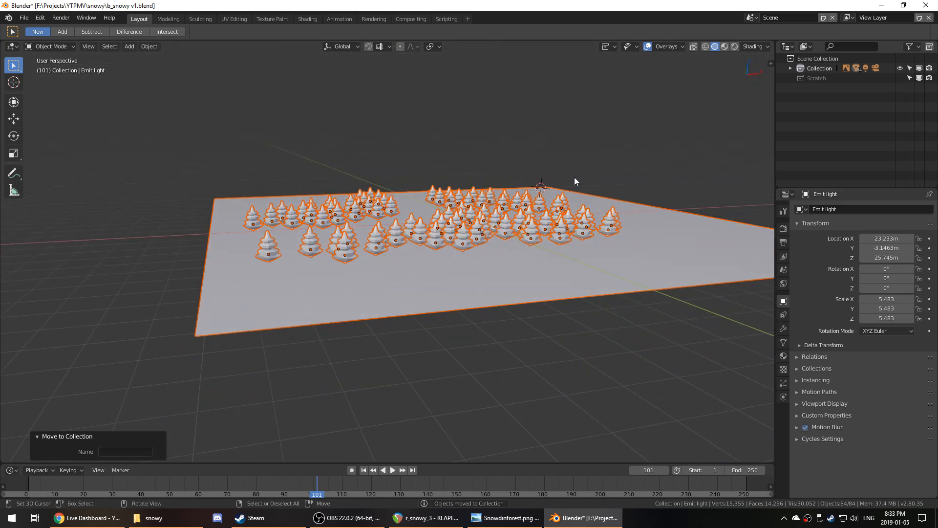
{"action": "key", "text": "KP_0"}
{"action": "left_click", "coordinate": [479, 364]}
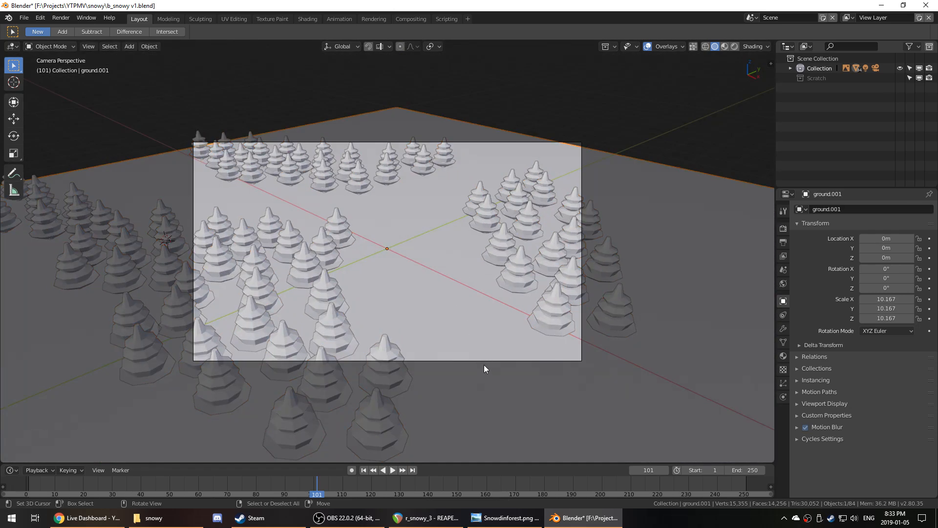
{"action": "key", "text": "alt+h"}
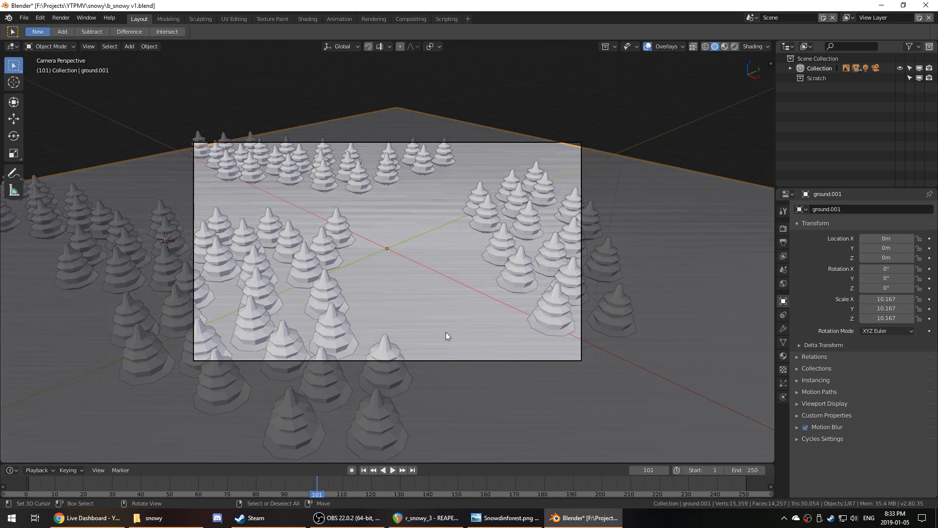
{"action": "left_click", "coordinate": [403, 143]}
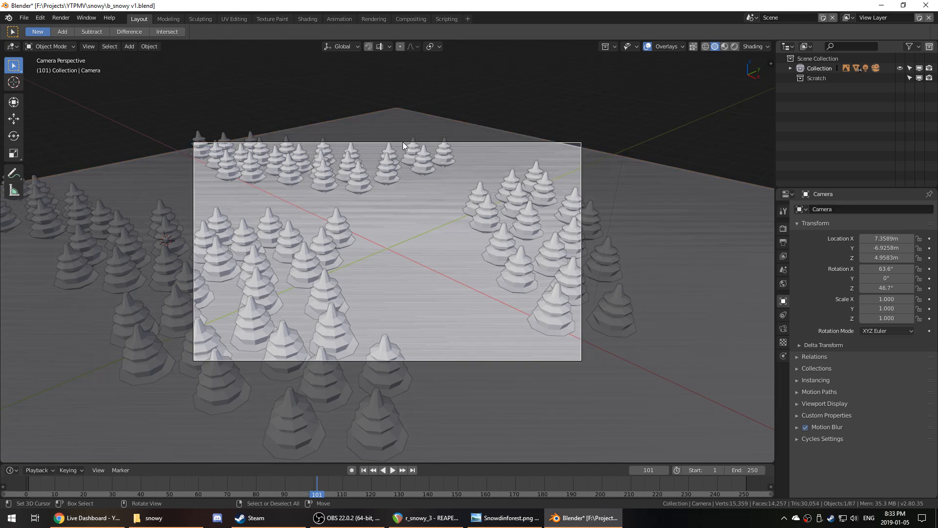
{"action": "key", "text": "alt+a"}
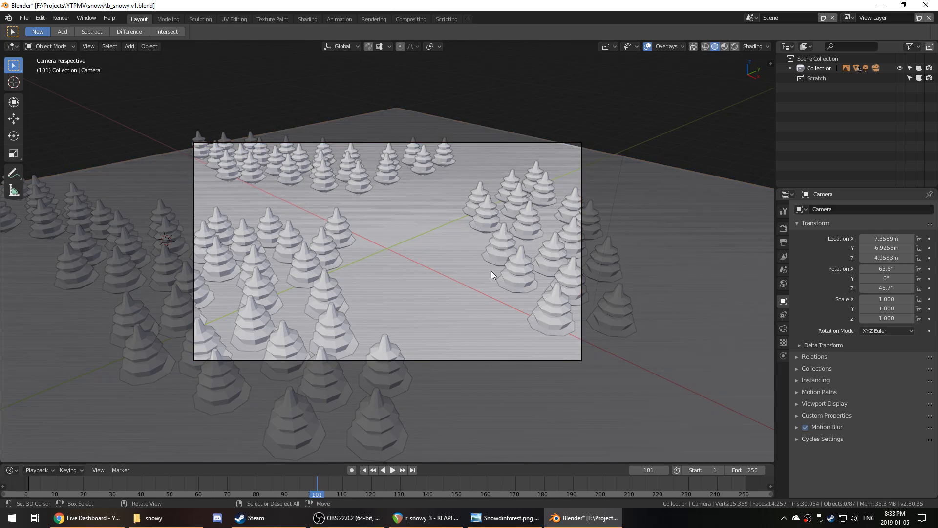
- Move the overlapping Plane away from the ground and delete it
{"action": "middle_click_drag", "start_coordinate": [491, 271], "coordinate": [483, 280]}
{"action": "scroll", "coordinate": [483, 279], "scroll_direction": "down", "scroll_amount": 7}
{"action": "scroll", "coordinate": [483, 280], "scroll_direction": "up", "scroll_amount": 3}
{"action": "right_click", "coordinate": [553, 263]}
{"action": "key", "text": "g"}
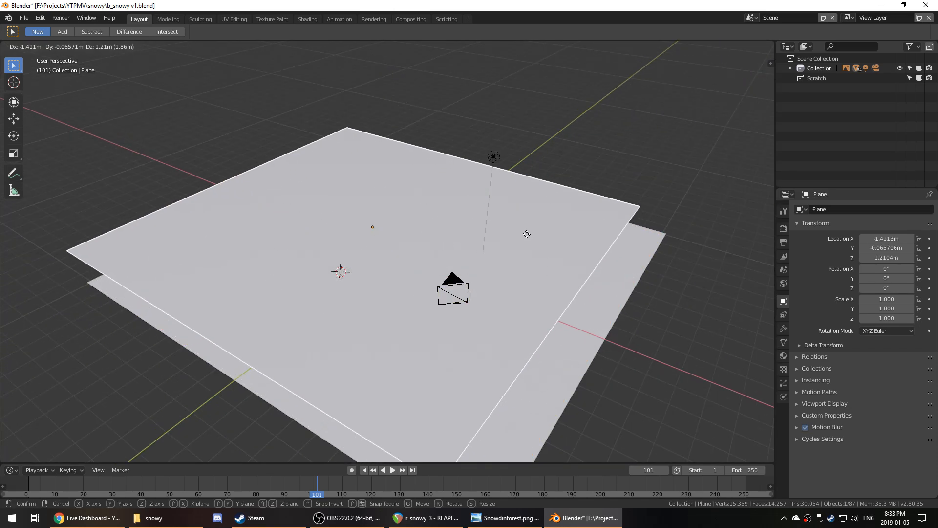
{"action": "left_click", "coordinate": [433, 98]}
{"action": "key", "text": "x"}
{"action": "left_click", "coordinate": [433, 98]}
{"action": "right_click", "coordinate": [404, 199]}
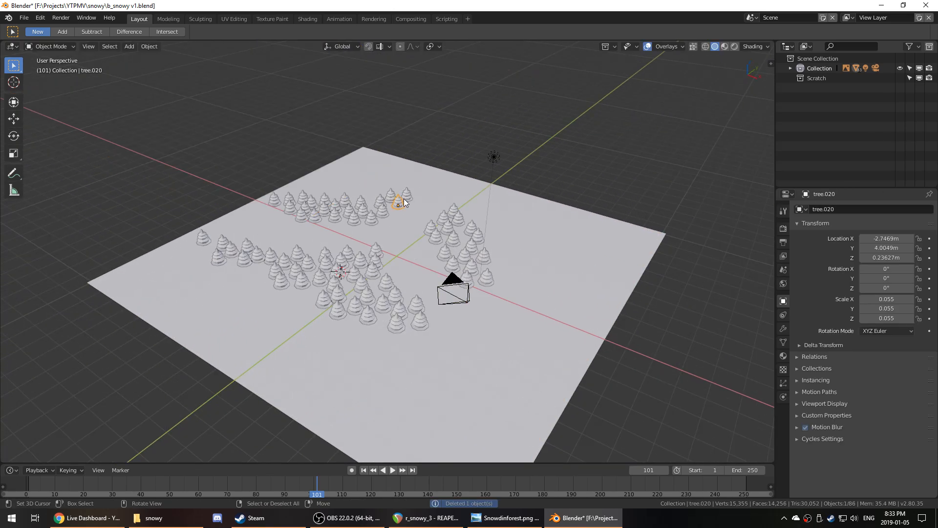
- Undo the deletion of the Plane
{"action": "right_click", "coordinate": [497, 245]}
{"action": "key", "text": "g"}
{"action": "right_click", "coordinate": [530, 249]}
{"action": "scroll", "coordinate": [515, 252], "scroll_direction": "up", "scroll_amount": 1}
{"action": "middle_click_drag", "start_coordinate": [520, 256], "coordinate": [539, 252]}
{"action": "key", "text": "KP_0"}
{"action": "key", "text": "ctrl+z"}
{"action": "key", "text": "ctrl+z"}
{"action": "key", "text": "ctrl+z"}
{"action": "scroll", "coordinate": [539, 252], "scroll_direction": "up", "scroll_amount": 1}
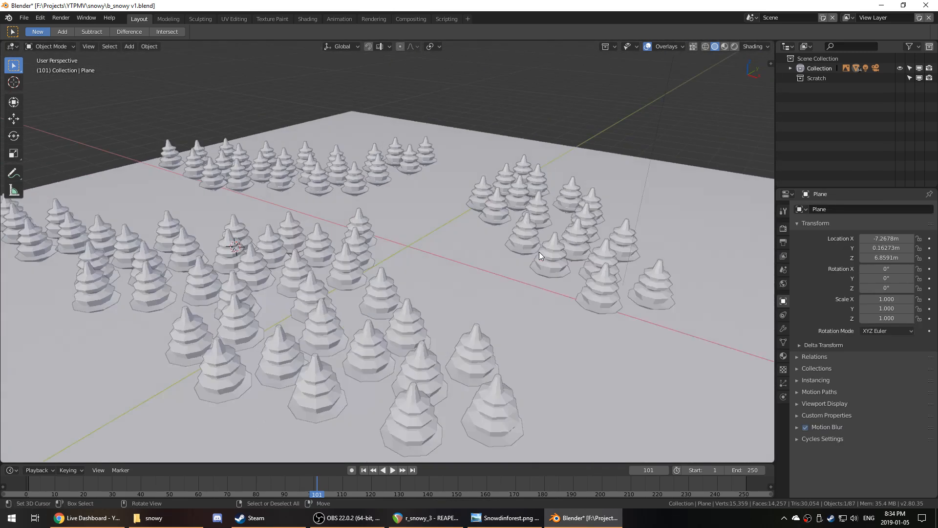
- Clear the Plane's location to put it back at the world origin
{"action": "key", "text": "KP_0"}
{"action": "key", "text": "alt+g"}
{"action": "scroll", "coordinate": [477, 250], "scroll_direction": "up", "scroll_amount": 4}
{"action": "scroll", "coordinate": [476, 250], "scroll_direction": "down", "scroll_amount": 2}
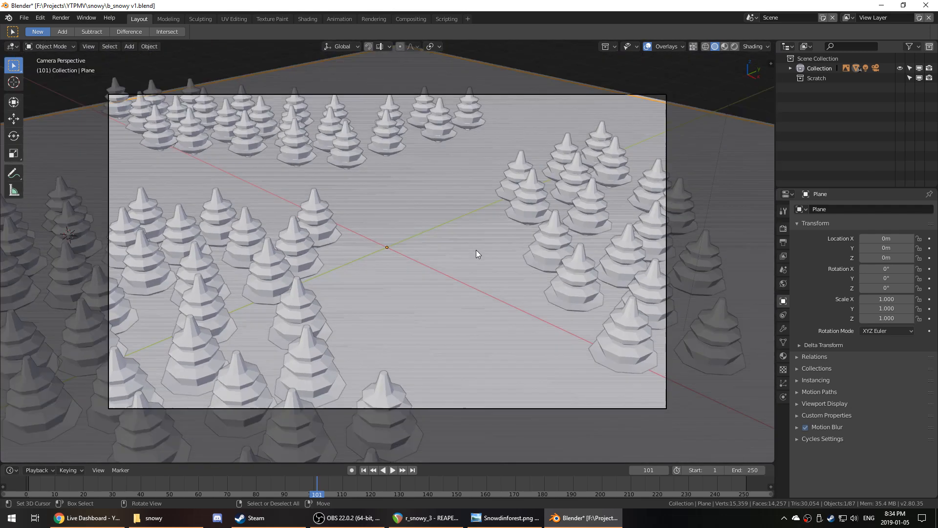
{"action": "scroll", "coordinate": [440, 230], "scroll_direction": "up", "scroll_amount": 5}
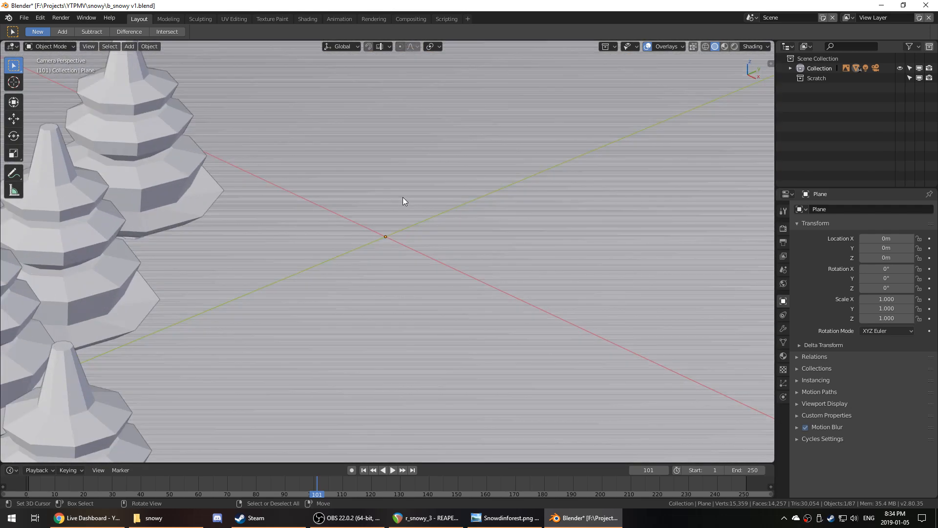
{"action": "scroll", "coordinate": [423, 242], "scroll_direction": "down", "scroll_amount": 5}
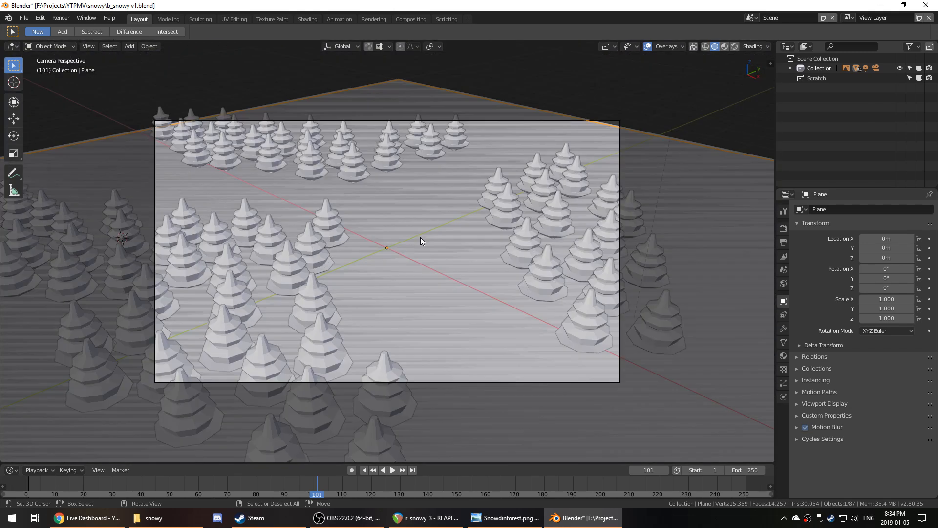
{"action": "middle_click_drag", "start_coordinate": [421, 237], "coordinate": [324, 236]}
{"action": "scroll", "coordinate": [251, 245], "scroll_direction": "down", "scroll_amount": 3}
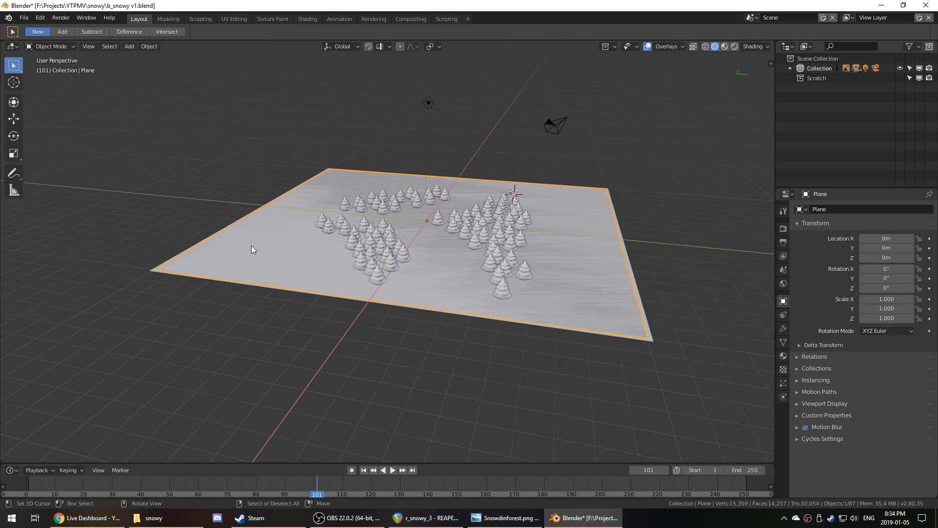
- Delete the overlapping ground.001 object and keep Plane as the forest floor
{"action": "left_click", "coordinate": [252, 245]}
{"action": "scroll", "coordinate": [329, 251], "scroll_direction": "up", "scroll_amount": 5}
{"action": "scroll", "coordinate": [451, 243], "scroll_direction": "down", "scroll_amount": 1}
{"action": "key", "text": "g"}
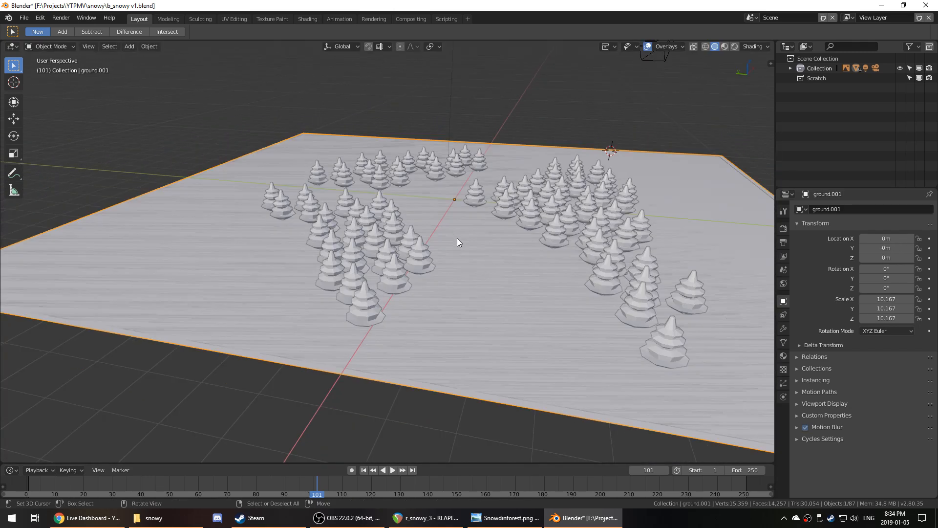
{"action": "left_click", "coordinate": [457, 239]}
{"action": "key", "text": "ctrl+z"}
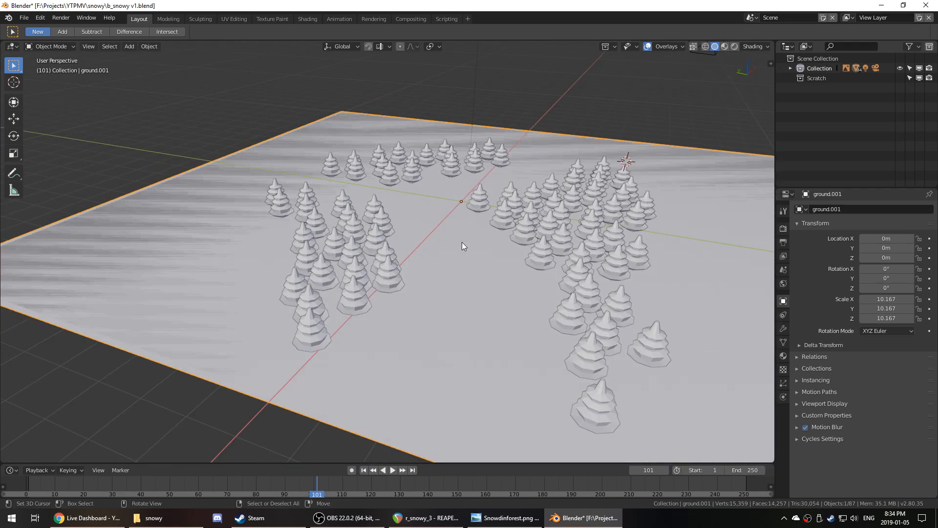
{"action": "key", "text": "Delete"}
{"action": "left_click", "coordinate": [462, 242]}
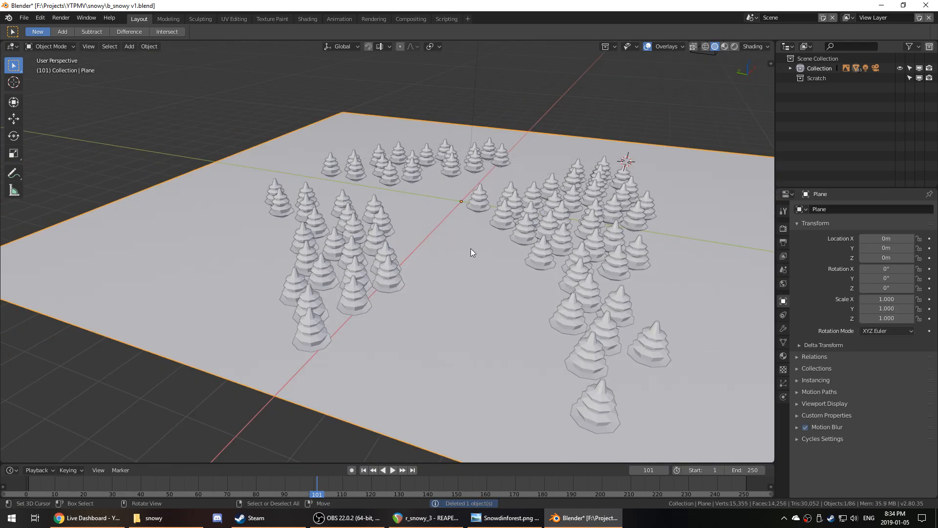
- Look through the camera, select it, and turn it to about 41.6° around Z with Fly Navigation
{"action": "middle_click_drag", "start_coordinate": [471, 248], "coordinate": [495, 251]}
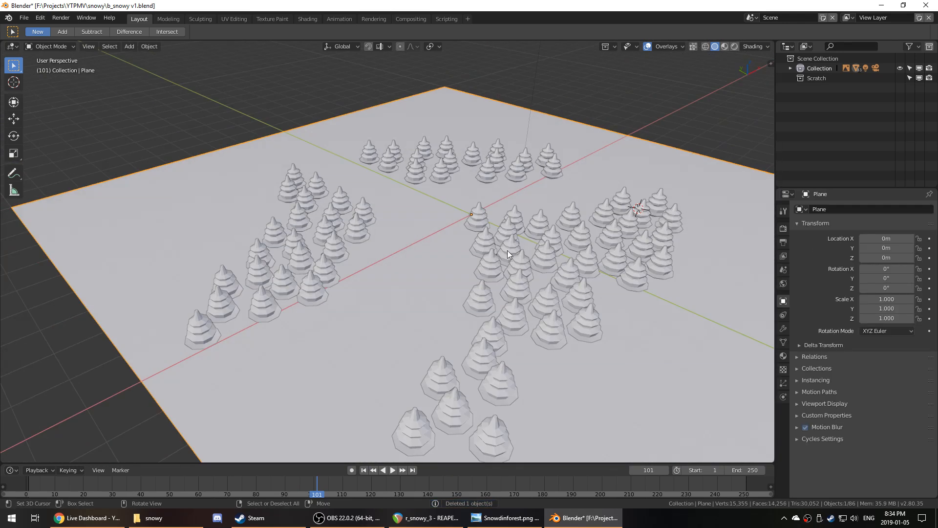
{"action": "key", "text": "KP_0"}
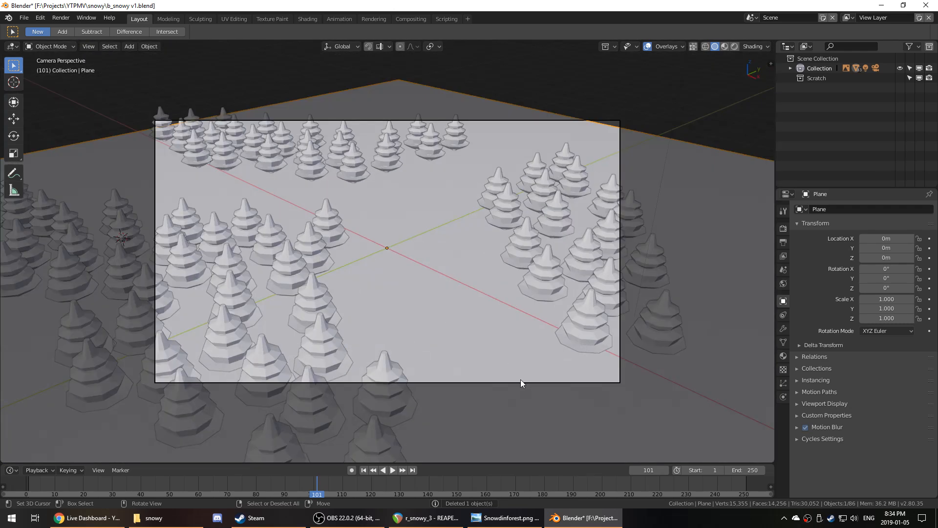
{"action": "left_click", "coordinate": [521, 382]}
{"action": "key", "text": "F3"}
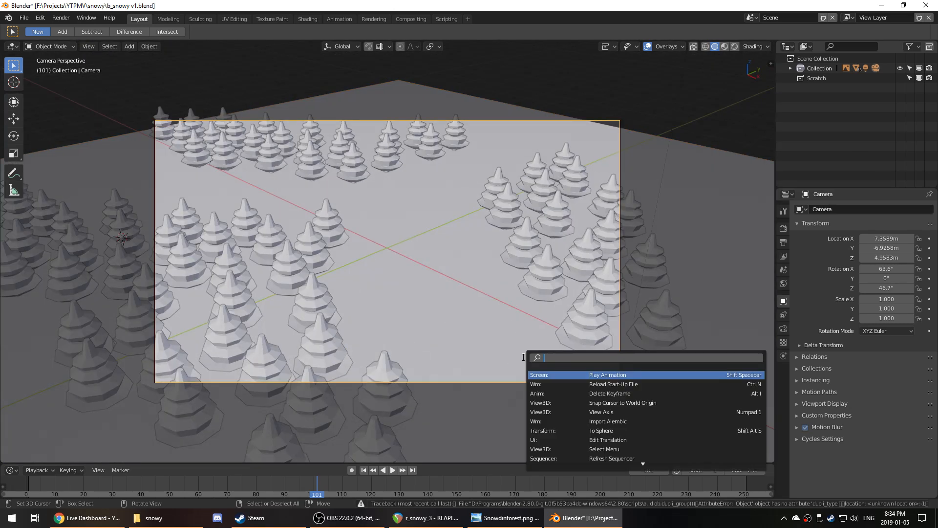
{"action": "type", "text": "fly"}
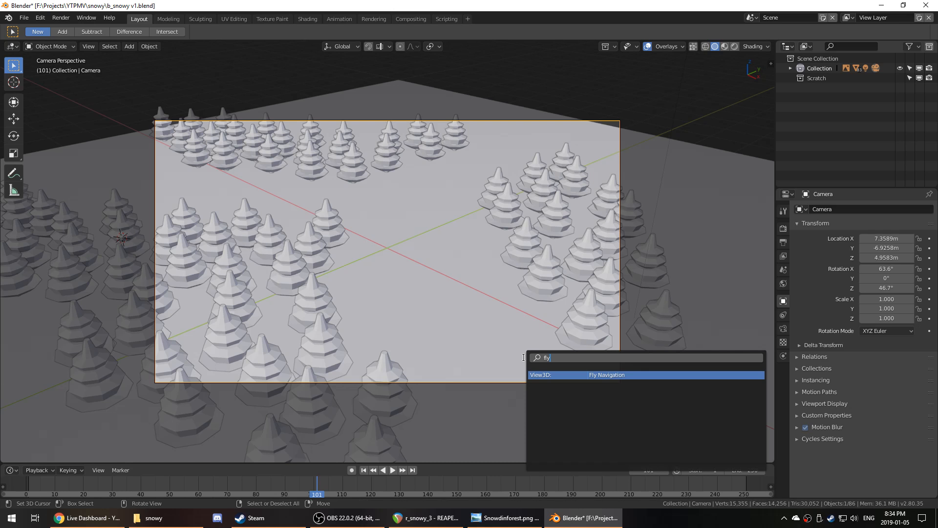
{"action": "left_click", "coordinate": [626, 374]}
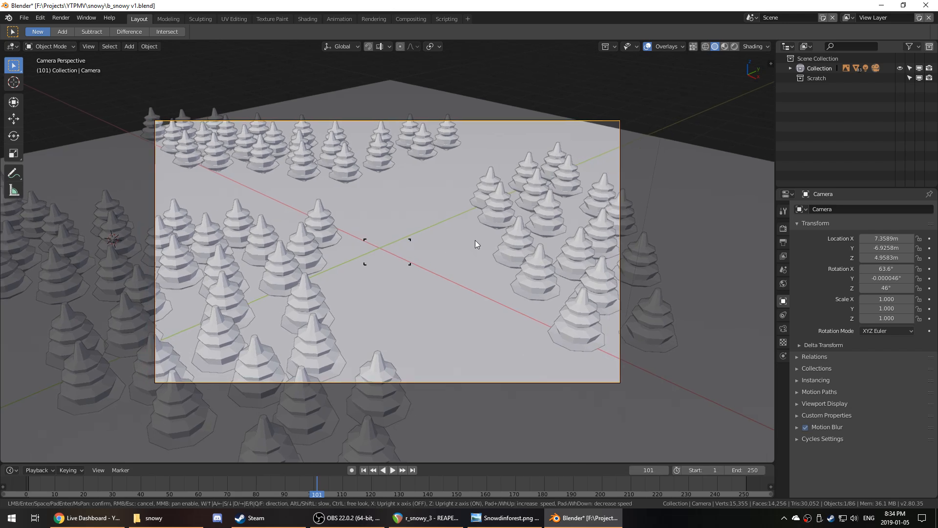
{"action": "left_click", "coordinate": [414, 269]}
- Reposition the camera with Walk Navigation to about X -1.32 m, Y -7.97 m, Z 6.85 m, looking down over the forest
{"action": "key", "text": "F3"}
{"action": "type", "text": "fly"}
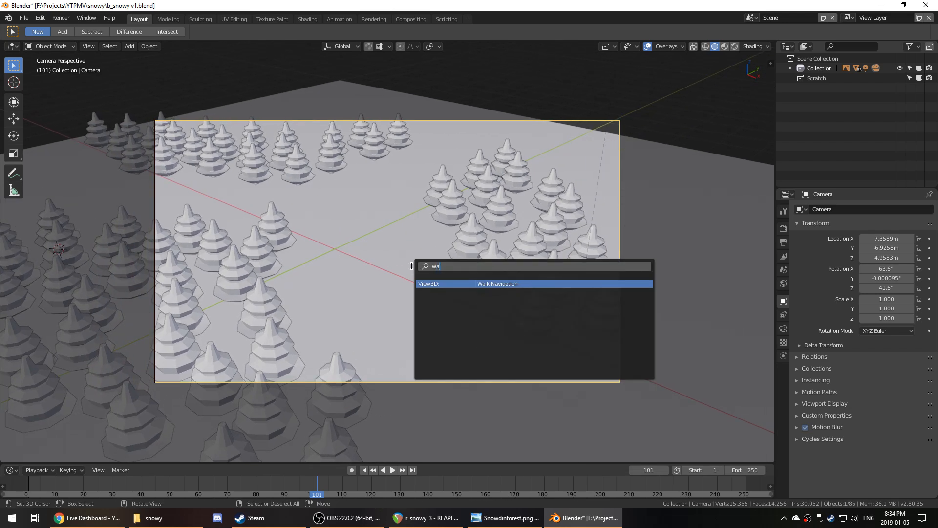
{"action": "key", "text": "Return"}
{"action": "key", "text": "a"}
{"action": "key", "text": "w"}
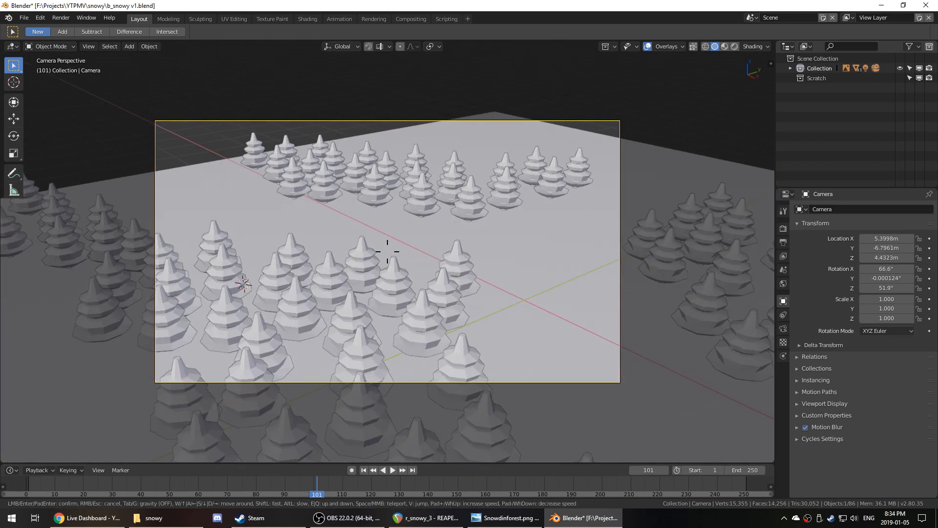
{"action": "key", "text": "a"}
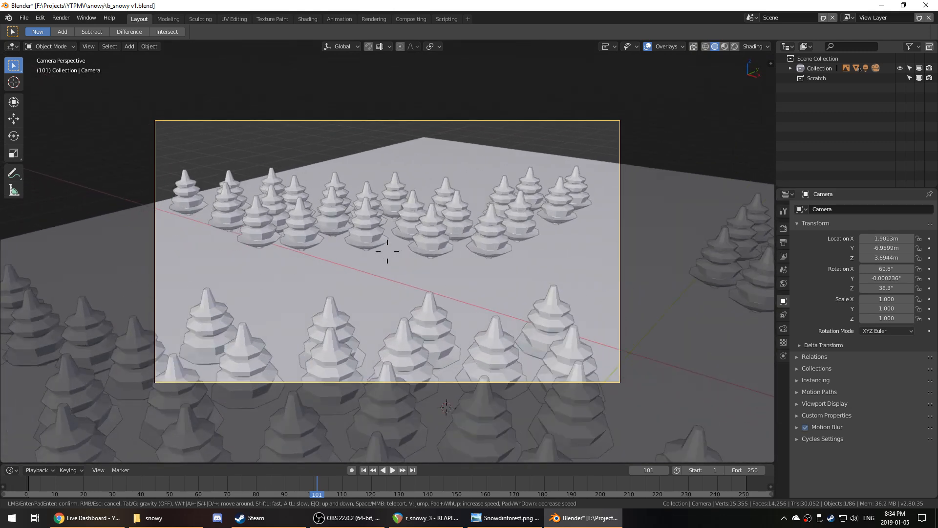
{"action": "key", "text": "w"}
{"action": "key", "text": "e"}
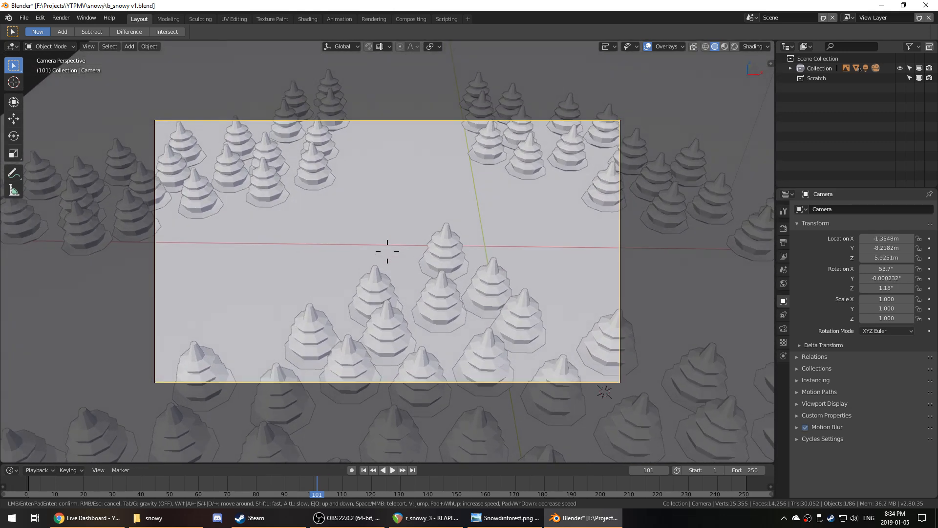
{"action": "key", "text": "w"}
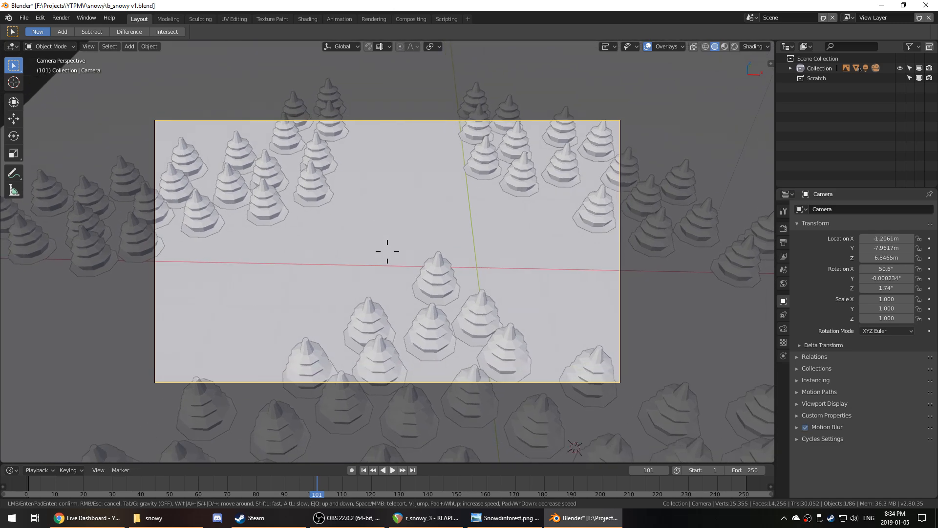
{"action": "left_click", "coordinate": [388, 251]}
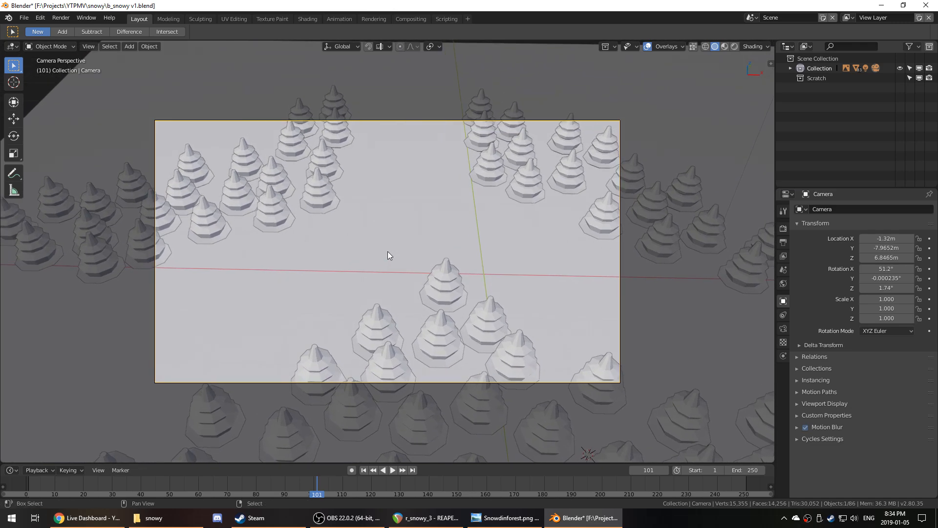
- Preview the camera view in rendered shading and return to solid shading
{"action": "key", "text": "z"}
{"action": "left_click", "coordinate": [387, 205]}
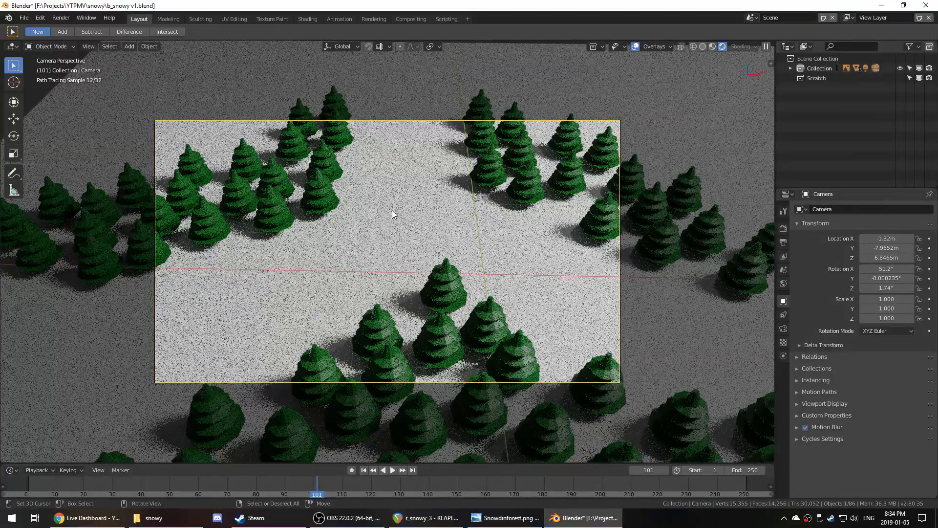
{"action": "key", "text": "z"}
{"action": "left_click", "coordinate": [447, 213]}
- Save the file and switch the viewport to LookDev (material preview) shading
{"action": "key", "text": "ctrl+s"}
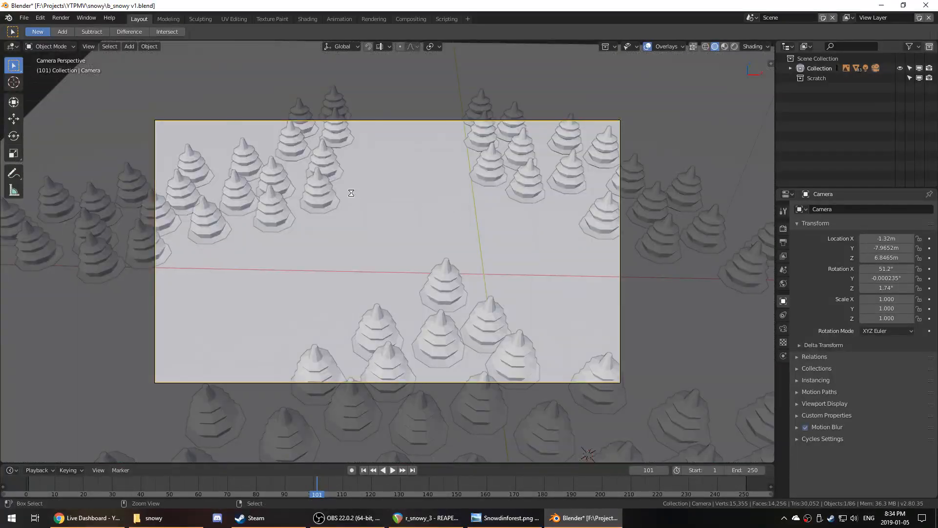
{"action": "key", "text": "z"}
{"action": "left_click", "coordinate": [279, 191]}
{"action": "key", "text": "z"}
{"action": "left_click", "coordinate": [306, 236]}
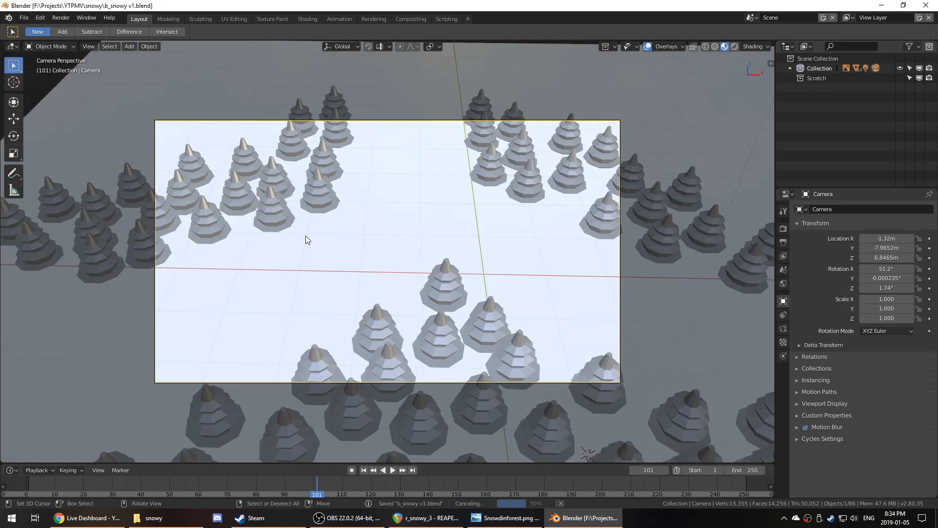
- Change the trees' green material to a bluish green base color of about R 0.021, G 0.115, B 0.043
{"action": "mouse_move", "coordinate": [339, 239]}
{"action": "middle_mouse_down"}
{"action": "mouse_move", "coordinate": [629, 168]}
{"action": "mouse_move", "coordinate": [420, 195]}
{"action": "mouse_move", "coordinate": [326, 235]}
{"action": "middle_mouse_up"}
{"action": "left_click", "coordinate": [295, 216]}
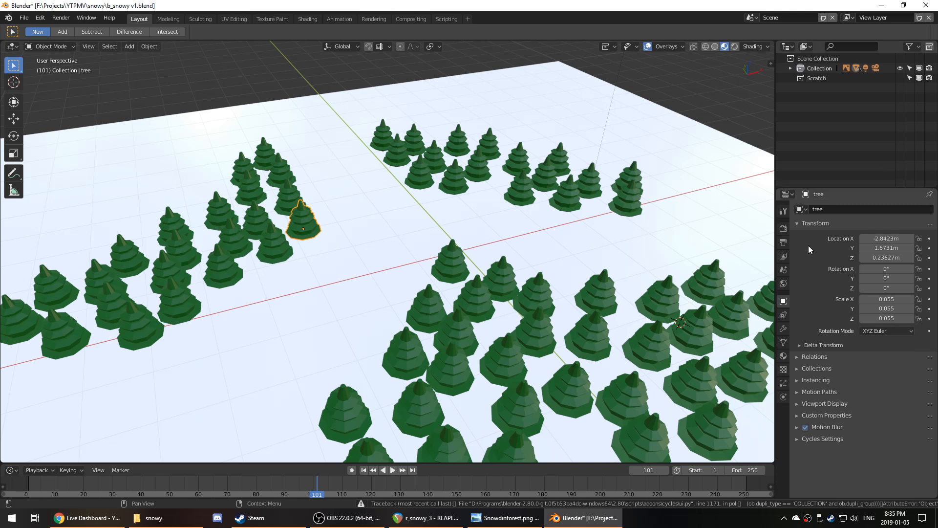
{"action": "left_click", "coordinate": [784, 356]}
{"action": "left_click", "coordinate": [890, 357]}
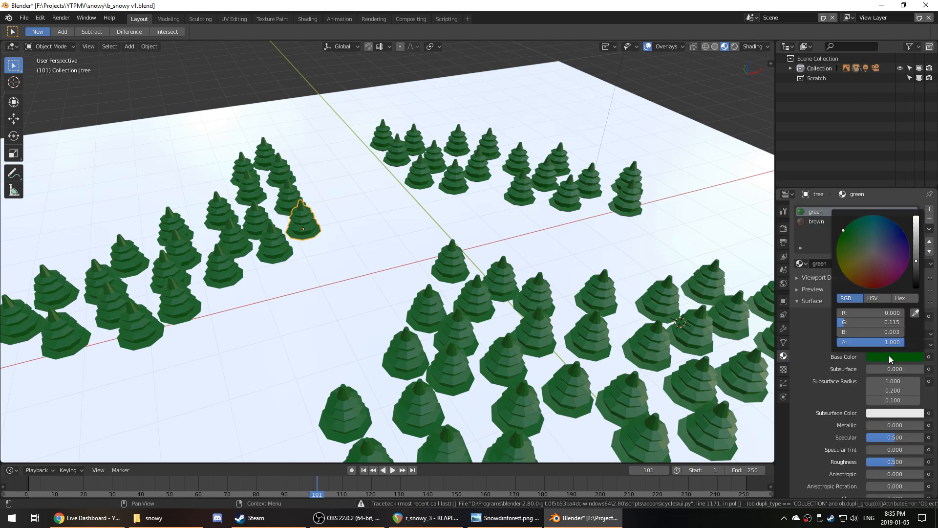
{"action": "key", "text": "KP_1"}
{"action": "key", "text": "KP_7"}
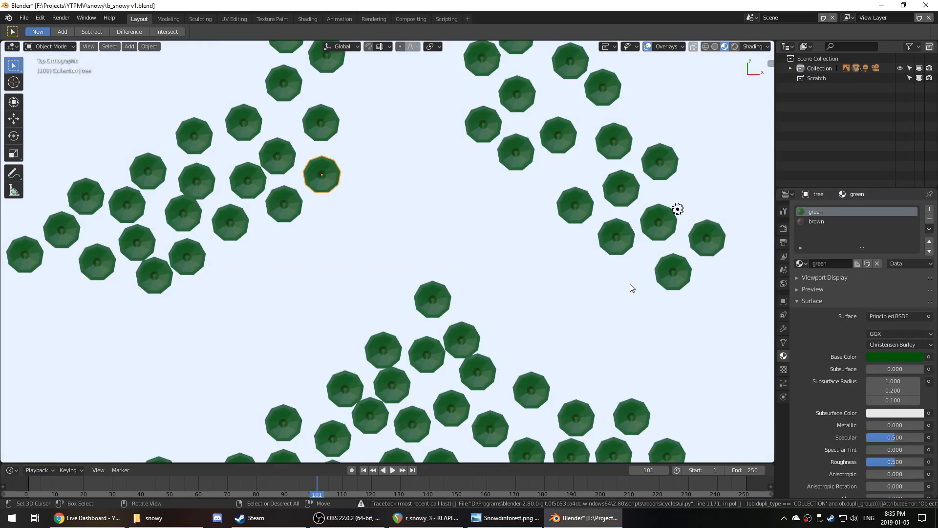
{"action": "scroll", "coordinate": [601, 264], "scroll_direction": "down", "scroll_amount": 7}
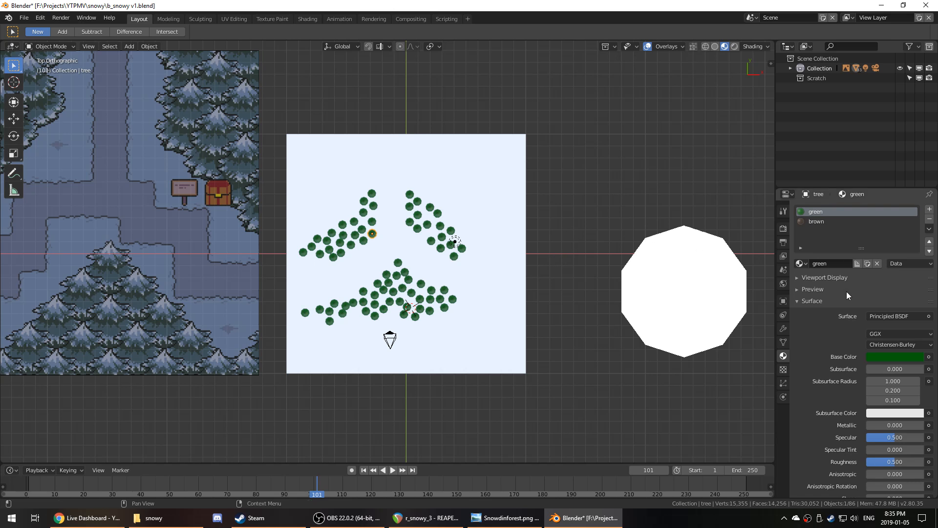
{"action": "left_click", "coordinate": [893, 359]}
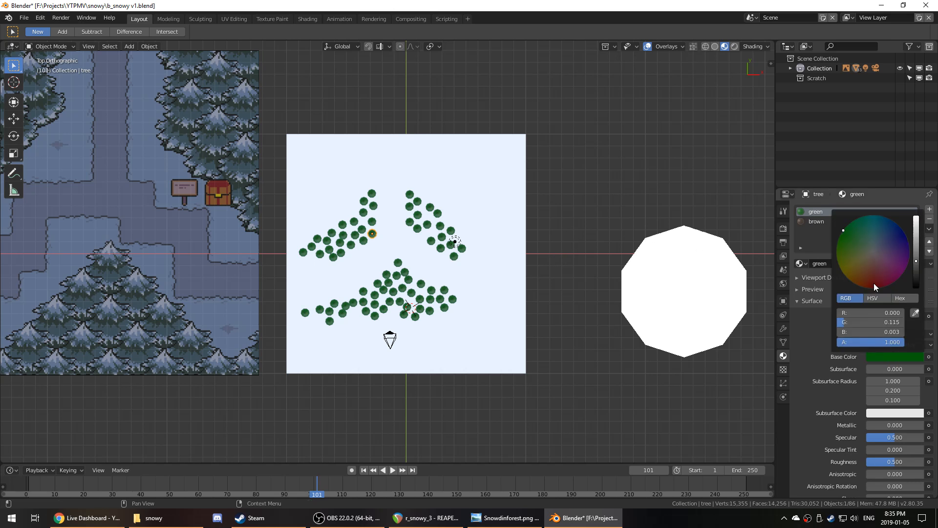
{"action": "left_click", "coordinate": [860, 236]}
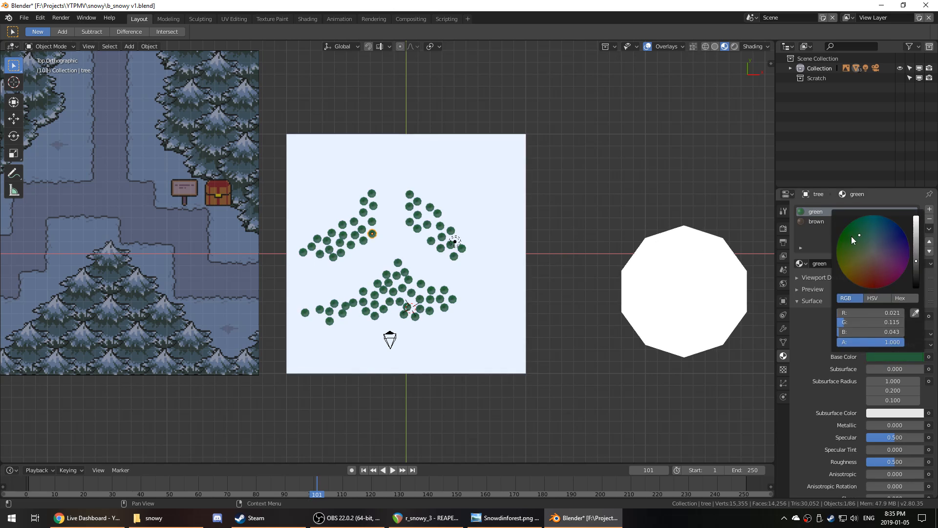
- Preview the recolored forest in rendered shading from several angles and save the file
{"action": "middle_click_drag", "start_coordinate": [559, 236], "coordinate": [555, 213]}
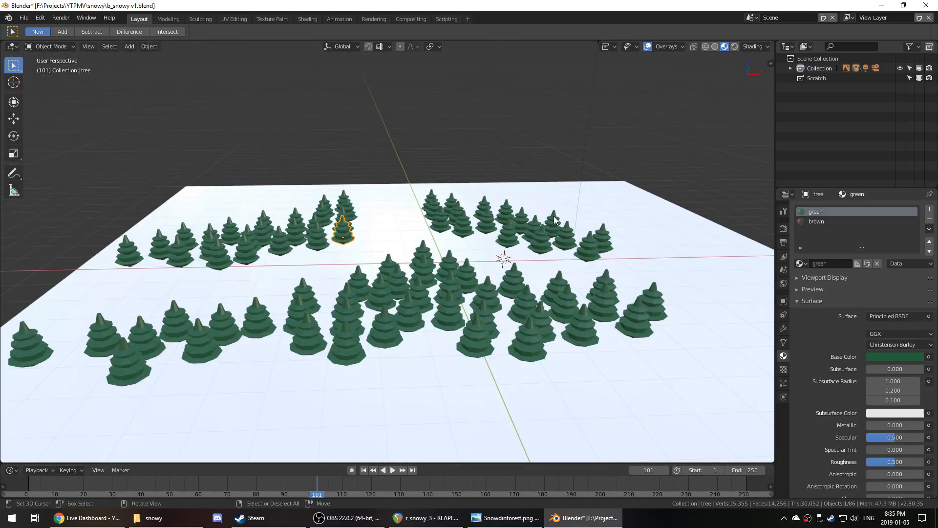
{"action": "key", "text": "z"}
{"action": "left_click", "coordinate": [546, 164]}
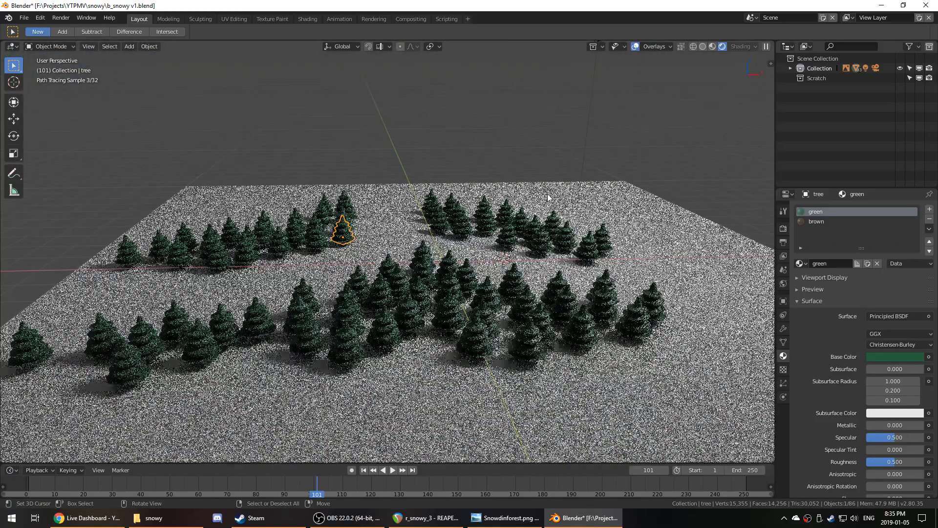
{"action": "middle_click_drag", "start_coordinate": [548, 197], "coordinate": [514, 239]}
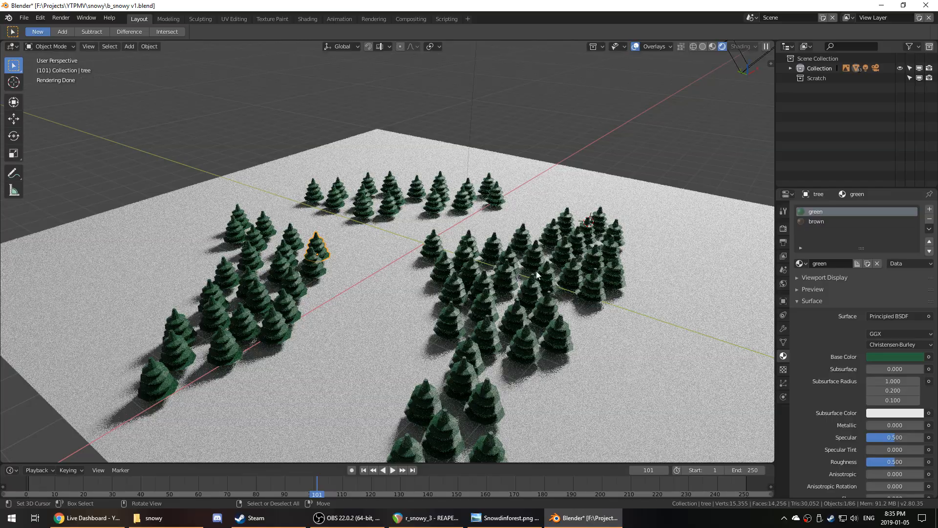
{"action": "mouse_move", "coordinate": [536, 271]}
{"action": "middle_mouse_down"}
{"action": "mouse_move", "coordinate": [473, 307]}
{"action": "mouse_move", "coordinate": [400, 244]}
{"action": "mouse_move", "coordinate": [414, 295]}
{"action": "middle_mouse_up"}
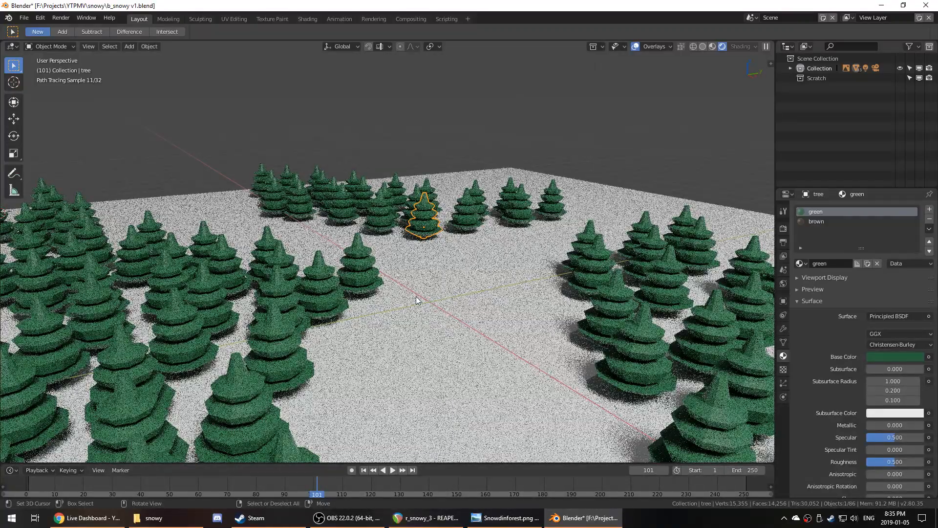
{"action": "middle_click_drag", "start_coordinate": [534, 280], "coordinate": [545, 291]}
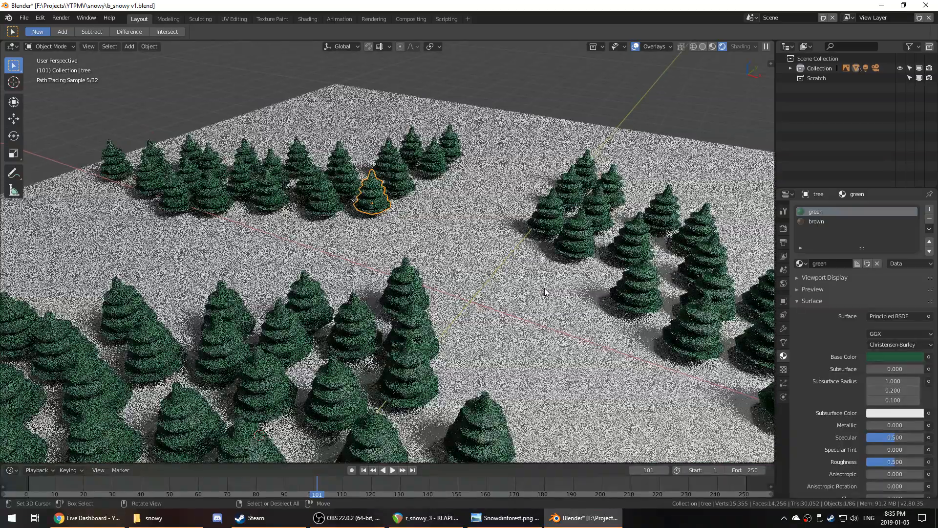
{"action": "key", "text": "ctrl+s"}
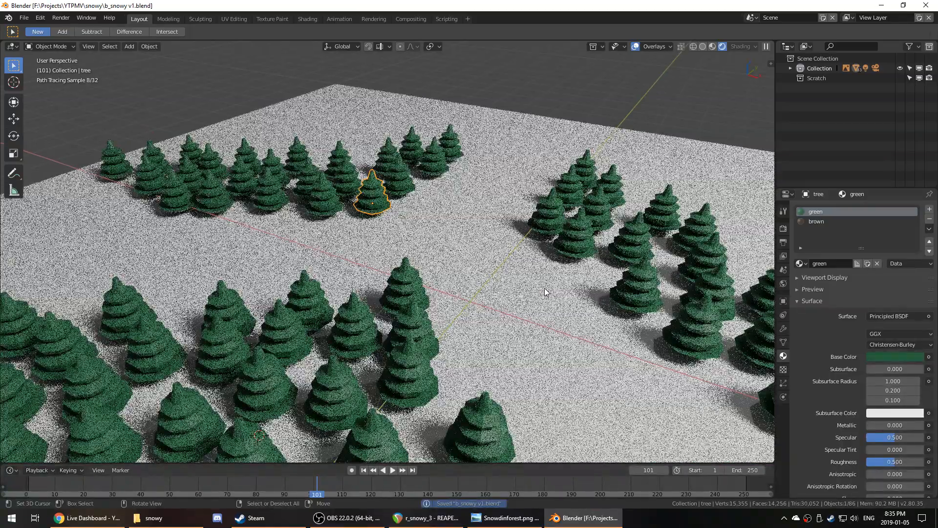
- Return to solid shading and add a mesh grid with 200 X and 200 Y subdivisions
{"action": "mouse_move", "coordinate": [551, 291]}
{"action": "middle_mouse_down"}
{"action": "mouse_move", "coordinate": [582, 295]}
{"action": "mouse_move", "coordinate": [558, 303]}
{"action": "mouse_move", "coordinate": [536, 239]}
{"action": "mouse_move", "coordinate": [548, 246]}
{"action": "middle_mouse_up"}
{"action": "key", "text": "z"}
{"action": "scroll", "coordinate": [559, 294], "scroll_direction": "down", "scroll_amount": 3}
{"action": "key", "text": "shift+a"}
{"action": "mouse_move", "coordinate": [547, 246]}
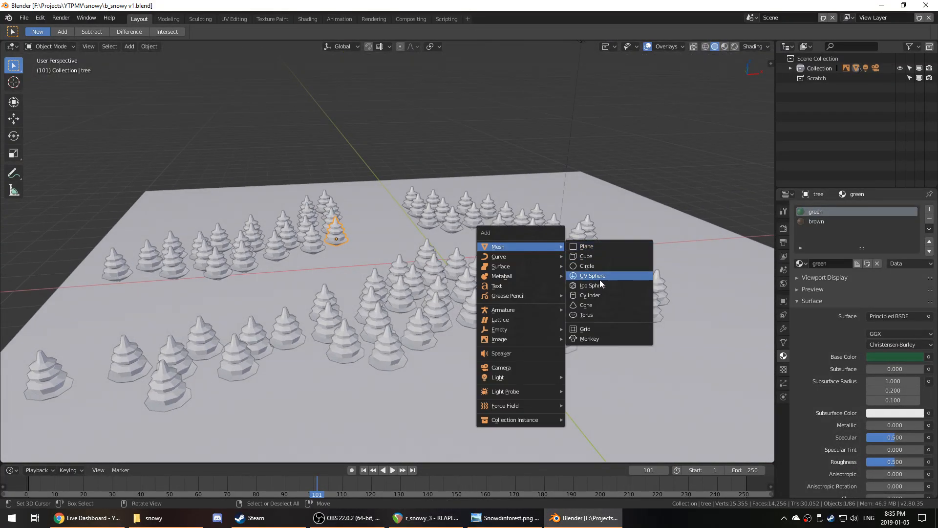
{"action": "left_click", "coordinate": [602, 327]}
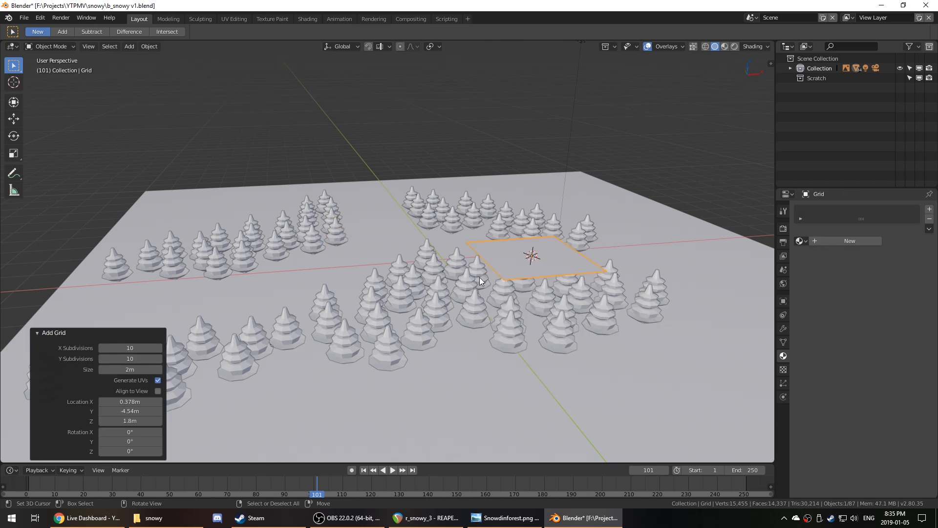
{"action": "left_click", "coordinate": [123, 346]}
{"action": "type", "text": "200"}
{"action": "key", "text": "Tab"}
{"action": "type", "text": "200"}
{"action": "key", "text": "Return"}
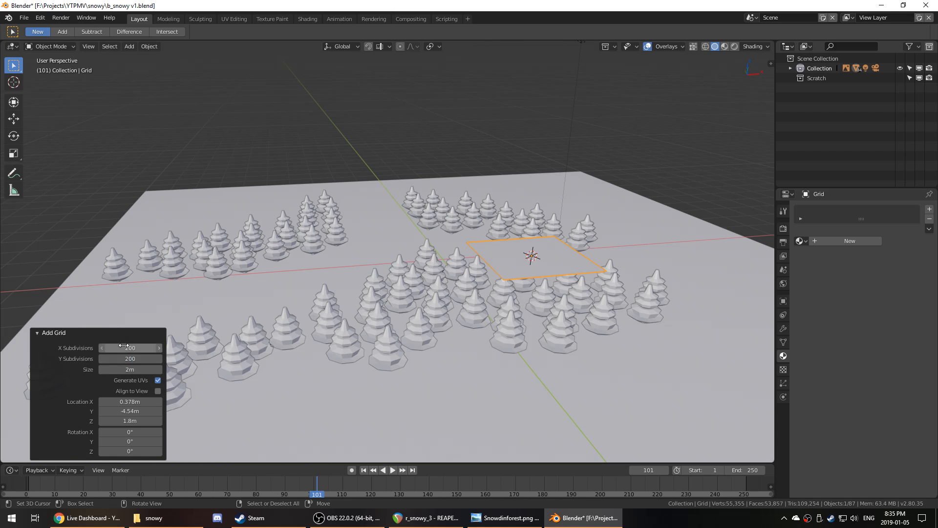
- Scale the grid by about 7.35 and raise it above the forest
{"action": "key", "text": "s"}
{"action": "key", "text": "Return"}
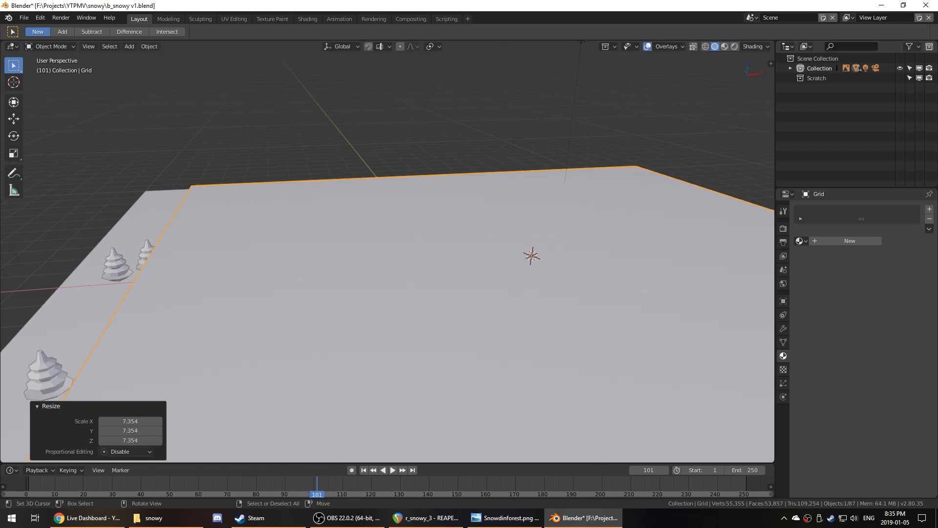
{"action": "scroll", "coordinate": [409, 310], "scroll_direction": "down", "scroll_amount": 3}
{"action": "middle_click_drag", "start_coordinate": [410, 311], "coordinate": [407, 300]}
{"action": "key", "text": "g"}
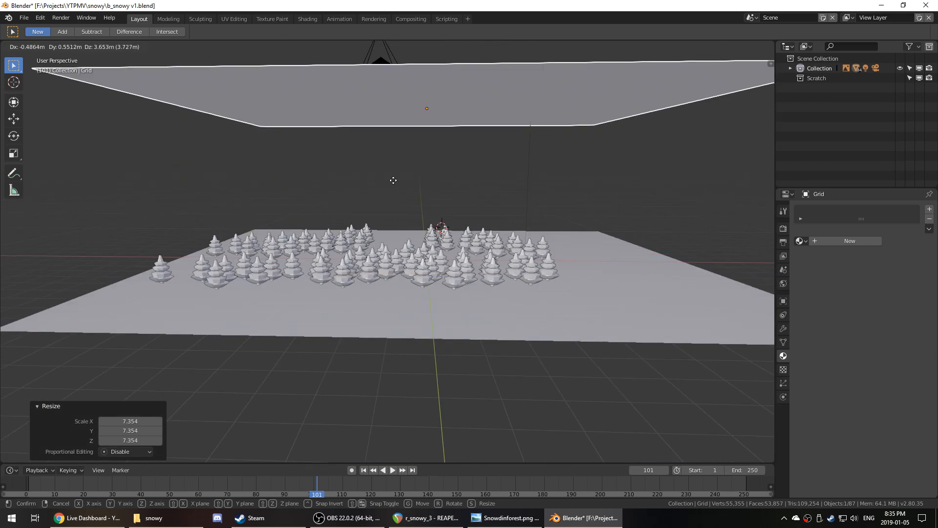
{"action": "left_click", "coordinate": [394, 165]}
- Enlarge the grid further and move it about 3.57 m in X, 0.63 m in Y and 2.69 m in Z
{"action": "scroll", "coordinate": [394, 165], "scroll_direction": "down", "scroll_amount": 3}
{"action": "key", "text": "s"}
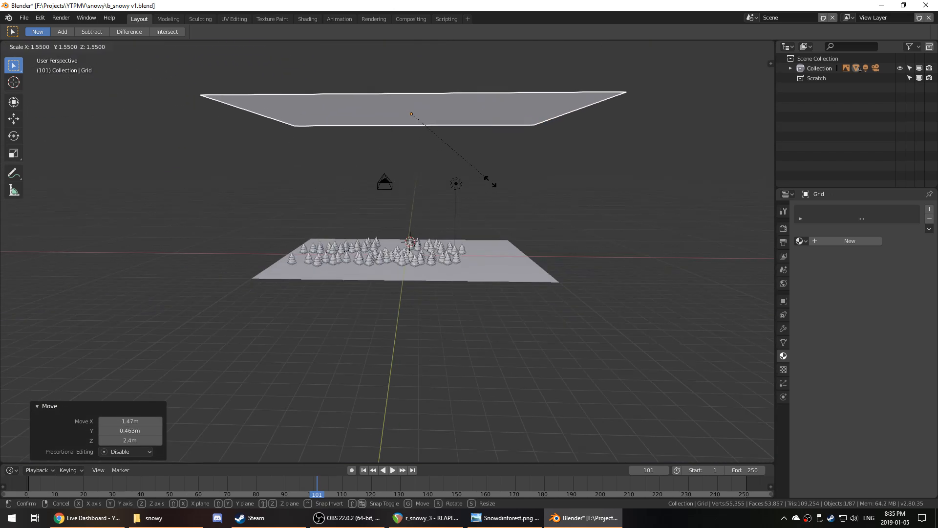
{"action": "left_click", "coordinate": [507, 186]}
{"action": "key", "text": "g"}
{"action": "left_click", "coordinate": [555, 148]}
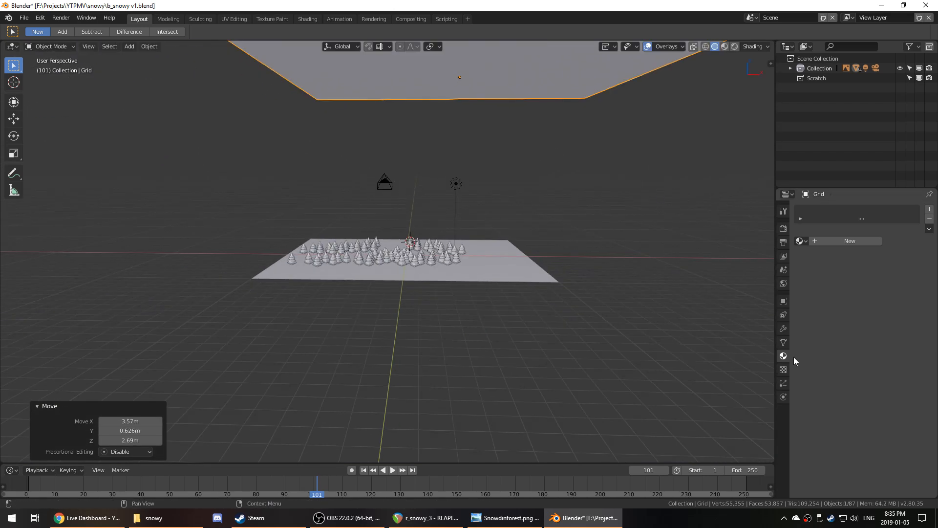
- Add an emitter particle system to the grid and name its settings "snow"
{"action": "left_click", "coordinate": [785, 396]}
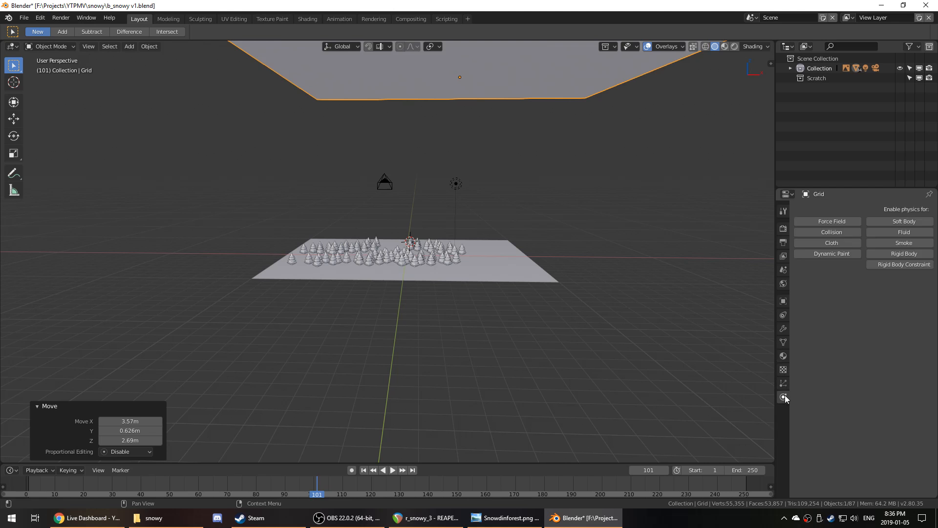
{"action": "left_click", "coordinate": [785, 385]}
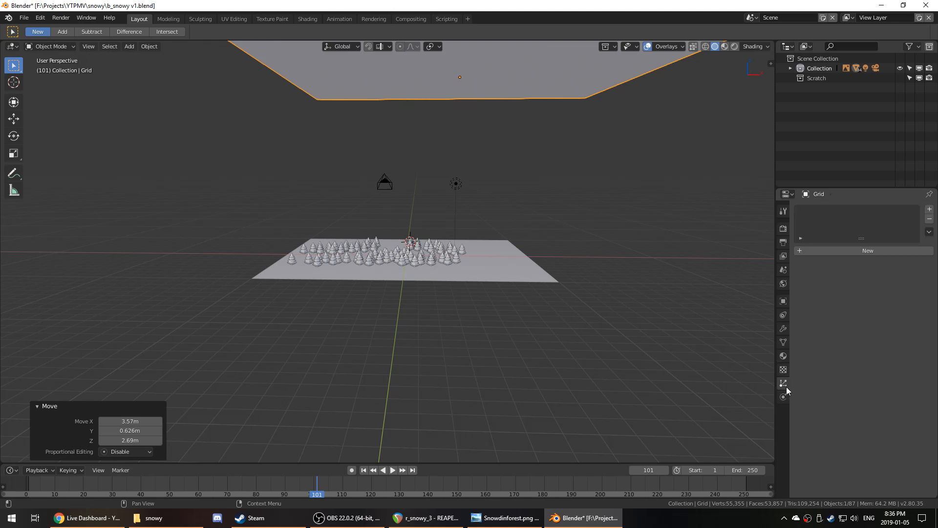
{"action": "left_click", "coordinate": [849, 250]}
{"action": "left_click", "coordinate": [841, 246]}
{"action": "type", "text": "sno"}
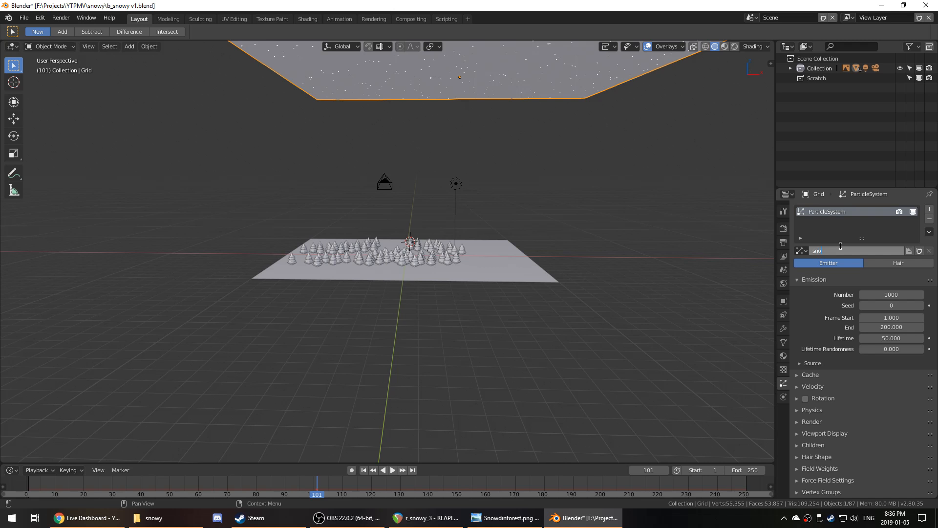
{"action": "type", "text": "w"}
{"action": "key", "text": "Return"}
- Show only the empty Scratch collection in the viewport
{"action": "key", "text": "2"}
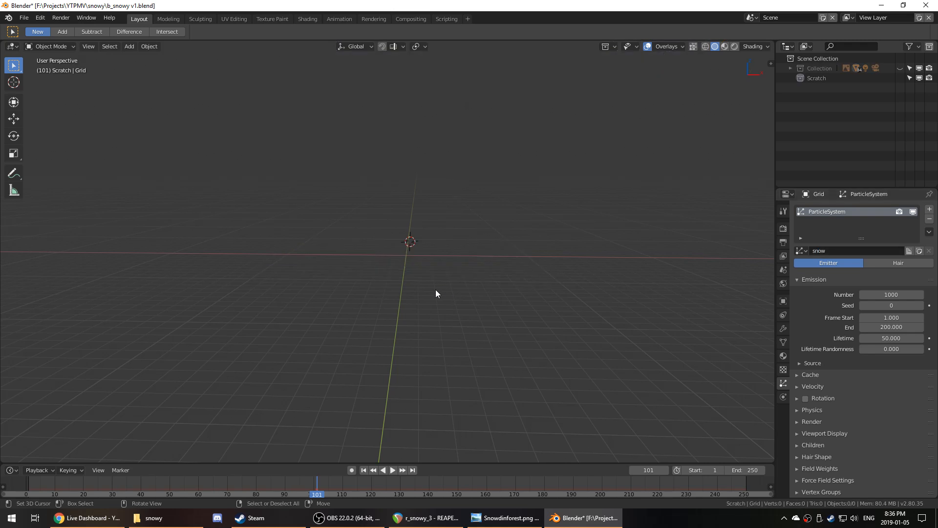
{"action": "mouse_move", "coordinate": [436, 289]}
{"action": "middle_mouse_down"}
{"action": "mouse_move", "coordinate": [456, 315]}
{"action": "mouse_move", "coordinate": [449, 300]}
{"action": "middle_mouse_up"}
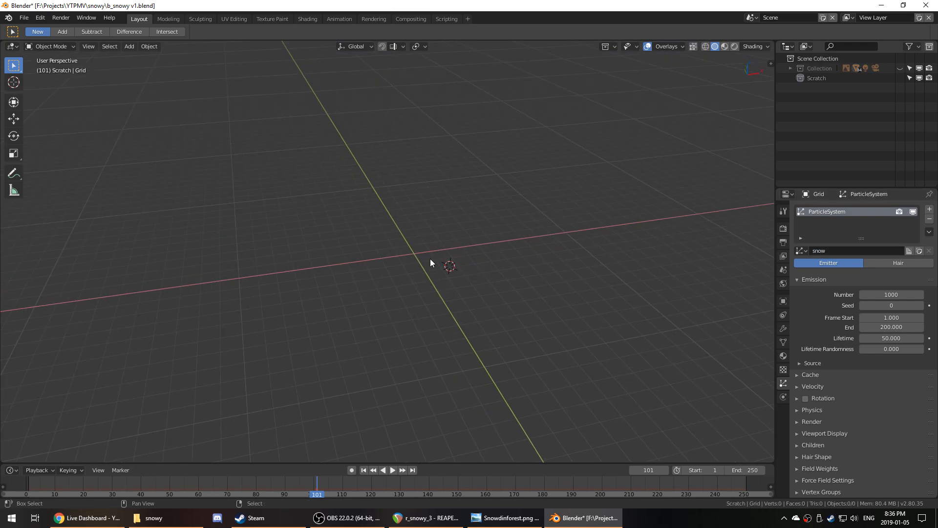
{"action": "key", "text": "shift+a"}
{"action": "mouse_move", "coordinate": [430, 259]}
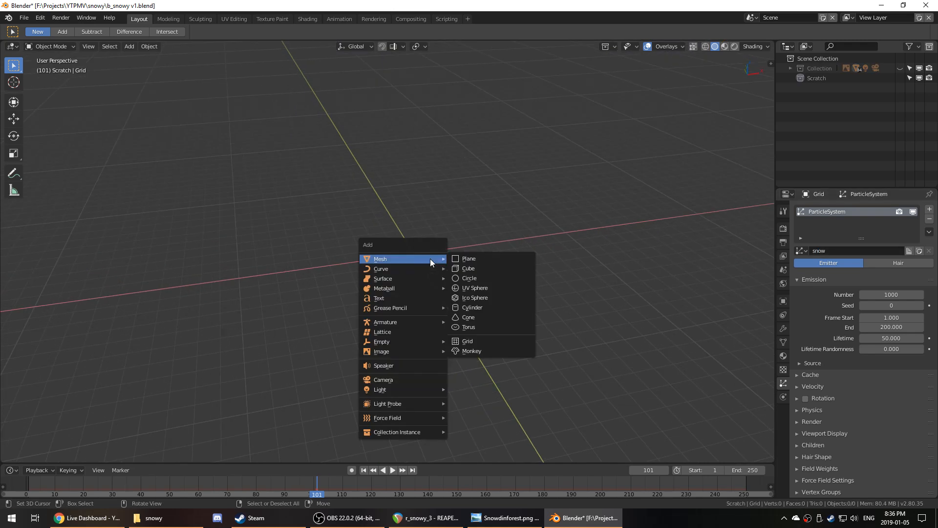
{"action": "left_click", "coordinate": [486, 297]}
{"action": "key", "text": "Tab"}
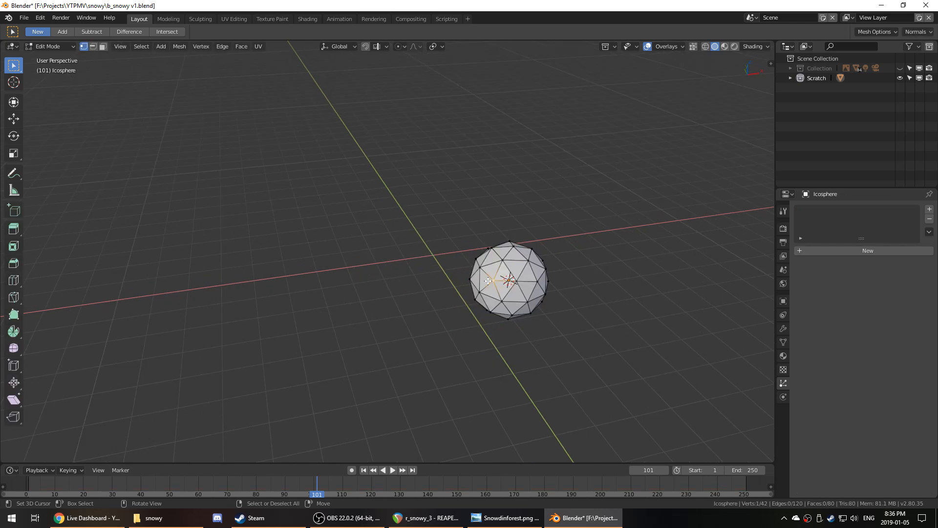
{"action": "key", "text": "a"}
{"action": "key", "text": "Tab"}
{"action": "key", "text": "Delete"}
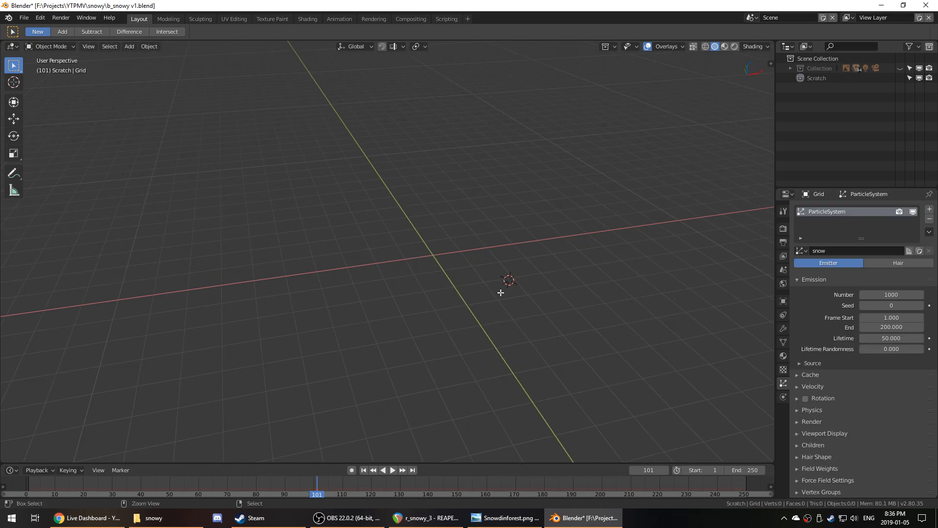
- Add an ico sphere with 1 subdivision to the Scratch collection
{"action": "key", "text": "shift+a"}
{"action": "mouse_move", "coordinate": [500, 292]}
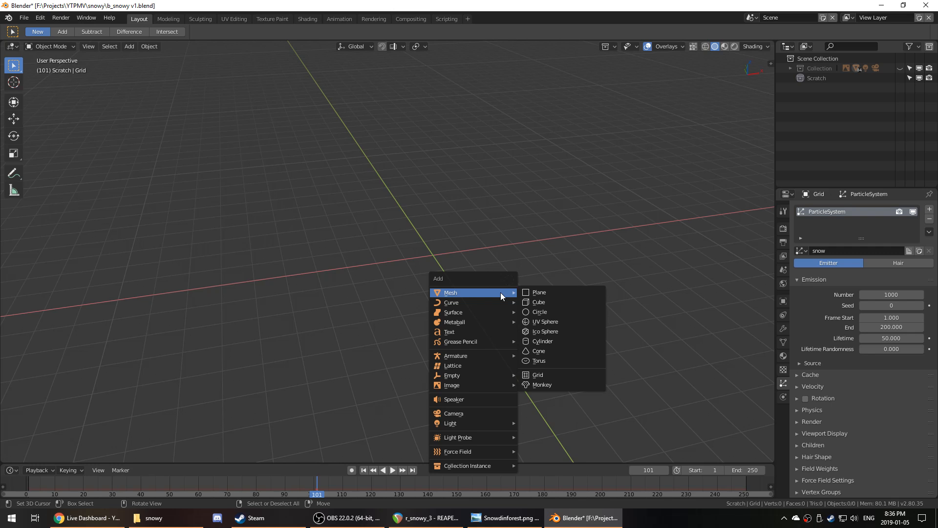
{"action": "left_click", "coordinate": [559, 331]}
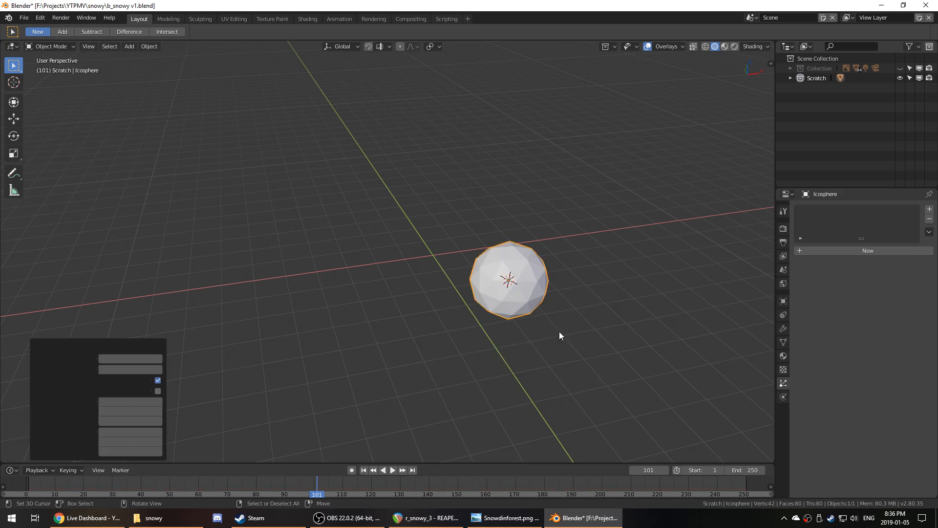
{"action": "left_click", "coordinate": [103, 359]}
{"action": "scroll", "coordinate": [435, 314], "scroll_direction": "up", "scroll_amount": 1}
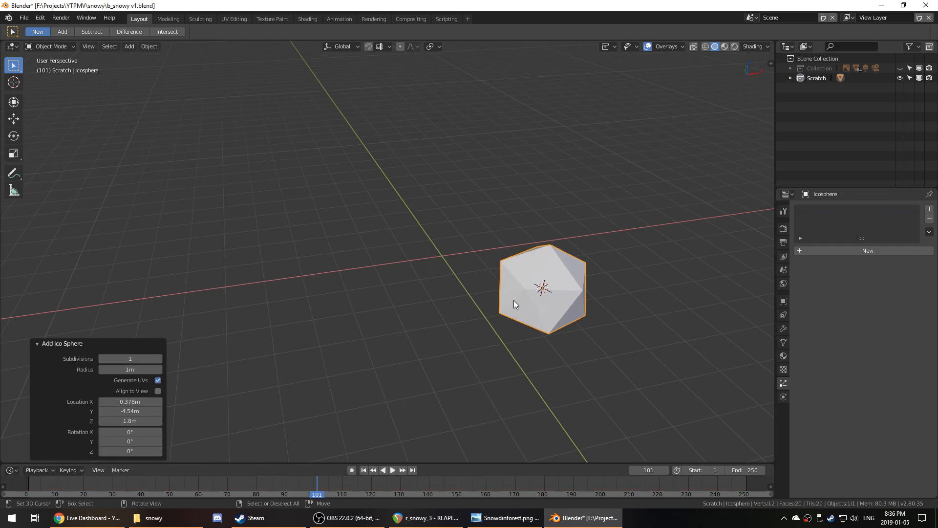
- Distort the icosphere into an irregular flake by moving one vertex with proportional editing, Random falloff and an enlarged influence radius
{"action": "key", "text": "Tab"}
{"action": "right_click", "coordinate": [542, 296]}
{"action": "middle_click_drag", "start_coordinate": [575, 295], "coordinate": [533, 298]}
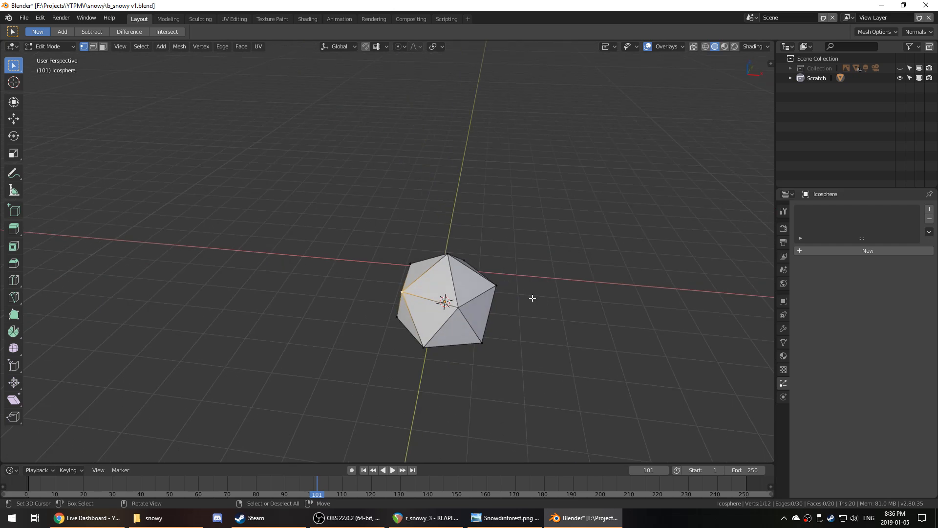
{"action": "left_click", "coordinate": [400, 46]}
{"action": "left_click", "coordinate": [428, 69]}
{"action": "left_click", "coordinate": [420, 46]}
{"action": "left_click", "coordinate": [441, 122]}
{"action": "key", "text": "g"}
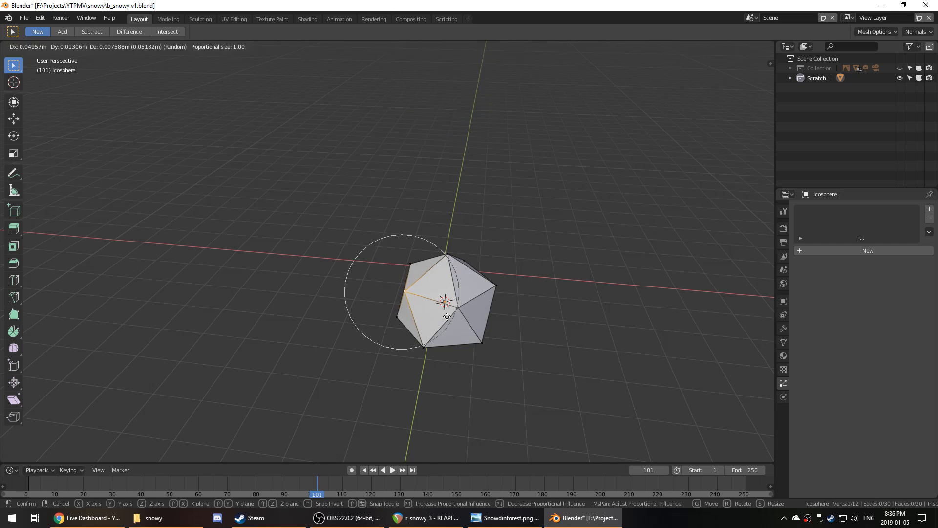
{"action": "scroll", "coordinate": [477, 323], "scroll_direction": "down", "scroll_amount": 6}
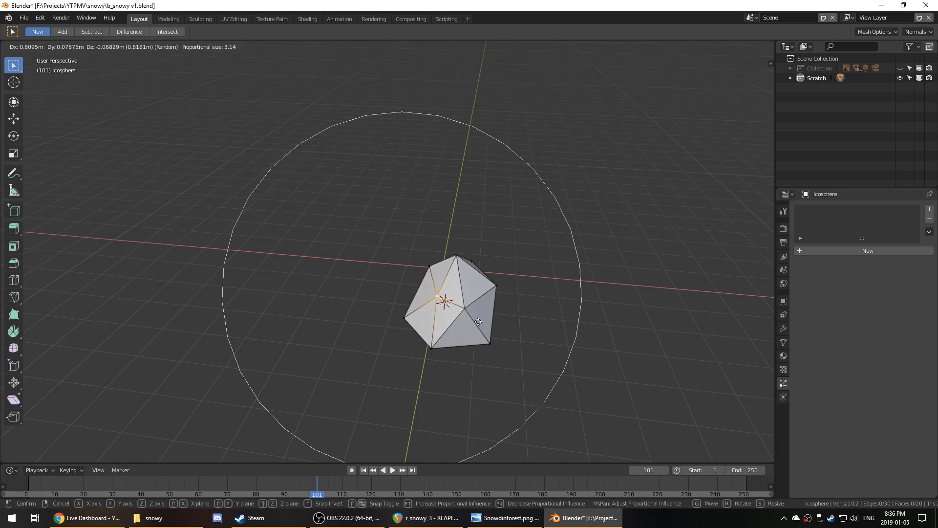
{"action": "scroll", "coordinate": [477, 323], "scroll_direction": "down", "scroll_amount": 3}
{"action": "left_click", "coordinate": [479, 324]}
{"action": "key", "text": "Tab"}
{"action": "key", "text": "shift+d"}
{"action": "left_click", "coordinate": [229, 201]}
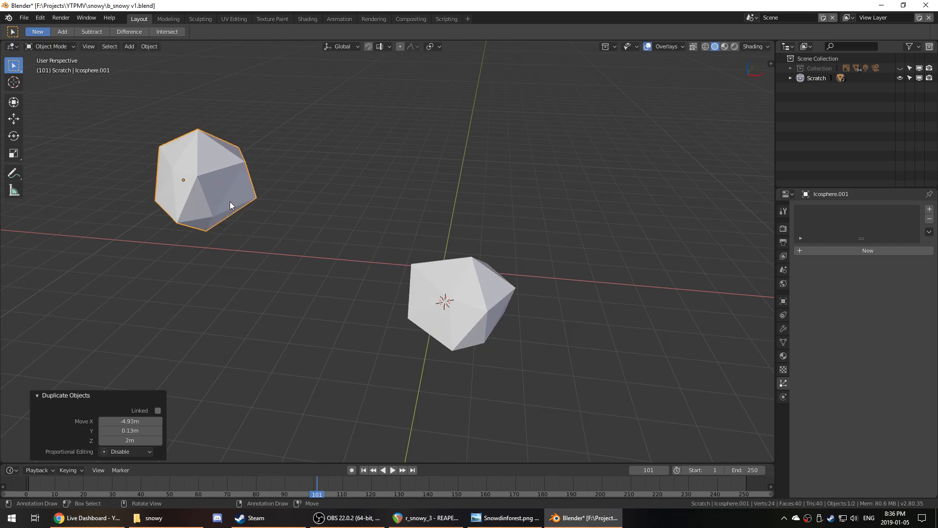
{"action": "key", "text": "Tab"}
{"action": "key", "text": "ctrl+z"}
{"action": "key", "text": "ctrl+z"}
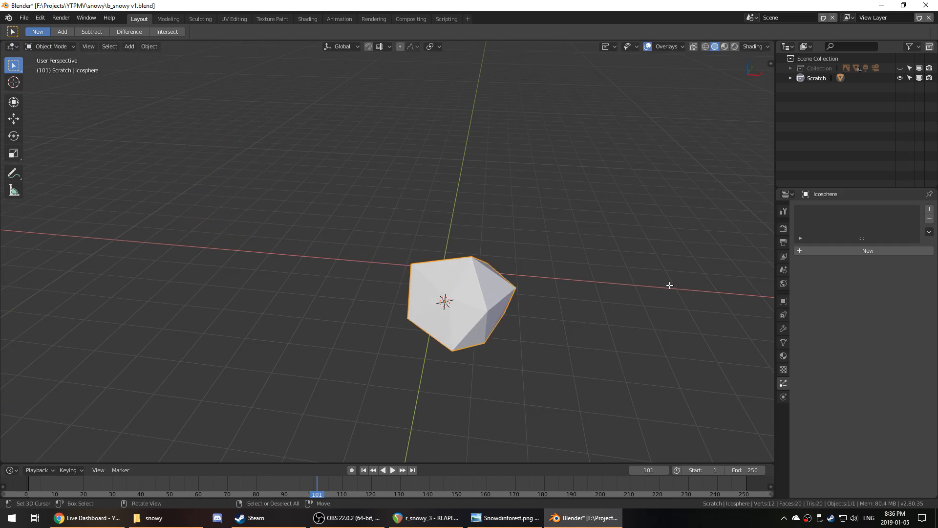
- Rename the icosphere object as snowparticle
{"action": "left_click", "coordinate": [783, 301]}
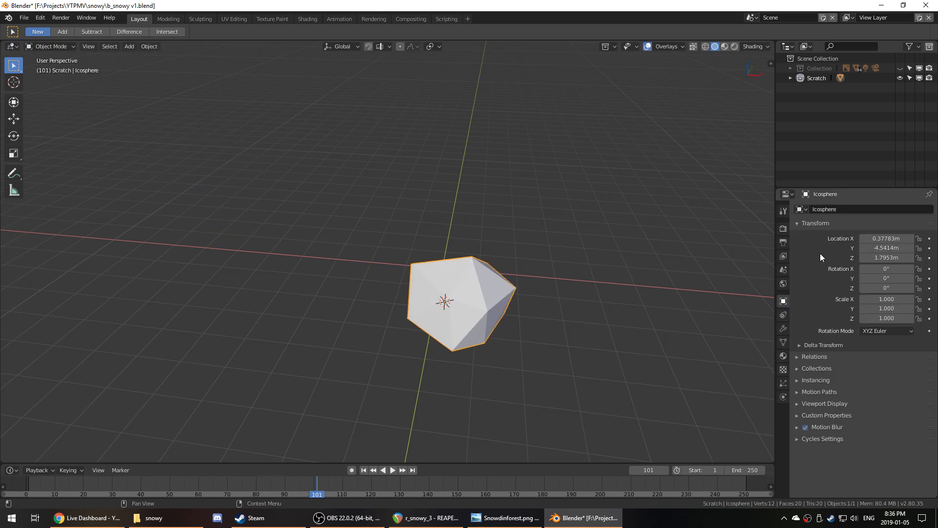
{"action": "left_click", "coordinate": [837, 210]}
{"action": "type", "text": "snowparti"}
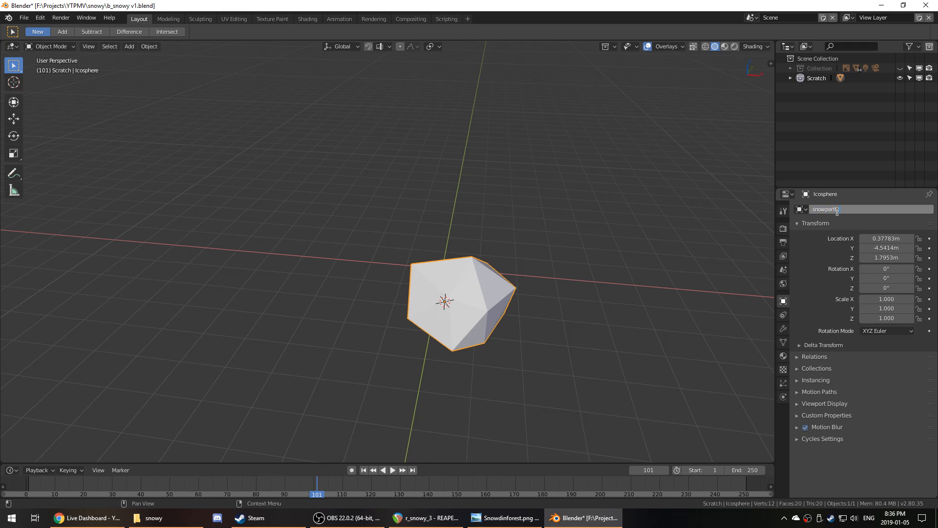
{"action": "type", "text": "cle"}
{"action": "key", "text": "Return"}
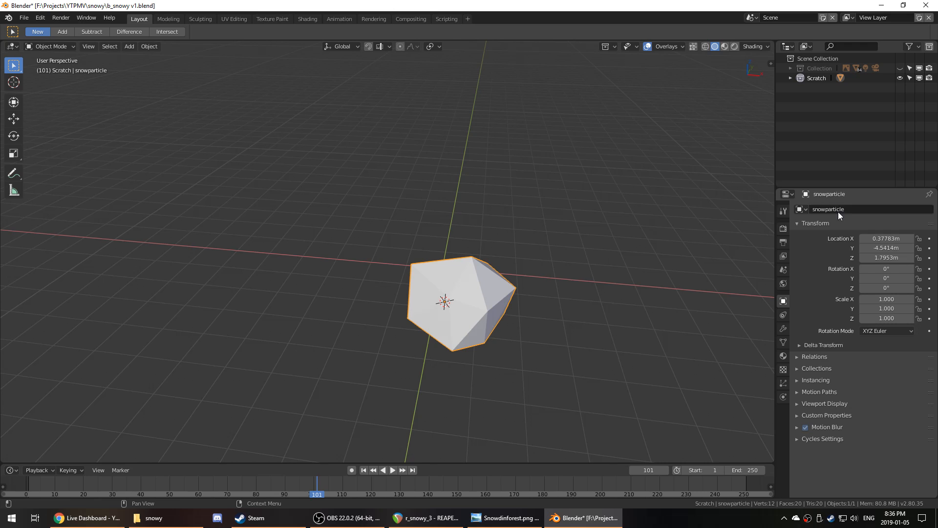
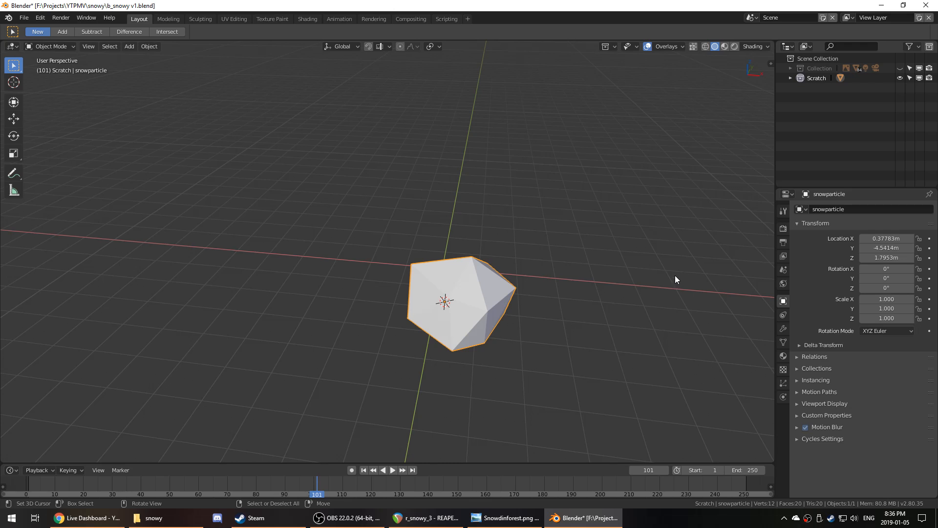
- Duplicate the snowparticle beside the original and stretch the copy by moving one vertex with Random-falloff proportional editing and an adjusted influence radius
{"action": "middle_click_drag", "start_coordinate": [750, 301], "coordinate": [614, 313]}
{"action": "key", "text": "Tab"}
{"action": "key", "text": "Tab"}
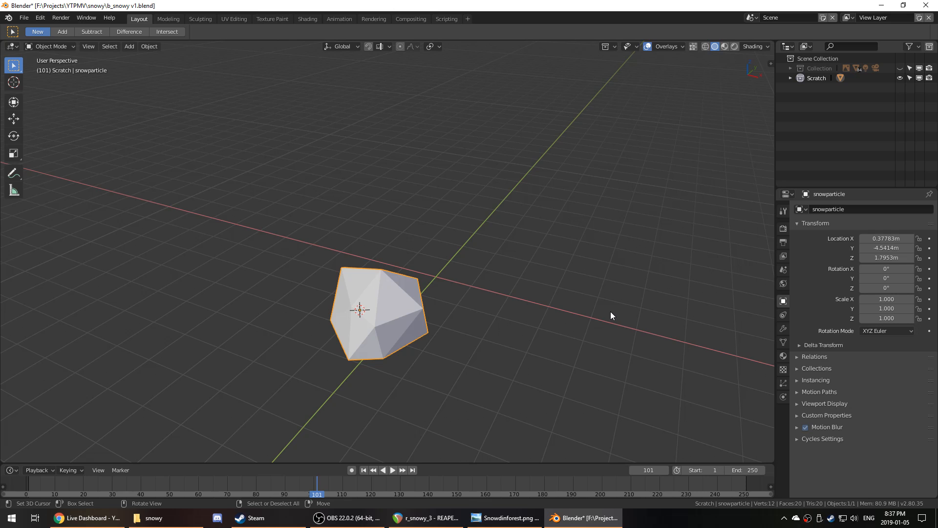
{"action": "middle_click_drag", "start_coordinate": [611, 311], "coordinate": [566, 309]}
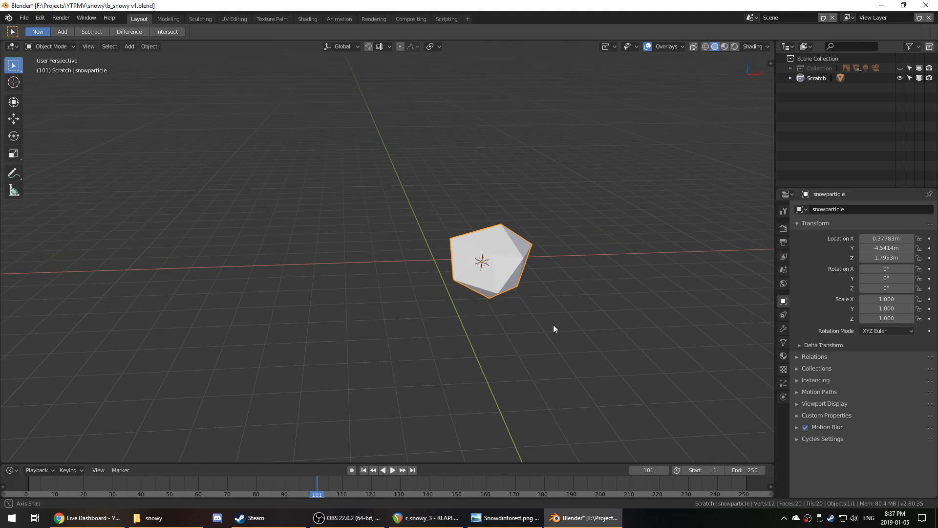
{"action": "key", "text": "shift+d"}
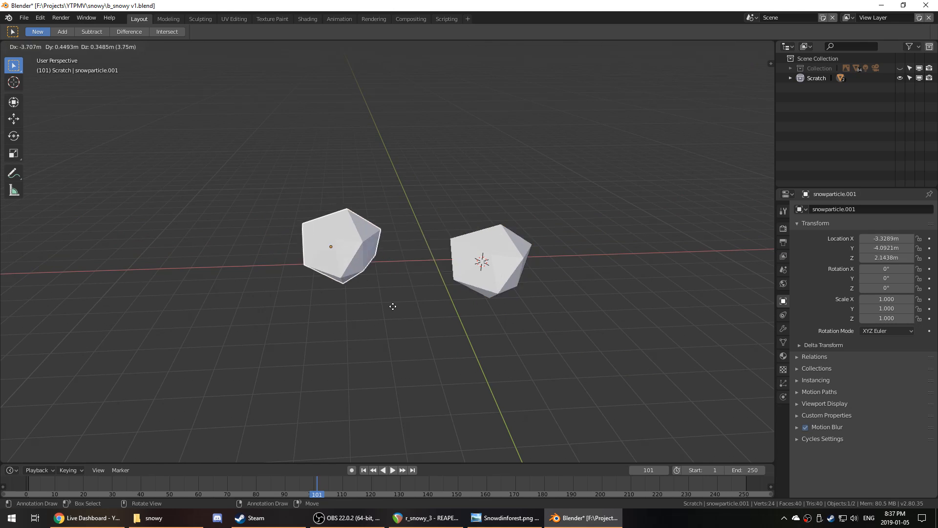
{"action": "left_click", "coordinate": [302, 249]}
{"action": "key", "text": "Tab"}
{"action": "key", "text": "g"}
{"action": "scroll", "coordinate": [294, 241], "scroll_direction": "down", "scroll_amount": 5}
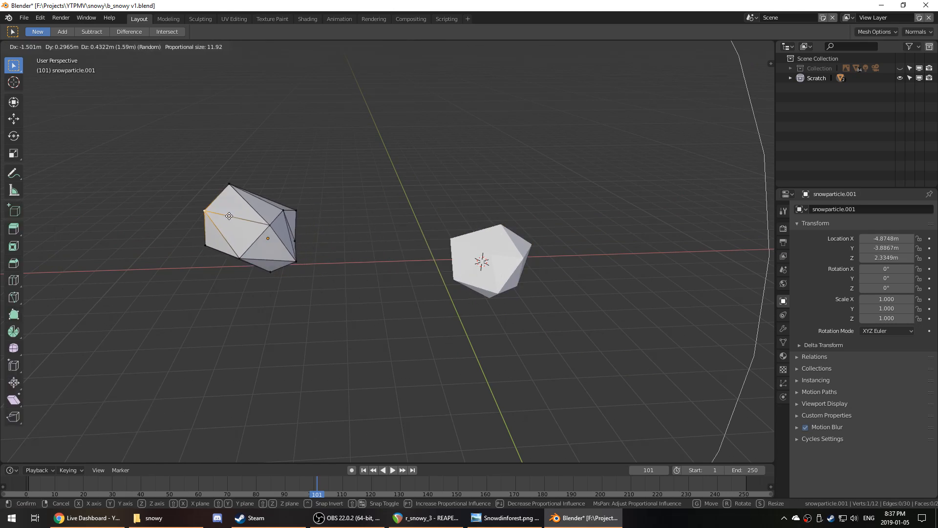
{"action": "left_click", "coordinate": [156, 205]}
{"action": "key", "text": "Tab"}
{"action": "scroll", "coordinate": [204, 223], "scroll_direction": "down", "scroll_amount": 3}
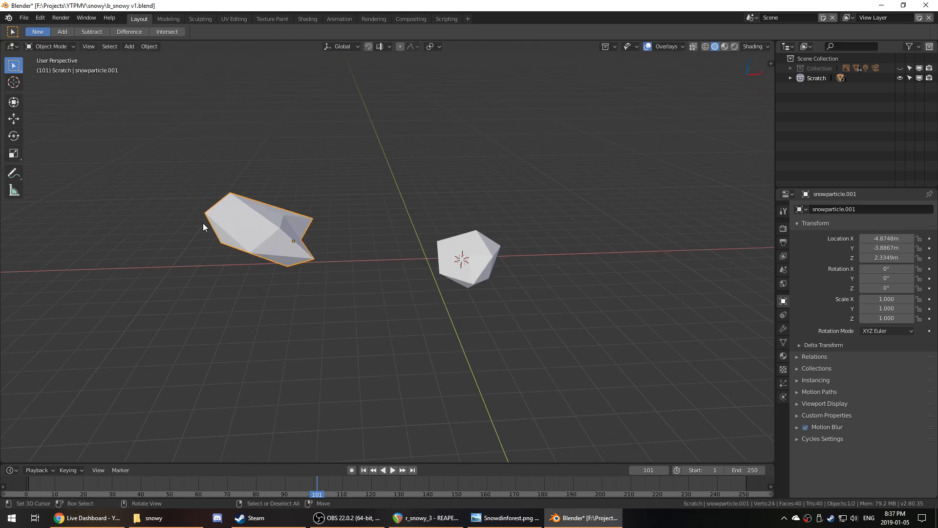
- Duplicate the elongated flake, place the copy higher beyond the original, and reshape it by moving one vertex with a proportional size of 5.56
{"action": "key", "text": "shift+d"}
{"action": "left_click", "coordinate": [269, 194]}
{"action": "left_click", "coordinate": [445, 160]}
{"action": "key", "text": "Tab"}
{"action": "key", "text": "g"}
{"action": "scroll", "coordinate": [514, 195], "scroll_direction": "up", "scroll_amount": 3}
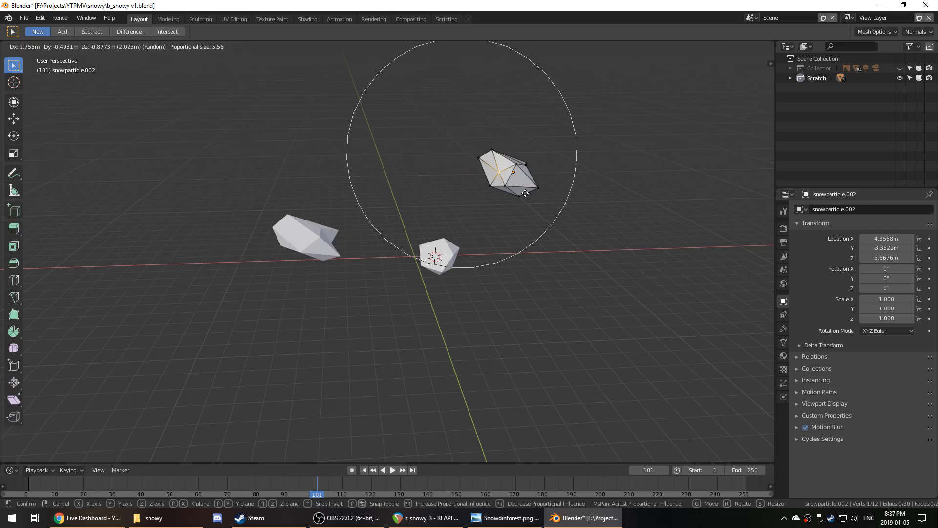
{"action": "scroll", "coordinate": [514, 196], "scroll_direction": "up", "scroll_amount": 2}
{"action": "left_click", "coordinate": [506, 203]}
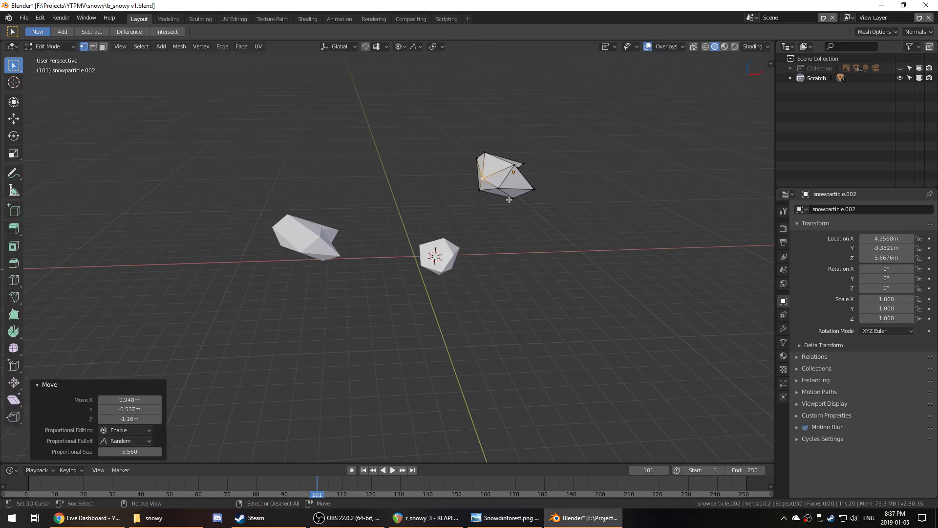
{"action": "key", "text": "Tab"}
- Duplicate the original round flake, place the copy between the two distorted flakes, and deform it into a downward-pointed shape with Random falloff
{"action": "left_click", "coordinate": [455, 250]}
{"action": "key", "text": "shift+d"}
{"action": "left_click", "coordinate": [391, 193]}
{"action": "key", "text": "Tab"}
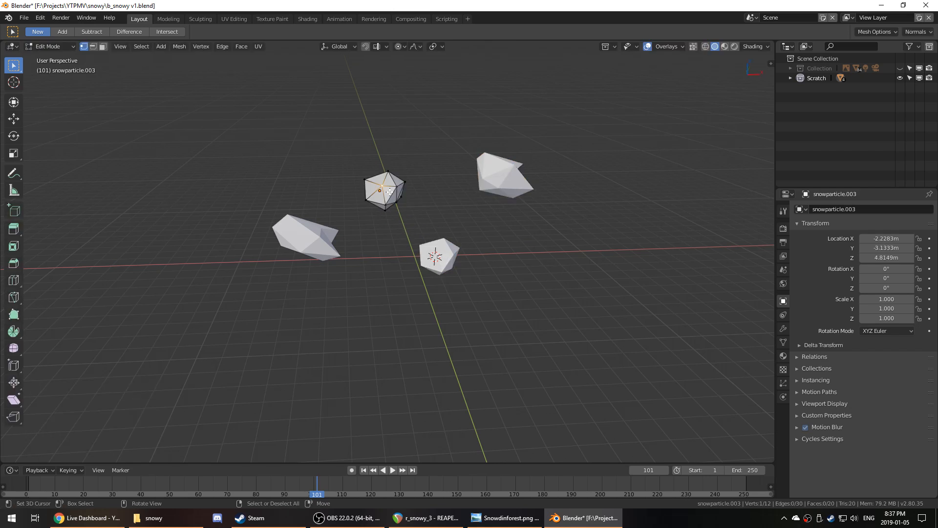
{"action": "key", "text": "g"}
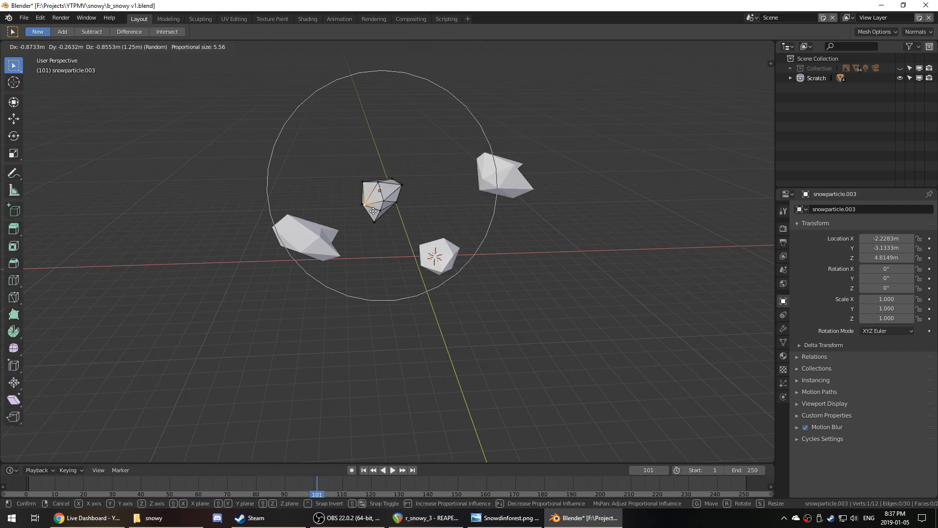
{"action": "left_click", "coordinate": [377, 203]}
{"action": "key", "text": "s"}
{"action": "left_click", "coordinate": [459, 227]}
{"action": "key", "text": "Tab"}
{"action": "middle_click_drag", "start_coordinate": [462, 232], "coordinate": [623, 223]}
{"action": "scroll", "coordinate": [562, 215], "scroll_direction": "up", "scroll_amount": 3}
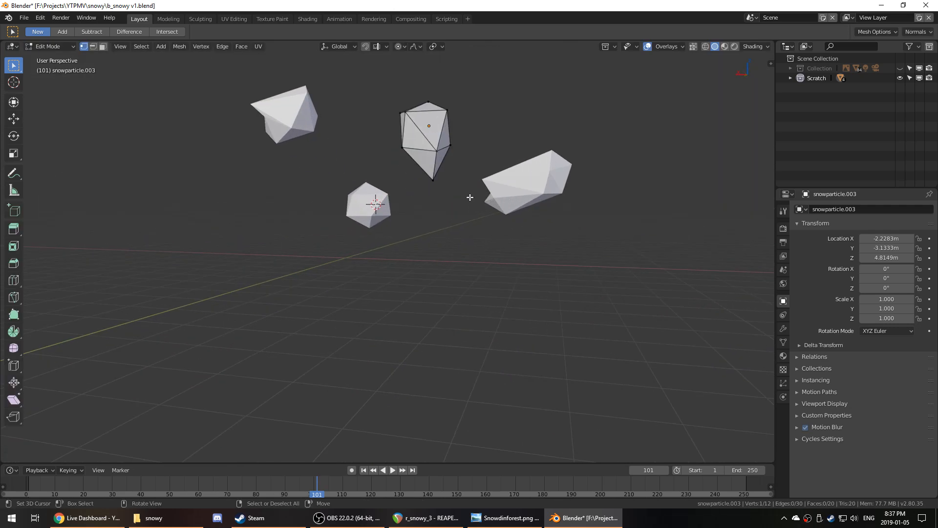
- Duplicate the pointed flake to a lower free spot and widen the copy by transforming one vertex with Random-falloff proportional editing
{"action": "key", "text": "shift+d"}
{"action": "left_click", "coordinate": [281, 278]}
{"action": "key", "text": "Tab"}
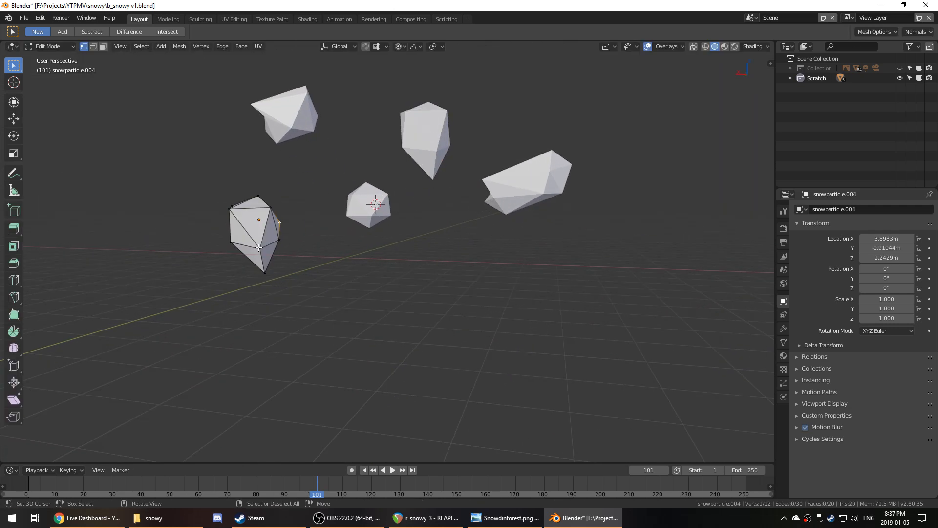
{"action": "key", "text": "g"}
{"action": "left_click", "coordinate": [290, 248]}
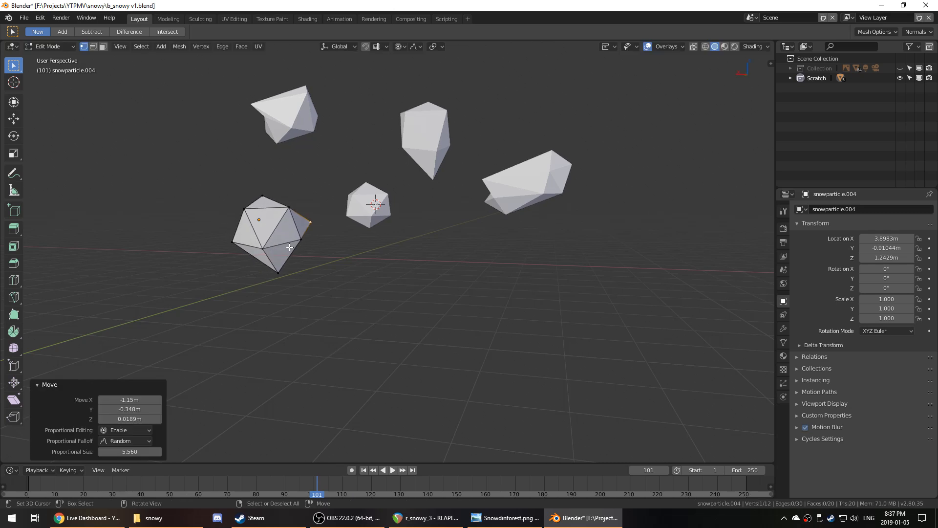
{"action": "key", "text": "s"}
{"action": "left_click", "coordinate": [276, 245]}
{"action": "key", "text": "Tab"}
{"action": "middle_click_drag", "start_coordinate": [277, 246], "coordinate": [532, 262]}
{"action": "key", "text": "Tab"}
{"action": "key", "text": "Tab"}
- Duplicate the original round flake once more, distort the copy with a Random-falloff vertex transform, and save the file
{"action": "left_click", "coordinate": [424, 240]}
{"action": "key", "text": "shift+d"}
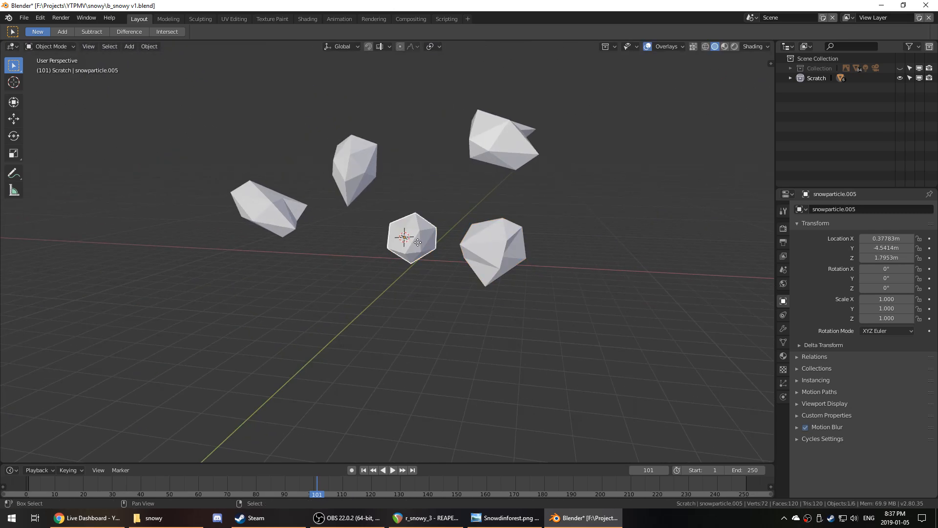
{"action": "left_click", "coordinate": [323, 286]}
{"action": "key", "text": "Tab"}
{"action": "key", "text": "s"}
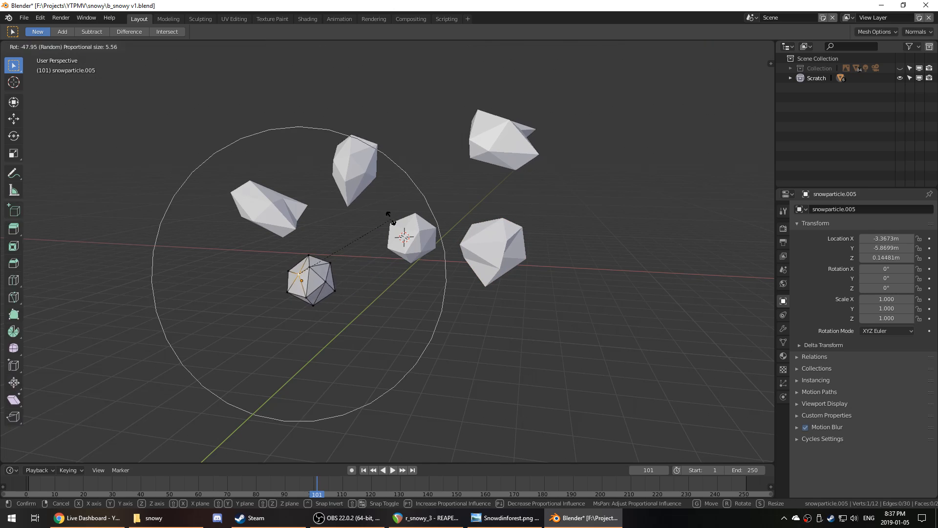
{"action": "left_click", "coordinate": [388, 280]}
{"action": "key", "text": "Tab"}
{"action": "middle_click_drag", "start_coordinate": [389, 279], "coordinate": [448, 305]}
{"action": "key", "text": "Tab"}
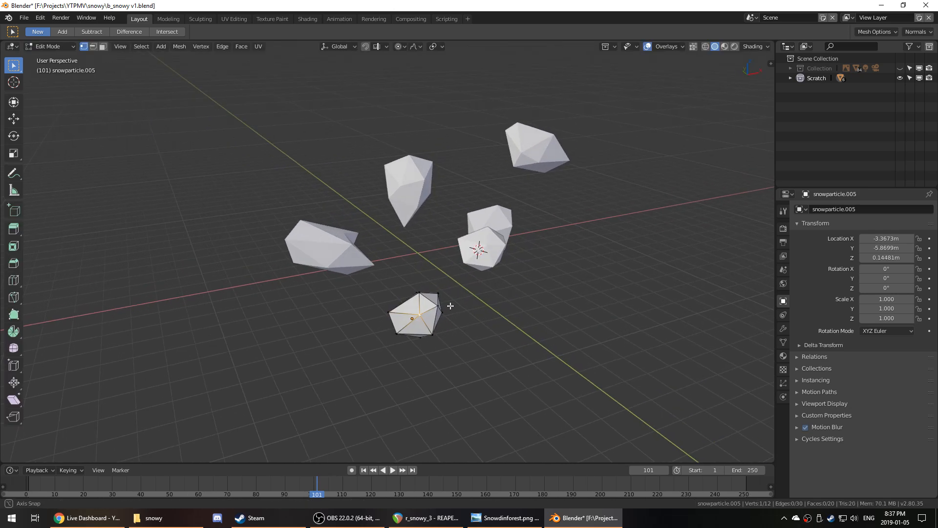
{"action": "key", "text": "Tab"}
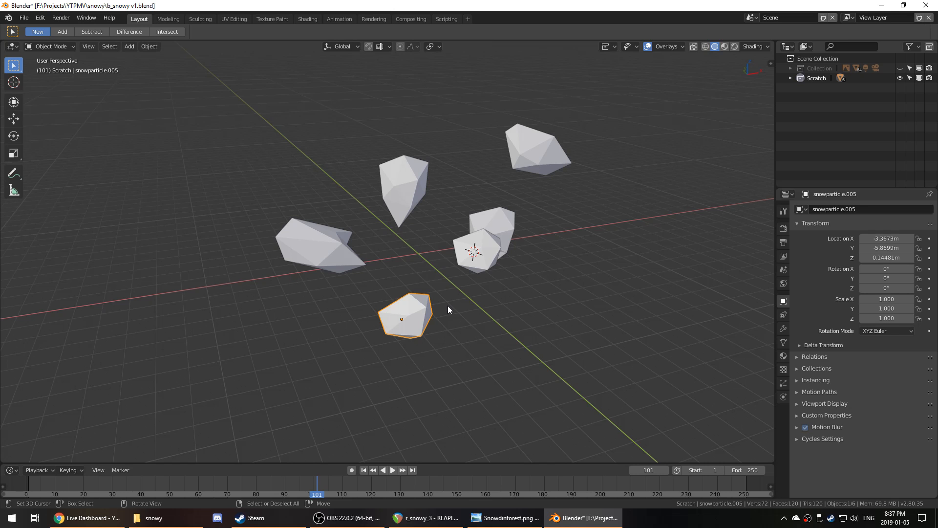
{"action": "key", "text": "ctrl+s"}
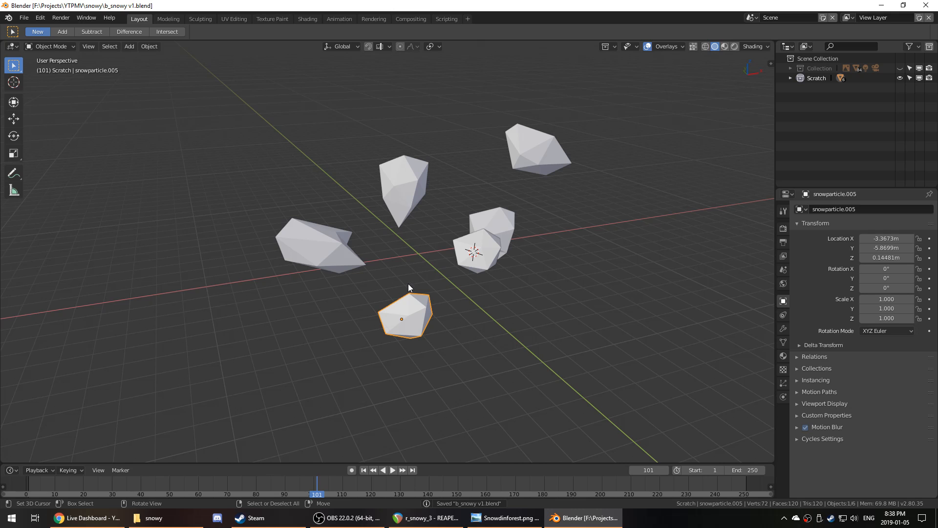
- Shorten the elongated flake snowparticle.001 by moving its protruding end vertex inward without proportional editing
{"action": "left_click", "coordinate": [340, 245]}
{"action": "key", "text": "Tab"}
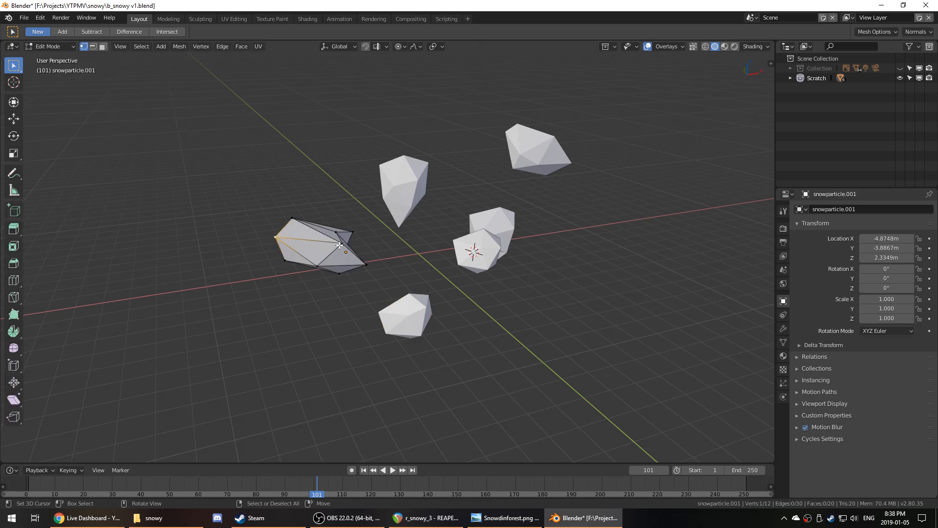
{"action": "left_click", "coordinate": [365, 268]}
{"action": "key", "text": "g"}
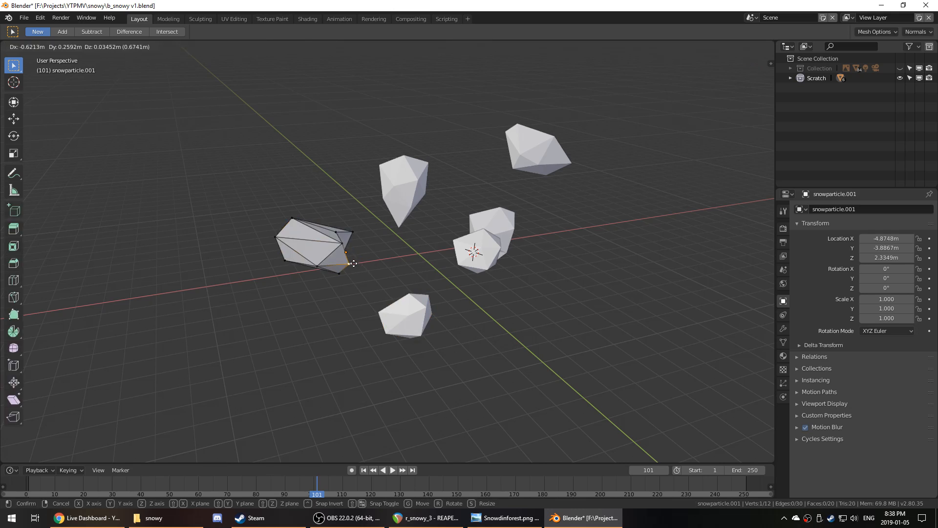
{"action": "left_click", "coordinate": [354, 264]}
- Compact the flake's opposite tip by moving its vertex inward with proportional editing enabled and Smooth falloff
{"action": "key", "text": "o"}
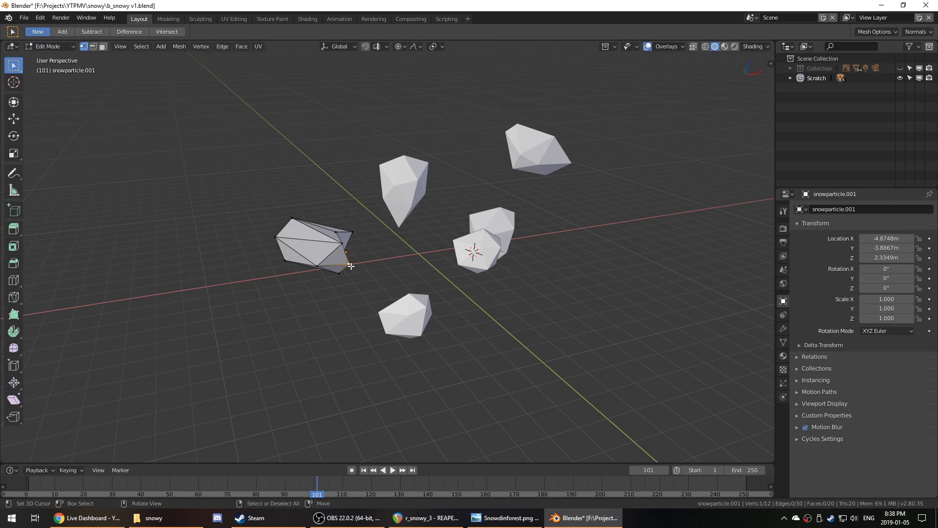
{"action": "left_click", "coordinate": [413, 48]}
{"action": "left_click", "coordinate": [415, 57]}
{"action": "scroll", "coordinate": [293, 244], "scroll_direction": "up", "scroll_amount": 1}
{"action": "left_click", "coordinate": [245, 234]}
{"action": "key", "text": "g"}
{"action": "left_click", "coordinate": [298, 247]}
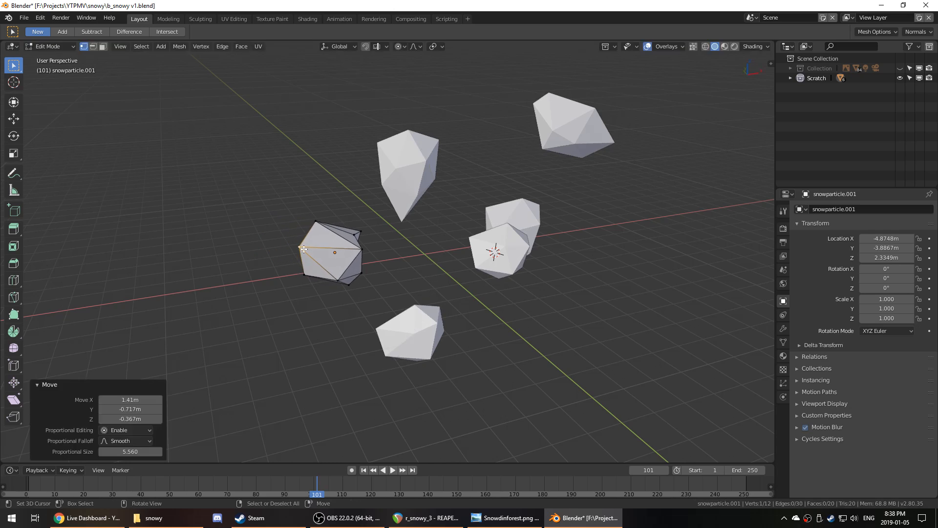
{"action": "key", "text": "Tab"}
{"action": "mouse_move", "coordinate": [298, 247]}
{"action": "middle_mouse_down"}
{"action": "mouse_move", "coordinate": [512, 253]}
{"action": "mouse_move", "coordinate": [406, 239]}
{"action": "mouse_move", "coordinate": [448, 233]}
{"action": "middle_mouse_up"}
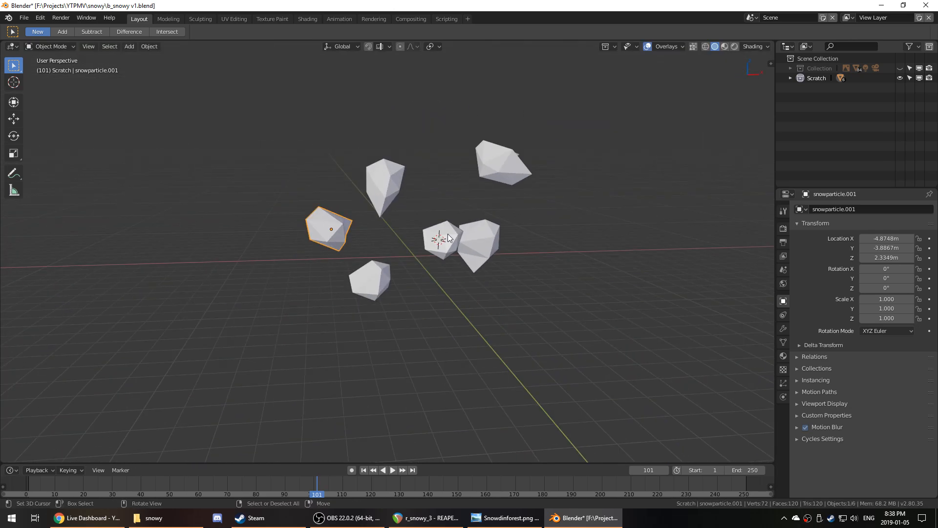
- Select all the snow flakes and group them into a new collection named "snows"
{"action": "key", "text": "alt+a"}
{"action": "key", "text": "c"}
{"action": "left_click_drag", "start_coordinate": [455, 195], "coordinate": [406, 245]}
{"action": "right_click", "coordinate": [412, 245]}
{"action": "key", "text": "b"}
{"action": "left_click_drag", "start_coordinate": [260, 153], "coordinate": [587, 289]}
{"action": "key", "text": "ctrl+g"}
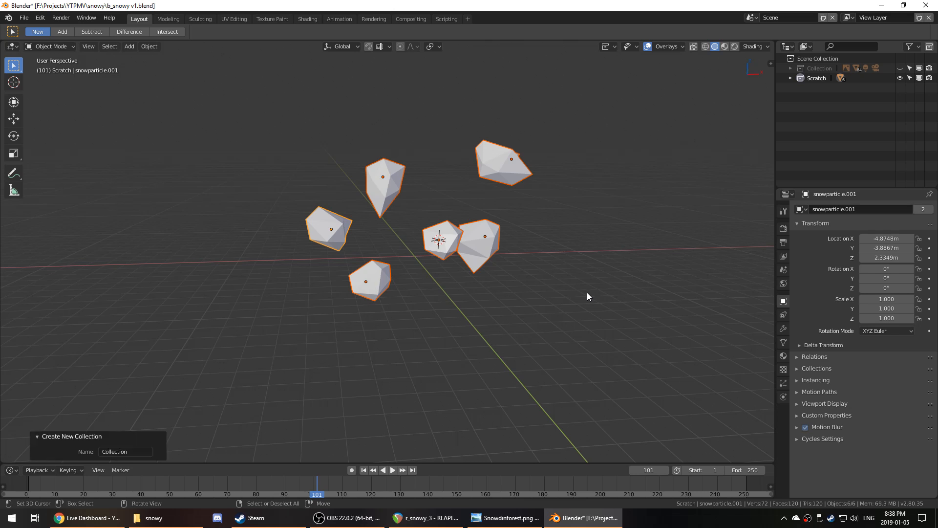
{"action": "left_click", "coordinate": [128, 449]}
{"action": "type", "text": "snows"}
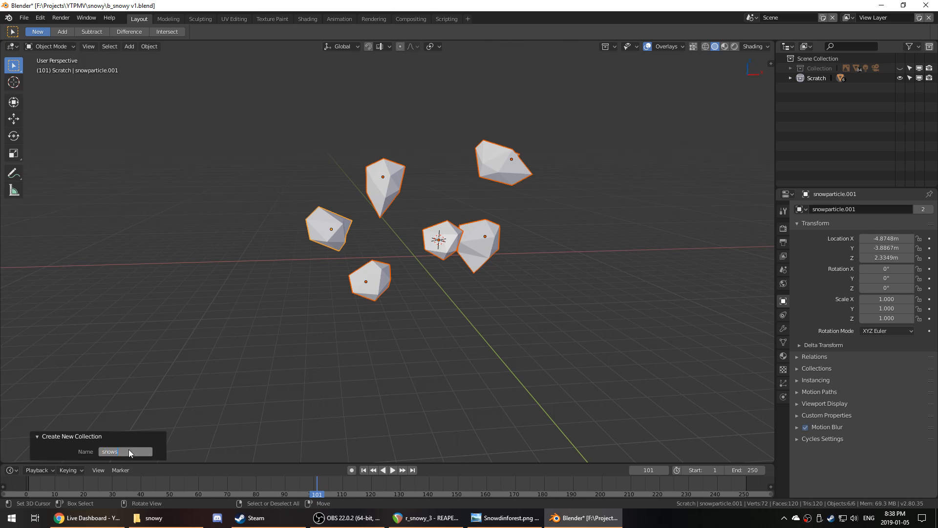
{"action": "key", "text": "Return"}
- Show only the main forest Collection and set the overhead grid's snow particles to render as Collection
{"action": "scroll", "coordinate": [438, 326], "scroll_direction": "down", "scroll_amount": 2}
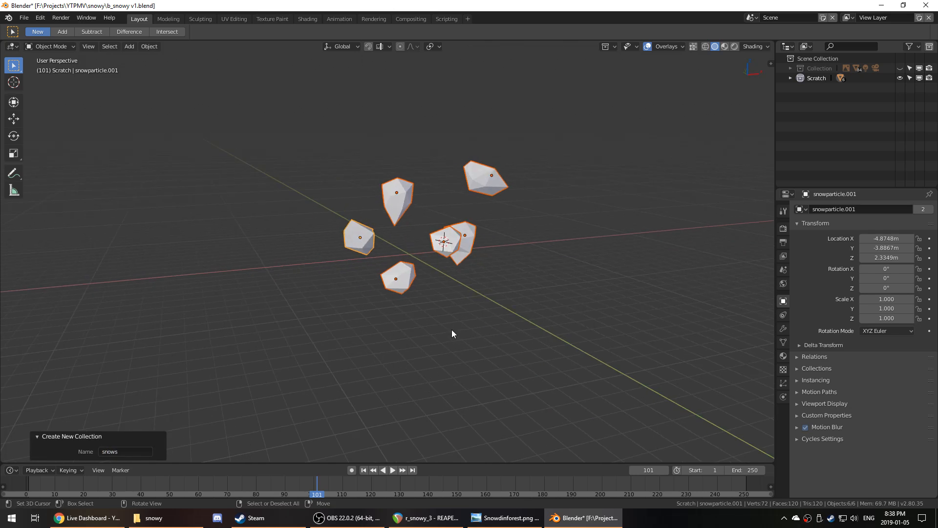
{"action": "key", "text": "1"}
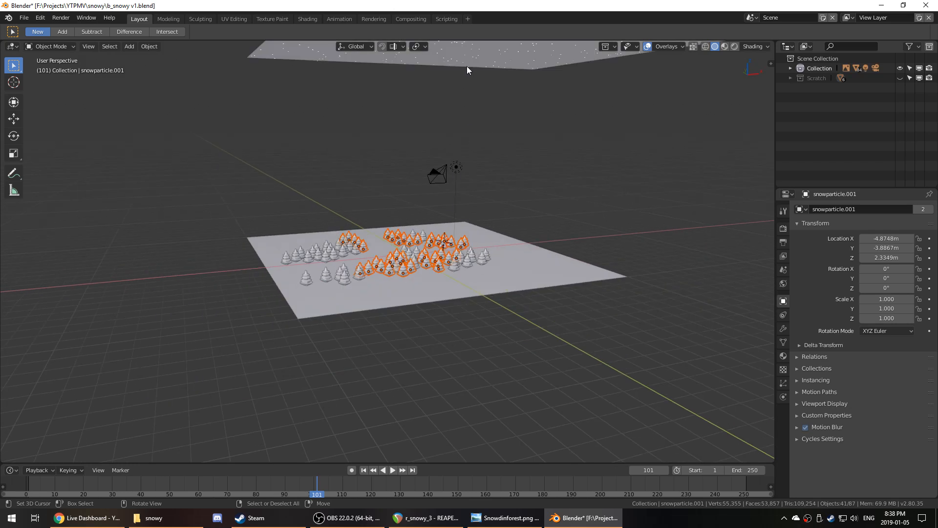
{"action": "left_click", "coordinate": [467, 70]}
{"action": "left_click", "coordinate": [784, 382]}
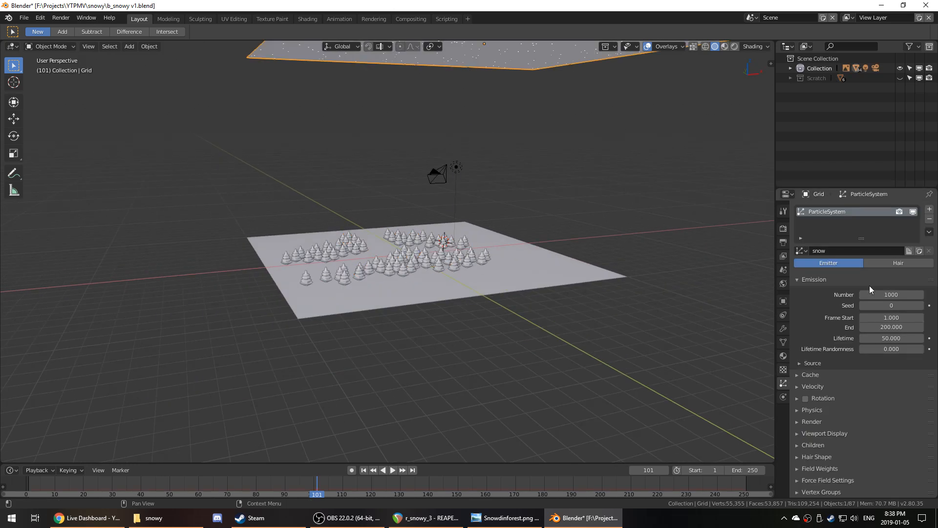
{"action": "scroll", "coordinate": [856, 319], "scroll_direction": "down", "scroll_amount": 2}
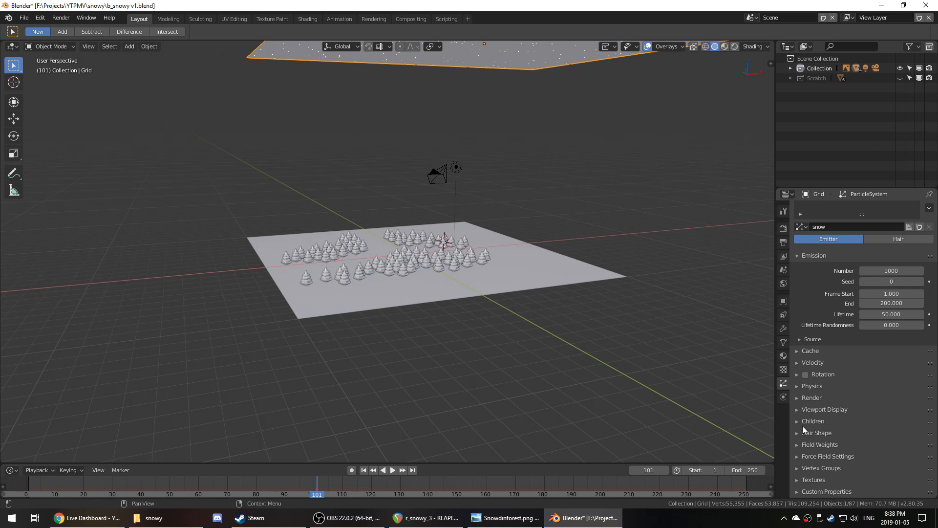
{"action": "left_click", "coordinate": [800, 398]}
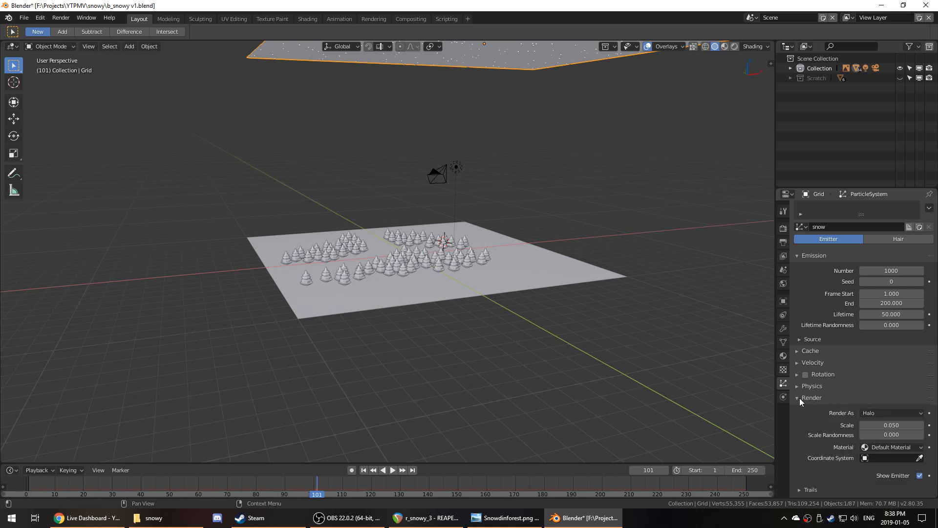
{"action": "left_click", "coordinate": [884, 413]}
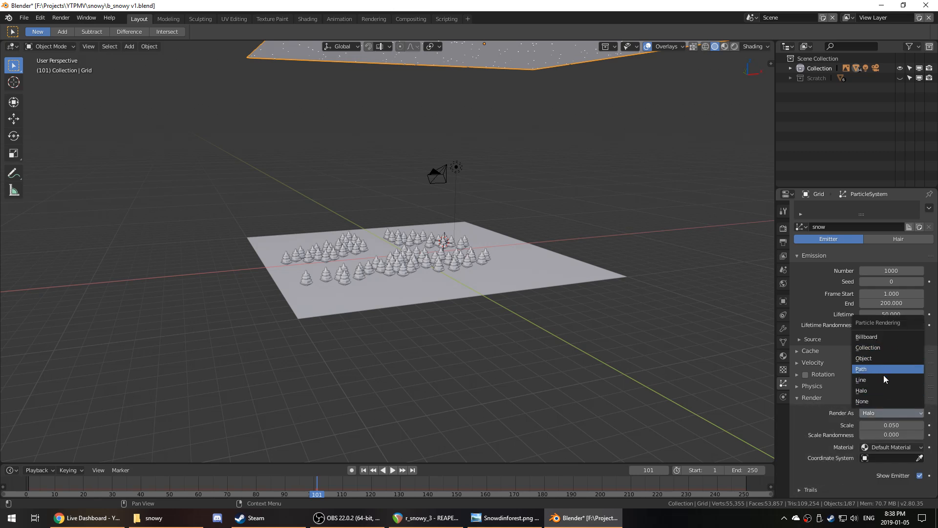
{"action": "left_click", "coordinate": [878, 348]}
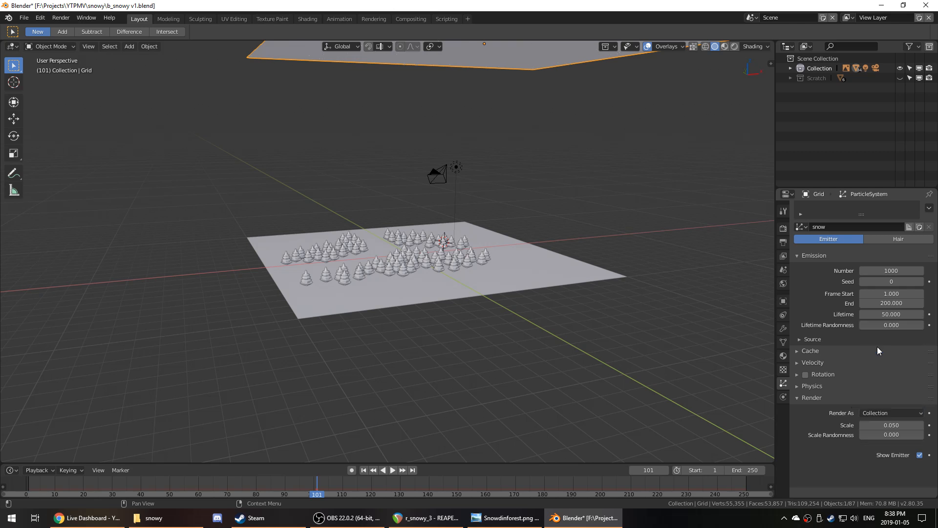
- Keep the snow particles rendering as Collection and assign "snows" as their Dupli Collection
{"action": "left_click", "coordinate": [887, 412]}
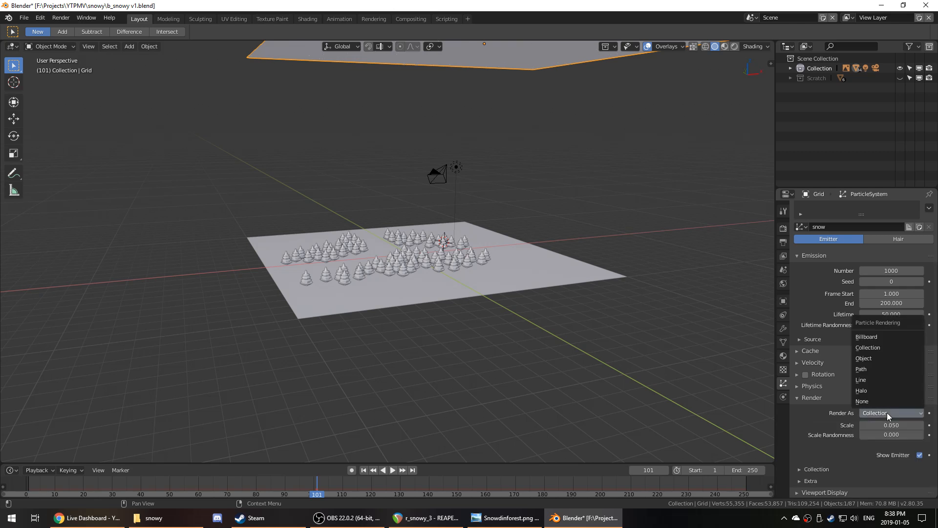
{"action": "left_click", "coordinate": [898, 350]}
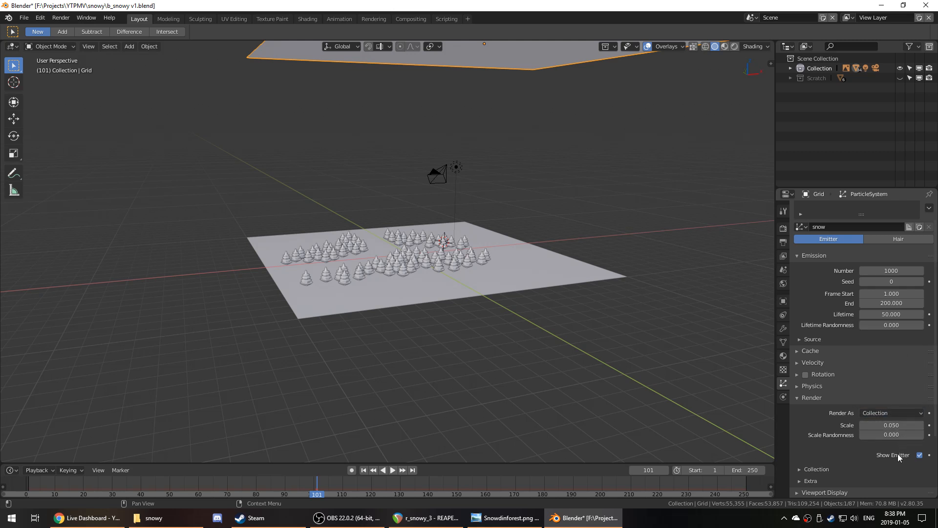
{"action": "left_click", "coordinate": [822, 467]}
{"action": "scroll", "coordinate": [822, 465], "scroll_direction": "down", "scroll_amount": 3}
{"action": "left_click", "coordinate": [874, 421]}
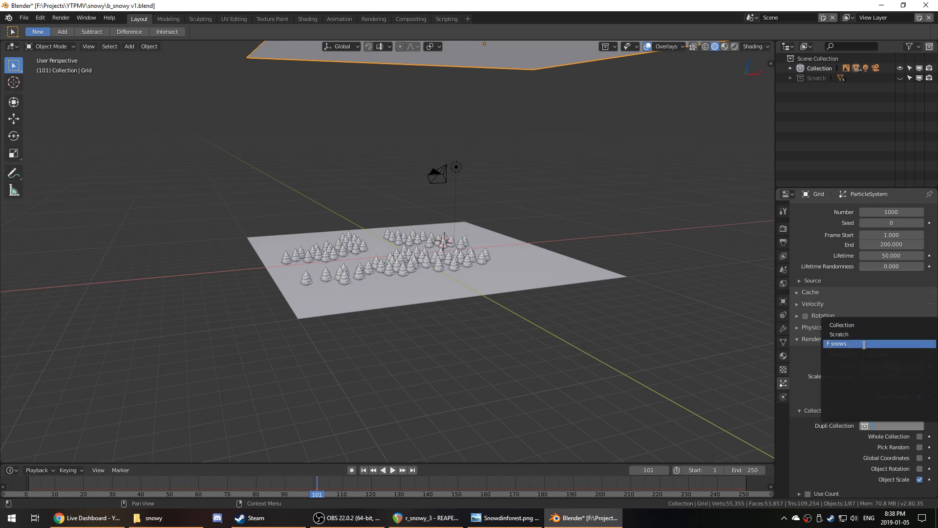
{"action": "left_click", "coordinate": [858, 344]}
{"action": "scroll", "coordinate": [849, 444], "scroll_direction": "down", "scroll_amount": 1}
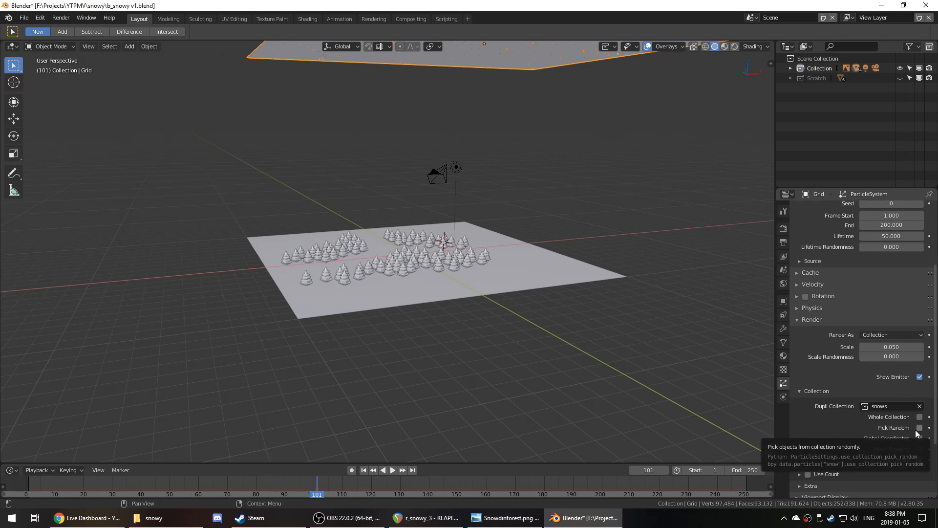
- Try rendering the whole collection at each snow particle and play the animation from frame 0
{"action": "left_click", "coordinate": [919, 417]}
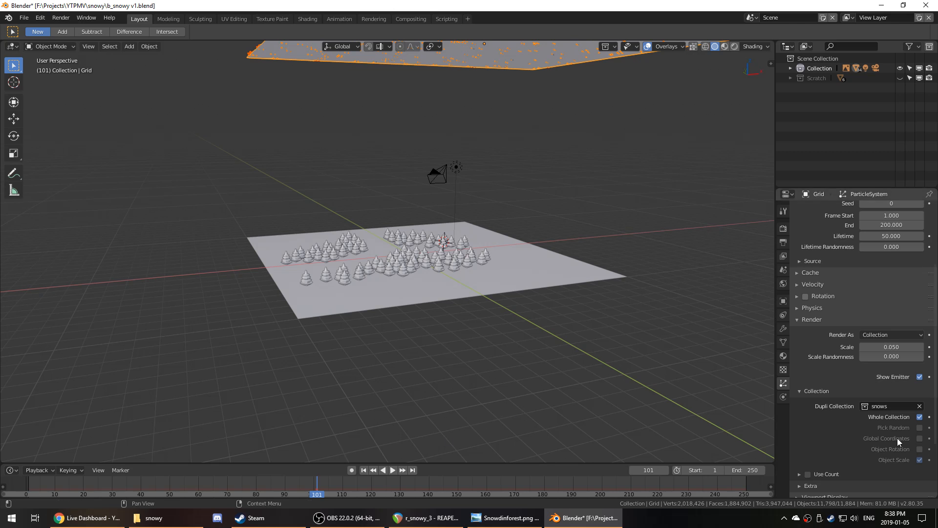
{"action": "left_click", "coordinate": [25, 478]}
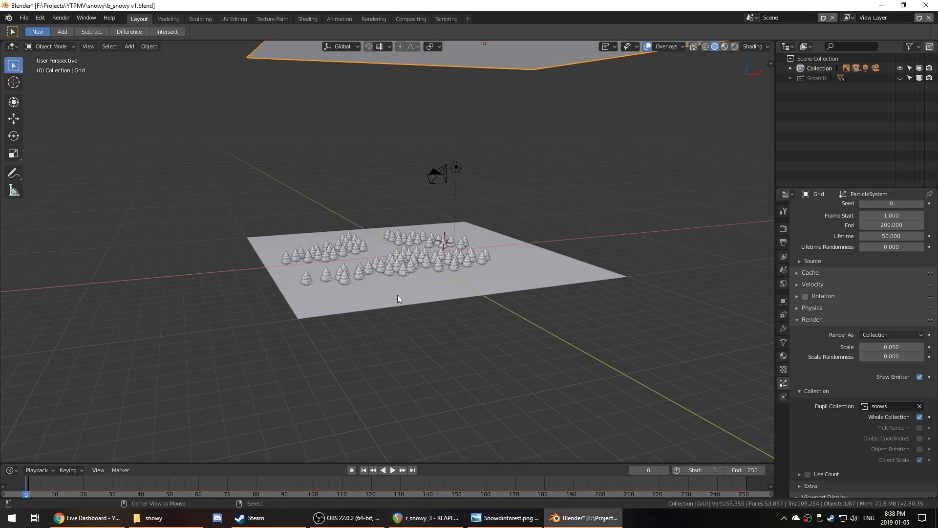
{"action": "key", "text": "space"}
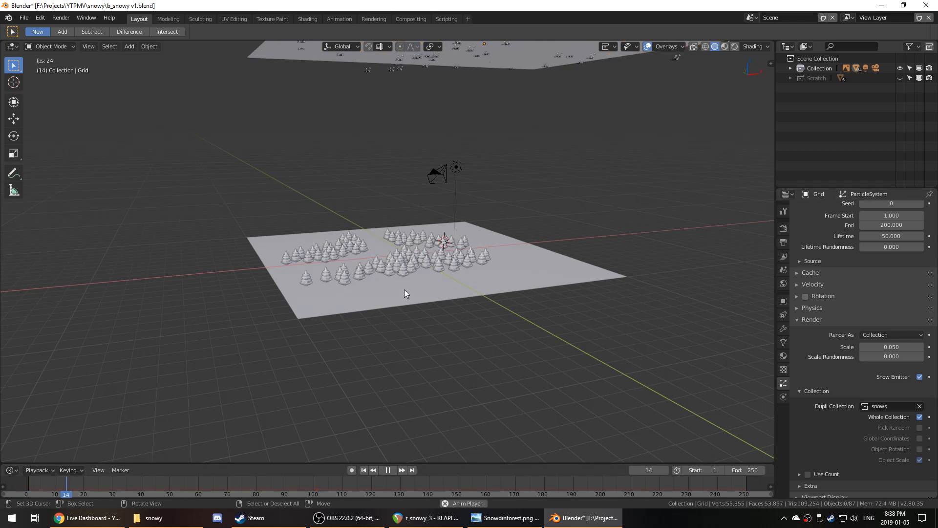
{"action": "middle_click_drag", "start_coordinate": [403, 289], "coordinate": [415, 297]}
{"action": "scroll", "coordinate": [418, 298], "scroll_direction": "up", "scroll_amount": 4}
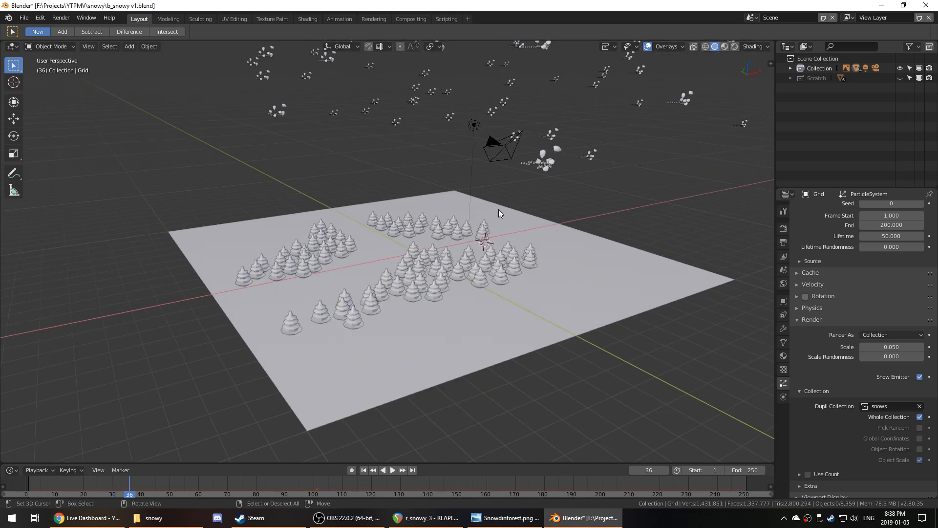
- Disable Whole Collection and enable Pick Random for the snow particles
{"action": "left_click", "coordinate": [920, 417]}
{"action": "left_click", "coordinate": [921, 427]}
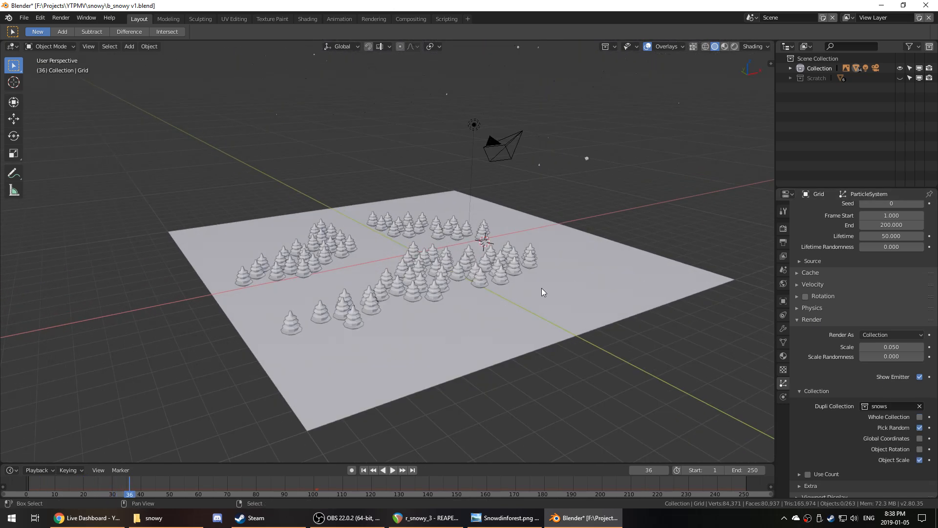
{"action": "middle_click_drag", "start_coordinate": [542, 288], "coordinate": [516, 378]}
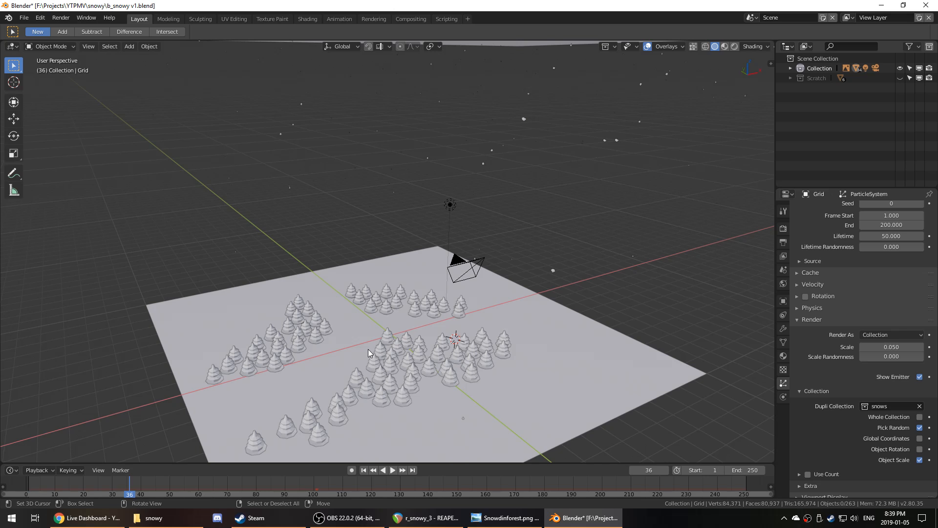
- Move the overhead snow emitter grid over the forest by about 2.53 m in X, 0.24 m in Y and 0.65 m in Z
{"action": "middle_click_drag", "start_coordinate": [368, 349], "coordinate": [465, 310]}
{"action": "left_click", "coordinate": [418, 106]}
{"action": "key", "text": "g"}
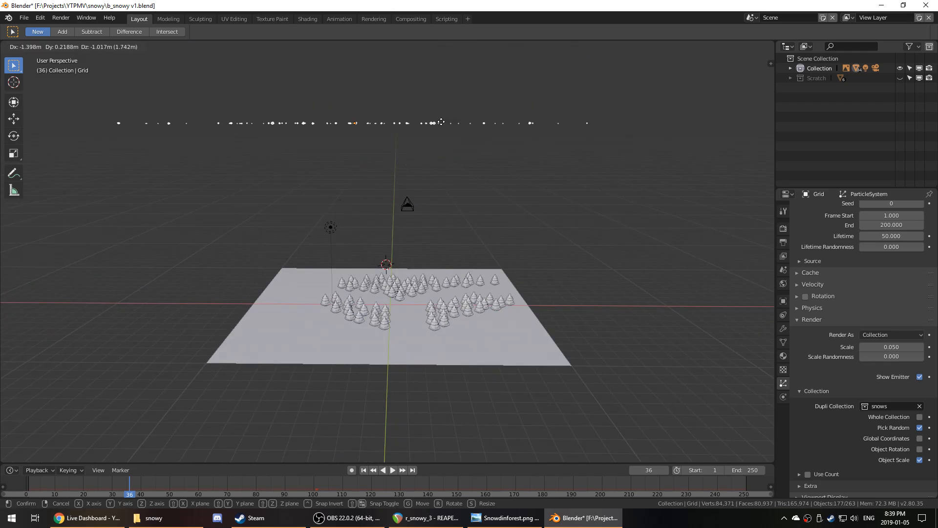
{"action": "left_click", "coordinate": [547, 181]}
{"action": "middle_click_drag", "start_coordinate": [547, 181], "coordinate": [389, 166]}
{"action": "key", "text": "g"}
{"action": "left_click", "coordinate": [503, 171]}
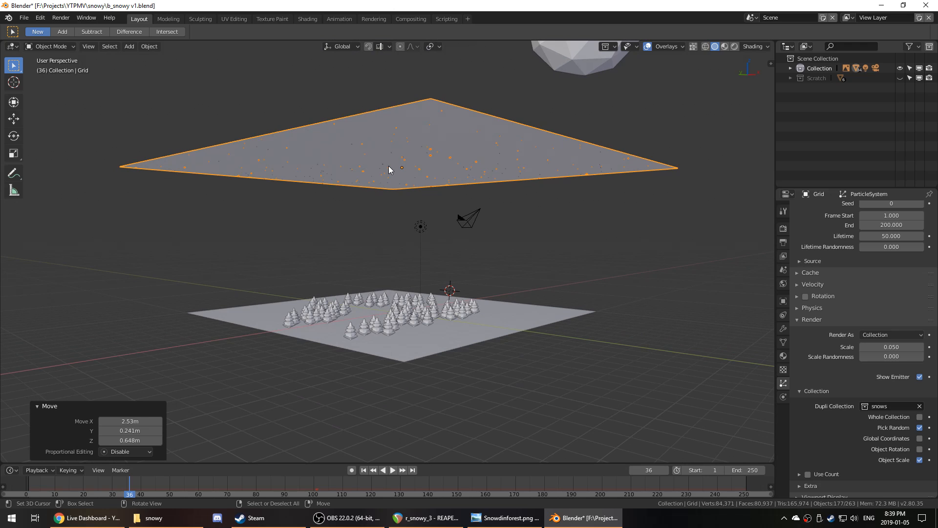
- Play the snowfall from the start and inspect it around the forest from the camera and from lower angles
{"action": "key", "text": "KP_0"}
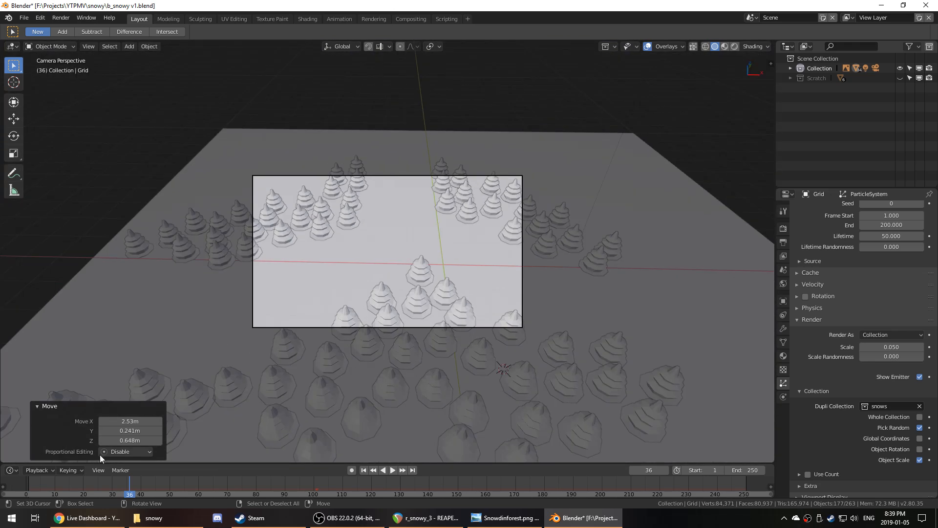
{"action": "key", "text": "shift+Left"}
{"action": "key", "text": "space"}
{"action": "middle_click_drag", "start_coordinate": [386, 267], "coordinate": [490, 224]}
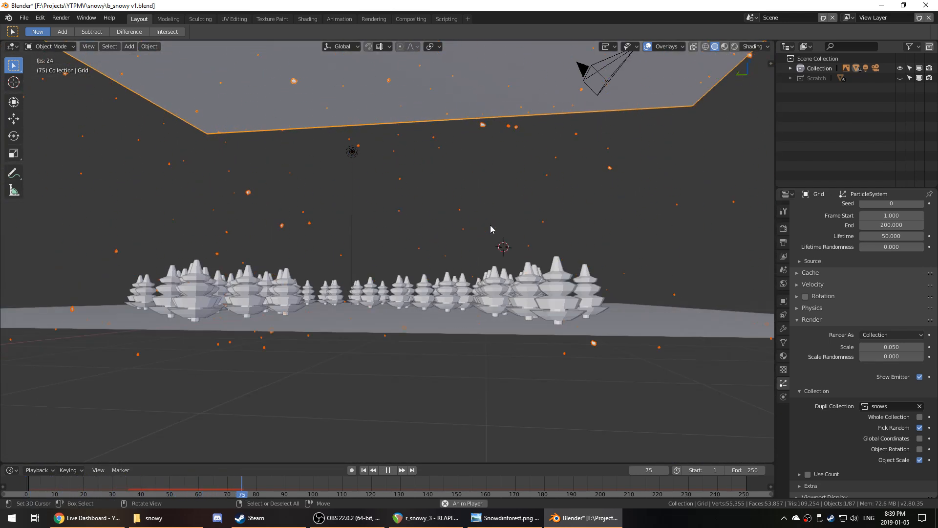
{"action": "left_click", "coordinate": [23, 485]}
{"action": "middle_click_drag", "start_coordinate": [433, 255], "coordinate": [412, 286]}
{"action": "key", "text": "space"}
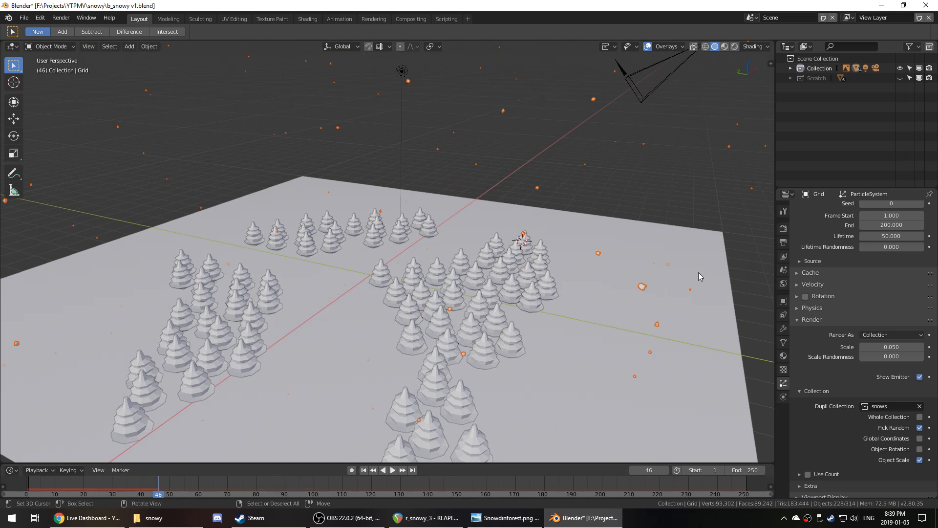
- Set the snow particle system's emission number to 3000
{"action": "scroll", "coordinate": [885, 325], "scroll_direction": "up", "scroll_amount": 5}
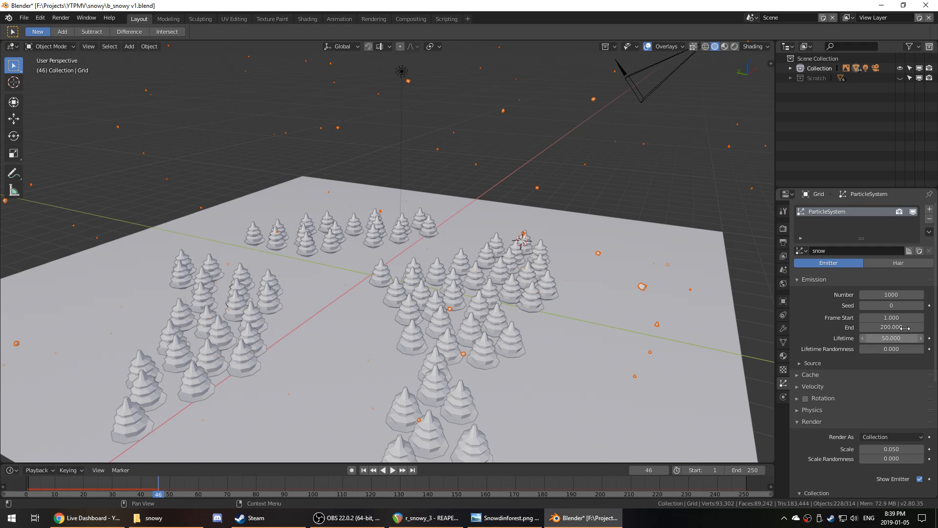
{"action": "left_click", "coordinate": [894, 293]}
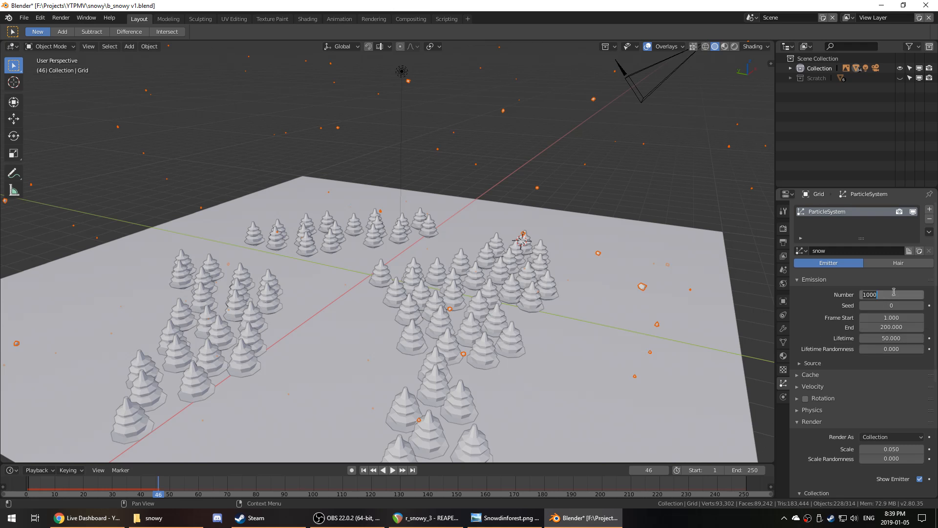
{"action": "type", "text": "3000"}
{"action": "key", "text": "Return"}
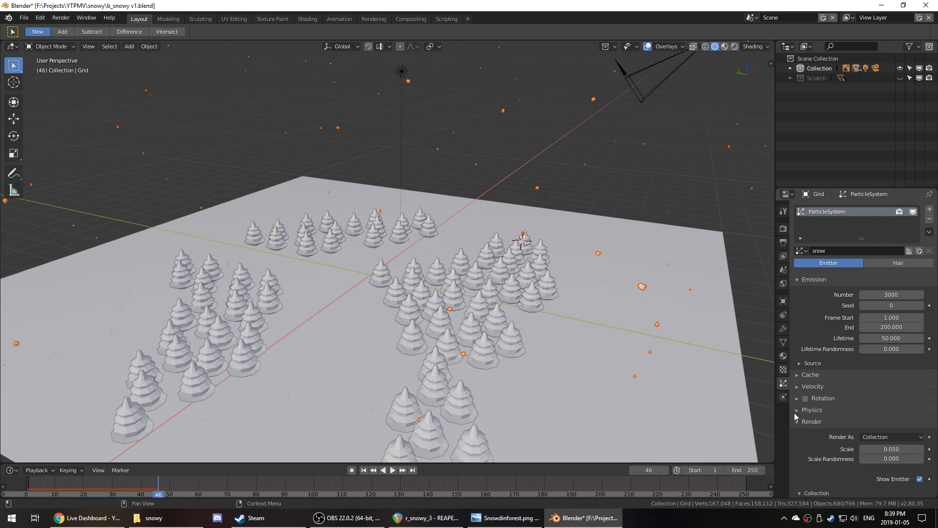
- Replay the snowfall from the start and examine the flake density and shapes above the trees
{"action": "scroll", "coordinate": [569, 380], "scroll_direction": "down", "scroll_amount": 4}
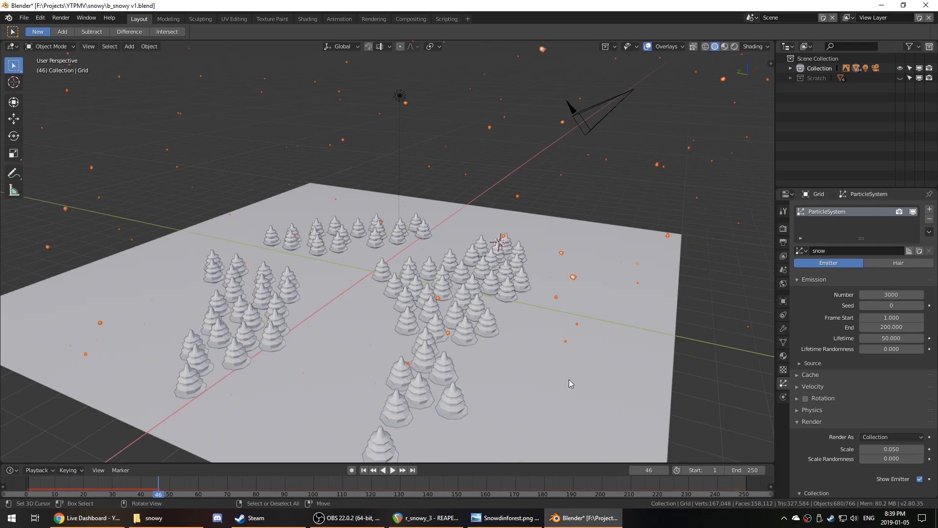
{"action": "scroll", "coordinate": [569, 380], "scroll_direction": "up", "scroll_amount": 2}
{"action": "scroll", "coordinate": [873, 362], "scroll_direction": "down", "scroll_amount": 4}
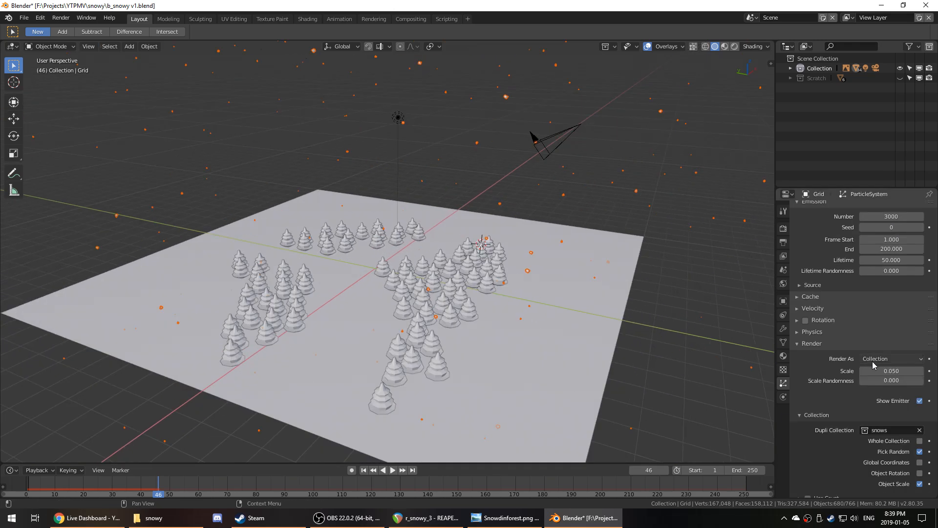
{"action": "left_click", "coordinate": [50, 483]}
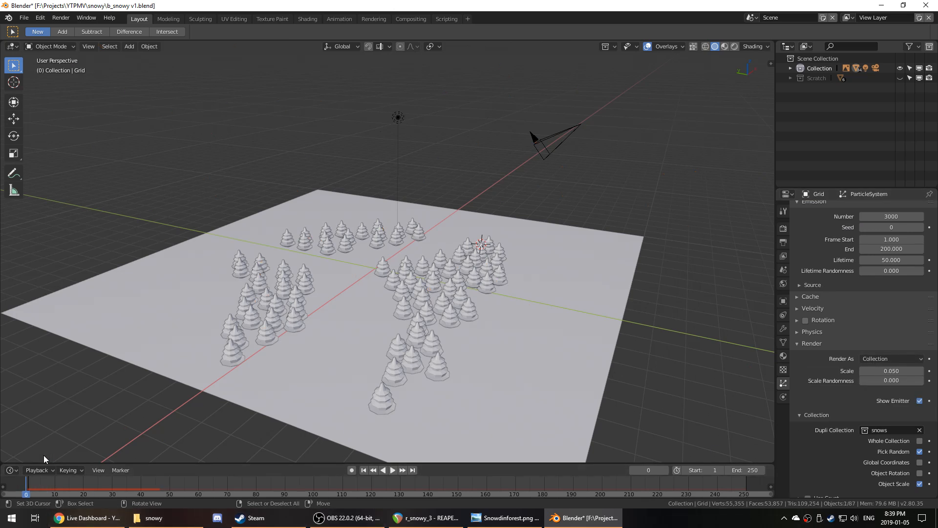
{"action": "key", "text": "space"}
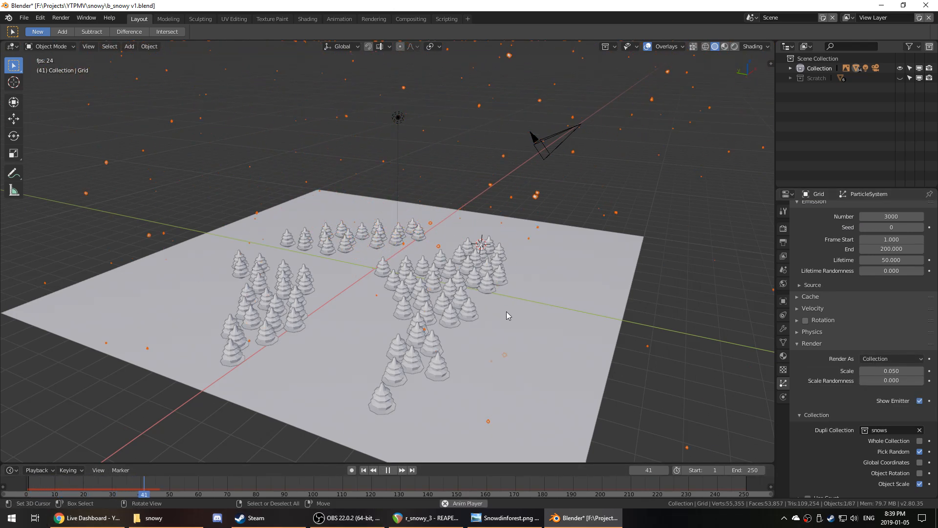
{"action": "left_click", "coordinate": [22, 483]}
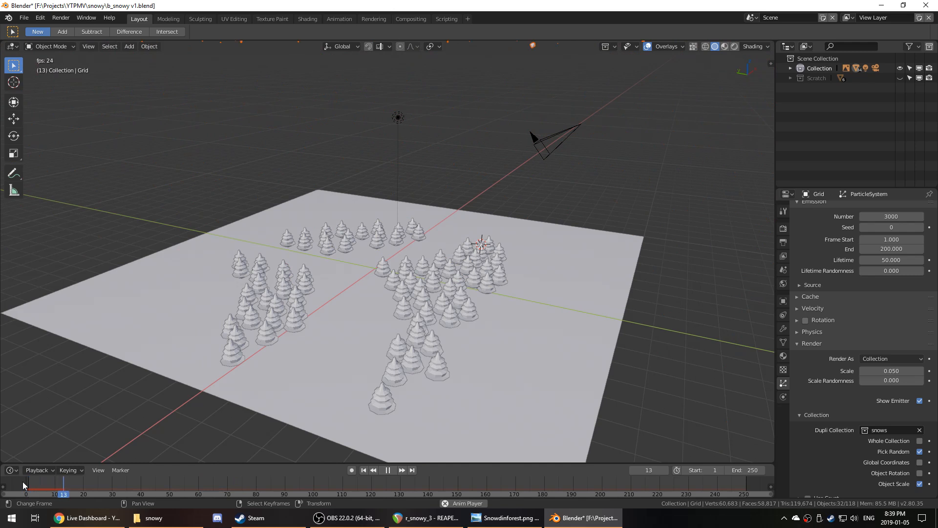
{"action": "middle_click_drag", "start_coordinate": [599, 192], "coordinate": [483, 189]}
{"action": "key", "text": "space"}
{"action": "scroll", "coordinate": [484, 189], "scroll_direction": "up", "scroll_amount": 8}
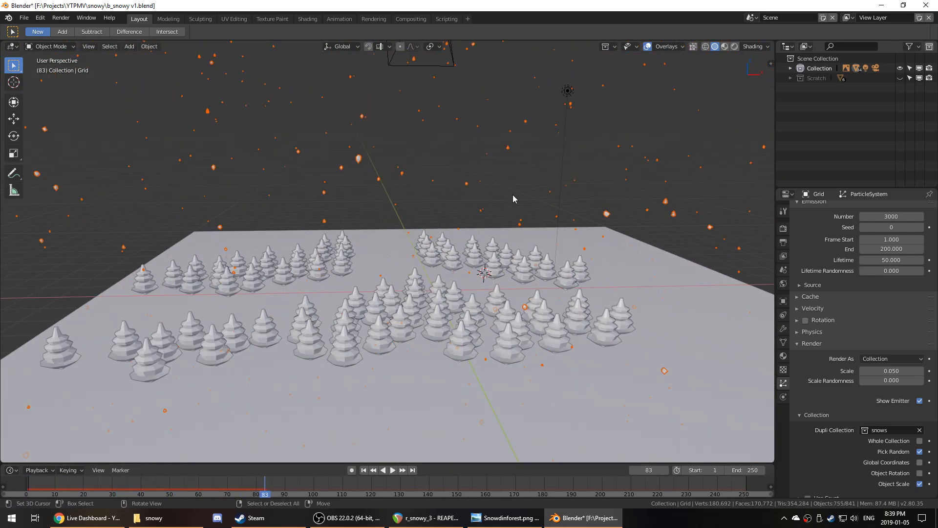
{"action": "middle_click_drag", "start_coordinate": [470, 234], "coordinate": [629, 410], "text": "shift"}
- Collapse the Collection and Render settings and enable Rotation with the Dynamic option for the snow particles
{"action": "scroll", "coordinate": [848, 454], "scroll_direction": "down", "scroll_amount": 3}
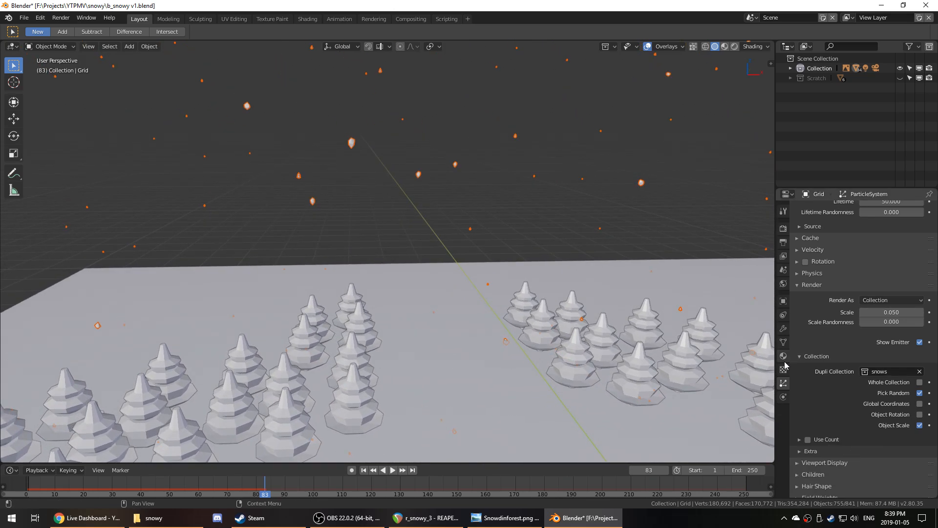
{"action": "left_click", "coordinate": [800, 356]}
{"action": "left_click", "coordinate": [798, 315]}
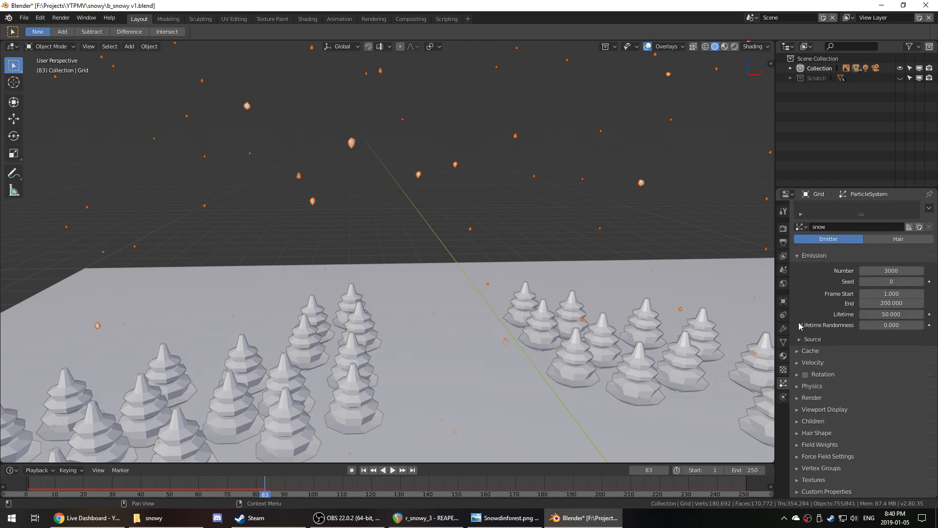
{"action": "left_click", "coordinate": [807, 375]}
{"action": "left_click", "coordinate": [830, 375]}
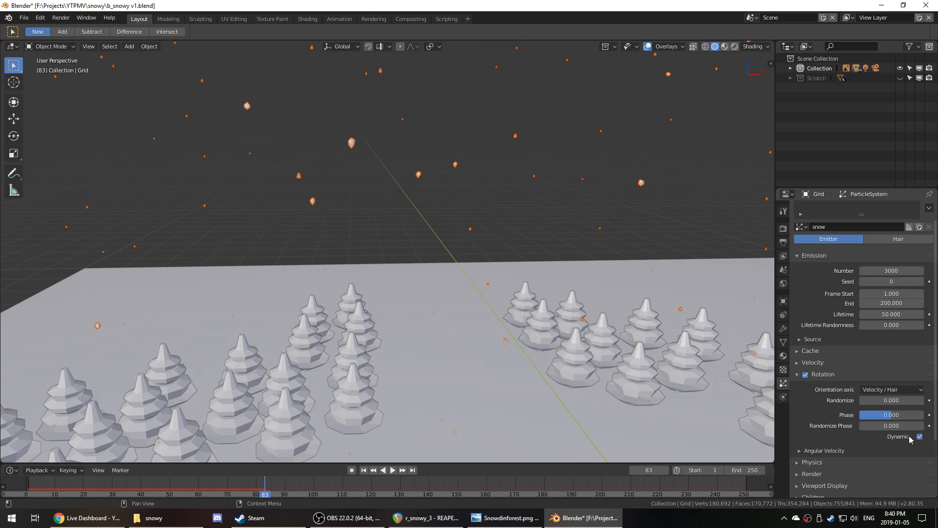
- Play the animation from the start and examine the rotation of the falling flakes from several angles
{"action": "key", "text": "shift+Left"}
{"action": "key", "text": "space"}
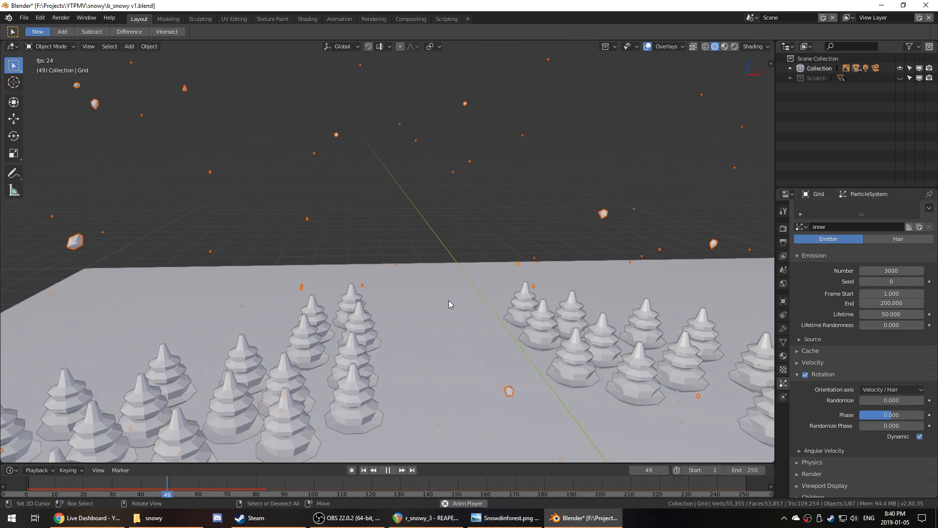
{"action": "key", "text": "space"}
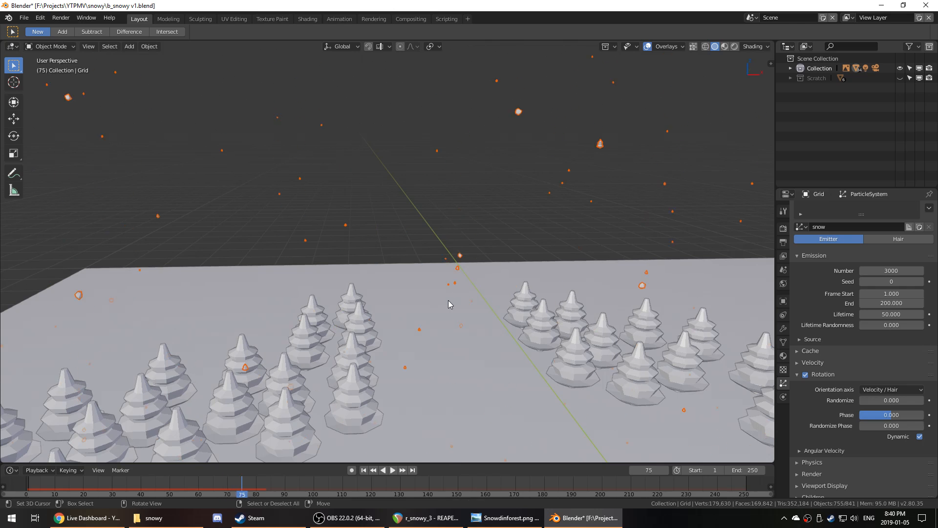
{"action": "scroll", "coordinate": [644, 133], "scroll_direction": "up", "scroll_amount": 2}
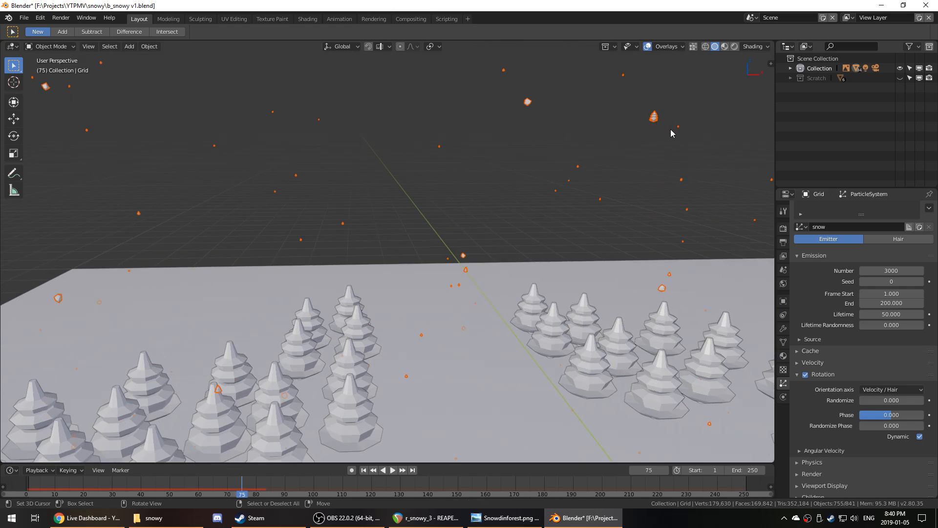
{"action": "middle_click_drag", "start_coordinate": [674, 153], "coordinate": [590, 281]}
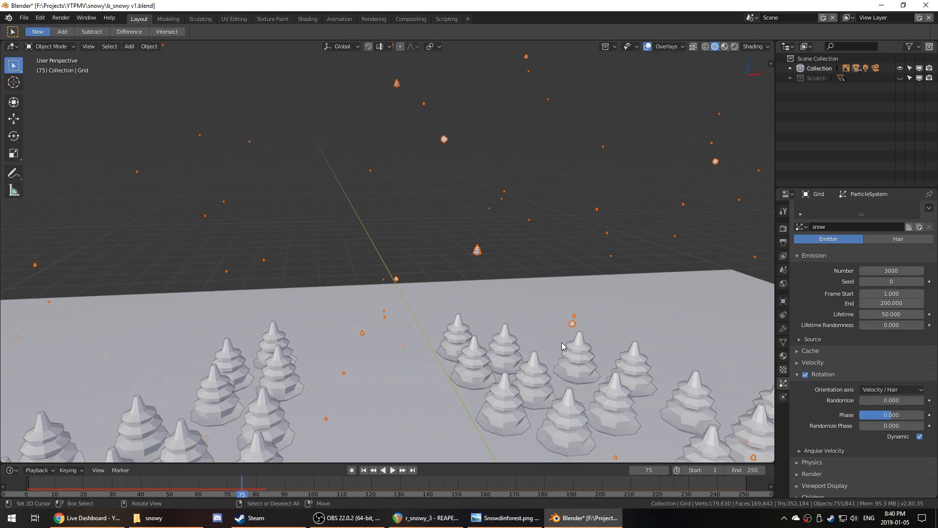
{"action": "middle_click_drag", "start_coordinate": [562, 343], "coordinate": [733, 254]}
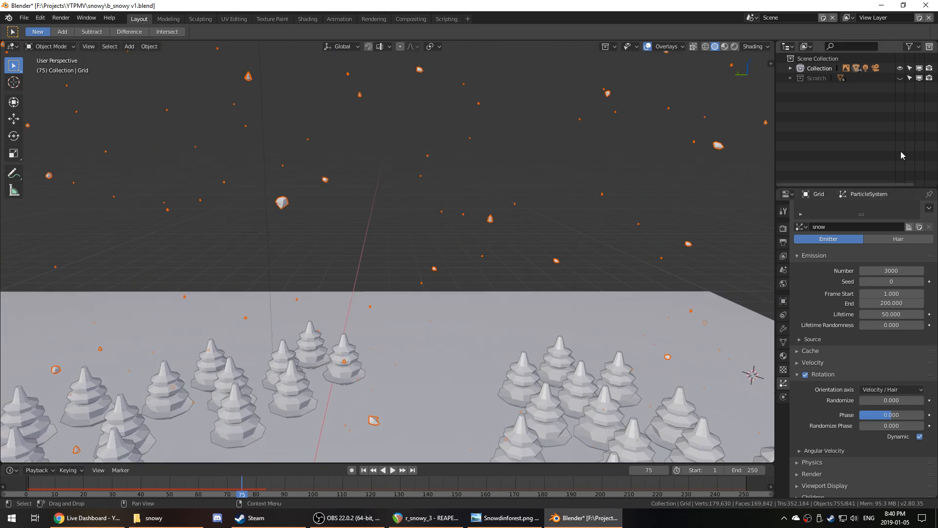
- Collapse the Emission settings and expand the Render and Collection settings of the snow particle system
{"action": "scroll", "coordinate": [862, 394], "scroll_direction": "down", "scroll_amount": 4}
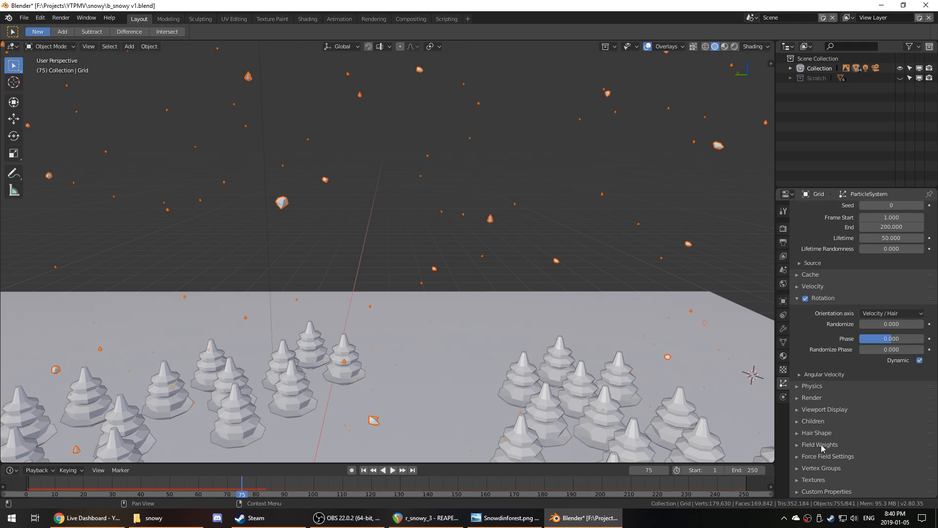
{"action": "scroll", "coordinate": [821, 286], "scroll_direction": "up", "scroll_amount": 5}
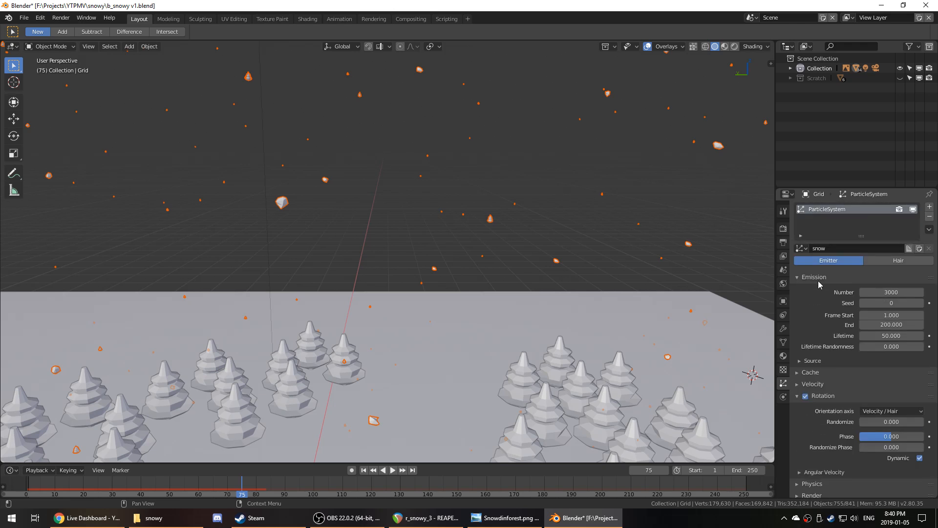
{"action": "left_click", "coordinate": [804, 278]}
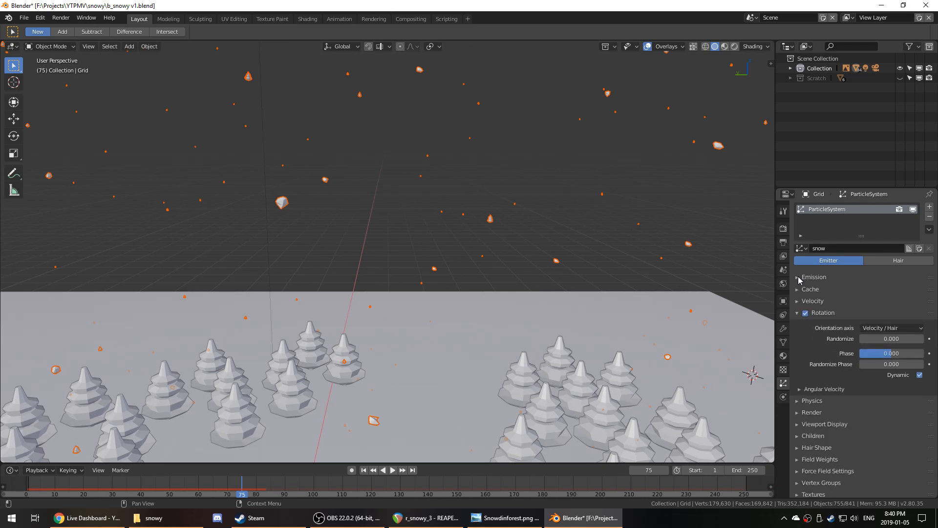
{"action": "left_click", "coordinate": [796, 413]}
{"action": "left_click", "coordinate": [875, 428]}
{"action": "left_click", "coordinate": [876, 426]}
{"action": "scroll", "coordinate": [856, 423], "scroll_direction": "down", "scroll_amount": 1}
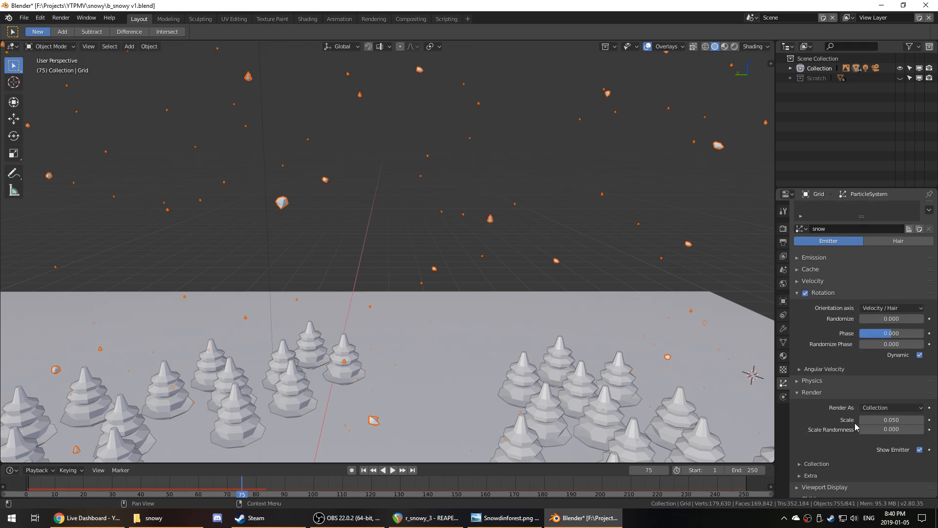
{"action": "left_click", "coordinate": [798, 464]}
{"action": "scroll", "coordinate": [851, 418], "scroll_direction": "down", "scroll_amount": 4}
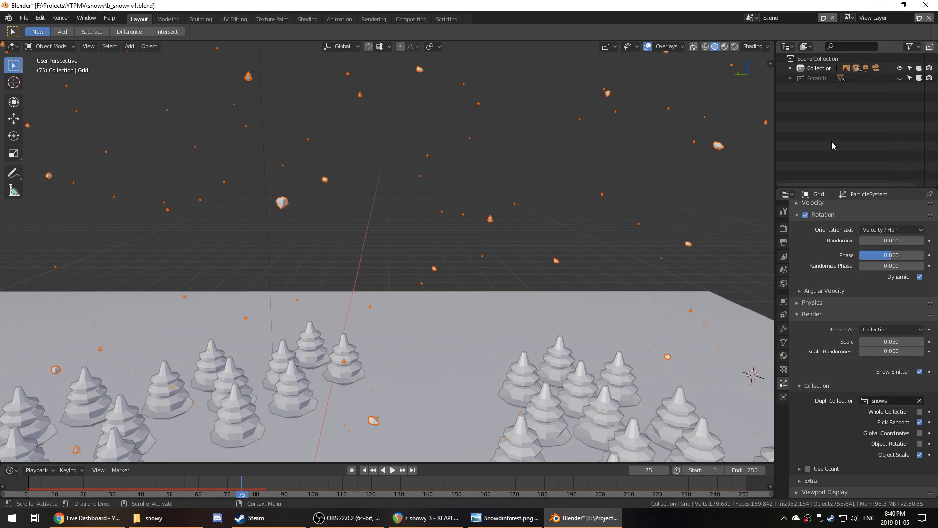
- Examine which objects the Scratch collection and the main collection contain
{"action": "left_click", "coordinate": [790, 67]}
{"action": "left_click", "coordinate": [791, 68]}
{"action": "left_click", "coordinate": [791, 77]}
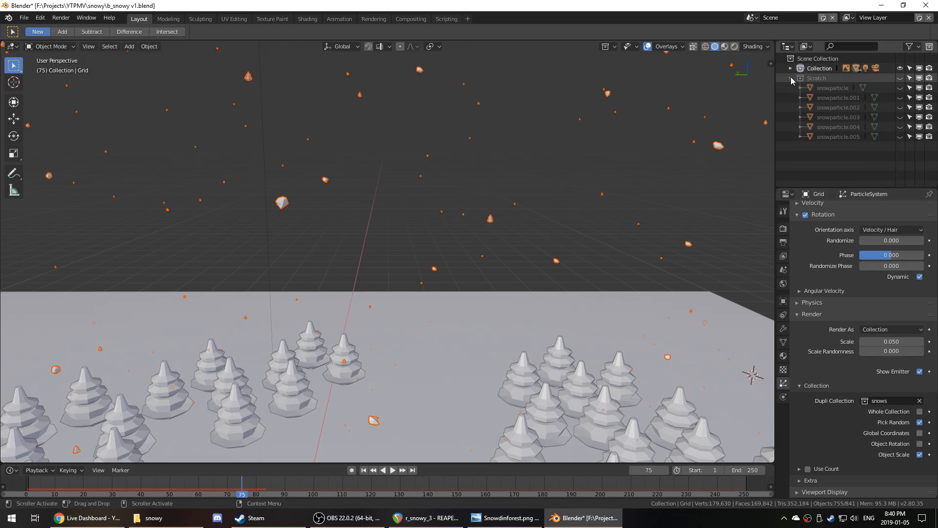
{"action": "left_click", "coordinate": [791, 77]}
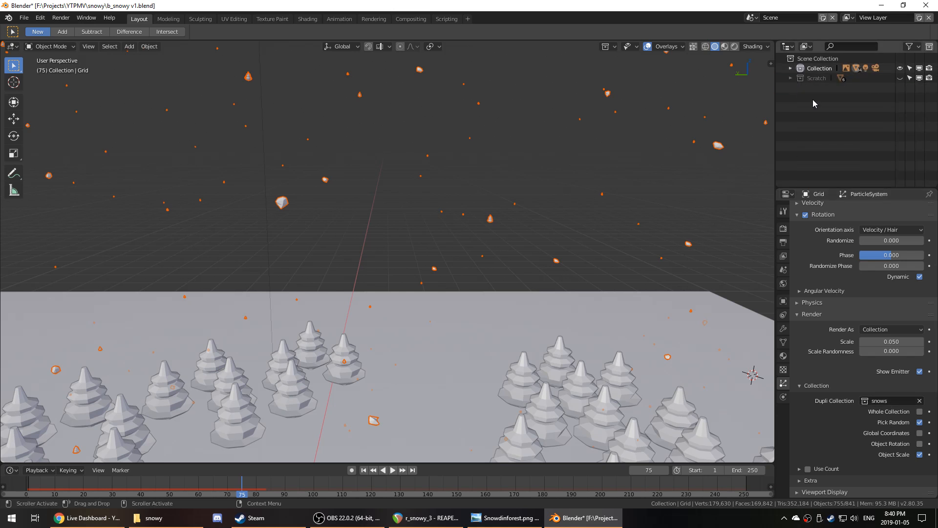
{"action": "left_click", "coordinate": [791, 69]}
{"action": "scroll", "coordinate": [821, 122], "scroll_direction": "down", "scroll_amount": 7}
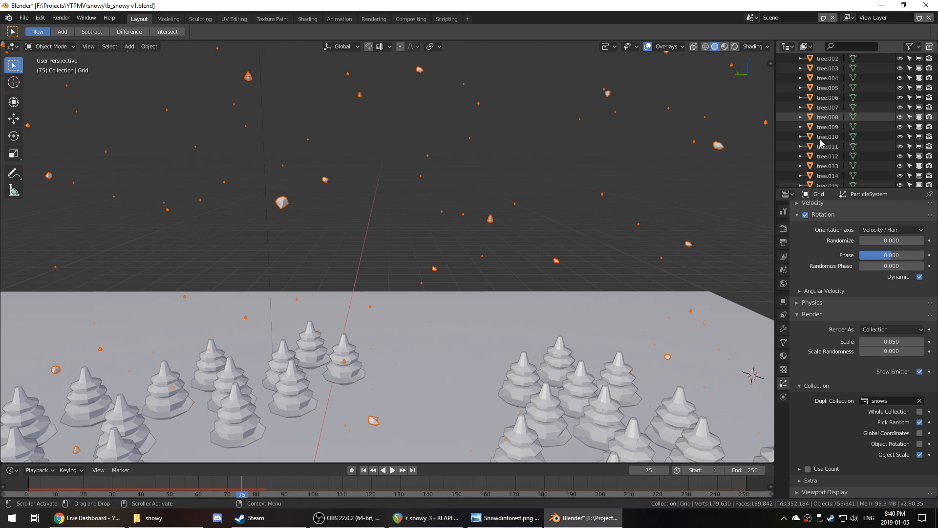
{"action": "scroll", "coordinate": [853, 170], "scroll_direction": "down", "scroll_amount": 10}
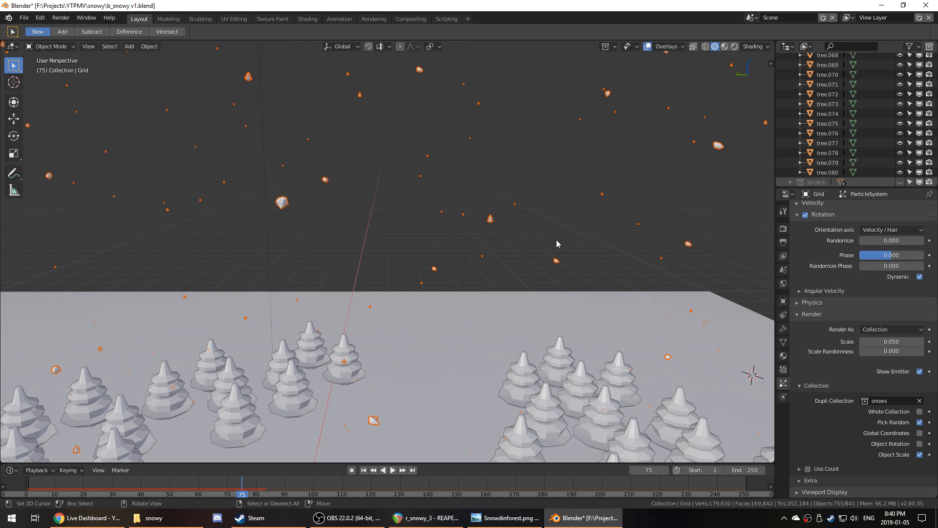
- Isolate the Scratch collection so only the snowparticle meshes show, and collapse the main collection's object list
{"action": "key", "text": "2"}
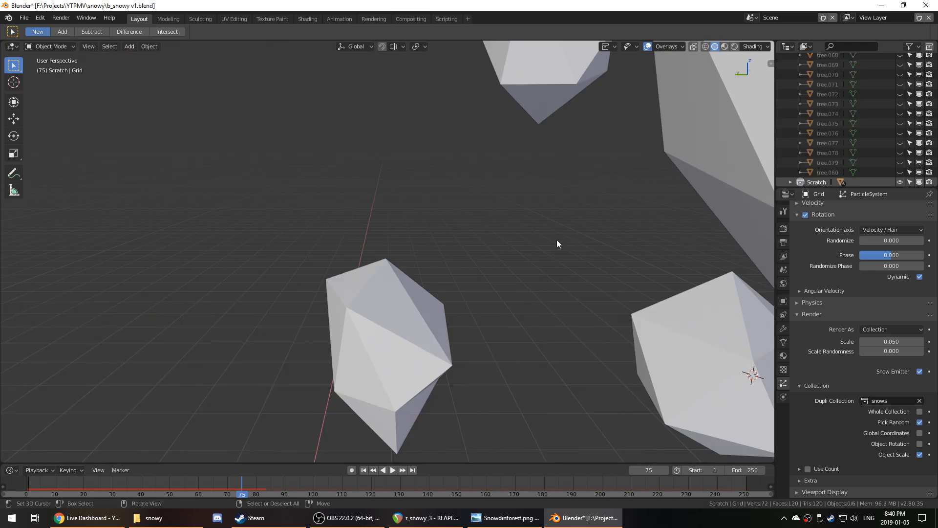
{"action": "middle_click_drag", "start_coordinate": [556, 243], "coordinate": [570, 244]}
{"action": "left_click", "coordinate": [570, 244]}
{"action": "scroll", "coordinate": [854, 127], "scroll_direction": "up", "scroll_amount": 3}
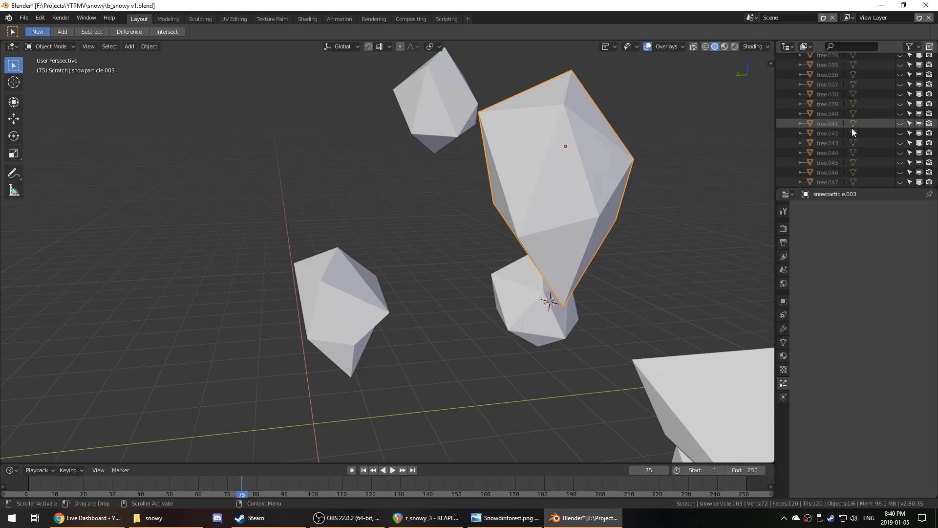
{"action": "scroll", "coordinate": [841, 114], "scroll_direction": "up", "scroll_amount": 15}
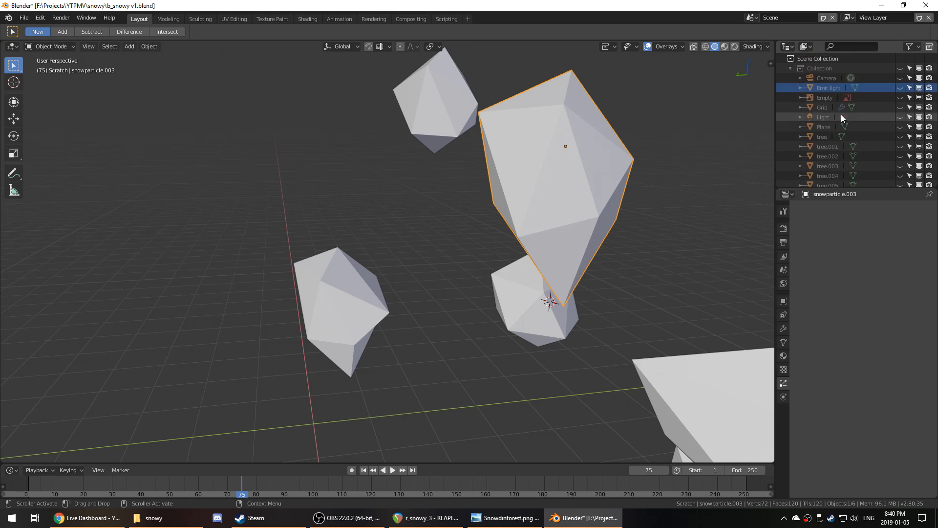
{"action": "left_click", "coordinate": [790, 68]}
{"action": "left_click", "coordinate": [791, 78]}
{"action": "left_click", "coordinate": [790, 78]}
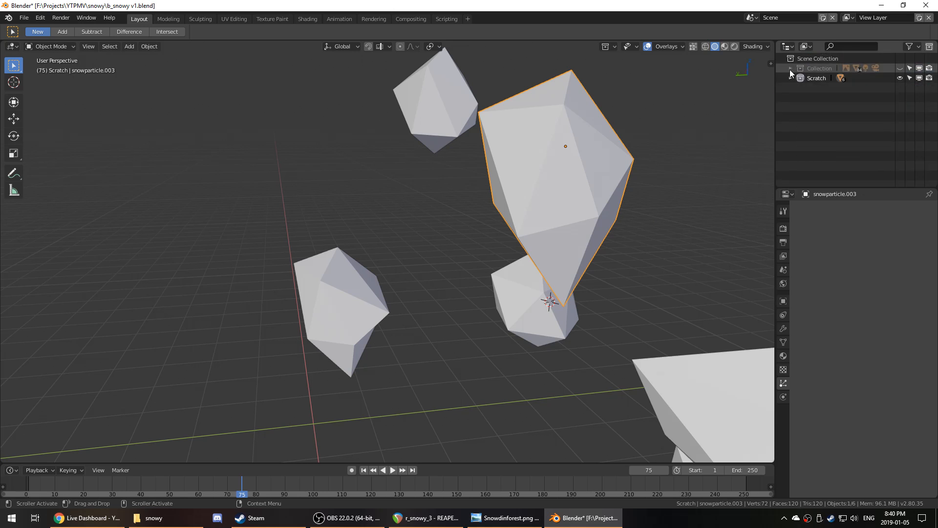
- Create a new collection directly under the Scene Collection and name it snowss
{"action": "left_click", "coordinate": [792, 58]}
{"action": "left_click", "coordinate": [792, 79]}
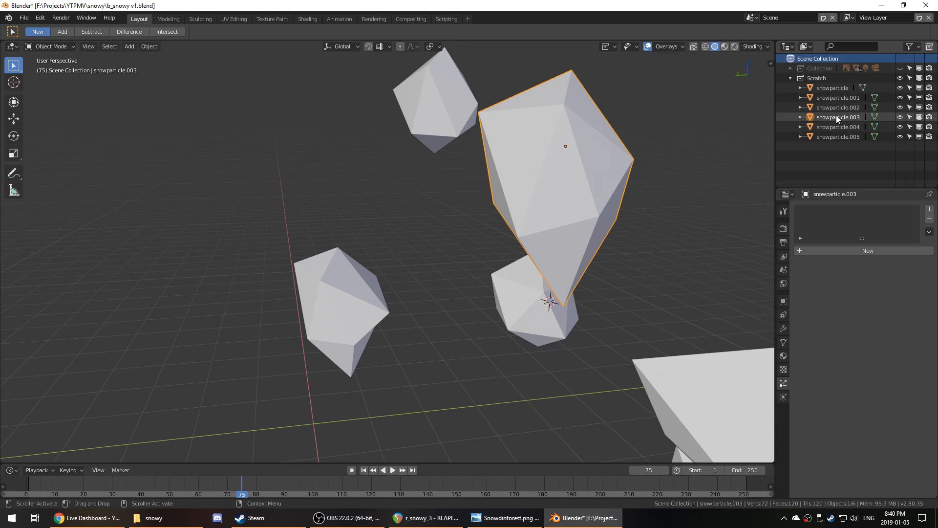
{"action": "left_click", "coordinate": [834, 88]}
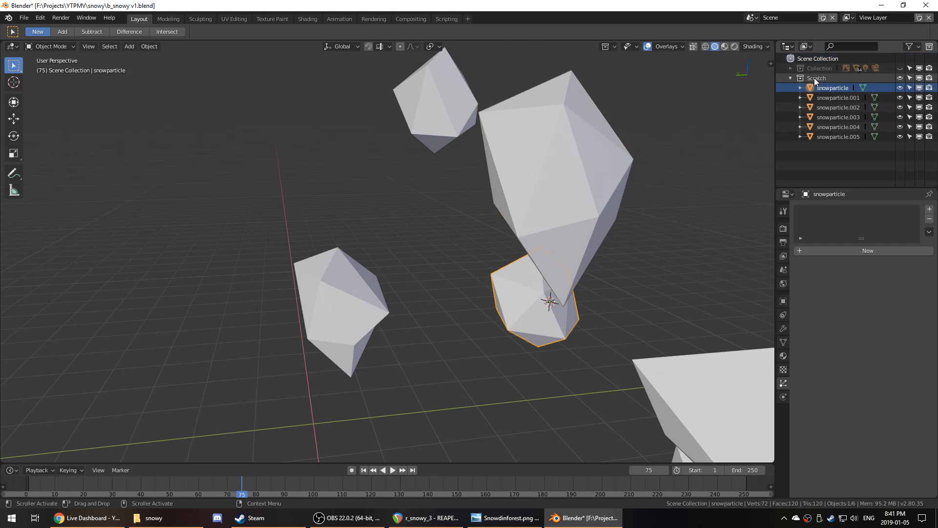
{"action": "right_click", "coordinate": [791, 154]}
{"action": "left_click", "coordinate": [819, 153]}
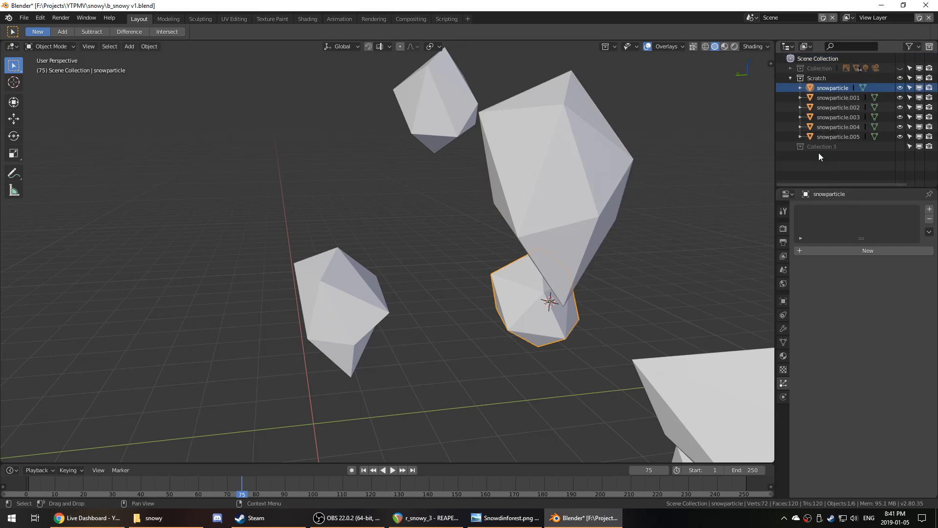
{"action": "double_click", "coordinate": [816, 147]}
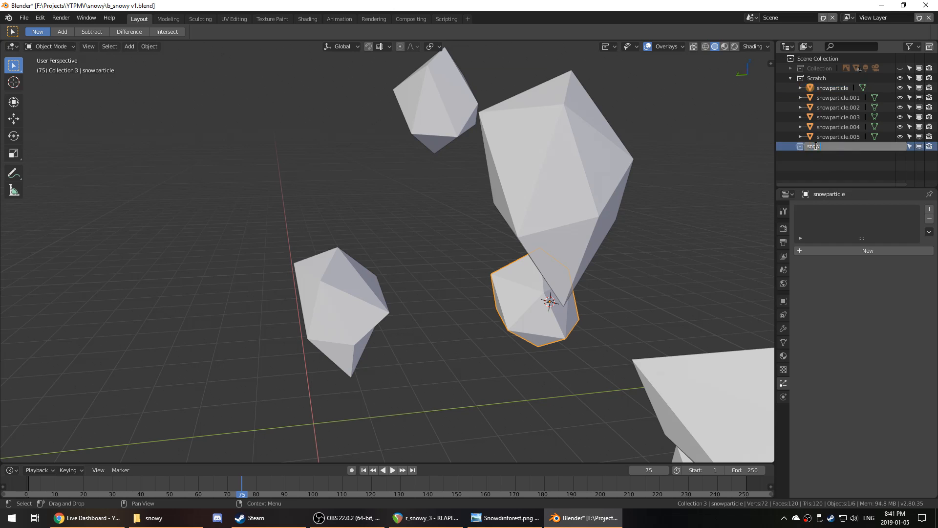
{"action": "key", "text": "Return"}
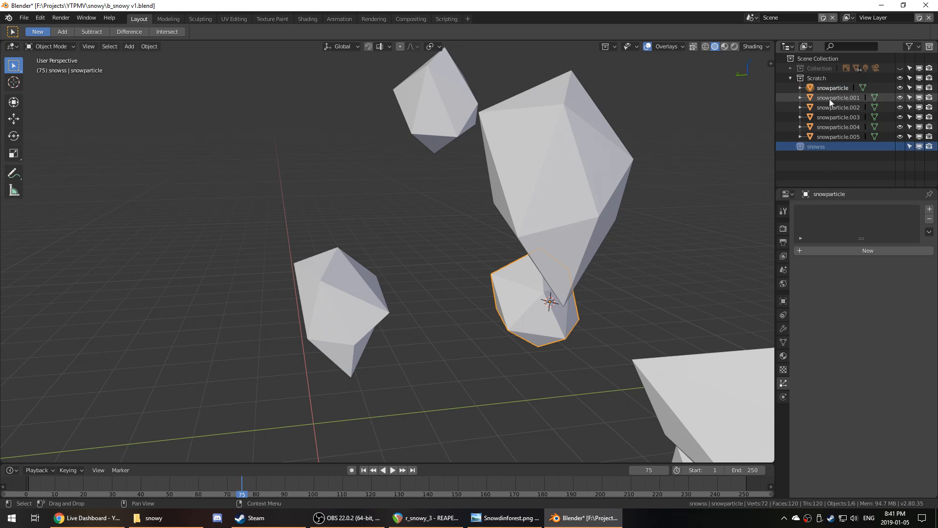
- Select all the snowparticle objects and move them to the snowss collection
{"action": "key", "text": "a"}
{"action": "key", "text": "m"}
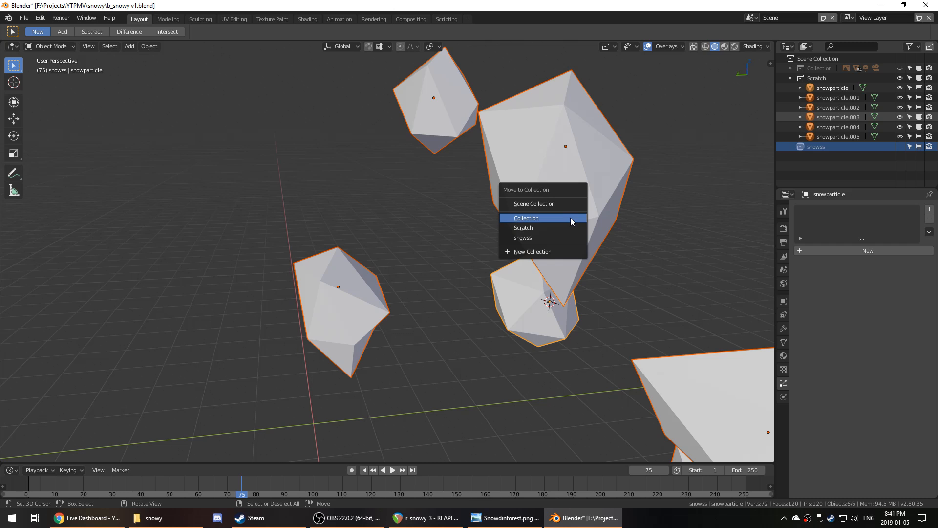
{"action": "left_click", "coordinate": [536, 233]}
- Show only the main collection with the trees and select the Grid snow emitter above them
{"action": "left_click", "coordinate": [808, 66]}
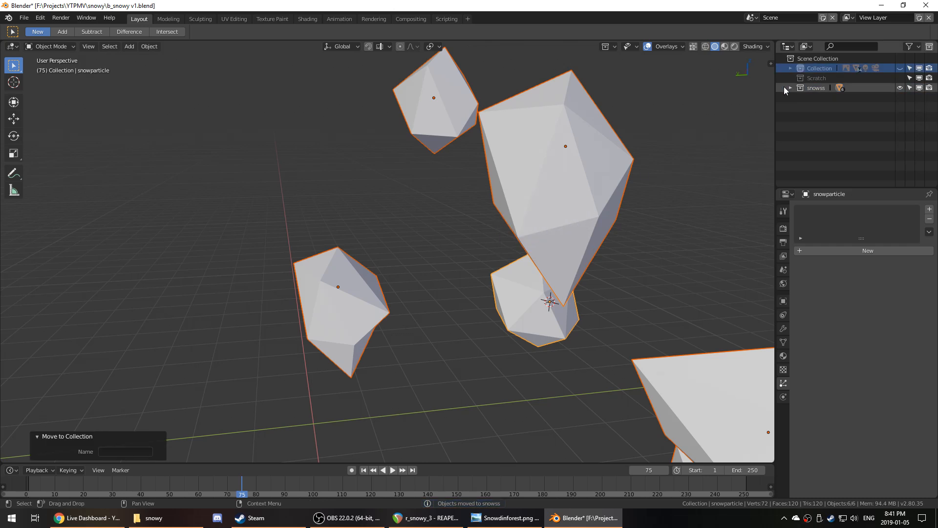
{"action": "key", "text": "1"}
{"action": "middle_click_drag", "start_coordinate": [608, 137], "coordinate": [600, 163]}
{"action": "scroll", "coordinate": [600, 167], "scroll_direction": "down", "scroll_amount": 3}
{"action": "left_click", "coordinate": [659, 128]}
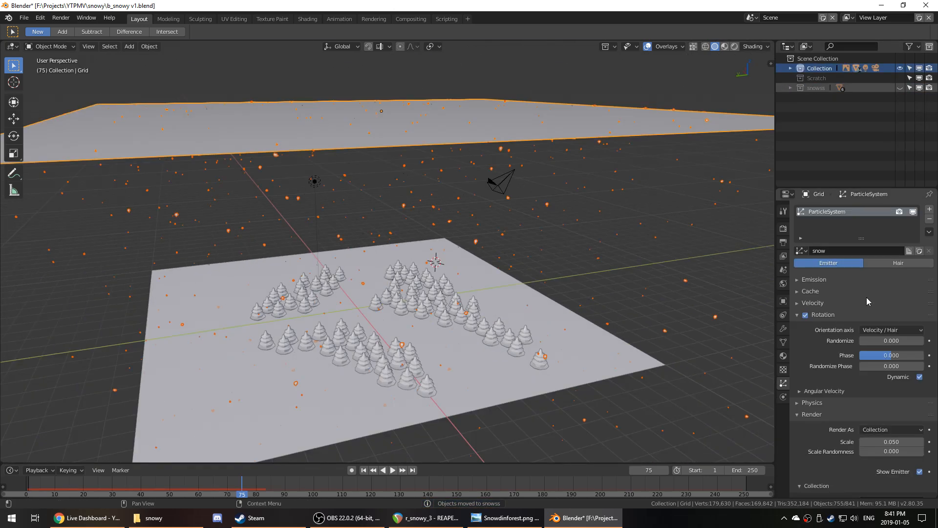
- Replace the snow particles' dupli collection with snowss and disable Object Scale
{"action": "scroll", "coordinate": [867, 297], "scroll_direction": "down", "scroll_amount": 10}
{"action": "left_click", "coordinate": [920, 325]}
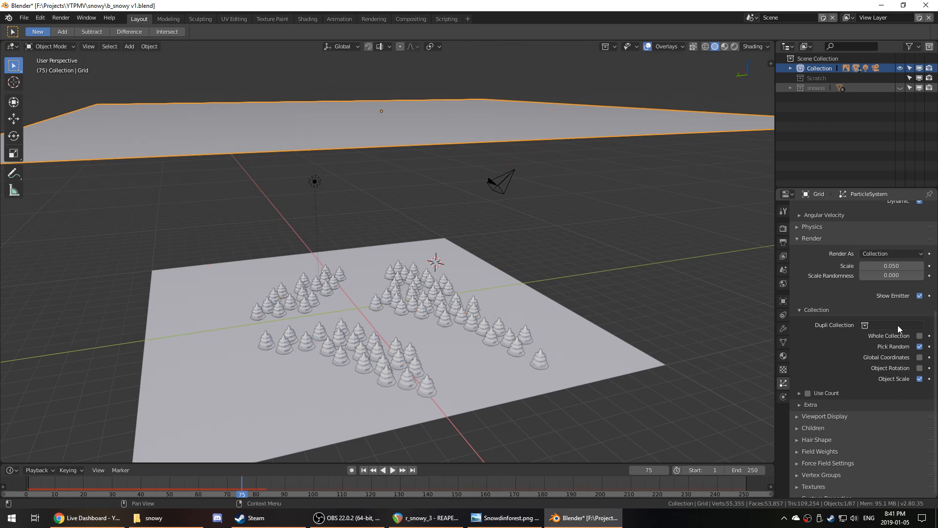
{"action": "left_click", "coordinate": [904, 325]}
{"action": "left_click", "coordinate": [855, 359]}
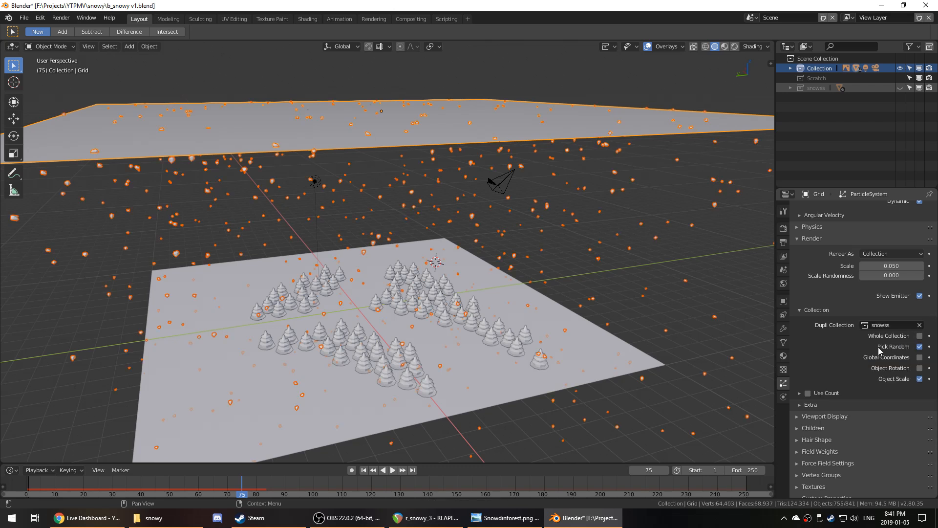
{"action": "scroll", "coordinate": [593, 297], "scroll_direction": "up", "scroll_amount": 4}
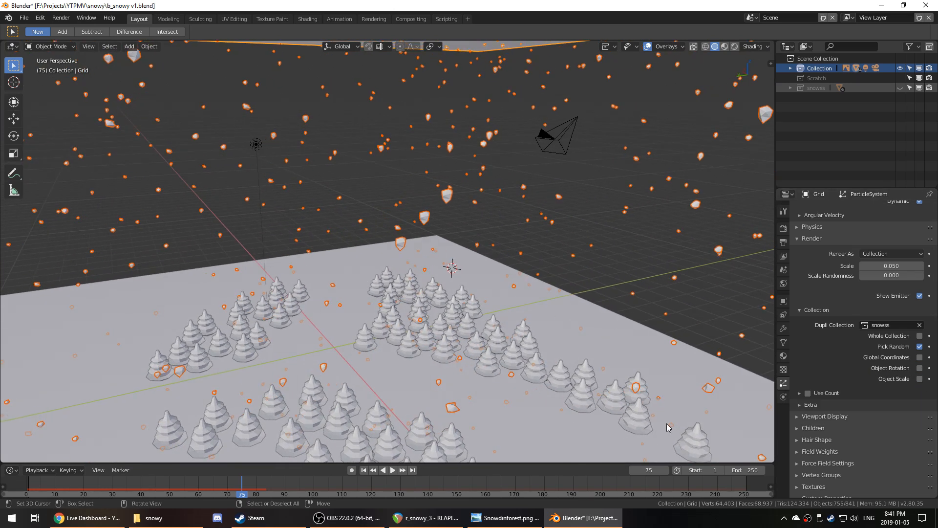
- Replay the snowfall from near the start and examine the flakes rendered from the snowss collection
{"action": "left_click", "coordinate": [45, 492]}
{"action": "key", "text": "space"}
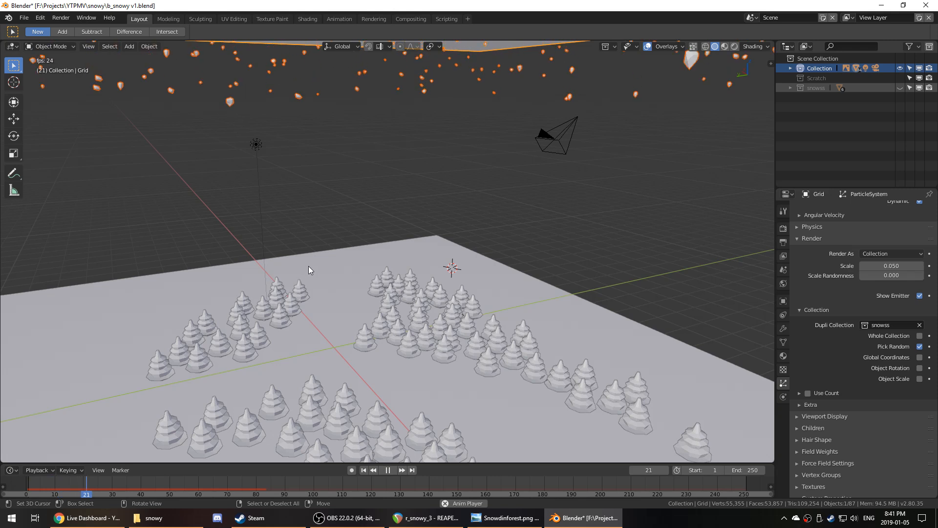
{"action": "key", "text": "space"}
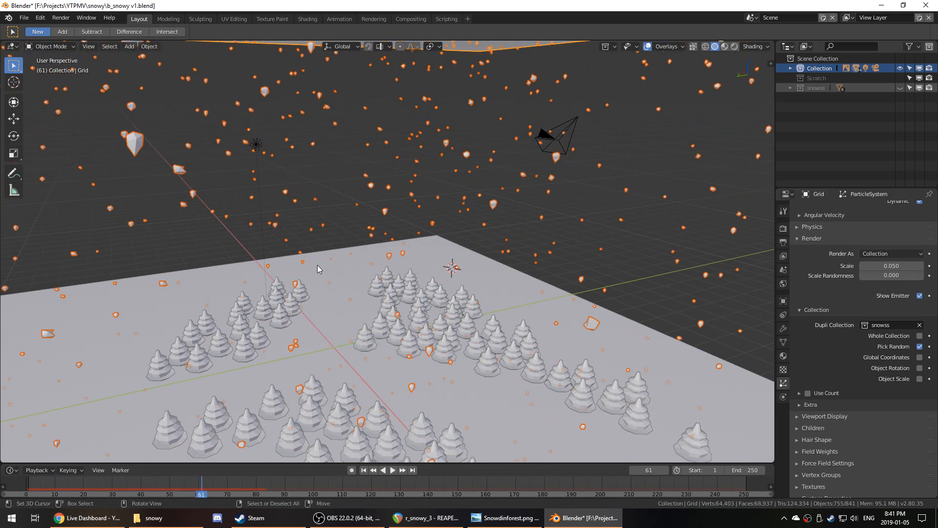
- Set the snow particles' render scale to 0.040 and their scale randomness to 0.137
{"action": "middle_click_drag", "start_coordinate": [318, 265], "coordinate": [588, 270]}
{"action": "scroll", "coordinate": [880, 354], "scroll_direction": "up", "scroll_amount": 3}
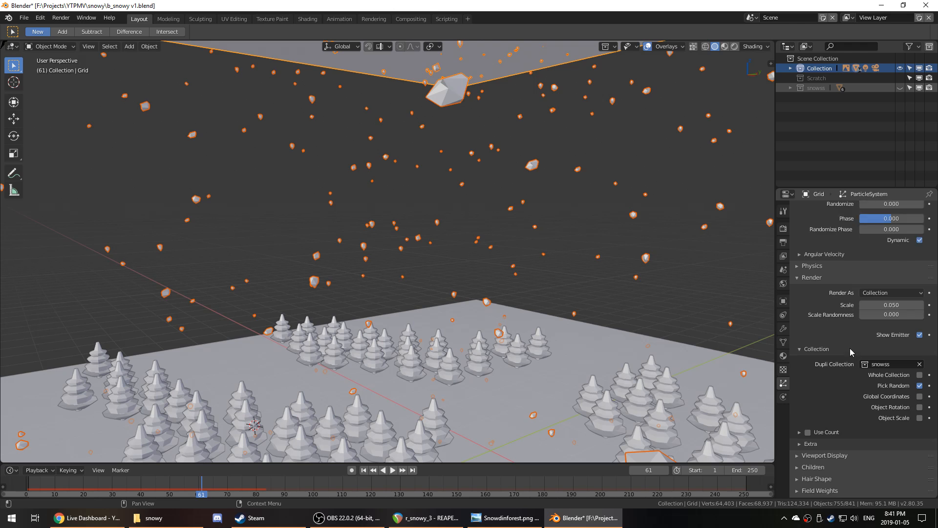
{"action": "mouse_move", "coordinate": [873, 330]}
{"action": "left_mouse_down"}
{"action": "mouse_move", "coordinate": [911, 333]}
{"action": "mouse_move", "coordinate": [862, 332]}
{"action": "mouse_move", "coordinate": [886, 325]}
{"action": "left_mouse_up"}
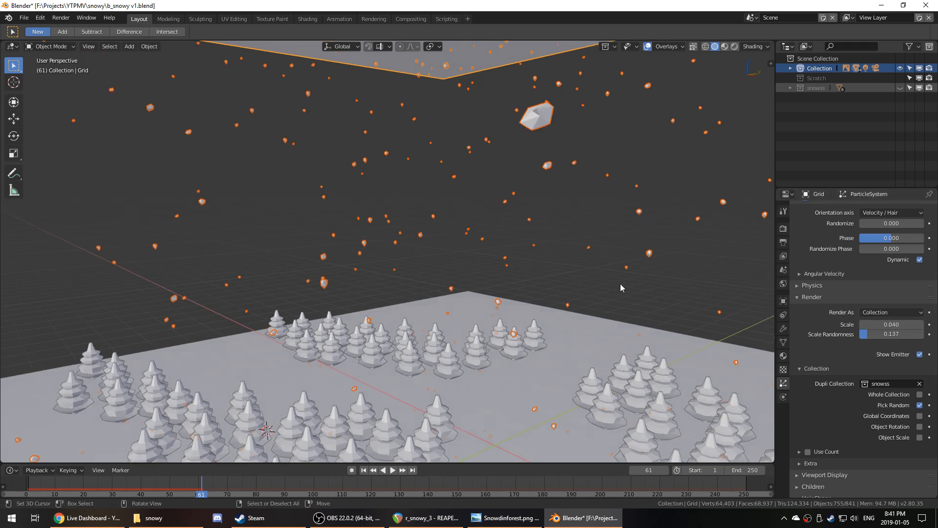
- Preview the snowfall through the scene camera and save the file
{"action": "key", "text": "KP_0"}
{"action": "scroll", "coordinate": [617, 285], "scroll_direction": "up", "scroll_amount": 2}
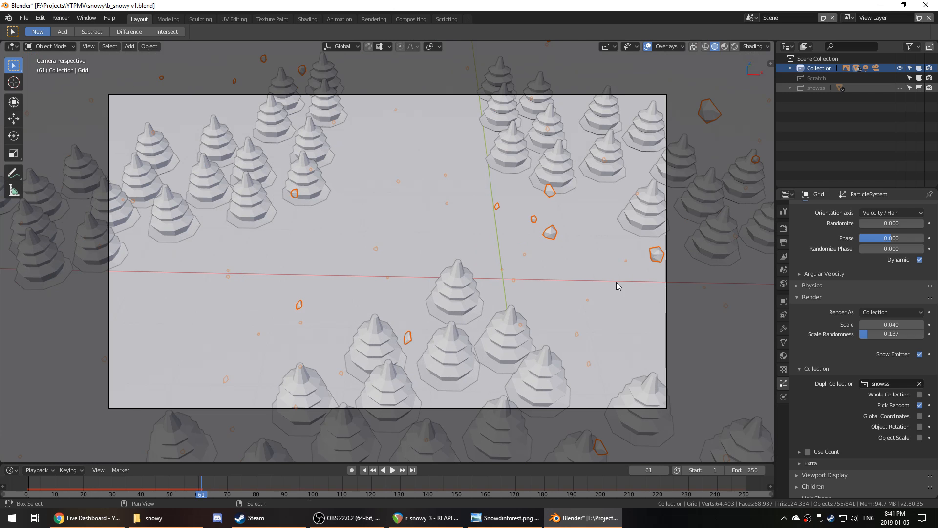
{"action": "key", "text": "space"}
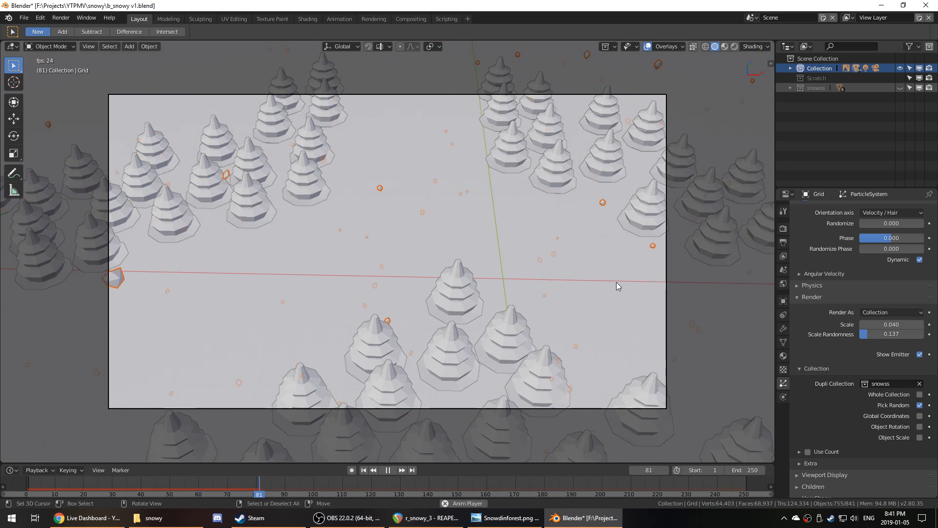
{"action": "key", "text": "space"}
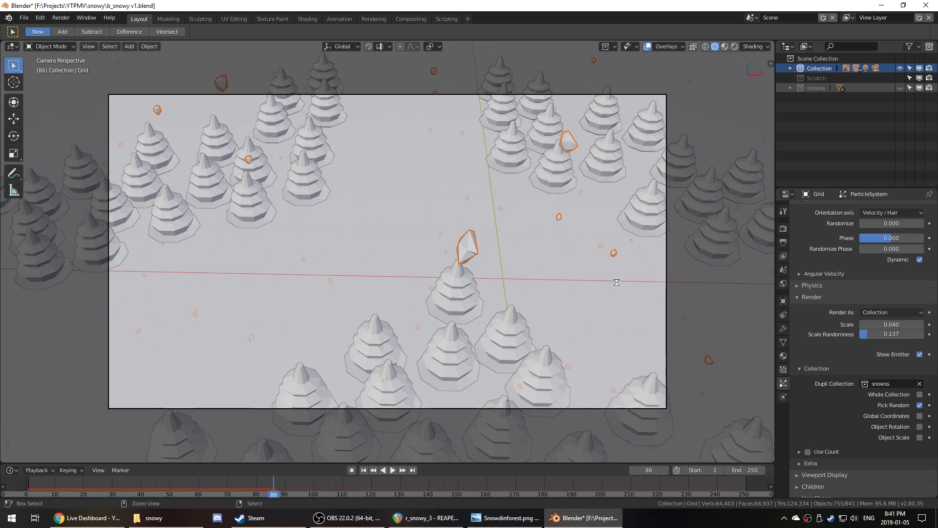
{"action": "key", "text": "ctrl+s"}
- Set the snow particles' mass to 0.080 in the Physics settings and replay the snowfall from the start
{"action": "left_click", "coordinate": [801, 285]}
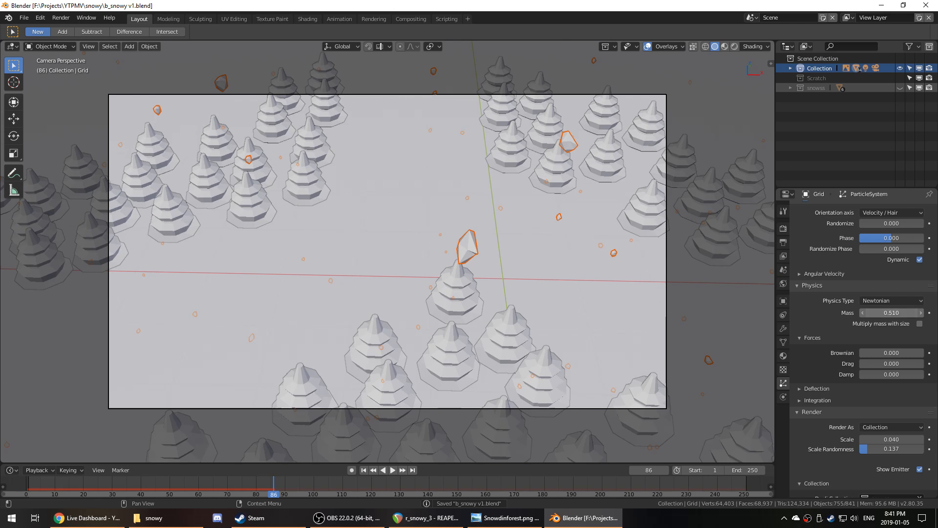
{"action": "left_click_drag", "start_coordinate": [892, 312], "coordinate": [896, 313]}
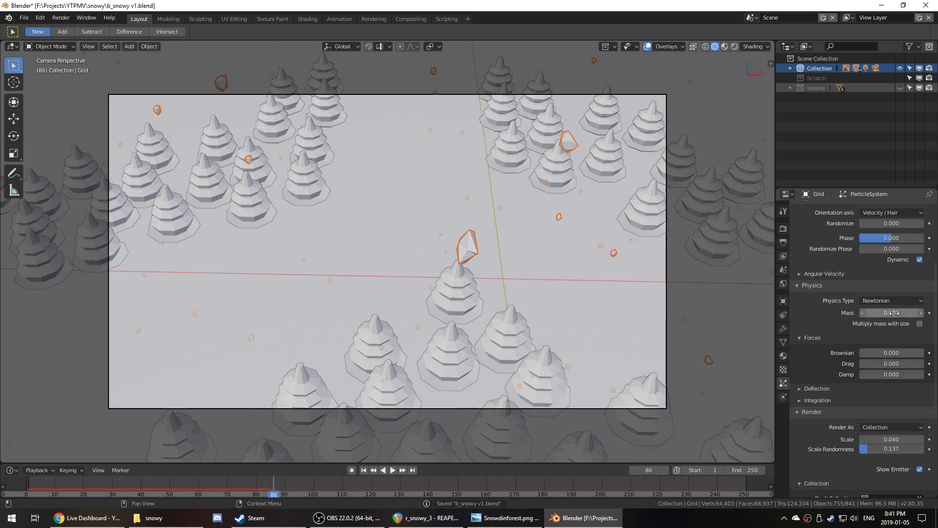
{"action": "left_click", "coordinate": [22, 483]}
{"action": "key", "text": "space"}
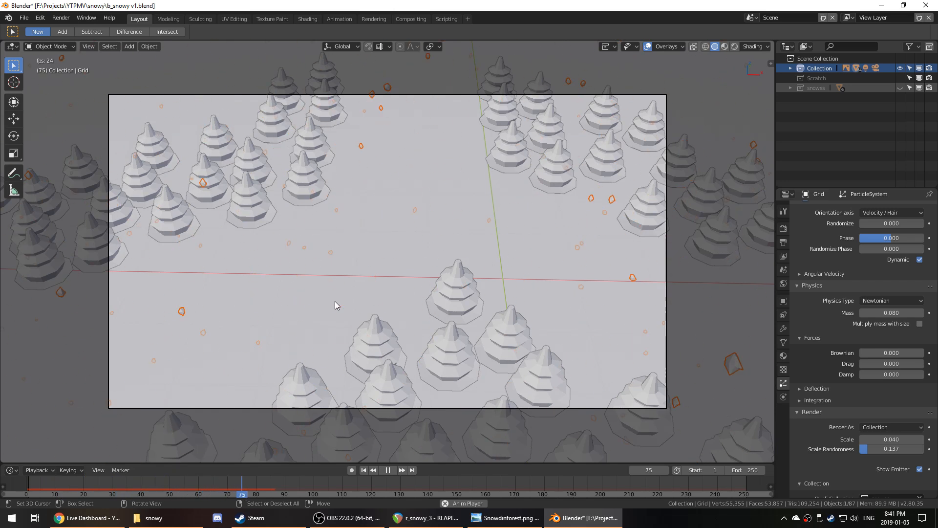
{"action": "middle_click_drag", "start_coordinate": [335, 301], "coordinate": [401, 266]}
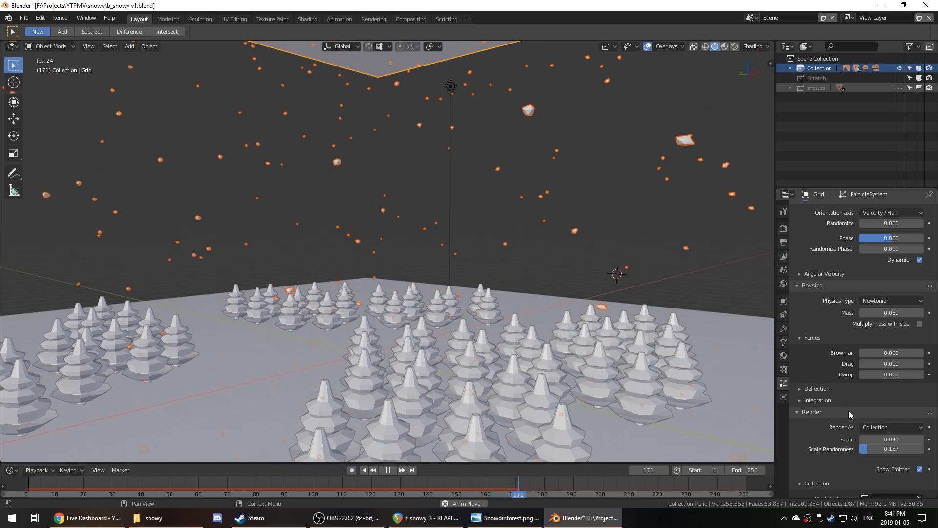
- Try a drag of 1.000 on the snow particles' forces and replay the snowfall from the start
{"action": "scroll", "coordinate": [850, 408], "scroll_direction": "down", "scroll_amount": 4}
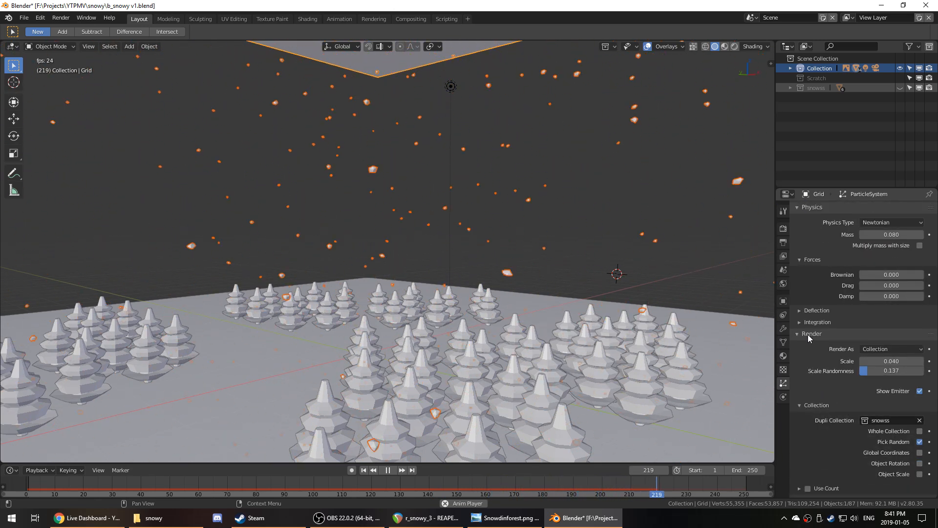
{"action": "scroll", "coordinate": [802, 305], "scroll_direction": "up", "scroll_amount": 2}
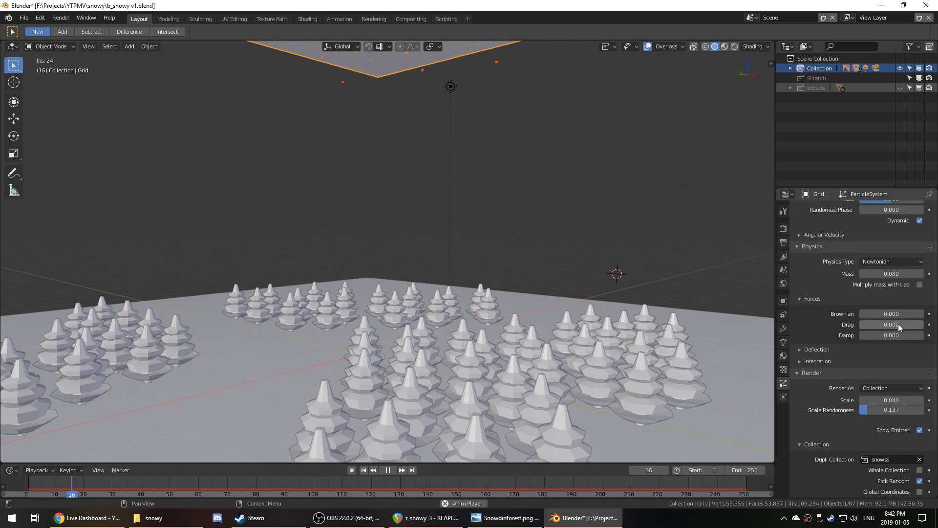
{"action": "left_click_drag", "start_coordinate": [898, 324], "coordinate": [928, 327]}
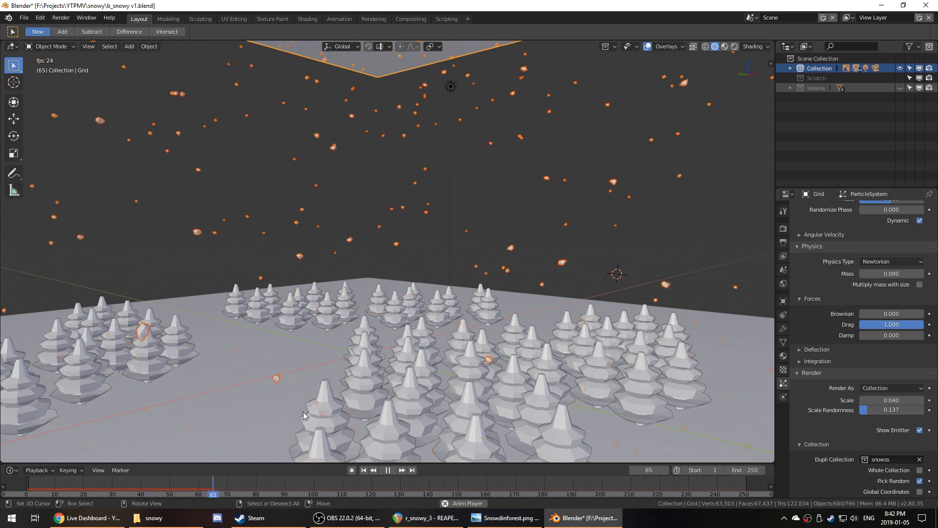
{"action": "left_click", "coordinate": [19, 485]}
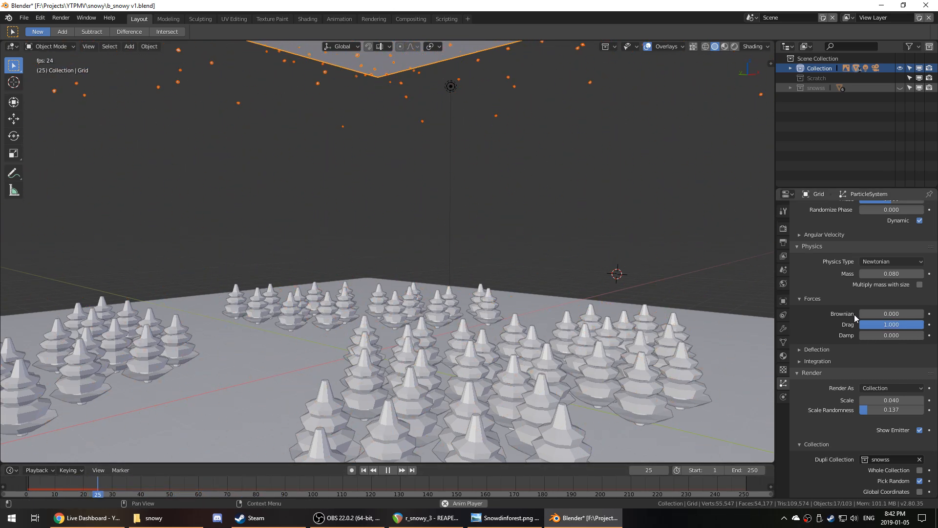
- Reset the snow particles' drag to 0.000, set their damp to 0.282, and replay the snowfall from the start
{"action": "left_click_drag", "start_coordinate": [911, 322], "coordinate": [871, 342]}
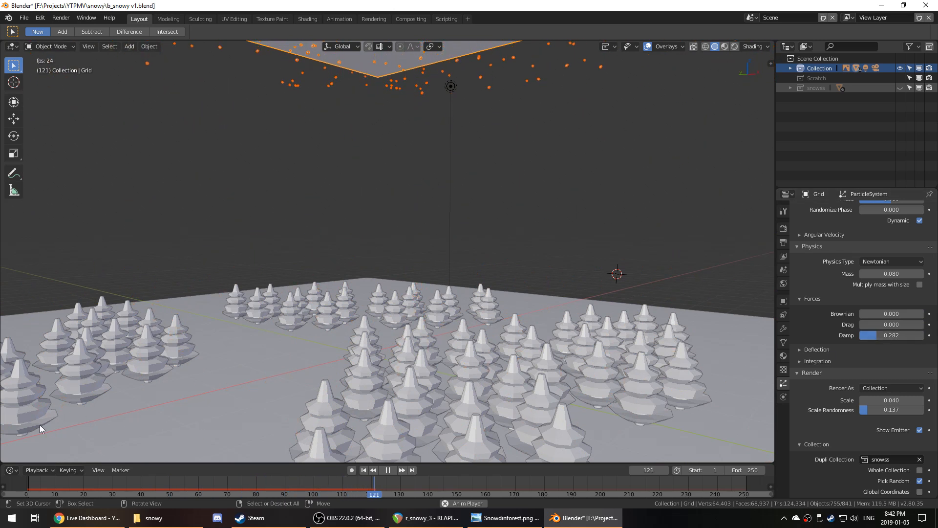
{"action": "left_click", "coordinate": [21, 480]}
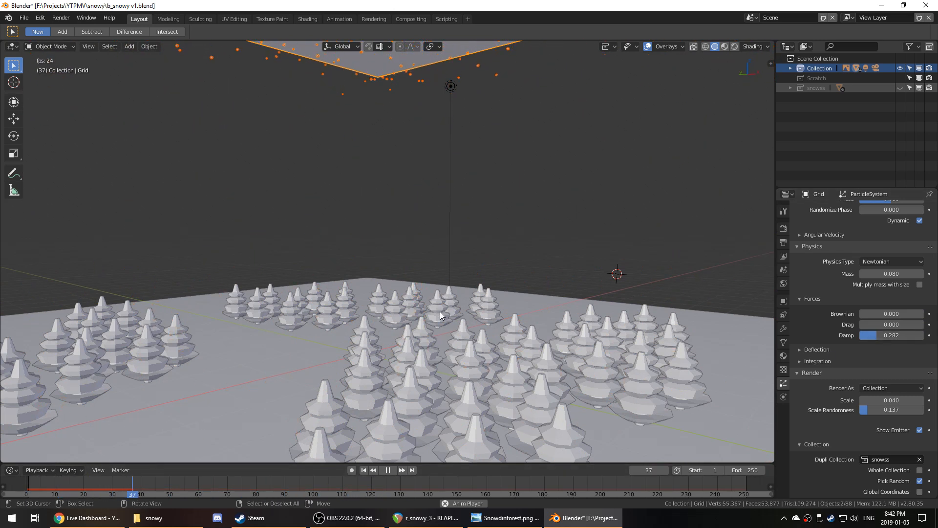
- Set the snow particles' emission lifetime to 200 frames and replay the snowfall from the start
{"action": "scroll", "coordinate": [843, 265], "scroll_direction": "up", "scroll_amount": 8}
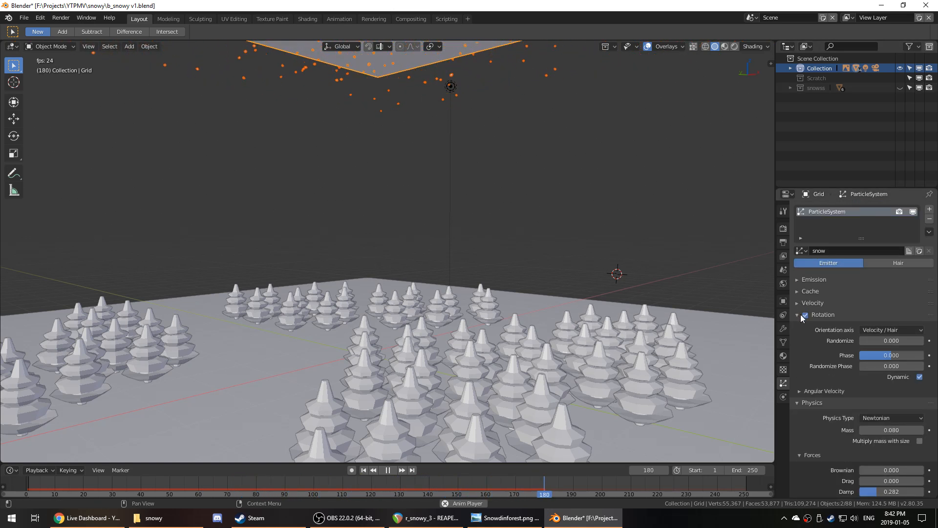
{"action": "left_click", "coordinate": [801, 279]}
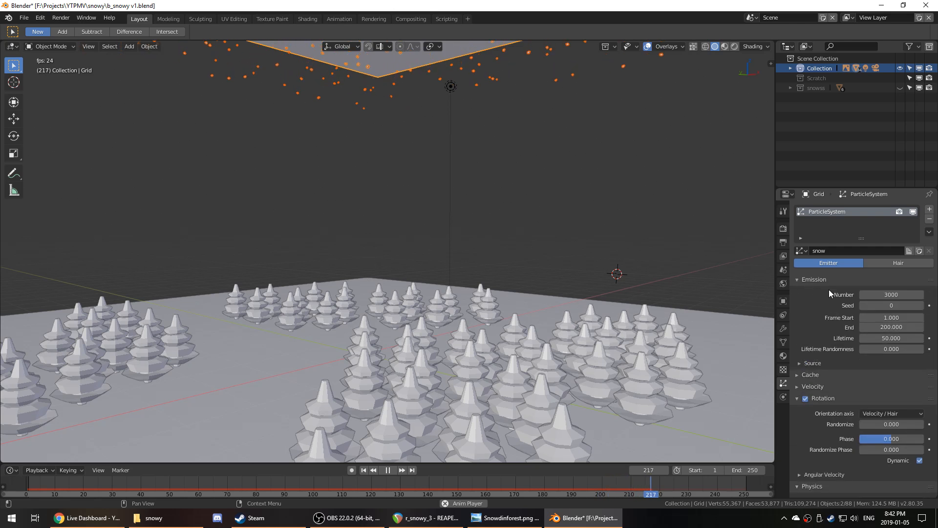
{"action": "left_click", "coordinate": [877, 336]}
{"action": "type", "text": "20"}
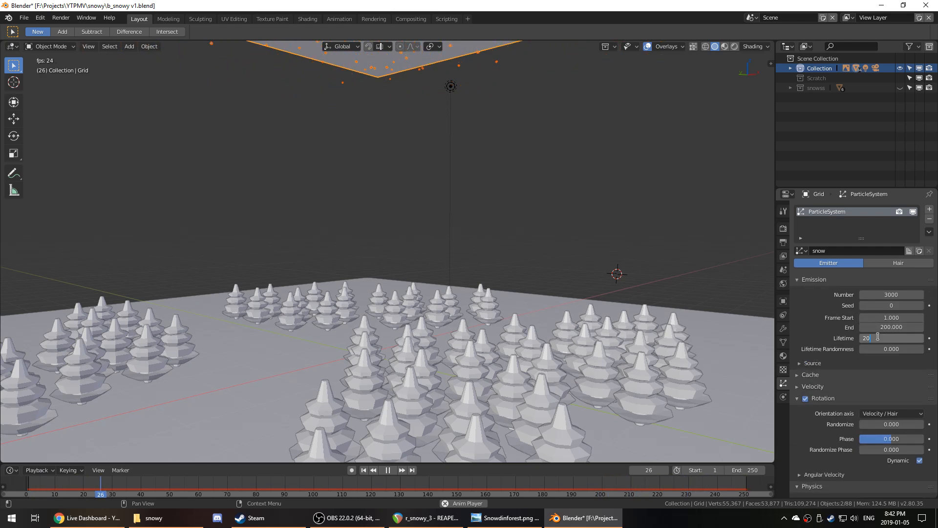
{"action": "type", "text": "0"}
{"action": "key", "text": "Return"}
{"action": "left_click", "coordinate": [26, 484]}
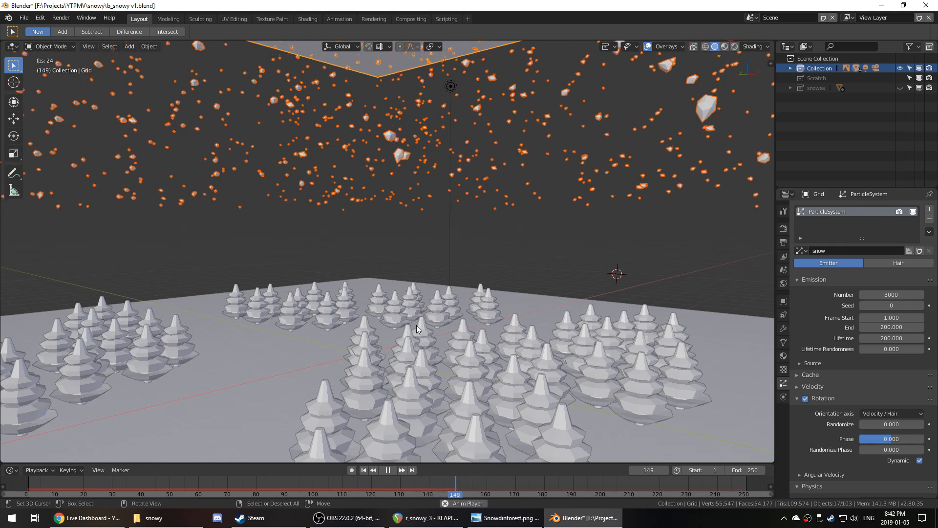
- Examine the snowfall through the camera and in a perspective view of the forest, stopping at frame 222
{"action": "key", "text": "KP_0"}
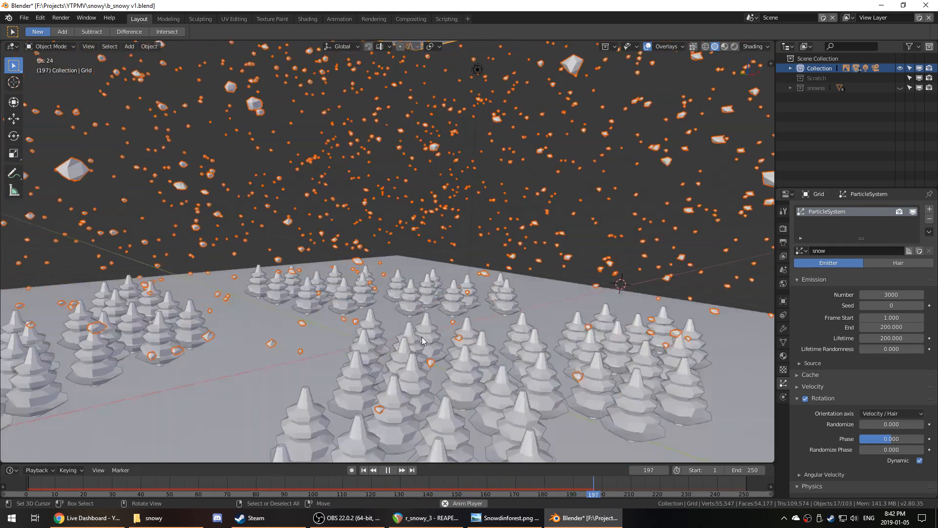
{"action": "key", "text": "KP_0"}
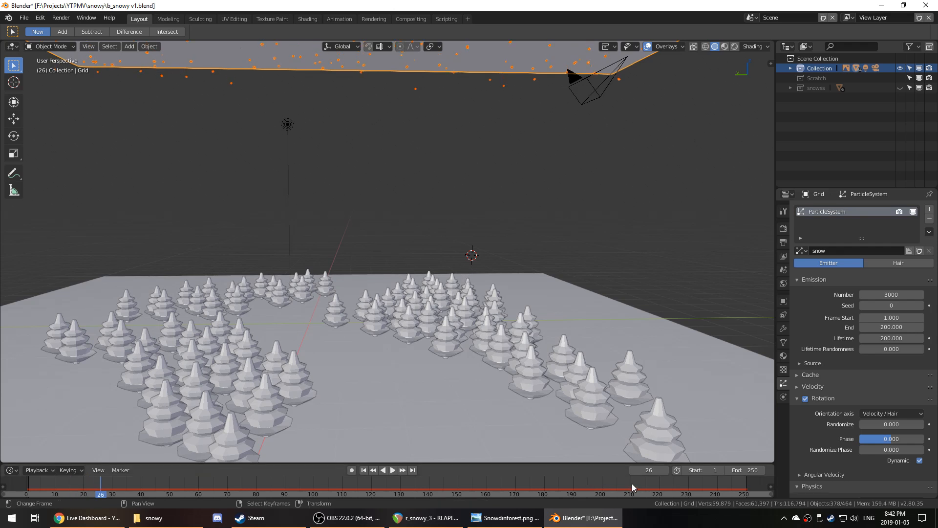
{"action": "left_click", "coordinate": [632, 484]}
{"action": "key", "text": "space"}
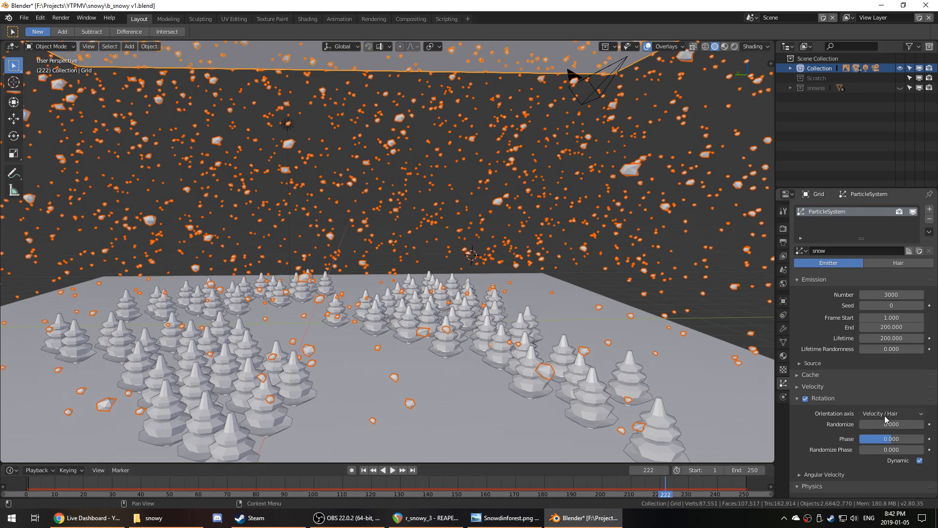
- Reduce the snow particles' render scale to 0.010 and replay the snowfall through the scene camera
{"action": "scroll", "coordinate": [887, 421], "scroll_direction": "down", "scroll_amount": 8}
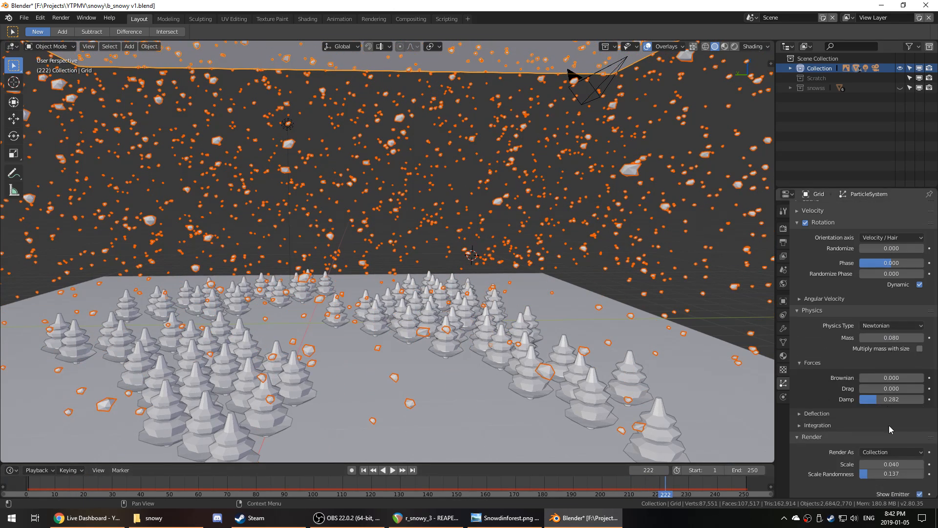
{"action": "scroll", "coordinate": [890, 425], "scroll_direction": "down", "scroll_amount": 1}
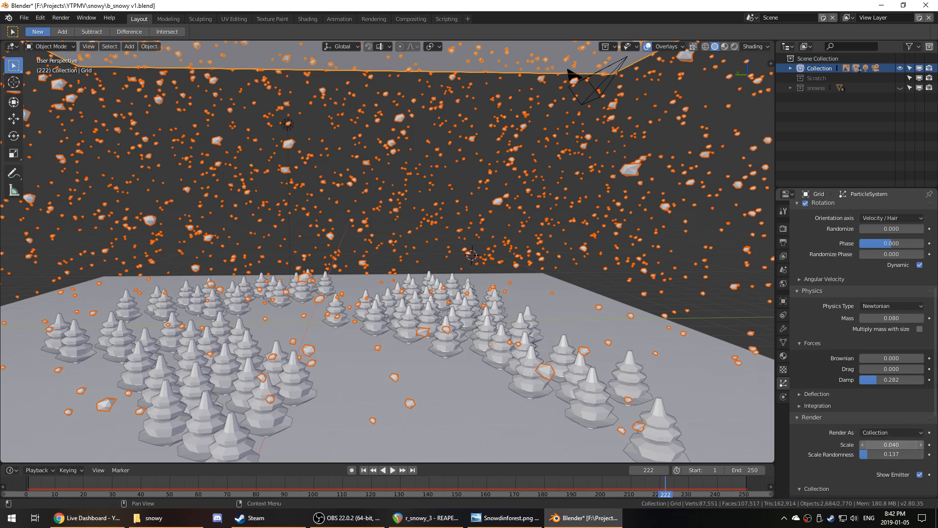
{"action": "left_click_drag", "start_coordinate": [891, 445], "coordinate": [877, 444]}
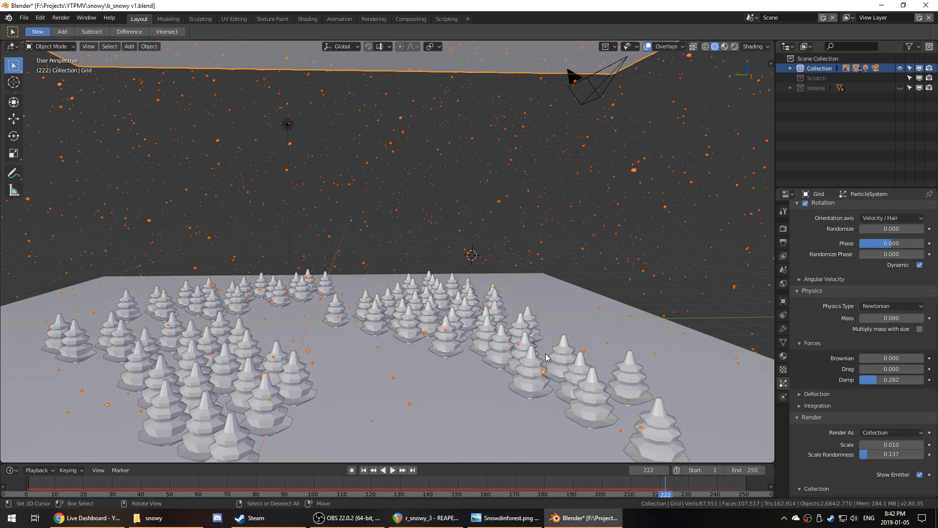
{"action": "key", "text": "space"}
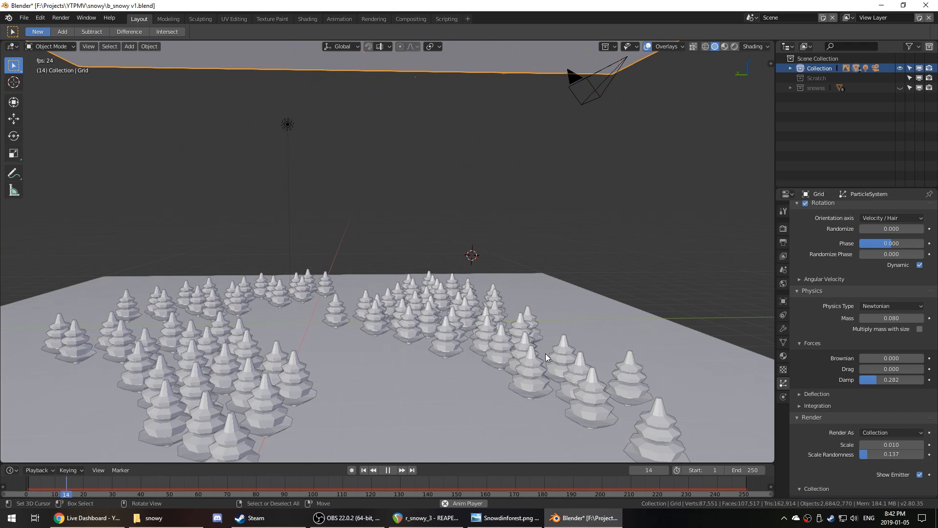
{"action": "key", "text": "KP_0"}
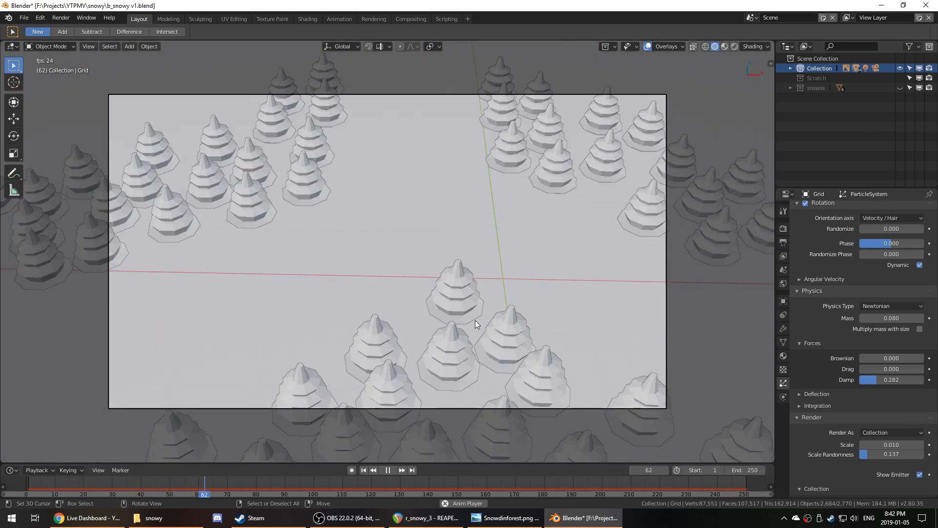
- Stop playback and lower the snow emitter grid about 2.53 m along the global Z axis
{"action": "key", "text": "space"}
{"action": "middle_click_drag", "start_coordinate": [475, 321], "coordinate": [535, 201]}
{"action": "key", "text": "g"}
{"action": "key", "text": "z"}
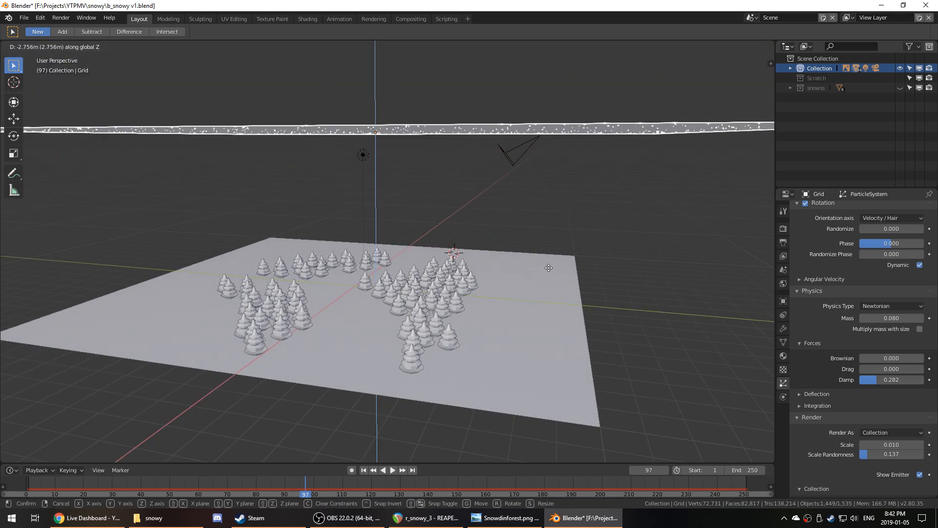
{"action": "left_click", "coordinate": [550, 265]}
- Replay the snowfall from the start through the scene camera and pause it at frame 154
{"action": "key", "text": "KP_0"}
{"action": "key", "text": "space"}
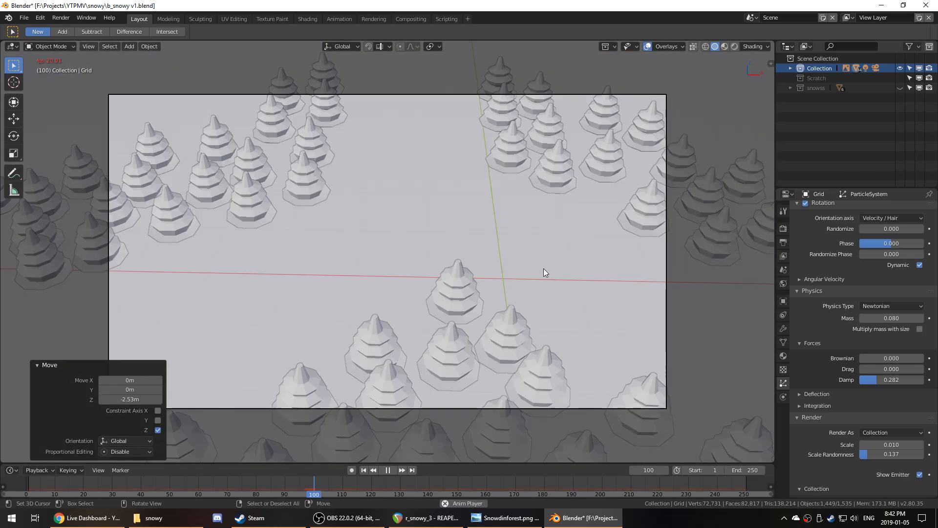
{"action": "left_click", "coordinate": [8, 486]}
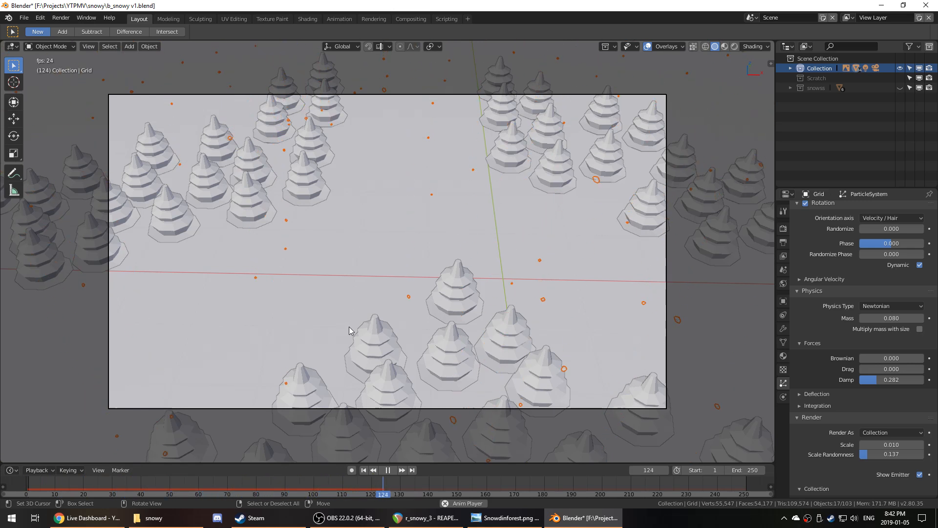
{"action": "key", "text": "space"}
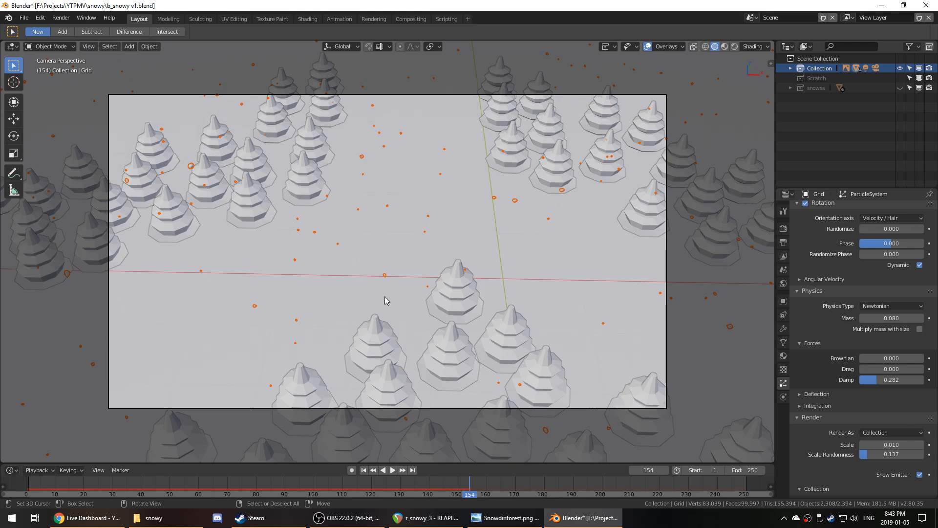
- Switch the viewport to rendered shading, select the ground plane, and inspect the scene from the camera and from far outside
{"action": "key", "text": "z"}
{"action": "left_click", "coordinate": [386, 256]}
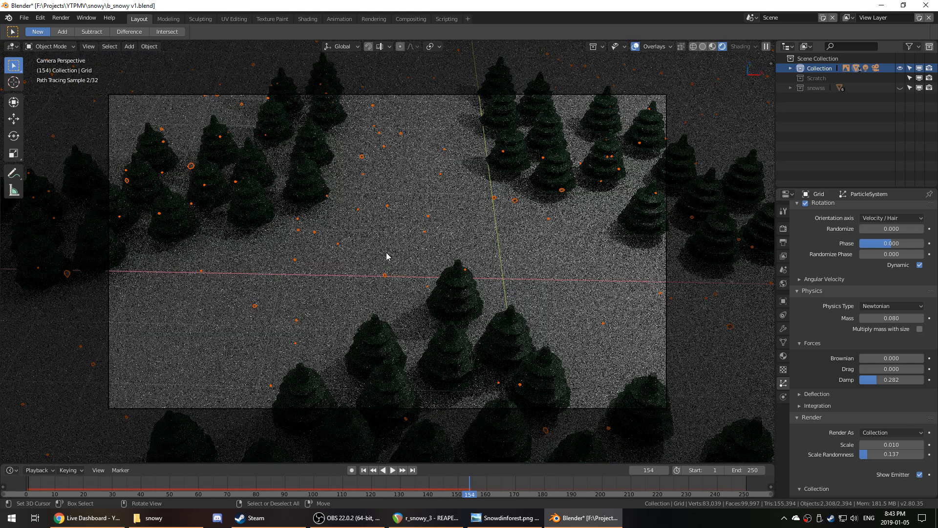
{"action": "left_click", "coordinate": [386, 256]}
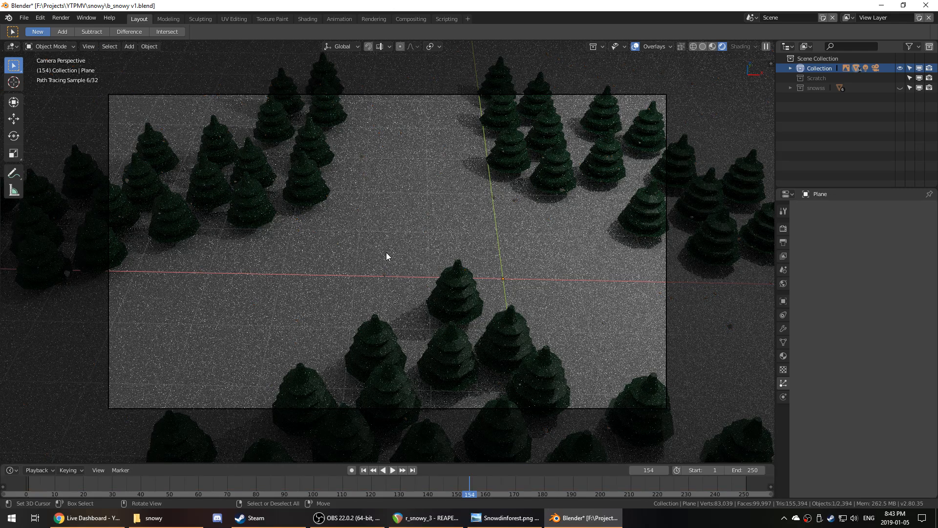
{"action": "middle_click_drag", "start_coordinate": [453, 331], "coordinate": [381, 290]}
{"action": "scroll", "coordinate": [425, 287], "scroll_direction": "down", "scroll_amount": 9}
{"action": "middle_click_drag", "start_coordinate": [432, 274], "coordinate": [510, 243]}
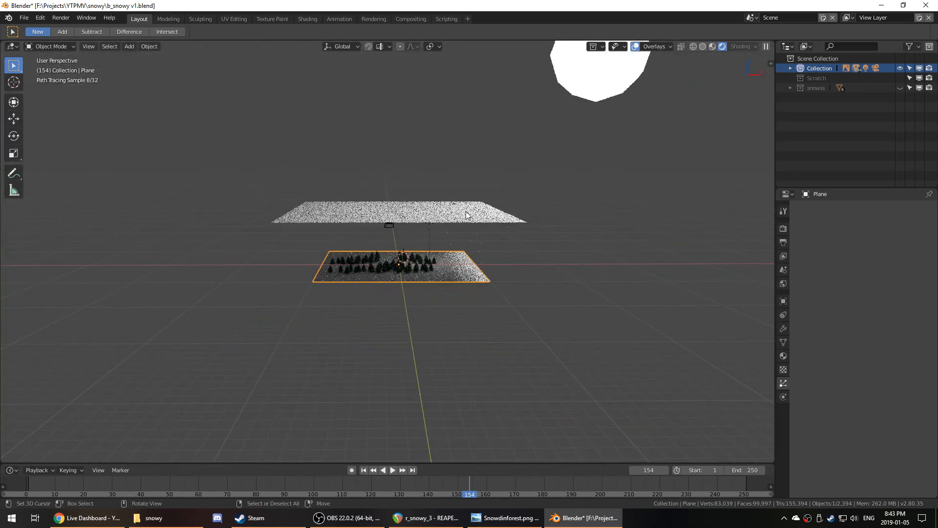
- Turn off all ray visibility for the snow emitter grid: Camera, Glossy, Volume Scatter, Diffuse, Transmission and Shadow
{"action": "left_click", "coordinate": [504, 218]}
{"action": "scroll", "coordinate": [847, 341], "scroll_direction": "down", "scroll_amount": 15}
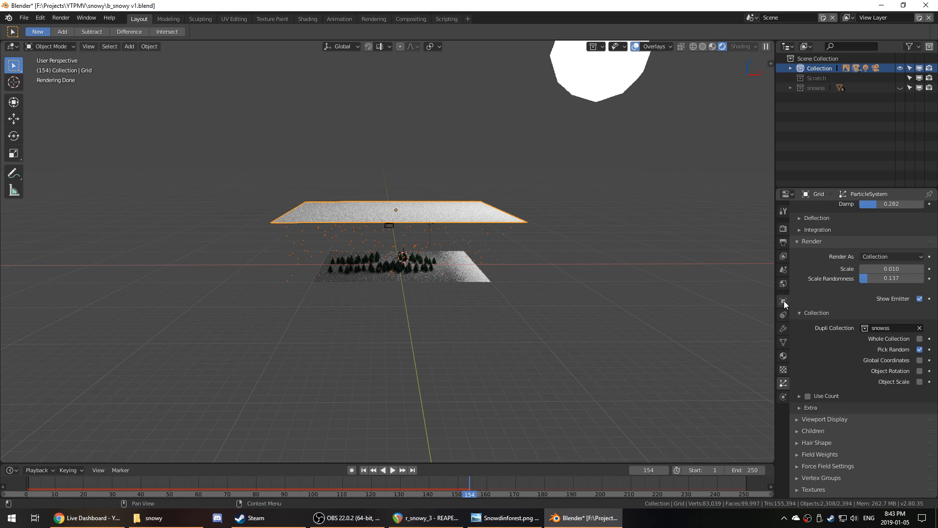
{"action": "scroll", "coordinate": [878, 321], "scroll_direction": "up", "scroll_amount": 7}
{"action": "scroll", "coordinate": [880, 378], "scroll_direction": "down", "scroll_amount": 8}
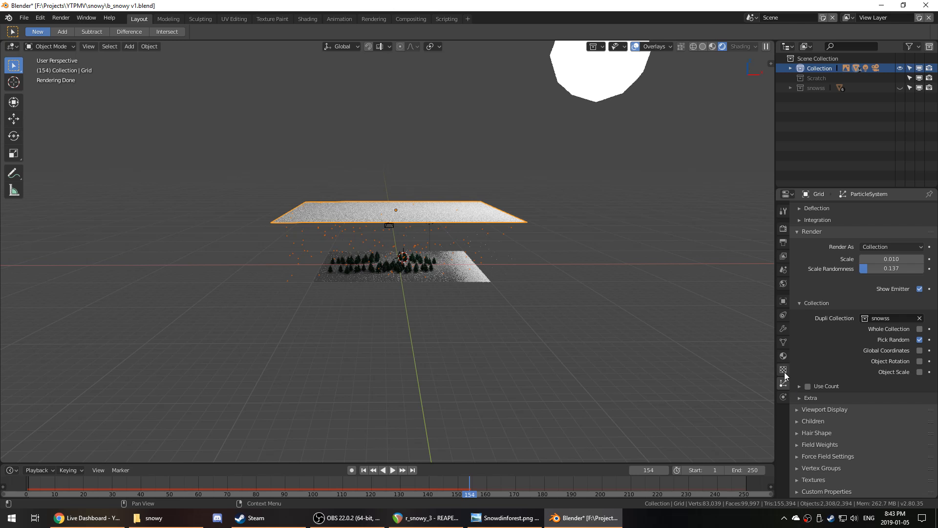
{"action": "left_click", "coordinate": [784, 357]}
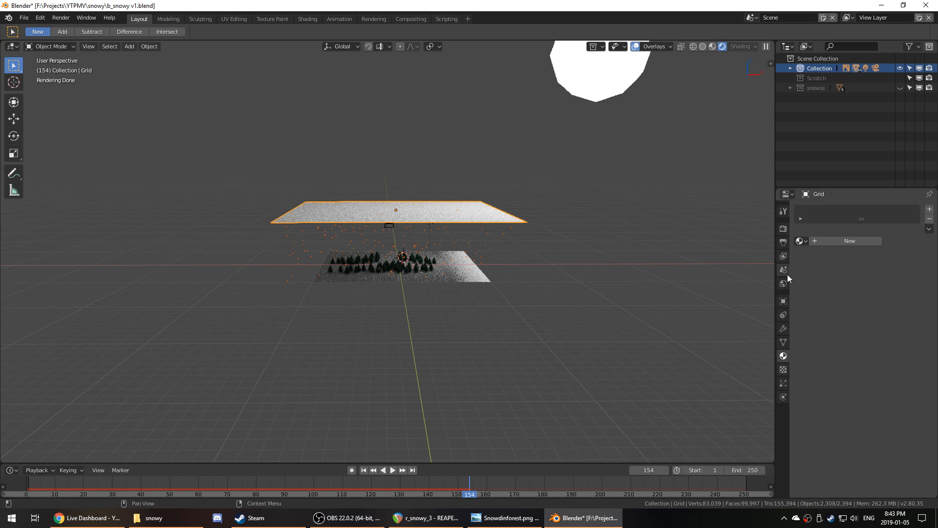
{"action": "left_click", "coordinate": [783, 302]}
{"action": "left_click", "coordinate": [799, 438]}
{"action": "scroll", "coordinate": [832, 413], "scroll_direction": "down", "scroll_amount": 2}
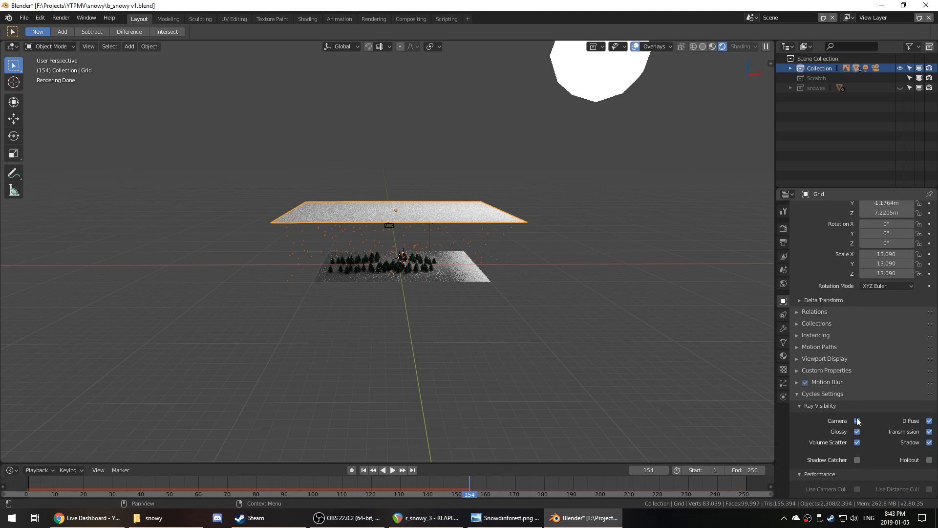
{"action": "left_click_drag", "start_coordinate": [858, 421], "coordinate": [858, 443]}
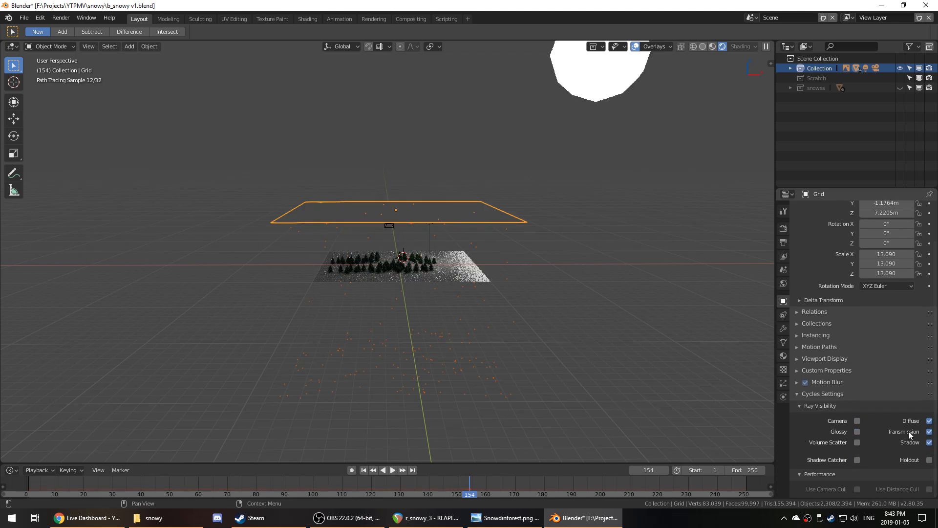
{"action": "left_click_drag", "start_coordinate": [931, 422], "coordinate": [930, 443]}
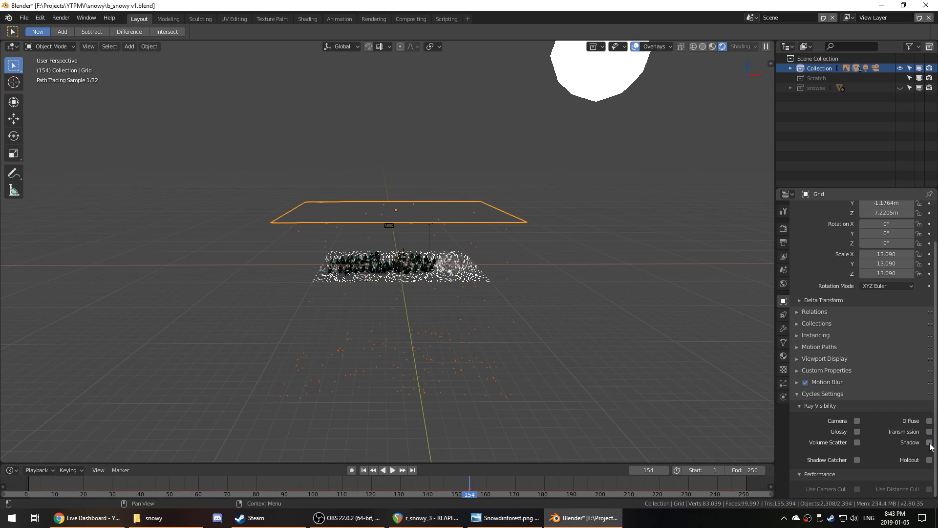
- Check the emitter grid's camera visibility in the rendered view and replay the snowfall from the start
{"action": "scroll", "coordinate": [556, 337], "scroll_direction": "up", "scroll_amount": 3}
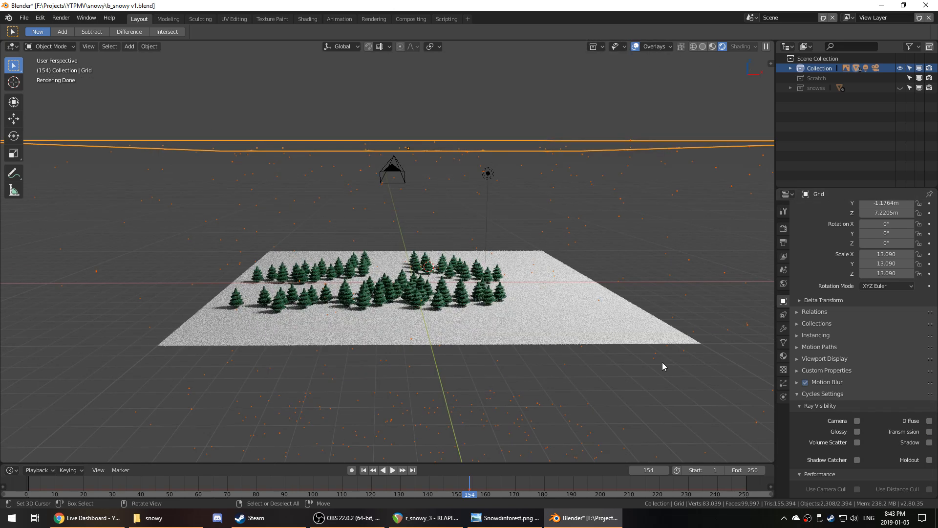
{"action": "left_click", "coordinate": [856, 421]}
{"action": "scroll", "coordinate": [508, 209], "scroll_direction": "down", "scroll_amount": 5}
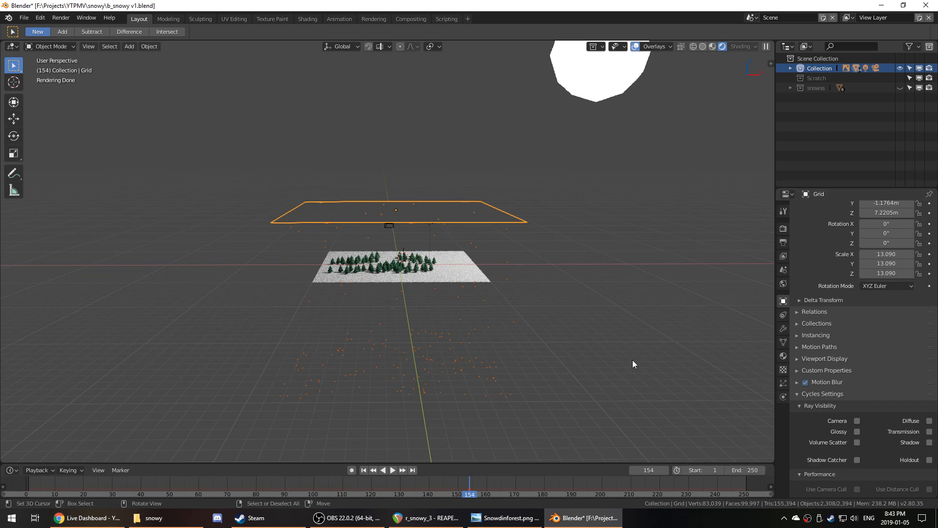
{"action": "key", "text": "space"}
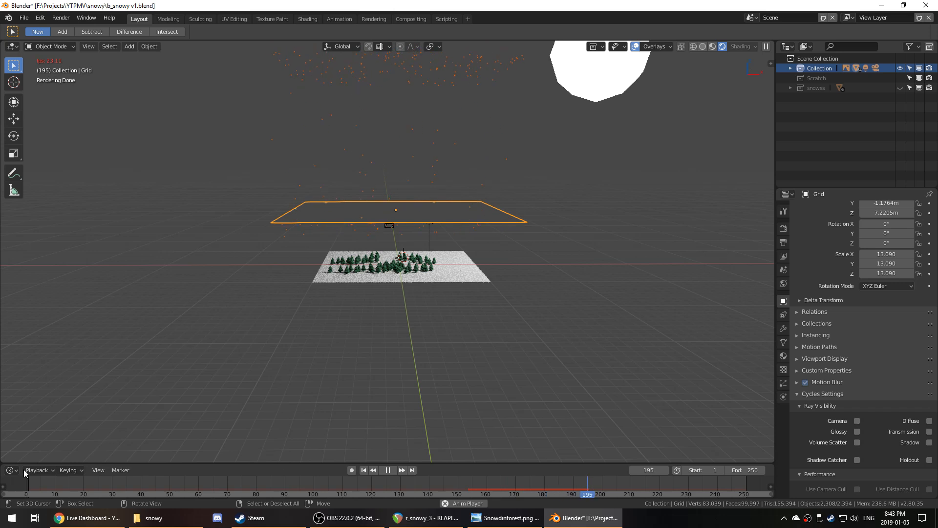
{"action": "left_click", "coordinate": [19, 485]}
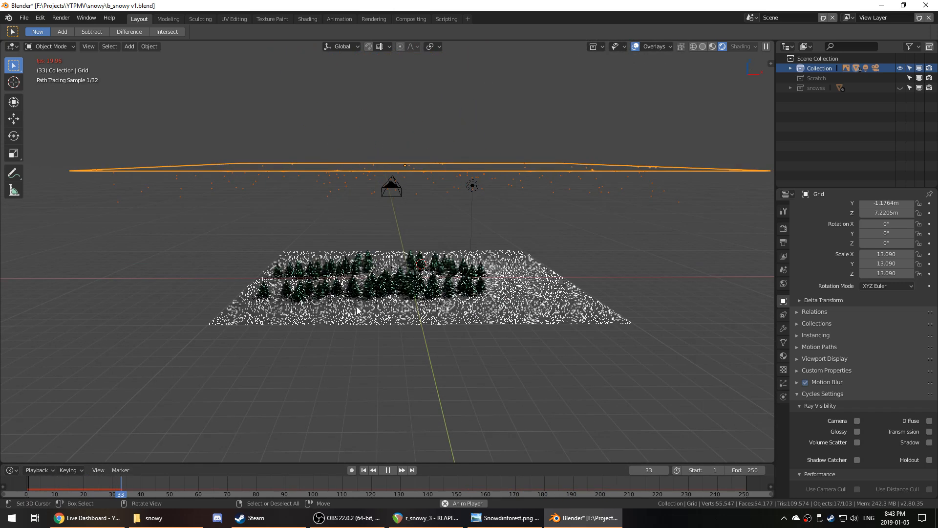
- Save the file and play the snowfall in rendered shading from around the scene, pausing at frame 106
{"action": "scroll", "coordinate": [357, 309], "scroll_direction": "up", "scroll_amount": 3}
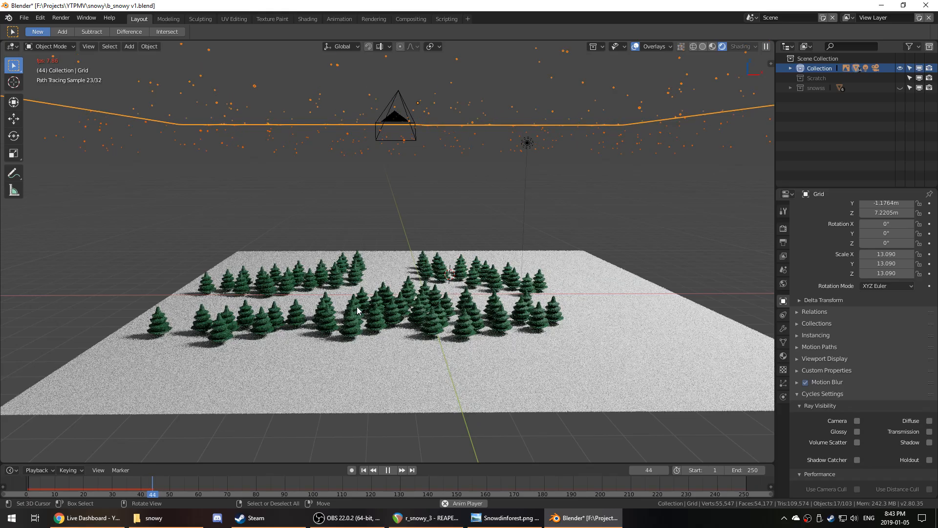
{"action": "key", "text": "space"}
{"action": "key", "text": "ctrl+s"}
{"action": "middle_click_drag", "start_coordinate": [342, 301], "coordinate": [382, 303]}
{"action": "key", "text": "space"}
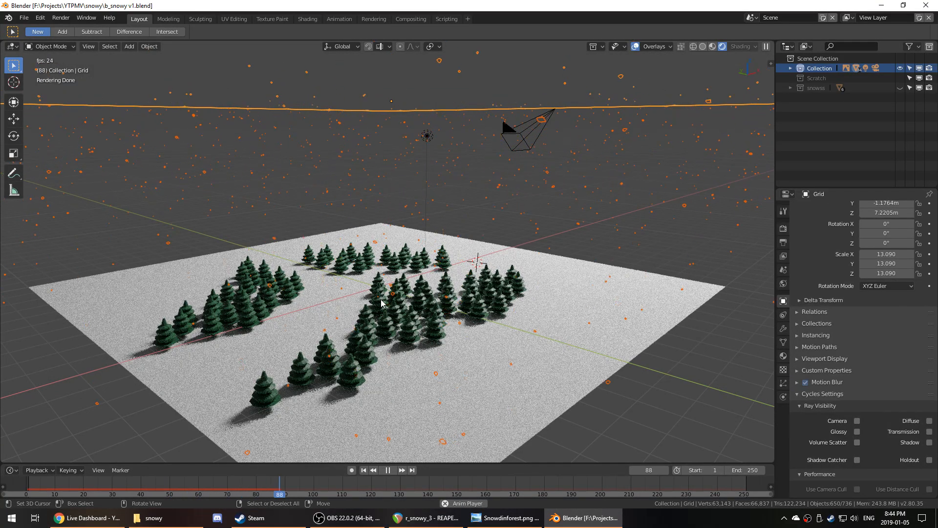
{"action": "key", "text": "space"}
{"action": "middle_click_drag", "start_coordinate": [387, 303], "coordinate": [466, 300]}
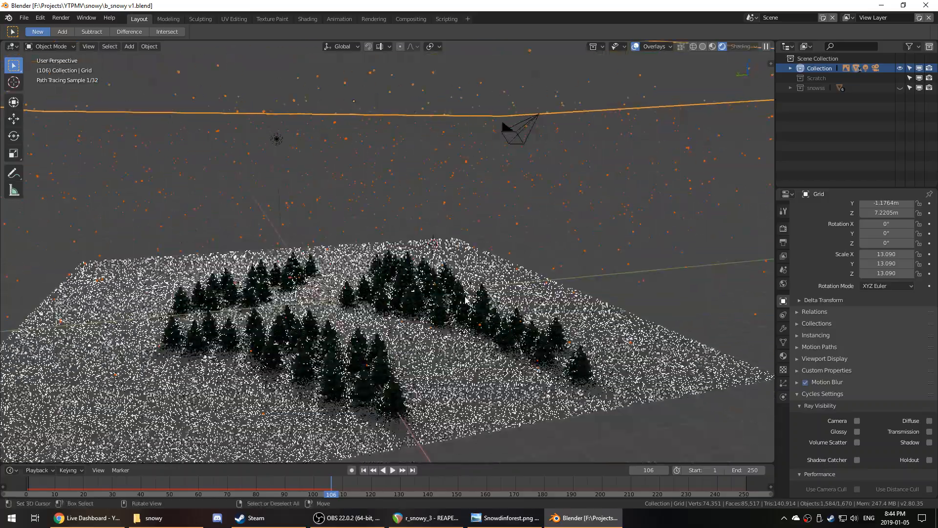
{"action": "key", "text": "KP_0"}
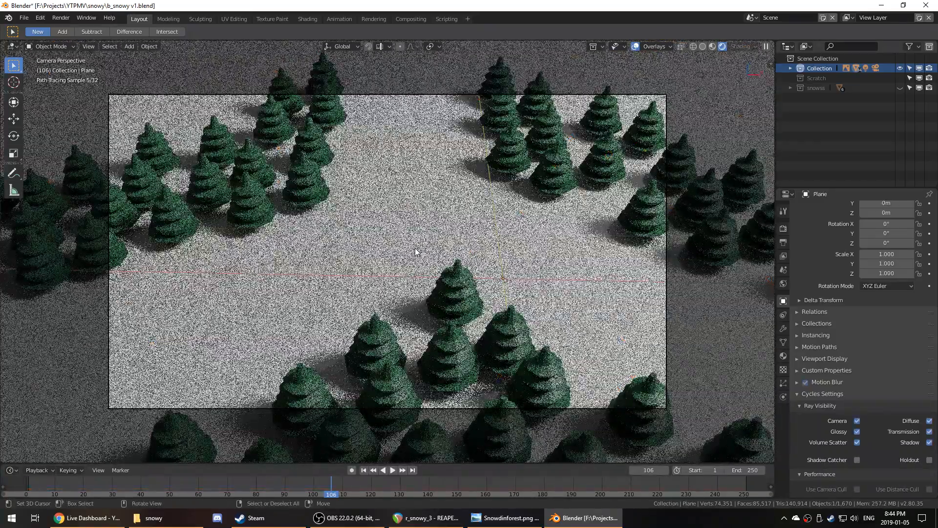
{"action": "left_click", "coordinate": [415, 249]}
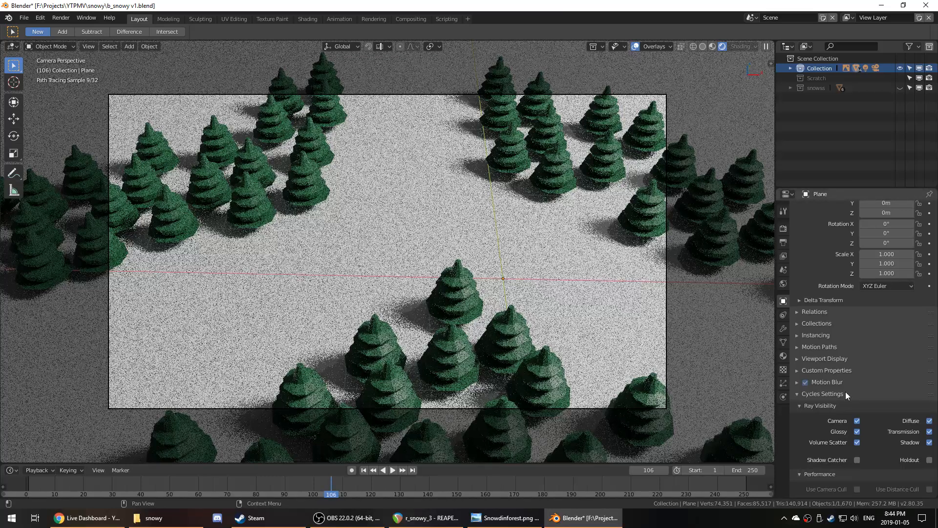
{"action": "key", "text": "KP_Divide"}
{"action": "key", "text": "KP_Divide"}
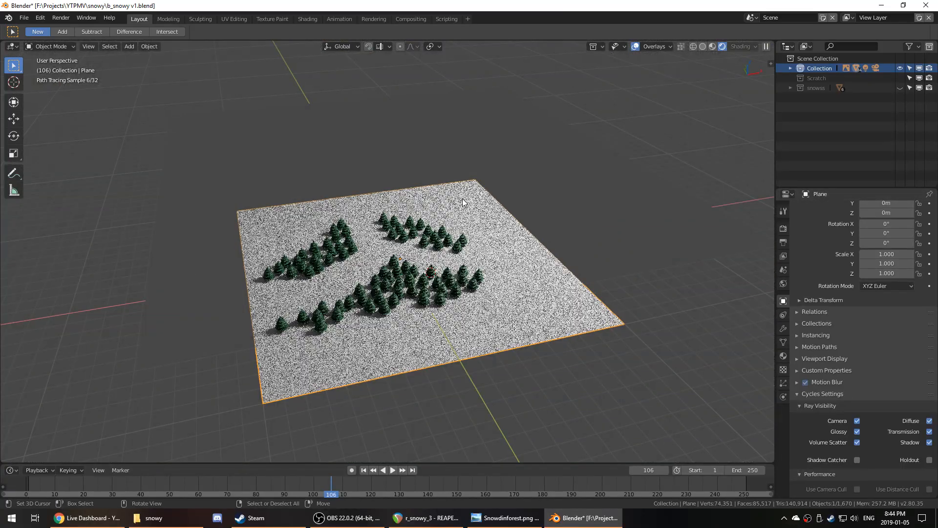
{"action": "key", "text": "ctrl+z"}
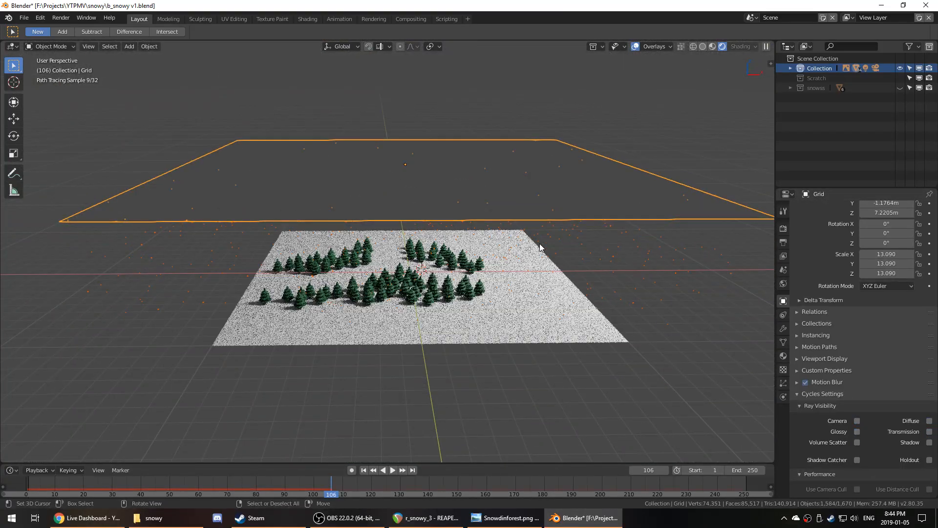
- Turn Camera ray visibility back on for the emitter grid and check the snowfall through the scene camera up to frame 121
{"action": "left_click", "coordinate": [857, 421]}
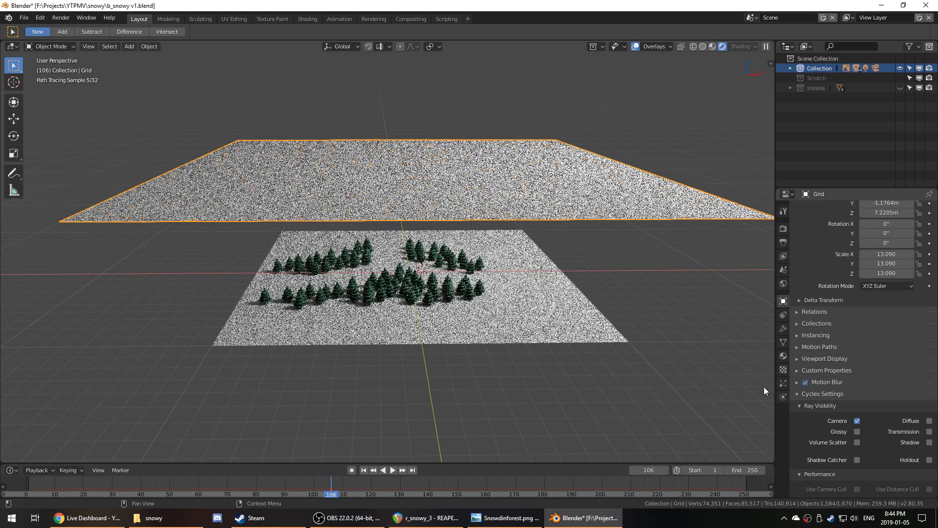
{"action": "key", "text": "KP_0"}
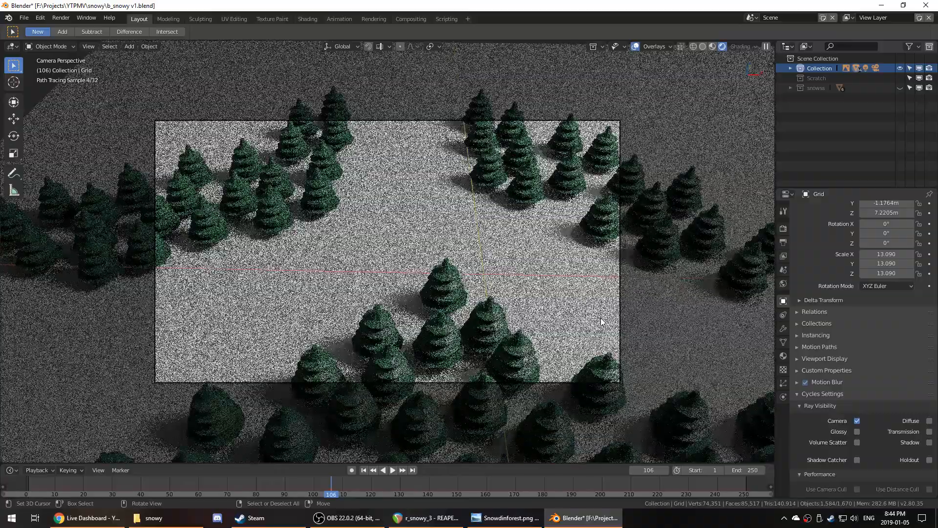
{"action": "key", "text": "space"}
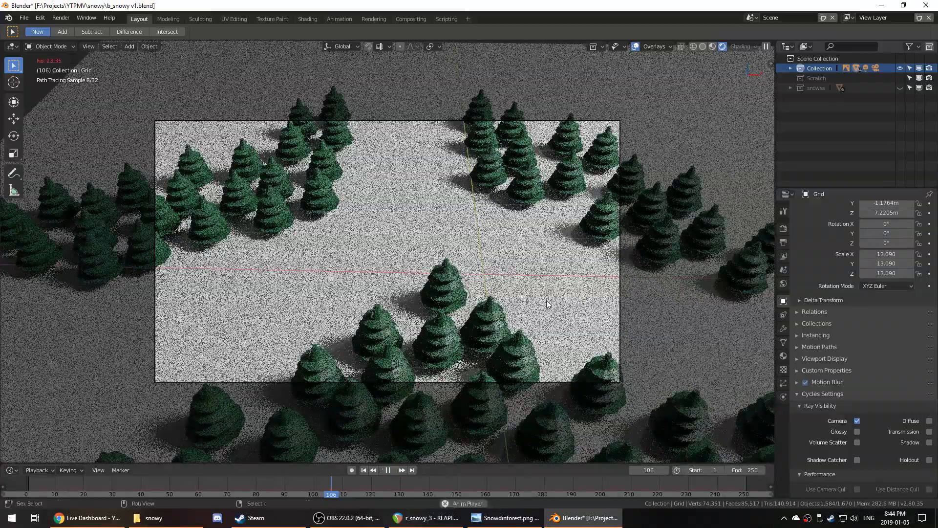
{"action": "key", "text": "space"}
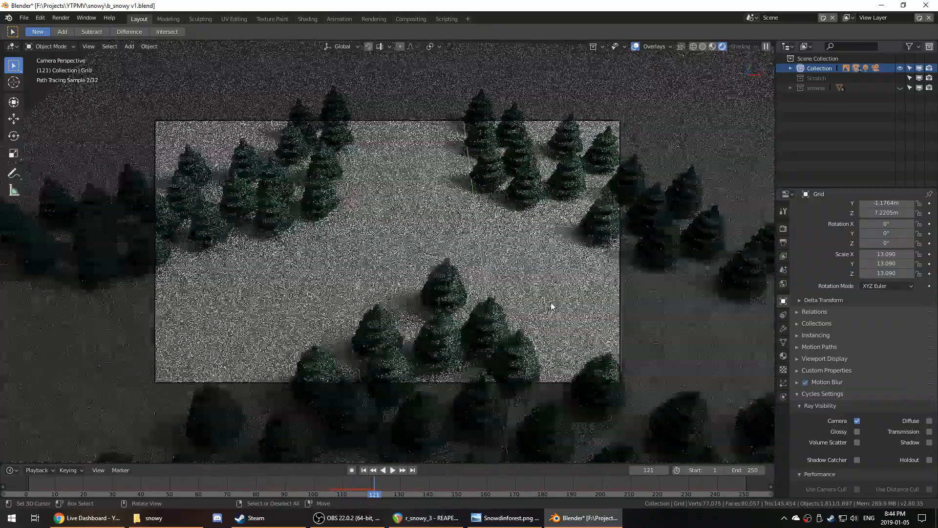
{"action": "middle_click_drag", "start_coordinate": [551, 306], "coordinate": [539, 259]}
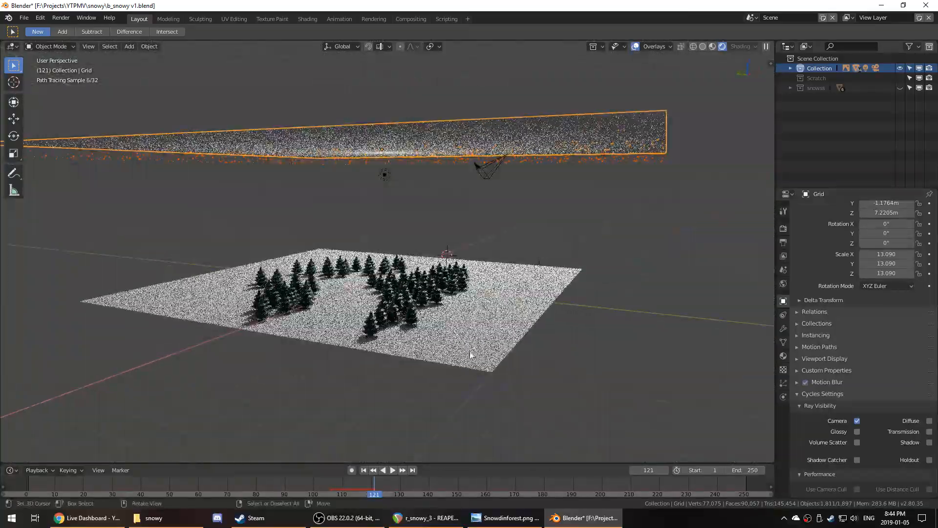
- Switch the viewport to solid shading and replay the snowfall from the start, pausing in the camera view at frame 113
{"action": "key", "text": "shift+Left"}
{"action": "key", "text": "z"}
{"action": "left_click", "coordinate": [283, 278]}
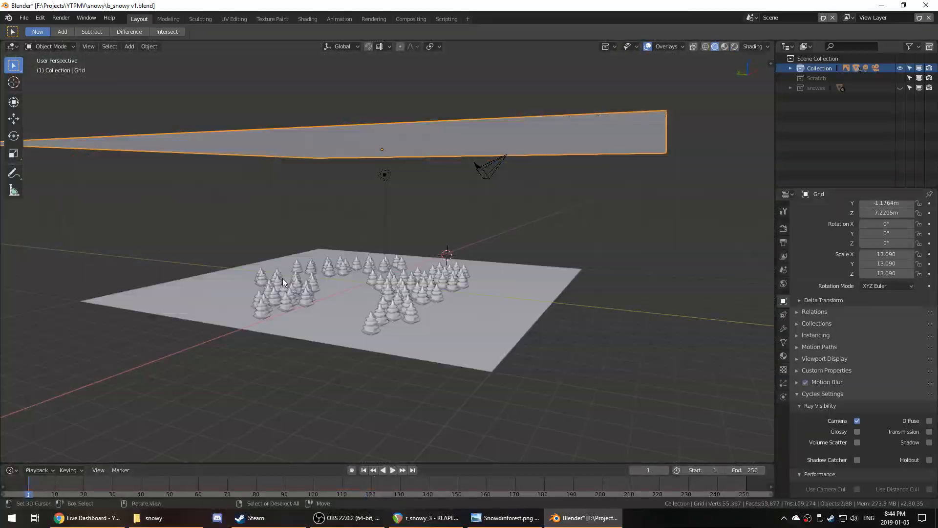
{"action": "key", "text": "space"}
{"action": "left_click", "coordinate": [524, 488]}
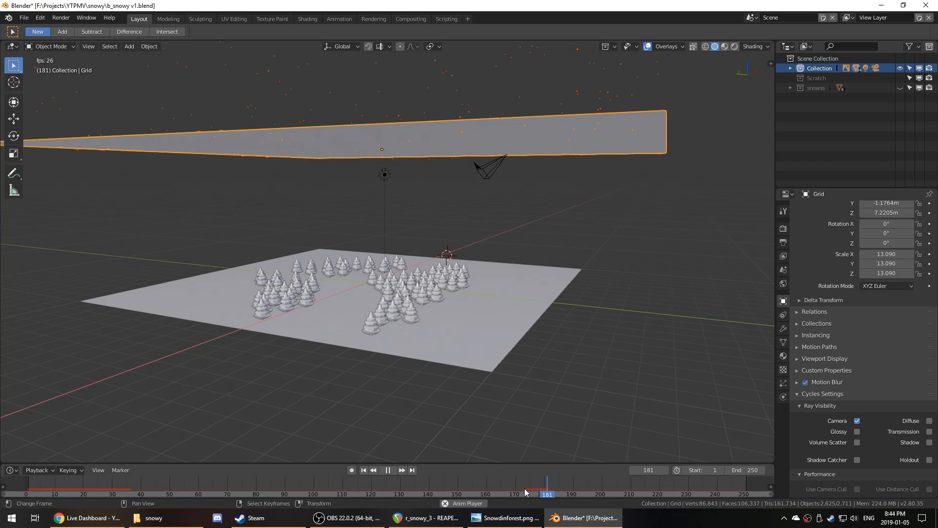
{"action": "left_click", "coordinate": [16, 480]}
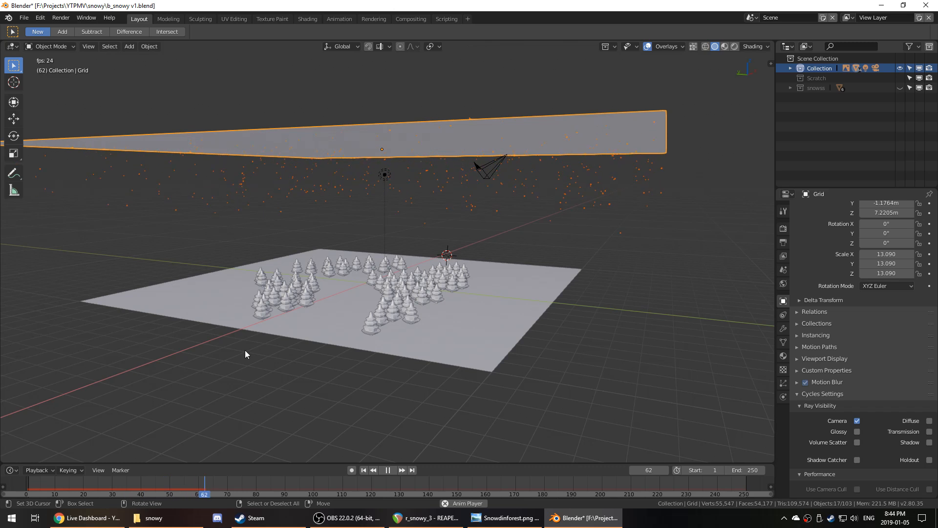
{"action": "key", "text": "KP_0"}
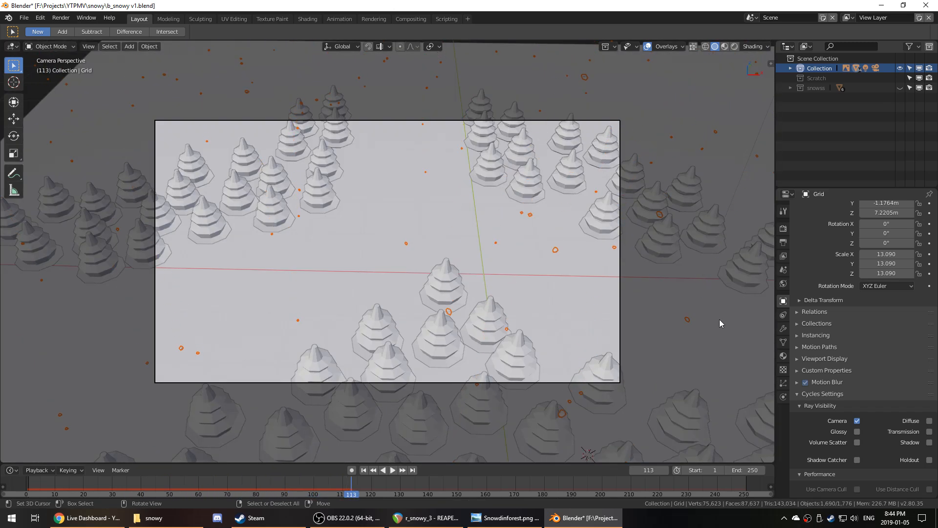
- Rename the emitter grid's material to "snow"
{"action": "left_click", "coordinate": [782, 358]}
{"action": "left_click", "coordinate": [834, 242]}
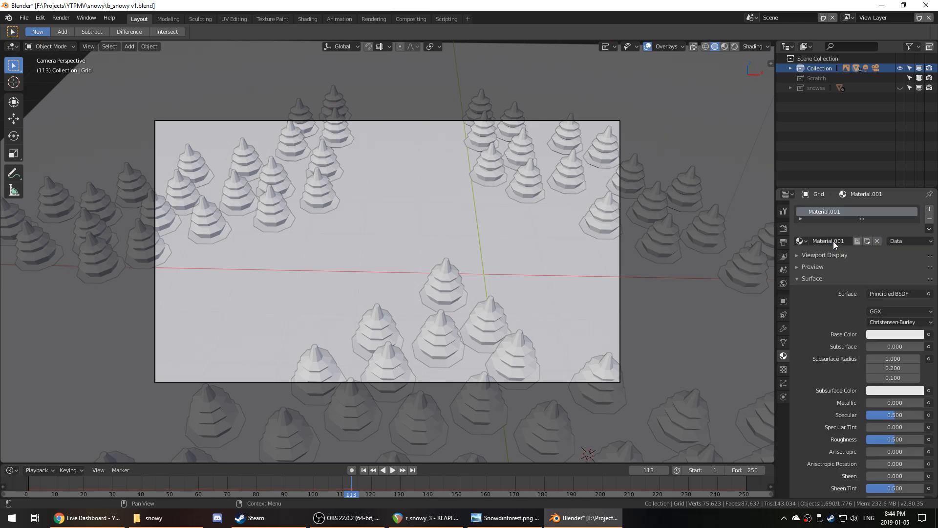
{"action": "type", "text": "snow"}
{"action": "key", "text": "Return"}
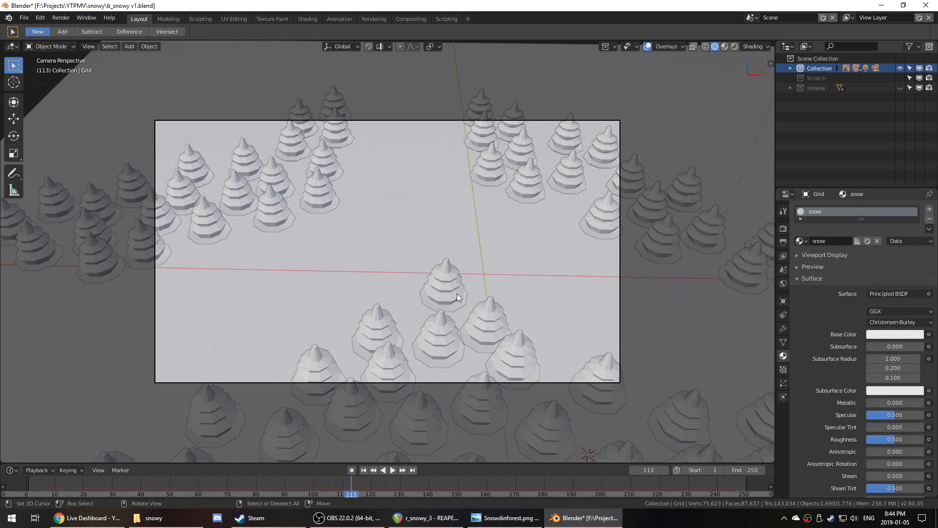
- Replay the snowfall from the start in the camera view and pause it at frame 183
{"action": "scroll", "coordinate": [407, 272], "scroll_direction": "down", "scroll_amount": 6}
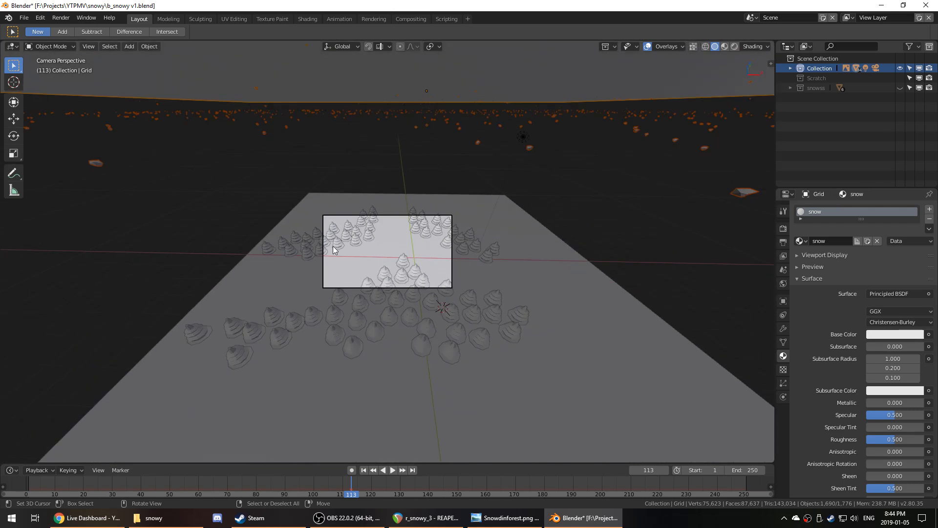
{"action": "left_click", "coordinate": [16, 486]}
{"action": "key", "text": "space"}
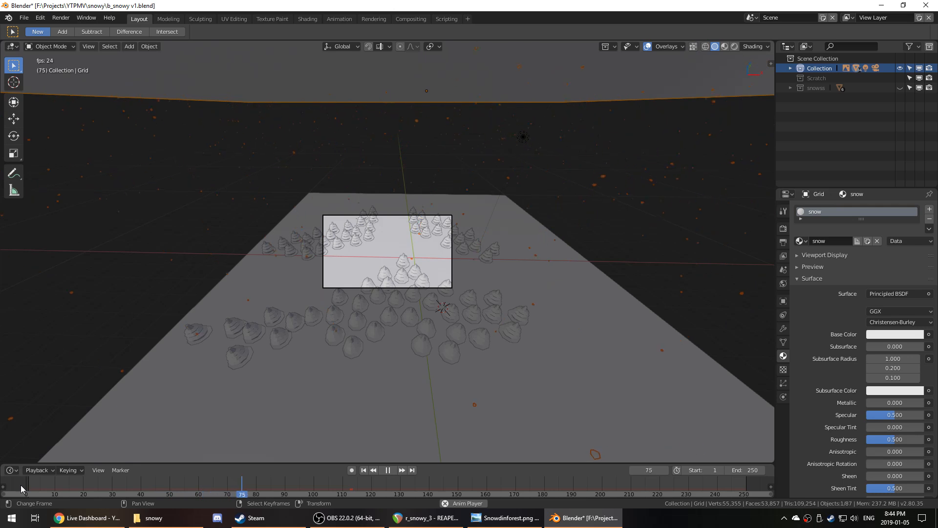
{"action": "scroll", "coordinate": [288, 300], "scroll_direction": "up", "scroll_amount": 6}
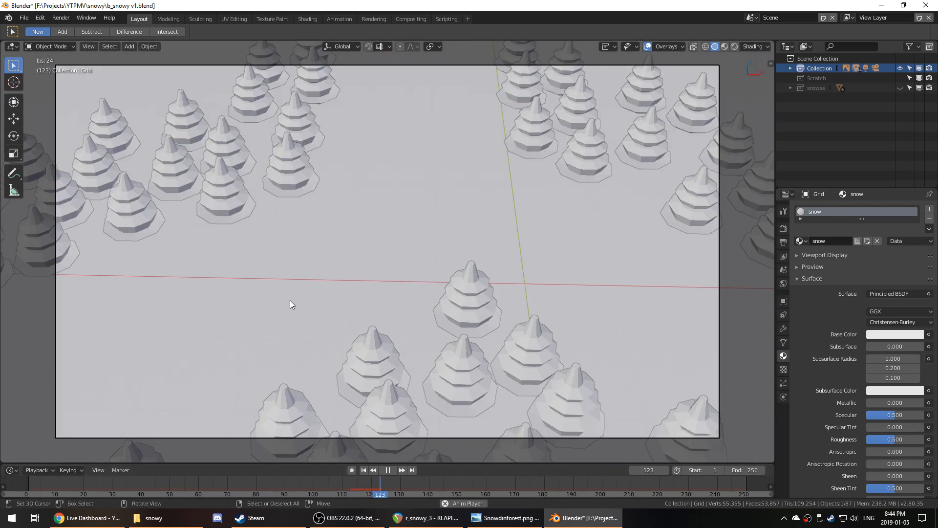
{"action": "scroll", "coordinate": [290, 300], "scroll_direction": "down", "scroll_amount": 5}
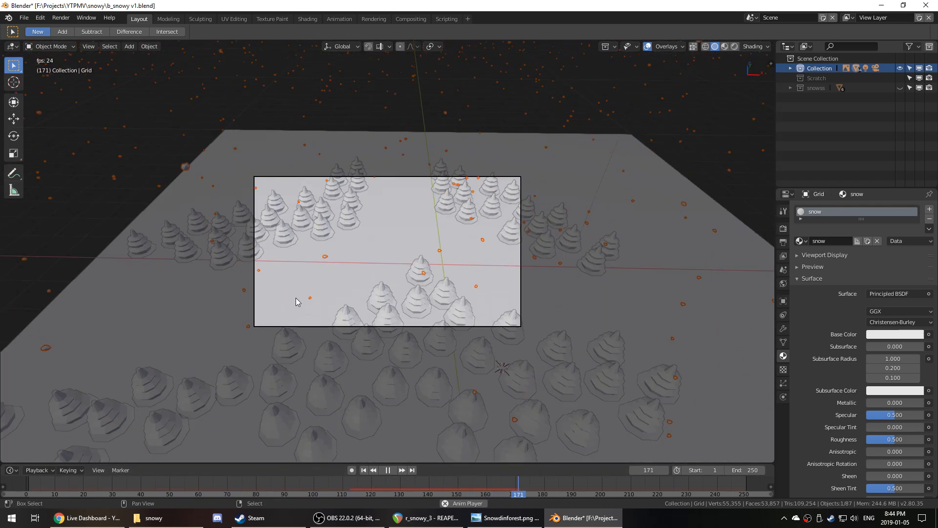
{"action": "key", "text": "space"}
{"action": "scroll", "coordinate": [446, 235], "scroll_direction": "up", "scroll_amount": 4}
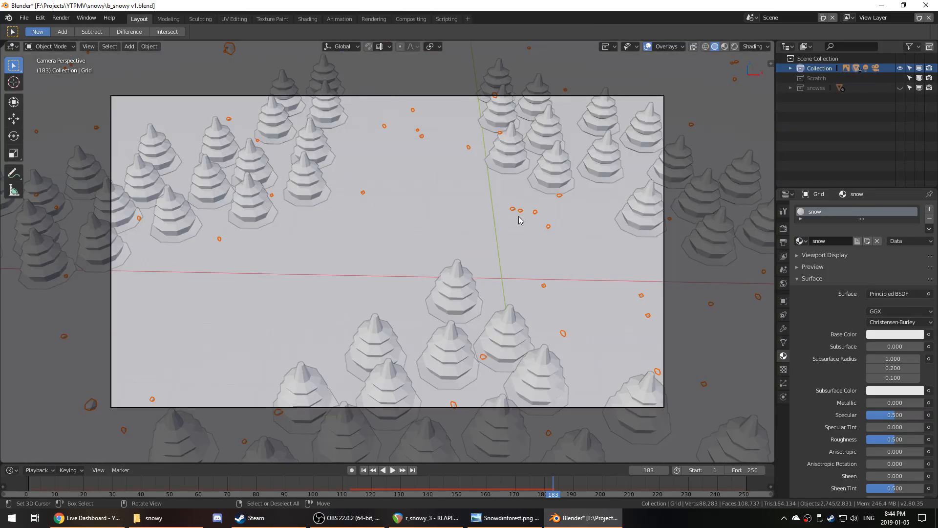
- Switch the viewport to rendered shading, select the ground plane, and inspect the snowflakes up close in the camera view
{"action": "key", "text": "z"}
{"action": "left_click", "coordinate": [524, 172]}
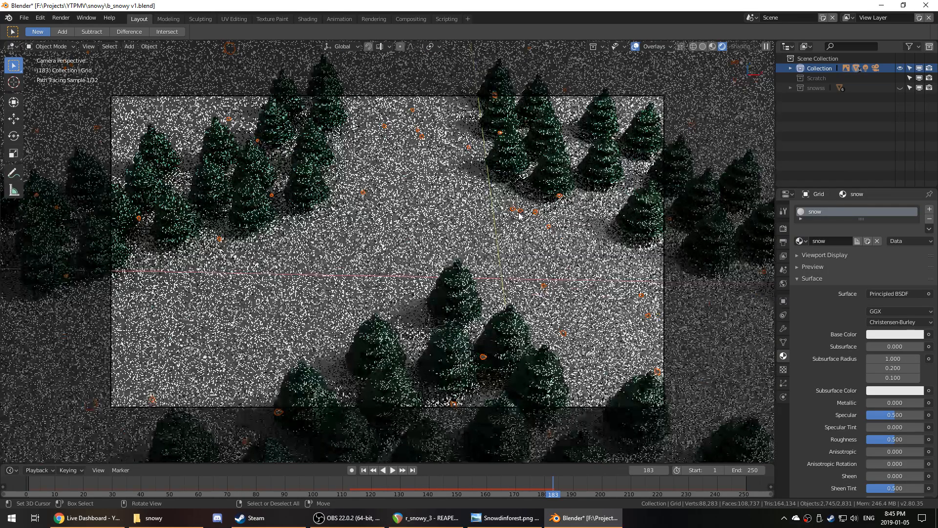
{"action": "scroll", "coordinate": [594, 248], "scroll_direction": "up", "scroll_amount": 3}
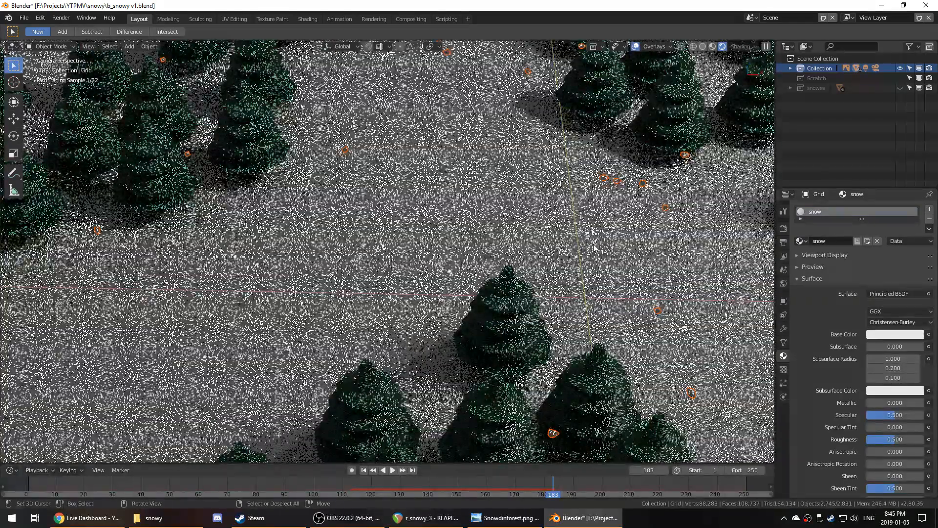
{"action": "left_click", "coordinate": [595, 248]}
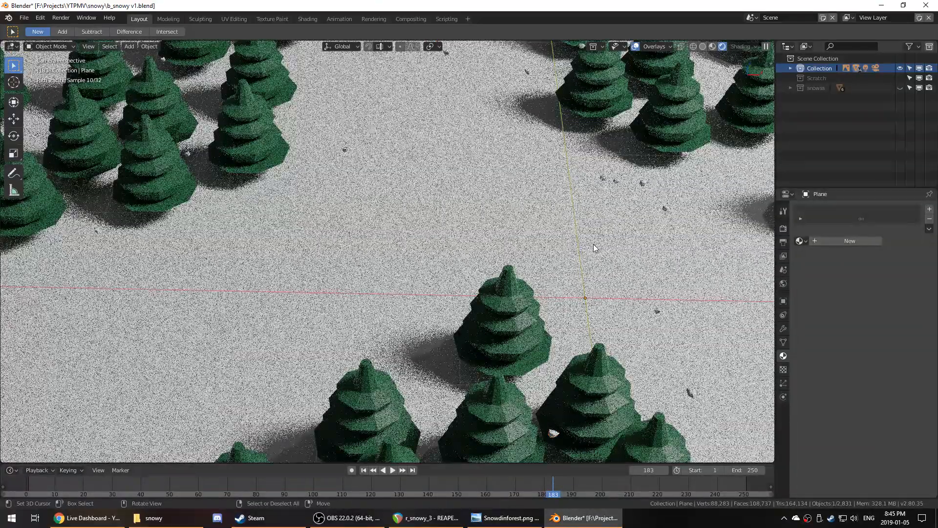
{"action": "scroll", "coordinate": [594, 247], "scroll_direction": "down", "scroll_amount": 2}
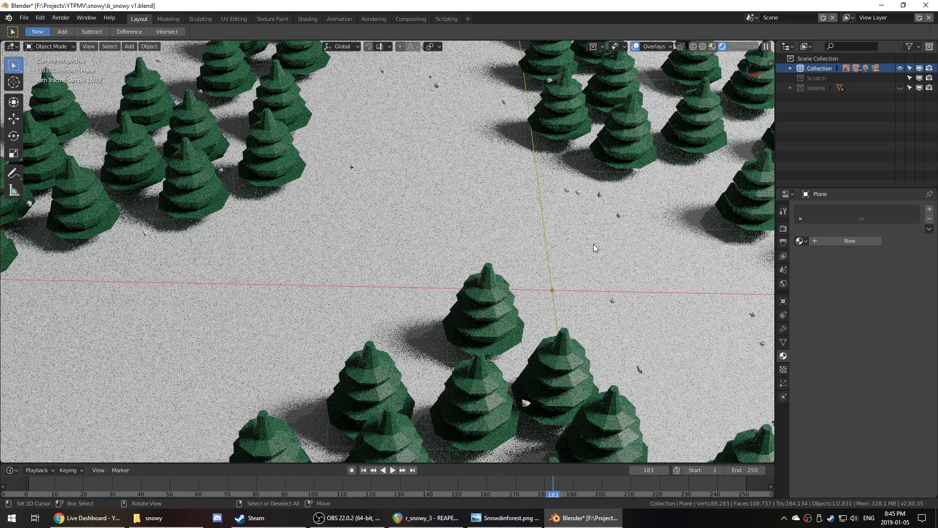
- Return the viewport to solid shading, save the file, and play the snowfall from a low angle, pausing at frame 72
{"action": "key", "text": "space"}
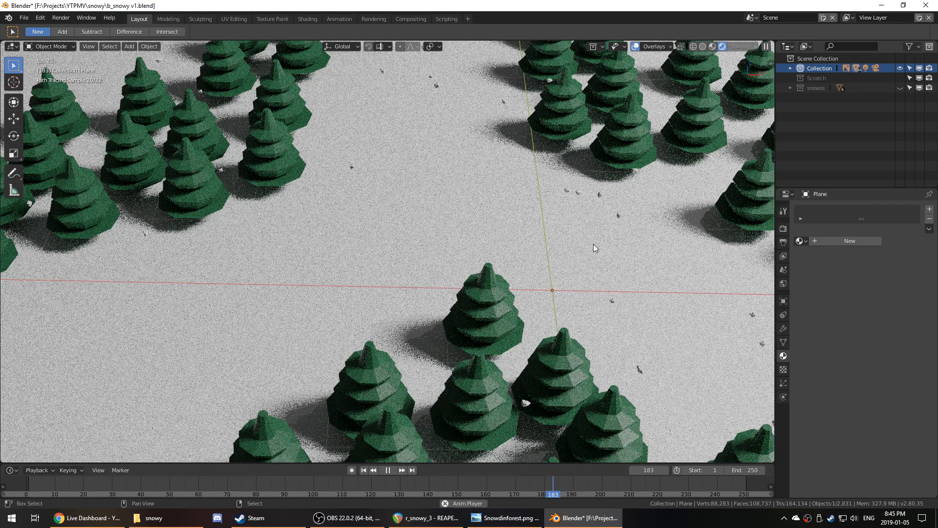
{"action": "key", "text": "z"}
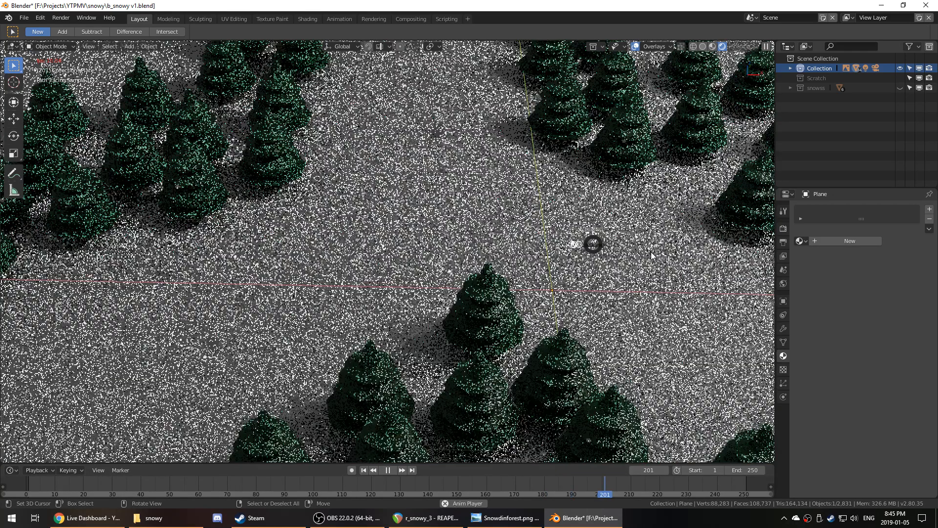
{"action": "left_click", "coordinate": [651, 251]}
{"action": "scroll", "coordinate": [550, 275], "scroll_direction": "down", "scroll_amount": 5}
{"action": "mouse_move", "coordinate": [553, 287]}
{"action": "middle_mouse_down"}
{"action": "mouse_move", "coordinate": [550, 275]}
{"action": "mouse_move", "coordinate": [605, 245]}
{"action": "middle_mouse_up"}
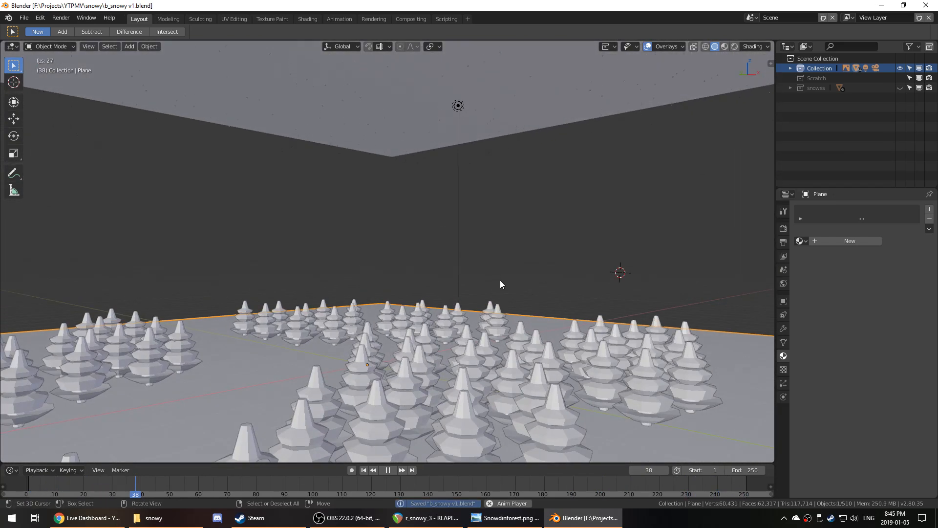
{"action": "key", "text": "space"}
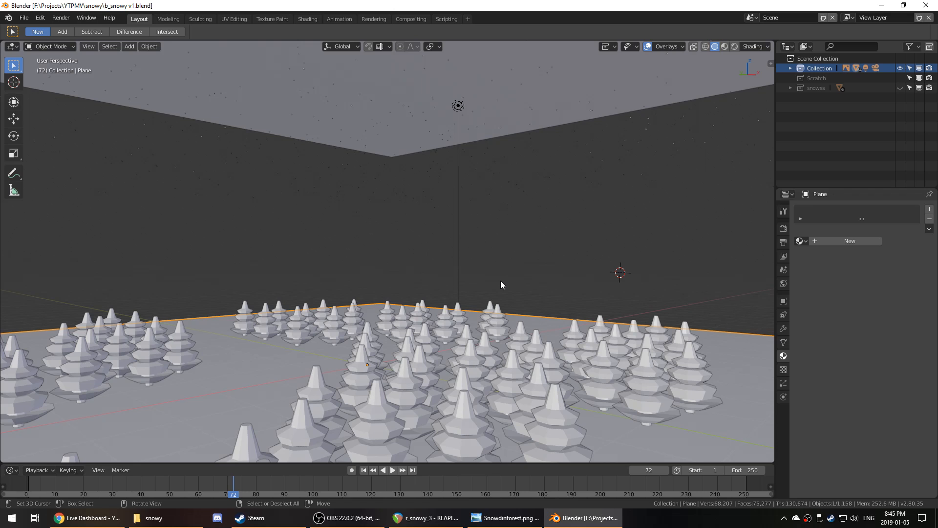
- Inspect the scene through the camera and from the top, comparing the ground plane's extent with the emitter grid
{"action": "scroll", "coordinate": [502, 286], "scroll_direction": "down", "scroll_amount": 4}
{"action": "middle_click_drag", "start_coordinate": [503, 287], "coordinate": [553, 301]}
{"action": "key", "text": "KP_0"}
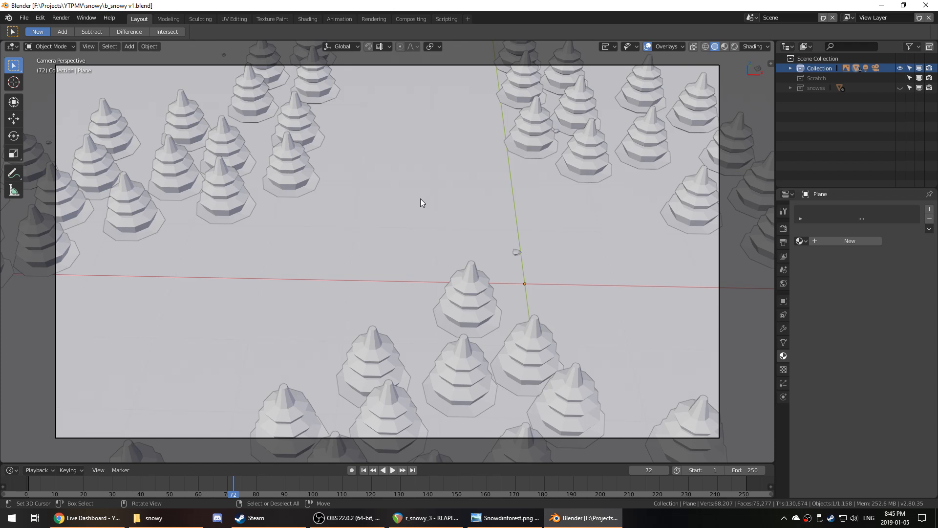
{"action": "key", "text": "KP_7"}
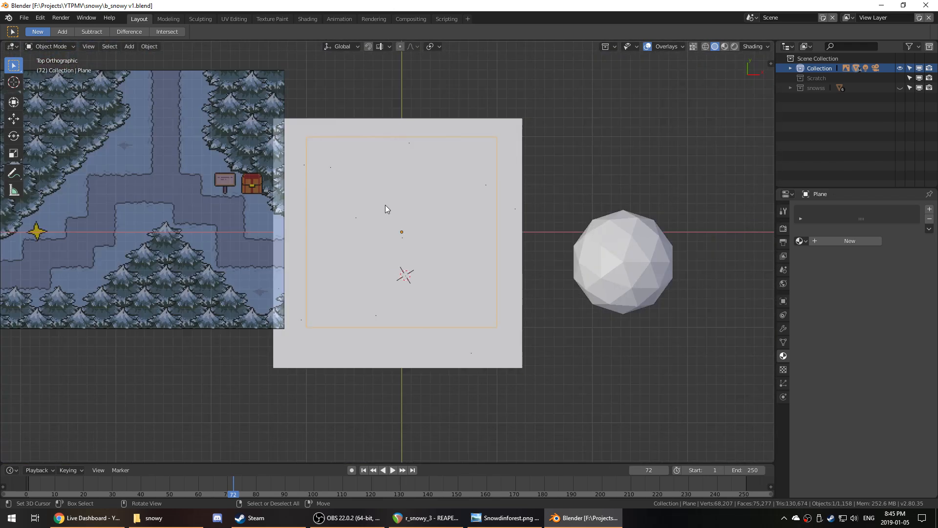
{"action": "scroll", "coordinate": [387, 208], "scroll_direction": "down", "scroll_amount": 1}
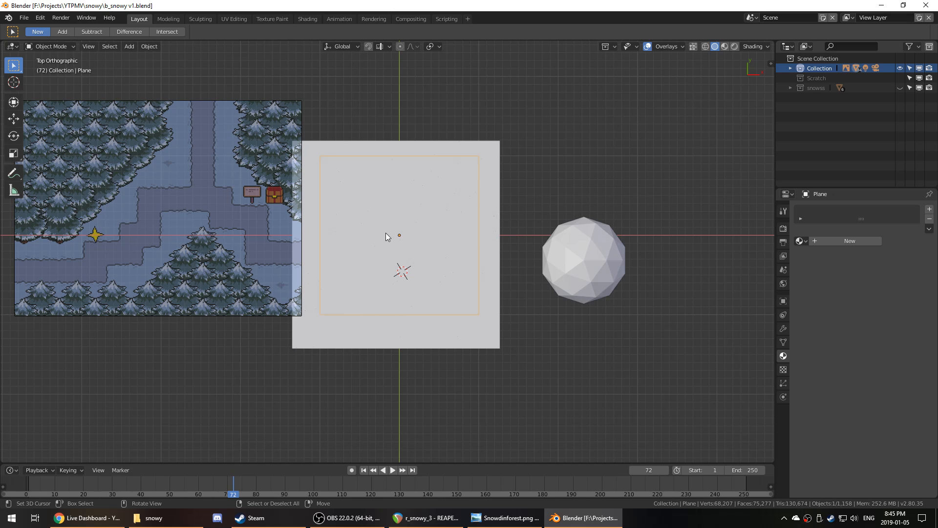
{"action": "scroll", "coordinate": [384, 232], "scroll_direction": "up", "scroll_amount": 5}
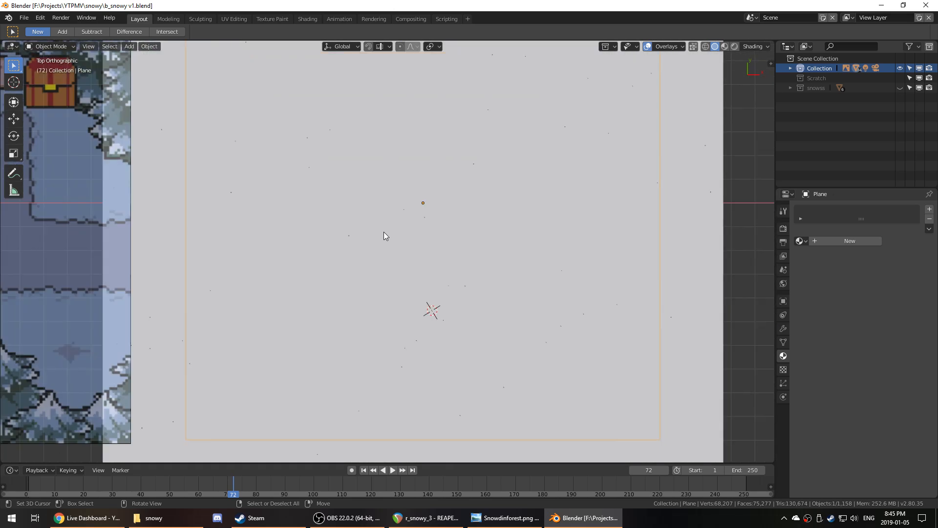
- Add a plane mesh on the map's path just east of the yellow save-point star, working in the top view
{"action": "scroll", "coordinate": [383, 232], "scroll_direction": "down", "scroll_amount": 4}
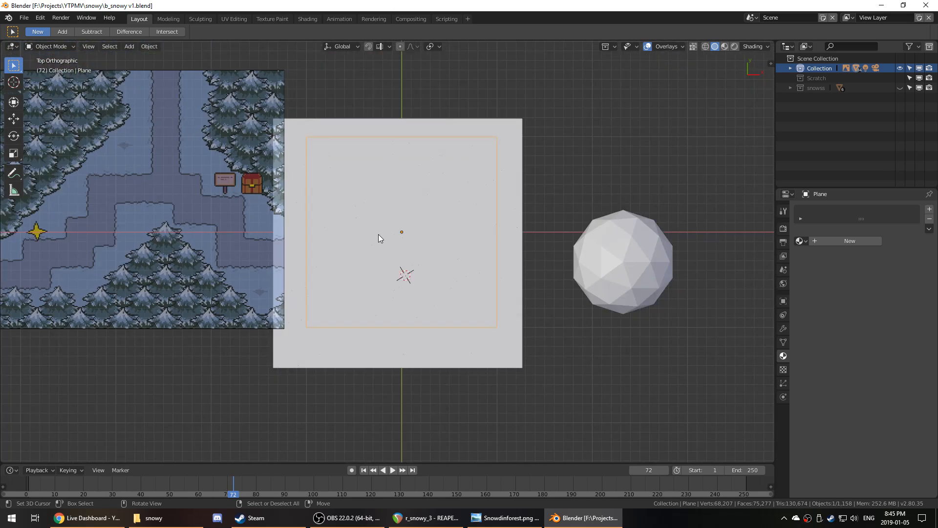
{"action": "key", "text": "2"}
{"action": "key", "text": "1"}
{"action": "middle_click_drag", "start_coordinate": [249, 243], "coordinate": [390, 260], "text": "shift"}
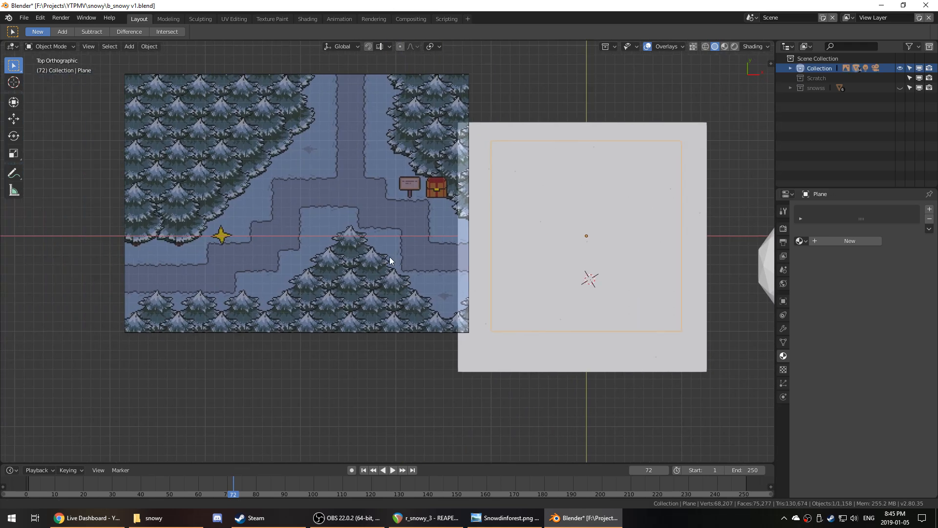
{"action": "scroll", "coordinate": [192, 246], "scroll_direction": "up", "scroll_amount": 4}
{"action": "middle_click_drag", "start_coordinate": [193, 245], "coordinate": [330, 256], "text": "shift"}
{"action": "key", "text": "shift+a"}
{"action": "mouse_move", "coordinate": [330, 256]}
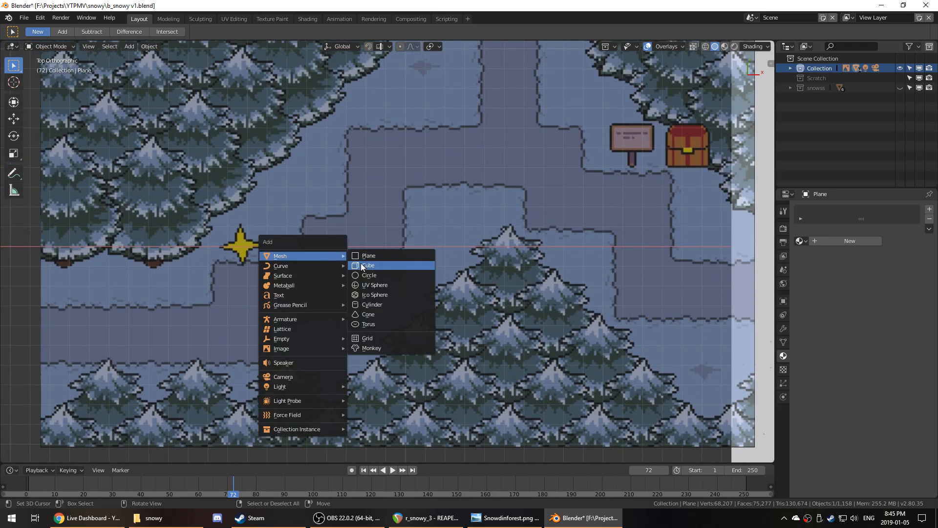
{"action": "left_click", "coordinate": [367, 256]}
- Subdivide the whole new plane with one cut in Edit Mode
{"action": "key", "text": "Tab"}
{"action": "scroll", "coordinate": [364, 255], "scroll_direction": "up", "scroll_amount": 2}
{"action": "left_click", "coordinate": [333, 234]}
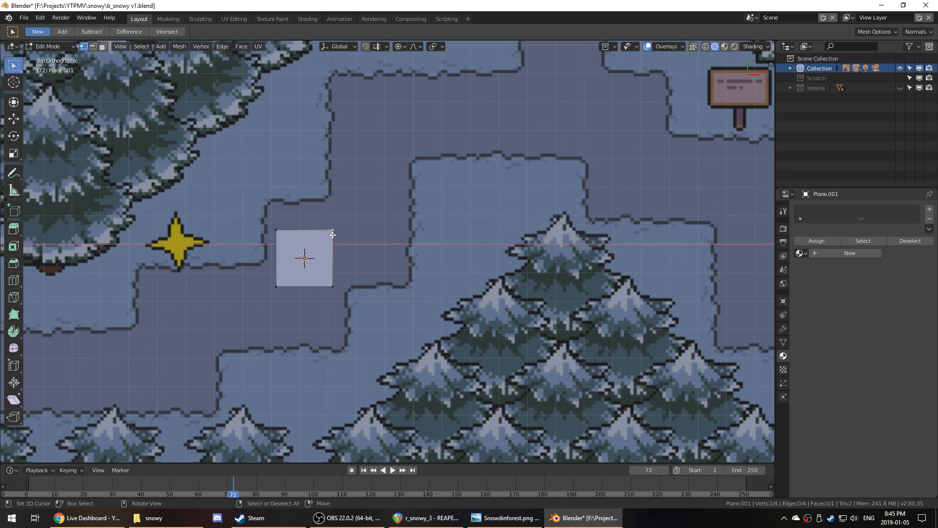
{"action": "key", "text": "a"}
{"action": "right_click", "coordinate": [302, 238]}
{"action": "left_click", "coordinate": [303, 238]}
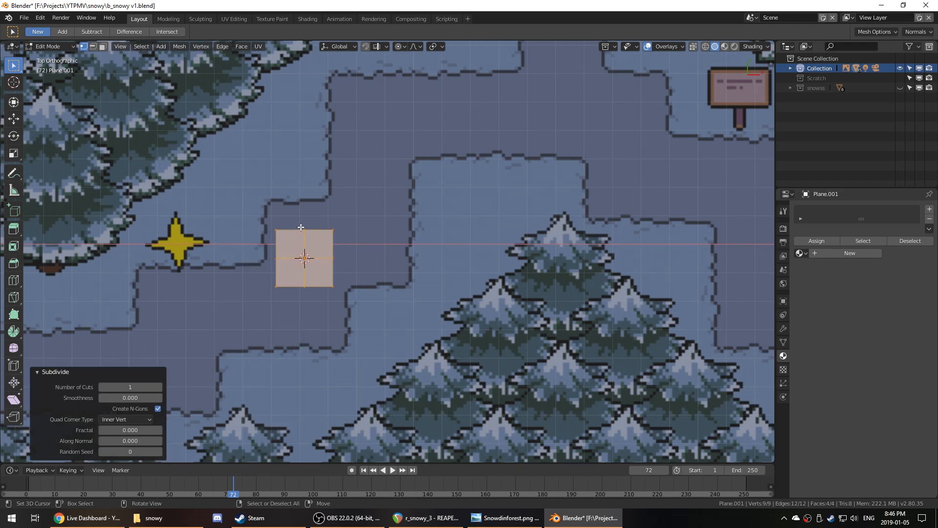
- Select the plane's four edge-midpoint vertices and scale them outward about 3.5 times to form a four-pointed star
{"action": "right_click", "coordinate": [302, 227]}
{"action": "right_click", "coordinate": [334, 256], "text": "shift"}
{"action": "right_click", "coordinate": [275, 261], "text": "shift"}
{"action": "right_click", "coordinate": [312, 289], "text": "shift"}
{"action": "key", "text": "s"}
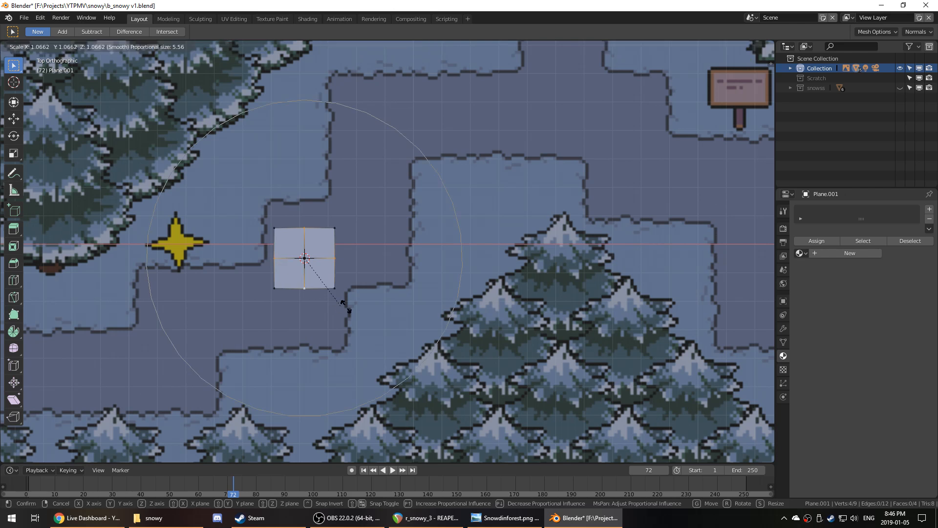
{"action": "scroll", "coordinate": [494, 325], "scroll_direction": "up", "scroll_amount": 19}
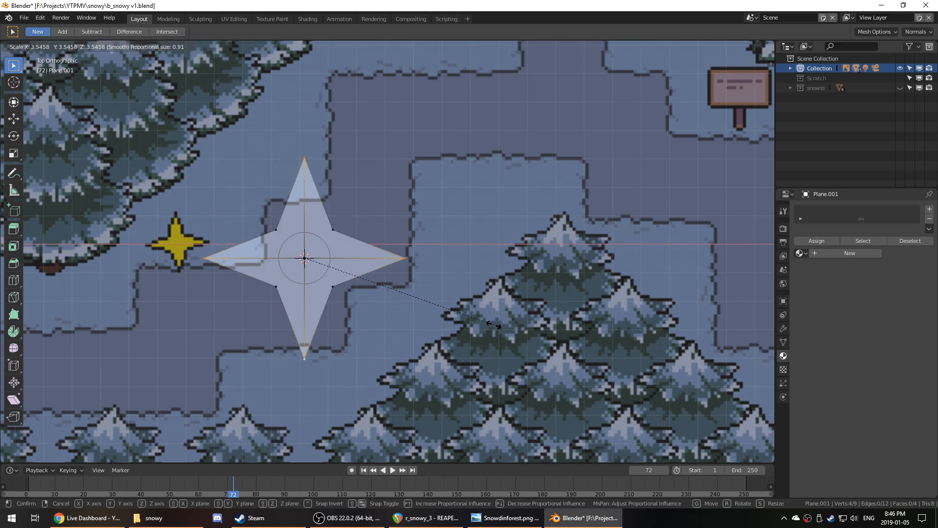
{"action": "left_click", "coordinate": [494, 325]}
- Rotate the star's four tip vertices slightly clockwise around its centre to skew the points
{"action": "key", "text": "r"}
{"action": "left_click", "coordinate": [456, 382]}
{"action": "key", "text": "Tab"}
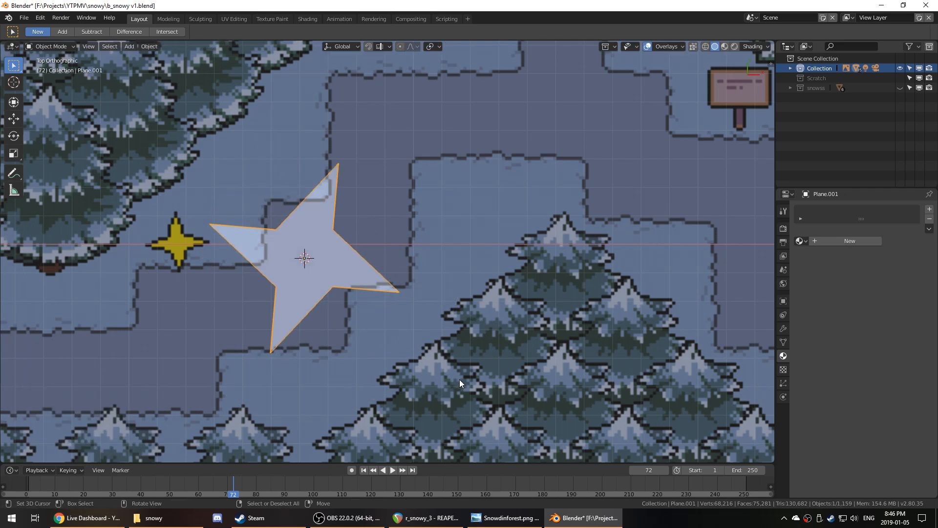
{"action": "key", "text": "Tab"}
{"action": "key", "text": "r"}
{"action": "left_click", "coordinate": [505, 364]}
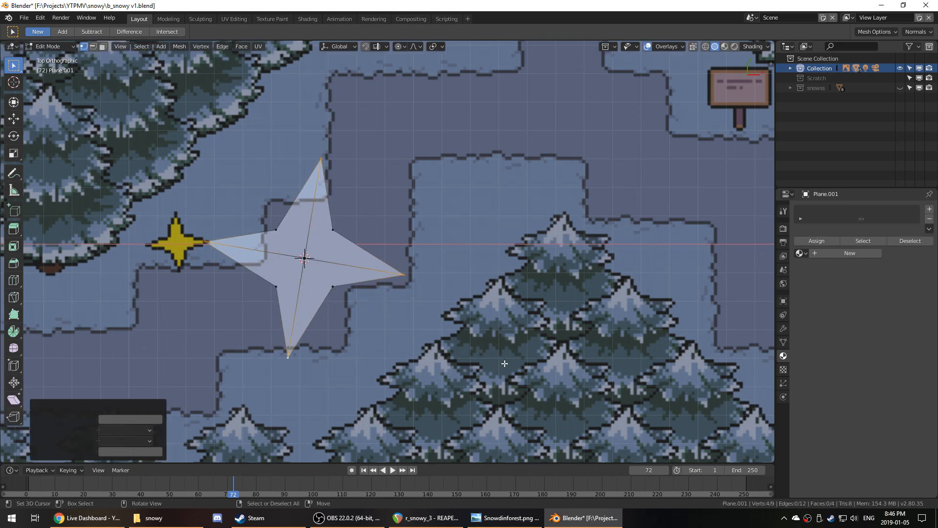
{"action": "key", "text": "Tab"}
{"action": "key", "text": "Tab"}
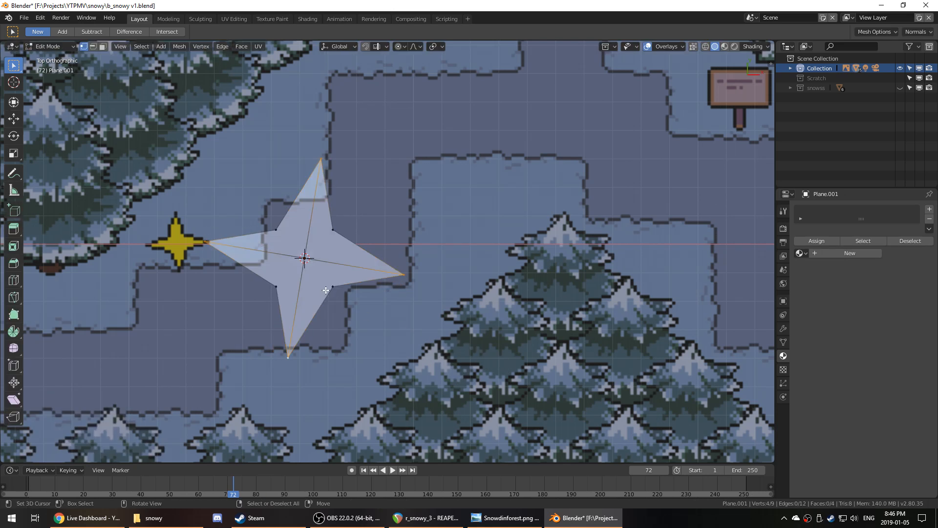
- Nudge the star's lower two inner corners and its upper-right inner corner to make the outline irregular
{"action": "right_click", "coordinate": [320, 295]}
{"action": "right_click", "coordinate": [280, 286], "text": "shift"}
{"action": "key", "text": "g"}
{"action": "left_click", "coordinate": [279, 283]}
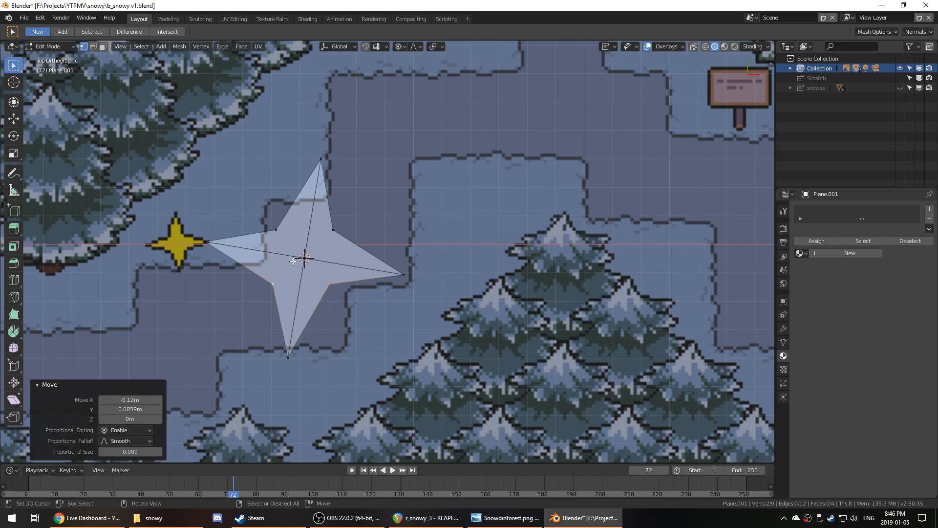
{"action": "right_click", "coordinate": [333, 224]}
{"action": "key", "text": "g"}
{"action": "left_click", "coordinate": [341, 223]}
{"action": "key", "text": "Tab"}
- Create a new material on the star and name it "yellow save point"
{"action": "middle_click_drag", "start_coordinate": [350, 273], "coordinate": [339, 248]}
{"action": "left_click", "coordinate": [818, 239]}
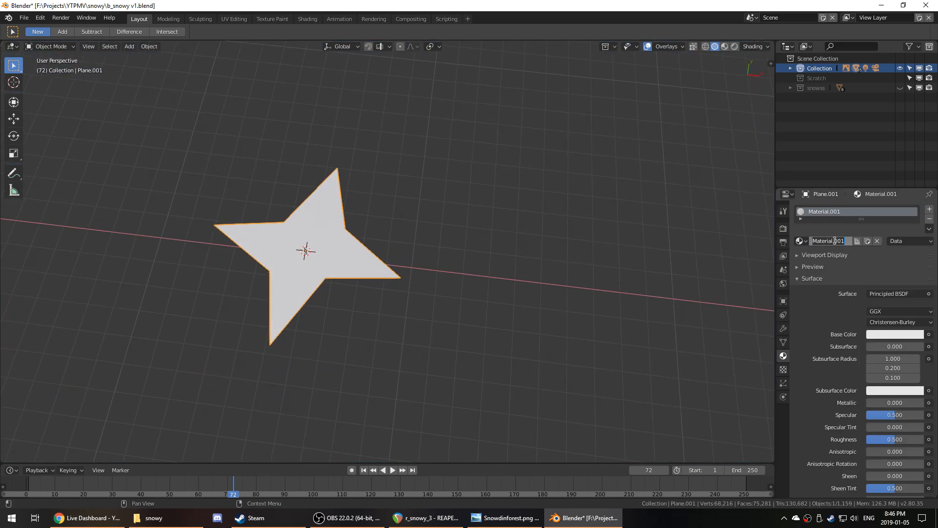
{"action": "type", "text": "sa"}
{"action": "key", "text": "BackSpace"}
{"action": "key", "text": "Return"}
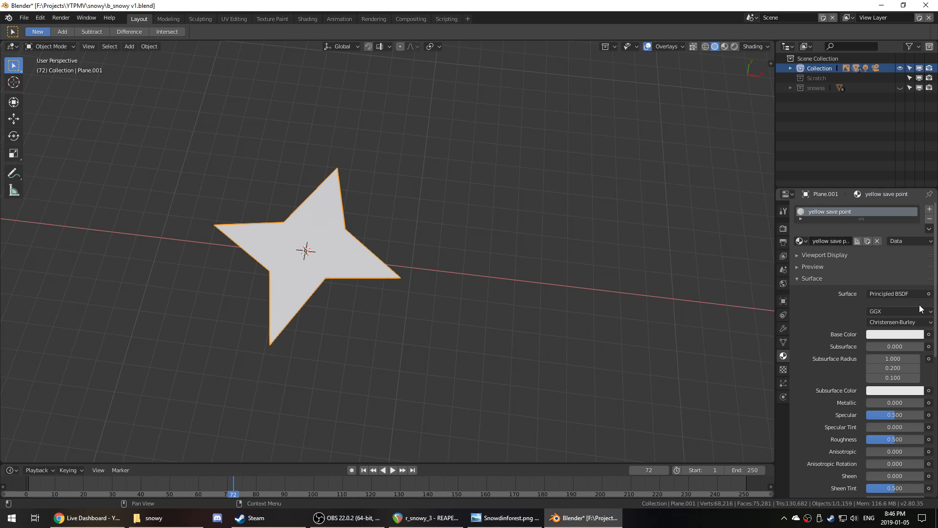
- Change the star material's surface to Emission and give it a bright yellow colour
{"action": "left_click", "coordinate": [899, 335]}
{"action": "left_click_drag", "start_coordinate": [880, 236], "coordinate": [846, 243]}
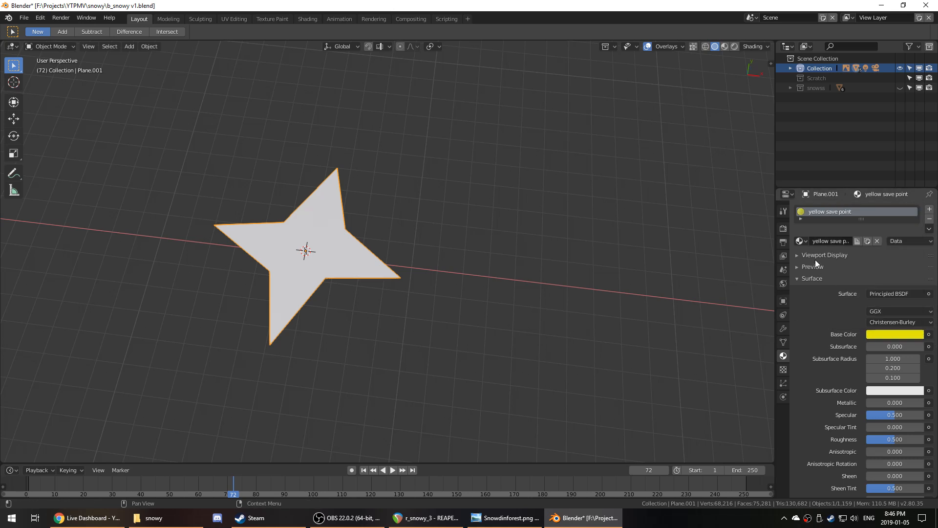
{"action": "left_click", "coordinate": [895, 293]}
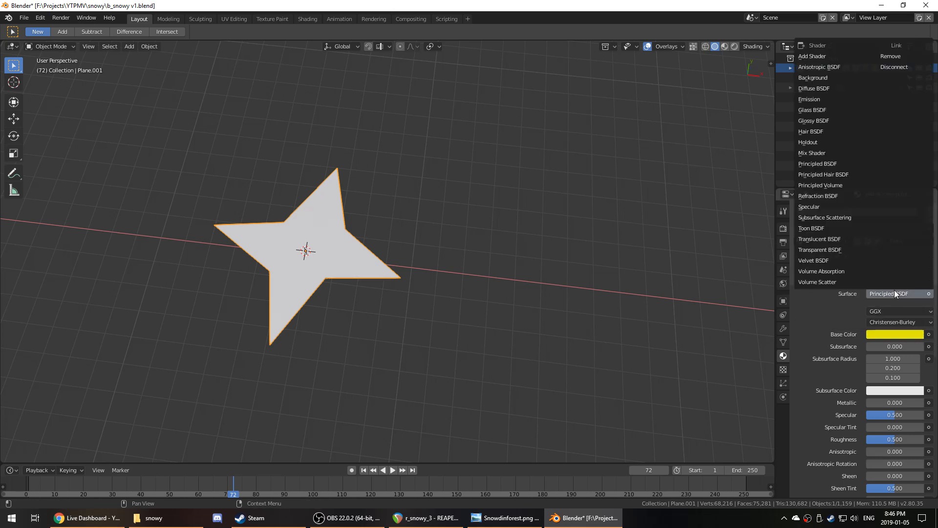
{"action": "left_click", "coordinate": [823, 99]}
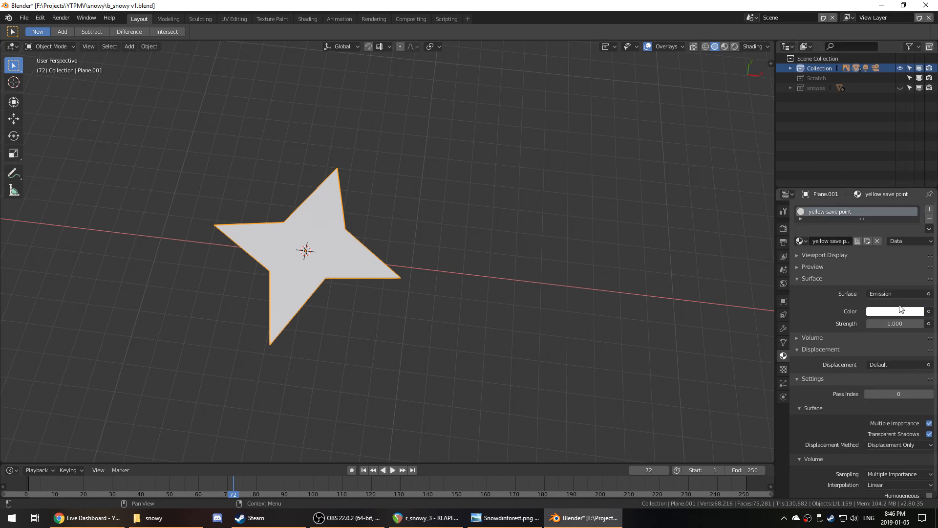
{"action": "left_click", "coordinate": [900, 311]}
{"action": "left_click_drag", "start_coordinate": [868, 202], "coordinate": [858, 217]}
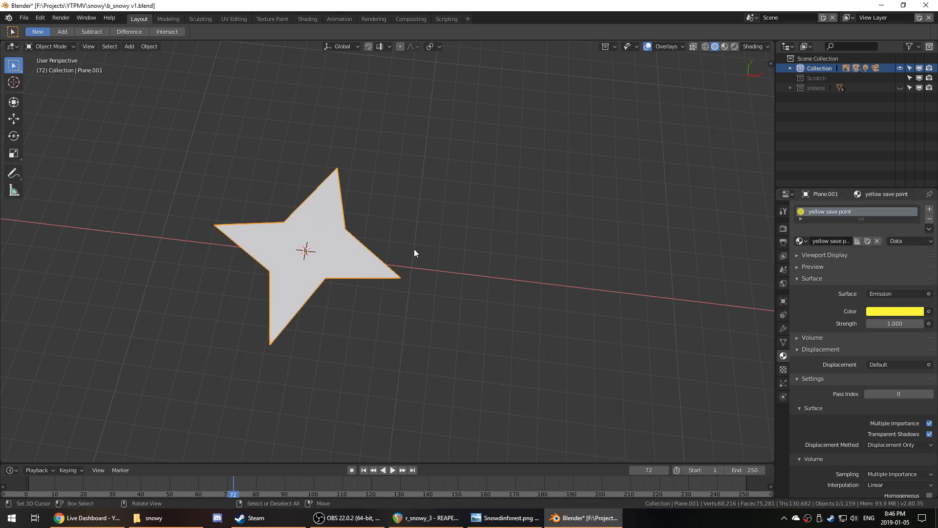
- Scale the star down to roughly a quarter of its size and move it from the reference map to the forest scene
{"action": "scroll", "coordinate": [420, 249], "scroll_direction": "down", "scroll_amount": 8}
{"action": "middle_click_drag", "start_coordinate": [421, 248], "coordinate": [449, 178]}
{"action": "key", "text": "g"}
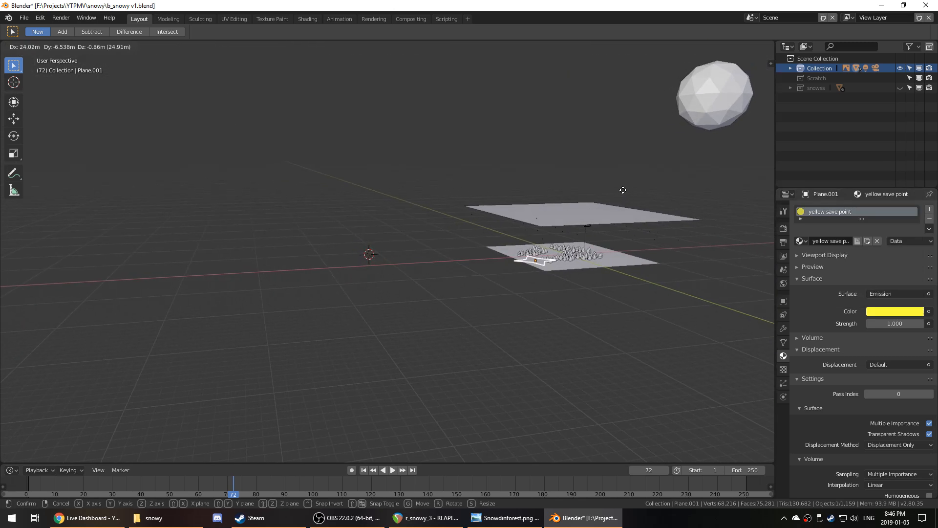
{"action": "left_click", "coordinate": [621, 182]}
{"action": "middle_click_drag", "start_coordinate": [626, 277], "coordinate": [521, 263], "text": "shift"}
{"action": "scroll", "coordinate": [521, 263], "scroll_direction": "up", "scroll_amount": 7}
{"action": "key", "text": "g"}
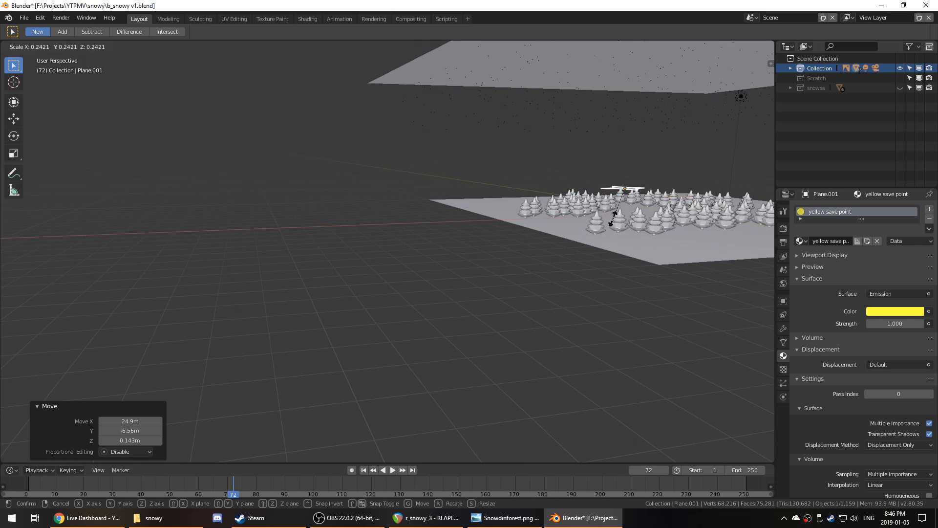
{"action": "left_click", "coordinate": [603, 242]}
{"action": "middle_click_drag", "start_coordinate": [602, 242], "coordinate": [532, 242]}
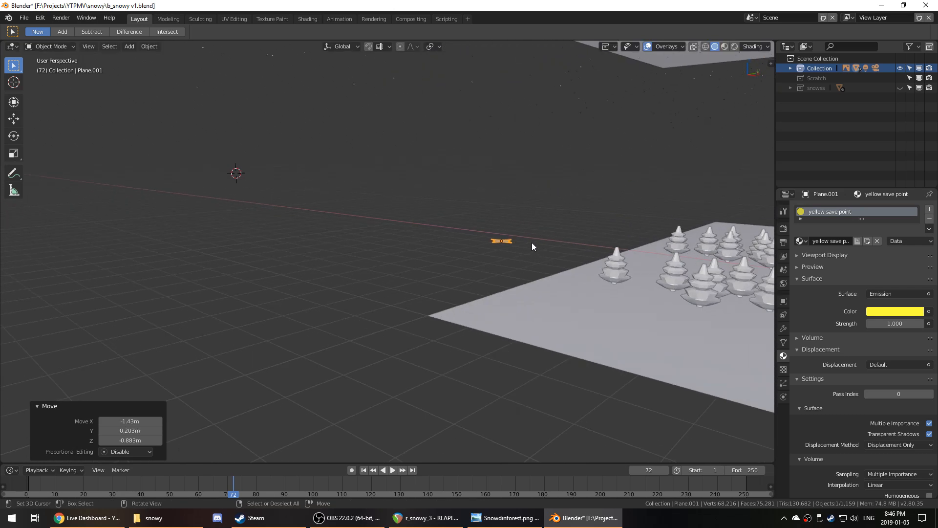
{"action": "key", "text": "g"}
{"action": "left_click", "coordinate": [749, 263]}
- Locate the star among the trees on the ground plane and select it
{"action": "key", "text": "KP_5"}
{"action": "key", "text": "KP_7"}
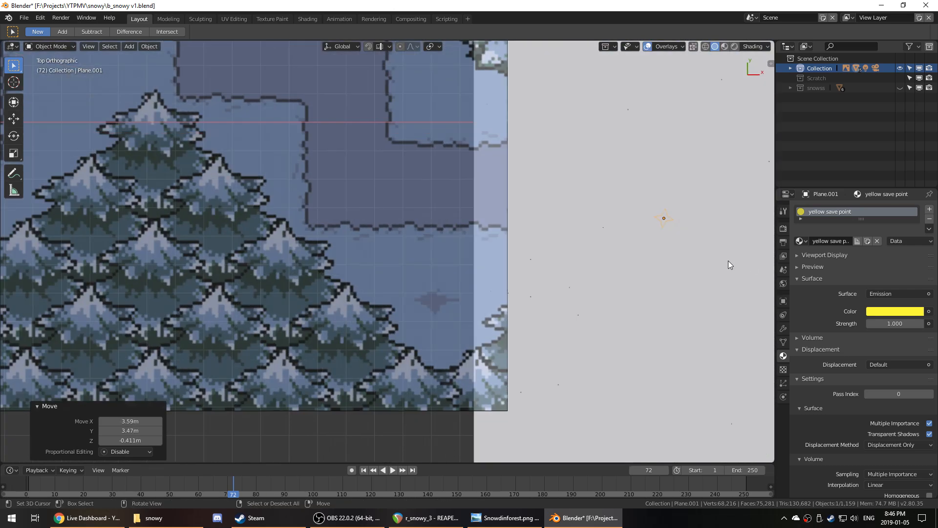
{"action": "scroll", "coordinate": [623, 266], "scroll_direction": "up", "scroll_amount": 5}
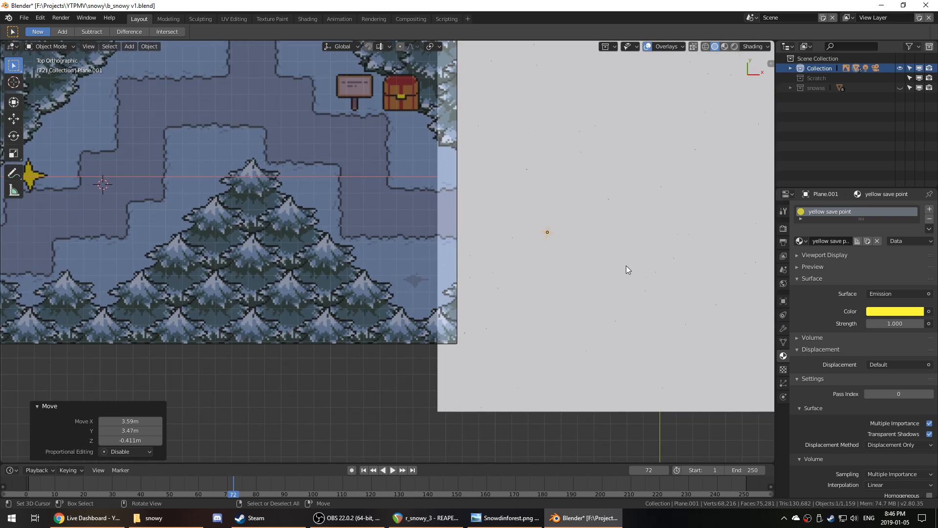
{"action": "left_click", "coordinate": [444, 297]}
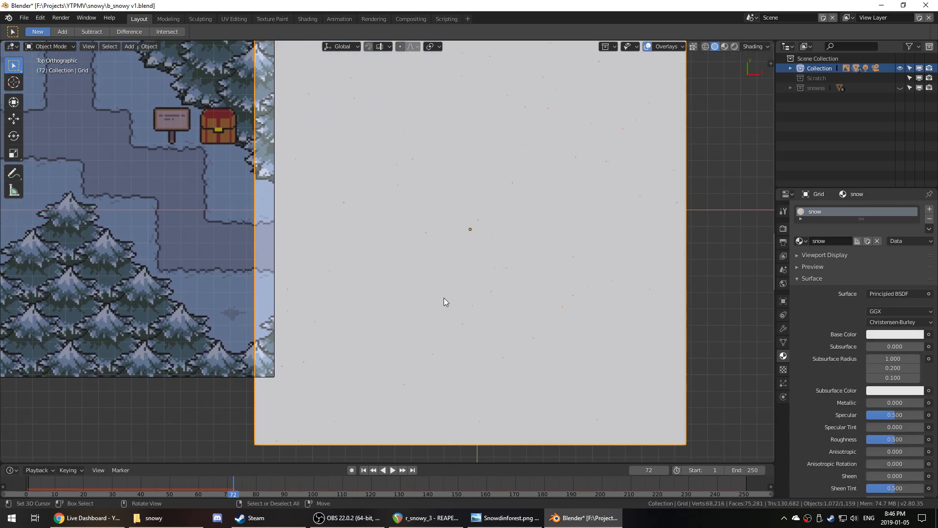
{"action": "middle_click_drag", "start_coordinate": [541, 287], "coordinate": [545, 181]}
{"action": "scroll", "coordinate": [544, 181], "scroll_direction": "up", "scroll_amount": 7}
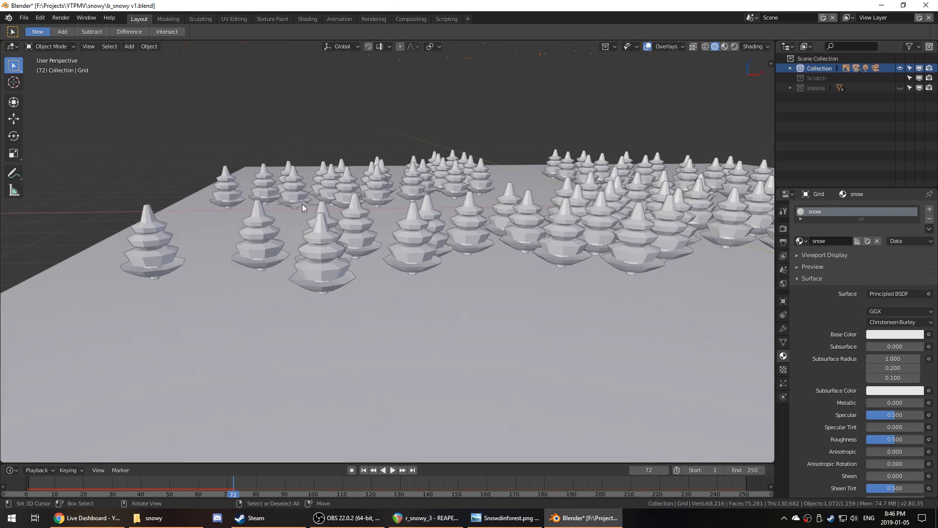
{"action": "right_click", "coordinate": [303, 206]}
{"action": "right_click", "coordinate": [303, 206]}
{"action": "right_click", "coordinate": [304, 207]}
{"action": "right_click", "coordinate": [304, 207]}
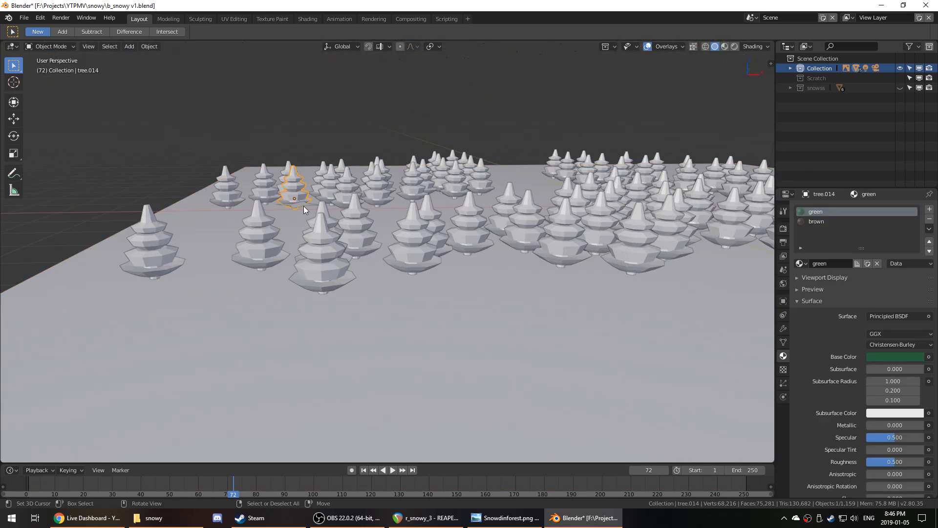
{"action": "middle_click_drag", "start_coordinate": [304, 207], "coordinate": [311, 246]}
- Move the star into the clearing between the tree clusters, lowering it toward the snowy ground
{"action": "key", "text": "g"}
{"action": "left_click", "coordinate": [405, 221]}
{"action": "key", "text": "g"}
{"action": "left_click", "coordinate": [471, 197]}
{"action": "middle_click_drag", "start_coordinate": [471, 196], "coordinate": [418, 174]}
{"action": "key", "text": "g"}
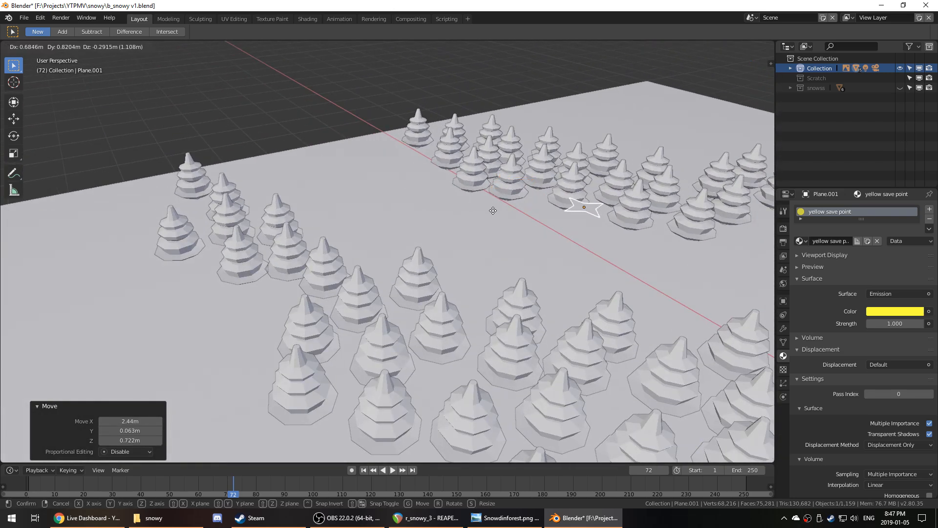
{"action": "left_click", "coordinate": [517, 226]}
{"action": "middle_click_drag", "start_coordinate": [517, 226], "coordinate": [465, 214]}
{"action": "key", "text": "g"}
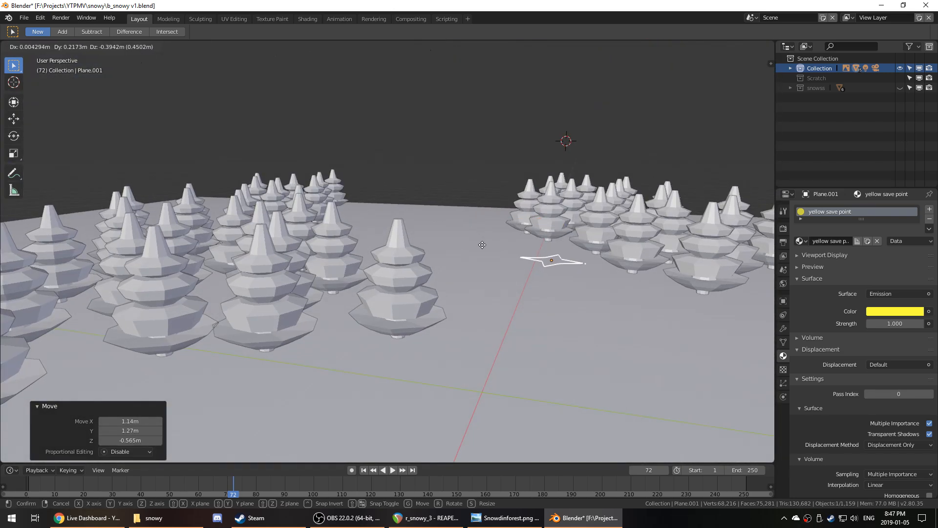
- Position the star on the ground in the clearing between the trees and scale it by 0.472 and again by 1.577
{"action": "left_click", "coordinate": [479, 241]}
{"action": "key", "text": "s"}
{"action": "left_click", "coordinate": [561, 287]}
{"action": "middle_click_drag", "start_coordinate": [561, 287], "coordinate": [582, 318]}
{"action": "key", "text": "g"}
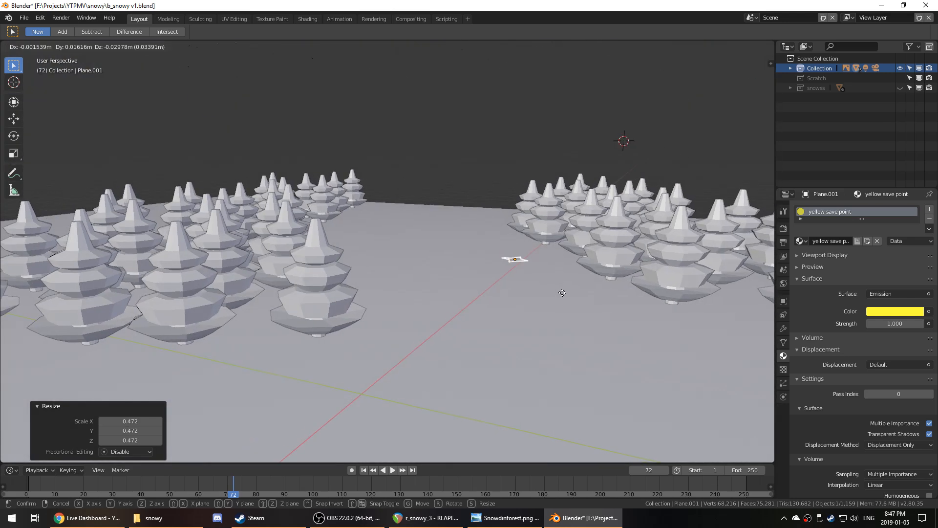
{"action": "left_click", "coordinate": [586, 322]}
{"action": "key", "text": "s"}
{"action": "left_click", "coordinate": [621, 326]}
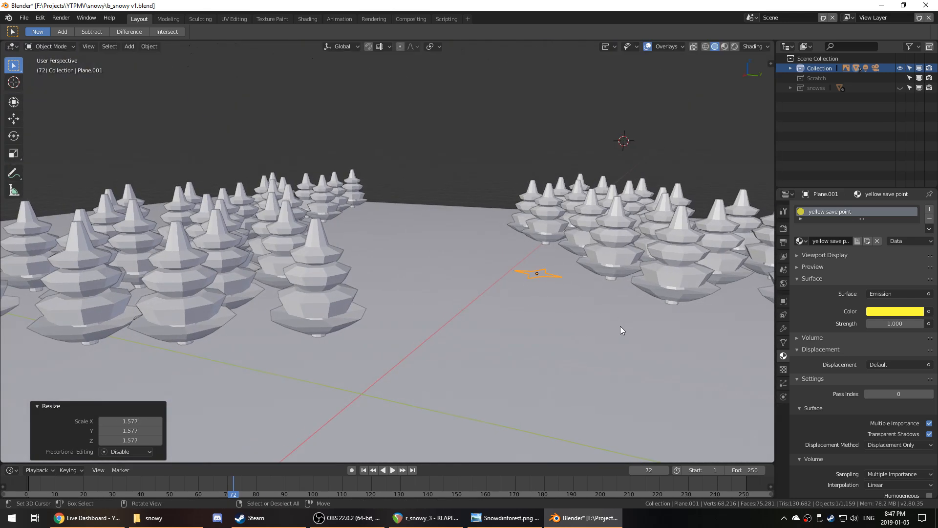
- Adjust the star's position through the camera view, moving it about -0.4 m along X
{"action": "key", "text": "KP_Decimal"}
{"action": "middle_click_drag", "start_coordinate": [506, 268], "coordinate": [608, 310]}
{"action": "key", "text": "KP_0"}
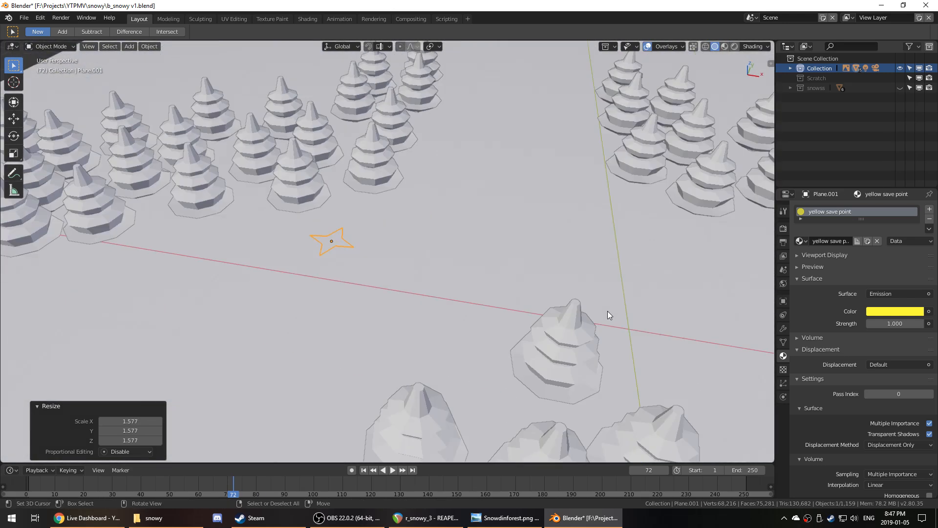
{"action": "key", "text": "g"}
{"action": "left_click", "coordinate": [558, 304]}
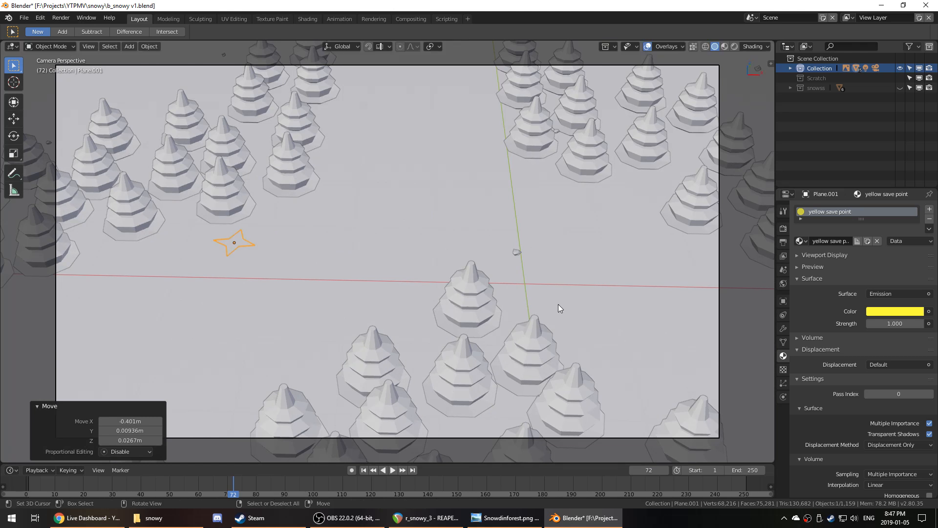
- Raise the star mesh's centre vertex slightly along Z with proportional editing and return to Object Mode
{"action": "scroll", "coordinate": [558, 304], "scroll_direction": "up", "scroll_amount": 3}
{"action": "key", "text": "Tab"}
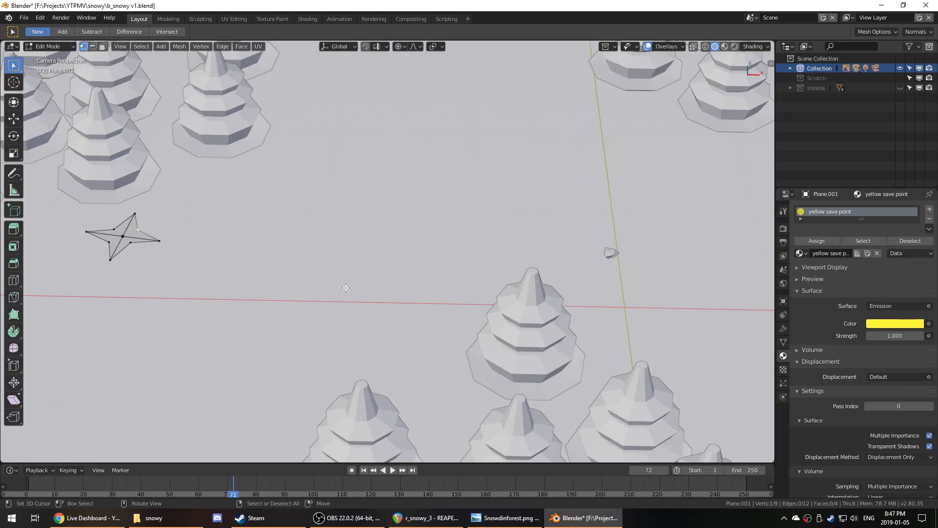
{"action": "middle_click_drag", "start_coordinate": [279, 281], "coordinate": [402, 277], "text": "shift"}
{"action": "scroll", "coordinate": [391, 274], "scroll_direction": "up", "scroll_amount": 1}
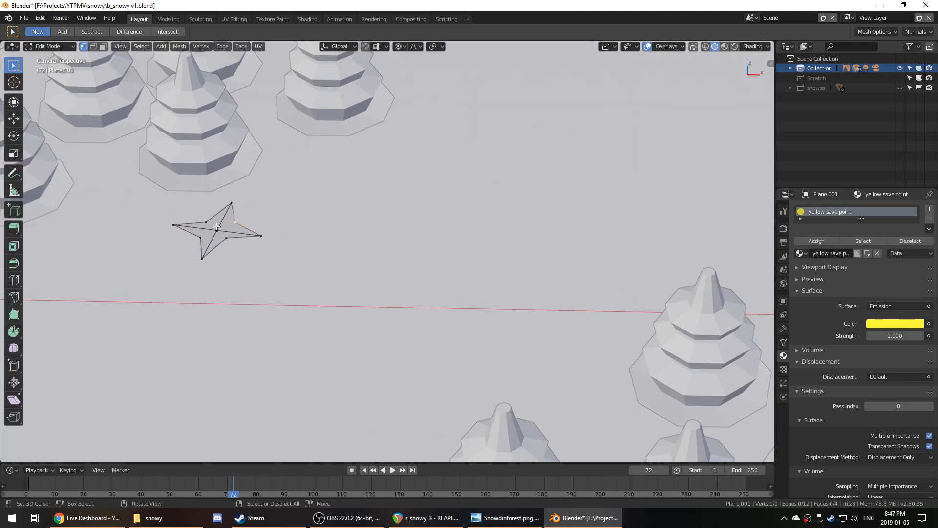
{"action": "right_click", "coordinate": [221, 230]}
{"action": "key", "text": "g"}
{"action": "key", "text": "z"}
{"action": "scroll", "coordinate": [221, 227], "scroll_direction": "up", "scroll_amount": 16}
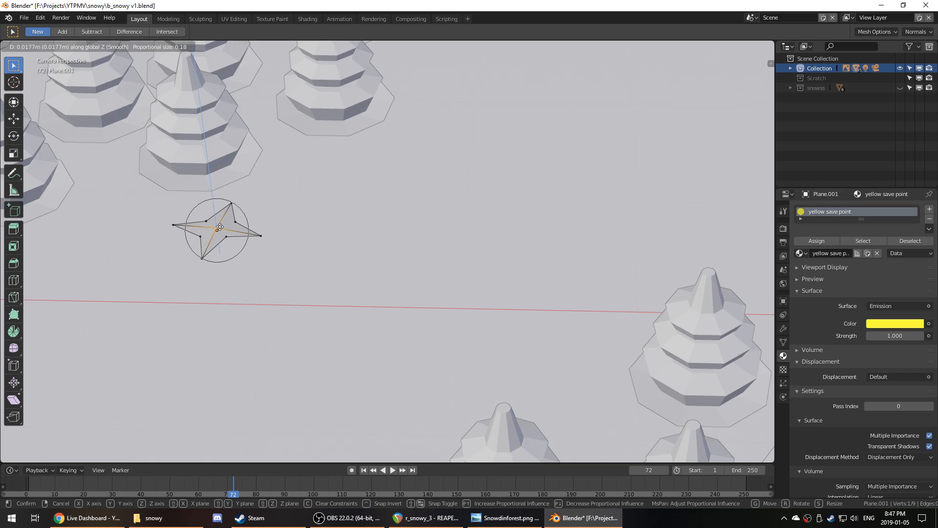
{"action": "left_click", "coordinate": [249, 240]}
{"action": "key", "text": "Tab"}
{"action": "scroll", "coordinate": [249, 240], "scroll_direction": "down", "scroll_amount": 3}
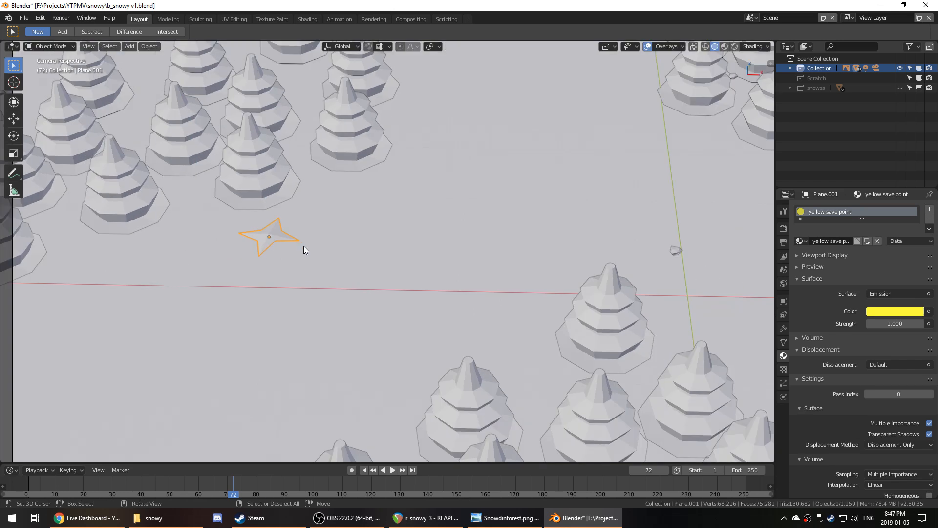
- Refine the height of the star's centre vertex along Z in Edit Mode
{"action": "scroll", "coordinate": [304, 248], "scroll_direction": "up", "scroll_amount": 5}
{"action": "key", "text": "Tab"}
{"action": "key", "text": "g"}
{"action": "key", "text": "z"}
{"action": "left_click", "coordinate": [305, 249]}
{"action": "key", "text": "Tab"}
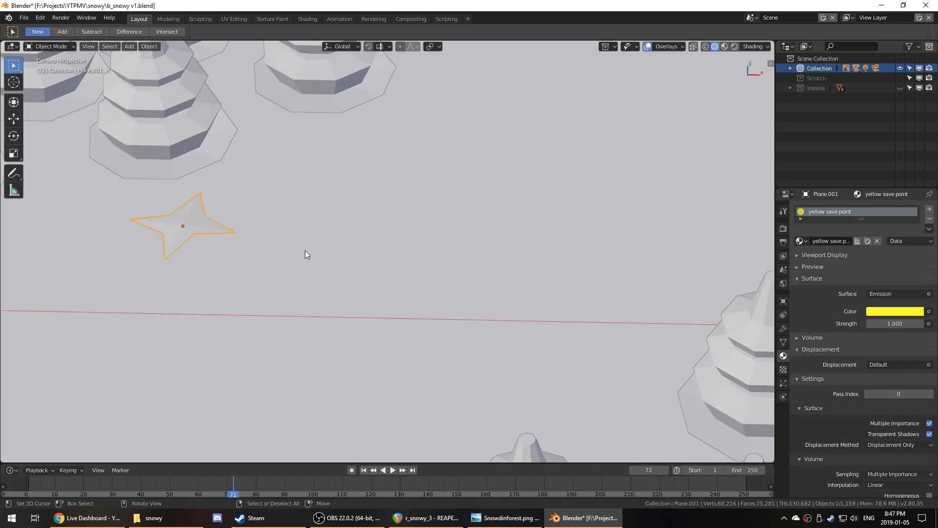
- Preview the star and the forest in rendered shading through the camera
{"action": "key", "text": "z"}
{"action": "left_click", "coordinate": [307, 203]}
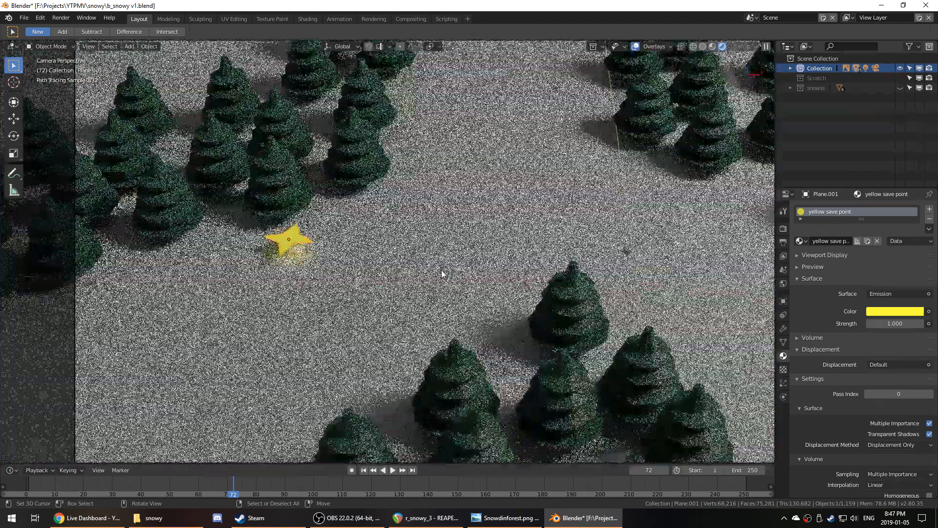
{"action": "scroll", "coordinate": [551, 282], "scroll_direction": "down", "scroll_amount": 2}
{"action": "middle_click_drag", "start_coordinate": [550, 286], "coordinate": [537, 286], "text": "shift"}
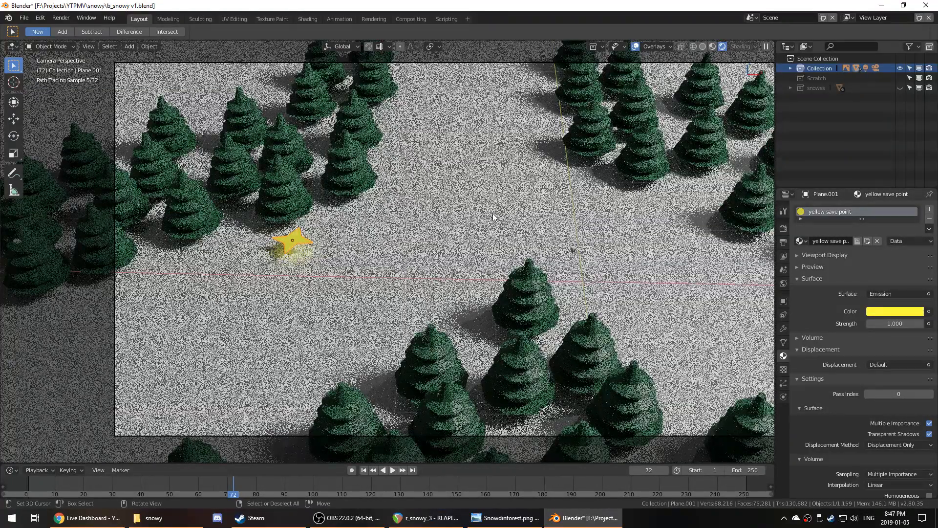
{"action": "left_click", "coordinate": [499, 227]}
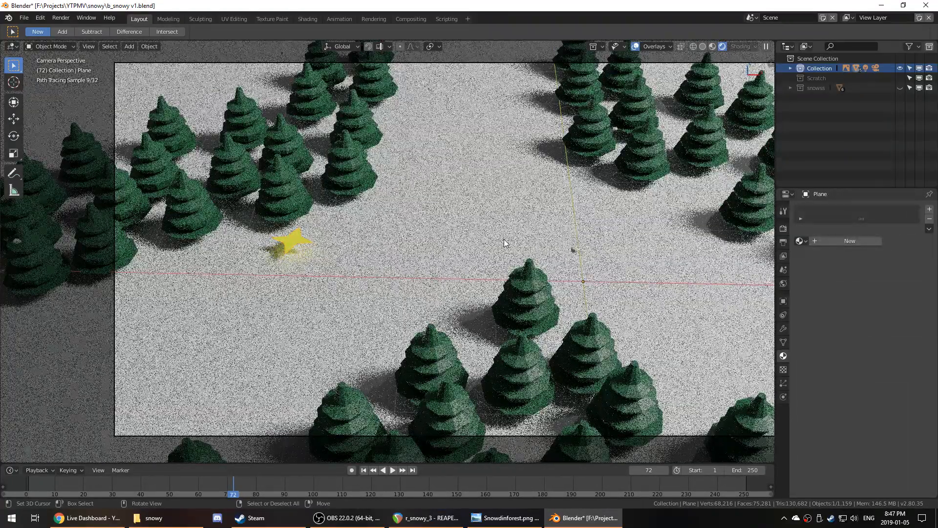
- Return the viewport to solid shading, then save the file with the star selected
{"action": "key", "text": "z"}
{"action": "left_click", "coordinate": [572, 236]}
{"action": "left_click", "coordinate": [295, 243]}
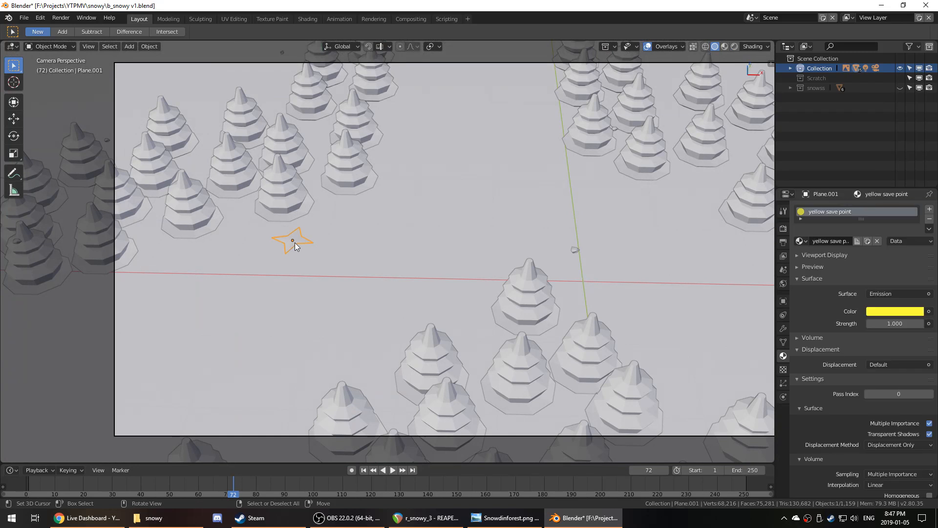
{"action": "key", "text": "ctrl+s"}
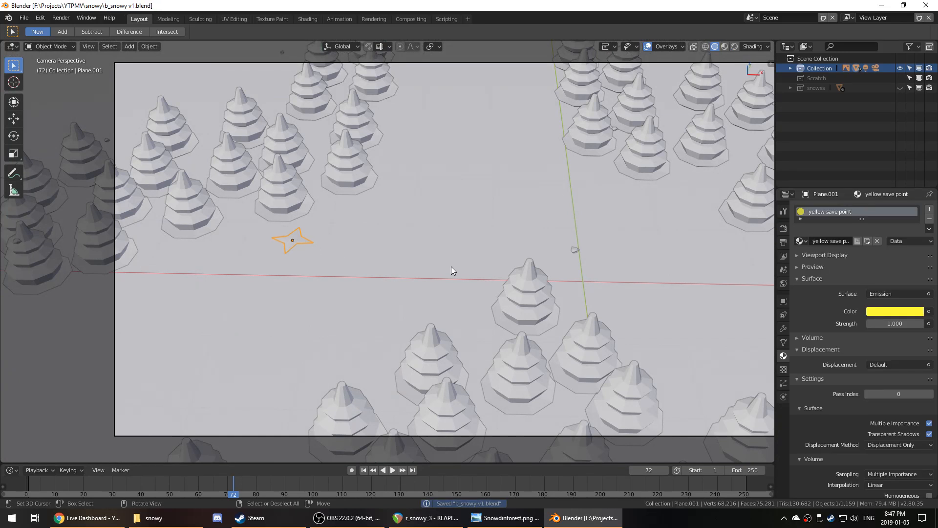
- Lower the star in front view until it sits just above the ground line
{"action": "scroll", "coordinate": [451, 266], "scroll_direction": "down", "scroll_amount": 1}
{"action": "middle_click_drag", "start_coordinate": [471, 269], "coordinate": [426, 269]}
{"action": "key", "text": "KP_1"}
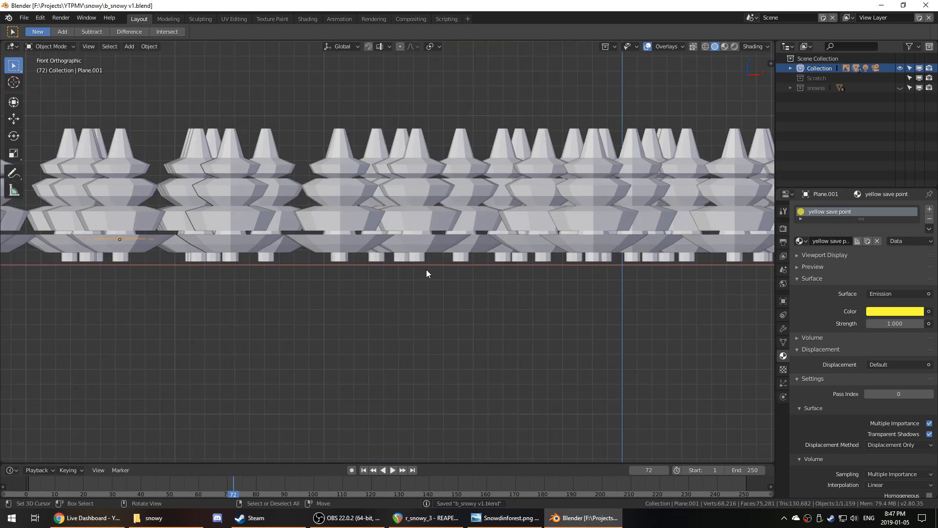
{"action": "key", "text": "KP_Decimal"}
{"action": "key", "text": "g"}
{"action": "key", "text": "z"}
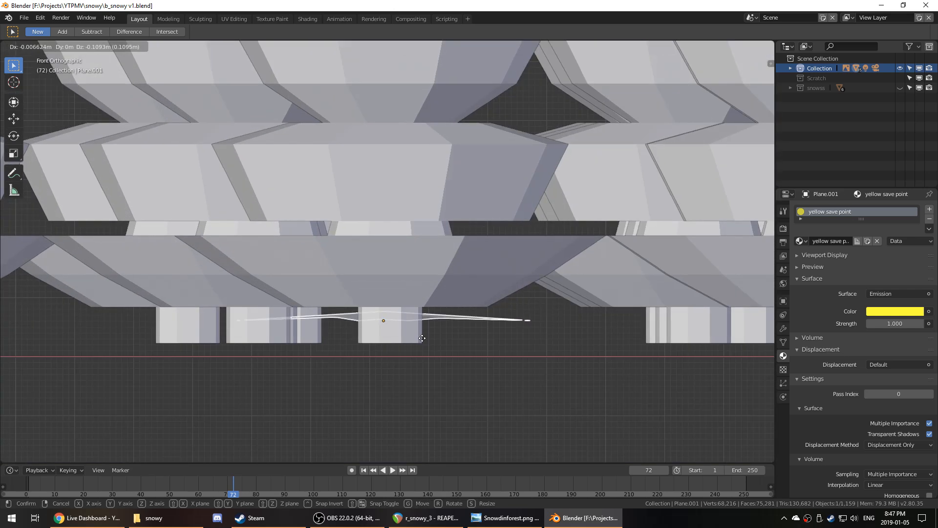
{"action": "left_click", "coordinate": [419, 366]}
- Box-select all the trees in front view and lower them about 0.02 m along Z so their trunks meet the ground
{"action": "scroll", "coordinate": [375, 239], "scroll_direction": "down", "scroll_amount": 5}
{"action": "left_click", "coordinate": [367, 221]}
{"action": "scroll", "coordinate": [371, 223], "scroll_direction": "down", "scroll_amount": 6}
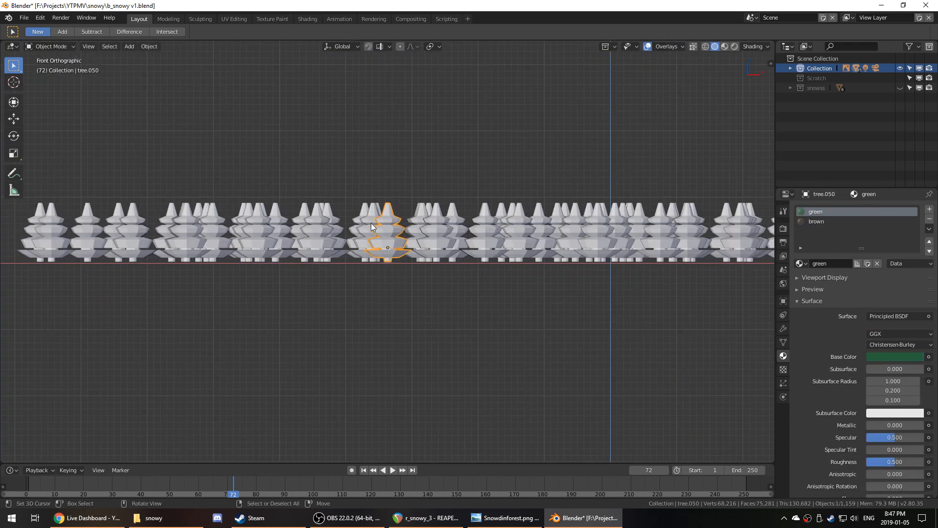
{"action": "scroll", "coordinate": [371, 223], "scroll_direction": "down", "scroll_amount": 3}
{"action": "key", "text": "b"}
{"action": "left_click_drag", "start_coordinate": [154, 234], "coordinate": [743, 248]}
{"action": "scroll", "coordinate": [526, 264], "scroll_direction": "up", "scroll_amount": 10}
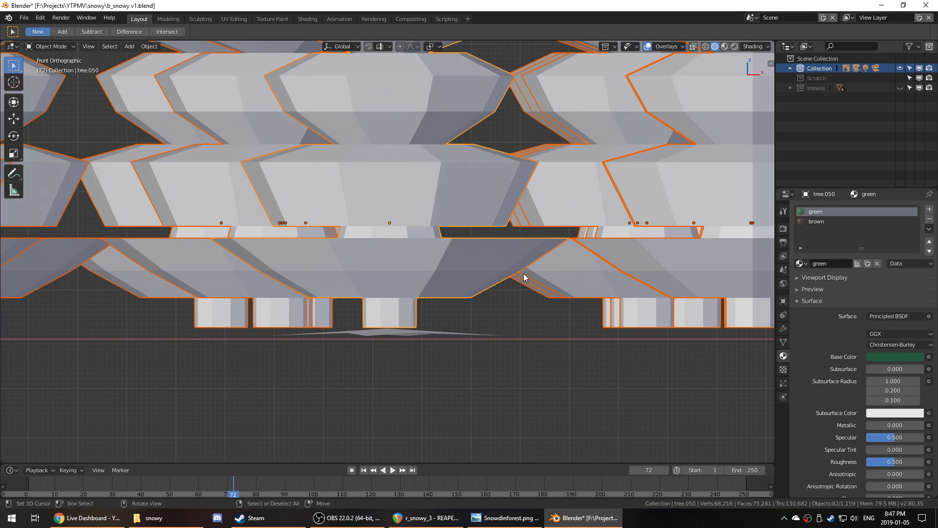
{"action": "key", "text": "g"}
{"action": "key", "text": "z"}
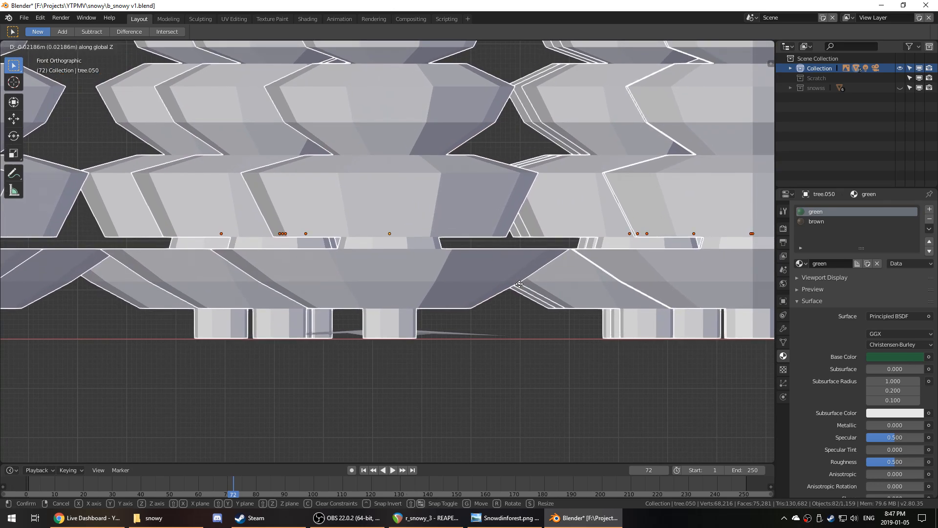
{"action": "left_click", "coordinate": [519, 283]}
- Select the star, return to the camera view and save the file
{"action": "mouse_move", "coordinate": [519, 283]}
{"action": "middle_mouse_down"}
{"action": "mouse_move", "coordinate": [500, 261]}
{"action": "mouse_move", "coordinate": [512, 277]}
{"action": "middle_mouse_up"}
{"action": "scroll", "coordinate": [512, 277], "scroll_direction": "down", "scroll_amount": 5}
{"action": "left_click", "coordinate": [405, 277]}
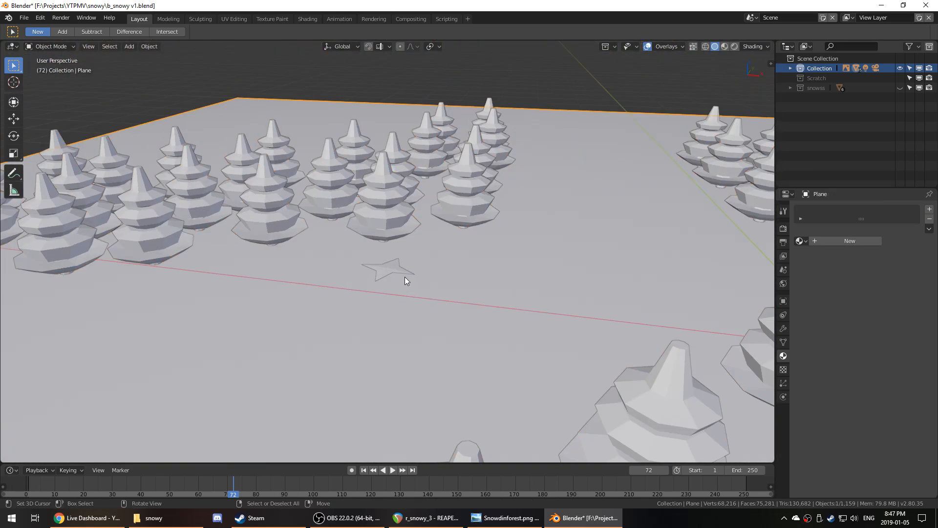
{"action": "left_click", "coordinate": [401, 271]}
{"action": "key", "text": "KP_Decimal"}
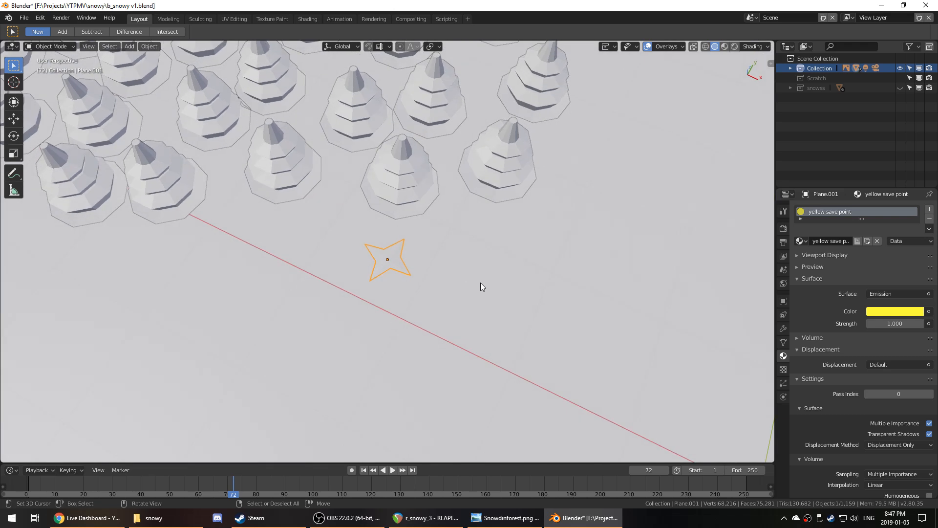
{"action": "key", "text": "KP_0"}
{"action": "key", "text": "ctrl+s"}
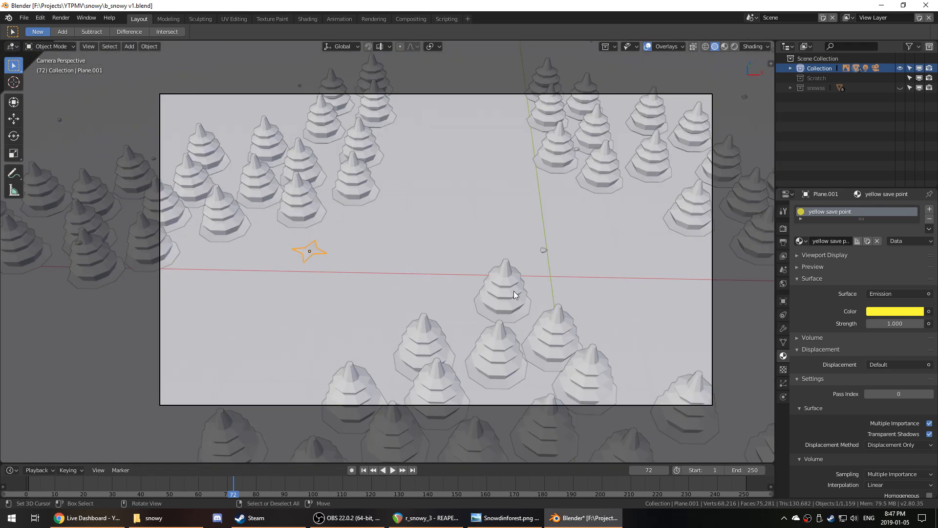
- Examine the layout of the star and trees from several angles, from the top and through the camera
{"action": "middle_click_drag", "start_coordinate": [515, 291], "coordinate": [521, 287]}
{"action": "scroll", "coordinate": [521, 286], "scroll_direction": "up", "scroll_amount": 4}
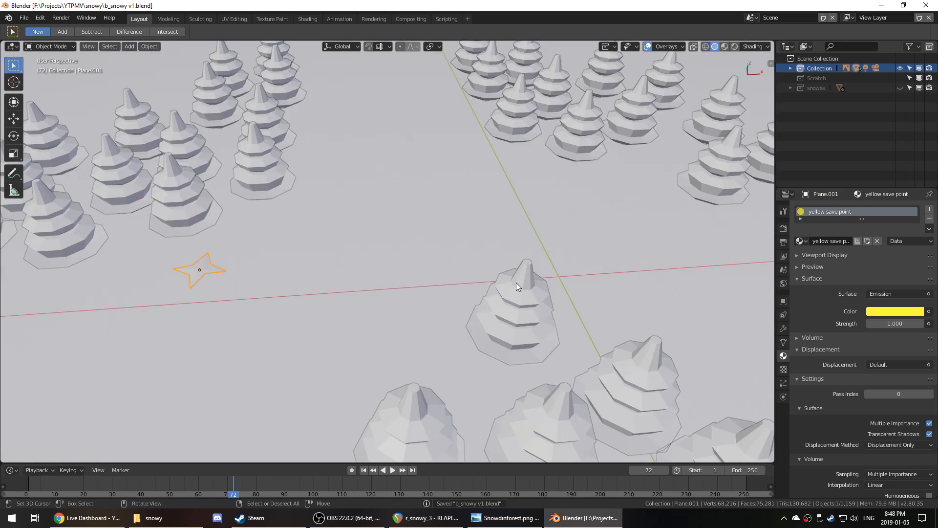
{"action": "mouse_move", "coordinate": [379, 149]}
{"action": "middle_mouse_down"}
{"action": "mouse_move", "coordinate": [412, 128]}
{"action": "mouse_move", "coordinate": [407, 136]}
{"action": "mouse_move", "coordinate": [479, 159]}
{"action": "mouse_move", "coordinate": [464, 165]}
{"action": "middle_mouse_up"}
{"action": "key", "text": "KP_1"}
{"action": "middle_click_drag", "start_coordinate": [286, 218], "coordinate": [284, 246]}
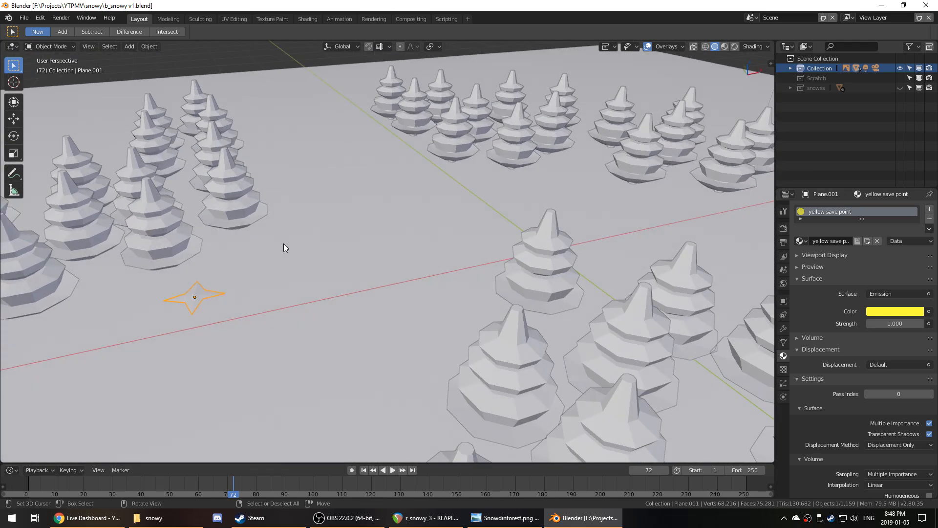
{"action": "left_click", "coordinate": [423, 193]}
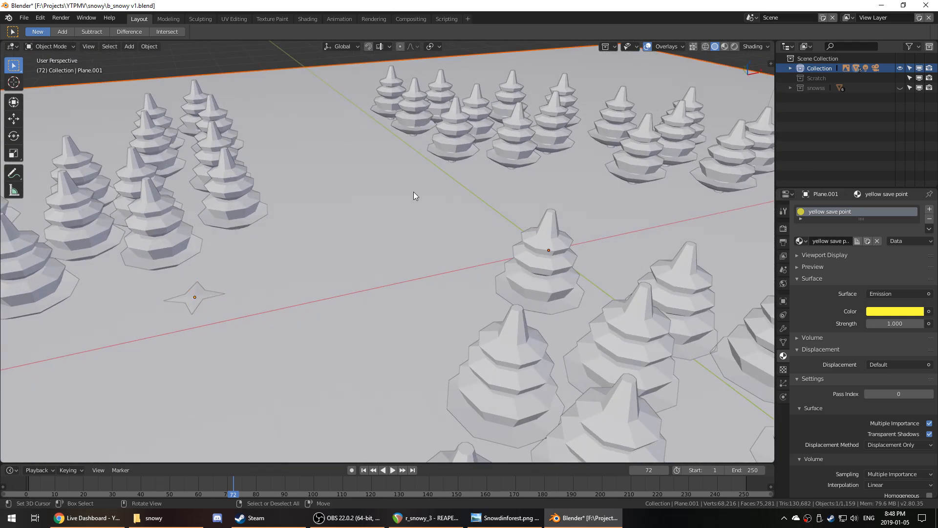
{"action": "key", "text": "KP_0"}
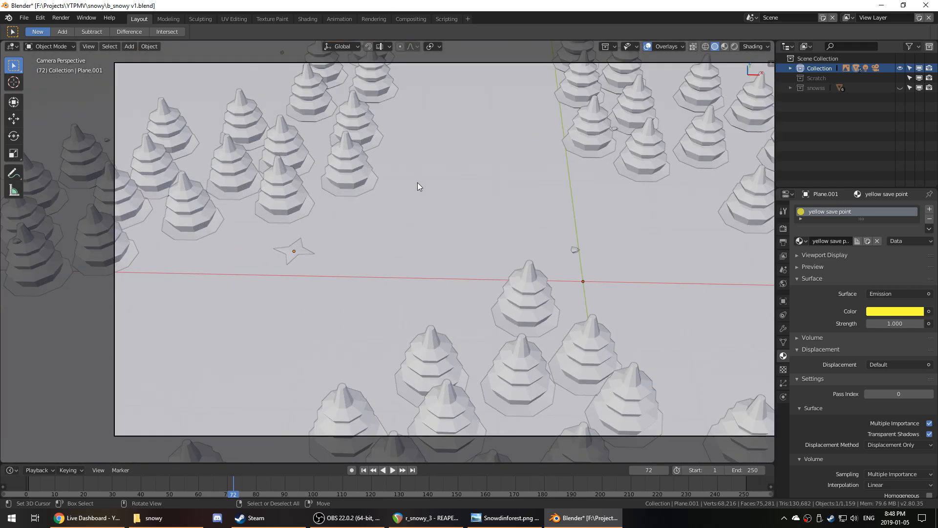
{"action": "scroll", "coordinate": [417, 183], "scroll_direction": "down", "scroll_amount": 2}
{"action": "scroll", "coordinate": [424, 189], "scroll_direction": "up", "scroll_amount": 1}
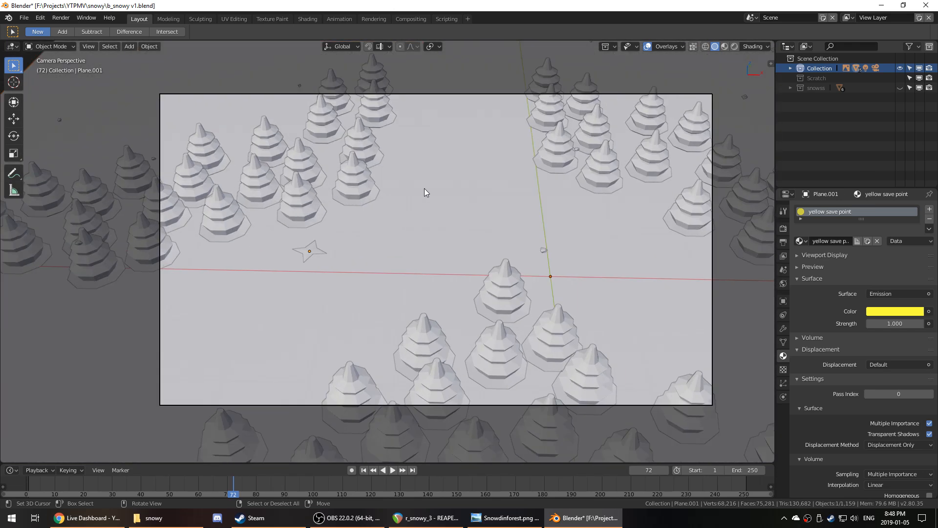
{"action": "key", "text": "KP_7"}
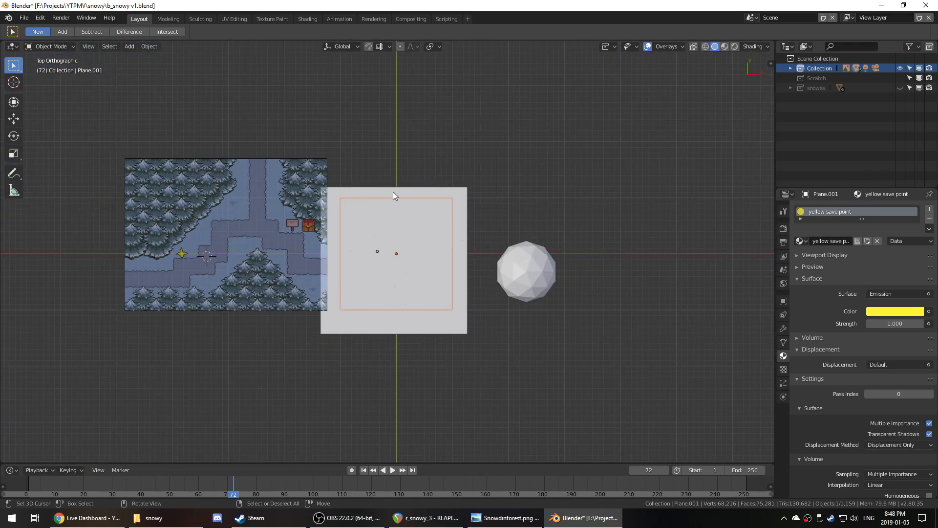
{"action": "key", "text": "KP_0"}
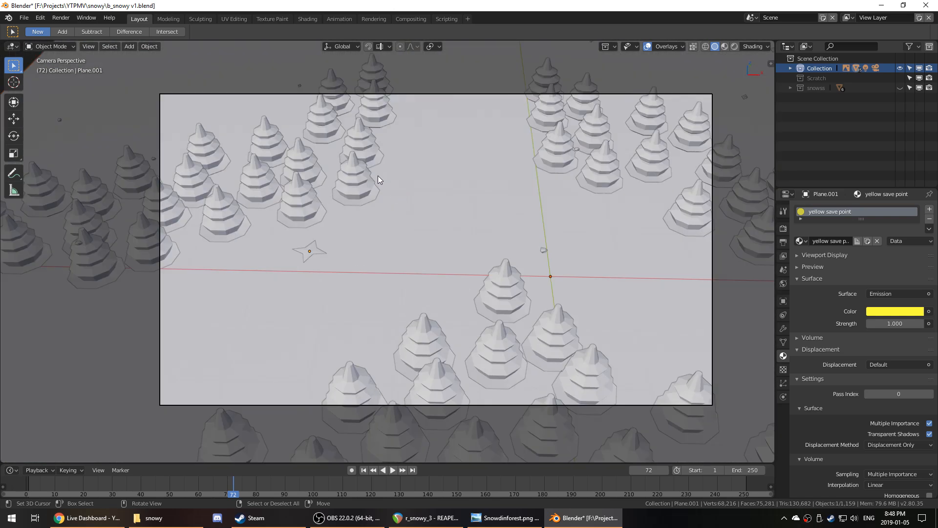
- Make a linked duplicate of a tree in the left group, offset 0.204 m along X and 0.808 m along Y
{"action": "left_click", "coordinate": [275, 144]}
{"action": "left_click", "coordinate": [273, 149]}
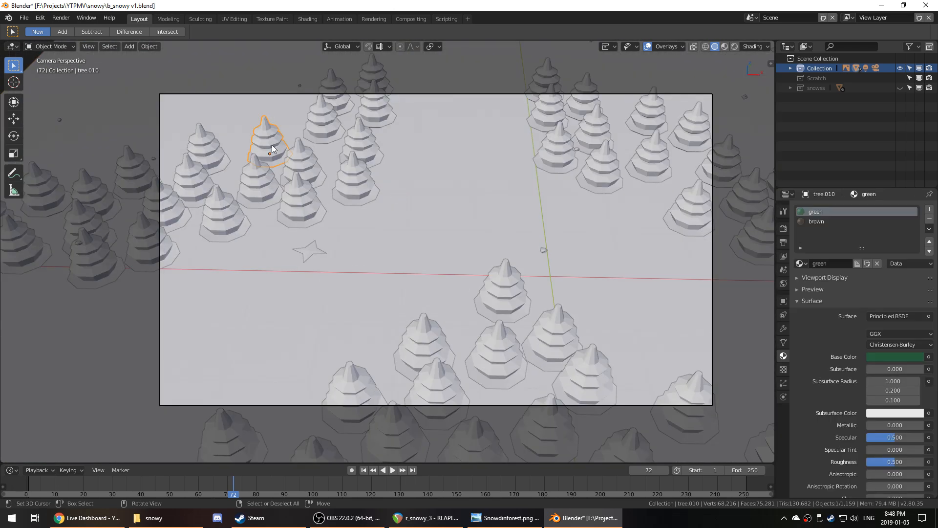
{"action": "key", "text": "alt+d"}
{"action": "left_click", "coordinate": [305, 109]}
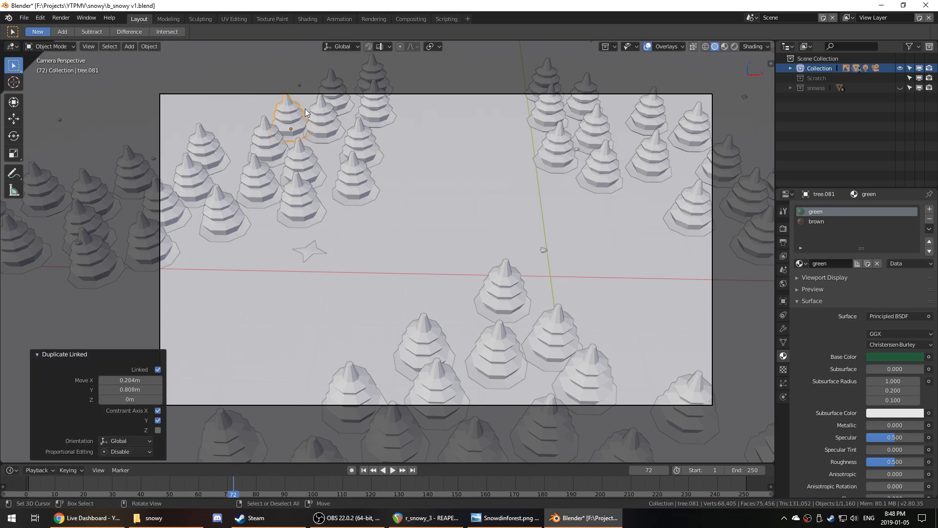
- Show the scene from the top in wireframe and move the duplicated tree about -0.29 m along X
{"action": "key", "text": "KP_0"}
{"action": "key", "text": "KP_7"}
{"action": "left_click", "coordinate": [379, 199]}
{"action": "key", "text": "KP_Decimal"}
{"action": "key", "text": "z"}
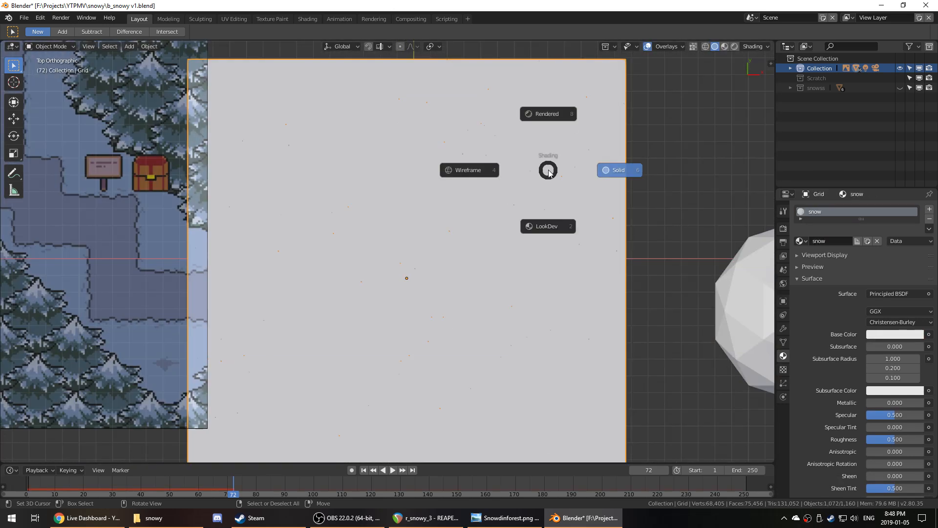
{"action": "left_click", "coordinate": [468, 141]}
{"action": "scroll", "coordinate": [403, 151], "scroll_direction": "up", "scroll_amount": 4}
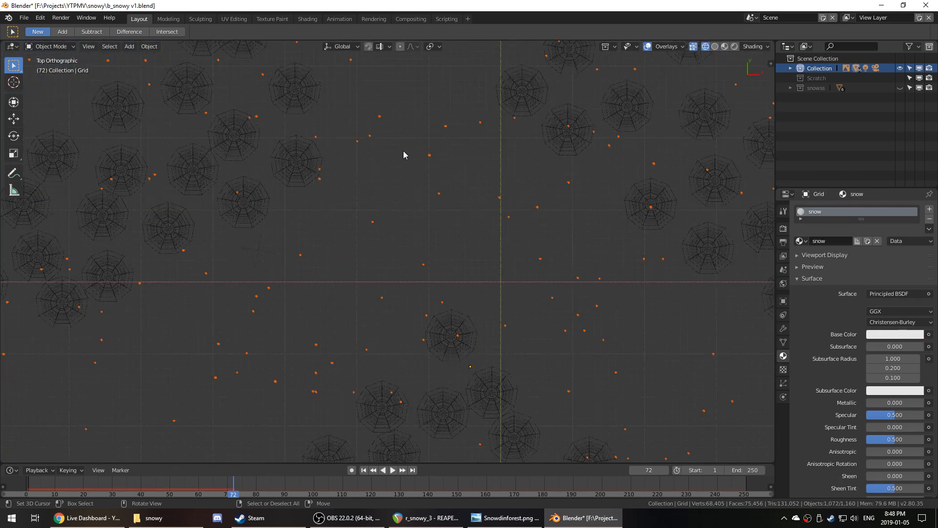
{"action": "left_click", "coordinate": [341, 161]}
{"action": "key", "text": "g"}
{"action": "left_click", "coordinate": [321, 165]}
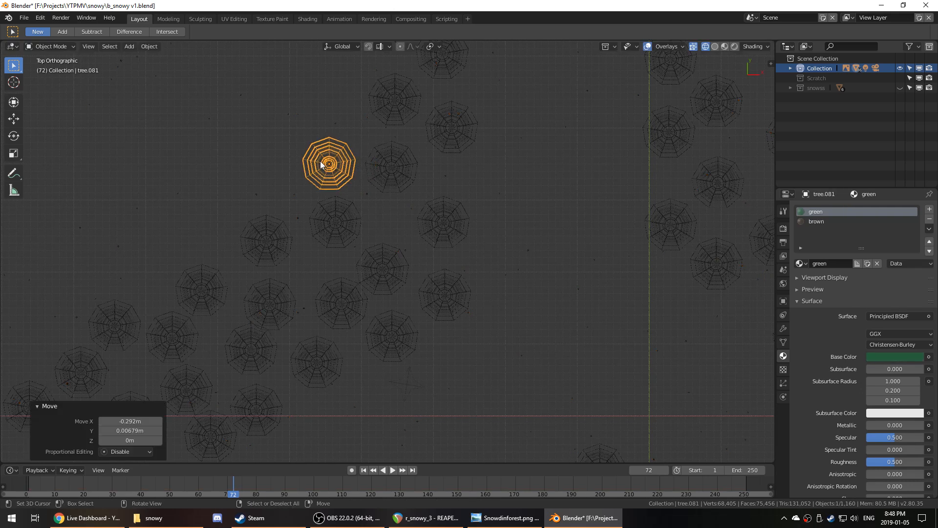
- Extend the left tree group's upper-left edge with linked duplicates of the selected tree, one offset 0.374 m along X and 1.01 m along Y
{"action": "key", "text": "alt+d"}
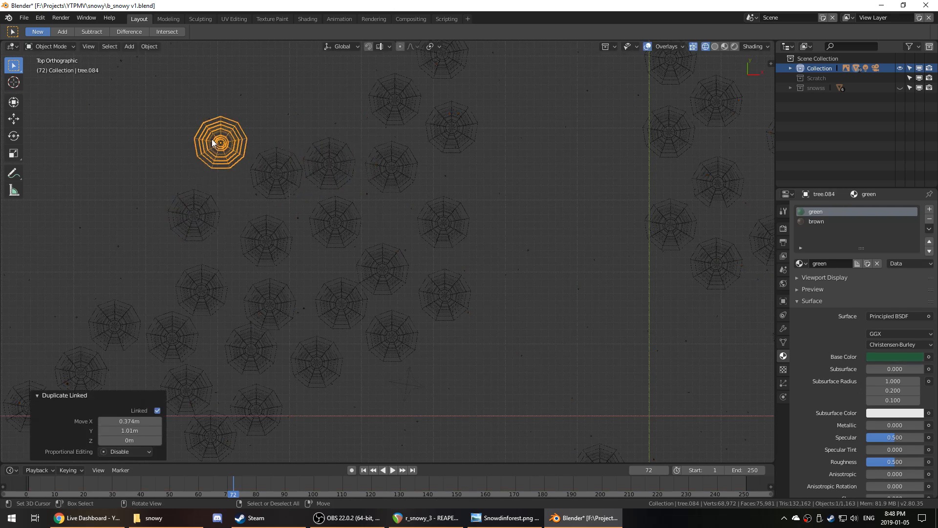
{"action": "left_click", "coordinate": [107, 277]}
{"action": "key", "text": "alt+d"}
{"action": "left_click", "coordinate": [133, 191]}
- Move the duplicated tree at the left group's outer edge 0.435 m along X and 0.224 m along Y
{"action": "right_click", "coordinate": [125, 272]}
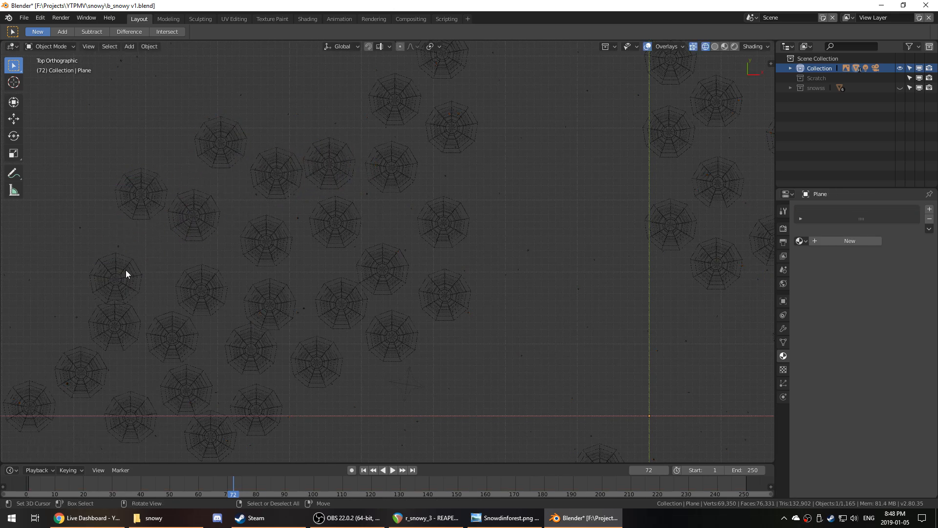
{"action": "right_click", "coordinate": [126, 271]}
{"action": "key", "text": "g"}
{"action": "right_click", "coordinate": [138, 262]}
{"action": "right_click", "coordinate": [117, 265]}
{"action": "key", "text": "g"}
{"action": "left_click", "coordinate": [147, 250]}
- Add three linked tree duplicates along the left group's outer edge, the second offset 0.312 m along X and 0.822 m along Y
{"action": "key", "text": "alt+d"}
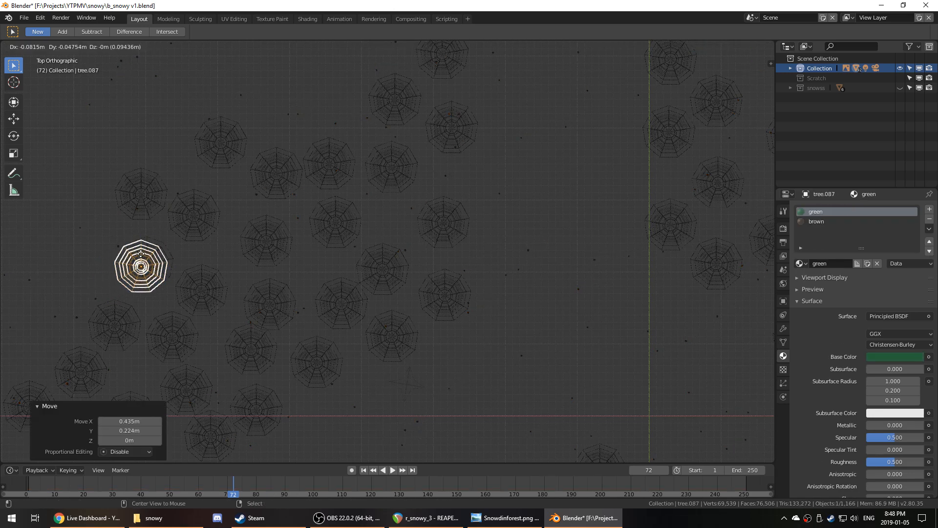
{"action": "left_click", "coordinate": [73, 272]}
{"action": "key", "text": "alt+d"}
{"action": "left_click", "coordinate": [94, 213]}
{"action": "key", "text": "alt+d"}
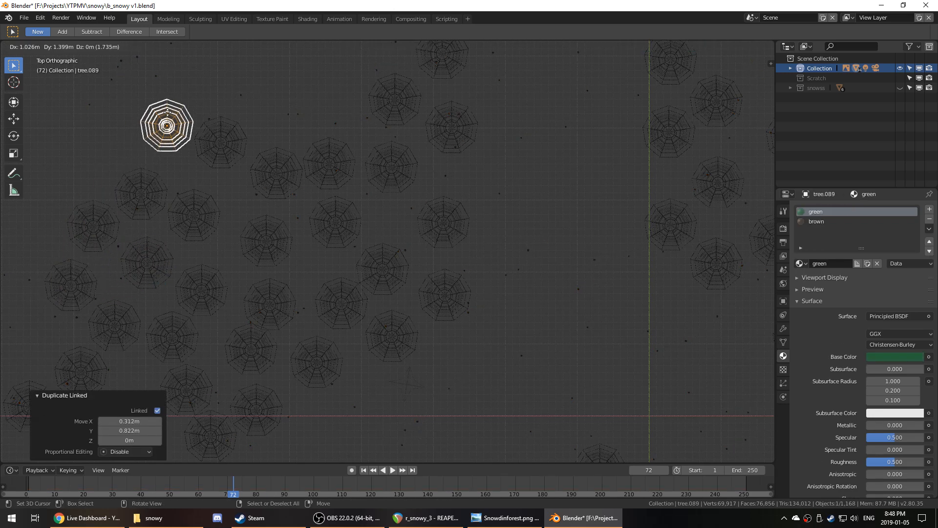
{"action": "left_click", "coordinate": [167, 113]}
- Add three linked tree duplicates at the left group's back, the last two offset -0.72, -0.428 m and -0.93, 0.374 m in X and Y
{"action": "key", "text": "alt+d"}
{"action": "left_click", "coordinate": [332, 78]}
{"action": "key", "text": "alt+d"}
{"action": "left_click", "coordinate": [292, 100]}
{"action": "key", "text": "alt+d"}
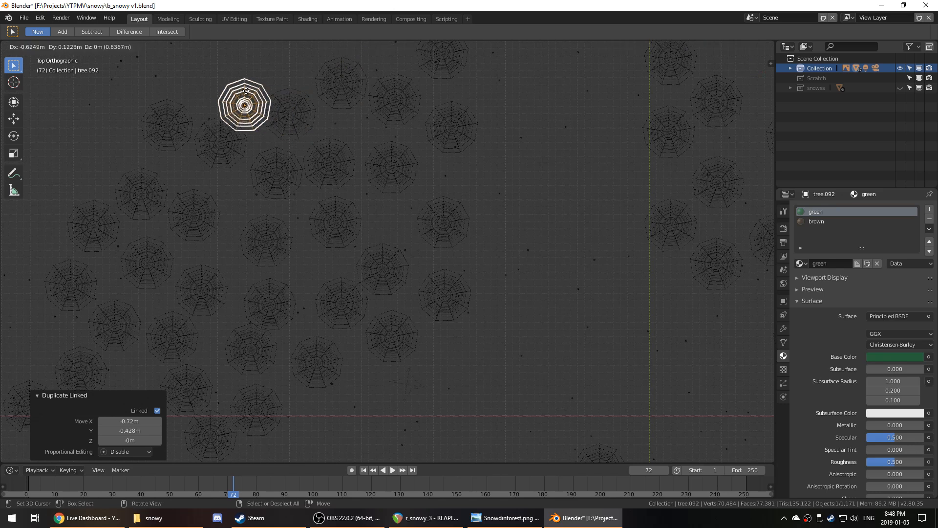
{"action": "left_click", "coordinate": [223, 69]}
- Add two linked tree duplicates behind the left group, offset 0.883, 0.672 m and 1.06, 0.312 m in X and Y
{"action": "key", "text": "alt+d"}
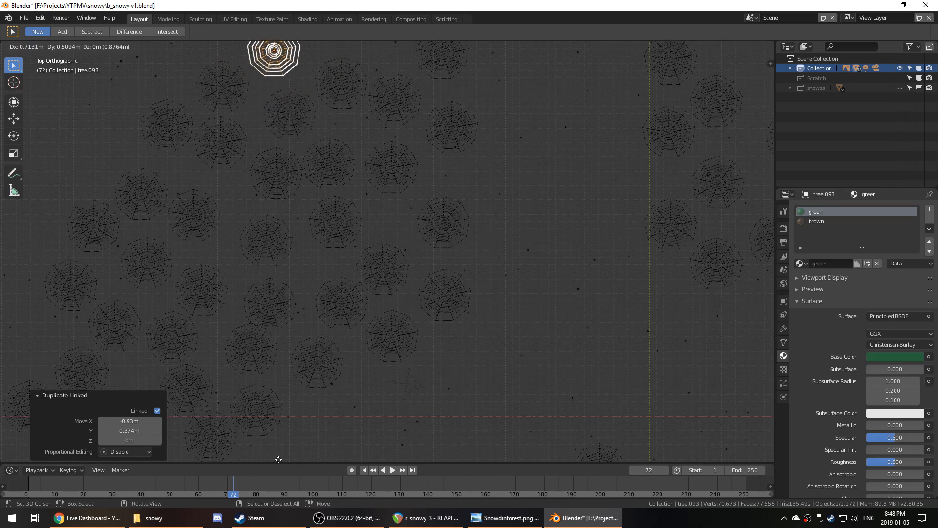
{"action": "left_click", "coordinate": [290, 448]}
{"action": "middle_click_drag", "start_coordinate": [387, 381], "coordinate": [405, 89], "text": "shift"}
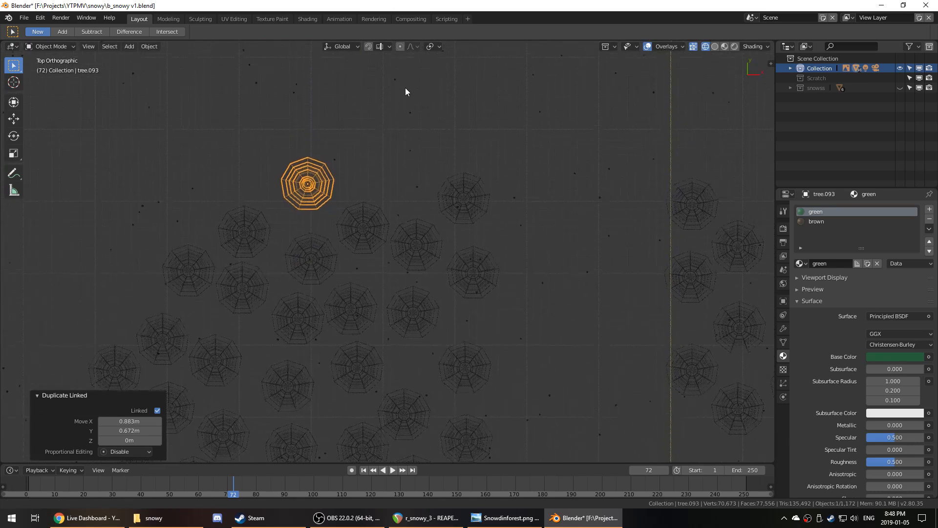
{"action": "key", "text": "alt+d"}
{"action": "left_click", "coordinate": [470, 113]}
- In the camera view, add two linked tree duplicates behind the right group, locked to the ground plane, the first offset -0.388 m X, 0.827 m Y
{"action": "key", "text": "KP_0"}
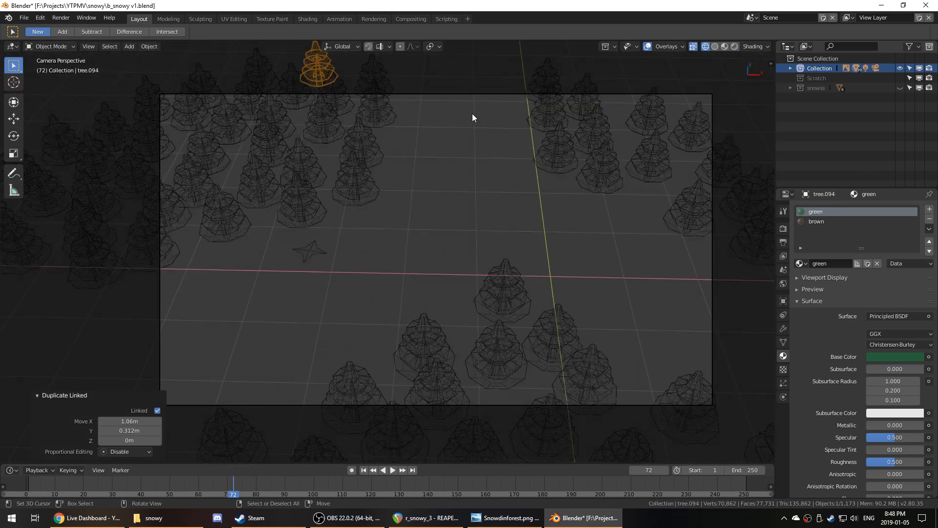
{"action": "key", "text": "alt+d"}
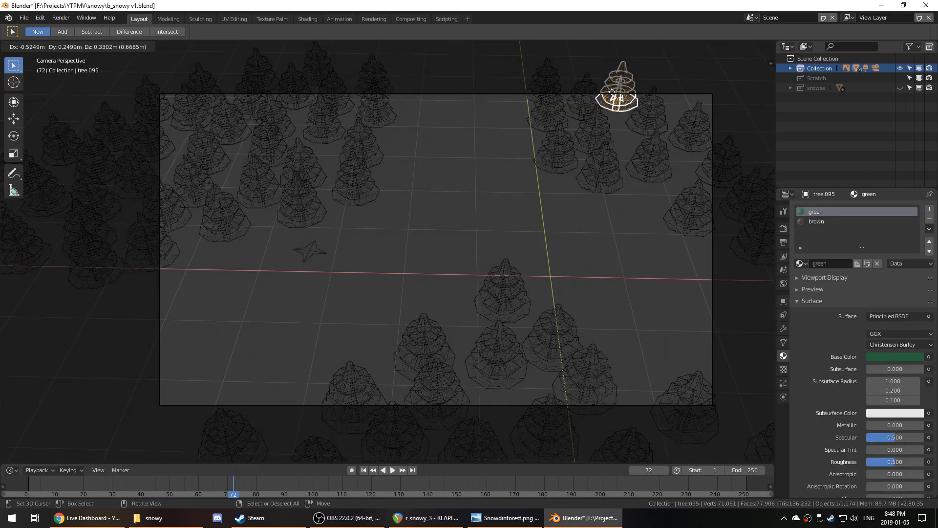
{"action": "key", "text": "shift+z"}
{"action": "left_click", "coordinate": [613, 98]}
{"action": "key", "text": "alt+d"}
{"action": "key", "text": "shift+z"}
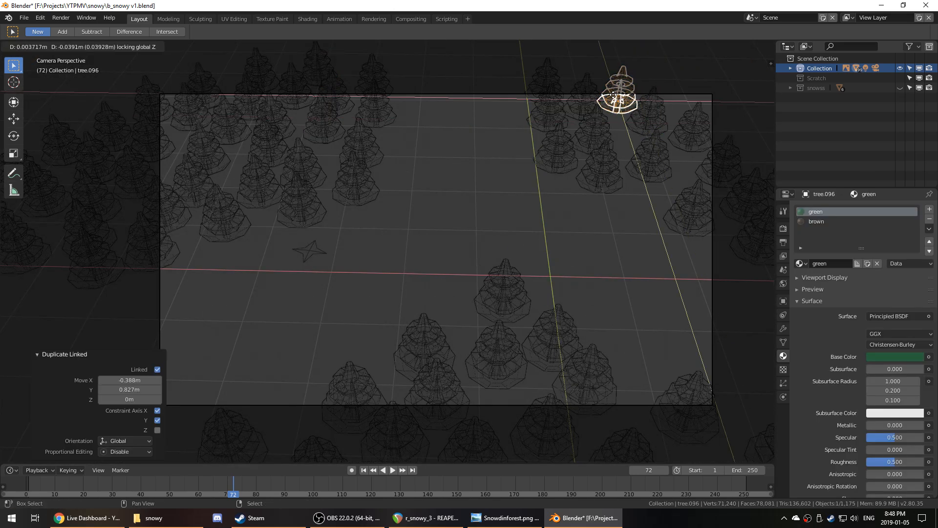
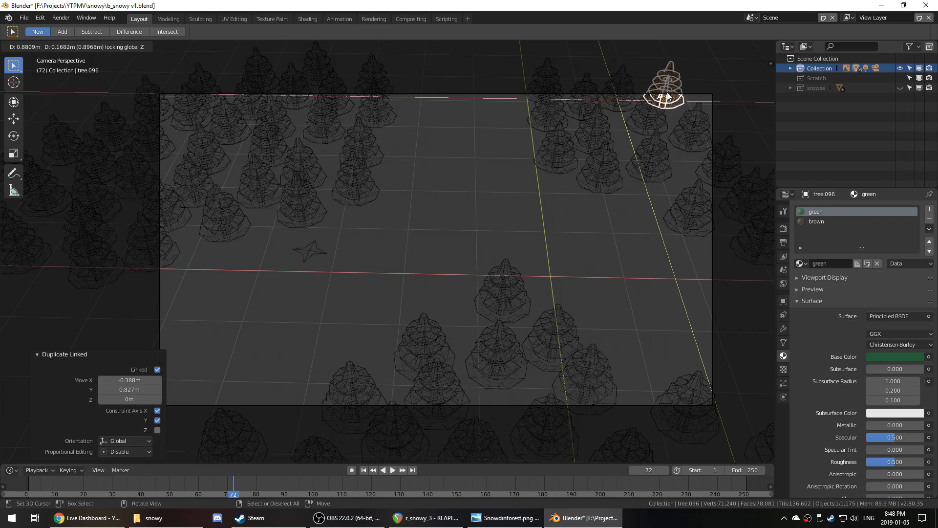
{"action": "left_click", "coordinate": [703, 81]}
- Add two linked duplicates at the right group's outer edge, locked to the ground plane, offset 0.67, -0.452 m and 0.267, -0.977 m in X and Y
{"action": "key", "text": "alt+d"}
{"action": "key", "text": "shift+z"}
{"action": "left_click", "coordinate": [733, 99]}
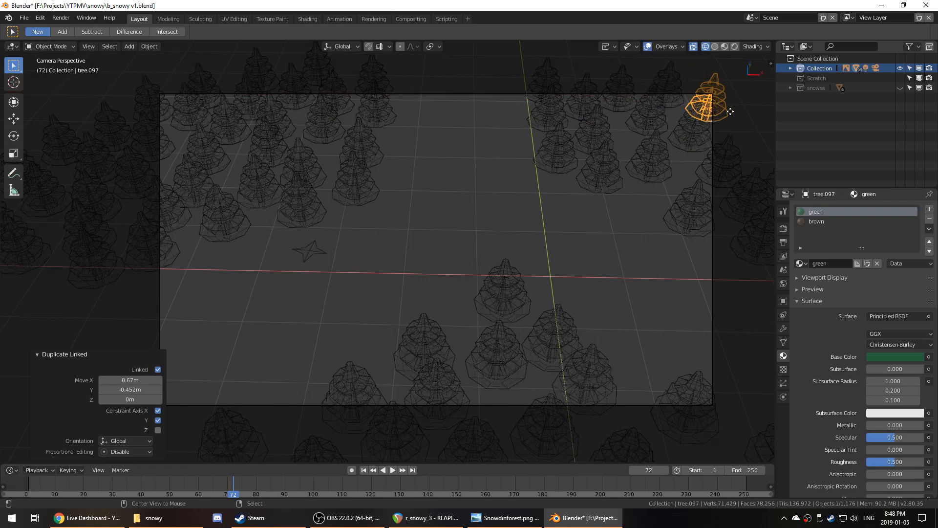
{"action": "key", "text": "alt+d"}
{"action": "key", "text": "shift+z"}
{"action": "left_click", "coordinate": [763, 146]}
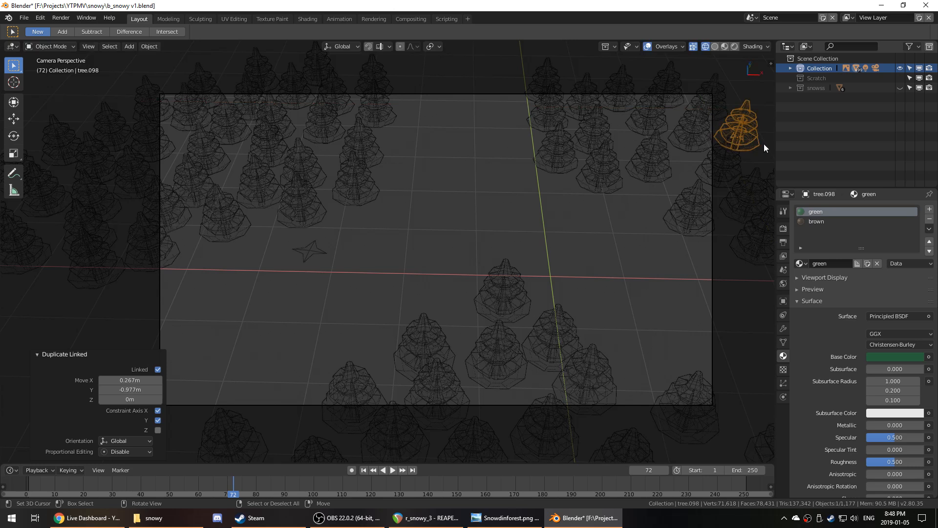
- In the top orthographic view, place the 3D cursor on the reference image's lower-left path and add a mesh plane there
{"action": "scroll", "coordinate": [675, 180], "scroll_direction": "down", "scroll_amount": 1}
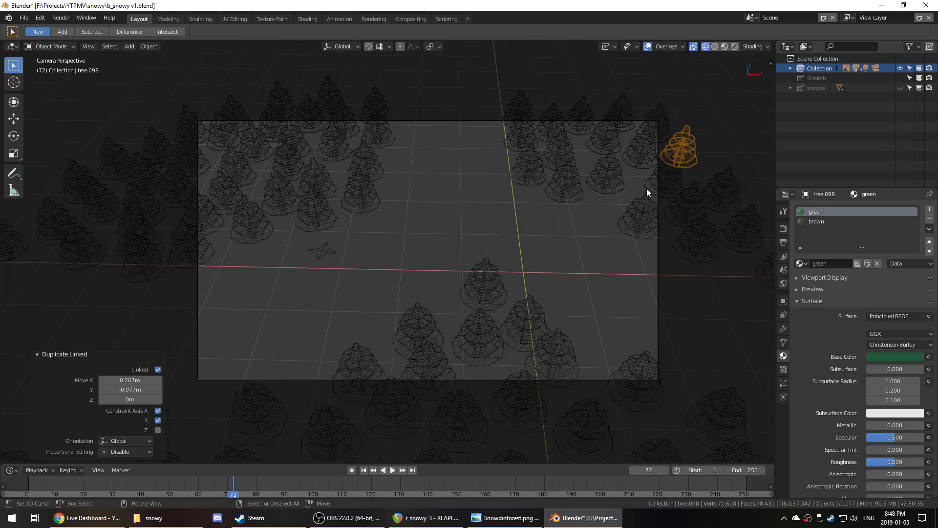
{"action": "scroll", "coordinate": [633, 192], "scroll_direction": "down", "scroll_amount": 2}
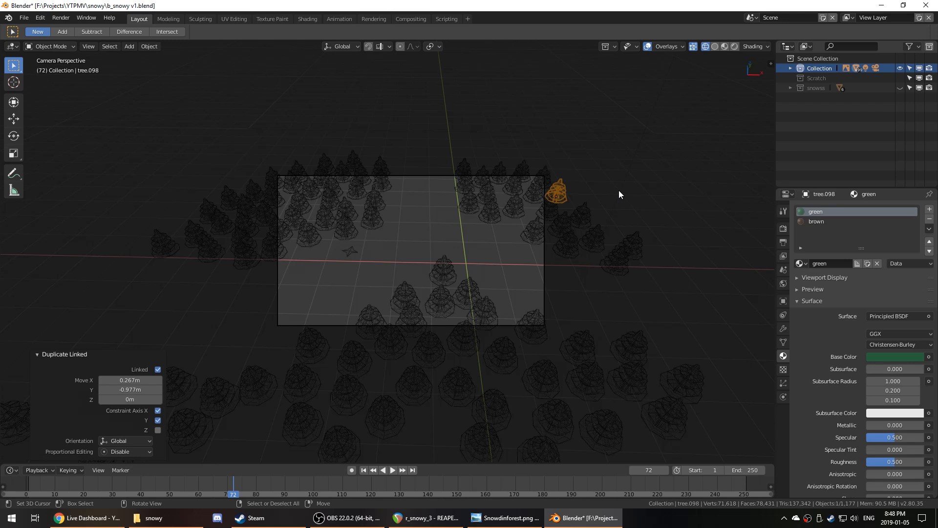
{"action": "key", "text": "KP_7"}
{"action": "key", "text": "KP_5"}
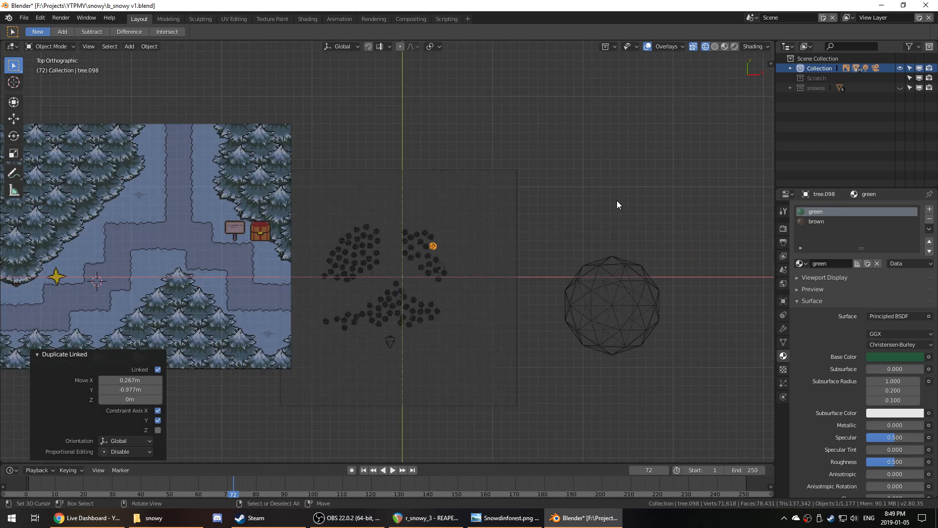
{"action": "scroll", "coordinate": [541, 226], "scroll_direction": "up", "scroll_amount": 4}
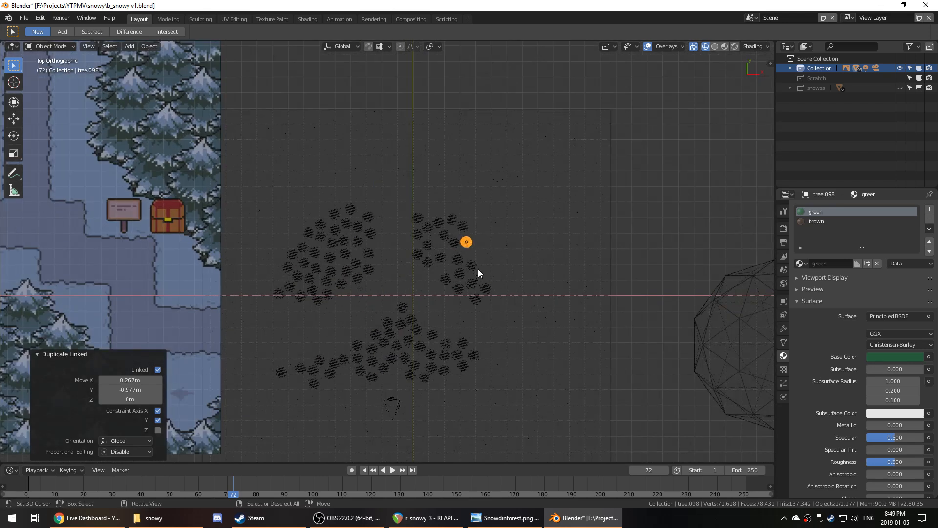
{"action": "middle_click_drag", "start_coordinate": [150, 214], "coordinate": [326, 220], "text": "shift"}
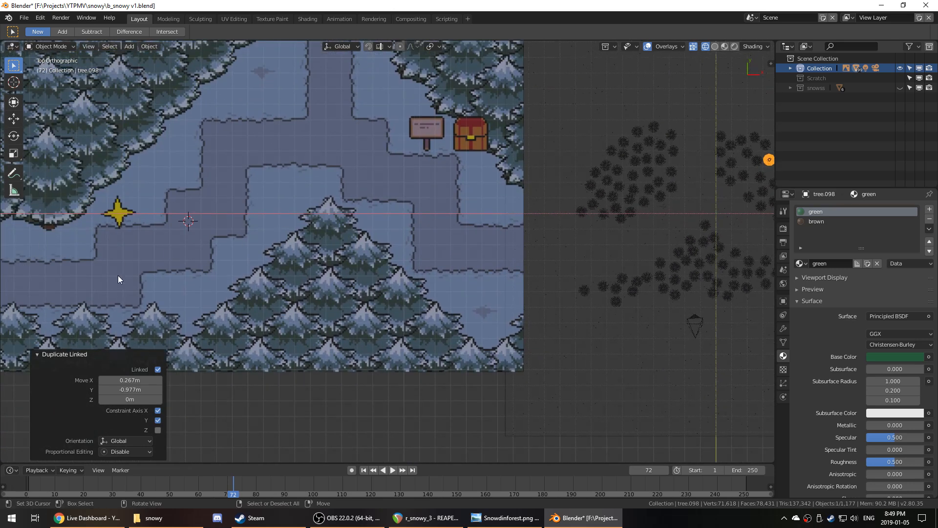
{"action": "scroll", "coordinate": [672, 243], "scroll_direction": "up", "scroll_amount": 2}
{"action": "middle_click_drag", "start_coordinate": [695, 238], "coordinate": [194, 236], "text": "shift"}
{"action": "scroll", "coordinate": [282, 236], "scroll_direction": "down", "scroll_amount": 1}
{"action": "left_click", "coordinate": [154, 280]}
{"action": "key", "text": "shift+a"}
{"action": "mouse_move", "coordinate": [154, 281]}
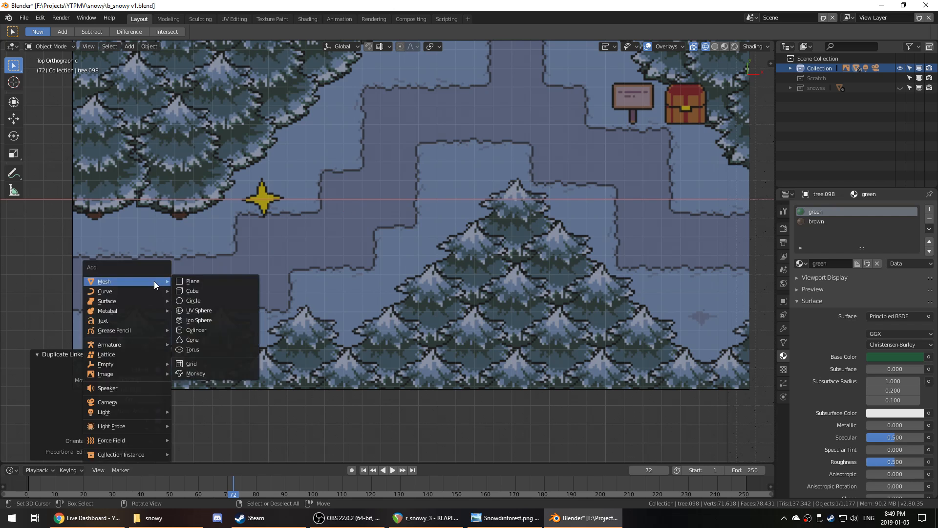
{"action": "left_click", "coordinate": [206, 278]}
- In Edit Mode, scale the whole plane by 1.306 and move it about -3.06 m along X to the path's left end
{"action": "scroll", "coordinate": [198, 277], "scroll_direction": "up", "scroll_amount": 2}
{"action": "middle_click_drag", "start_coordinate": [198, 277], "coordinate": [362, 262], "text": "shift"}
{"action": "key", "text": "Tab"}
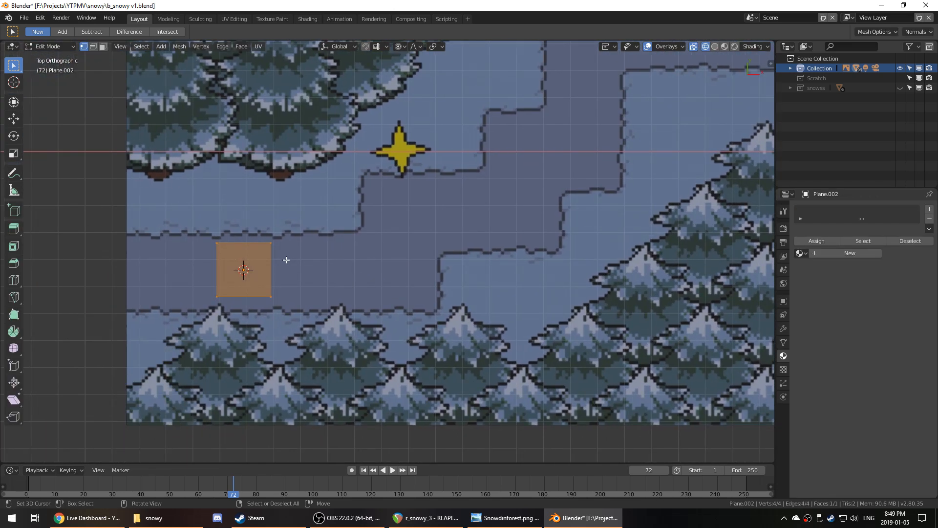
{"action": "left_click", "coordinate": [272, 272]}
{"action": "key", "text": "a"}
{"action": "key", "text": "s"}
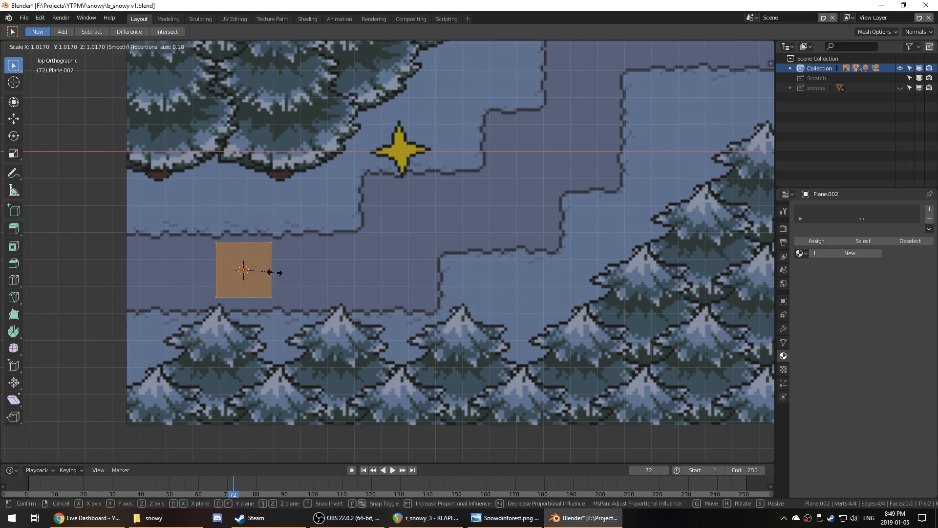
{"action": "left_click", "coordinate": [281, 272]}
{"action": "key", "text": "g"}
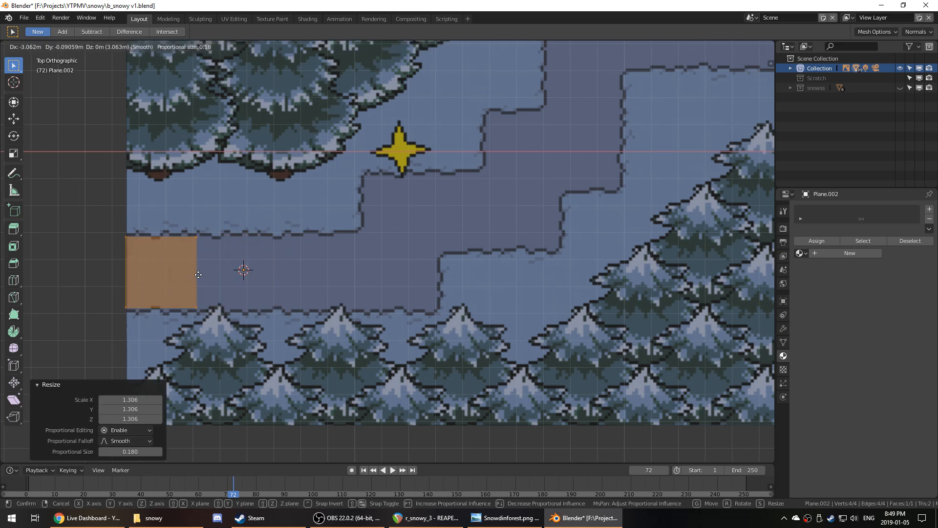
{"action": "left_click", "coordinate": [199, 275]}
- Extrude the plane's right edge 6.11 m along X to the path's first corner, and extrude it again by 2.83 m
{"action": "right_click", "coordinate": [199, 242]}
{"action": "key", "text": "e"}
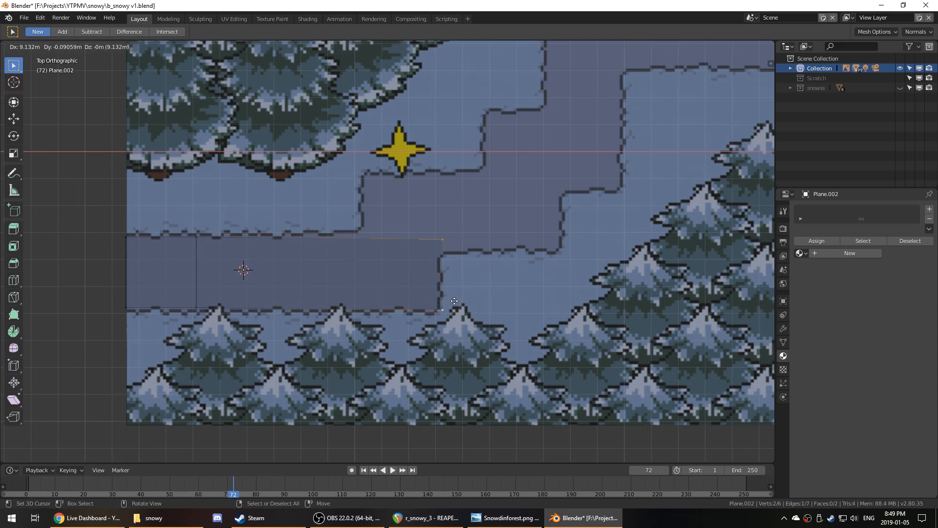
{"action": "key", "text": "x"}
{"action": "left_click", "coordinate": [373, 288]}
{"action": "key", "text": "e"}
{"action": "key", "text": "x"}
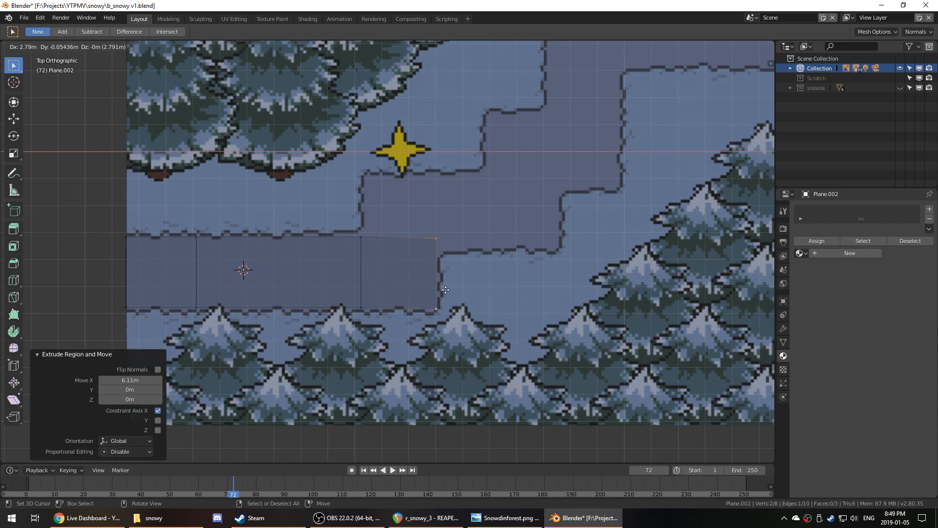
{"action": "left_click", "coordinate": [449, 287]}
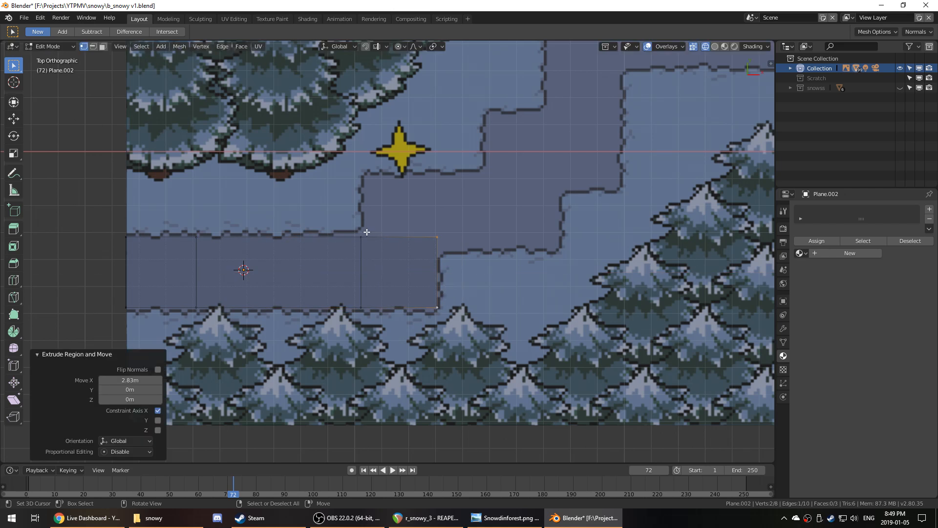
- Extrude the upper edge of the last path segment 2.39 m along Y to the reference path's upper border below the star
{"action": "right_click", "coordinate": [363, 235]}
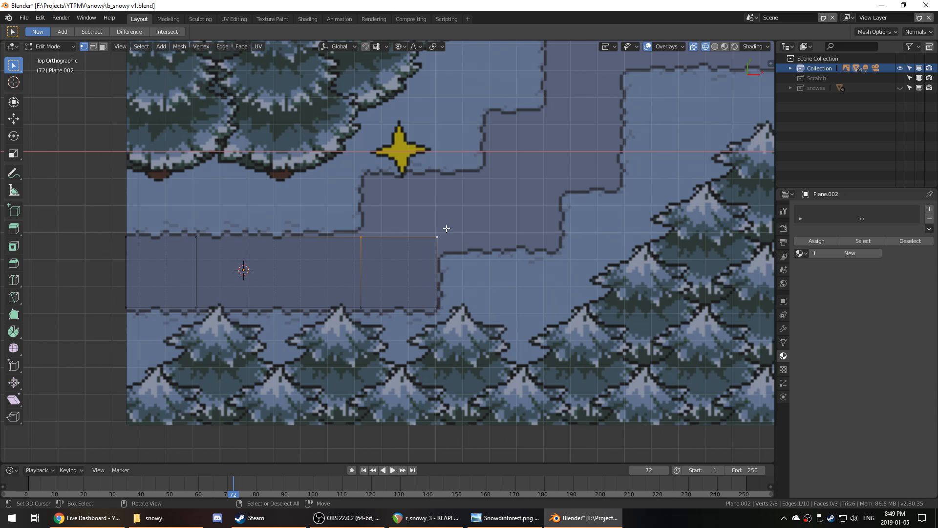
{"action": "key", "text": "e"}
{"action": "key", "text": "y"}
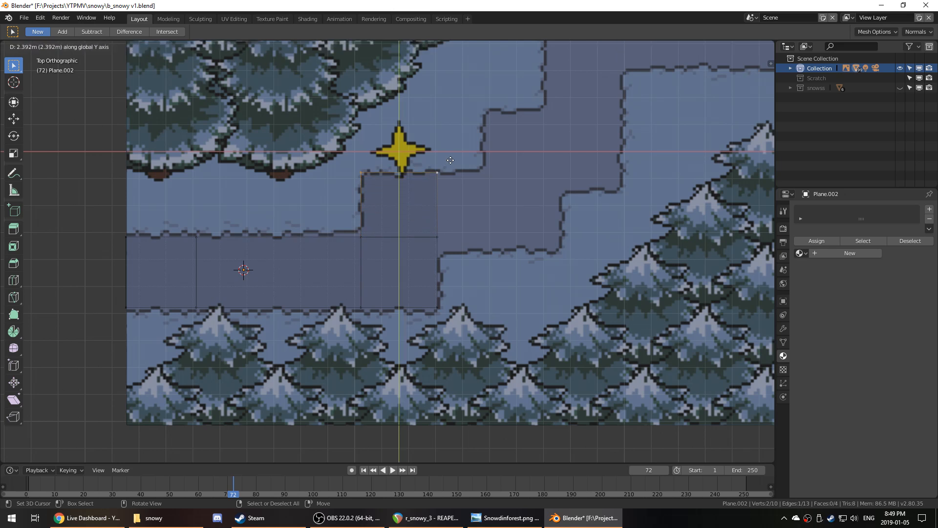
{"action": "left_click", "coordinate": [451, 161]}
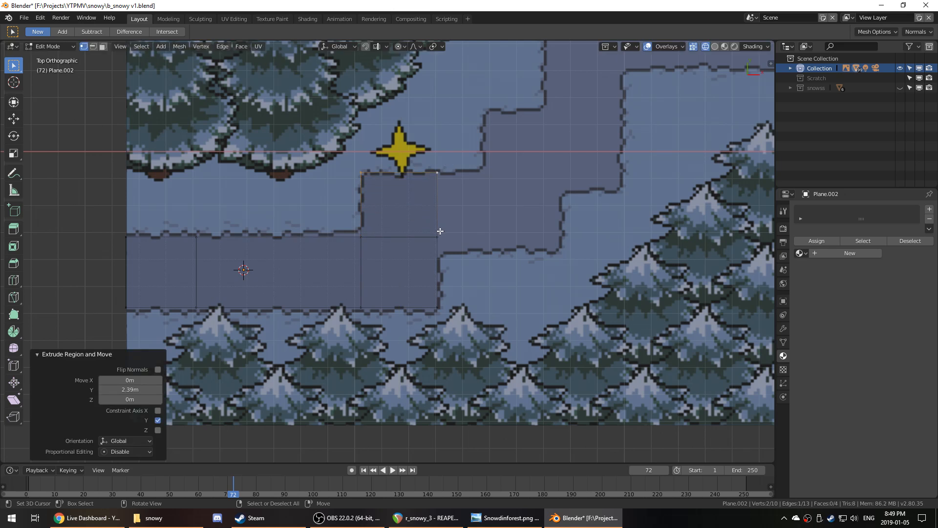
- Add a lengthwise loop cut through the lower path strip, aligned with the lower border of the path's next stretch
{"action": "scroll", "coordinate": [440, 229], "scroll_direction": "up", "scroll_amount": 2}
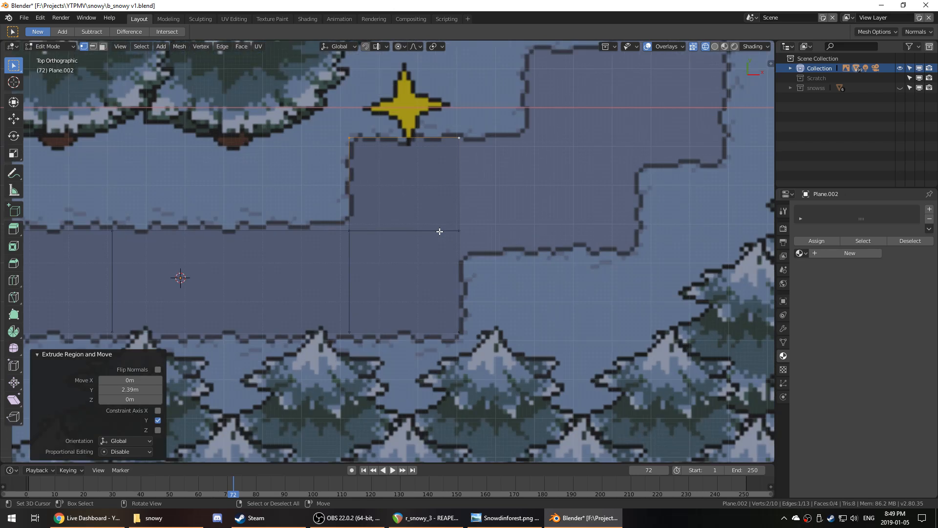
{"action": "scroll", "coordinate": [439, 226], "scroll_direction": "down", "scroll_amount": 3}
{"action": "middle_click_drag", "start_coordinate": [465, 222], "coordinate": [408, 349], "text": "shift"}
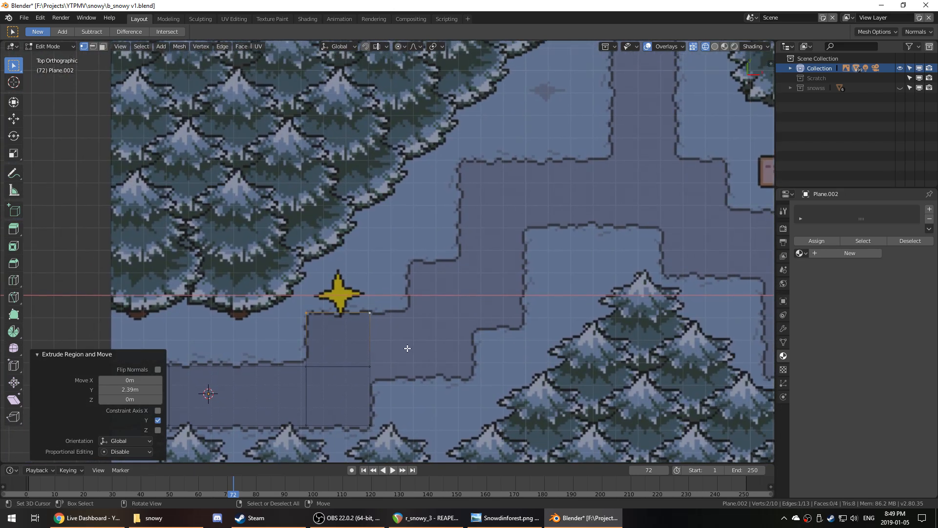
{"action": "scroll", "coordinate": [407, 348], "scroll_direction": "up", "scroll_amount": 2}
{"action": "left_click", "coordinate": [365, 409]}
{"action": "scroll", "coordinate": [389, 353], "scroll_direction": "up", "scroll_amount": 1}
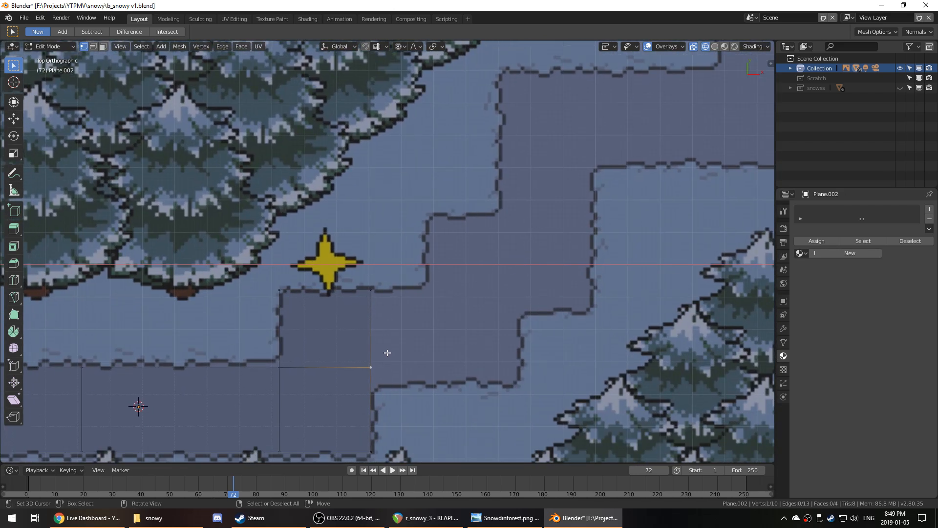
{"action": "key", "text": "ctrl+r"}
{"action": "left_click", "coordinate": [383, 352]}
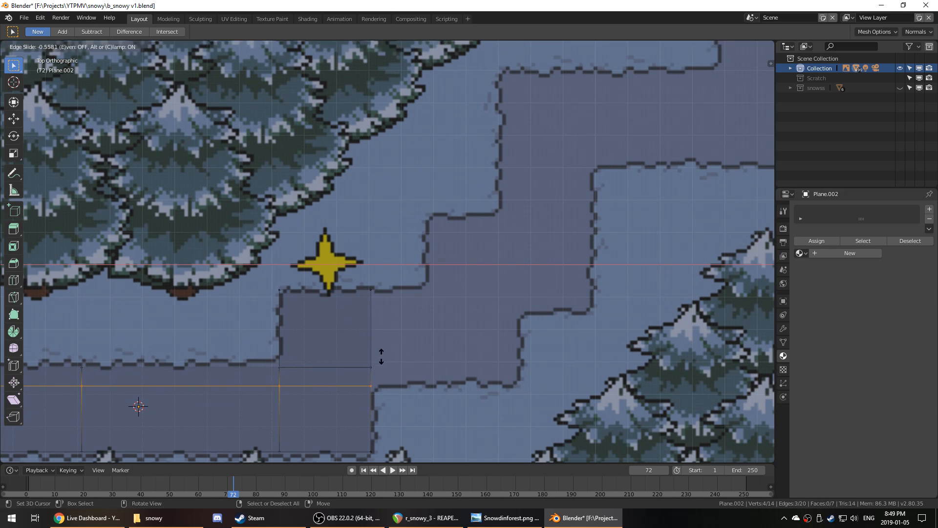
{"action": "left_click", "coordinate": [382, 356]}
- Extrude the right-side edges above the new loop cut 4.44 m along X to the path's next corner
{"action": "left_click", "coordinate": [372, 367]}
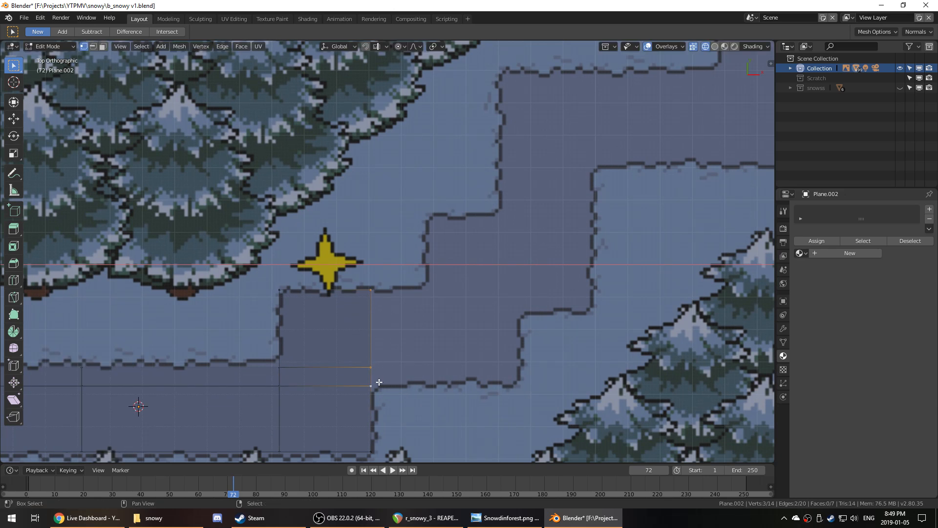
{"action": "key", "text": "e"}
{"action": "key", "text": "x"}
{"action": "left_click", "coordinate": [579, 356]}
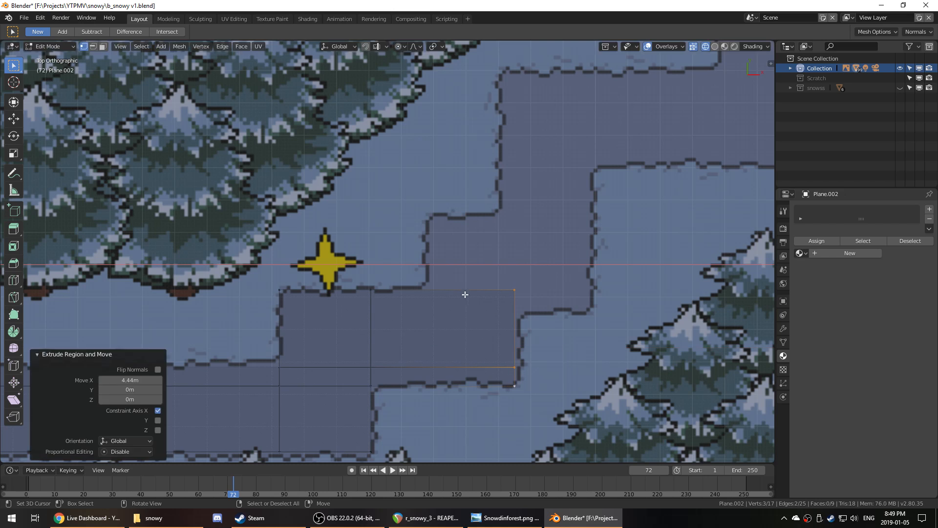
- Add a vertical loop cut through the new path stretch at the upper border's next corner and select its top vertex
{"action": "key", "text": "ctrl+r"}
{"action": "left_click", "coordinate": [426, 289]}
{"action": "left_click", "coordinate": [428, 283]}
{"action": "left_click", "coordinate": [427, 282]}
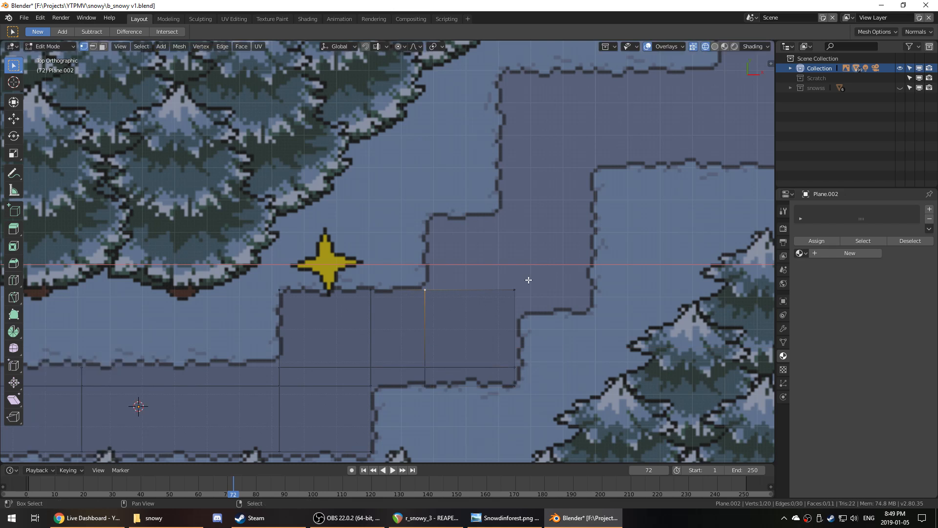
- Add a lengthwise loop cut through the newest path segment, aligned with the lower border of the path's next stretch
{"action": "key", "text": "ctrl+r"}
{"action": "left_click", "coordinate": [523, 314]}
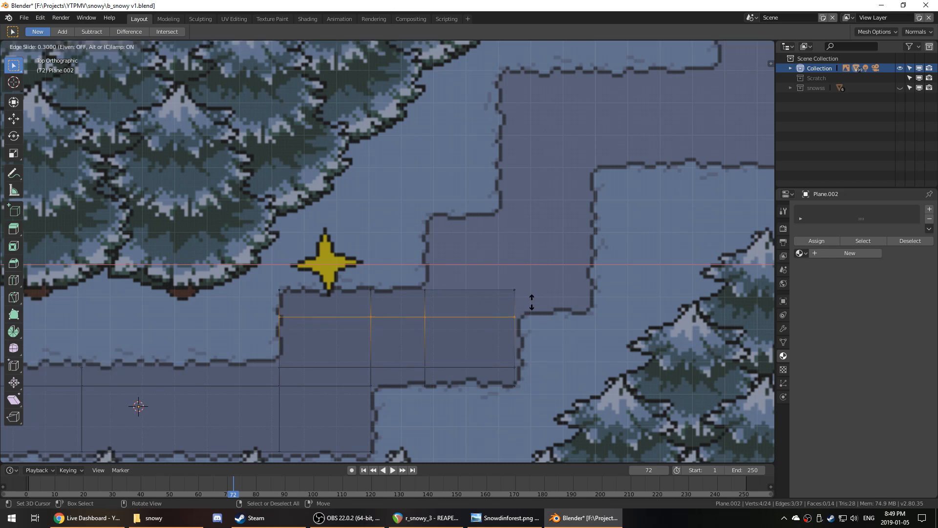
{"action": "left_click", "coordinate": [532, 302]}
- Extrude the right-side edge above the new loop cut along X to the reference path's next right border
{"action": "right_click", "coordinate": [520, 314]}
{"action": "right_click", "coordinate": [523, 292], "text": "shift"}
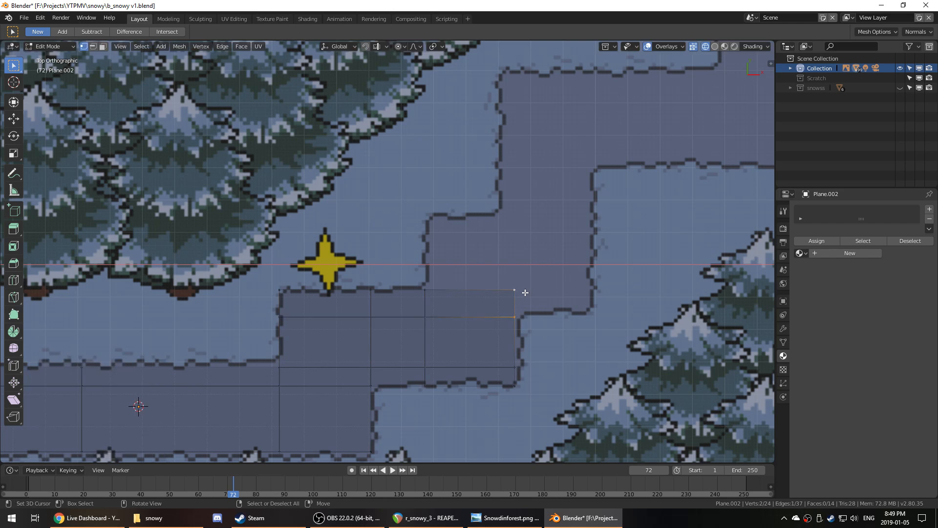
{"action": "key", "text": "e"}
{"action": "middle_click", "coordinate": [603, 289]}
{"action": "left_click", "coordinate": [603, 289]}
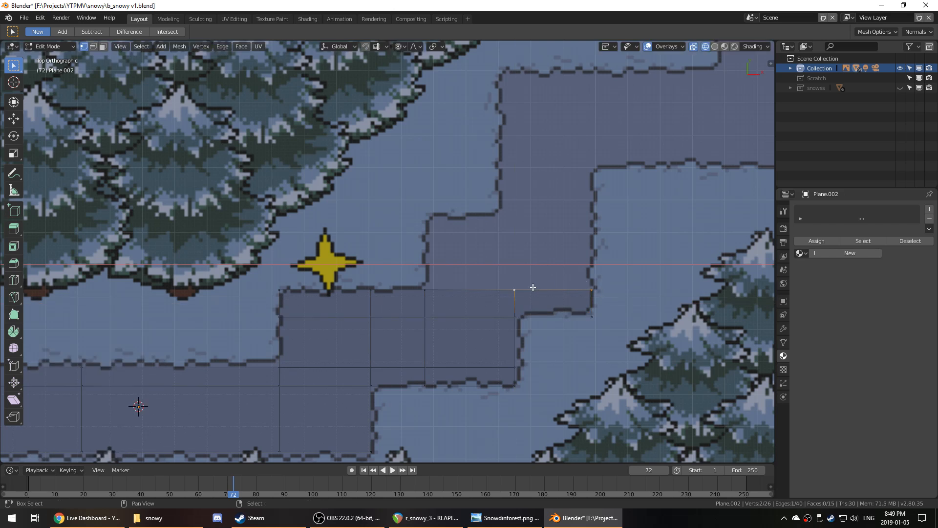
- Extrude the segment's upper edges 2.22 m along Y to the reference border and add a vertical loop cut at the upper border's next corner
{"action": "key", "text": "e"}
{"action": "middle_click", "coordinate": [448, 266]}
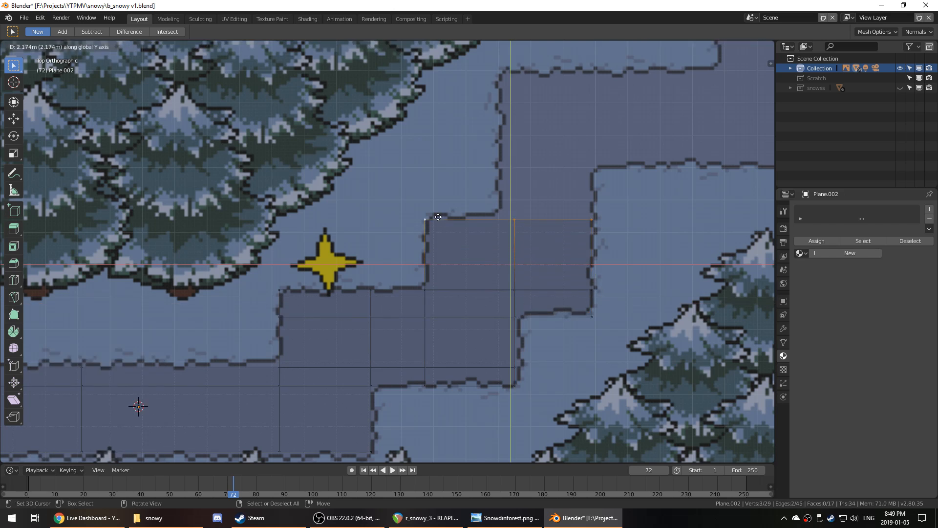
{"action": "left_click", "coordinate": [438, 215]}
{"action": "key", "text": "ctrl+r"}
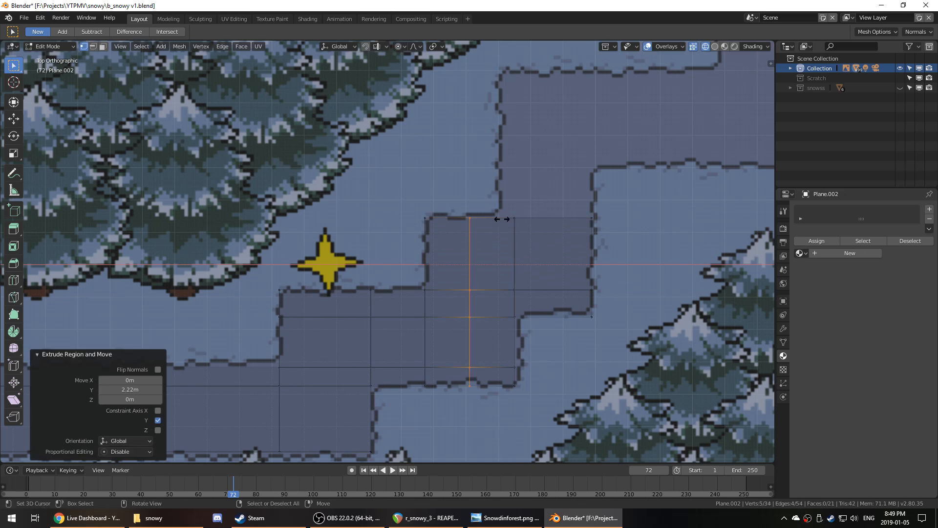
{"action": "left_click", "coordinate": [503, 216]}
{"action": "left_click", "coordinate": [503, 213]}
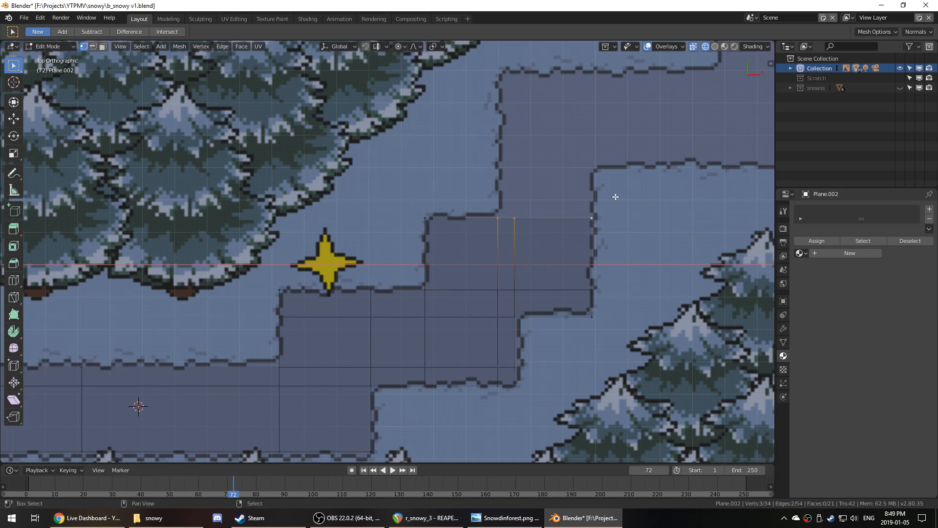
- Extrude the upper edges beside the new loop cut 1.56 m along Y to the lower border's corner, and again up to the path's upper border
{"action": "middle_click_drag", "start_coordinate": [616, 197], "coordinate": [582, 258], "text": "shift"}
{"action": "key", "text": "e"}
{"action": "middle_click", "coordinate": [581, 220]}
{"action": "left_click", "coordinate": [581, 207]}
{"action": "key", "text": "e"}
{"action": "middle_click", "coordinate": [580, 181]}
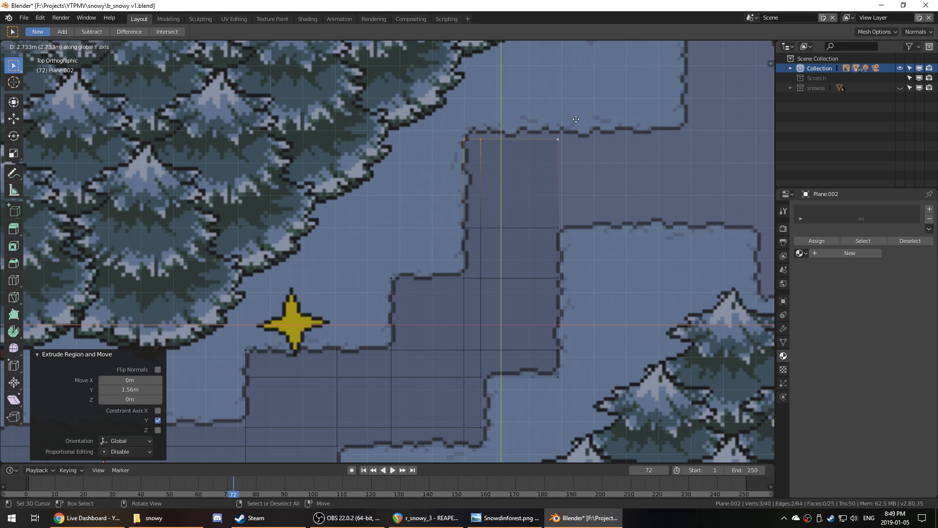
{"action": "left_click", "coordinate": [578, 115]}
- Extrude the top segment's right edge 3.85 m along X to the upward branch's left border, and again to the lower border's next corner
{"action": "middle_click_drag", "start_coordinate": [633, 142], "coordinate": [534, 153], "text": "shift"}
{"action": "right_click", "coordinate": [462, 148]}
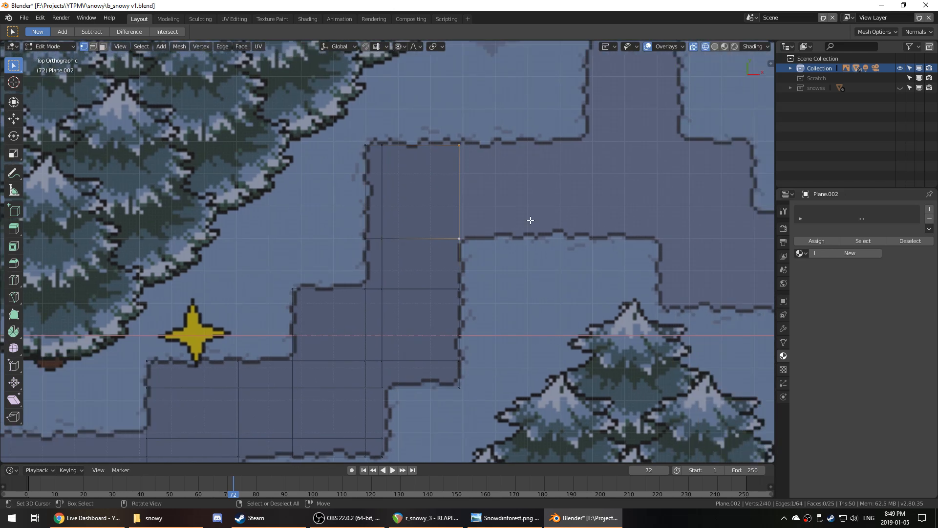
{"action": "key", "text": "e"}
{"action": "middle_click", "coordinate": [547, 219]}
{"action": "left_click", "coordinate": [656, 209]}
{"action": "key", "text": "e"}
{"action": "middle_click", "coordinate": [675, 209]}
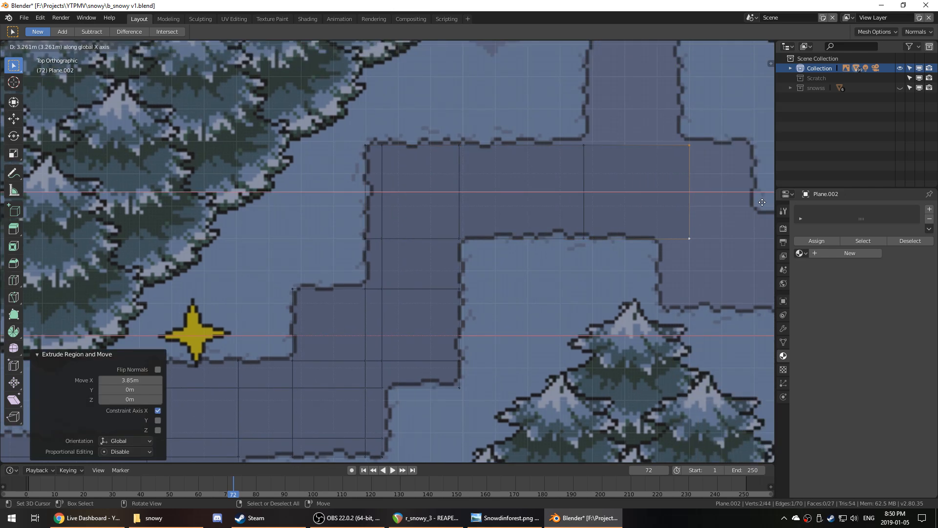
{"action": "left_click", "coordinate": [731, 202]}
- Extrude the path's right end edge 0.936 m along X to the right border of the upward branch
{"action": "key", "text": "e"}
{"action": "middle_click", "coordinate": [748, 202]}
{"action": "left_click", "coordinate": [761, 201]}
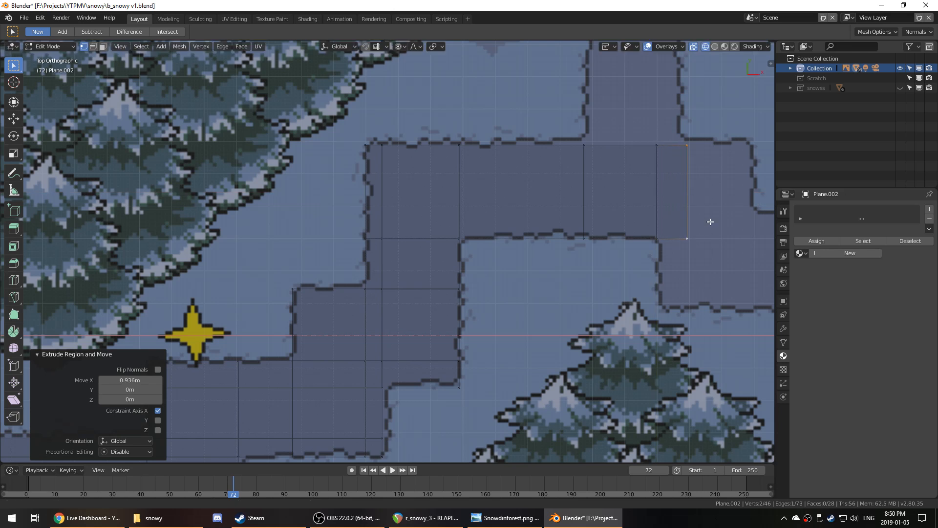
{"action": "middle_click_drag", "start_coordinate": [685, 236], "coordinate": [532, 193], "text": "shift"}
{"action": "key", "text": "e"}
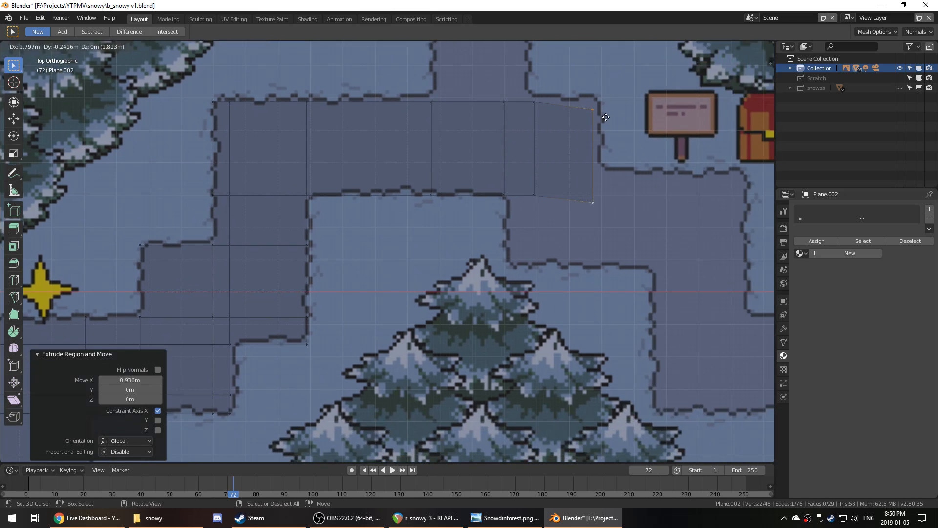
{"action": "right_click", "coordinate": [607, 117]}
{"action": "key", "text": "ctrl+z"}
{"action": "key", "text": "e"}
{"action": "middle_click", "coordinate": [626, 128]}
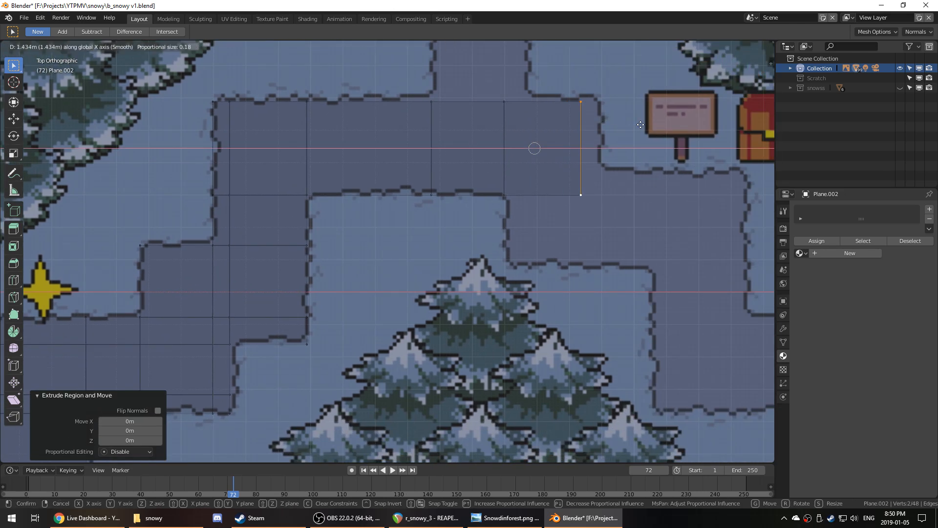
{"action": "right_click", "coordinate": [628, 133]}
- Extrude the path's right end edge about 2 m along X to the reference corner beside the sign
{"action": "key", "text": "e"}
{"action": "middle_click", "coordinate": [667, 133]}
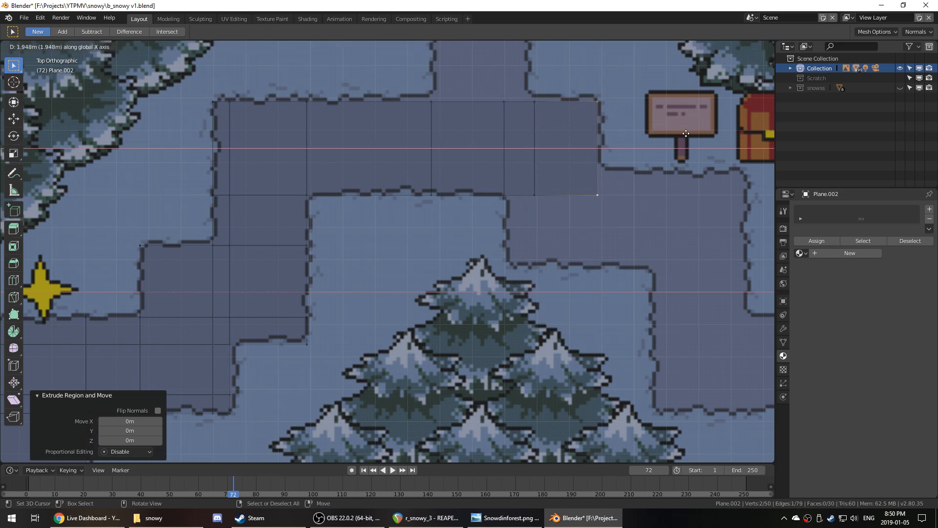
{"action": "left_click", "coordinate": [689, 134]}
- Add a lengthwise loop cut through the top path strip, aligned with the upper border of the stretch below the sign
{"action": "right_click", "coordinate": [513, 195]}
{"action": "right_click", "coordinate": [536, 195], "text": "shift"}
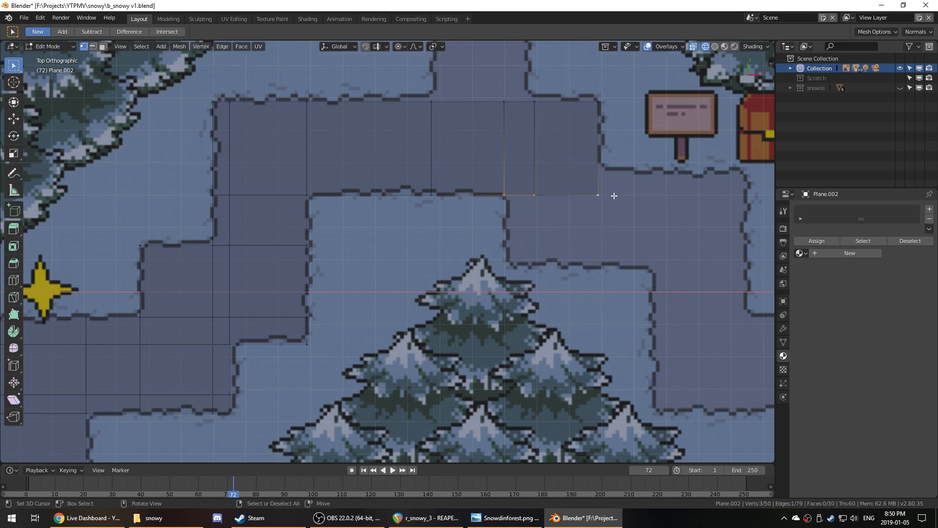
{"action": "key", "text": "ctrl+r"}
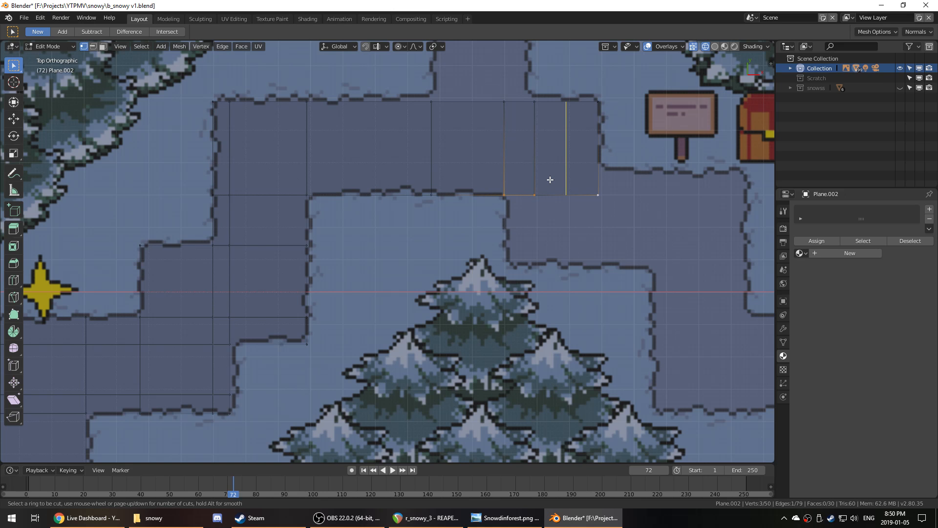
{"action": "left_click", "coordinate": [597, 179]}
{"action": "left_click", "coordinate": [605, 198]}
- Extrude the right-side edge below the new loop cut 4.56 m along X to the far border below the sign
{"action": "right_click", "coordinate": [600, 180]}
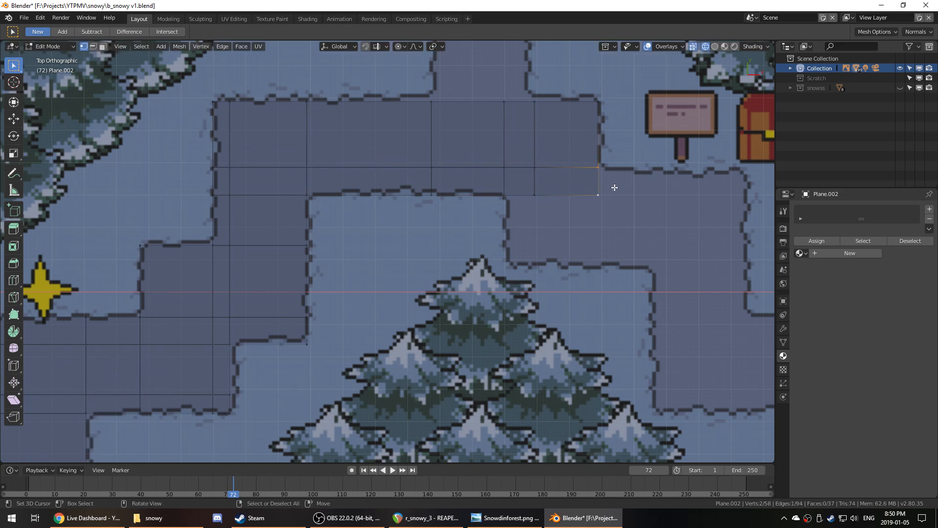
{"action": "key", "text": "e"}
{"action": "key", "text": "x"}
{"action": "left_click", "coordinate": [28, 191]}
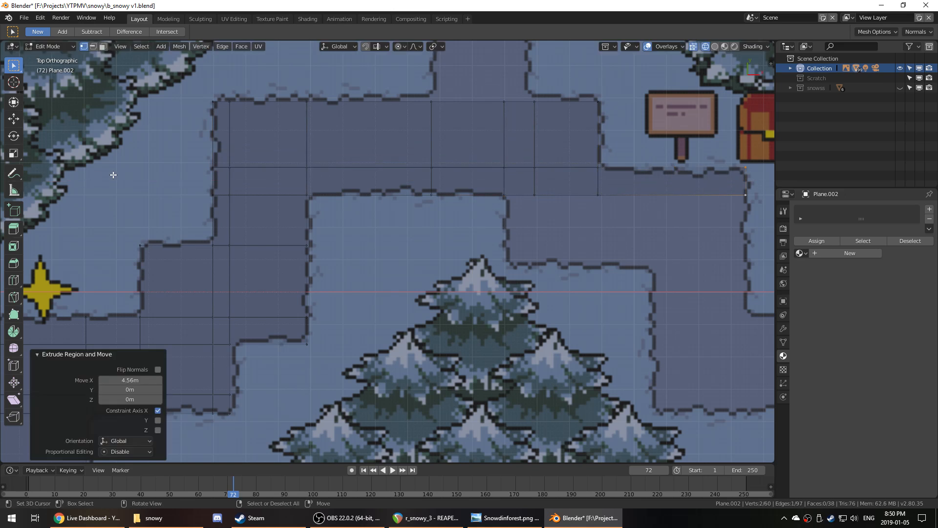
{"action": "left_click", "coordinate": [502, 192]}
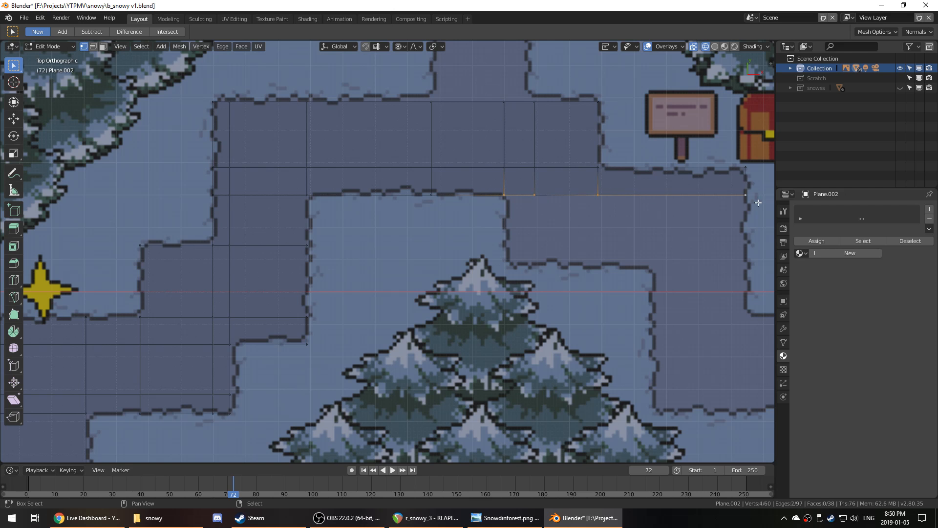
{"action": "key", "text": "e"}
{"action": "key", "text": "y"}
{"action": "right_click", "coordinate": [734, 239]}
- Try dissolving the vertices of the vertical edge loop near the lower border's corner, then undo it
{"action": "scroll", "coordinate": [569, 192], "scroll_direction": "up", "scroll_amount": 2}
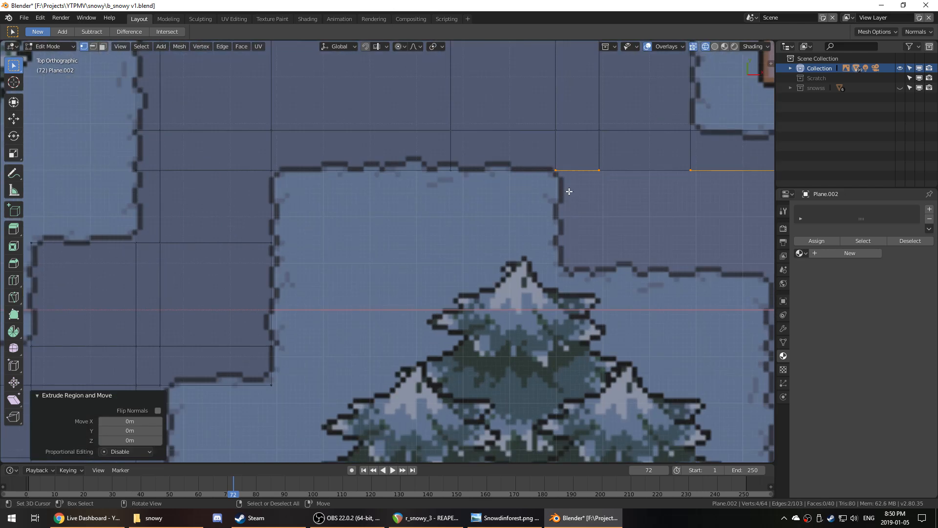
{"action": "left_click", "coordinate": [598, 144], "text": "alt"}
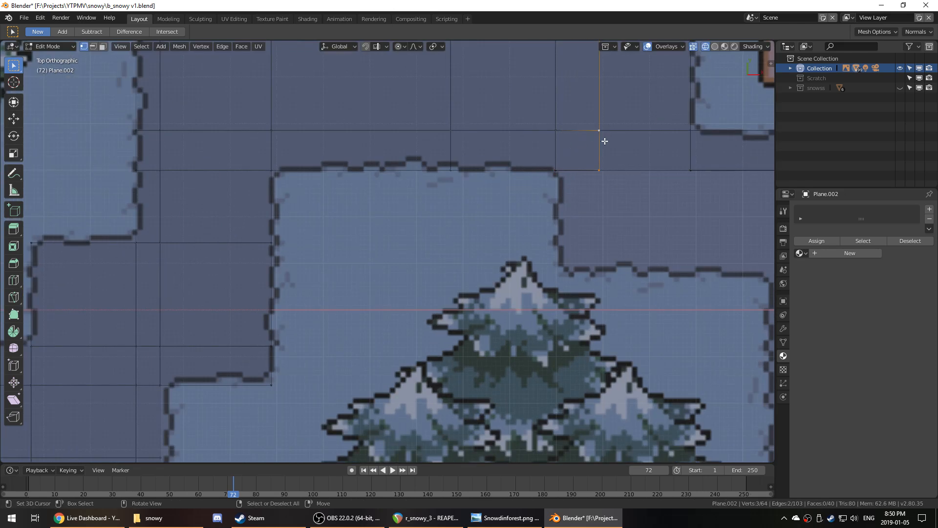
{"action": "key", "text": "x"}
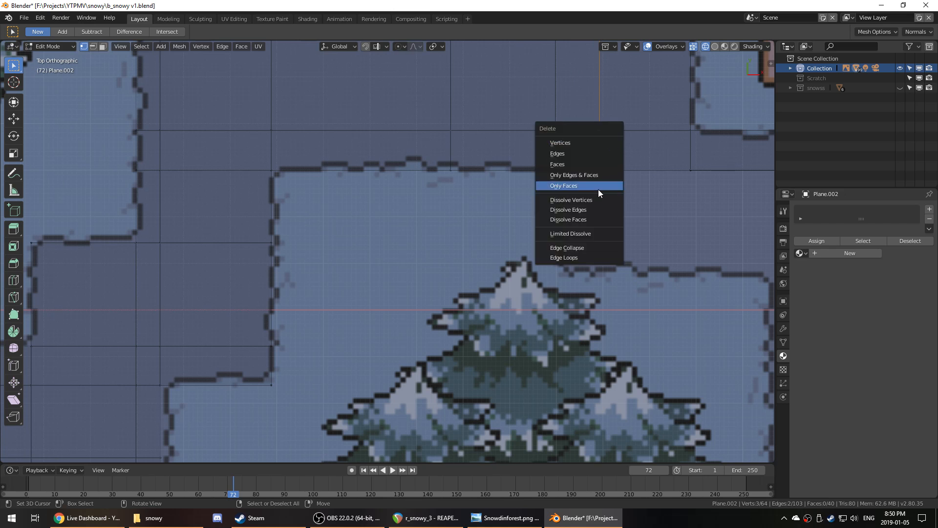
{"action": "left_click", "coordinate": [588, 198]}
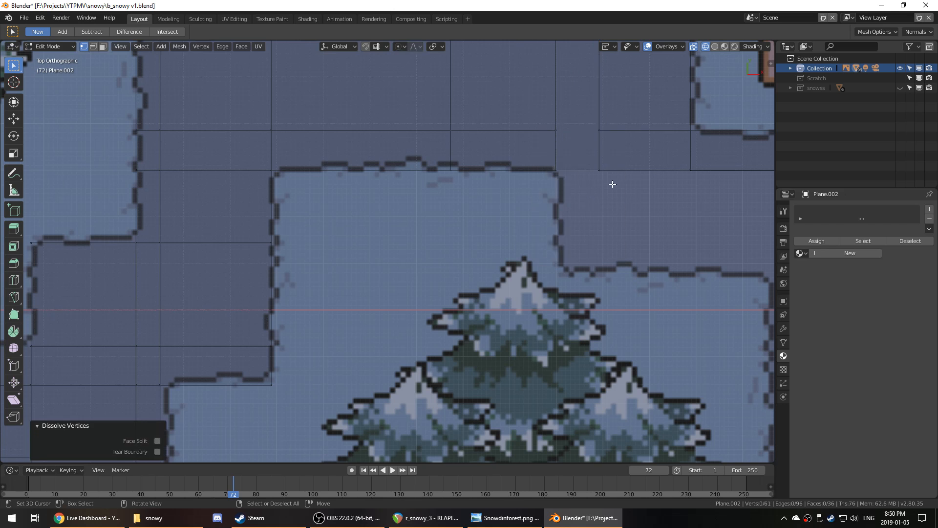
{"action": "right_click", "coordinate": [597, 172]}
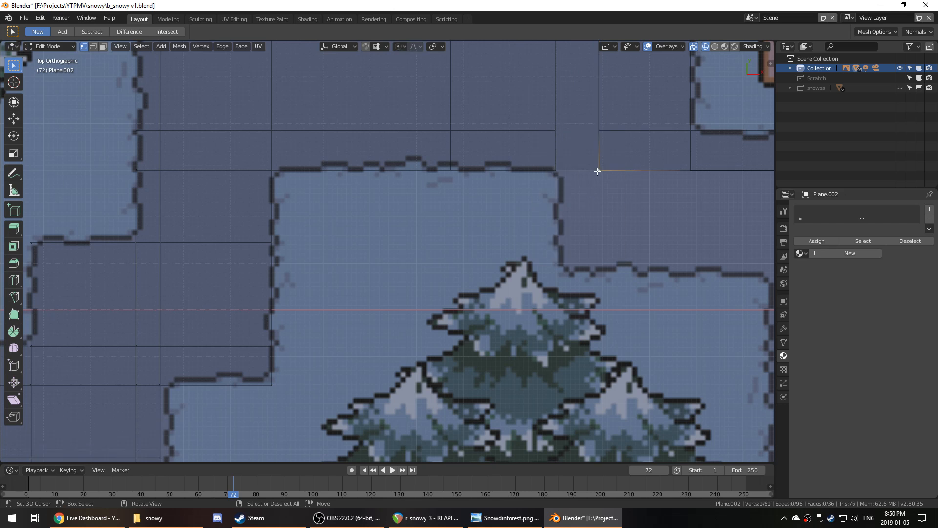
{"action": "key", "text": "ctrl+z"}
{"action": "key", "text": "ctrl+z"}
- Move the selected vertical edge loop -0.357 m along X
{"action": "key", "text": "g"}
{"action": "key", "text": "x"}
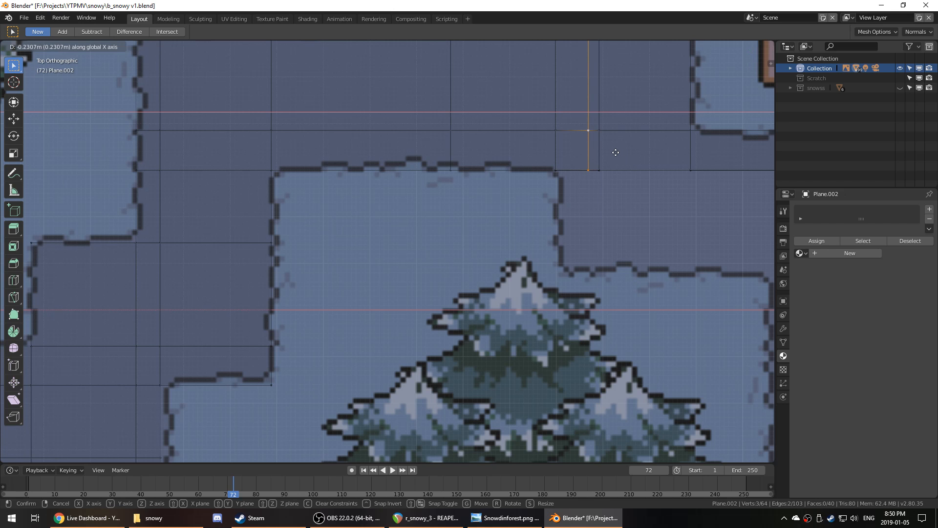
{"action": "left_click", "coordinate": [610, 153]}
{"action": "scroll", "coordinate": [586, 137], "scroll_direction": "down", "scroll_amount": 1}
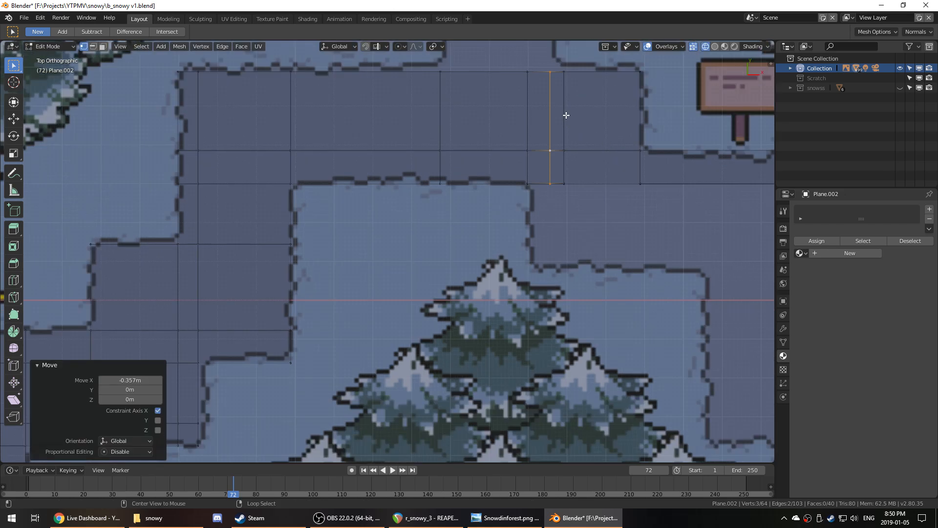
{"action": "right_click", "coordinate": [551, 183]}
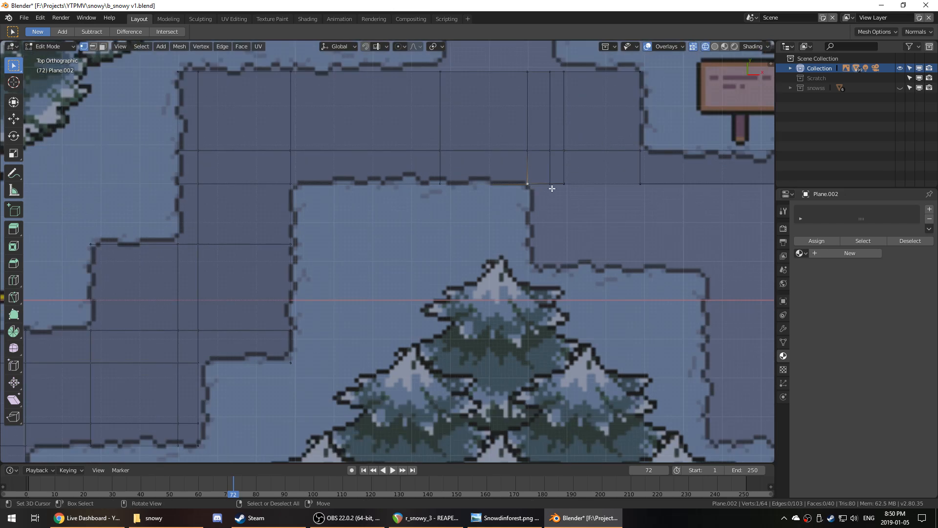
{"action": "key", "text": "g"}
{"action": "right_click", "coordinate": [548, 170]}
{"action": "scroll", "coordinate": [571, 177], "scroll_direction": "up", "scroll_amount": 2}
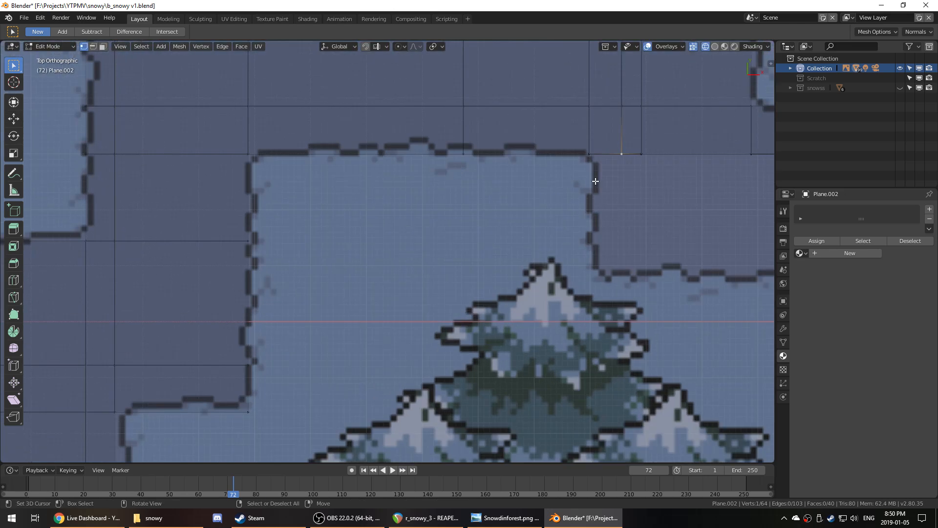
{"action": "key", "text": "g"}
{"action": "right_click", "coordinate": [588, 133]}
{"action": "right_click", "coordinate": [599, 158]}
- Delete the vertices at the far right end of the path stretch below the sign
{"action": "scroll", "coordinate": [679, 157], "scroll_direction": "down", "scroll_amount": 2}
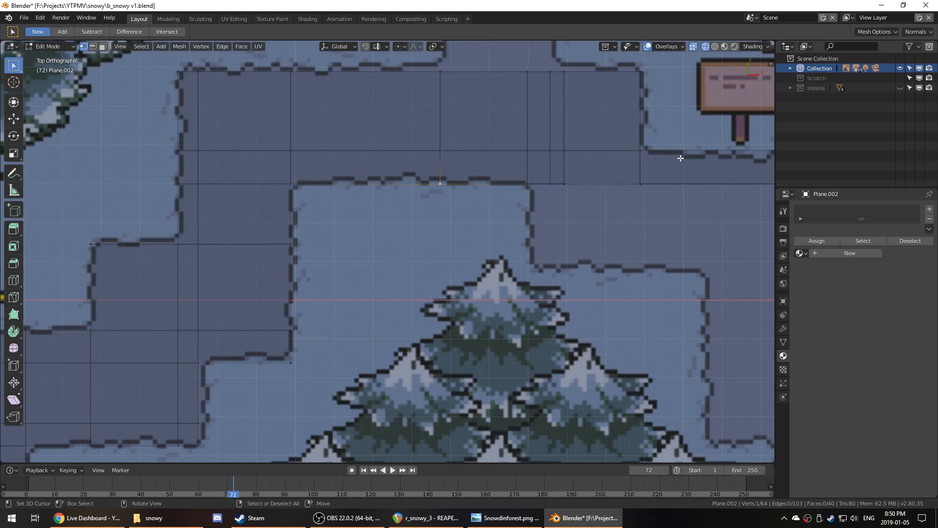
{"action": "middle_click_drag", "start_coordinate": [681, 157], "coordinate": [625, 180], "text": "shift"}
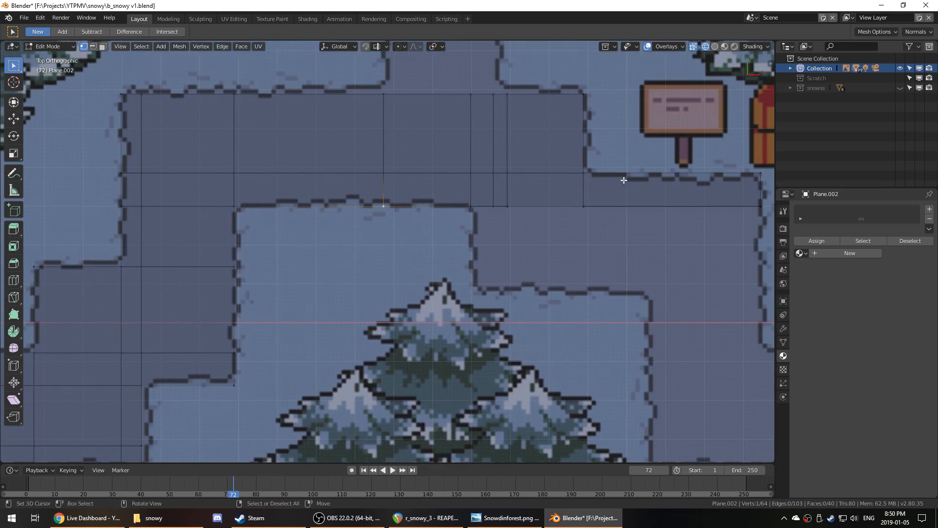
{"action": "right_click", "coordinate": [765, 203], "text": "shift"}
{"action": "key", "text": "x"}
{"action": "left_click", "coordinate": [729, 143]}
{"action": "right_click", "coordinate": [582, 147], "text": "alt"}
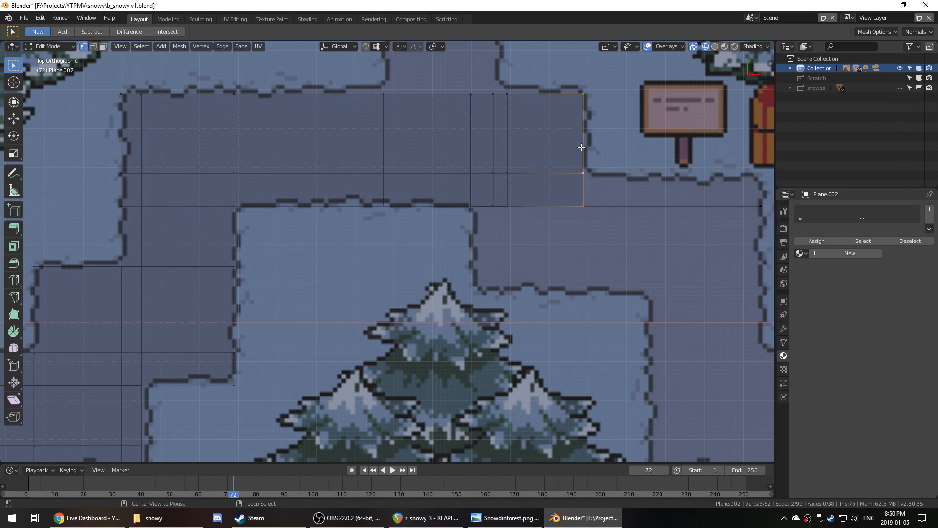
{"action": "right_click", "coordinate": [752, 204]}
{"action": "key", "text": "x"}
{"action": "left_click", "coordinate": [749, 203]}
- Select the vertical edge loop at the sign-side corner, grow the selection, and delete the path geometry back to the lower border's corner
{"action": "right_click", "coordinate": [589, 180], "text": "alt"}
{"action": "key", "text": "ctrl+KP_Add"}
{"action": "key", "text": "x"}
{"action": "left_click", "coordinate": [588, 180]}
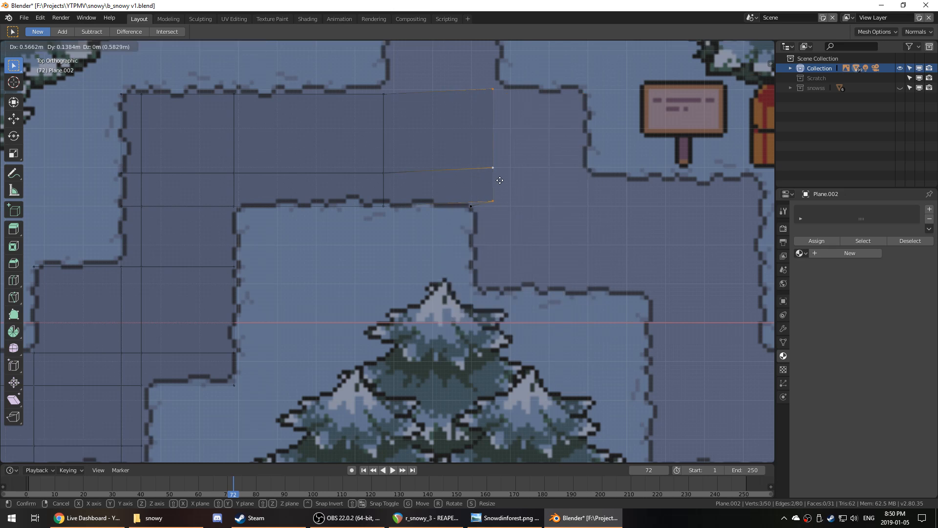
- Extrude the remaining strip's right end edges along X to the reference path's corner beside the sign
{"action": "key", "text": "e"}
{"action": "key", "text": "x"}
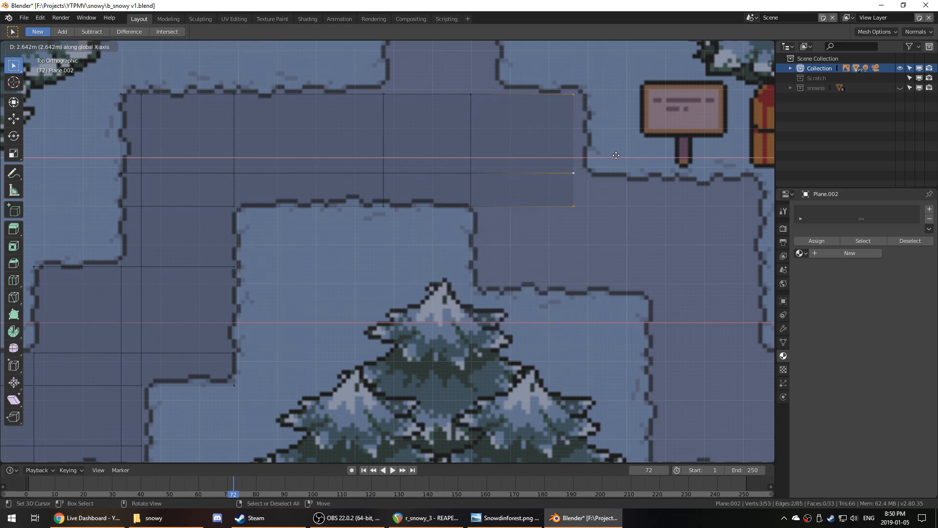
{"action": "left_click", "coordinate": [612, 154]}
- Add a vertical loop cut through the new segment, aligned with the right border of the upward branch
{"action": "key", "text": "ctrl+r"}
{"action": "left_click_drag", "start_coordinate": [493, 106], "coordinate": [465, 98]}
{"action": "middle_click_drag", "start_coordinate": [512, 86], "coordinate": [503, 164], "text": "shift"}
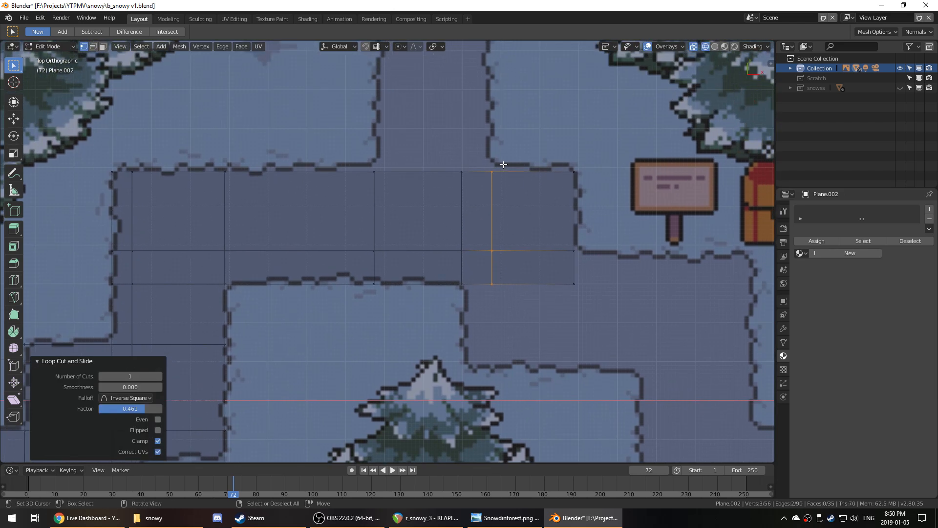
- Extrude the lower part of the path's right end edge along X to the reference path's outer border below the chest
{"action": "key", "text": "alt+a"}
{"action": "right_click", "coordinate": [463, 283]}
{"action": "right_click", "coordinate": [575, 284]}
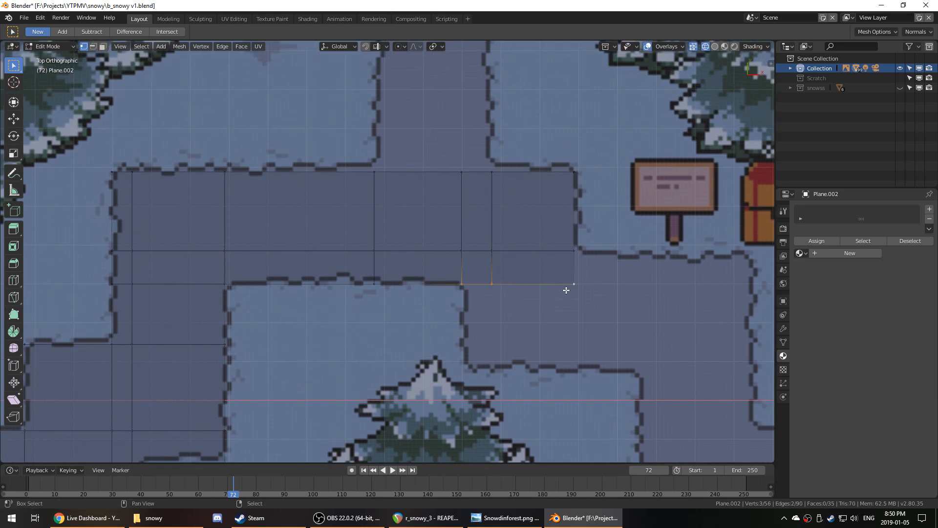
{"action": "right_click", "coordinate": [575, 251], "text": "shift"}
{"action": "key", "text": "e"}
{"action": "key", "text": "x"}
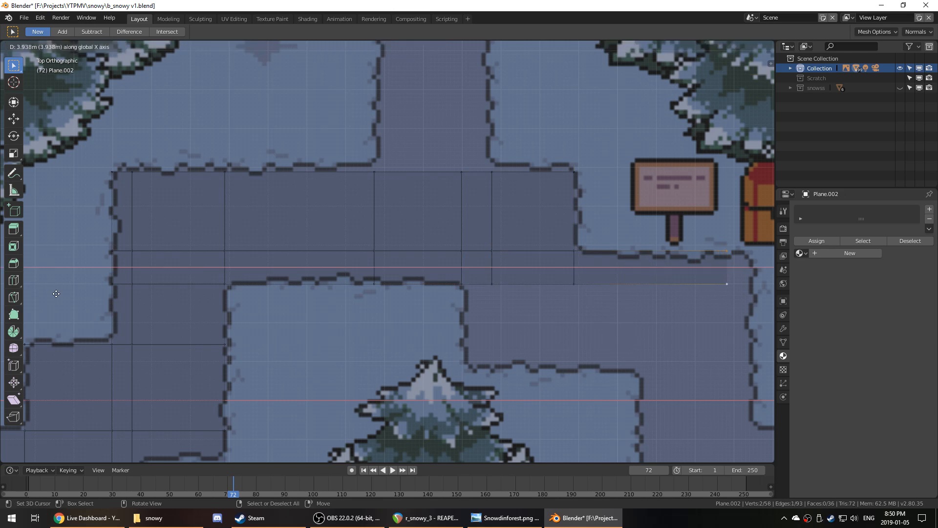
{"action": "left_click", "coordinate": [63, 294]}
- Select the path's lower edge from the inner corner to the right end and extrude it about 2.1 m down along Y to the lower border
{"action": "right_click", "coordinate": [462, 284], "text": "ctrl"}
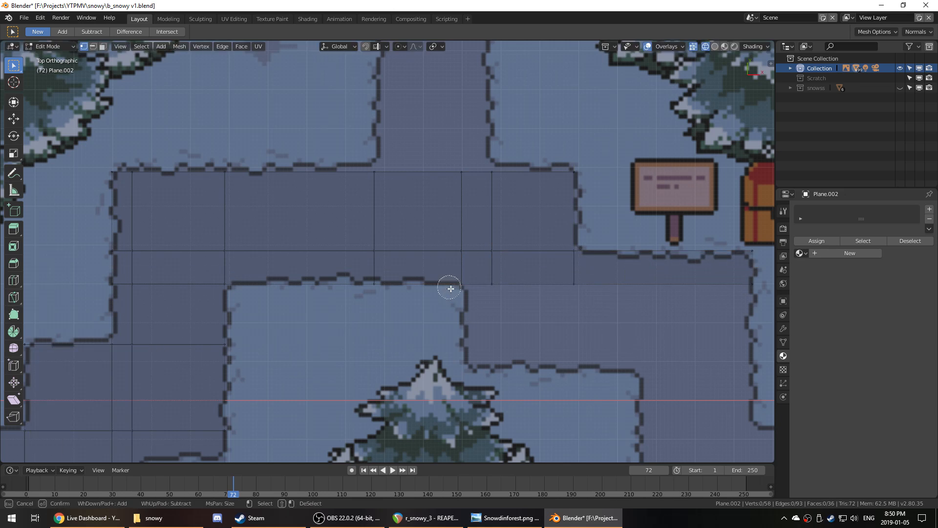
{"action": "middle_click_drag", "start_coordinate": [683, 313], "coordinate": [539, 249], "text": "shift"}
{"action": "key", "text": "e"}
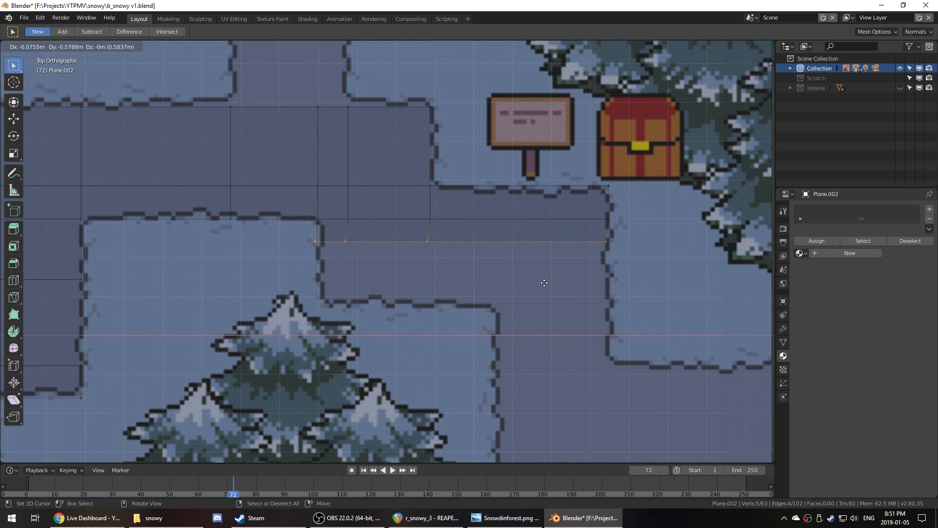
{"action": "key", "text": "y"}
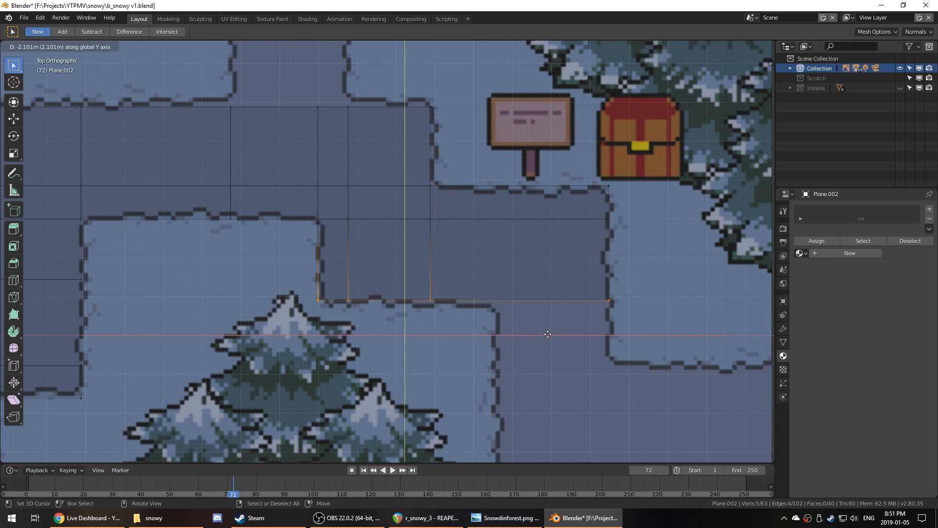
{"action": "left_click", "coordinate": [547, 332]}
- Add a vertical loop cut through the new segment, aligned with the left border of the downward branch
{"action": "key", "text": "ctrl+r"}
{"action": "left_click", "coordinate": [505, 241]}
{"action": "left_click", "coordinate": [482, 243]}
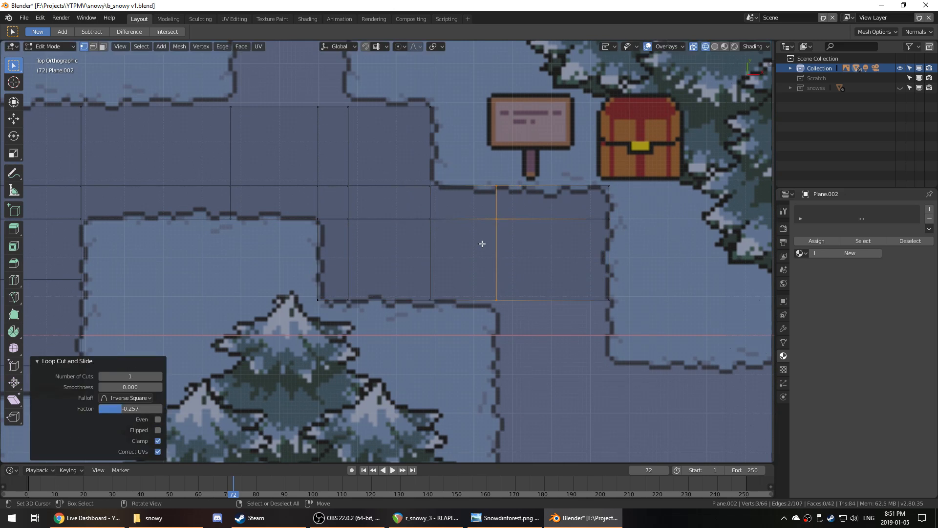
- Extrude the lower edge between the new cut and the right end 1.67 m down along Y to the next corner
{"action": "right_click", "coordinate": [614, 303]}
{"action": "right_click", "coordinate": [495, 305], "text": "shift"}
{"action": "middle_click_drag", "start_coordinate": [615, 340], "coordinate": [490, 222], "text": "shift"}
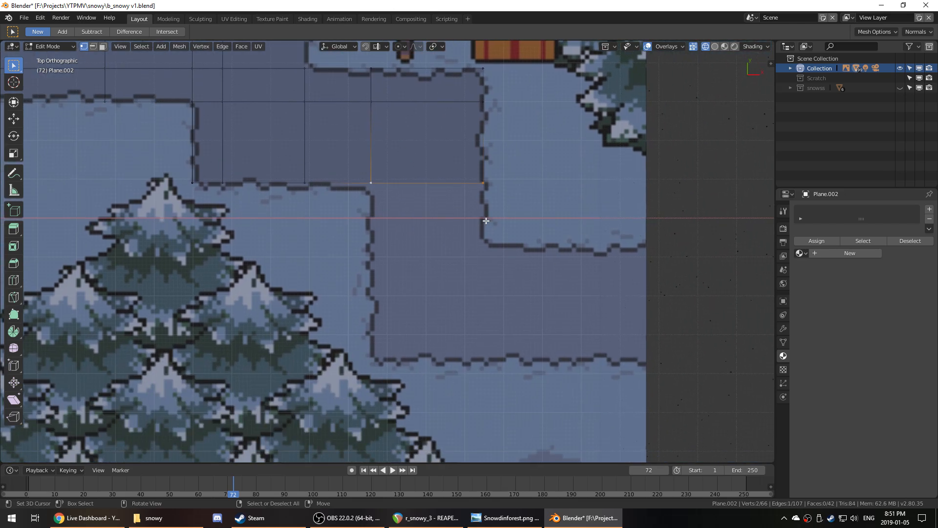
{"action": "key", "text": "e"}
{"action": "key", "text": "y"}
{"action": "left_click", "coordinate": [493, 285]}
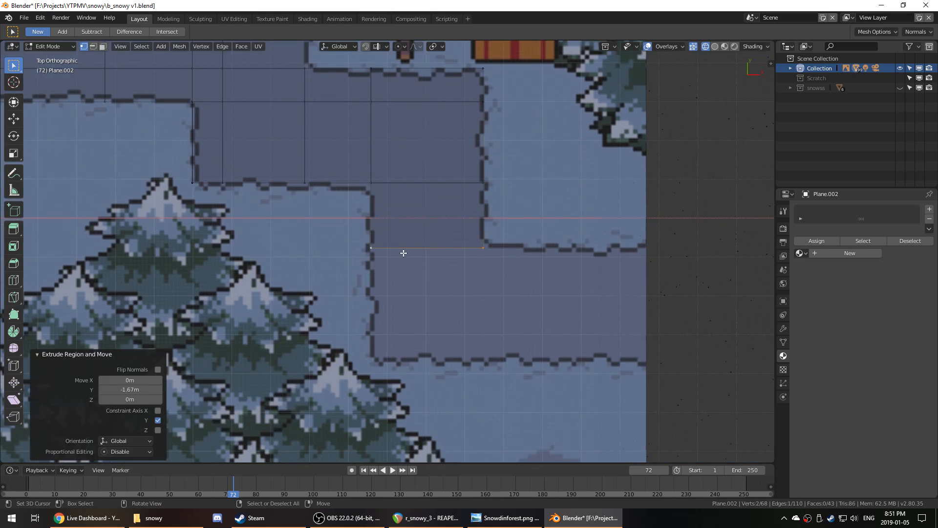
- Extrude the downward branch's end edge about 2.8 m further down along Y to the reference path's lowest border
{"action": "right_click", "coordinate": [374, 248]}
{"action": "right_click", "coordinate": [495, 247], "text": "shift"}
{"action": "key", "text": "y"}
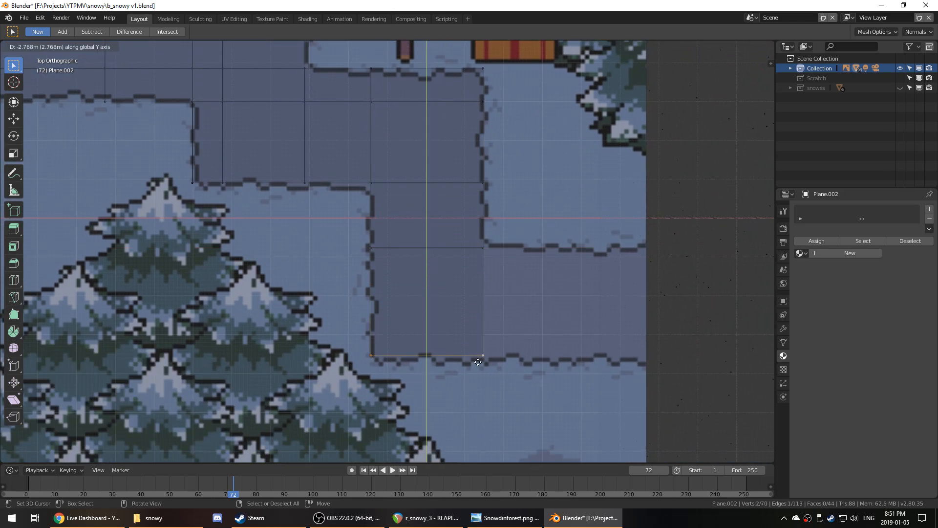
{"action": "left_click", "coordinate": [493, 358]}
- Extrude the right side edge of the lowest section 4.3 m along X to the reference image's right edge and leave mesh editing
{"action": "right_click", "coordinate": [477, 248]}
{"action": "right_click", "coordinate": [491, 357], "text": "shift"}
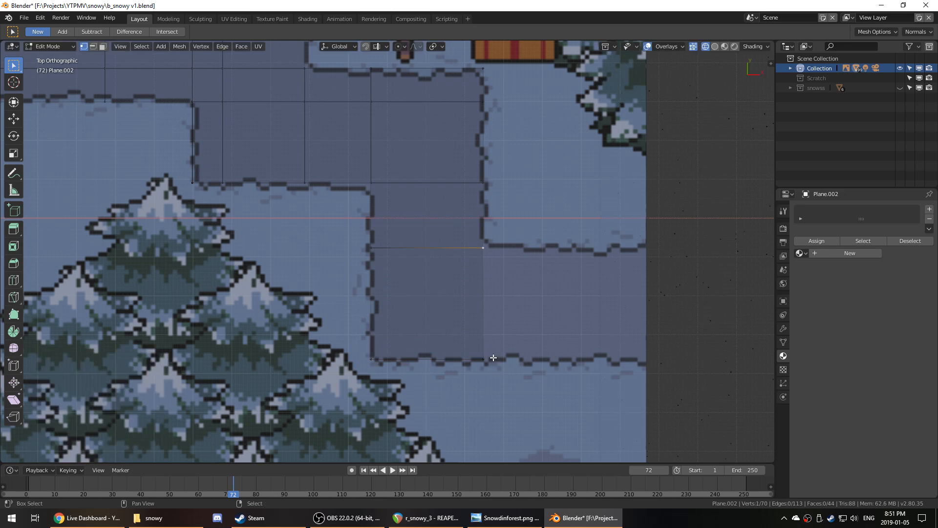
{"action": "key", "text": "e"}
{"action": "key", "text": "x"}
{"action": "left_click", "coordinate": [684, 335]}
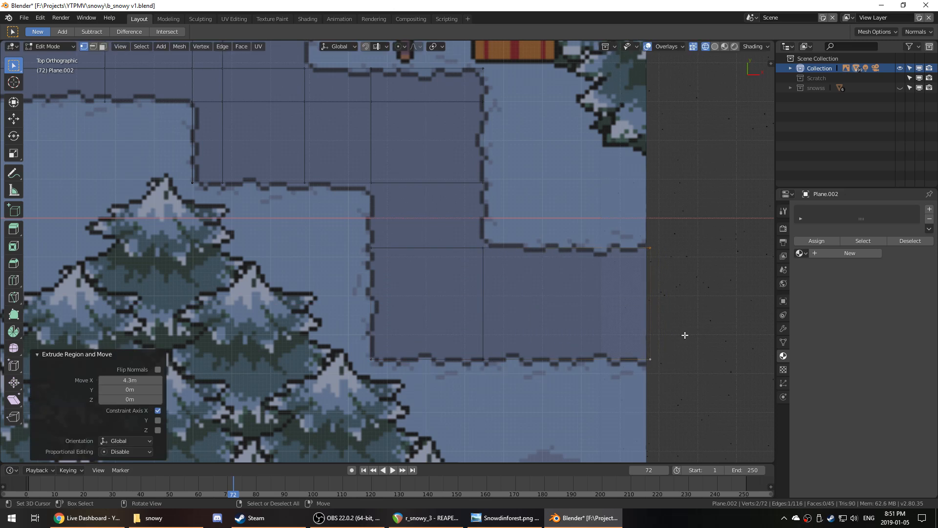
{"action": "scroll", "coordinate": [503, 326], "scroll_direction": "down", "scroll_amount": 3}
{"action": "key", "text": "Tab"}
{"action": "middle_click_drag", "start_coordinate": [503, 326], "coordinate": [494, 324]}
{"action": "key", "text": "KP_7"}
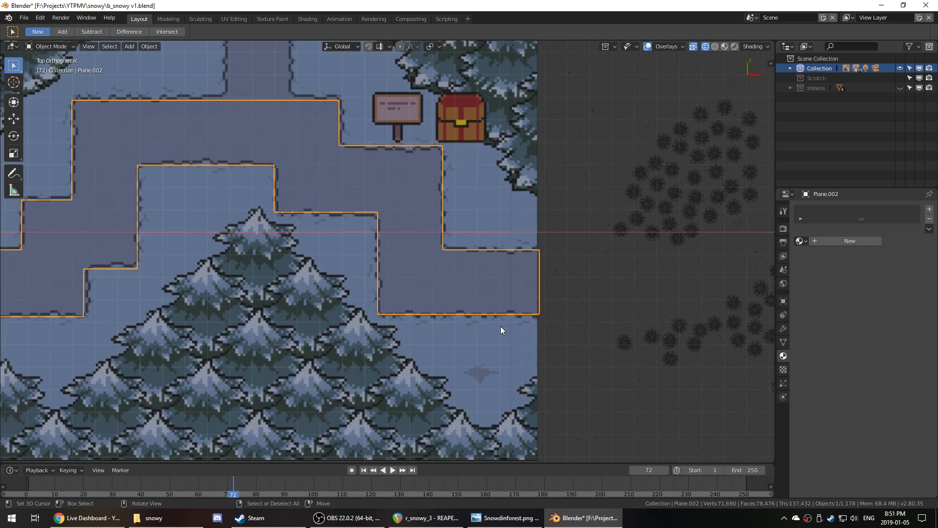
- Select the three top-border vertices spanning the upward branch's width and extrude them 7.05 m up along Y
{"action": "middle_click_drag", "start_coordinate": [408, 218], "coordinate": [513, 352], "text": "shift"}
{"action": "scroll", "coordinate": [513, 353], "scroll_direction": "up", "scroll_amount": 3}
{"action": "key", "text": "Tab"}
{"action": "right_click", "coordinate": [292, 216]}
{"action": "right_click", "coordinate": [374, 220], "text": "shift"}
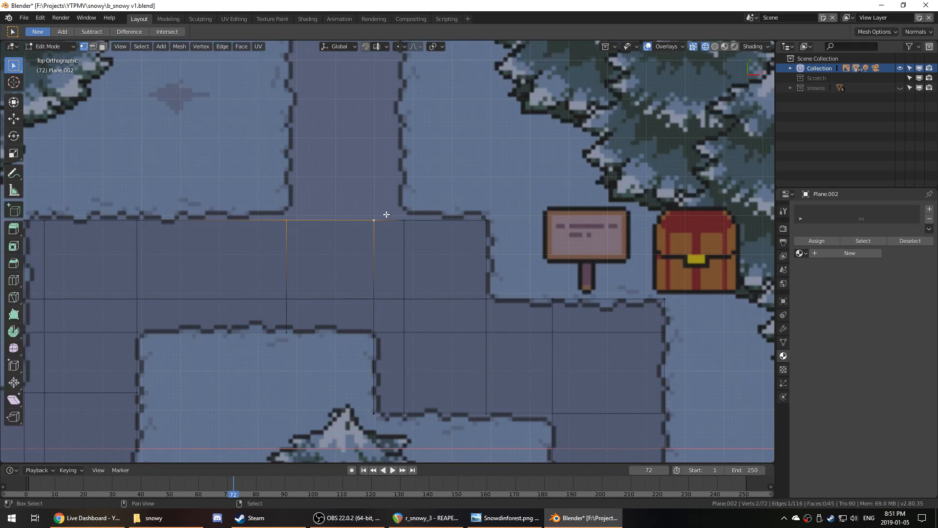
{"action": "right_click", "coordinate": [404, 220], "text": "shift"}
{"action": "middle_click_drag", "start_coordinate": [420, 170], "coordinate": [450, 273], "text": "shift"}
{"action": "key", "text": "e"}
{"action": "key", "text": "y"}
{"action": "left_click", "coordinate": [439, 55]}
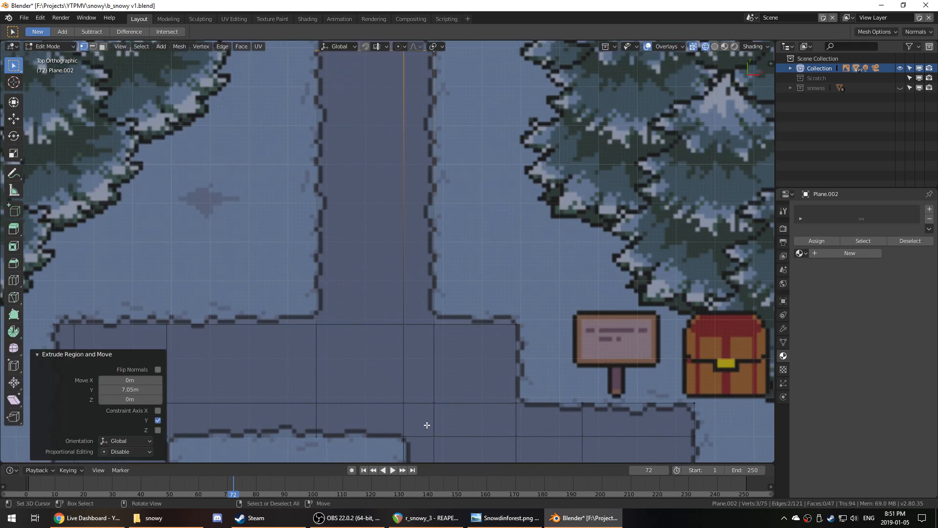
- Move the upward branch's end vertices about 4.3 m along Y, just past the reference image's top edge, and leave mesh editing
{"action": "scroll", "coordinate": [434, 383], "scroll_direction": "down", "scroll_amount": 4}
{"action": "key", "text": "g"}
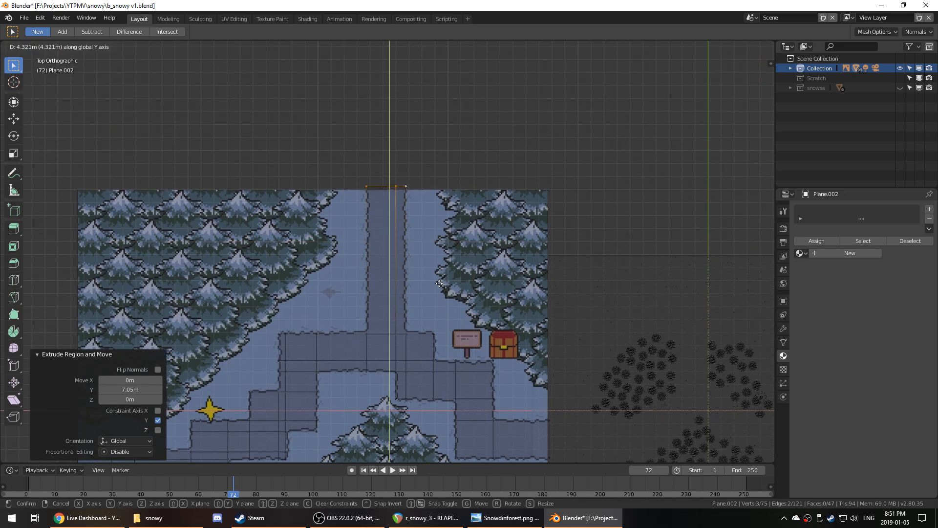
{"action": "left_click", "coordinate": [438, 300]}
{"action": "key", "text": "Tab"}
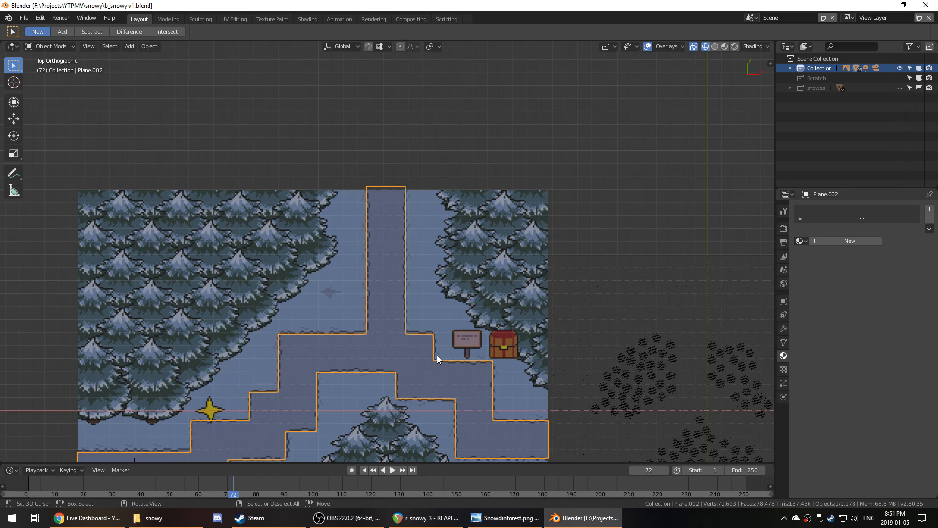
- Rename the finished path object as "path" in its object properties
{"action": "middle_click_drag", "start_coordinate": [437, 356], "coordinate": [468, 305]}
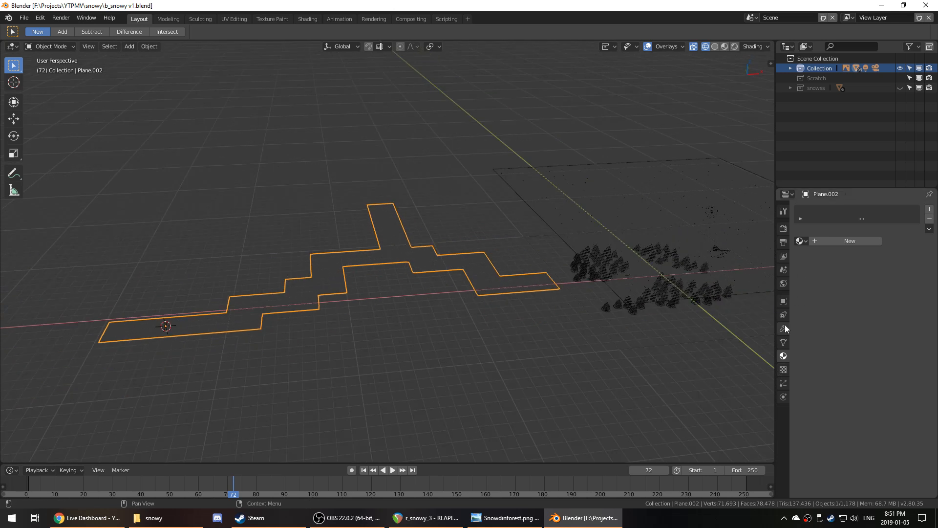
{"action": "left_click", "coordinate": [783, 301]}
{"action": "scroll", "coordinate": [829, 256], "scroll_direction": "down", "scroll_amount": 2}
{"action": "scroll", "coordinate": [829, 256], "scroll_direction": "up", "scroll_amount": 2}
{"action": "left_click", "coordinate": [849, 210]}
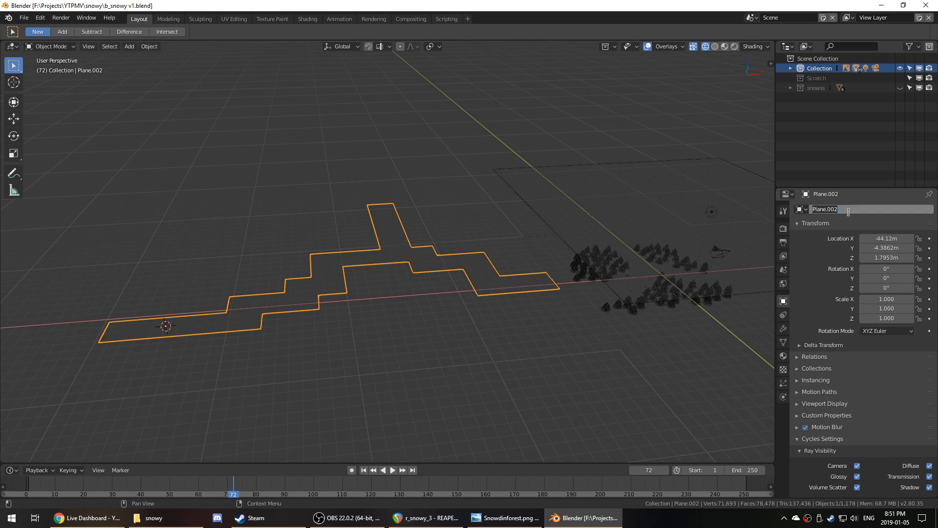
{"action": "type", "text": "path"}
{"action": "key", "text": "Return"}
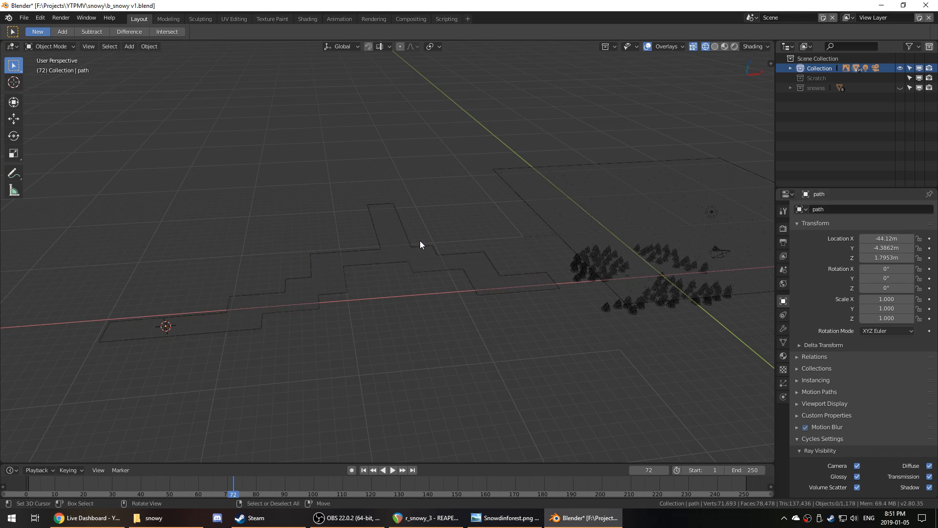
- In top view, move the path over to the modelled trees and scale it down to about 0.332
{"action": "key", "text": "KP_7"}
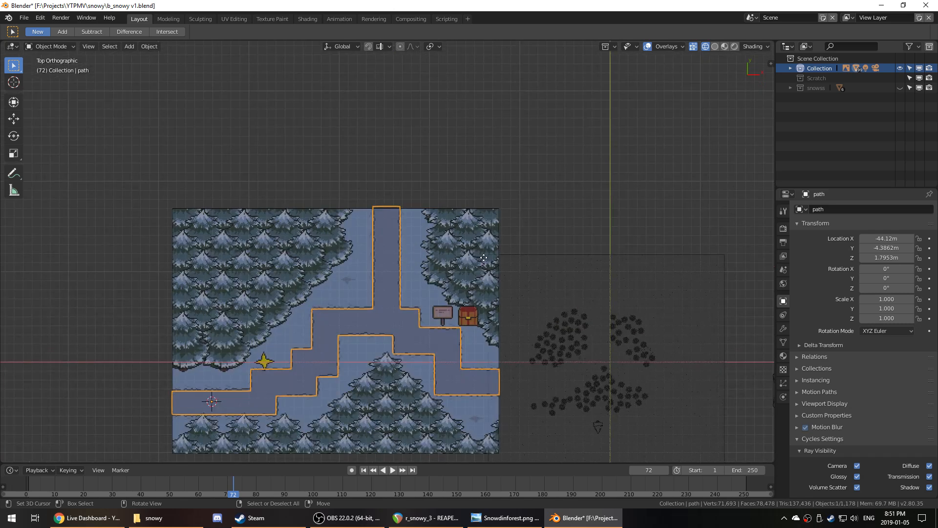
{"action": "key", "text": "g"}
{"action": "left_click", "coordinate": [681, 288]}
{"action": "key", "text": "s"}
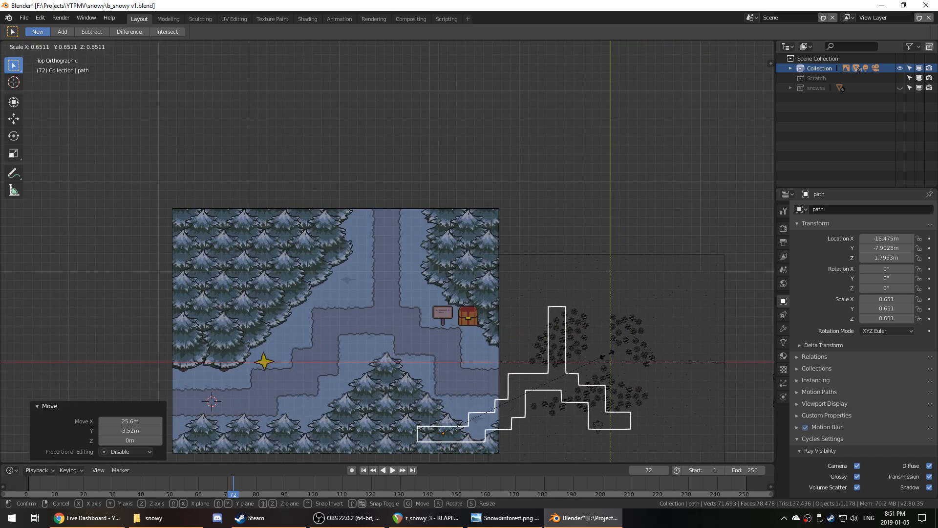
{"action": "left_click", "coordinate": [601, 365]}
- Position the scaled path between the tree clusters at about X -6.72 m, Y -2.19 m
{"action": "key", "text": "g"}
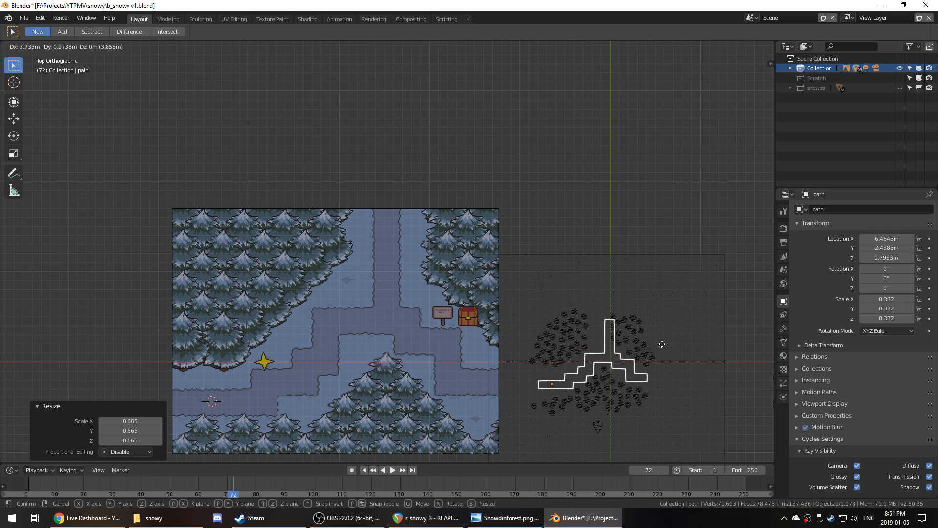
{"action": "left_click", "coordinate": [676, 366]}
{"action": "scroll", "coordinate": [675, 368], "scroll_direction": "up", "scroll_amount": 4}
{"action": "middle_click_drag", "start_coordinate": [675, 368], "coordinate": [376, 199], "text": "shift"}
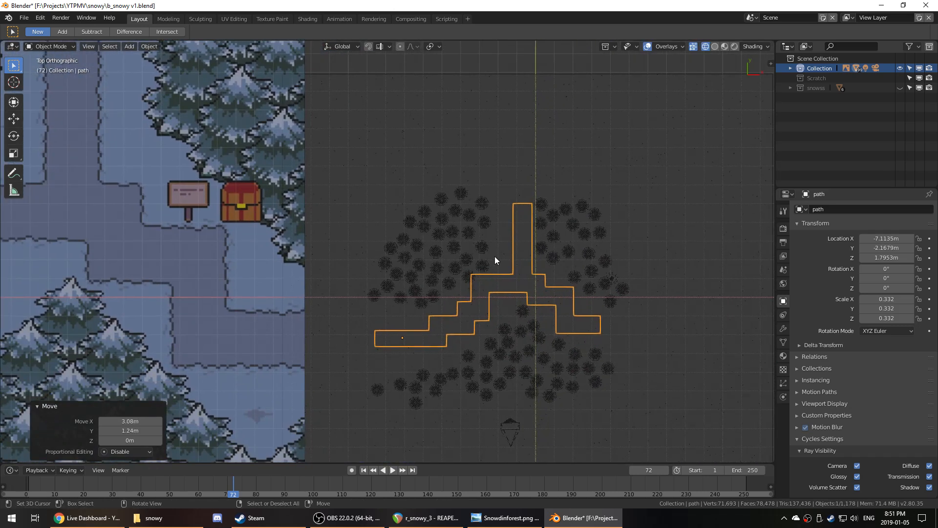
{"action": "key", "text": "g"}
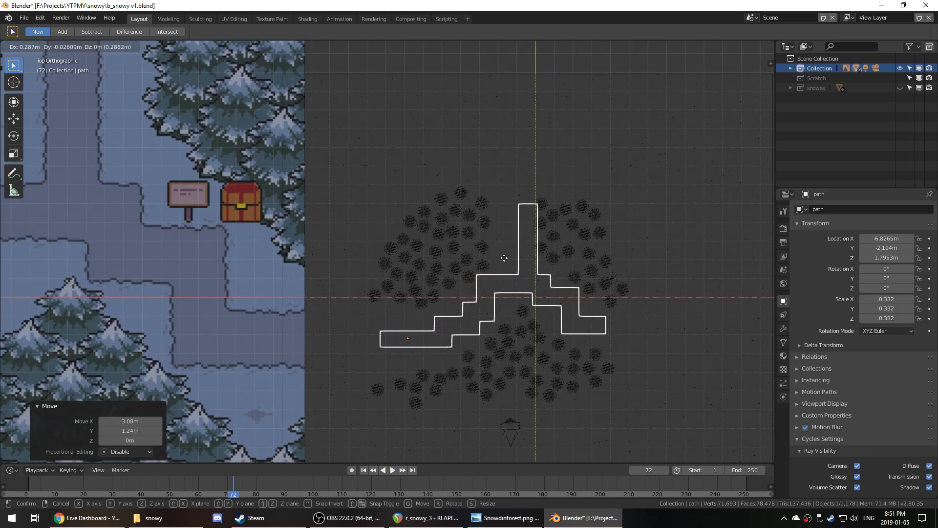
{"action": "left_click", "coordinate": [506, 258]}
{"action": "scroll", "coordinate": [195, 268], "scroll_direction": "down", "scroll_amount": 4}
{"action": "scroll", "coordinate": [473, 292], "scroll_direction": "up", "scroll_amount": 3}
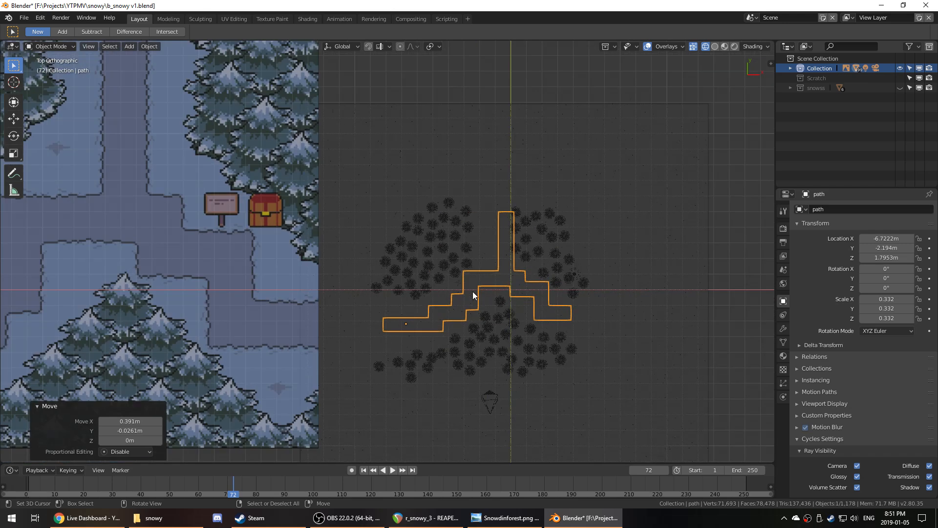
- Move the star-shaped plane beside the left tree cluster, to about X -4.84 m, Y -0.52 m, and save the file
{"action": "left_click", "coordinate": [459, 286]}
{"action": "left_click", "coordinate": [459, 285]}
{"action": "key", "text": "g"}
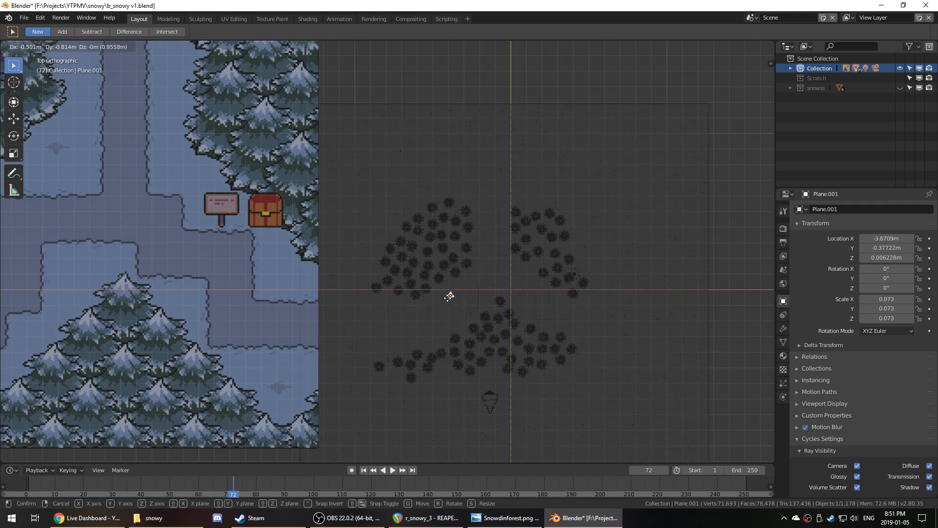
{"action": "left_click", "coordinate": [464, 306]}
{"action": "scroll", "coordinate": [465, 306], "scroll_direction": "up", "scroll_amount": 3}
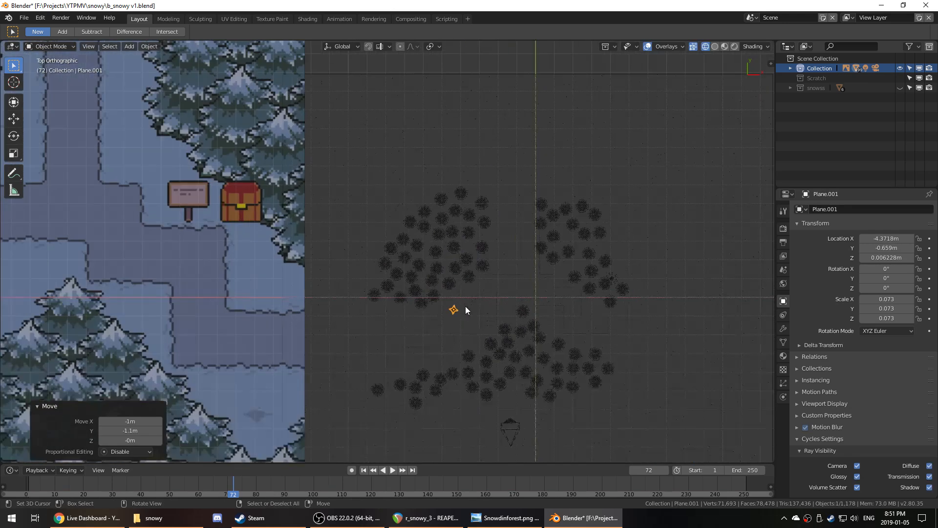
{"action": "scroll", "coordinate": [546, 327], "scroll_direction": "up", "scroll_amount": 1}
{"action": "key", "text": "g"}
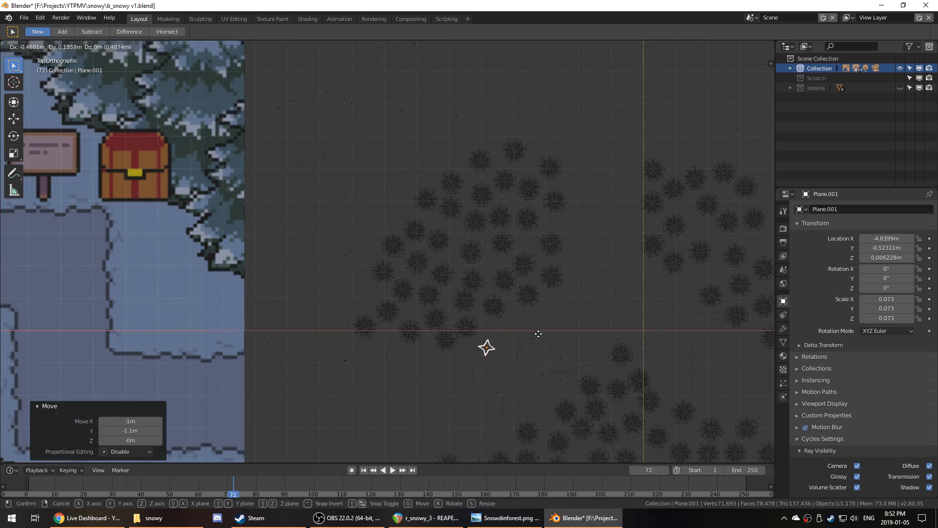
{"action": "left_click", "coordinate": [541, 334]}
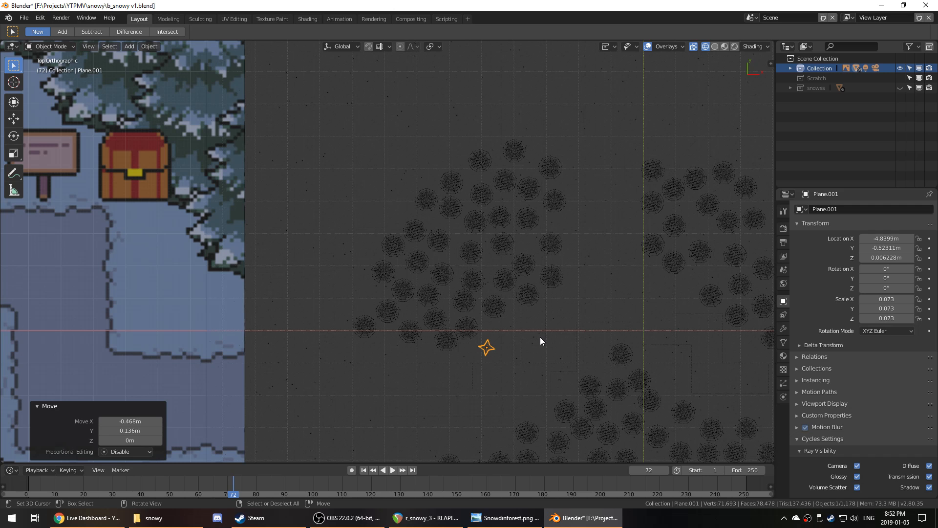
{"action": "middle_click_drag", "start_coordinate": [540, 337], "coordinate": [489, 333], "text": "shift"}
{"action": "key", "text": "ctrl+s"}
{"action": "scroll", "coordinate": [506, 341], "scroll_direction": "down", "scroll_amount": 3}
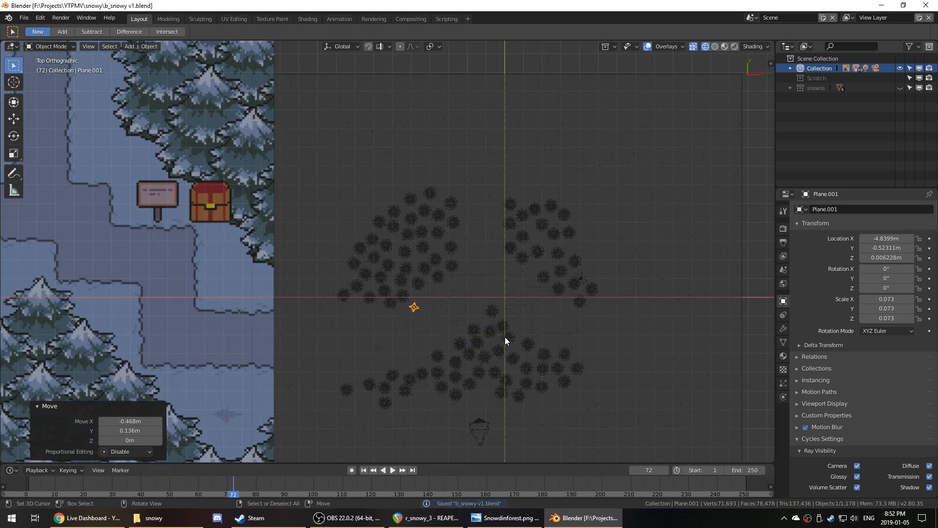
- Open the add-on preferences and search the add-ons for "screen"
{"action": "left_click", "coordinate": [25, 18]}
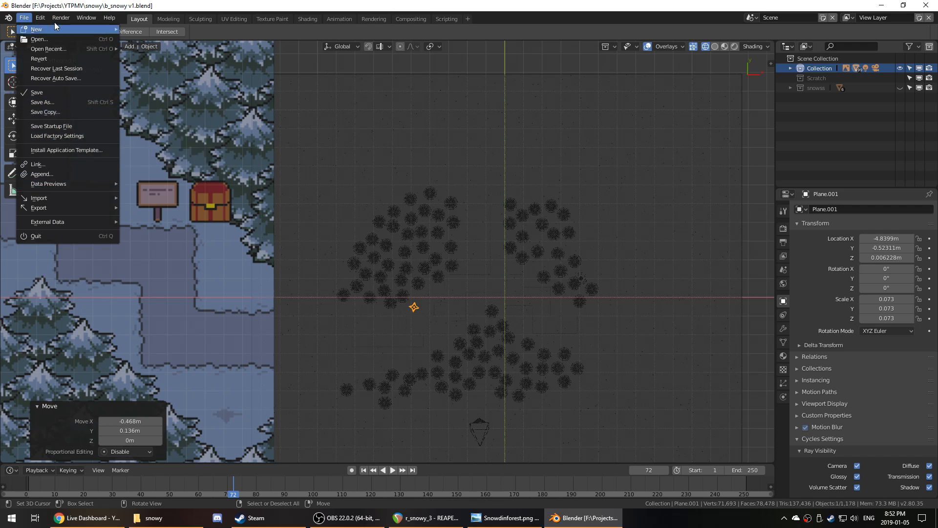
{"action": "mouse_move", "coordinate": [40, 16]}
{"action": "left_click", "coordinate": [72, 130]}
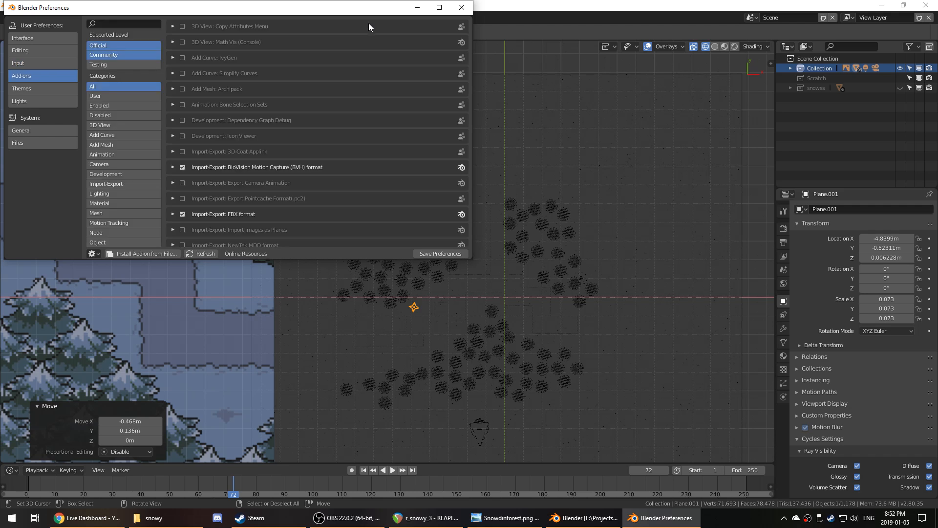
{"action": "left_click", "coordinate": [118, 23]}
{"action": "type", "text": "screen"}
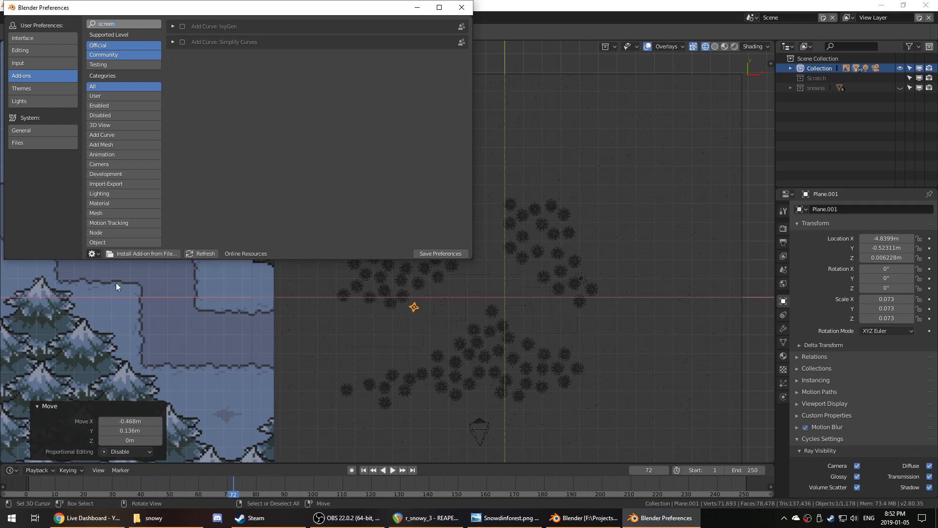
- Switch to Chrome and search the web in a new tab for a Blender 2.8 screencast add-on
{"action": "key", "text": "alt+Tab"}
{"action": "key", "text": "ctrl+t"}
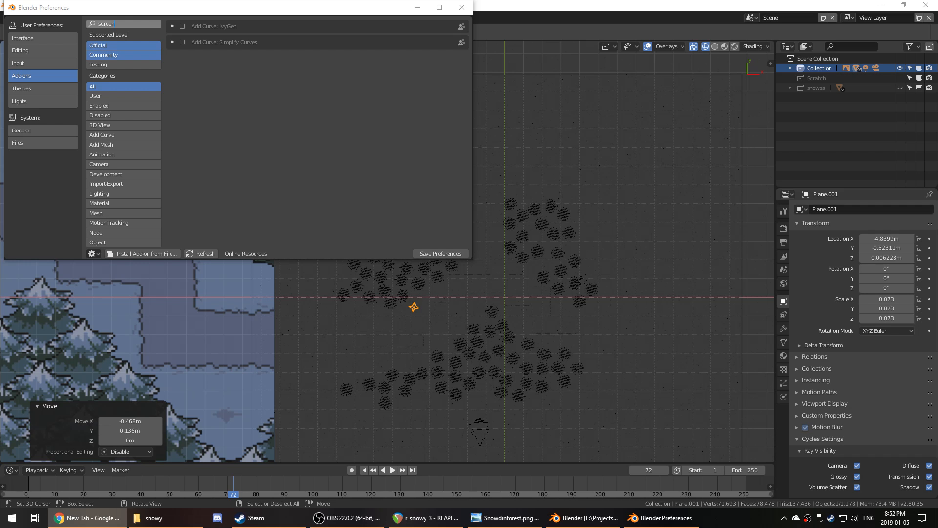
{"action": "key", "text": "Return"}
- Expand the details of the Add Curve: IvyGen add-on in the Blender preferences
{"action": "left_click", "coordinate": [174, 27]}
{"action": "left_click", "coordinate": [173, 26]}
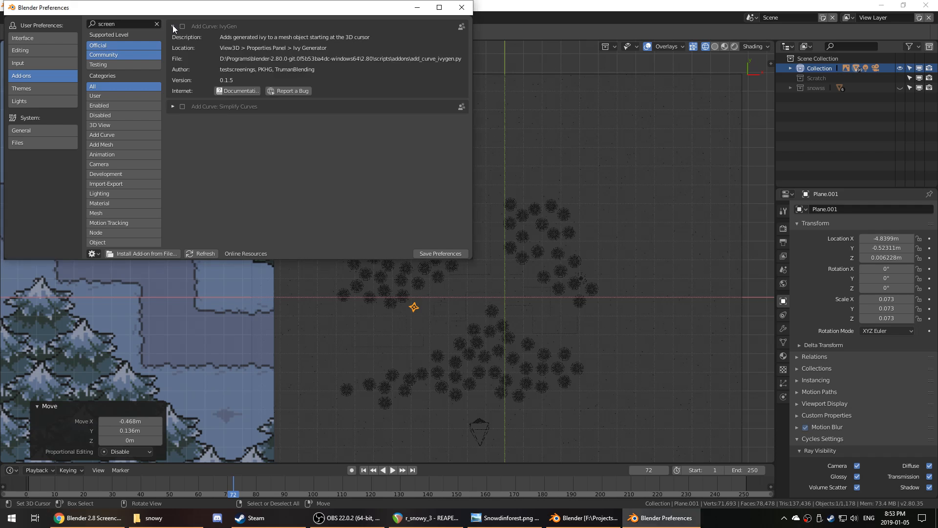
- Collapse the Add Curve: IvyGen details and search the add-ons for "cast"
{"action": "left_click", "coordinate": [173, 26]}
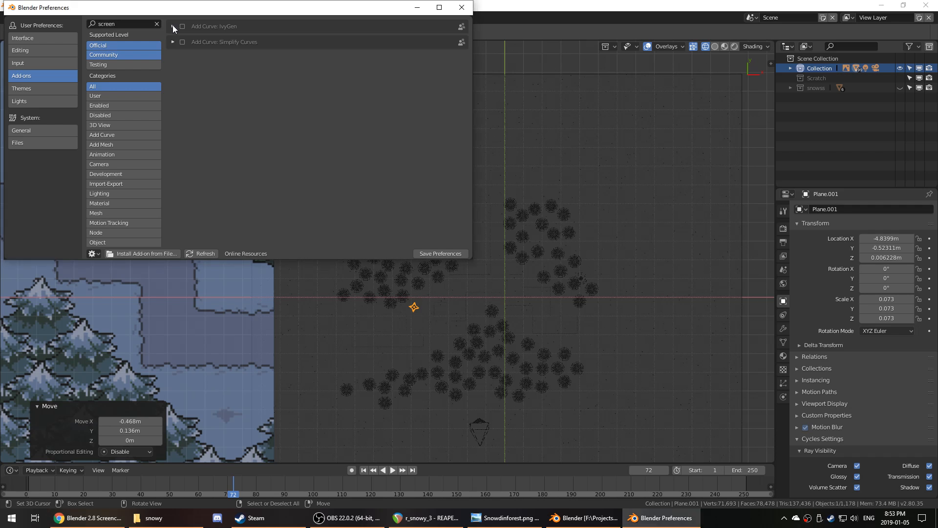
{"action": "left_click", "coordinate": [128, 25]}
{"action": "type", "text": "cas"}
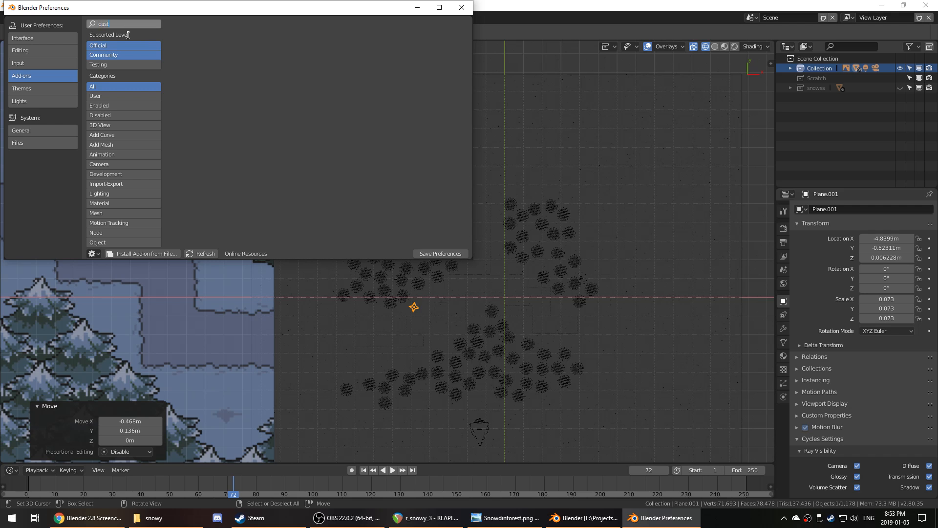
{"action": "type", "text": "t"}
{"action": "key", "text": "Return"}
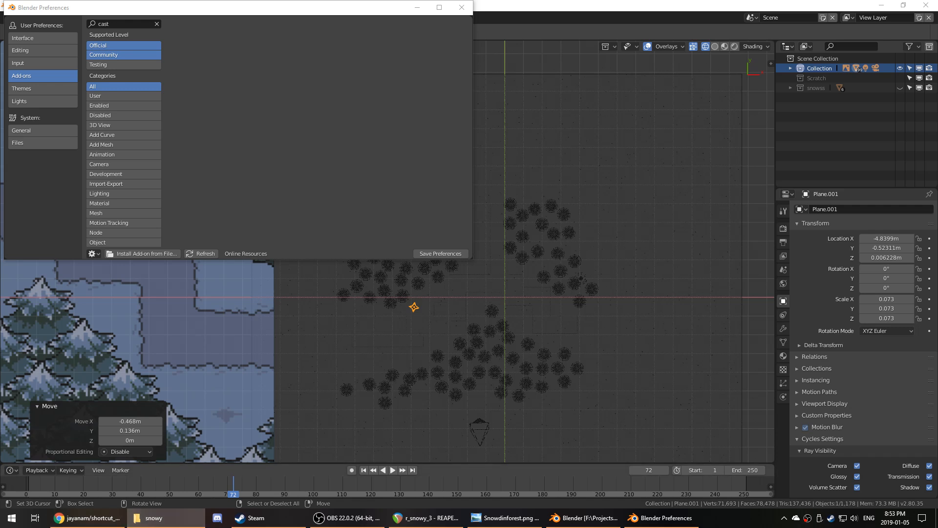
- Switch to the File Explorer window showing the snowy folder and open the Data (D:) drive
{"action": "left_click", "coordinate": [154, 518]}
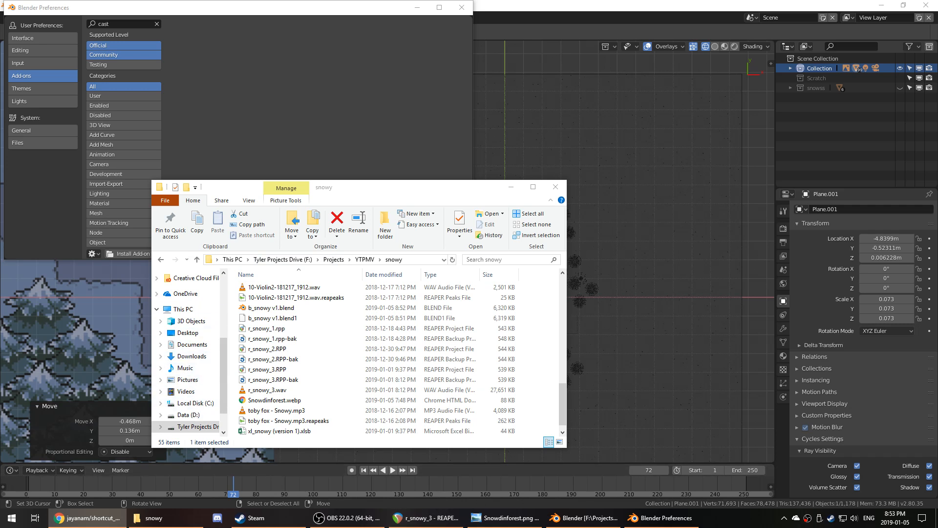
{"action": "key", "text": "alt+Tab"}
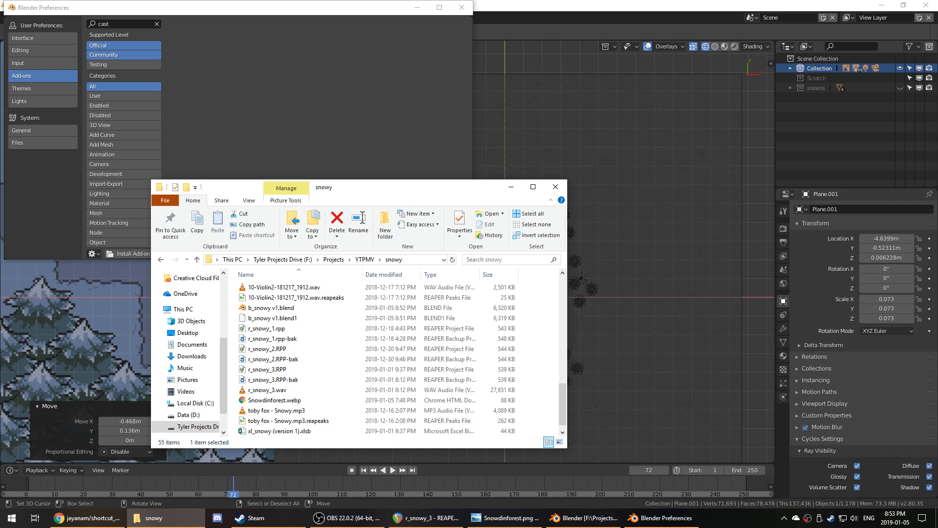
{"action": "key", "text": "alt+Tab"}
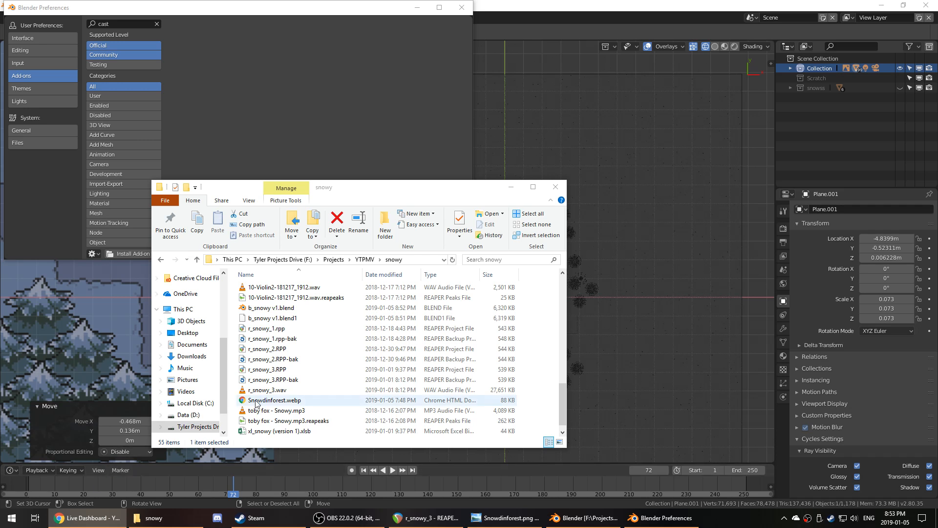
{"action": "left_click_drag", "start_coordinate": [226, 363], "coordinate": [228, 304]}
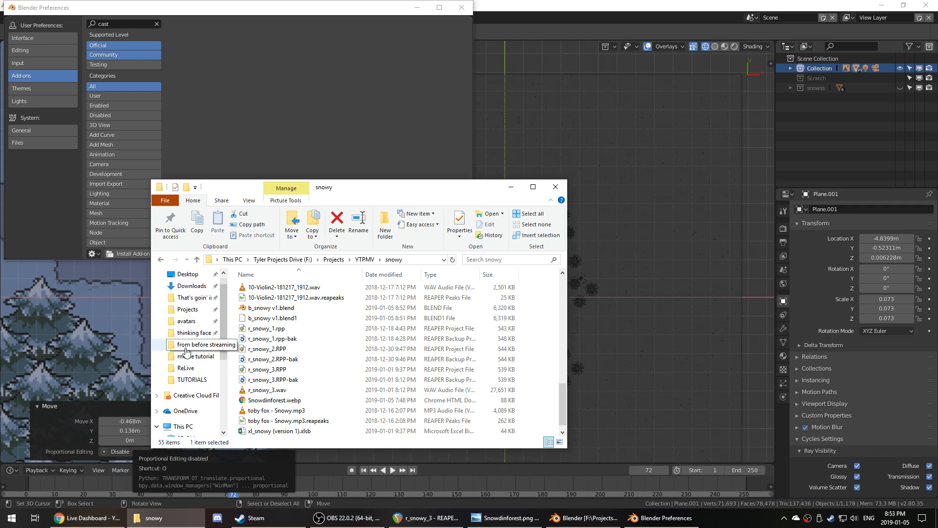
{"action": "scroll", "coordinate": [190, 371], "scroll_direction": "down", "scroll_amount": 4}
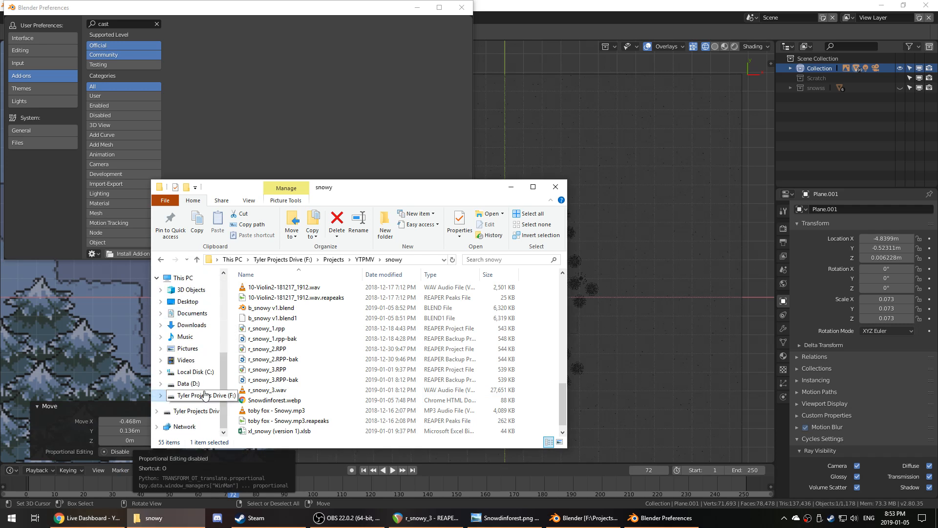
{"action": "left_click", "coordinate": [200, 385]}
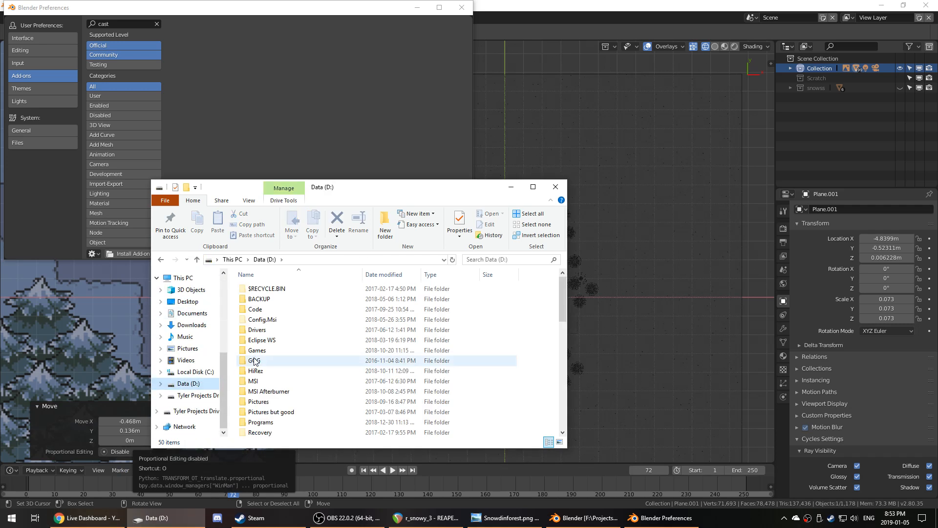
- Look for a Blender installation in the Program Files (x86) and Program Files folders on Local Disk (C:)
{"action": "left_click", "coordinate": [194, 372]}
{"action": "left_click", "coordinate": [277, 389]}
{"action": "key", "text": "p"}
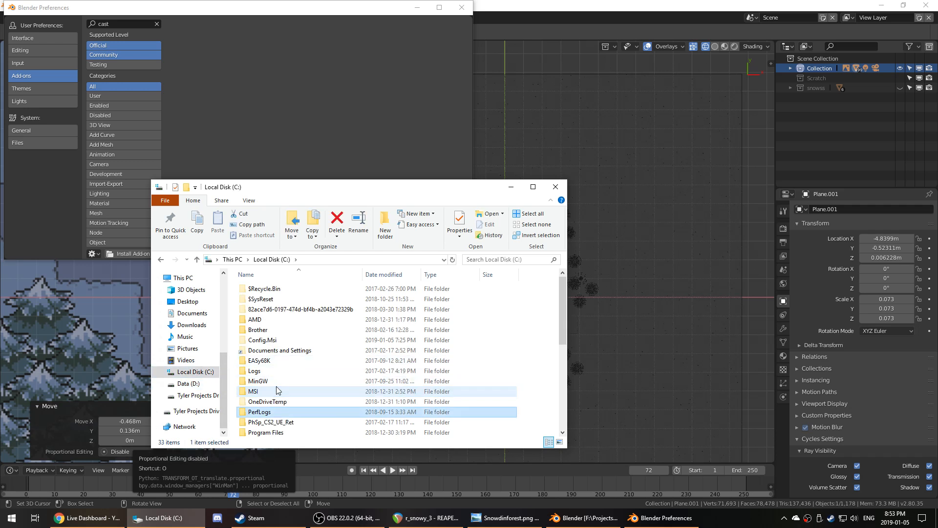
{"action": "key", "text": "p"}
{"action": "key", "text": "p"}
{"action": "key", "text": "p"}
{"action": "key", "text": "Return"}
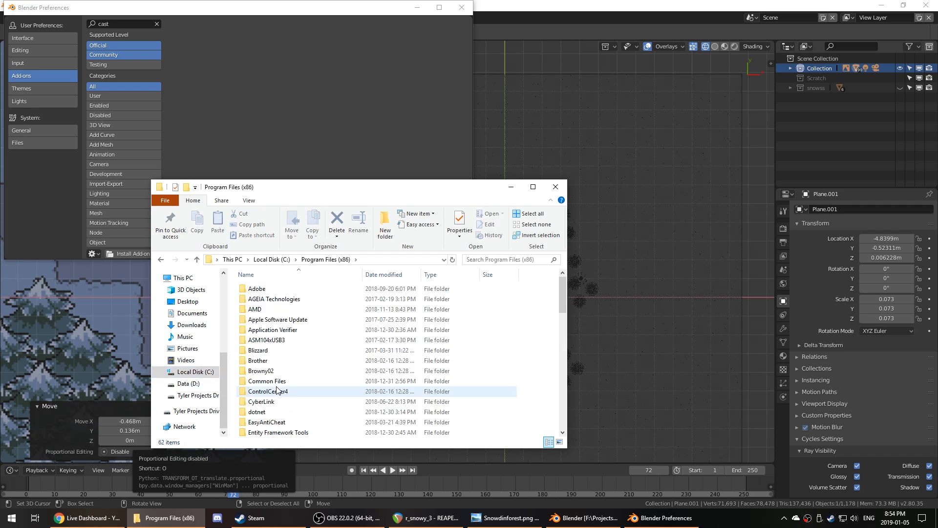
{"action": "key", "text": "b"}
{"action": "key", "text": "BackSpace"}
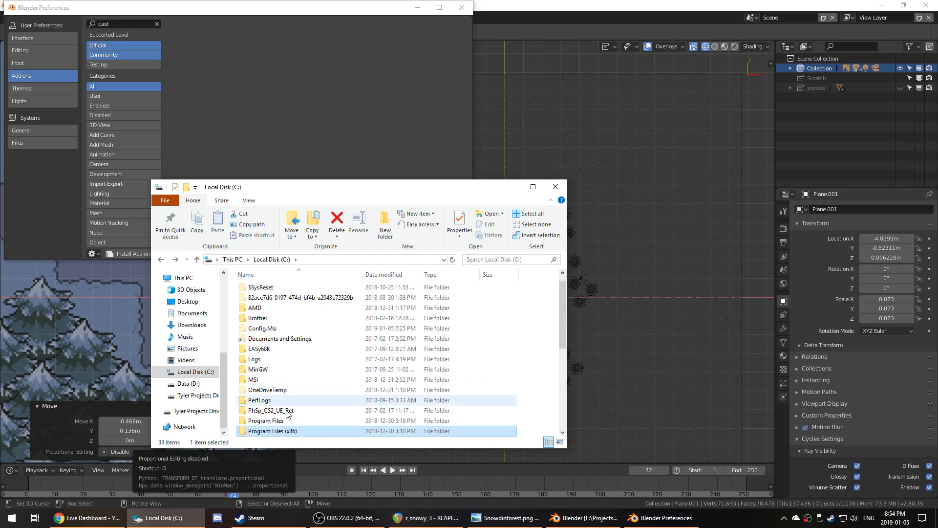
{"action": "key", "text": "Up"}
{"action": "key", "text": "Return"}
{"action": "left_click", "coordinate": [307, 404]}
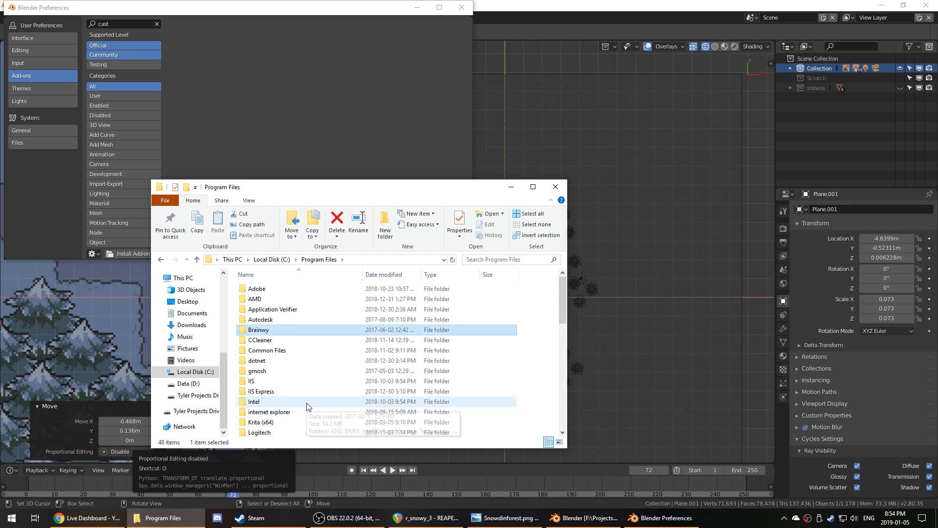
- Open the Programs folder on the Data (D:) drive and jump to the Blender folders
{"action": "left_click", "coordinate": [189, 383]}
{"action": "left_click", "coordinate": [295, 363]}
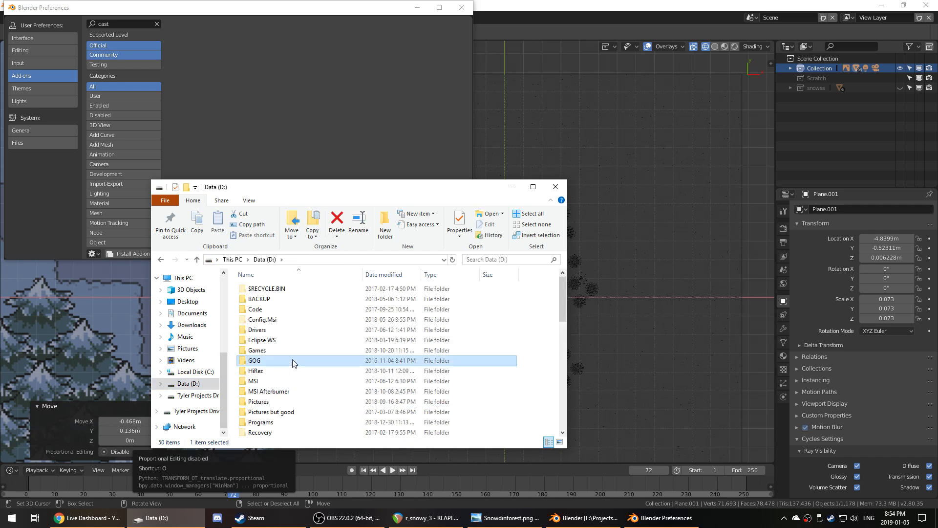
{"action": "key", "text": "Down"}
{"action": "key", "text": "Down"}
{"action": "key", "text": "Down"}
{"action": "key", "text": "Down"}
{"action": "key", "text": "Down"}
{"action": "key", "text": "Down"}
{"action": "key", "text": "Down"}
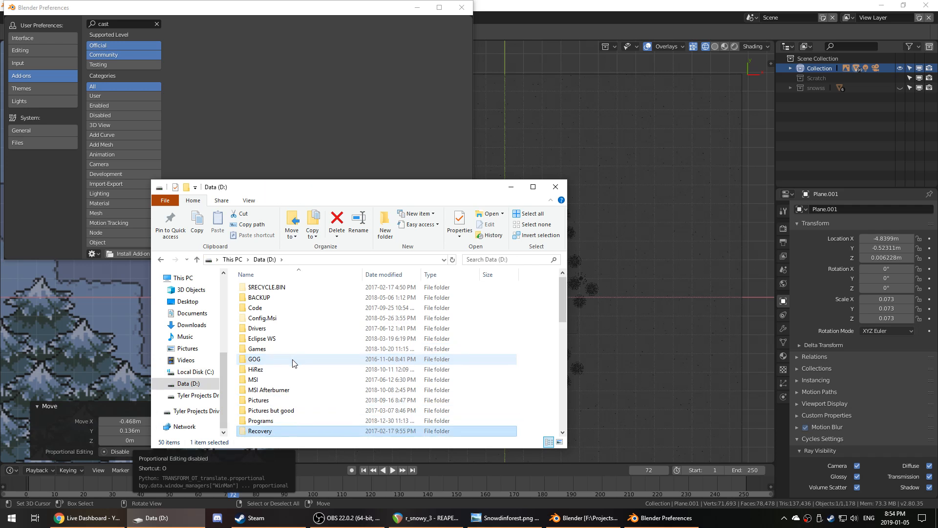
{"action": "key", "text": "Up"}
{"action": "key", "text": "Return"}
{"action": "type", "text": "bl"}
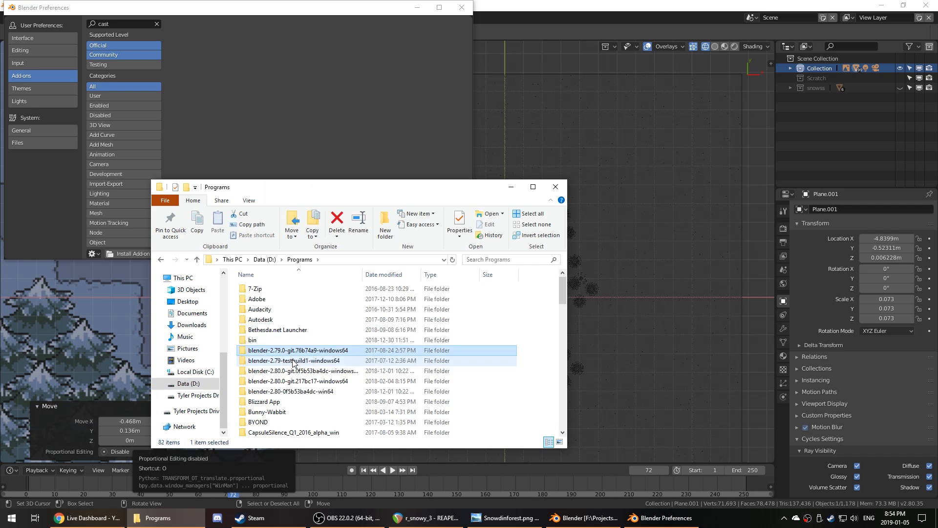
- Check the contents of the blender-2.80-0f5b53ba4dc-win64 folder and return to the Programs folder
{"action": "left_click", "coordinate": [332, 381]}
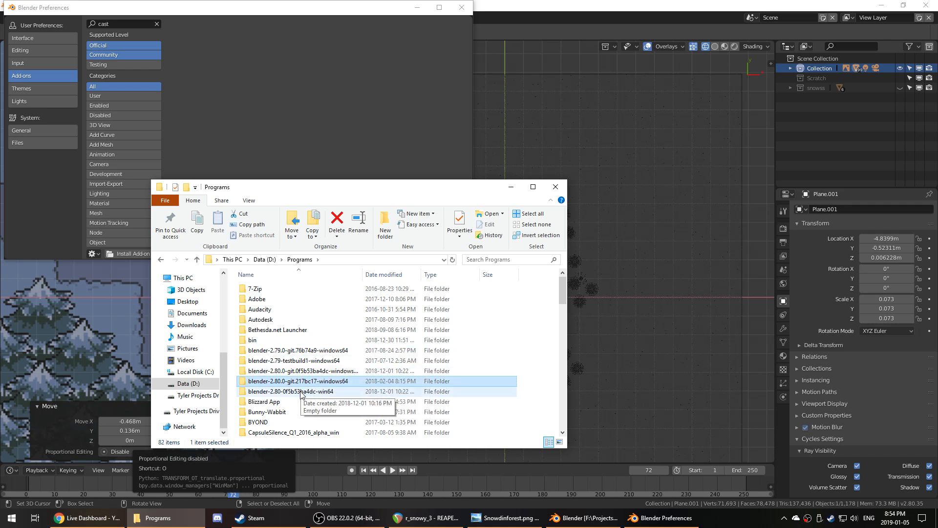
{"action": "double_click", "coordinate": [323, 391]}
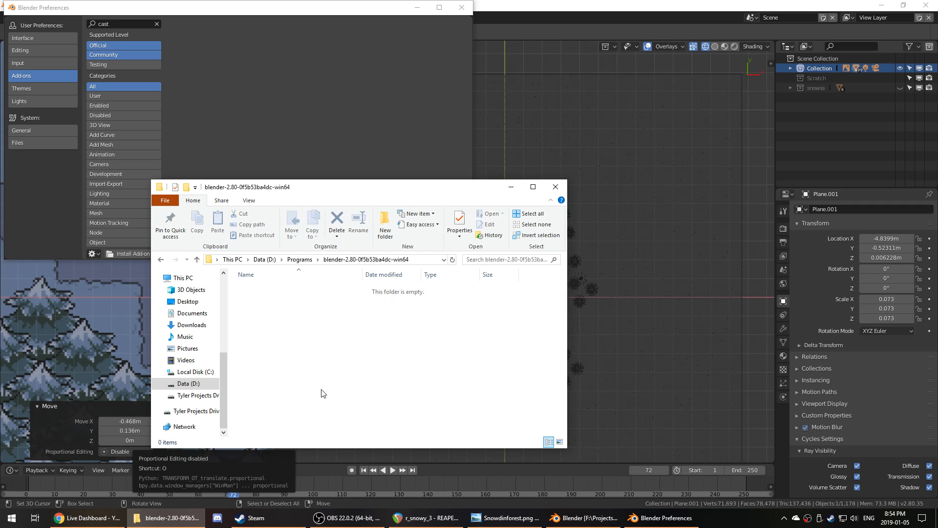
{"action": "key", "text": "alt+Left"}
- Open the 2.80\scripts\addons folder inside blender-2.80.0-git.217bc17-windows64 and look through its files
{"action": "double_click", "coordinate": [323, 382]}
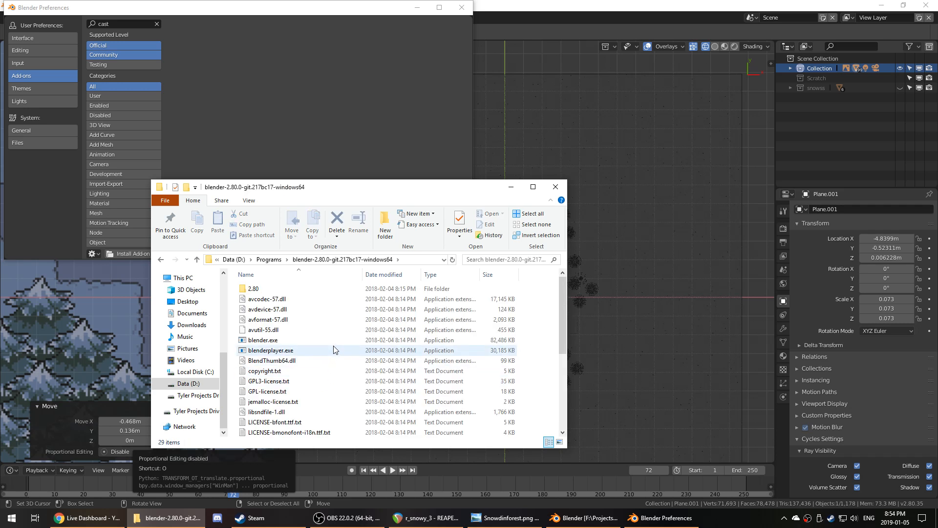
{"action": "double_click", "coordinate": [277, 292]}
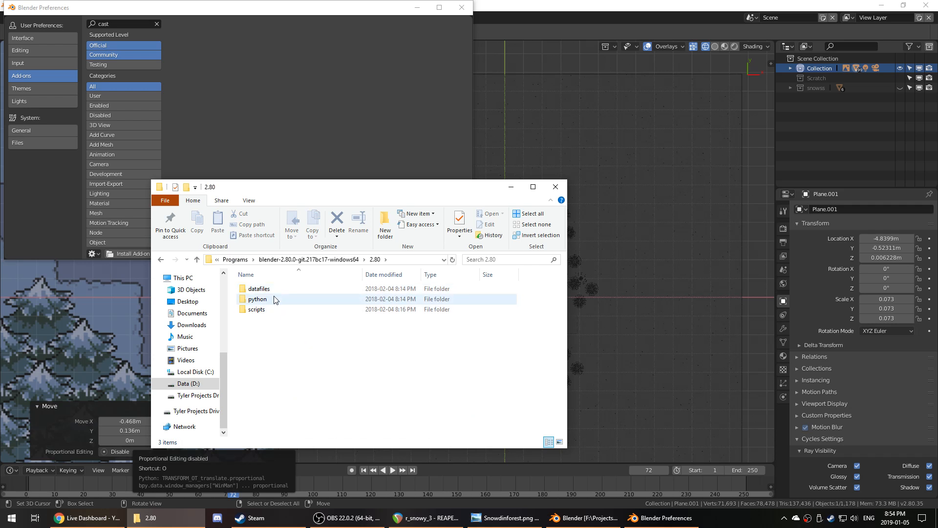
{"action": "double_click", "coordinate": [265, 309]}
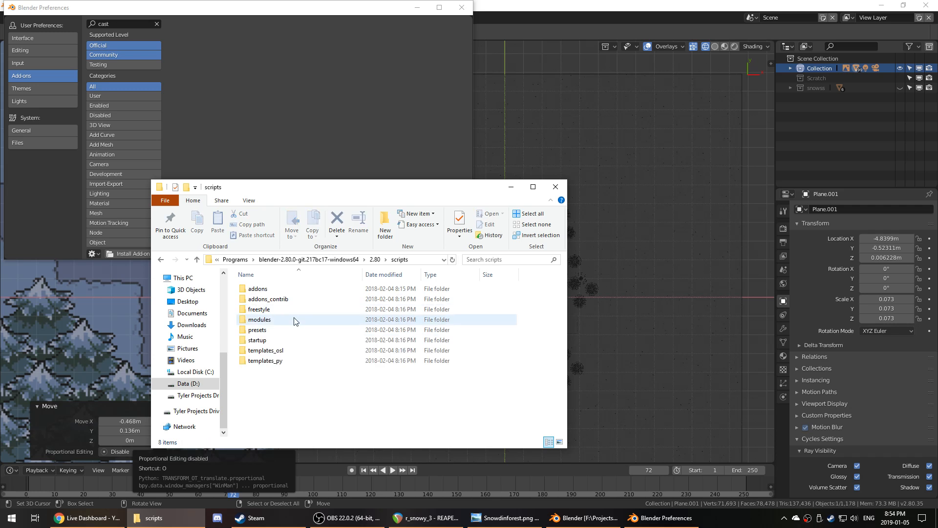
{"action": "double_click", "coordinate": [259, 289]}
{"action": "scroll", "coordinate": [375, 360], "scroll_direction": "down", "scroll_amount": 15}
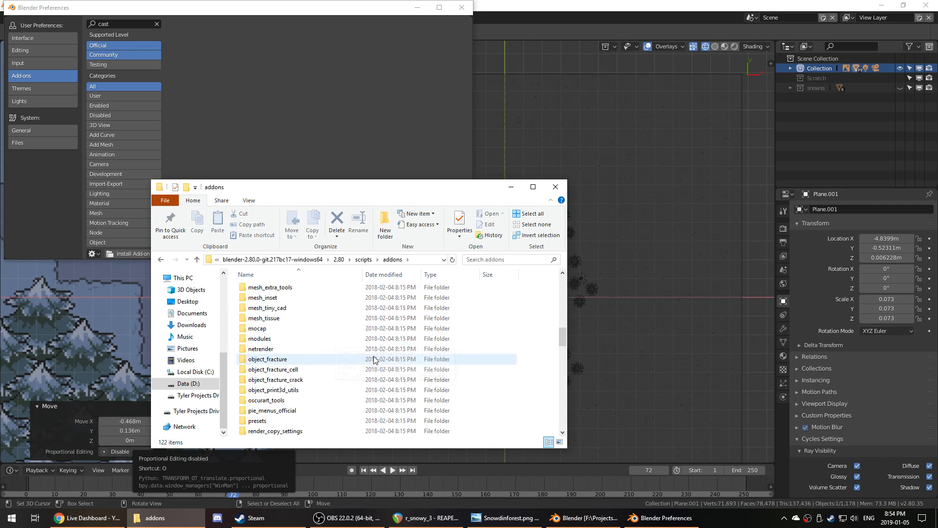
{"action": "scroll", "coordinate": [375, 360], "scroll_direction": "down", "scroll_amount": 20}
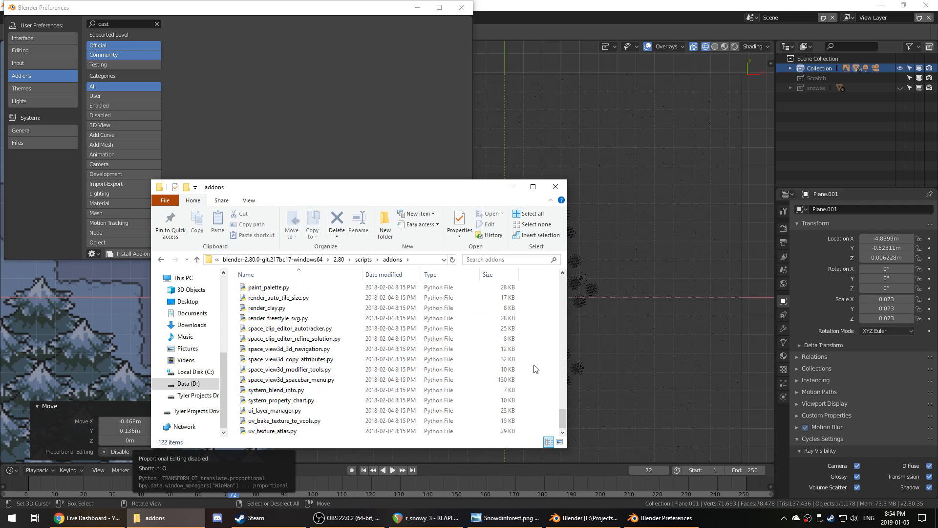
{"action": "right_click", "coordinate": [534, 368]}
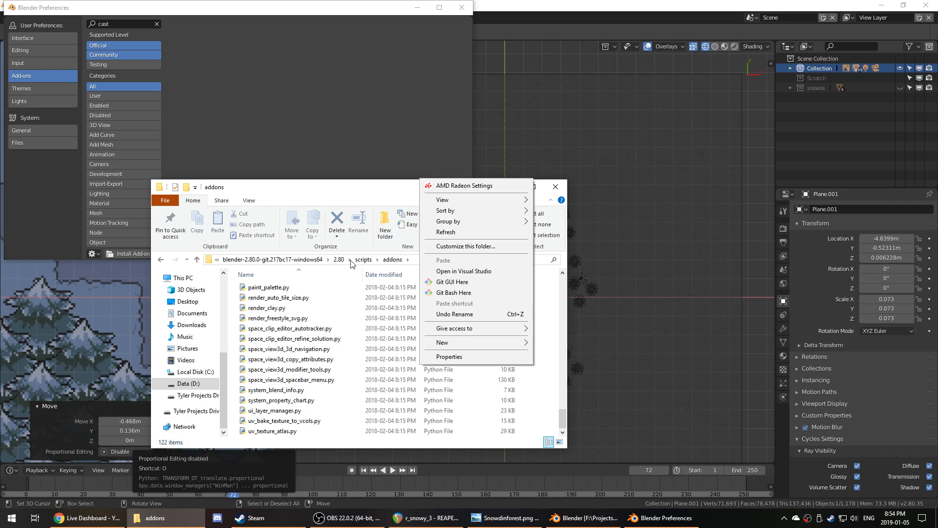
{"action": "left_click", "coordinate": [463, 292]}
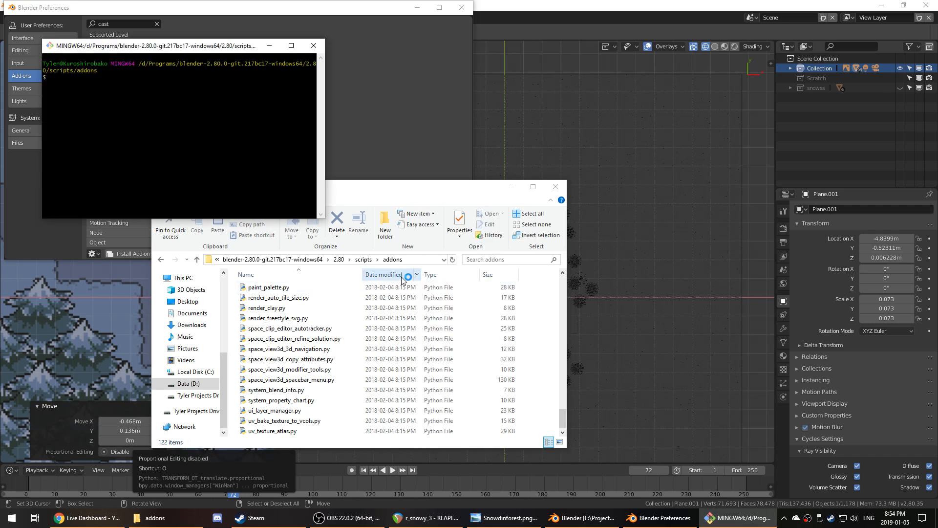
{"action": "type", "text": "git clone"}
{"action": "type", "text": "https://github.com/jayanam/shortcut_VUr"}
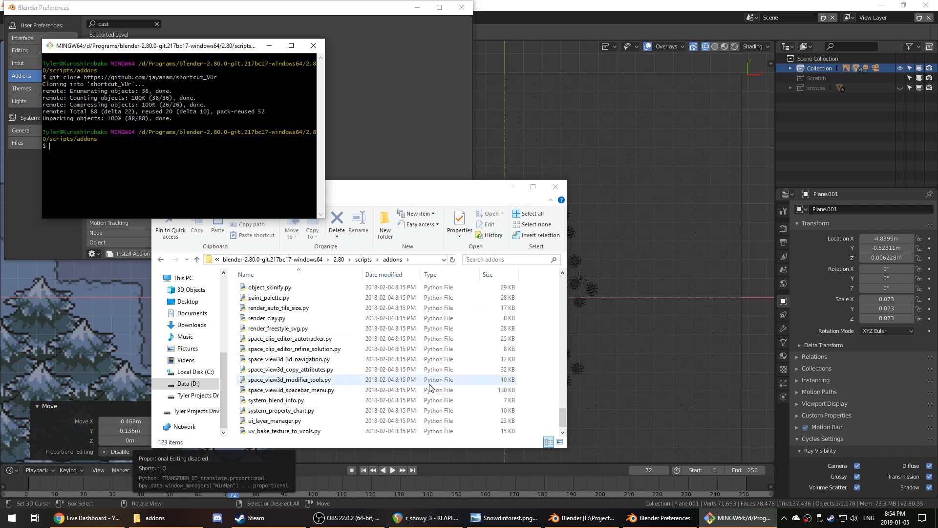
- Find the cloned shortcut_VUr folder in the addons folder and open it
{"action": "scroll", "coordinate": [427, 402], "scroll_direction": "up", "scroll_amount": 15}
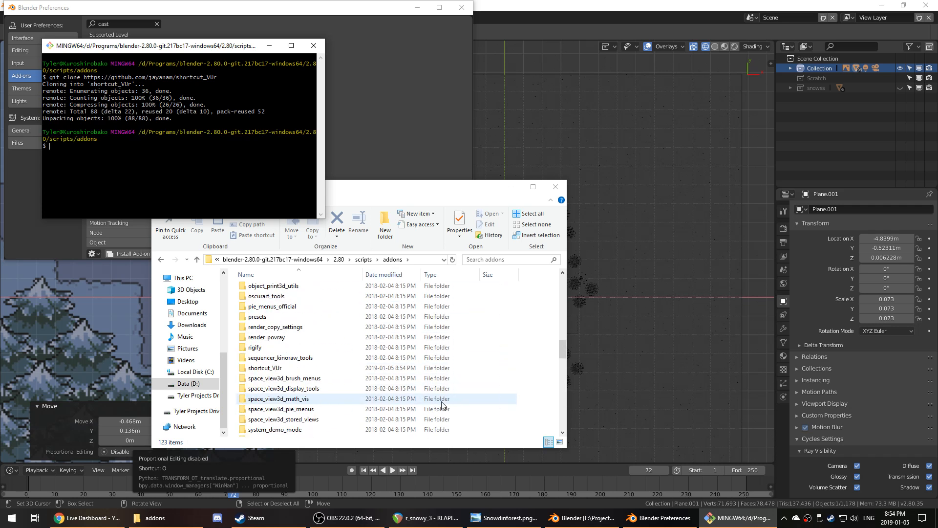
{"action": "scroll", "coordinate": [442, 403], "scroll_direction": "down", "scroll_amount": 3}
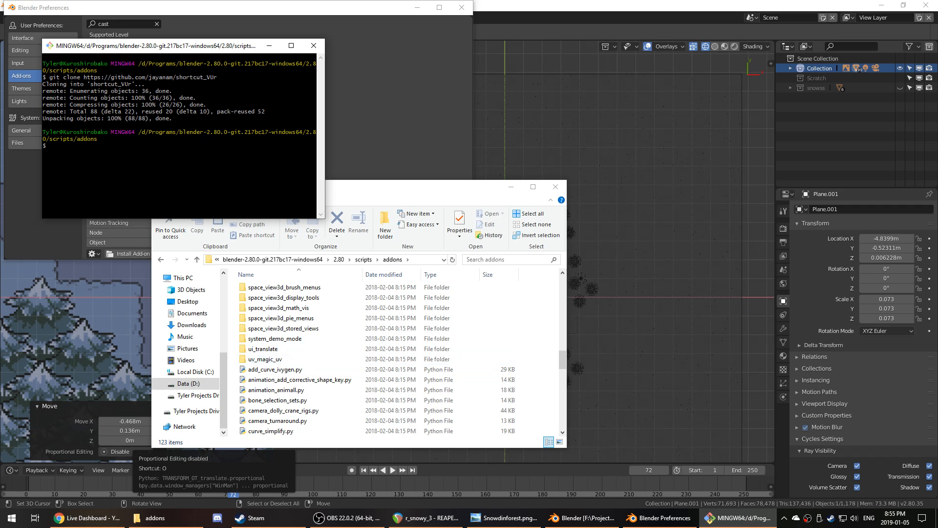
{"action": "left_click", "coordinate": [296, 307]}
{"action": "scroll", "coordinate": [295, 310], "scroll_direction": "up", "scroll_amount": 1}
{"action": "scroll", "coordinate": [295, 310], "scroll_direction": "up", "scroll_amount": 3}
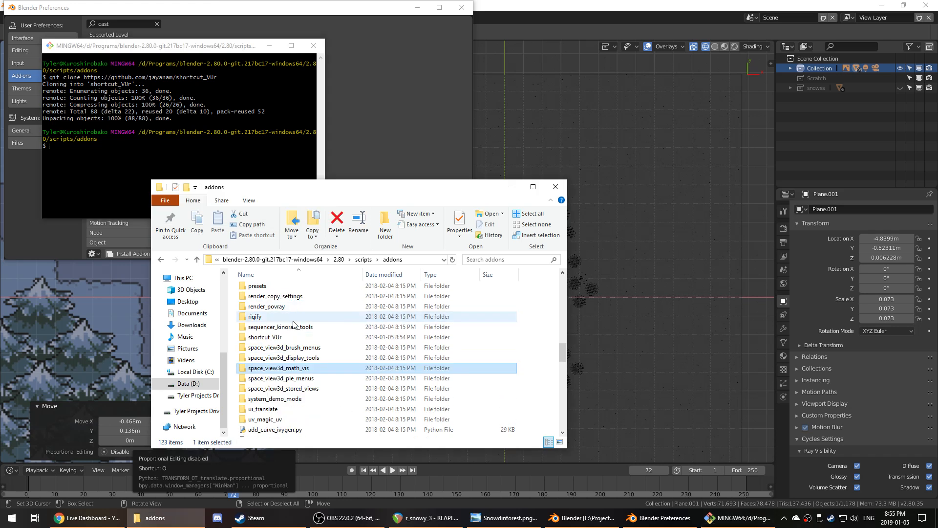
{"action": "double_click", "coordinate": [295, 337]}
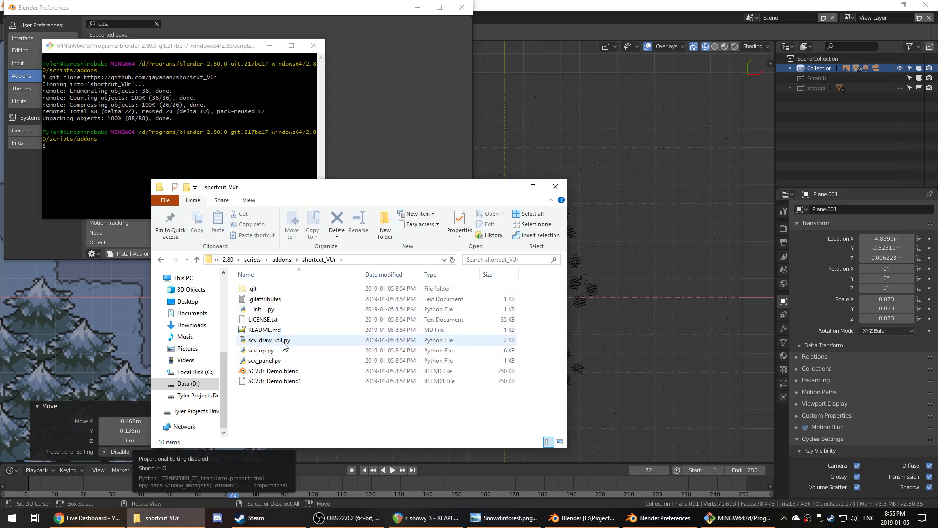
- Start installing an add-on from file in the Blender preferences and point the file browser to the cloned shortcut_VUr folder's path
{"action": "left_click", "coordinate": [379, 58]}
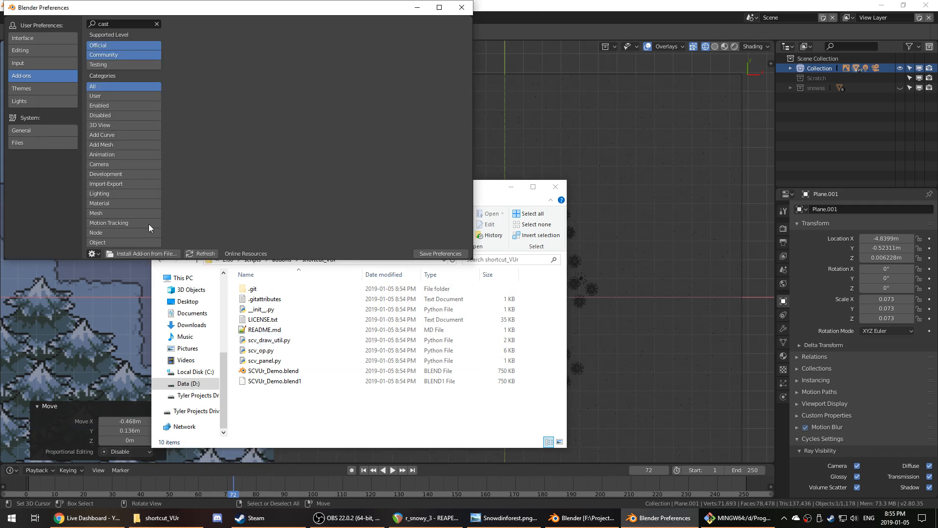
{"action": "left_click", "coordinate": [157, 252]}
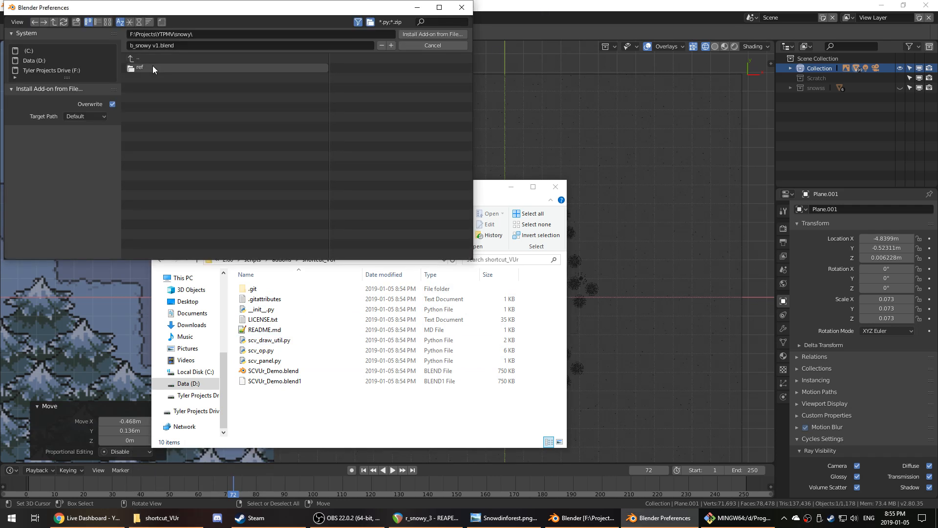
{"action": "left_click", "coordinate": [341, 408]}
{"action": "left_click", "coordinate": [350, 260]}
{"action": "key", "text": "ctrl+c"}
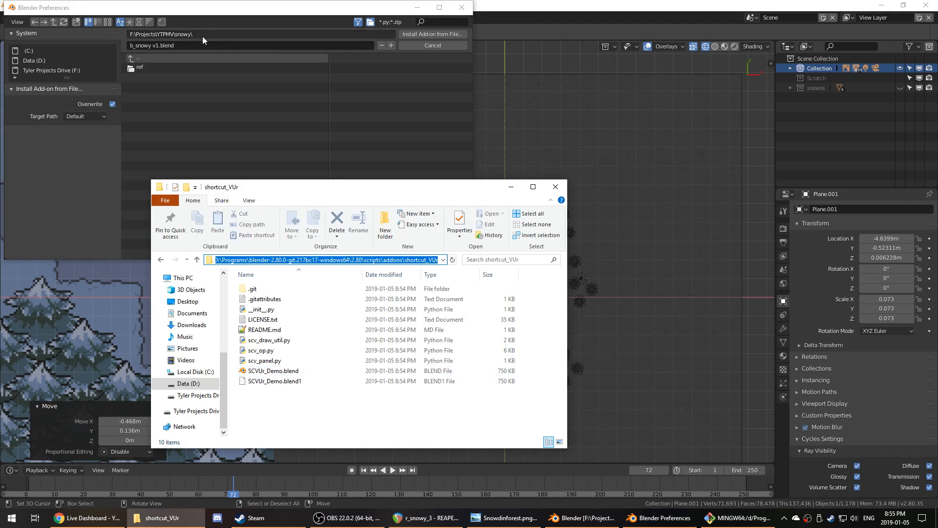
{"action": "left_click", "coordinate": [219, 36]}
{"action": "key", "text": "ctrl+v"}
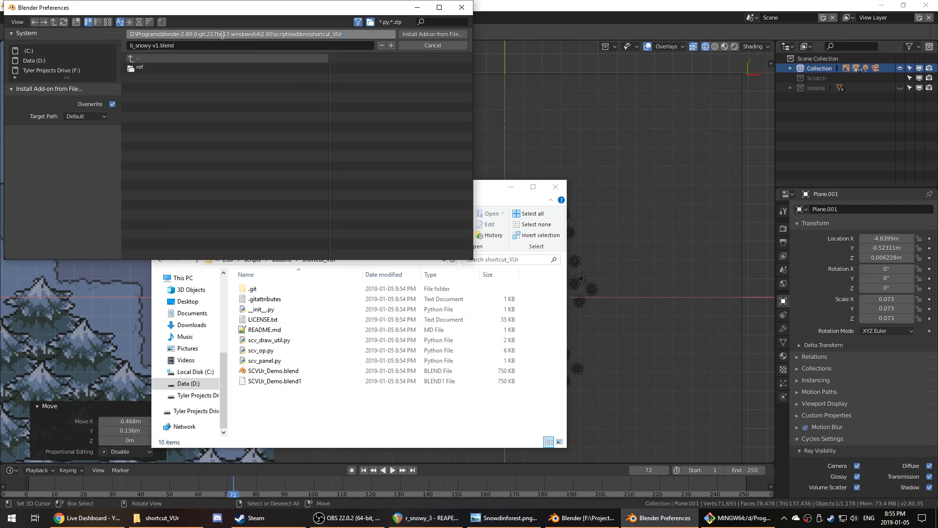
{"action": "key", "text": "Return"}
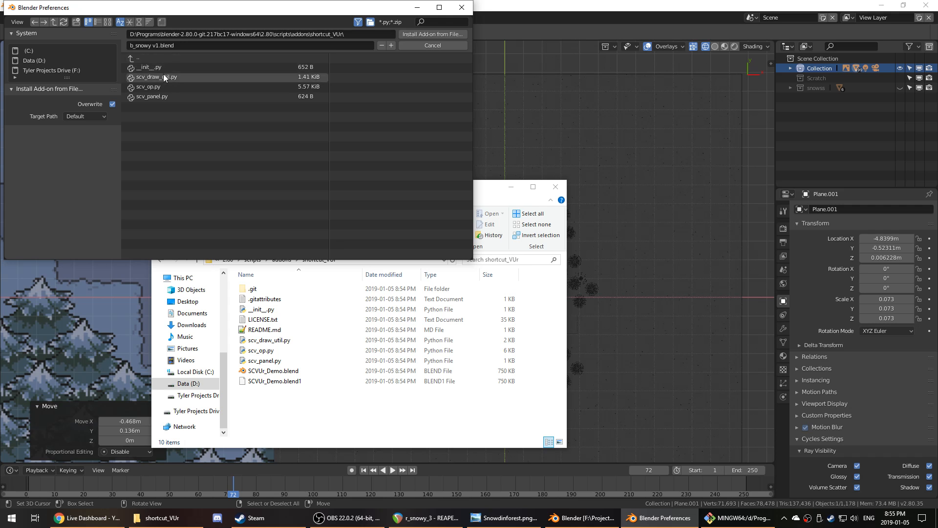
- Browse up to the addons folder and back into shortcut_VUr, and install scv_draw_util.py as an add-on
{"action": "left_click", "coordinate": [153, 57]}
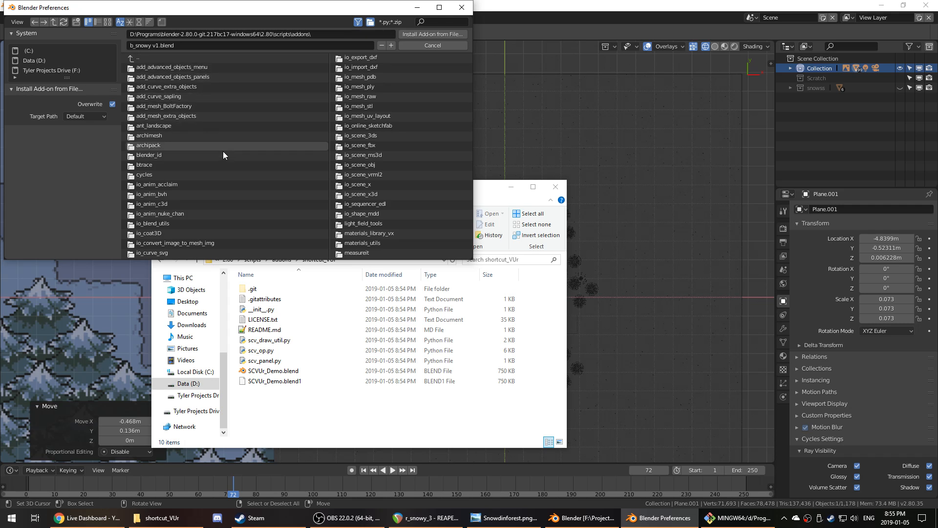
{"action": "scroll", "coordinate": [236, 168], "scroll_direction": "down", "scroll_amount": 5}
{"action": "scroll", "coordinate": [236, 169], "scroll_direction": "down", "scroll_amount": 3}
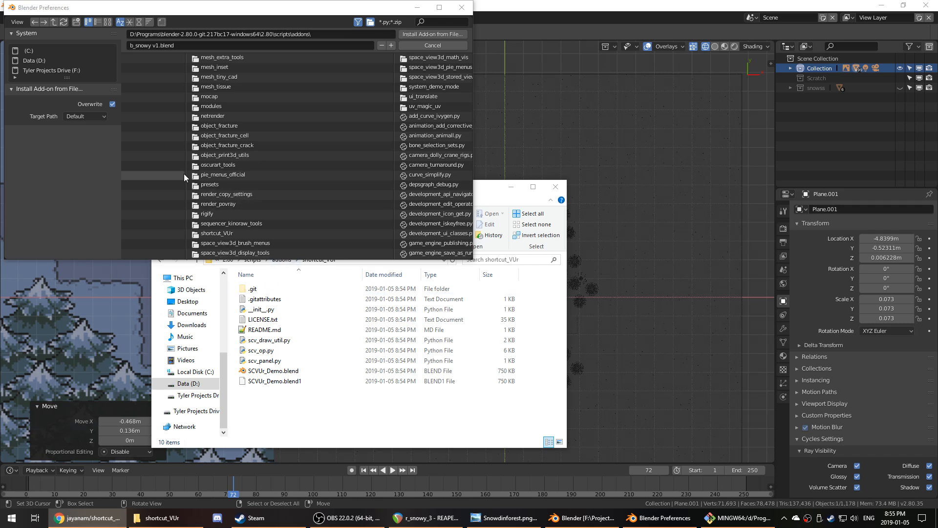
{"action": "left_click_drag", "start_coordinate": [187, 174], "coordinate": [195, 172]}
{"action": "mouse_move", "coordinate": [195, 171]}
{"action": "middle_mouse_down"}
{"action": "mouse_move", "coordinate": [344, 166]}
{"action": "mouse_move", "coordinate": [166, 171]}
{"action": "mouse_move", "coordinate": [184, 176]}
{"action": "middle_mouse_up"}
{"action": "left_click", "coordinate": [228, 234]}
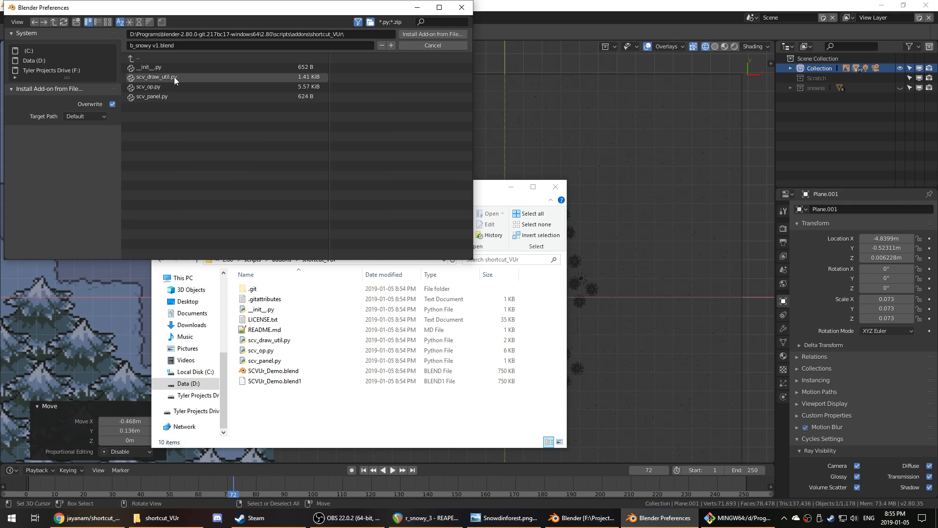
{"action": "left_click", "coordinate": [174, 77]}
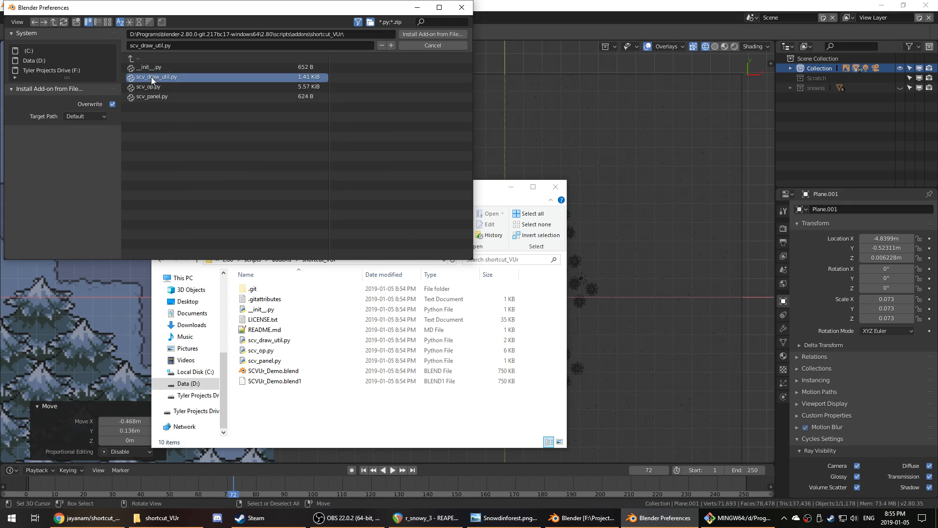
{"action": "left_click", "coordinate": [421, 34]}
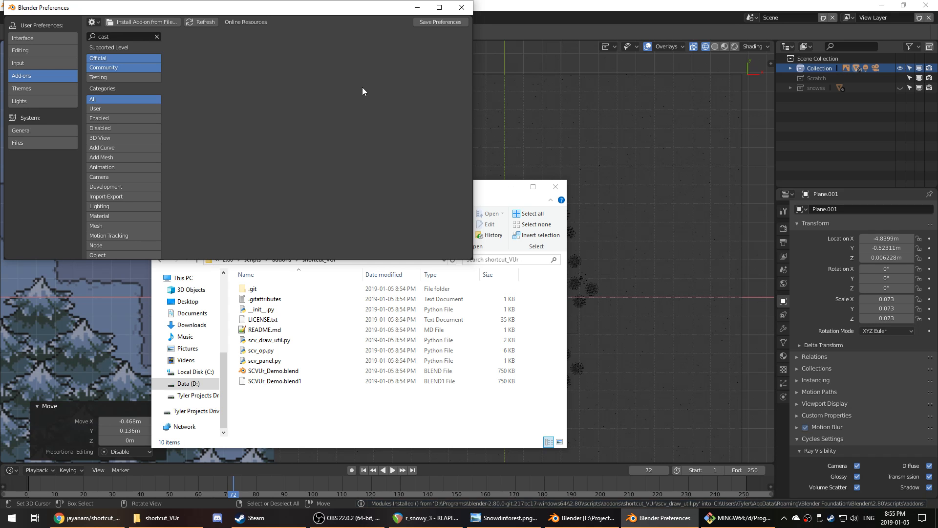
- Search the add-on list for "sho", "scv" and "sc" to find the installed screencast add-on
{"action": "left_click", "coordinate": [130, 37]}
{"action": "type", "text": "sho"}
{"action": "key", "text": "BackSpace"}
{"action": "key", "text": "BackSpace"}
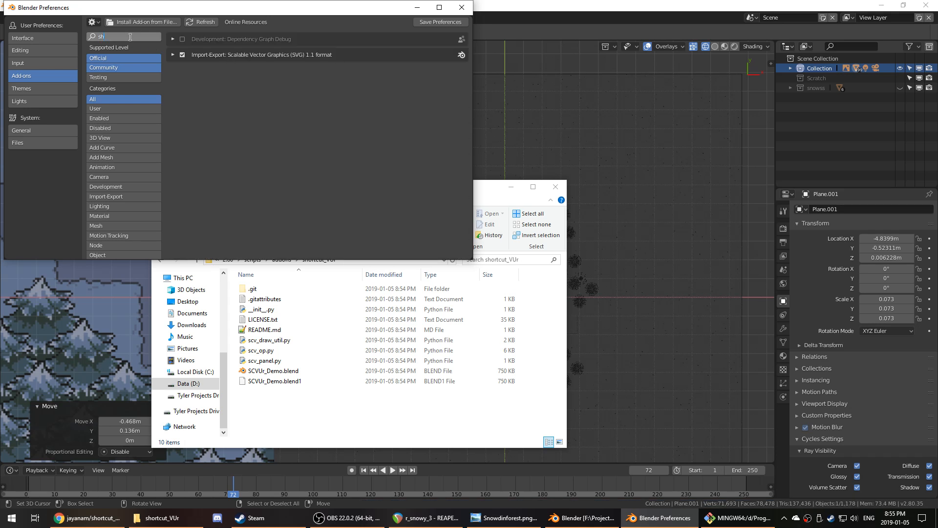
{"action": "key", "text": "BackSpace"}
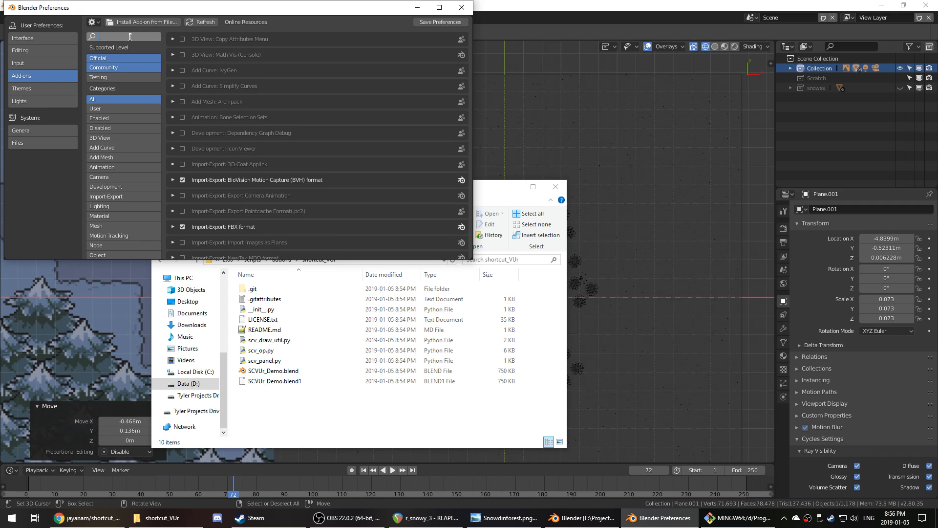
{"action": "type", "text": "scv"}
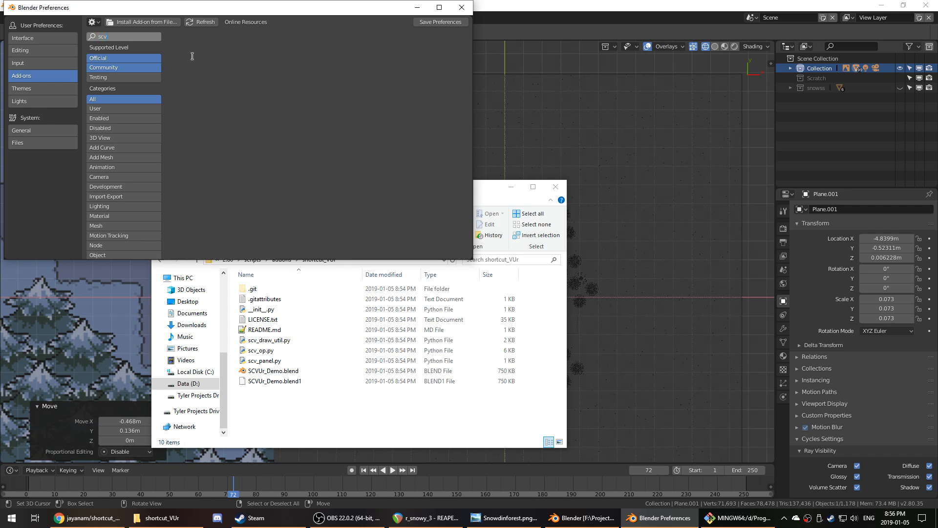
{"action": "key", "text": "BackSpace"}
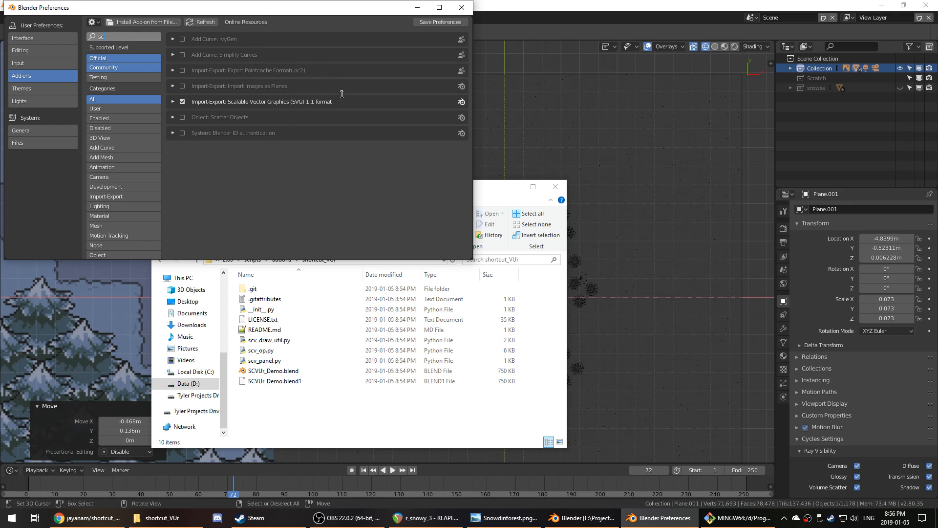
- Include testing add-ons alongside the official and community ones and search the list for "scv"
{"action": "left_click", "coordinate": [116, 77]}
{"action": "left_click", "coordinate": [126, 60], "text": "shift"}
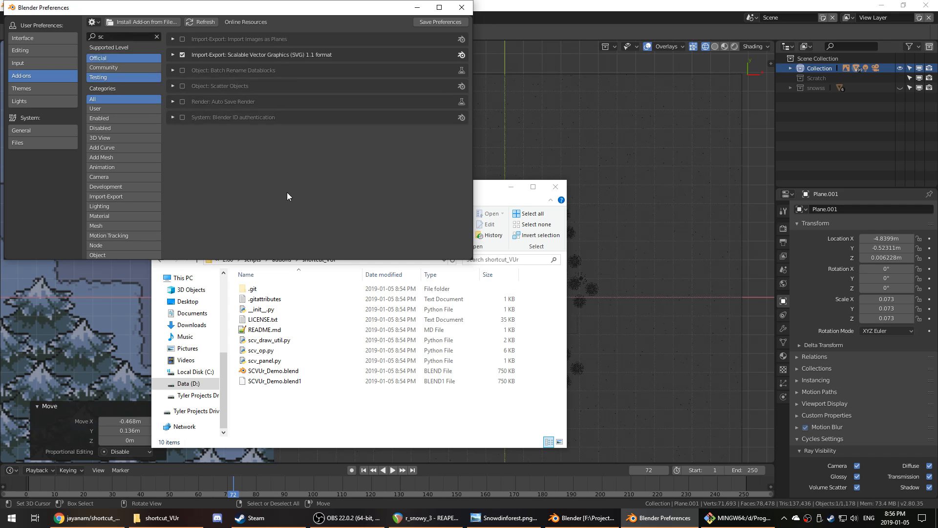
{"action": "left_click", "coordinate": [116, 37]}
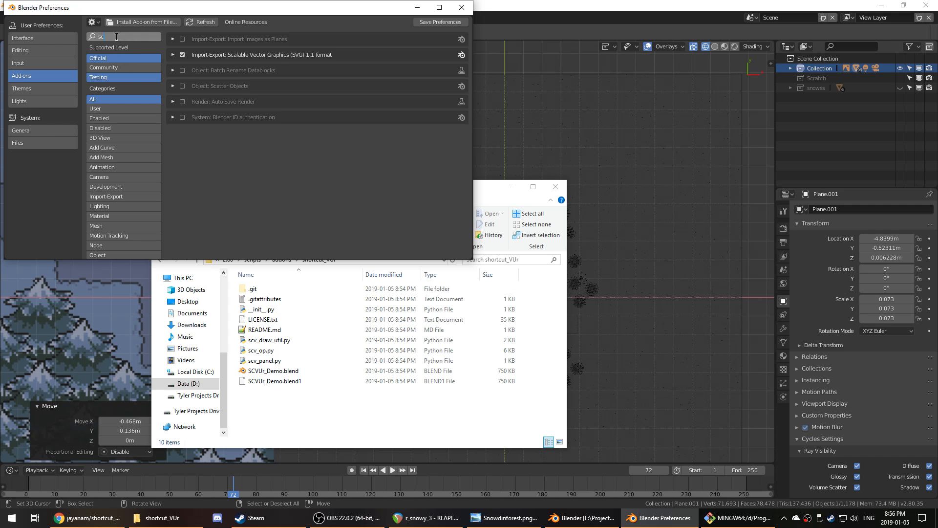
{"action": "type", "text": "v"}
{"action": "key", "text": "Return"}
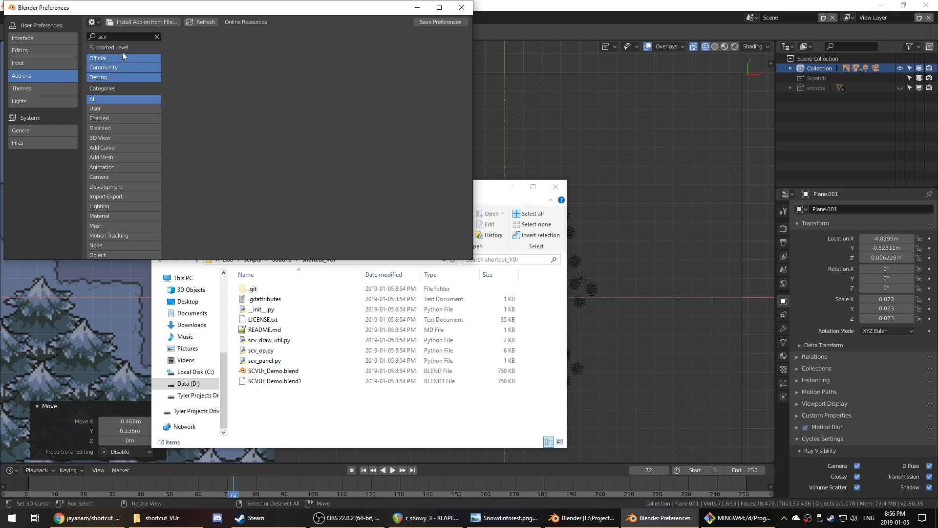
- Exclude testing add-ons from the list again and install scv_op.py from the shortcut_VUr folder
{"action": "left_click", "coordinate": [128, 77]}
{"action": "left_click", "coordinate": [125, 23]}
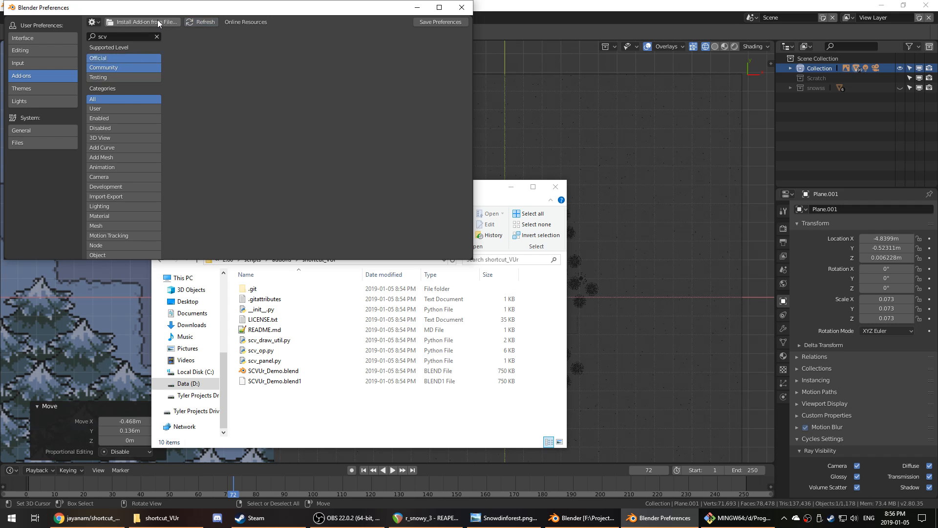
{"action": "double_click", "coordinate": [202, 88]}
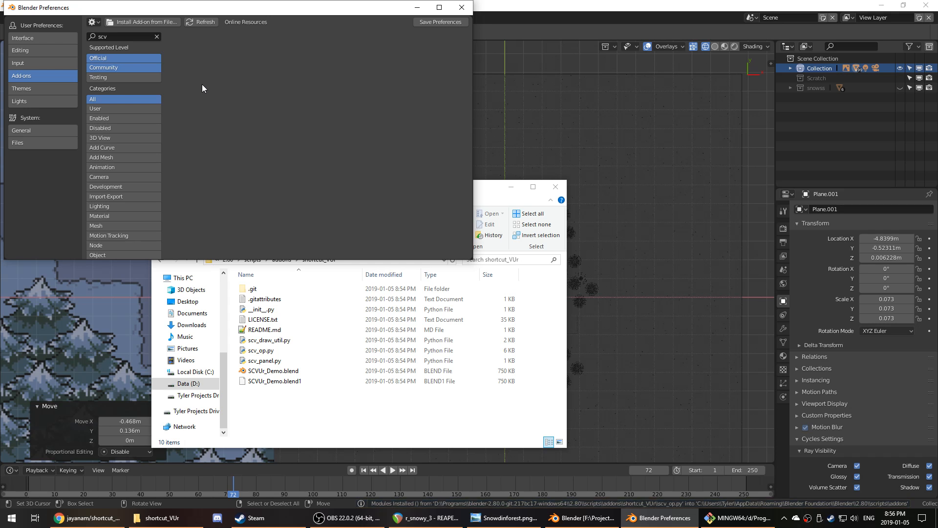
- Clear the add-on search and look through the whole add-on list for the screencast add-on
{"action": "left_click", "coordinate": [157, 36]}
{"action": "scroll", "coordinate": [312, 150], "scroll_direction": "down", "scroll_amount": 15}
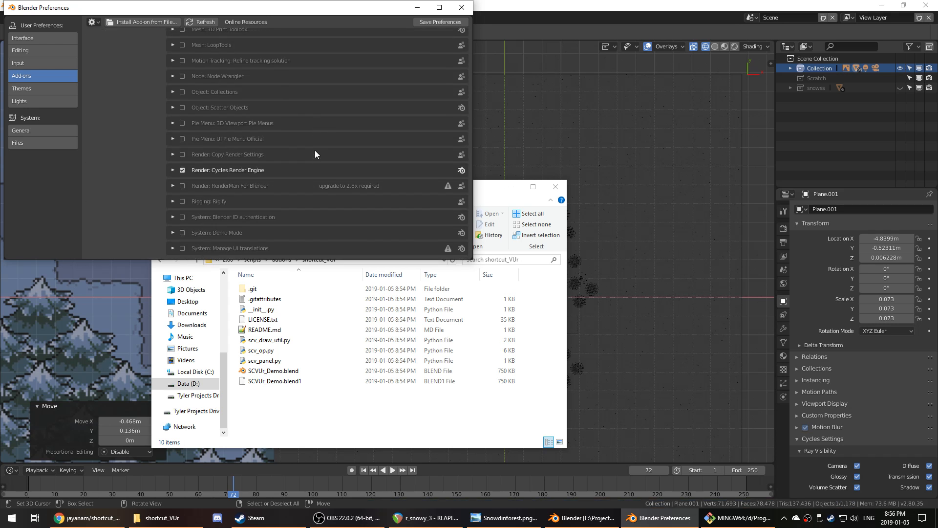
{"action": "scroll", "coordinate": [295, 131], "scroll_direction": "up", "scroll_amount": 6}
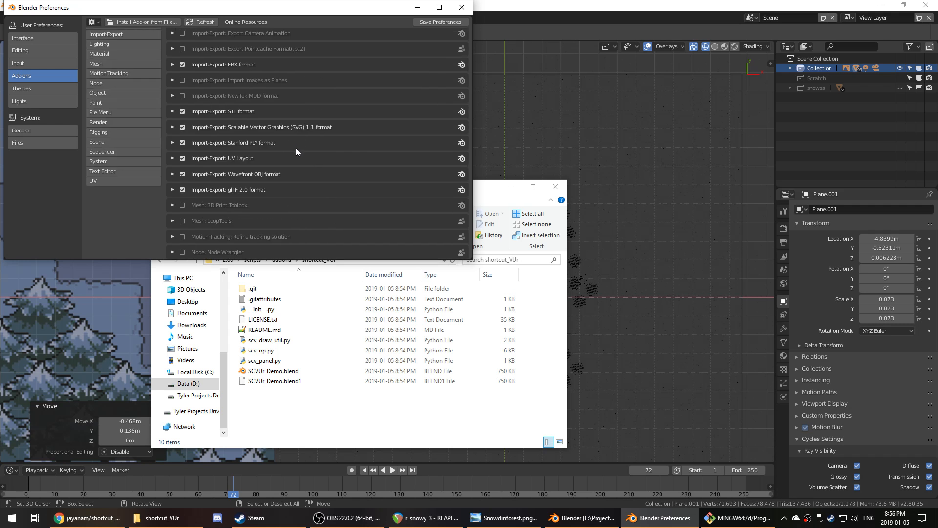
{"action": "scroll", "coordinate": [296, 148], "scroll_direction": "up", "scroll_amount": 6}
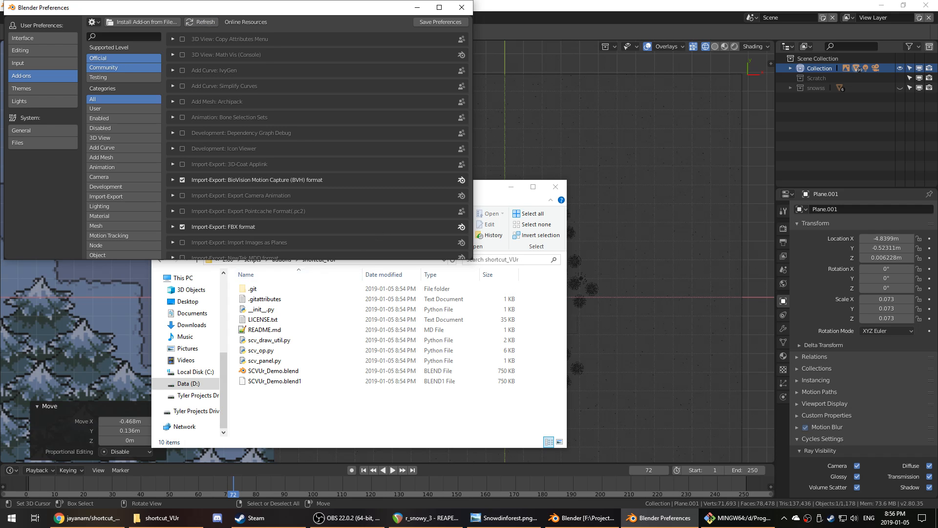
- Open SCVUr_Demo.blend from the shortcut_VUr folder and read through its scv_draw_util.py script
{"action": "double_click", "coordinate": [290, 372]}
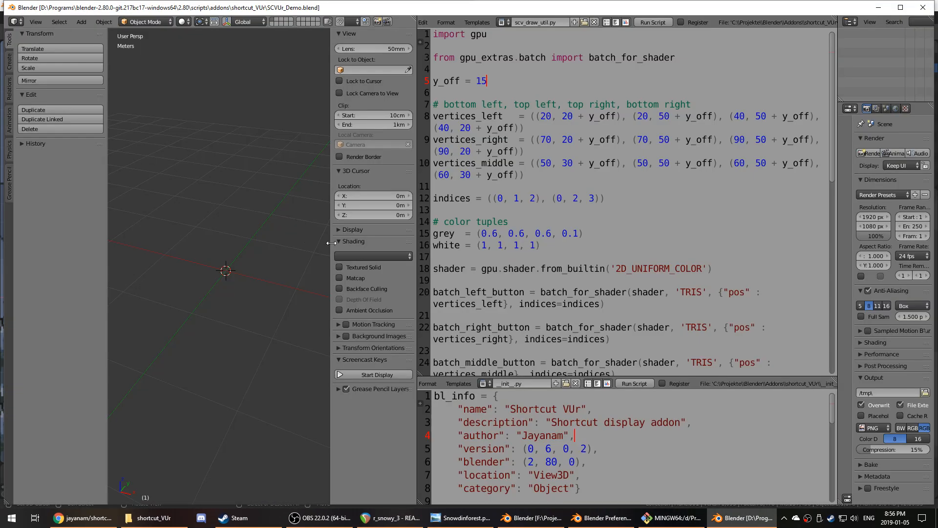
{"action": "scroll", "coordinate": [546, 289], "scroll_direction": "down", "scroll_amount": 5}
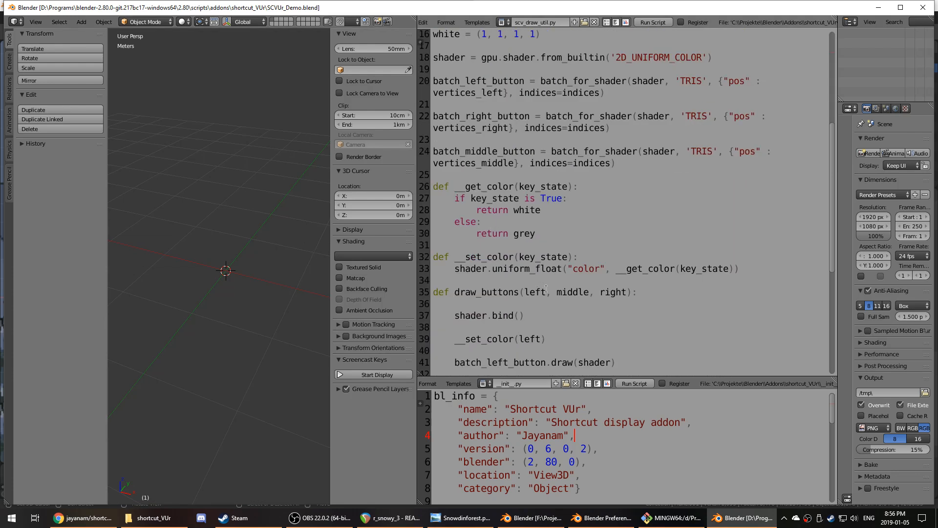
{"action": "scroll", "coordinate": [546, 289], "scroll_direction": "up", "scroll_amount": 2}
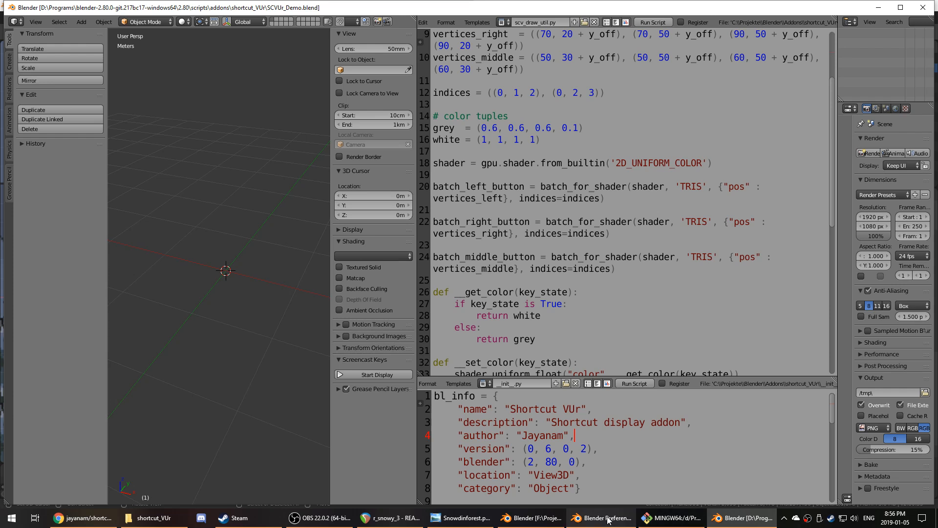
- Return to the Blender Preferences window and install __init__.py from the shortcut_VUr folder as an add-on
{"action": "left_click", "coordinate": [533, 518]}
{"action": "left_click", "coordinate": [604, 518]}
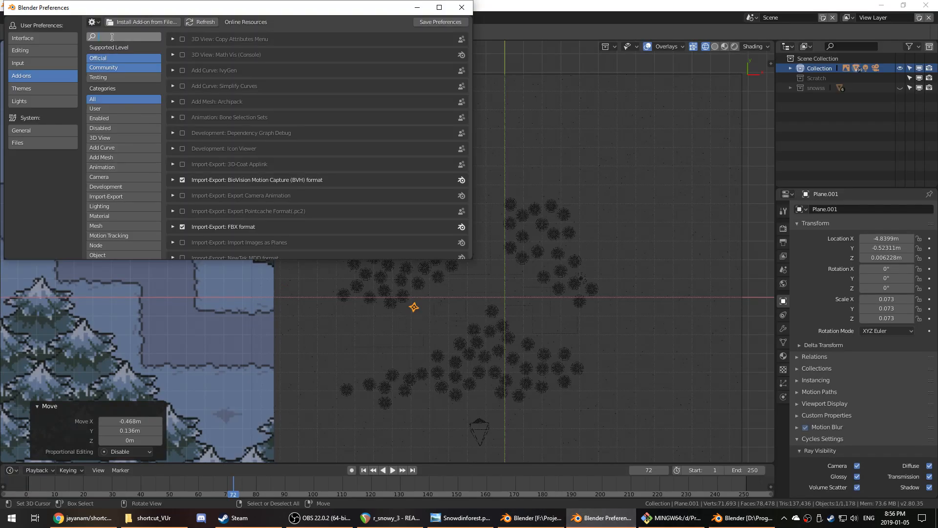
{"action": "left_click", "coordinate": [167, 22]}
{"action": "double_click", "coordinate": [164, 67]}
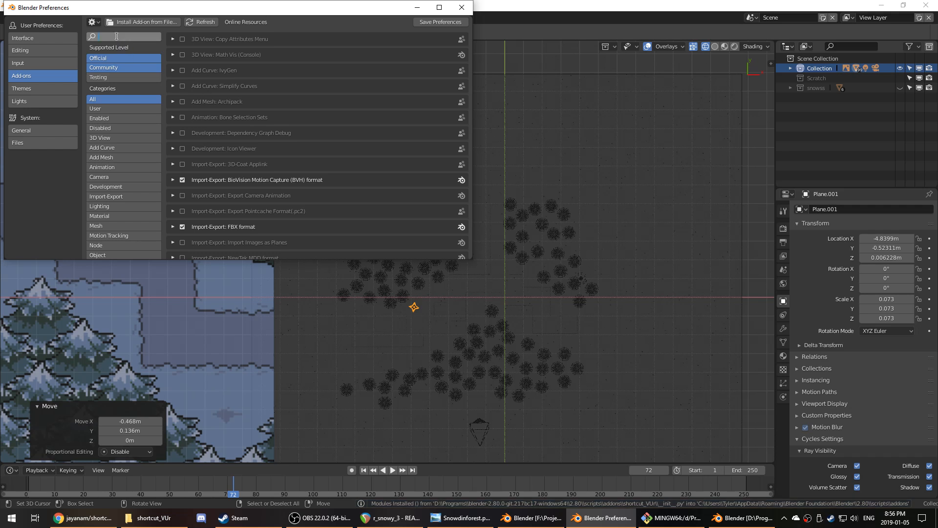
- Search the add-on list for "scv" and "sho", and close the preferences
{"action": "type", "text": "scv"}
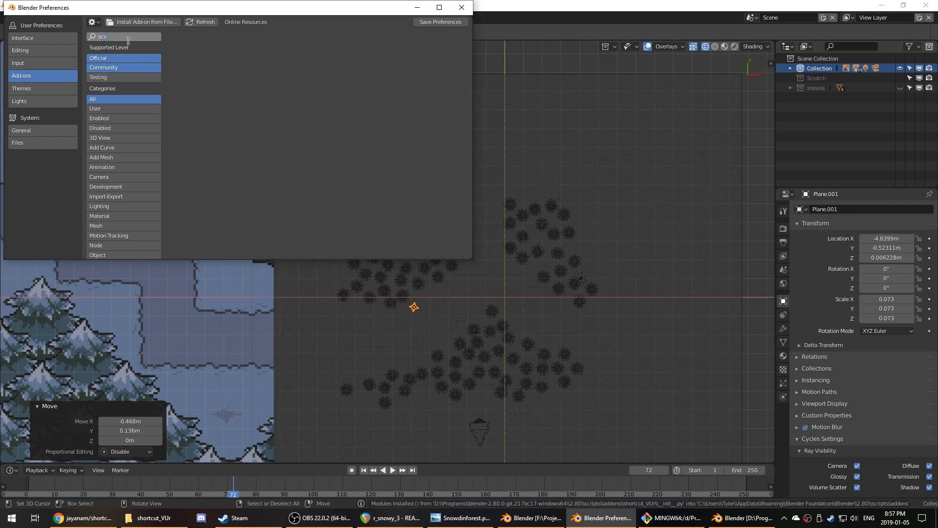
{"action": "key", "text": "BackSpace"}
{"action": "key", "text": "BackSpace"}
{"action": "key", "text": "BackSpace"}
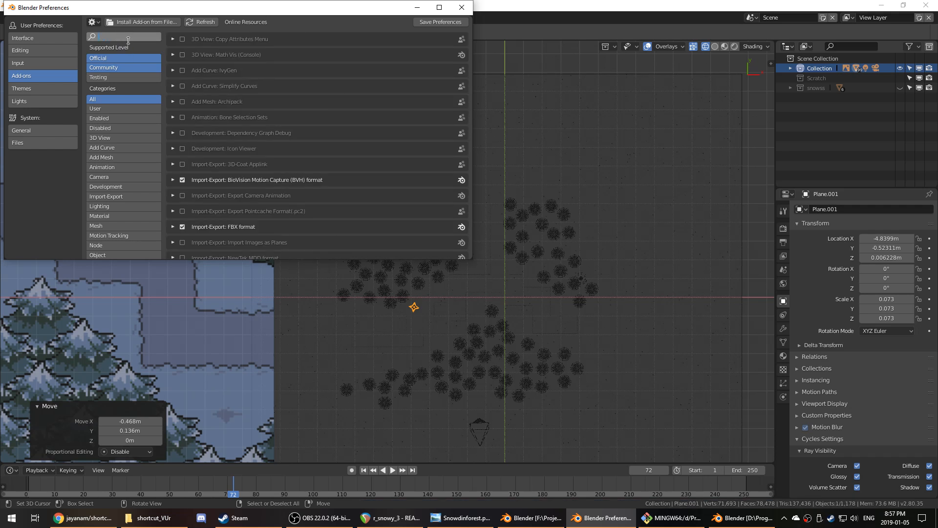
{"action": "type", "text": "sho"}
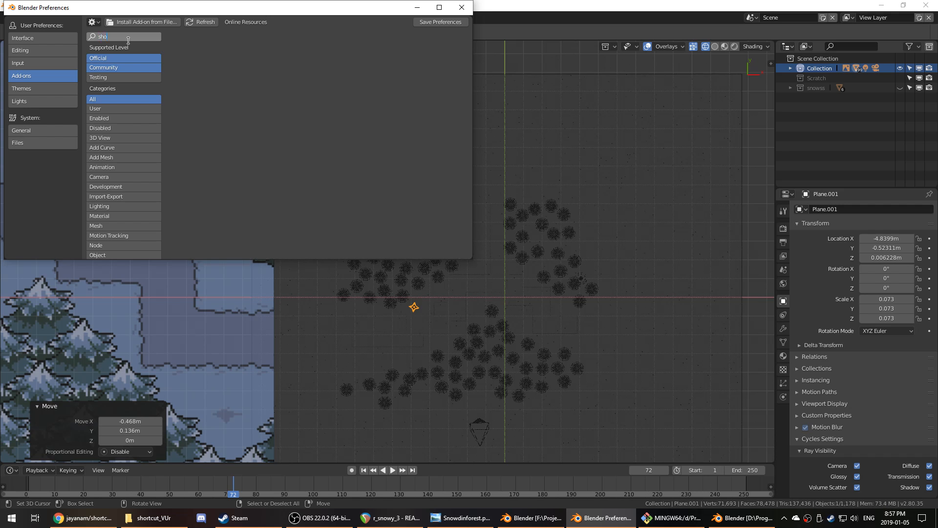
{"action": "key", "text": "BackSpace"}
{"action": "key", "text": "BackSpace"}
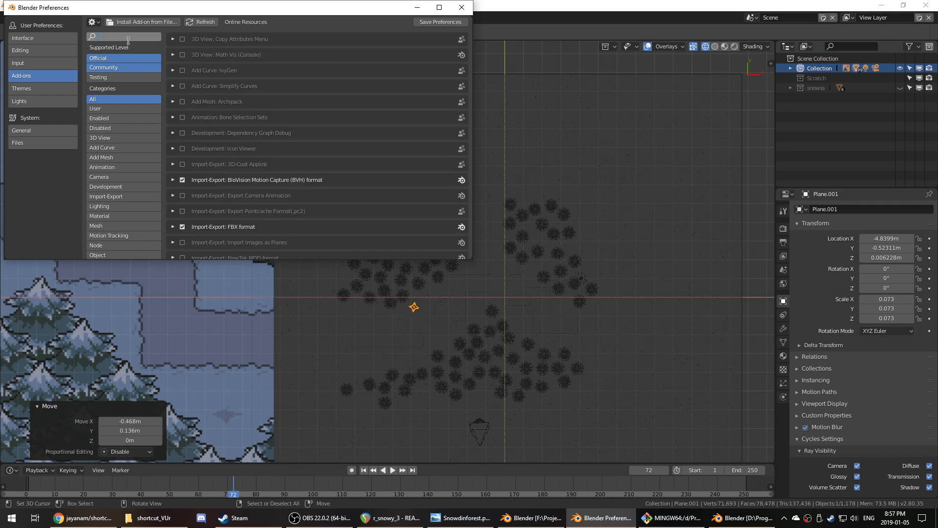
{"action": "left_click", "coordinate": [462, 7]}
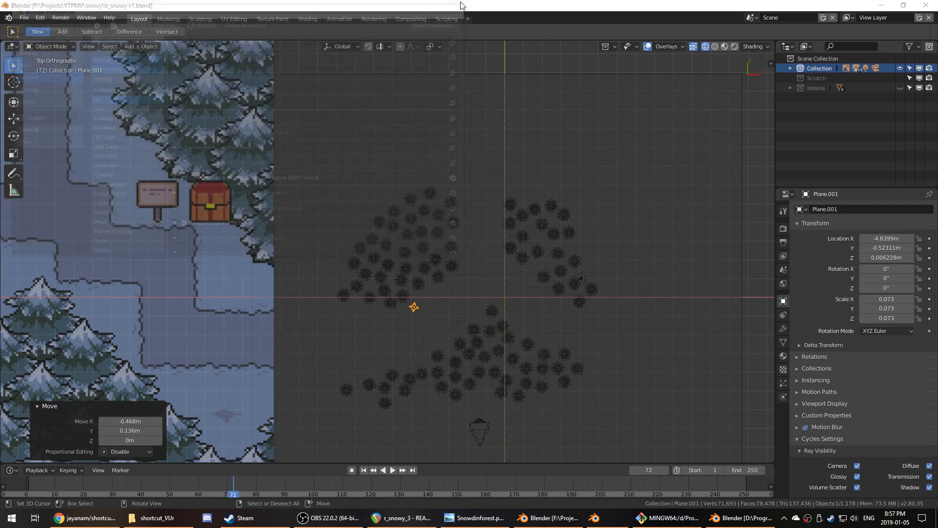
- Run the __init__.py script in the SCVUr_Demo.blend window and quit that Blender instance without saving
{"action": "left_click", "coordinate": [738, 518]}
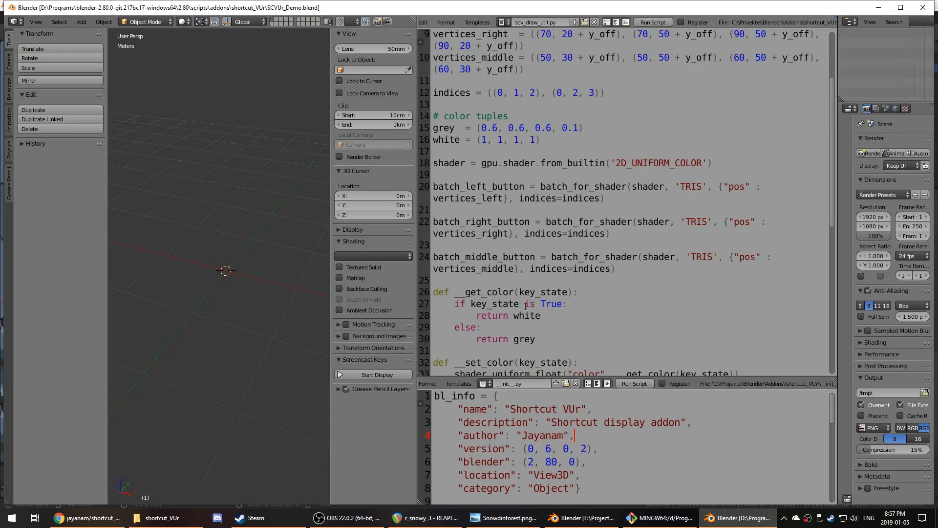
{"action": "left_click", "coordinate": [629, 385]}
{"action": "left_click", "coordinate": [923, 7]}
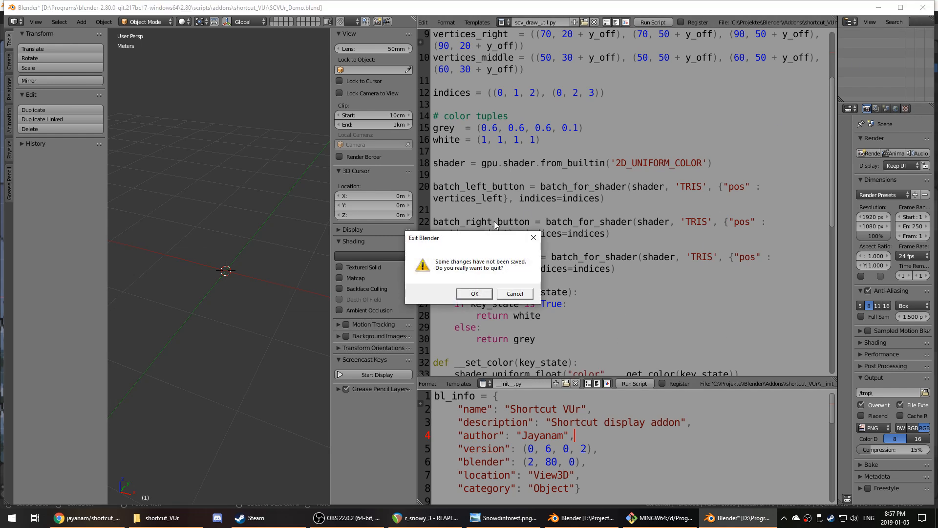
{"action": "left_click", "coordinate": [472, 294]}
- Check the snowy forest scene through the camera in rendered shading
{"action": "middle_click_drag", "start_coordinate": [497, 299], "coordinate": [493, 264]}
{"action": "key", "text": "KP_0"}
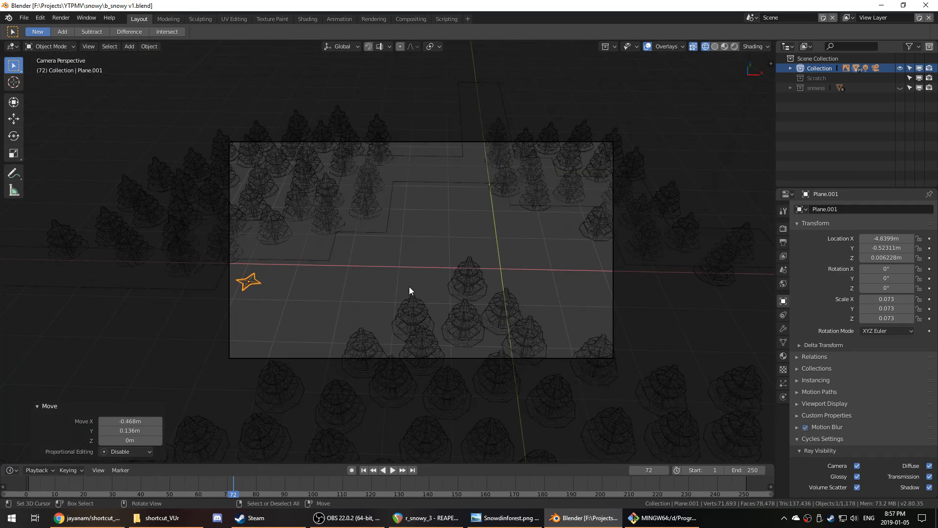
{"action": "left_click", "coordinate": [405, 232]}
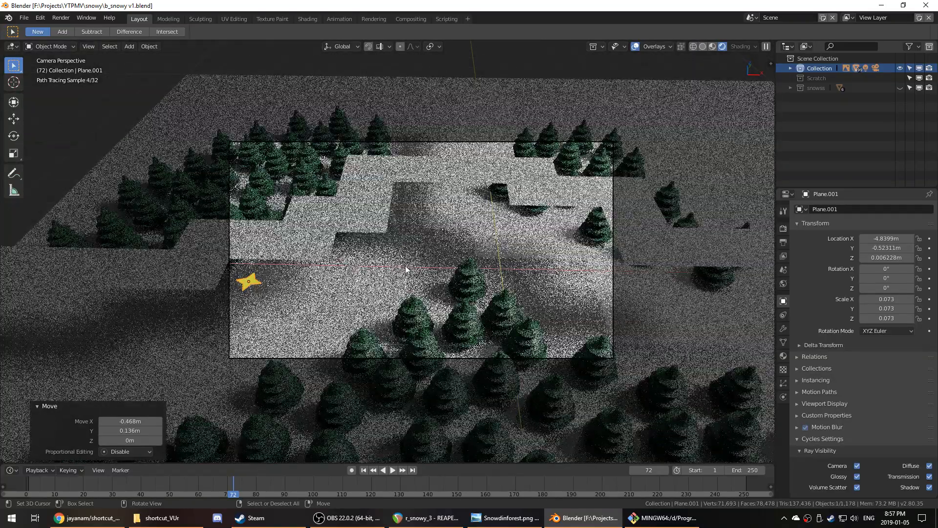
- Switch the viewport to solid shading and lower the path object about 2.18 m along Z towards the ground
{"action": "mouse_move", "coordinate": [410, 267]}
{"action": "middle_mouse_down"}
{"action": "mouse_move", "coordinate": [397, 273]}
{"action": "mouse_move", "coordinate": [410, 274]}
{"action": "middle_mouse_up"}
{"action": "key", "text": "z"}
{"action": "left_click", "coordinate": [430, 278]}
{"action": "left_click", "coordinate": [451, 221]}
{"action": "left_click", "coordinate": [494, 64]}
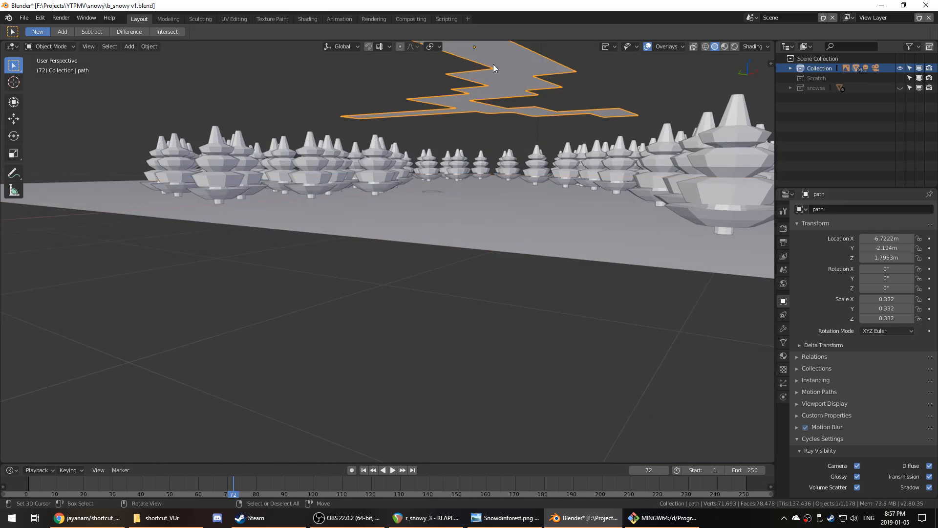
{"action": "middle_click_drag", "start_coordinate": [494, 63], "coordinate": [501, 148]}
{"action": "key", "text": "g"}
{"action": "key", "text": "z"}
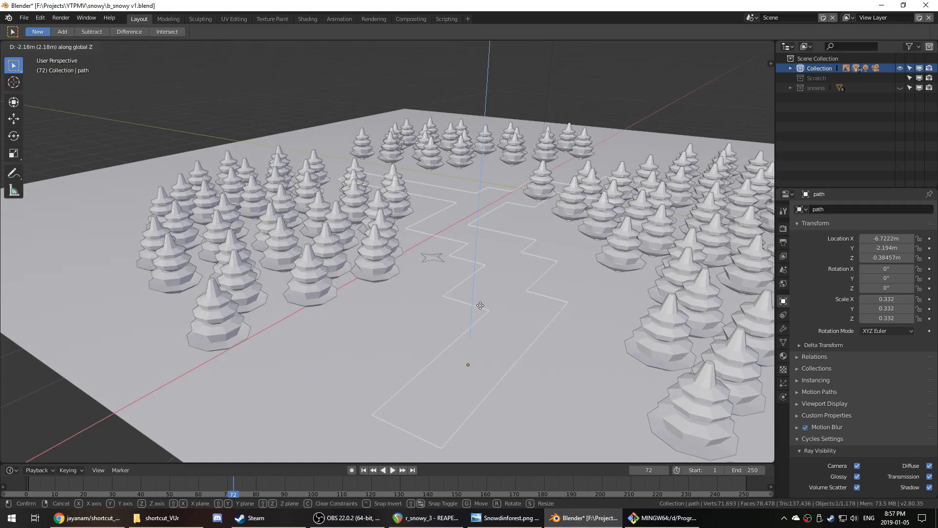
{"action": "left_click", "coordinate": [482, 304]}
- Raise the path object 0.512 m along Z
{"action": "middle_click_drag", "start_coordinate": [482, 304], "coordinate": [592, 248]}
{"action": "key", "text": "g"}
{"action": "key", "text": "z"}
{"action": "left_click", "coordinate": [509, 249]}
- Create a new material named path on the path object and set its base color to grey with RGB values of 0.260
{"action": "left_click", "coordinate": [784, 356]}
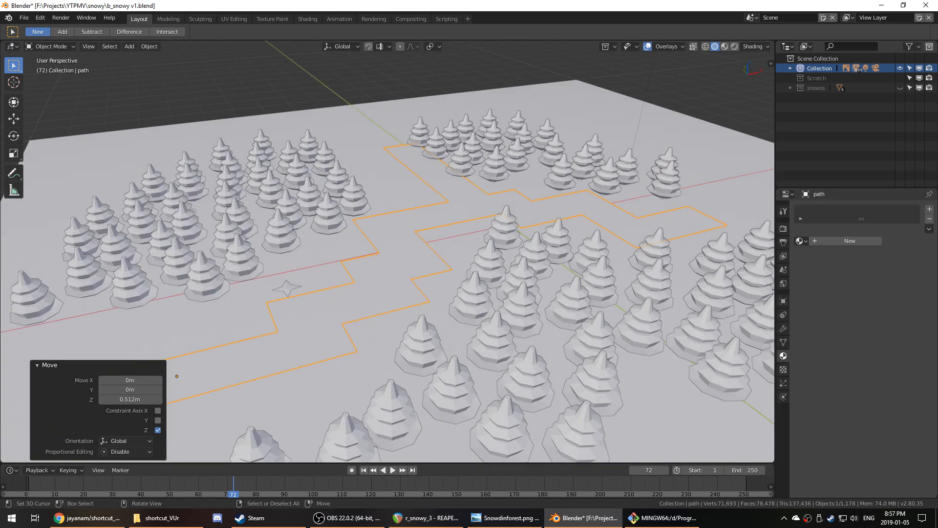
{"action": "left_click", "coordinate": [832, 239]}
{"action": "type", "text": "path"}
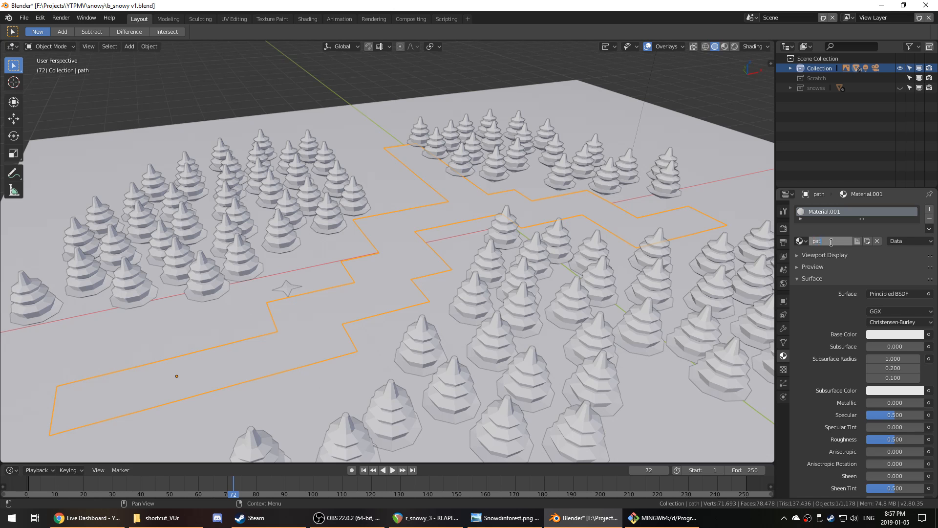
{"action": "key", "text": "Return"}
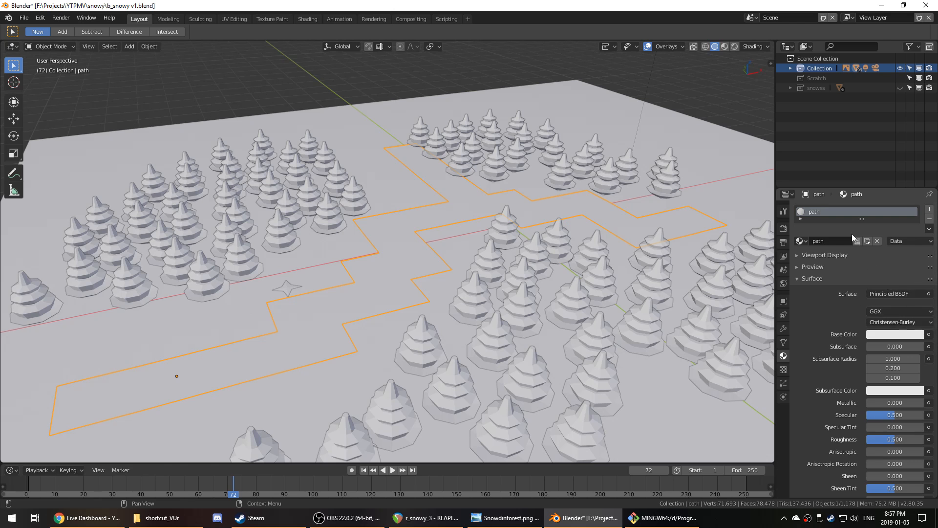
{"action": "left_click", "coordinate": [888, 334]}
{"action": "scroll", "coordinate": [898, 242], "scroll_direction": "down", "scroll_amount": 5}
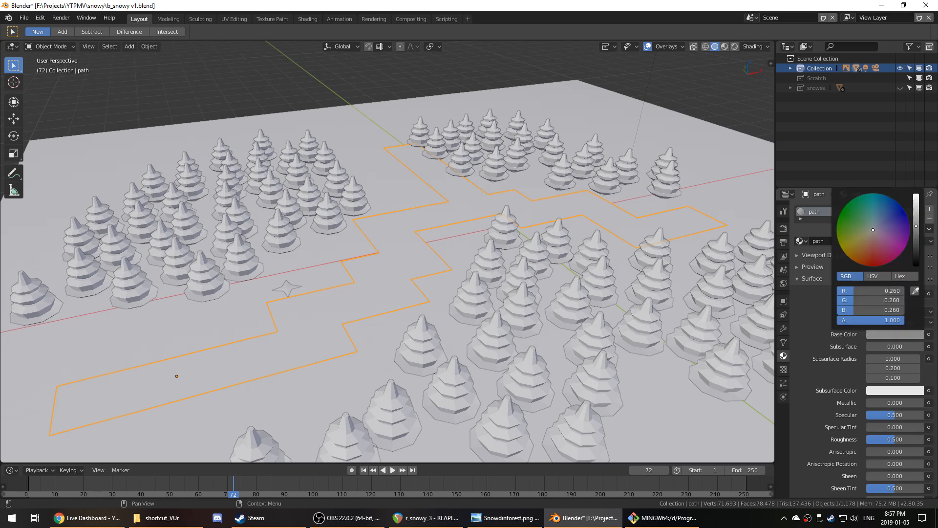
- View the scene from the top orthographically and switch the viewport shading to wireframe
{"action": "middle_click_drag", "start_coordinate": [471, 248], "coordinate": [445, 253]}
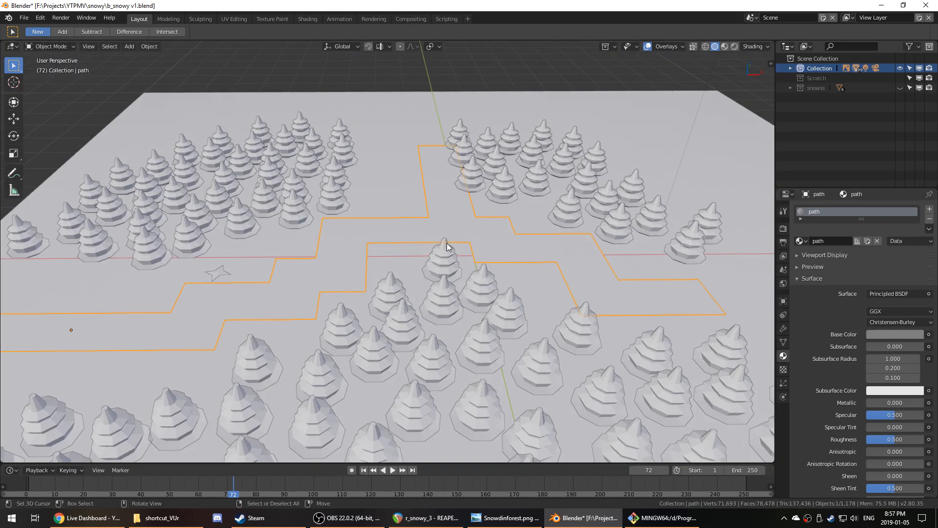
{"action": "key", "text": "KP_7"}
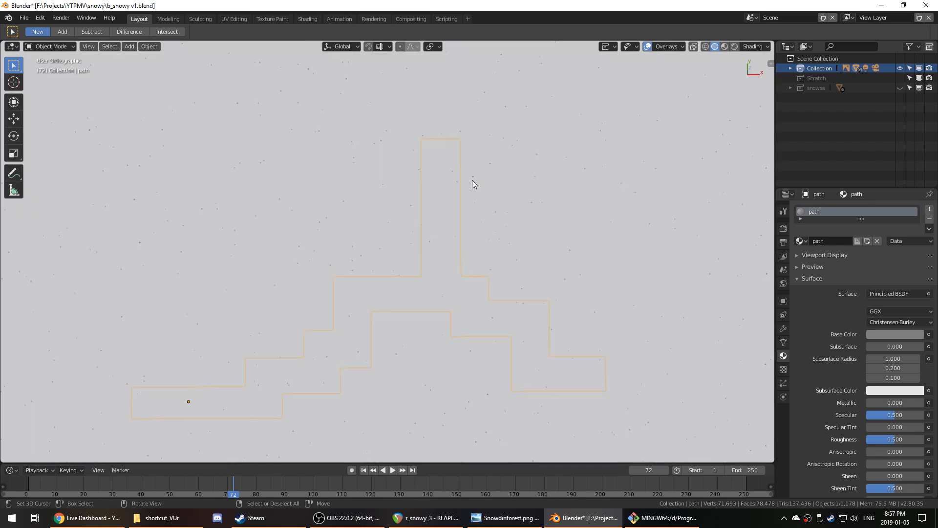
{"action": "key", "text": "z"}
{"action": "left_click", "coordinate": [460, 234]}
{"action": "key", "text": "z"}
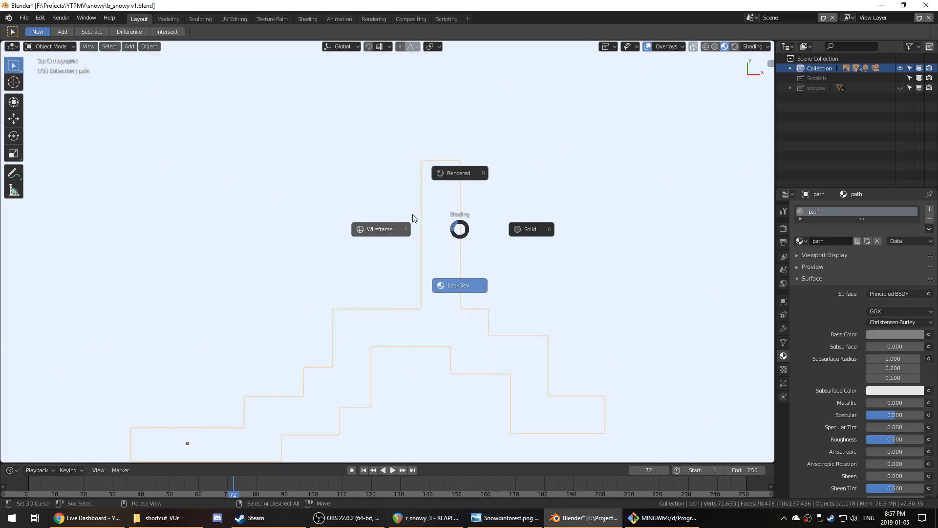
{"action": "left_click", "coordinate": [393, 194]}
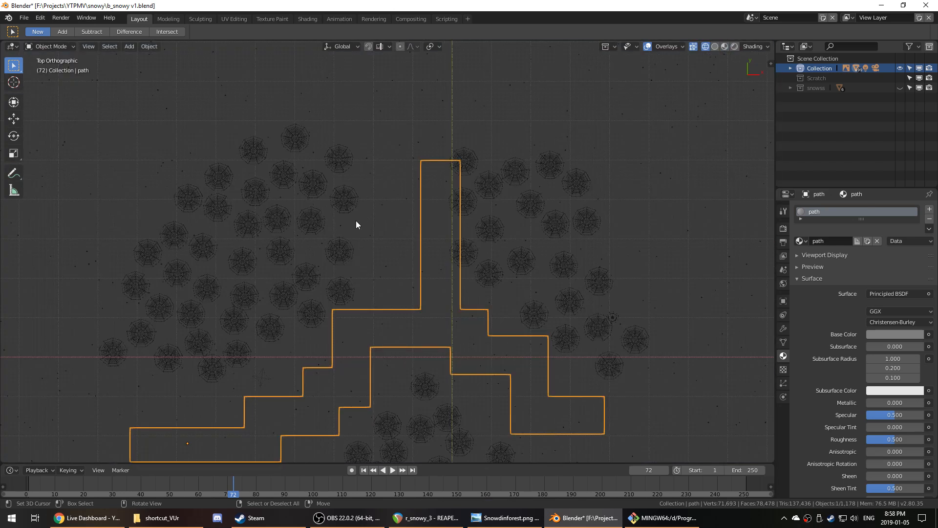
{"action": "key", "text": "alt+a"}
{"action": "key", "text": "b"}
{"action": "left_click_drag", "start_coordinate": [74, 102], "coordinate": [150, 173]}
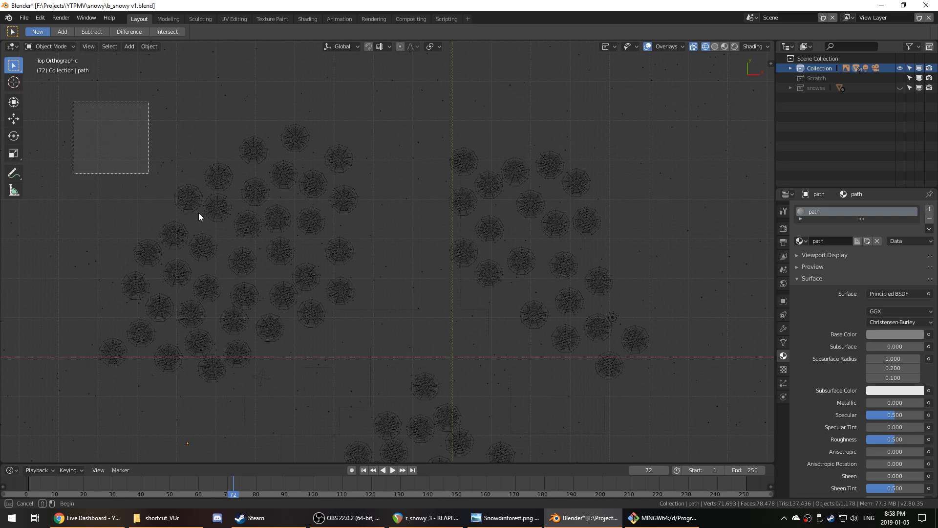
{"action": "left_click_drag", "start_coordinate": [198, 217], "coordinate": [705, 368]}
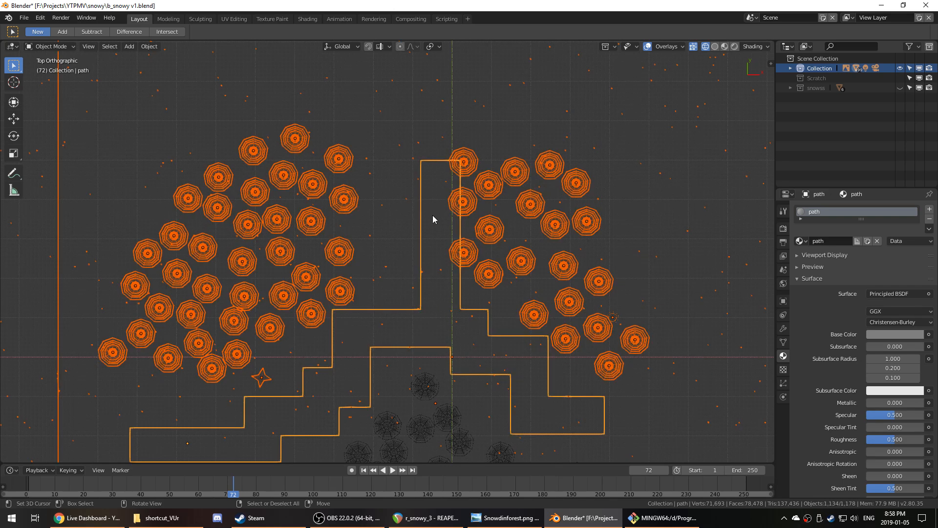
{"action": "scroll", "coordinate": [434, 215], "scroll_direction": "down", "scroll_amount": 4}
{"action": "scroll", "coordinate": [461, 196], "scroll_direction": "up", "scroll_amount": 4}
- Select all trees that share object data with one tree in the upper-left cluster
{"action": "left_click", "coordinate": [282, 176]}
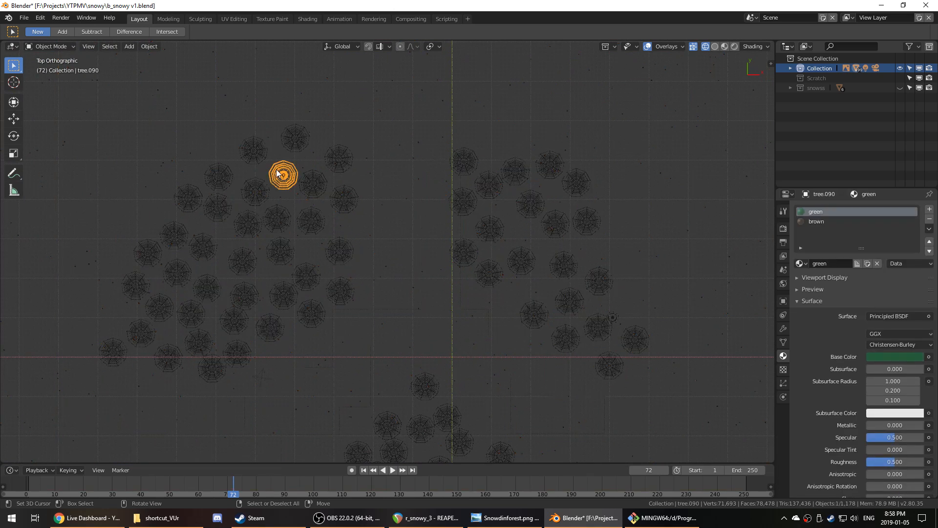
{"action": "left_click", "coordinate": [106, 47]}
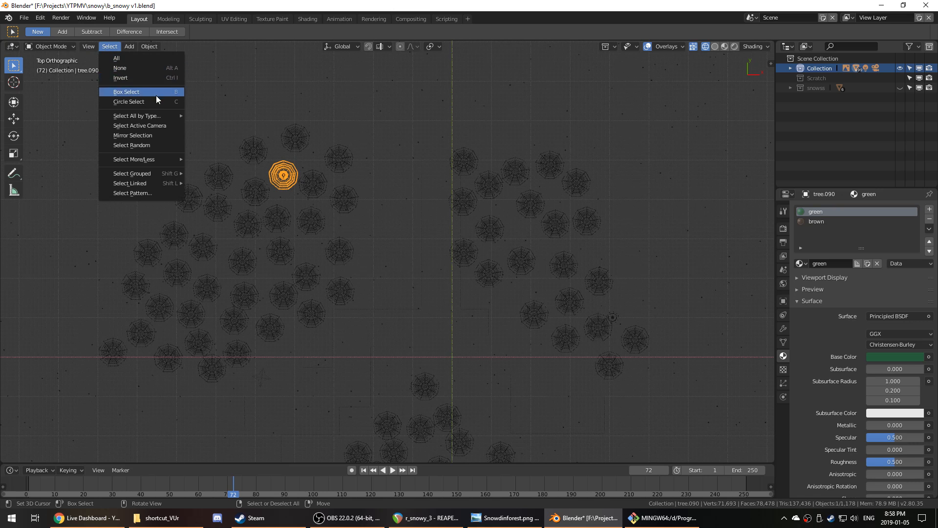
{"action": "mouse_move", "coordinate": [161, 115]}
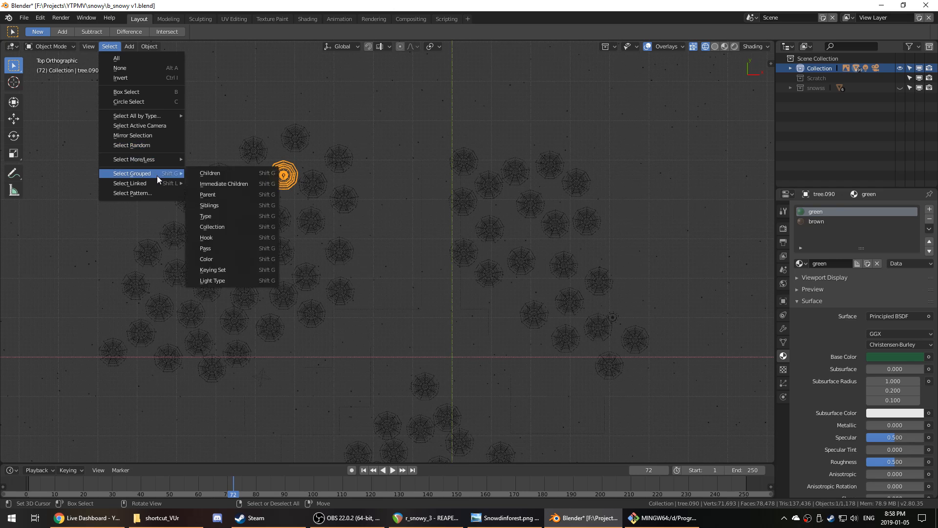
{"action": "mouse_move", "coordinate": [156, 183]}
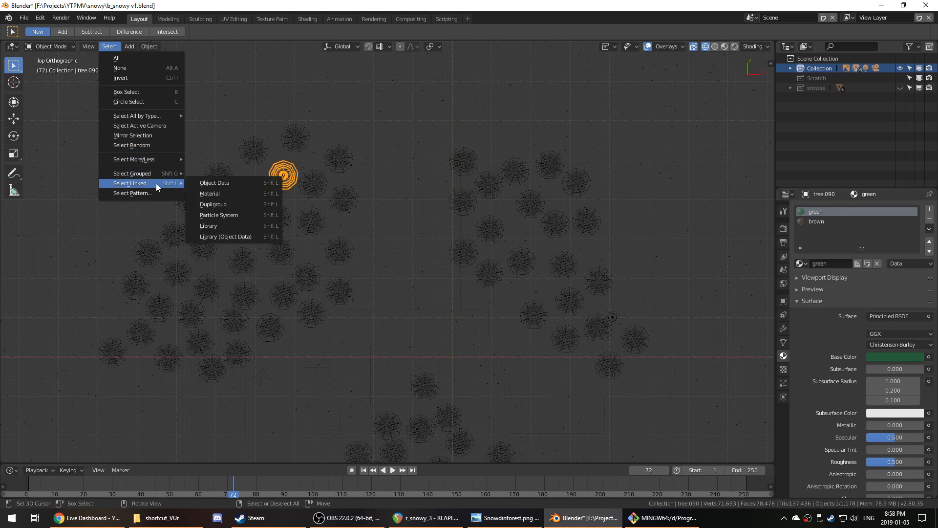
{"action": "left_click", "coordinate": [205, 183]}
- Deselect the lower and right tree clusters and move the left cluster about 0.589 m in X and 0.062 m in Y
{"action": "scroll", "coordinate": [452, 242], "scroll_direction": "down", "scroll_amount": 2}
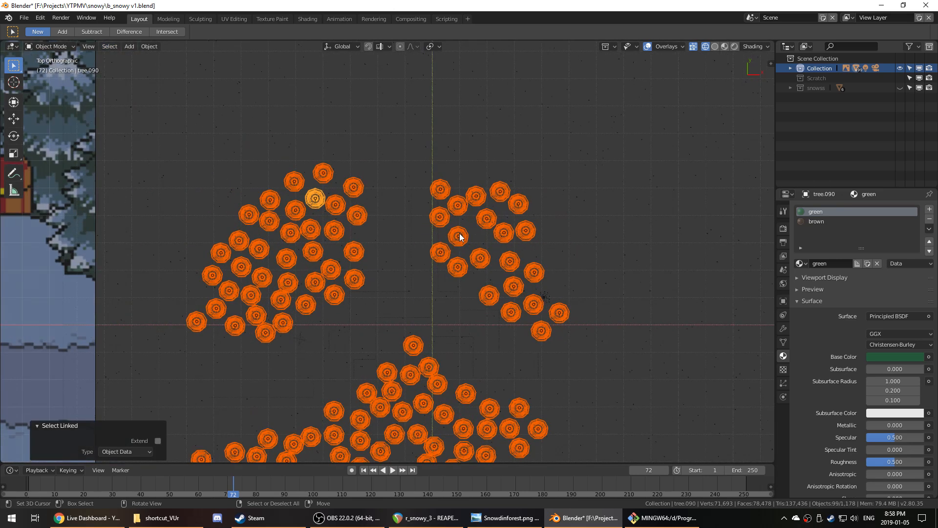
{"action": "scroll", "coordinate": [460, 237], "scroll_direction": "down", "scroll_amount": 2}
{"action": "left_click_drag", "start_coordinate": [232, 313], "coordinate": [582, 425], "text": "ctrl"}
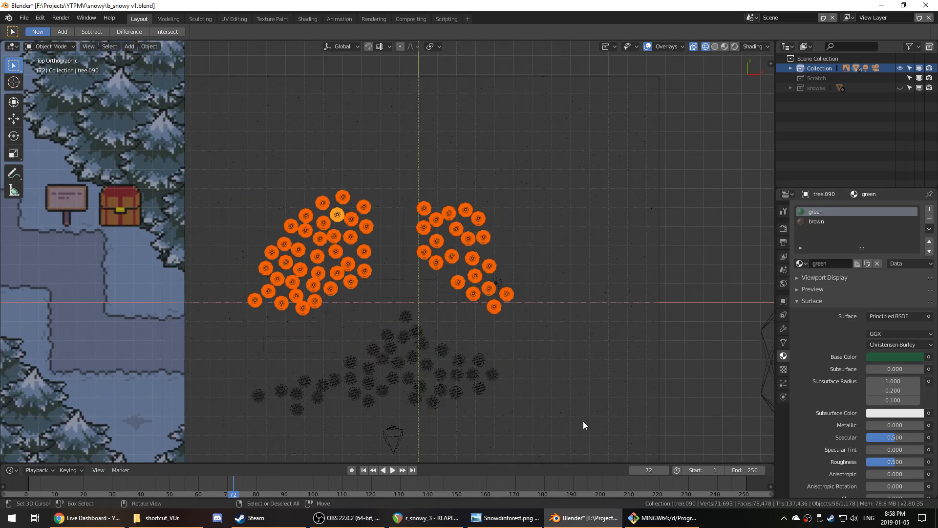
{"action": "left_click_drag", "start_coordinate": [395, 171], "coordinate": [518, 318], "text": "ctrl"}
{"action": "scroll", "coordinate": [562, 323], "scroll_direction": "up", "scroll_amount": 5}
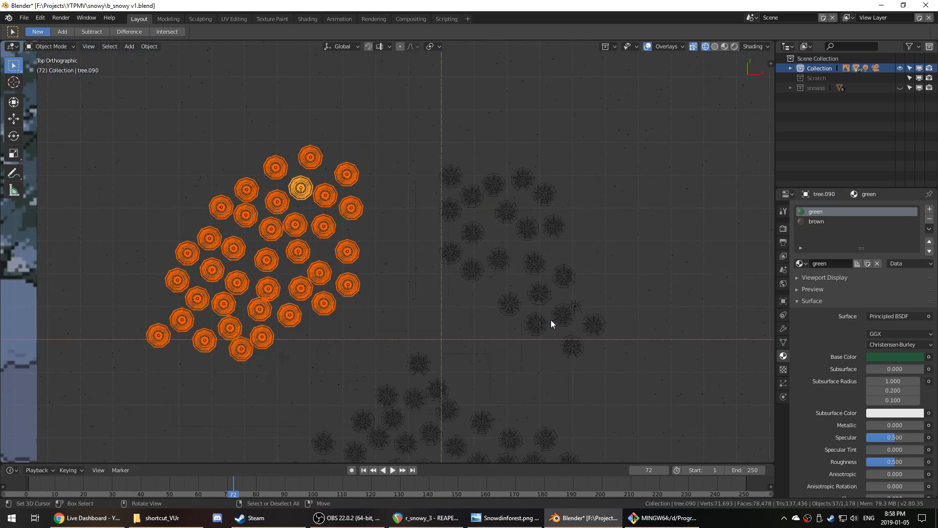
{"action": "key", "text": "g"}
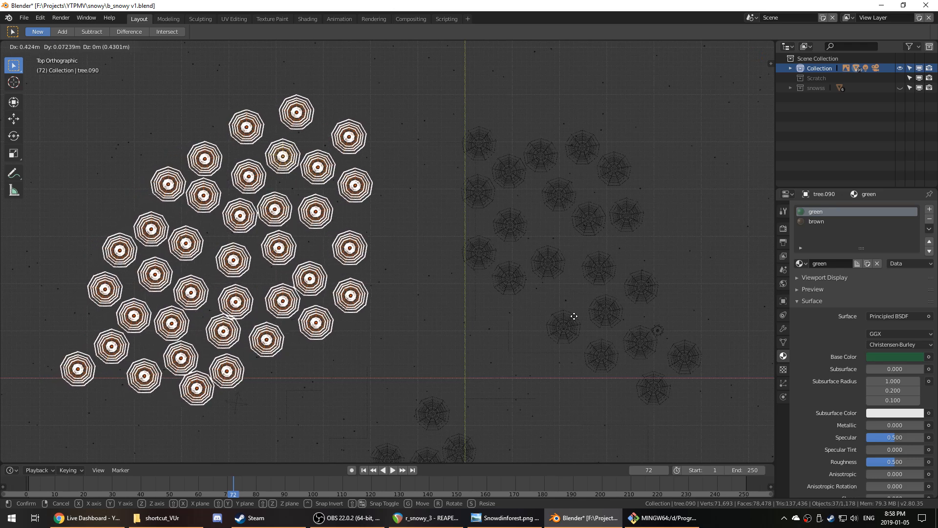
{"action": "left_click", "coordinate": [580, 316]}
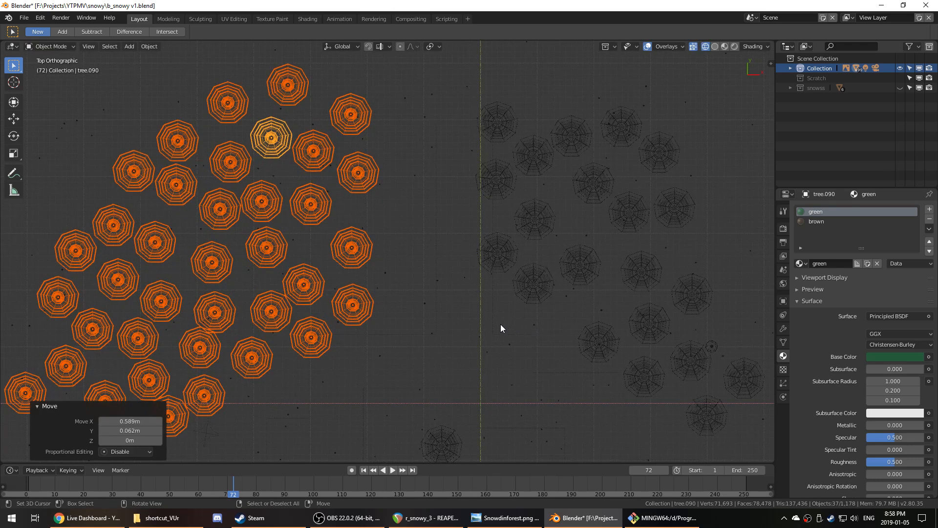
- Move the left tree cluster away from the path by about another 0.52 m in X and 0.68 m in Y
{"action": "scroll", "coordinate": [464, 328], "scroll_direction": "down", "scroll_amount": 2}
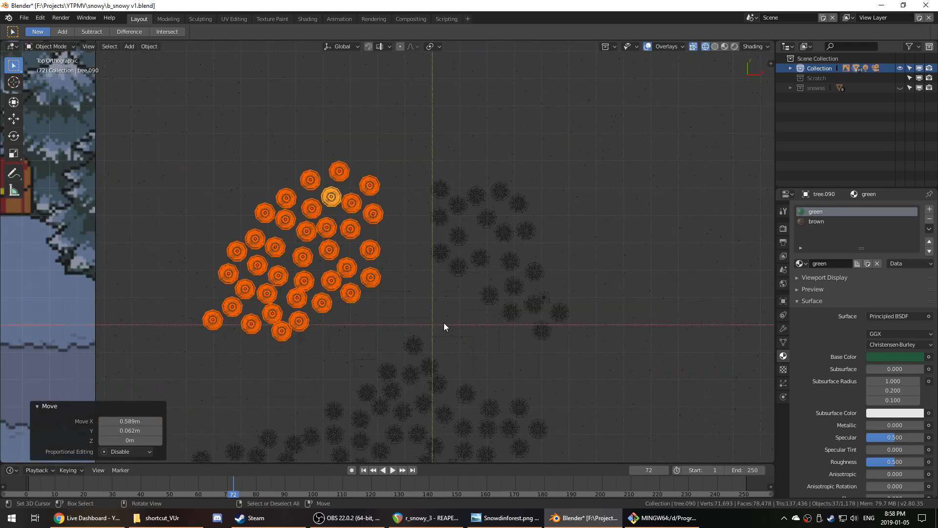
{"action": "scroll", "coordinate": [443, 327], "scroll_direction": "up", "scroll_amount": 2}
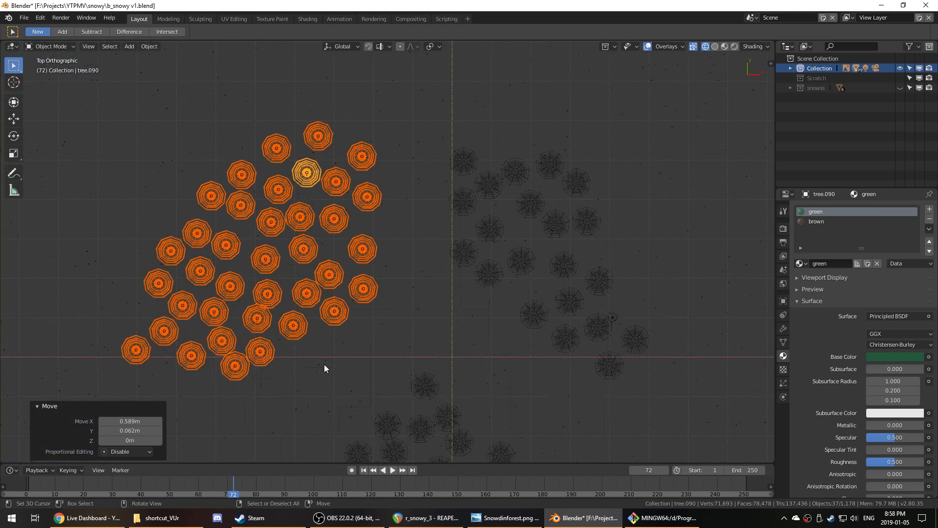
{"action": "scroll", "coordinate": [324, 365], "scroll_direction": "up", "scroll_amount": 5}
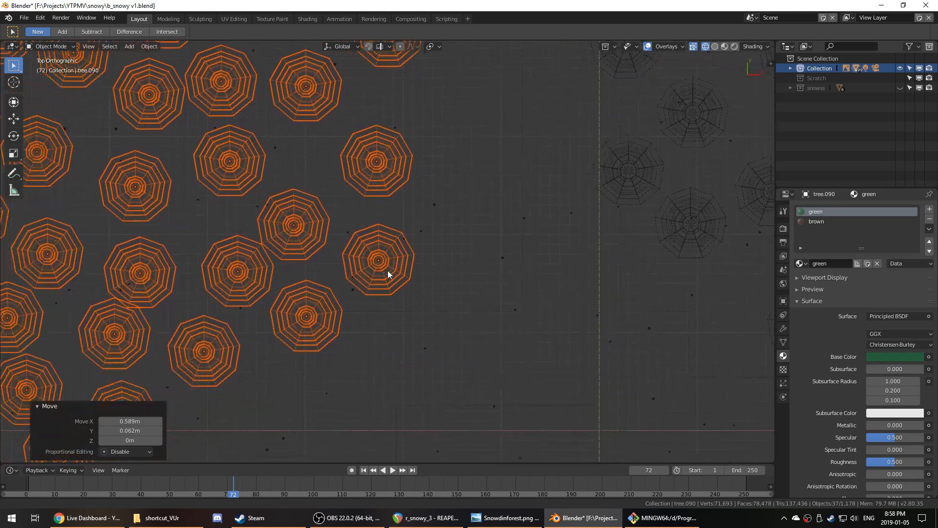
{"action": "middle_click_drag", "start_coordinate": [488, 199], "coordinate": [283, 122], "text": "shift"}
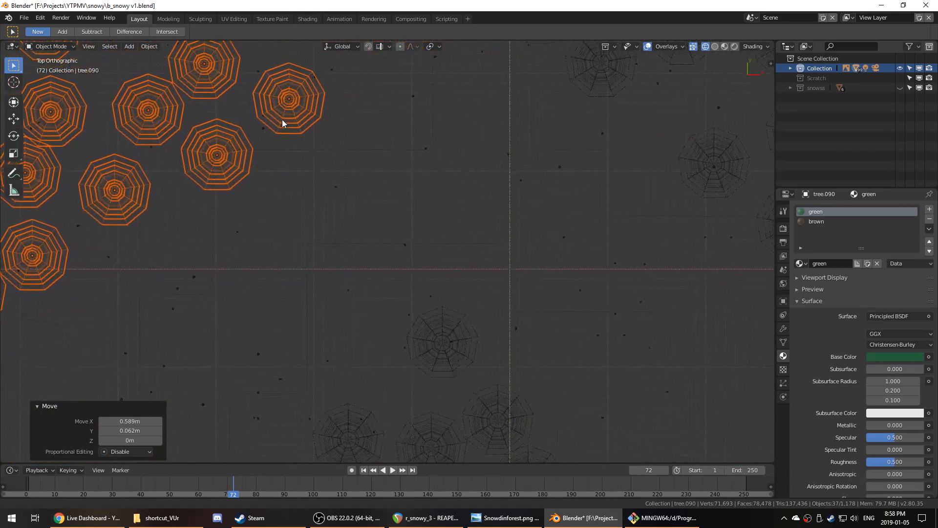
{"action": "scroll", "coordinate": [313, 257], "scroll_direction": "down", "scroll_amount": 3}
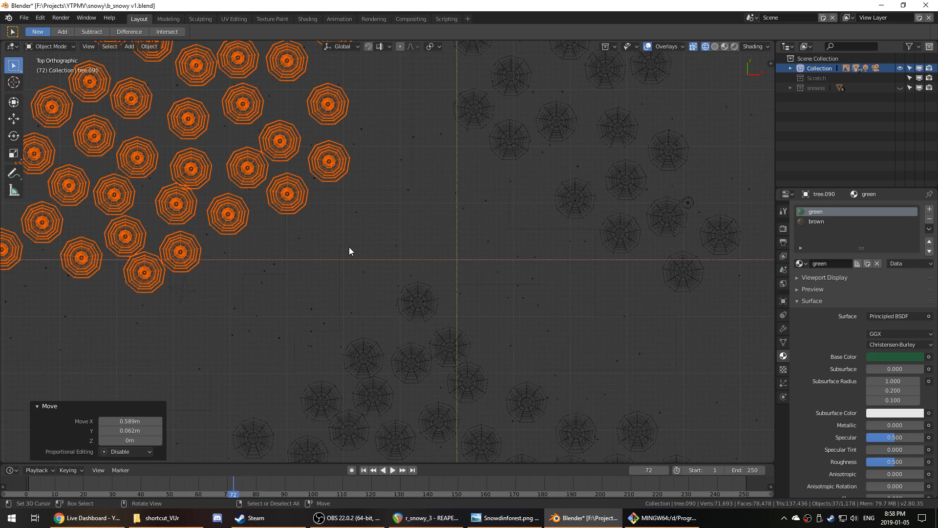
{"action": "scroll", "coordinate": [357, 246], "scroll_direction": "down", "scroll_amount": 2}
{"action": "scroll", "coordinate": [395, 252], "scroll_direction": "up", "scroll_amount": 1}
{"action": "key", "text": "g"}
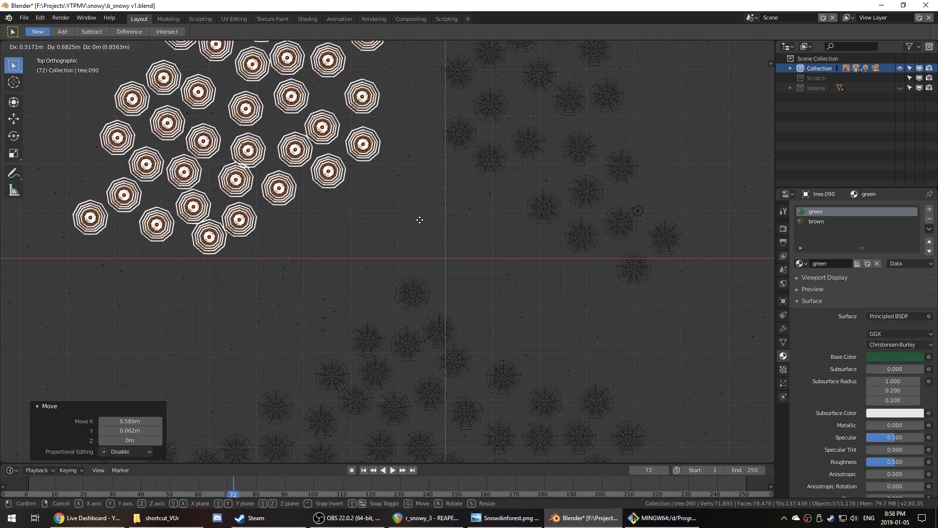
{"action": "left_click", "coordinate": [419, 218]}
- Make linked duplicates of two trees at the left cluster's lower edge, rotate them about -45.7° and place them just below the cluster
{"action": "right_click", "coordinate": [210, 234]}
{"action": "right_click", "coordinate": [198, 211]}
{"action": "right_click", "coordinate": [209, 232], "text": "shift"}
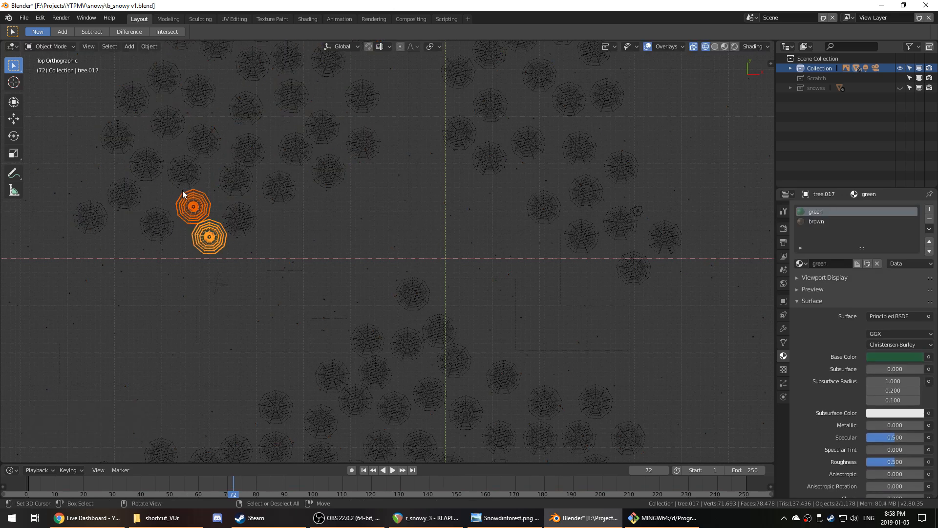
{"action": "key", "text": "alt+d"}
{"action": "left_click", "coordinate": [122, 246]}
{"action": "key", "text": "r"}
{"action": "left_click", "coordinate": [286, 237]}
{"action": "key", "text": "g"}
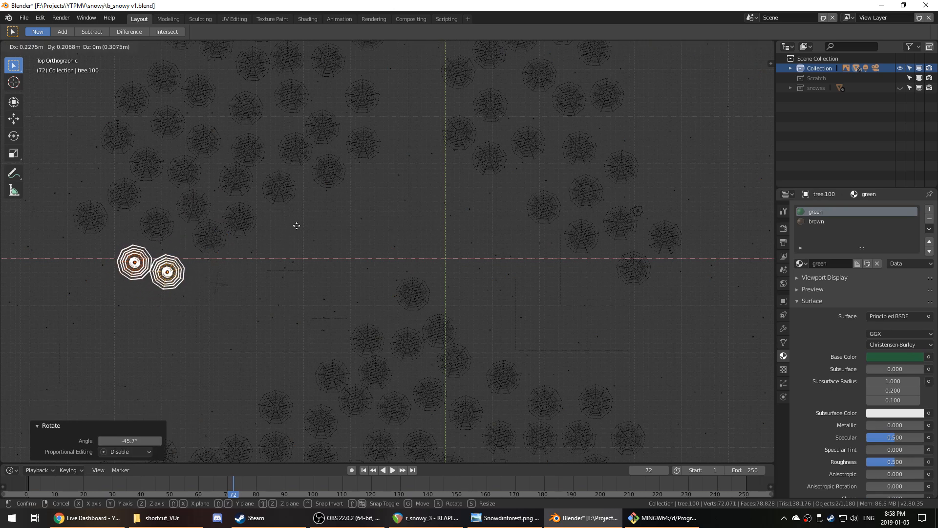
{"action": "left_click", "coordinate": [304, 225]}
- Make linked duplicates of the two placed trees, rotate them about 90.8° and place them at the left cluster's lower-left corner
{"action": "key", "text": "alt+d"}
{"action": "left_click", "coordinate": [198, 226]}
{"action": "key", "text": "r"}
{"action": "left_click", "coordinate": [75, 379]}
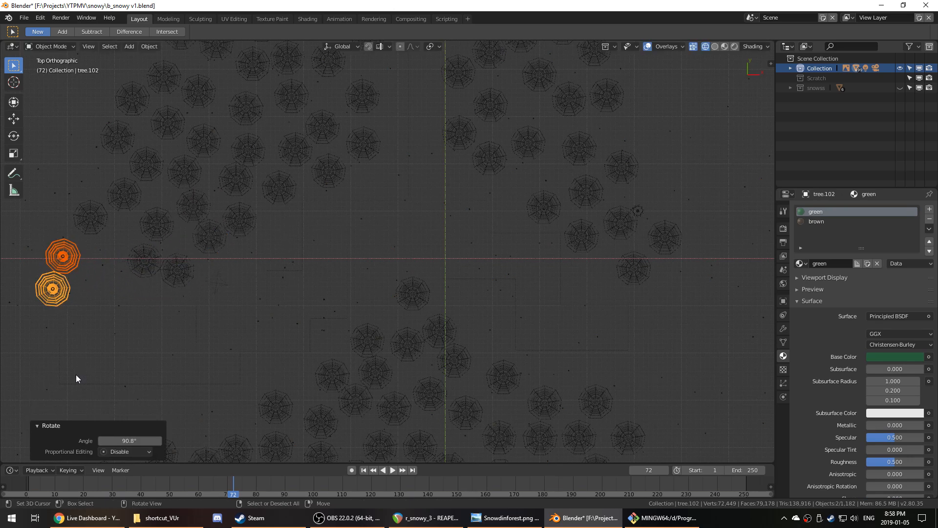
{"action": "key", "text": "g"}
{"action": "left_click", "coordinate": [121, 364]}
- Select the snow Grid together with the scattered snowflakes and hide them in the viewport
{"action": "right_click", "coordinate": [92, 283]}
{"action": "right_click", "coordinate": [93, 284]}
{"action": "key", "text": "alt+d"}
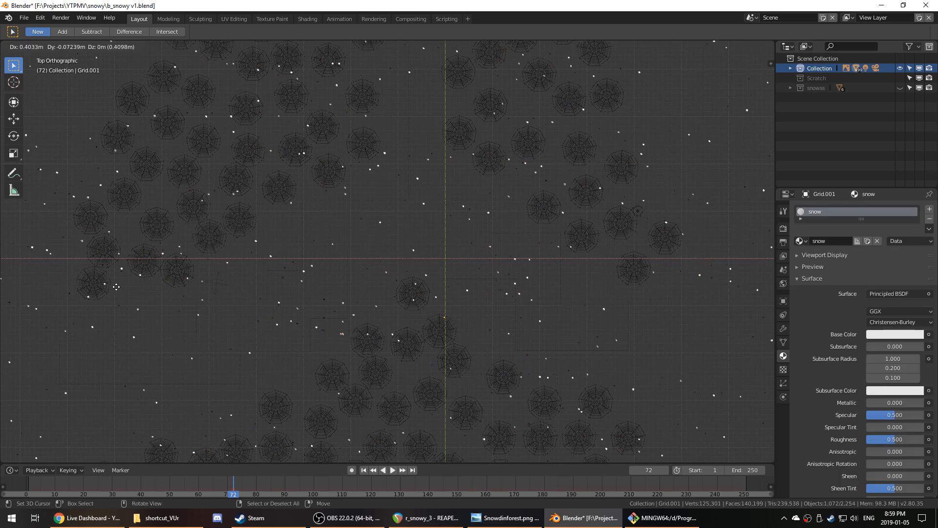
{"action": "right_click", "coordinate": [117, 292]}
{"action": "key", "text": "ctrl+z"}
{"action": "scroll", "coordinate": [251, 278], "scroll_direction": "down", "scroll_amount": 4}
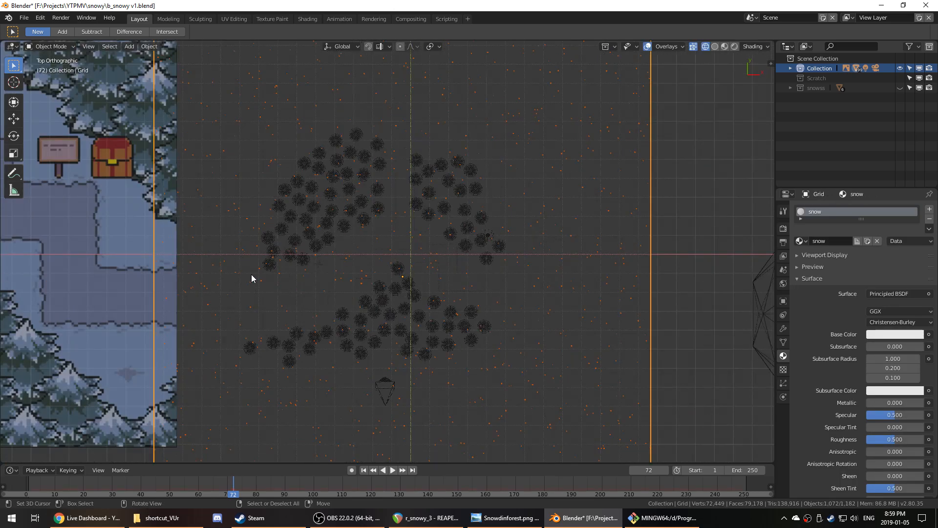
{"action": "key", "text": "h"}
- Make a linked duplicate of the left cluster's lowest-left tree, offset about -0.664 m in X and 0.888 m in Y
{"action": "scroll", "coordinate": [282, 280], "scroll_direction": "up", "scroll_amount": 4}
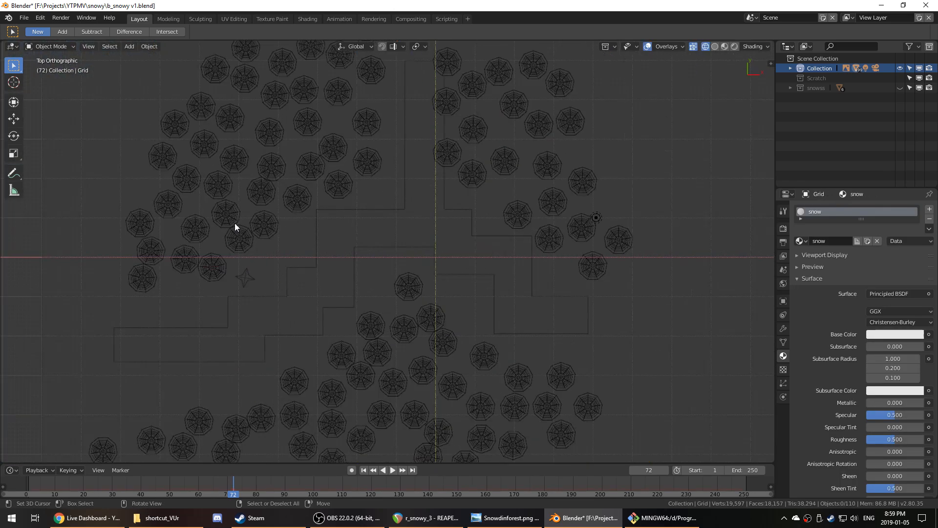
{"action": "right_click", "coordinate": [213, 268]}
{"action": "scroll", "coordinate": [211, 269], "scroll_direction": "up", "scroll_amount": 2}
{"action": "middle_click_drag", "start_coordinate": [189, 269], "coordinate": [357, 271], "text": "shift"}
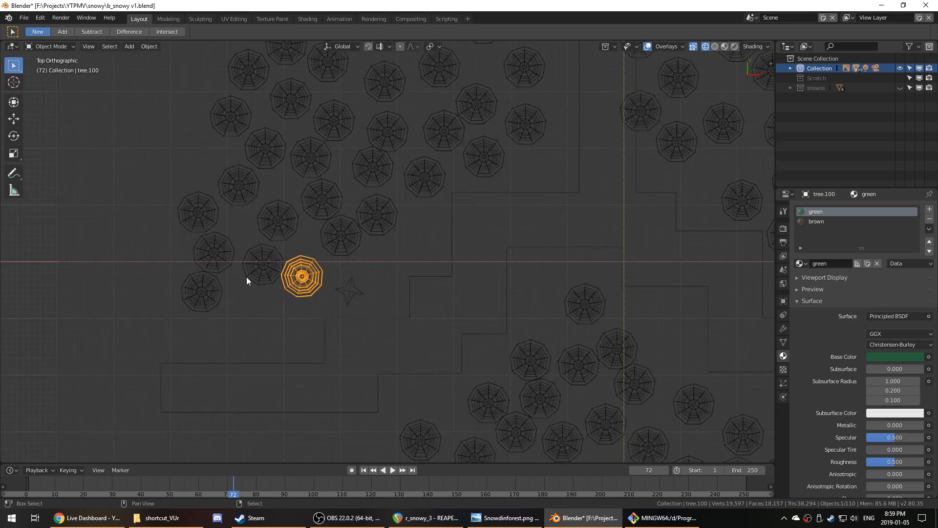
{"action": "right_click", "coordinate": [191, 291]}
{"action": "key", "text": "alt+d"}
{"action": "left_click", "coordinate": [153, 240]}
{"action": "scroll", "coordinate": [498, 250], "scroll_direction": "up", "scroll_amount": 3}
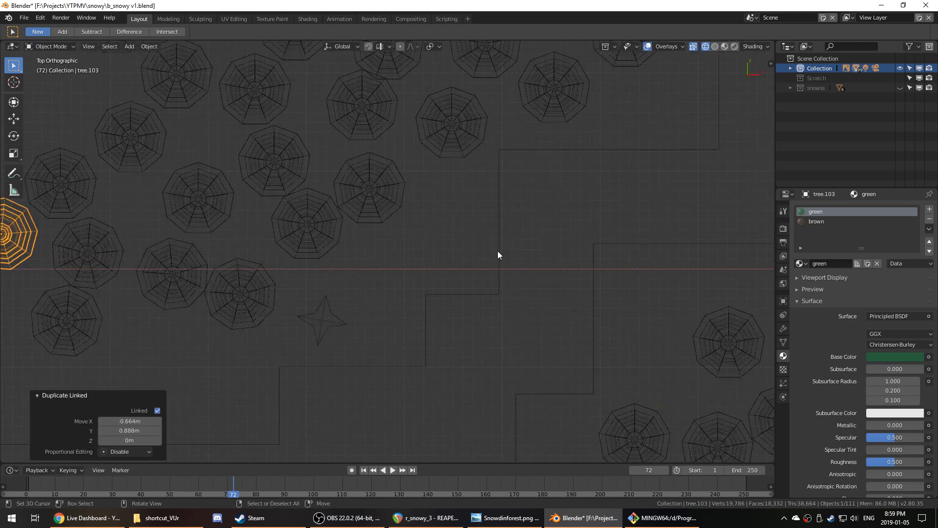
- Select all trees of the right-hand cluster and move them about 0.583 m in X and -0.149 m in Y
{"action": "scroll", "coordinate": [615, 270], "scroll_direction": "down", "scroll_amount": 7}
{"action": "middle_click_drag", "start_coordinate": [615, 270], "coordinate": [538, 280], "text": "shift"}
{"action": "scroll", "coordinate": [484, 241], "scroll_direction": "up", "scroll_amount": 2}
{"action": "key", "text": "alt+a"}
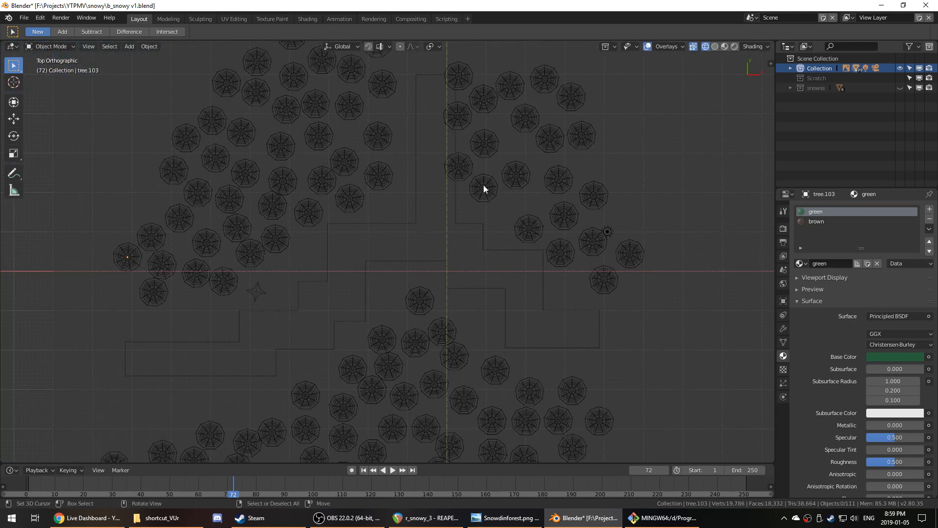
{"action": "key", "text": "c"}
{"action": "left_click", "coordinate": [466, 164]}
{"action": "mouse_move", "coordinate": [466, 166]}
{"action": "left_mouse_down"}
{"action": "mouse_move", "coordinate": [477, 80]}
{"action": "mouse_move", "coordinate": [494, 201]}
{"action": "mouse_move", "coordinate": [615, 273]}
{"action": "mouse_move", "coordinate": [522, 226]}
{"action": "mouse_move", "coordinate": [495, 167]}
{"action": "mouse_move", "coordinate": [522, 109]}
{"action": "mouse_move", "coordinate": [594, 90]}
{"action": "mouse_move", "coordinate": [540, 83]}
{"action": "left_mouse_up"}
{"action": "key", "text": "Escape"}
{"action": "key", "text": "g"}
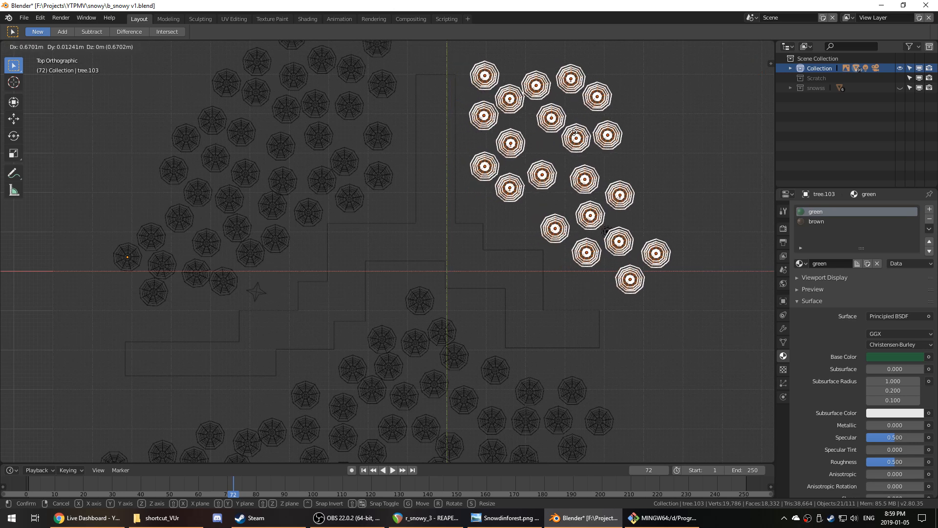
{"action": "left_click", "coordinate": [569, 139]}
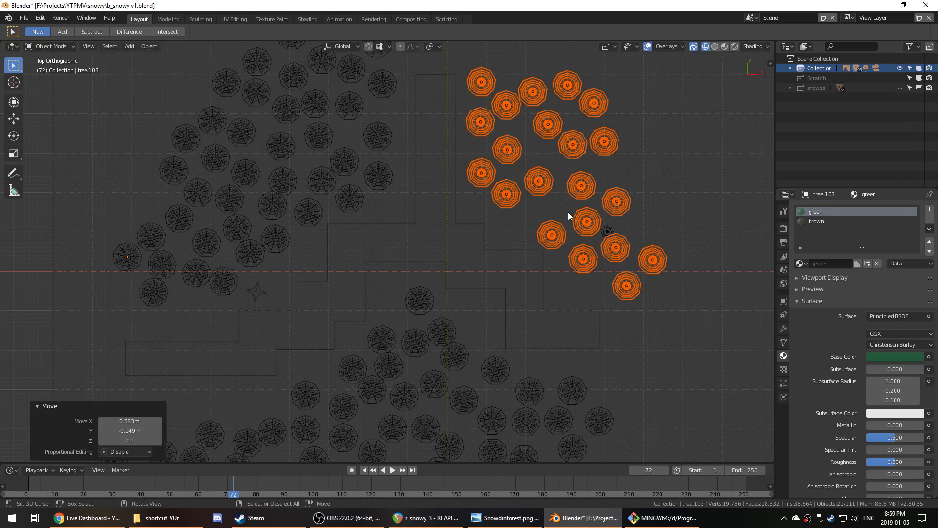
- Unhide the snow objects and collections and check the scene through the camera in rendered shading
{"action": "key", "text": "shift+3"}
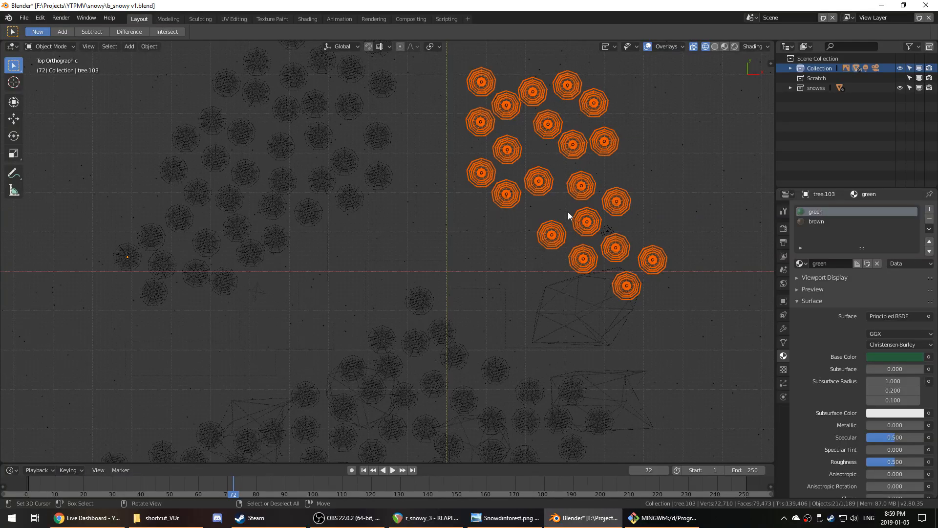
{"action": "key", "text": "z"}
{"action": "left_click", "coordinate": [561, 137]}
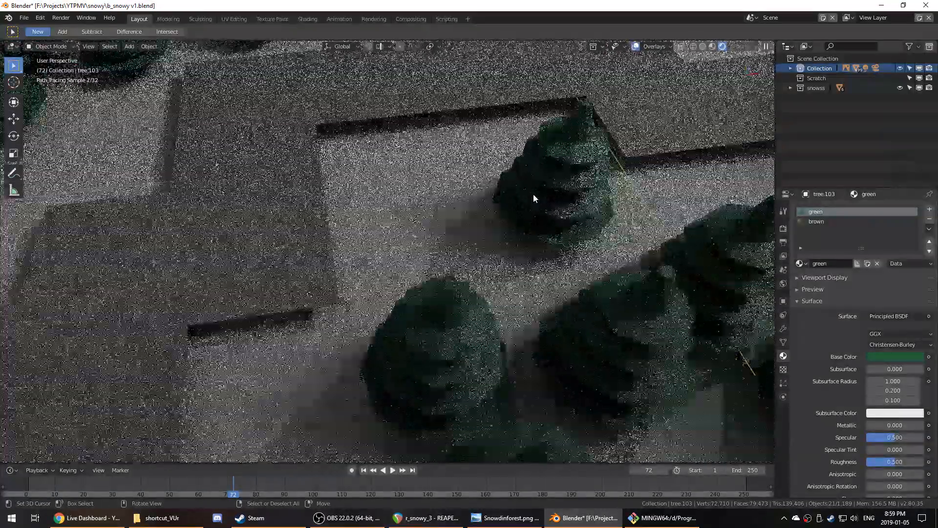
{"action": "key", "text": "KP_0"}
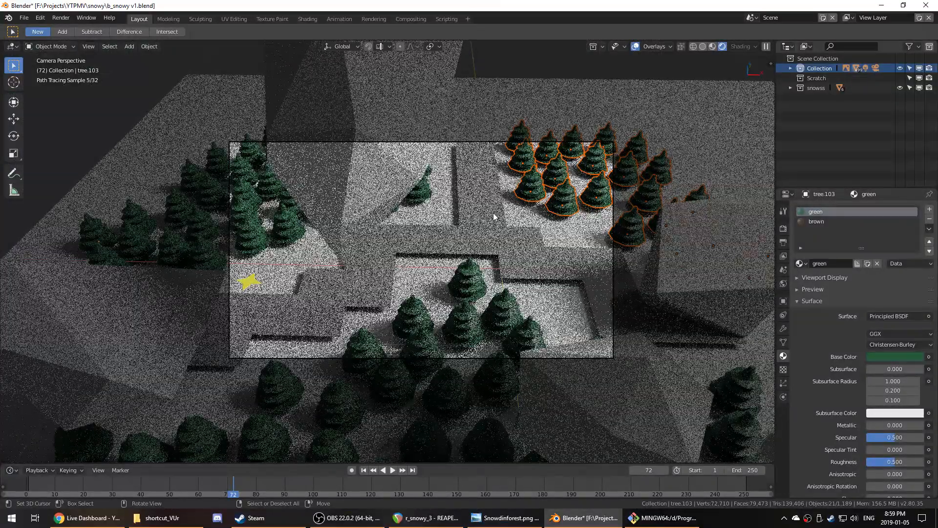
{"action": "scroll", "coordinate": [494, 213], "scroll_direction": "up", "scroll_amount": 2}
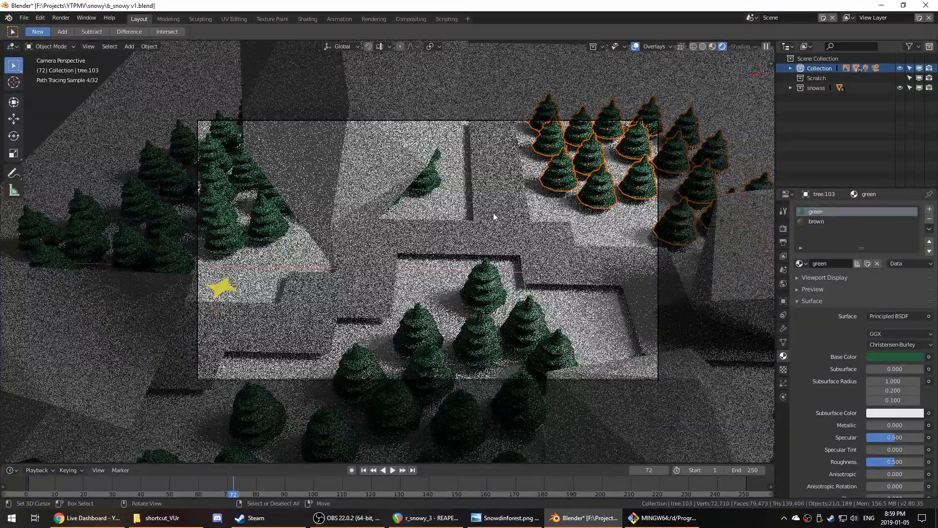
{"action": "key", "text": "KP_0"}
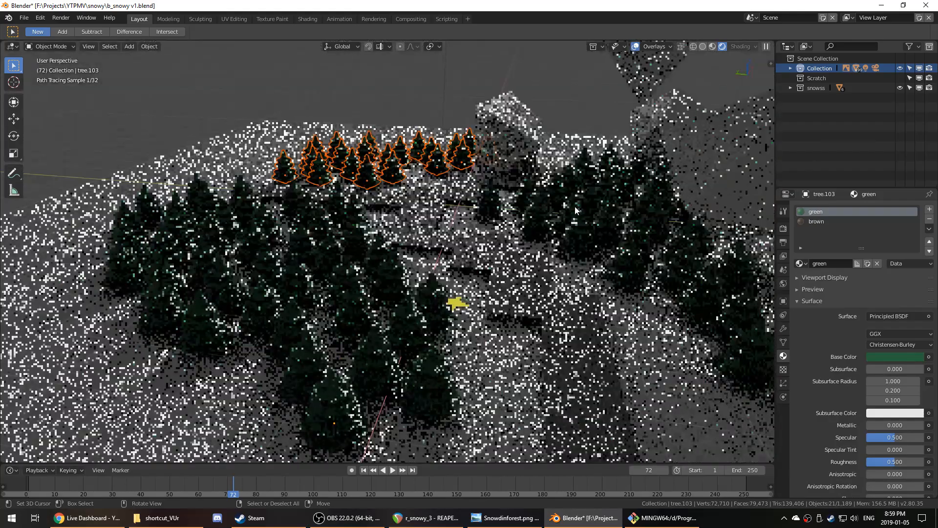
- Lower the path object about 0.136 m along global Z in front view so it lies at ground level
{"action": "left_click", "coordinate": [432, 223]}
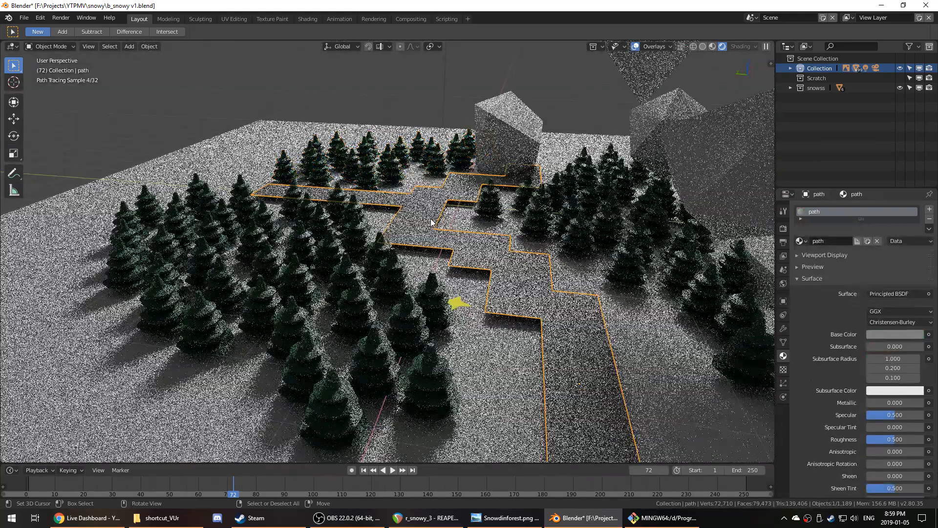
{"action": "key", "text": "z"}
{"action": "left_click", "coordinate": [482, 214]}
{"action": "middle_click_drag", "start_coordinate": [459, 231], "coordinate": [456, 221]}
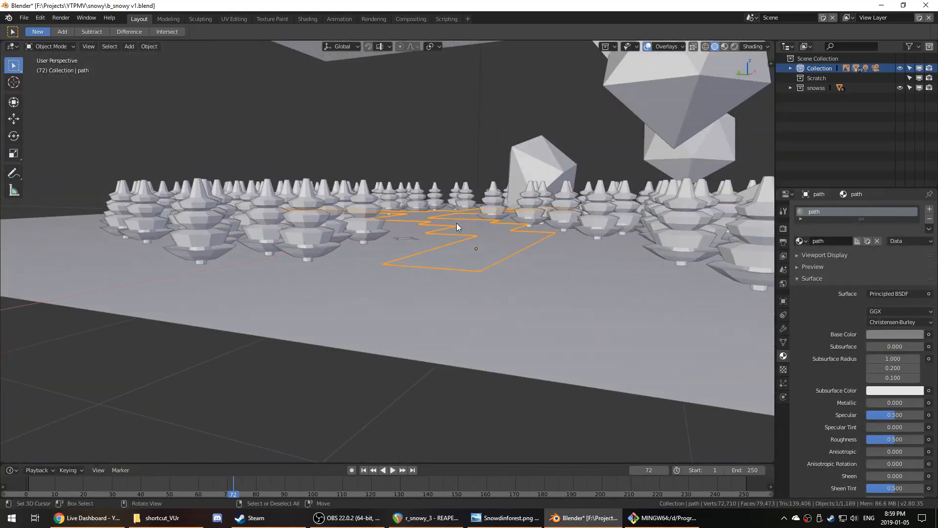
{"action": "key", "text": "KP_1"}
{"action": "scroll", "coordinate": [456, 223], "scroll_direction": "up", "scroll_amount": 10}
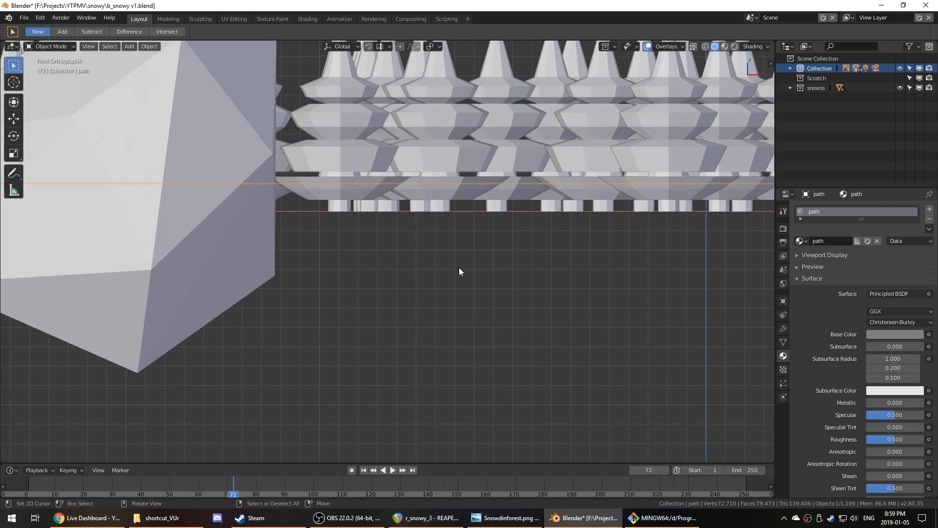
{"action": "key", "text": "g"}
{"action": "key", "text": "z"}
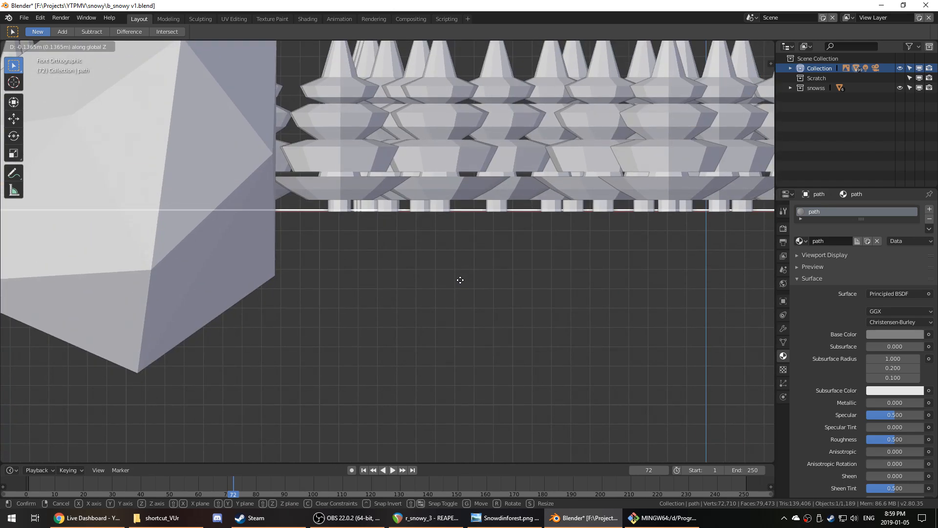
{"action": "left_click", "coordinate": [461, 281]}
{"action": "middle_click_drag", "start_coordinate": [461, 280], "coordinate": [464, 321]}
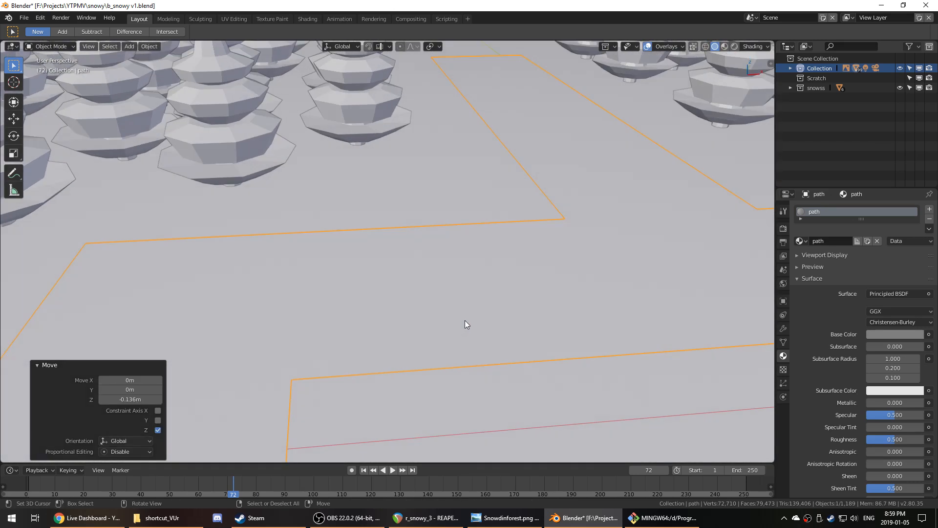
{"action": "key", "text": "KP_0"}
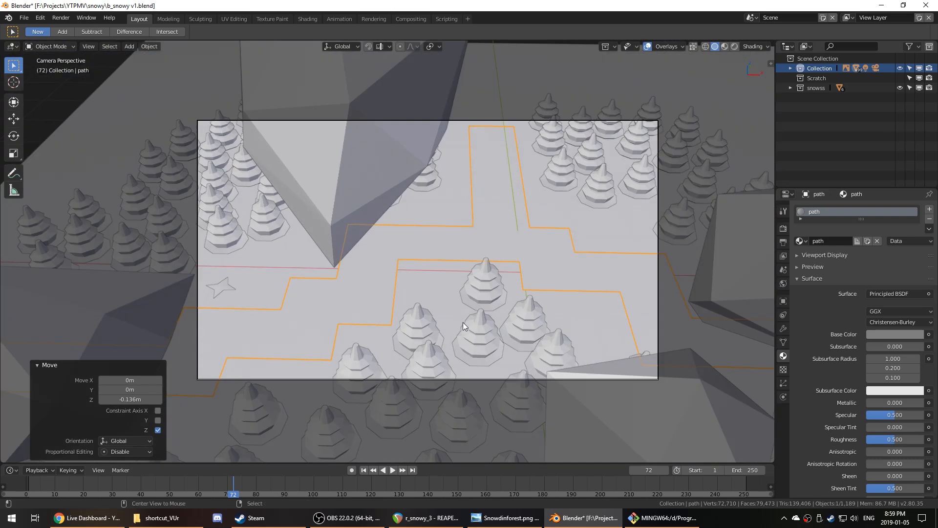
{"action": "middle_click_drag", "start_coordinate": [406, 355], "coordinate": [423, 314]}
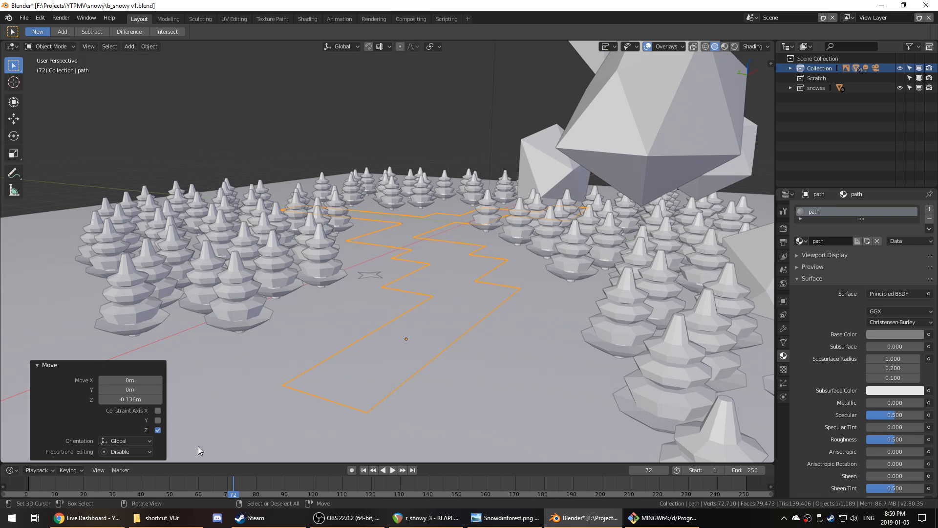
- Restart the animation playback from frame 0 and hide the Scratch and snowss collections in the viewport
{"action": "key", "text": "shift+Left"}
{"action": "key", "text": "space"}
{"action": "left_click_drag", "start_coordinate": [44, 482], "coordinate": [16, 495]}
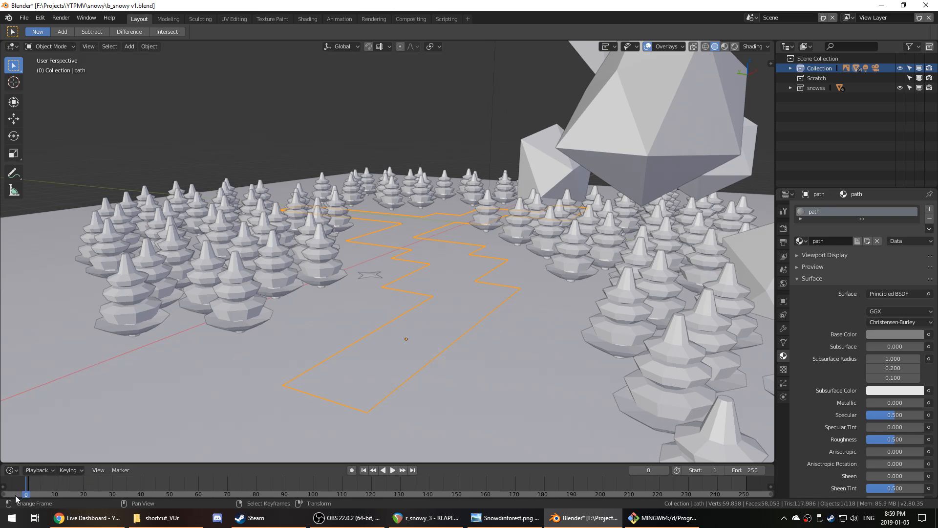
{"action": "key", "text": "F3"}
{"action": "key", "text": "Escape"}
{"action": "key", "text": "space"}
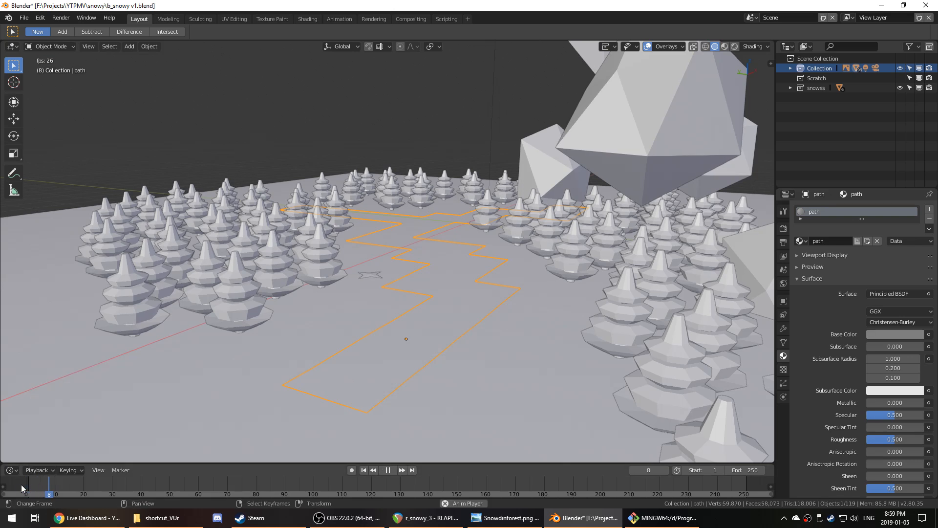
{"action": "key", "text": "F3"}
{"action": "key", "text": "Escape"}
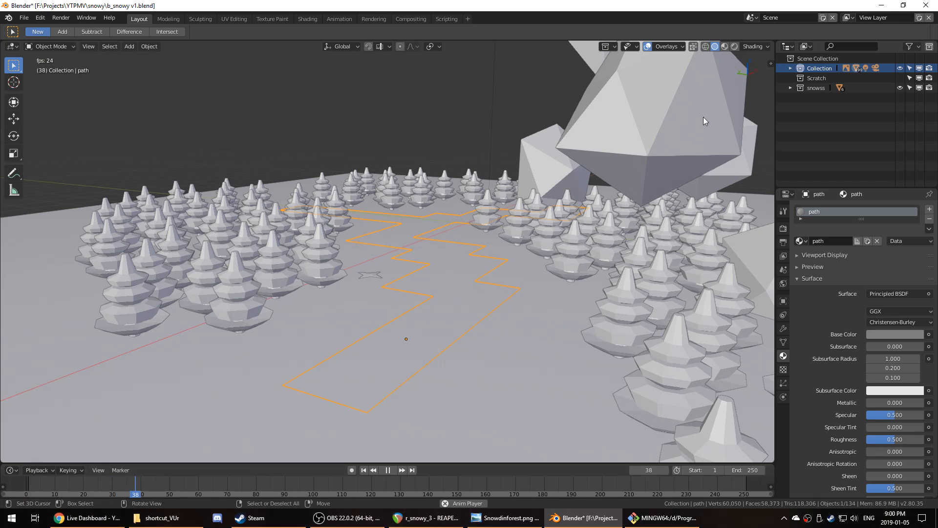
{"action": "left_click", "coordinate": [804, 88]}
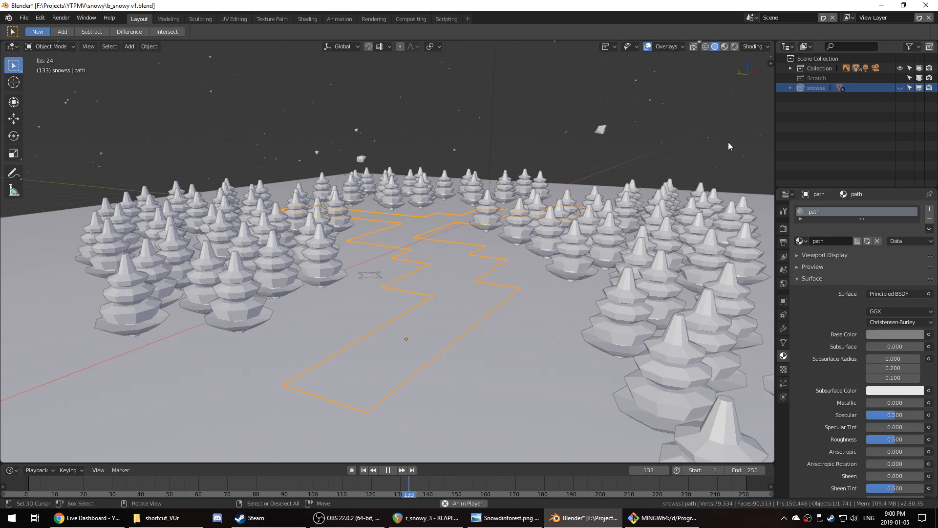
- Reset to frame 0 in camera view, advance the snowfall to about frame 225 and preview it in rendered shading
{"action": "key", "text": "KP_0"}
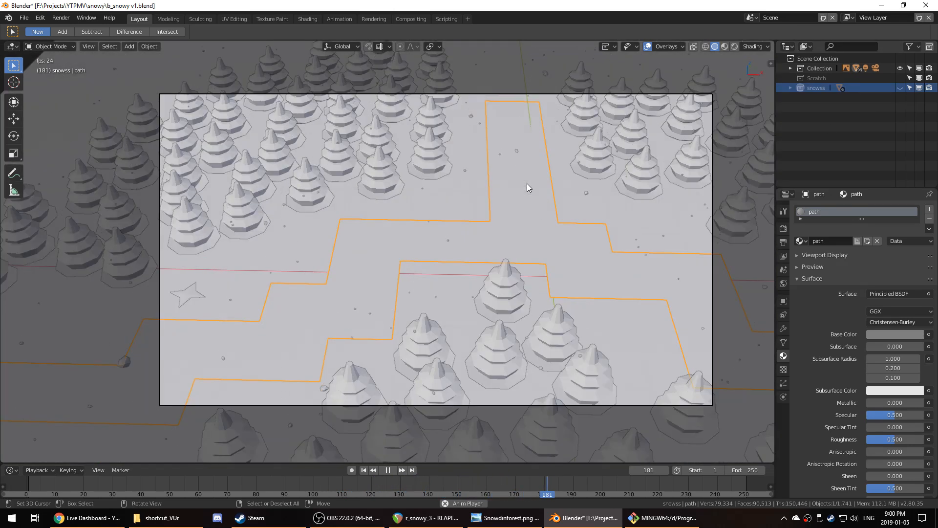
{"action": "key", "text": "space"}
{"action": "left_click", "coordinate": [26, 484]}
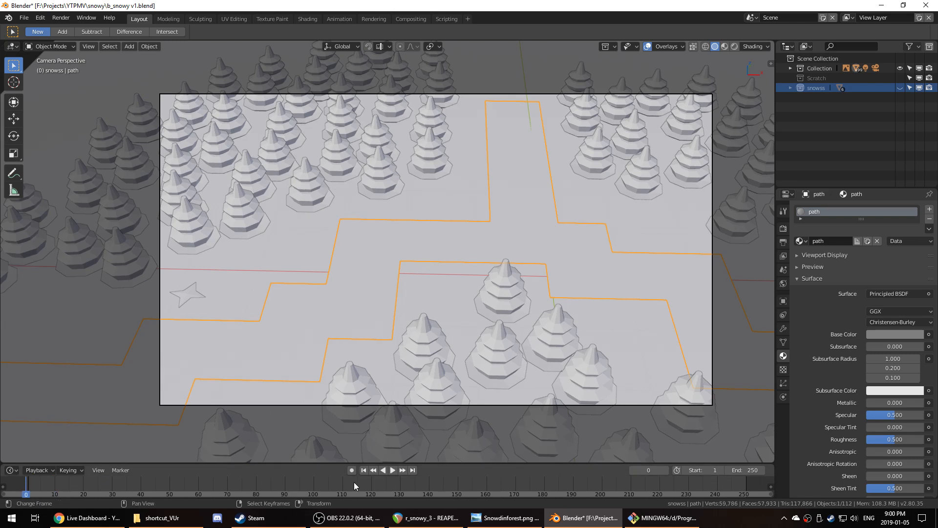
{"action": "left_click_drag", "start_coordinate": [476, 484], "coordinate": [672, 482]}
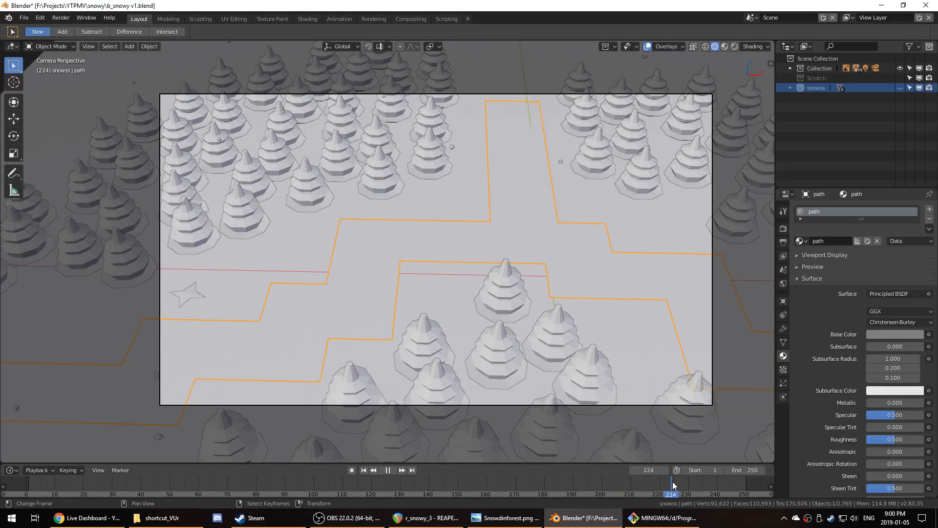
{"action": "key", "text": "z"}
{"action": "left_click", "coordinate": [568, 322]}
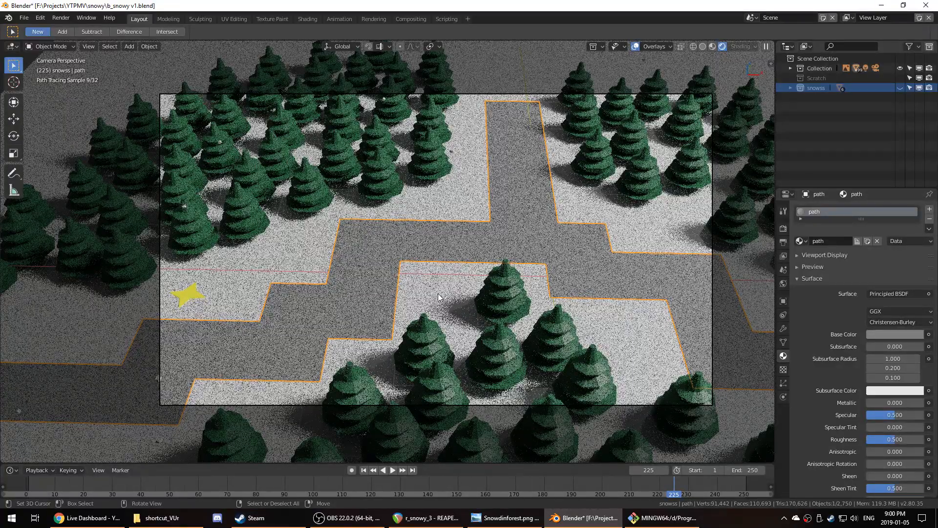
- Turn off Shadow in the path object's Cycles ray visibility settings
{"action": "left_click", "coordinate": [438, 294]}
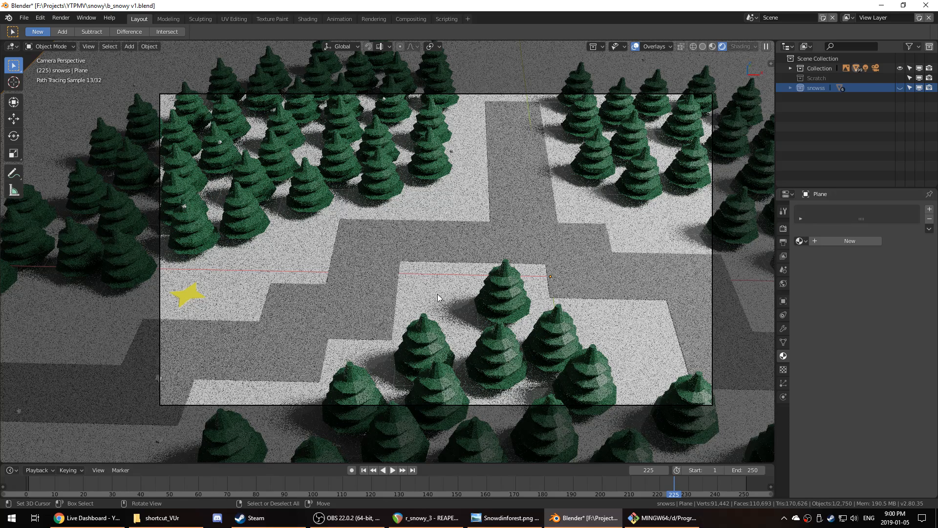
{"action": "left_click", "coordinate": [466, 252]}
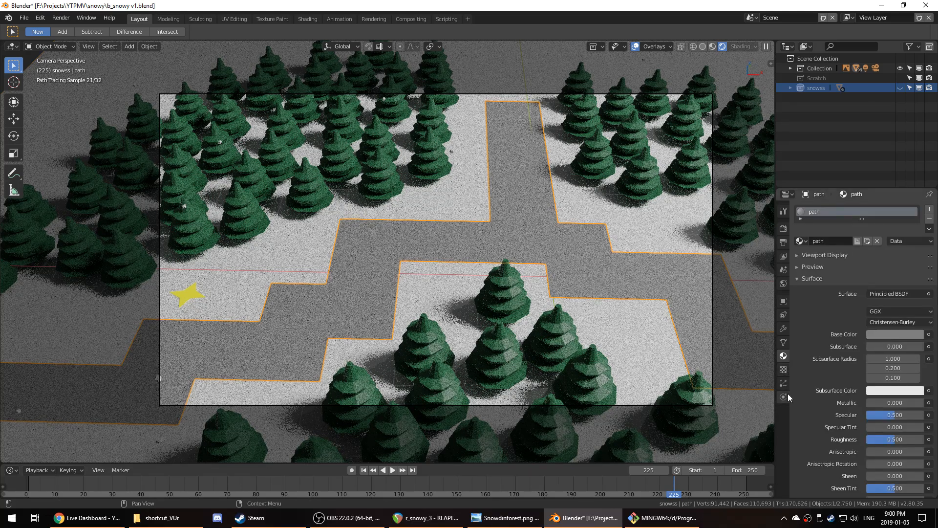
{"action": "left_click", "coordinate": [783, 301]}
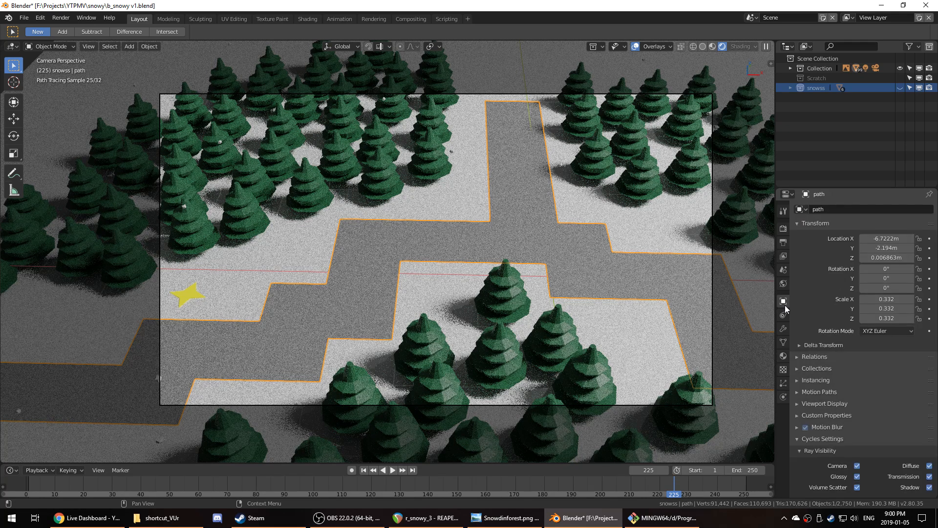
{"action": "scroll", "coordinate": [870, 368], "scroll_direction": "down", "scroll_amount": 2}
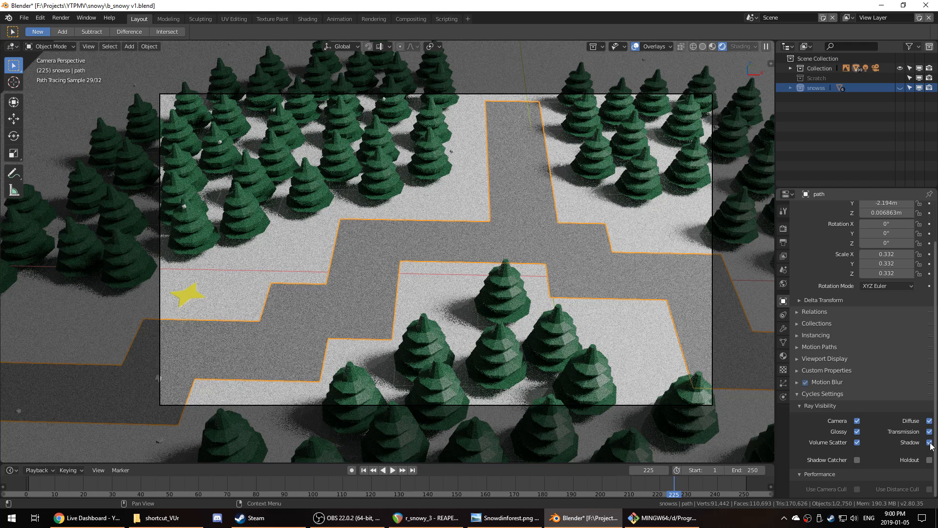
{"action": "left_click", "coordinate": [930, 442]}
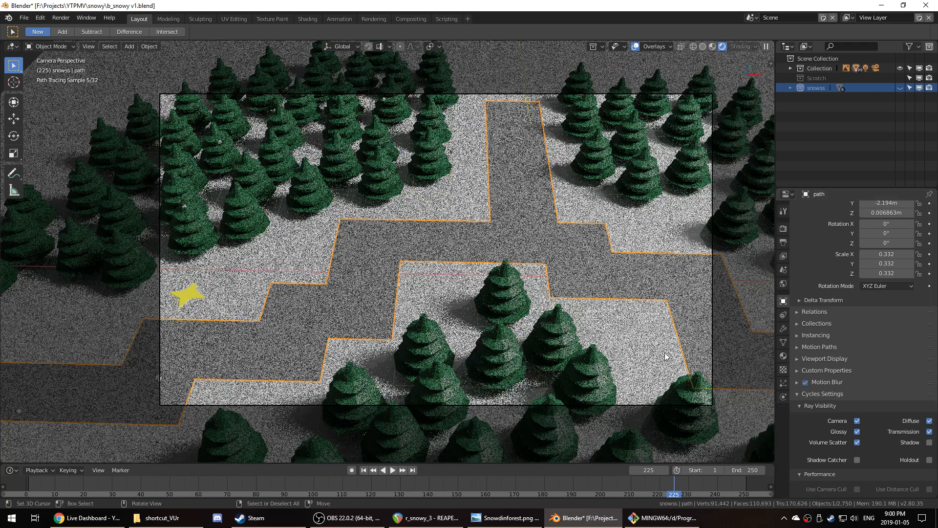
- Select the ground Plane and show the scene from the top in wireframe shading, with the trees beside the reference image
{"action": "left_click", "coordinate": [635, 338]}
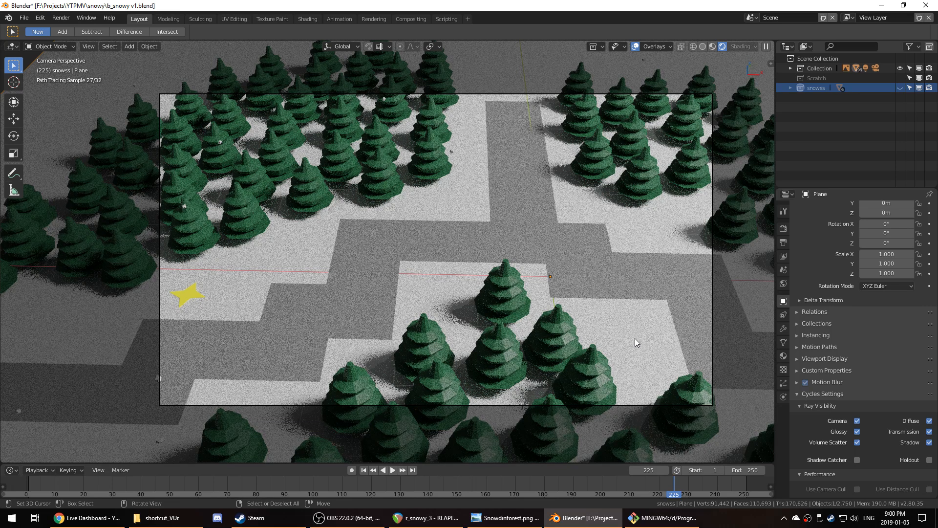
{"action": "key", "text": "KP_7"}
{"action": "key", "text": "z"}
{"action": "left_click", "coordinate": [482, 330]}
{"action": "key", "text": "KP_Divide"}
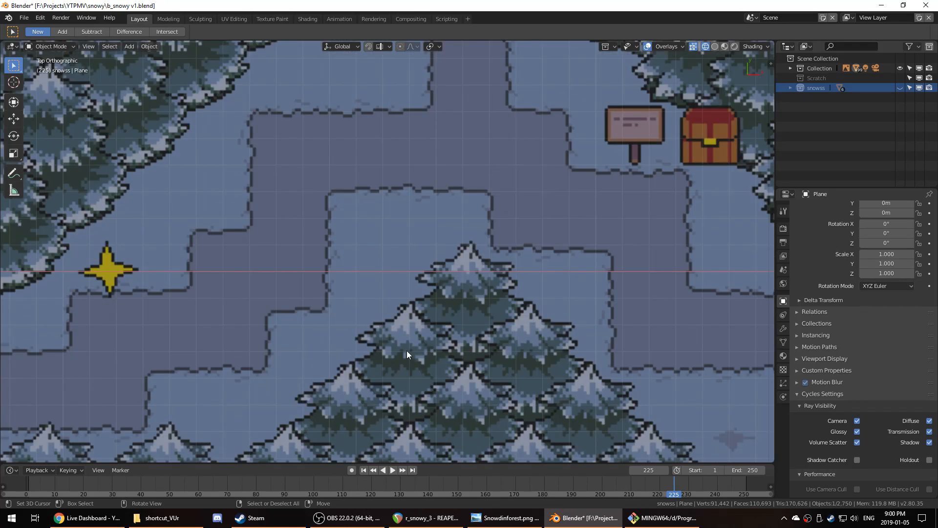
{"action": "scroll", "coordinate": [407, 350], "scroll_direction": "down", "scroll_amount": 5}
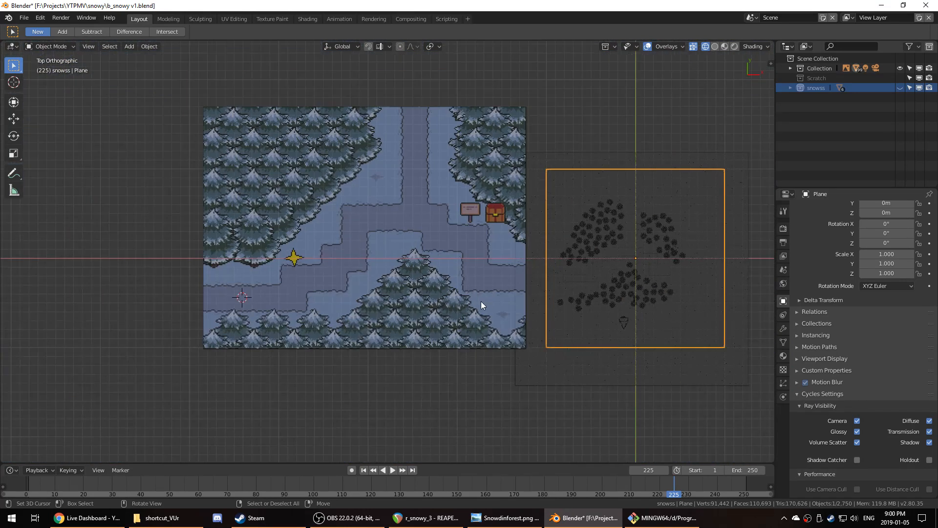
{"action": "middle_click_drag", "start_coordinate": [602, 266], "coordinate": [561, 265], "text": "shift"}
{"action": "scroll", "coordinate": [561, 265], "scroll_direction": "up", "scroll_amount": 4}
{"action": "middle_click_drag", "start_coordinate": [682, 291], "coordinate": [454, 269], "text": "shift"}
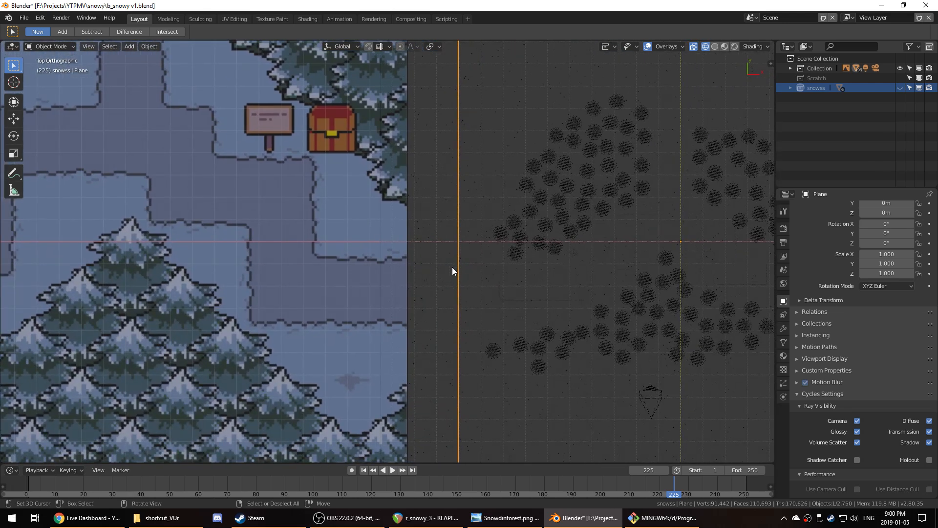
- Hide the snow Grid together with its scattered snowflakes in the viewport
{"action": "key", "text": "Delete"}
{"action": "key", "text": "ctrl+z"}
{"action": "scroll", "coordinate": [528, 277], "scroll_direction": "down", "scroll_amount": 4}
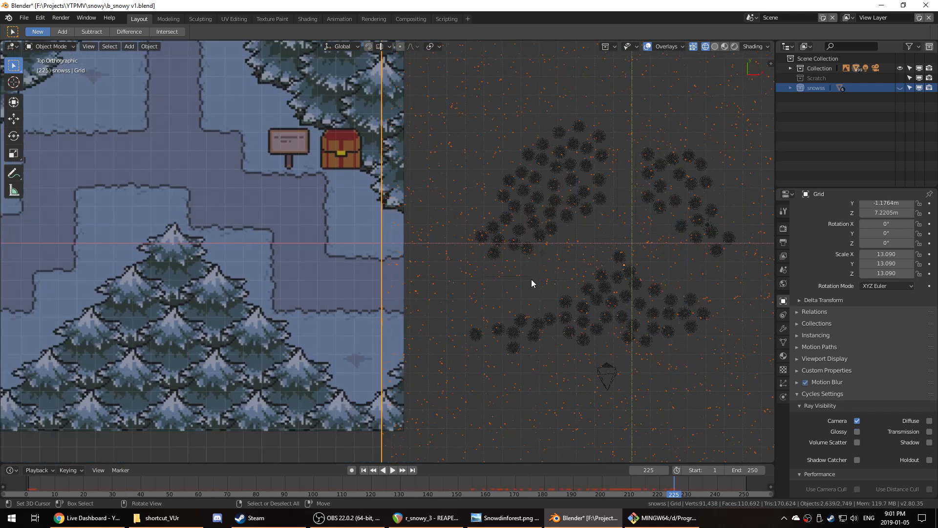
{"action": "right_click", "coordinate": [476, 272]}
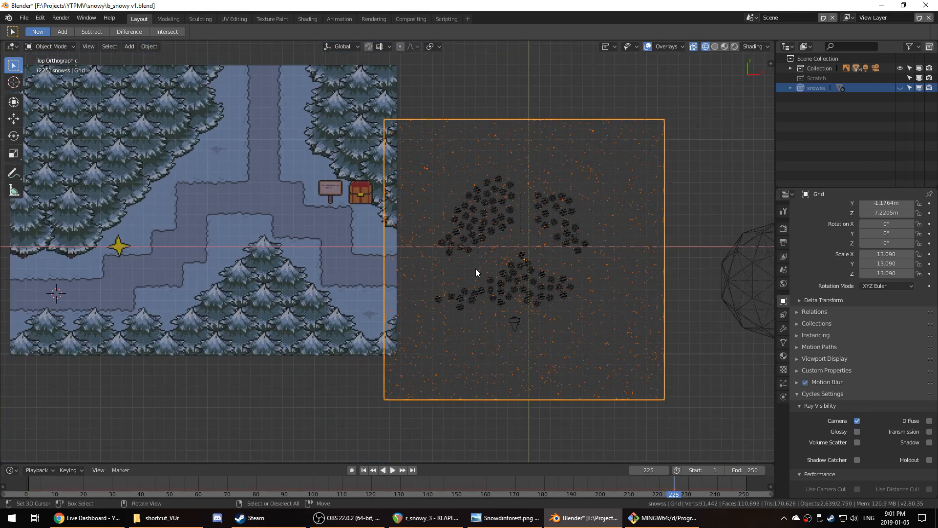
{"action": "key", "text": "h"}
{"action": "scroll", "coordinate": [476, 273], "scroll_direction": "up", "scroll_amount": 2}
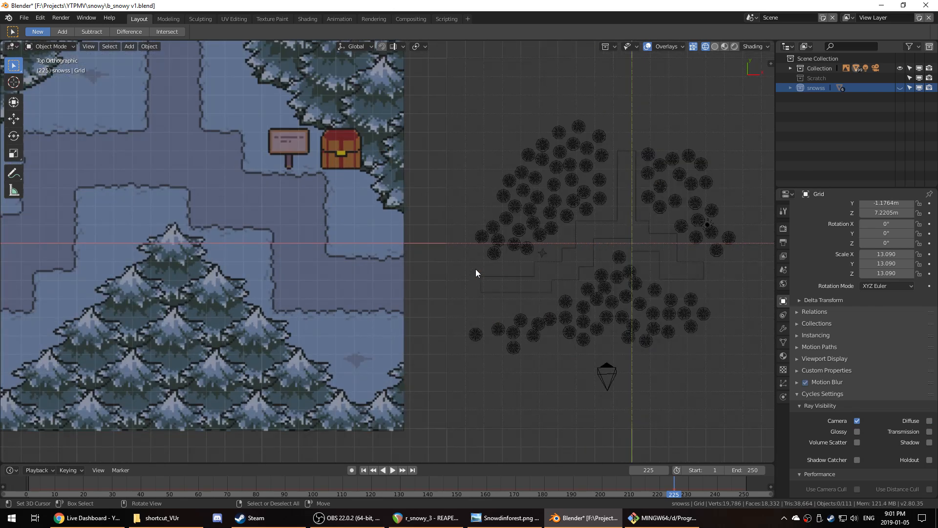
- Extend the path mesh's far end farther back along the Y axis, past the tree clusters
{"action": "scroll", "coordinate": [476, 273], "scroll_direction": "up", "scroll_amount": 1}
{"action": "middle_click_drag", "start_coordinate": [511, 280], "coordinate": [469, 344], "text": "shift"}
{"action": "key", "text": "KP_0"}
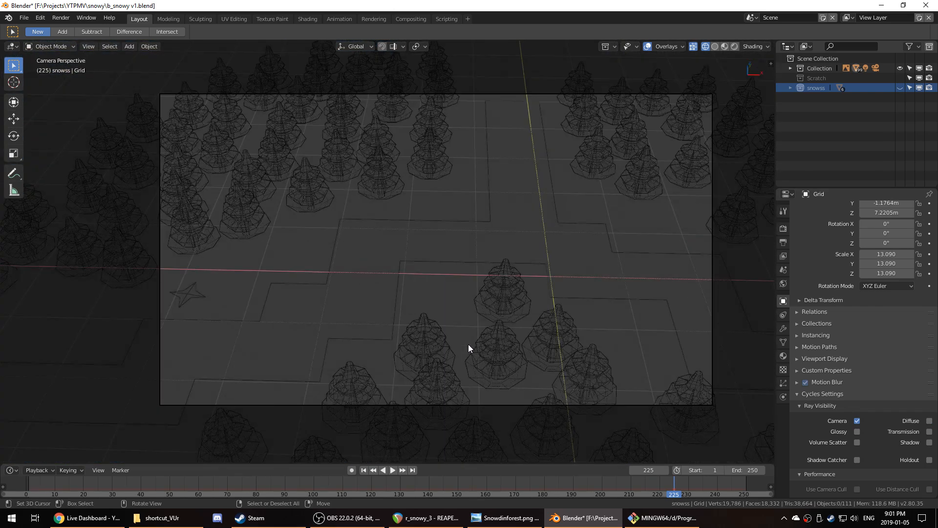
{"action": "right_click", "coordinate": [497, 104]}
{"action": "key", "text": "Tab"}
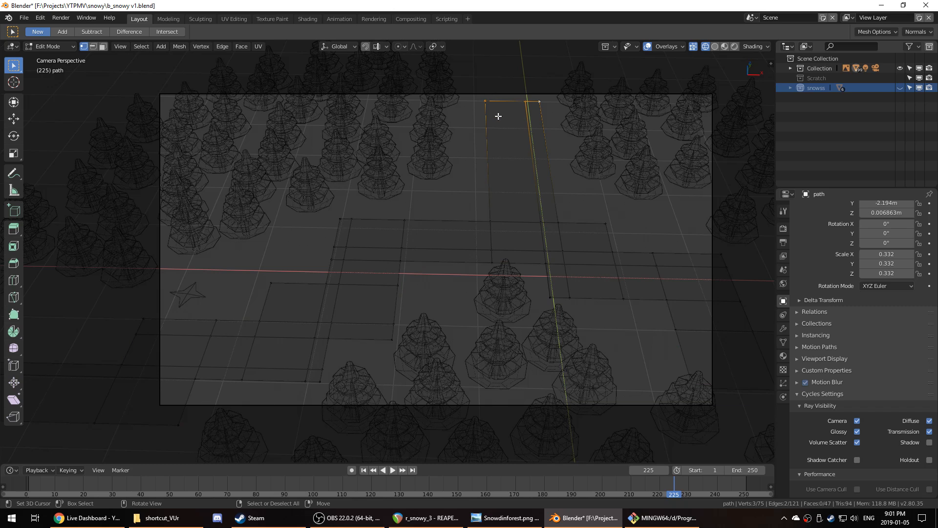
{"action": "key", "text": "g"}
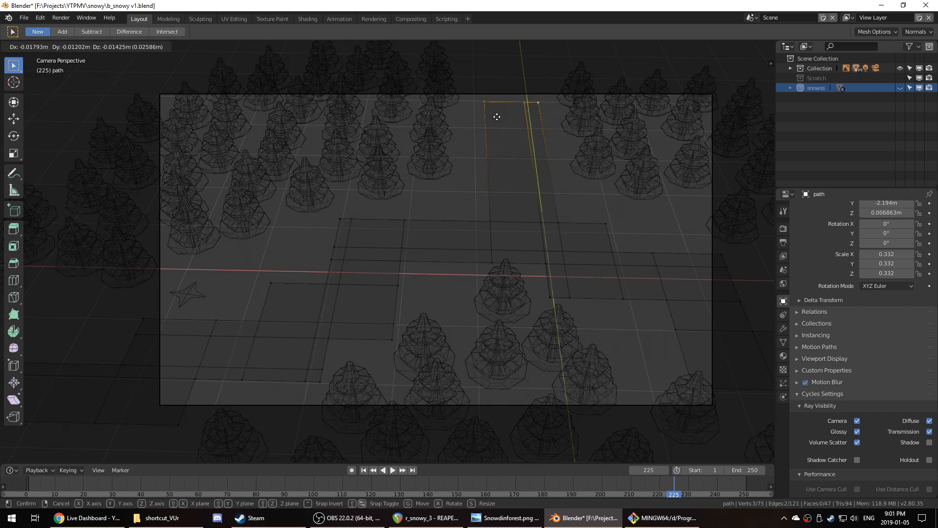
{"action": "key", "text": "z"}
{"action": "left_click", "coordinate": [487, 84]}
{"action": "middle_click_drag", "start_coordinate": [488, 84], "coordinate": [453, 146]}
{"action": "key", "text": "g"}
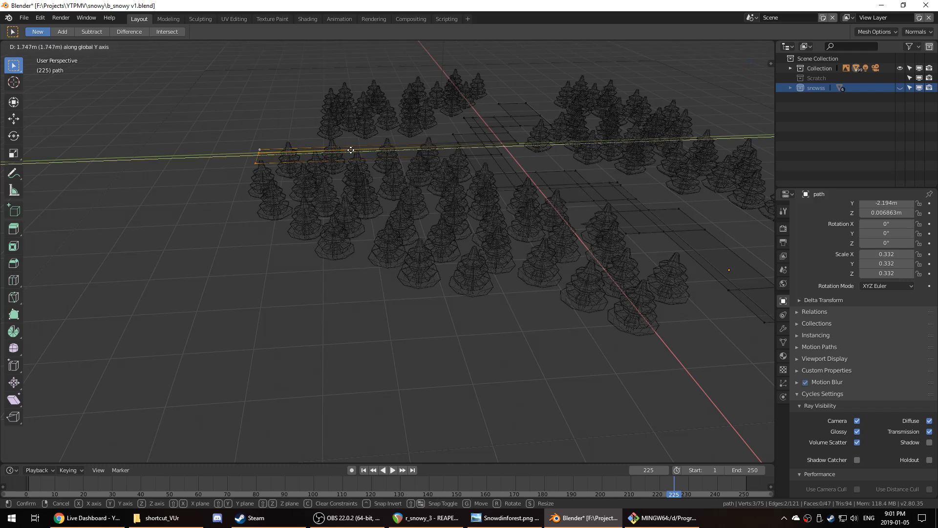
{"action": "left_click", "coordinate": [315, 150]}
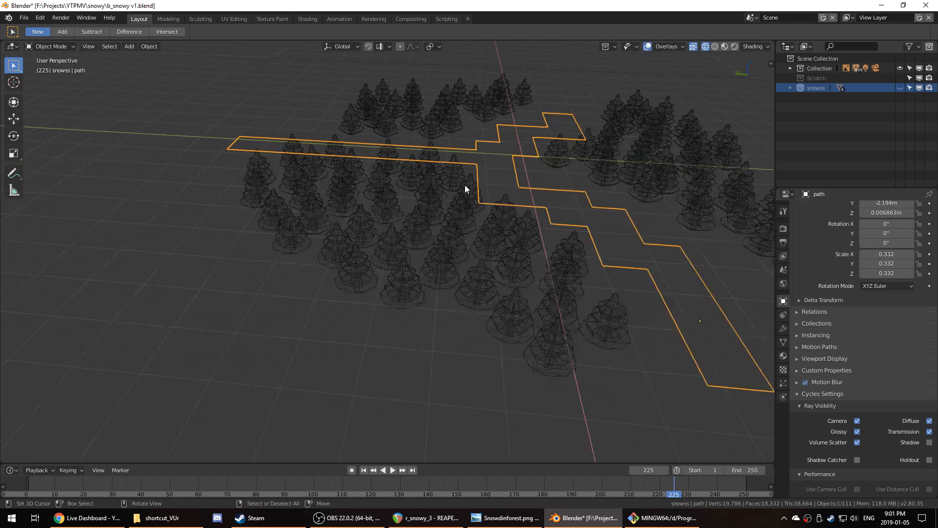
- Examine the extended path in camera view and from the top beside the reference image
{"action": "key", "text": "KP_0"}
{"action": "scroll", "coordinate": [468, 191], "scroll_direction": "down", "scroll_amount": 3}
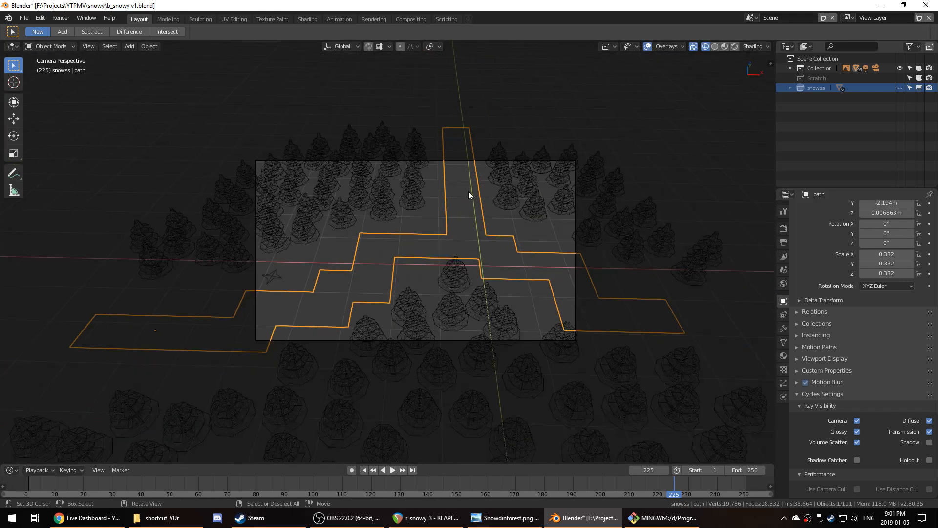
{"action": "scroll", "coordinate": [479, 211], "scroll_direction": "up", "scroll_amount": 3}
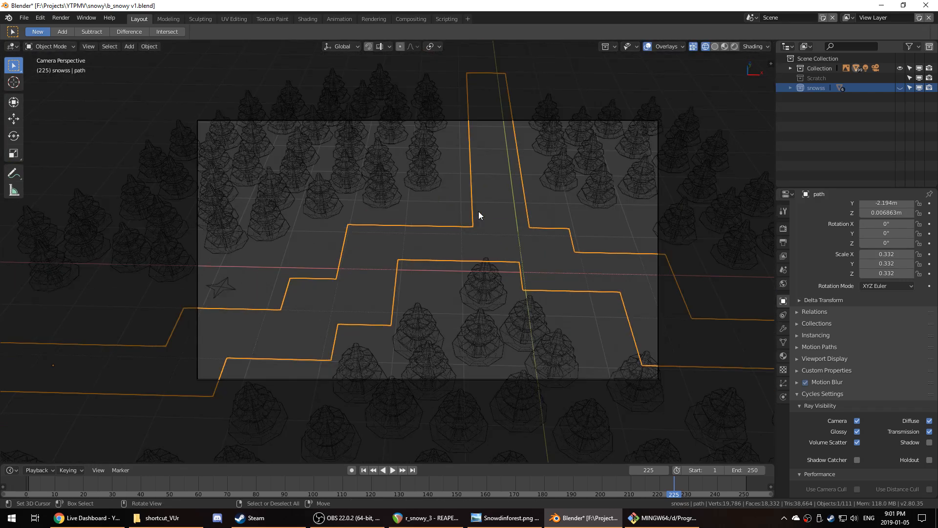
{"action": "scroll", "coordinate": [474, 215], "scroll_direction": "down", "scroll_amount": 5}
{"action": "key", "text": "KP_7"}
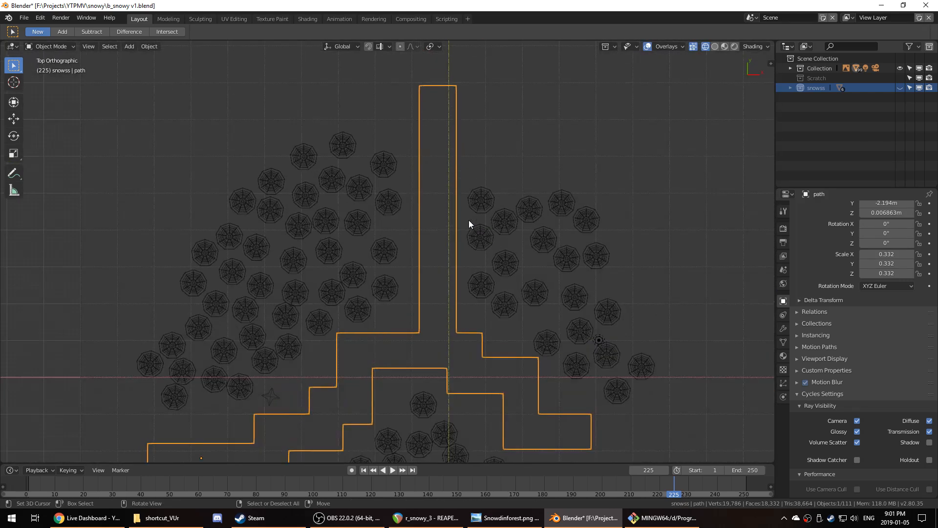
{"action": "scroll", "coordinate": [468, 220], "scroll_direction": "down", "scroll_amount": 9}
{"action": "scroll", "coordinate": [463, 229], "scroll_direction": "up", "scroll_amount": 3}
{"action": "scroll", "coordinate": [462, 227], "scroll_direction": "up", "scroll_amount": 3}
{"action": "scroll", "coordinate": [412, 262], "scroll_direction": "down", "scroll_amount": 3}
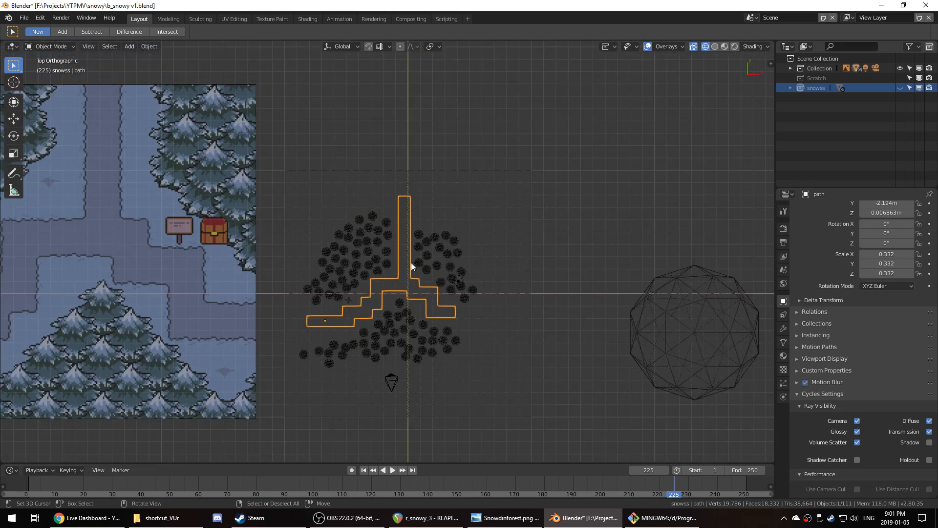
{"action": "scroll", "coordinate": [392, 260], "scroll_direction": "down", "scroll_amount": 2}
{"action": "scroll", "coordinate": [395, 259], "scroll_direction": "up", "scroll_amount": 1}
{"action": "key", "text": "KP_0"}
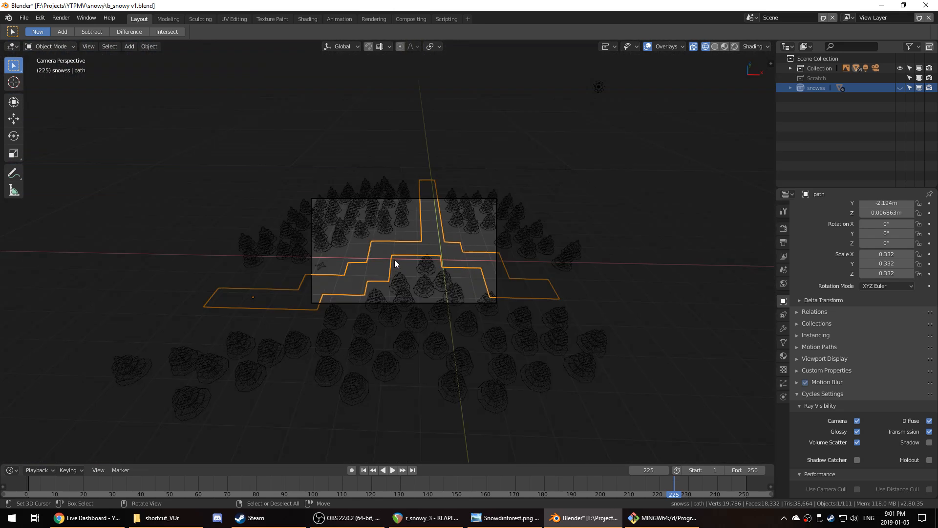
- Pull the camera back 1.63 m along its local Z axis and shift it by -0.266, -0.251 and -0.302 m in X, Y and Z
{"action": "left_click", "coordinate": [421, 302]}
{"action": "key", "text": "g"}
{"action": "key", "text": "z"}
{"action": "key", "text": "z"}
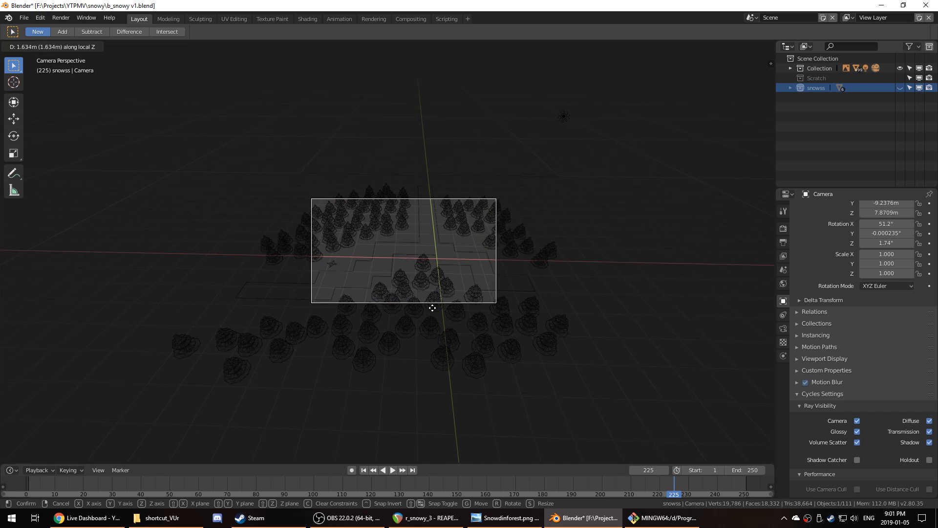
{"action": "left_click", "coordinate": [433, 311]}
{"action": "key", "text": "g"}
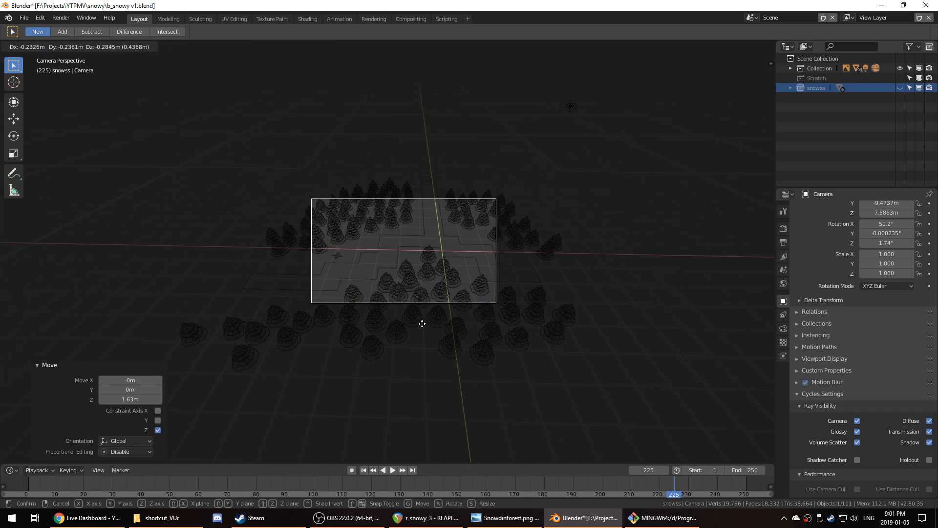
{"action": "left_click", "coordinate": [421, 329]}
- Check the new framing in camera view and from the top, and save the file
{"action": "scroll", "coordinate": [438, 313], "scroll_direction": "up", "scroll_amount": 5}
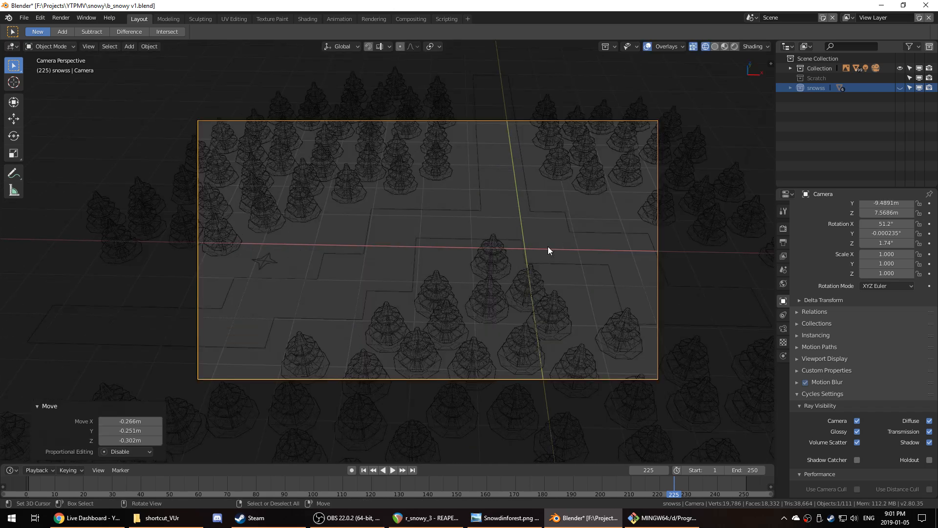
{"action": "scroll", "coordinate": [381, 244], "scroll_direction": "down", "scroll_amount": 5}
{"action": "middle_click_drag", "start_coordinate": [372, 244], "coordinate": [380, 248]}
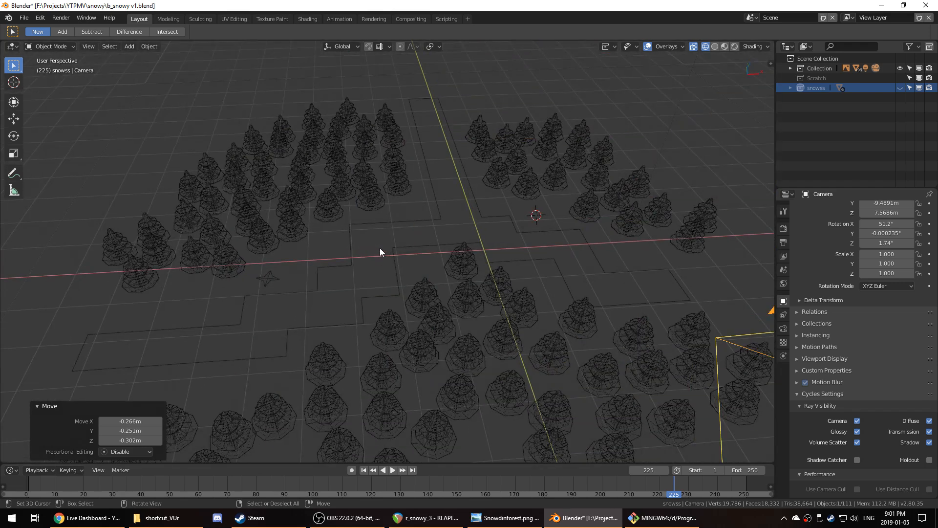
{"action": "key", "text": "KP_7"}
{"action": "scroll", "coordinate": [380, 247], "scroll_direction": "down", "scroll_amount": 5}
{"action": "scroll", "coordinate": [354, 273], "scroll_direction": "up", "scroll_amount": 3}
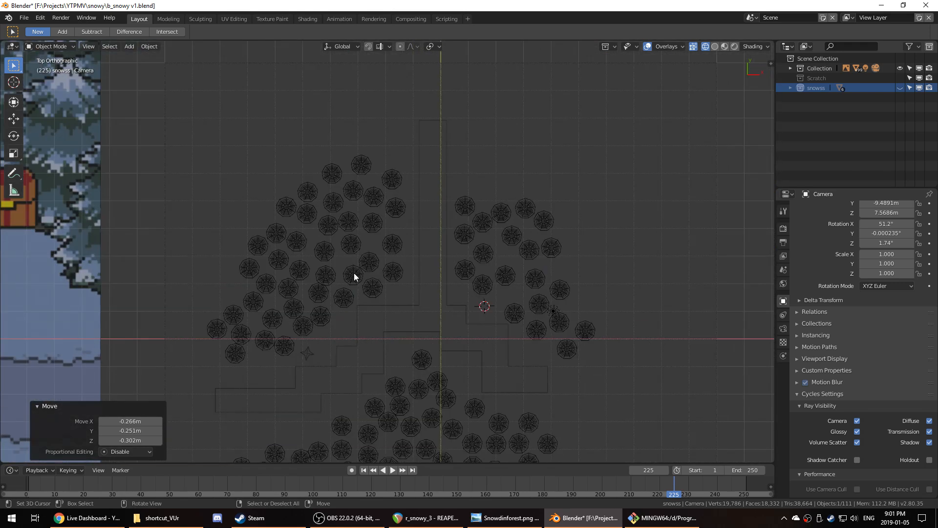
{"action": "key", "text": "KP_0"}
{"action": "scroll", "coordinate": [354, 273], "scroll_direction": "up", "scroll_amount": 5}
{"action": "scroll", "coordinate": [370, 271], "scroll_direction": "up", "scroll_amount": 3}
{"action": "scroll", "coordinate": [376, 268], "scroll_direction": "down", "scroll_amount": 2}
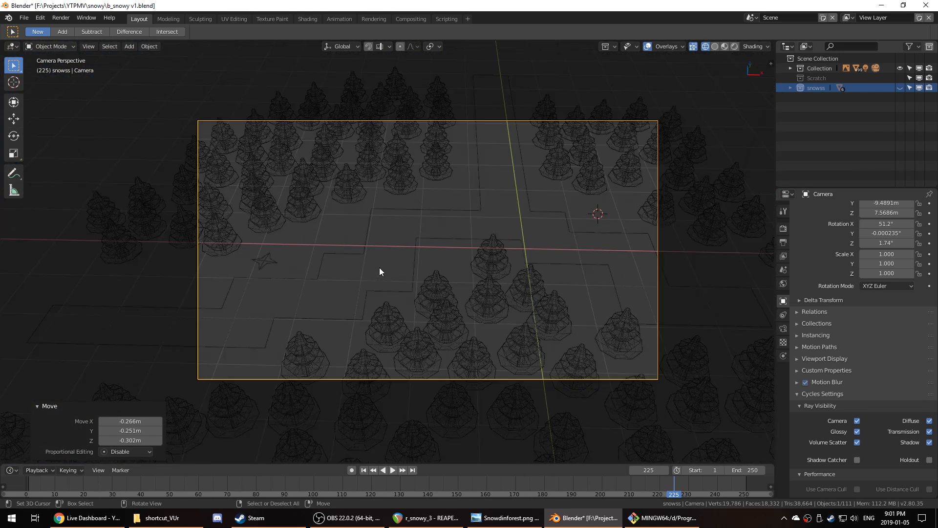
{"action": "scroll", "coordinate": [428, 252], "scroll_direction": "up", "scroll_amount": 1}
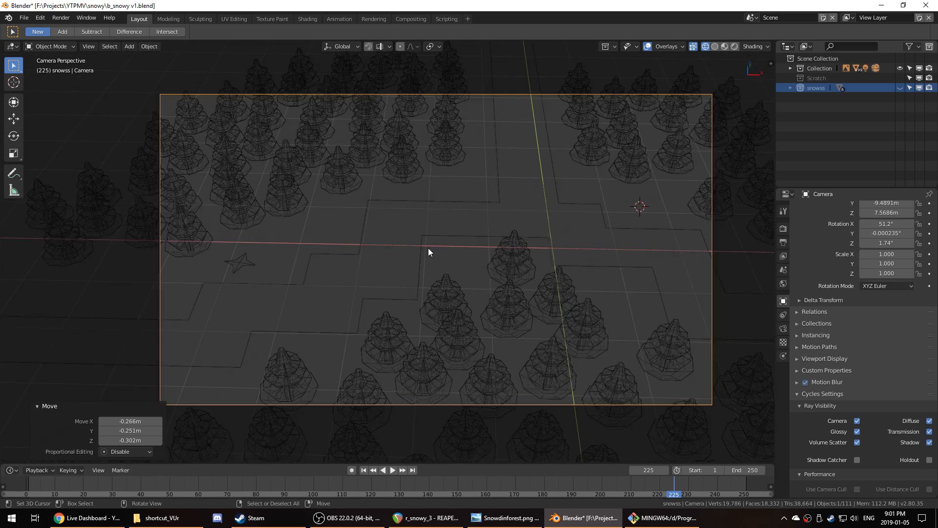
{"action": "key", "text": "ctrl+s"}
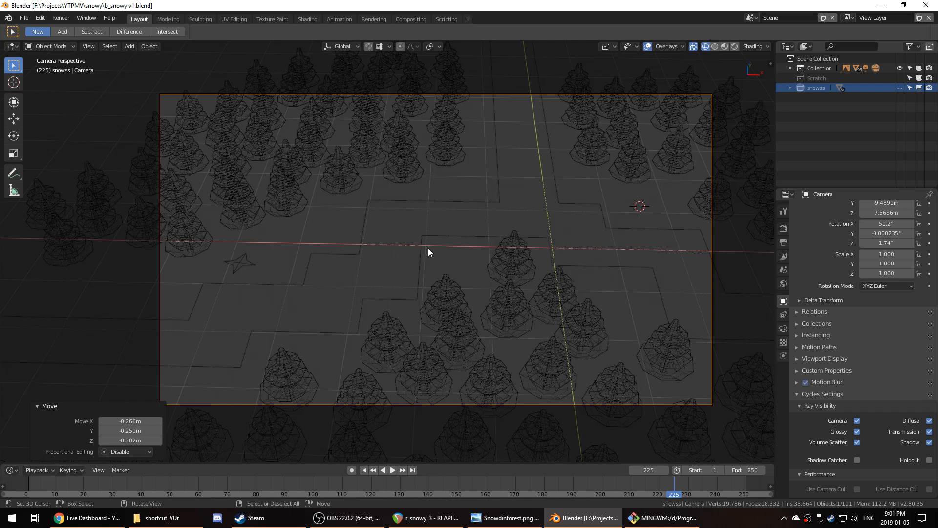
- Select the path and browse the modifiers that can be added to it
{"action": "left_click", "coordinate": [365, 243]}
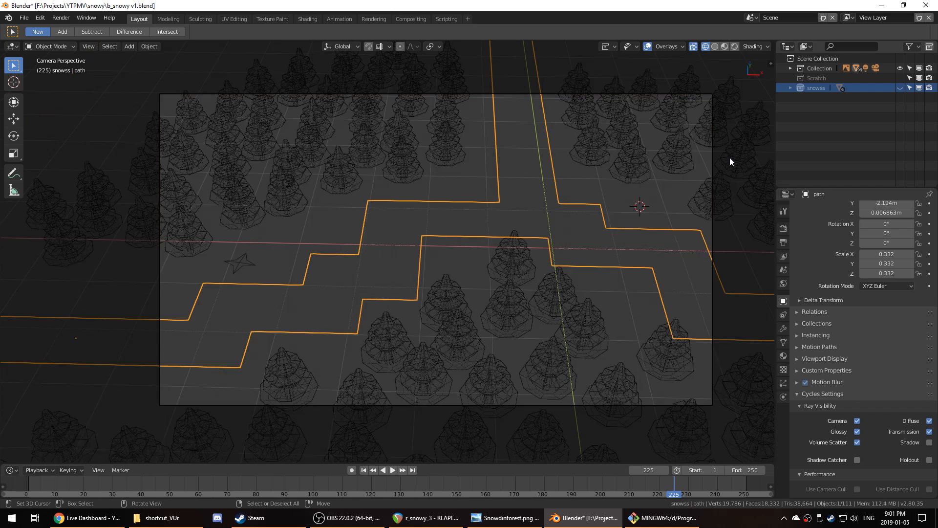
{"action": "left_click", "coordinate": [784, 328]}
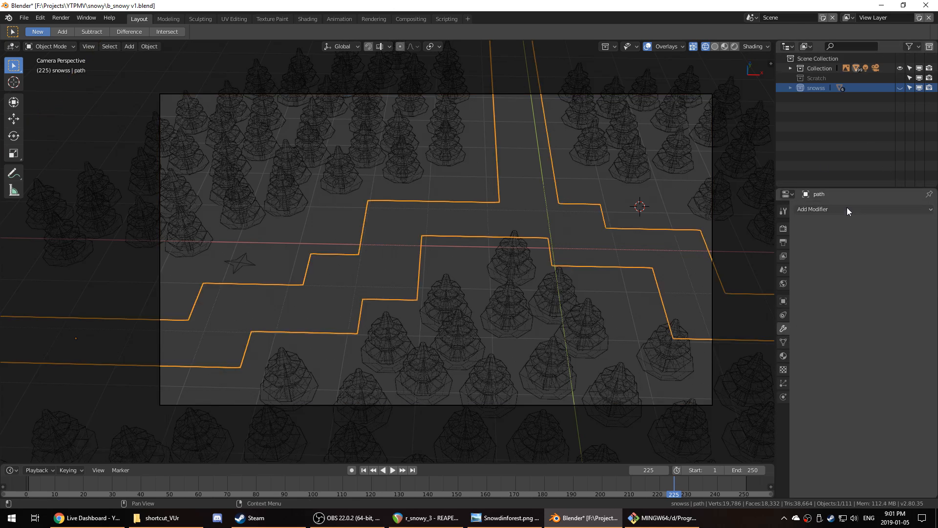
{"action": "left_click", "coordinate": [843, 210]}
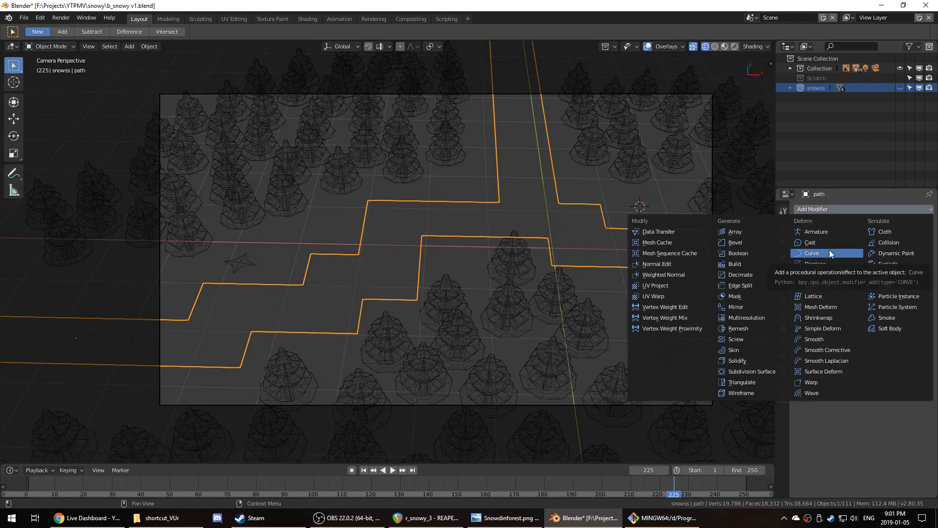
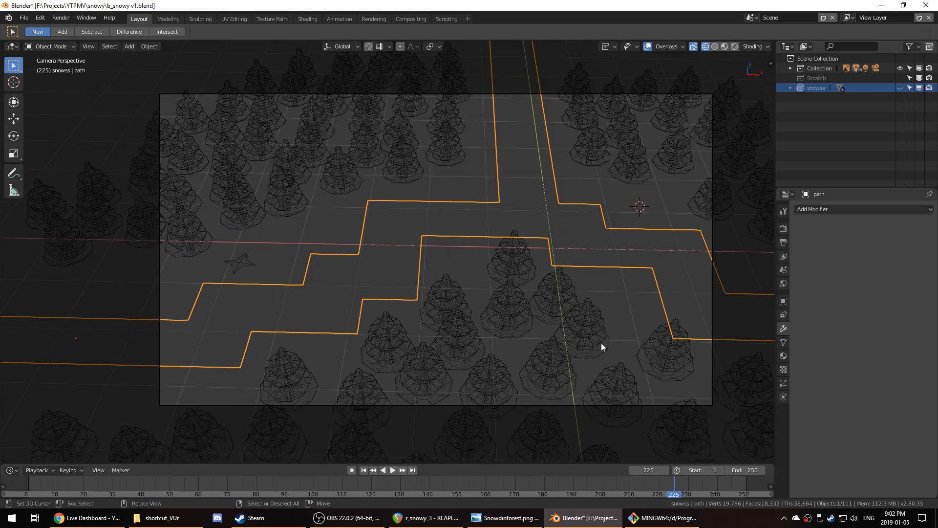
- Show the scene in solid shading from a higher angle and save the file
{"action": "mouse_move", "coordinate": [601, 345]}
{"action": "middle_mouse_down"}
{"action": "mouse_move", "coordinate": [616, 334]}
{"action": "mouse_move", "coordinate": [567, 297]}
{"action": "mouse_move", "coordinate": [528, 352]}
{"action": "mouse_move", "coordinate": [556, 336]}
{"action": "mouse_move", "coordinate": [554, 363]}
{"action": "mouse_move", "coordinate": [541, 377]}
{"action": "middle_mouse_up"}
{"action": "scroll", "coordinate": [610, 335], "scroll_direction": "down", "scroll_amount": 5}
{"action": "key", "text": "z"}
{"action": "left_click", "coordinate": [632, 316]}
{"action": "key", "text": "ctrl+s"}
- Inspect the path and the surrounding trees close up and from a distance
{"action": "scroll", "coordinate": [541, 377], "scroll_direction": "up", "scroll_amount": 2}
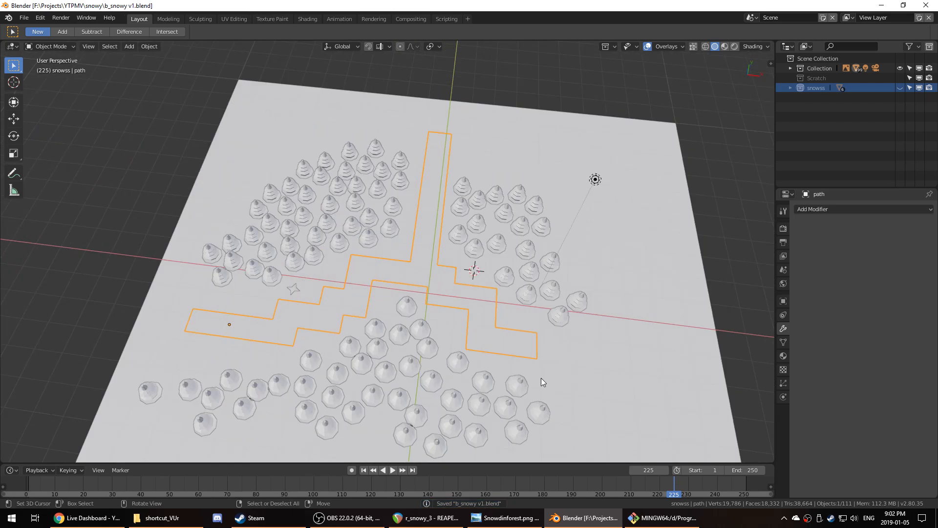
{"action": "scroll", "coordinate": [541, 377], "scroll_direction": "up", "scroll_amount": 3}
{"action": "middle_click_drag", "start_coordinate": [348, 277], "coordinate": [360, 256]}
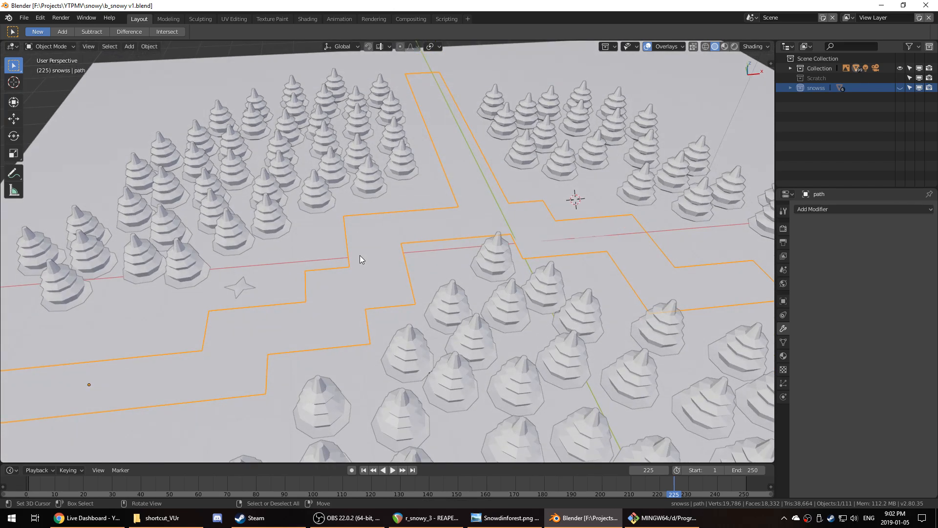
{"action": "scroll", "coordinate": [359, 264], "scroll_direction": "down", "scroll_amount": 5}
{"action": "middle_click_drag", "start_coordinate": [426, 277], "coordinate": [409, 280]}
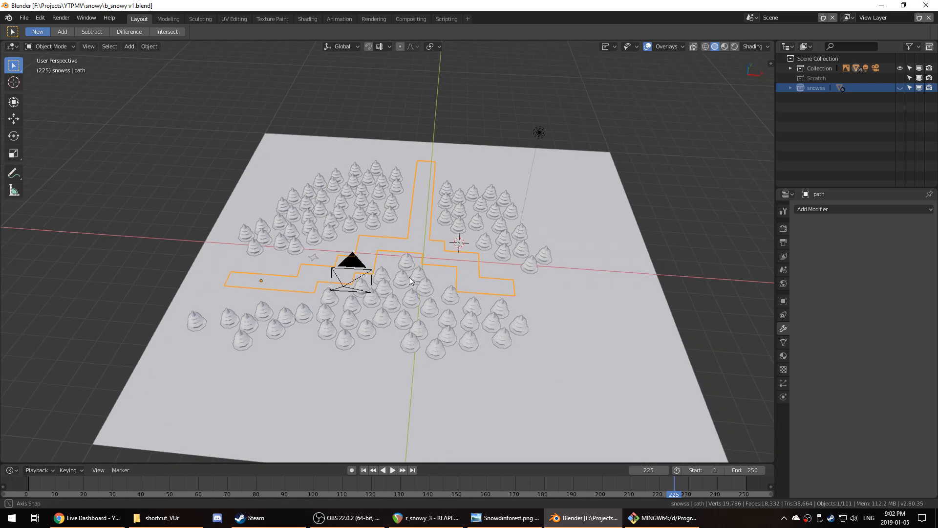
{"action": "scroll", "coordinate": [410, 277], "scroll_direction": "up", "scroll_amount": 5}
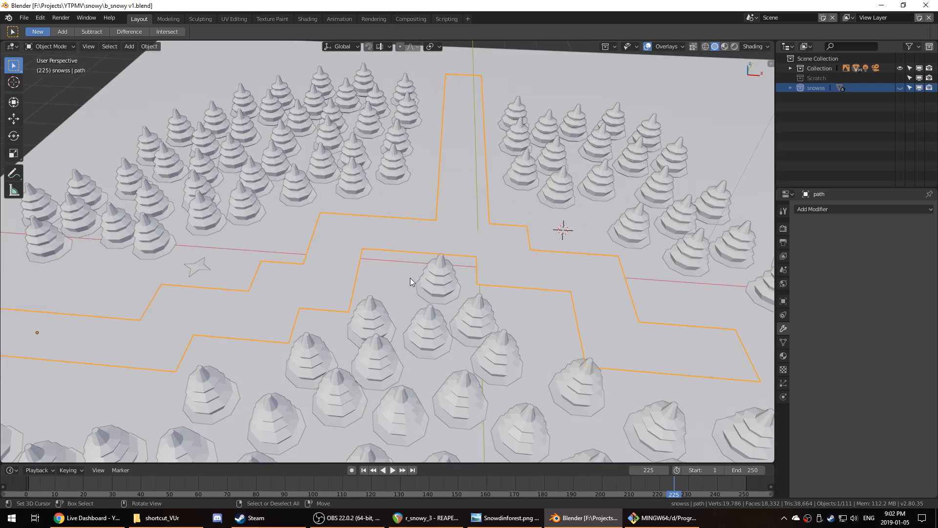
- Try a Smooth Laplacian modifier on the path, remove it and look through the other modifiers
{"action": "left_click", "coordinate": [813, 209]}
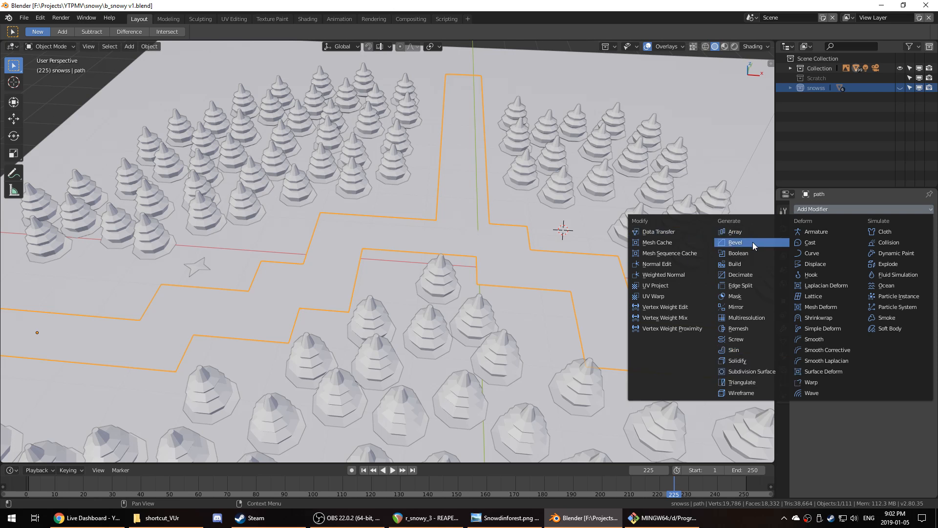
{"action": "left_click", "coordinate": [840, 359]}
{"action": "left_click", "coordinate": [922, 222]}
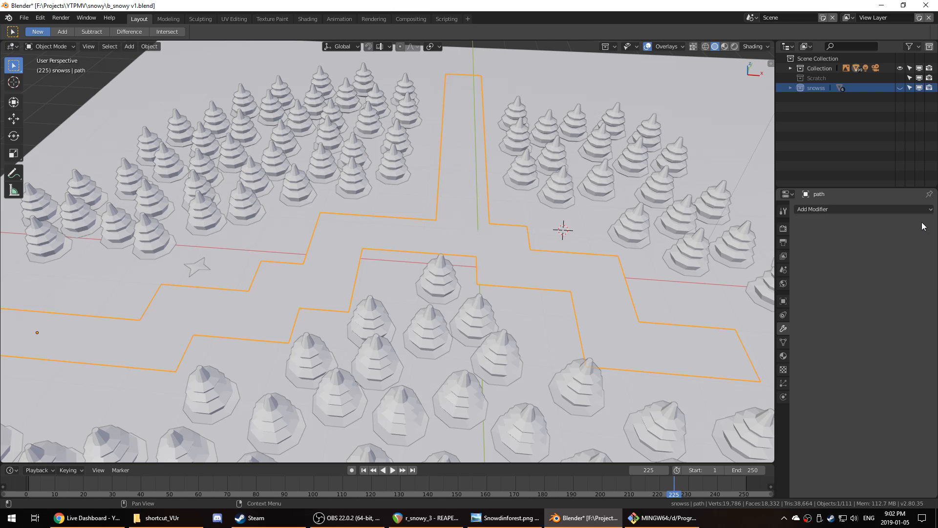
{"action": "left_click", "coordinate": [907, 213]}
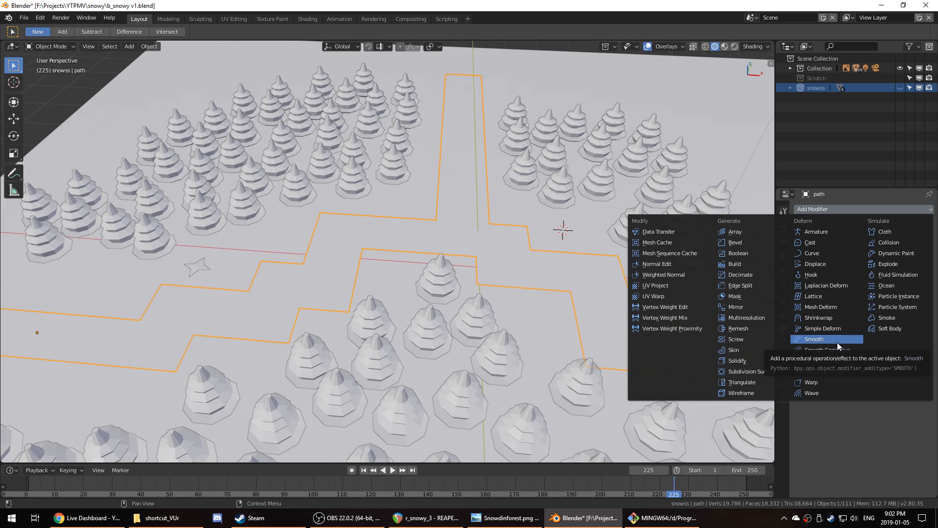
- Look at the shaded path and trees from several angles, ending in camera view
{"action": "middle_click_drag", "start_coordinate": [374, 228], "coordinate": [395, 229]}
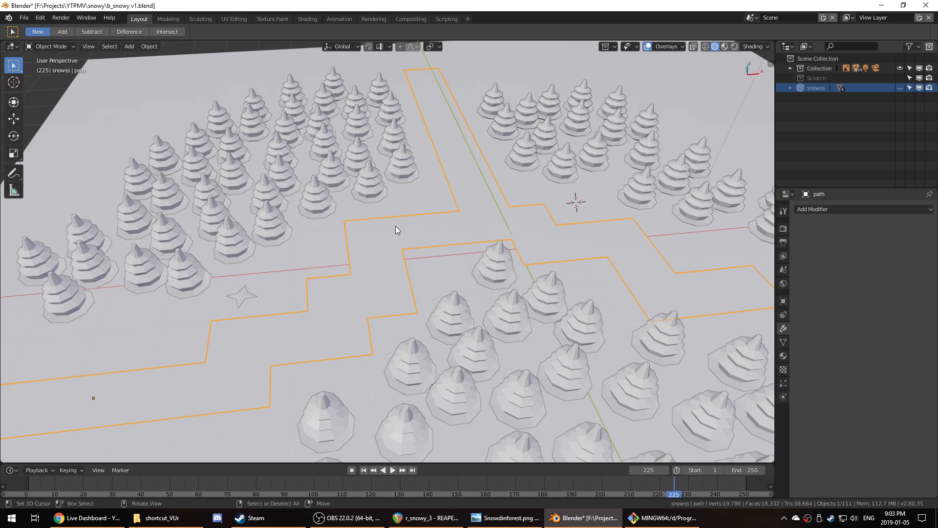
{"action": "scroll", "coordinate": [394, 226], "scroll_direction": "down", "scroll_amount": 6}
{"action": "middle_click_drag", "start_coordinate": [397, 222], "coordinate": [405, 263]}
{"action": "scroll", "coordinate": [406, 263], "scroll_direction": "up", "scroll_amount": 3}
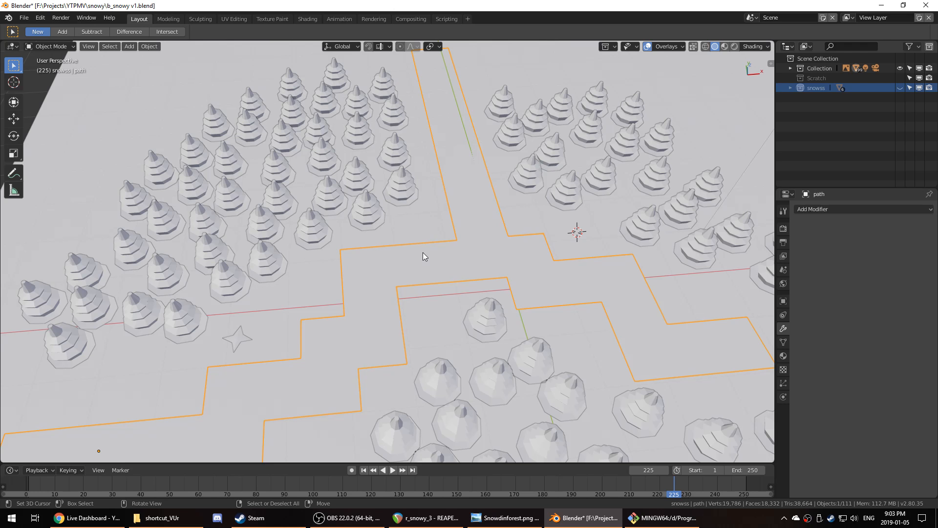
{"action": "key", "text": "KP_0"}
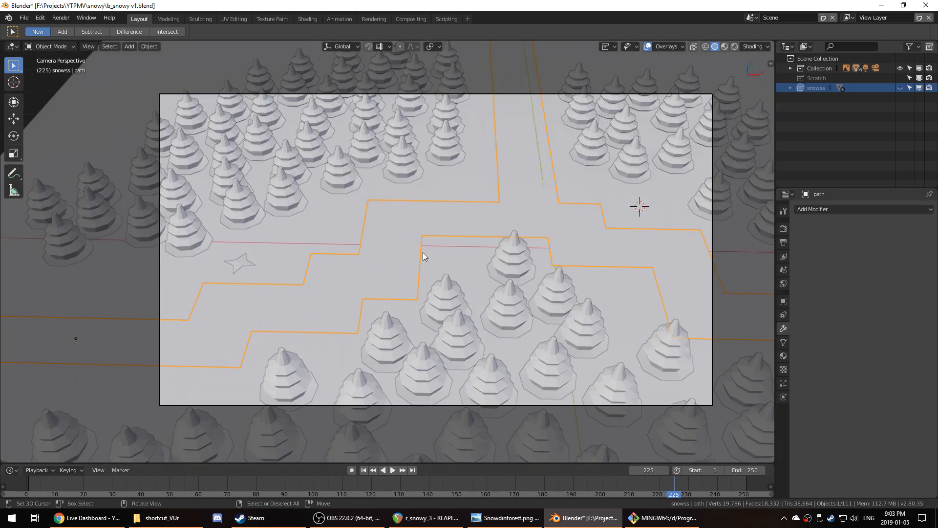
- Open the reference image maxresdefault.jpg from the snowy project's ref folder, examine the snowman, and return to Blender
{"action": "left_click", "coordinate": [161, 518]}
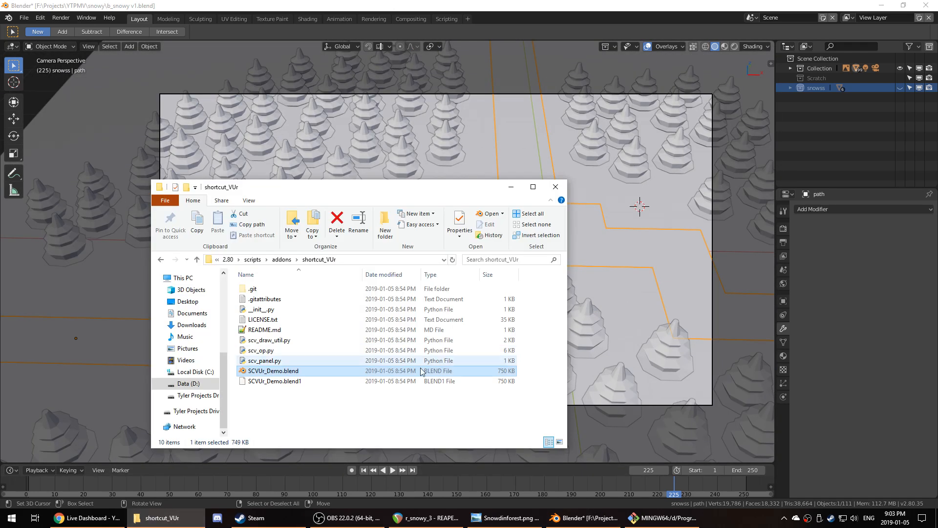
{"action": "left_click", "coordinate": [556, 187]}
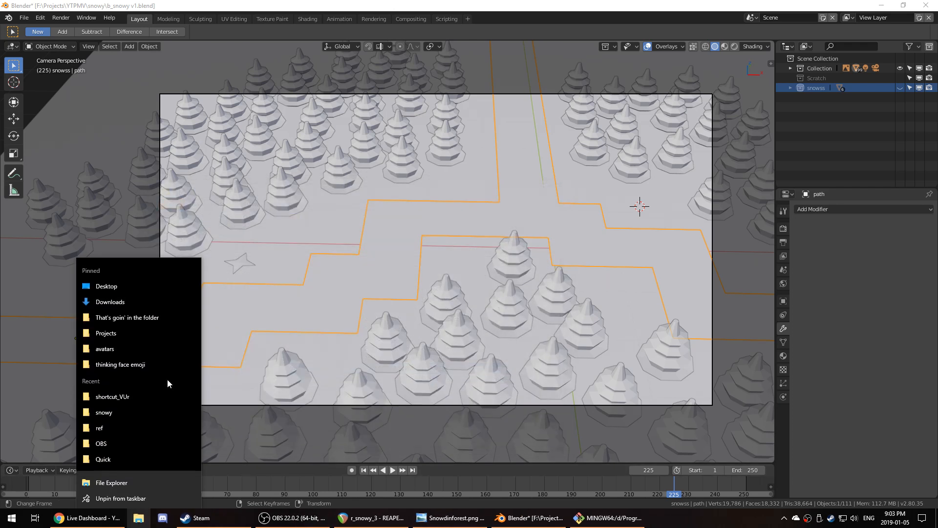
{"action": "right_click", "coordinate": [139, 519]}
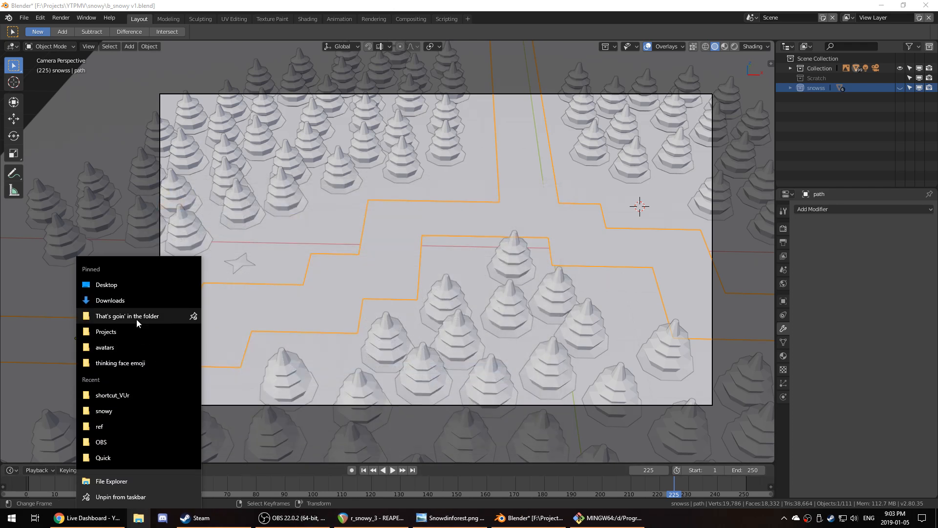
{"action": "left_click", "coordinate": [131, 410]}
{"action": "double_click", "coordinate": [263, 289]}
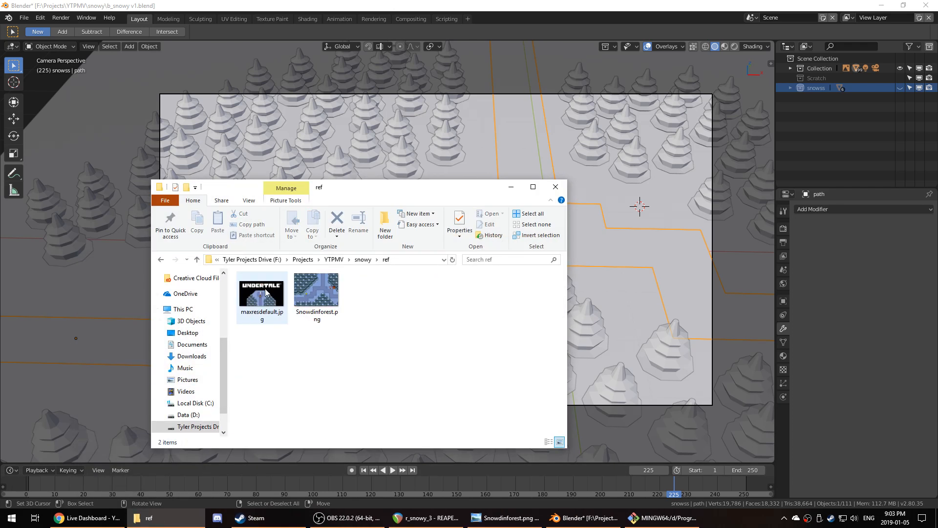
{"action": "left_click", "coordinate": [269, 297]}
{"action": "double_click", "coordinate": [269, 296]}
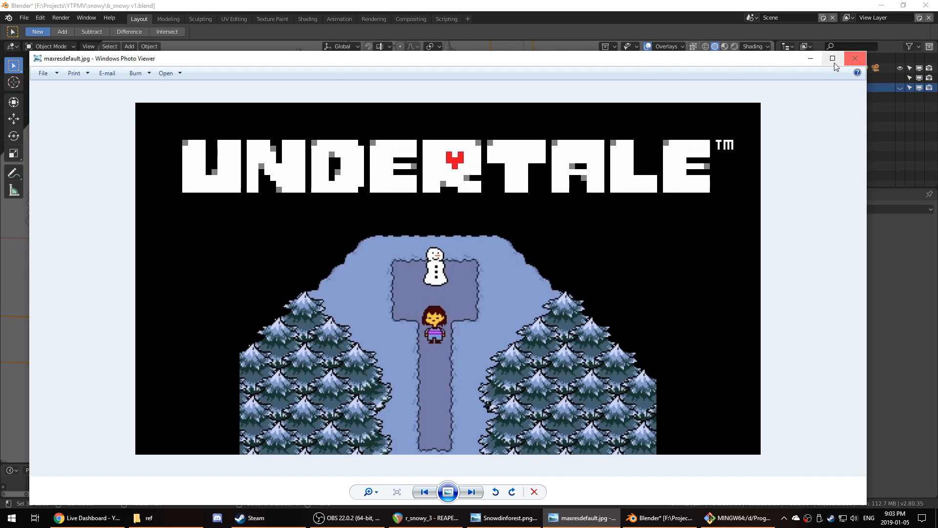
{"action": "left_click", "coordinate": [804, 60]}
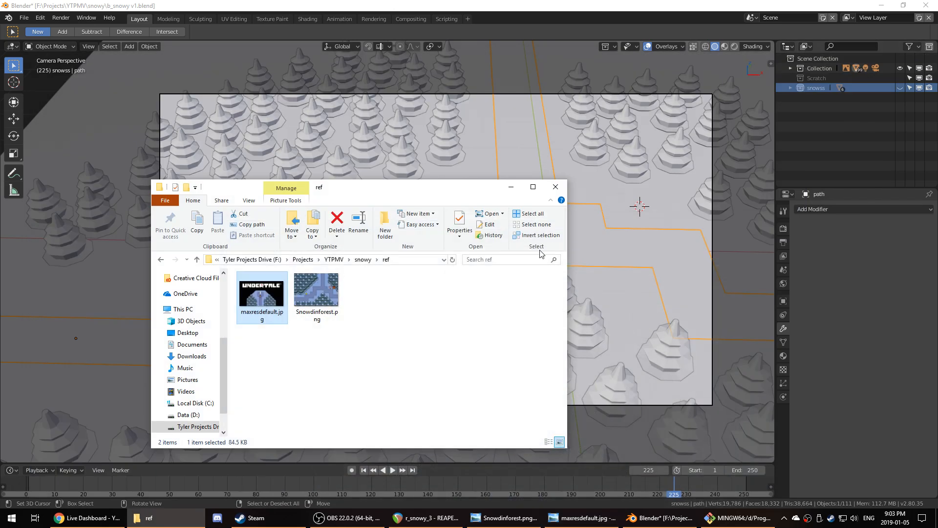
{"action": "left_click", "coordinate": [520, 2]}
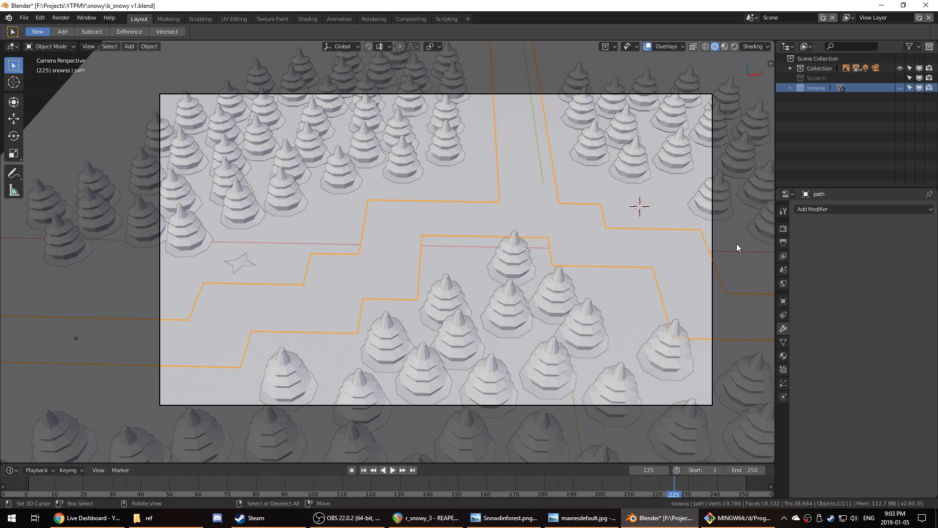
- Create a new collection in the scene and name it snowman
{"action": "right_click", "coordinate": [808, 130]}
{"action": "left_click", "coordinate": [808, 130]}
{"action": "double_click", "coordinate": [823, 97]}
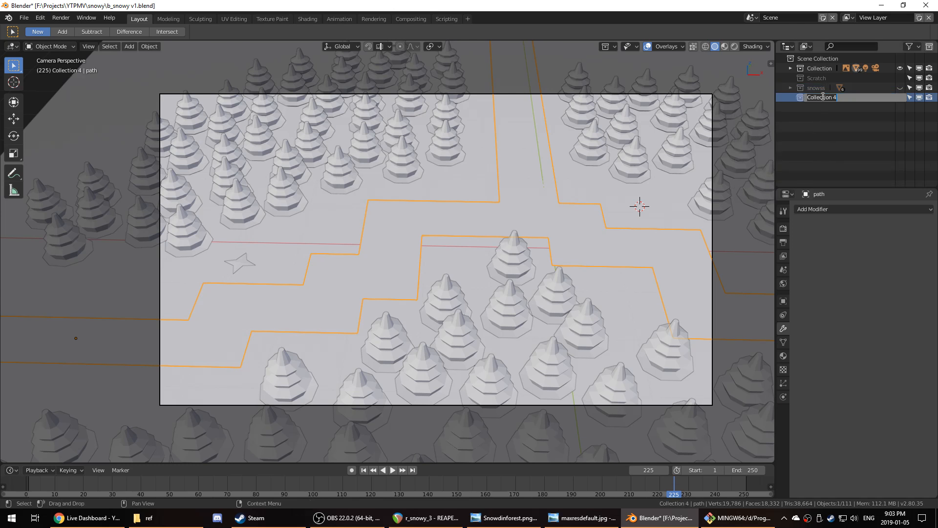
{"action": "type", "text": "snowman"}
{"action": "key", "text": "Return"}
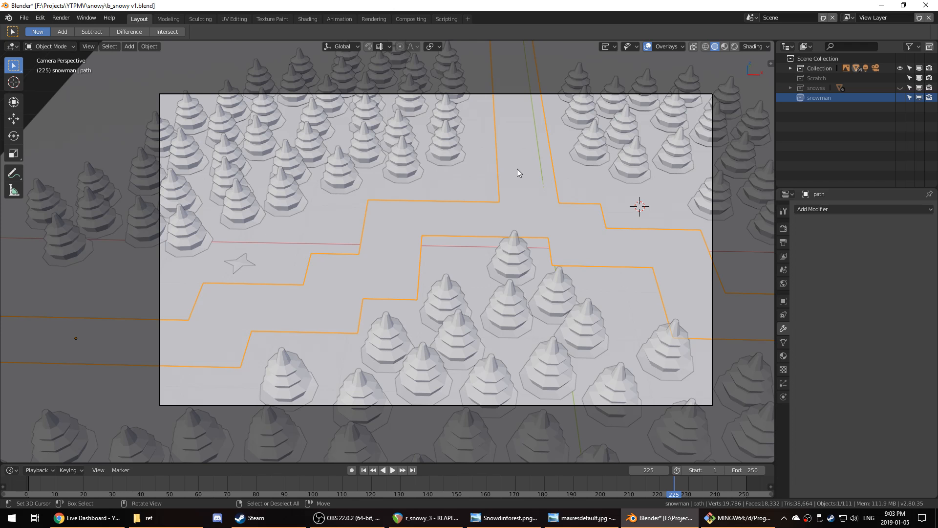
- Show only the snowman collection in front view and snap the 3D cursor to the world origin
{"action": "key", "text": "4"}
{"action": "key", "text": "KP_1"}
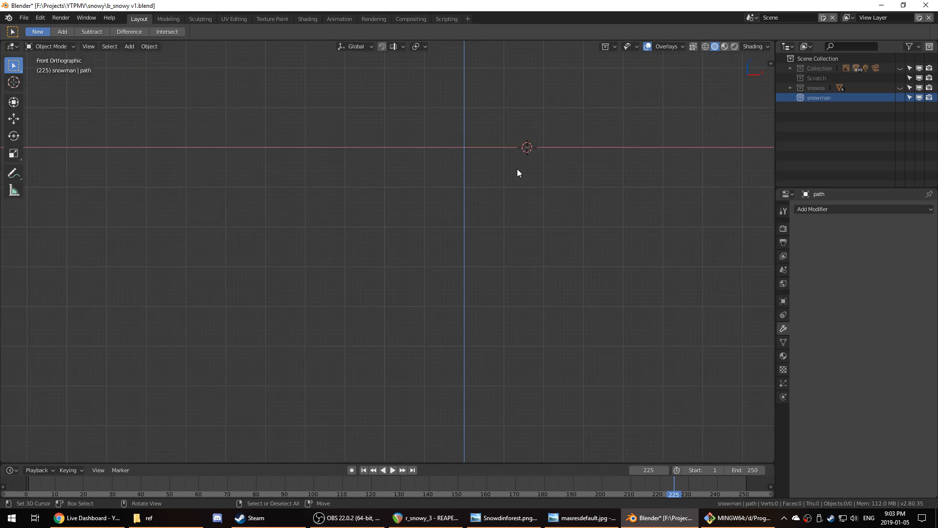
{"action": "key", "text": "shift+s"}
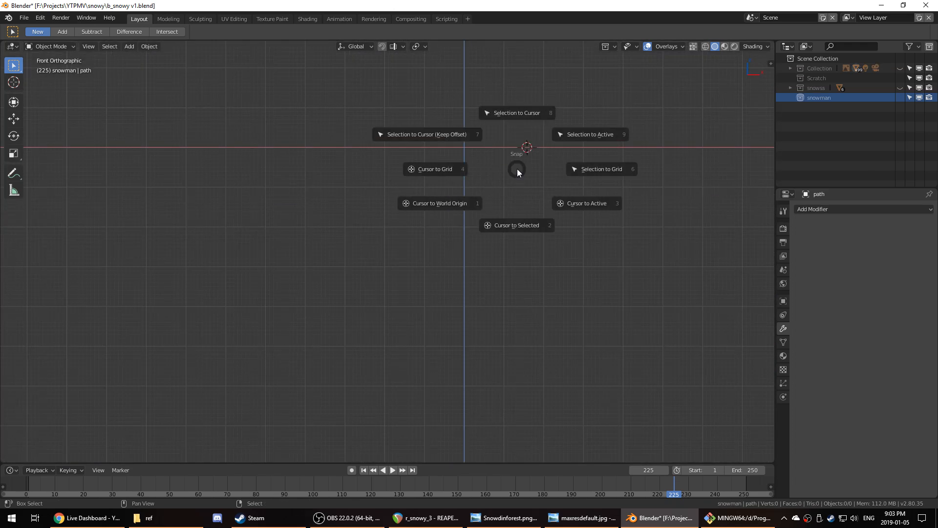
{"action": "left_click", "coordinate": [452, 206]}
- Add a mesh cylinder with 8 vertices, 1 m radius and 2 m depth at the world origin
{"action": "scroll", "coordinate": [451, 207], "scroll_direction": "up", "scroll_amount": 5}
{"action": "scroll", "coordinate": [457, 204], "scroll_direction": "down", "scroll_amount": 2}
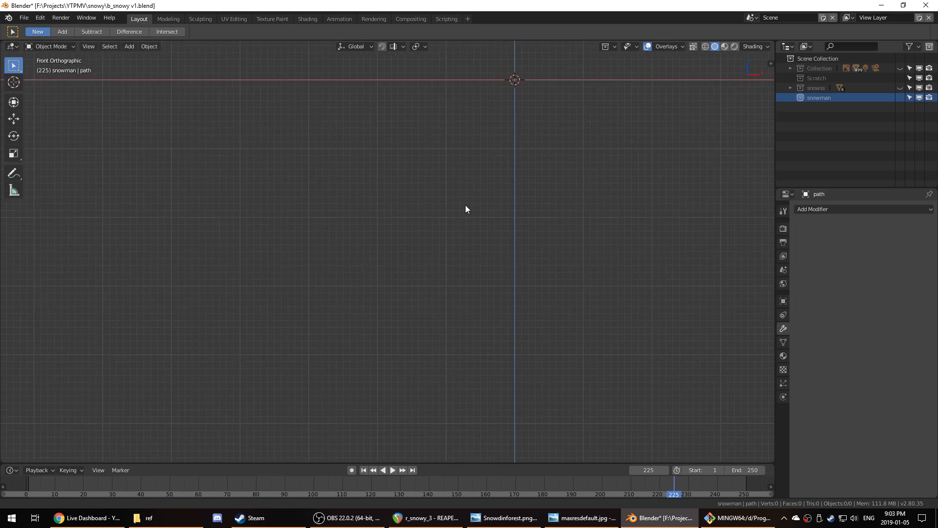
{"action": "middle_click_drag", "start_coordinate": [466, 204], "coordinate": [348, 344], "text": "shift"}
{"action": "key", "text": "shift+a"}
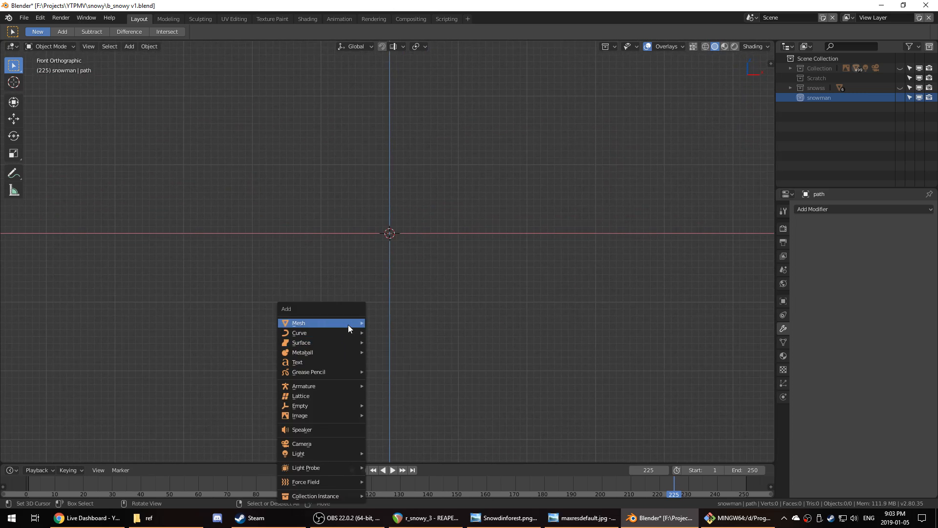
{"action": "mouse_move", "coordinate": [348, 324]}
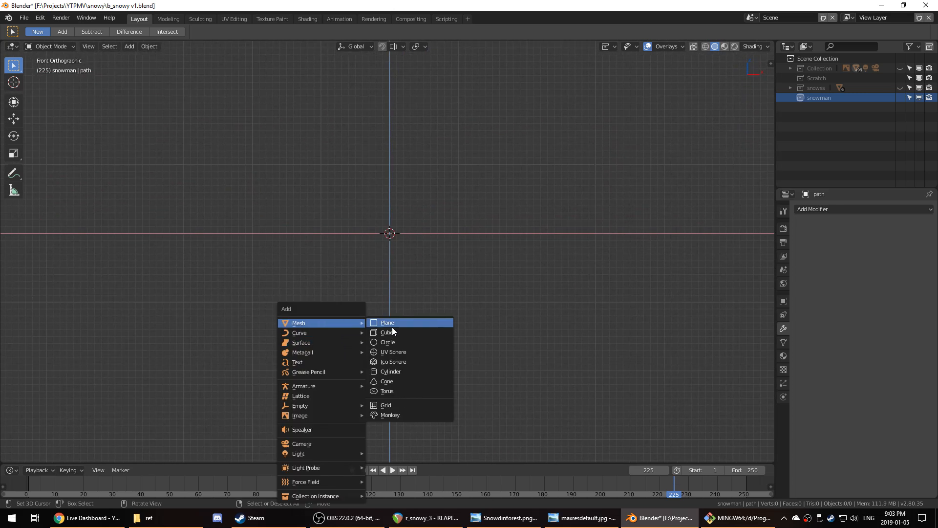
{"action": "left_click", "coordinate": [410, 371]}
{"action": "left_click_drag", "start_coordinate": [122, 337], "coordinate": [64, 348]}
{"action": "middle_click_drag", "start_coordinate": [415, 230], "coordinate": [429, 266]}
{"action": "scroll", "coordinate": [429, 266], "scroll_direction": "down", "scroll_amount": 5}
{"action": "key", "text": "KP_1"}
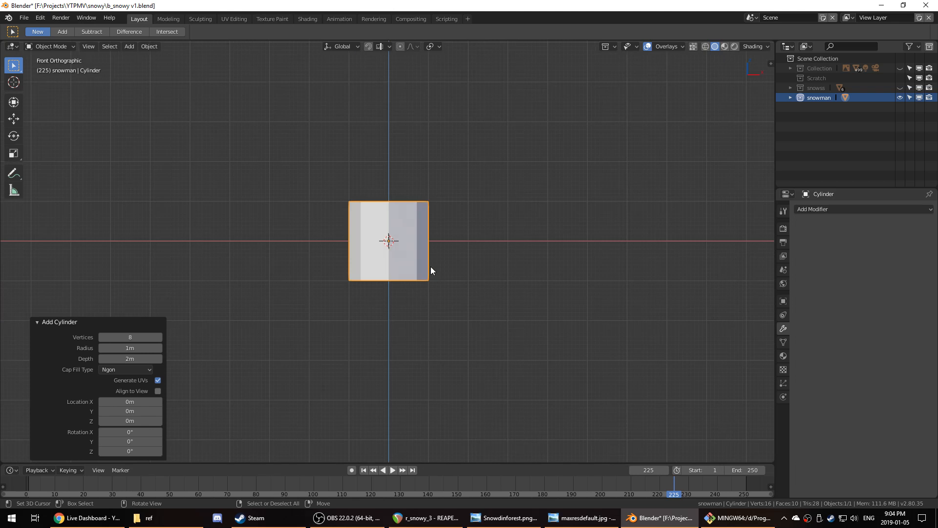
- Cut a horizontal edge loop around the cylinder, widen it by about 1.11 and lower it about 0.45 m
{"action": "key", "text": "Tab"}
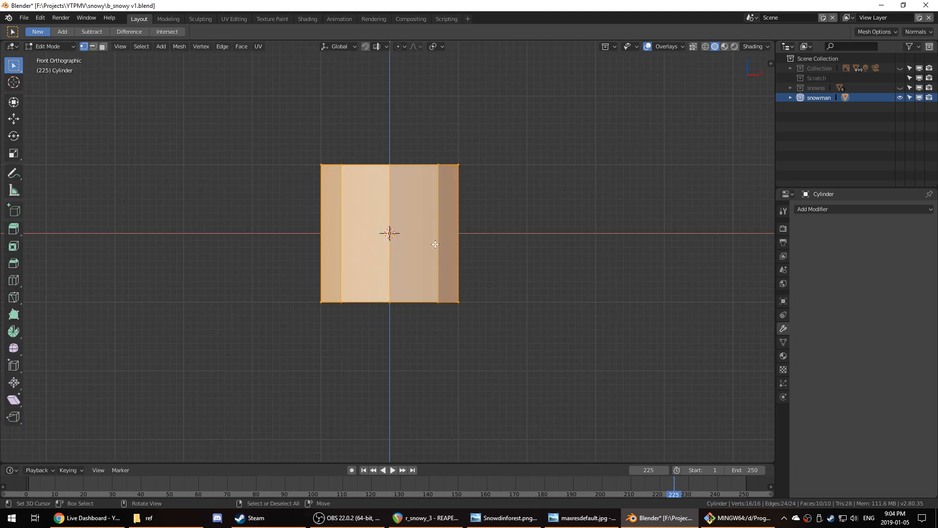
{"action": "key", "text": "ctrl+r"}
{"action": "left_click", "coordinate": [332, 238]}
{"action": "left_click", "coordinate": [320, 253]}
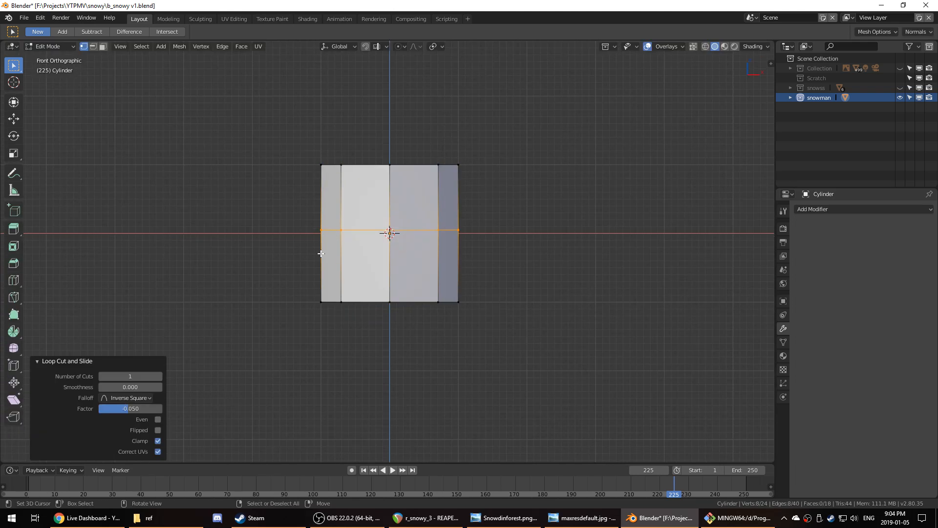
{"action": "key", "text": "s"}
{"action": "left_click", "coordinate": [511, 297]}
{"action": "key", "text": "g"}
{"action": "key", "text": "z"}
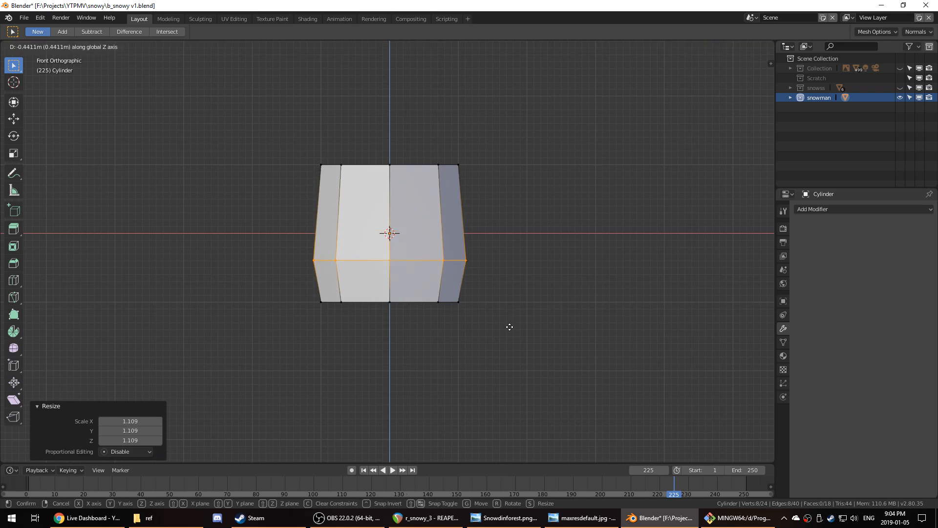
{"action": "left_click", "coordinate": [510, 325]}
{"action": "key", "text": "s"}
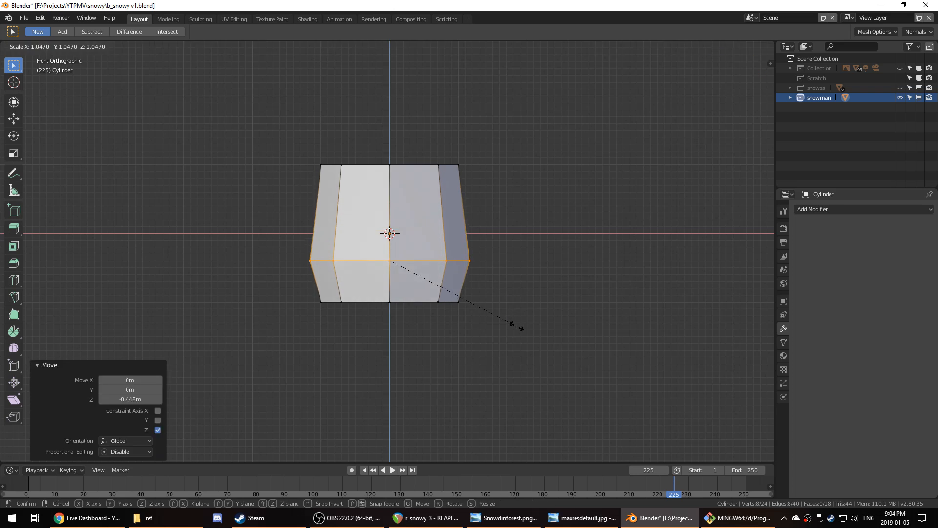
{"action": "left_click", "coordinate": [509, 321]}
{"action": "left_click", "coordinate": [446, 167], "text": "alt"}
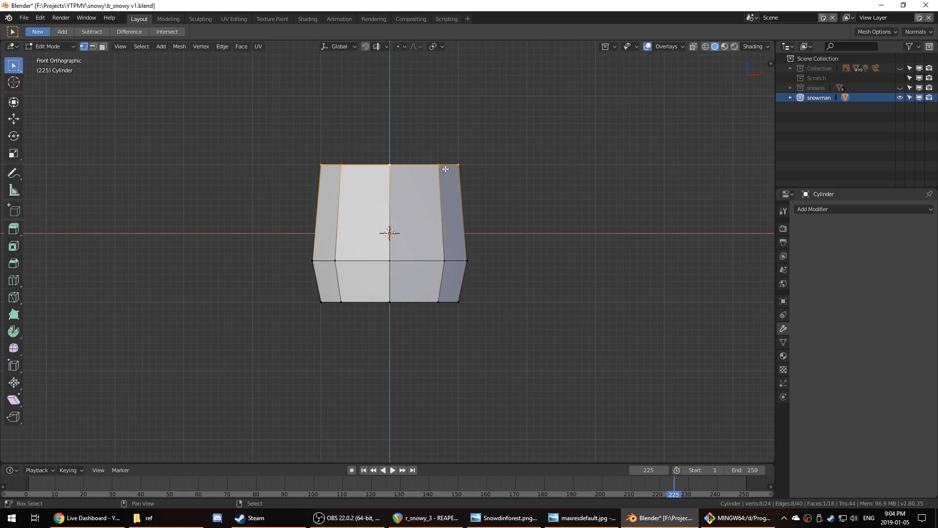
{"action": "middle_click_drag", "start_coordinate": [446, 169], "coordinate": [458, 277], "text": "shift"}
{"action": "scroll", "coordinate": [440, 296], "scroll_direction": "down", "scroll_amount": 5}
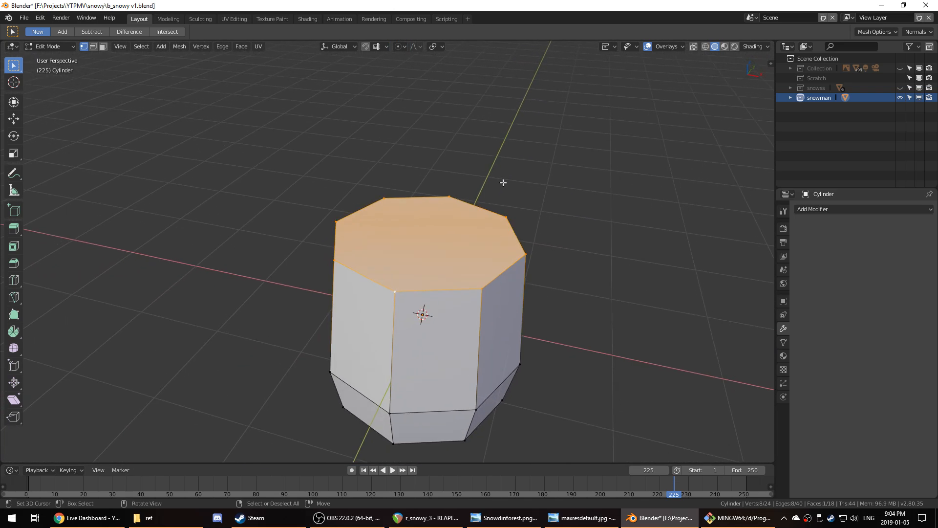
{"action": "key", "text": "Tab"}
{"action": "key", "text": "Tab"}
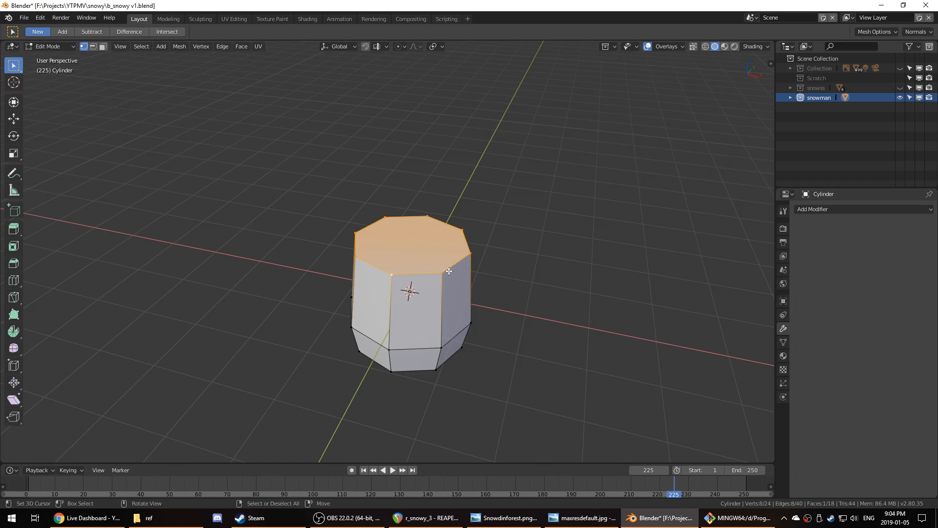
- Select the whole cylinder mesh and apply Shade Smooth to it
{"action": "key", "text": "a"}
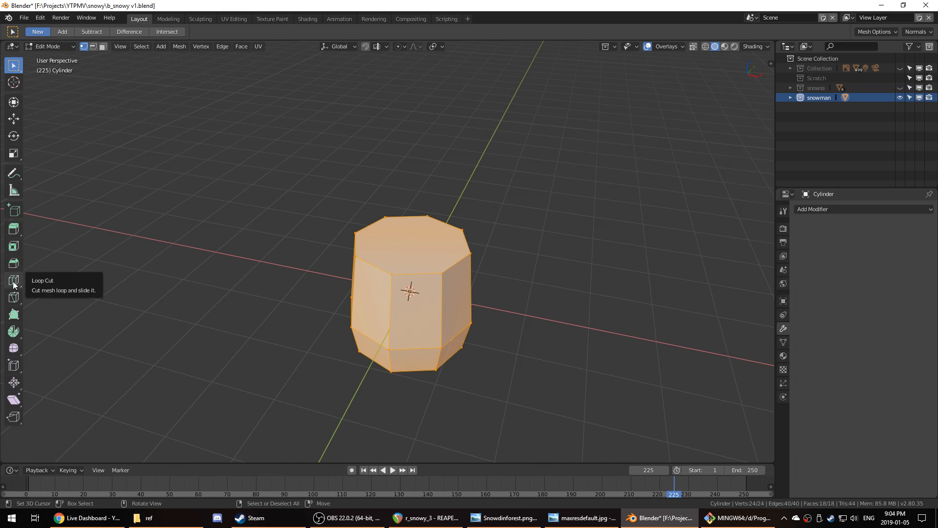
{"action": "left_click", "coordinate": [14, 348]}
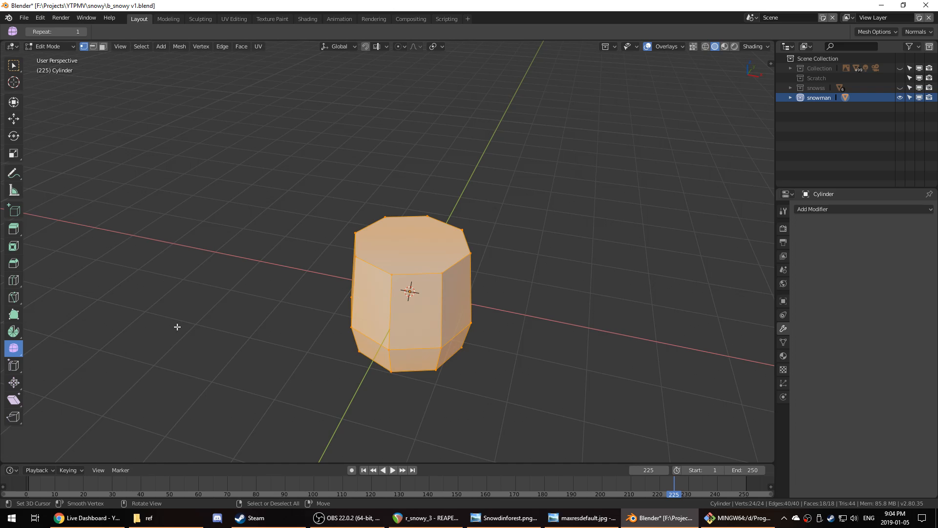
{"action": "right_click", "coordinate": [19, 348]}
{"action": "left_click", "coordinate": [179, 46]}
{"action": "mouse_move", "coordinate": [192, 45]}
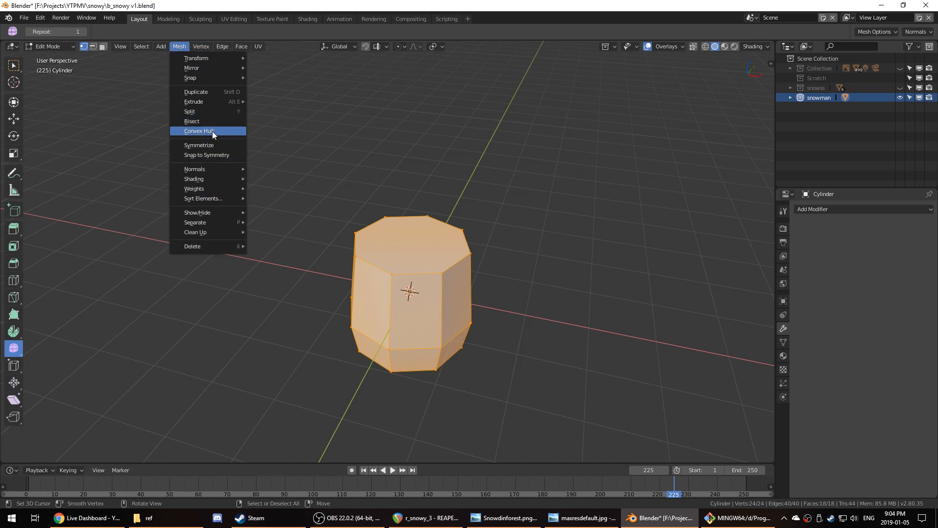
{"action": "mouse_move", "coordinate": [216, 213]}
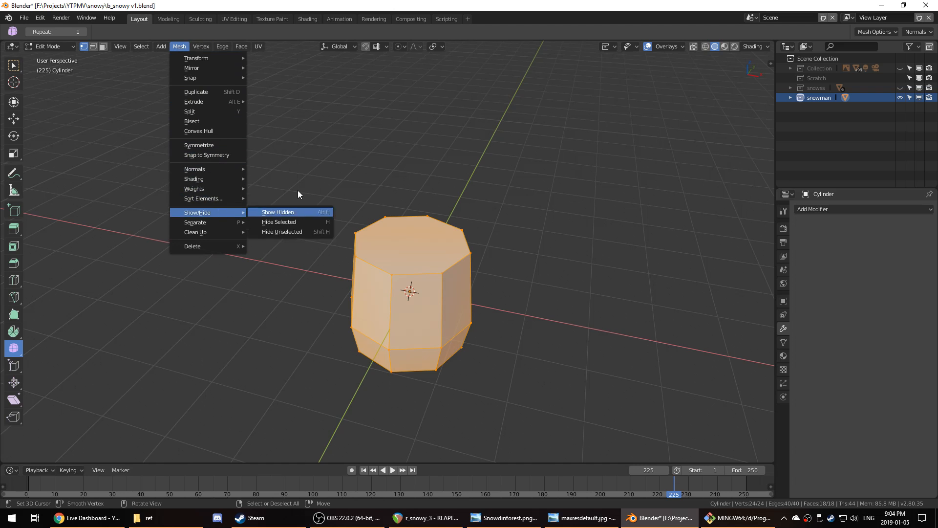
{"action": "left_click", "coordinate": [385, 150]}
{"action": "key", "text": "F3"}
{"action": "type", "text": "smoot"}
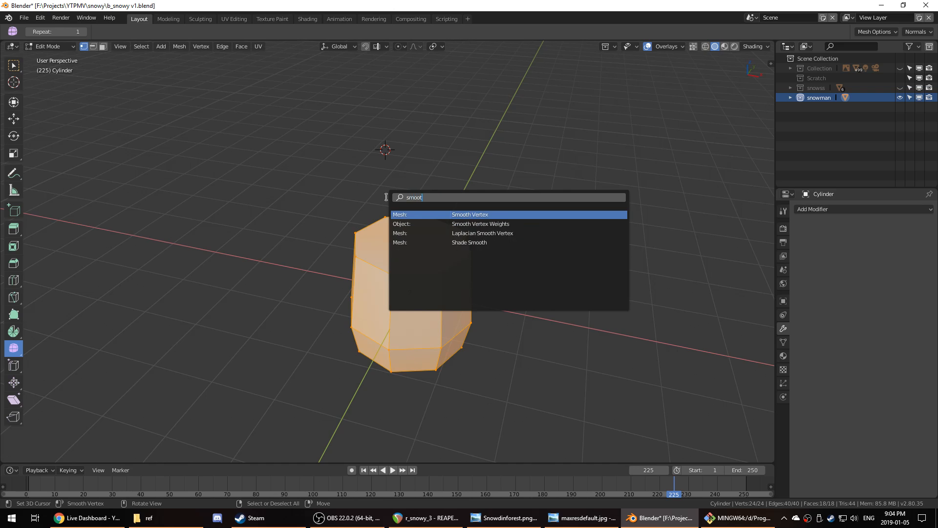
{"action": "key", "text": "Down"}
{"action": "key", "text": "Down"}
{"action": "key", "text": "Down"}
{"action": "key", "text": "Return"}
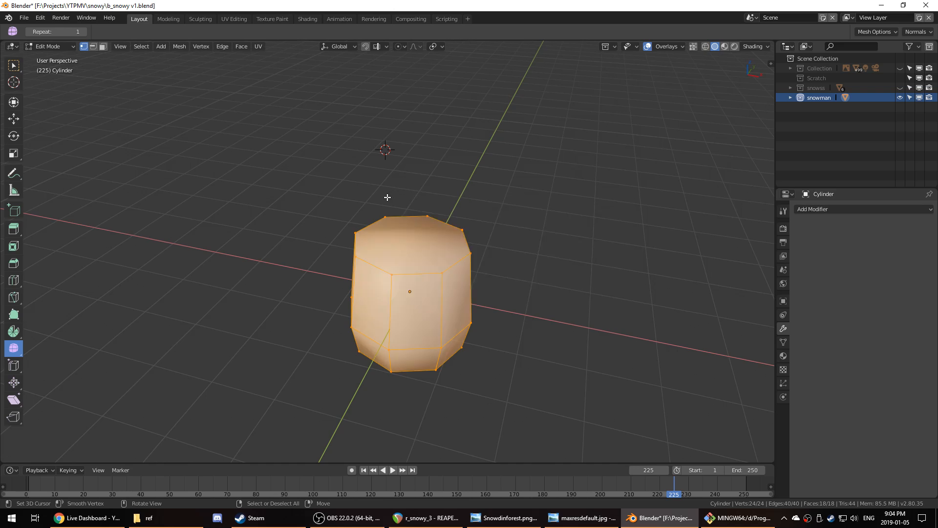
- Extrude the cylinder's top face upward and scale it by about 1.48 to flare out the head's base
{"action": "middle_click_drag", "start_coordinate": [395, 210], "coordinate": [449, 218]}
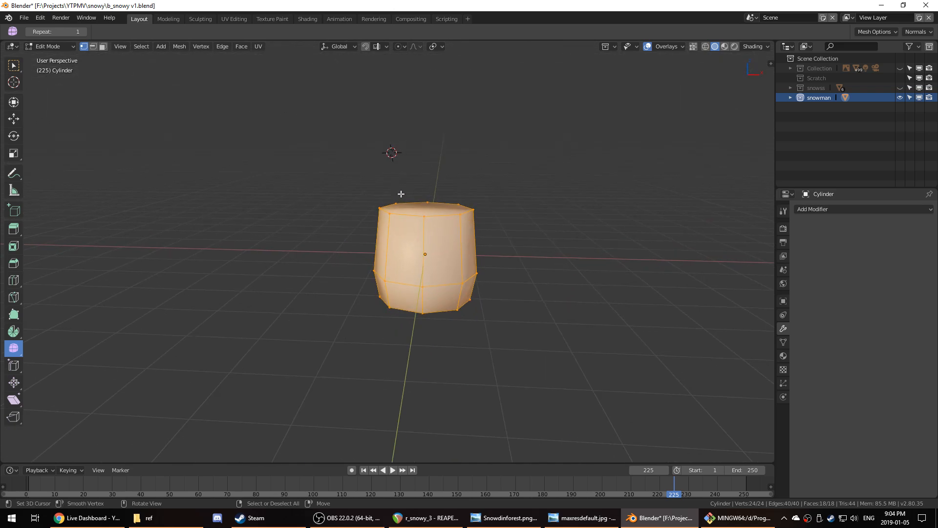
{"action": "left_click", "coordinate": [455, 219], "text": "alt"}
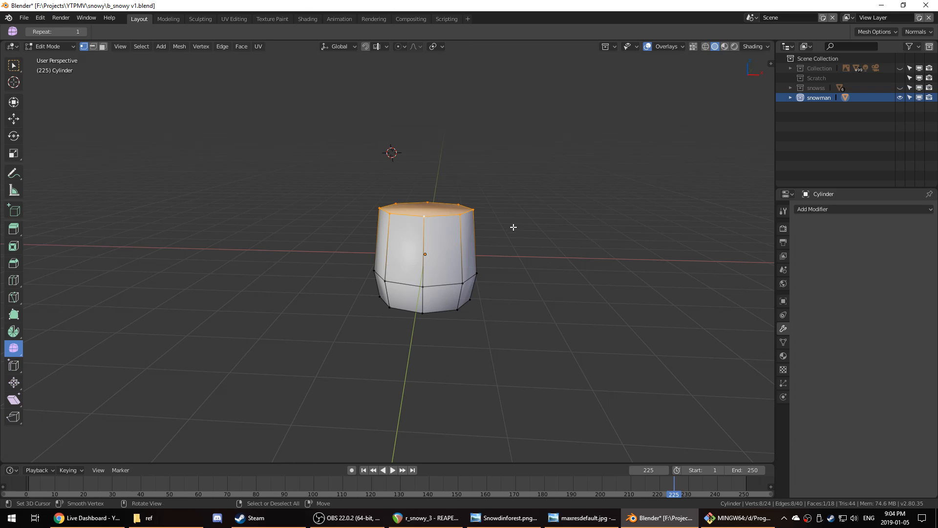
{"action": "key", "text": "e"}
{"action": "left_click", "coordinate": [509, 179]}
{"action": "key", "text": "s"}
{"action": "left_click", "coordinate": [537, 192]}
{"action": "key", "text": "g"}
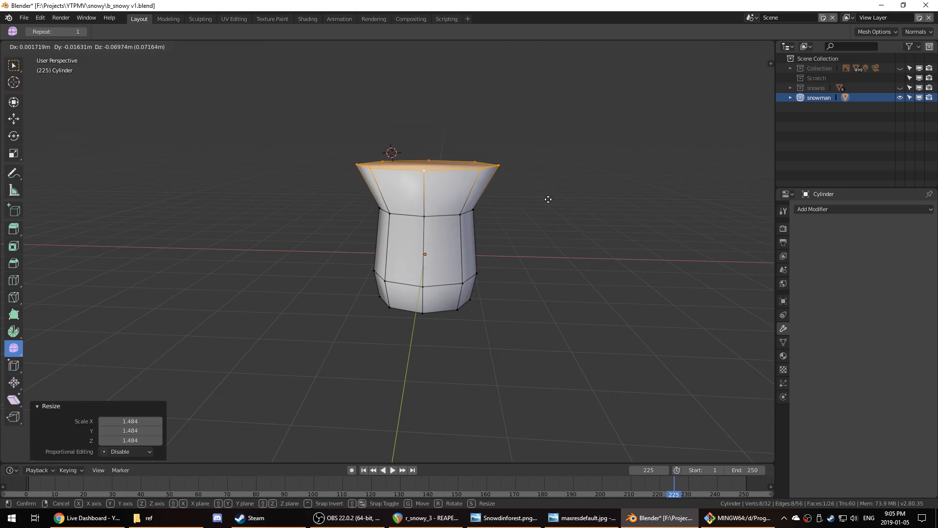
{"action": "right_click", "coordinate": [549, 210]}
- Extrude the top about 0.72 m and widen it by about 1.2, and extrude another 0.74 m narrowed to about 0.8
{"action": "key", "text": "e"}
{"action": "left_click", "coordinate": [547, 181]}
{"action": "key", "text": "s"}
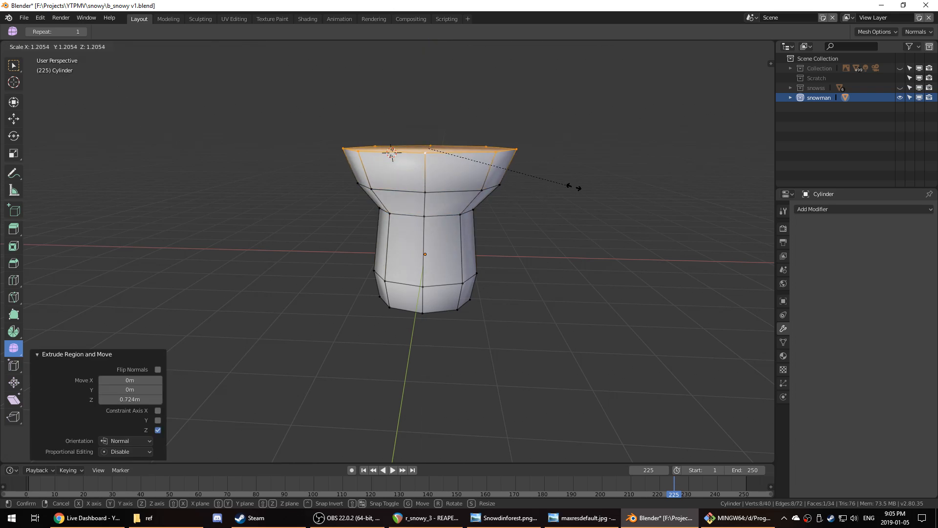
{"action": "left_click", "coordinate": [582, 188]}
{"action": "key", "text": "e"}
{"action": "left_click", "coordinate": [566, 154]}
{"action": "key", "text": "s"}
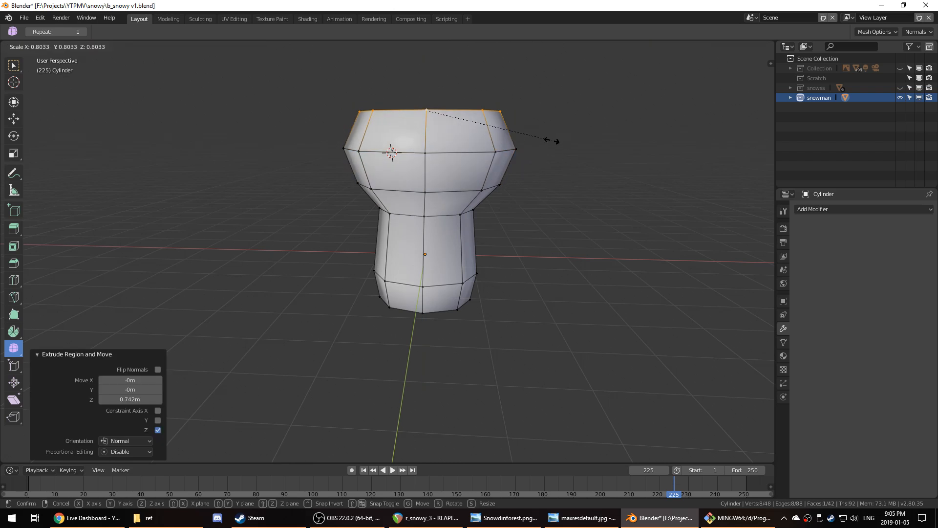
{"action": "left_click", "coordinate": [557, 141]}
- Round off the head with one more upward extrusion scaled to about 0.4 and lowered about 0.16 m
{"action": "key", "text": "e"}
{"action": "left_click", "coordinate": [552, 98]}
{"action": "key", "text": "s"}
{"action": "left_click", "coordinate": [480, 91]}
{"action": "key", "text": "g"}
{"action": "key", "text": "z"}
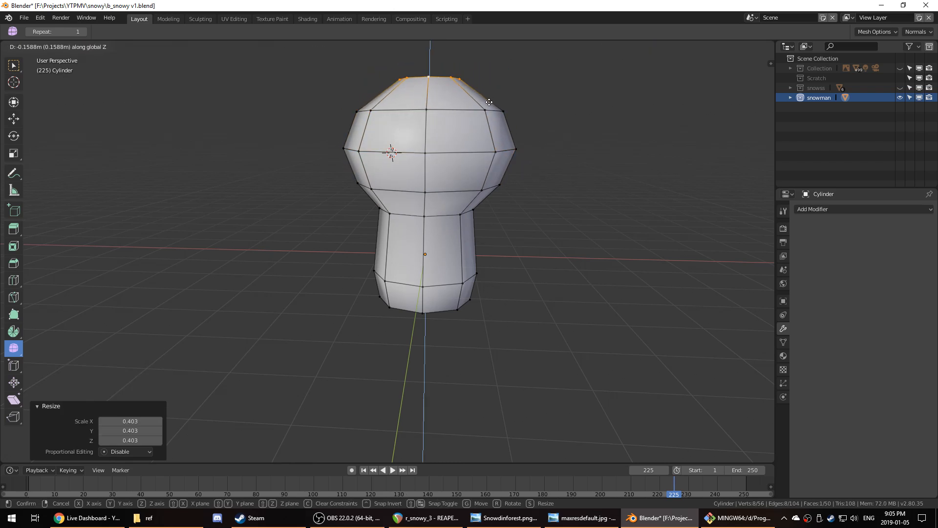
{"action": "left_click", "coordinate": [490, 102]}
{"action": "key", "text": "Tab"}
{"action": "middle_click_drag", "start_coordinate": [489, 102], "coordinate": [413, 179]}
{"action": "key", "text": "Tab"}
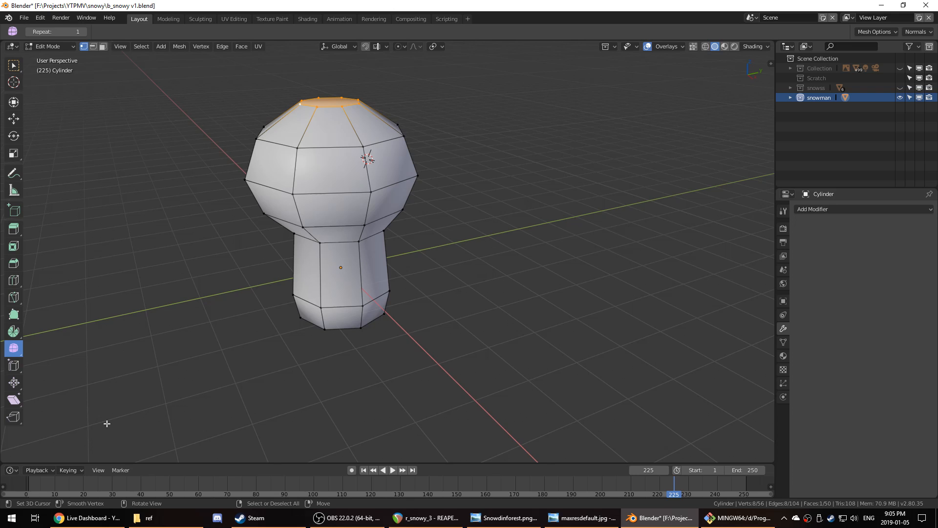
- Finish editing the snowman's cylinder mesh and return to Object Mode
{"action": "scroll", "coordinate": [170, 377], "scroll_direction": "down", "scroll_amount": 4}
{"action": "middle_click_drag", "start_coordinate": [170, 377], "coordinate": [267, 336]}
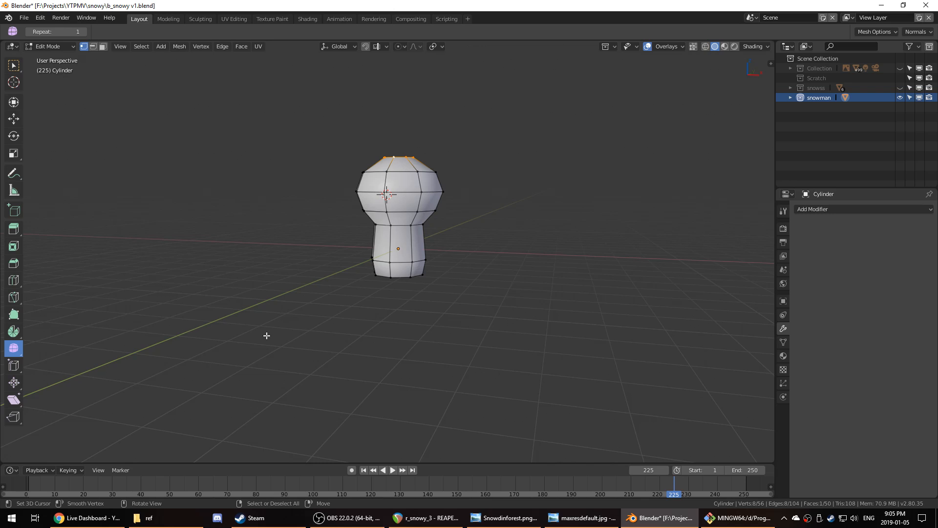
{"action": "middle_click_drag", "start_coordinate": [267, 336], "coordinate": [291, 299]}
{"action": "key", "text": "Tab"}
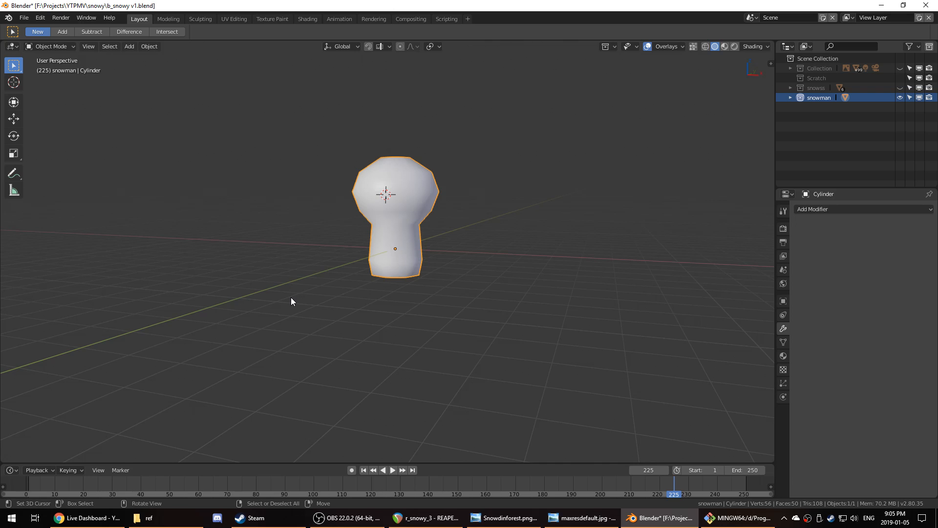
{"action": "scroll", "coordinate": [361, 250], "scroll_direction": "up", "scroll_amount": 3}
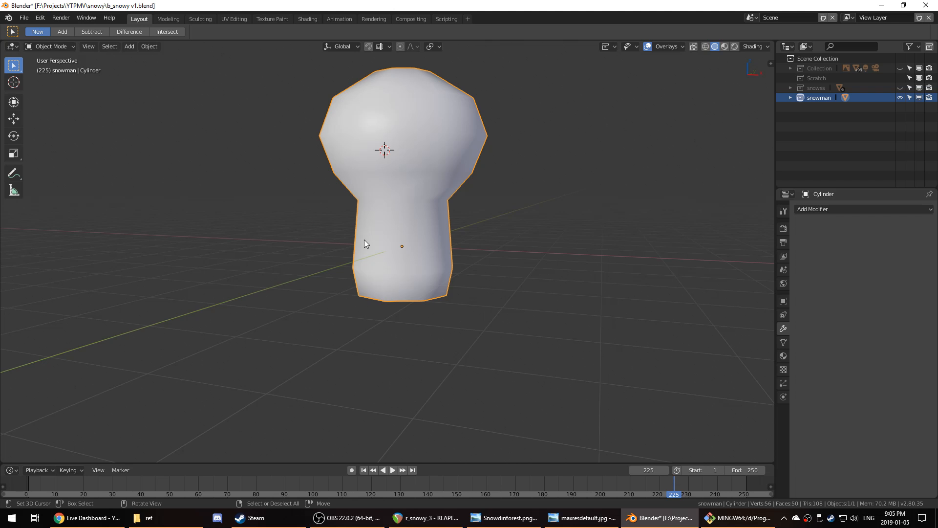
{"action": "key", "text": "shift+a"}
{"action": "mouse_move", "coordinate": [367, 241]}
{"action": "left_click", "coordinate": [409, 248]}
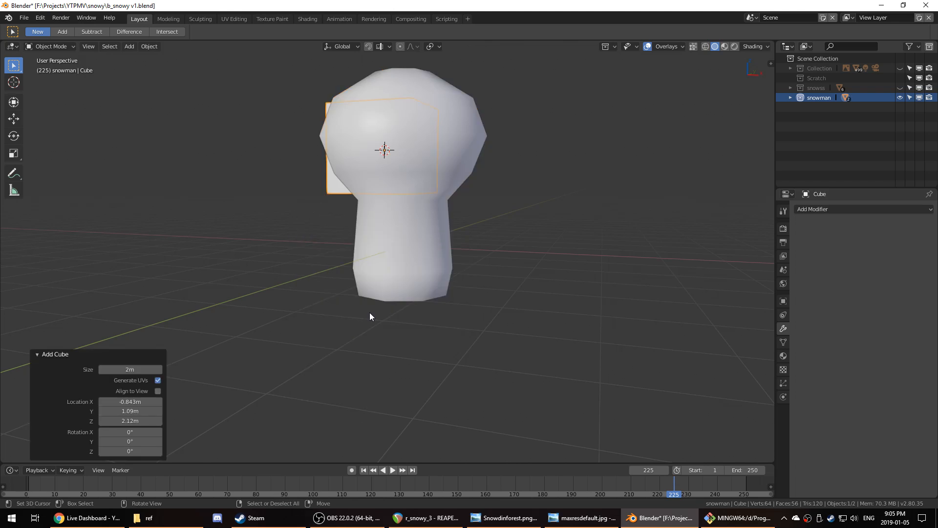
{"action": "left_click_drag", "start_coordinate": [146, 373], "coordinate": [152, 373]}
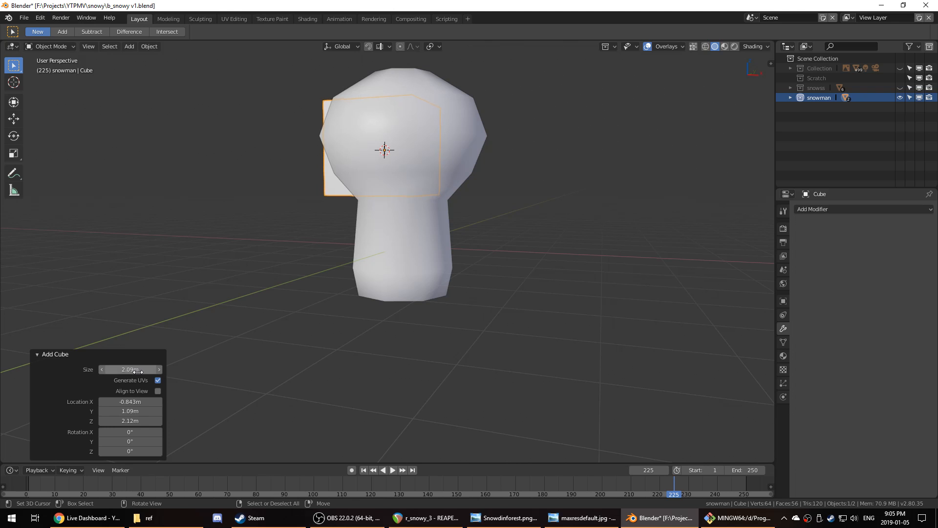
{"action": "key", "text": "x"}
{"action": "left_click", "coordinate": [306, 281]}
- Try adding an icosphere at the 3D cursor beside the head and subdividing its selected upper edges with one cut
{"action": "key", "text": "shift+a"}
{"action": "mouse_move", "coordinate": [306, 281]}
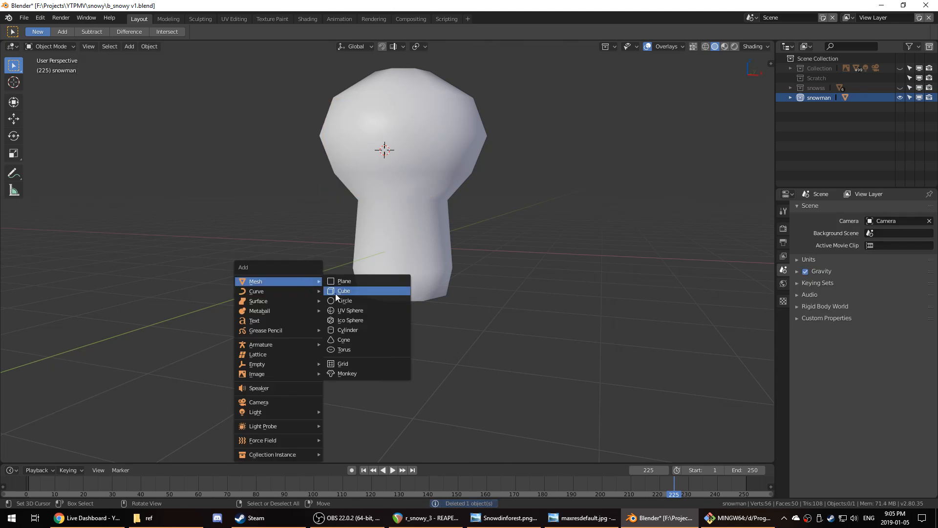
{"action": "left_click", "coordinate": [355, 320]}
{"action": "middle_click_drag", "start_coordinate": [336, 319], "coordinate": [287, 279]}
{"action": "mouse_move", "coordinate": [129, 356]}
{"action": "left_mouse_down"}
{"action": "mouse_move", "coordinate": [157, 356]}
{"action": "mouse_move", "coordinate": [124, 354]}
{"action": "left_mouse_up"}
{"action": "key", "text": "Tab"}
{"action": "left_click", "coordinate": [417, 139]}
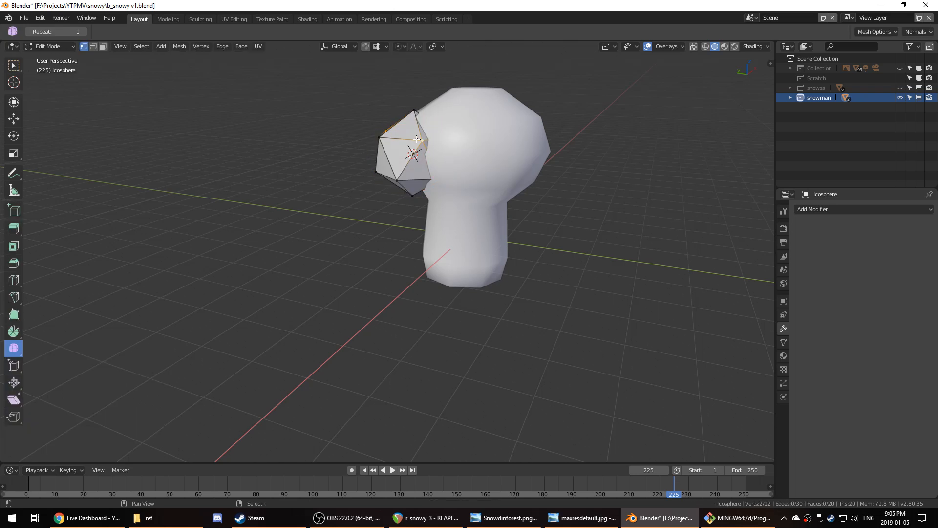
{"action": "right_click", "coordinate": [380, 137], "text": "shift"}
{"action": "key", "text": "w"}
{"action": "left_click", "coordinate": [380, 137]}
{"action": "middle_click_drag", "start_coordinate": [380, 139], "coordinate": [397, 147]}
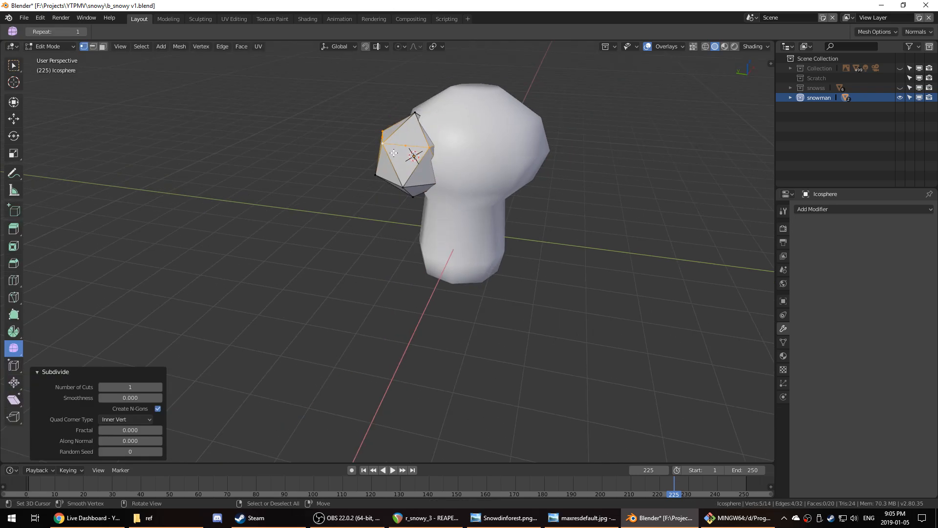
- Try extruding the icosphere's upper vertices outward from the head, and delete the whole icosphere
{"action": "right_click", "coordinate": [407, 144]}
{"action": "right_click", "coordinate": [415, 112], "text": "shift"}
{"action": "key", "text": "e"}
{"action": "left_click", "coordinate": [314, 131]}
{"action": "key", "text": "Tab"}
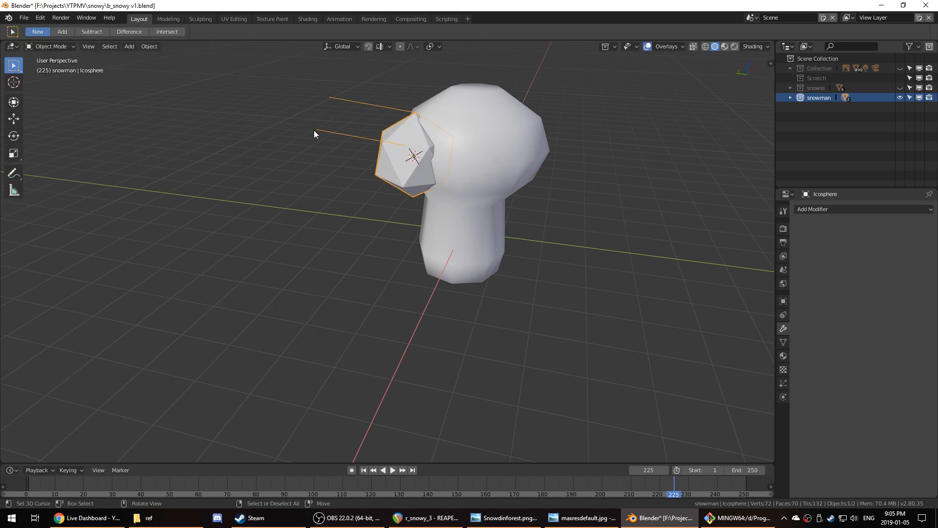
{"action": "key", "text": "Tab"}
{"action": "key", "text": "Tab"}
{"action": "key", "text": "x"}
{"action": "left_click", "coordinate": [350, 173]}
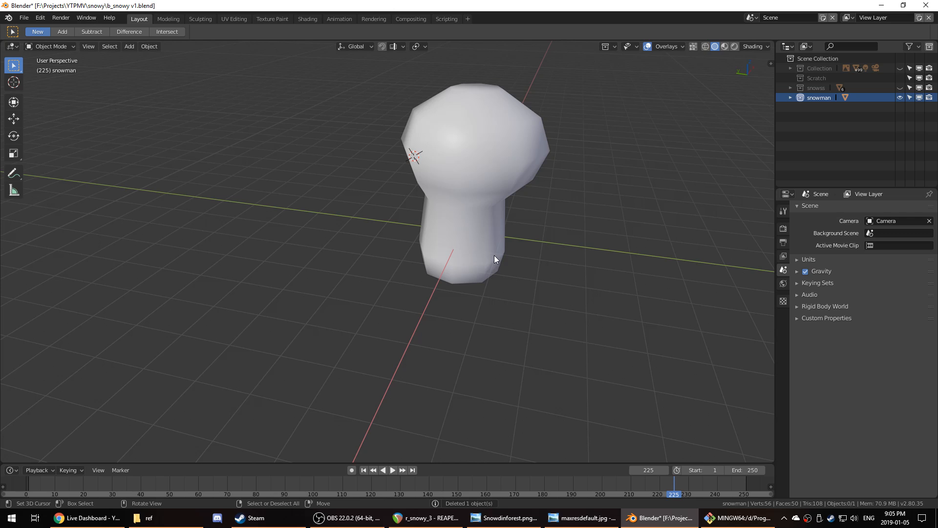
- Select the snowman cylinder and show the main scene Collection with the trees and ground around it
{"action": "middle_click_drag", "start_coordinate": [503, 264], "coordinate": [418, 231]}
{"action": "right_click", "coordinate": [342, 226]}
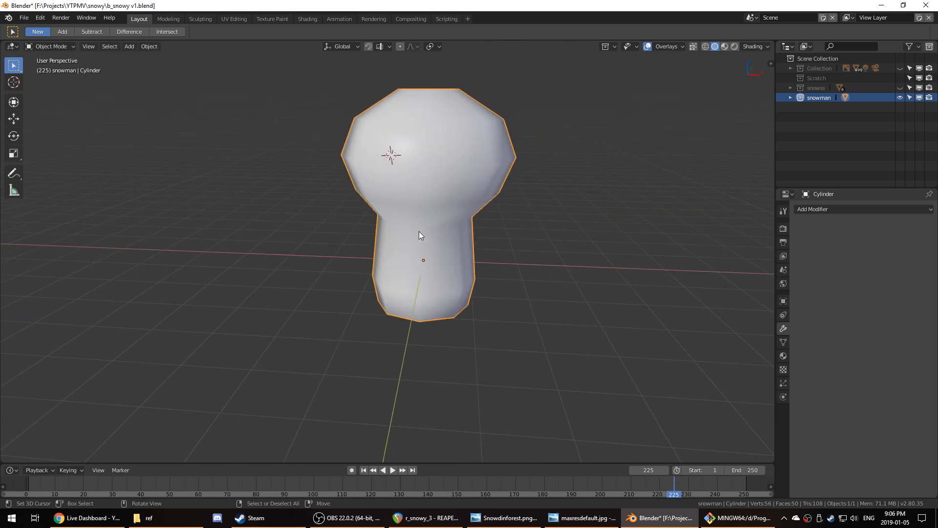
{"action": "key", "text": "KP_1"}
{"action": "middle_click_drag", "start_coordinate": [520, 212], "coordinate": [516, 286], "text": "shift"}
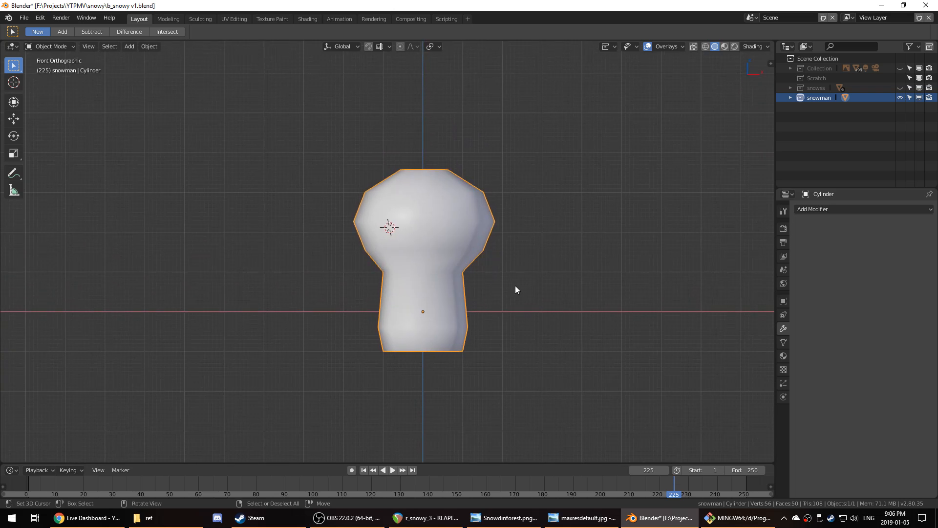
{"action": "key", "text": "shift+1"}
{"action": "middle_click_drag", "start_coordinate": [438, 234], "coordinate": [433, 256]}
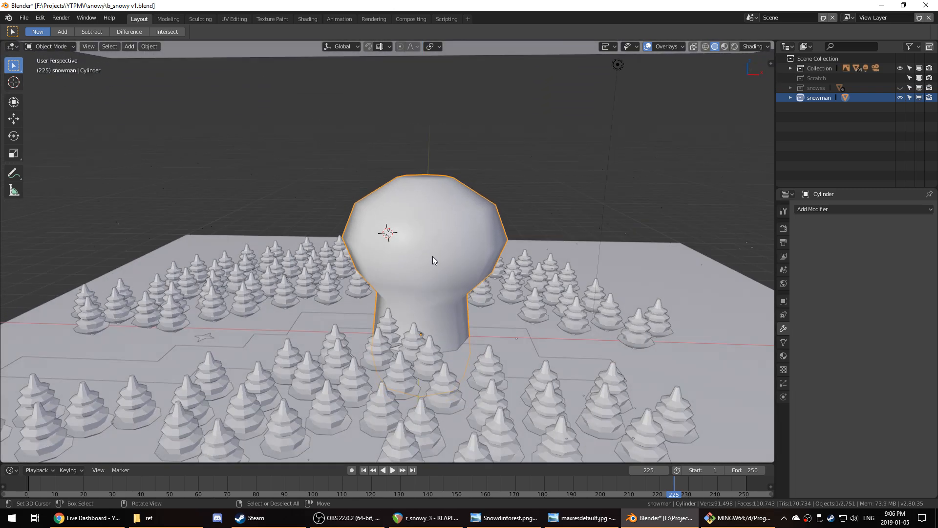
- Scale the snowman to about 0.137 and move it horizontally by about -0.3 m in X and 2.18 m in Y
{"action": "right_click", "coordinate": [616, 332]}
{"action": "right_click", "coordinate": [462, 216]}
{"action": "key", "text": "s"}
{"action": "left_click", "coordinate": [430, 358]}
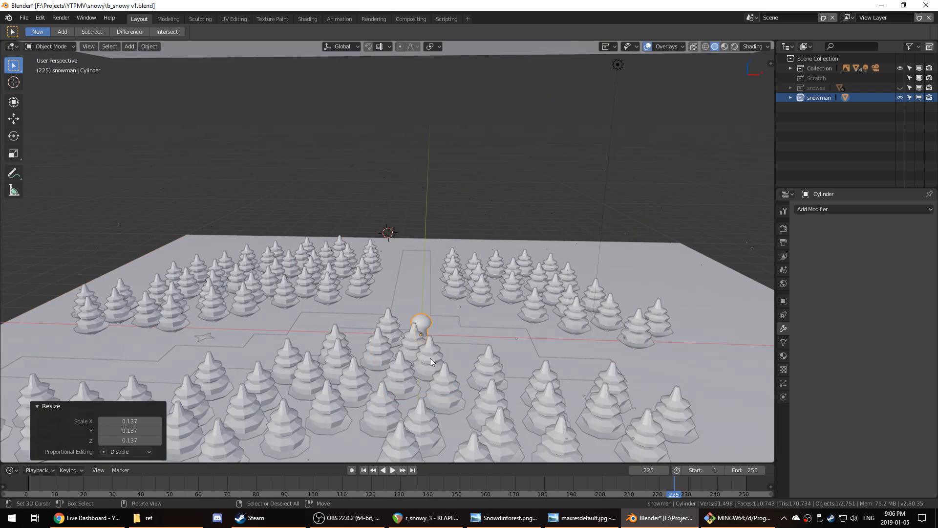
{"action": "mouse_move", "coordinate": [430, 358]}
{"action": "middle_mouse_down"}
{"action": "mouse_move", "coordinate": [459, 368]}
{"action": "mouse_move", "coordinate": [430, 366]}
{"action": "middle_mouse_up"}
{"action": "key", "text": "g"}
{"action": "key", "text": "shift+z"}
{"action": "left_click", "coordinate": [509, 323]}
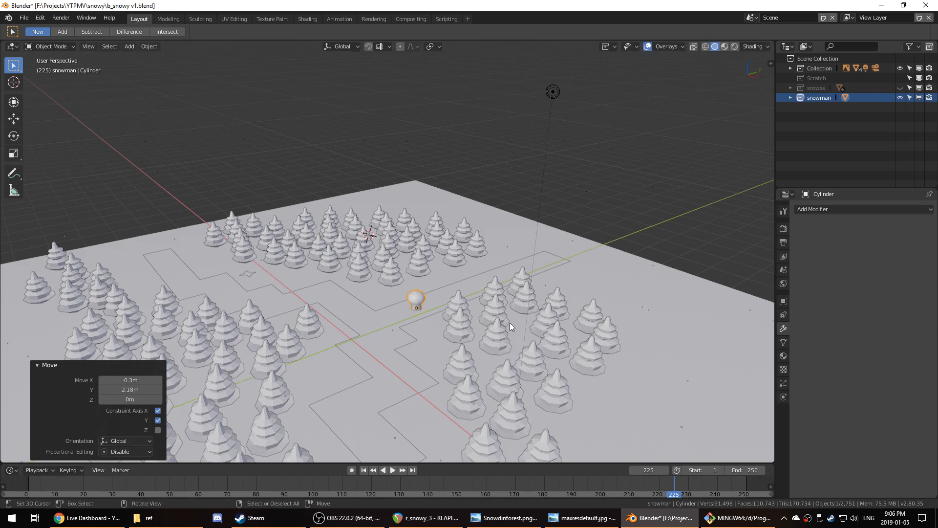
- Raise the snowman slightly along Z and scale it again to about 0.46
{"action": "key", "text": "g"}
{"action": "key", "text": "z"}
{"action": "left_click", "coordinate": [506, 315]}
{"action": "key", "text": "s"}
{"action": "left_click", "coordinate": [453, 322]}
- Raise the snow-emitting grid about 1.41 m along Z so that it clears the camera's view
{"action": "key", "text": "KP_0"}
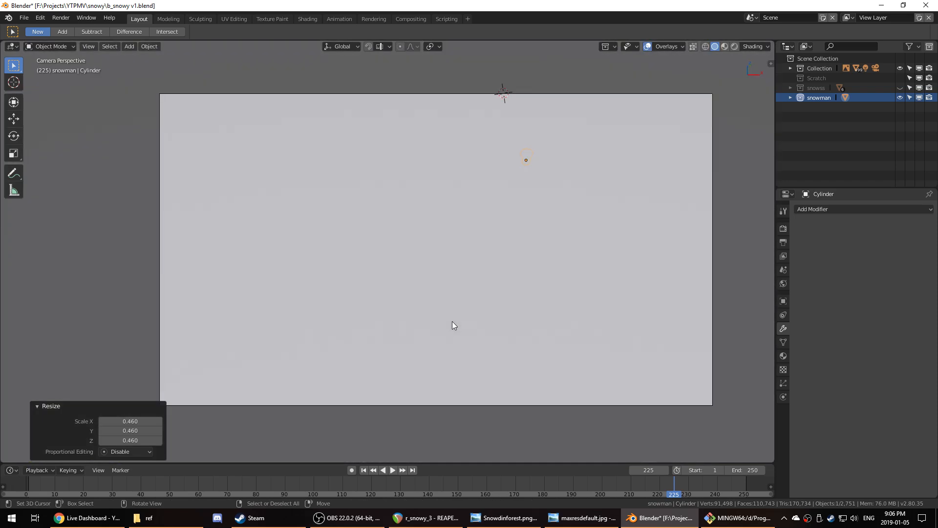
{"action": "scroll", "coordinate": [453, 325], "scroll_direction": "down", "scroll_amount": 3}
{"action": "middle_click_drag", "start_coordinate": [450, 326], "coordinate": [525, 167]}
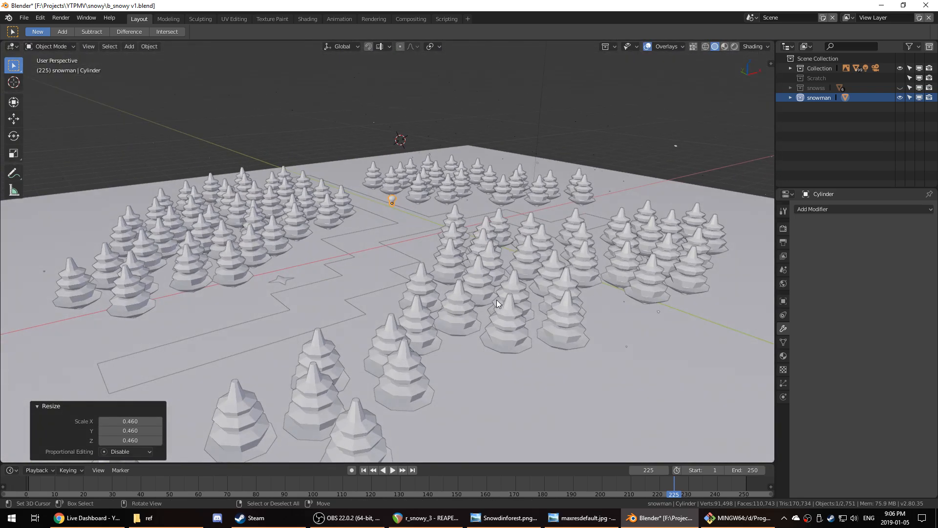
{"action": "key", "text": "KP_0"}
{"action": "scroll", "coordinate": [473, 298], "scroll_direction": "down", "scroll_amount": 3}
{"action": "scroll", "coordinate": [516, 292], "scroll_direction": "down", "scroll_amount": 5}
{"action": "left_click", "coordinate": [471, 143]}
{"action": "key", "text": "g"}
{"action": "key", "text": "z"}
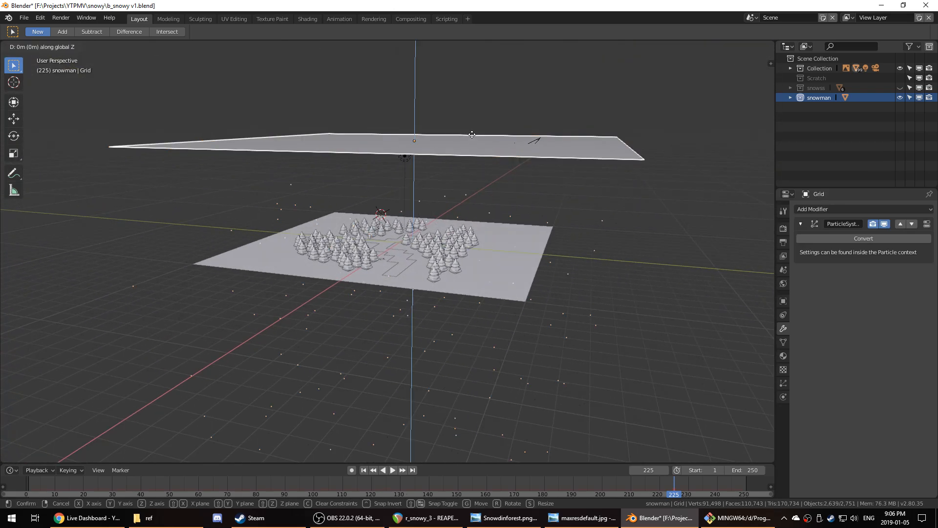
{"action": "left_click", "coordinate": [470, 123]}
{"action": "key", "text": "KP_0"}
{"action": "scroll", "coordinate": [457, 193], "scroll_direction": "up", "scroll_amount": 5}
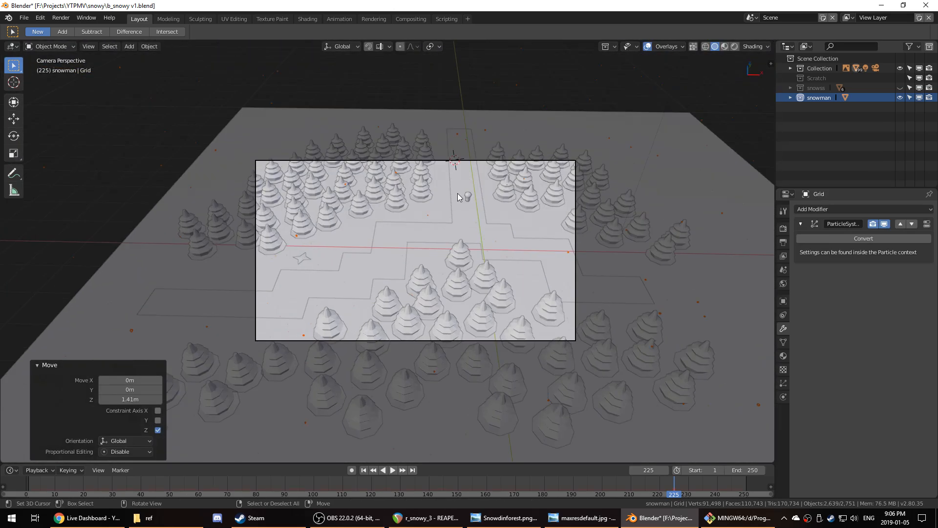
- Play the animation from the first frame to frame 18 and preview the camera view in Rendered shading
{"action": "left_click", "coordinate": [23, 482]}
{"action": "key", "text": "space"}
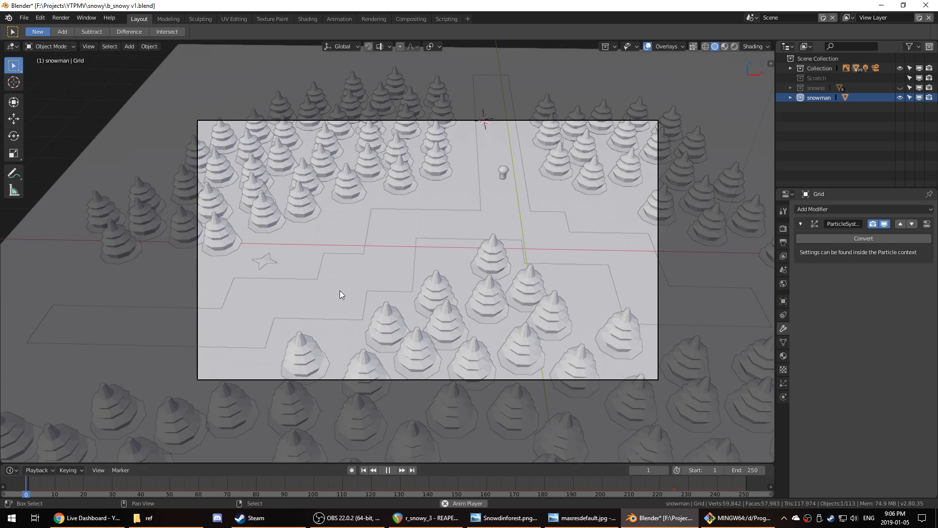
{"action": "key", "text": "space"}
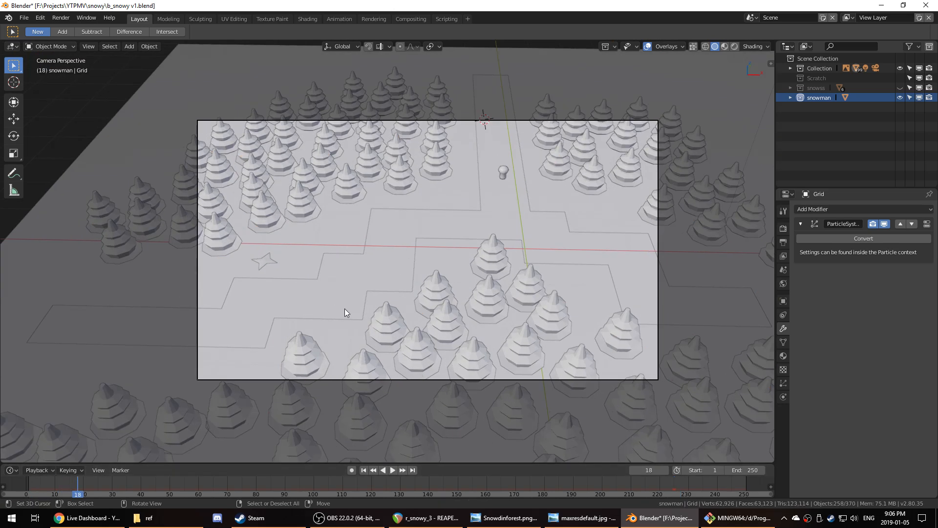
{"action": "key", "text": "z"}
{"action": "left_click", "coordinate": [381, 299]}
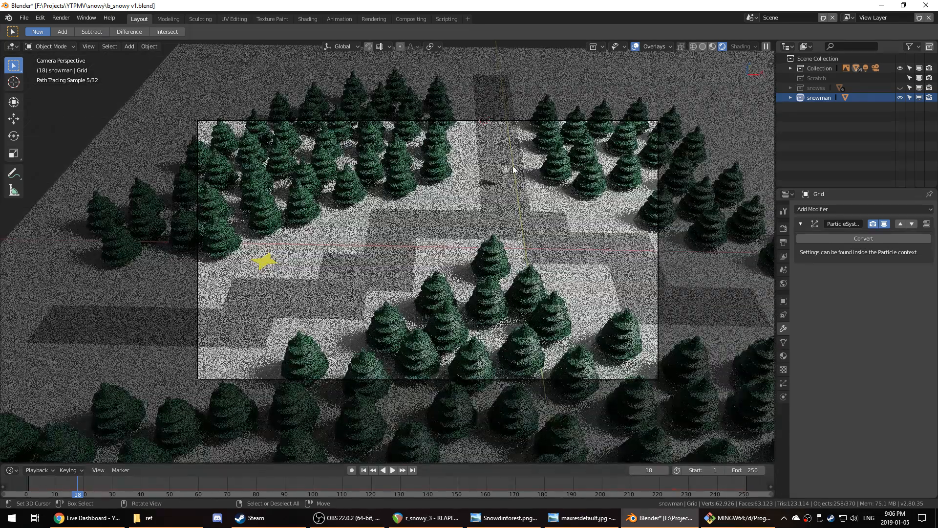
- Save the file and assign the existing "snow" material to the snowman
{"action": "left_click", "coordinate": [517, 174]}
{"action": "left_click", "coordinate": [783, 355]}
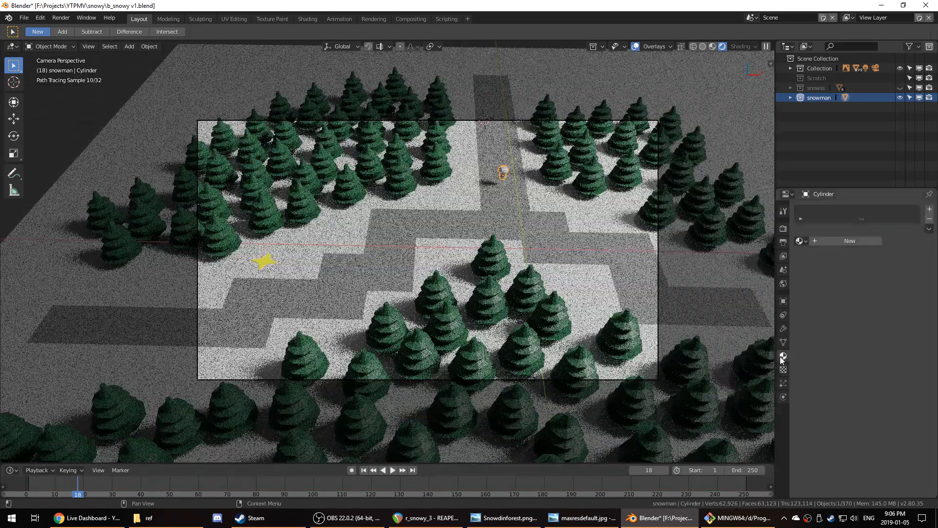
{"action": "key", "text": "ctrl+s"}
{"action": "left_click", "coordinate": [827, 239]}
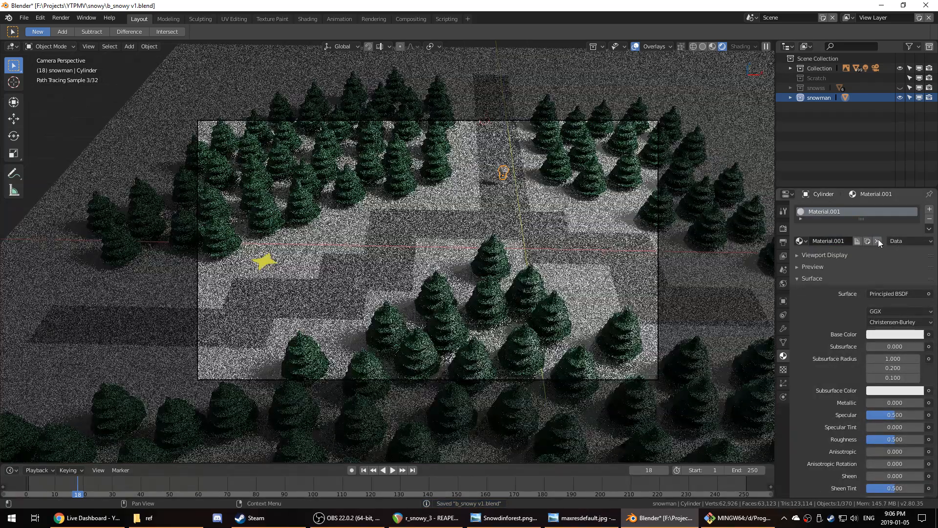
{"action": "left_click", "coordinate": [877, 241]}
{"action": "left_click", "coordinate": [802, 240]}
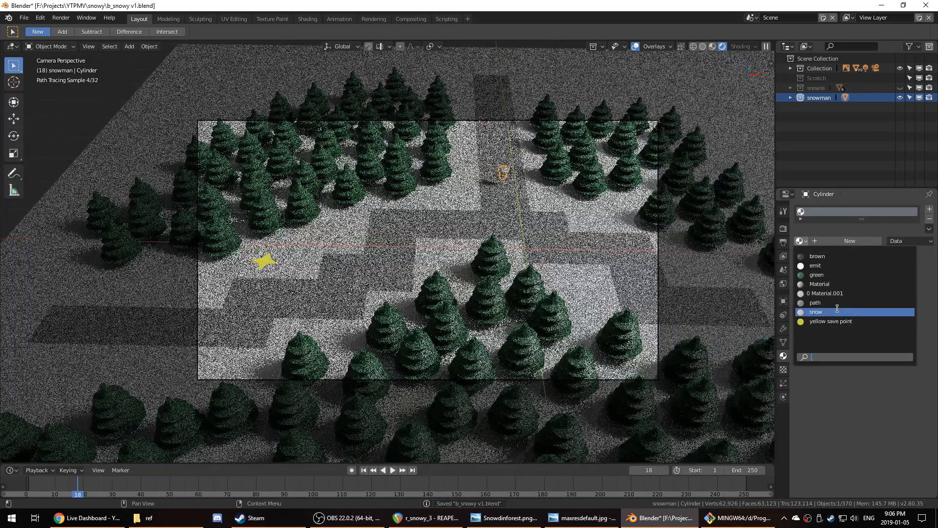
{"action": "left_click", "coordinate": [837, 310]}
- Check the snowman in the rendered camera view and switch the viewport to Solid shading
{"action": "scroll", "coordinate": [545, 253], "scroll_direction": "up", "scroll_amount": 5}
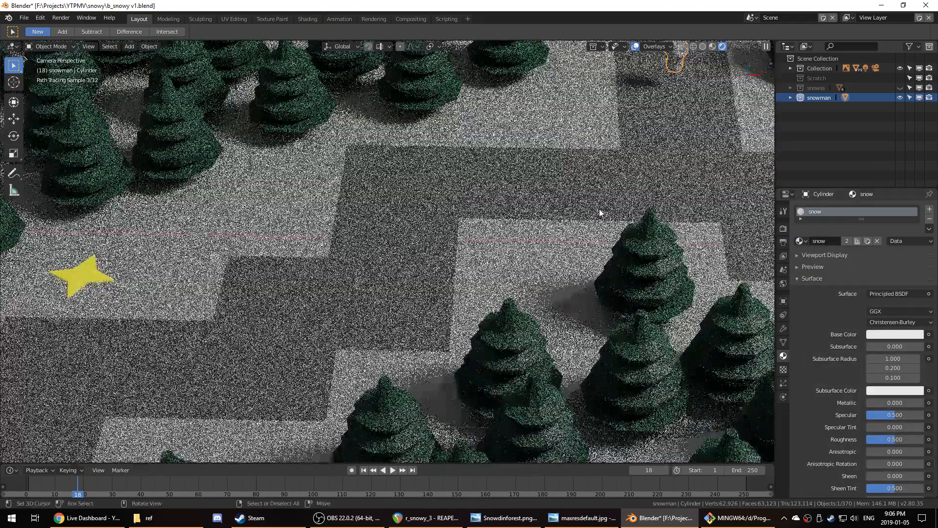
{"action": "scroll", "coordinate": [600, 213], "scroll_direction": "down", "scroll_amount": 5}
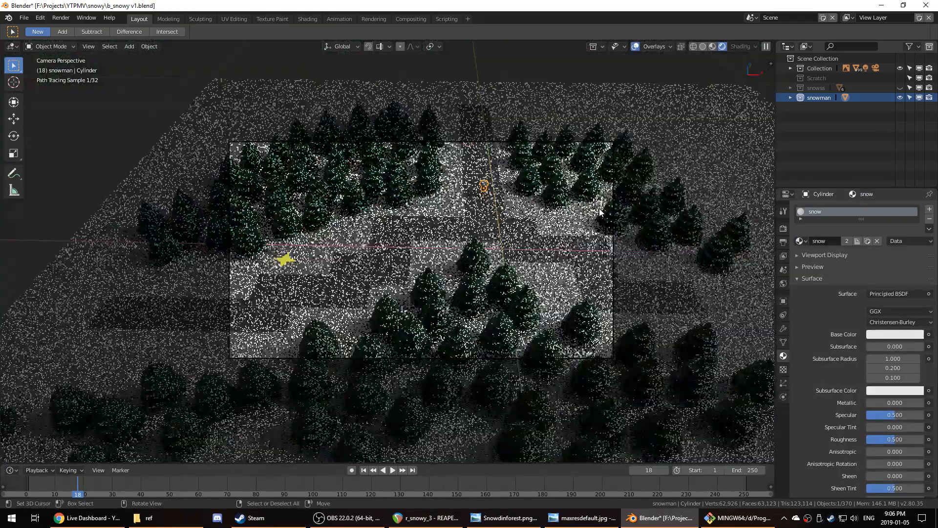
{"action": "scroll", "coordinate": [600, 212], "scroll_direction": "up", "scroll_amount": 2}
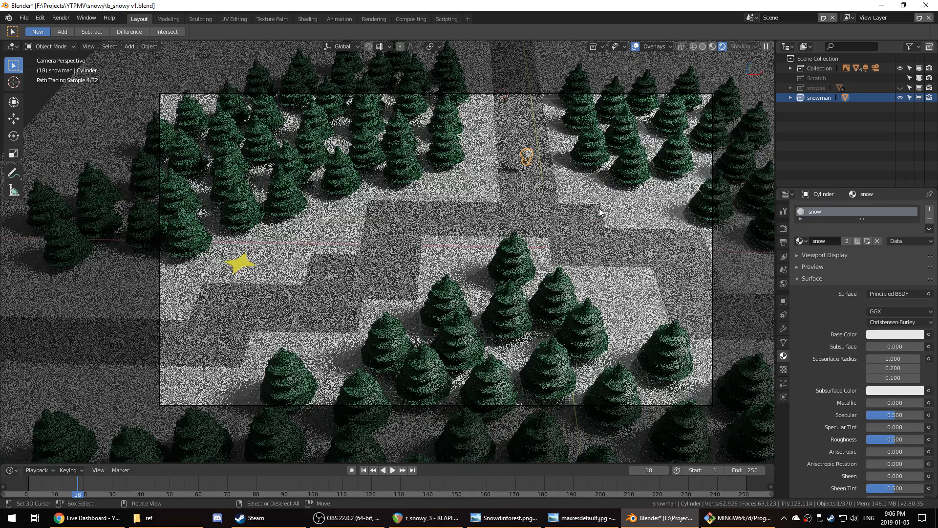
{"action": "key", "text": "z"}
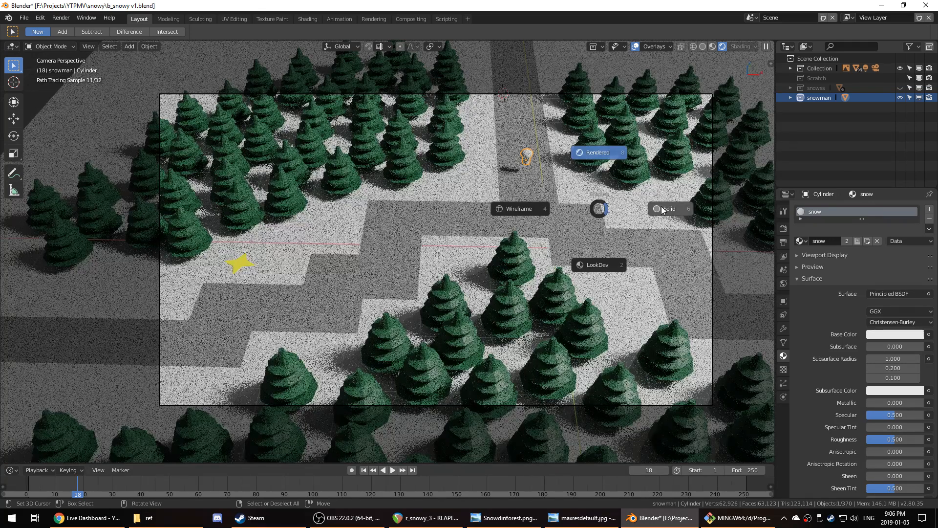
- Switch to solid shading and lower the snowman 0.184 m along Z onto the ground, ending in the camera view
{"action": "left_click", "coordinate": [662, 206]}
{"action": "right_click", "coordinate": [568, 181]}
{"action": "right_click", "coordinate": [527, 157]}
{"action": "middle_click_drag", "start_coordinate": [527, 158], "coordinate": [454, 140]}
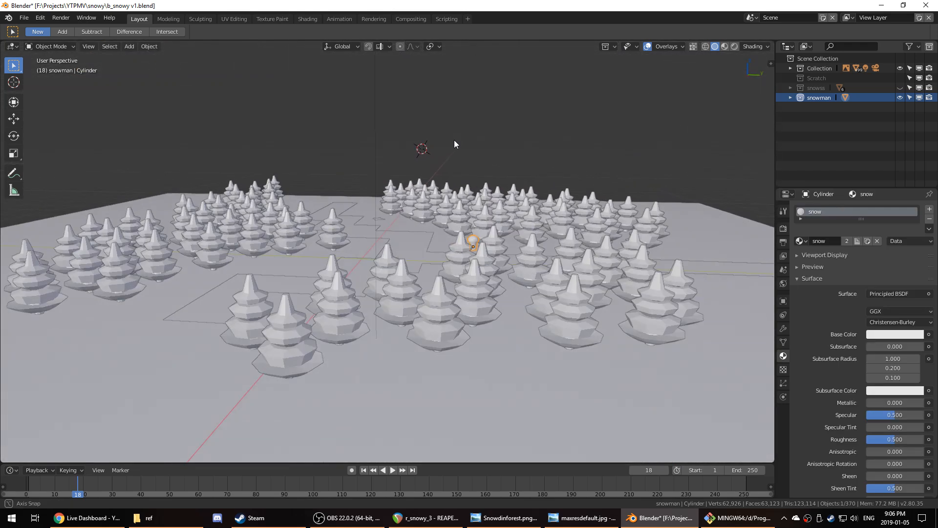
{"action": "key", "text": "KP_Decimal"}
{"action": "scroll", "coordinate": [467, 148], "scroll_direction": "down", "scroll_amount": 5}
{"action": "middle_click_drag", "start_coordinate": [459, 226], "coordinate": [535, 207]}
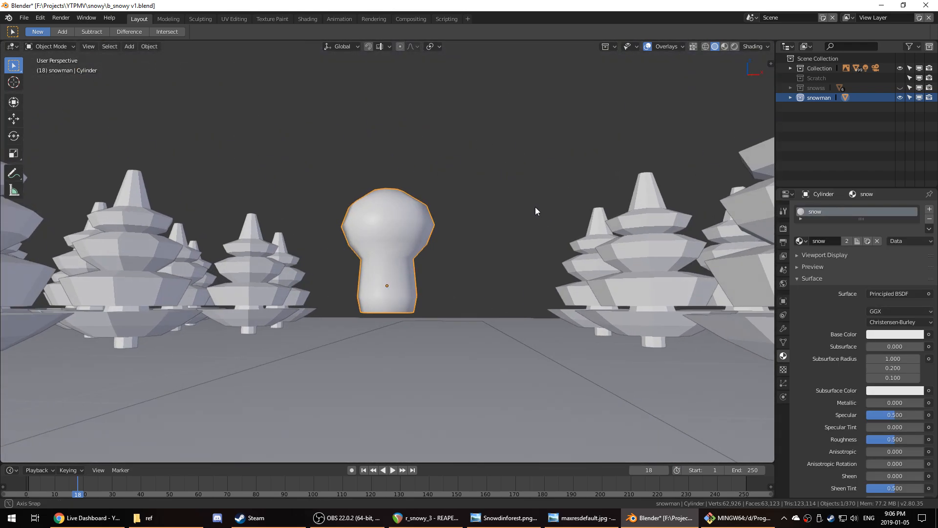
{"action": "key", "text": "g"}
{"action": "key", "text": "z"}
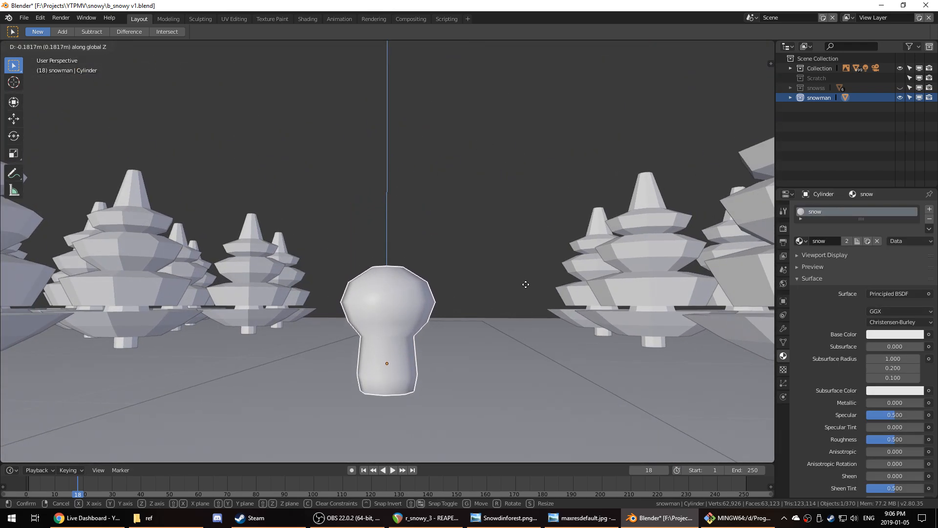
{"action": "left_click", "coordinate": [527, 289]}
{"action": "key", "text": "KP_0"}
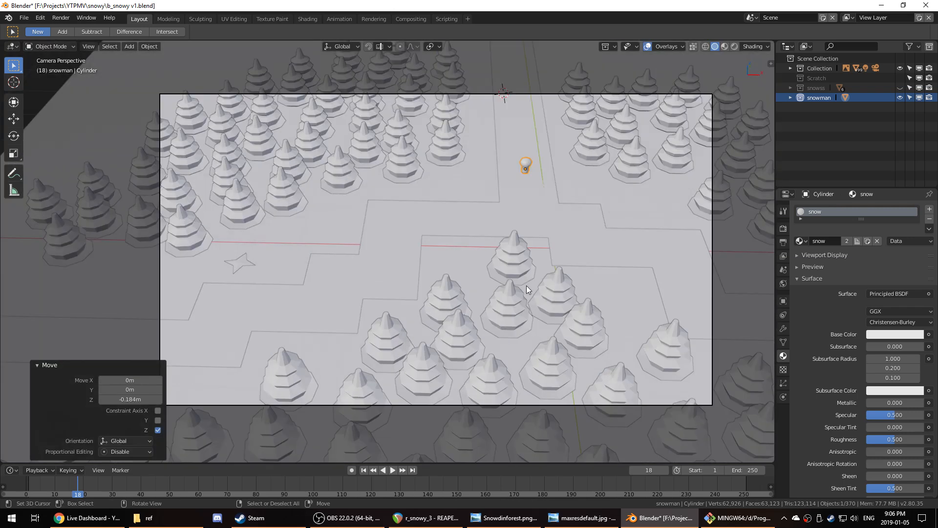
- Select the lower edge loop on the tree just below the path junction in Edit Mode, return to Object Mode and save the file
{"action": "left_click", "coordinate": [526, 277]}
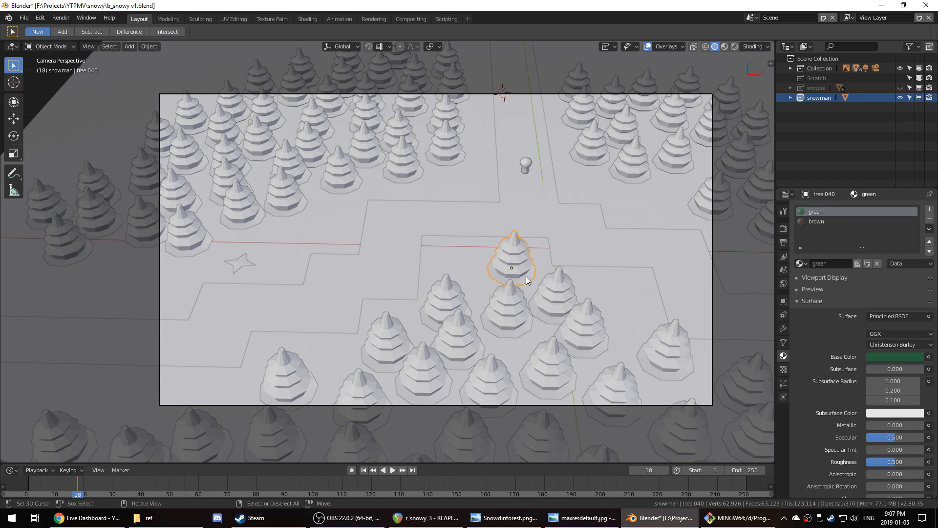
{"action": "scroll", "coordinate": [526, 277], "scroll_direction": "up", "scroll_amount": 4}
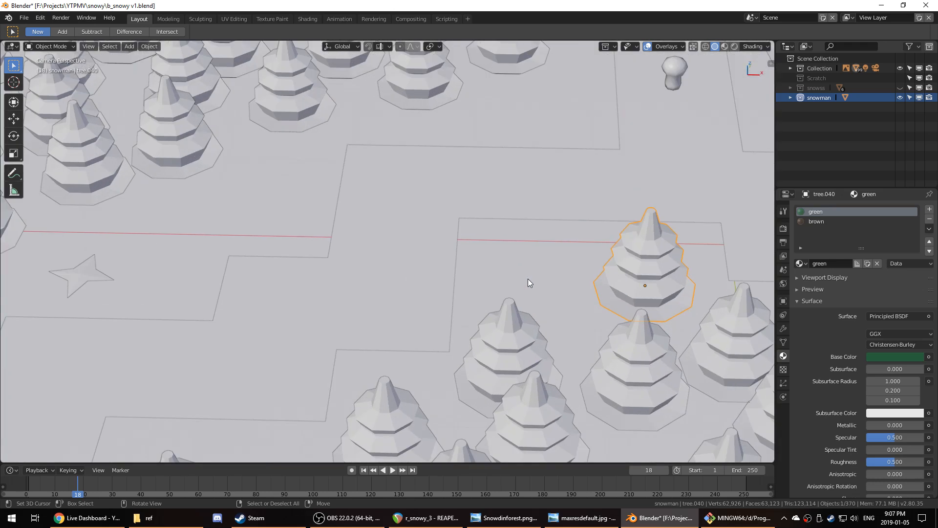
{"action": "key", "text": "Tab"}
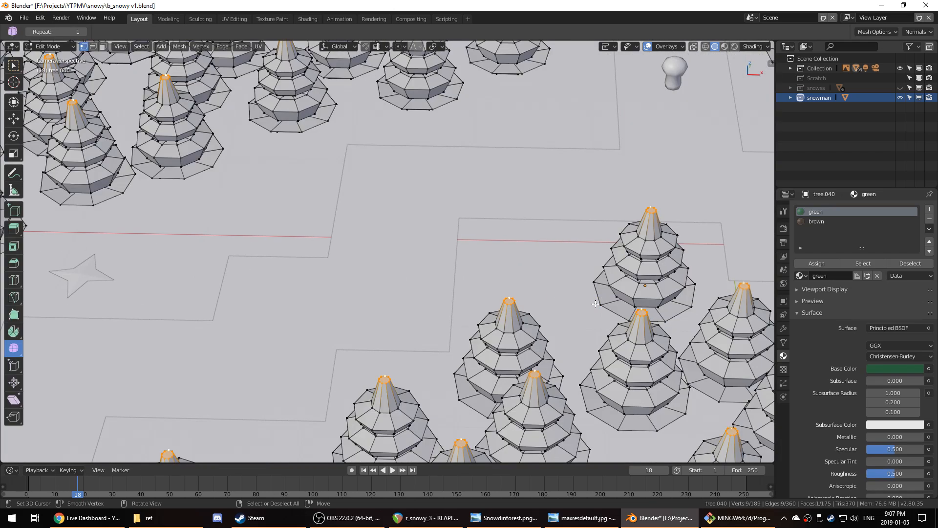
{"action": "left_click", "coordinate": [620, 288], "text": "alt"}
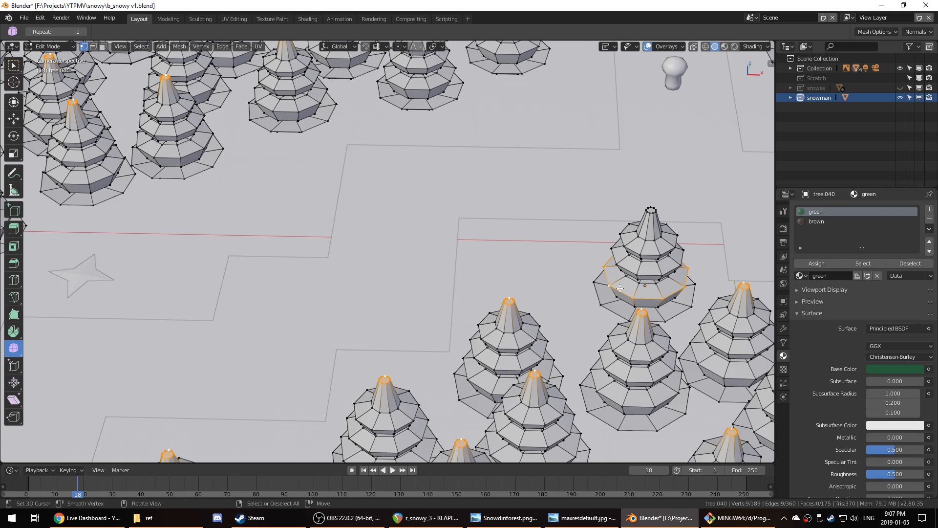
{"action": "key", "text": "Tab"}
{"action": "scroll", "coordinate": [620, 288], "scroll_direction": "down", "scroll_amount": 3}
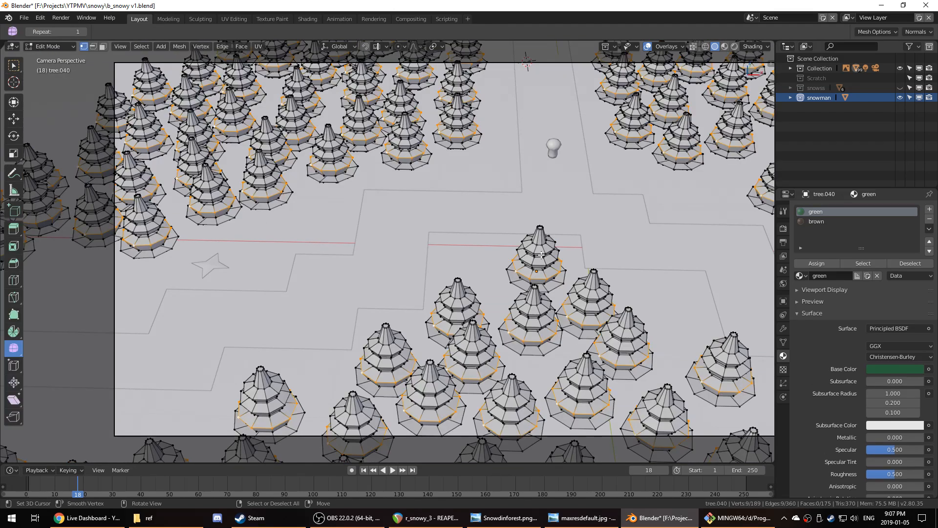
{"action": "key", "text": "ctrl+s"}
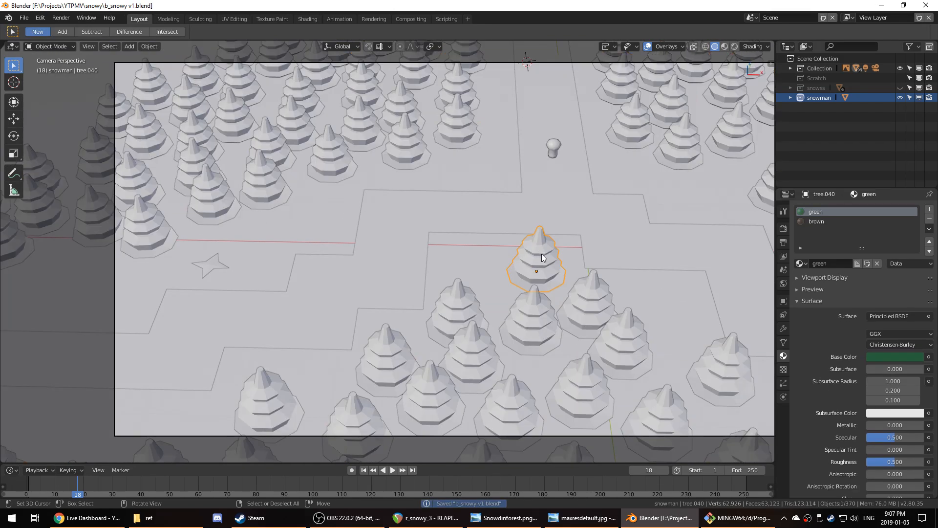
- Render frame 18 from the camera and check the image while it is being processed
{"action": "scroll", "coordinate": [562, 219], "scroll_direction": "down", "scroll_amount": 1}
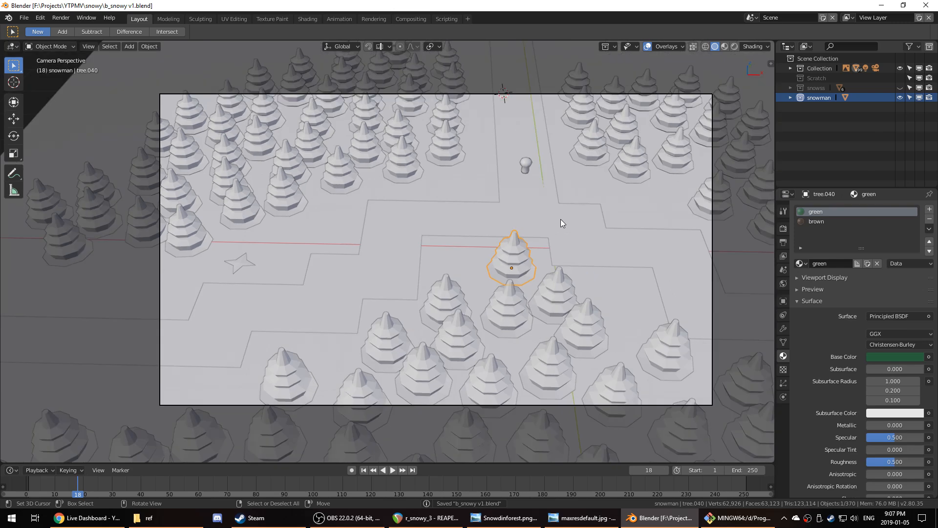
{"action": "middle_click_drag", "start_coordinate": [561, 219], "coordinate": [537, 220], "text": "shift"}
{"action": "key", "text": "F12"}
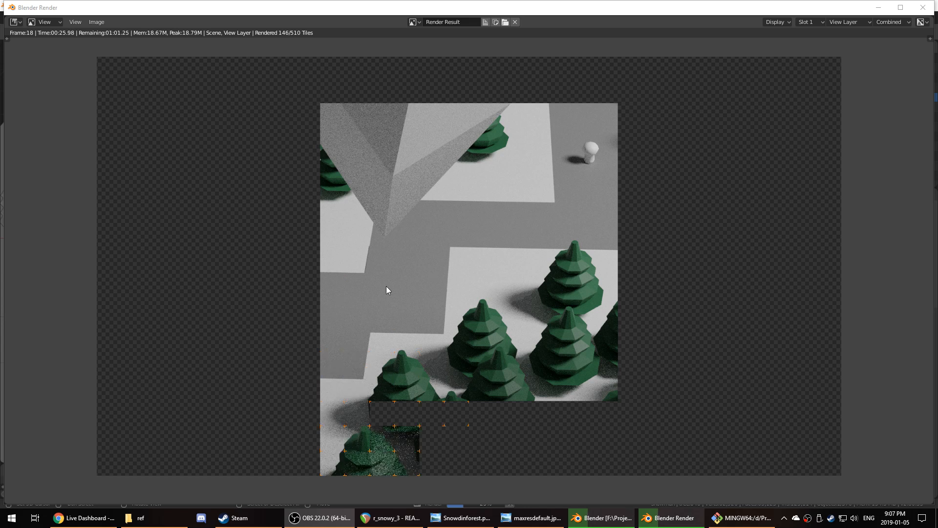
{"action": "scroll", "coordinate": [386, 286], "scroll_direction": "down", "scroll_amount": 2}
{"action": "scroll", "coordinate": [389, 284], "scroll_direction": "up", "scroll_amount": 1}
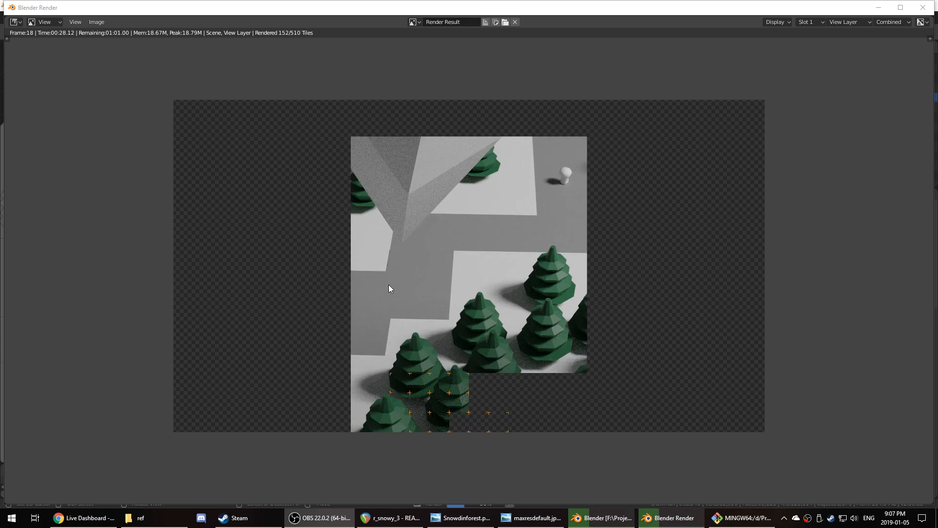
- Exclude the hidden snow collection from renders and render frame 18 again
{"action": "key", "text": "alt+Tab"}
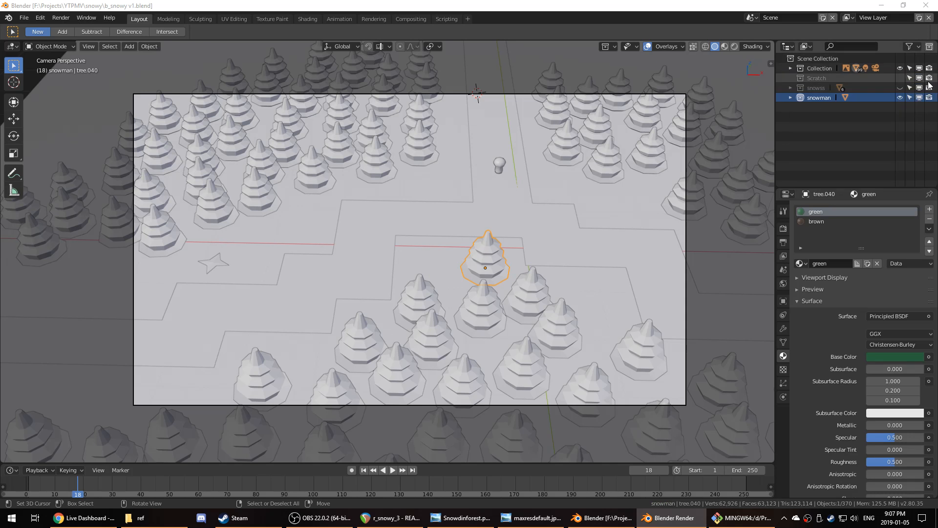
{"action": "left_click", "coordinate": [929, 97]}
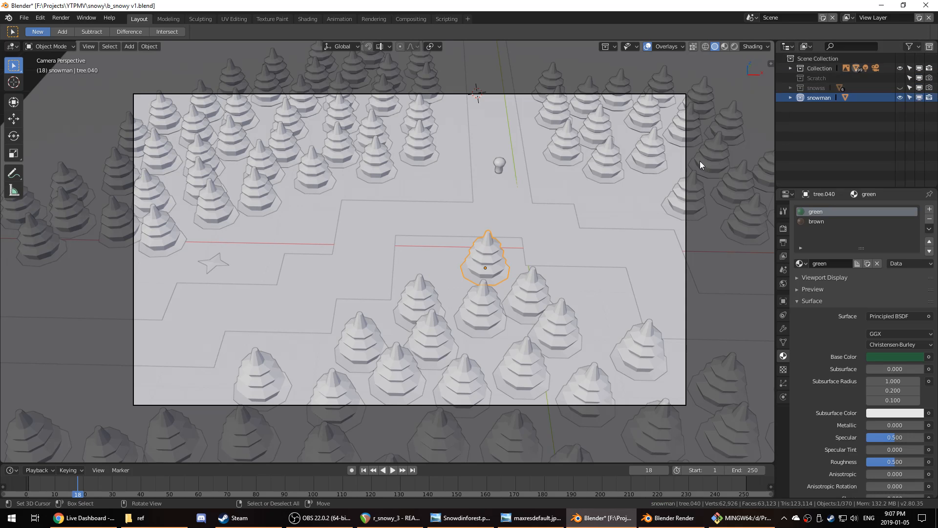
{"action": "key", "text": "F12"}
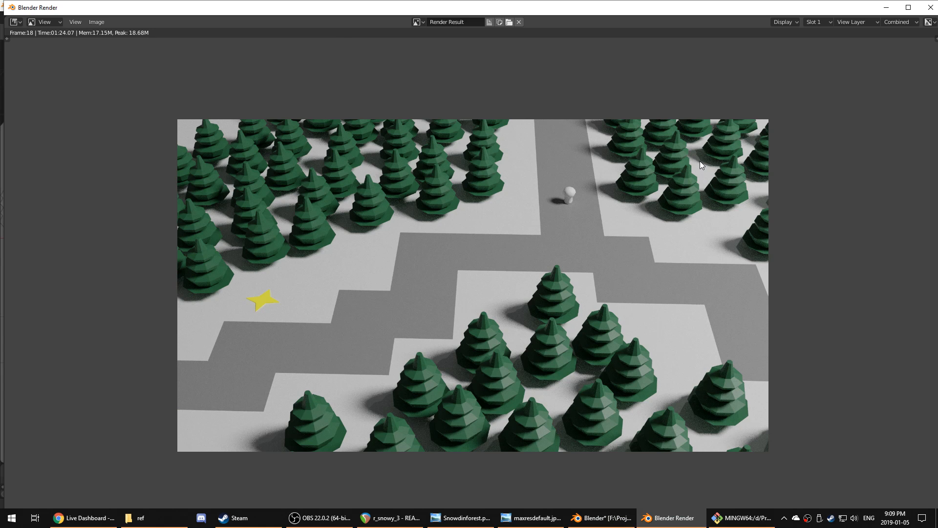
- Examine the trees, path and snowman in the finished render, up close and as a whole
{"action": "scroll", "coordinate": [527, 184], "scroll_direction": "up", "scroll_amount": 2}
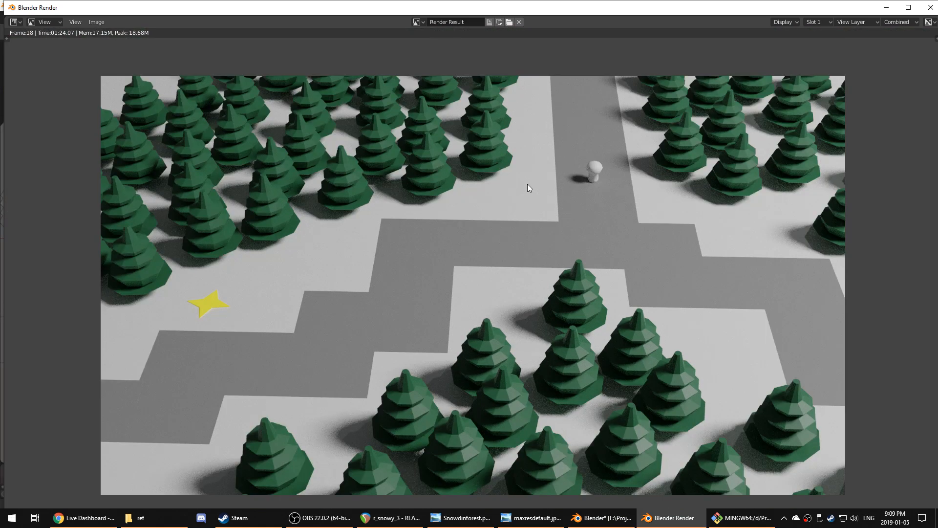
{"action": "scroll", "coordinate": [434, 181], "scroll_direction": "up", "scroll_amount": 4}
{"action": "scroll", "coordinate": [434, 181], "scroll_direction": "down", "scroll_amount": 1}
{"action": "middle_click_drag", "start_coordinate": [434, 181], "coordinate": [937, 193]}
{"action": "scroll", "coordinate": [703, 207], "scroll_direction": "down", "scroll_amount": 3}
{"action": "middle_click_drag", "start_coordinate": [703, 207], "coordinate": [540, 208]}
{"action": "scroll", "coordinate": [534, 242], "scroll_direction": "down", "scroll_amount": 2}
{"action": "scroll", "coordinate": [535, 242], "scroll_direction": "up", "scroll_amount": 1}
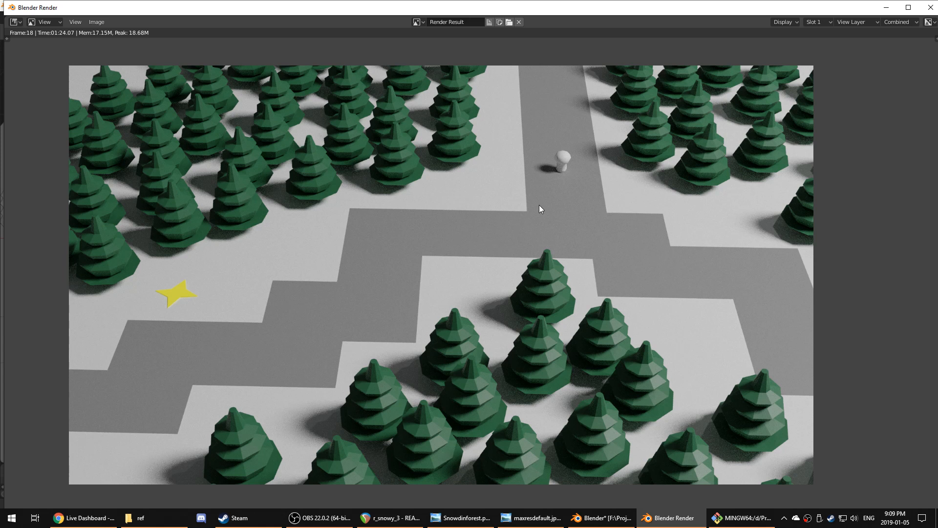
{"action": "scroll", "coordinate": [540, 206], "scroll_direction": "down", "scroll_amount": 1}
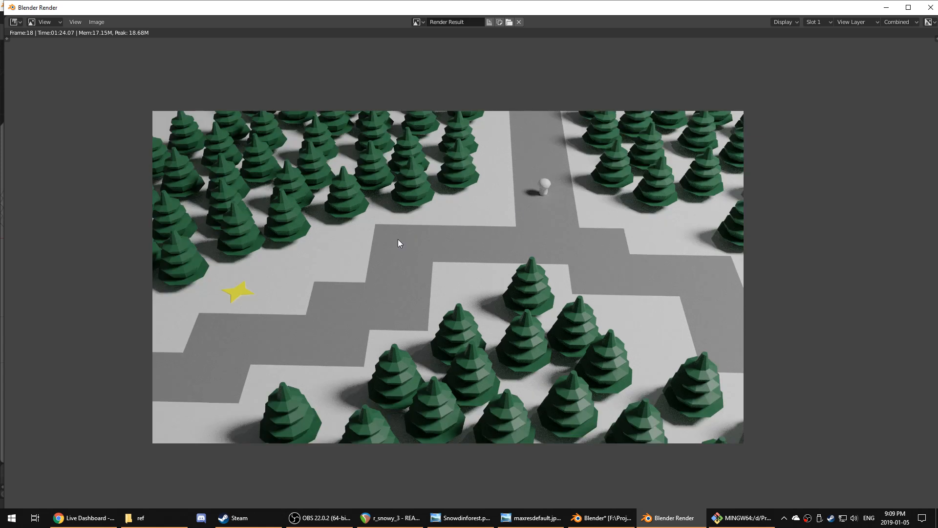
- Inspect the yellow star and the ground around it in the render, then return to the 3D scene
{"action": "scroll", "coordinate": [263, 272], "scroll_direction": "up", "scroll_amount": 1}
{"action": "scroll", "coordinate": [379, 278], "scroll_direction": "up", "scroll_amount": 1}
{"action": "scroll", "coordinate": [313, 279], "scroll_direction": "up", "scroll_amount": 1}
{"action": "scroll", "coordinate": [418, 275], "scroll_direction": "up", "scroll_amount": 6}
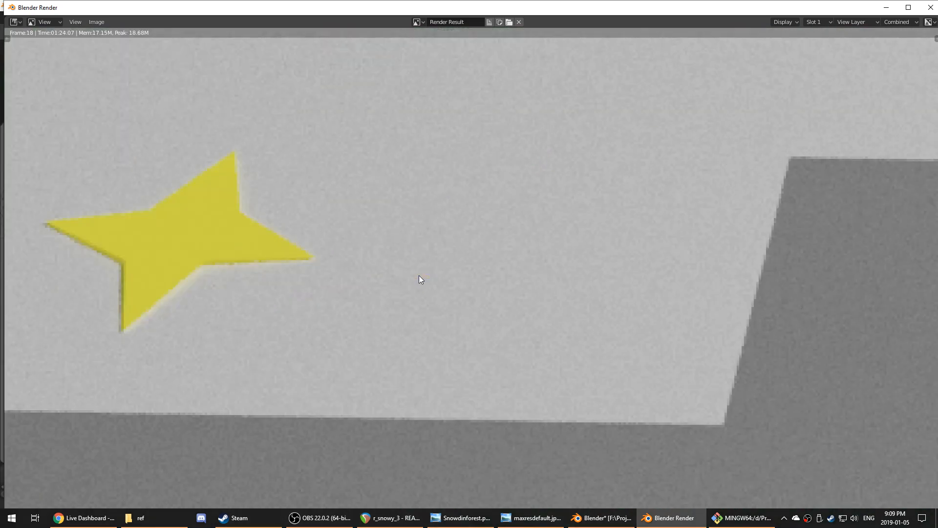
{"action": "scroll", "coordinate": [403, 277], "scroll_direction": "down", "scroll_amount": 3}
{"action": "scroll", "coordinate": [403, 277], "scroll_direction": "up", "scroll_amount": 2}
{"action": "scroll", "coordinate": [402, 277], "scroll_direction": "down", "scroll_amount": 1}
{"action": "scroll", "coordinate": [403, 278], "scroll_direction": "down", "scroll_amount": 5}
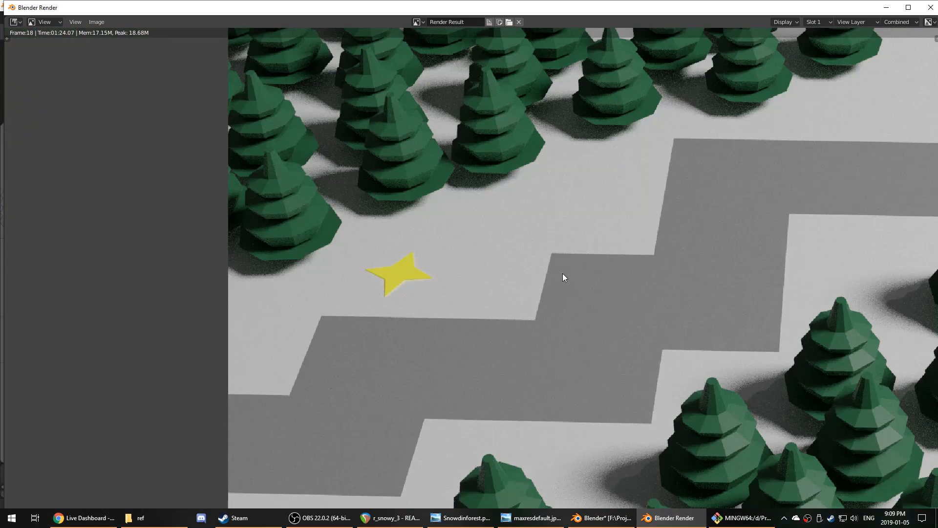
{"action": "middle_click_drag", "start_coordinate": [562, 273], "coordinate": [308, 262]}
{"action": "scroll", "coordinate": [342, 261], "scroll_direction": "down", "scroll_amount": 2}
{"action": "key", "text": "F11"}
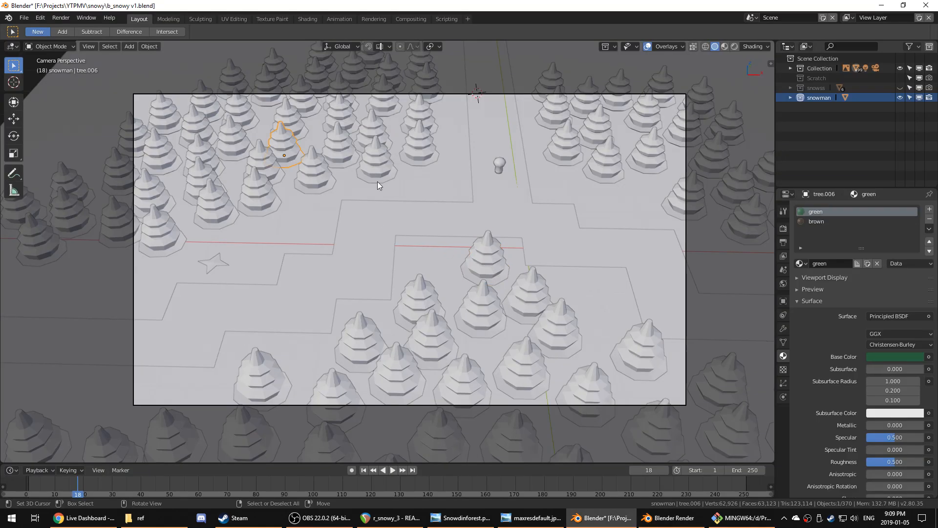
- Select the star-shaped save point beside the path and save the file
{"action": "left_click", "coordinate": [216, 264]}
{"action": "scroll", "coordinate": [217, 260], "scroll_direction": "up", "scroll_amount": 6}
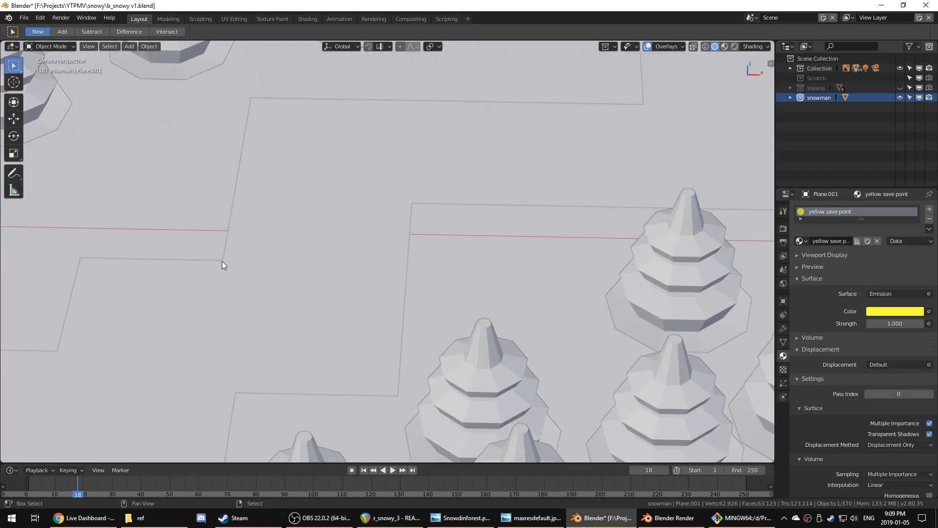
{"action": "scroll", "coordinate": [464, 274], "scroll_direction": "up", "scroll_amount": 2}
{"action": "middle_click_drag", "start_coordinate": [373, 286], "coordinate": [514, 285], "text": "shift"}
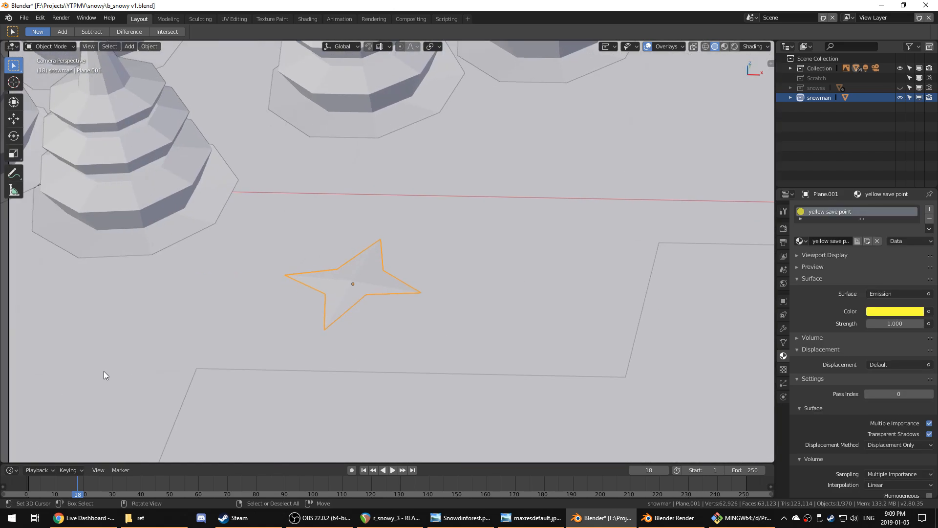
{"action": "key", "text": "ctrl+s"}
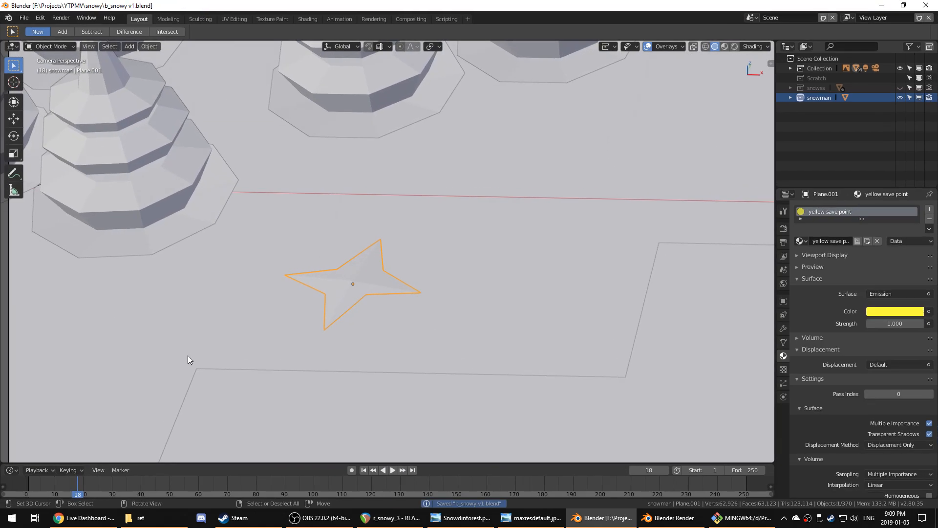
- Split the 3D viewport into two side-by-side areas and make one a Shader Editor showing the star's material
{"action": "left_click_drag", "start_coordinate": [3, 460], "coordinate": [391, 364]}
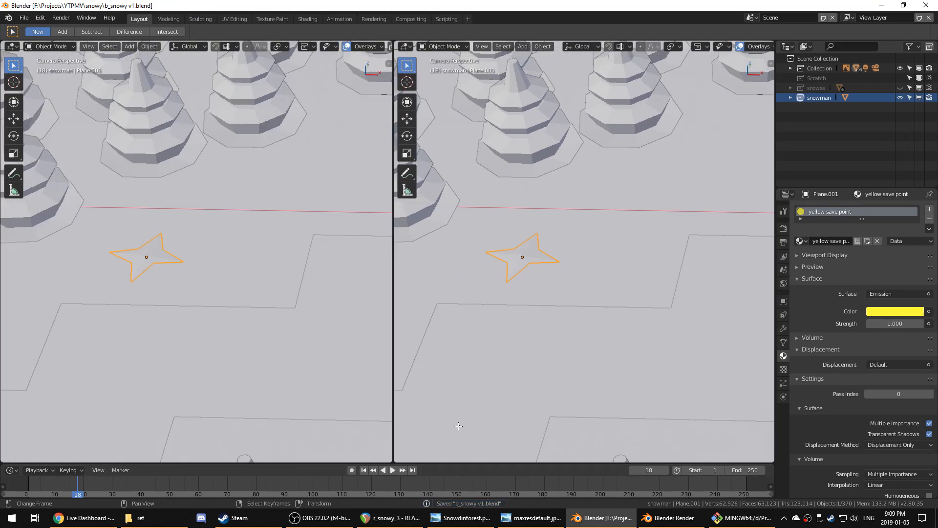
{"action": "middle_click_drag", "start_coordinate": [491, 359], "coordinate": [636, 358], "text": "shift"}
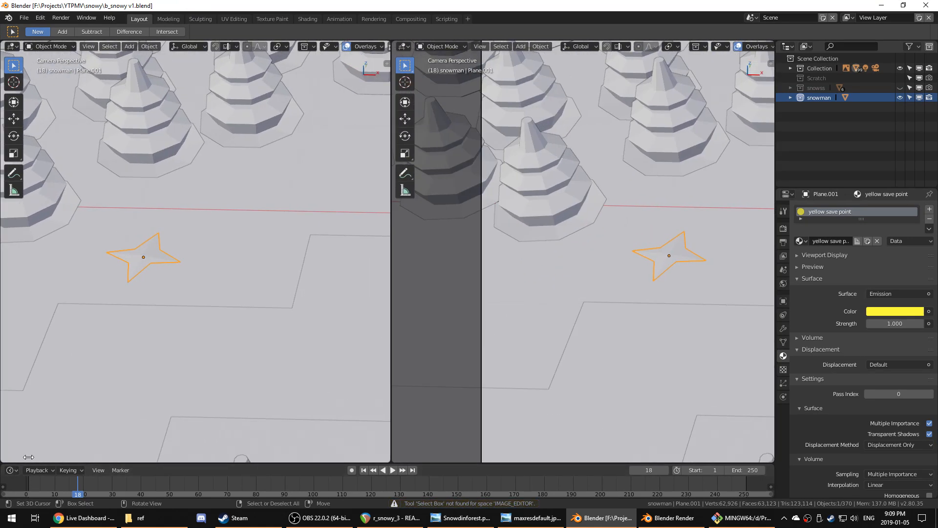
{"action": "left_click", "coordinate": [10, 47]}
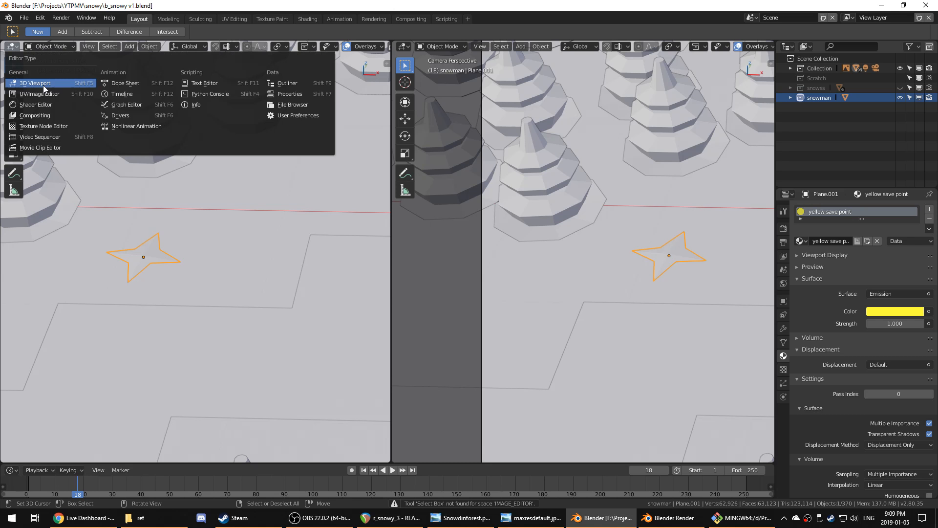
{"action": "left_click", "coordinate": [32, 112]}
{"action": "key", "text": "n"}
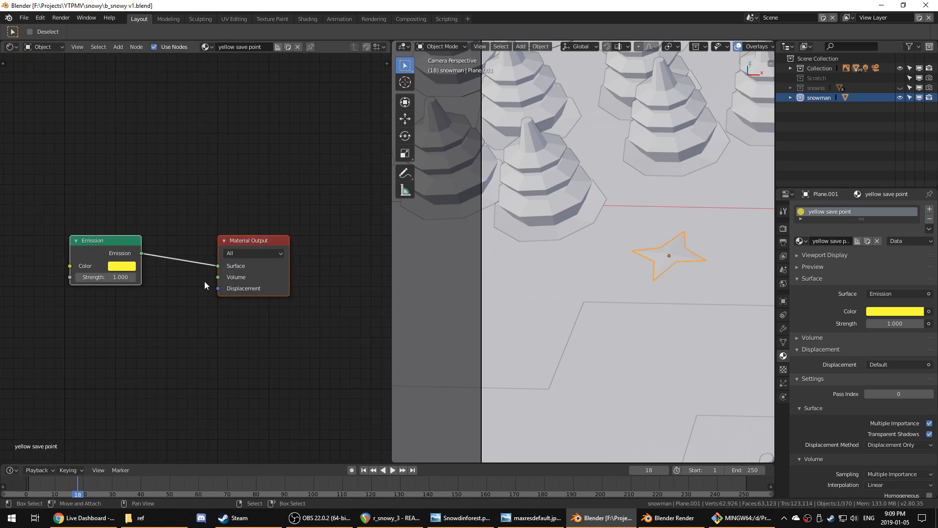
- Move the Emission node farther from the Material Output and add a Geometry node below it
{"action": "left_click_drag", "start_coordinate": [105, 240], "coordinate": [68, 204]}
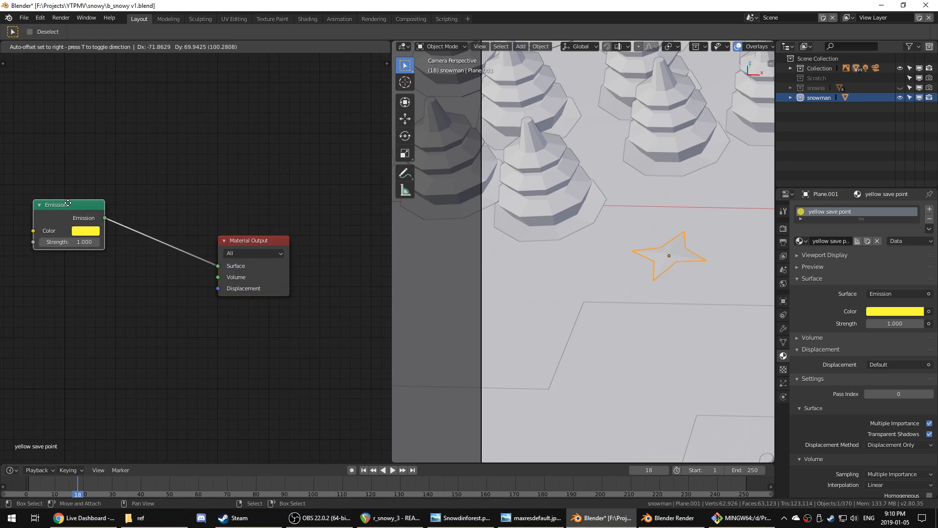
{"action": "key", "text": "shift+a"}
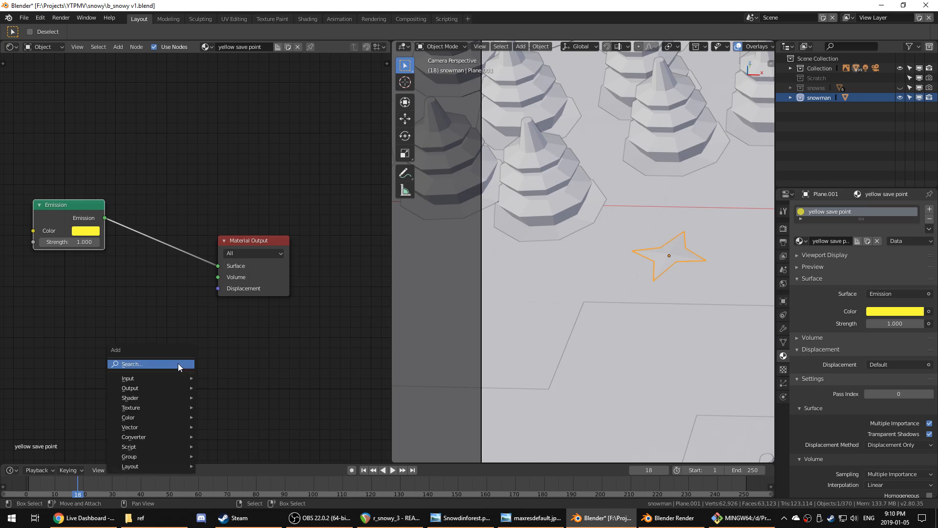
{"action": "mouse_move", "coordinate": [163, 377]}
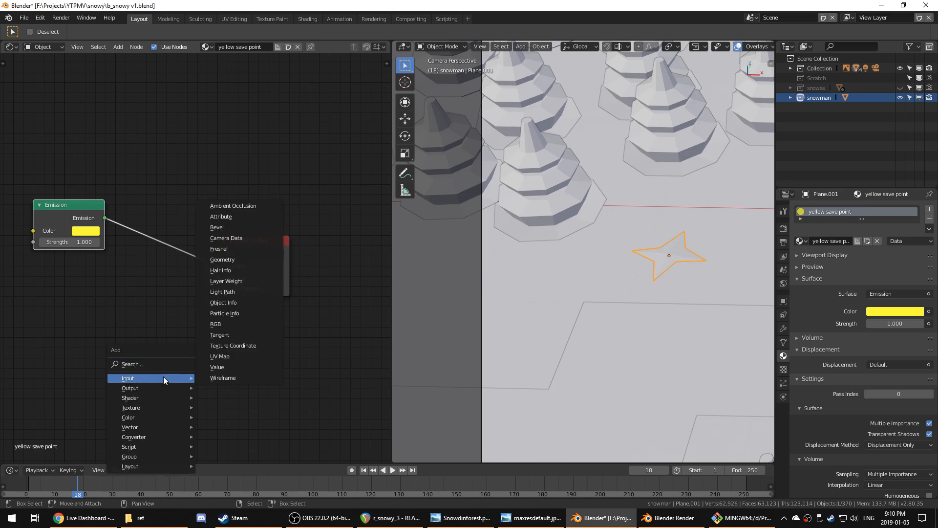
{"action": "left_click", "coordinate": [245, 260]}
{"action": "left_click", "coordinate": [153, 330]}
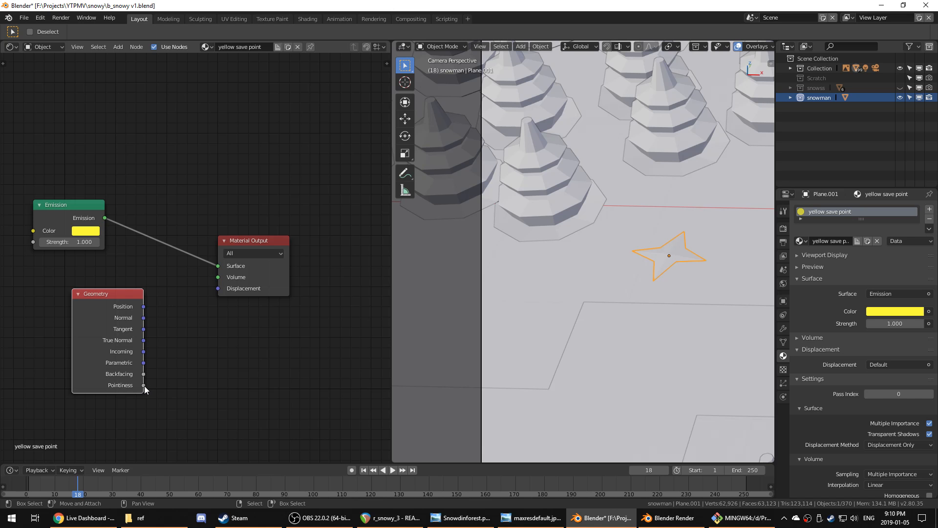
{"action": "left_click_drag", "start_coordinate": [99, 297], "coordinate": [59, 324]}
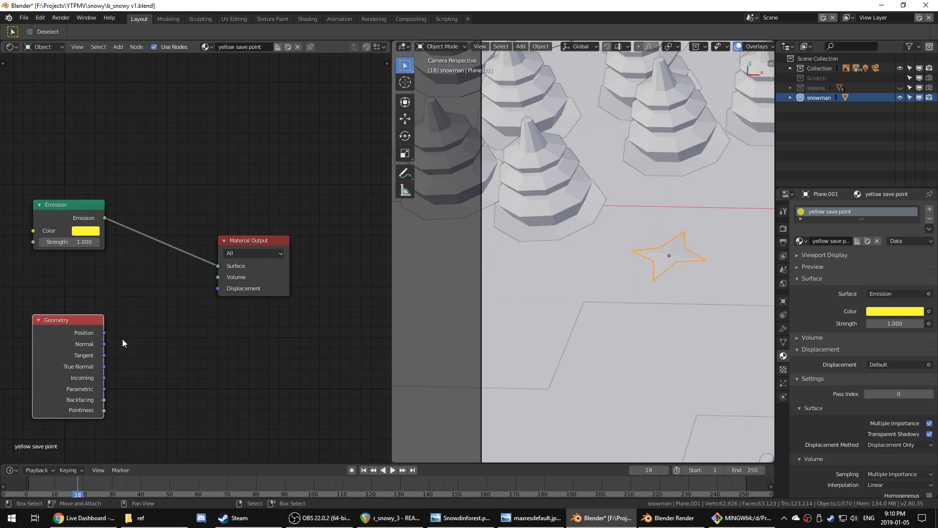
- Add a ColorRamp node beside the Geometry node
{"action": "key", "text": "shift+a"}
{"action": "mouse_move", "coordinate": [150, 342]}
{"action": "type", "text": "ram"}
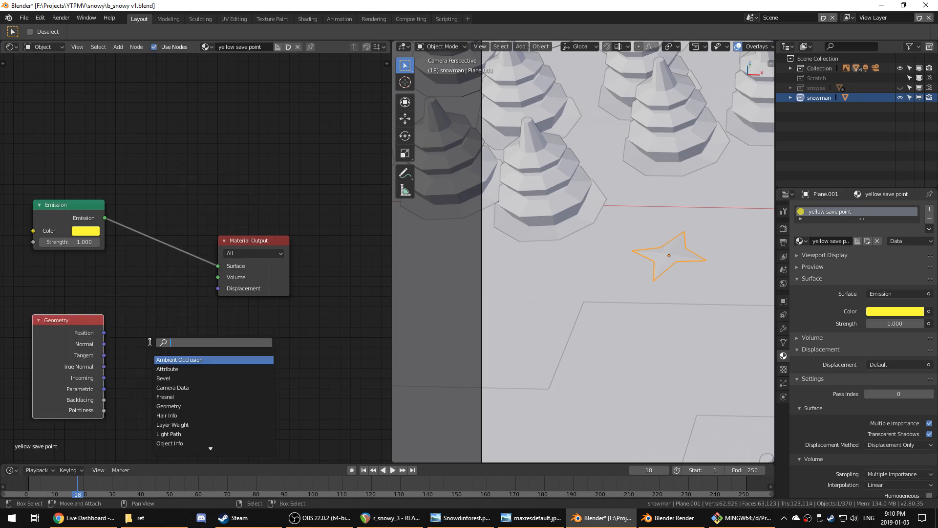
{"action": "key", "text": "Return"}
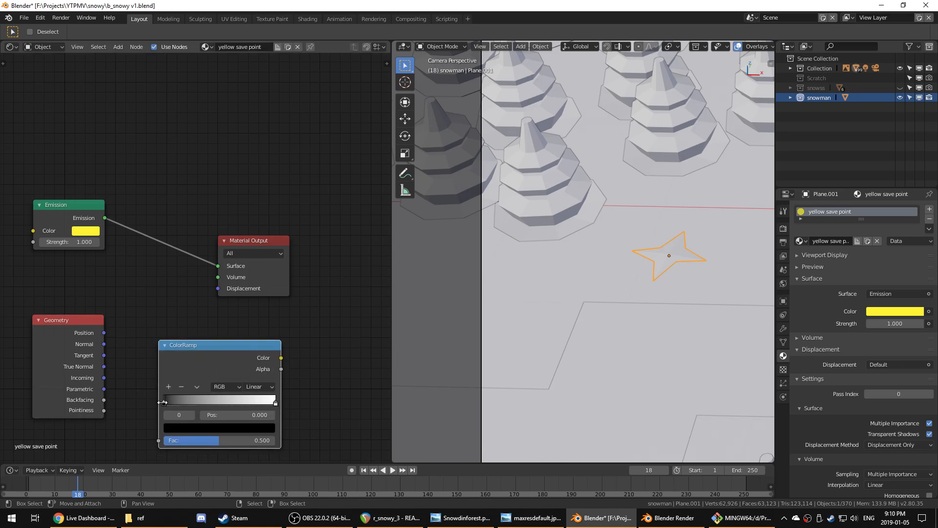
- Set the ColorRamp's first stop to a dark golden yellow of about R 0.381, G 0.252, B 0.000
{"action": "left_click", "coordinate": [231, 428]}
{"action": "left_click", "coordinate": [252, 316]}
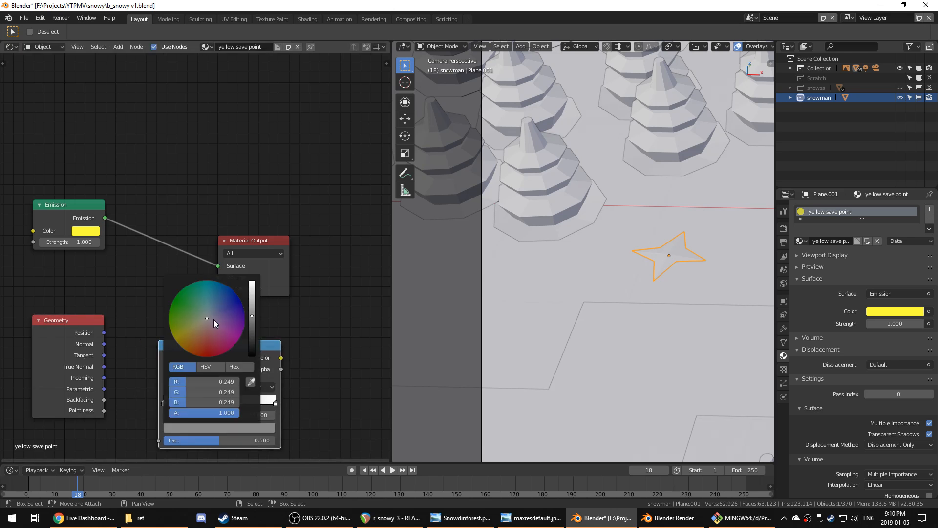
{"action": "left_click", "coordinate": [182, 348]}
{"action": "left_click", "coordinate": [182, 337]}
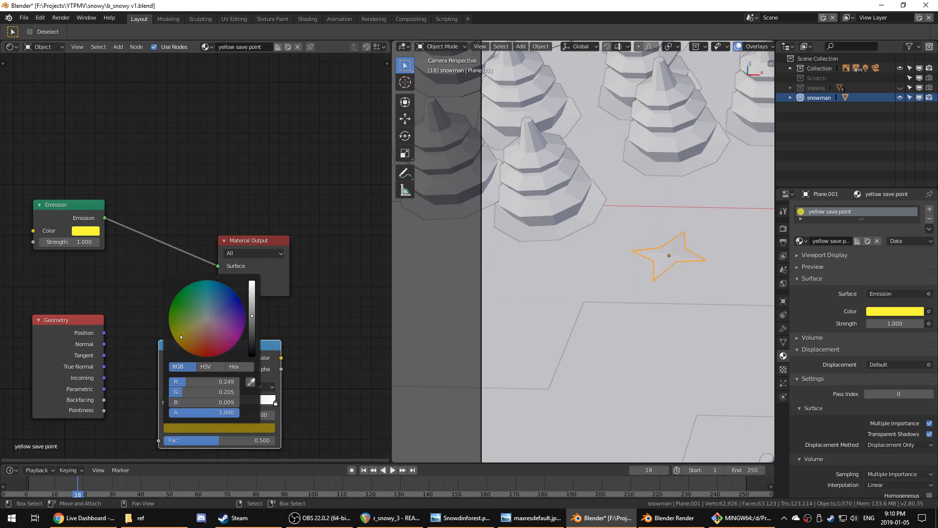
{"action": "left_click_drag", "start_coordinate": [253, 319], "coordinate": [253, 307]}
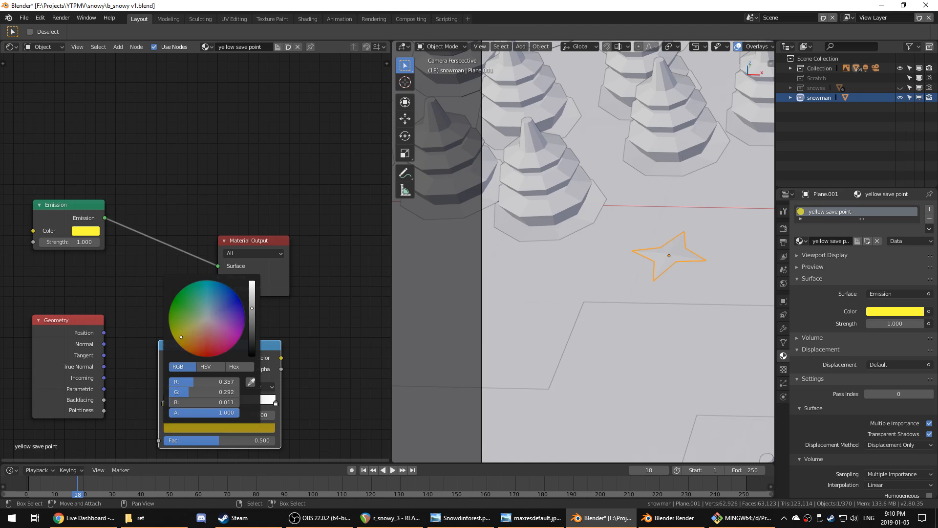
{"action": "left_click", "coordinate": [178, 344]}
- Give the ColorRamp's last stop the same bright yellow as the Emission color
{"action": "left_click", "coordinate": [274, 403]}
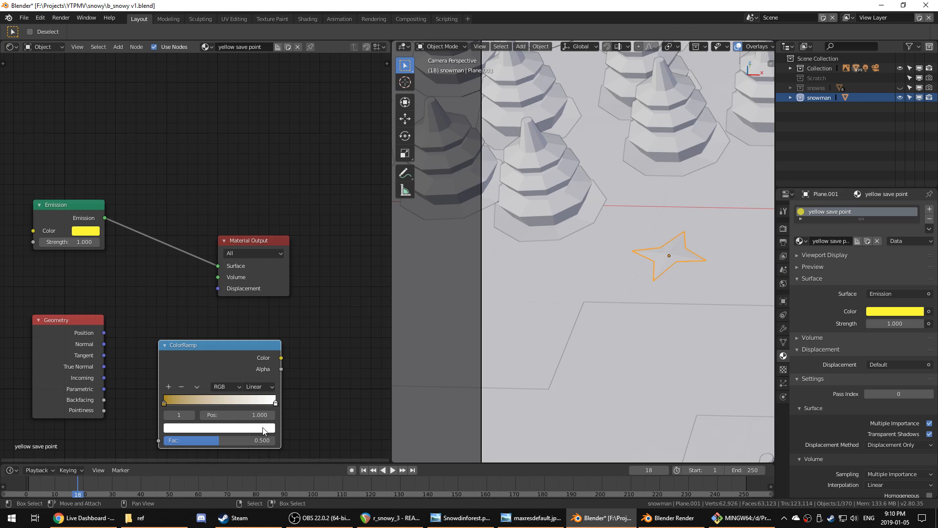
{"action": "left_click", "coordinate": [267, 429]}
{"action": "left_click", "coordinate": [253, 331]}
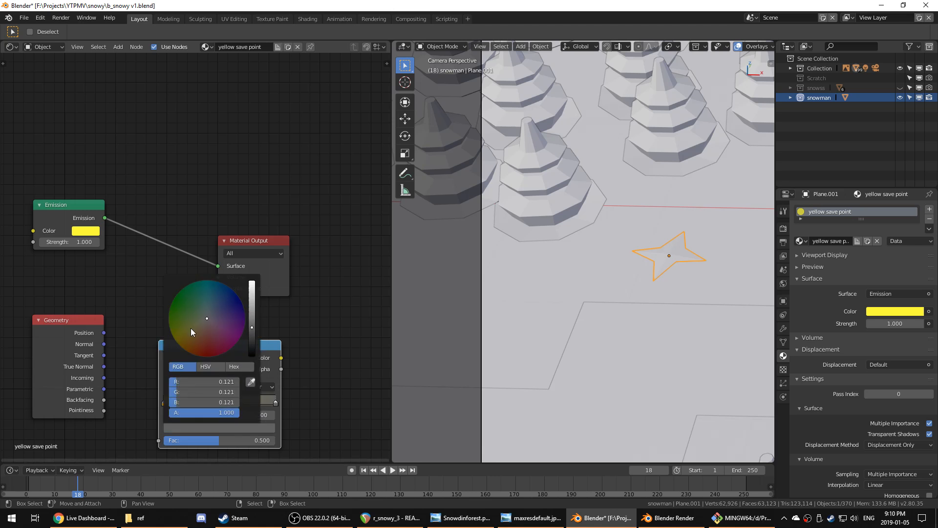
{"action": "left_click", "coordinate": [191, 328]}
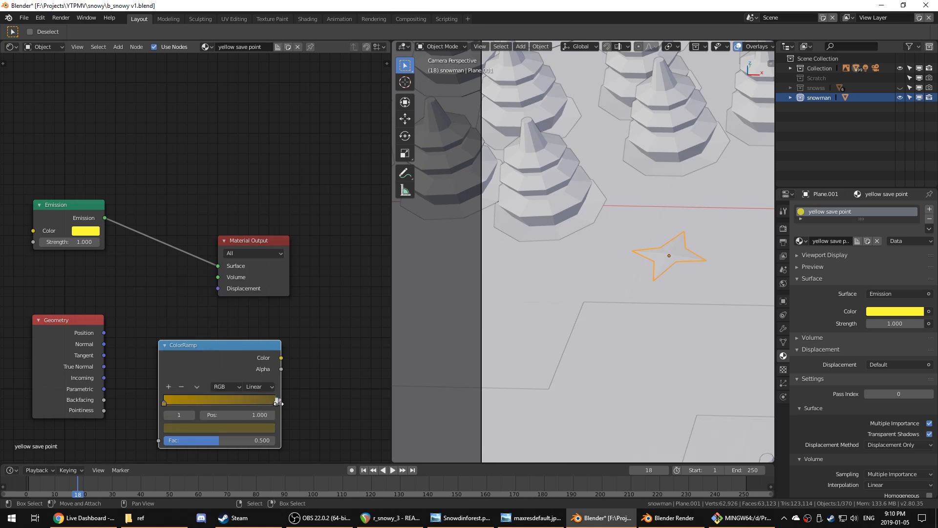
{"action": "key", "text": "ctrl+v"}
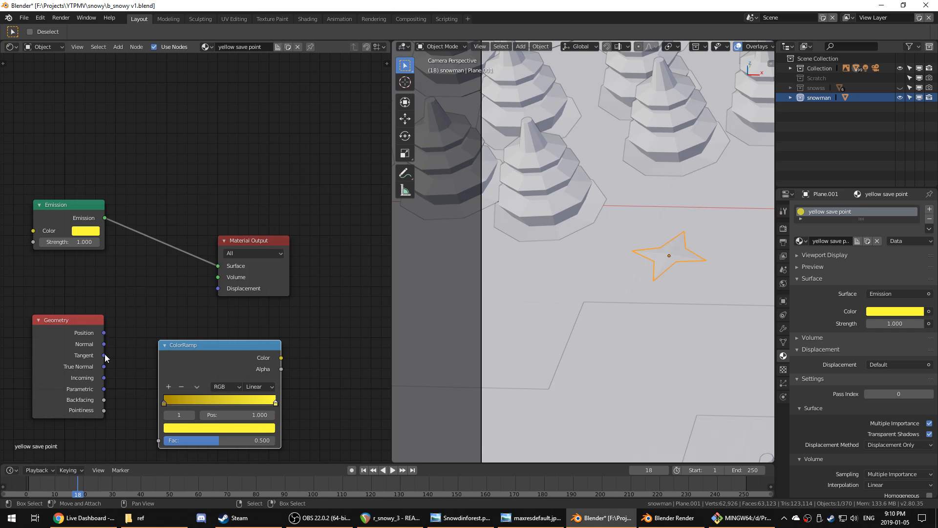
- Link Geometry's Pointiness to the ColorRamp factor and the ramp's color to the Emission color, and preview the star in rendered shading
{"action": "left_click_drag", "start_coordinate": [105, 411], "coordinate": [179, 441]}
{"action": "left_click_drag", "start_coordinate": [230, 347], "coordinate": [61, 235]}
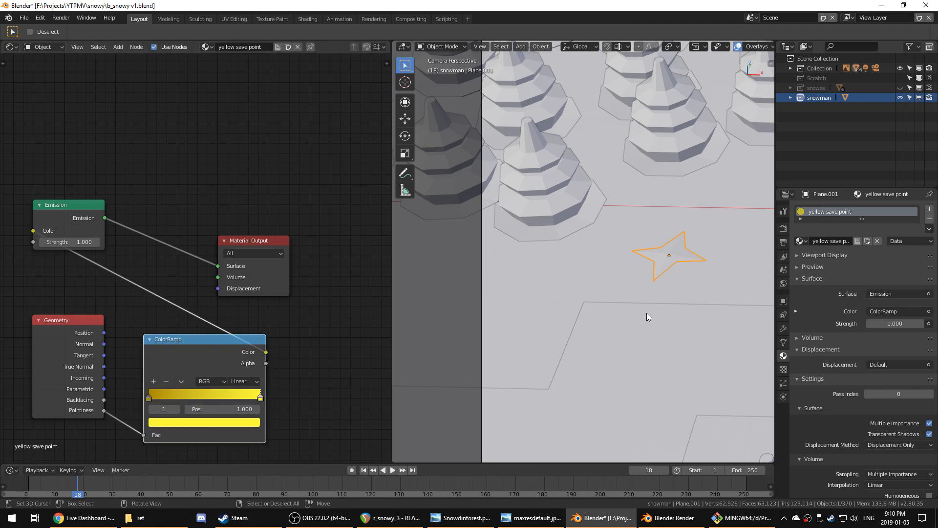
{"action": "key", "text": "z"}
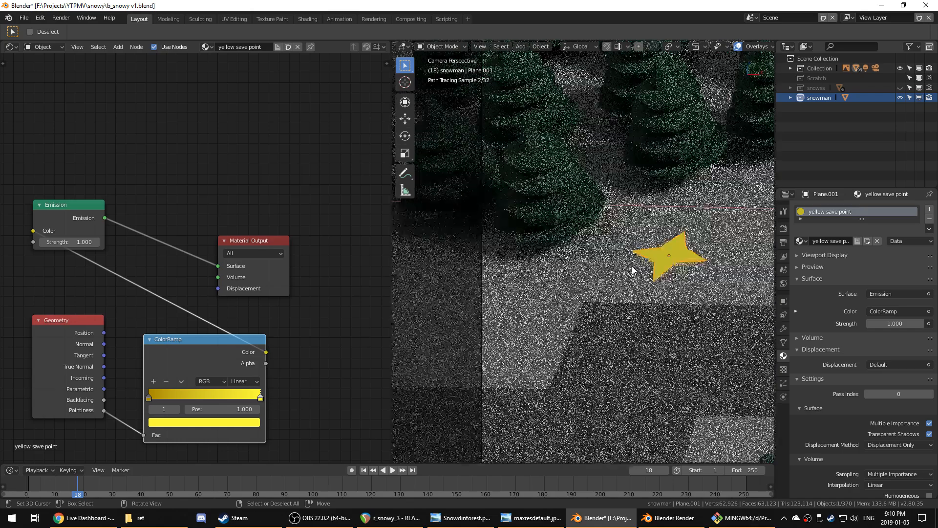
{"action": "scroll", "coordinate": [626, 266], "scroll_direction": "up", "scroll_amount": 3}
{"action": "scroll", "coordinate": [574, 297], "scroll_direction": "up", "scroll_amount": 2}
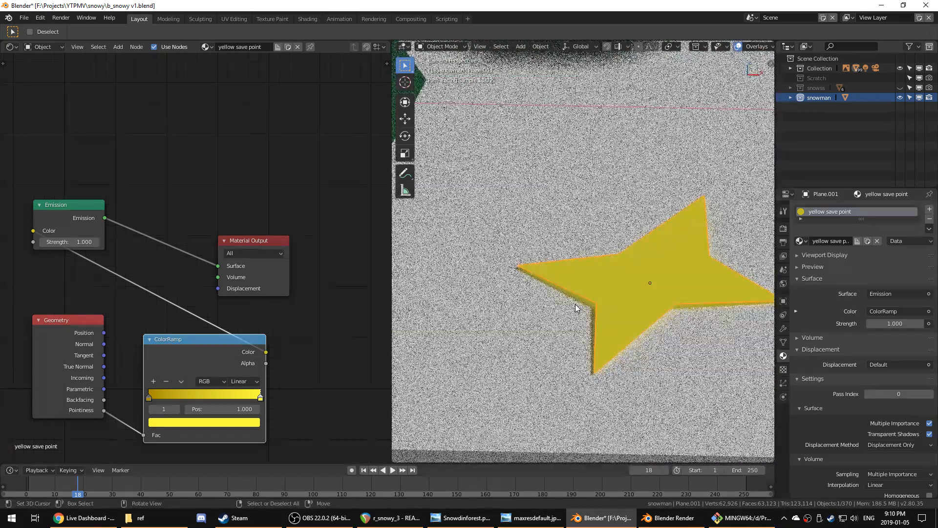
- Darken the ColorRamp's first stop to a very dark brown
{"action": "left_click", "coordinate": [148, 395]}
{"action": "left_click", "coordinate": [194, 421]}
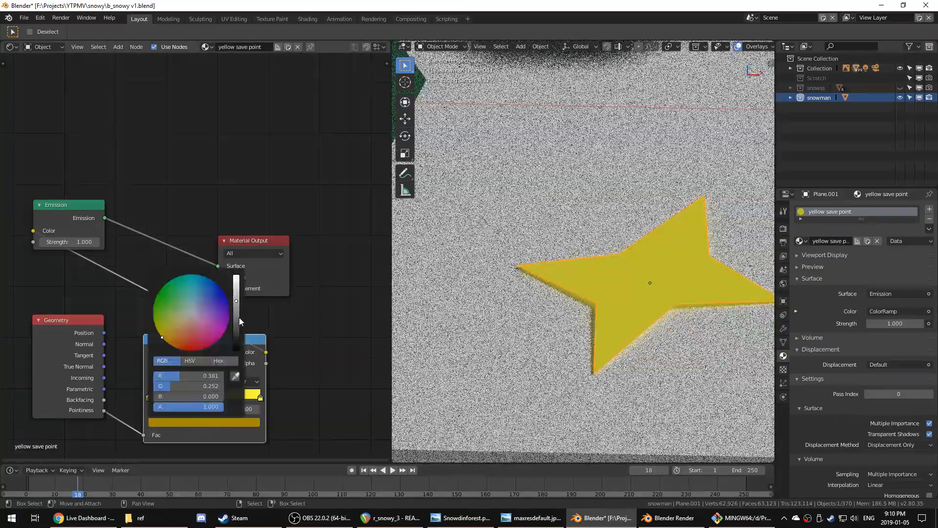
{"action": "left_click_drag", "start_coordinate": [239, 318], "coordinate": [239, 278]}
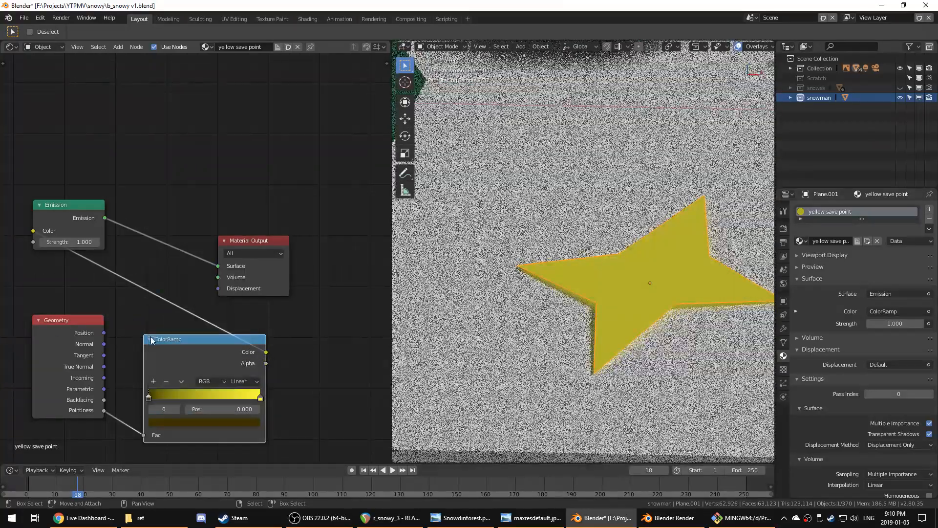
- Rearrange the nodes into a rising chain of Geometry, ColorRamp, Emission and Material Output with visible links
{"action": "left_click_drag", "start_coordinate": [256, 241], "coordinate": [346, 139]}
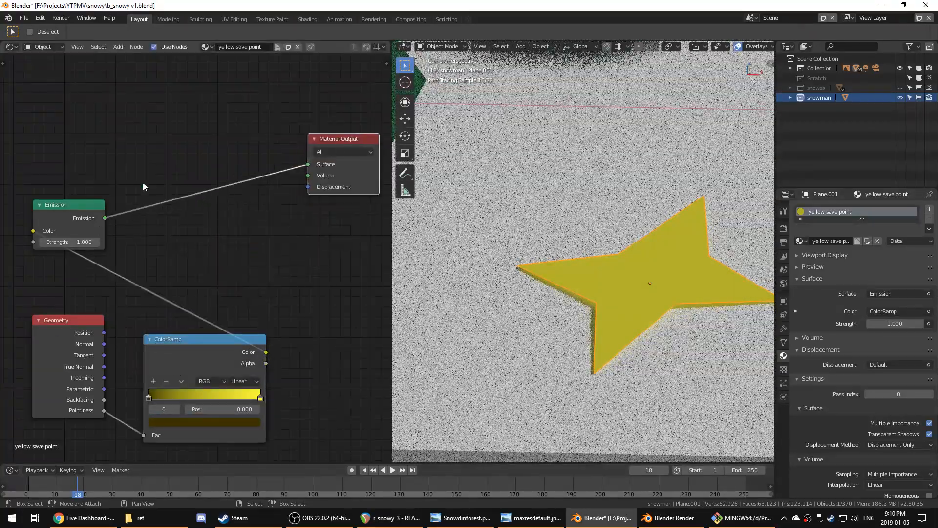
{"action": "left_click_drag", "start_coordinate": [63, 205], "coordinate": [287, 230]}
{"action": "left_click_drag", "start_coordinate": [213, 339], "coordinate": [202, 317]}
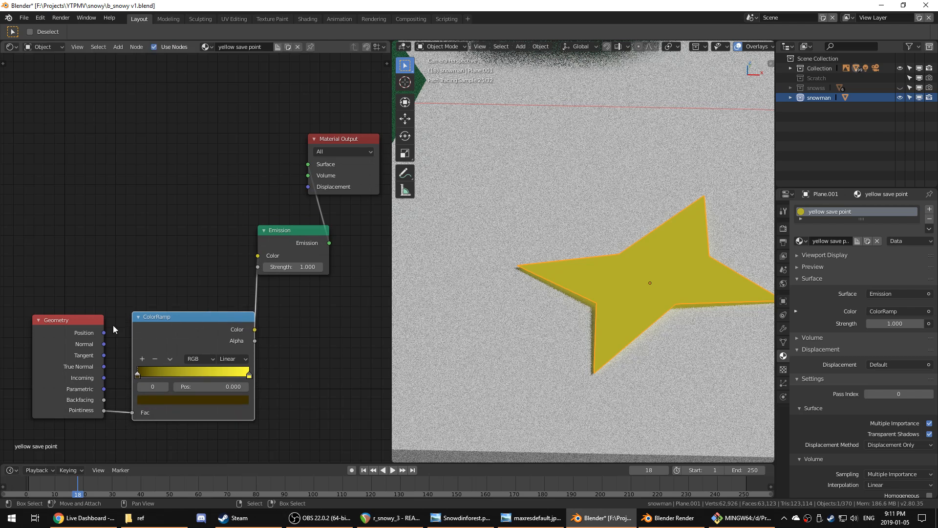
{"action": "left_click_drag", "start_coordinate": [93, 321], "coordinate": [61, 314]}
{"action": "left_click_drag", "start_coordinate": [203, 325], "coordinate": [172, 300]}
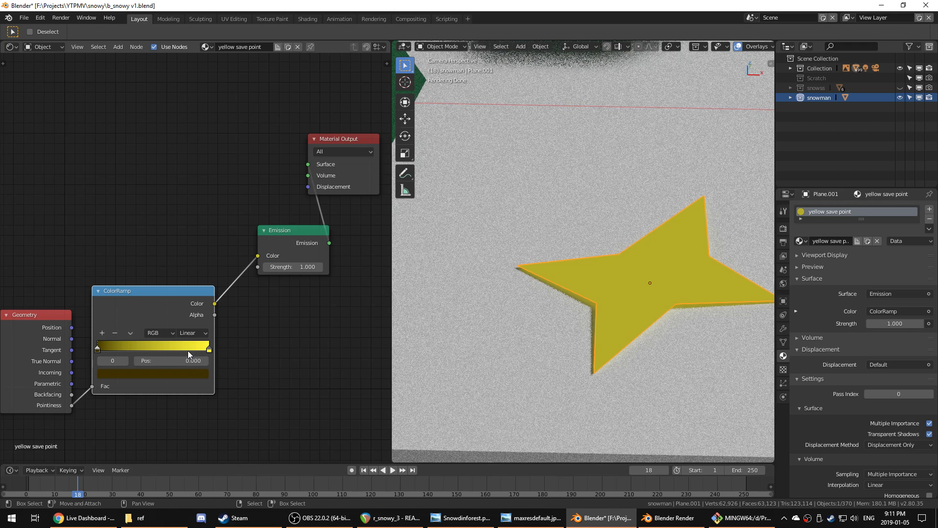
{"action": "scroll", "coordinate": [206, 368], "scroll_direction": "down", "scroll_amount": 1}
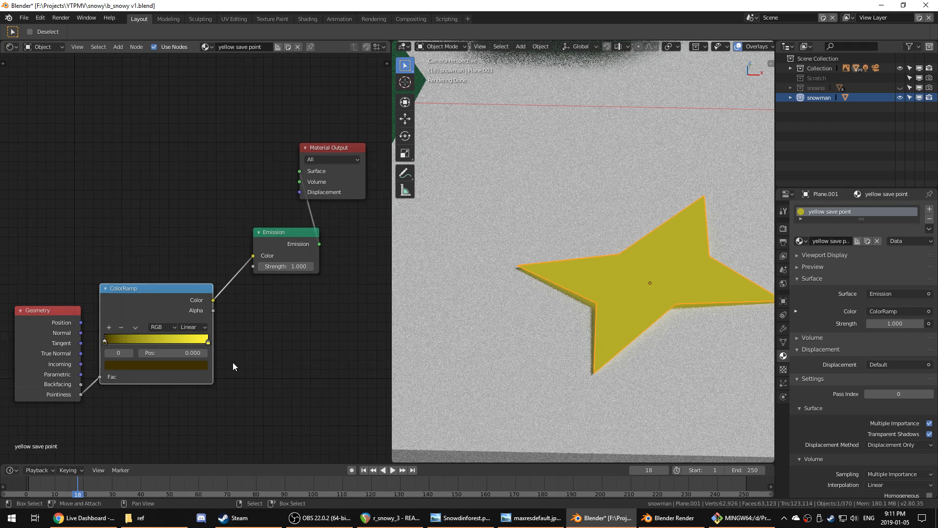
{"action": "left_click_drag", "start_coordinate": [287, 239], "coordinate": [258, 224]}
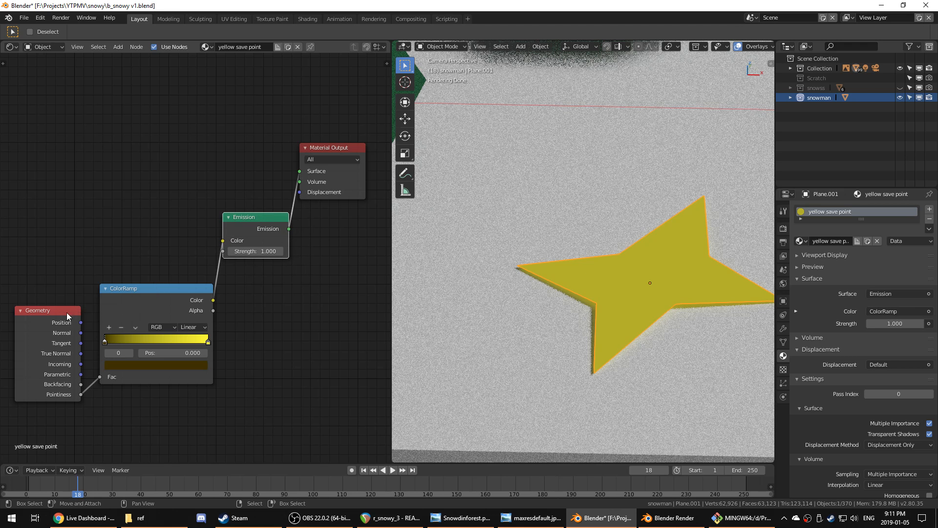
{"action": "left_click_drag", "start_coordinate": [66, 313], "coordinate": [70, 299]}
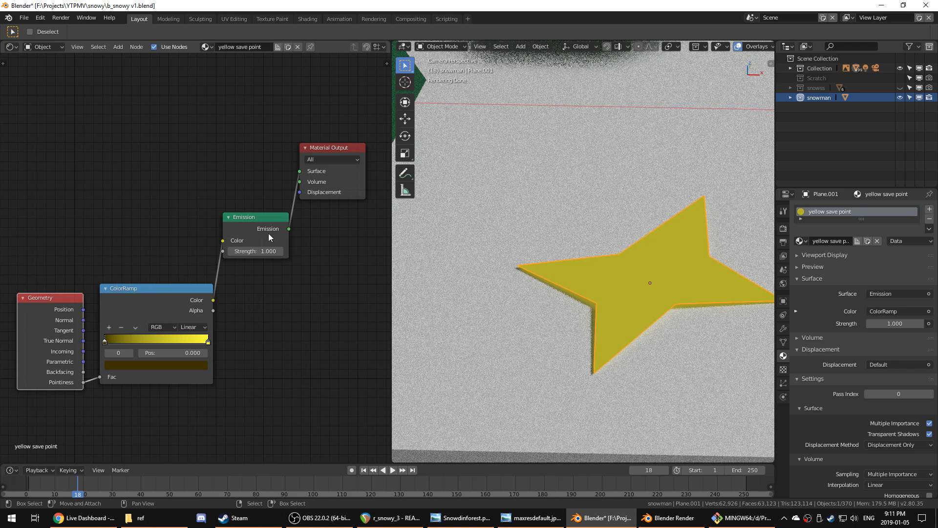
{"action": "left_click_drag", "start_coordinate": [324, 150], "coordinate": [336, 149]}
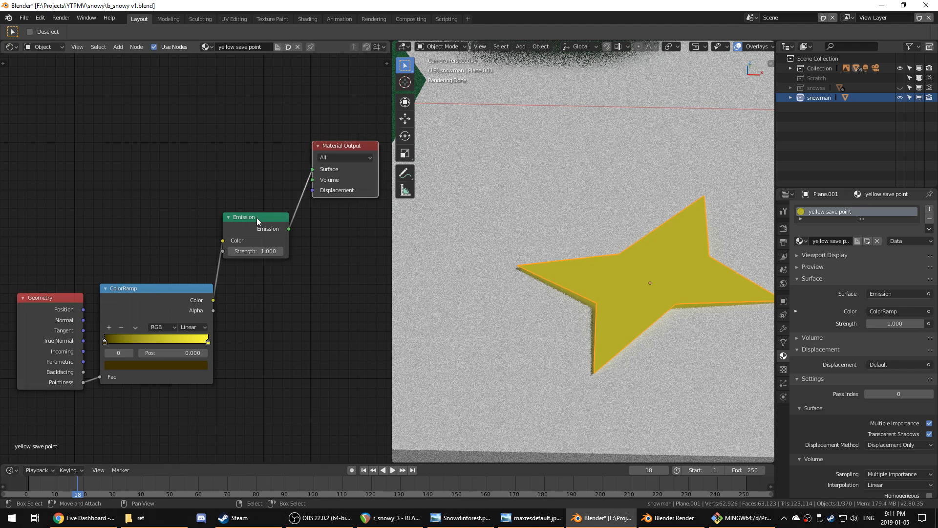
{"action": "left_click_drag", "start_coordinate": [257, 218], "coordinate": [266, 220]}
{"action": "left_click_drag", "start_coordinate": [174, 296], "coordinate": [185, 289]}
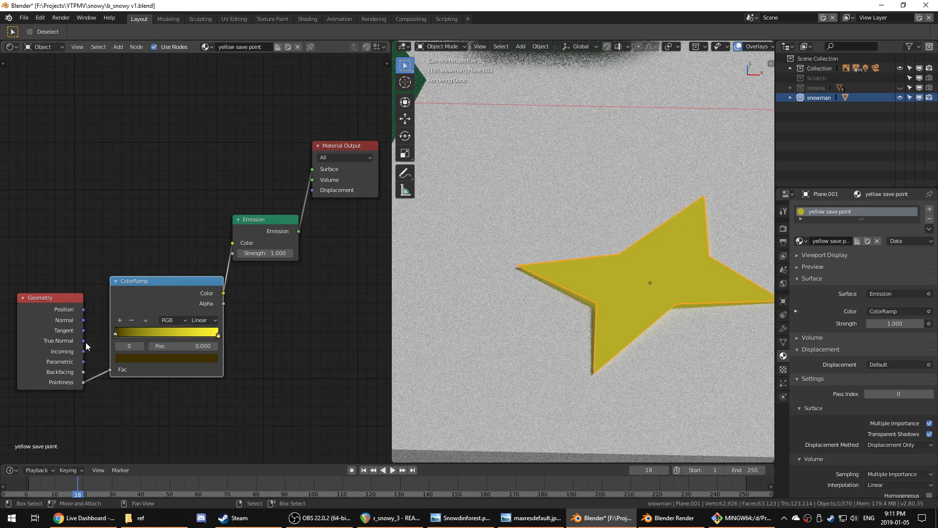
- Try Geometry's True Normal and Normal outputs as the ColorRamp factor, with the dark stop moved to position 0.250
{"action": "left_click_drag", "start_coordinate": [84, 341], "coordinate": [112, 370]}
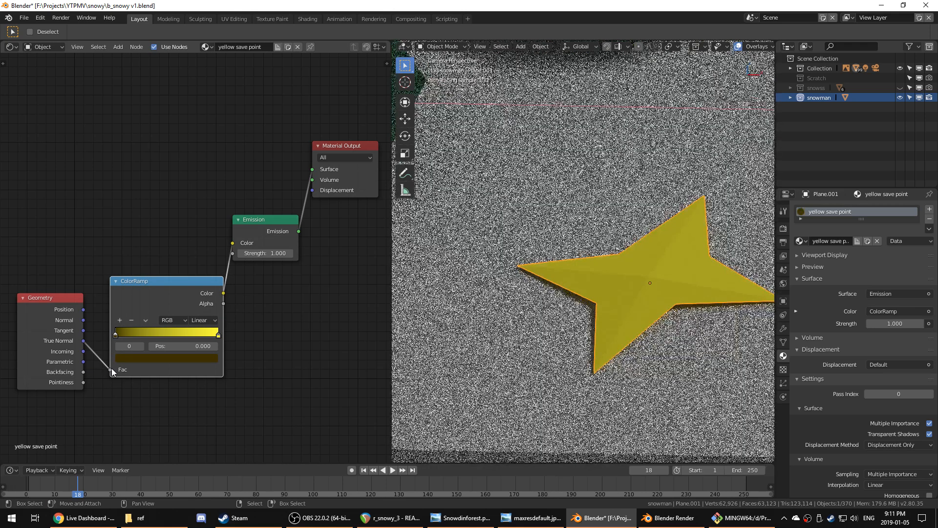
{"action": "scroll", "coordinate": [640, 325], "scroll_direction": "down", "scroll_amount": 2}
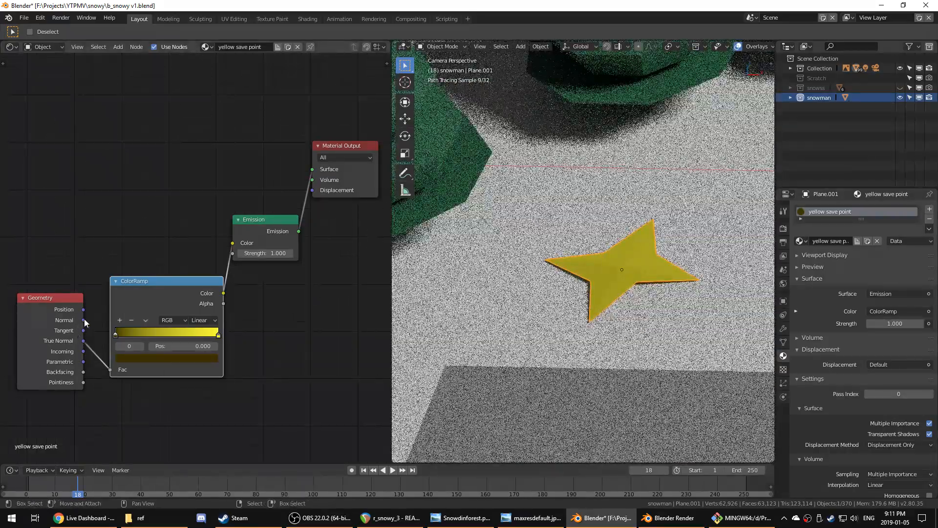
{"action": "left_click_drag", "start_coordinate": [110, 368], "coordinate": [110, 369]}
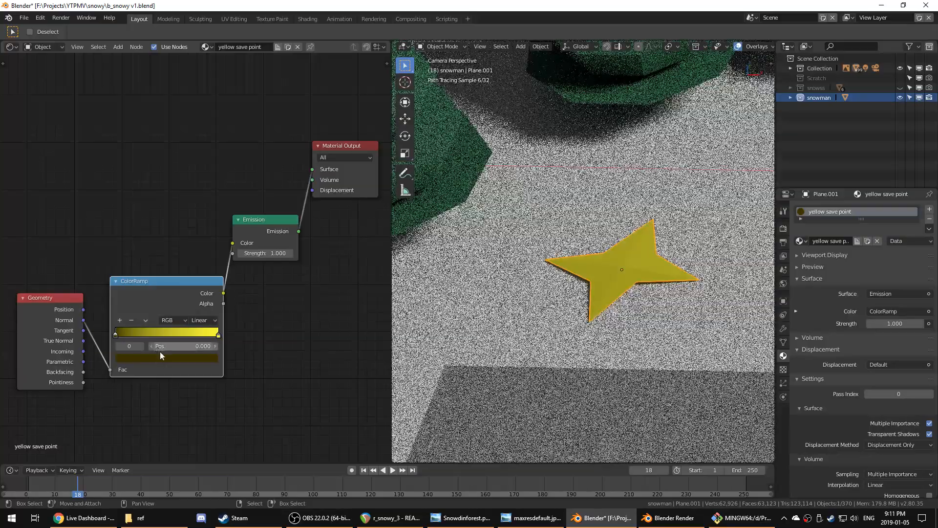
{"action": "left_click_drag", "start_coordinate": [116, 334], "coordinate": [141, 334]}
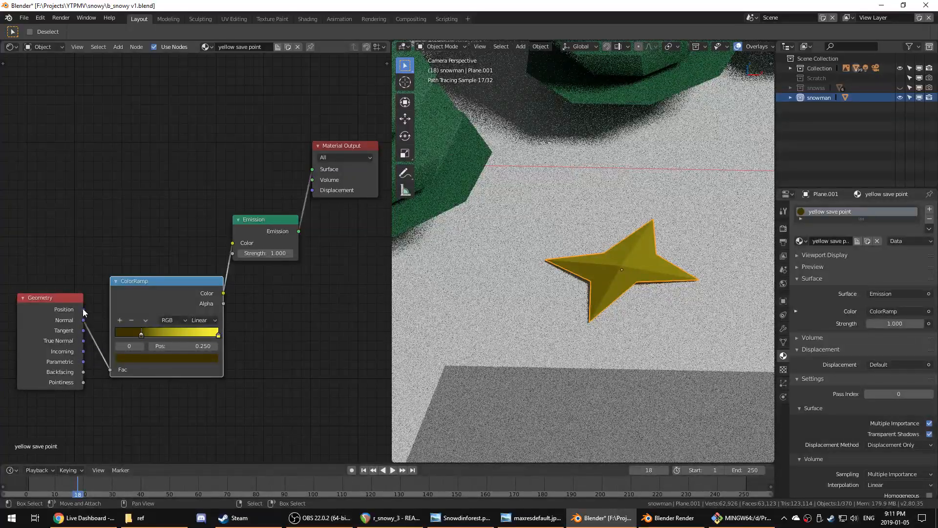
- Compare Geometry's Position, Pointiness and Tangent outputs as the ColorRamp factor, and settle on True Normal
{"action": "left_click_drag", "start_coordinate": [83, 309], "coordinate": [110, 371]}
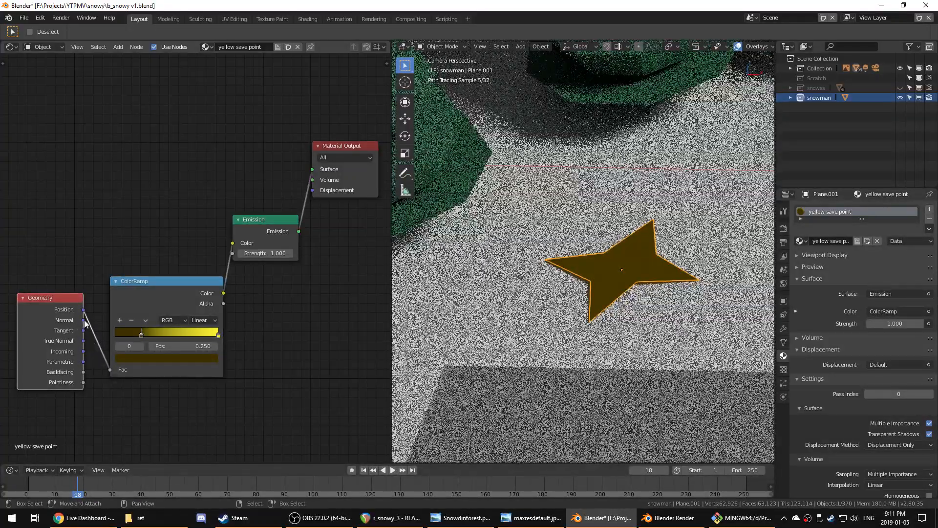
{"action": "left_click_drag", "start_coordinate": [84, 320], "coordinate": [110, 370]}
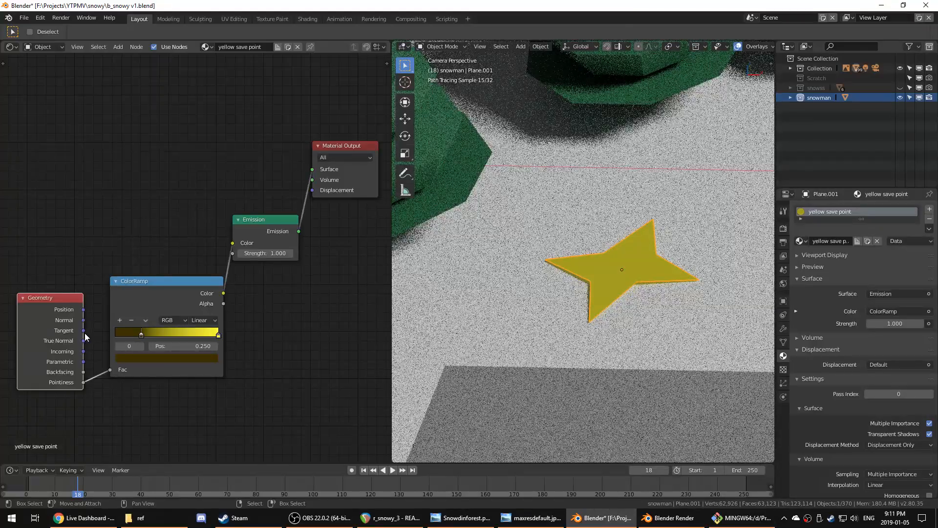
{"action": "left_click_drag", "start_coordinate": [116, 375], "coordinate": [110, 370]}
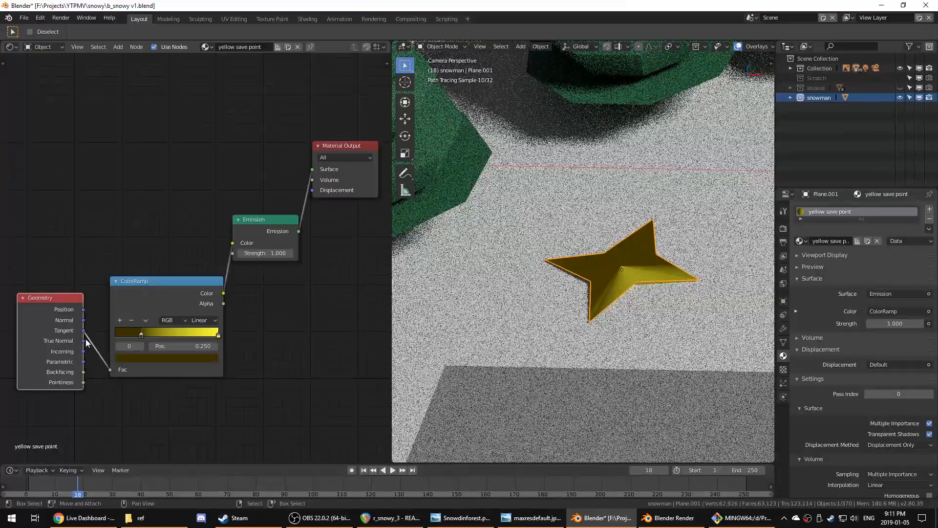
{"action": "left_click_drag", "start_coordinate": [104, 359], "coordinate": [111, 370]}
{"action": "scroll", "coordinate": [676, 271], "scroll_direction": "down", "scroll_amount": 5}
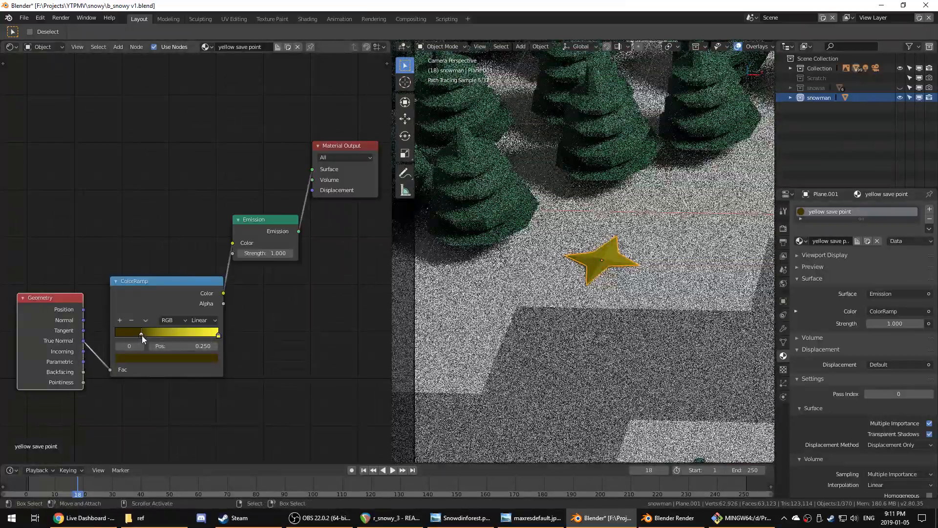
- Move the ramp's dark stop to position 0.164 and brighten it to R 0.251, G 0.167, B 0.000
{"action": "mouse_move", "coordinate": [142, 336]}
{"action": "left_mouse_down"}
{"action": "mouse_move", "coordinate": [112, 336]}
{"action": "mouse_move", "coordinate": [137, 334]}
{"action": "left_mouse_up"}
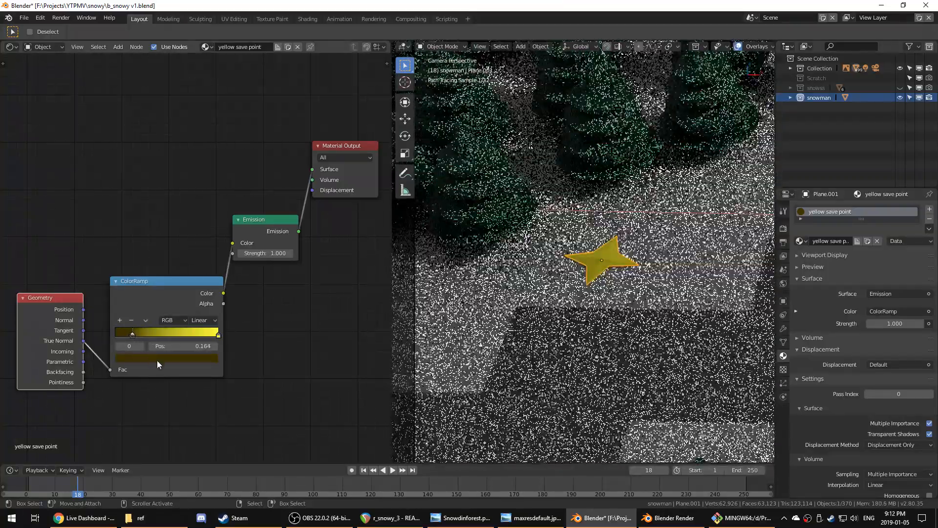
{"action": "left_click", "coordinate": [157, 360]}
{"action": "left_click_drag", "start_coordinate": [194, 268], "coordinate": [197, 258]}
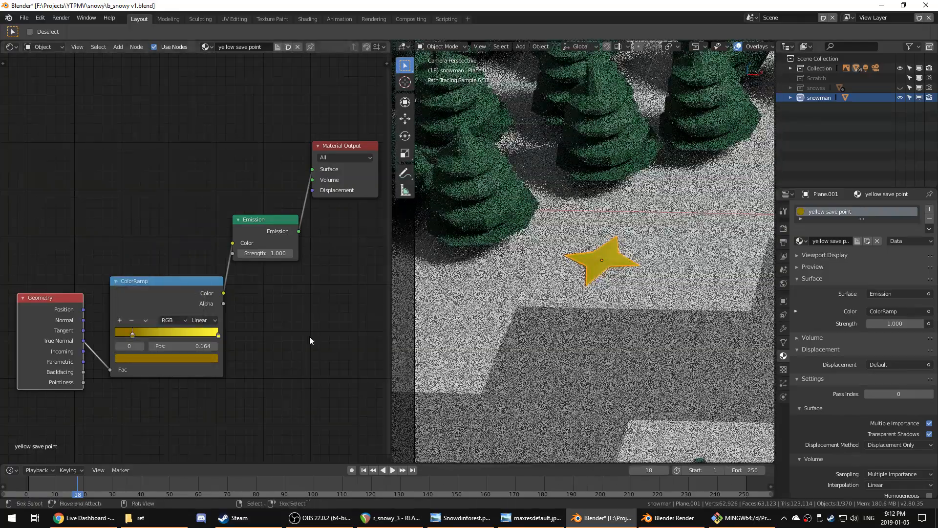
- Shift the ColorRamp's first stop to position 0.100 and darken its color to a deep brown
{"action": "left_click_drag", "start_coordinate": [134, 335], "coordinate": [140, 336]}
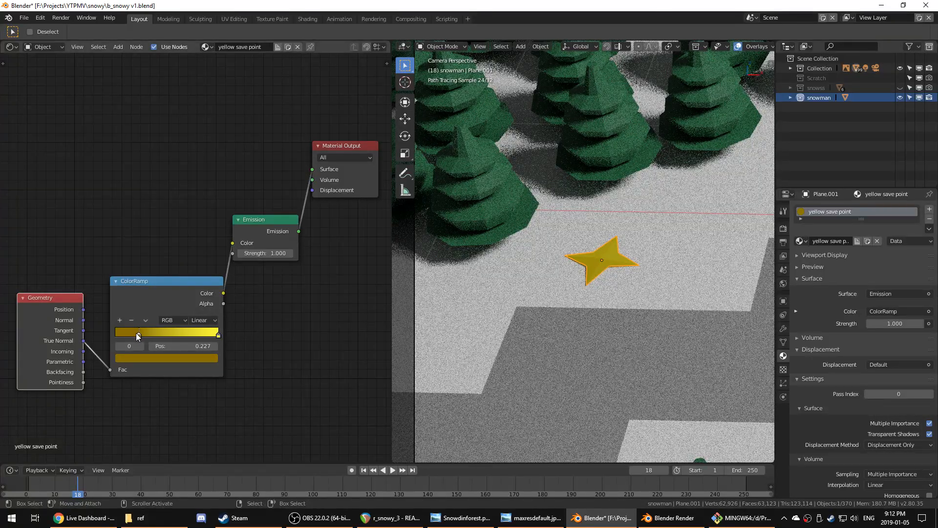
{"action": "left_click", "coordinate": [137, 337]}
{"action": "left_click", "coordinate": [159, 360]}
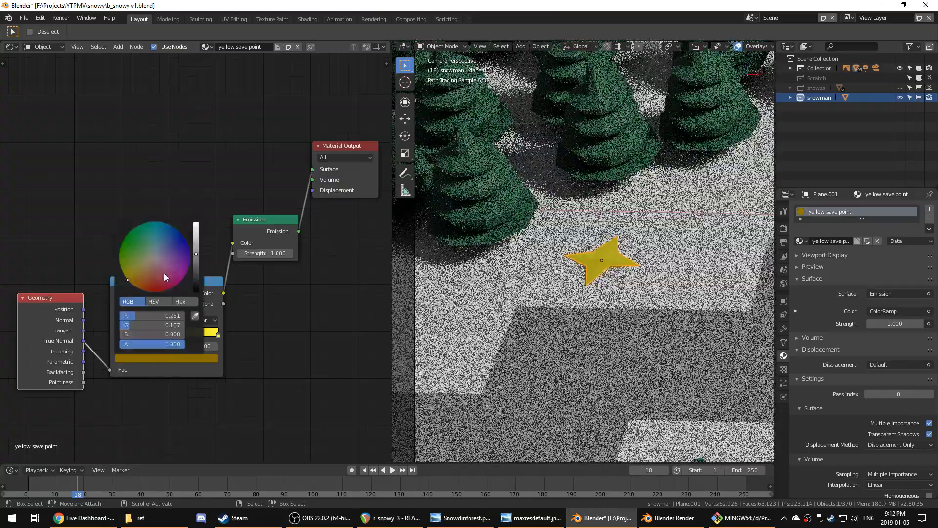
{"action": "left_click_drag", "start_coordinate": [197, 254], "coordinate": [196, 274]}
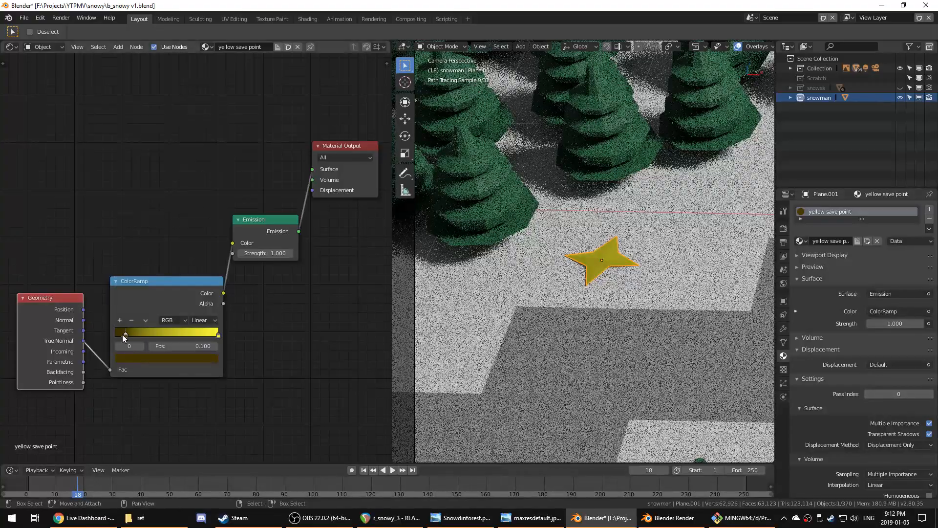
- Try the ColorRamp's dark stop at position 0.200 and at the very start of the ramp
{"action": "left_click_drag", "start_coordinate": [137, 339], "coordinate": [147, 340]}
{"action": "scroll", "coordinate": [702, 316], "scroll_direction": "down", "scroll_amount": 3}
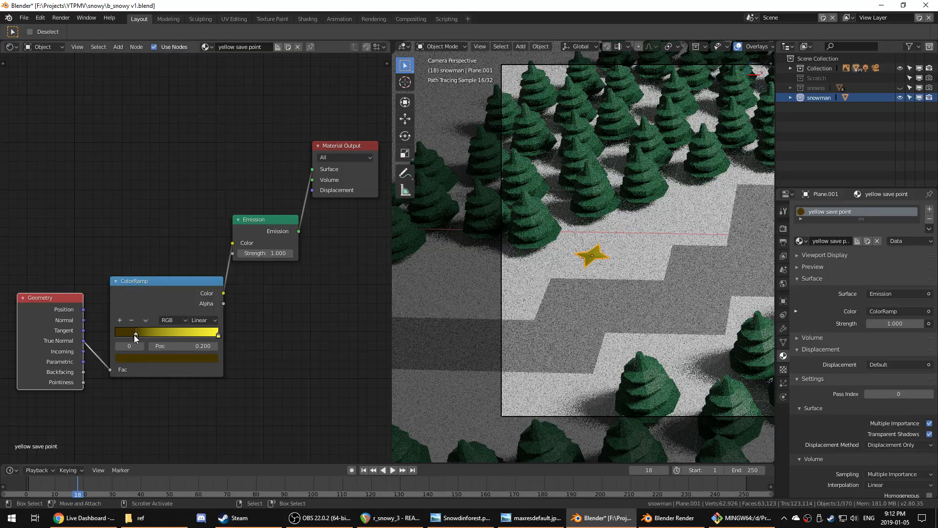
{"action": "left_click_drag", "start_coordinate": [134, 335], "coordinate": [91, 339]}
{"action": "left_click", "coordinate": [218, 335]}
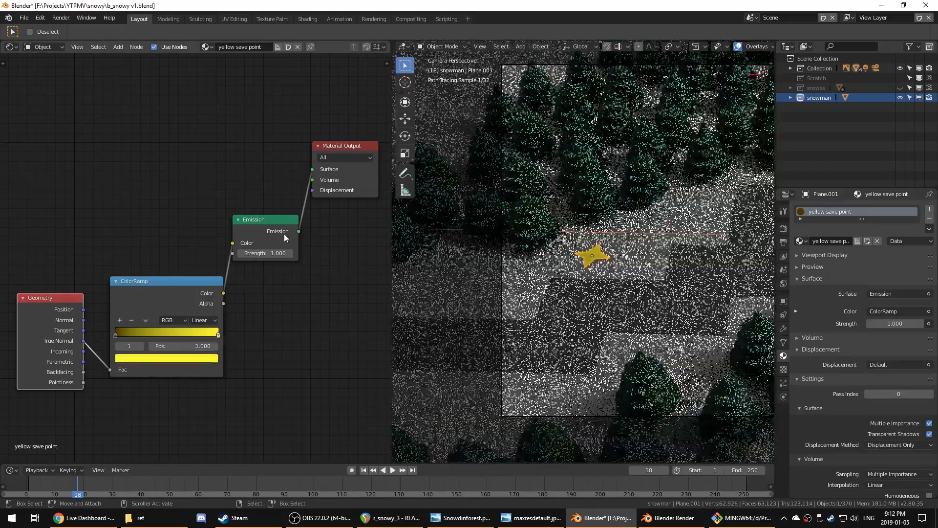
- Set the Emission strength to 4.700 and move the ColorRamp's dark stop to position 0.277
{"action": "mouse_move", "coordinate": [279, 254]}
{"action": "left_mouse_down"}
{"action": "mouse_move", "coordinate": [306, 253]}
{"action": "mouse_move", "coordinate": [298, 254]}
{"action": "left_mouse_up"}
{"action": "scroll", "coordinate": [597, 253], "scroll_direction": "up", "scroll_amount": 11}
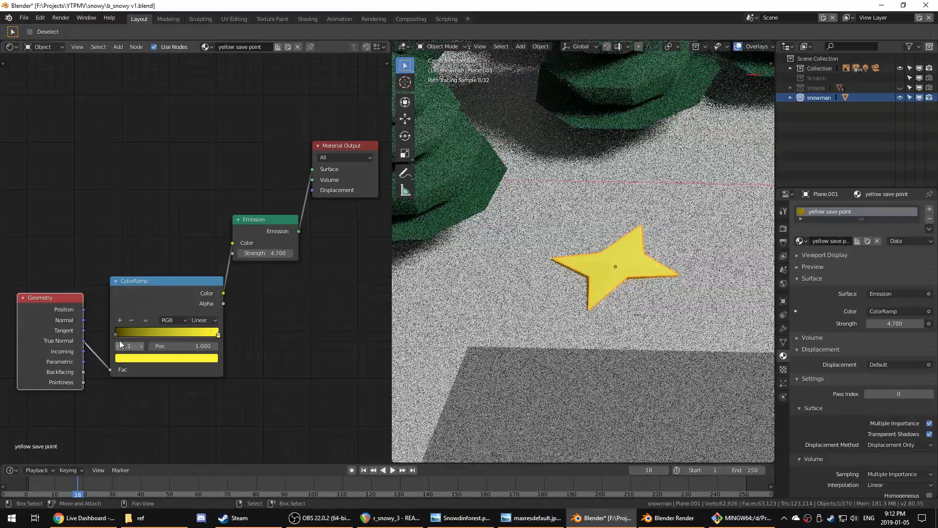
{"action": "left_click_drag", "start_coordinate": [116, 336], "coordinate": [145, 334]}
{"action": "scroll", "coordinate": [638, 336], "scroll_direction": "down", "scroll_amount": 5}
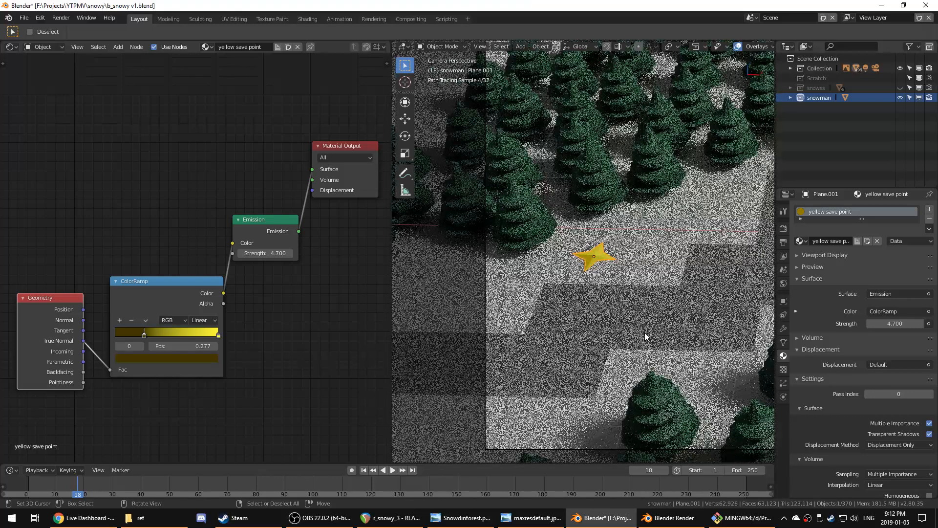
- Save the file and check how the star save point looks within the whole camera view
{"action": "key", "text": "ctrl+s"}
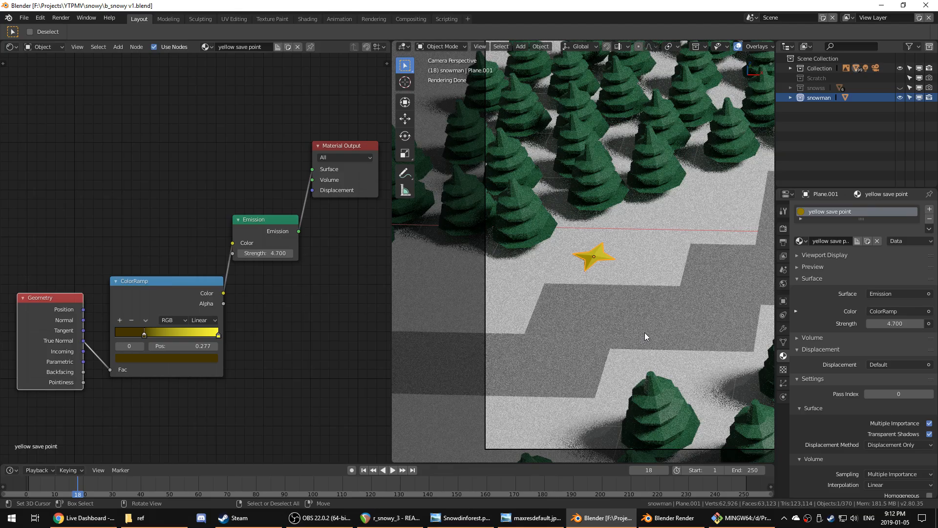
{"action": "scroll", "coordinate": [634, 334], "scroll_direction": "down", "scroll_amount": 5}
{"action": "middle_click_drag", "start_coordinate": [692, 328], "coordinate": [615, 345], "text": "shift"}
{"action": "scroll", "coordinate": [615, 345], "scroll_direction": "up", "scroll_amount": 2}
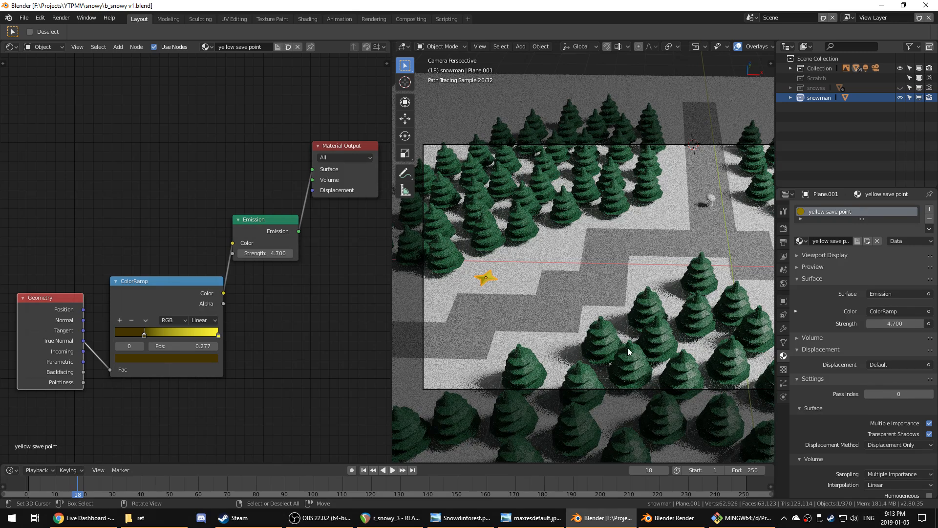
{"action": "scroll", "coordinate": [628, 347], "scroll_direction": "down", "scroll_amount": 3}
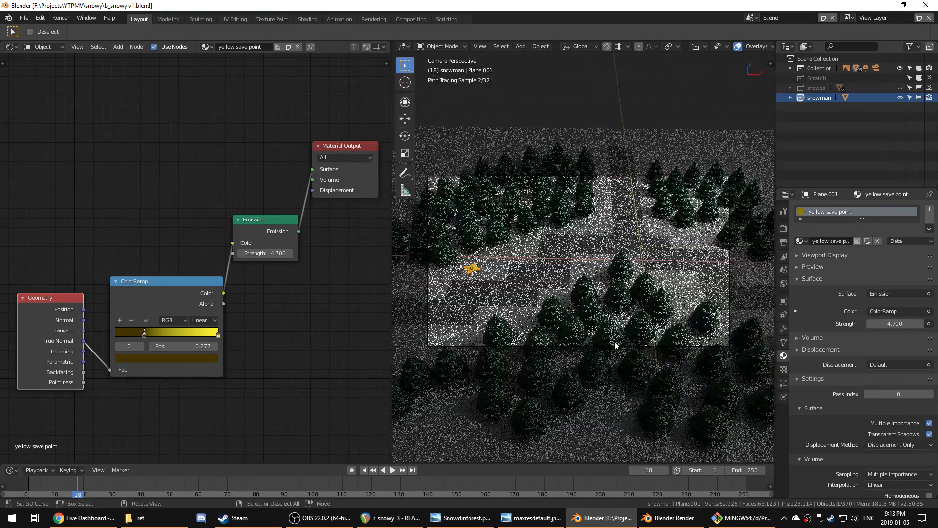
{"action": "scroll", "coordinate": [615, 342], "scroll_direction": "up", "scroll_amount": 2}
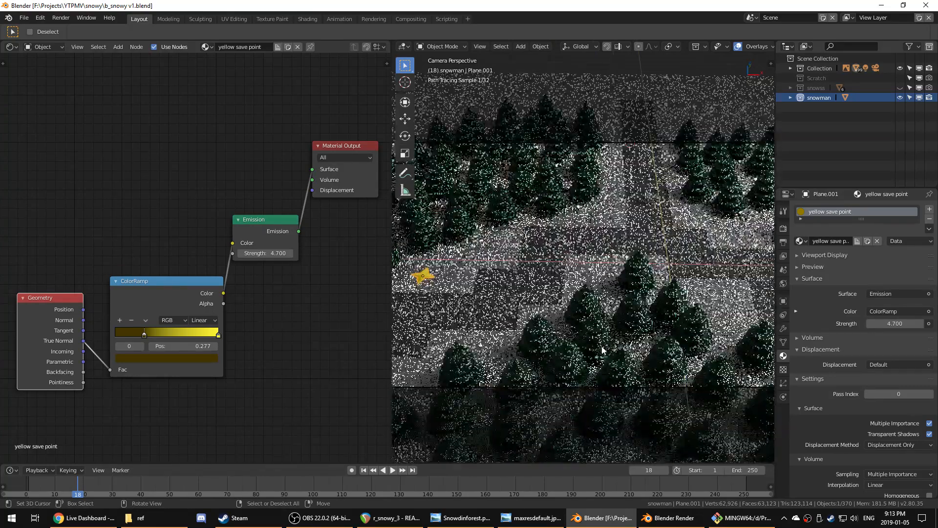
{"action": "middle_click_drag", "start_coordinate": [604, 348], "coordinate": [717, 351], "text": "shift"}
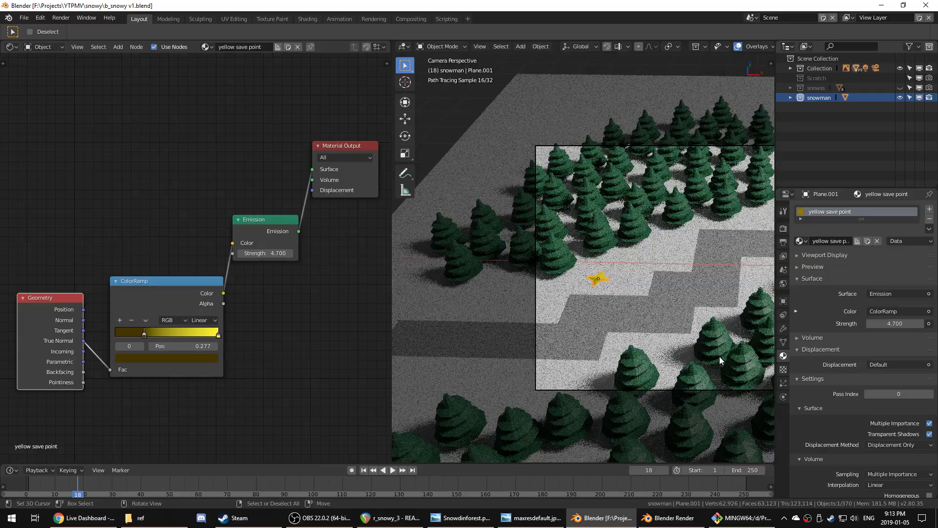
{"action": "scroll", "coordinate": [670, 321], "scroll_direction": "up", "scroll_amount": 2}
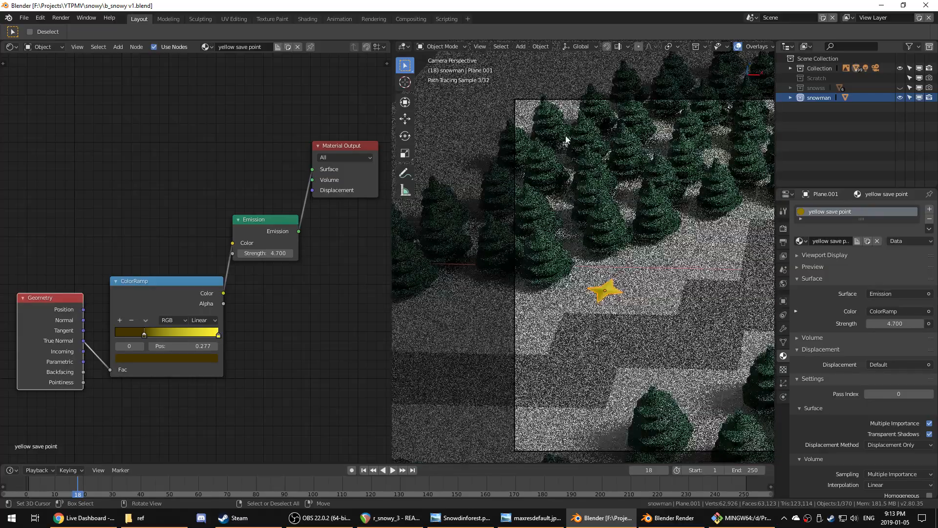
- From the top view, select the large snow grid covering the forest and hide it
{"action": "left_click", "coordinate": [544, 121]}
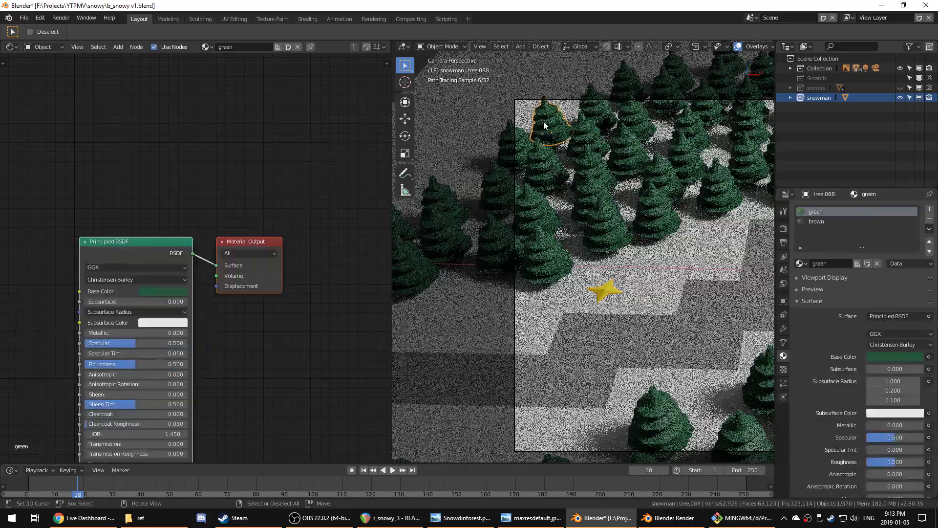
{"action": "key", "text": "KP_7"}
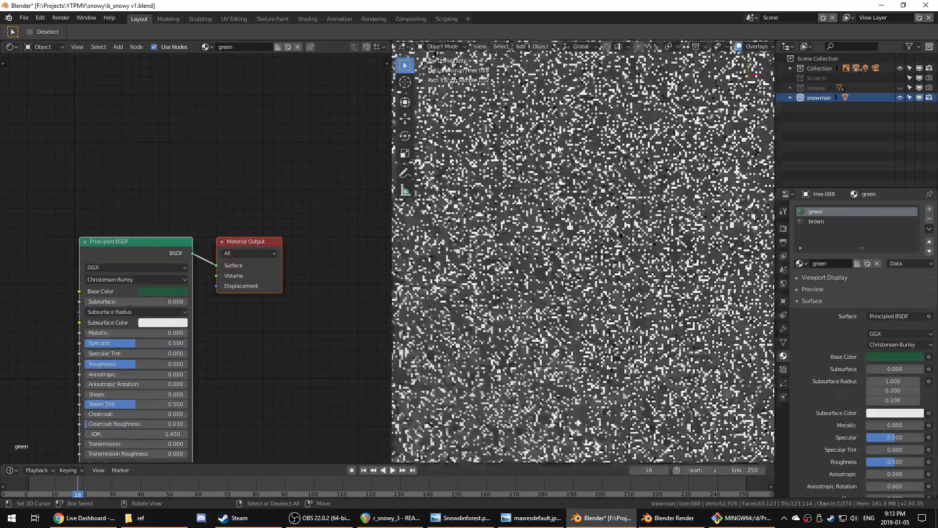
{"action": "left_click", "coordinate": [562, 164]}
{"action": "scroll", "coordinate": [562, 164], "scroll_direction": "up", "scroll_amount": 6}
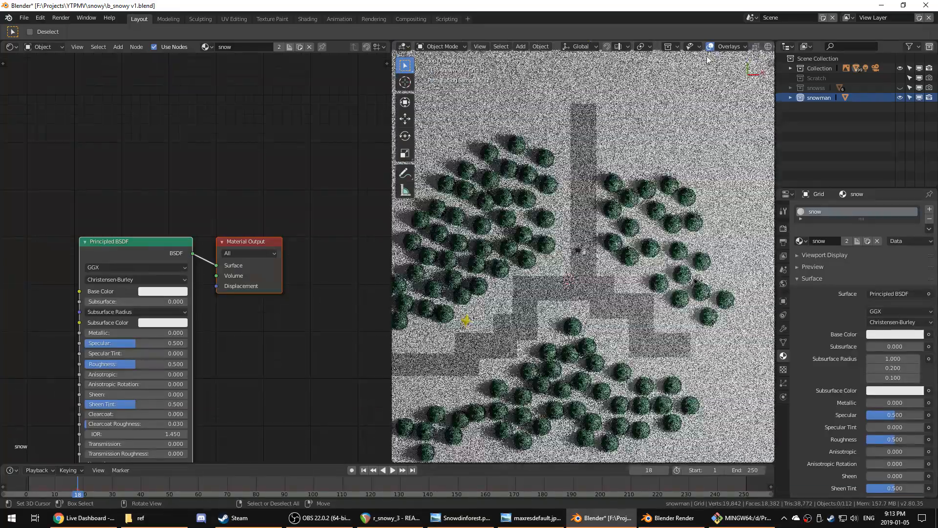
- Create a new collection in the scene and name it snowing
{"action": "right_click", "coordinate": [837, 172]}
{"action": "left_click", "coordinate": [823, 133]}
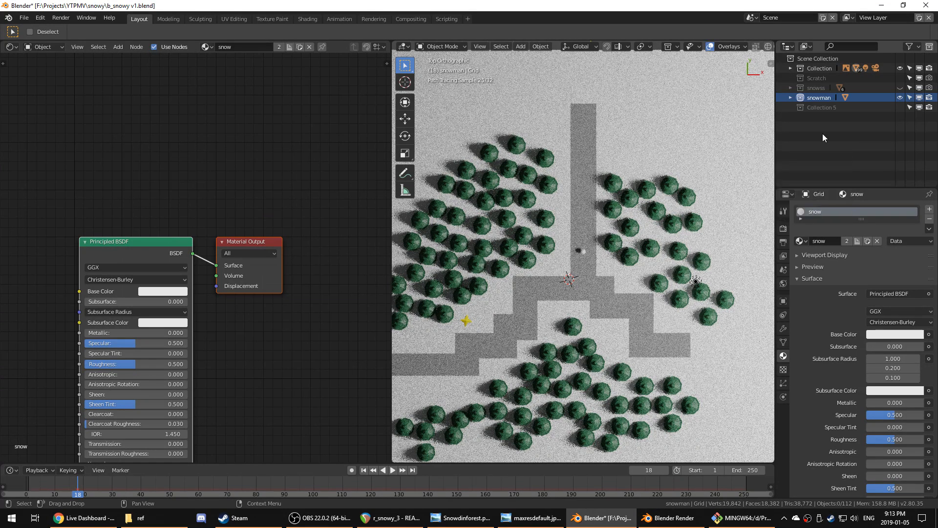
{"action": "double_click", "coordinate": [814, 107]}
{"action": "type", "text": "snowi"}
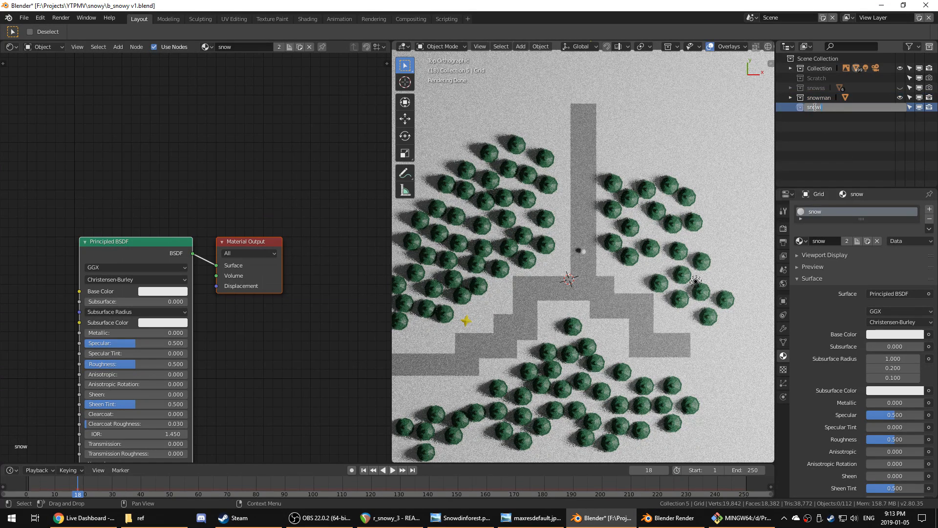
{"action": "type", "text": "ng"}
{"action": "key", "text": "Return"}
- Unhide the large snow grid, move it into the snowing collection and hide that collection
{"action": "key", "text": "alt+h"}
{"action": "scroll", "coordinate": [650, 213], "scroll_direction": "down", "scroll_amount": 8}
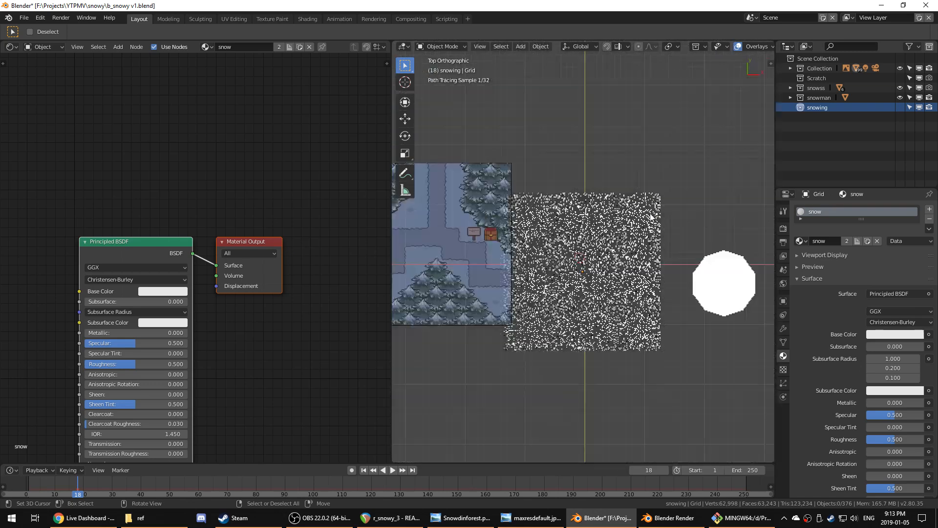
{"action": "key", "text": "m"}
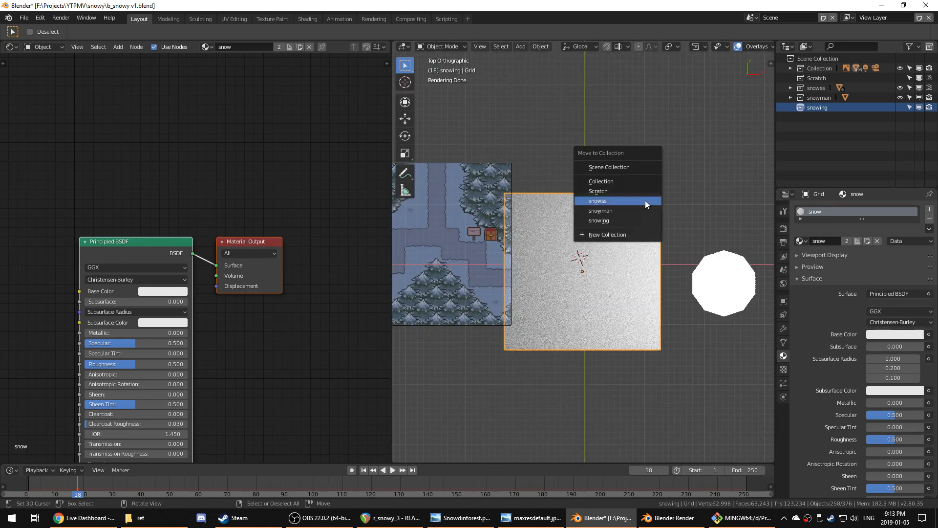
{"action": "left_click", "coordinate": [627, 217]}
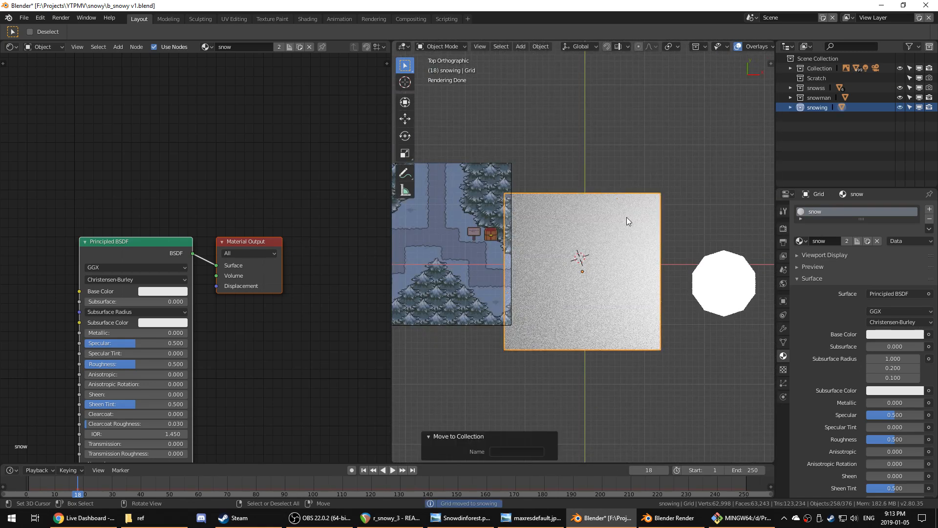
{"action": "left_click", "coordinate": [900, 108]}
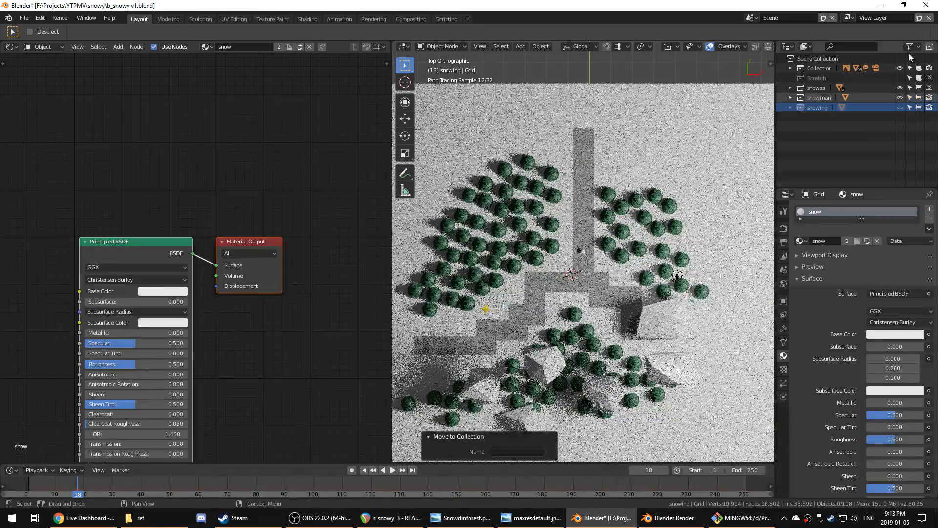
- Isolate the main Collection so that the snowss, snowman and snowing collections are hidden in the viewport
{"action": "left_click", "coordinate": [826, 59]}
{"action": "double_click", "coordinate": [822, 67]}
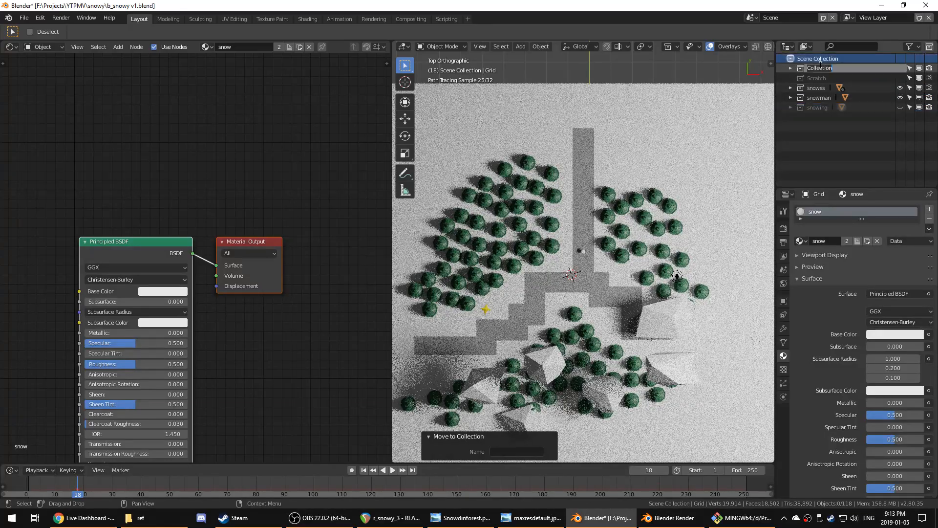
{"action": "left_click", "coordinate": [798, 66]}
{"action": "left_click", "coordinate": [799, 67]}
{"action": "key", "text": "1"}
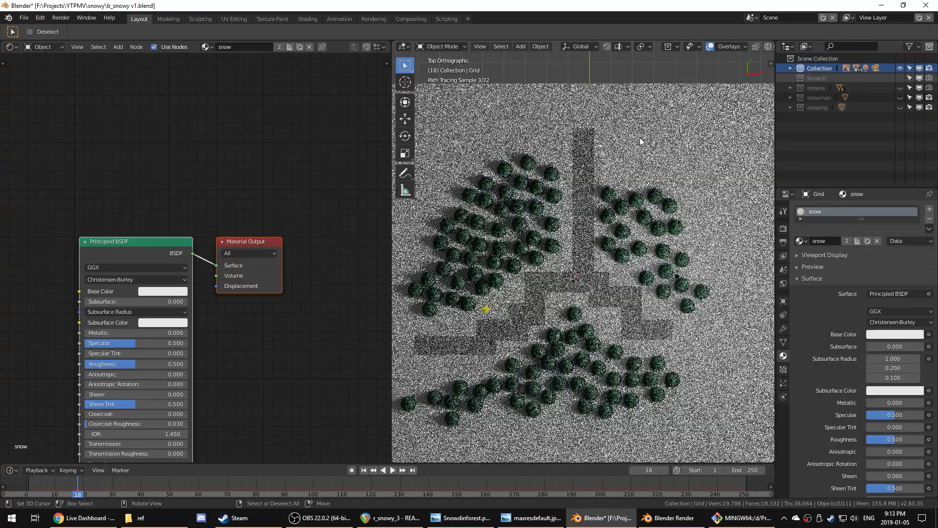
- On a tree's green material, set Specular to 0.190 and Roughness to 0.752
{"action": "middle_click_drag", "start_coordinate": [593, 241], "coordinate": [660, 215], "text": "shift"}
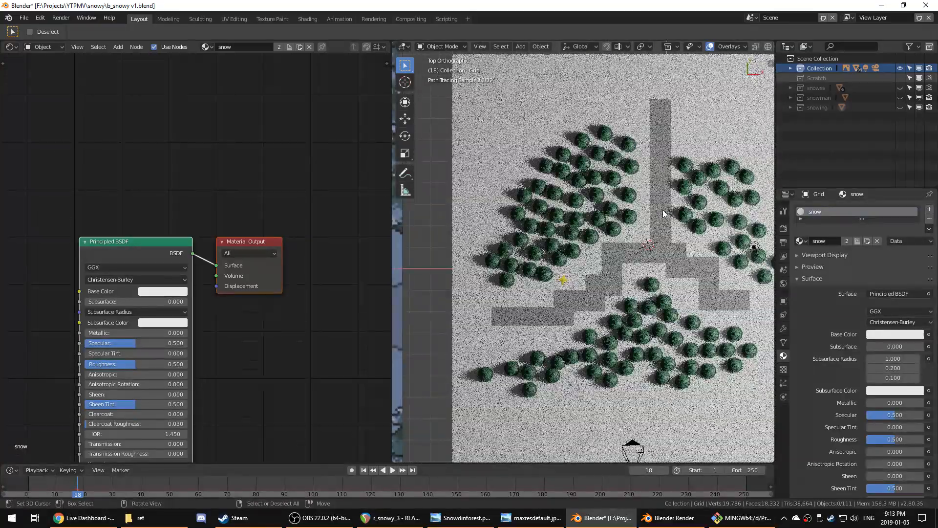
{"action": "scroll", "coordinate": [662, 213], "scroll_direction": "up", "scroll_amount": 2}
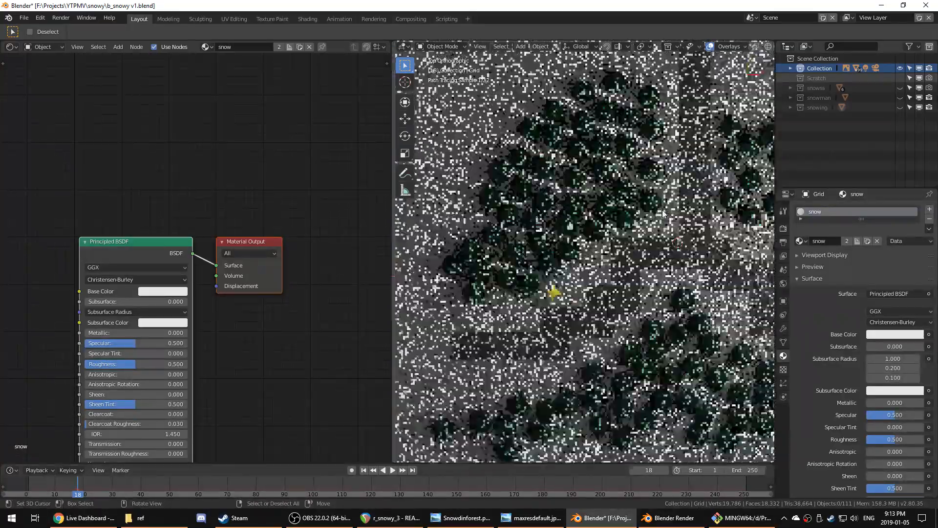
{"action": "left_click", "coordinate": [638, 254]}
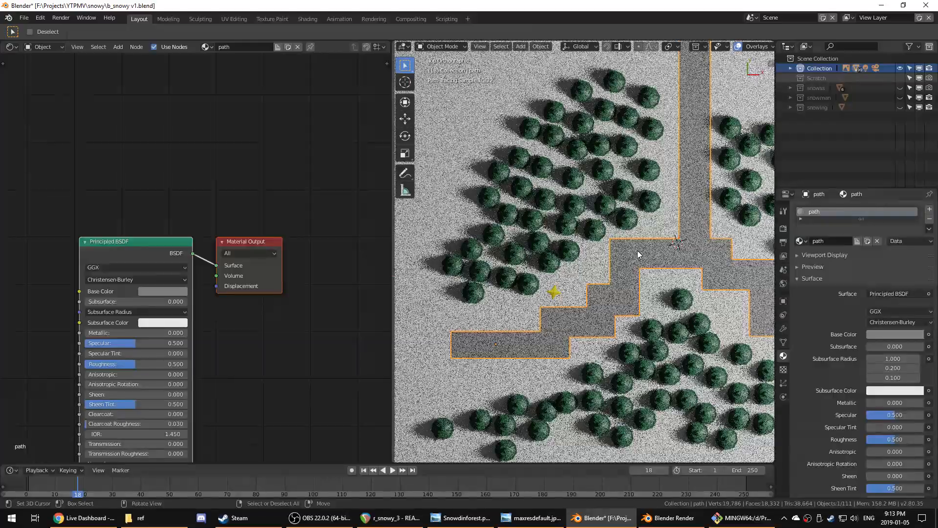
{"action": "scroll", "coordinate": [632, 254], "scroll_direction": "up", "scroll_amount": 6}
{"action": "middle_click_drag", "start_coordinate": [632, 254], "coordinate": [579, 282]}
{"action": "left_click", "coordinate": [577, 280]}
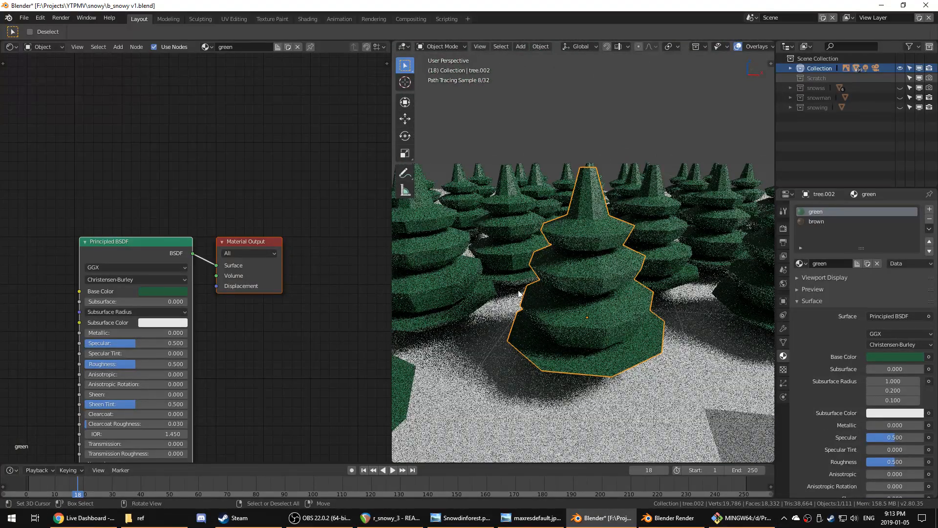
{"action": "middle_click_drag", "start_coordinate": [254, 353], "coordinate": [278, 279]}
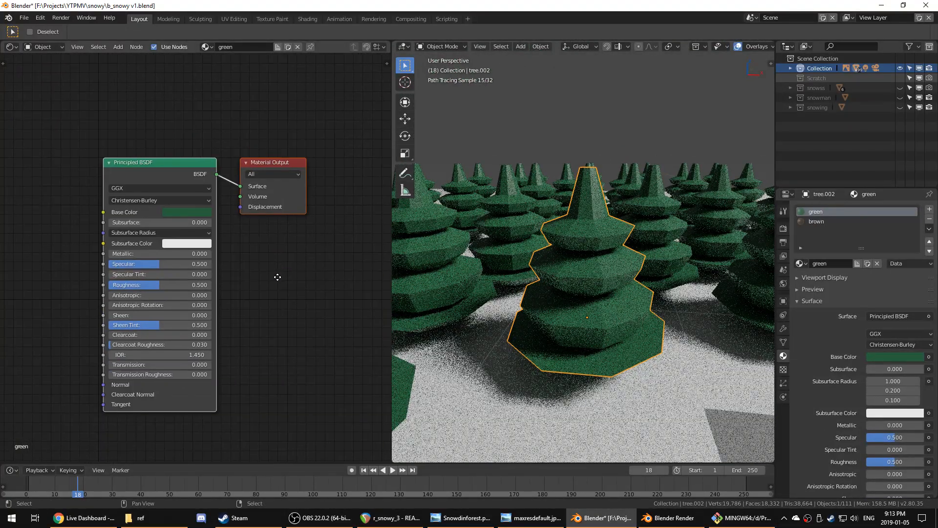
{"action": "left_click_drag", "start_coordinate": [204, 268], "coordinate": [132, 267]}
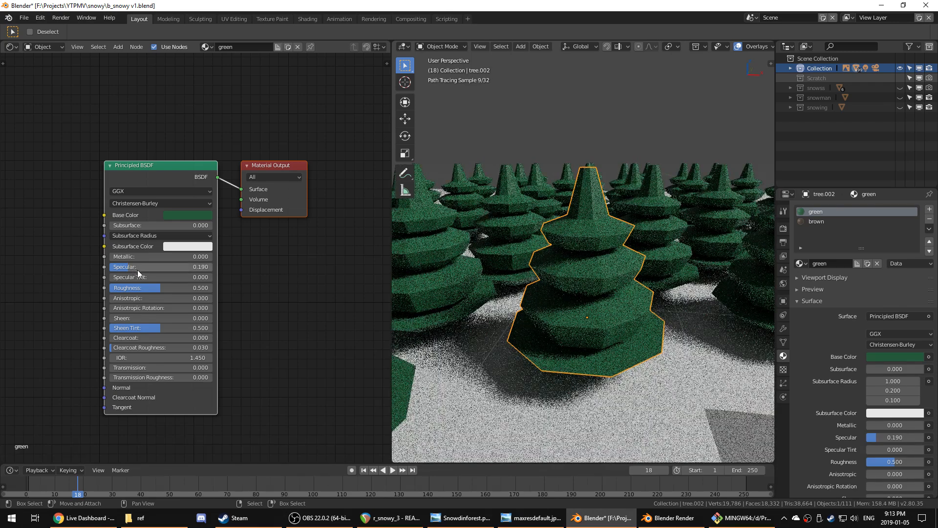
{"action": "left_click_drag", "start_coordinate": [190, 287], "coordinate": [217, 286]}
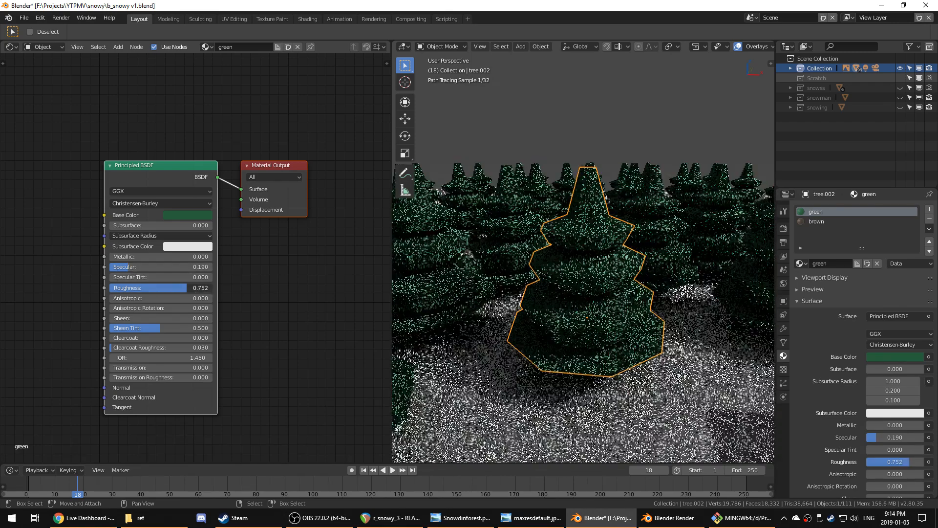
- Add a ColorRamp node to the green tree material and place it above the Principled BSDF
{"action": "scroll", "coordinate": [263, 307], "scroll_direction": "down", "scroll_amount": 2}
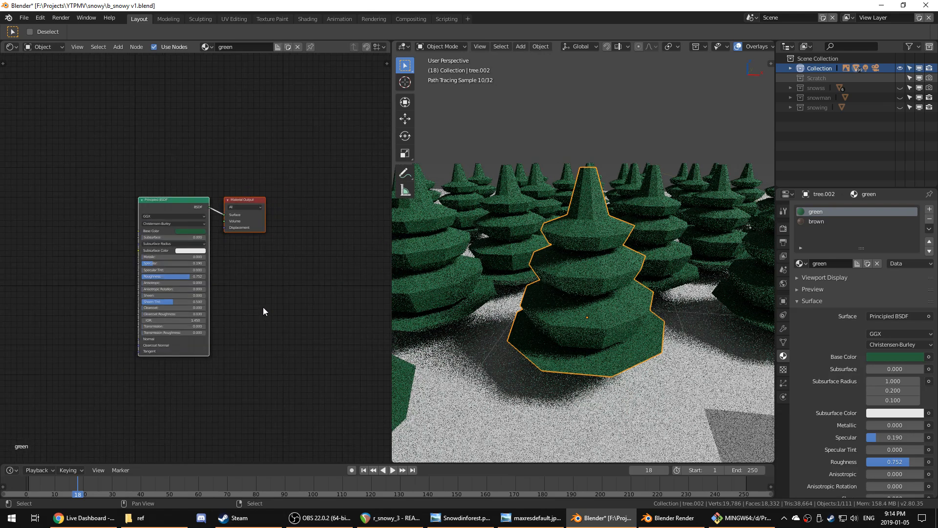
{"action": "key", "text": "shift+a"}
{"action": "mouse_move", "coordinate": [249, 342]}
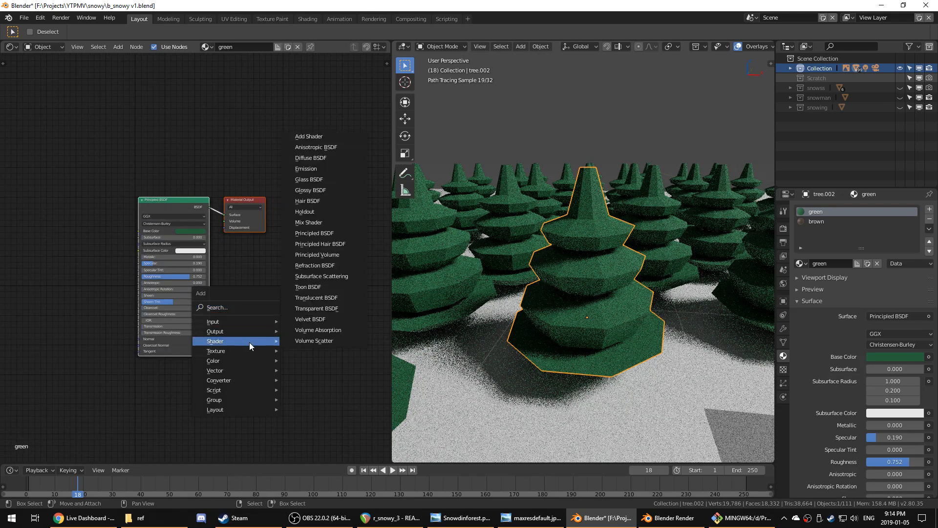
{"action": "type", "text": "sramp"}
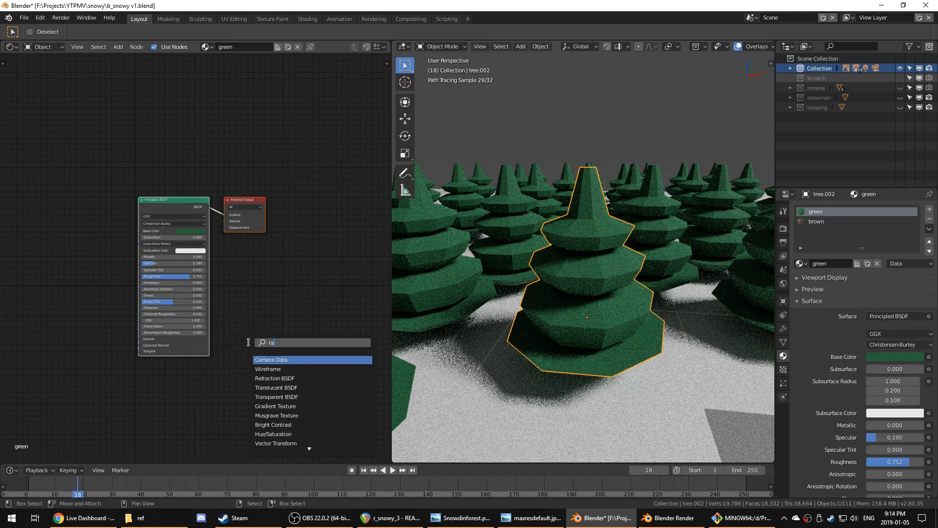
{"action": "key", "text": "Return"}
{"action": "left_click", "coordinate": [37, 116]}
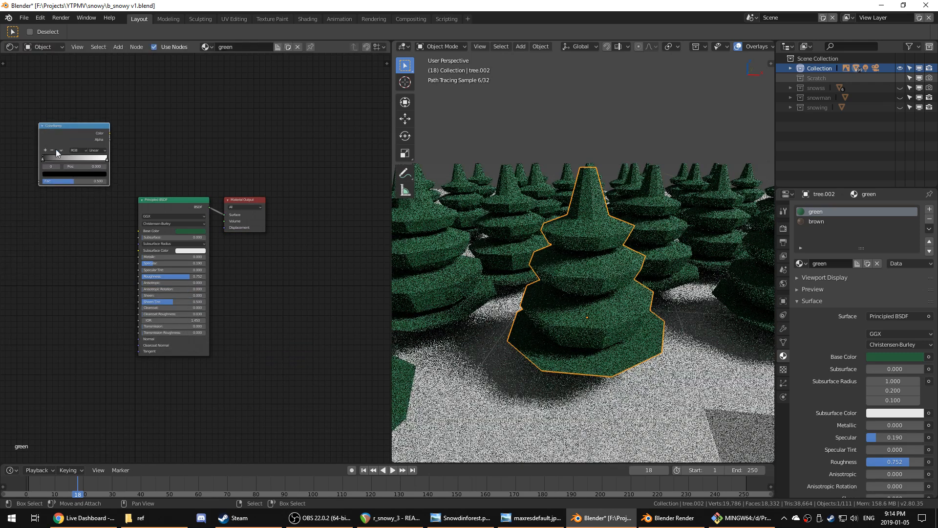
{"action": "scroll", "coordinate": [39, 186], "scroll_direction": "up", "scroll_amount": 2}
{"action": "middle_click_drag", "start_coordinate": [49, 146], "coordinate": [142, 166]}
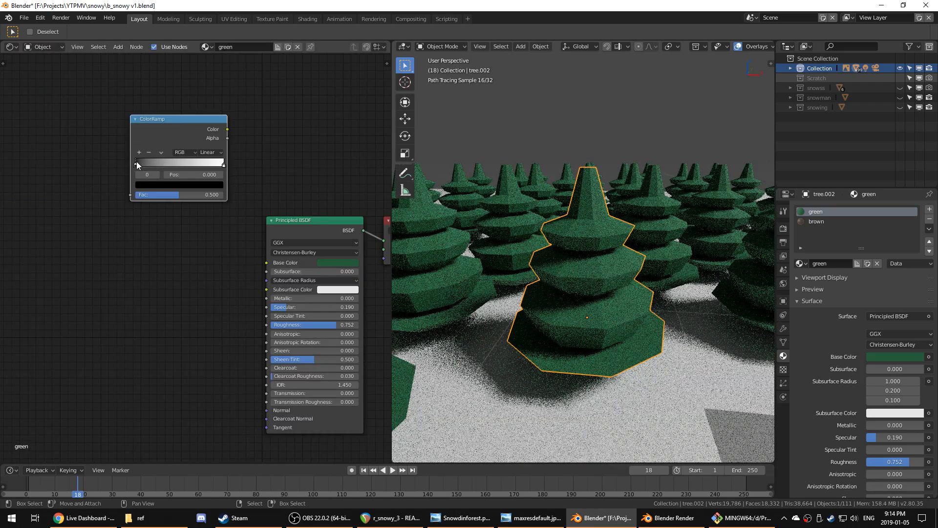
- Set the ColorRamp's first stop to the same green as the Principled BSDF's base color
{"action": "key", "text": "g"}
{"action": "right_click", "coordinate": [167, 168]}
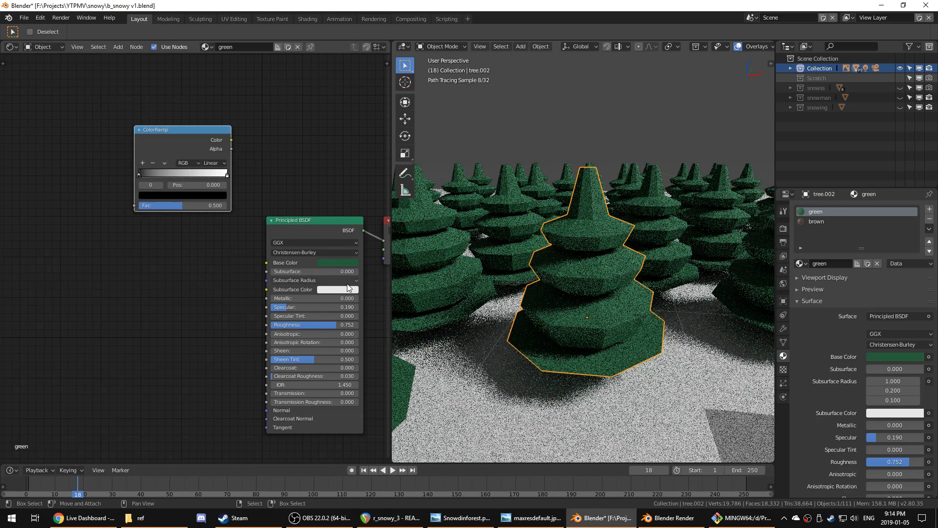
{"action": "left_click", "coordinate": [344, 290]}
{"action": "left_click_drag", "start_coordinate": [342, 290], "coordinate": [152, 195]}
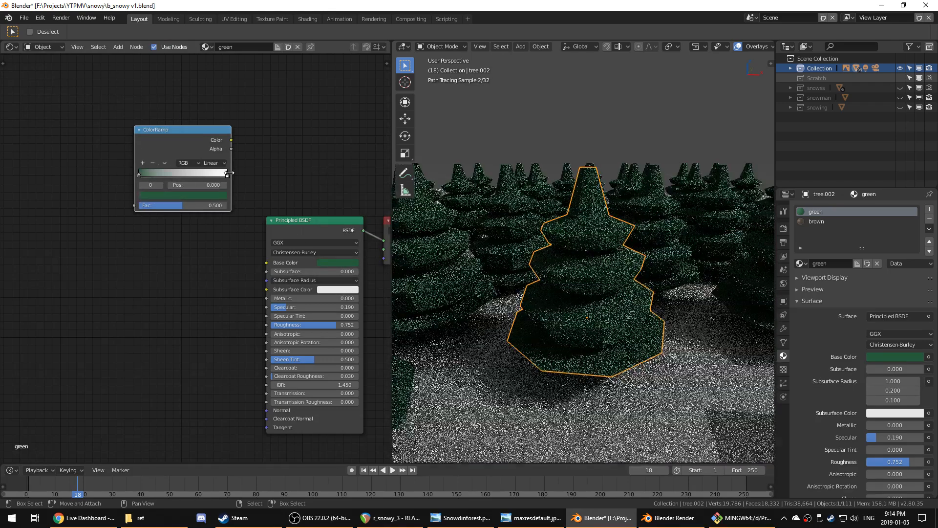
- Move the ColorRamp's light stop to position 0.886 and recolor it from white to pale green
{"action": "left_click_drag", "start_coordinate": [225, 174], "coordinate": [216, 197]}
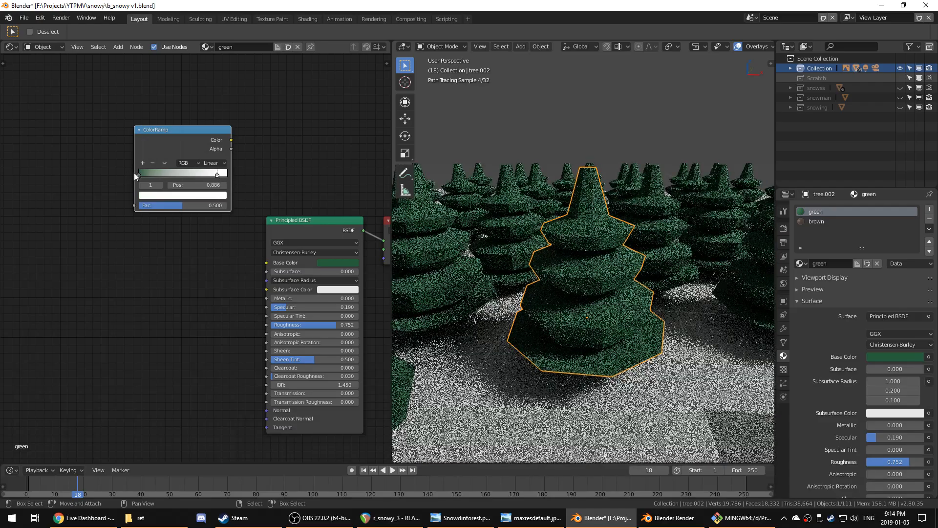
{"action": "left_click_drag", "start_coordinate": [310, 251], "coordinate": [211, 193]}
{"action": "left_click", "coordinate": [211, 194]}
{"action": "left_click_drag", "start_coordinate": [209, 113], "coordinate": [169, 104]}
{"action": "left_click", "coordinate": [195, 195]}
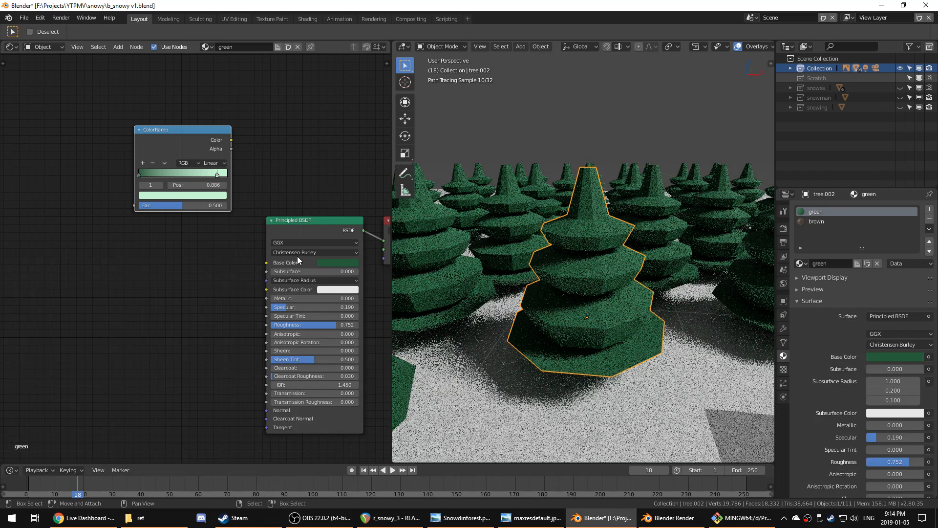
{"action": "key", "text": "shift+a"}
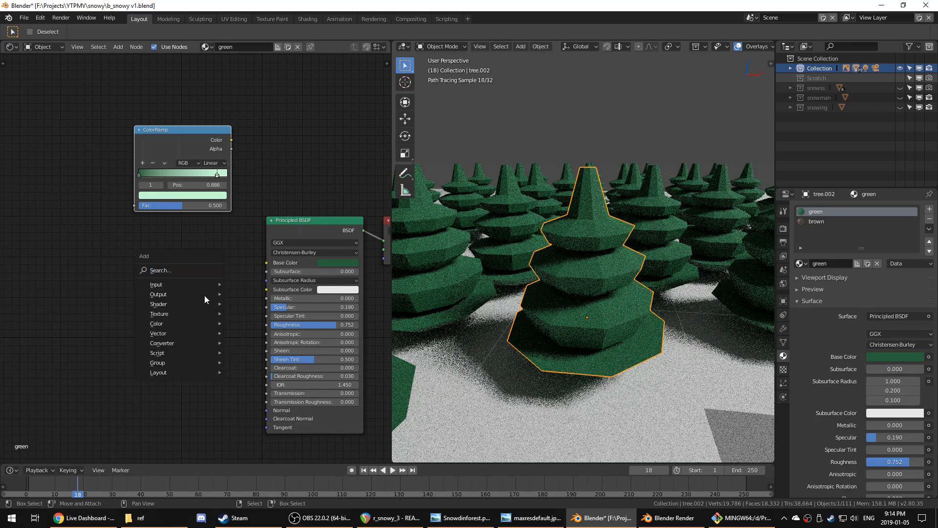
{"action": "mouse_move", "coordinate": [202, 286]}
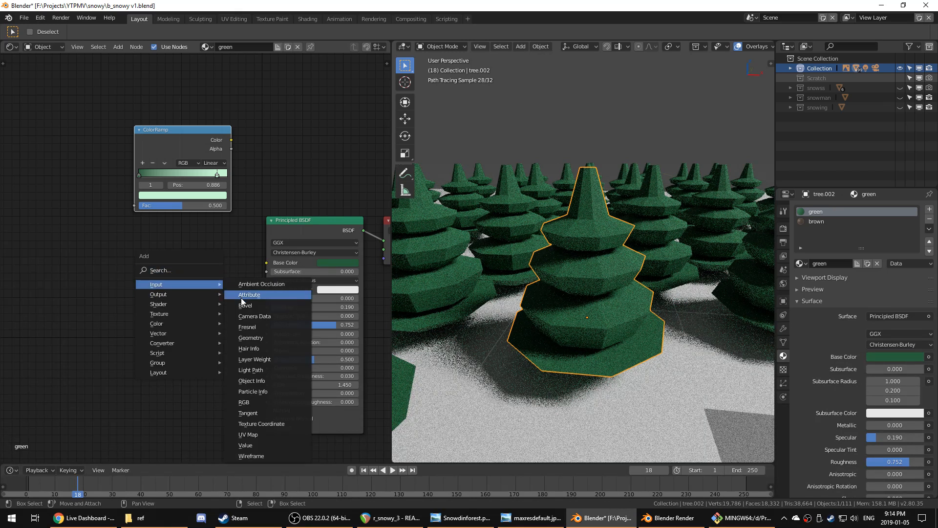
{"action": "left_click", "coordinate": [277, 381]}
{"action": "left_click", "coordinate": [92, 269]}
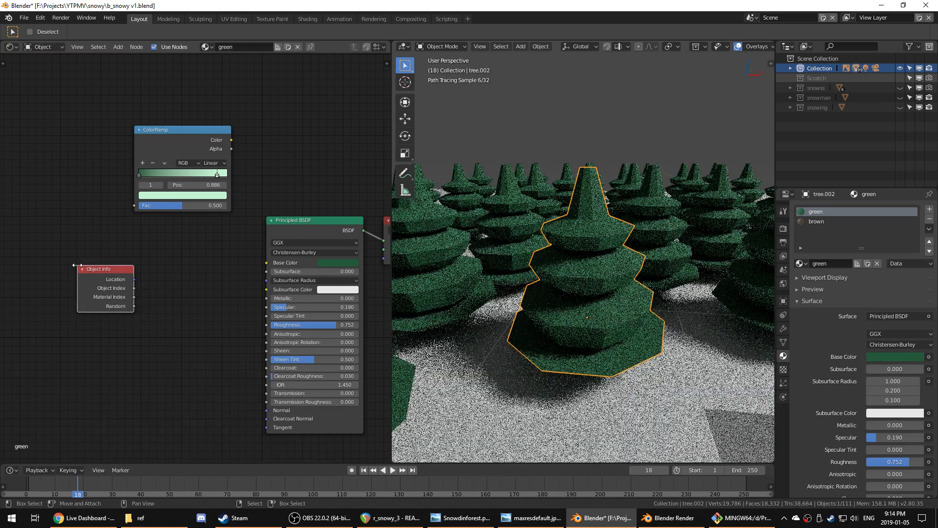
{"action": "key", "text": "ctrl+z"}
{"action": "key", "text": "shift+a"}
{"action": "mouse_move", "coordinate": [92, 269]}
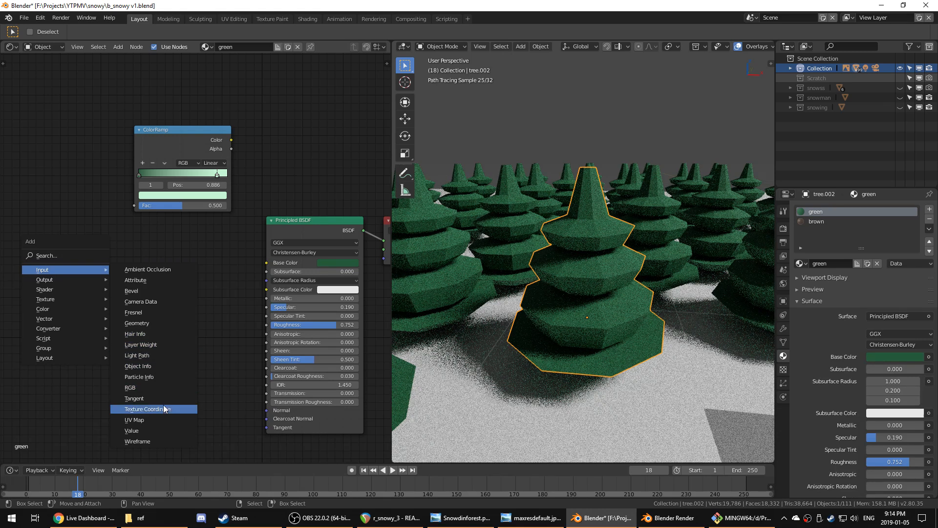
{"action": "left_click", "coordinate": [154, 280]}
{"action": "left_click", "coordinate": [129, 248]}
{"action": "key", "text": "ctrl+z"}
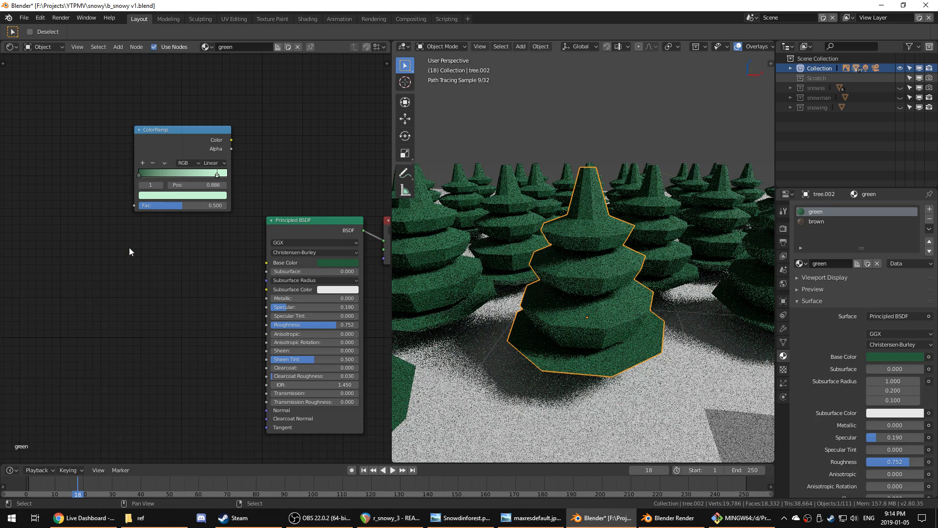
- Add a Geometry input node to the lower left of the ColorRamp in the green tree material
{"action": "key", "text": "shift+a"}
{"action": "mouse_move", "coordinate": [129, 251]}
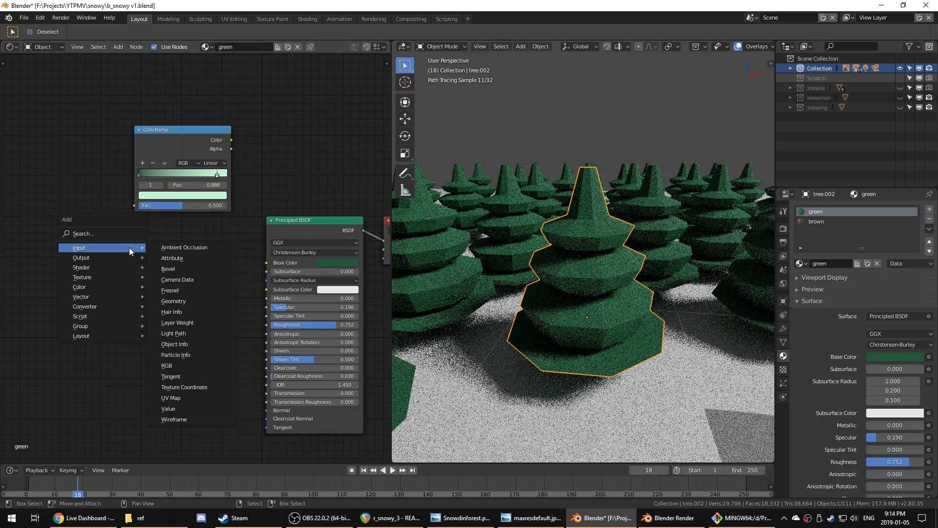
{"action": "left_click", "coordinate": [205, 302]}
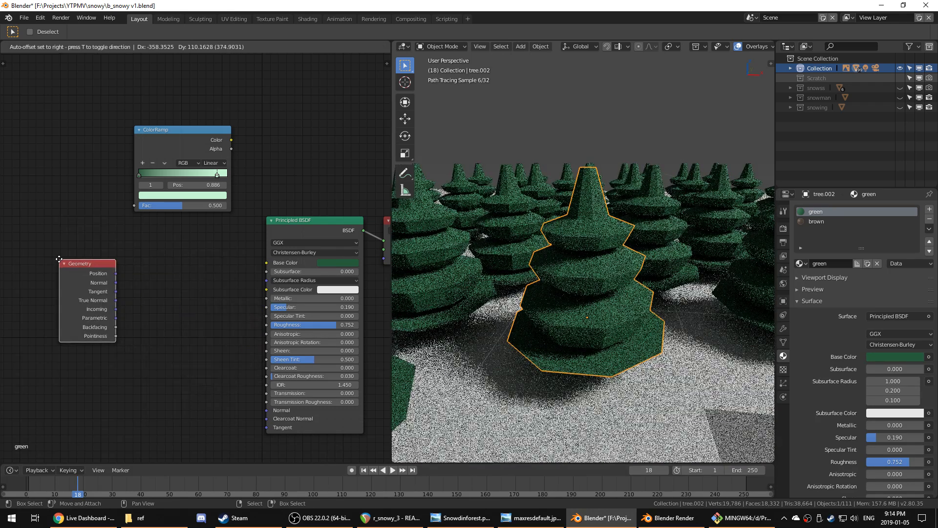
{"action": "left_click", "coordinate": [58, 259]}
{"action": "key", "text": "shift+a"}
{"action": "mouse_move", "coordinate": [60, 259]}
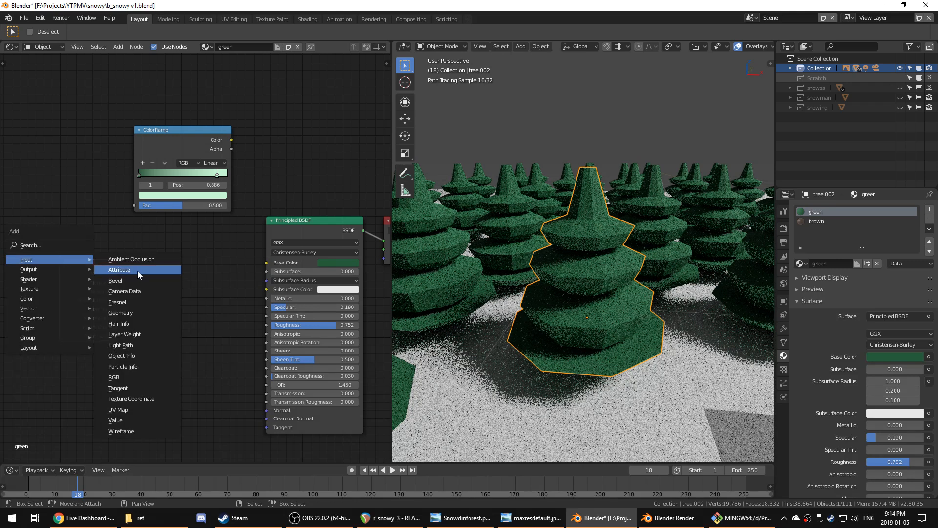
{"action": "left_click", "coordinate": [159, 332]}
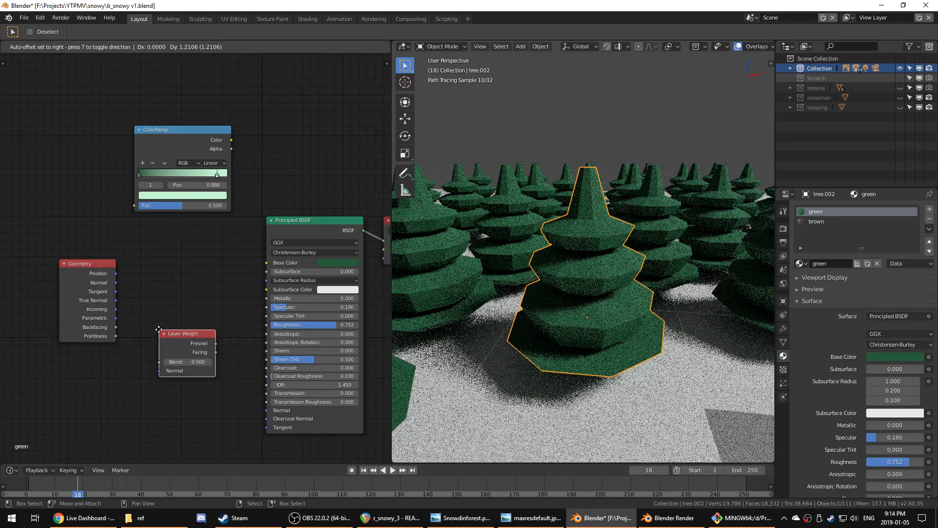
{"action": "right_click", "coordinate": [158, 329]}
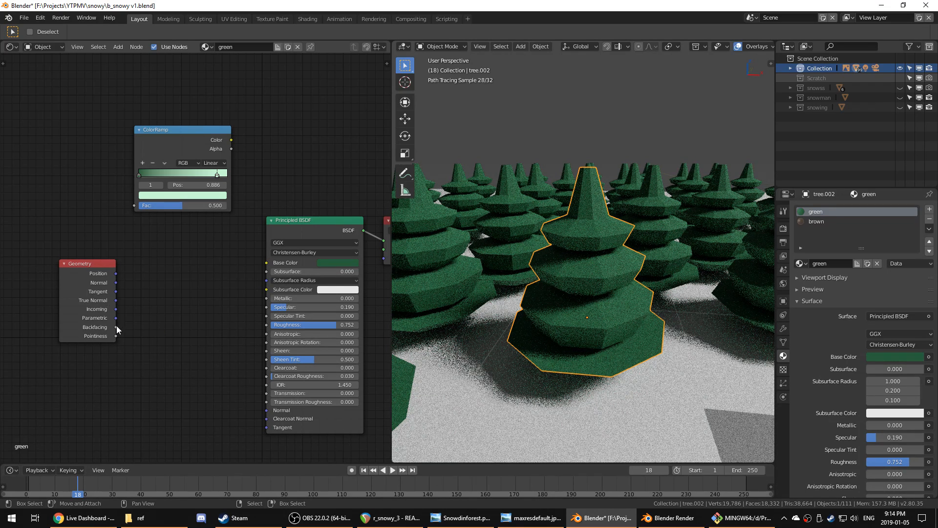
- Connect Geometry's Pointiness to the ColorRamp's Fac and the ramp's Color to the Principled BSDF's Base Color, placing Geometry left of the ramp
{"action": "left_click_drag", "start_coordinate": [116, 336], "coordinate": [134, 205]}
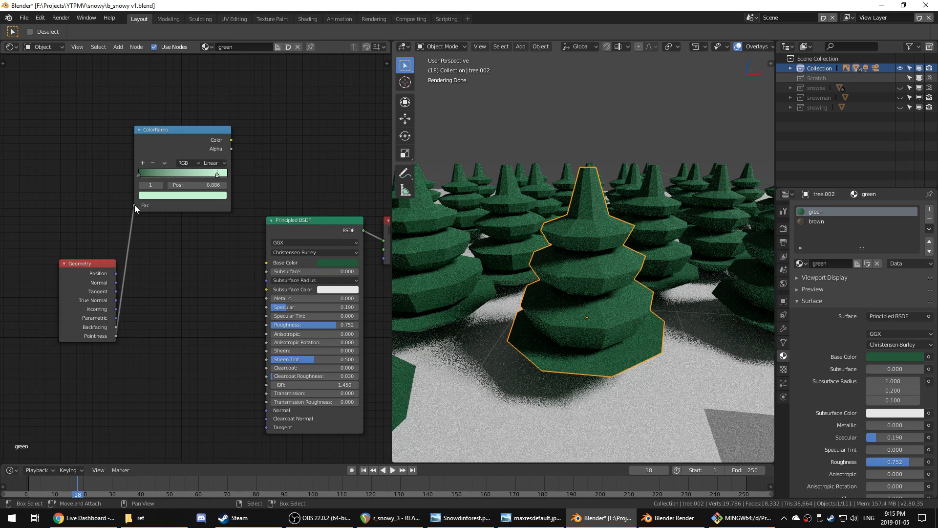
{"action": "left_click_drag", "start_coordinate": [232, 140], "coordinate": [267, 264]}
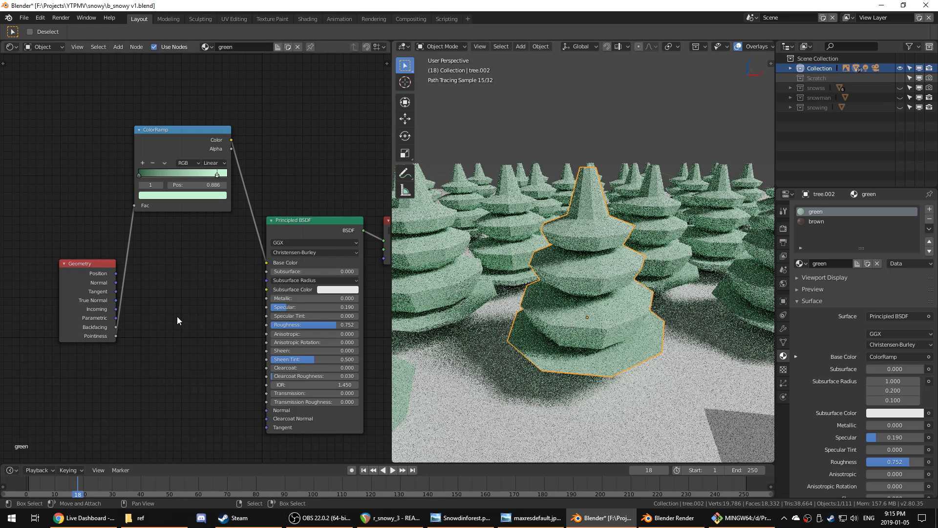
{"action": "left_click_drag", "start_coordinate": [77, 252], "coordinate": [50, 151]}
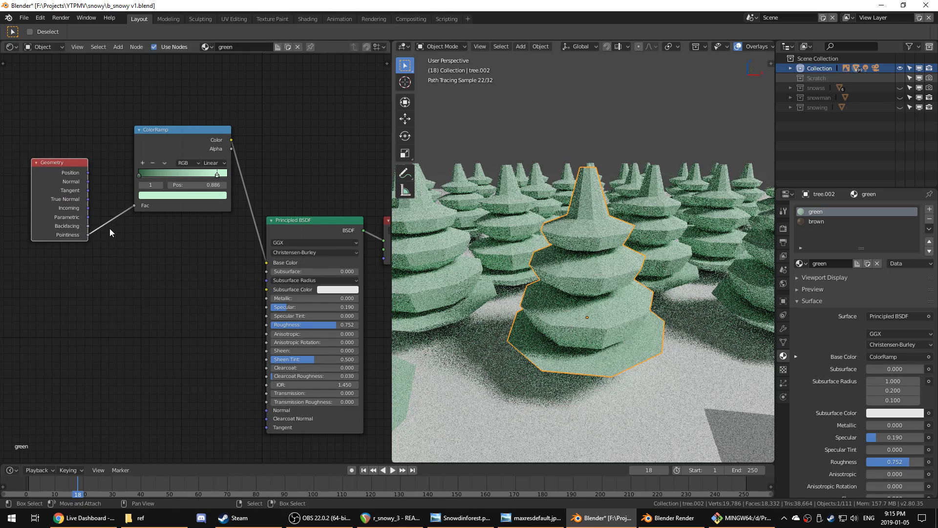
- Insert a Math node between Pointiness and the ColorRamp, set to Multiply with a value of 0.300
{"action": "key", "text": "shift+a"}
{"action": "left_click", "coordinate": [110, 227]}
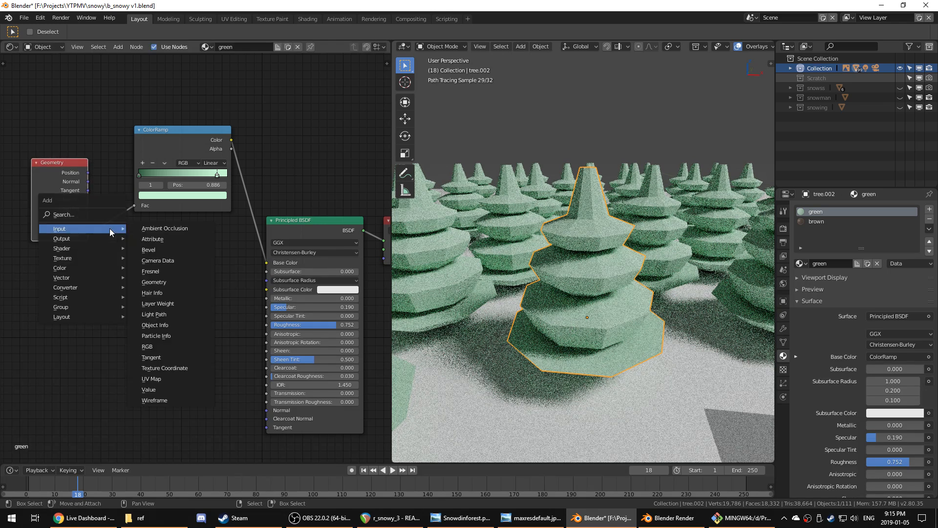
{"action": "type", "text": "mat"}
{"action": "left_click", "coordinate": [121, 255]}
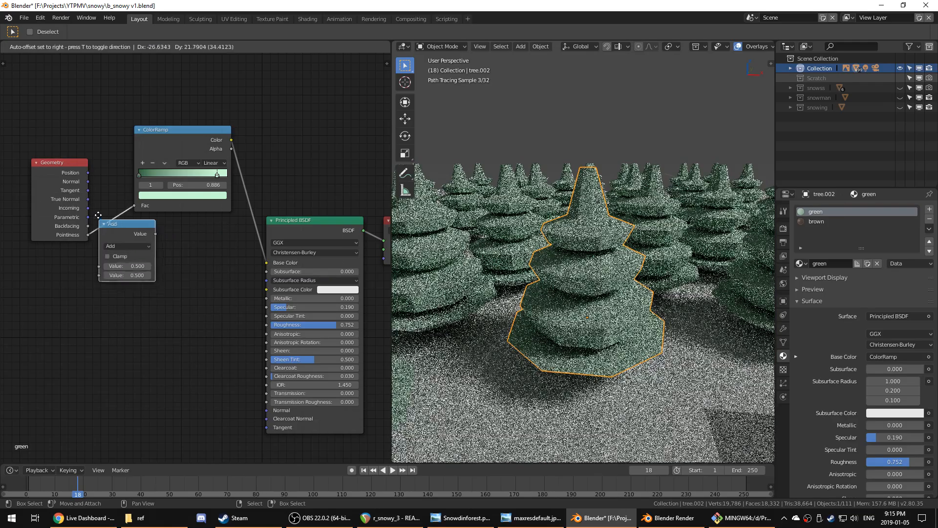
{"action": "left_click", "coordinate": [154, 218]}
{"action": "left_click", "coordinate": [166, 233]}
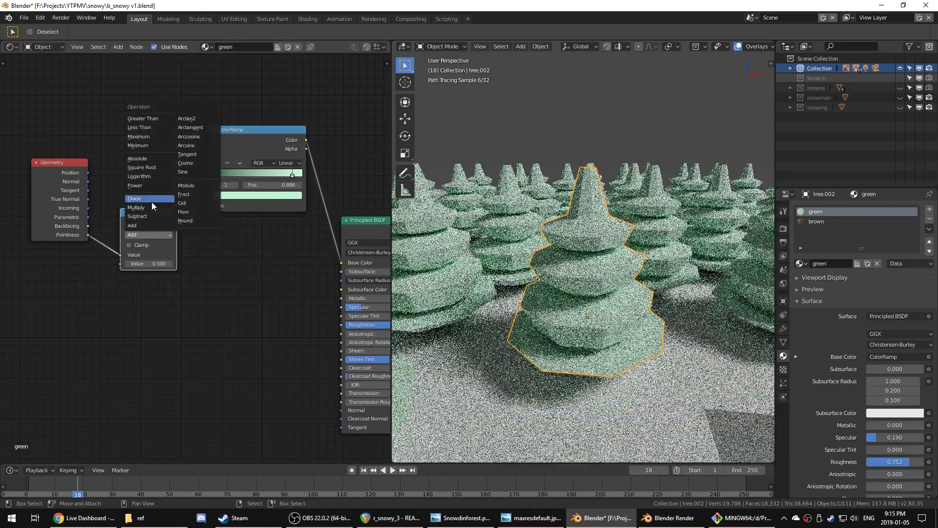
{"action": "left_click", "coordinate": [151, 203]}
{"action": "left_click_drag", "start_coordinate": [151, 263], "coordinate": [189, 243]}
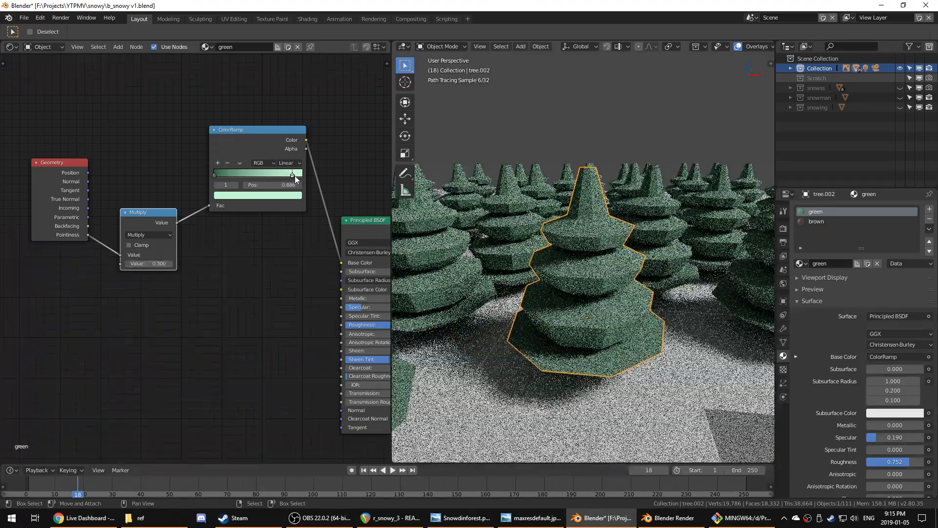
- Move the ColorRamp's pale stop to the far end of the ramp and its dark green stop to 0.714
{"action": "left_click_drag", "start_coordinate": [292, 174], "coordinate": [304, 174]}
{"action": "left_click_drag", "start_coordinate": [215, 176], "coordinate": [260, 180]}
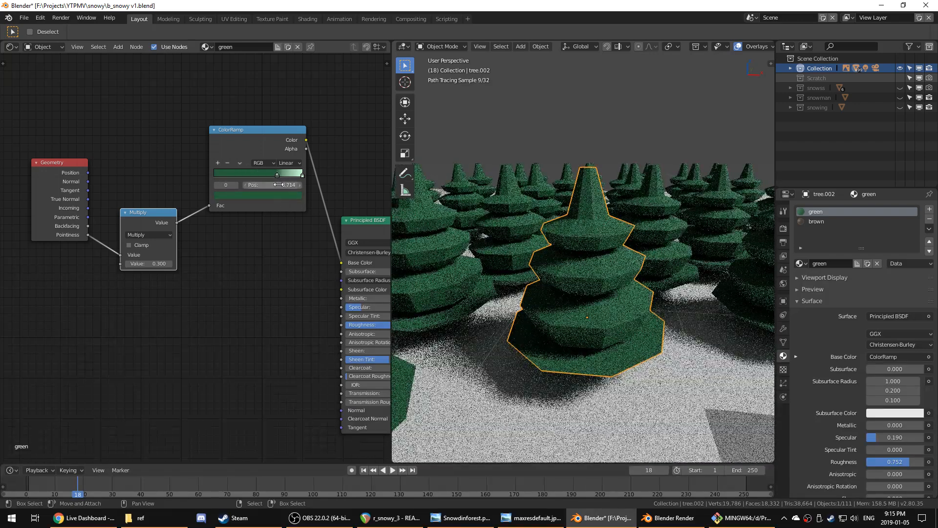
- Set the Multiply node's value to 1.300 and shift the ColorRamp's dark green stop to 0.764
{"action": "left_click", "coordinate": [170, 264]}
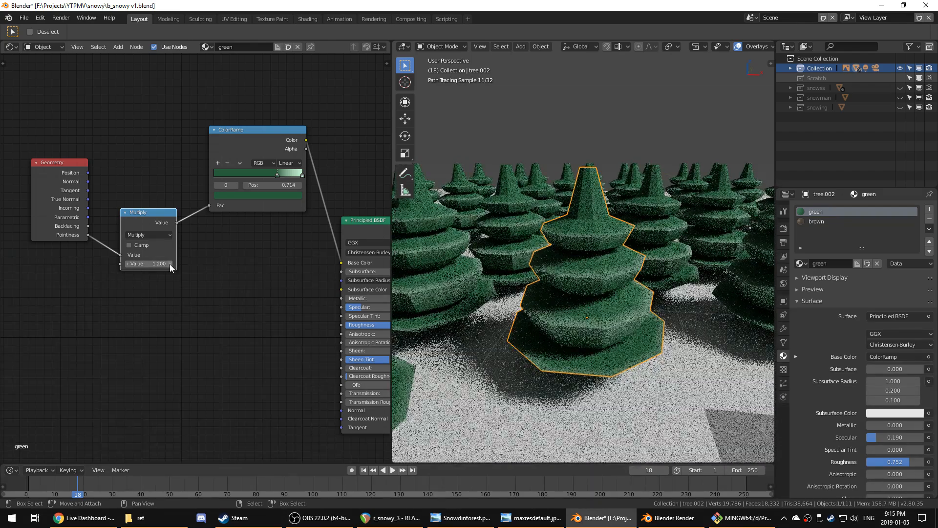
{"action": "left_click_drag", "start_coordinate": [170, 264], "coordinate": [122, 269]}
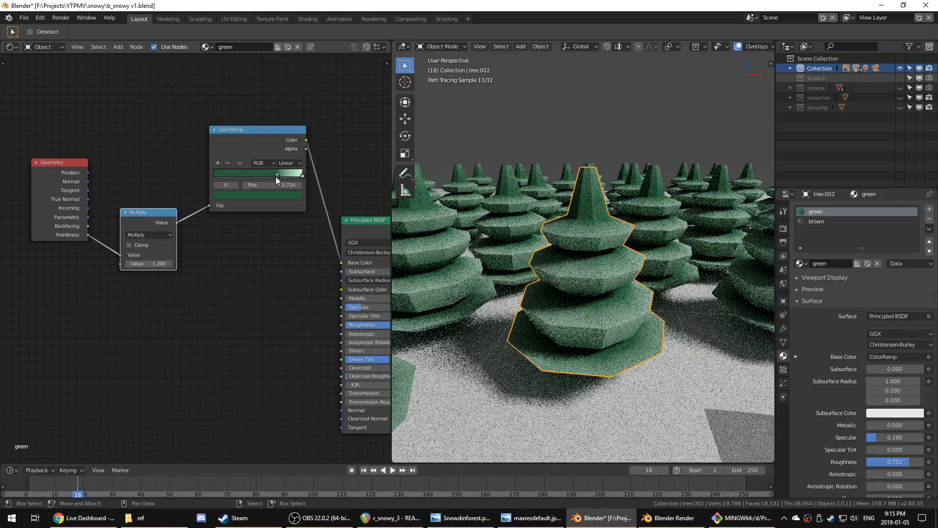
{"action": "left_click_drag", "start_coordinate": [276, 177], "coordinate": [280, 176]}
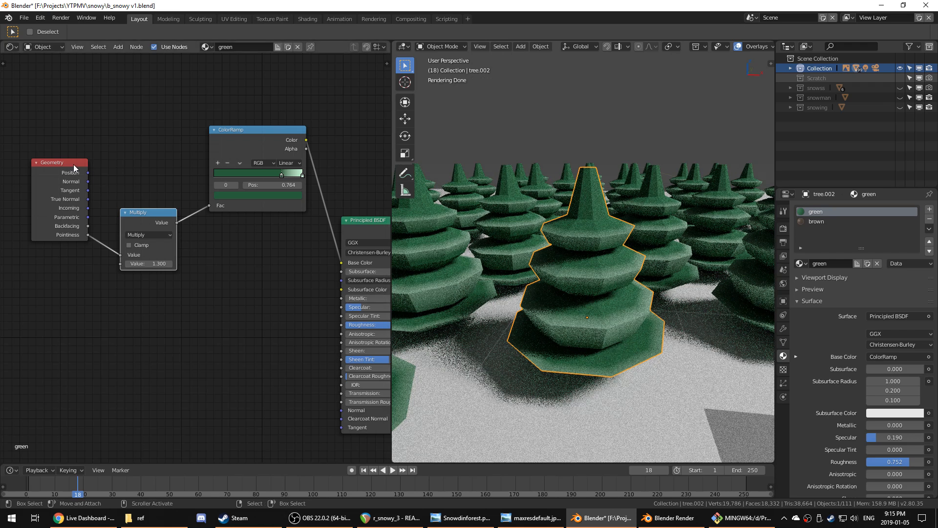
{"action": "left_click", "coordinate": [56, 162]}
{"action": "key", "text": "Tab"}
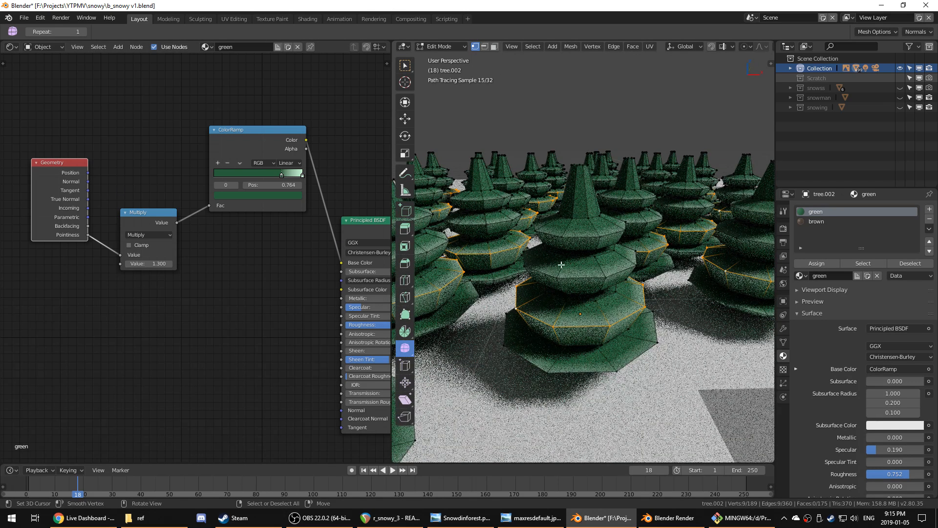
{"action": "key", "text": "Tab"}
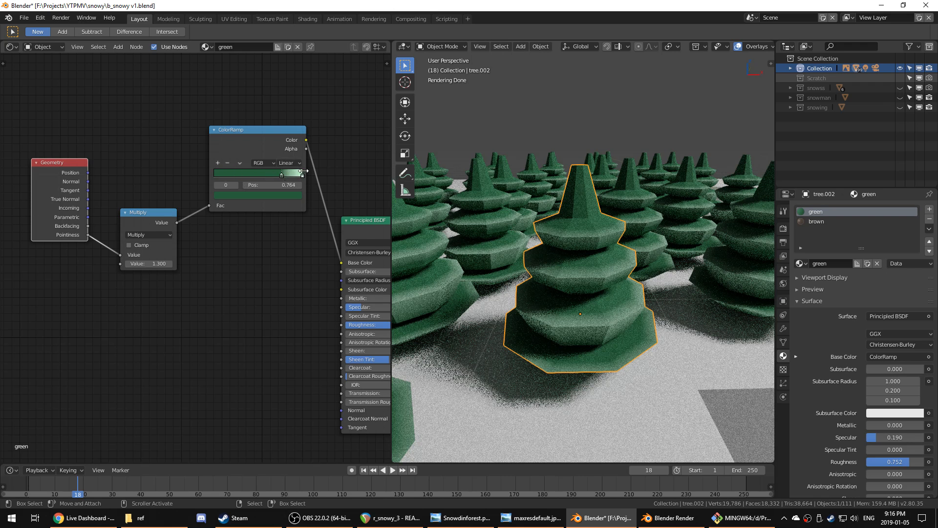
- Add a Noise Texture node in the empty area to the left of the Principled BSDF, below the ColorRamp
{"action": "middle_click_drag", "start_coordinate": [298, 224], "coordinate": [145, 206]}
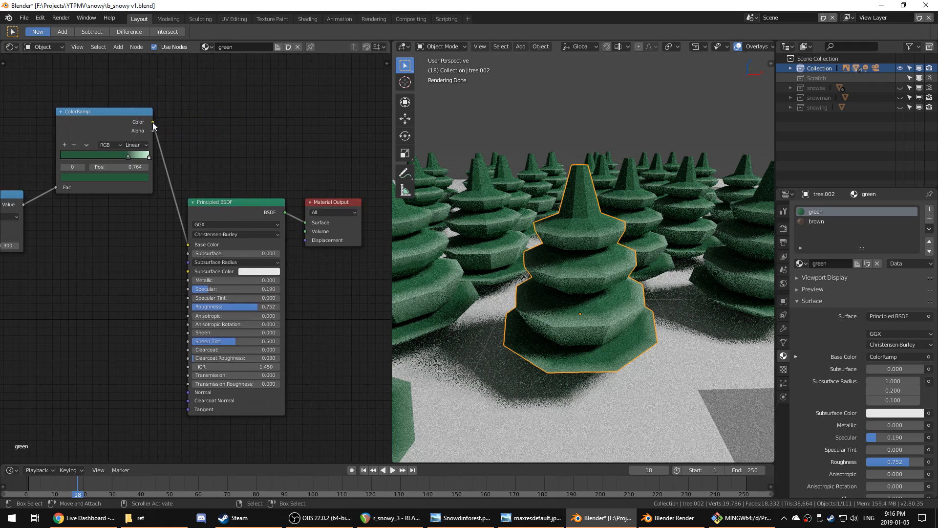
{"action": "middle_click_drag", "start_coordinate": [635, 292], "coordinate": [583, 321]}
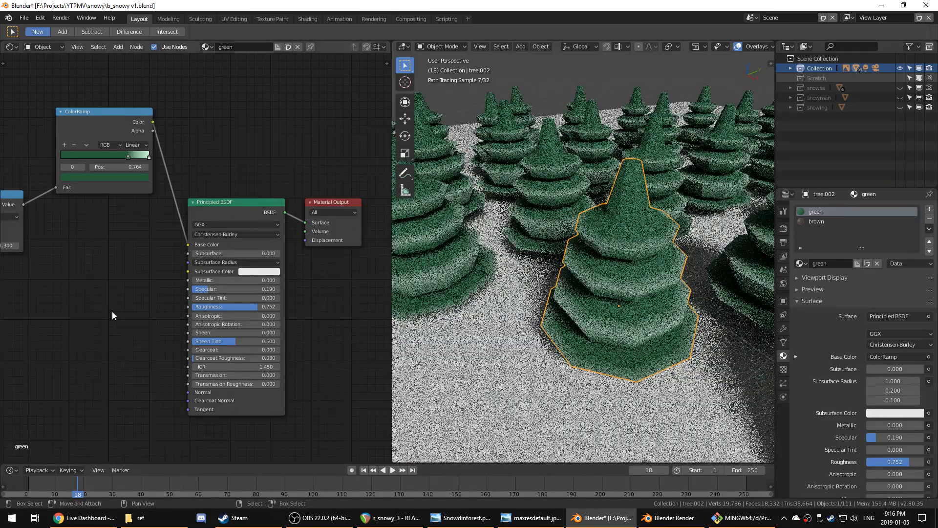
{"action": "scroll", "coordinate": [113, 315], "scroll_direction": "down", "scroll_amount": 2}
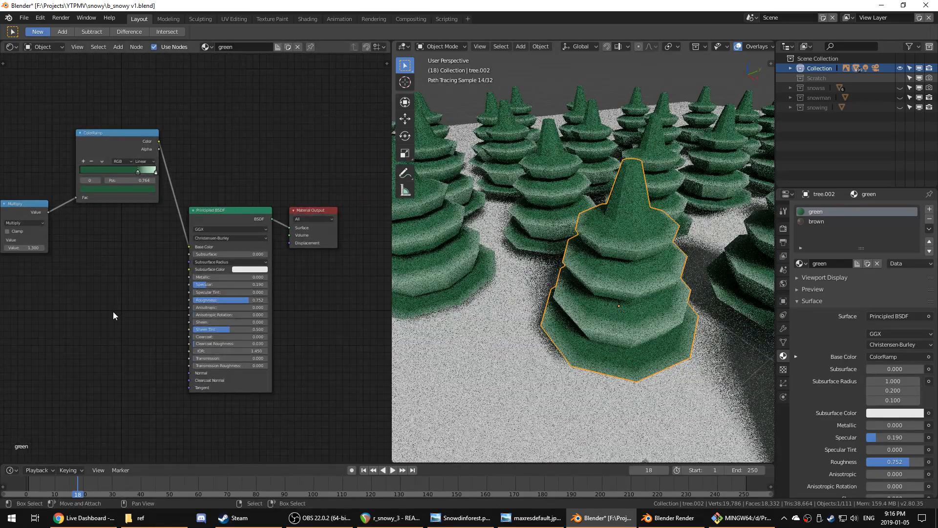
{"action": "scroll", "coordinate": [113, 316], "scroll_direction": "down", "scroll_amount": 1}
{"action": "key", "text": "shift+a"}
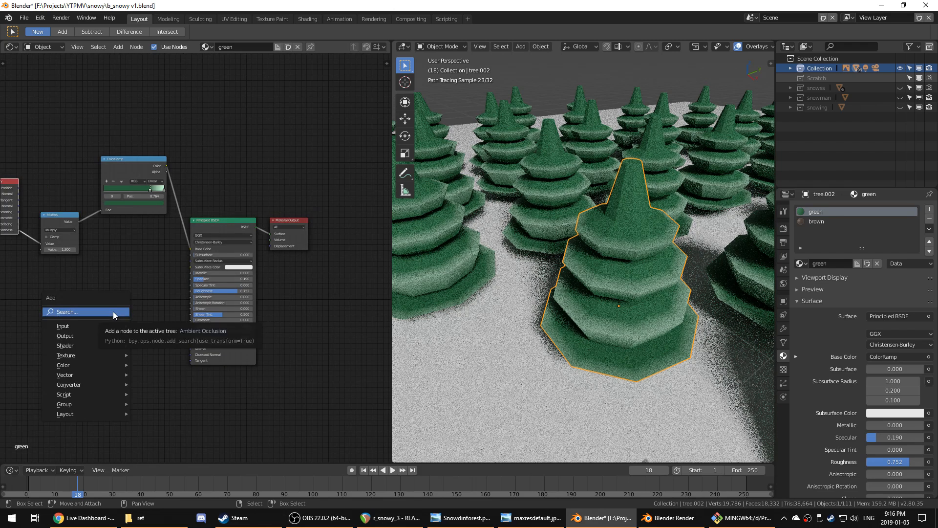
{"action": "mouse_move", "coordinate": [86, 350]}
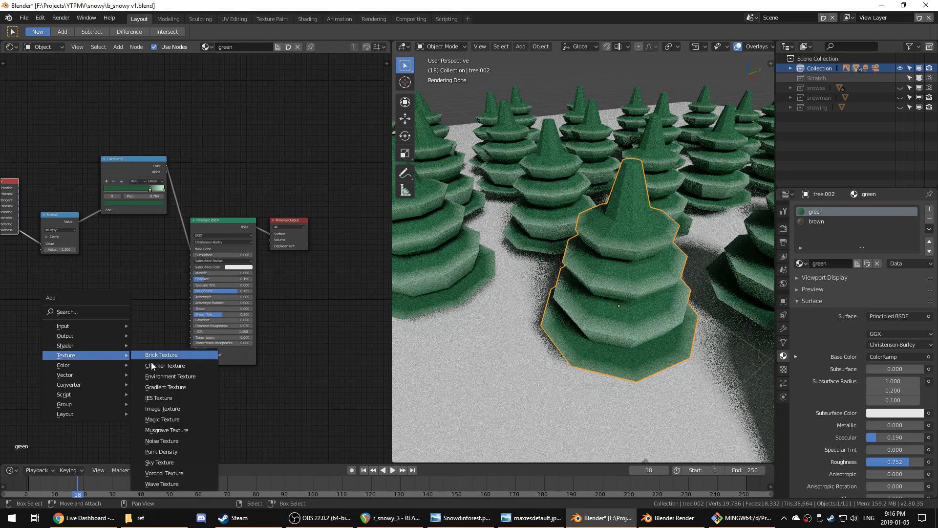
{"action": "left_click", "coordinate": [180, 441]}
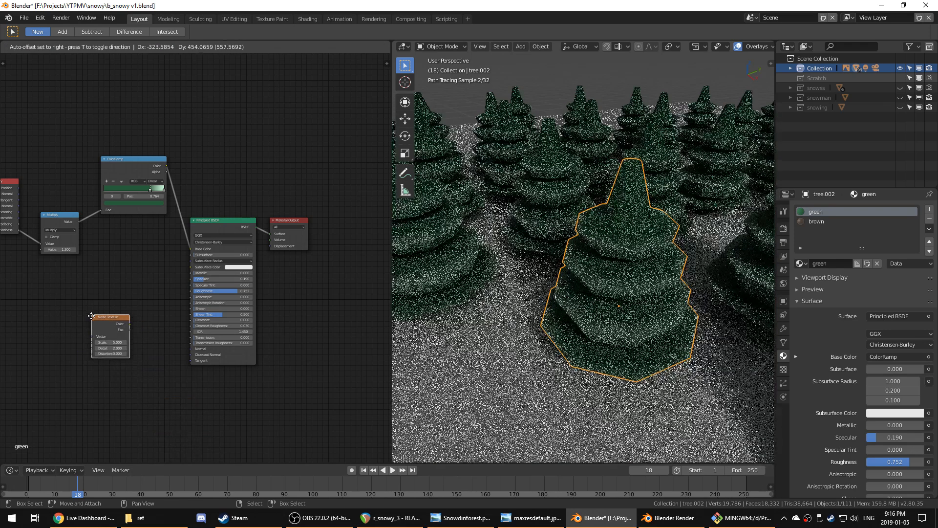
{"action": "left_click", "coordinate": [92, 318]}
- Reposition the Noise Texture node closer beneath the Multiply node
{"action": "scroll", "coordinate": [92, 317], "scroll_direction": "up", "scroll_amount": 1}
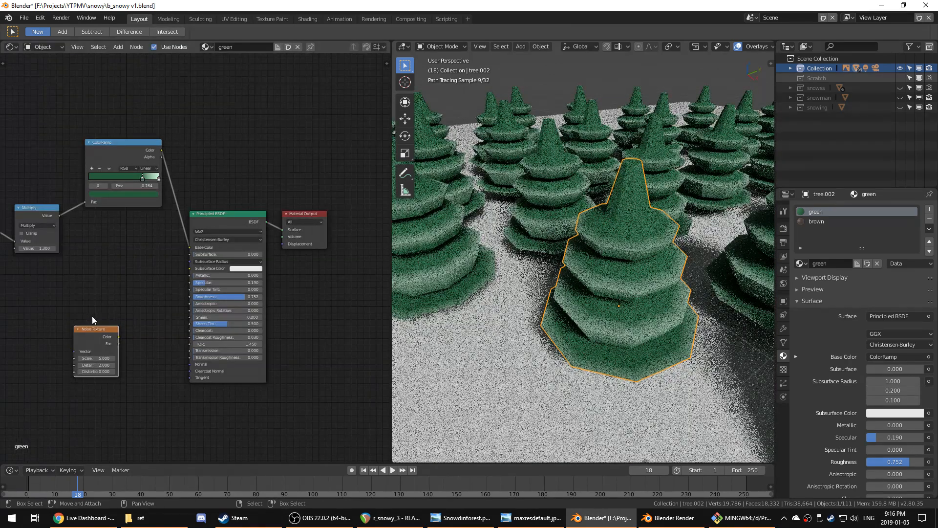
{"action": "key", "text": "shift+a"}
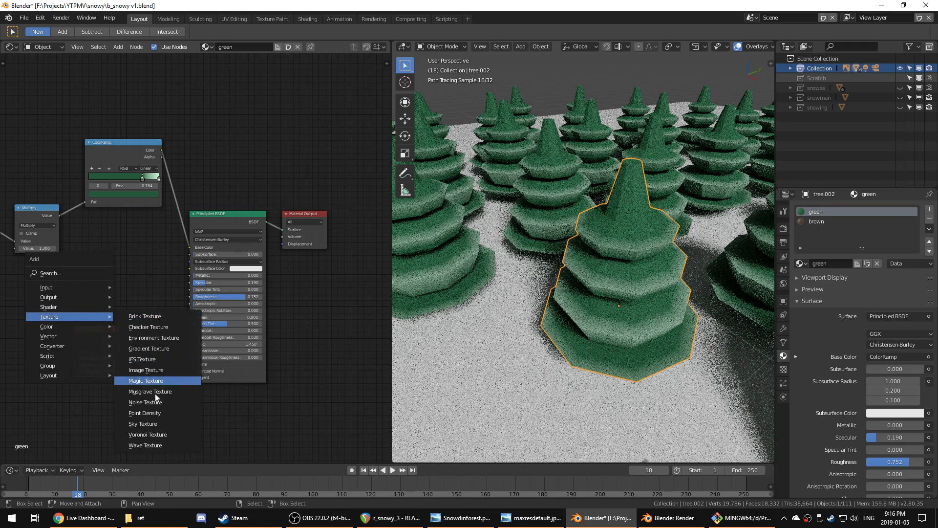
{"action": "mouse_move", "coordinate": [96, 296]}
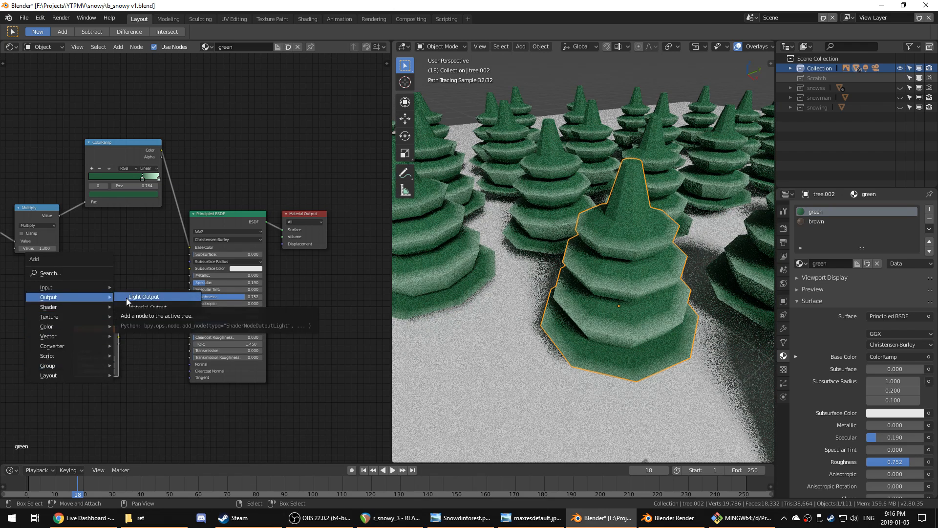
{"action": "left_click", "coordinate": [125, 368]}
{"action": "left_click_drag", "start_coordinate": [101, 328], "coordinate": [78, 299]}
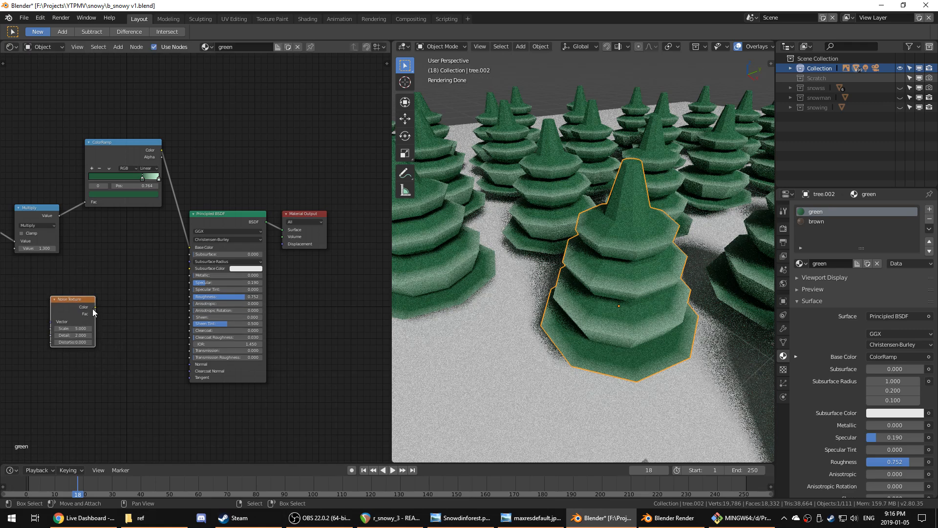
- Save the blend file with the Noise Texture node still unconnected in the green material
{"action": "scroll", "coordinate": [102, 329], "scroll_direction": "up", "scroll_amount": 2}
{"action": "middle_click_drag", "start_coordinate": [107, 331], "coordinate": [118, 327]}
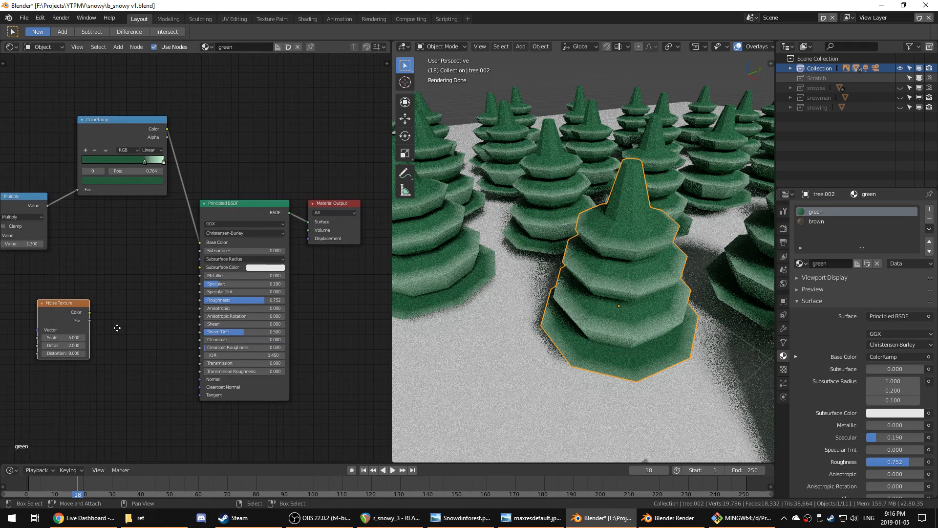
{"action": "scroll", "coordinate": [534, 339], "scroll_direction": "down", "scroll_amount": 4}
{"action": "scroll", "coordinate": [535, 338], "scroll_direction": "up", "scroll_amount": 1}
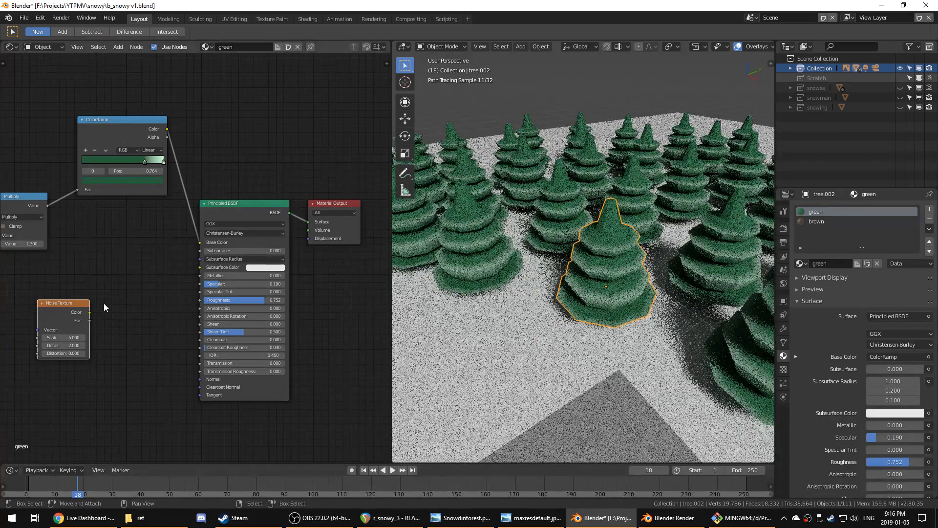
{"action": "key", "text": "ctrl+s"}
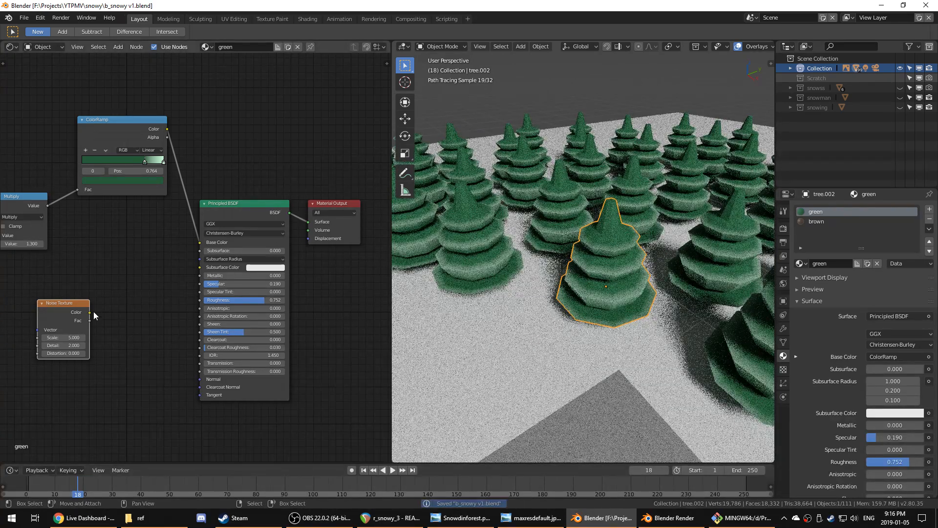
- Try inserting a duplicate Multiply node before the ColorRamp and feeding the Noise Texture's Fac into its second value
{"action": "middle_click_drag", "start_coordinate": [141, 308], "coordinate": [233, 318]}
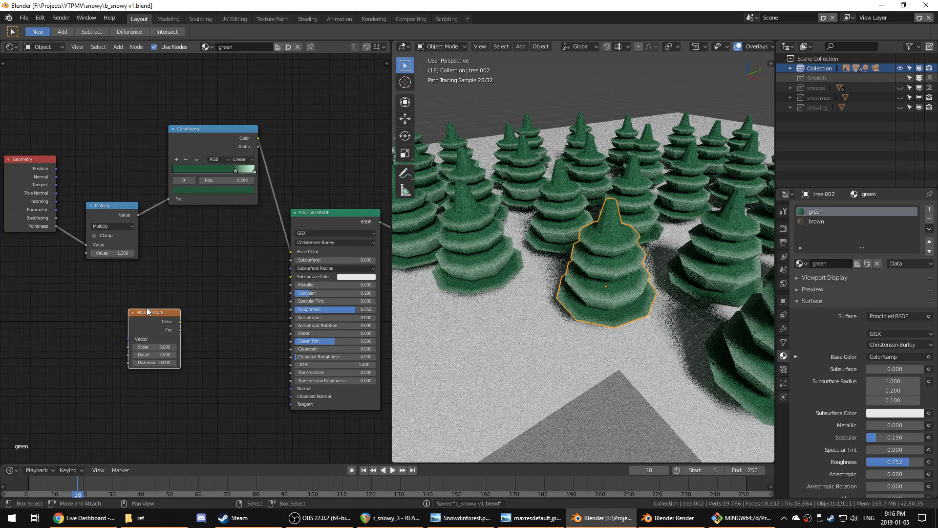
{"action": "left_click_drag", "start_coordinate": [147, 307], "coordinate": [61, 299]}
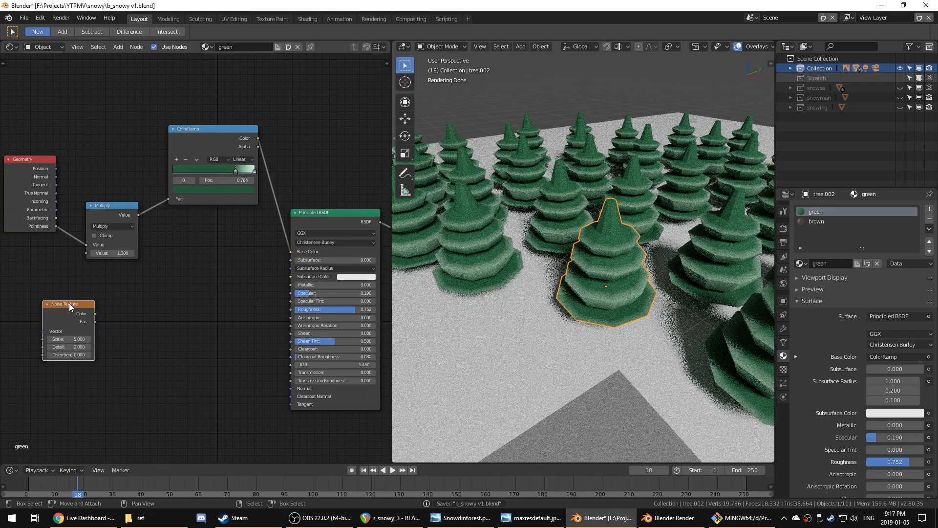
{"action": "left_click", "coordinate": [98, 205]}
{"action": "key", "text": "shift+d"}
{"action": "left_click", "coordinate": [163, 198]}
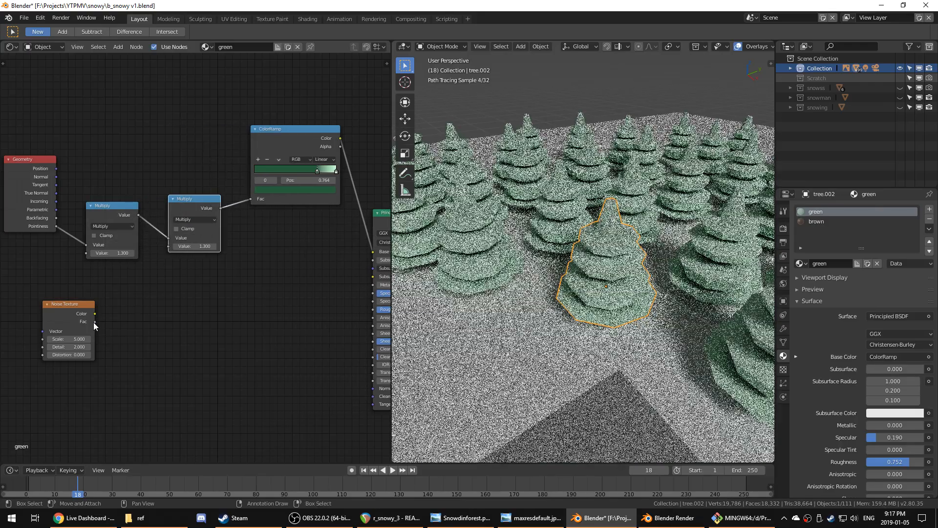
{"action": "left_click_drag", "start_coordinate": [95, 322], "coordinate": [171, 245]}
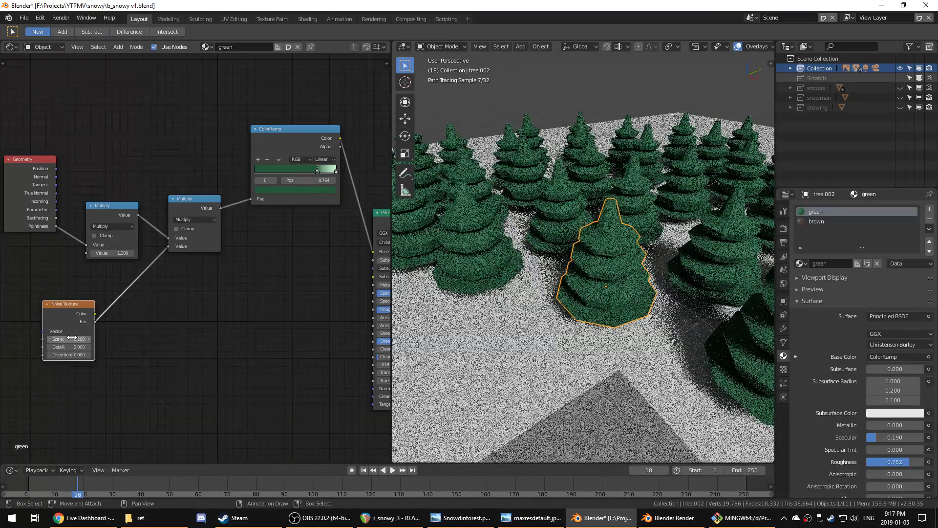
- Delete the Noise Texture and duplicate Multiply nodes, and reconnect the remaining Multiply output to the ColorRamp's Fac
{"action": "left_click", "coordinate": [192, 200], "text": "shift"}
{"action": "key", "text": "x"}
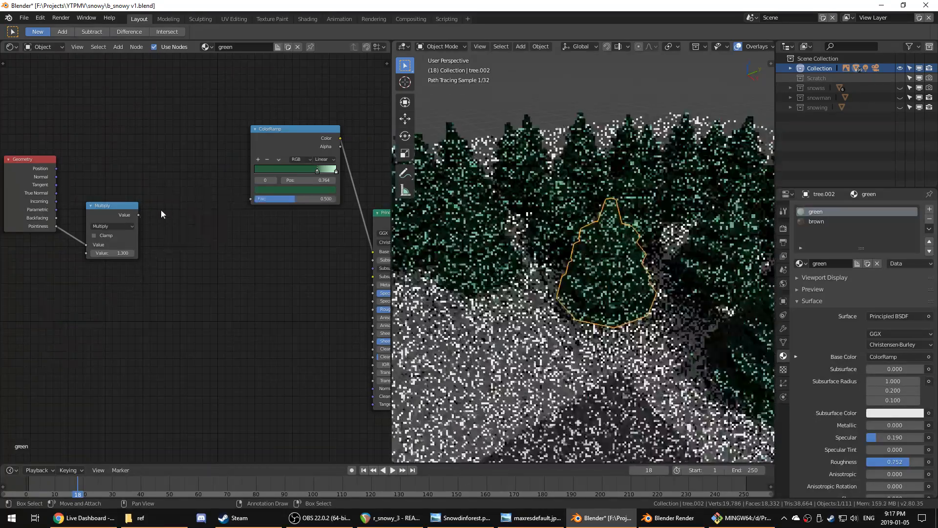
{"action": "left_click_drag", "start_coordinate": [139, 215], "coordinate": [250, 198]}
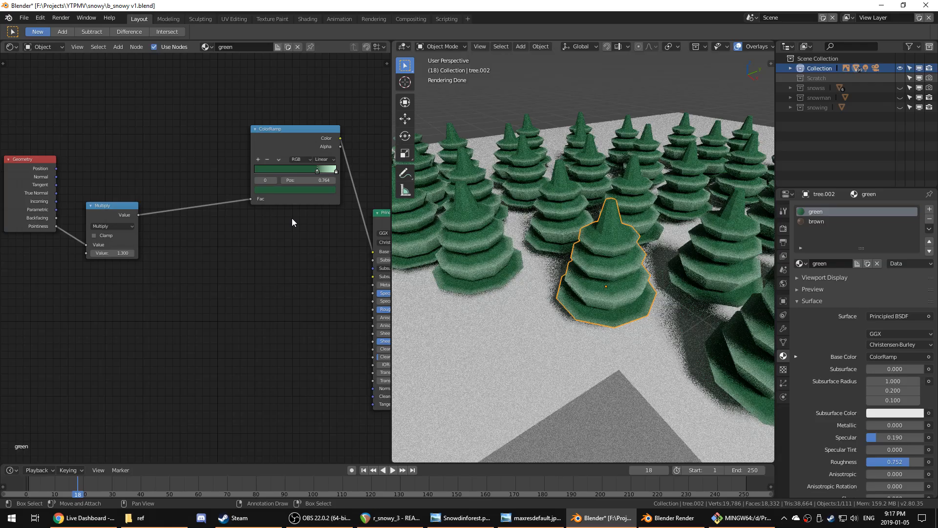
- Examine the trees' shading through the scene camera, both close up and in wider framing
{"action": "key", "text": "KP_0"}
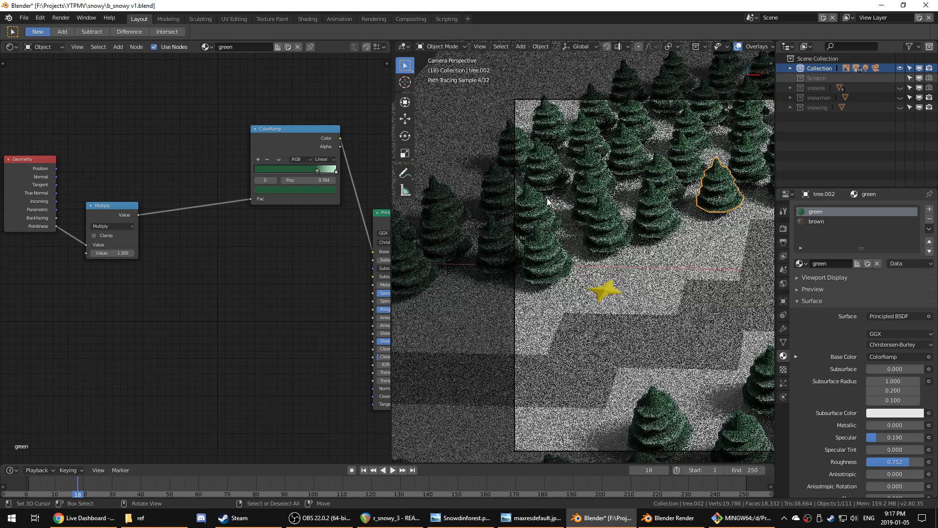
{"action": "middle_click_drag", "start_coordinate": [731, 254], "coordinate": [664, 250], "text": "shift"}
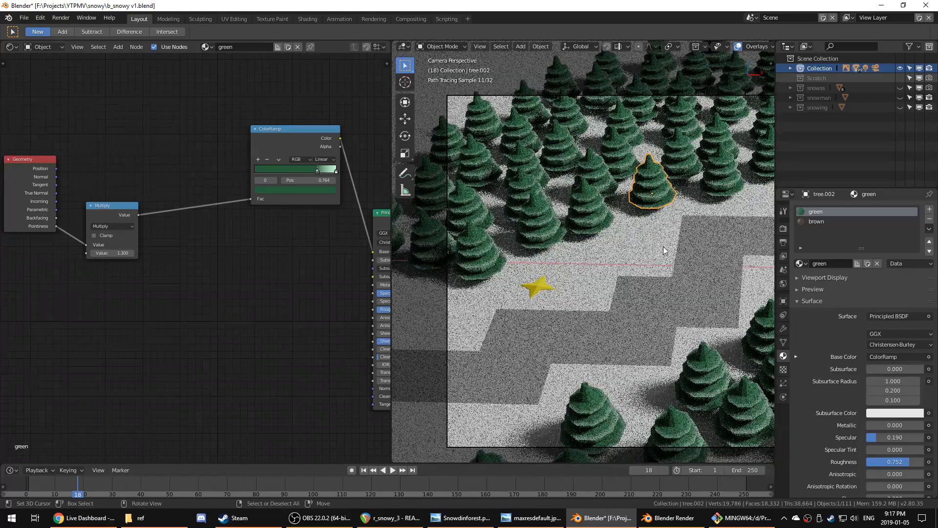
{"action": "scroll", "coordinate": [663, 246], "scroll_direction": "up", "scroll_amount": 4}
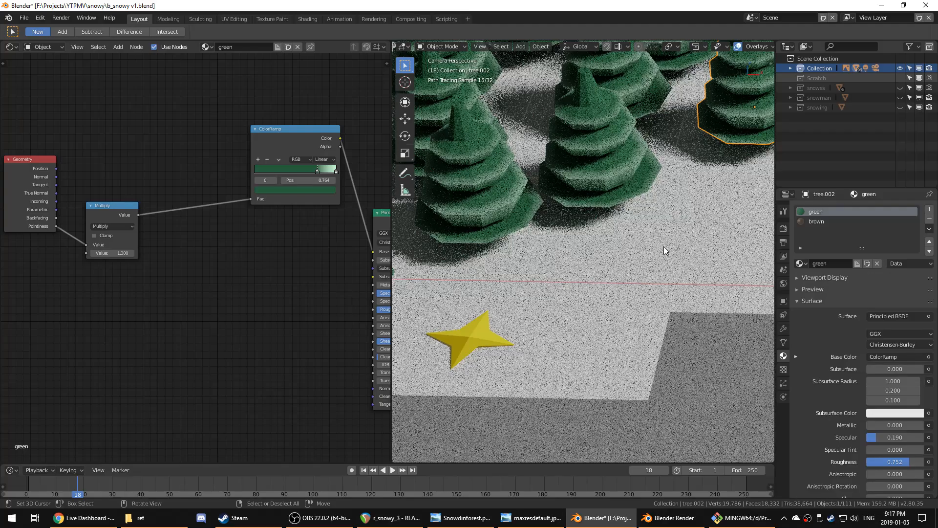
{"action": "scroll", "coordinate": [664, 247], "scroll_direction": "down", "scroll_amount": 3}
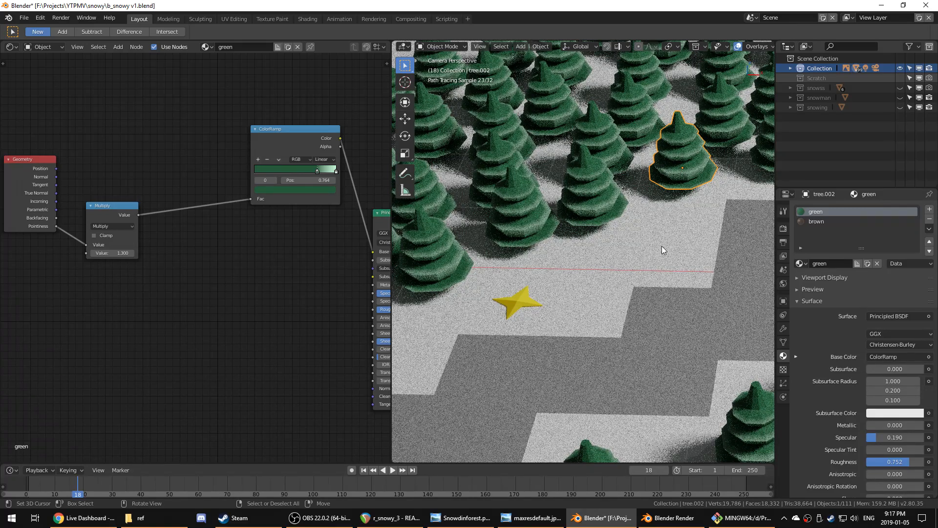
- Try adding a Wave Texture node in the empty area below the Multiply node, and remove it again
{"action": "scroll", "coordinate": [309, 246], "scroll_direction": "down", "scroll_amount": 2}
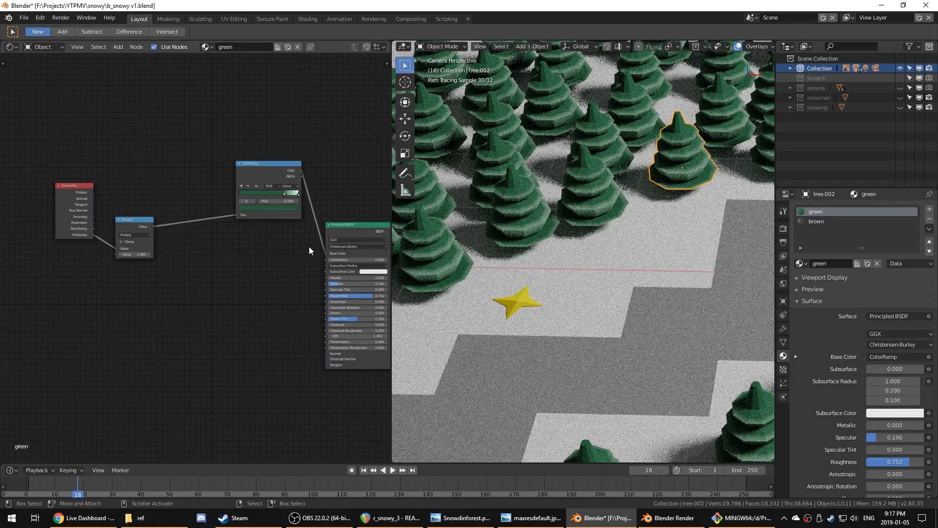
{"action": "key", "text": "shift+a"}
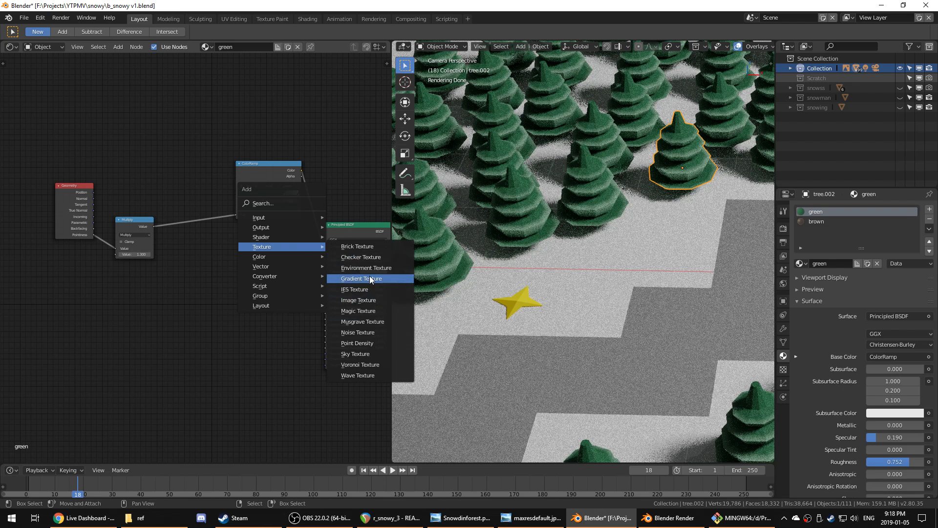
{"action": "left_click", "coordinate": [378, 376]}
{"action": "left_click", "coordinate": [171, 350]}
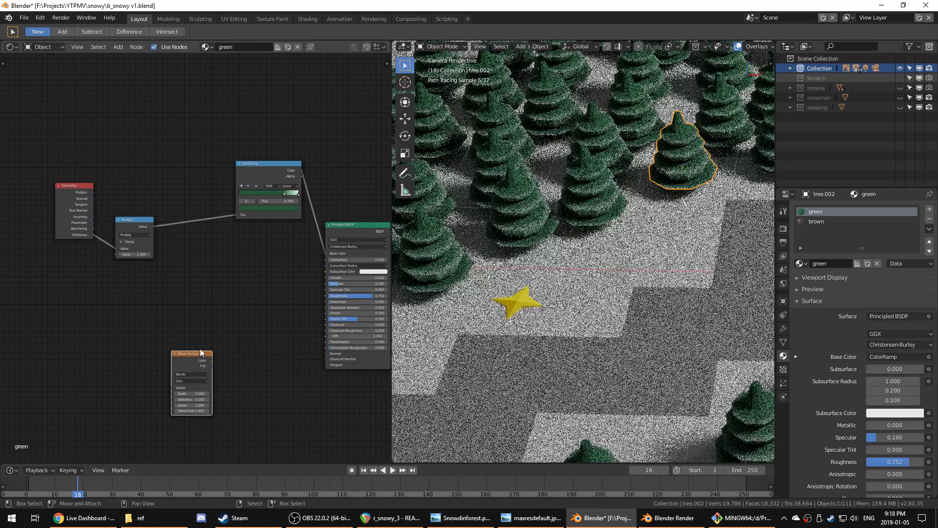
{"action": "key", "text": "x"}
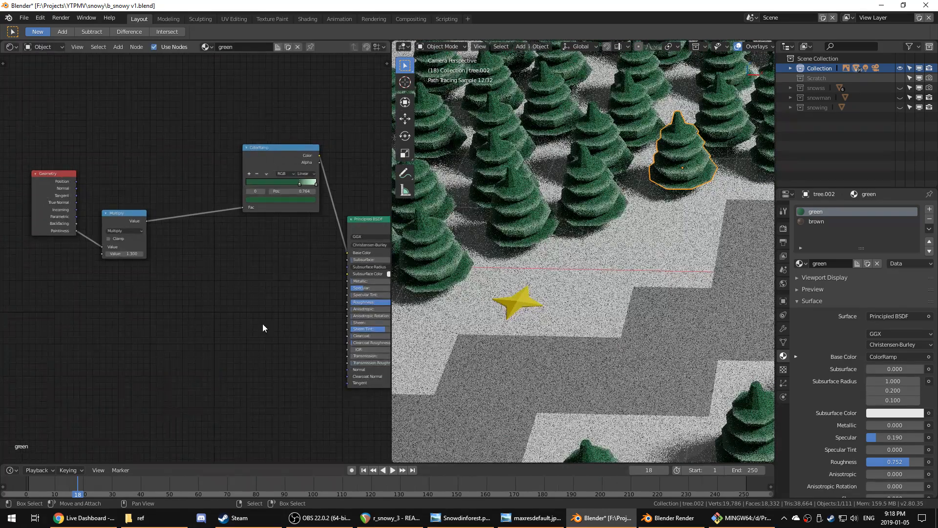
{"action": "scroll", "coordinate": [263, 327], "scroll_direction": "up", "scroll_amount": 1}
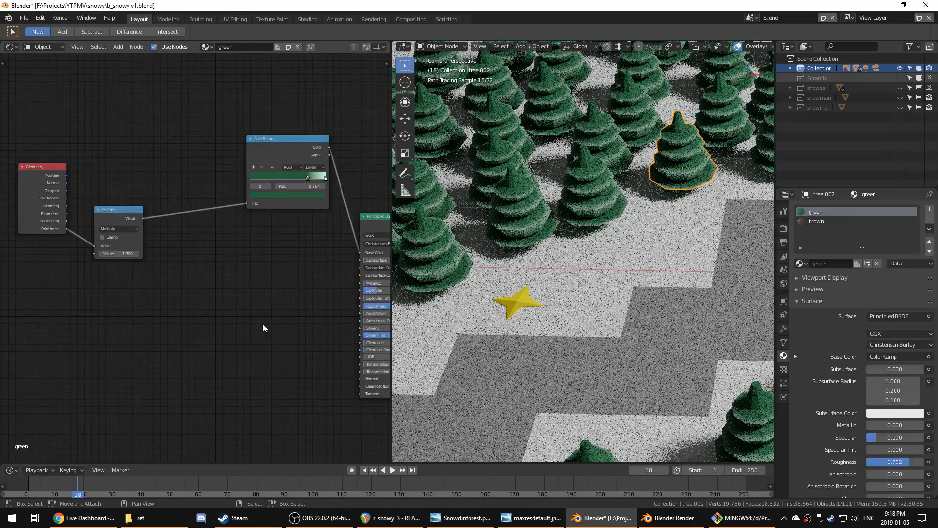
- Open the tree nearest the star for mesh editing and display the viewport in Solid shading
{"action": "left_click", "coordinate": [595, 211]}
{"action": "key", "text": "Tab"}
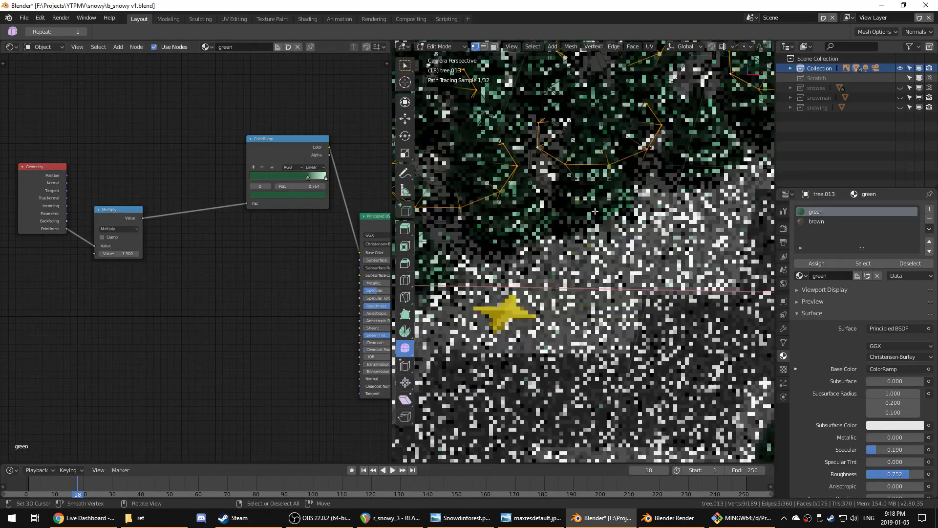
{"action": "scroll", "coordinate": [594, 210], "scroll_direction": "down", "scroll_amount": 6}
{"action": "key", "text": "z"}
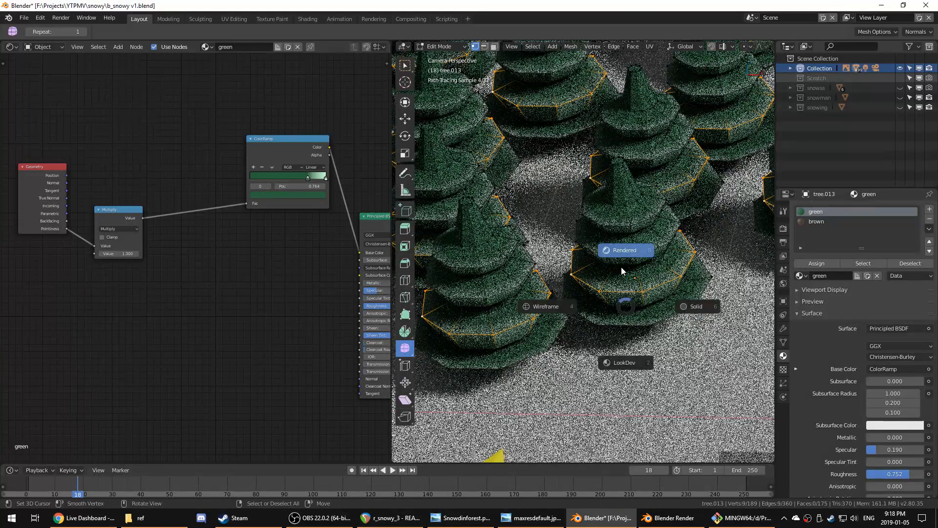
{"action": "left_click", "coordinate": [689, 306]}
- Turn on Connected proportional editing and set its falloff to Random
{"action": "right_click", "coordinate": [644, 295]}
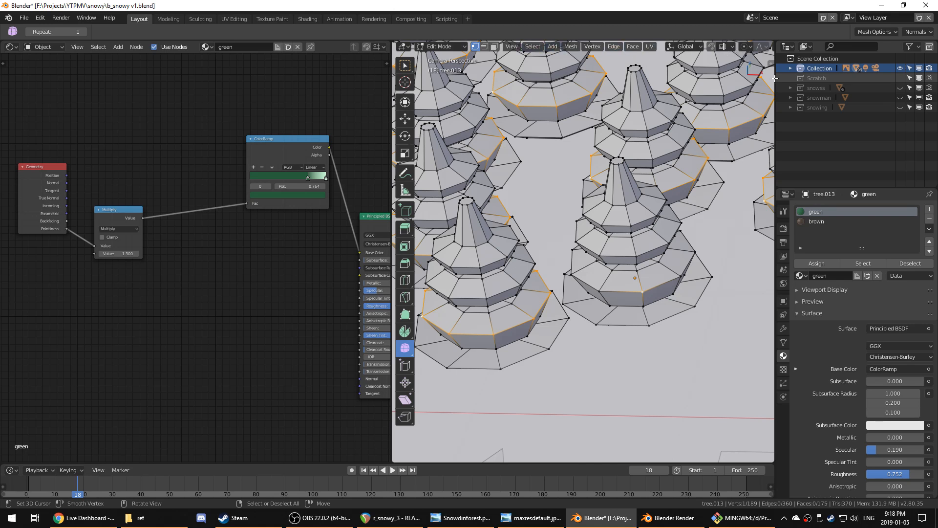
{"action": "left_click", "coordinate": [748, 47]}
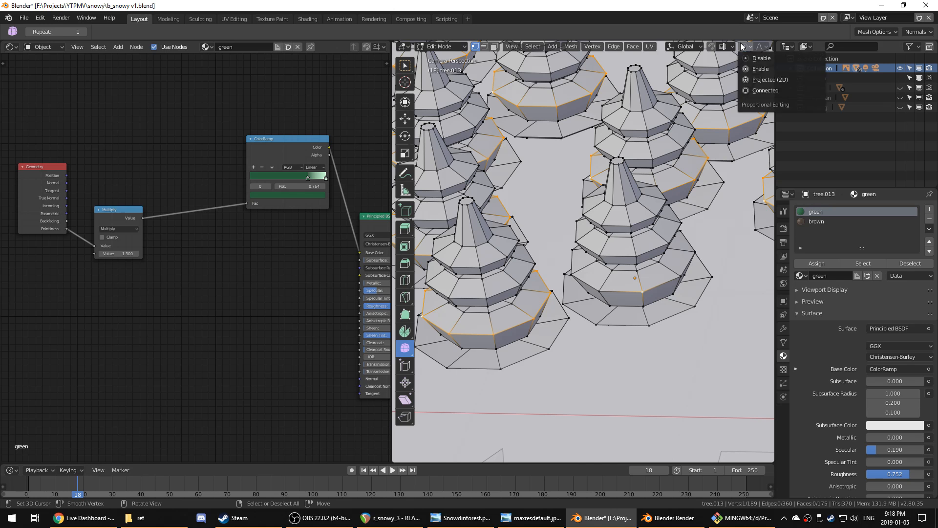
{"action": "left_click", "coordinate": [761, 69]}
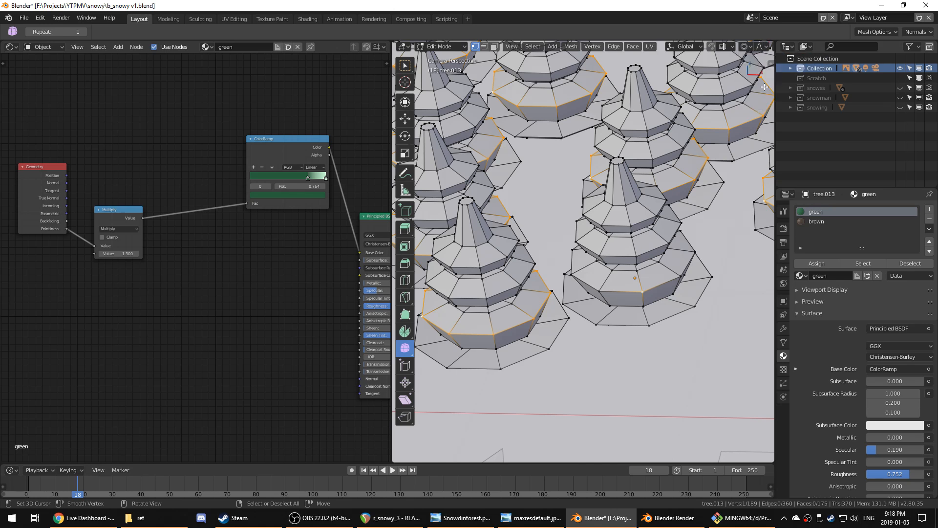
{"action": "left_click", "coordinate": [761, 46]}
{"action": "left_click", "coordinate": [780, 133]}
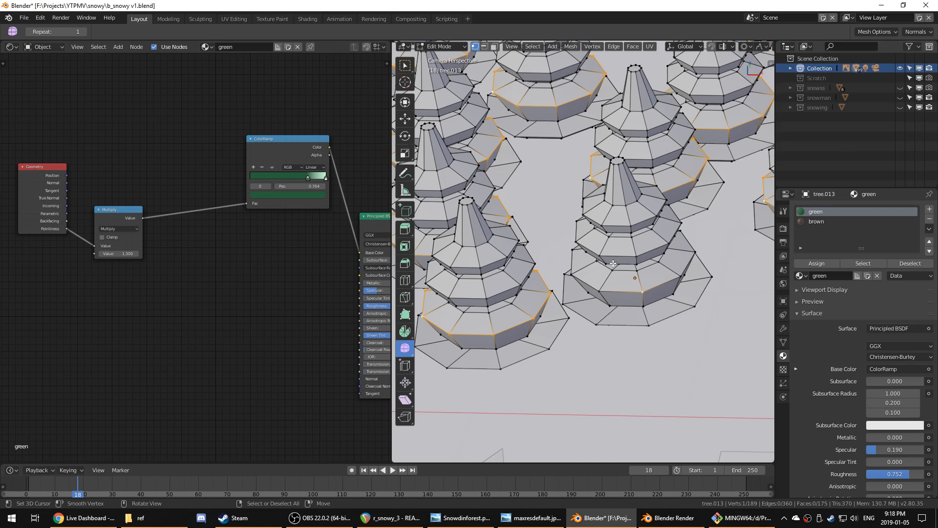
- Move a vertex on the rim of the tree's lower tier by about 0.03 m with a proportional size of 0.75
{"action": "left_click", "coordinate": [648, 250]}
{"action": "middle_click_drag", "start_coordinate": [690, 245], "coordinate": [643, 249]}
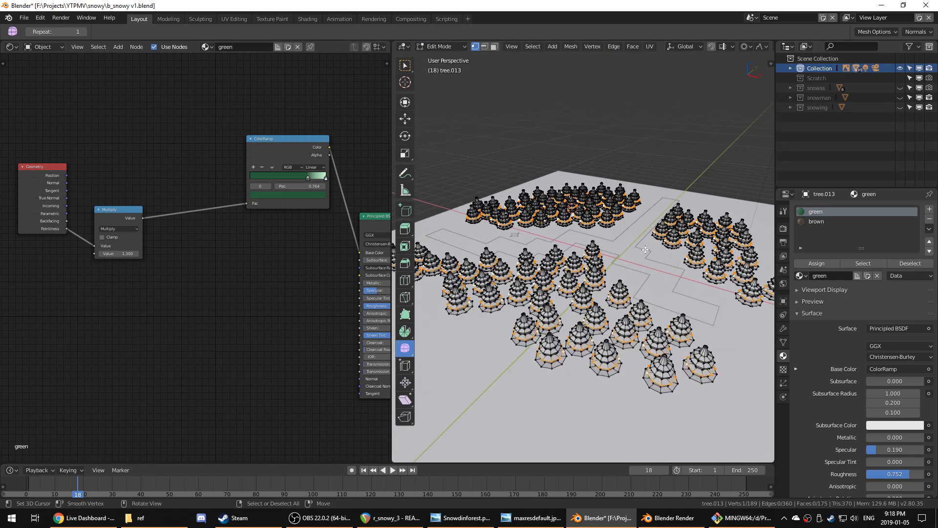
{"action": "scroll", "coordinate": [643, 249], "scroll_direction": "up", "scroll_amount": 6}
{"action": "scroll", "coordinate": [643, 249], "scroll_direction": "up", "scroll_amount": 5}
{"action": "scroll", "coordinate": [573, 279], "scroll_direction": "down", "scroll_amount": 4}
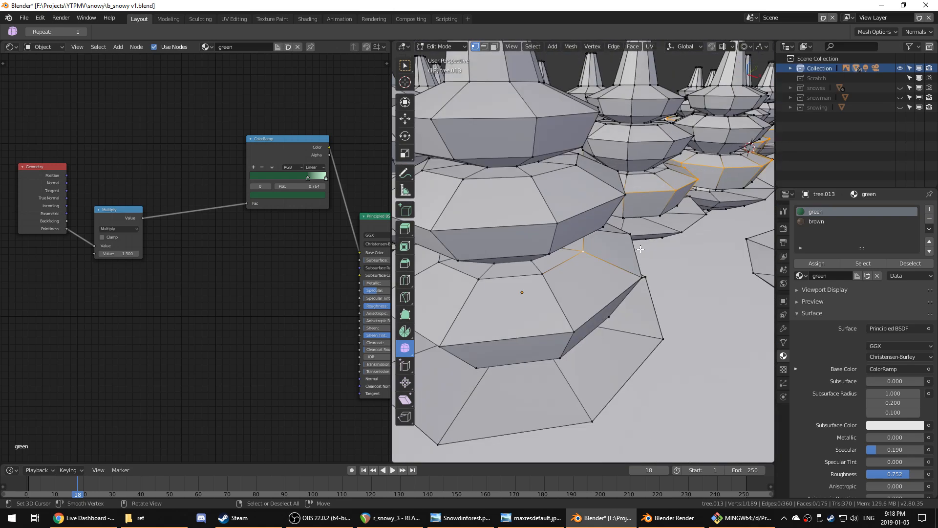
{"action": "key", "text": "g"}
{"action": "scroll", "coordinate": [571, 277], "scroll_direction": "down", "scroll_amount": 15}
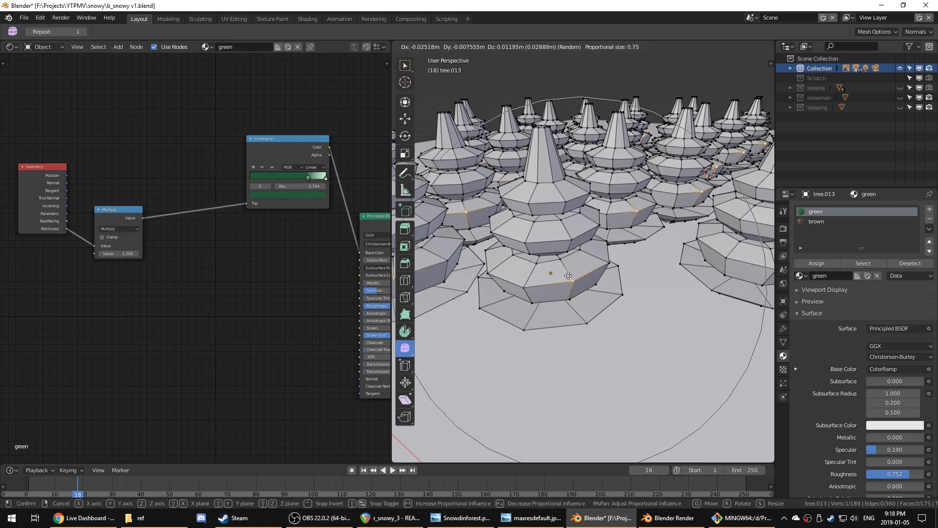
{"action": "left_click", "coordinate": [568, 276]}
- Move a vertex at the base of the tree's tip cone by about 0.01 m with a proportional size of 0.424
{"action": "left_click", "coordinate": [520, 190]}
{"action": "key", "text": "g"}
{"action": "scroll", "coordinate": [520, 190], "scroll_direction": "up", "scroll_amount": 4}
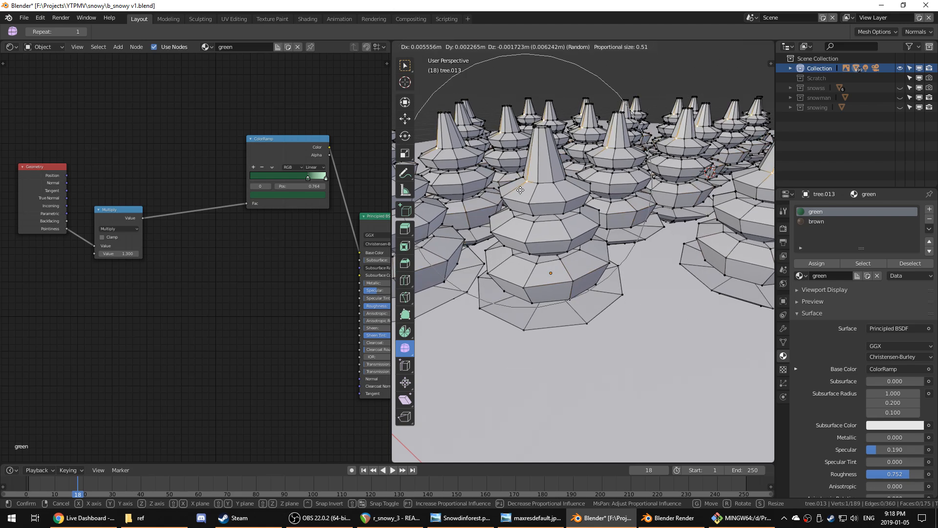
{"action": "scroll", "coordinate": [520, 190], "scroll_direction": "up", "scroll_amount": 2}
{"action": "left_click", "coordinate": [521, 191]}
- Pull an outer rim vertex of the second-lowest tier inward and up, using a proportional size of 0.319
{"action": "middle_click_drag", "start_coordinate": [521, 192], "coordinate": [514, 281]}
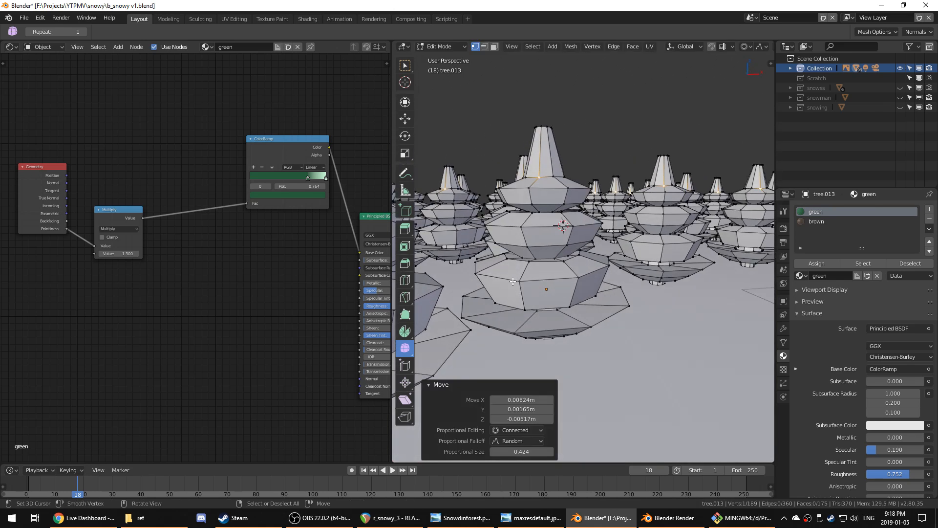
{"action": "left_click", "coordinate": [490, 273]}
{"action": "key", "text": "g"}
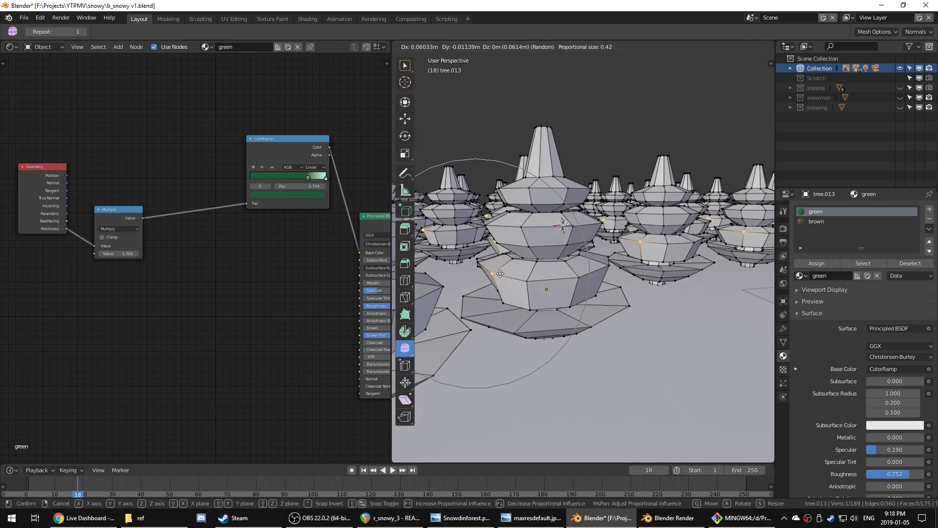
{"action": "scroll", "coordinate": [499, 262], "scroll_direction": "up", "scroll_amount": 3}
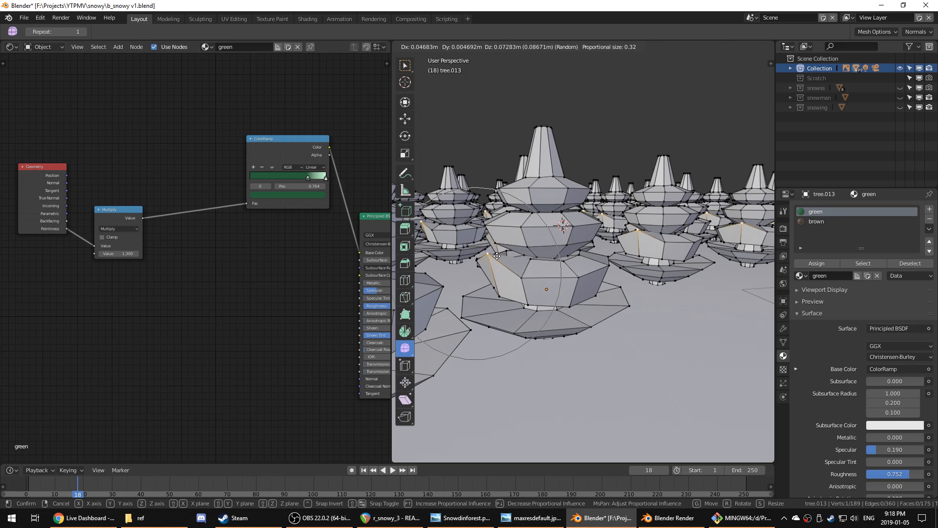
{"action": "left_click", "coordinate": [487, 262]}
- Shift a vertex on the second-lowest tier's upper ring by about 0.01 m and one on the tier above by about 0.03 m
{"action": "right_click", "coordinate": [565, 262]}
{"action": "key", "text": "g"}
{"action": "left_click", "coordinate": [561, 259]}
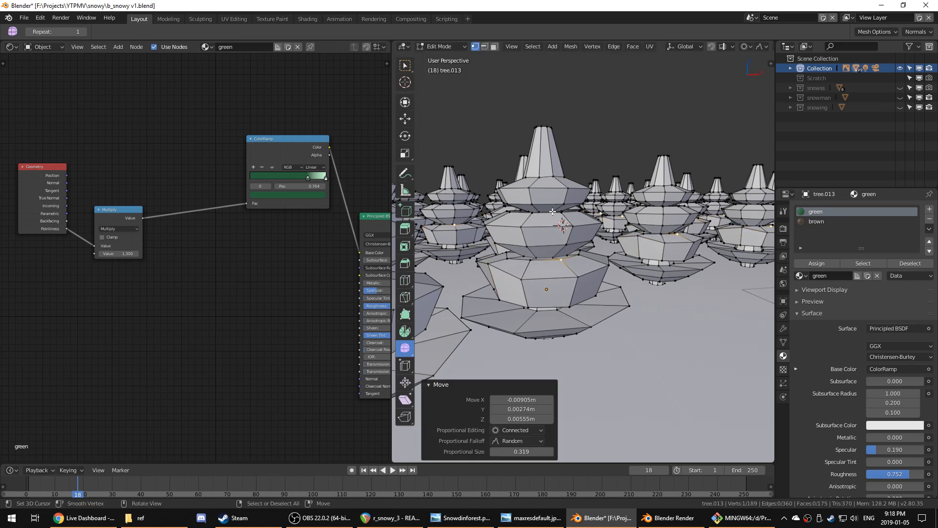
{"action": "right_click", "coordinate": [561, 212]}
{"action": "key", "text": "g"}
{"action": "left_click", "coordinate": [547, 218]}
- Nudge an outer rim vertex of the tier just below the tip cone slightly inward
{"action": "middle_click_drag", "start_coordinate": [515, 191], "coordinate": [510, 211]}
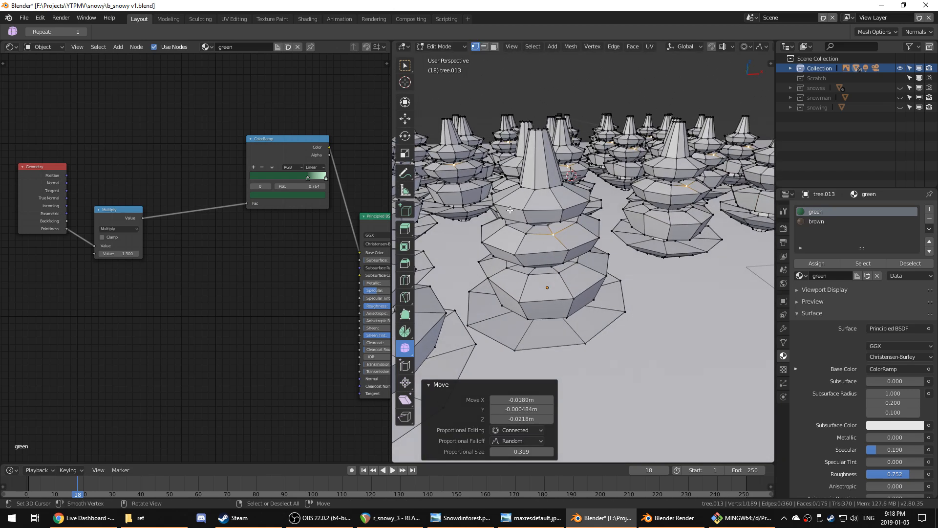
{"action": "right_click", "coordinate": [513, 210]}
{"action": "key", "text": "g"}
{"action": "left_click", "coordinate": [519, 208]}
- Nudge two vertices around the base of the tip cone, the second one by about 0.01 m
{"action": "right_click", "coordinate": [525, 182]}
{"action": "key", "text": "g"}
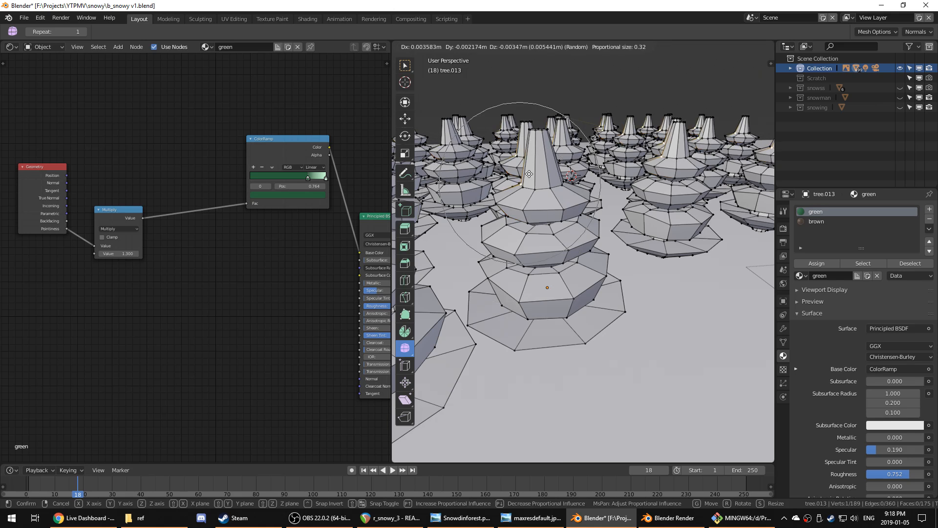
{"action": "left_click", "coordinate": [528, 174]}
{"action": "right_click", "coordinate": [551, 187]}
{"action": "key", "text": "g"}
{"action": "left_click", "coordinate": [547, 183]}
{"action": "middle_click_drag", "start_coordinate": [550, 191], "coordinate": [593, 268]}
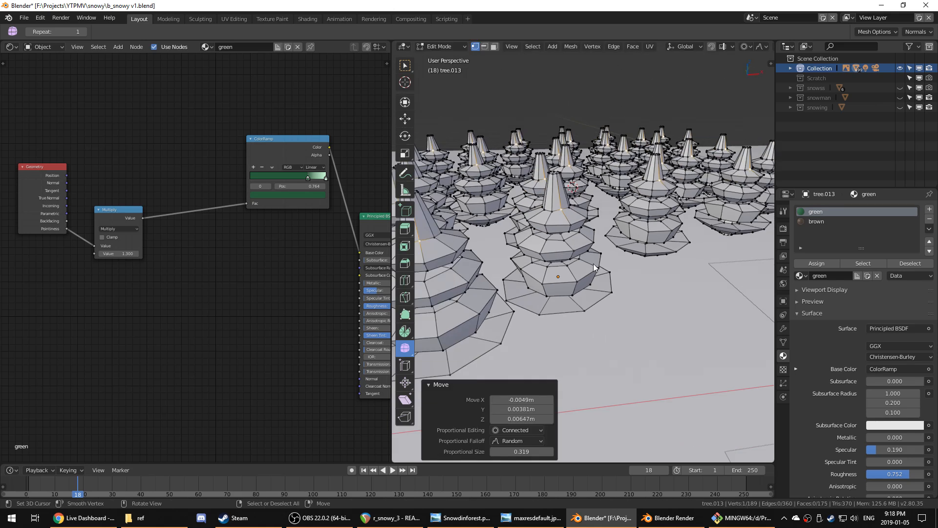
- Leave mesh editing of the tree and save the file
{"action": "key", "text": "Tab"}
{"action": "scroll", "coordinate": [593, 268], "scroll_direction": "down", "scroll_amount": 8}
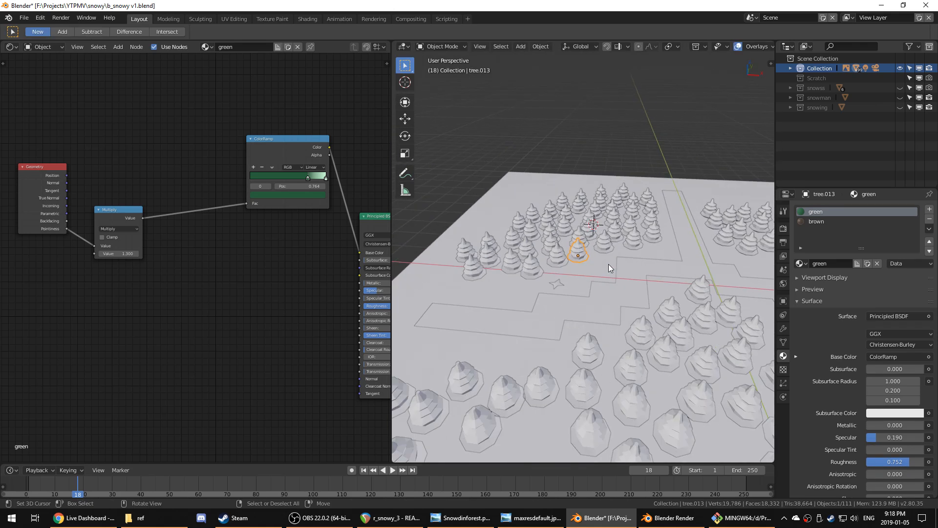
{"action": "key", "text": "ctrl+s"}
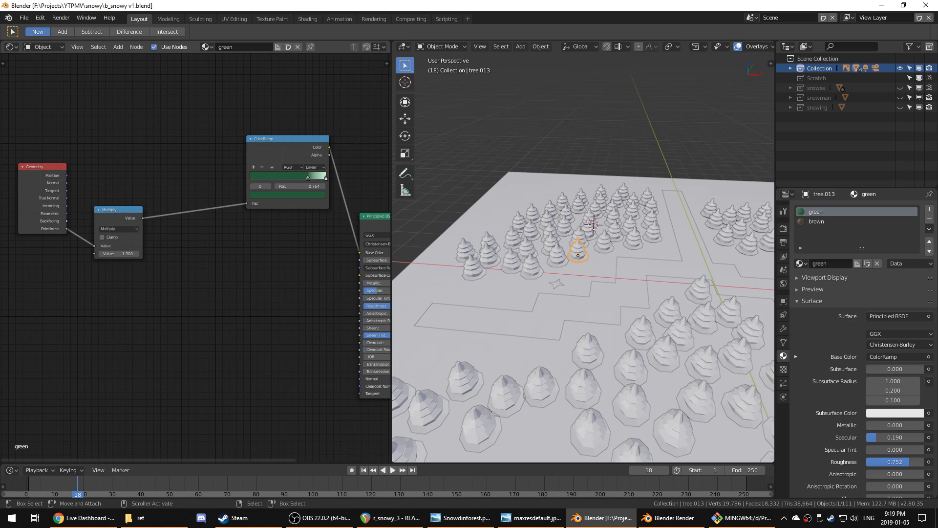
- Make a linked duplicate of the smaller grove's front tree, moved horizontally about -0.68 m in X and 3.05 m in Y to the grove's back edge
{"action": "scroll", "coordinate": [570, 202], "scroll_direction": "down", "scroll_amount": 4}
{"action": "key", "text": "KP_0"}
{"action": "scroll", "coordinate": [583, 204], "scroll_direction": "down", "scroll_amount": 3}
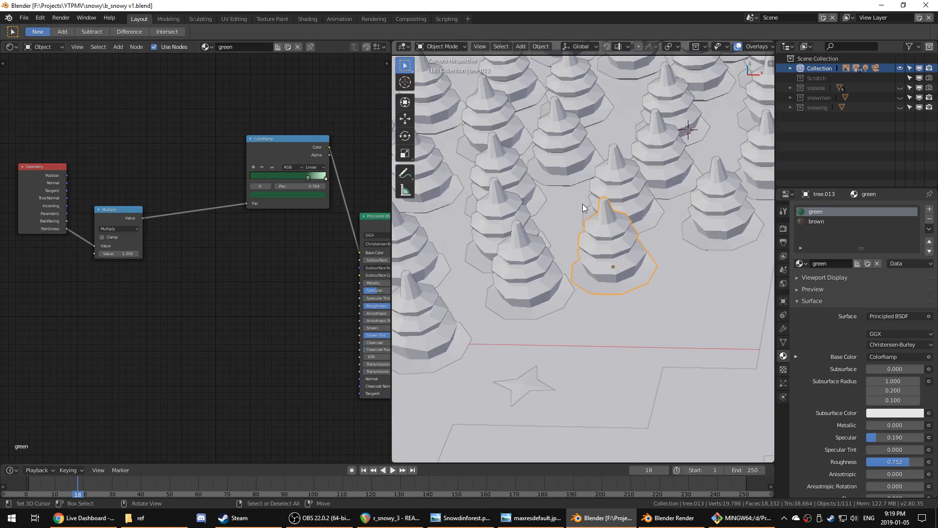
{"action": "scroll", "coordinate": [586, 204], "scroll_direction": "down", "scroll_amount": 4}
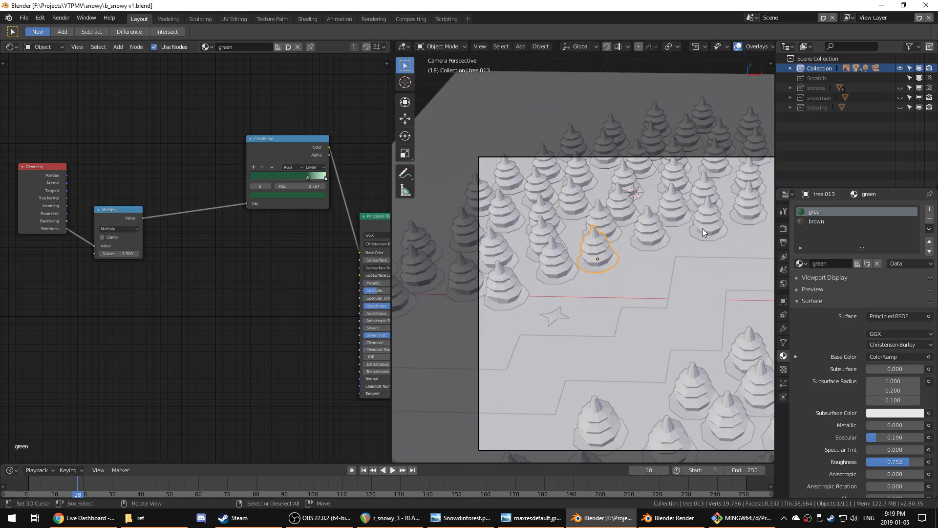
{"action": "middle_click_drag", "start_coordinate": [702, 228], "coordinate": [735, 256], "text": "shift"}
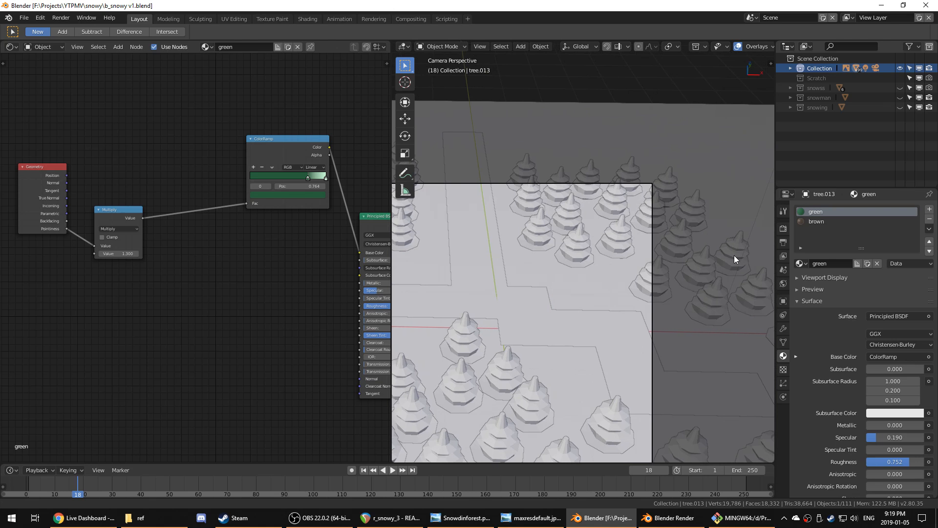
{"action": "right_click", "coordinate": [620, 243]}
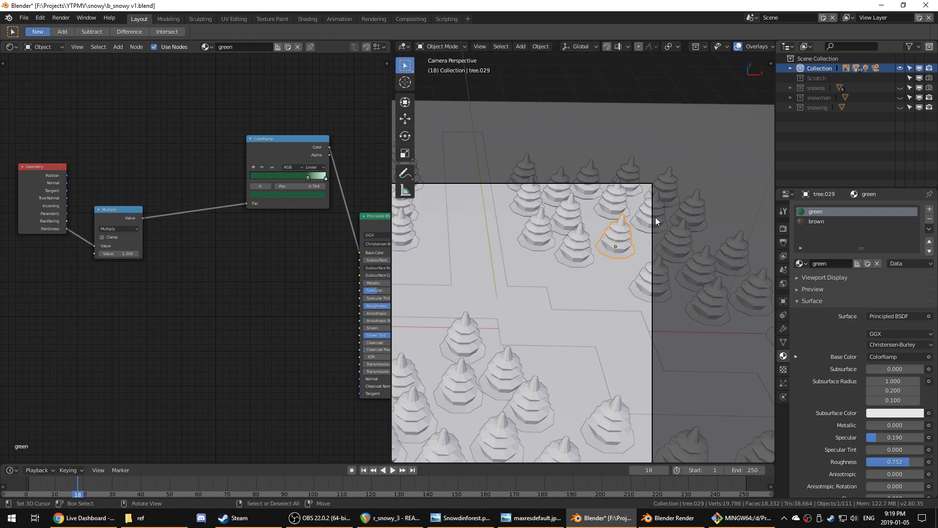
{"action": "key", "text": "shift+d"}
{"action": "key", "text": "shift+z"}
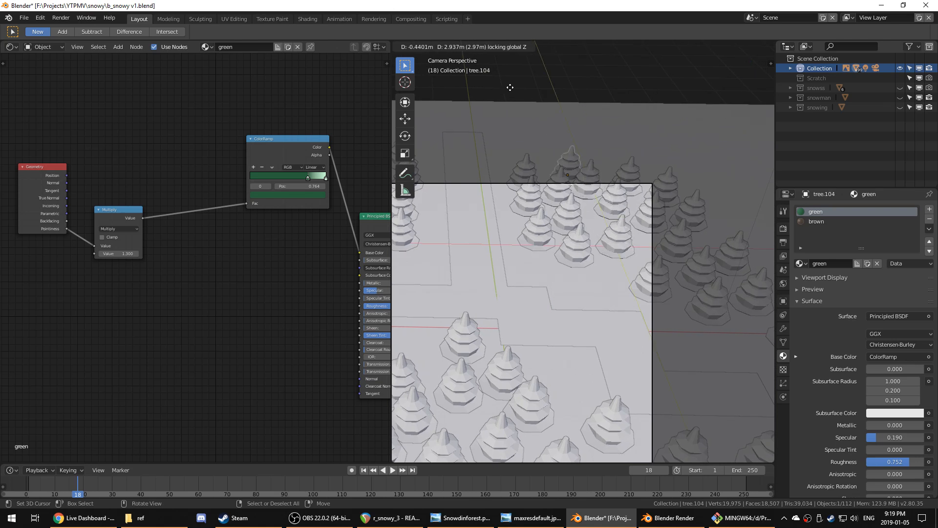
{"action": "left_click", "coordinate": [498, 85]}
- Make another linked duplicate of the newly placed tree, shifted horizontally about 1.12 m in X and 0.16 m in Y
{"action": "key", "text": "alt+d"}
{"action": "key", "text": "shift+z"}
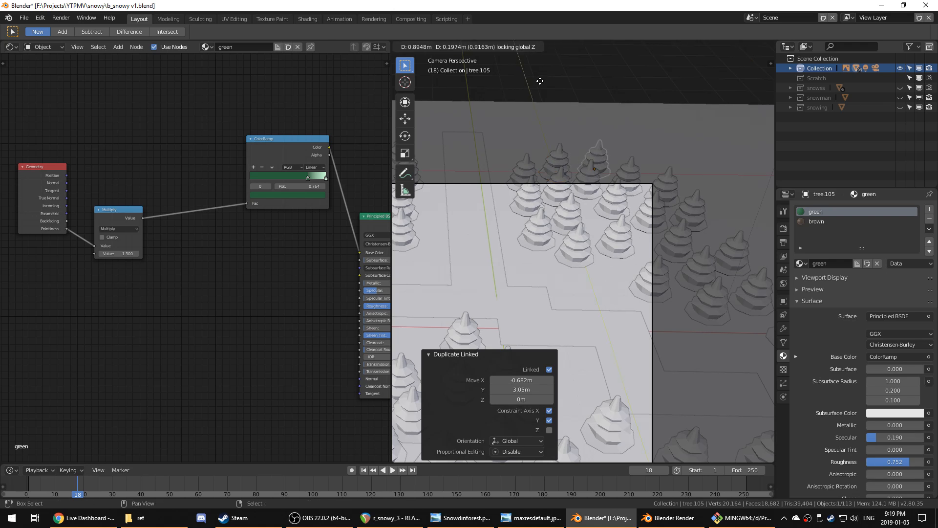
{"action": "left_click", "coordinate": [552, 82]}
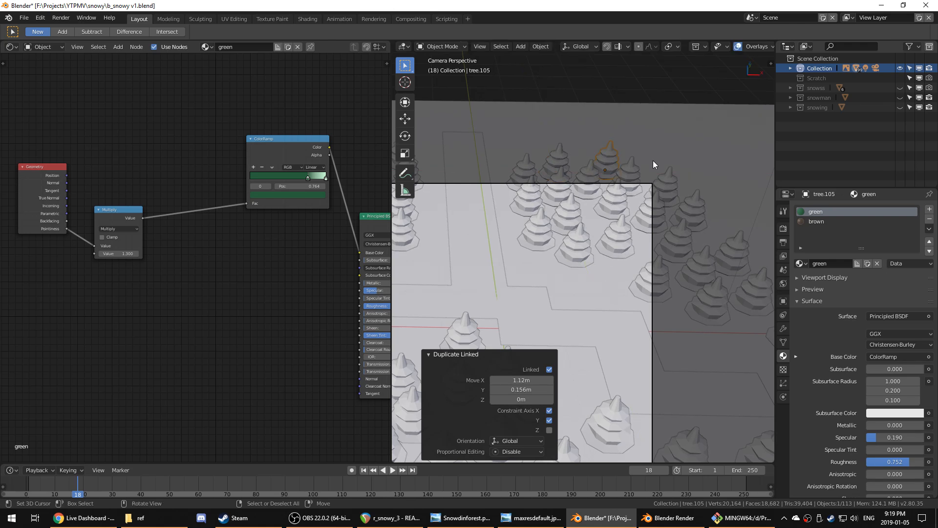
- Reselect the original front tree of that grove and save the file
{"action": "left_click", "coordinate": [628, 240]}
{"action": "scroll", "coordinate": [621, 247], "scroll_direction": "down", "scroll_amount": 3}
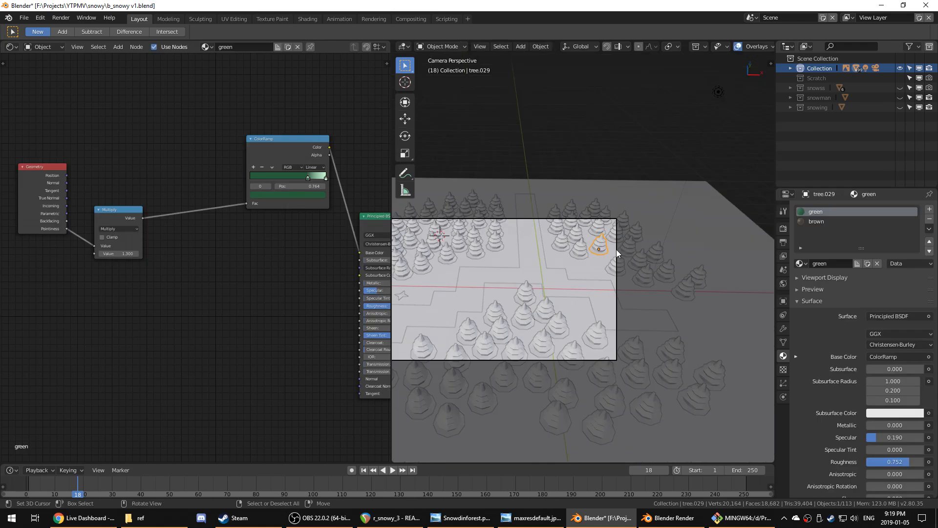
{"action": "scroll", "coordinate": [557, 271], "scroll_direction": "up", "scroll_amount": 2}
{"action": "middle_click_drag", "start_coordinate": [529, 268], "coordinate": [578, 265]}
{"action": "scroll", "coordinate": [578, 265], "scroll_direction": "down", "scroll_amount": 3}
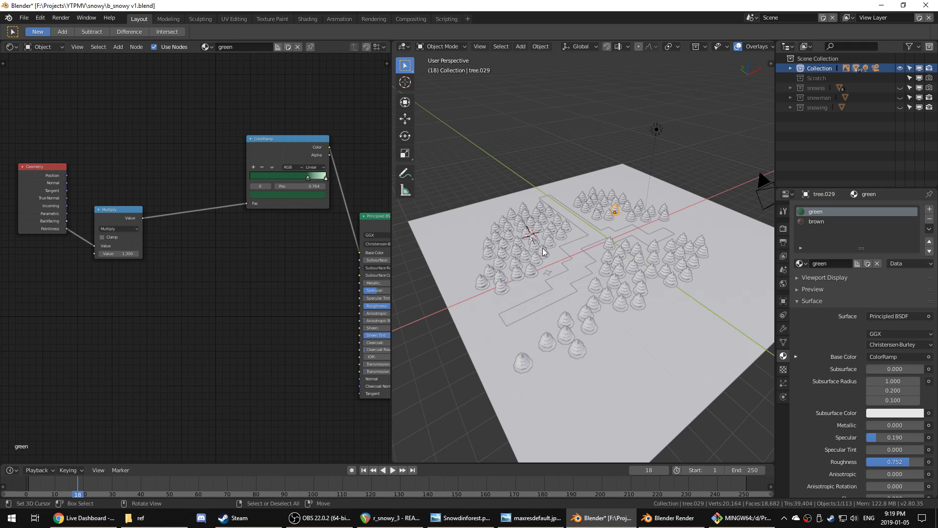
{"action": "scroll", "coordinate": [543, 248], "scroll_direction": "down", "scroll_amount": 2}
{"action": "scroll", "coordinate": [572, 248], "scroll_direction": "up", "scroll_amount": 4}
{"action": "middle_click_drag", "start_coordinate": [605, 260], "coordinate": [574, 294]}
{"action": "key", "text": "ctrl+s"}
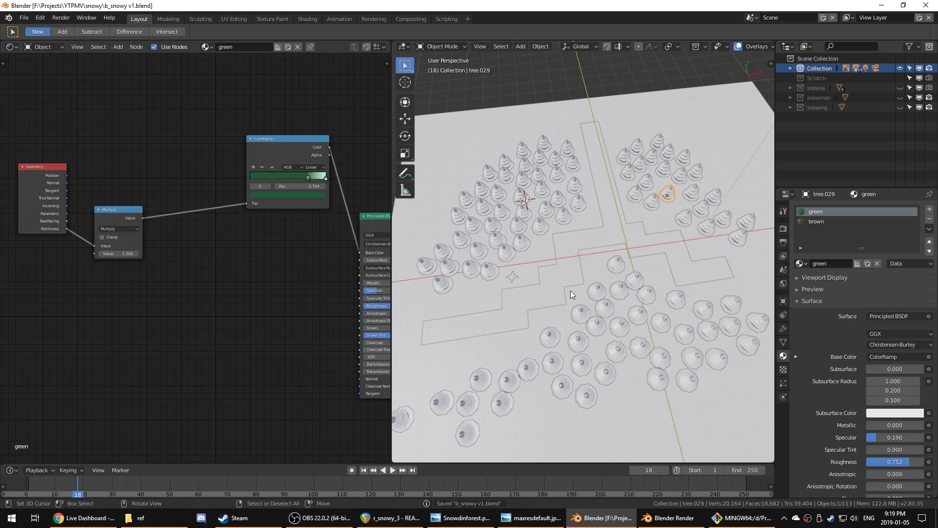
- Select all trees that share the selected tree's object data
{"action": "scroll", "coordinate": [570, 291], "scroll_direction": "down", "scroll_amount": 3}
{"action": "middle_click_drag", "start_coordinate": [571, 290], "coordinate": [547, 287]}
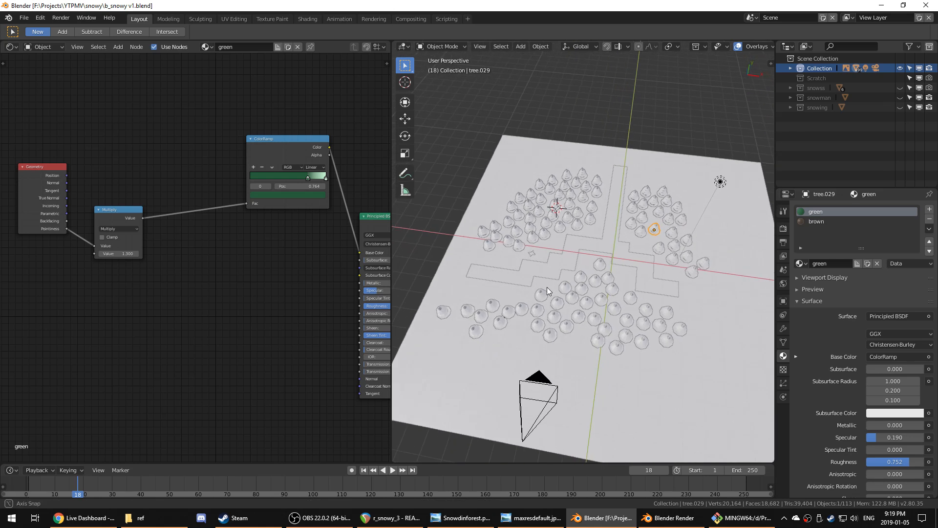
{"action": "scroll", "coordinate": [547, 286], "scroll_direction": "up", "scroll_amount": 2}
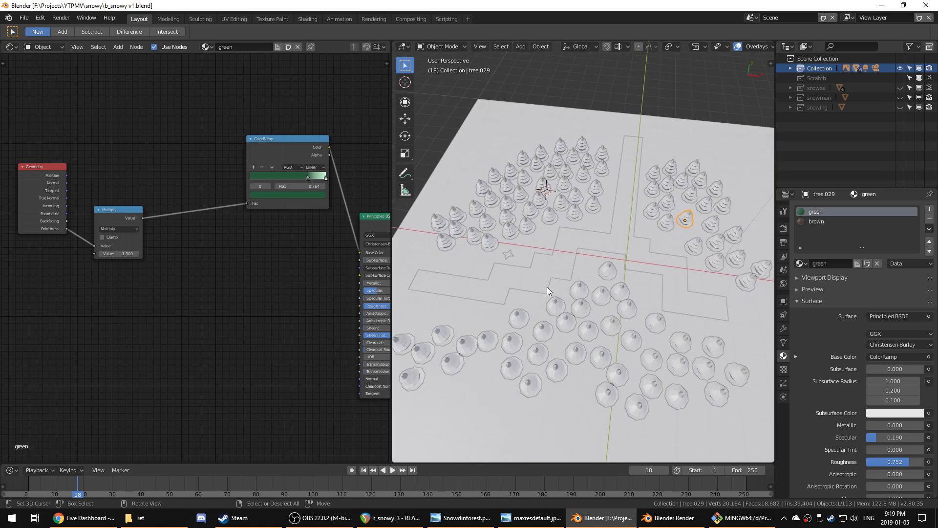
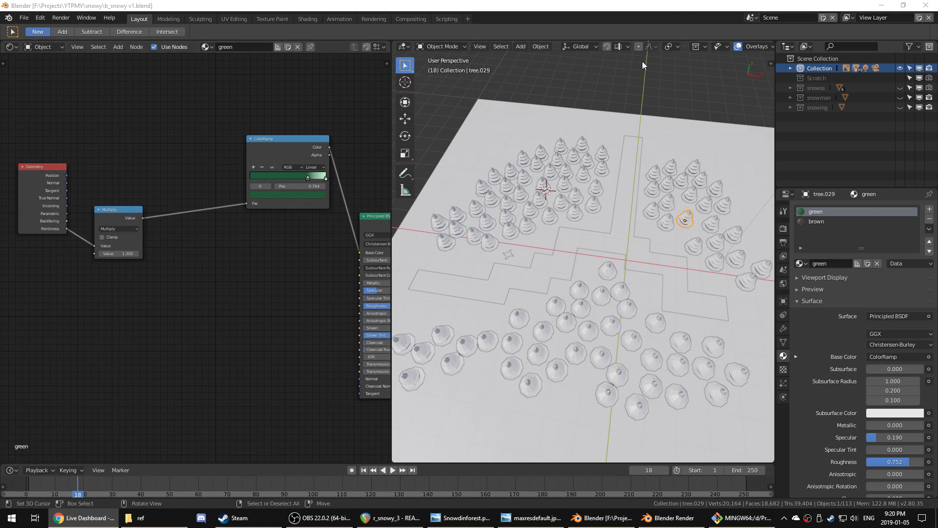
{"action": "left_click", "coordinate": [645, 6]}
{"action": "scroll", "coordinate": [577, 277], "scroll_direction": "down", "scroll_amount": 2}
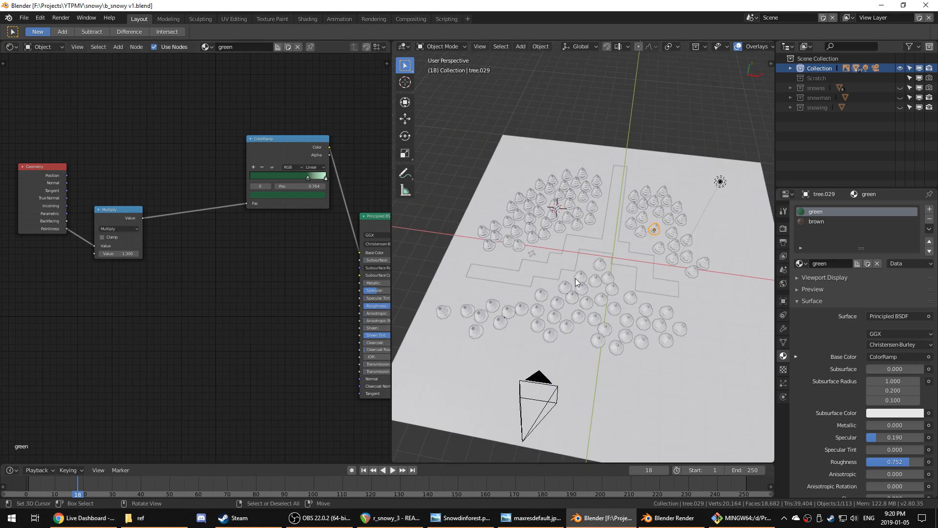
{"action": "mouse_move", "coordinate": [579, 283]}
{"action": "middle_mouse_down"}
{"action": "mouse_move", "coordinate": [594, 280]}
{"action": "mouse_move", "coordinate": [571, 275]}
{"action": "middle_mouse_up"}
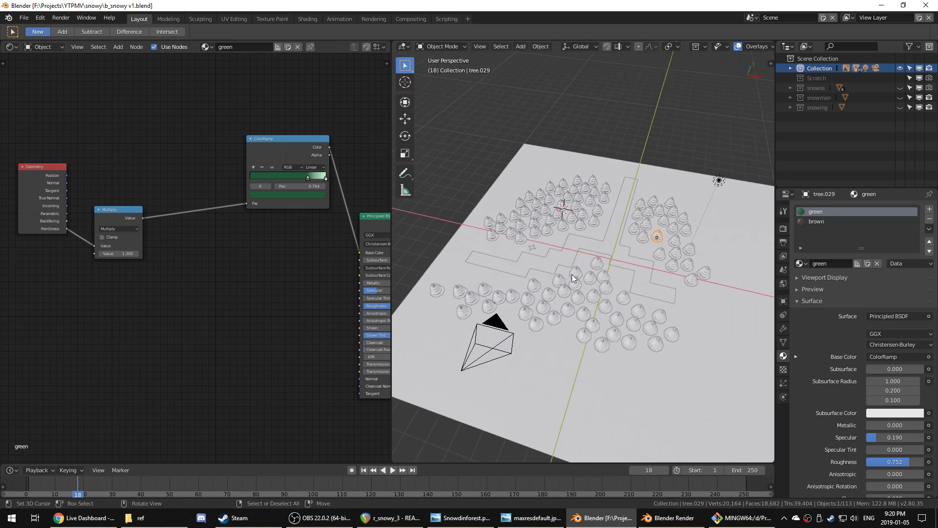
{"action": "left_click", "coordinate": [658, 238]}
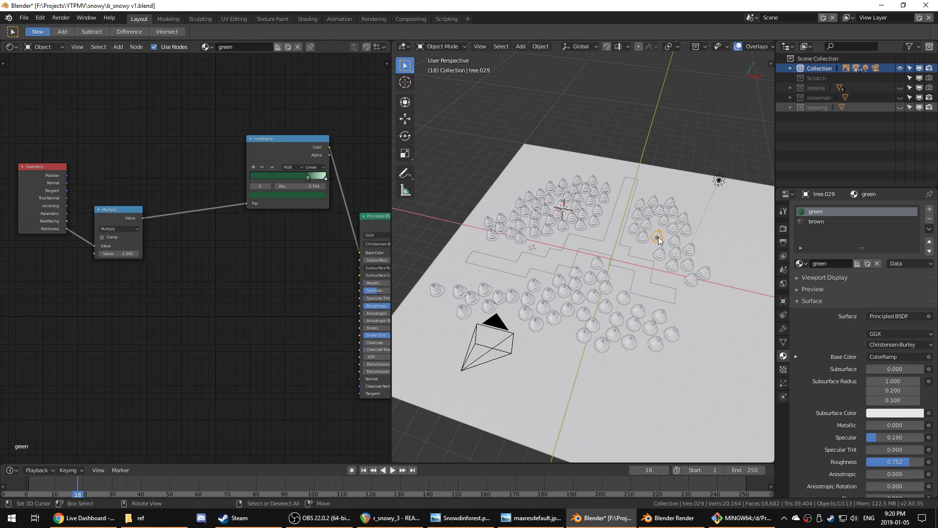
{"action": "left_click", "coordinate": [500, 47]}
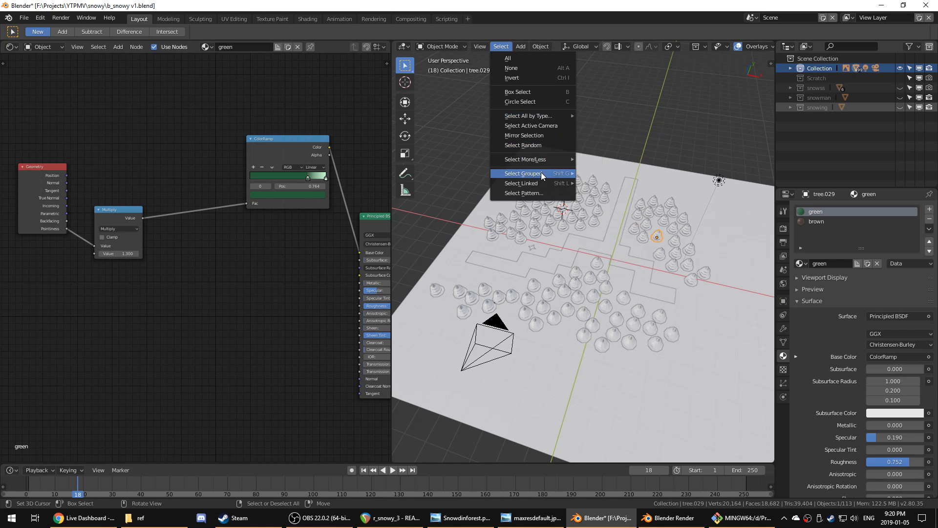
{"action": "mouse_move", "coordinate": [542, 181]}
{"action": "left_click", "coordinate": [618, 187]}
{"action": "scroll", "coordinate": [619, 186], "scroll_direction": "up", "scroll_amount": 3}
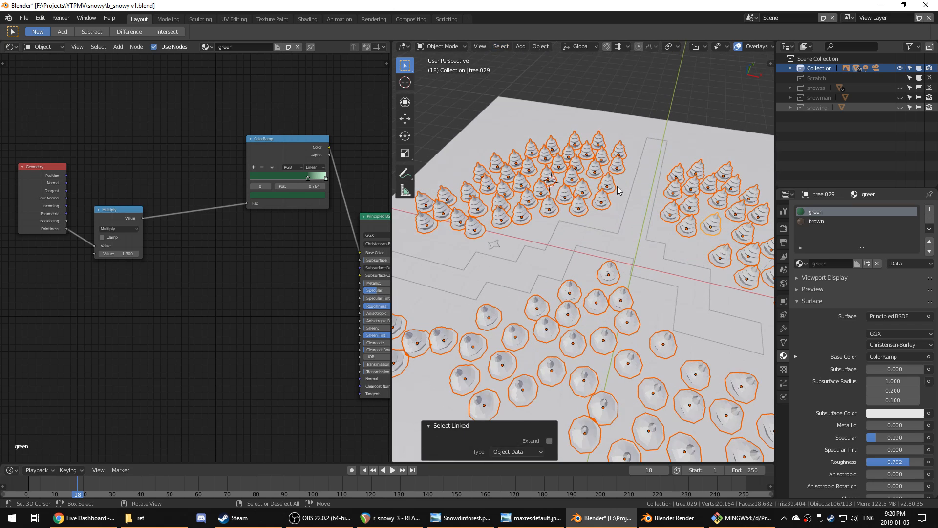
- Apply Randomize Transform to the selected trees with a Z rotation of 180°
{"action": "scroll", "coordinate": [597, 205], "scroll_direction": "down", "scroll_amount": 4}
{"action": "key", "text": "F3"}
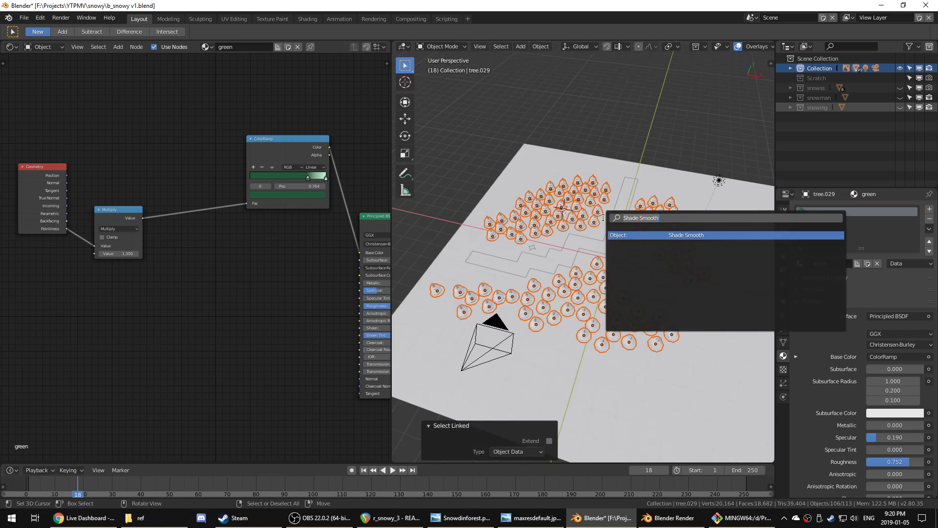
{"action": "type", "text": "random"}
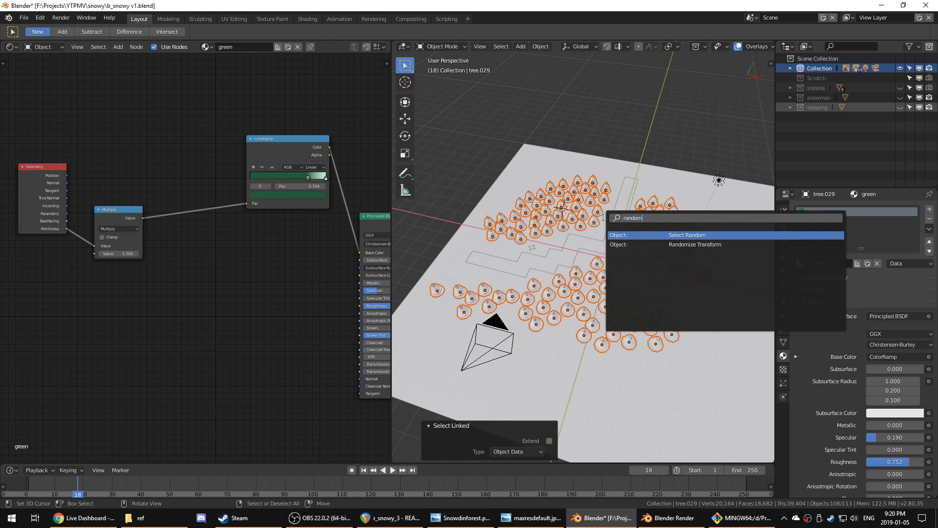
{"action": "key", "text": "Down"}
{"action": "key", "text": "Return"}
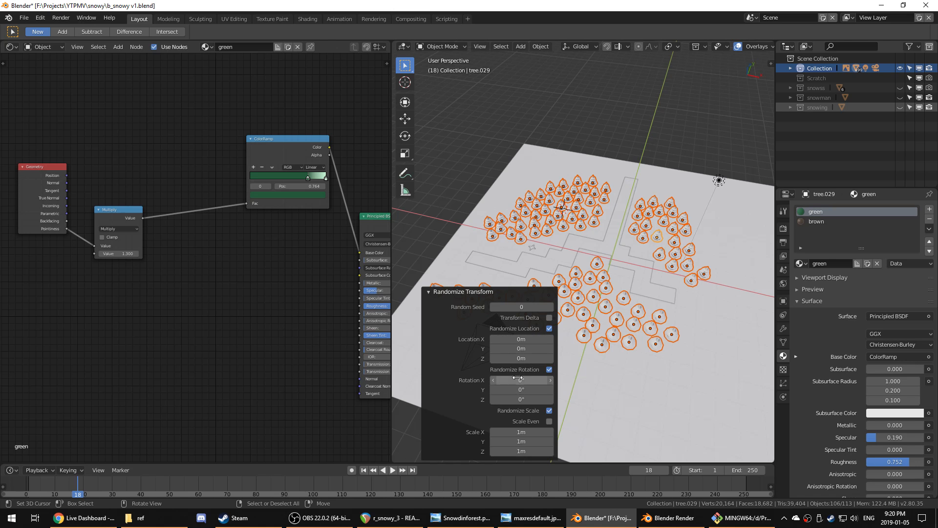
{"action": "left_click_drag", "start_coordinate": [522, 399], "coordinate": [592, 399]}
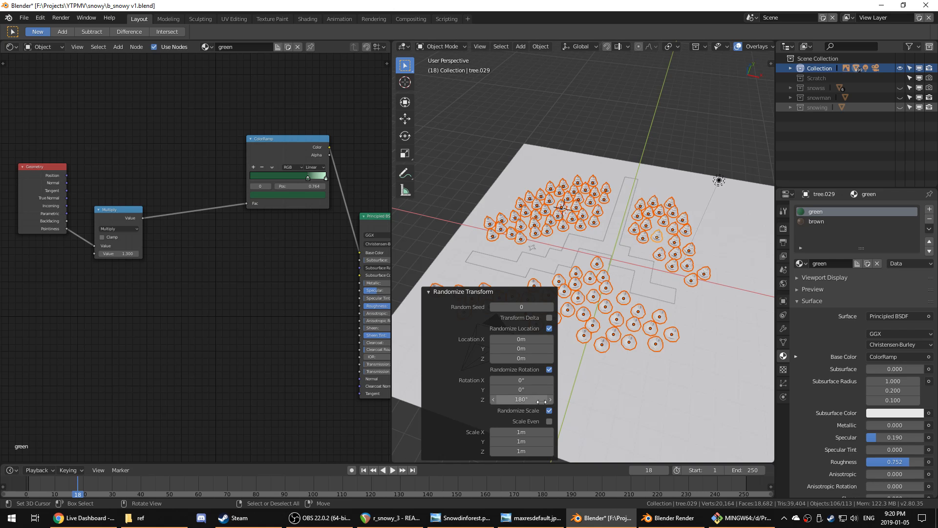
- Disable location and scale randomization so only the trees' rotation is randomized, and check the result through the camera
{"action": "scroll", "coordinate": [730, 365], "scroll_direction": "up", "scroll_amount": 5}
{"action": "scroll", "coordinate": [708, 347], "scroll_direction": "down", "scroll_amount": 4}
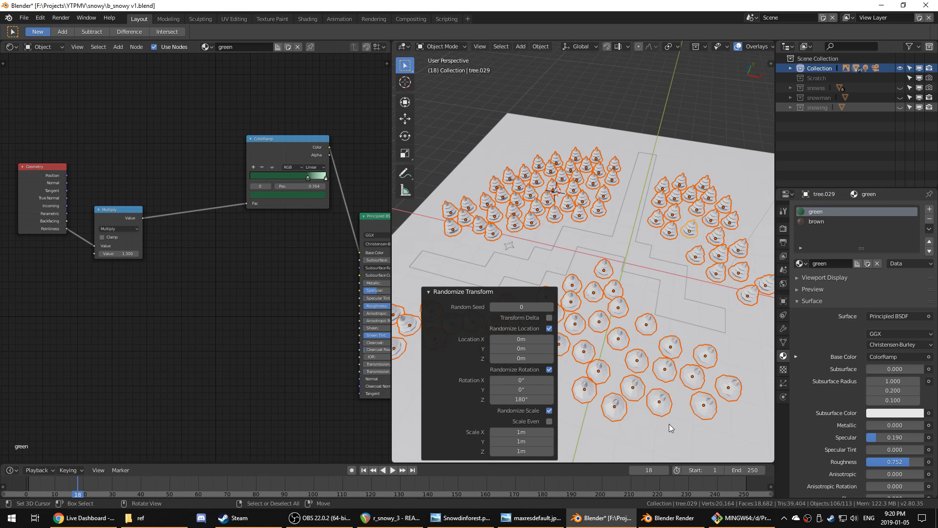
{"action": "left_click", "coordinate": [550, 328]}
{"action": "left_click", "coordinate": [549, 411]}
{"action": "middle_click_drag", "start_coordinate": [562, 408], "coordinate": [640, 365]}
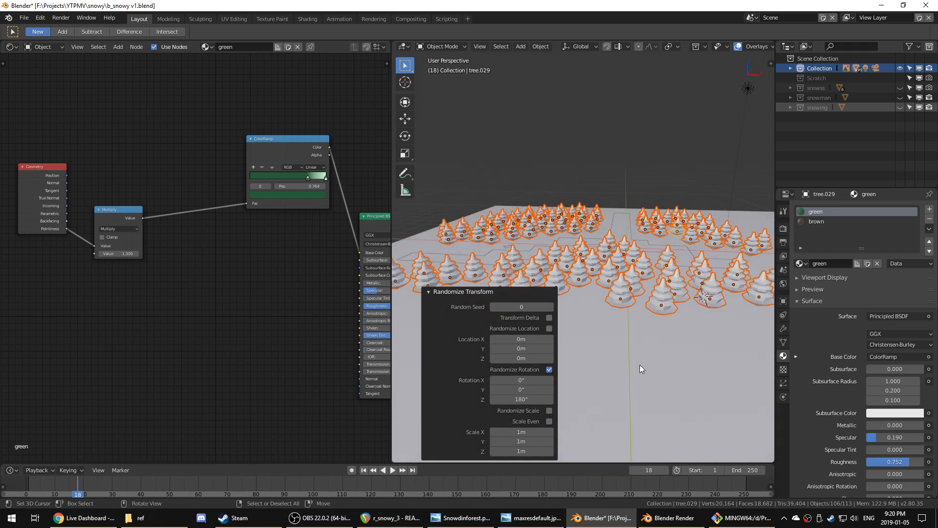
{"action": "key", "text": "KP_0"}
{"action": "key", "text": "Home"}
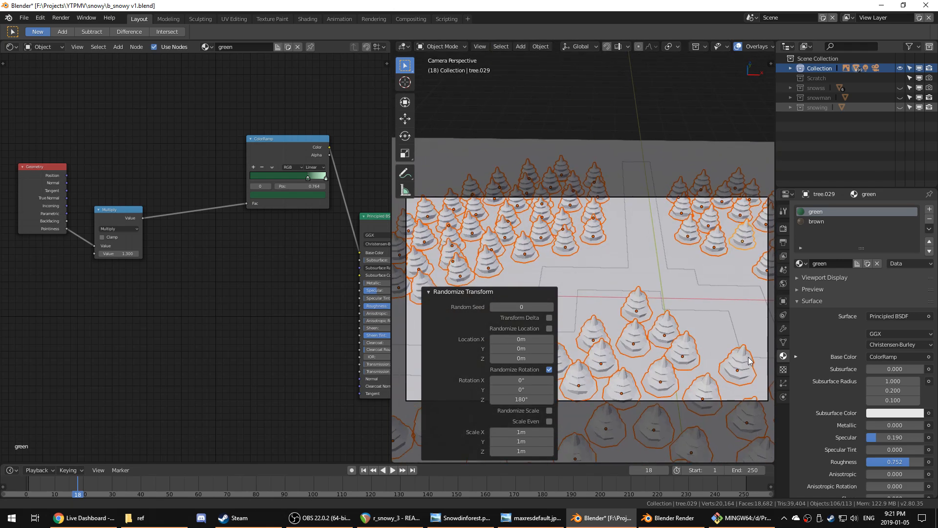
- Select only tree.001 at the path-side edge of the largest grove
{"action": "key", "text": "Tab"}
{"action": "scroll", "coordinate": [574, 240], "scroll_direction": "up", "scroll_amount": 5}
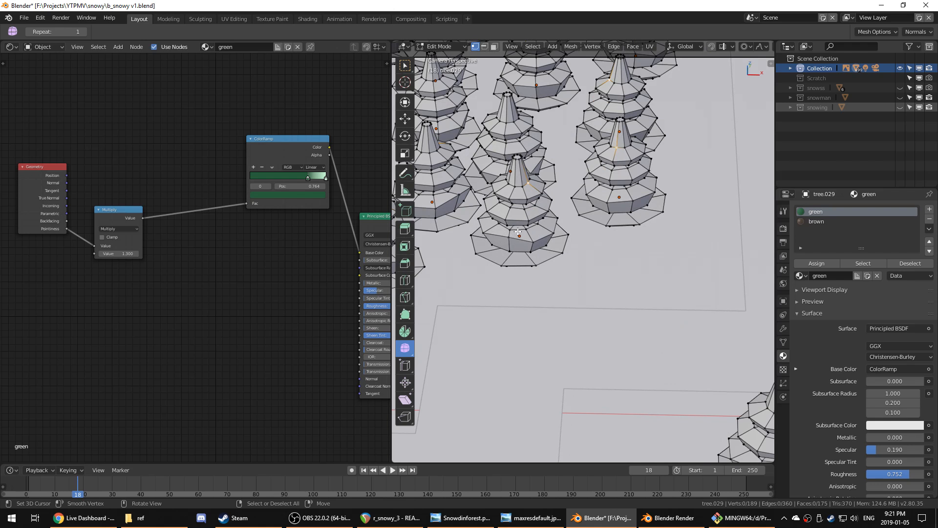
{"action": "middle_click_drag", "start_coordinate": [519, 231], "coordinate": [556, 239]}
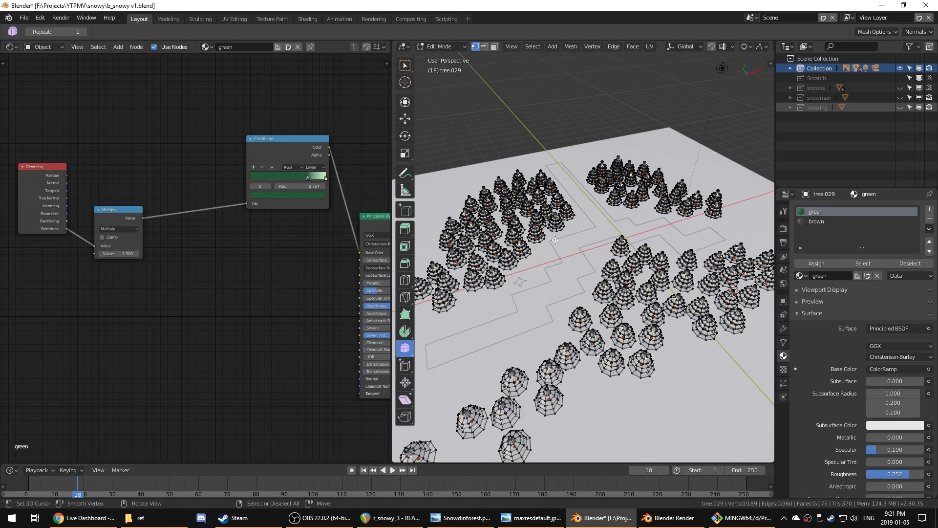
{"action": "scroll", "coordinate": [555, 240], "scroll_direction": "down", "scroll_amount": 2}
{"action": "key", "text": "Tab"}
{"action": "right_click", "coordinate": [563, 233]}
{"action": "right_click", "coordinate": [563, 233]}
- Try to pull a vertex on the tree's upper tier using random proportional editing at size 0.32
{"action": "key", "text": "Tab"}
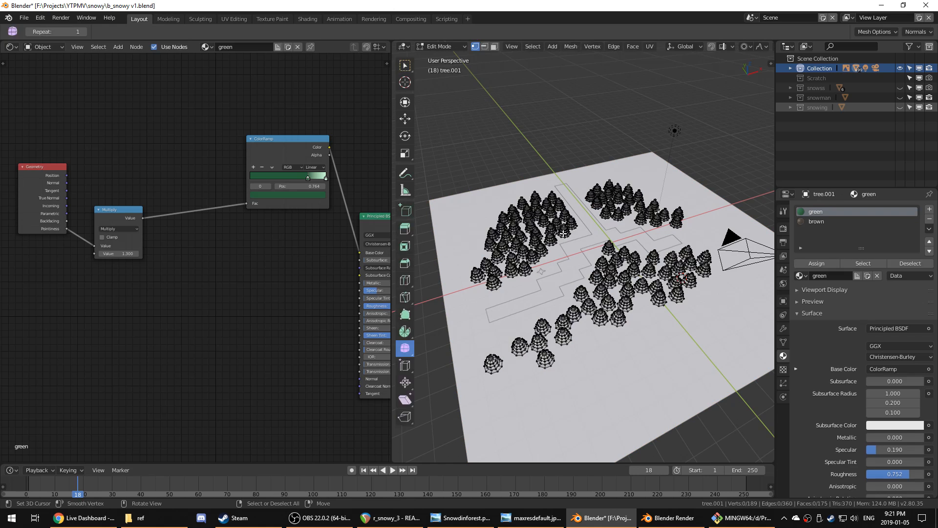
{"action": "scroll", "coordinate": [563, 233], "scroll_direction": "up", "scroll_amount": 5}
{"action": "scroll", "coordinate": [560, 235], "scroll_direction": "down", "scroll_amount": 3}
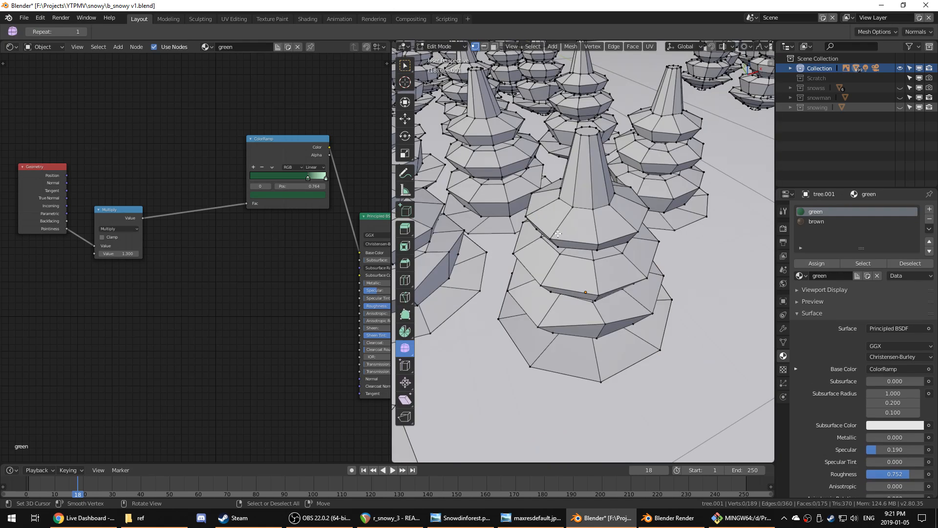
{"action": "right_click", "coordinate": [558, 237]}
{"action": "key", "text": "g"}
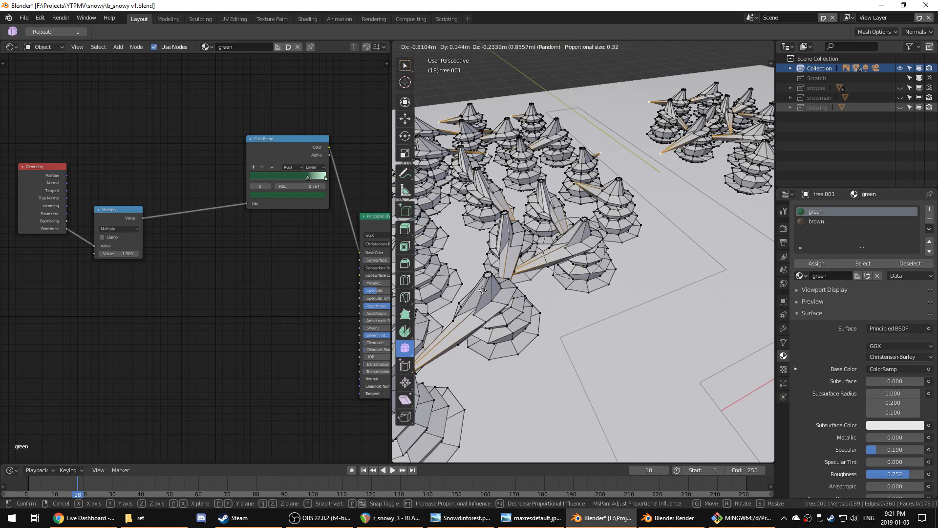
{"action": "right_click", "coordinate": [604, 273]}
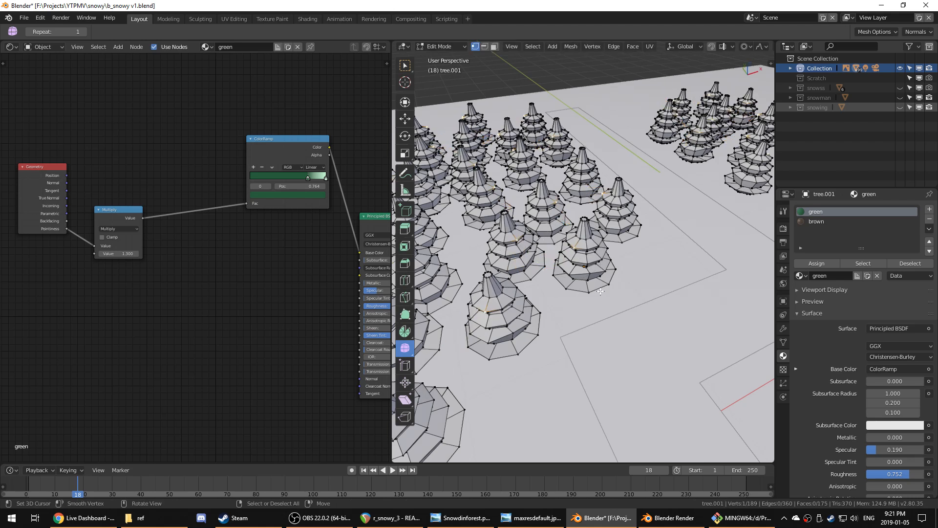
{"action": "scroll", "coordinate": [637, 295], "scroll_direction": "down", "scroll_amount": 3}
{"action": "key", "text": "Tab"}
- Select every tree linked to tree.001 by object data
{"action": "middle_click_drag", "start_coordinate": [637, 295], "coordinate": [605, 280]}
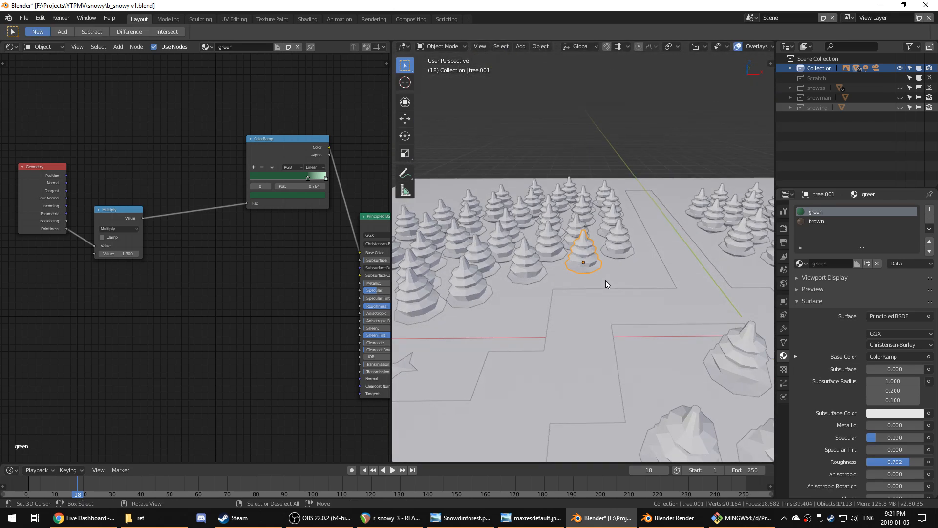
{"action": "key", "text": "shift+l"}
{"action": "left_click", "coordinate": [604, 280]}
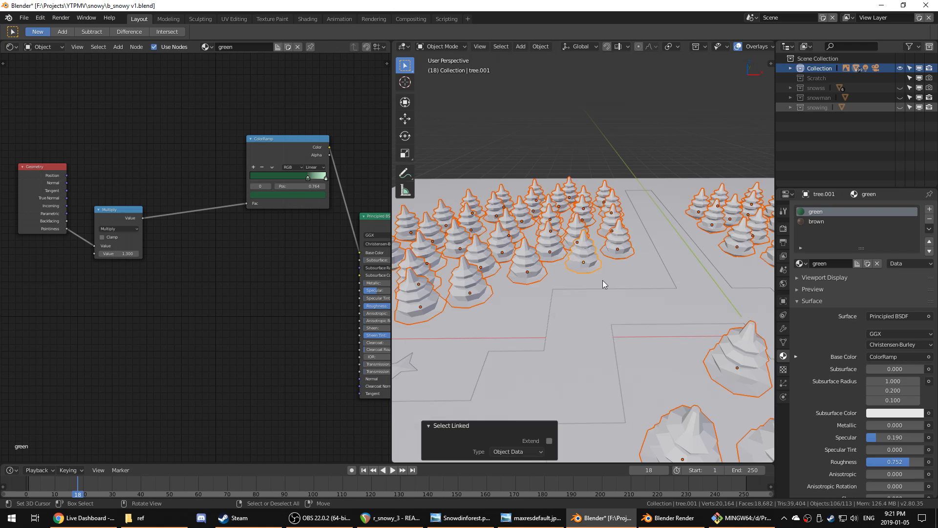
- Randomize the linked trees' rotation by 7.7° in X, 1.9° in Y and 0° in Z, and check it through the camera
{"action": "scroll", "coordinate": [602, 280], "scroll_direction": "up", "scroll_amount": 1}
{"action": "key", "text": "F3"}
{"action": "key", "text": "Return"}
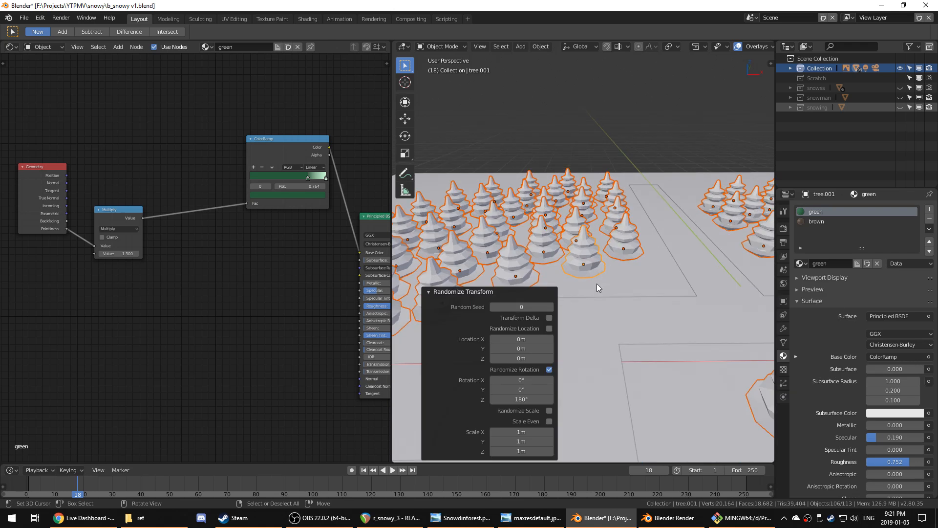
{"action": "scroll", "coordinate": [590, 286], "scroll_direction": "up", "scroll_amount": 1}
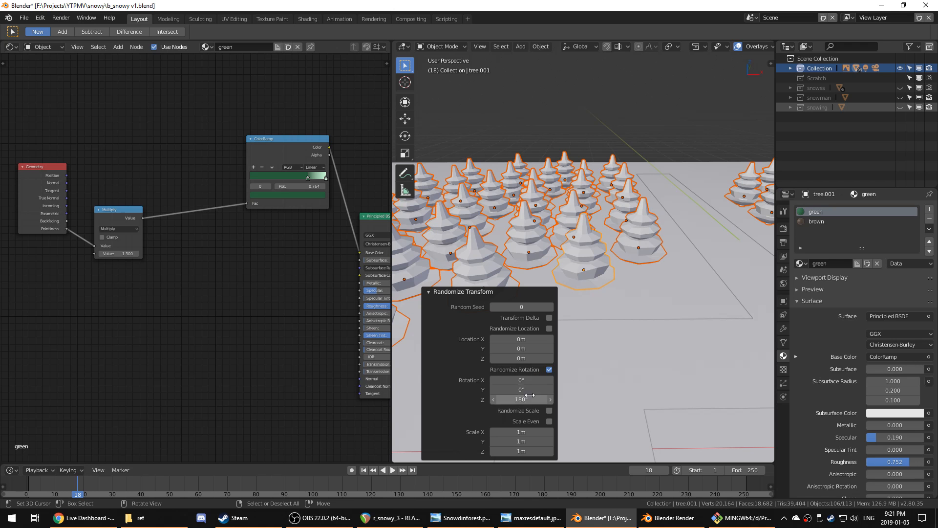
{"action": "left_click_drag", "start_coordinate": [530, 399], "coordinate": [506, 399]}
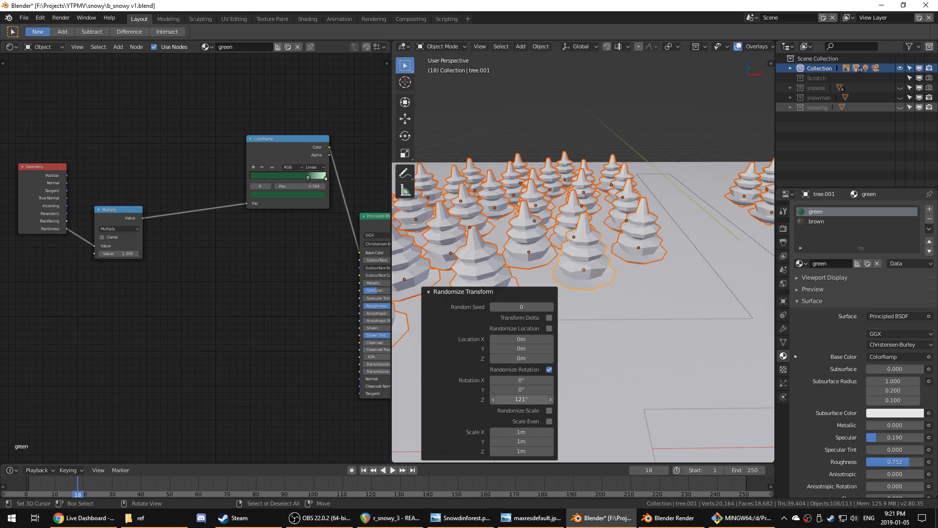
{"action": "left_click", "coordinate": [522, 400]}
{"action": "type", "text": "0"}
{"action": "key", "text": "Return"}
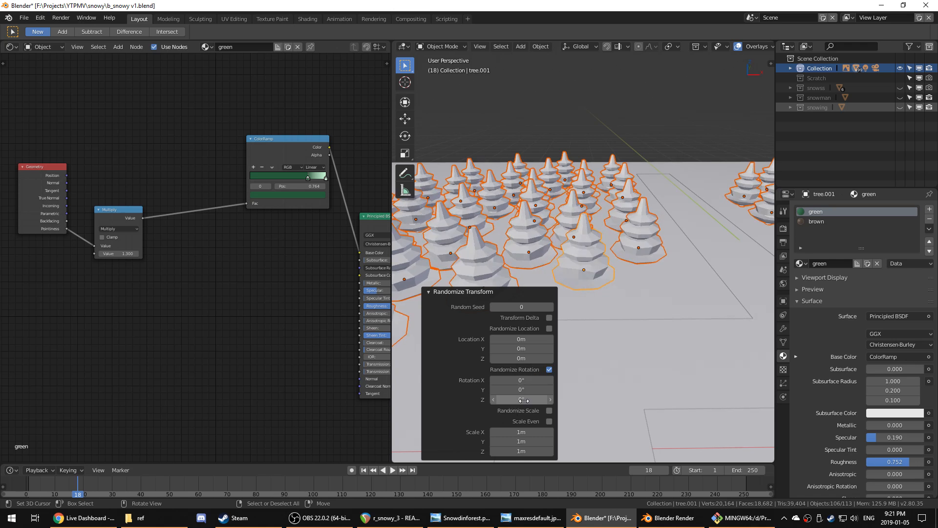
{"action": "mouse_move", "coordinate": [522, 380]}
{"action": "left_mouse_down"}
{"action": "mouse_move", "coordinate": [535, 380]}
{"action": "mouse_move", "coordinate": [524, 390]}
{"action": "left_mouse_up"}
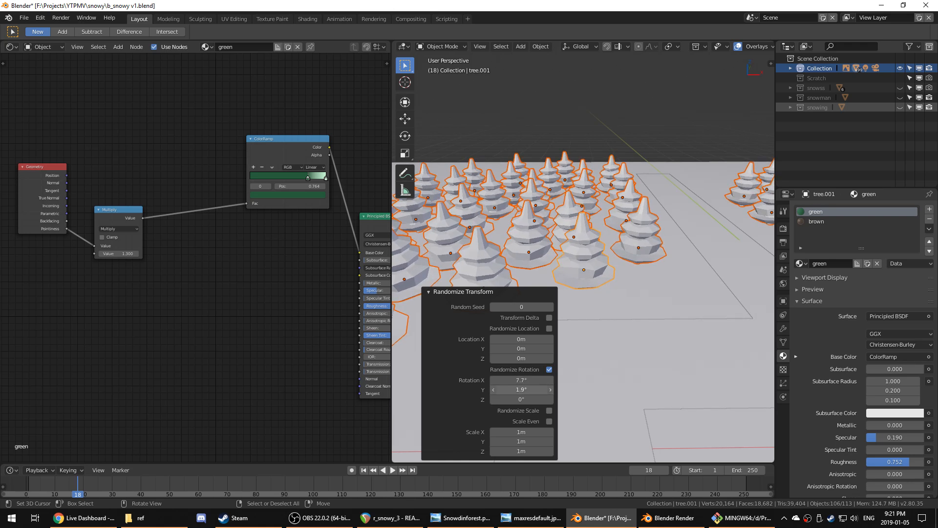
{"action": "middle_click_drag", "start_coordinate": [655, 323], "coordinate": [659, 366]}
{"action": "key", "text": "KP_0"}
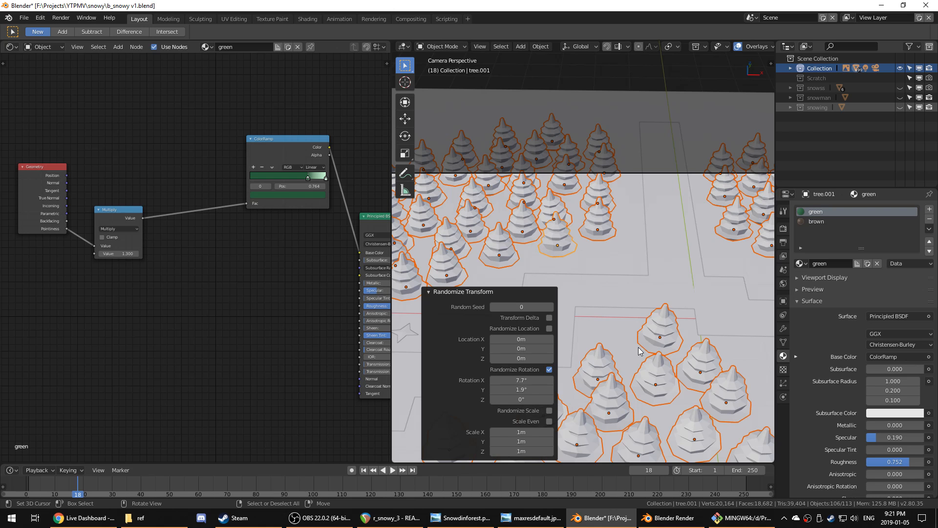
- Nudge the selected vertex of the shared tree mesh slightly with proportional editing, and save the file
{"action": "scroll", "coordinate": [638, 351], "scroll_direction": "up", "scroll_amount": 3}
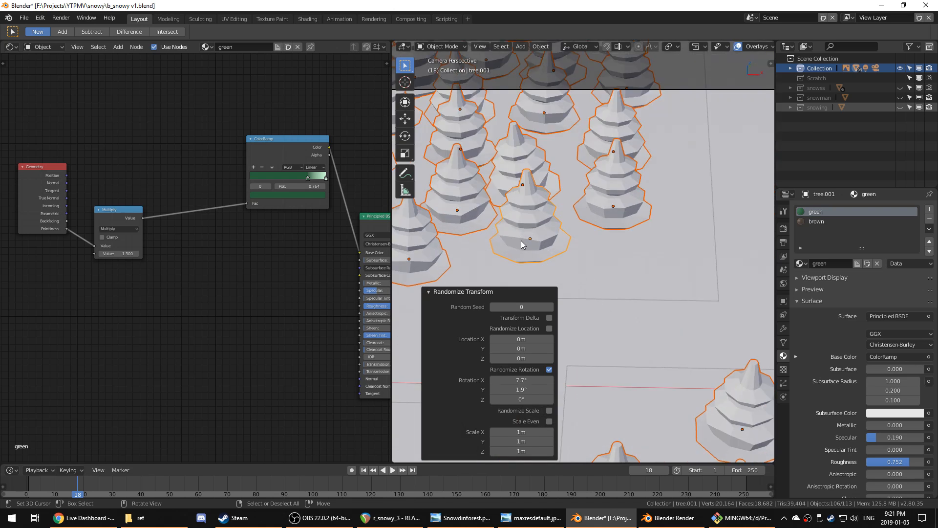
{"action": "key", "text": "Tab"}
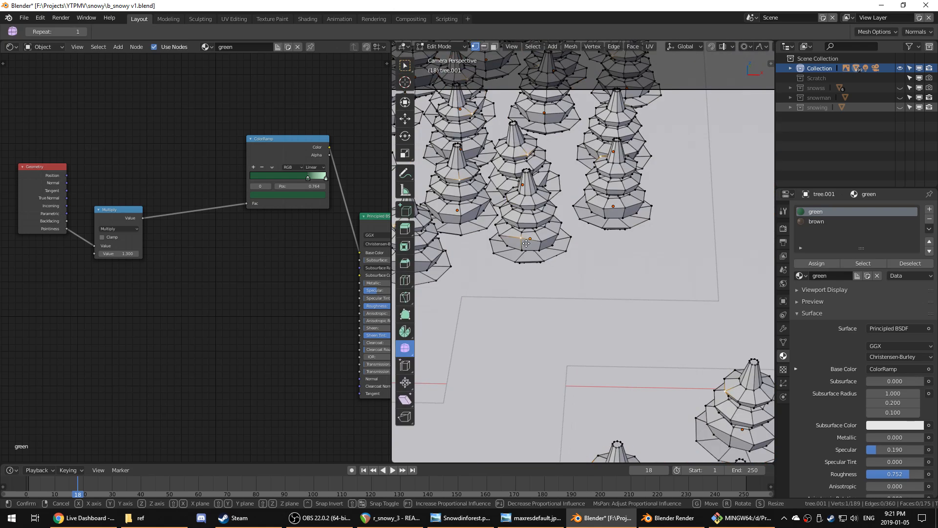
{"action": "left_click_drag", "start_coordinate": [522, 245], "coordinate": [524, 250]}
{"action": "left_click", "coordinate": [524, 249]}
{"action": "key", "text": "Tab"}
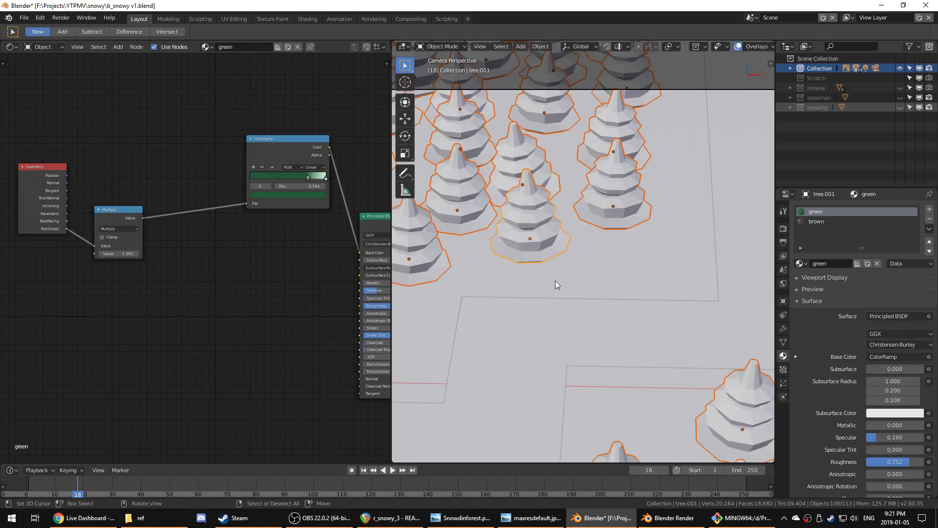
{"action": "scroll", "coordinate": [555, 281], "scroll_direction": "down", "scroll_amount": 3}
{"action": "key", "text": "ctrl+s"}
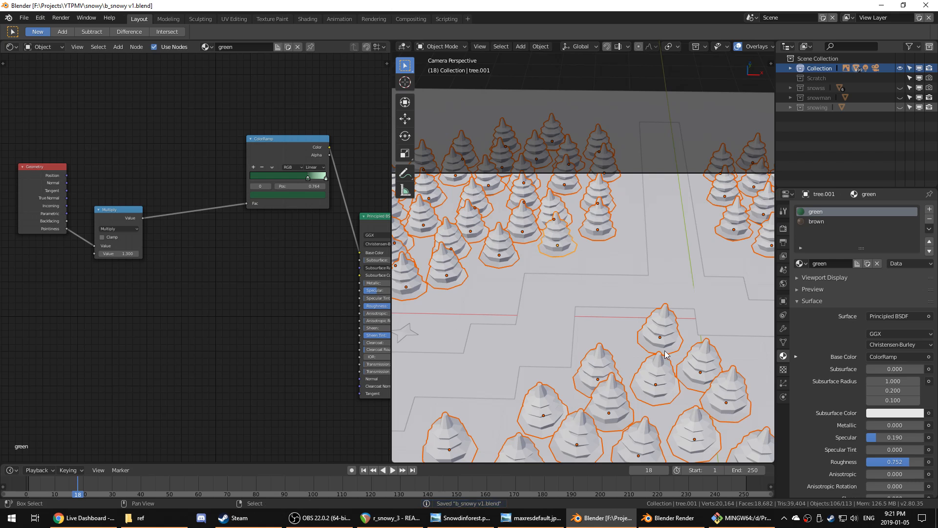
- Select the path, preview the camera view in rendered shading, and save the file
{"action": "scroll", "coordinate": [633, 349], "scroll_direction": "down", "scroll_amount": 4}
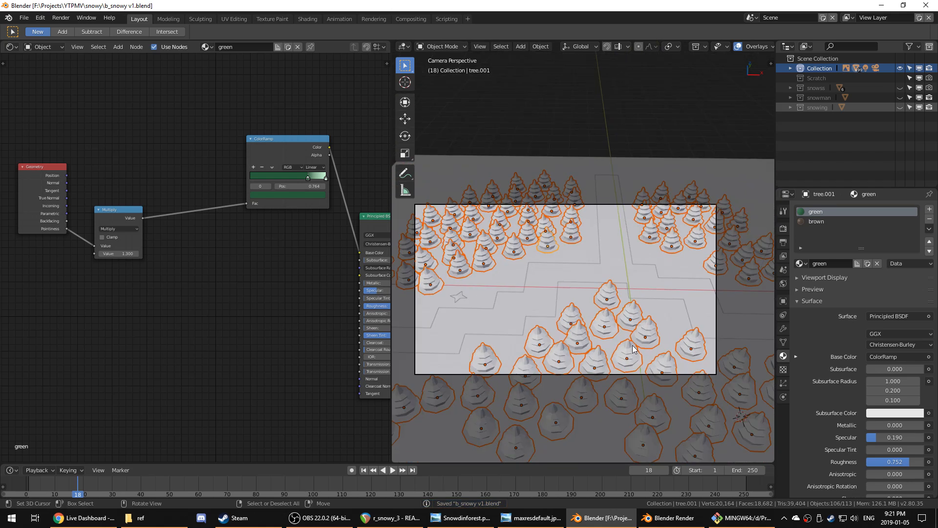
{"action": "left_click", "coordinate": [582, 278]}
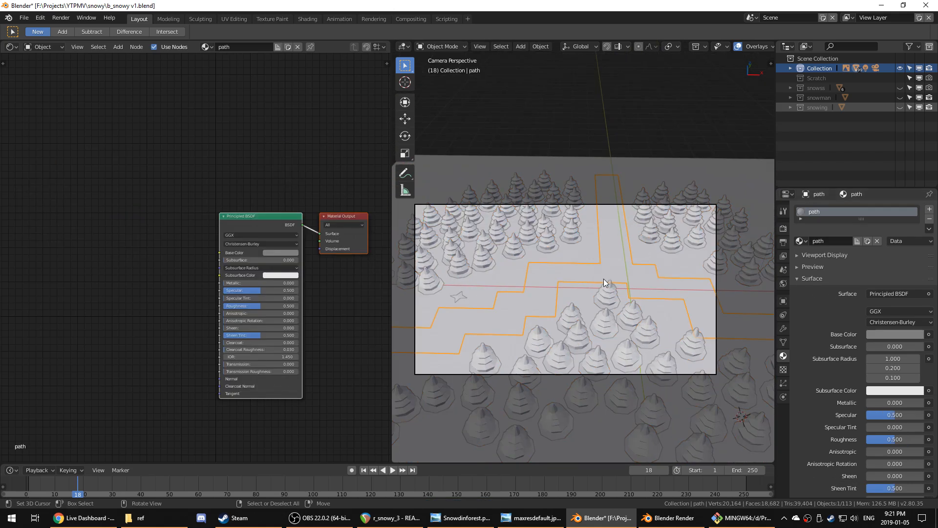
{"action": "key", "text": "z"}
{"action": "left_click", "coordinate": [623, 201]}
{"action": "key", "text": "ctrl+s"}
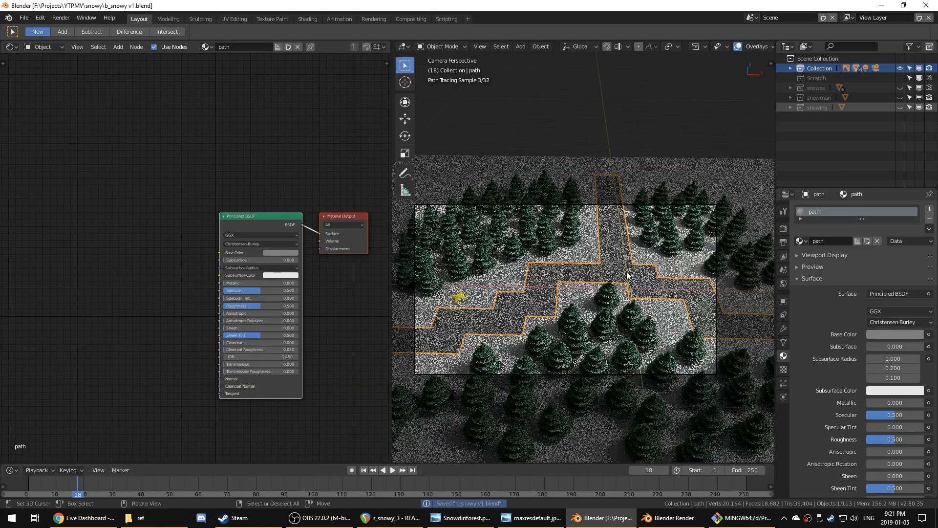
- Set the path material's specular to 0 and its roughness to 0.819
{"action": "scroll", "coordinate": [605, 300], "scroll_direction": "up", "scroll_amount": 5}
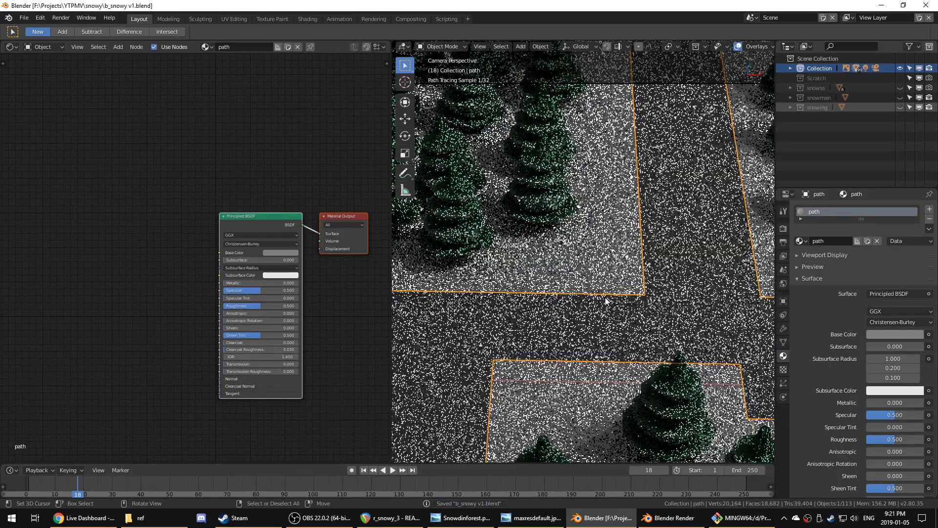
{"action": "scroll", "coordinate": [606, 301], "scroll_direction": "down", "scroll_amount": 4}
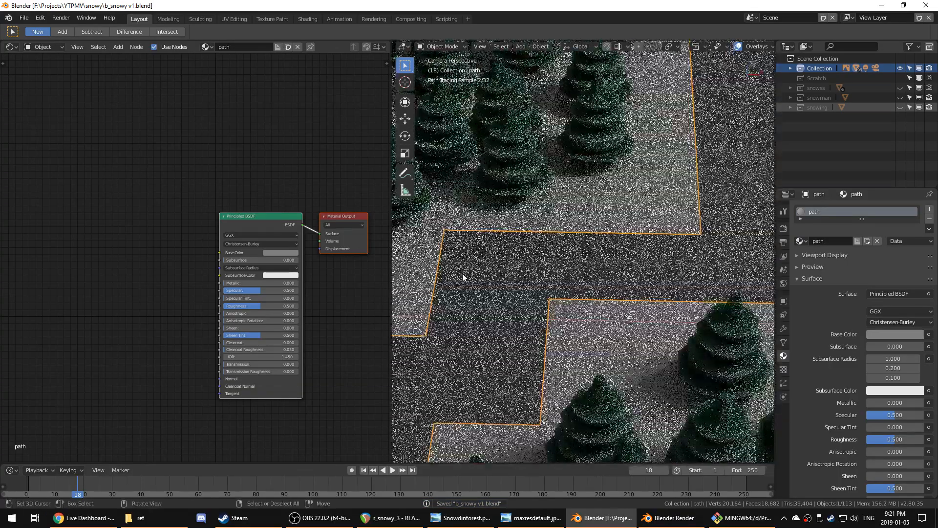
{"action": "scroll", "coordinate": [269, 274], "scroll_direction": "up", "scroll_amount": 2}
{"action": "middle_click_drag", "start_coordinate": [284, 280], "coordinate": [145, 257]}
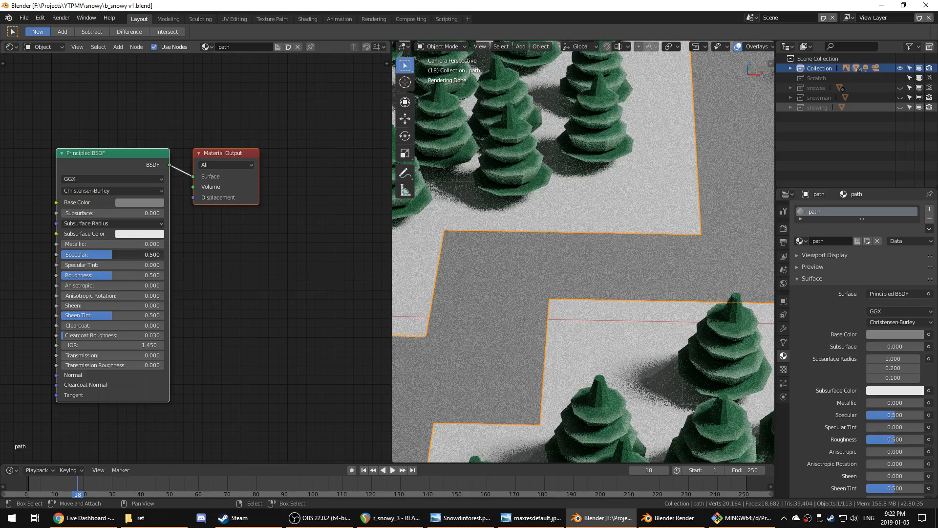
{"action": "left_click_drag", "start_coordinate": [115, 256], "coordinate": [62, 256]}
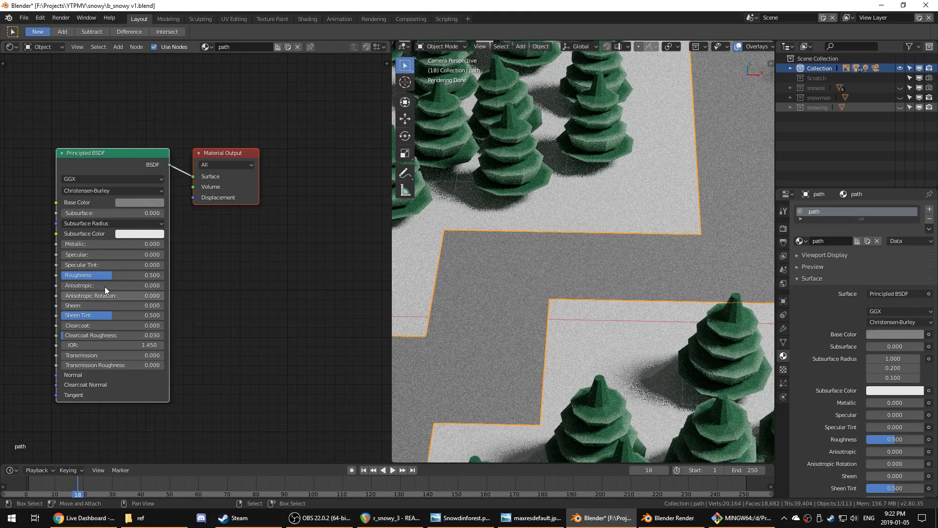
{"action": "left_click_drag", "start_coordinate": [106, 277], "coordinate": [139, 277]}
- Try a subsurface value of 0.395 on the path material and undo it
{"action": "scroll", "coordinate": [579, 289], "scroll_direction": "down", "scroll_amount": 6}
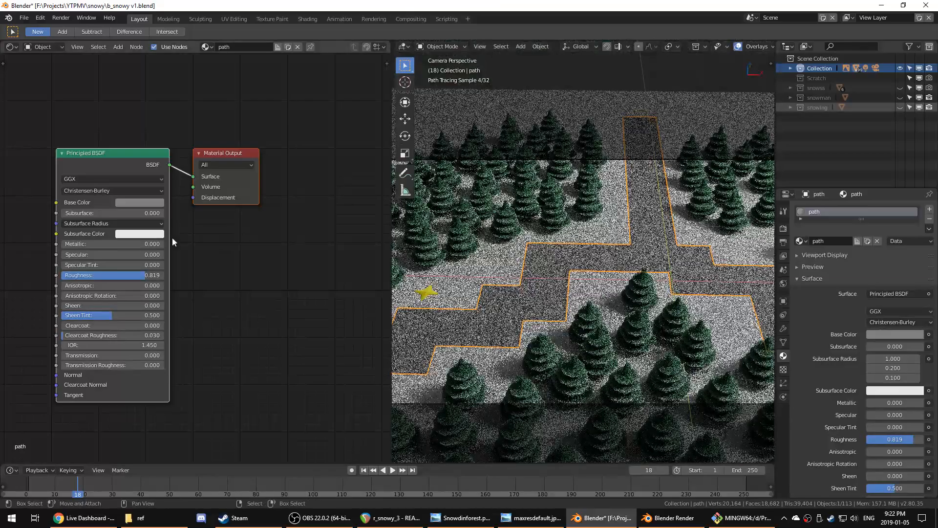
{"action": "left_click_drag", "start_coordinate": [105, 213], "coordinate": [145, 214]}
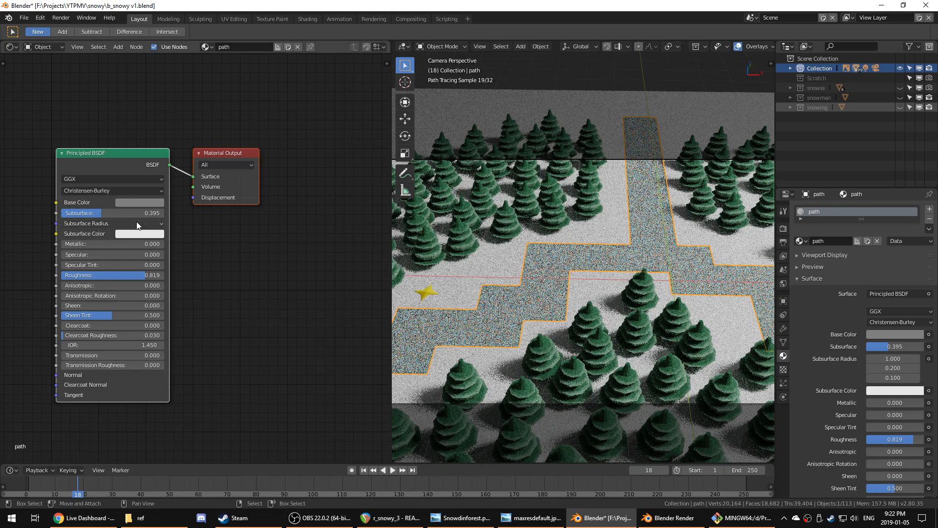
{"action": "key", "text": "ctrl+z"}
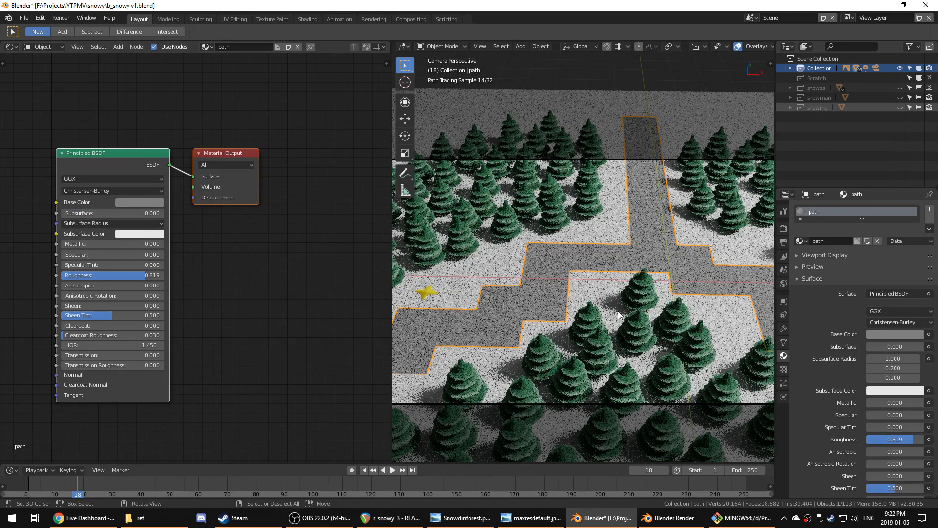
- Select a tree beside the path and slightly adjust the pale green end color of its green material's color ramp
{"action": "left_click", "coordinate": [505, 210]}
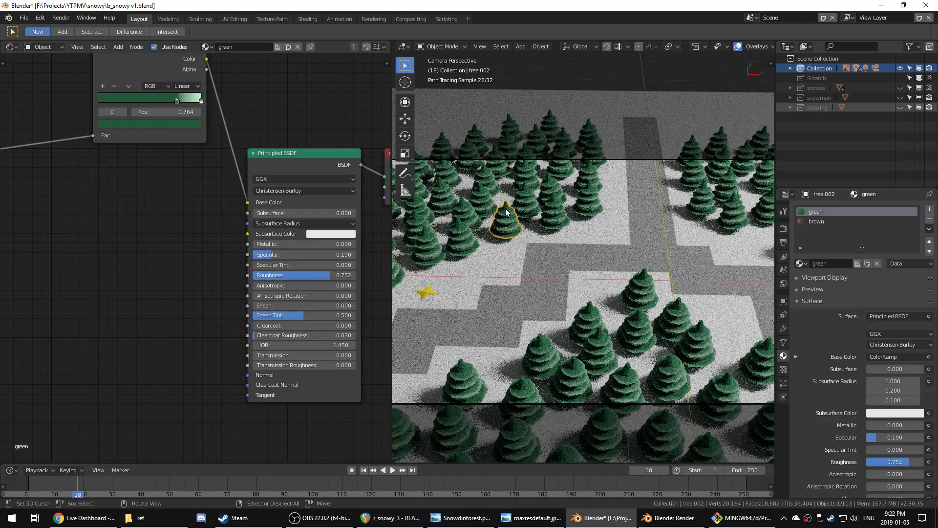
{"action": "left_click", "coordinate": [200, 98]}
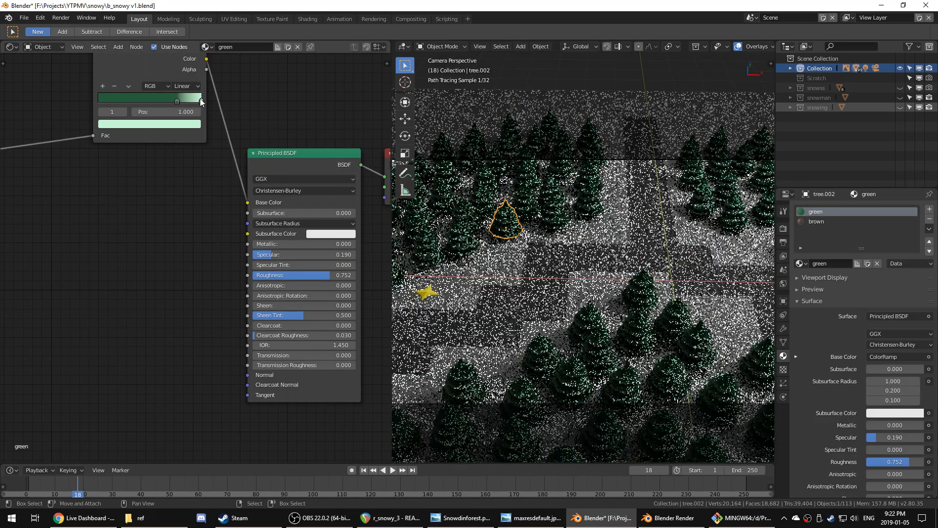
{"action": "left_click", "coordinate": [189, 123]}
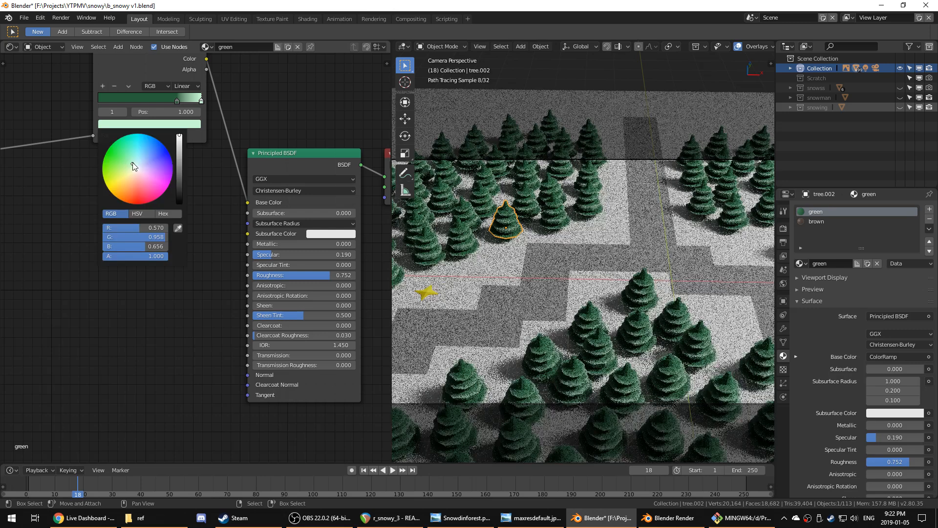
{"action": "left_click_drag", "start_coordinate": [132, 165], "coordinate": [128, 160]}
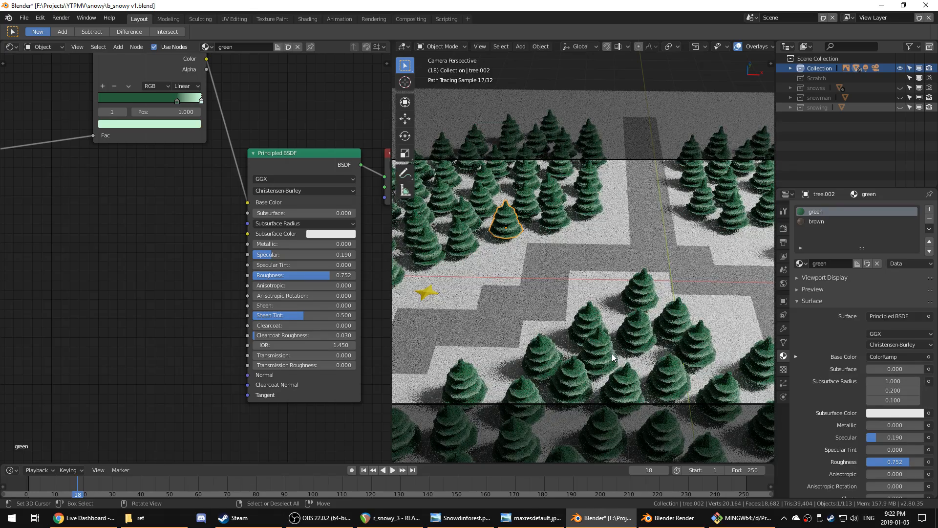
- Add a linked duplicate tree inside the grove east of the path, offset 0.82 m in X and -0.0393 m in Y, and save the file
{"action": "scroll", "coordinate": [573, 356], "scroll_direction": "down", "scroll_amount": 2}
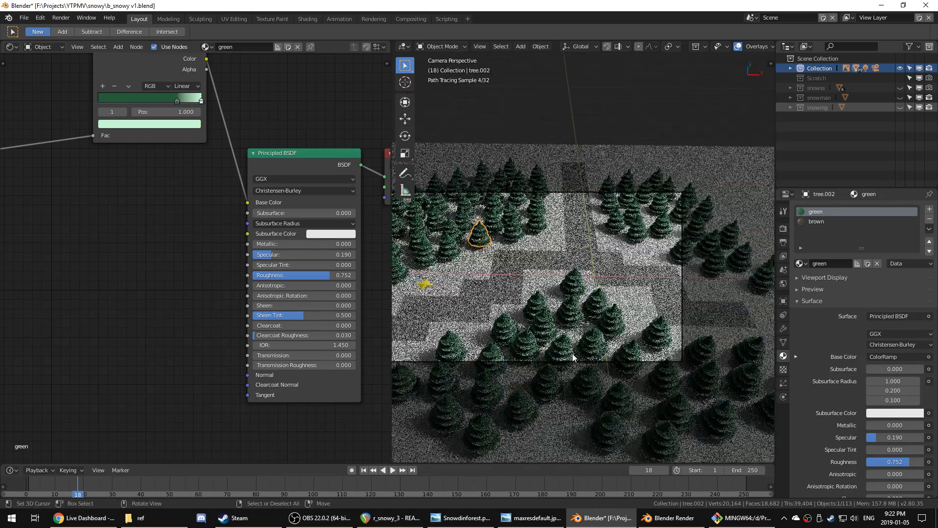
{"action": "left_click", "coordinate": [641, 213]}
{"action": "key", "text": "KP_7"}
{"action": "scroll", "coordinate": [635, 210], "scroll_direction": "up", "scroll_amount": 4}
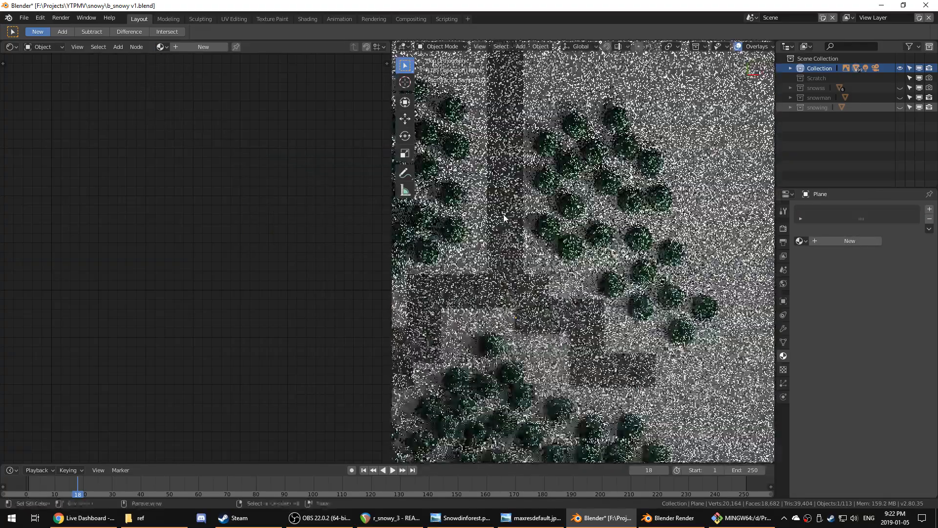
{"action": "left_click", "coordinate": [545, 160]}
{"action": "key", "text": "alt+d"}
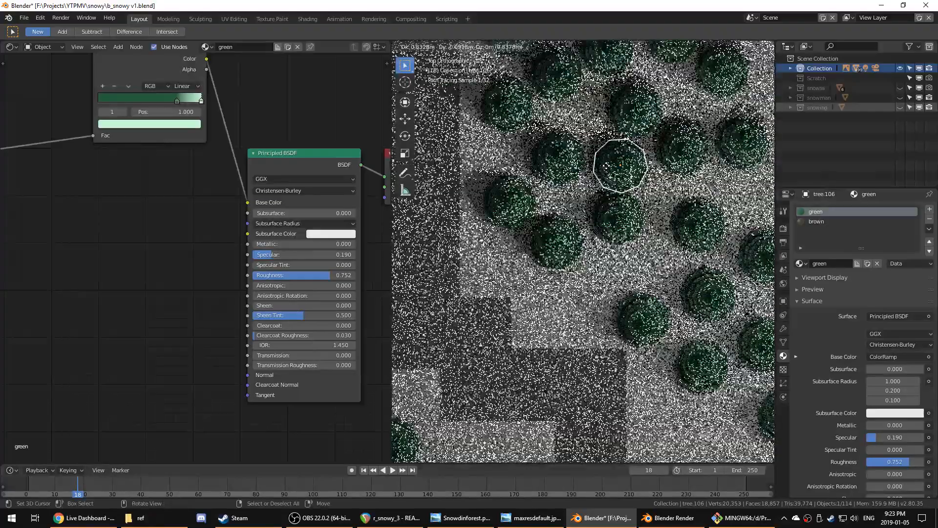
{"action": "left_click", "coordinate": [607, 171]}
{"action": "key", "text": "ctrl+s"}
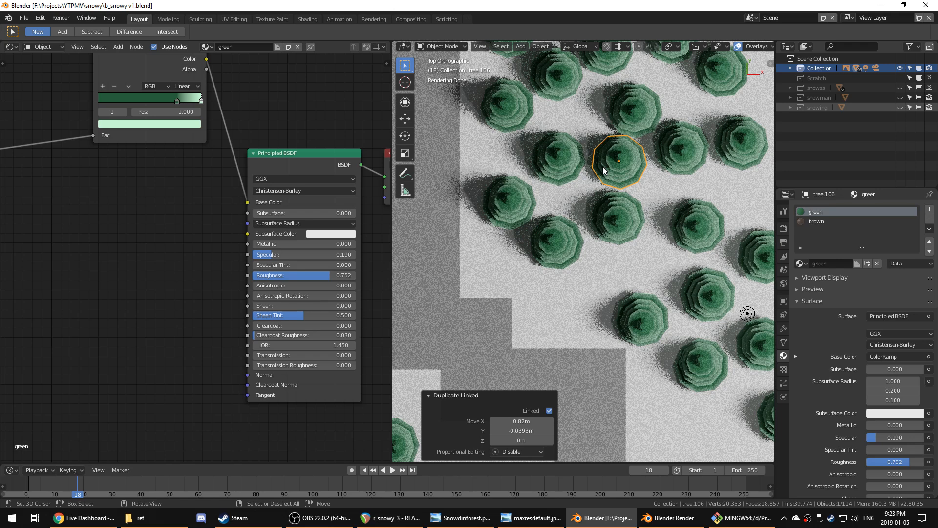
- Show the snowman collection and select the snowman cylinder standing on the path
{"action": "scroll", "coordinate": [578, 255], "scroll_direction": "down", "scroll_amount": 3}
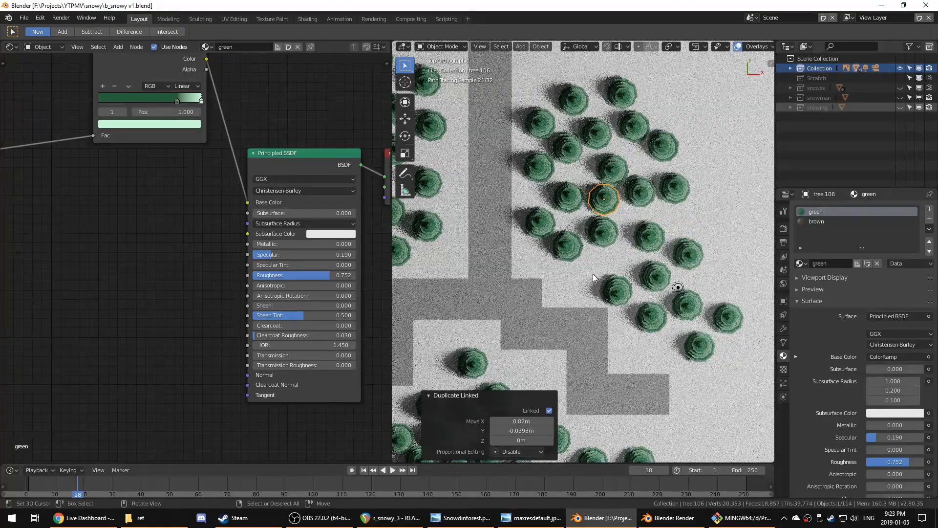
{"action": "mouse_move", "coordinate": [593, 275]}
{"action": "middle_mouse_down"}
{"action": "mouse_move", "coordinate": [578, 298]}
{"action": "mouse_move", "coordinate": [624, 239]}
{"action": "mouse_move", "coordinate": [627, 279]}
{"action": "middle_mouse_up"}
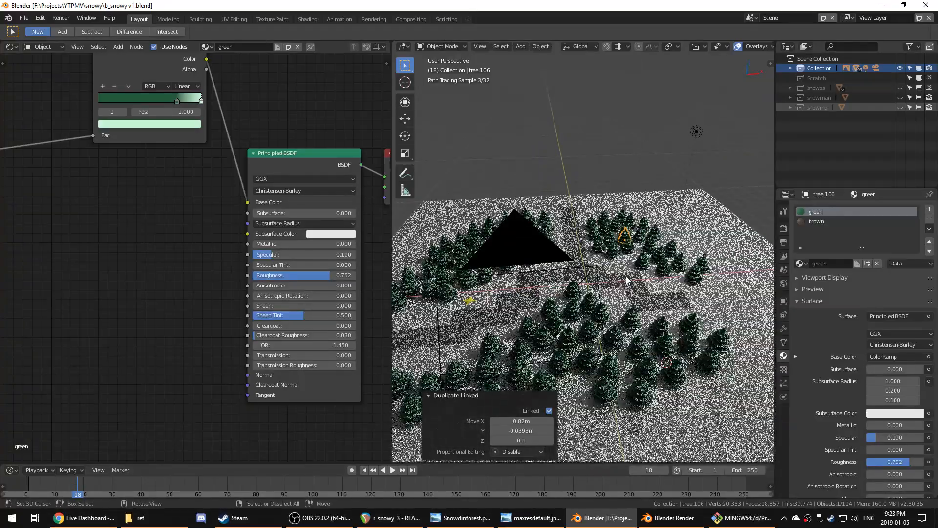
{"action": "scroll", "coordinate": [627, 280], "scroll_direction": "up", "scroll_amount": 6}
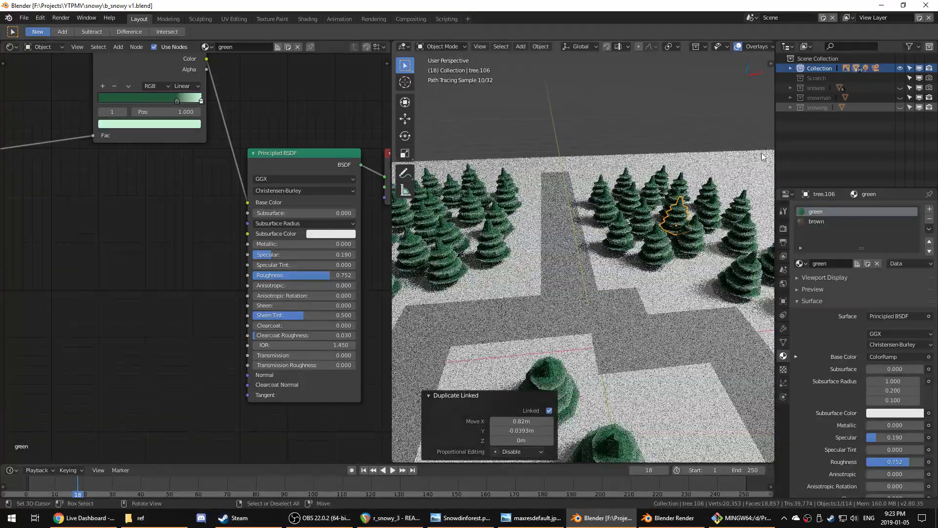
{"action": "left_click", "coordinate": [900, 97]}
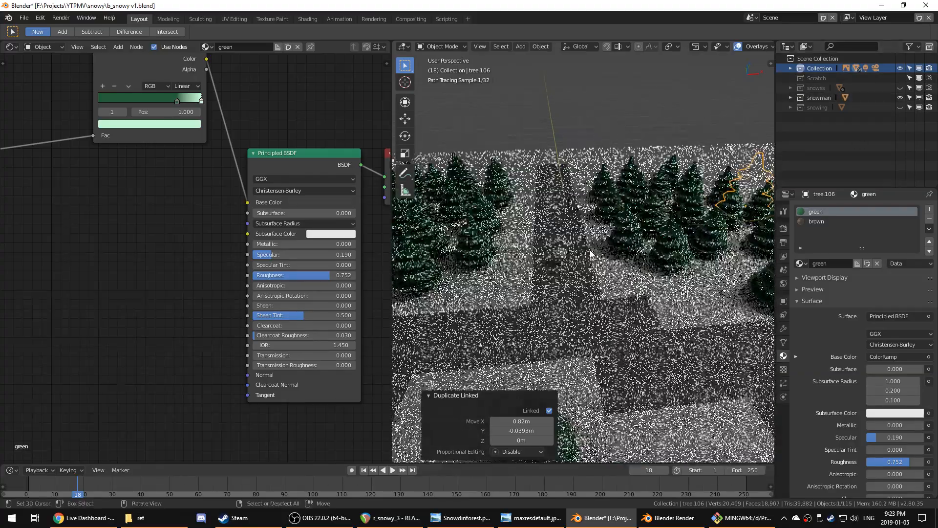
{"action": "left_click", "coordinate": [541, 266]}
{"action": "scroll", "coordinate": [545, 278], "scroll_direction": "up", "scroll_amount": 4}
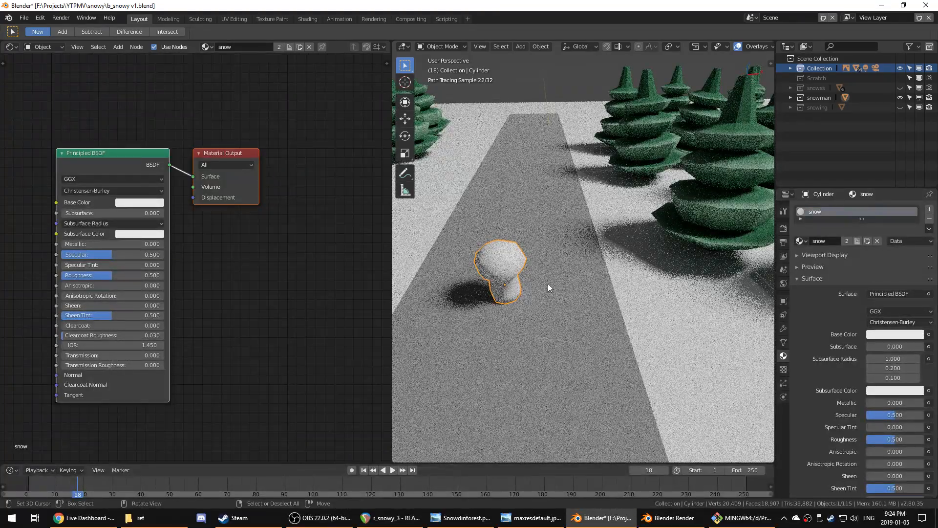
- Select the ground plane and inspect the path and trees around the snowman
{"action": "scroll", "coordinate": [549, 285], "scroll_direction": "down", "scroll_amount": 5}
{"action": "left_click", "coordinate": [483, 292]}
{"action": "scroll", "coordinate": [483, 292], "scroll_direction": "down", "scroll_amount": 3}
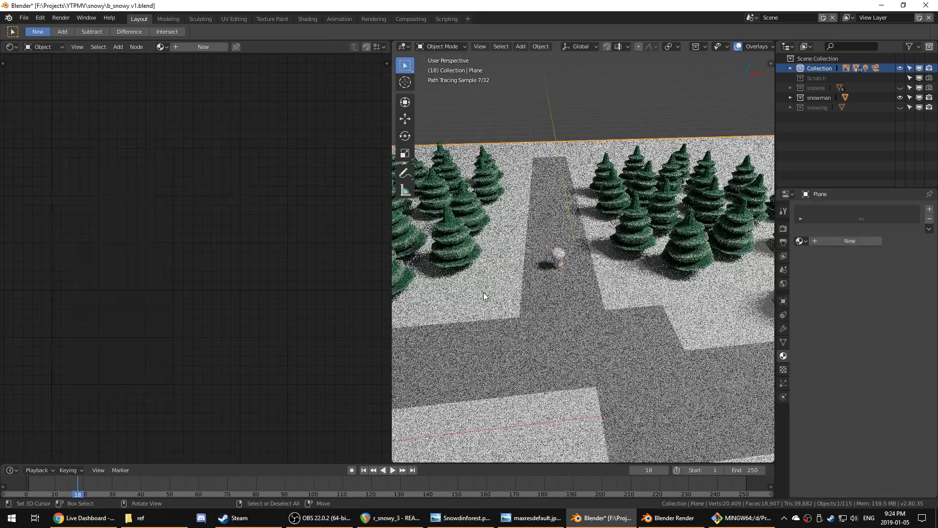
{"action": "middle_click_drag", "start_coordinate": [483, 293], "coordinate": [570, 198]}
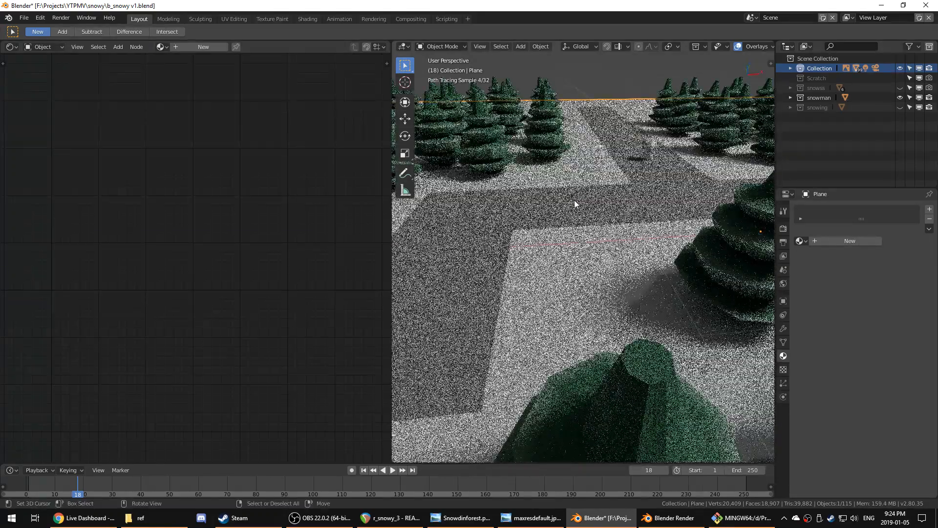
- Assign the existing snow material to the ground plane and add a Noise Texture node to its shader graph
{"action": "left_click", "coordinate": [800, 241]}
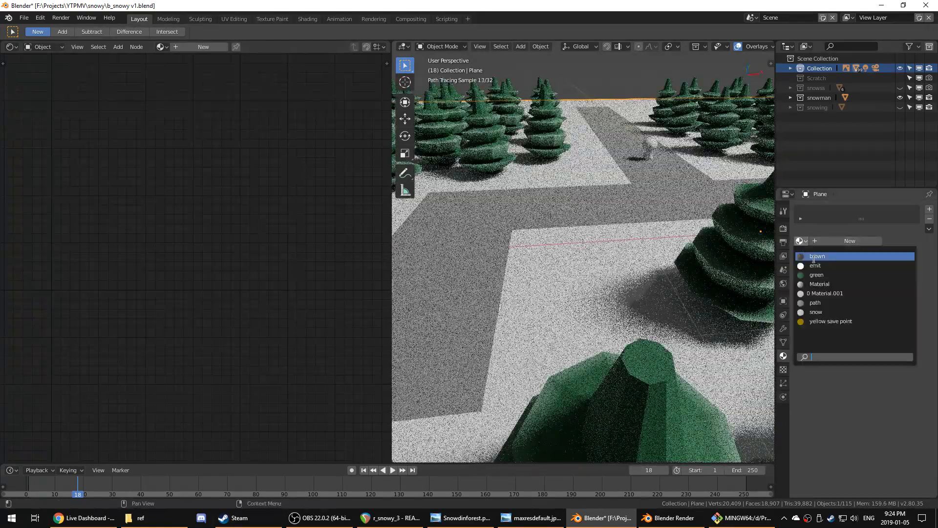
{"action": "left_click", "coordinate": [816, 310]}
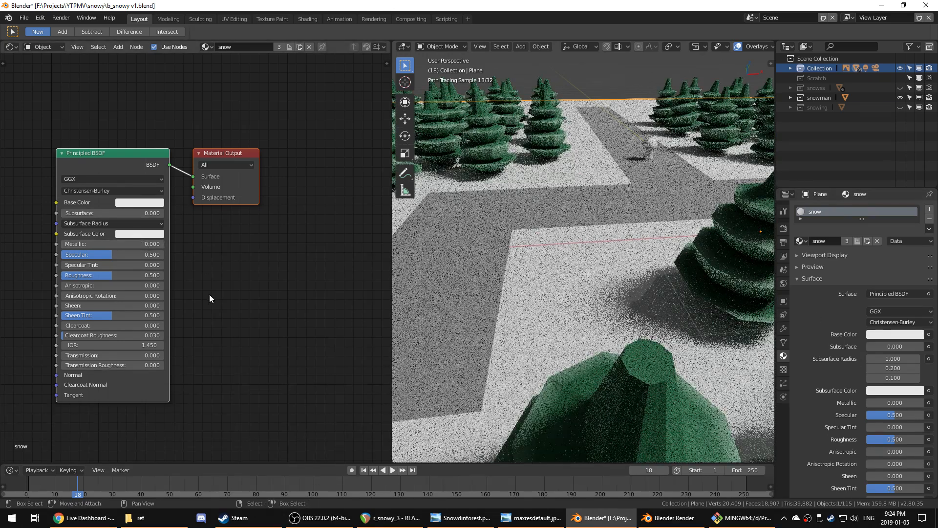
{"action": "key", "text": "shift+a"}
{"action": "type", "text": "snoi"}
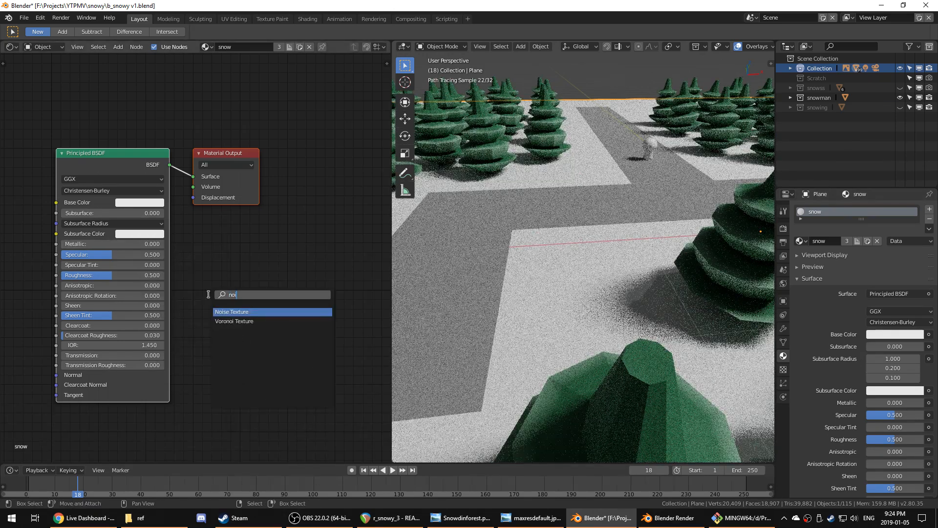
{"action": "key", "text": "Return"}
{"action": "left_click", "coordinate": [343, 213]}
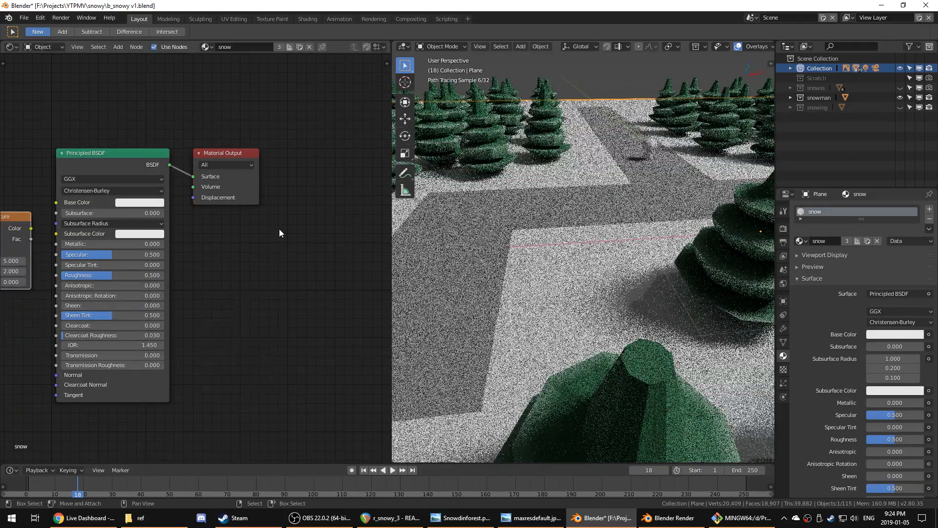
- Connect the Noise Texture's Color output to the snow shader's Base Color and set the noise scale to 57.2
{"action": "middle_click_drag", "start_coordinate": [235, 231], "coordinate": [337, 231]}
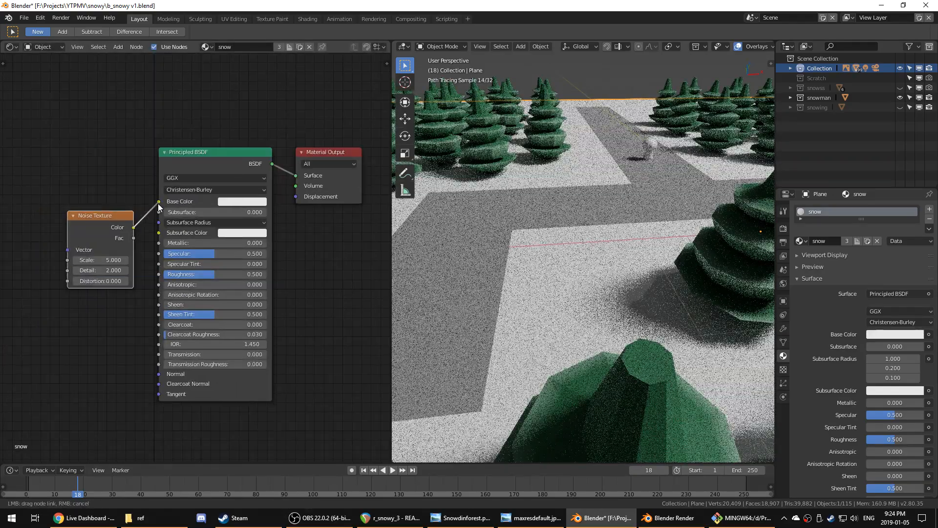
{"action": "left_click_drag", "start_coordinate": [158, 207], "coordinate": [159, 202]}
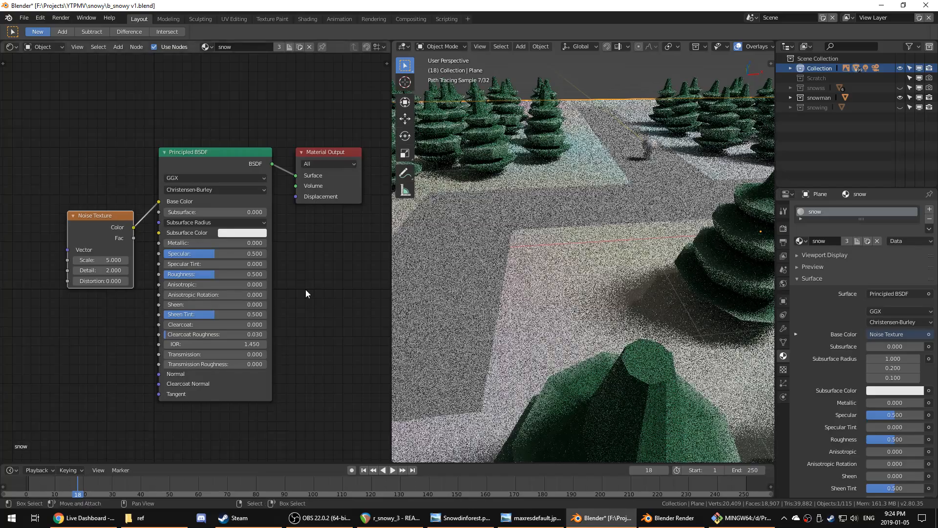
{"action": "left_click_drag", "start_coordinate": [108, 260], "coordinate": [137, 262]}
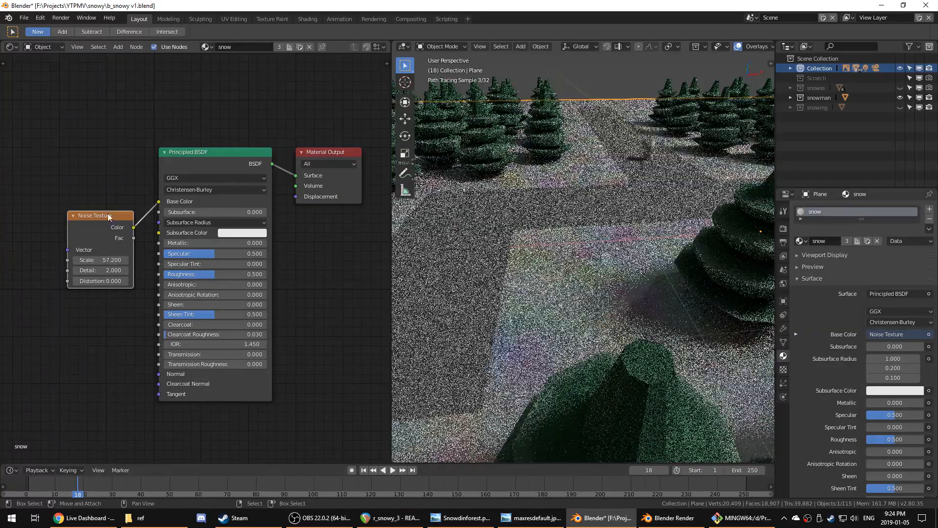
- Try feeding the Noise Texture's output into the material's Displacement, and disconnect it again
{"action": "left_click_drag", "start_coordinate": [103, 216], "coordinate": [306, 195]}
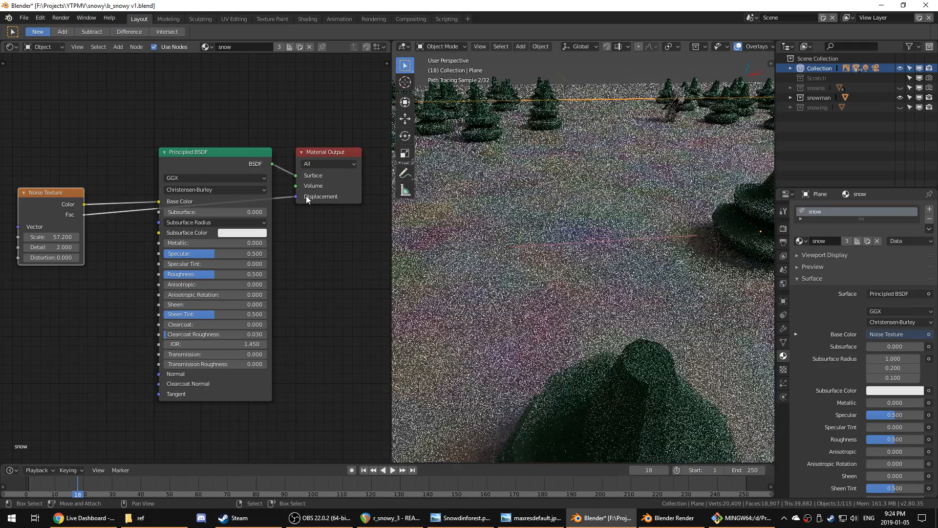
{"action": "middle_click_drag", "start_coordinate": [608, 233], "coordinate": [632, 245]}
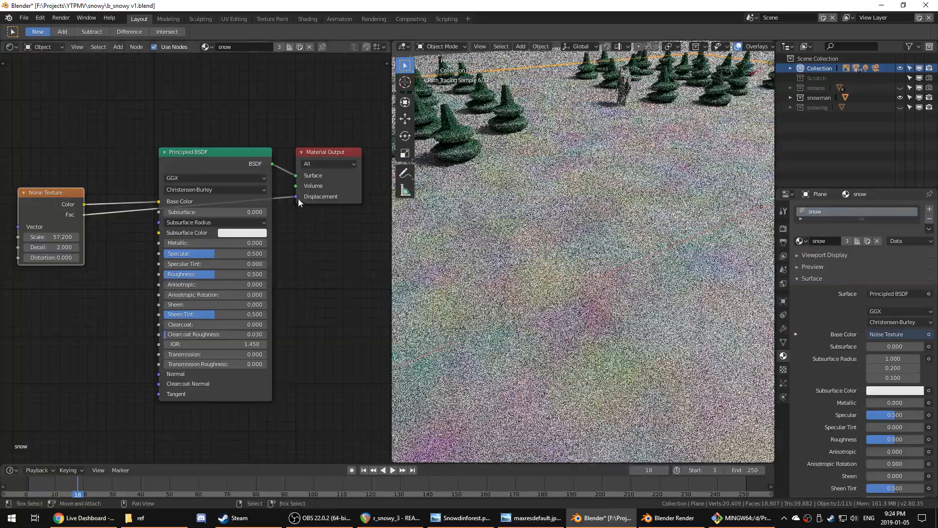
{"action": "left_click", "coordinate": [295, 197]}
{"action": "left_click_drag", "start_coordinate": [84, 205], "coordinate": [285, 197]}
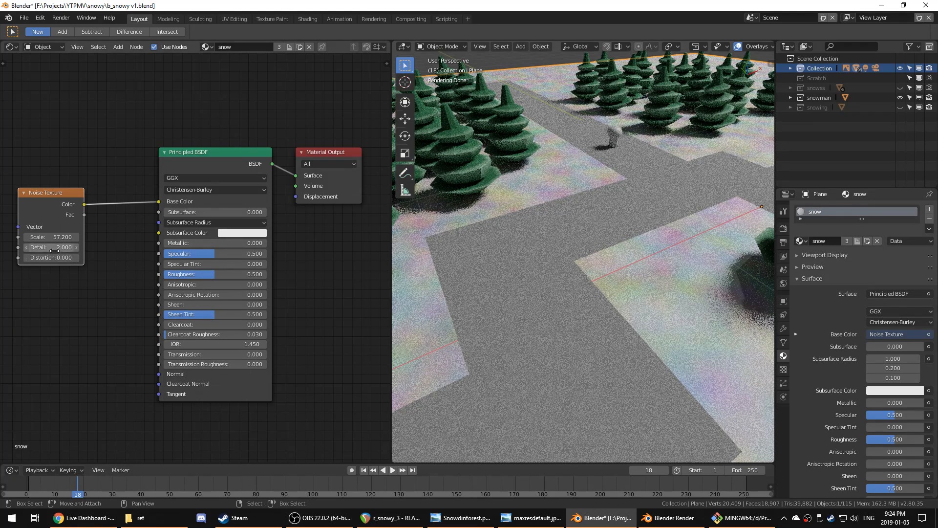
- Set the Noise Texture's detail to 0 and its distortion to 11.2
{"action": "left_click_drag", "start_coordinate": [54, 251], "coordinate": [30, 251]}
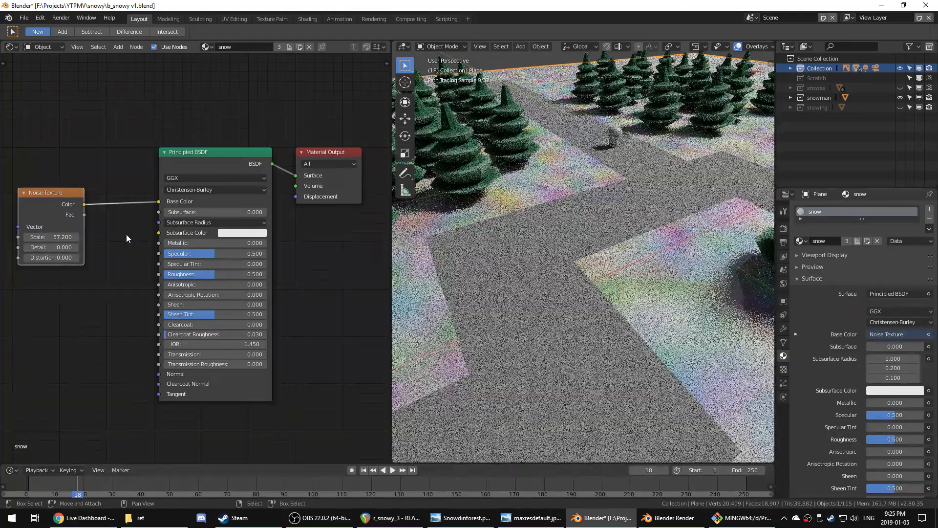
{"action": "left_click_drag", "start_coordinate": [51, 257], "coordinate": [74, 257]}
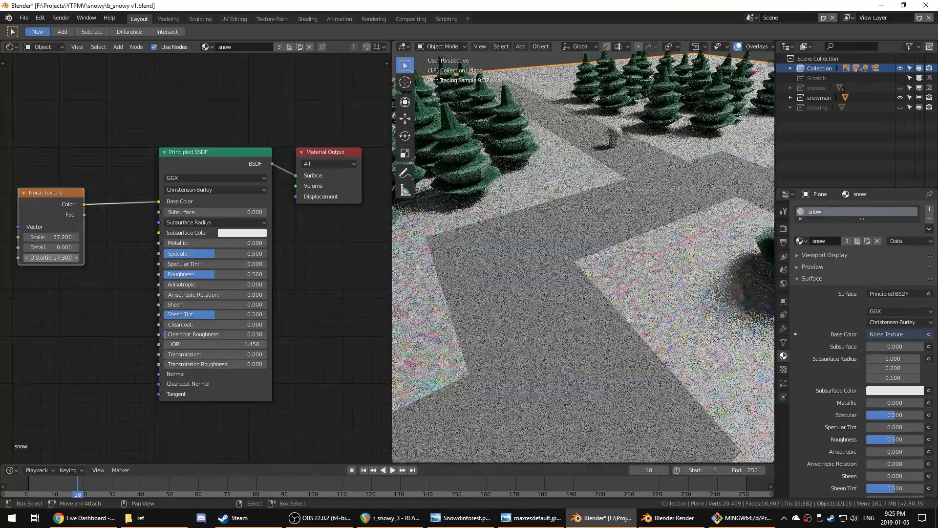
{"action": "left_click_drag", "start_coordinate": [51, 258], "coordinate": [36, 257]}
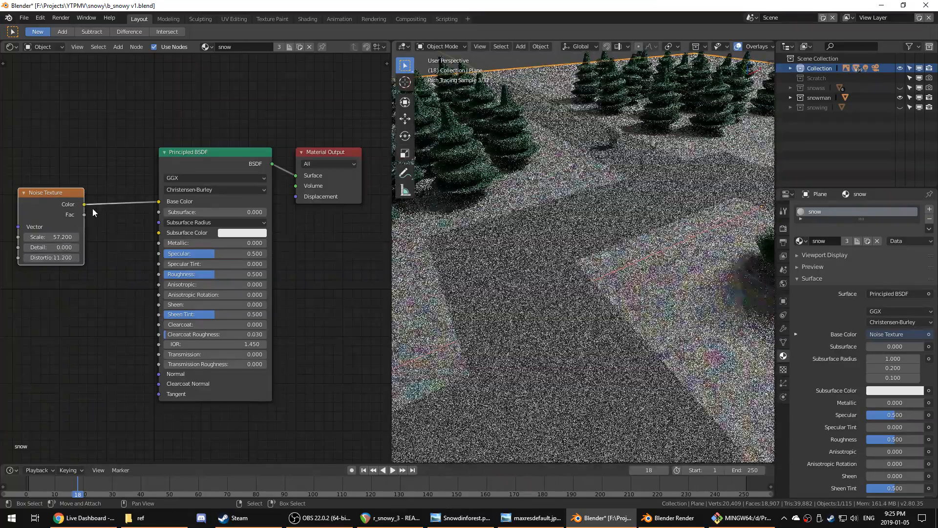
- Insert a ColorRamp before the snow shader's Base Color and feed its Fac from the Noise Texture's Color output
{"action": "left_click_drag", "start_coordinate": [69, 194], "coordinate": [62, 189]}
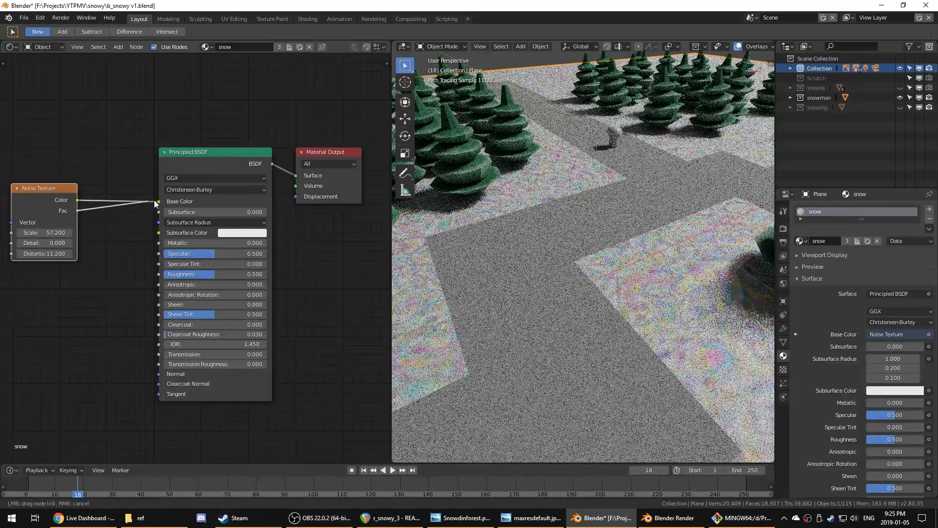
{"action": "left_click_drag", "start_coordinate": [156, 203], "coordinate": [157, 202]}
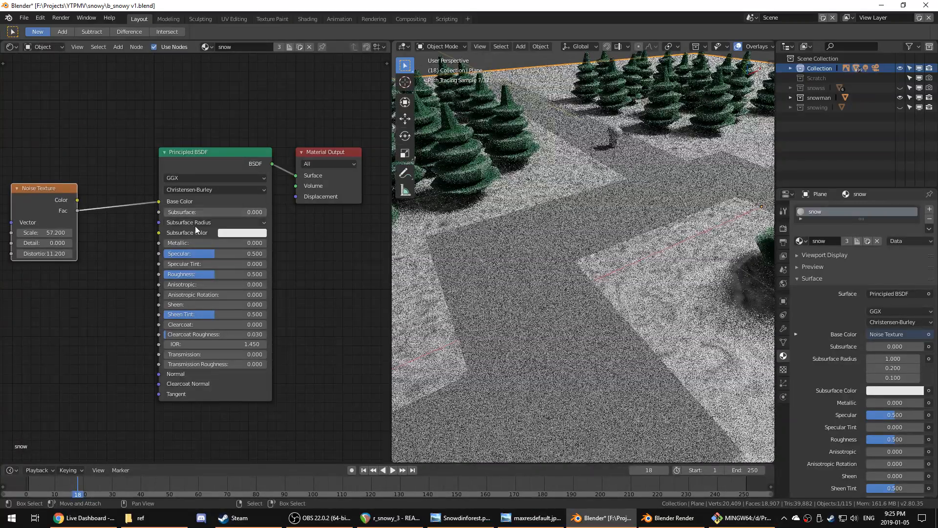
{"action": "key", "text": "shift+a"}
{"action": "left_click", "coordinate": [106, 265]}
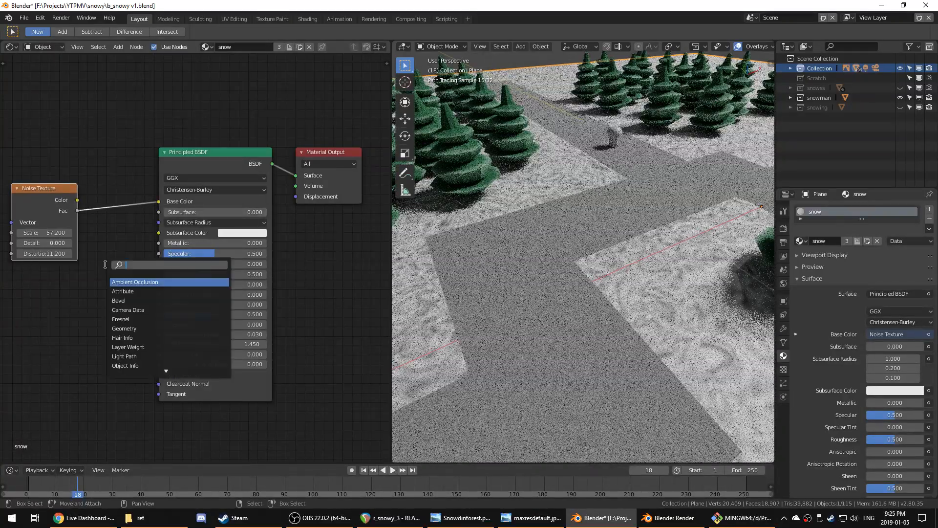
{"action": "key", "text": "Return"}
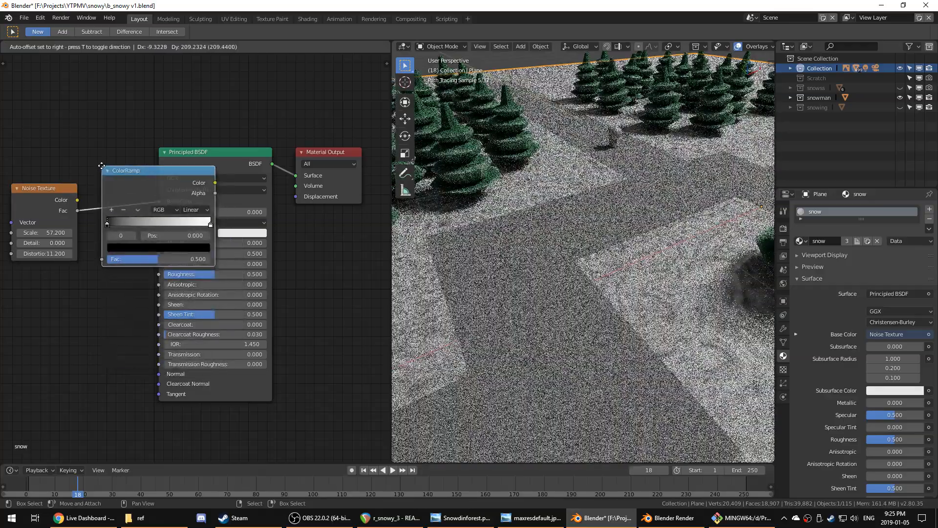
{"action": "left_click", "coordinate": [91, 195]}
{"action": "left_click_drag", "start_coordinate": [77, 200], "coordinate": [118, 259]}
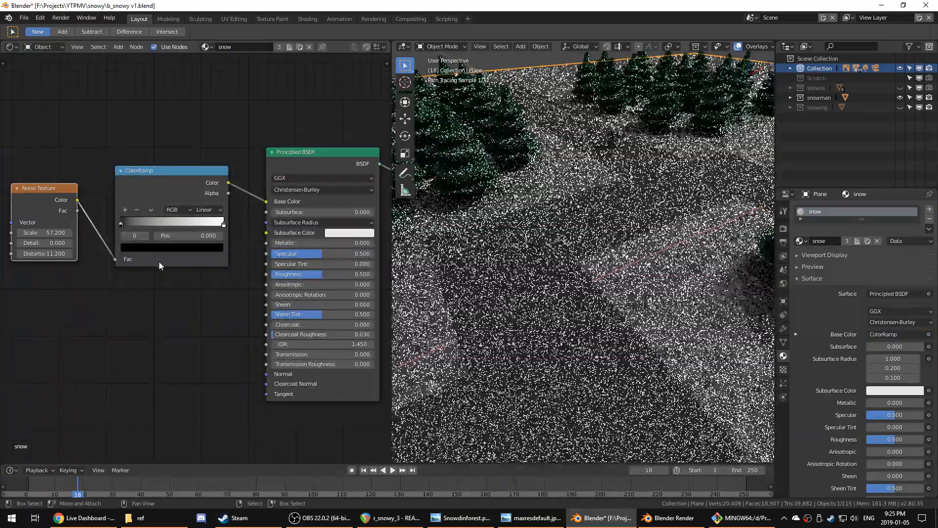
- Set the ColorRamp's first stop to a light gray of RGB 0.530 and save the file
{"action": "left_click", "coordinate": [170, 248]}
{"action": "left_click_drag", "start_coordinate": [202, 143], "coordinate": [202, 121]}
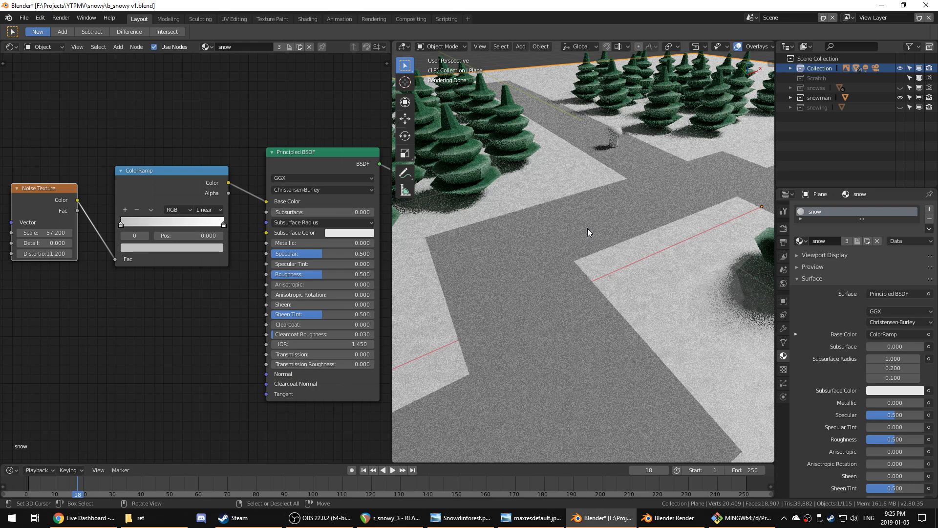
{"action": "key", "text": "ctrl+s"}
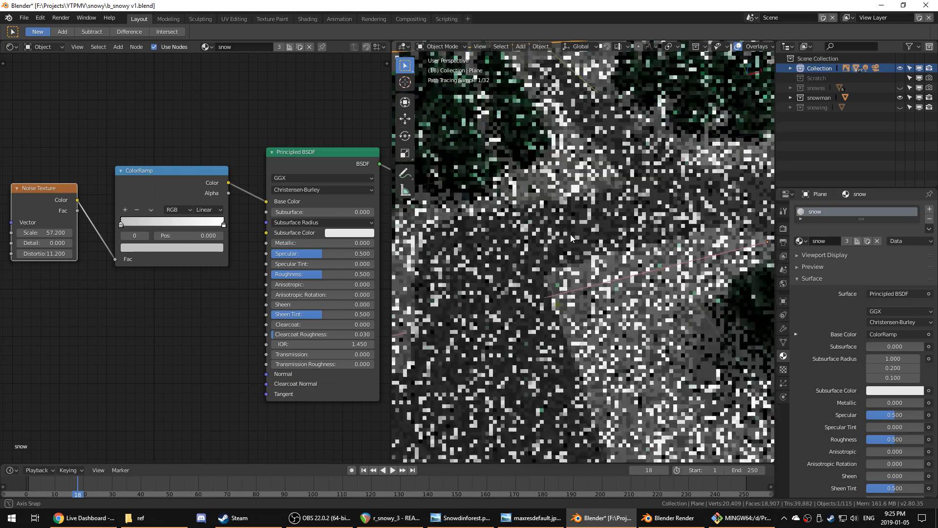
- Switch to REAPER, set the time selection from 1.1.00 to 26.2.01, and play the project on repeat
{"action": "left_click", "coordinate": [411, 513]}
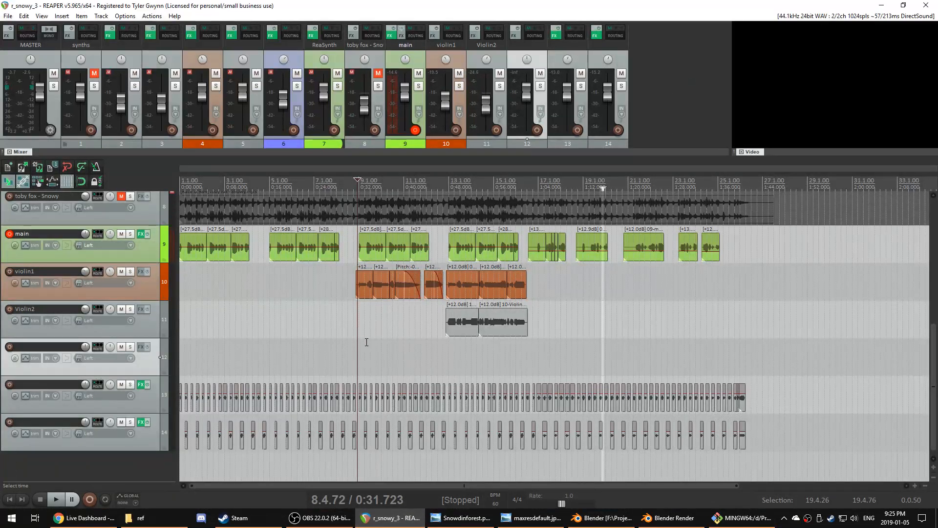
{"action": "key", "text": "space"}
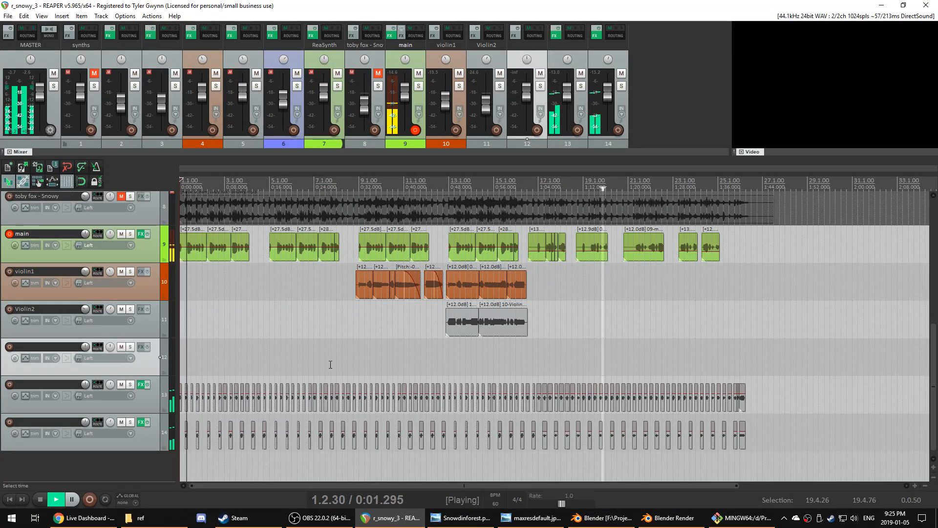
{"action": "left_click_drag", "start_coordinate": [743, 302], "coordinate": [182, 362]}
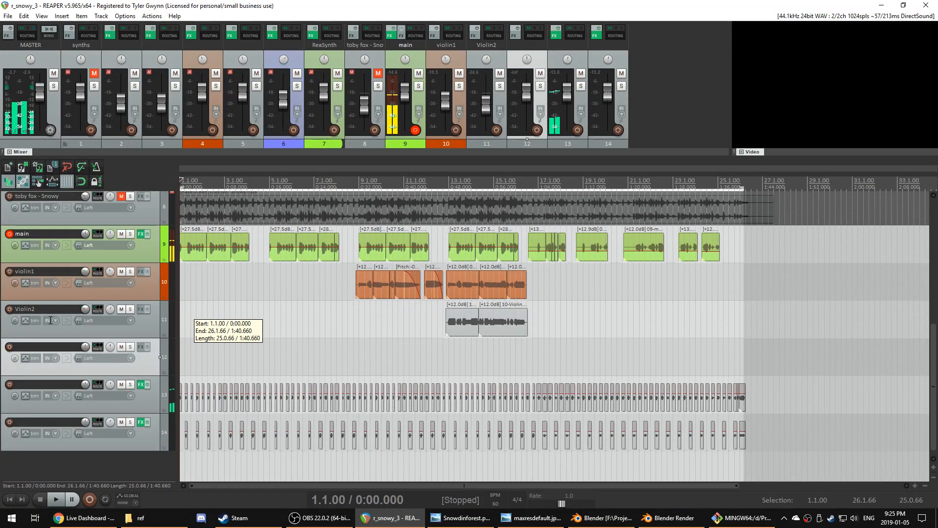
{"action": "key", "text": "space"}
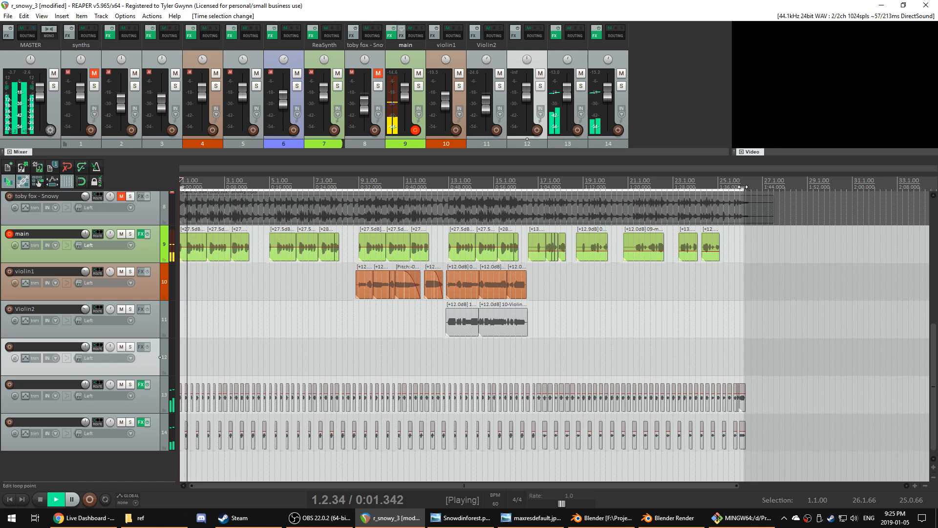
{"action": "left_click_drag", "start_coordinate": [743, 187], "coordinate": [746, 186]}
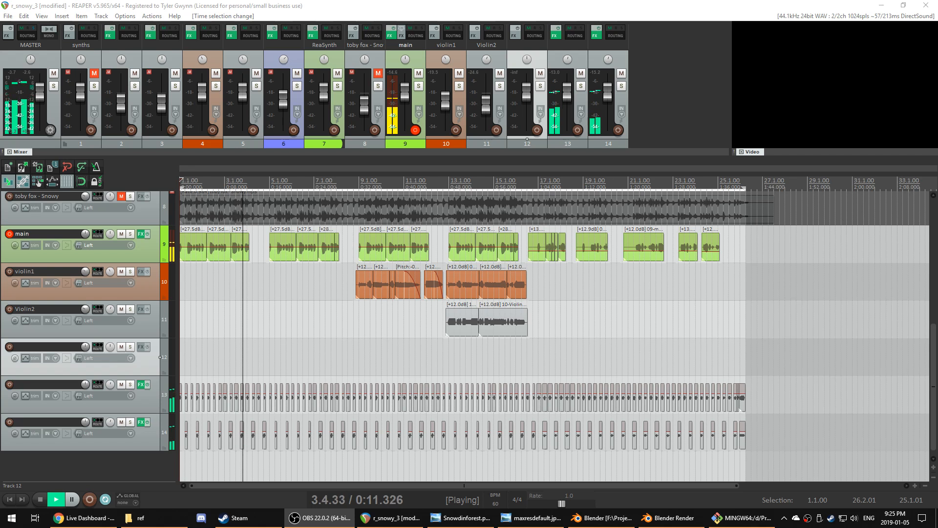
- Switch back to Blender and darken the snow ColorRamp's first stop to a gray of RGB 0.183
{"action": "mouse_move", "coordinate": [397, 519]}
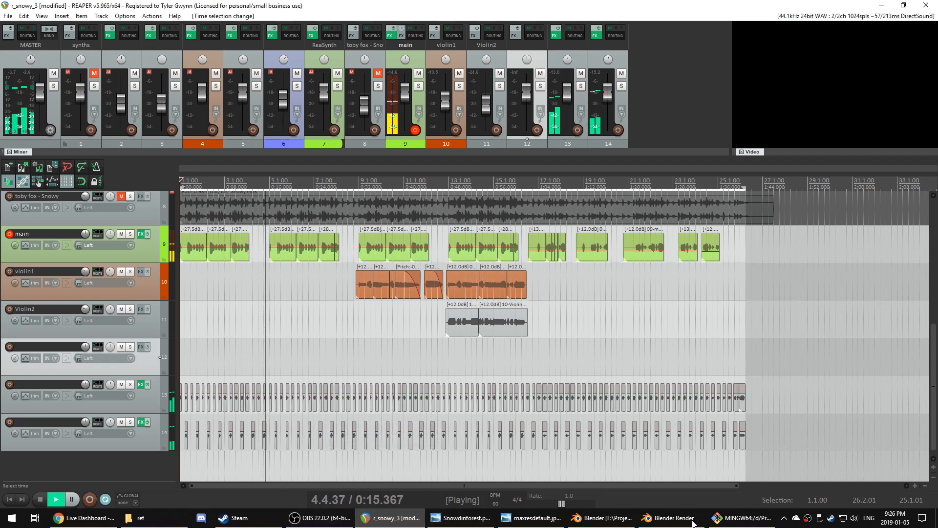
{"action": "left_click", "coordinate": [655, 523]}
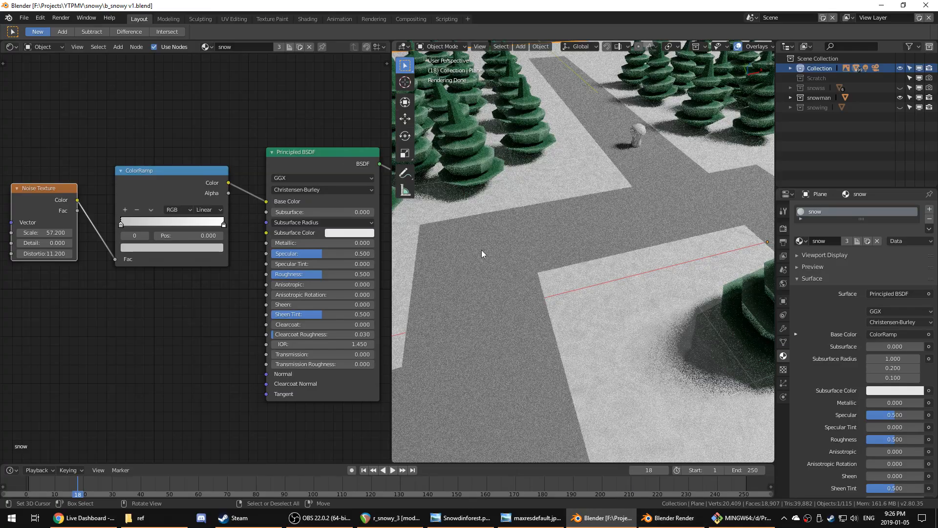
{"action": "scroll", "coordinate": [503, 256], "scroll_direction": "down", "scroll_amount": 4}
{"action": "scroll", "coordinate": [514, 255], "scroll_direction": "up", "scroll_amount": 8}
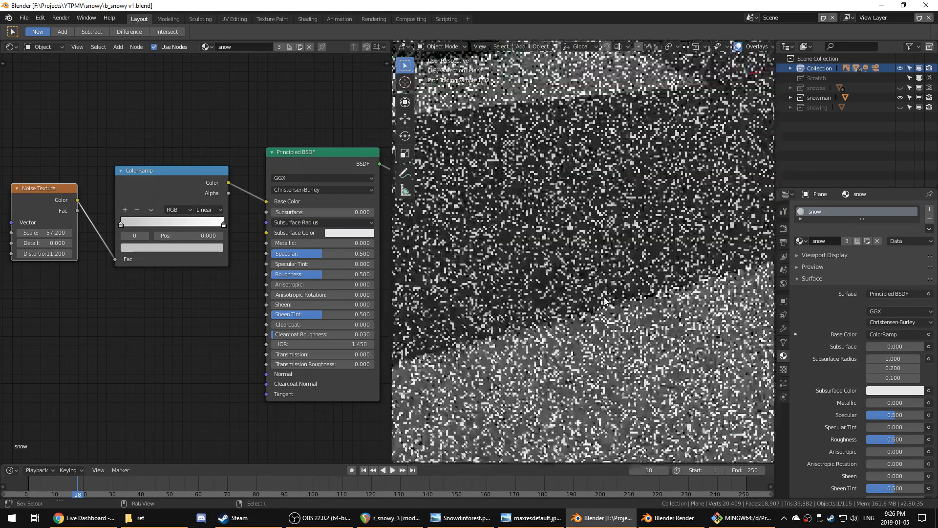
{"action": "middle_click_drag", "start_coordinate": [514, 255], "coordinate": [536, 250]}
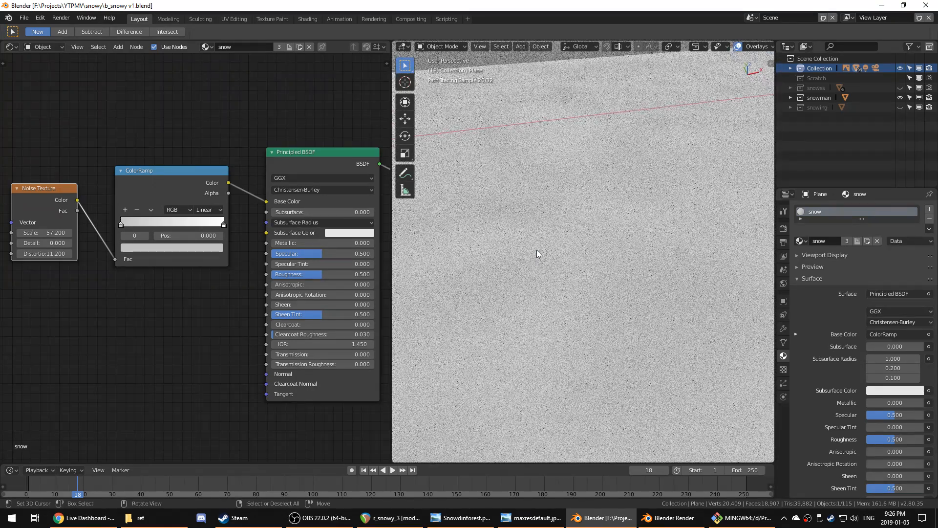
{"action": "left_click", "coordinate": [167, 248]}
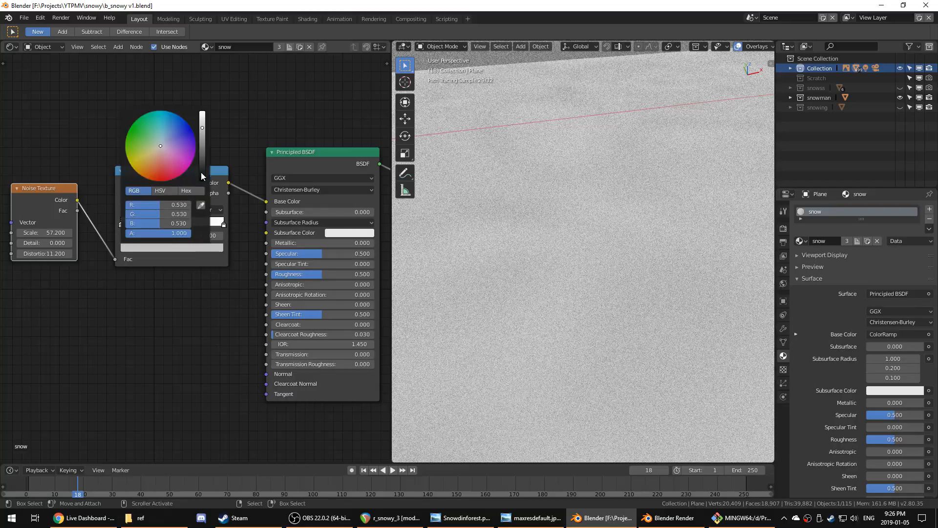
{"action": "left_click_drag", "start_coordinate": [201, 172], "coordinate": [203, 148]}
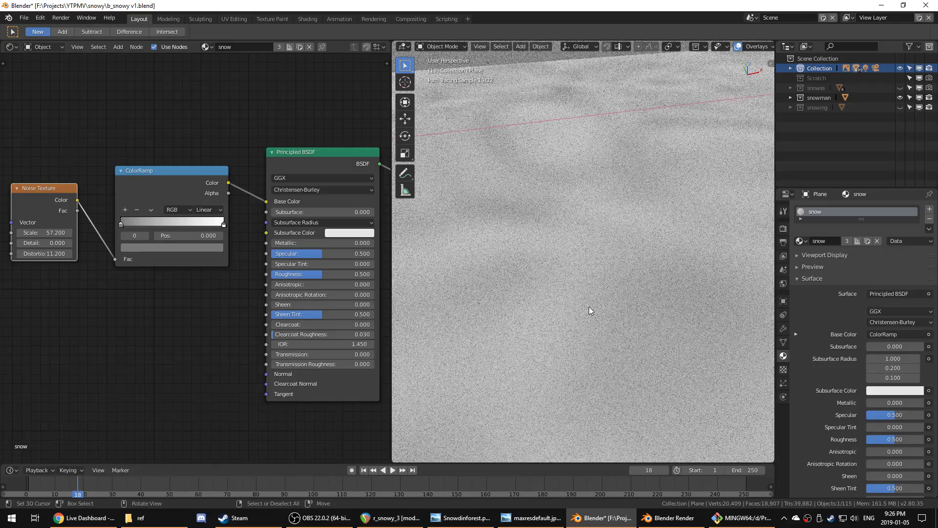
- Lighten the snow ColorRamp's first stop slightly and set the Noise Texture's distortion to 3.5
{"action": "scroll", "coordinate": [589, 306], "scroll_direction": "down", "scroll_amount": 3}
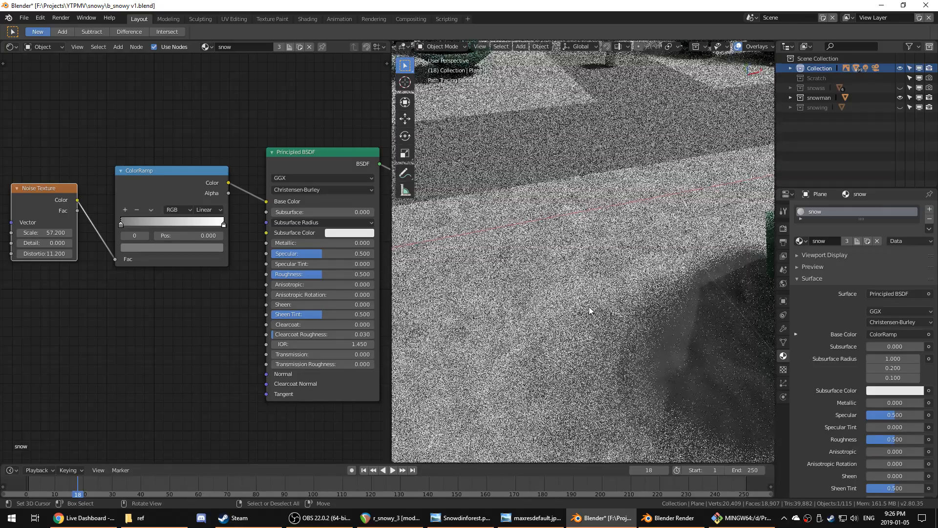
{"action": "left_click", "coordinate": [203, 248]}
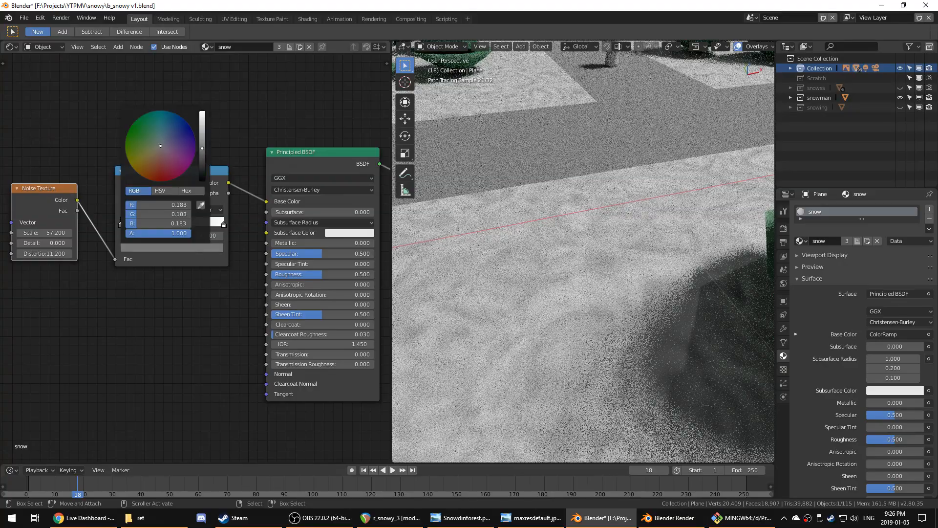
{"action": "left_click_drag", "start_coordinate": [203, 149], "coordinate": [202, 140]}
{"action": "left_click_drag", "start_coordinate": [56, 253], "coordinate": [36, 253]}
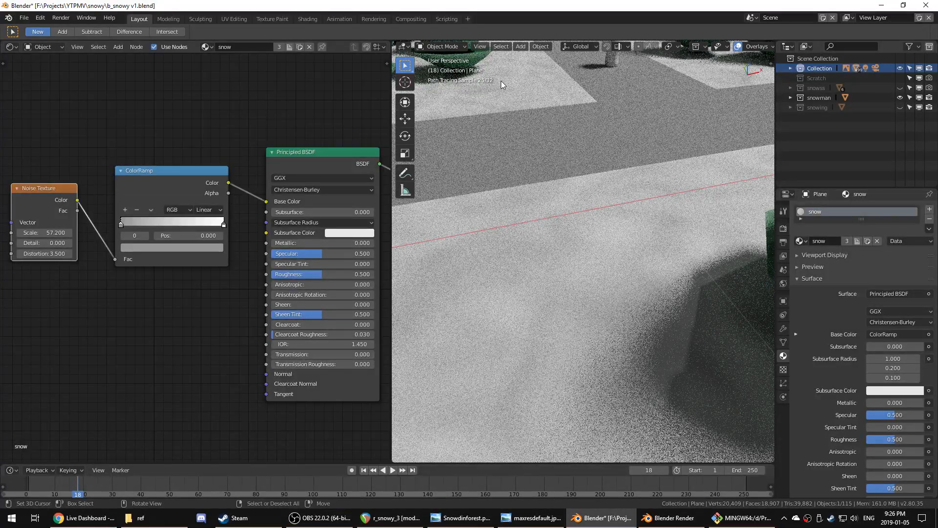
- Change the snow ColorRamp's first stop to a pale blue
{"action": "left_click", "coordinate": [188, 248]}
{"action": "left_click_drag", "start_coordinate": [173, 137], "coordinate": [202, 121]}
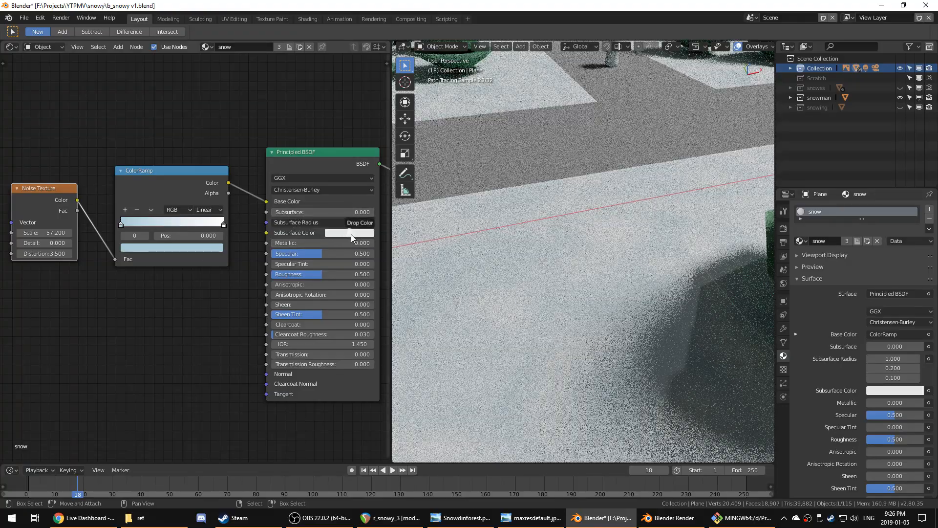
- Give the snow a pale blue subsurface color, set its subsurface to 0.190, and desaturate the ColorRamp's first stop to RGB 0.568, 0.652, 0.682
{"action": "left_click_drag", "start_coordinate": [351, 235], "coordinate": [295, 215]}
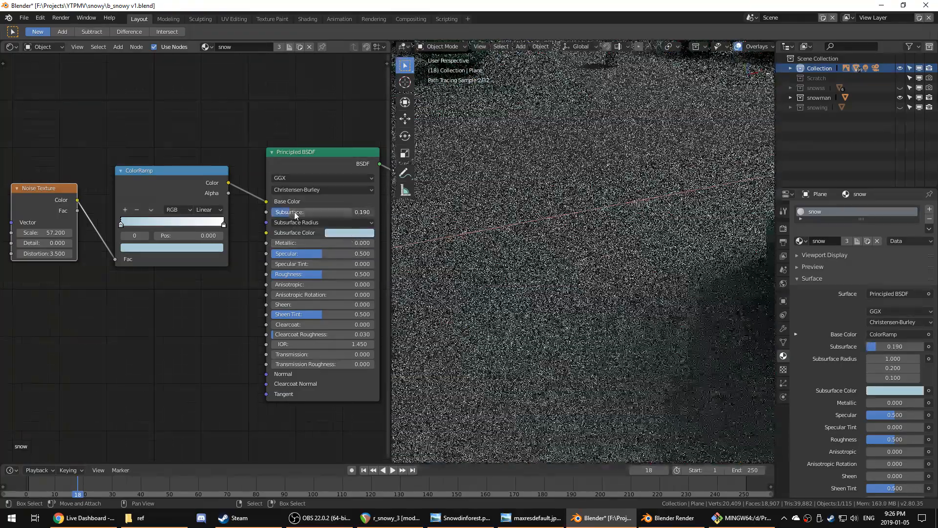
{"action": "left_click", "coordinate": [167, 247]}
{"action": "left_click_drag", "start_coordinate": [162, 140], "coordinate": [161, 144]}
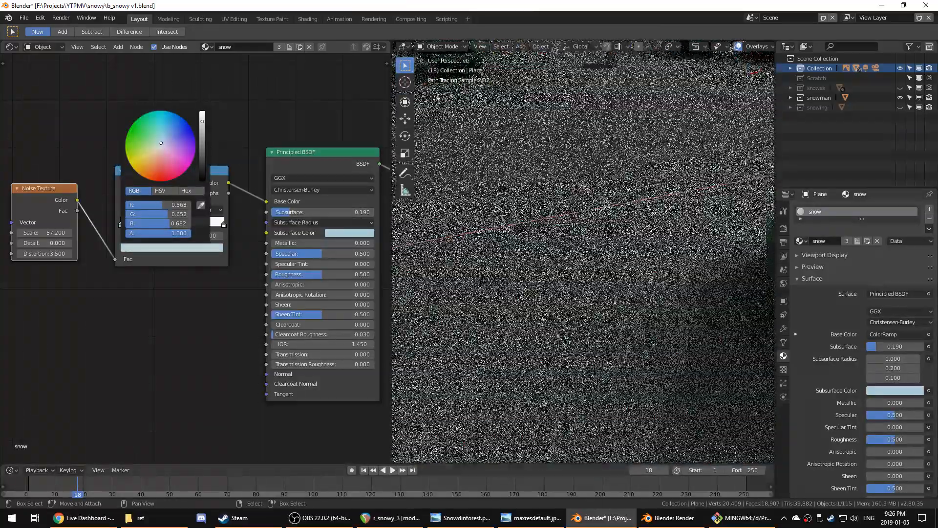
{"action": "key", "text": "KP_0"}
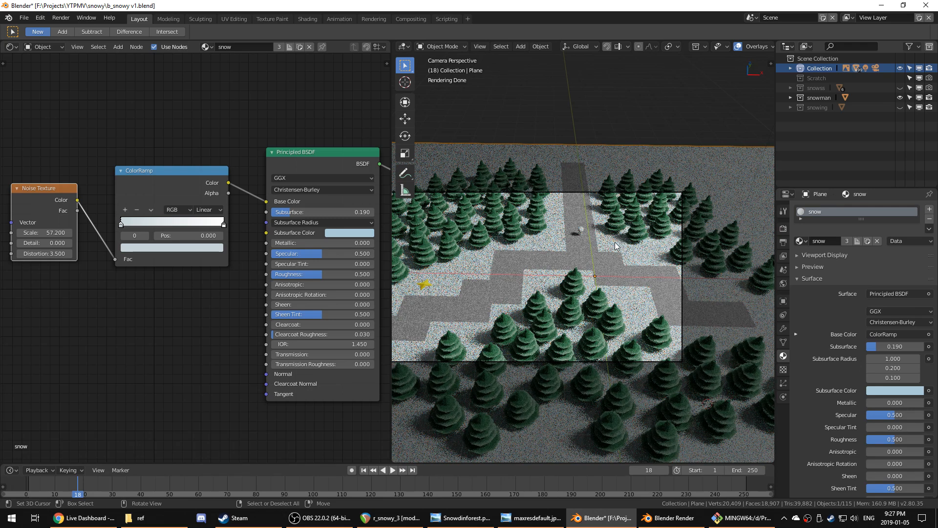
{"action": "scroll", "coordinate": [616, 245], "scroll_direction": "up", "scroll_amount": 1}
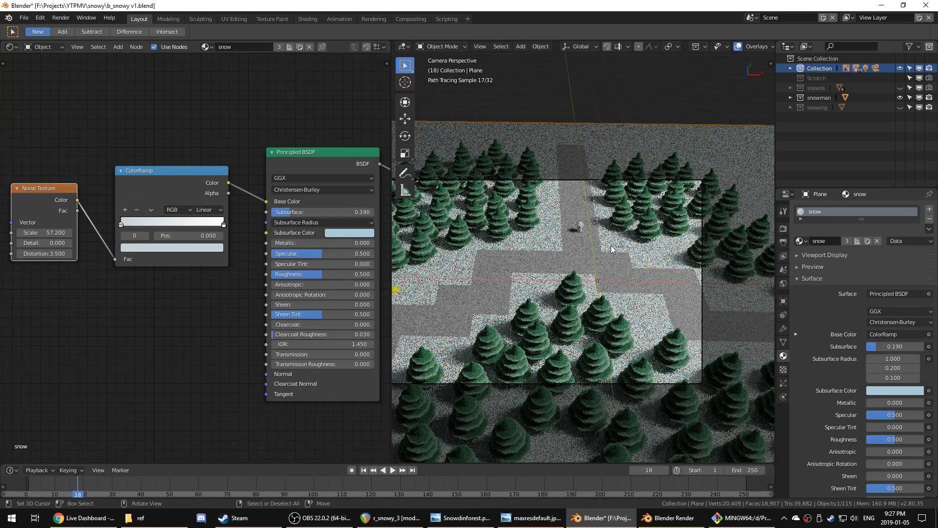
- Desaturate the snow's subsurface color to a lighter grayish blue and save the file
{"action": "left_click", "coordinate": [347, 233]}
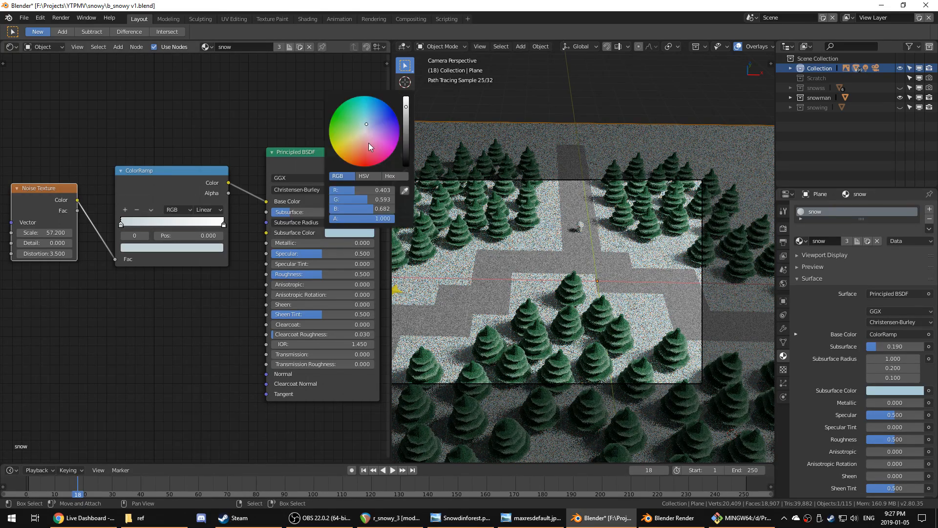
{"action": "left_click_drag", "start_coordinate": [366, 124], "coordinate": [365, 128]}
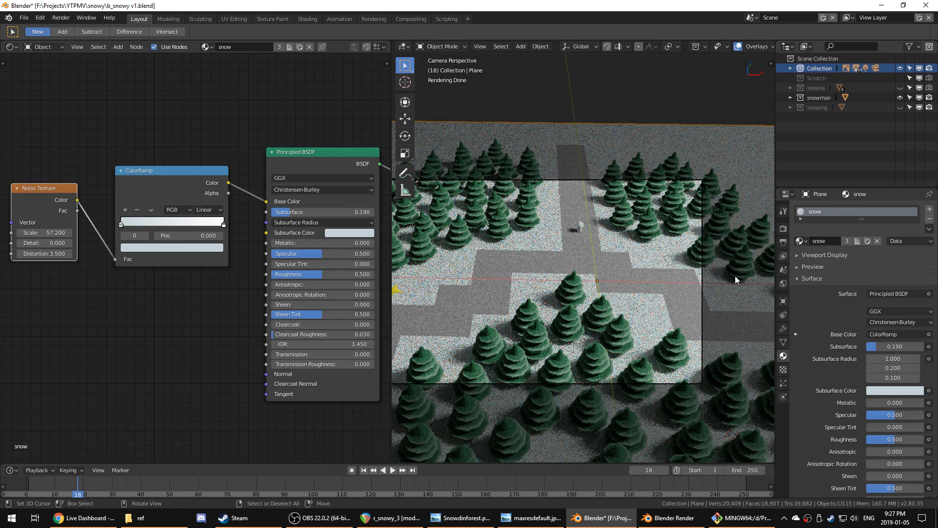
{"action": "key", "text": "ctrl+s"}
- Test the snow's subsurface at 0.000 and at 1.000 while comparing the snow around the snowman
{"action": "scroll", "coordinate": [590, 311], "scroll_direction": "up", "scroll_amount": 8}
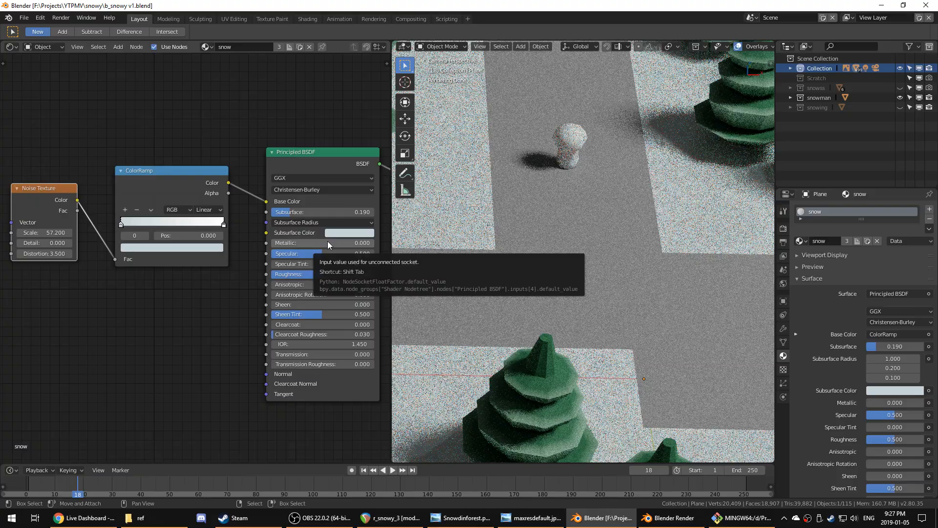
{"action": "scroll", "coordinate": [606, 248], "scroll_direction": "down", "scroll_amount": 1}
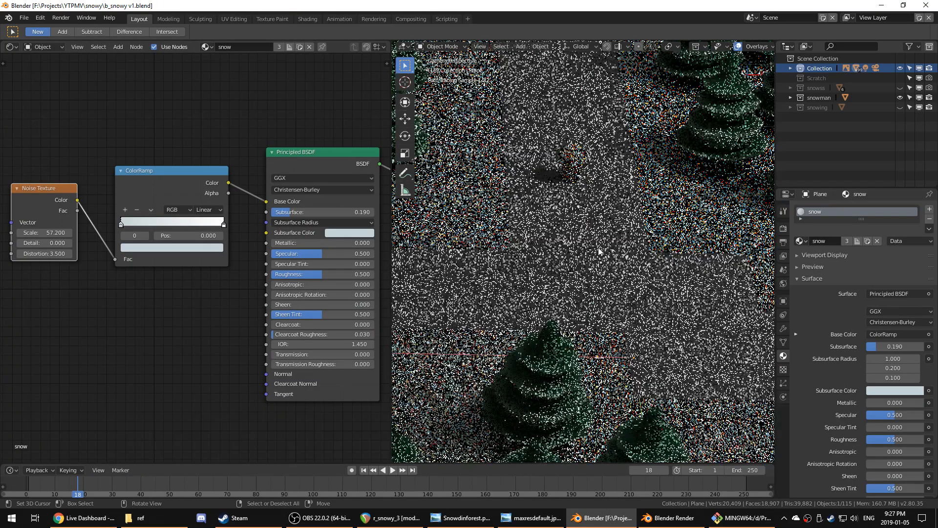
{"action": "left_click_drag", "start_coordinate": [326, 213], "coordinate": [293, 214]}
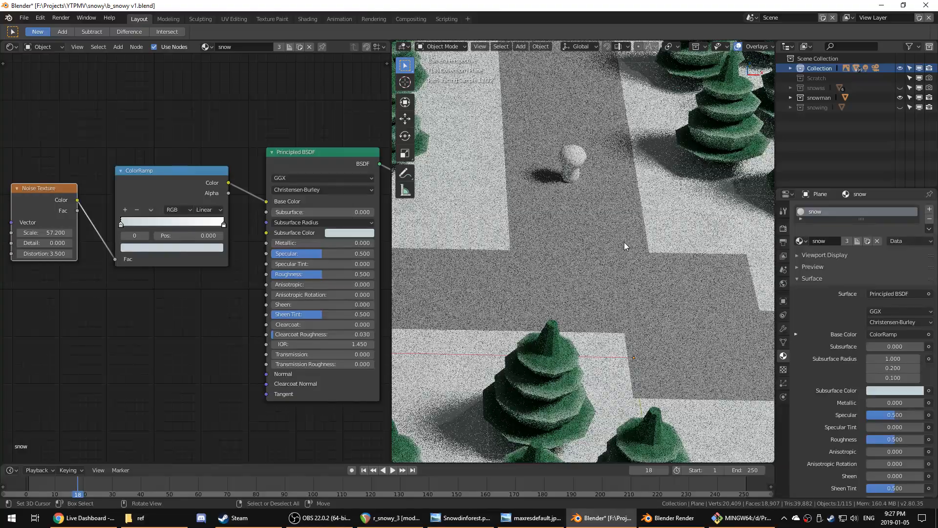
{"action": "left_click_drag", "start_coordinate": [326, 213], "coordinate": [374, 212]}
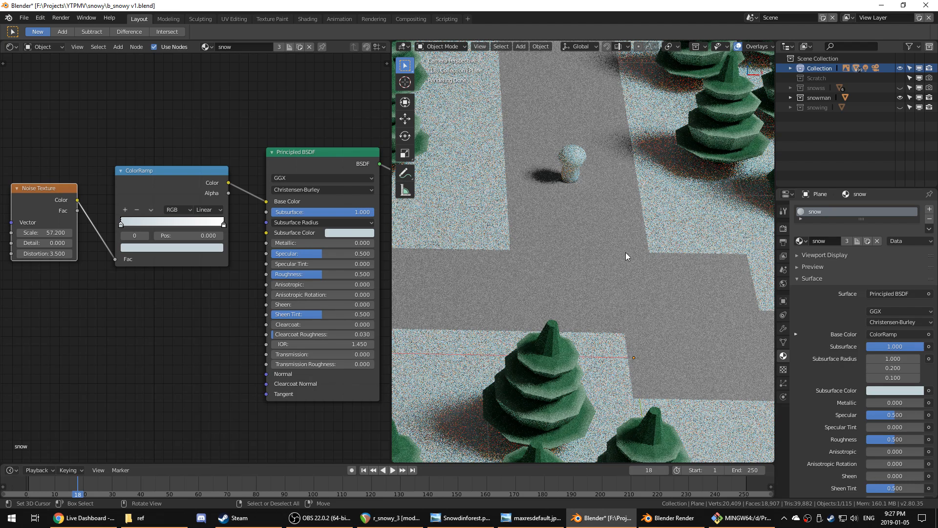
- In solid shading, extrude the snow ground plane downward by about 4 m into a thick slab
{"action": "key", "text": "z"}
{"action": "left_click", "coordinate": [673, 260]}
{"action": "key", "text": "KP_0"}
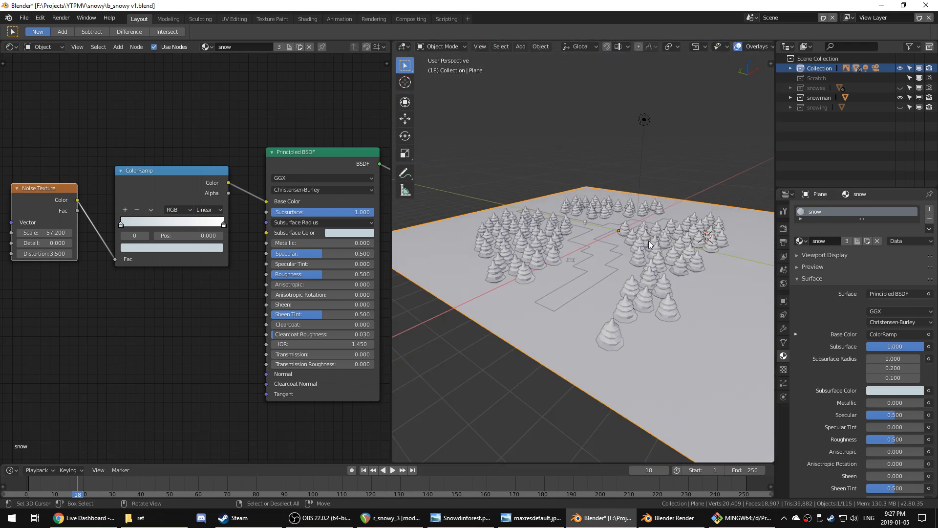
{"action": "key", "text": "Tab"}
{"action": "scroll", "coordinate": [649, 240], "scroll_direction": "down", "scroll_amount": 4}
{"action": "key", "text": "e"}
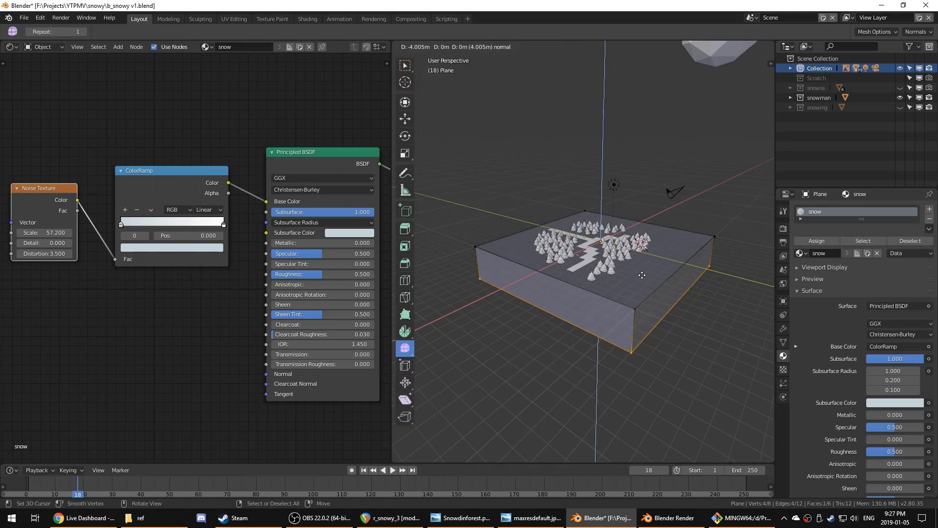
{"action": "left_click", "coordinate": [642, 275]}
{"action": "key", "text": "Tab"}
{"action": "key", "text": "KP_0"}
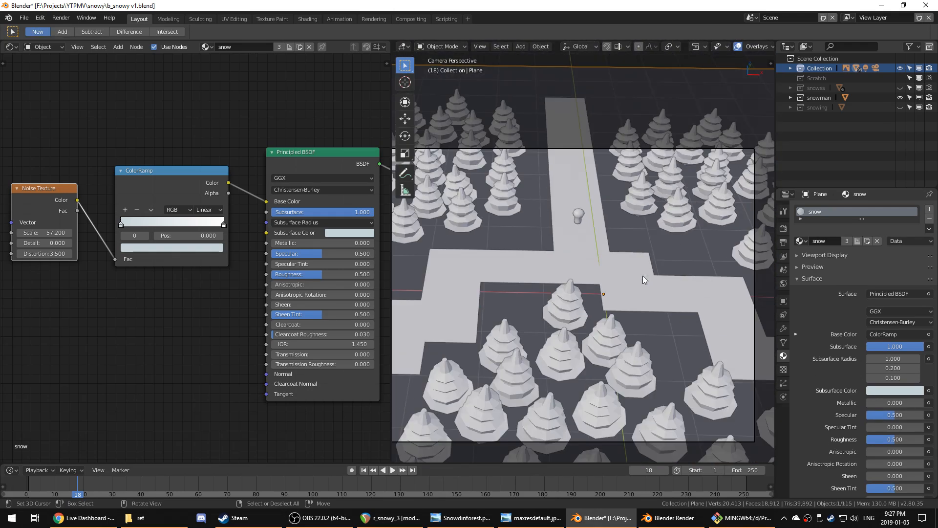
- Make the normals of the extruded snow slab consistent
{"action": "scroll", "coordinate": [643, 275], "scroll_direction": "down", "scroll_amount": 5}
{"action": "key", "text": "Tab"}
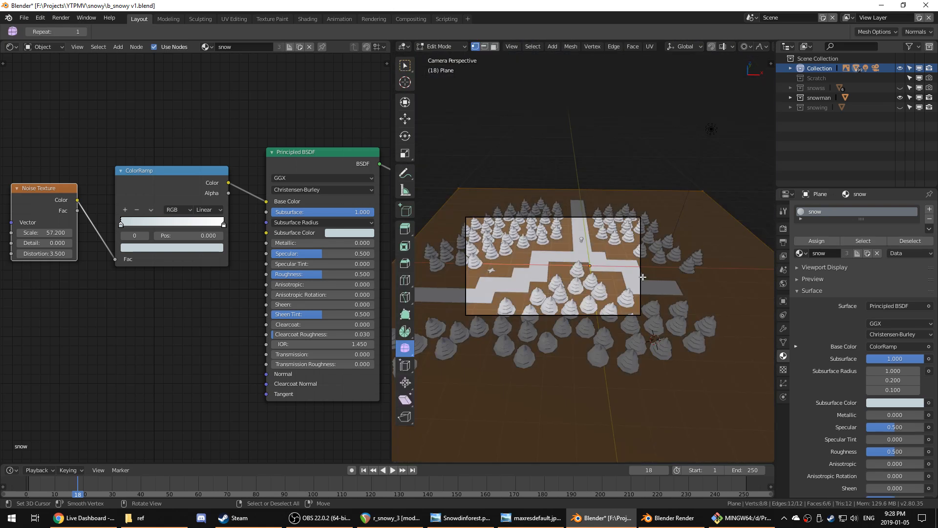
{"action": "key", "text": "F3"}
{"action": "type", "text": "norma"}
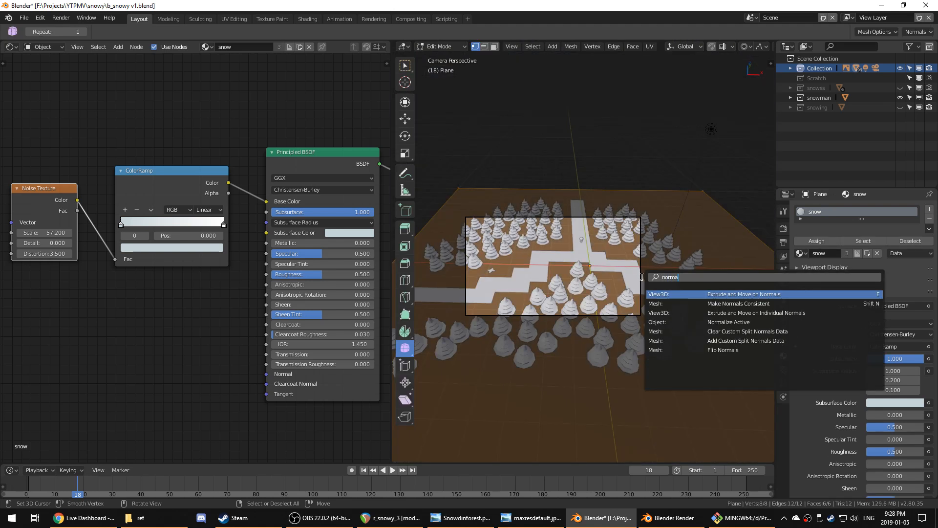
{"action": "type", "text": "ls"}
{"action": "key", "text": "Down"}
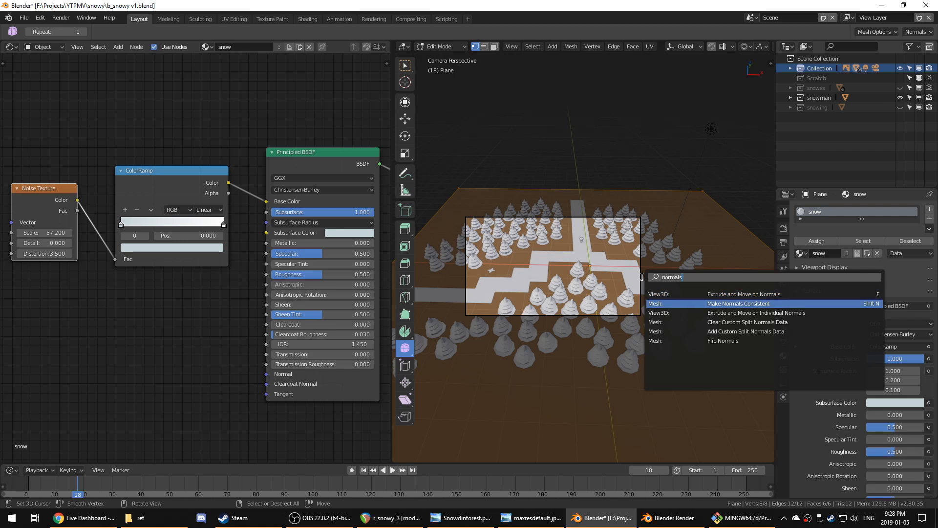
{"action": "key", "text": "Return"}
{"action": "key", "text": "Tab"}
{"action": "scroll", "coordinate": [644, 277], "scroll_direction": "up", "scroll_amount": 2}
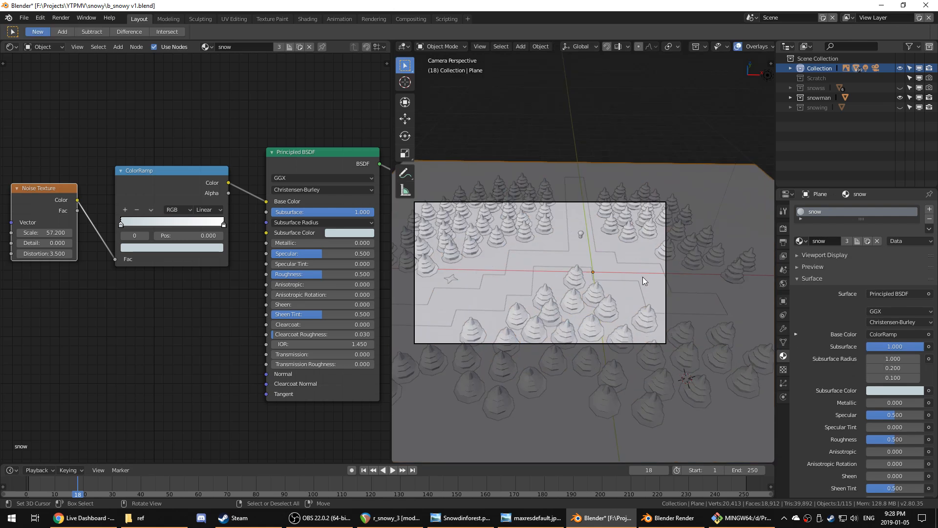
- Preview the camera view in rendered shading, widen the 3D viewport, and save the file
{"action": "key", "text": "z"}
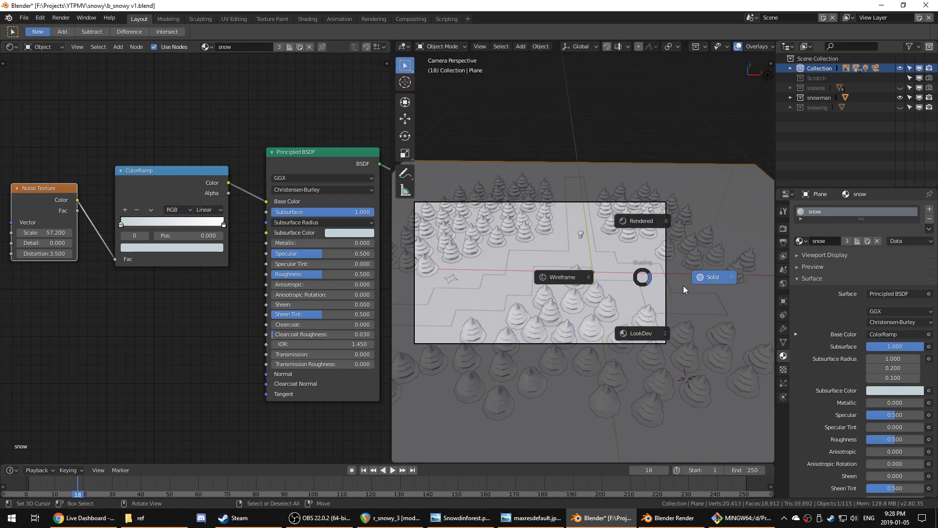
{"action": "left_click", "coordinate": [683, 285]}
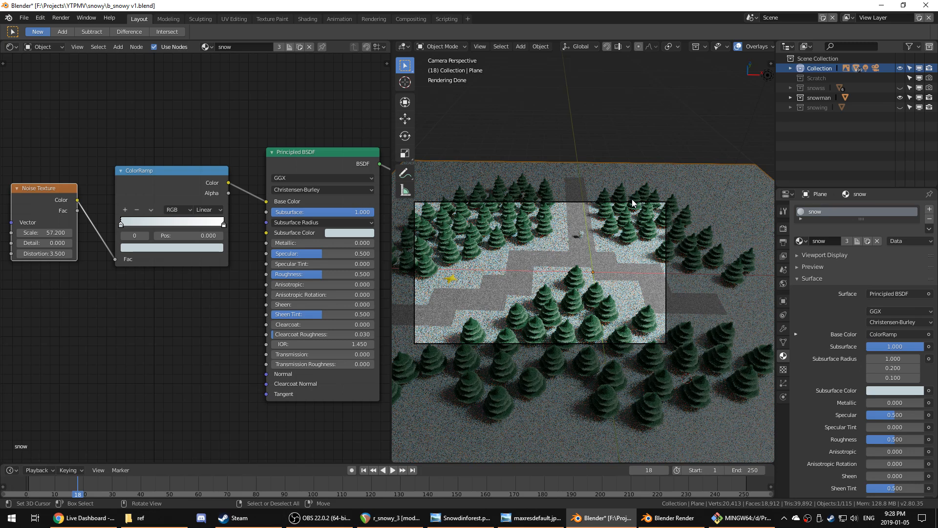
{"action": "middle_click_drag", "start_coordinate": [615, 238], "coordinate": [609, 254], "text": "shift"}
{"action": "scroll", "coordinate": [610, 253], "scroll_direction": "up", "scroll_amount": 1}
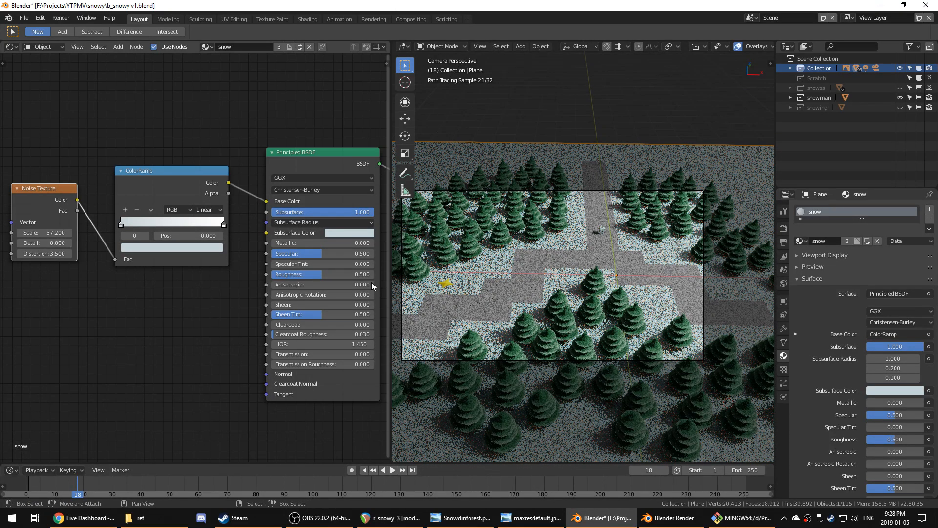
{"action": "left_click_drag", "start_coordinate": [388, 268], "coordinate": [317, 272]}
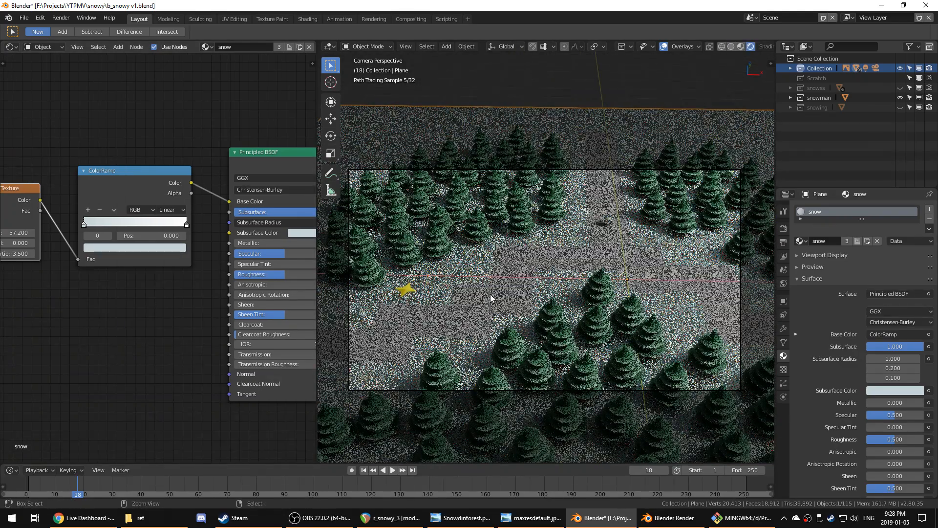
{"action": "key", "text": "ctrl+s"}
- Show the last render result, start a test render of the current frame, and stop it early
{"action": "key", "text": "F11"}
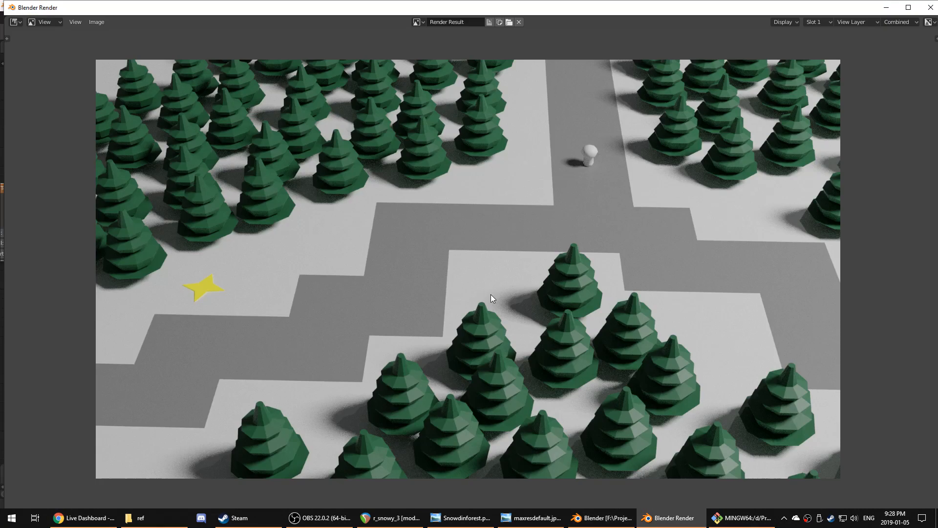
{"action": "key", "text": "F12"}
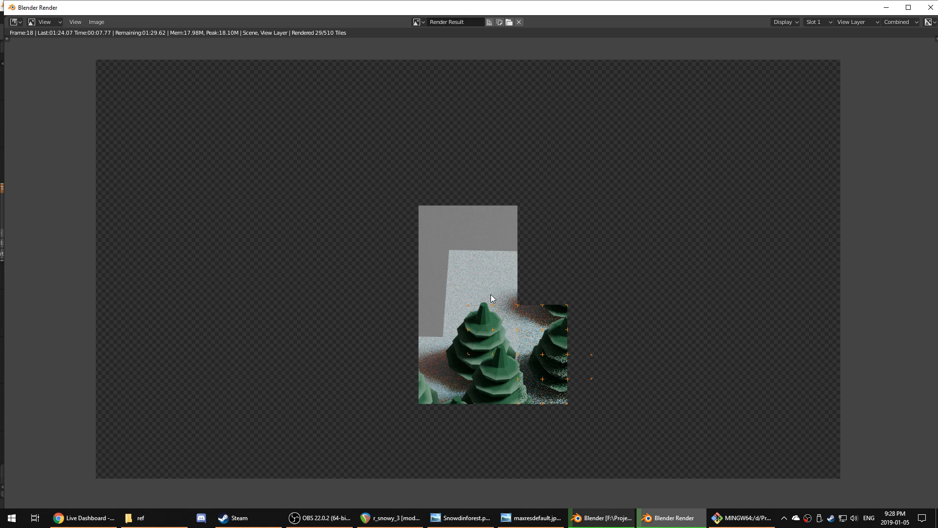
{"action": "key", "text": "Escape"}
{"action": "key", "text": "Escape"}
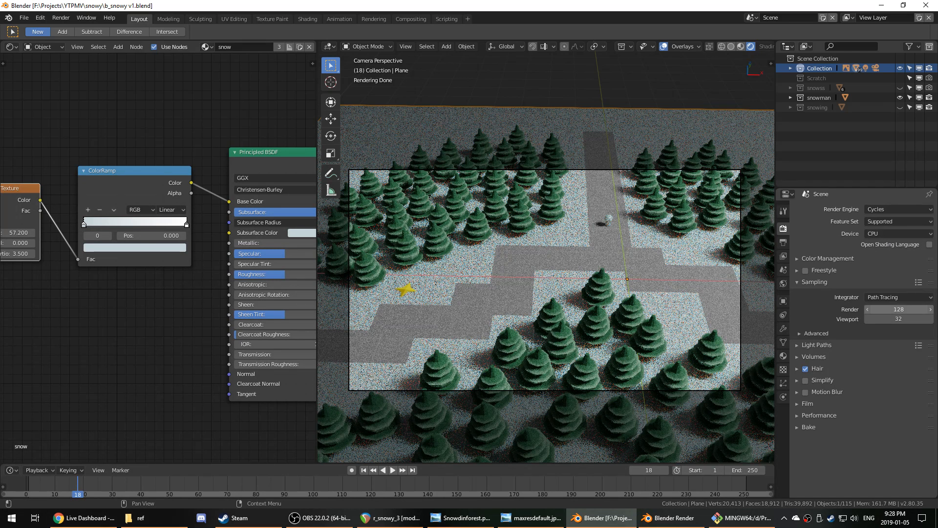
- Set the Cycles render samples to 512 and render the current frame
{"action": "left_click", "coordinate": [901, 309]}
{"action": "type", "text": "512"}
{"action": "key", "text": "Return"}
{"action": "key", "text": "F12"}
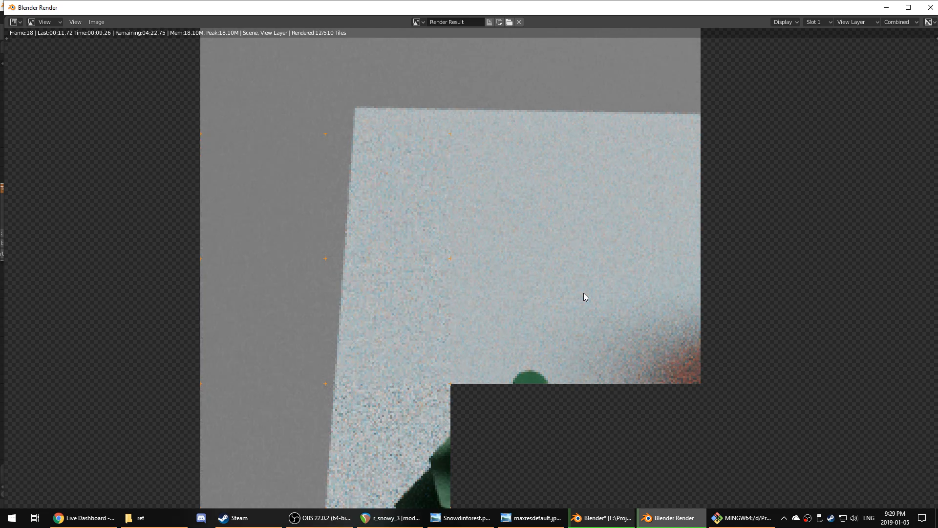
- Examine the noise on the snow in the partial render, stop rendering, and close the render window
{"action": "scroll", "coordinate": [585, 298], "scroll_direction": "down", "scroll_amount": 5}
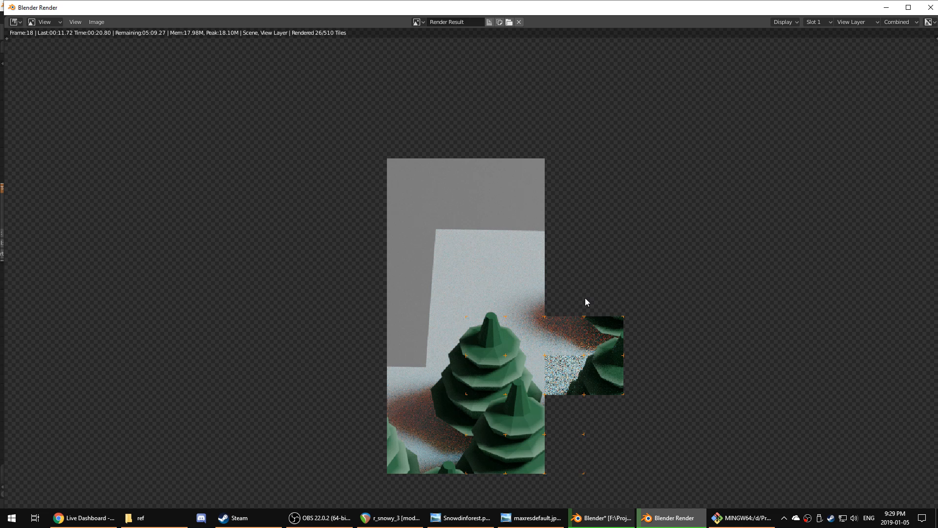
{"action": "scroll", "coordinate": [577, 302], "scroll_direction": "down", "scroll_amount": 1}
{"action": "scroll", "coordinate": [576, 302], "scroll_direction": "up", "scroll_amount": 5}
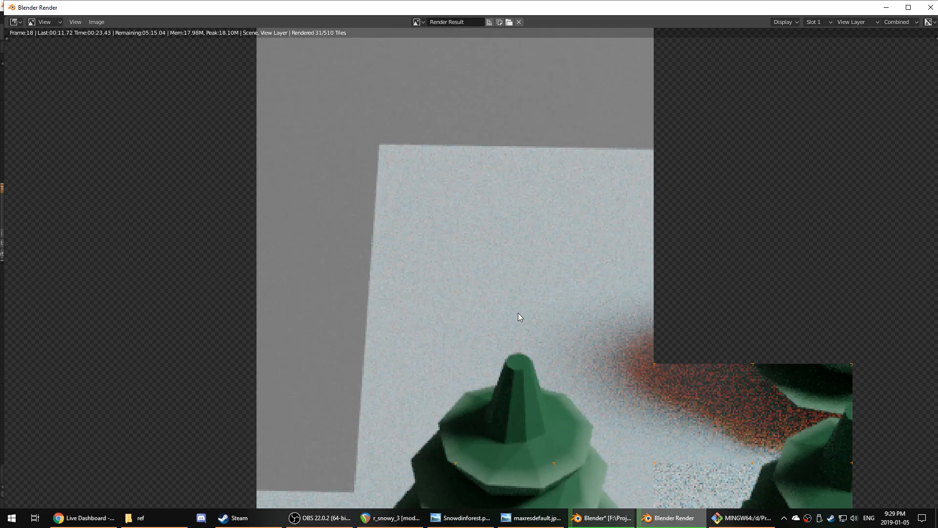
{"action": "key", "text": "Escape"}
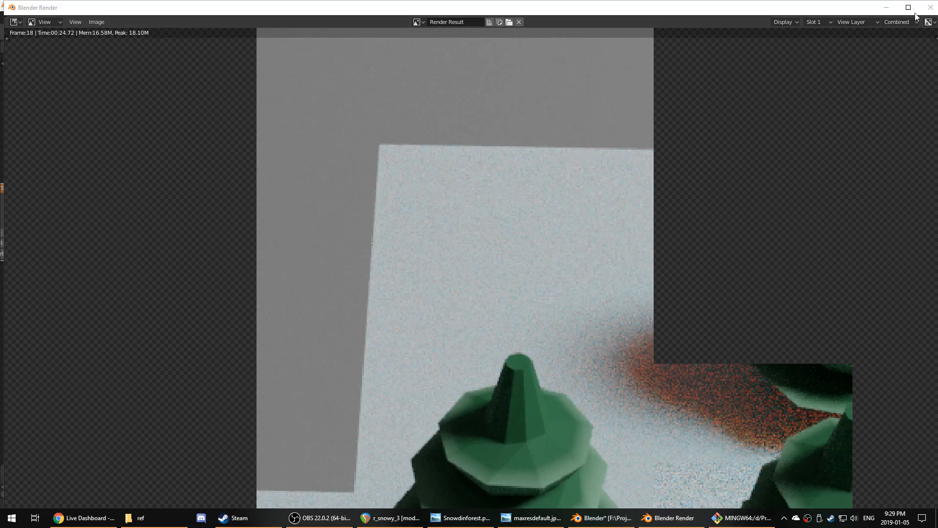
{"action": "left_click", "coordinate": [931, 8]}
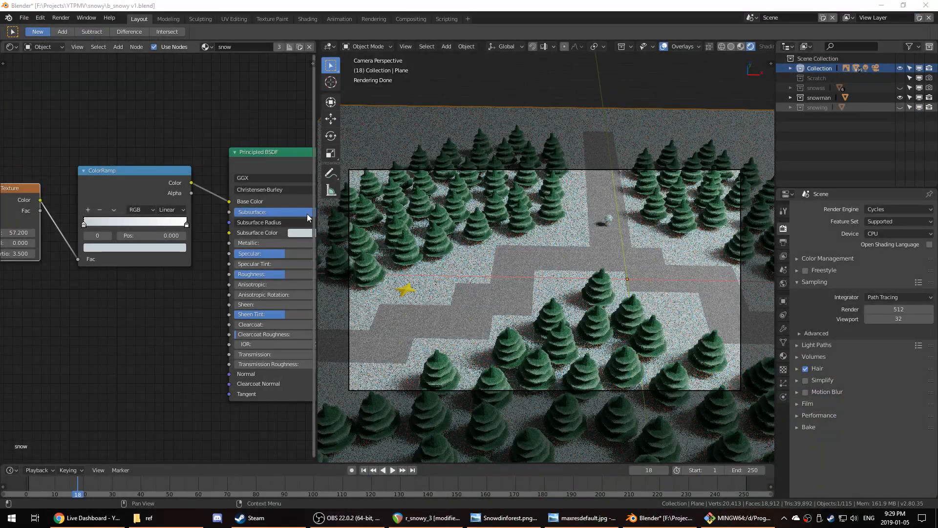
- Set the snow shader's subsurface to 0.000 and its specular to 0.200, saving the file in between
{"action": "middle_click_drag", "start_coordinate": [263, 216], "coordinate": [198, 210]}
{"action": "left_click_drag", "start_coordinate": [230, 204], "coordinate": [172, 206]}
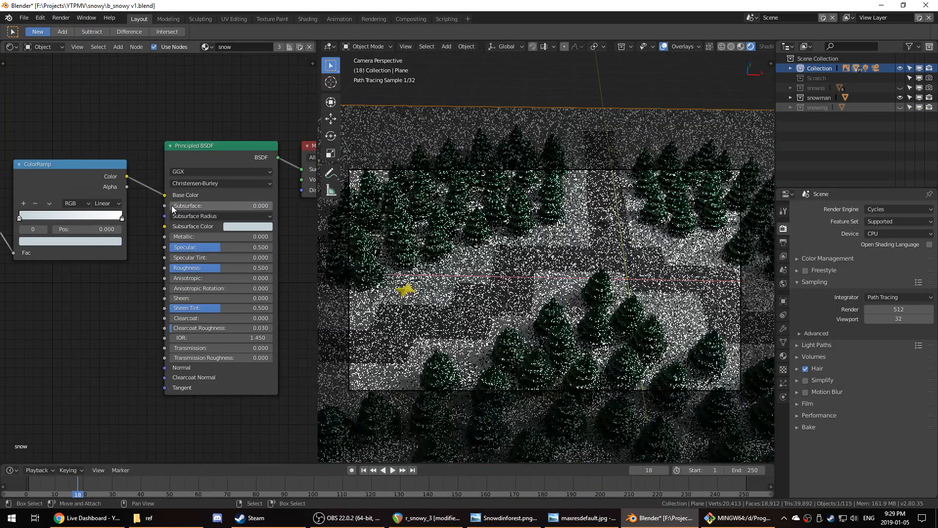
{"action": "scroll", "coordinate": [577, 244], "scroll_direction": "up", "scroll_amount": 3}
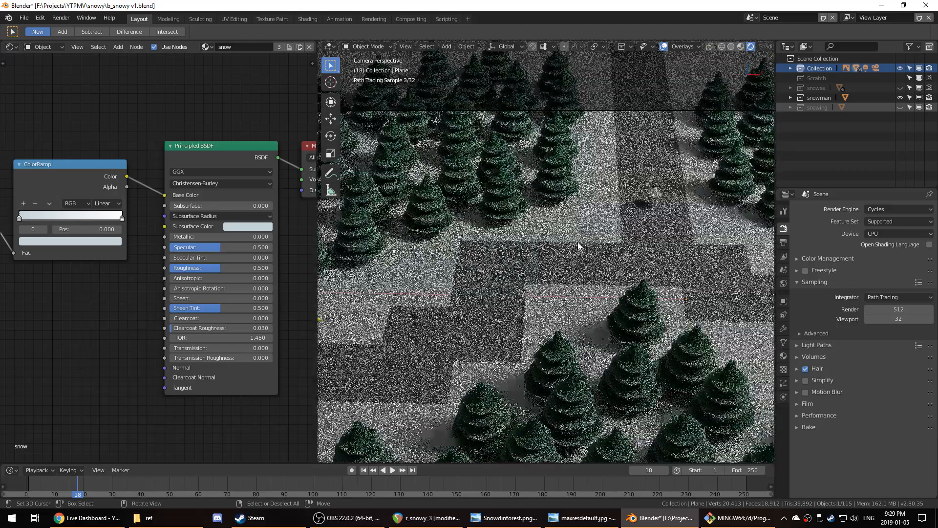
{"action": "key", "text": "ctrl+s"}
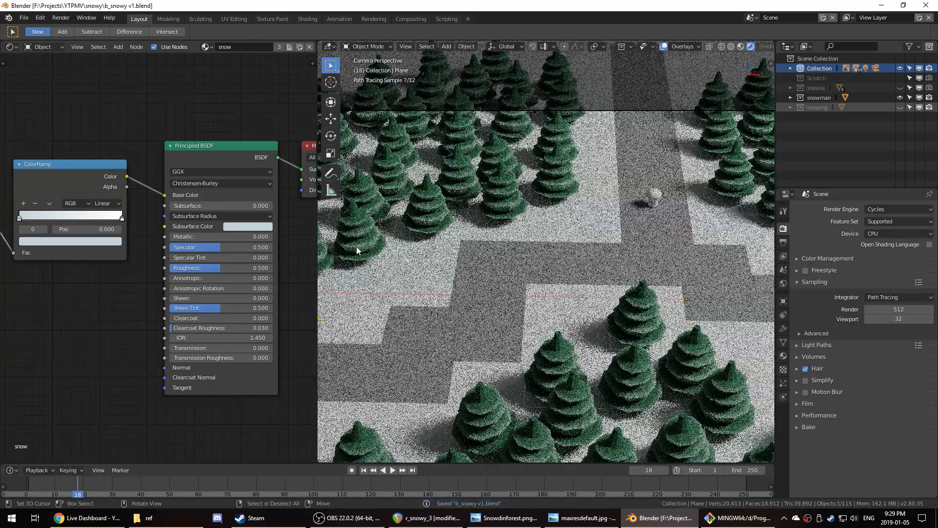
{"action": "left_click_drag", "start_coordinate": [218, 248], "coordinate": [195, 248]}
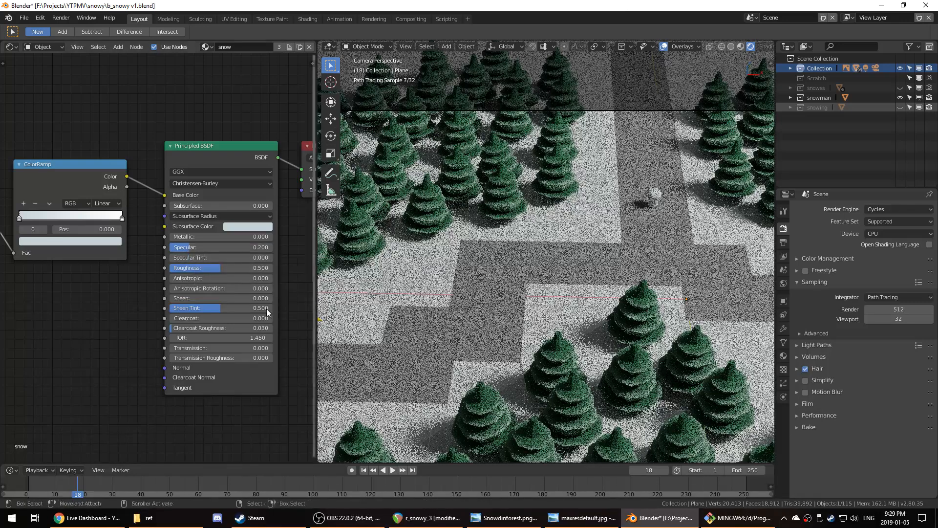
- Show the scene in wireframe outside the camera view and open the ground slab in Edit Mode with nothing selected
{"action": "key", "text": "KP_0"}
{"action": "key", "text": "z"}
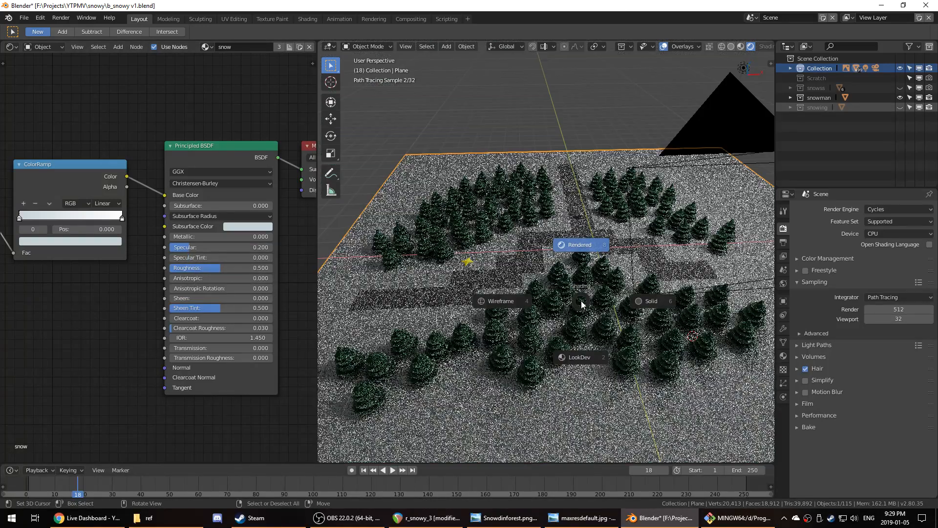
{"action": "left_click", "coordinate": [509, 317]}
{"action": "key", "text": "Tab"}
{"action": "scroll", "coordinate": [520, 316], "scroll_direction": "down", "scroll_amount": 4}
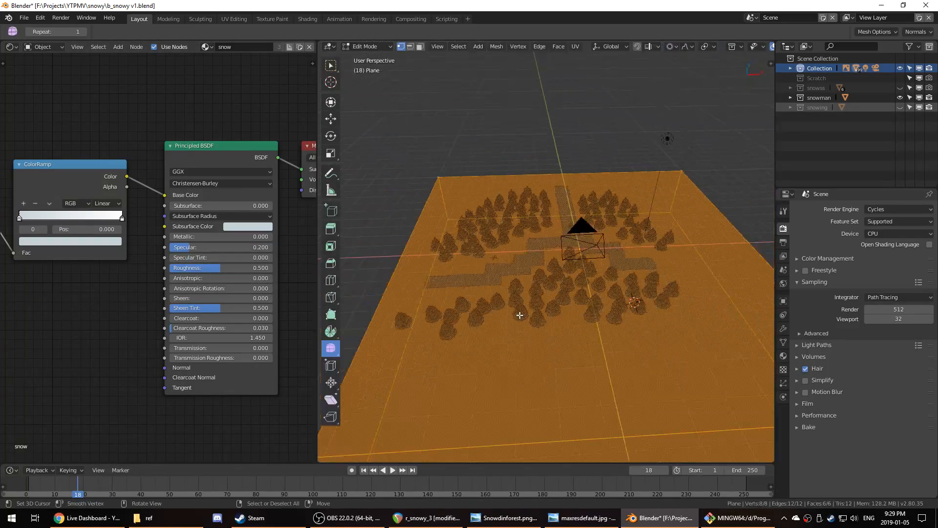
{"action": "key", "text": "alt+a"}
{"action": "scroll", "coordinate": [578, 366], "scroll_direction": "down", "scroll_amount": 1}
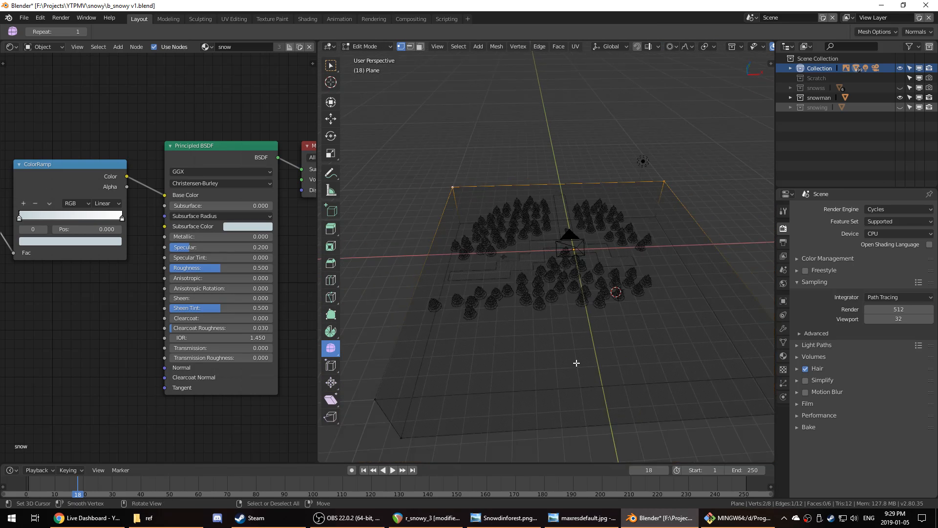
- Select the ground slab's upper face, subdivide it repeatedly into a dense 128 by 128 grid, and return to Object Mode
{"action": "left_click", "coordinate": [558, 390], "text": "alt"}
{"action": "right_click", "coordinate": [559, 390]}
{"action": "left_click", "coordinate": [525, 315]}
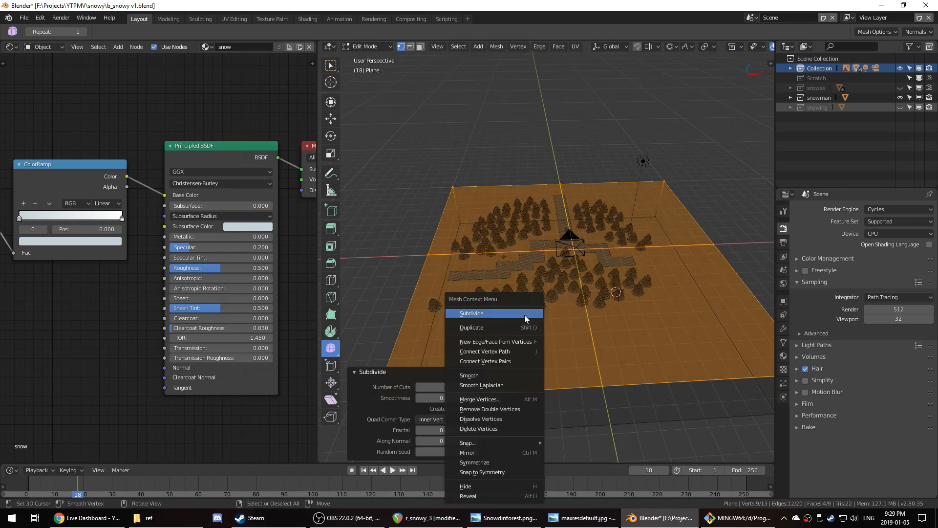
{"action": "key", "text": "shift+r"}
{"action": "key", "text": "shift+r"}
{"action": "key", "text": "shift+r"}
{"action": "key", "text": "shift+r"}
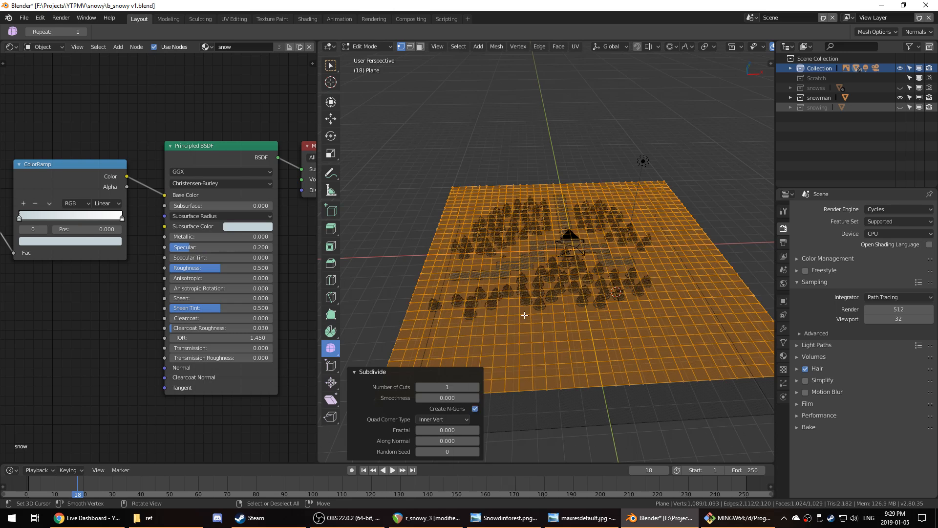
{"action": "scroll", "coordinate": [524, 315], "scroll_direction": "up", "scroll_amount": 6}
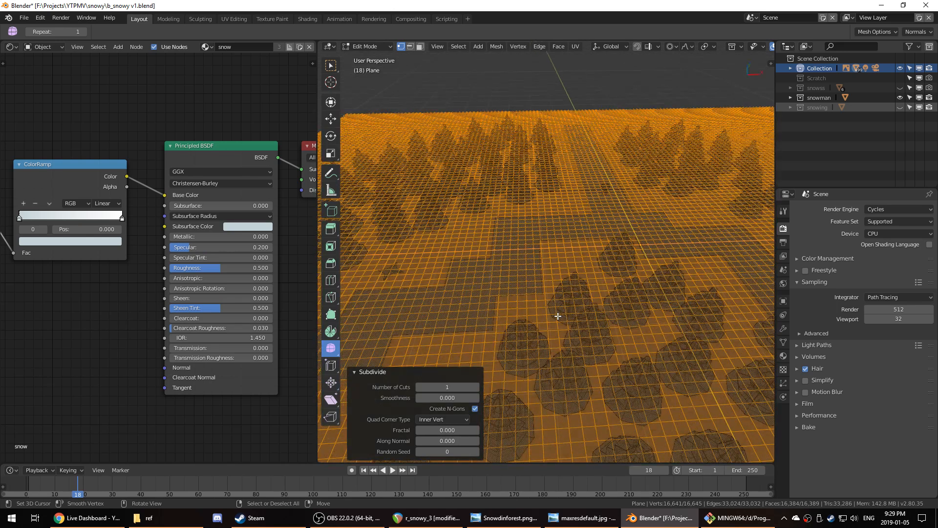
{"action": "key", "text": "Tab"}
- Connect the snow material's Noise Texture Fac to the Material Output's Displacement and preview the ground up close in rendered shading
{"action": "scroll", "coordinate": [558, 316], "scroll_direction": "down", "scroll_amount": 2}
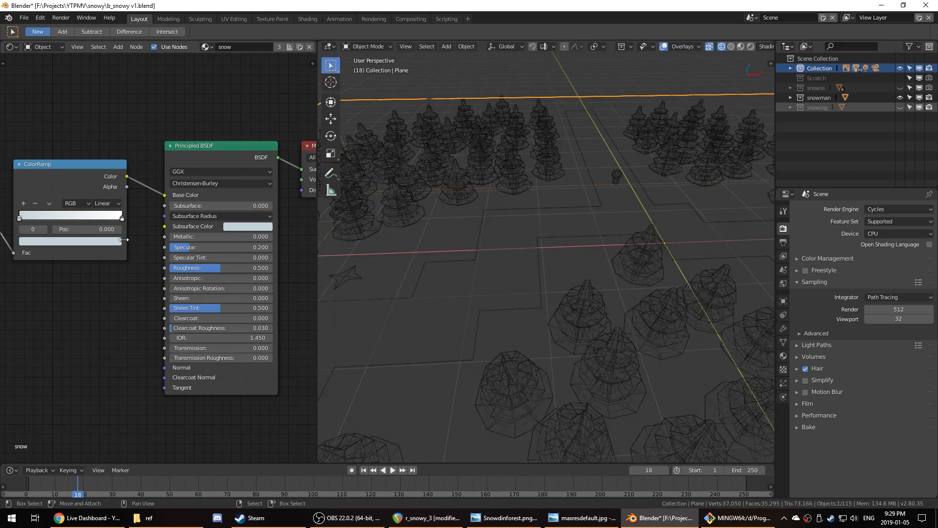
{"action": "scroll", "coordinate": [138, 204], "scroll_direction": "down", "scroll_amount": 2}
{"action": "scroll", "coordinate": [39, 221], "scroll_direction": "down", "scroll_amount": 1}
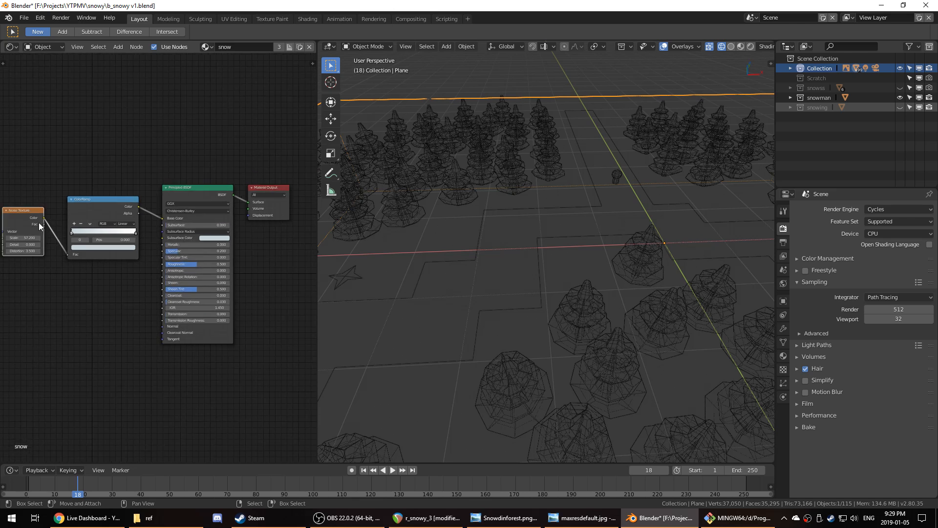
{"action": "mouse_move", "coordinate": [43, 224]}
{"action": "left_mouse_down"}
{"action": "mouse_move", "coordinate": [240, 226]}
{"action": "mouse_move", "coordinate": [250, 215]}
{"action": "left_mouse_up"}
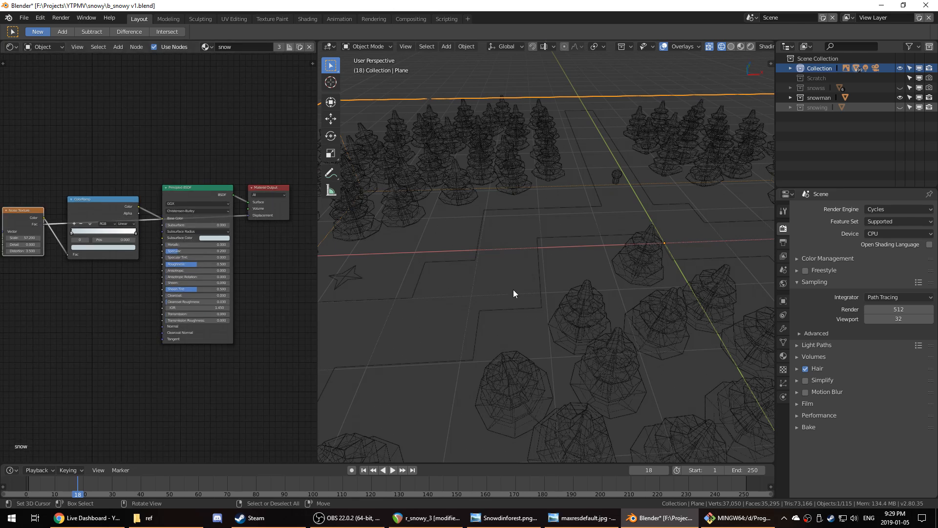
{"action": "key", "text": "z"}
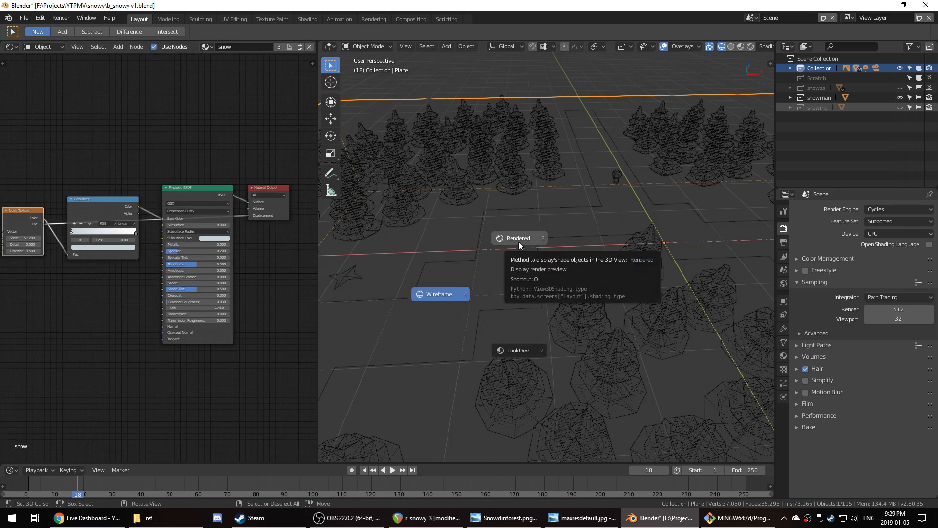
{"action": "left_click", "coordinate": [518, 241]}
{"action": "scroll", "coordinate": [525, 246], "scroll_direction": "down", "scroll_amount": 2}
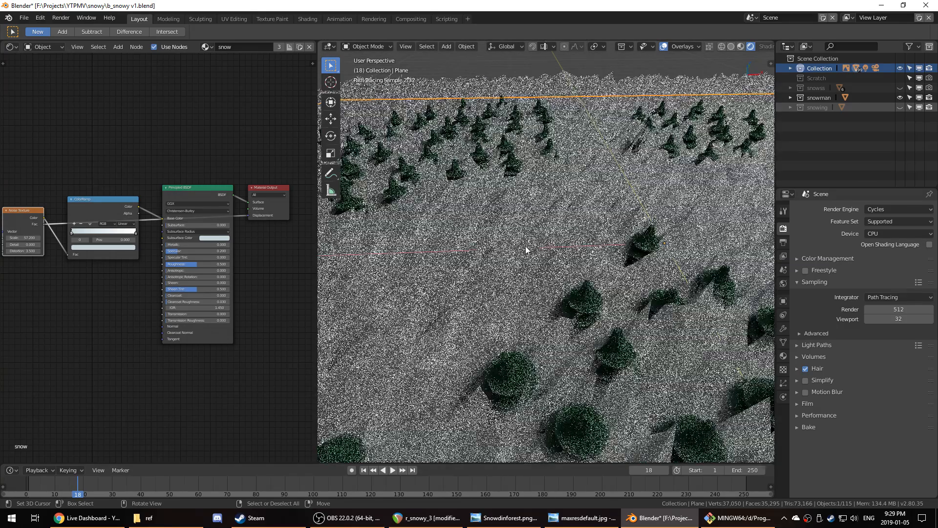
{"action": "scroll", "coordinate": [523, 253], "scroll_direction": "up", "scroll_amount": 5}
{"action": "middle_click_drag", "start_coordinate": [564, 256], "coordinate": [611, 251]}
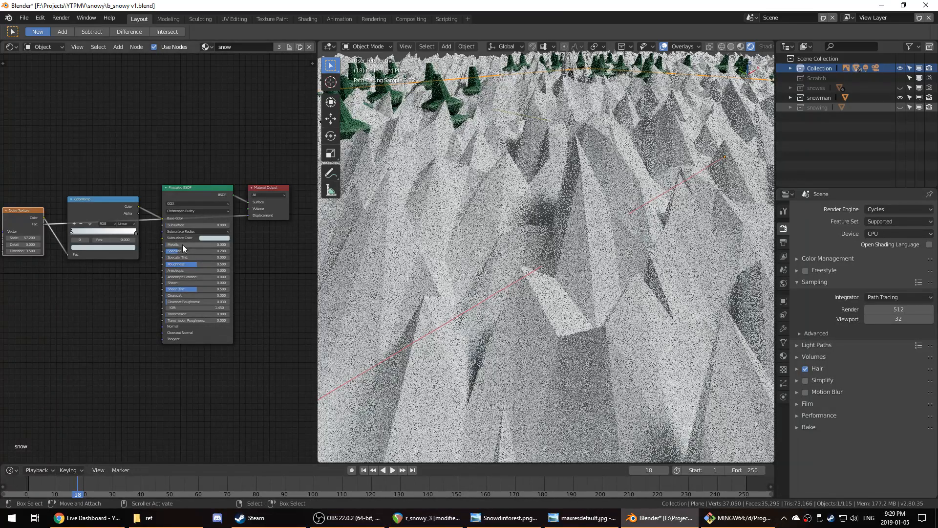
- Move the Noise Texture node above the ColorRamp and insert a Math node into its link to Displacement
{"action": "left_click_drag", "start_coordinate": [27, 219], "coordinate": [16, 156]}
{"action": "middle_click_drag", "start_coordinate": [22, 158], "coordinate": [42, 161]}
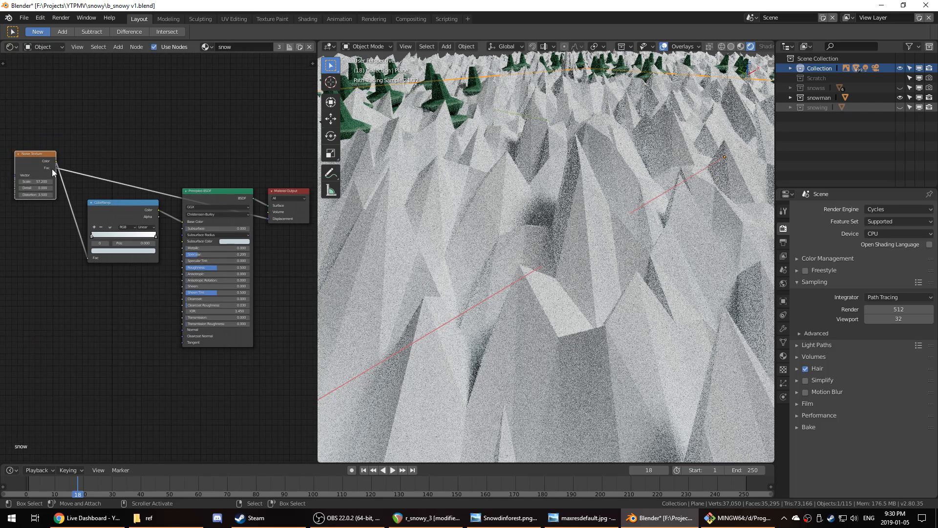
{"action": "middle_click_drag", "start_coordinate": [580, 248], "coordinate": [650, 239]}
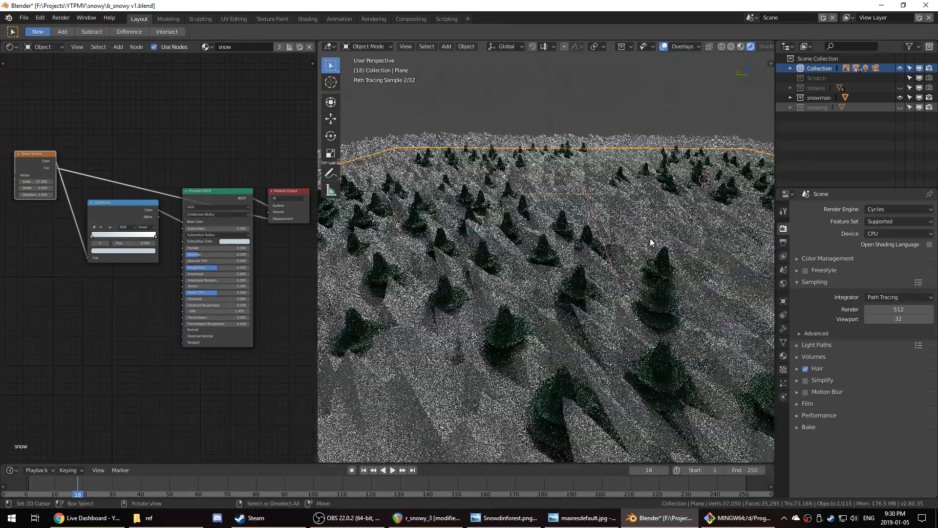
{"action": "key", "text": "shift+a"}
{"action": "left_click", "coordinate": [166, 163]}
{"action": "type", "text": "m"}
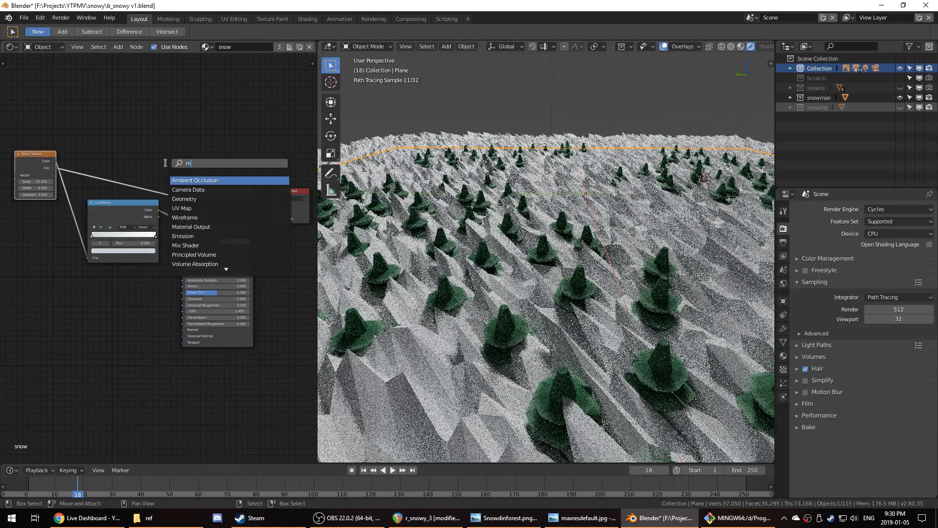
{"action": "type", "text": "ath"}
{"action": "key", "text": "Return"}
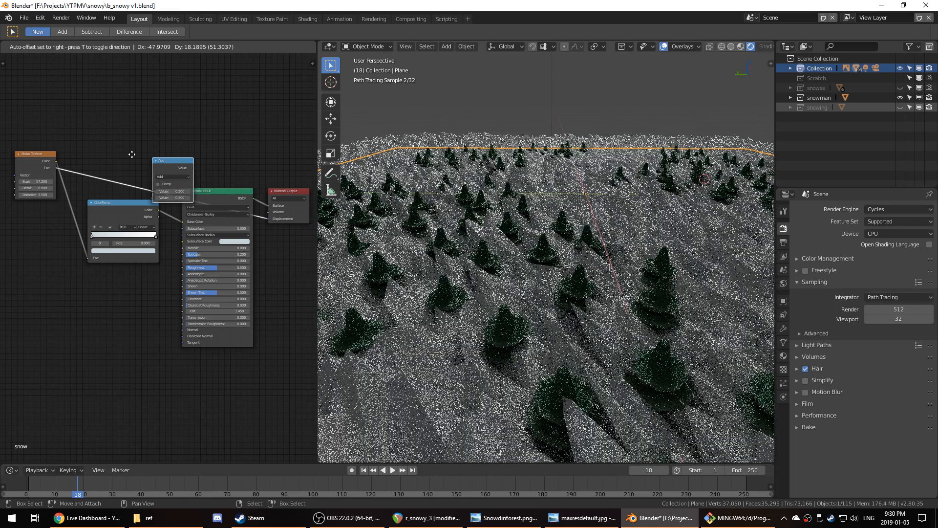
{"action": "left_click", "coordinate": [80, 150]}
- Set the Math node to Multiply with a value of 0.010 and place it clear of the ColorRamp node
{"action": "left_click", "coordinate": [115, 172]}
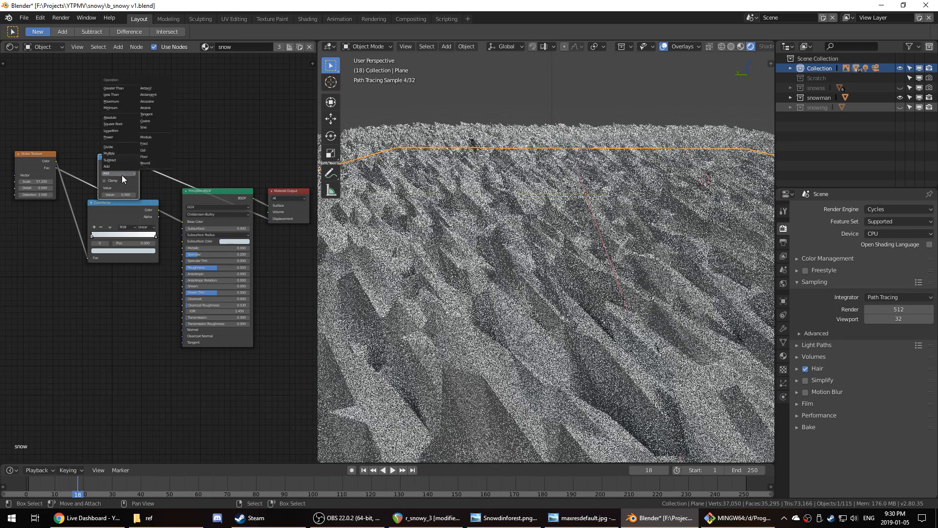
{"action": "left_click", "coordinate": [129, 153]}
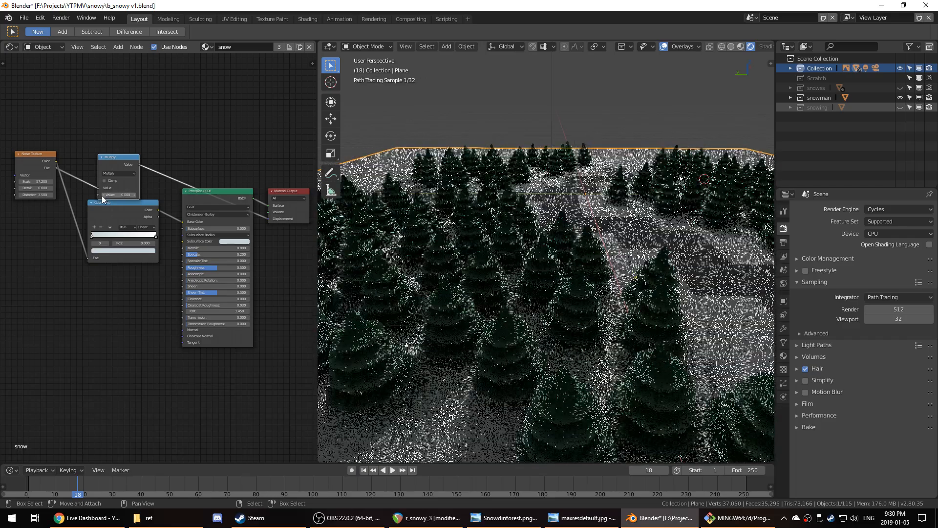
{"action": "left_click_drag", "start_coordinate": [104, 195], "coordinate": [116, 196]}
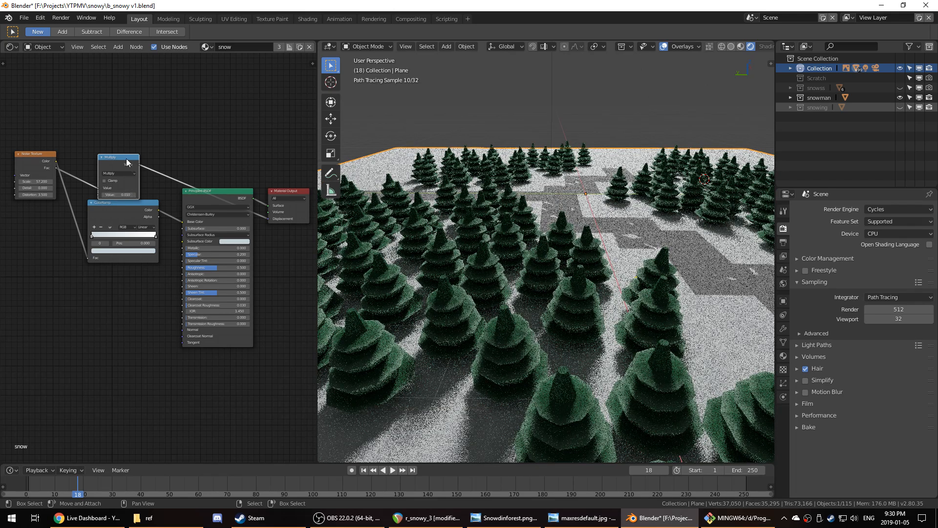
{"action": "left_click_drag", "start_coordinate": [126, 158], "coordinate": [130, 143]}
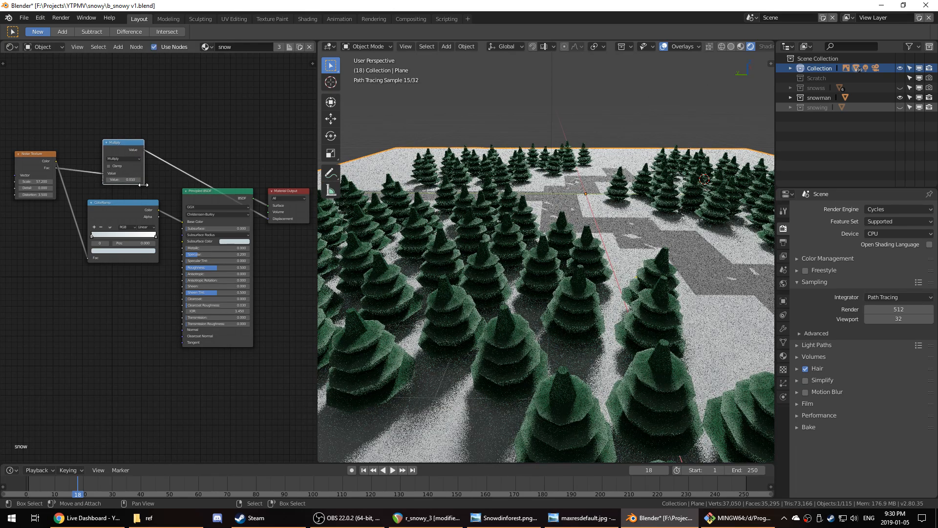
{"action": "scroll", "coordinate": [145, 207], "scroll_direction": "up", "scroll_amount": 5}
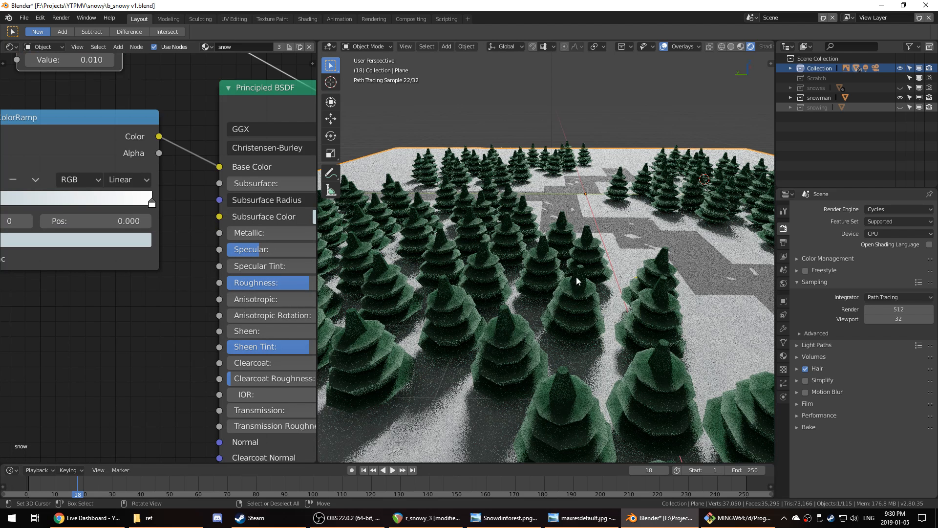
{"action": "middle_click_drag", "start_coordinate": [157, 156], "coordinate": [164, 183]}
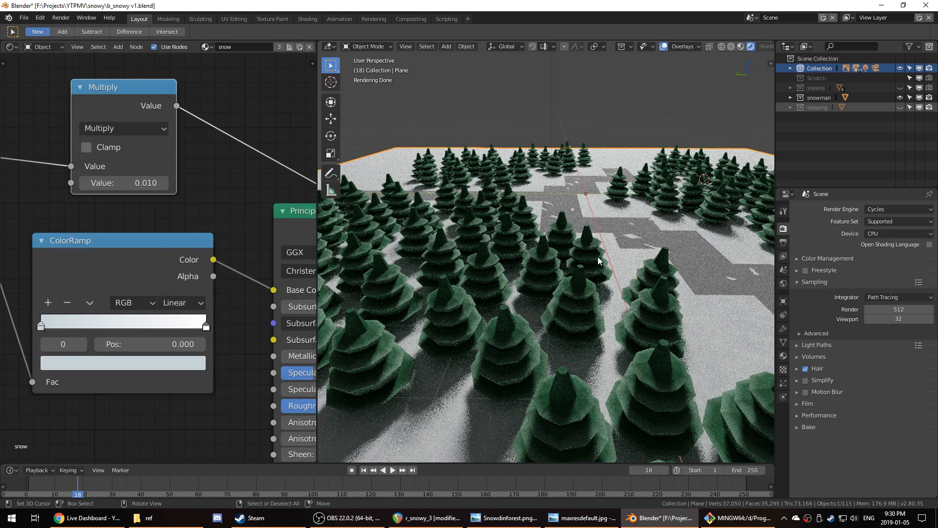
- Raise the path about 0.00975 m along Z above the displaced snow and check it through the camera
{"action": "left_click", "coordinate": [645, 222]}
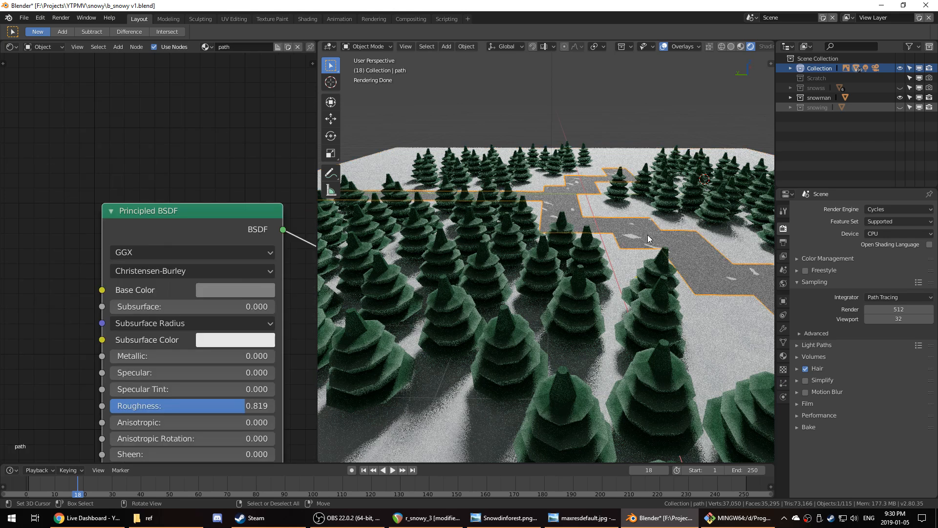
{"action": "key", "text": "g"}
{"action": "key", "text": "z"}
{"action": "left_click", "coordinate": [661, 272]}
{"action": "scroll", "coordinate": [582, 297], "scroll_direction": "down", "scroll_amount": 6}
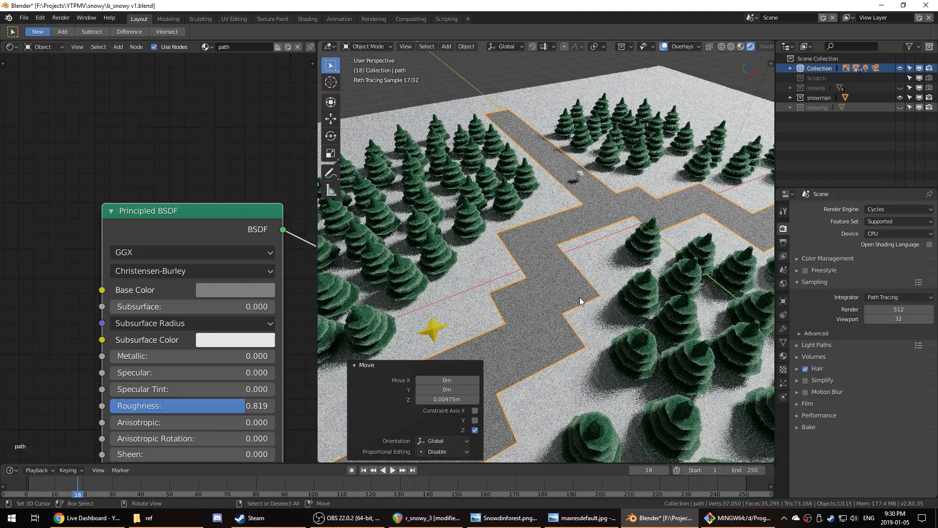
{"action": "key", "text": "KP_0"}
{"action": "scroll", "coordinate": [580, 297], "scroll_direction": "up", "scroll_amount": 3}
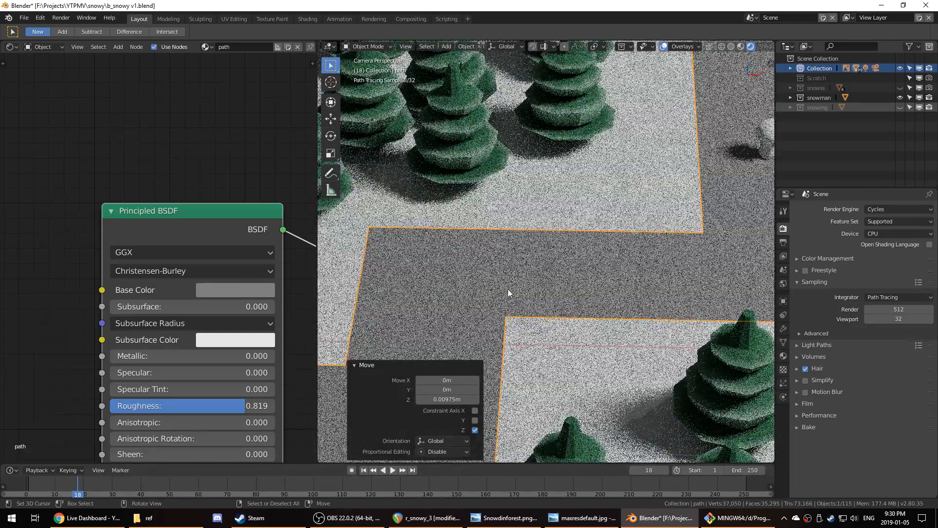
- Select the snow ground and examine its rendered surface and the node chain from Noise Texture to Displacement
{"action": "scroll", "coordinate": [157, 288], "scroll_direction": "down", "scroll_amount": 4}
{"action": "left_click", "coordinate": [562, 202]}
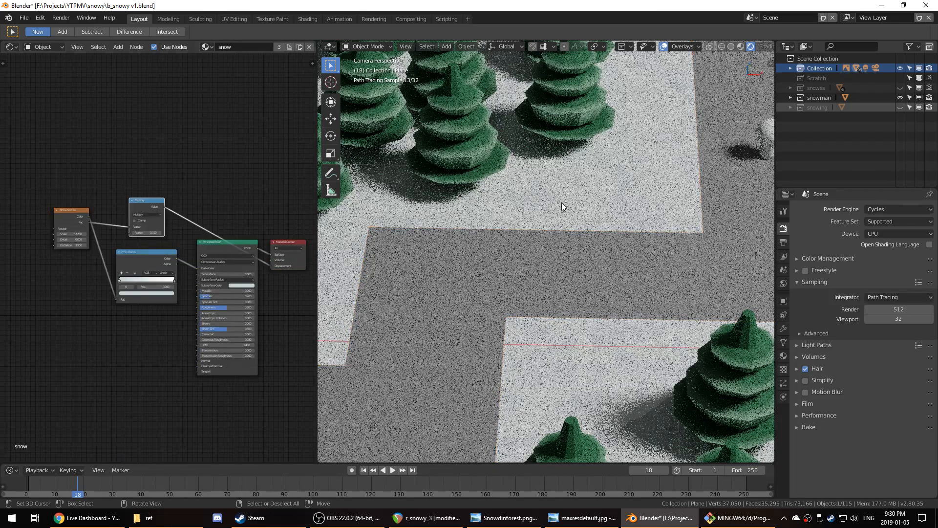
{"action": "middle_click_drag", "start_coordinate": [227, 239], "coordinate": [225, 253]}
{"action": "scroll", "coordinate": [137, 232], "scroll_direction": "up", "scroll_amount": 6}
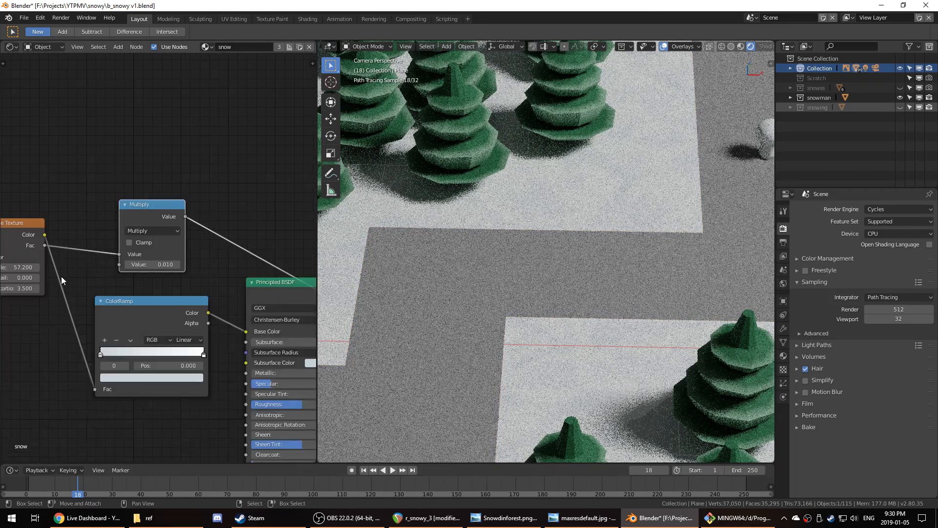
{"action": "middle_click_drag", "start_coordinate": [61, 275], "coordinate": [131, 279]}
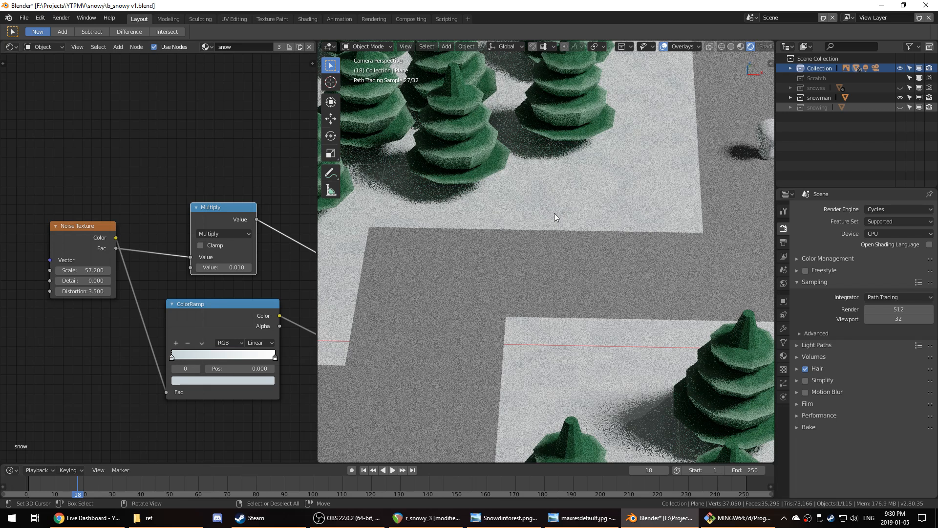
{"action": "middle_click_drag", "start_coordinate": [233, 156], "coordinate": [155, 293]}
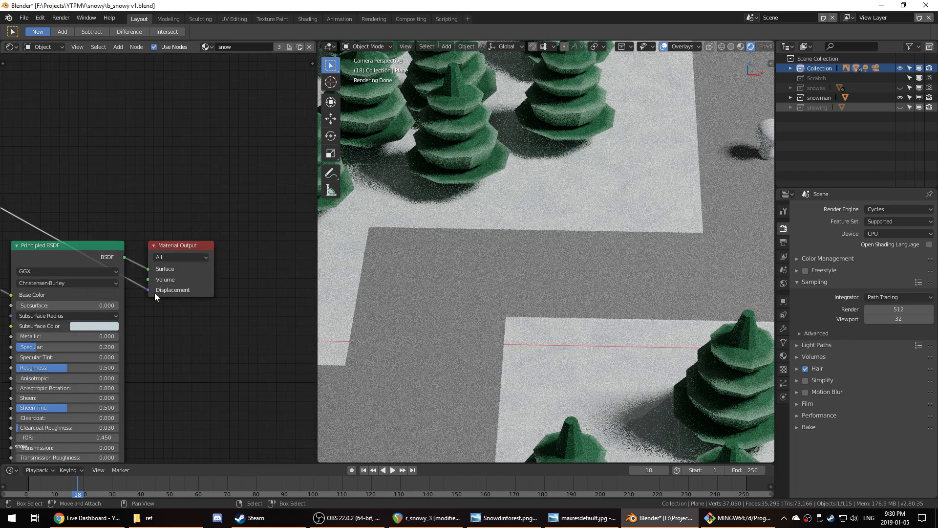
{"action": "scroll", "coordinate": [534, 218], "scroll_direction": "down", "scroll_amount": 4}
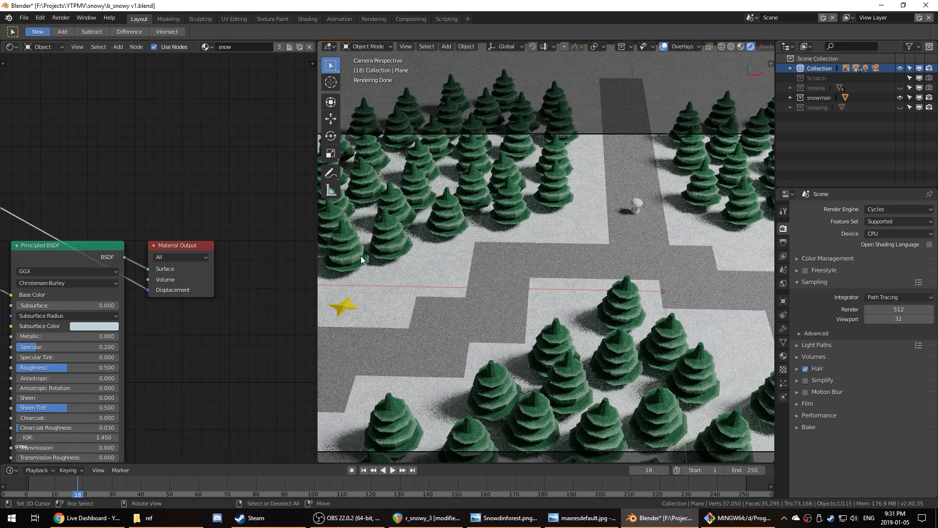
{"action": "key", "text": "Home"}
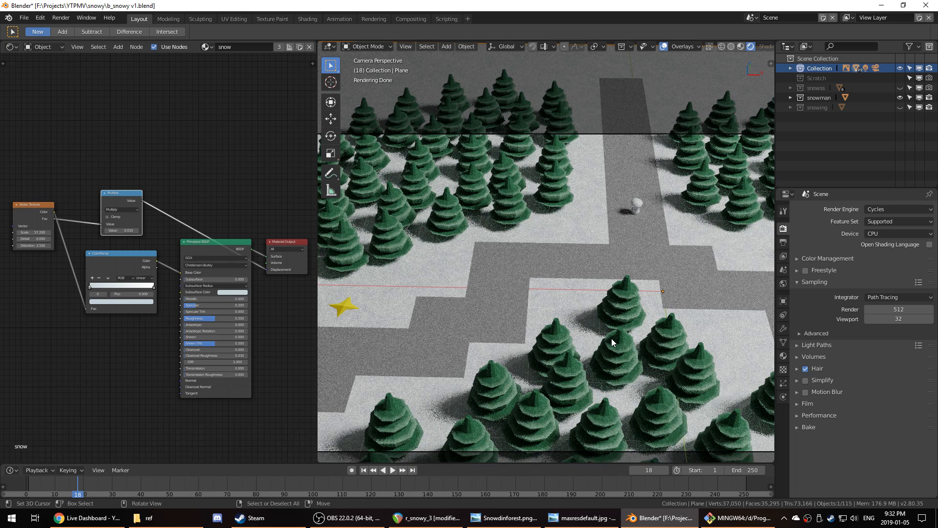
- Try a stronger displacement in the snow material, then set its Multiply node's value to 0.022
{"action": "scroll", "coordinate": [612, 339], "scroll_direction": "down", "scroll_amount": 1}
{"action": "scroll", "coordinate": [626, 339], "scroll_direction": "up", "scroll_amount": 1}
{"action": "scroll", "coordinate": [629, 345], "scroll_direction": "up", "scroll_amount": 3}
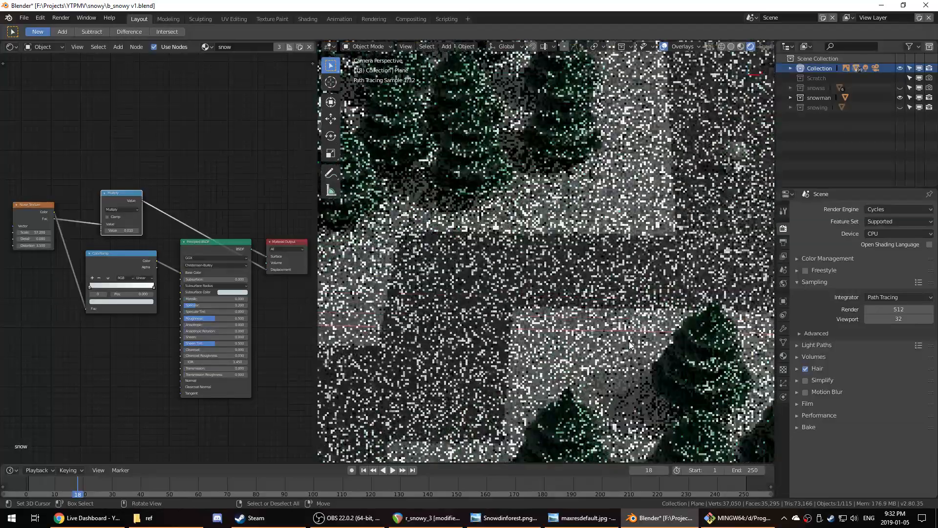
{"action": "left_click", "coordinate": [128, 230]}
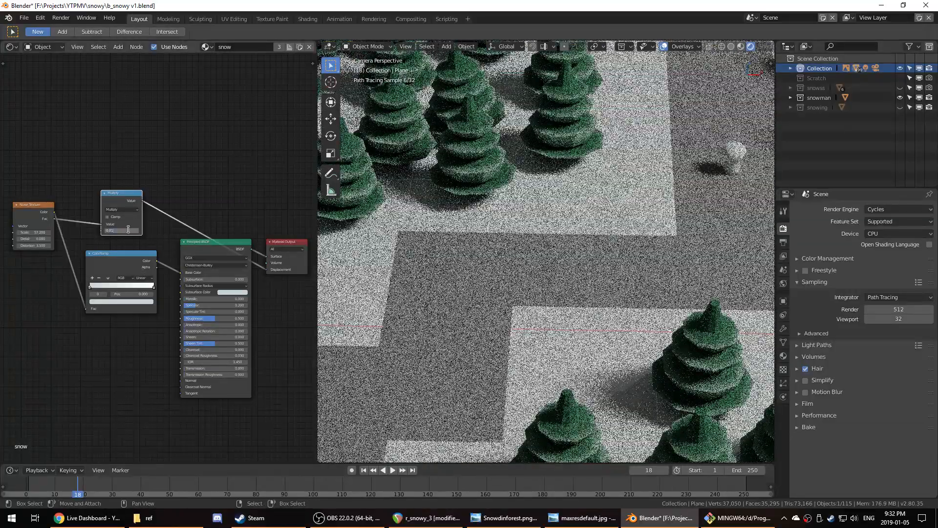
{"action": "key", "text": "Return"}
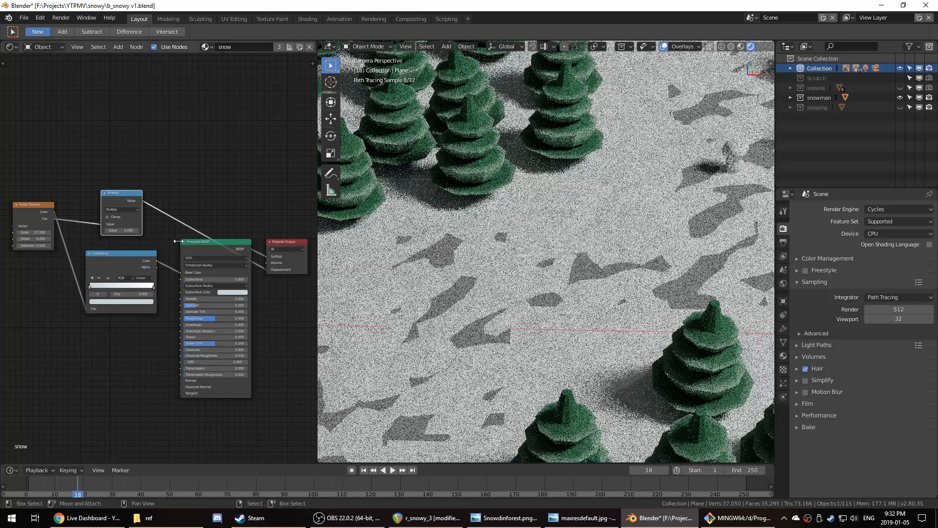
{"action": "left_click", "coordinate": [128, 231]}
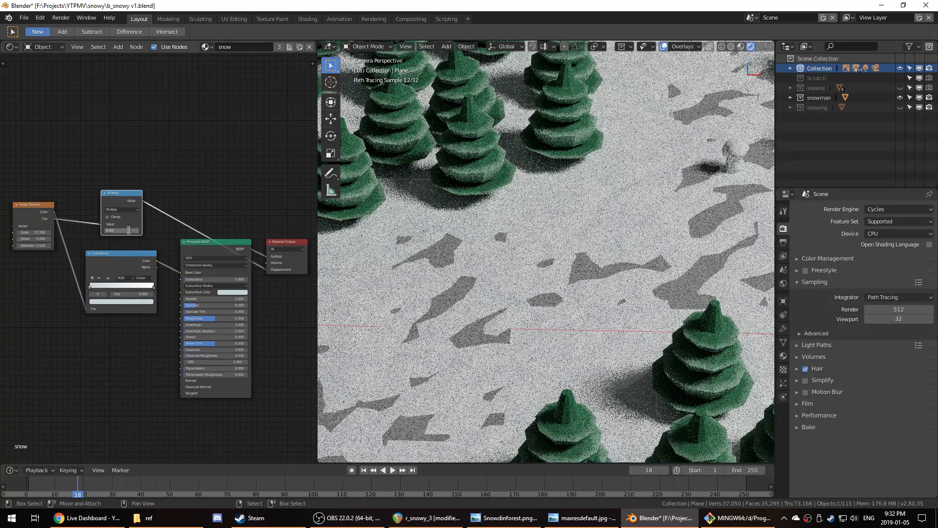
{"action": "type", "text": "22"}
{"action": "key", "text": "Return"}
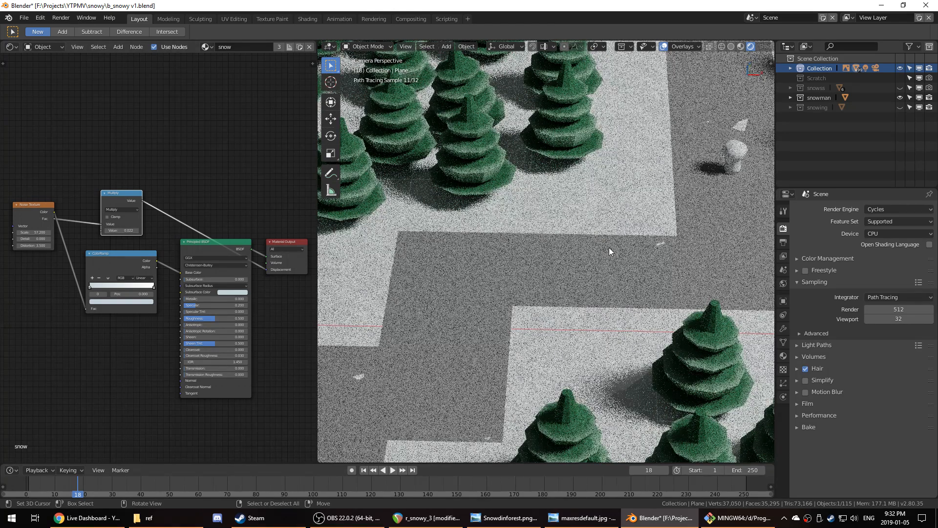
- Raise the path 0.009 m along Z above the displaced snow and save the file
{"action": "scroll", "coordinate": [609, 247], "scroll_direction": "down", "scroll_amount": 1}
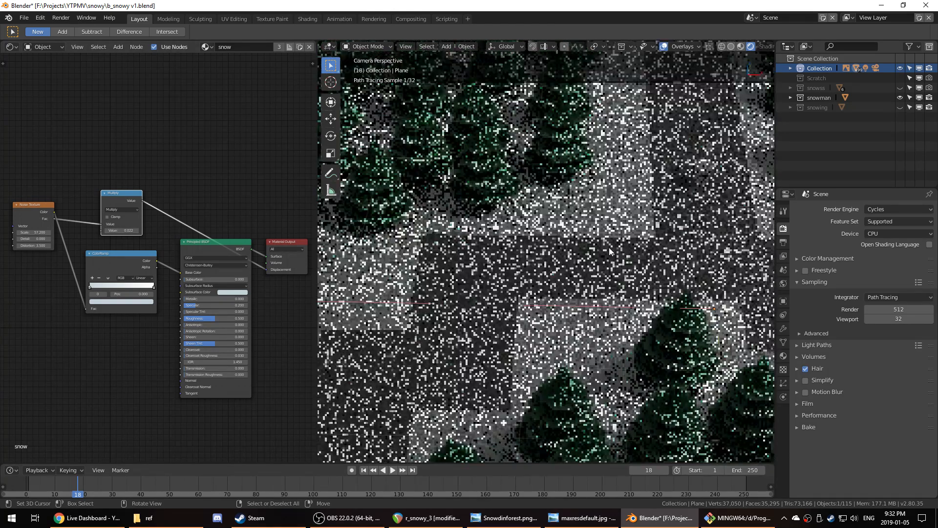
{"action": "left_click", "coordinate": [623, 249]}
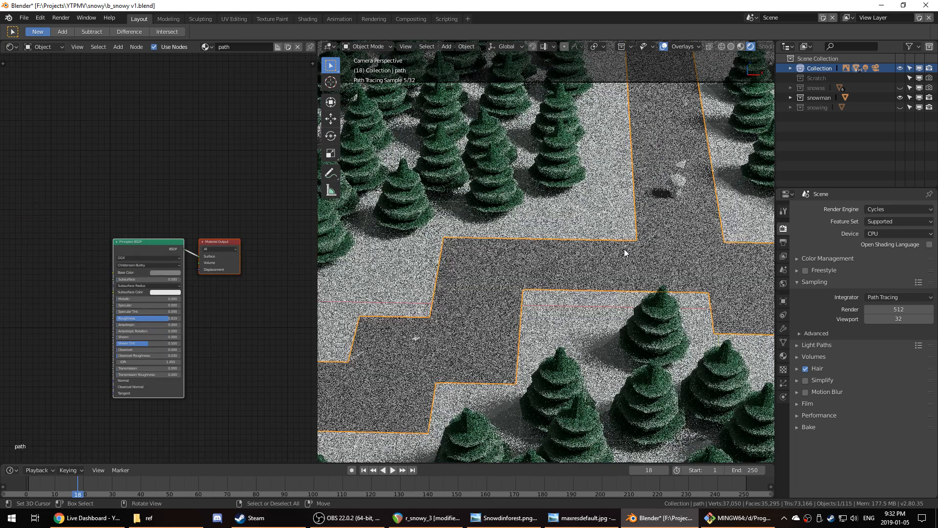
{"action": "key", "text": "g"}
{"action": "key", "text": "z"}
{"action": "left_click", "coordinate": [624, 249]}
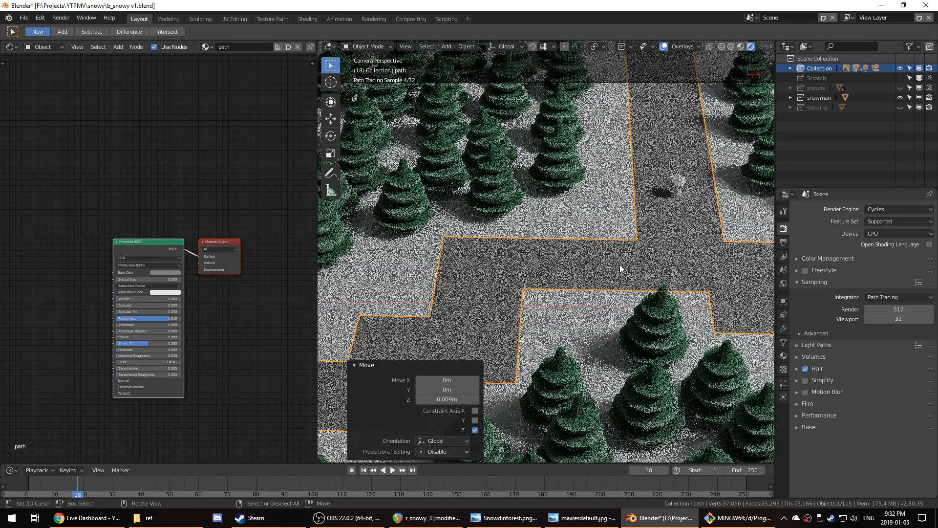
{"action": "left_click", "coordinate": [362, 365]}
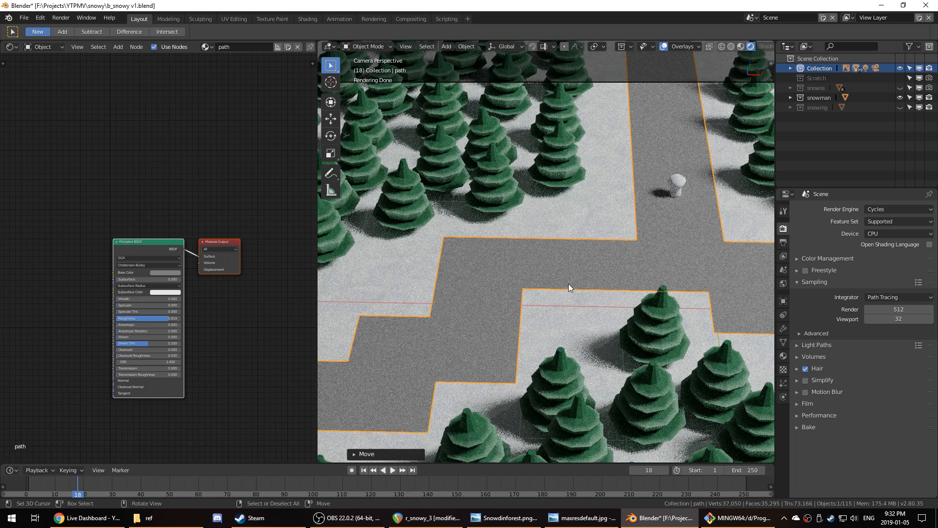
{"action": "key", "text": "ctrl+s"}
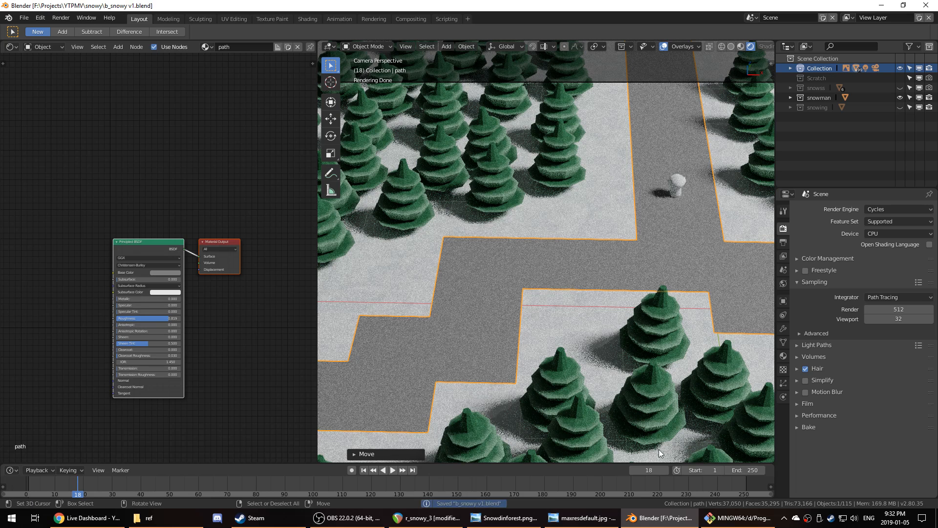
- Switch to REAPER, play back the r_snowy_3 project, and return to Blender
{"action": "left_click", "coordinate": [406, 518]}
{"action": "key", "text": "space"}
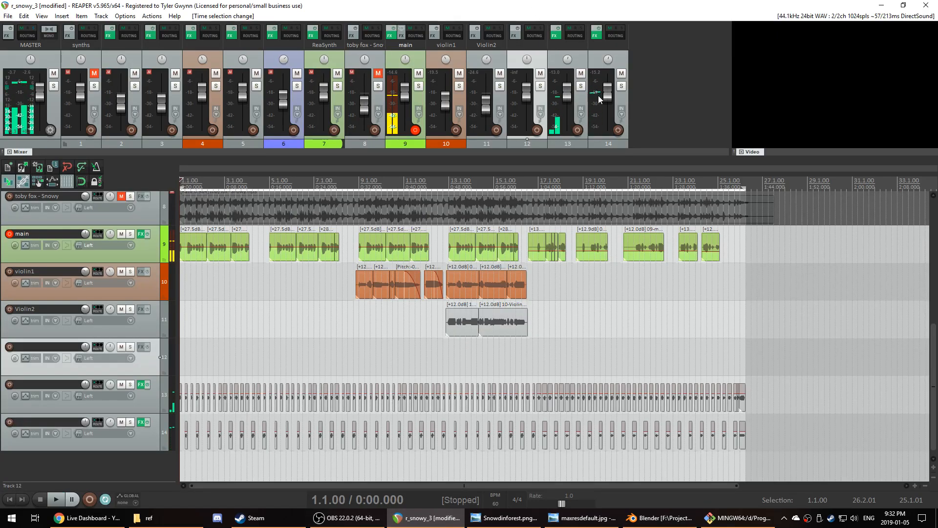
{"action": "left_click", "coordinate": [881, 5]}
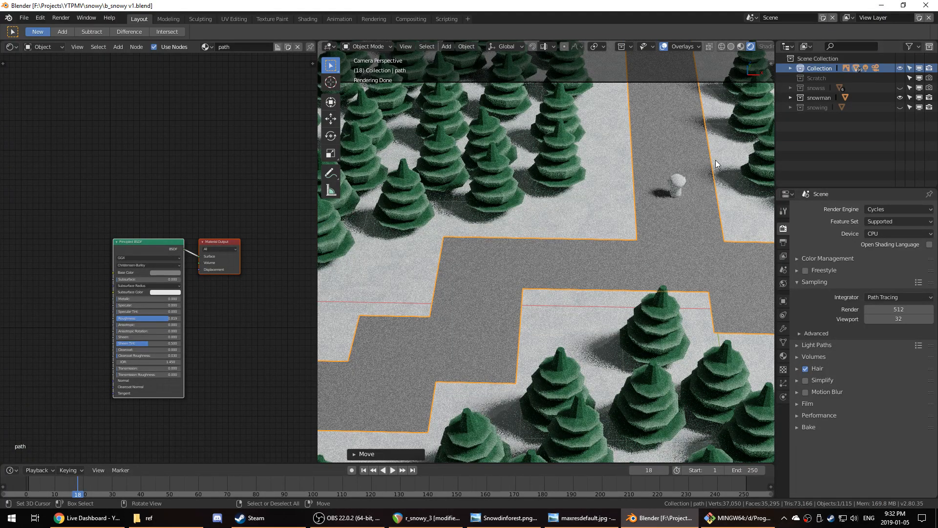
- Raise the yellow save point star about 0.015 m along Z above the snow and save the file
{"action": "scroll", "coordinate": [666, 165], "scroll_direction": "down", "scroll_amount": 4}
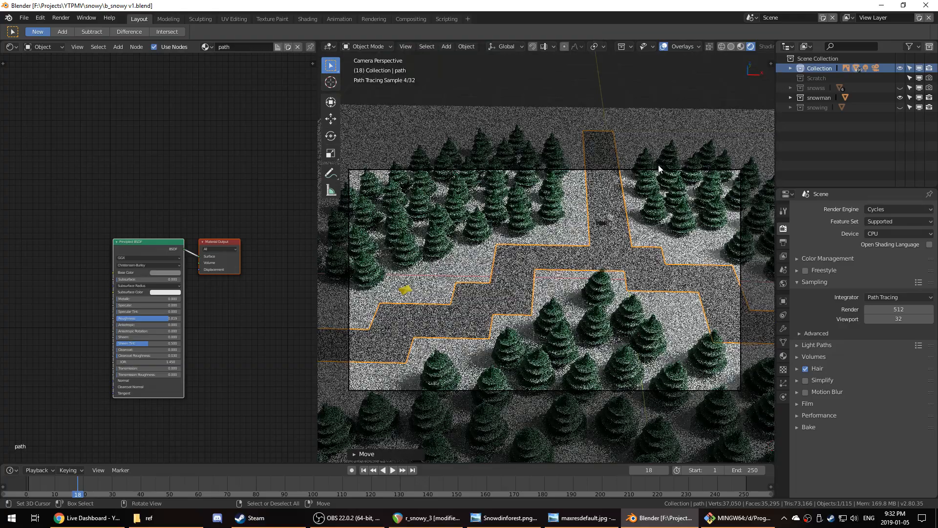
{"action": "scroll", "coordinate": [638, 171], "scroll_direction": "up", "scroll_amount": 4}
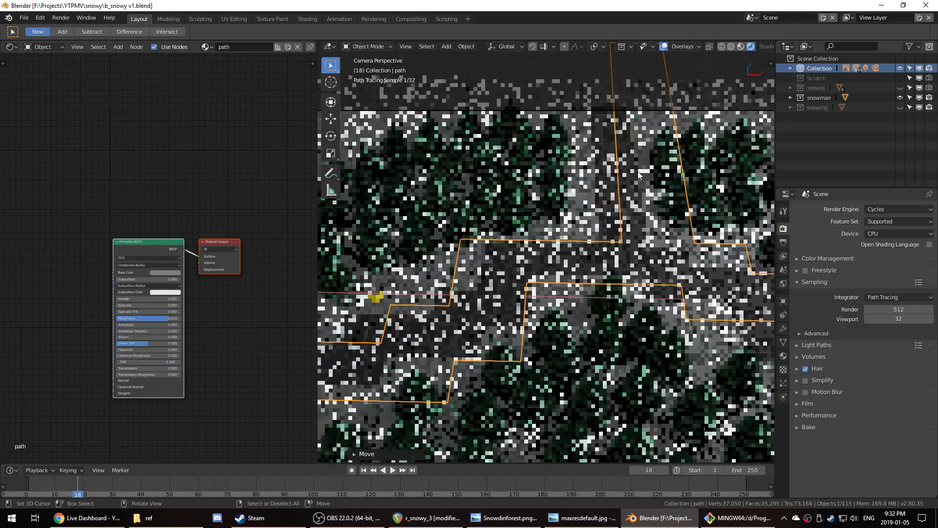
{"action": "scroll", "coordinate": [594, 201], "scroll_direction": "down", "scroll_amount": 2}
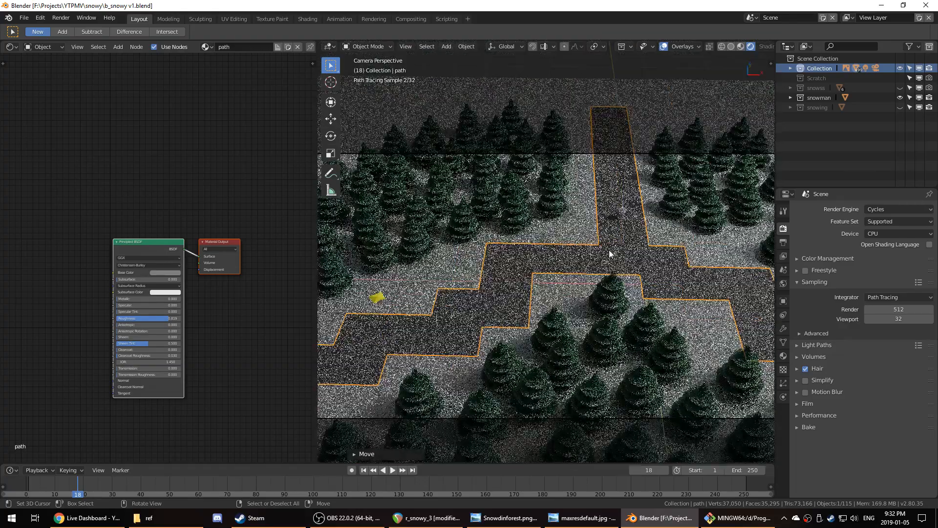
{"action": "middle_click_drag", "start_coordinate": [611, 255], "coordinate": [514, 319], "text": "shift"}
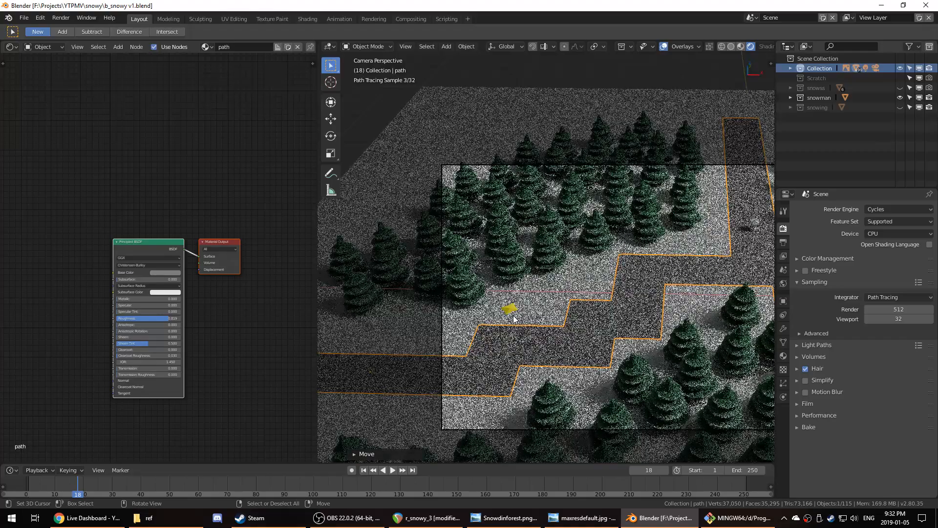
{"action": "left_click", "coordinate": [513, 319]}
{"action": "key", "text": "g"}
{"action": "key", "text": "z"}
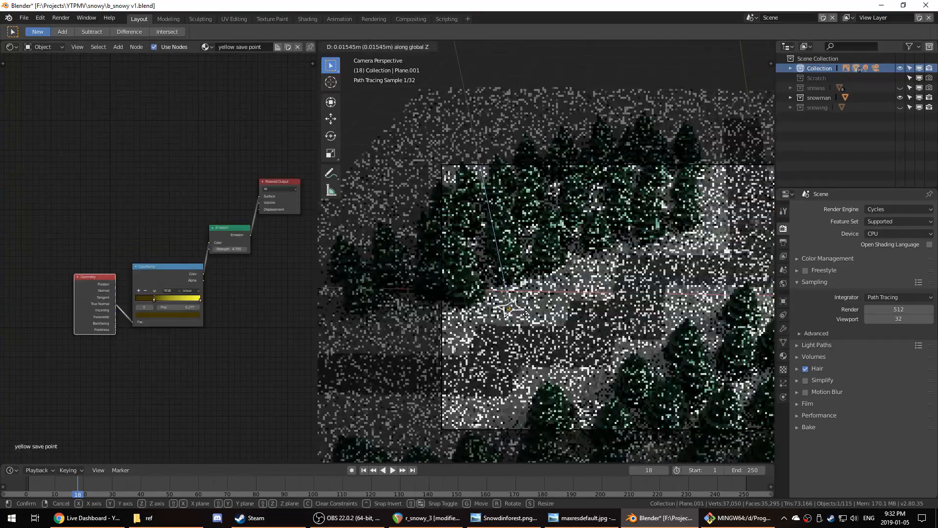
{"action": "left_click", "coordinate": [526, 315]}
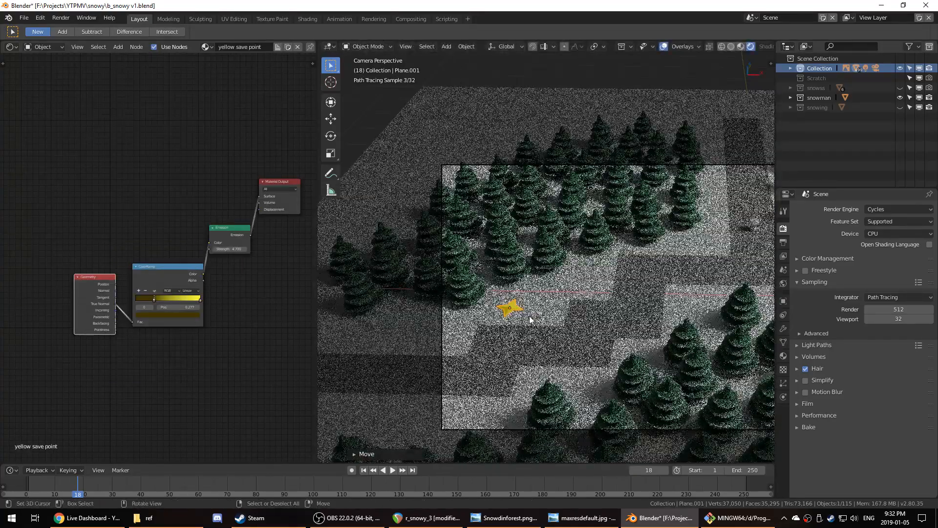
{"action": "middle_click_drag", "start_coordinate": [675, 293], "coordinate": [561, 312], "text": "shift"}
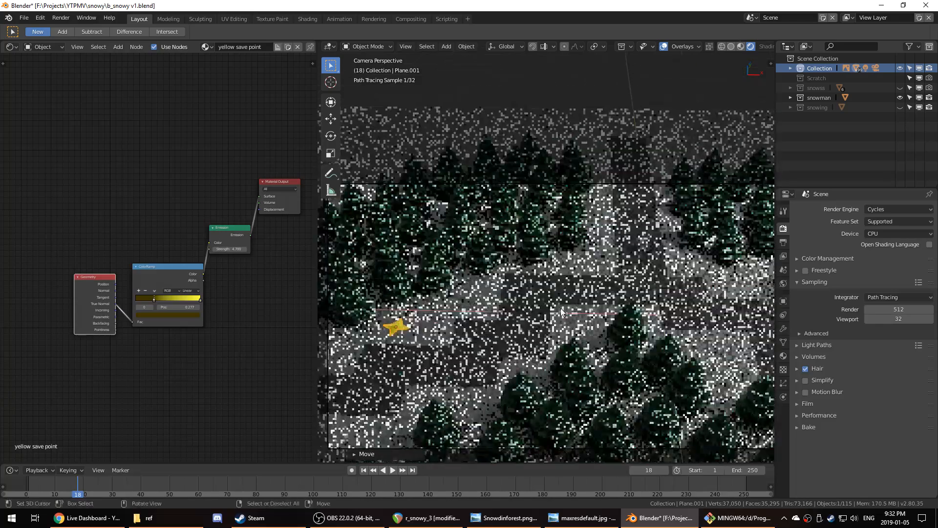
{"action": "key", "text": "ctrl+s"}
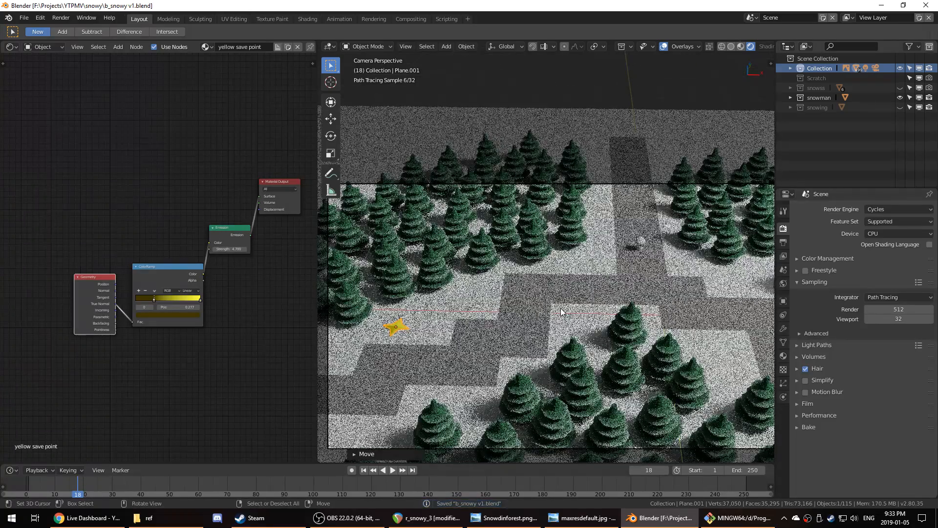
- Select the snow ground in wireframe shading and examine its mesh subdivision in Edit Mode and its profile from a low side angle
{"action": "key", "text": "z"}
{"action": "left_click", "coordinate": [505, 306]}
{"action": "mouse_move", "coordinate": [504, 306]}
{"action": "middle_mouse_down"}
{"action": "mouse_move", "coordinate": [565, 289]}
{"action": "mouse_move", "coordinate": [580, 259]}
{"action": "mouse_move", "coordinate": [504, 303]}
{"action": "mouse_move", "coordinate": [568, 260]}
{"action": "middle_mouse_up"}
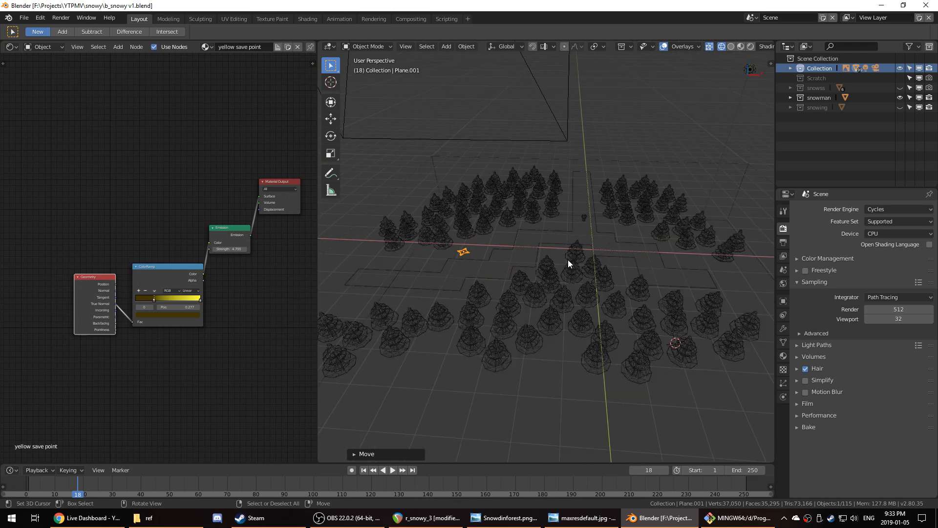
{"action": "left_click", "coordinate": [691, 156]}
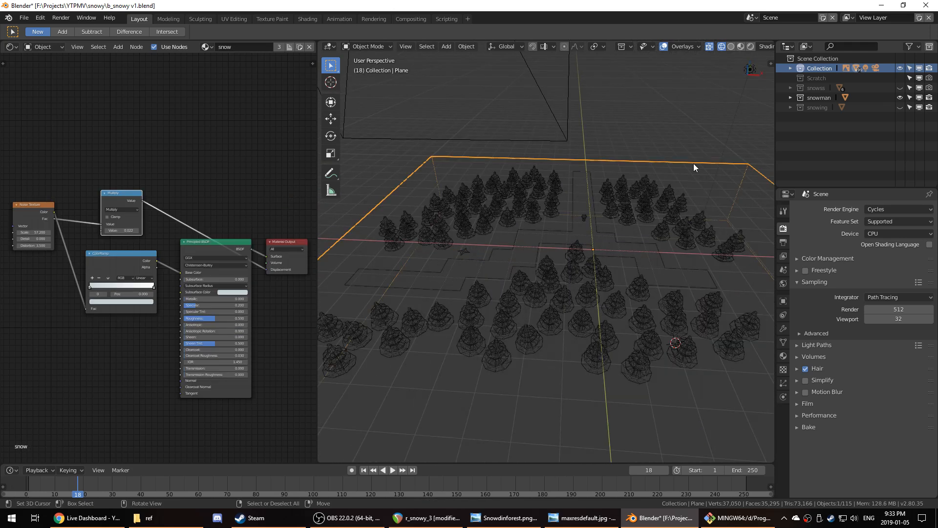
{"action": "key", "text": "Tab"}
{"action": "scroll", "coordinate": [615, 216], "scroll_direction": "up", "scroll_amount": 5}
{"action": "key", "text": "Tab"}
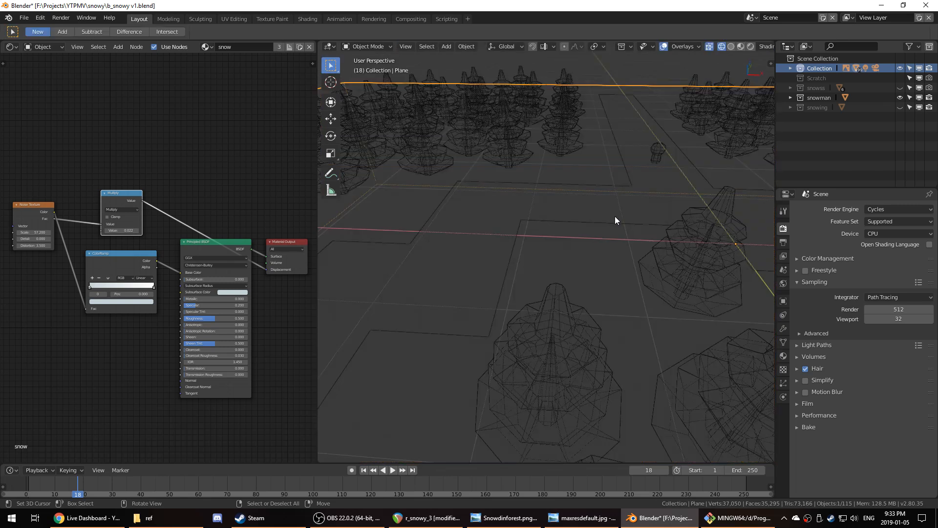
{"action": "scroll", "coordinate": [627, 209], "scroll_direction": "up", "scroll_amount": 4}
{"action": "key", "text": "Tab"}
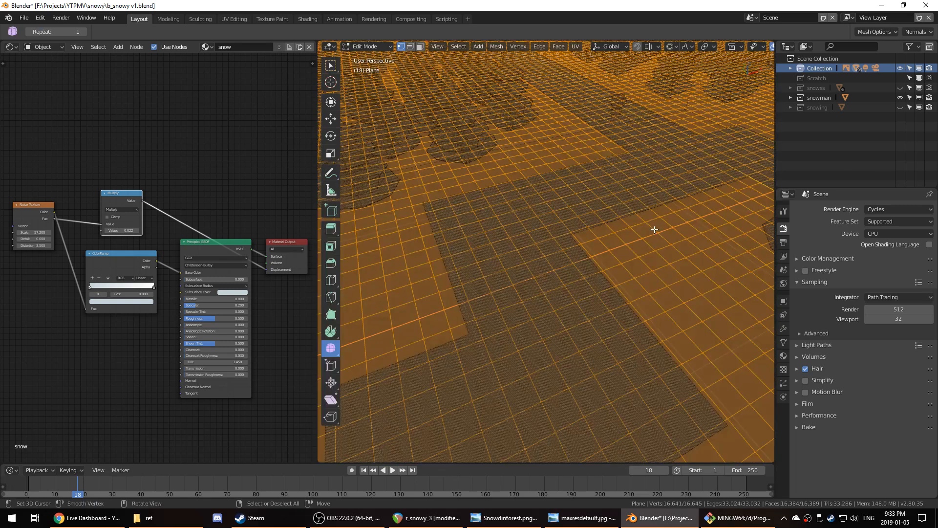
{"action": "scroll", "coordinate": [653, 229], "scroll_direction": "down", "scroll_amount": 5}
{"action": "scroll", "coordinate": [586, 188], "scroll_direction": "up", "scroll_amount": 4}
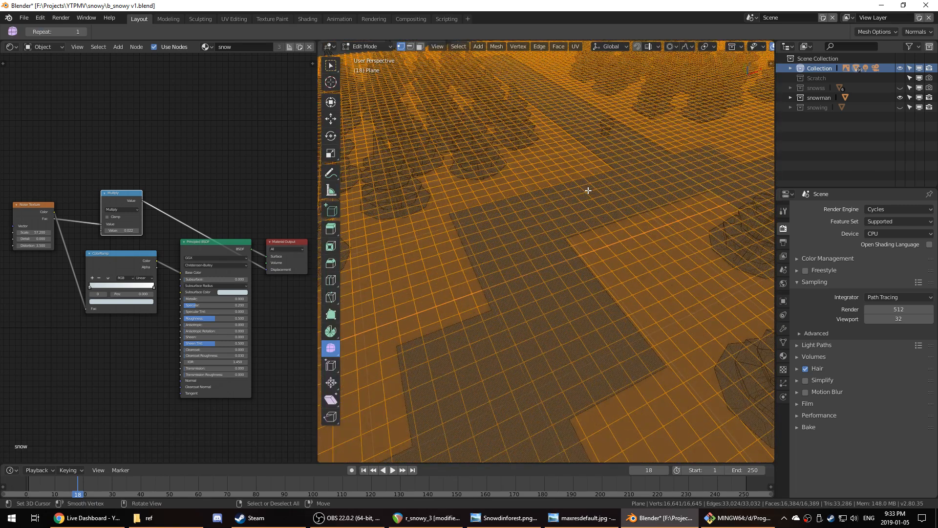
{"action": "key", "text": "Tab"}
{"action": "middle_click_drag", "start_coordinate": [618, 219], "coordinate": [594, 168]}
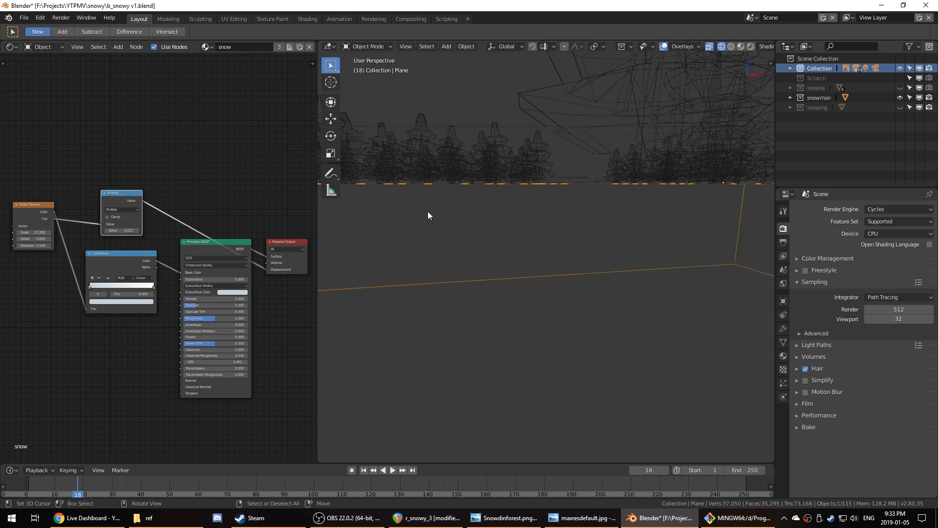
- Save the Blender file and view the forest scene through the camera
{"action": "middle_click_drag", "start_coordinate": [544, 223], "coordinate": [530, 276]}
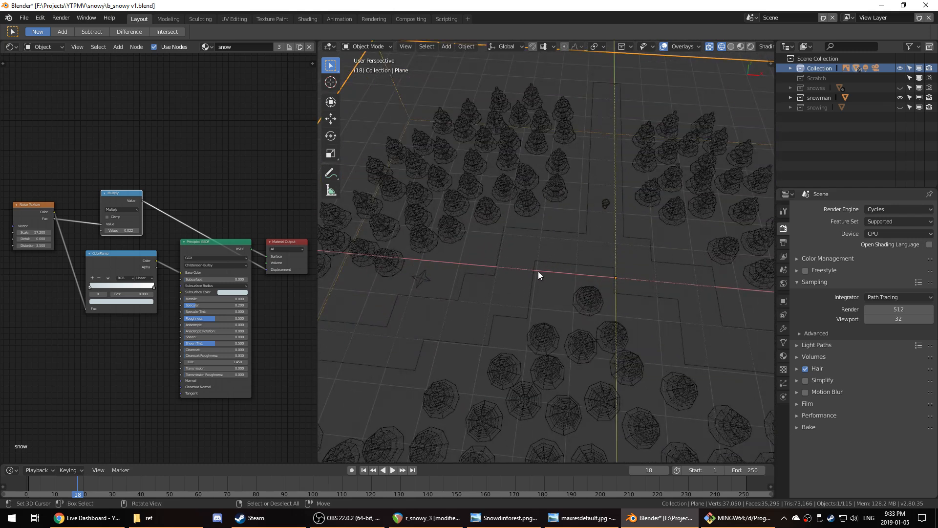
{"action": "key", "text": "ctrl+s"}
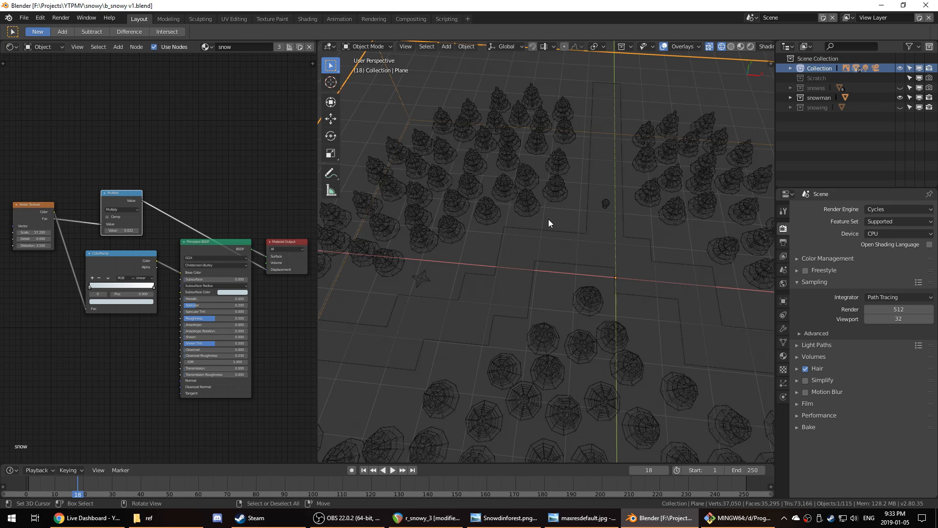
{"action": "scroll", "coordinate": [549, 219], "scroll_direction": "down", "scroll_amount": 4}
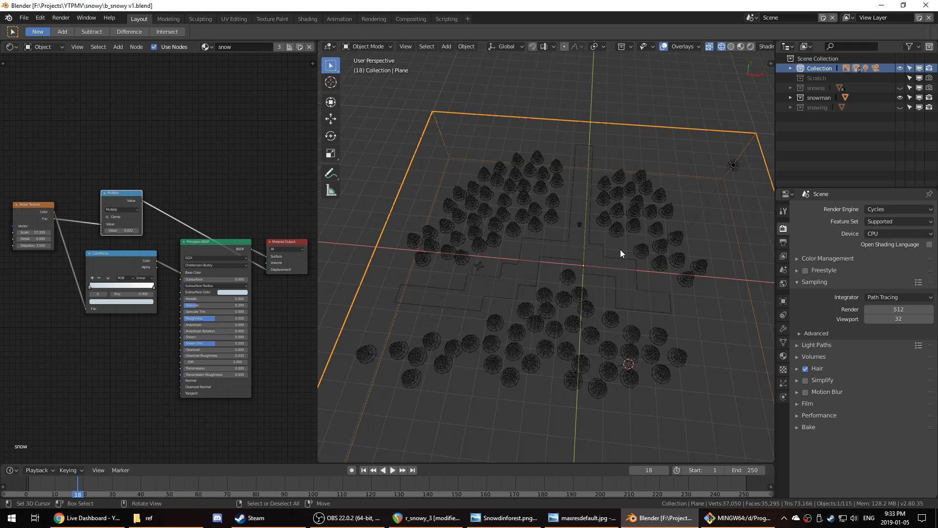
{"action": "middle_click_drag", "start_coordinate": [624, 266], "coordinate": [601, 248]}
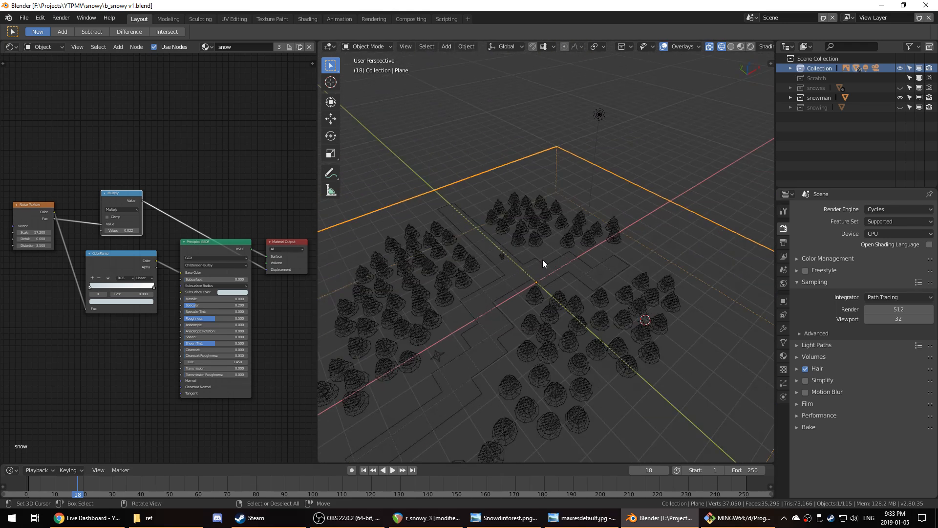
{"action": "middle_click_drag", "start_coordinate": [543, 259], "coordinate": [610, 275]}
{"action": "scroll", "coordinate": [561, 283], "scroll_direction": "up", "scroll_amount": 5}
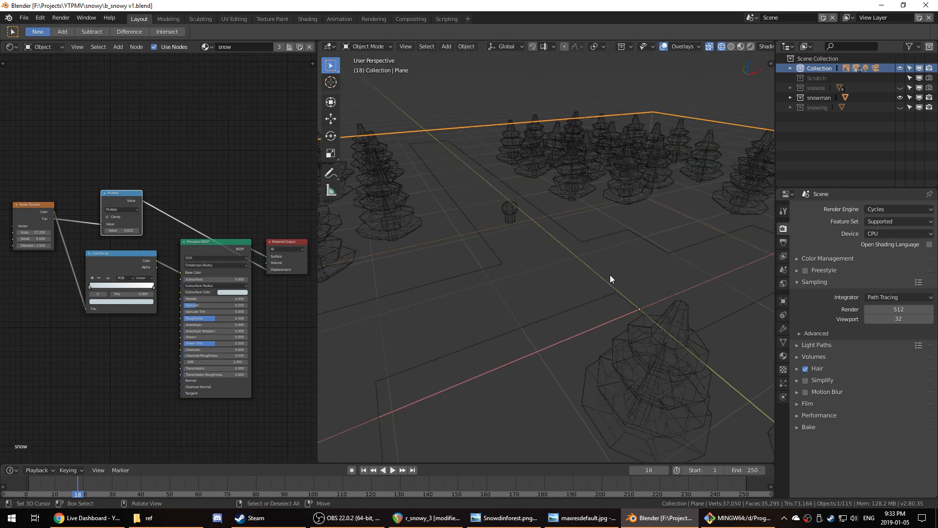
{"action": "key", "text": "KP_0"}
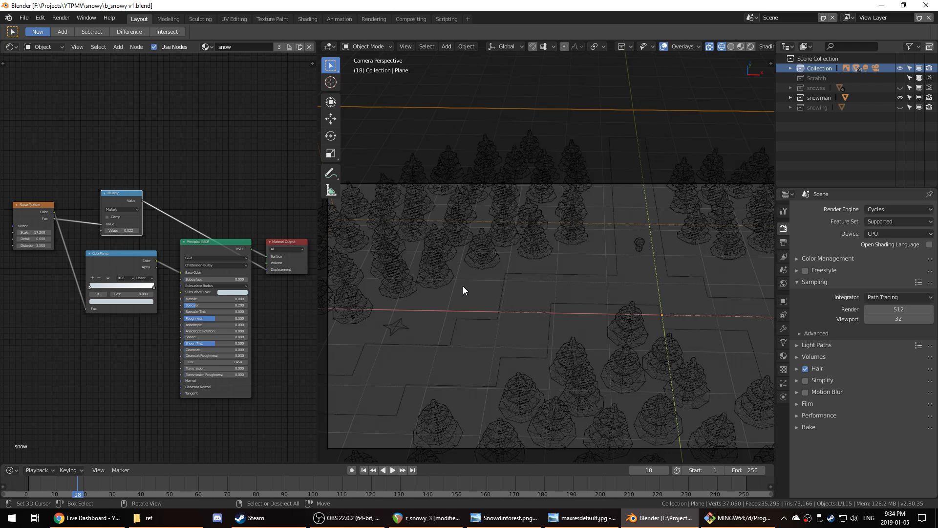
- Duplicate the Noise Texture node and place the copy below the snow material's other nodes
{"action": "key", "text": "shift+d"}
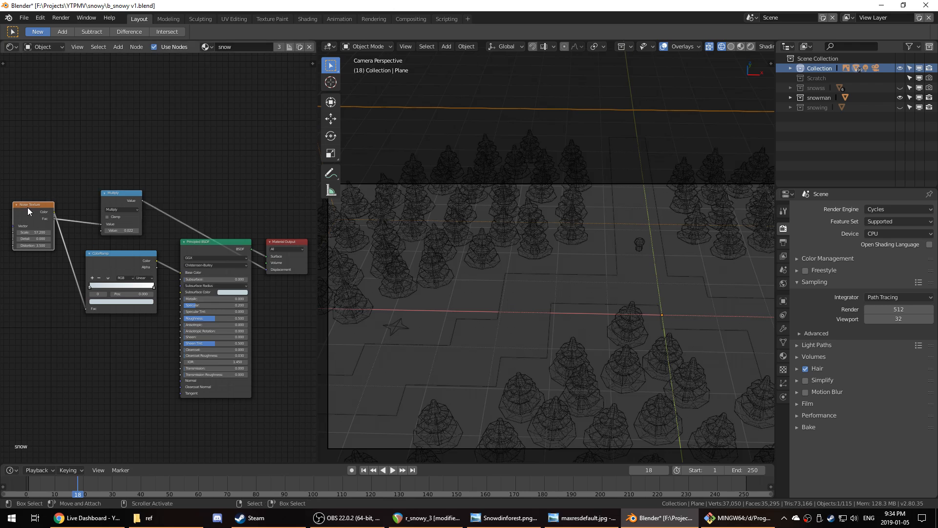
{"action": "left_click", "coordinate": [67, 384]}
- Add a mesh plane over the clearing among the trees and scale it to about twice its size
{"action": "scroll", "coordinate": [553, 299], "scroll_direction": "down", "scroll_amount": 3}
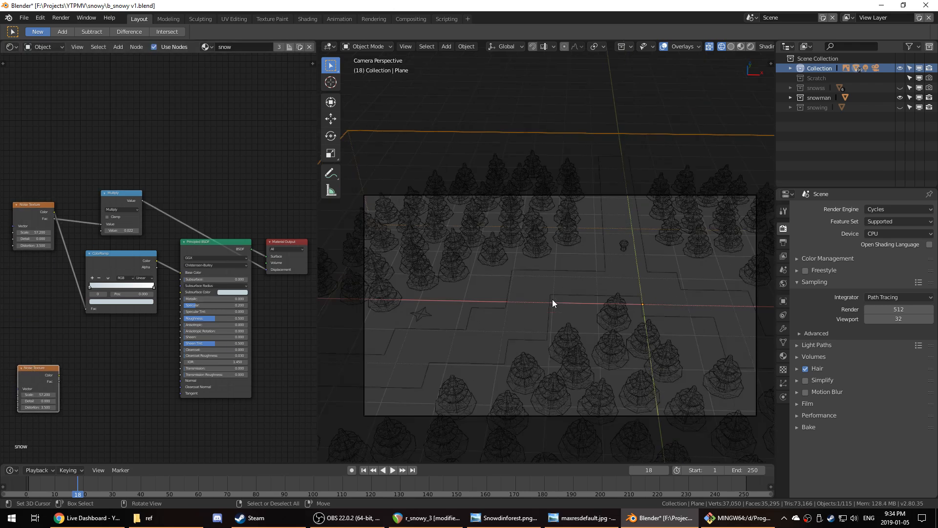
{"action": "key", "text": "shift+a"}
{"action": "mouse_move", "coordinate": [568, 272]}
{"action": "left_click", "coordinate": [612, 272]}
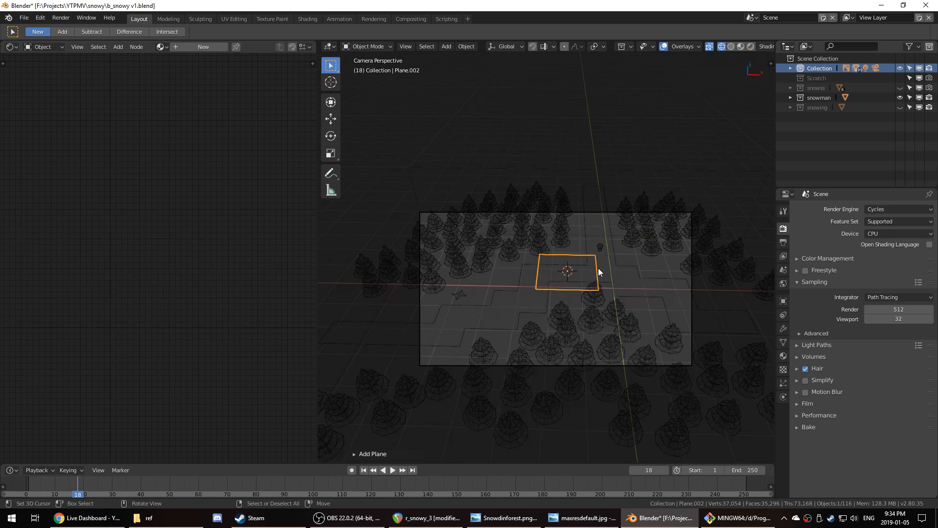
{"action": "key", "text": "s"}
{"action": "left_click", "coordinate": [590, 296]}
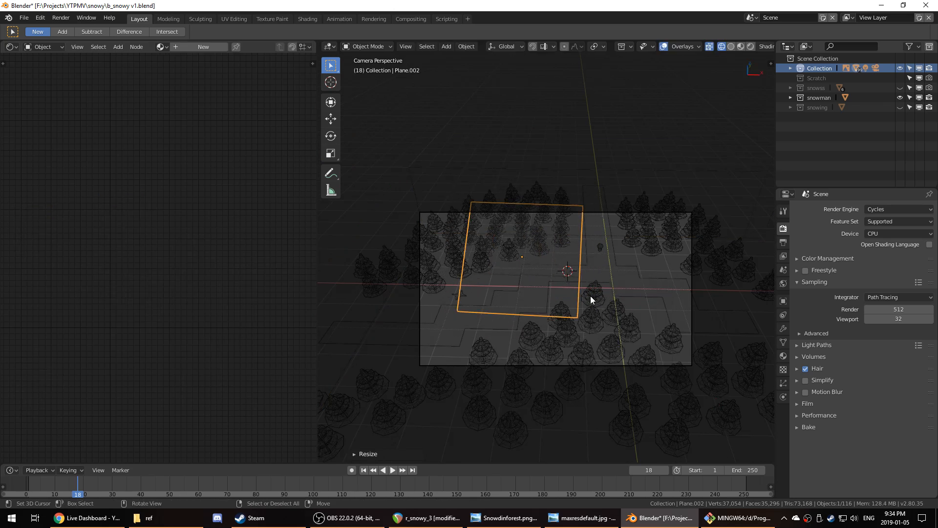
- Show the viewport in rendered shading and assign the existing snow material to the new plane
{"action": "key", "text": "z"}
{"action": "left_click", "coordinate": [586, 246]}
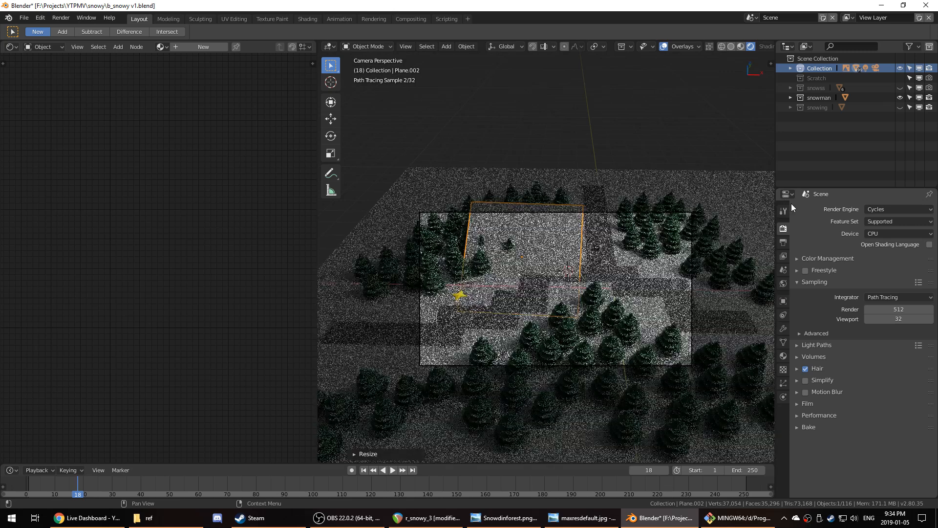
{"action": "left_click", "coordinate": [785, 356]}
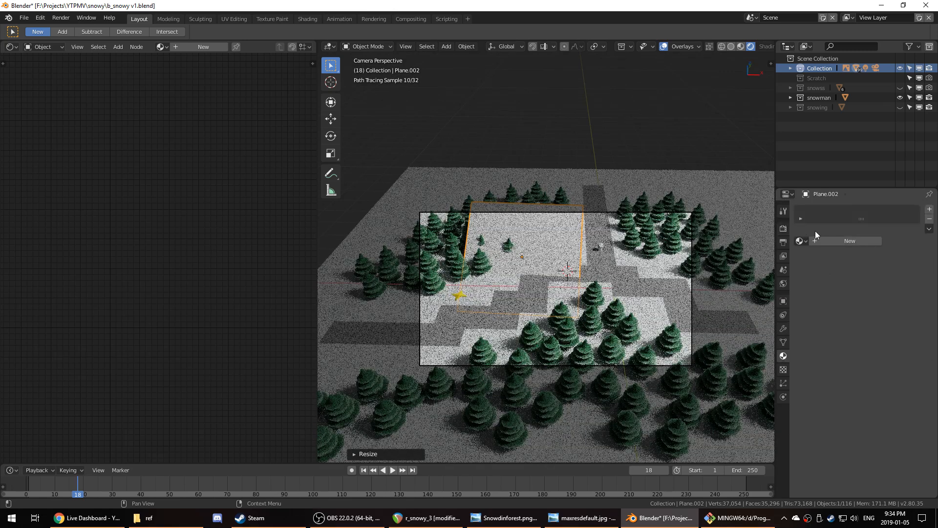
{"action": "left_click", "coordinate": [801, 241]}
{"action": "left_click", "coordinate": [819, 312]}
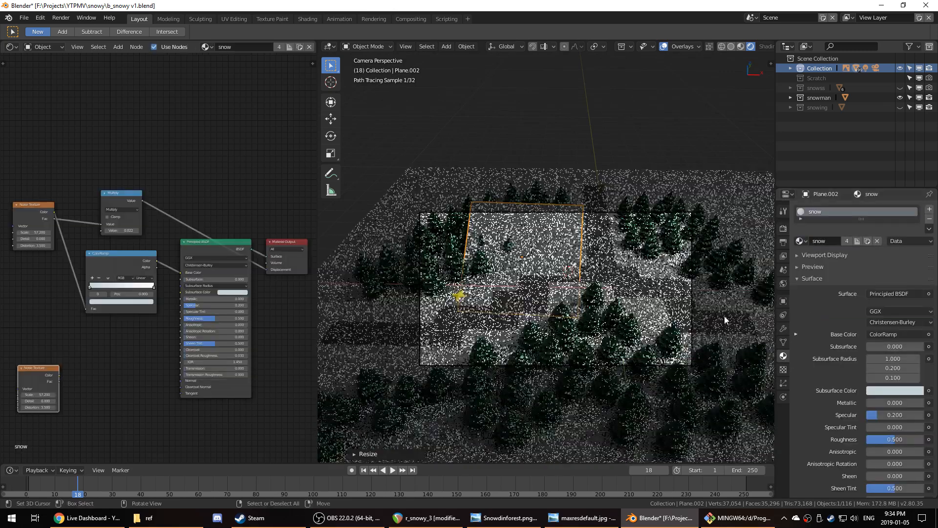
{"action": "scroll", "coordinate": [564, 300], "scroll_direction": "up", "scroll_amount": 6}
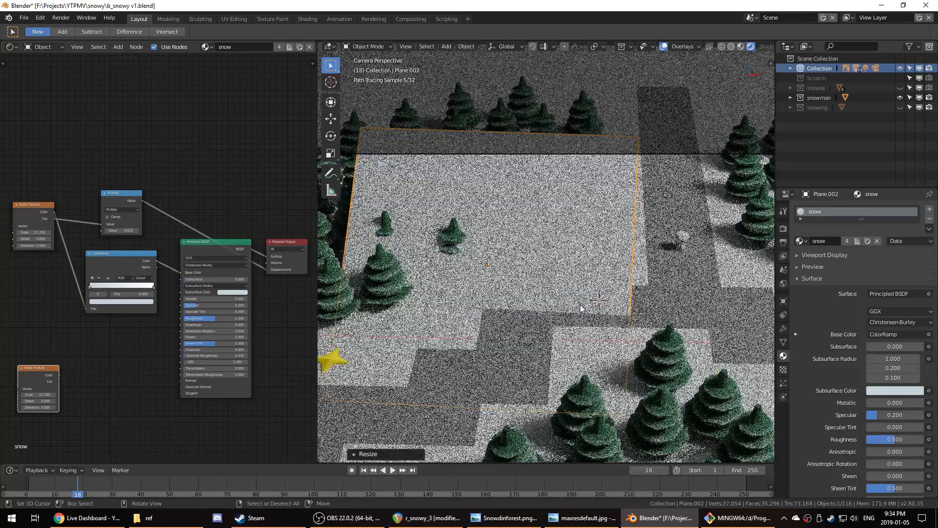
- Delete the spare Noise Texture node and make the plane's material an independent copy named "snow test"
{"action": "key", "text": "x"}
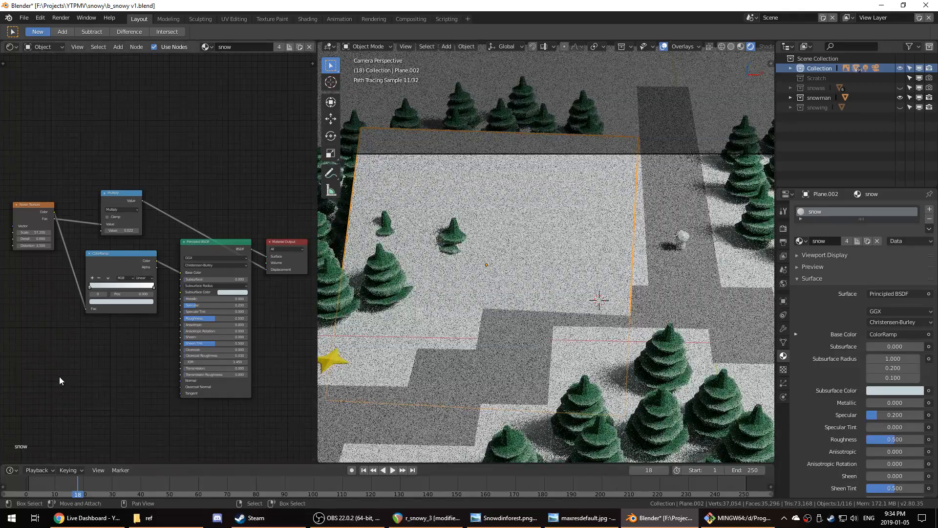
{"action": "left_click", "coordinate": [868, 241]}
{"action": "left_click", "coordinate": [830, 244]}
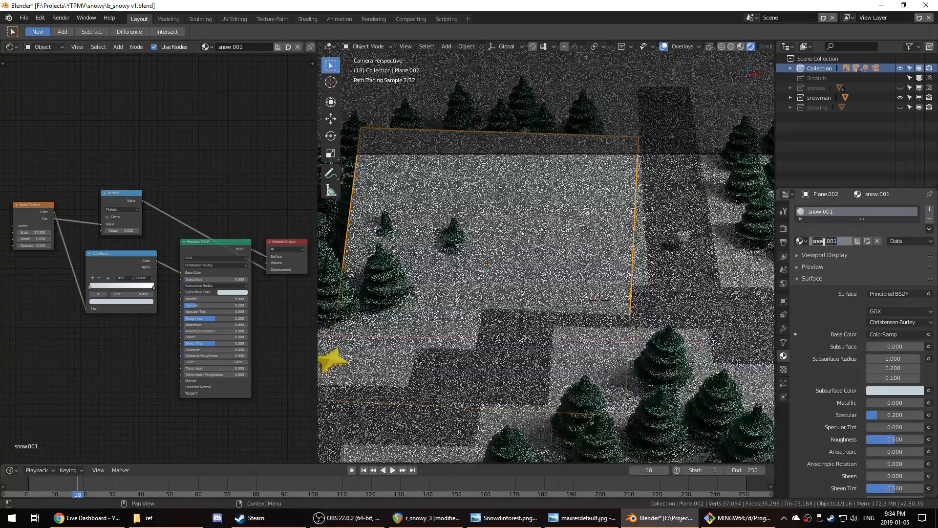
{"action": "type", "text": "snow test"}
{"action": "key", "text": "Return"}
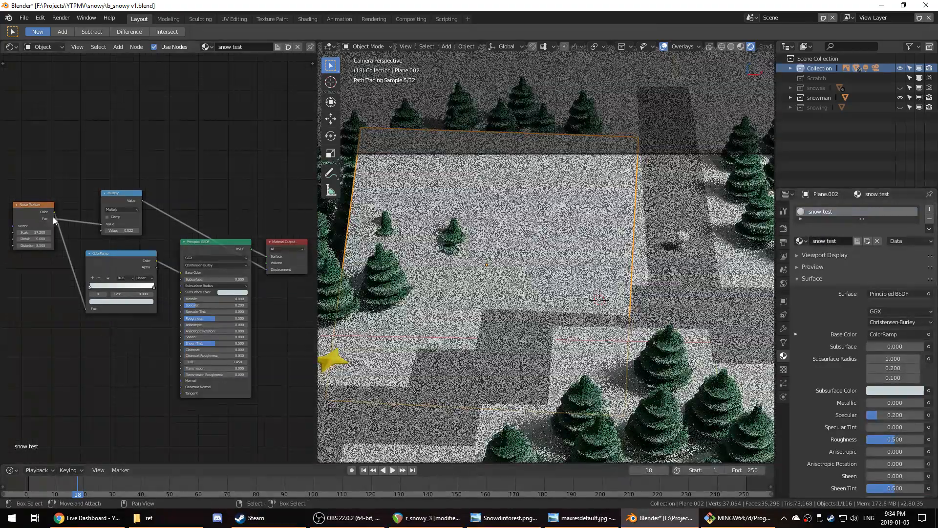
- Change the colour of the ColorRamp's first stop to black
{"action": "left_click", "coordinate": [32, 202]}
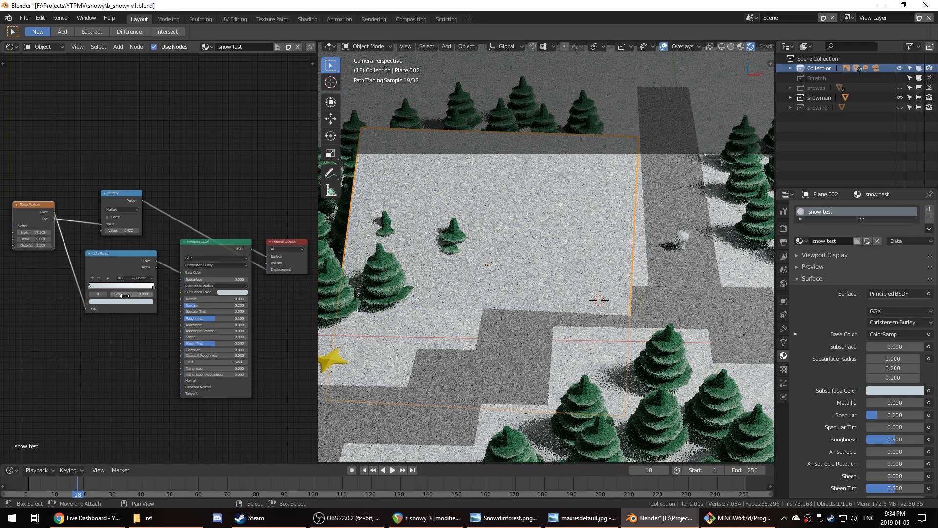
{"action": "left_click", "coordinate": [106, 303]}
{"action": "left_click_drag", "start_coordinate": [142, 232], "coordinate": [142, 261]}
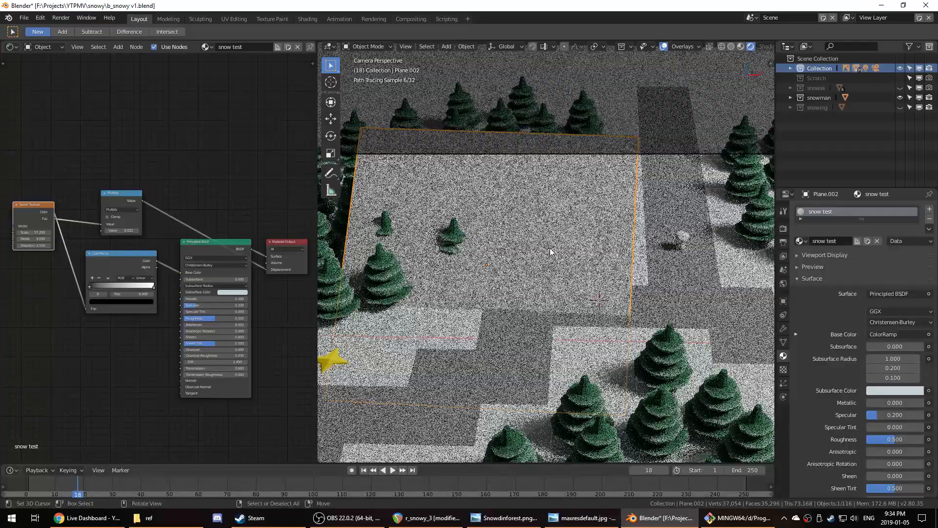
- Disconnect the Multiply node from the Material Output's Displacement input
{"action": "scroll", "coordinate": [550, 248], "scroll_direction": "up", "scroll_amount": 5}
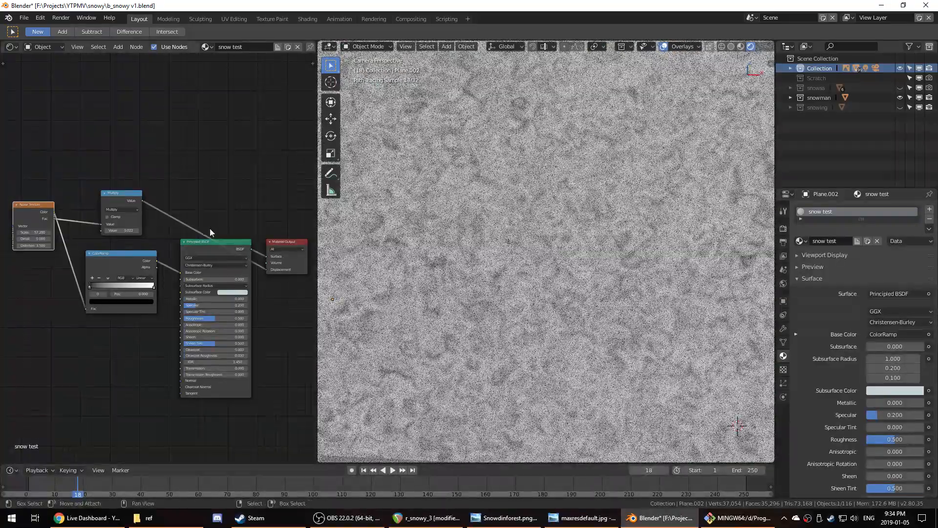
{"action": "scroll", "coordinate": [210, 228], "scroll_direction": "down", "scroll_amount": 2}
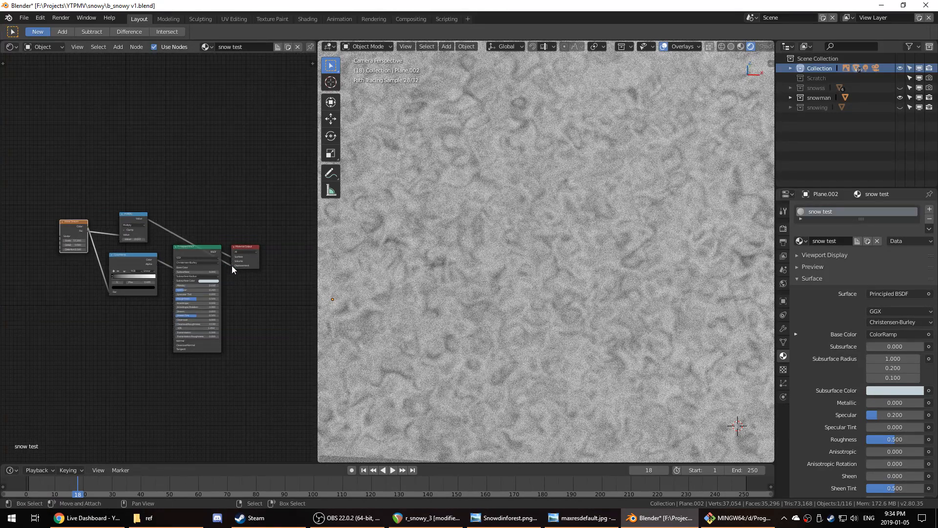
{"action": "left_click_drag", "start_coordinate": [232, 266], "coordinate": [226, 265]}
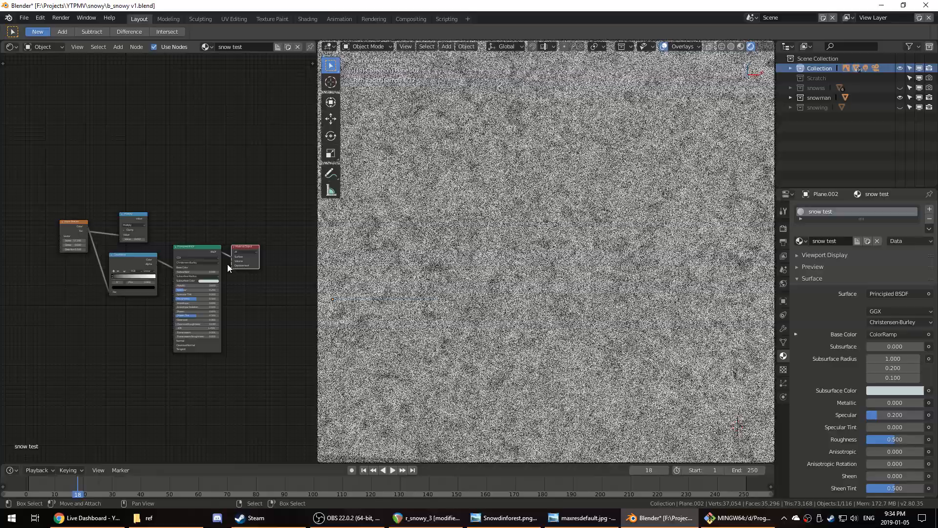
- Try lower and higher Noise Texture scales on the plane, ending at 124.6
{"action": "scroll", "coordinate": [147, 269], "scroll_direction": "up", "scroll_amount": 3}
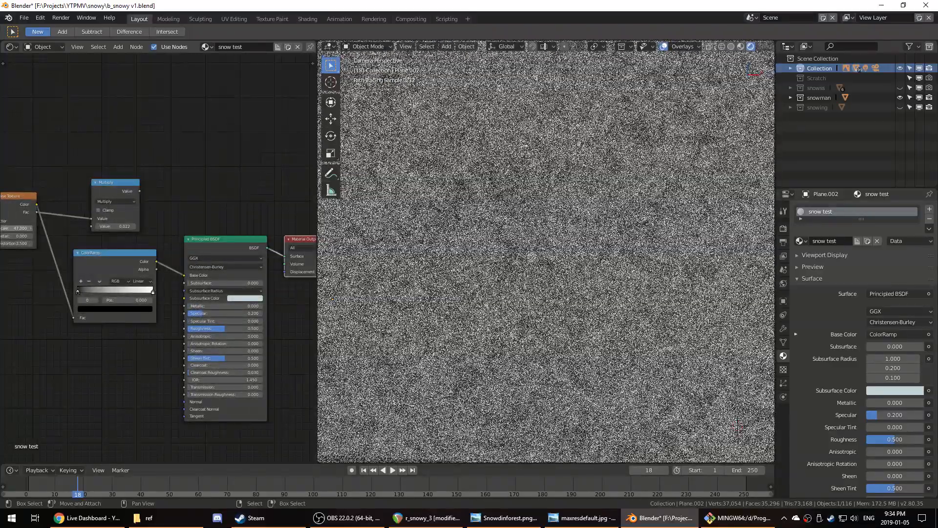
{"action": "left_click_drag", "start_coordinate": [22, 229], "coordinate": [2, 228]}
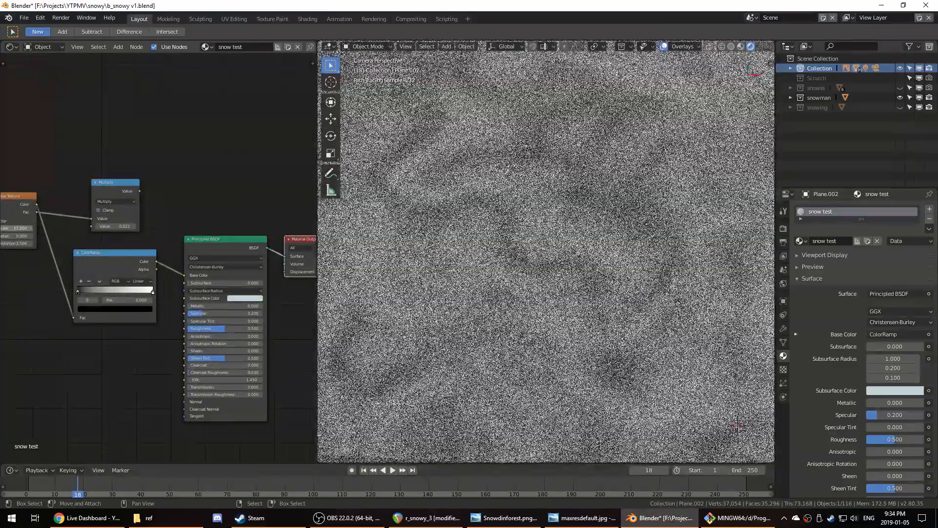
{"action": "scroll", "coordinate": [572, 284], "scroll_direction": "down", "scroll_amount": 5}
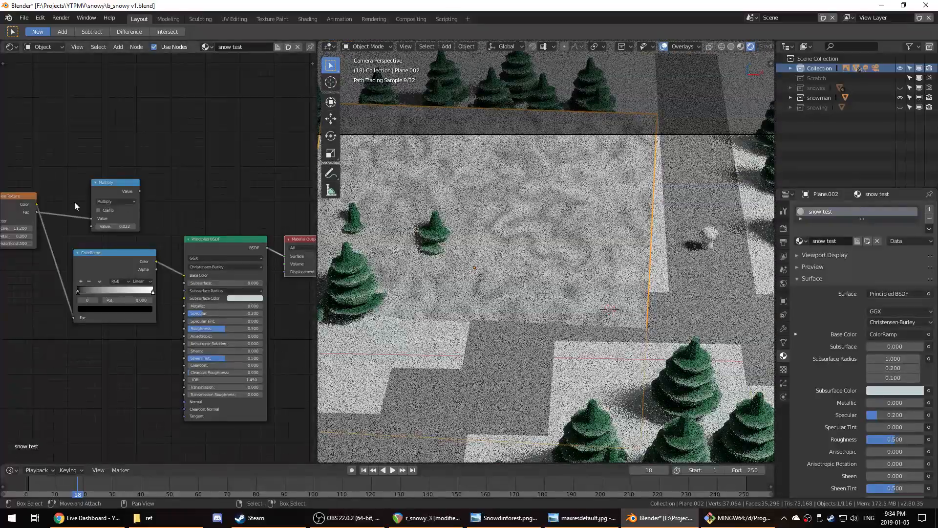
{"action": "left_click_drag", "start_coordinate": [20, 228], "coordinate": [57, 227]}
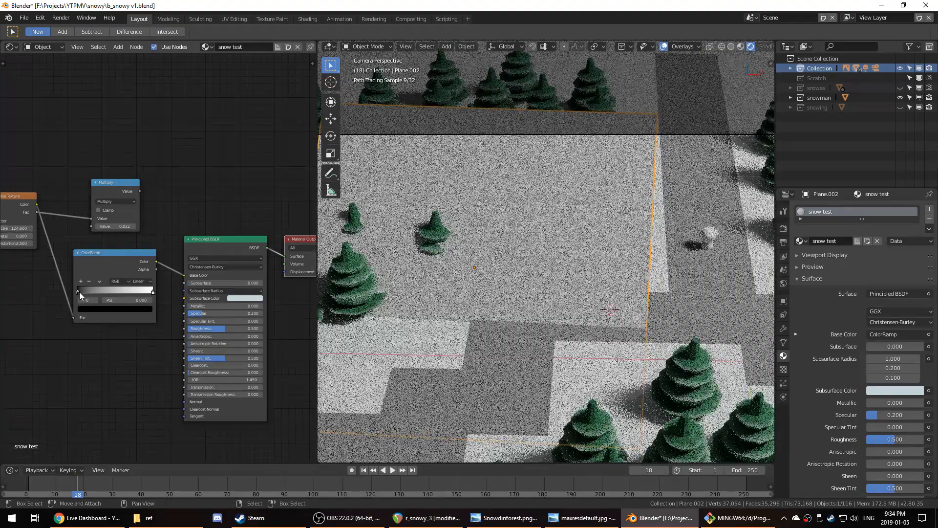
- Add a second black stop to the ColorRamp at position 0.089 and bring the white stop close beside it
{"action": "left_click_drag", "start_coordinate": [153, 293], "coordinate": [75, 298]}
{"action": "left_click", "coordinate": [72, 286]}
{"action": "left_click", "coordinate": [87, 314]}
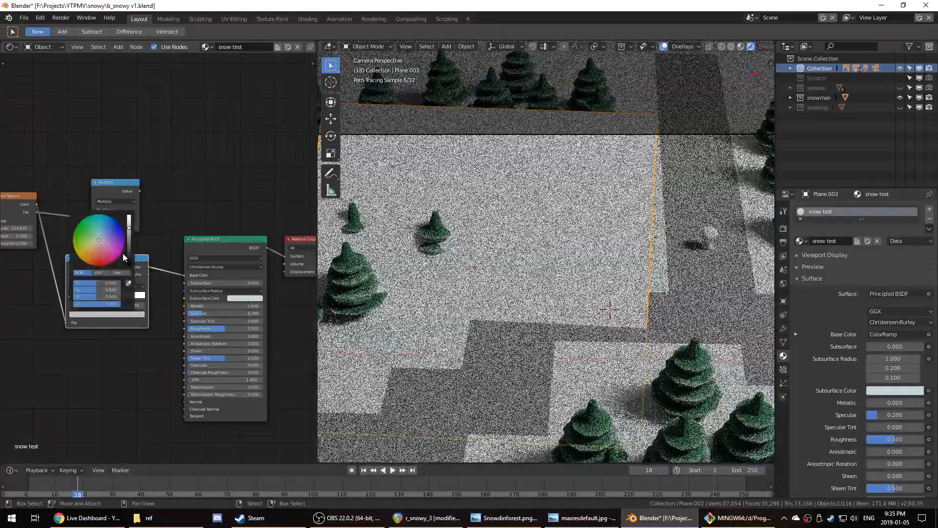
{"action": "left_click_drag", "start_coordinate": [128, 255], "coordinate": [126, 284]}
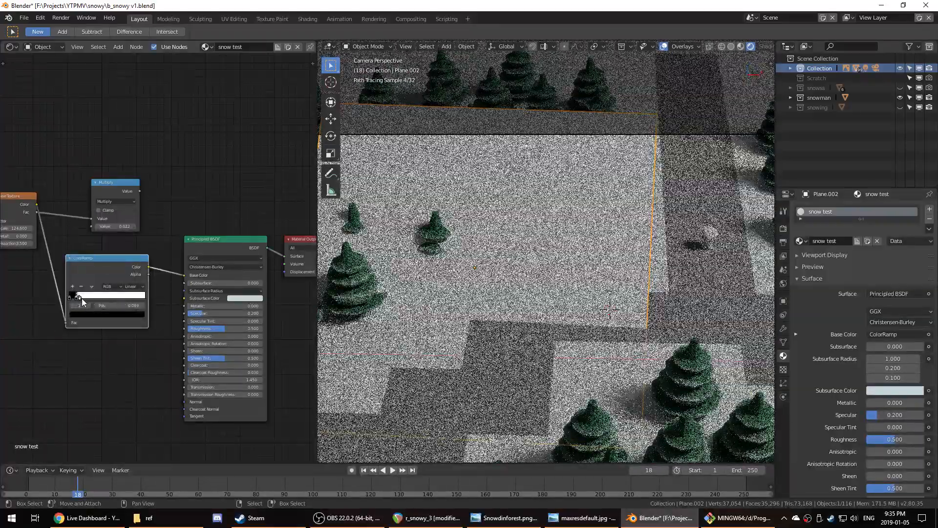
{"action": "scroll", "coordinate": [503, 286], "scroll_direction": "up", "scroll_amount": 5}
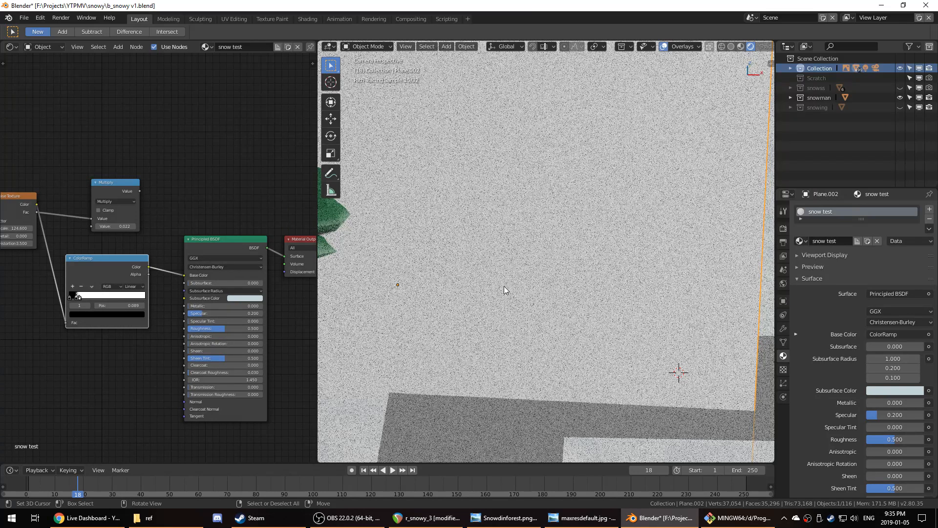
- Delete the unconnected Multiply node and move the ColorRamp node up into its place
{"action": "left_click", "coordinate": [112, 184]}
{"action": "key", "text": "x"}
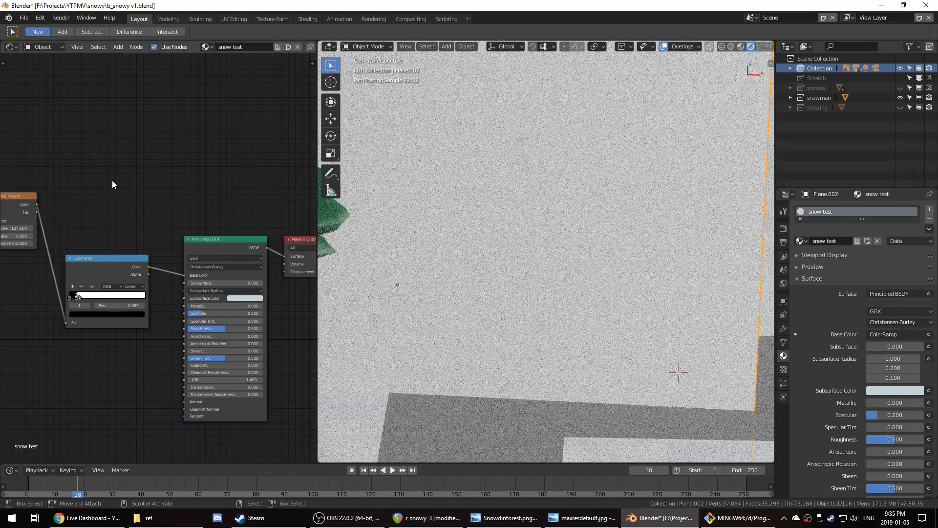
{"action": "left_click_drag", "start_coordinate": [106, 272], "coordinate": [113, 194]}
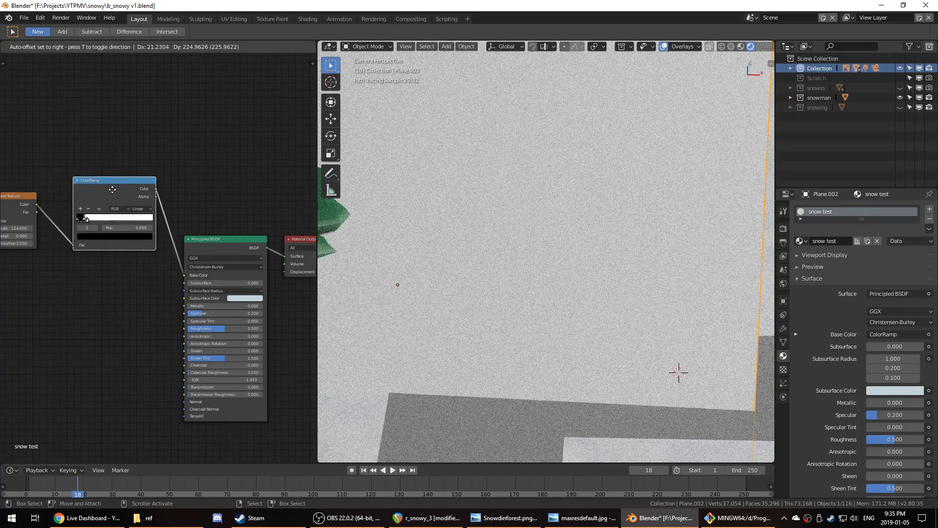
- Try a Noise Texture scale of about 2.2 with the ColorRamp's second black stop at 0.495
{"action": "mouse_move", "coordinate": [16, 228]}
{"action": "left_mouse_down"}
{"action": "mouse_move", "coordinate": [44, 228]}
{"action": "mouse_move", "coordinate": [8, 229]}
{"action": "left_mouse_up"}
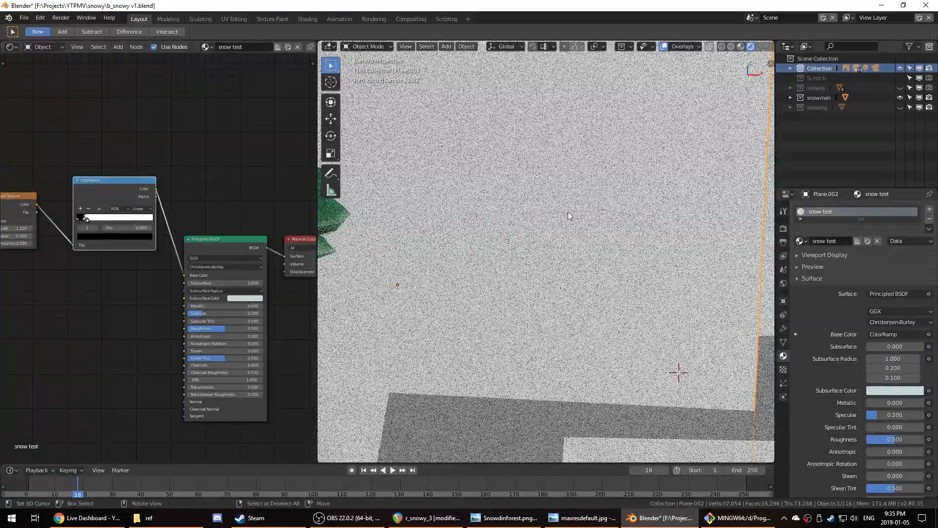
{"action": "scroll", "coordinate": [568, 212], "scroll_direction": "down", "scroll_amount": 1}
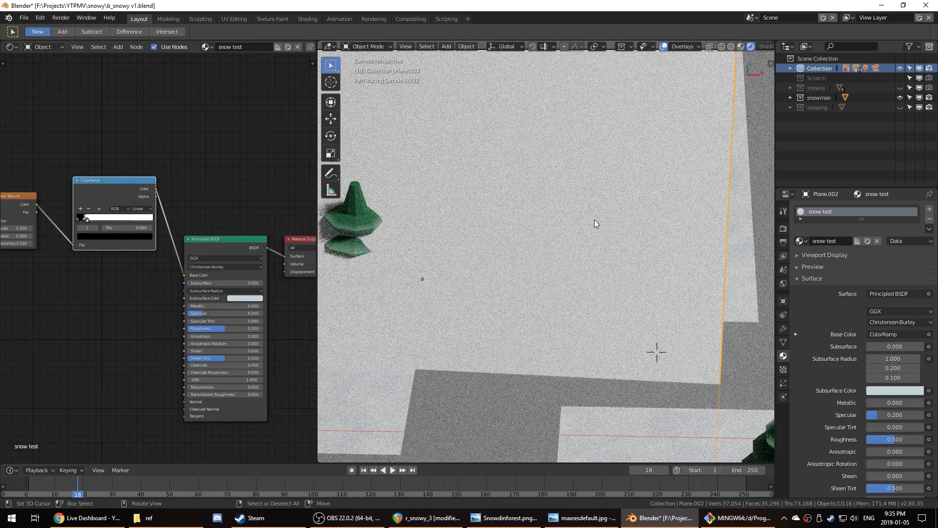
{"action": "left_click_drag", "start_coordinate": [89, 221], "coordinate": [141, 219]}
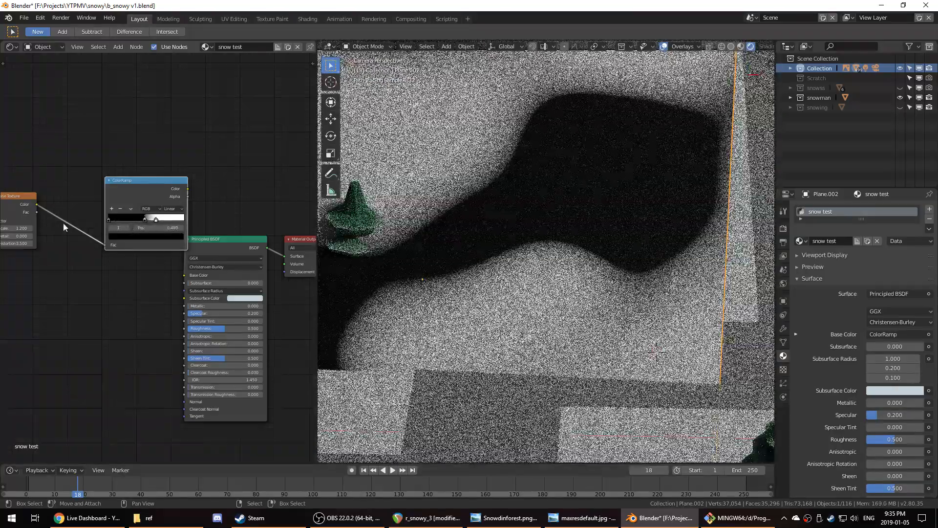
- Set the Noise Texture's scale to 150.1 and distortion to 0, and place the ColorRamp's white stop at 0.214
{"action": "left_click_drag", "start_coordinate": [28, 196], "coordinate": [53, 189]}
{"action": "left_click_drag", "start_coordinate": [51, 236], "coordinate": [295, 222]}
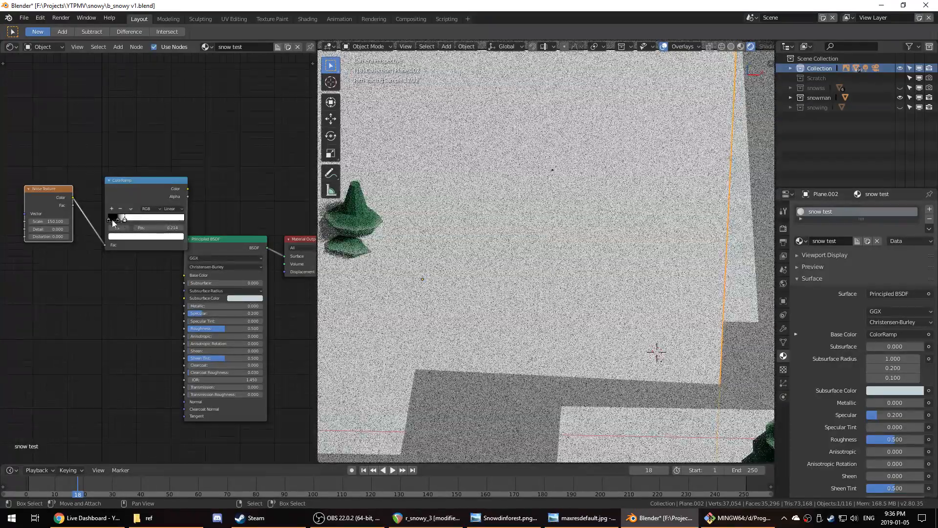
- Try the ColorRamp's second black stop at position 0.170, close beside the white stop
{"action": "left_click", "coordinate": [121, 223]}
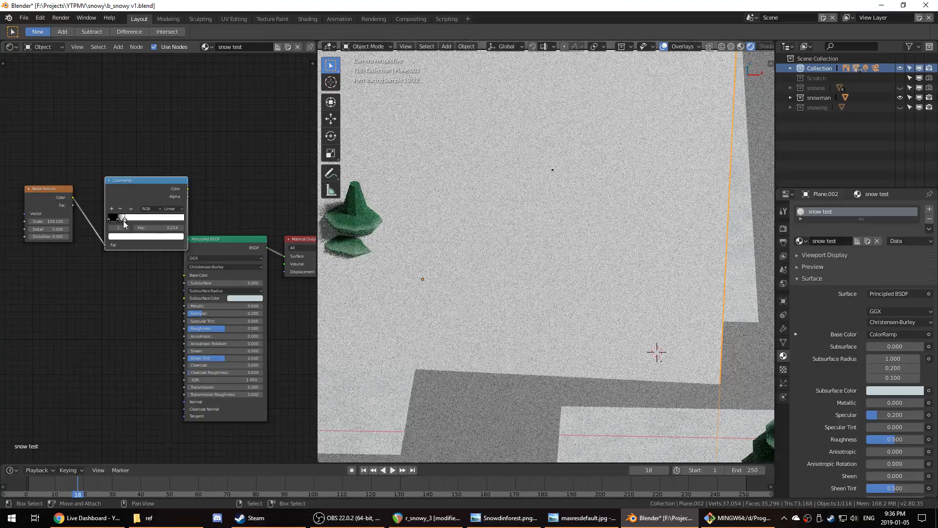
{"action": "left_click_drag", "start_coordinate": [118, 221], "coordinate": [124, 220]}
{"action": "left_click", "coordinate": [125, 219]}
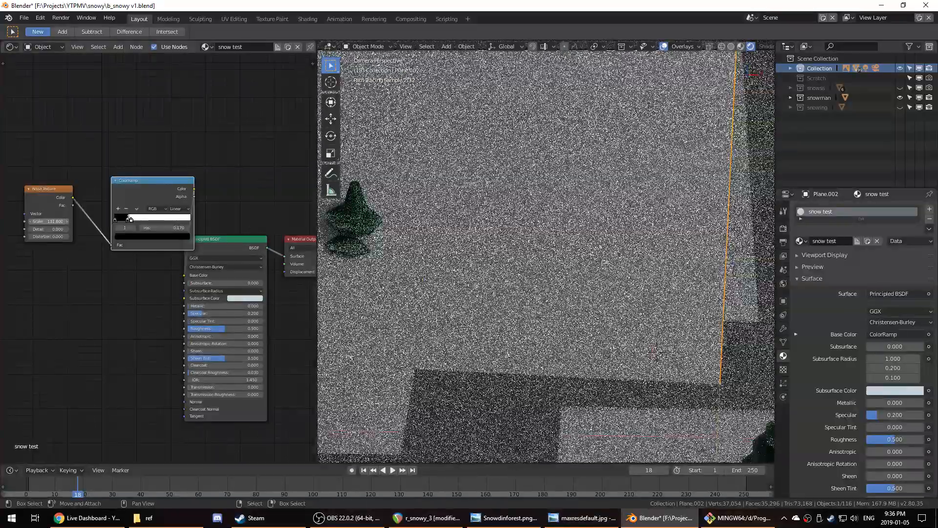
- Try a Noise Texture scale of 15.8 and detail of 10.3 with the ColorRamp's second black stop at 0.443 and white stop at 0.823
{"action": "left_click_drag", "start_coordinate": [49, 221], "coordinate": [8, 221]}
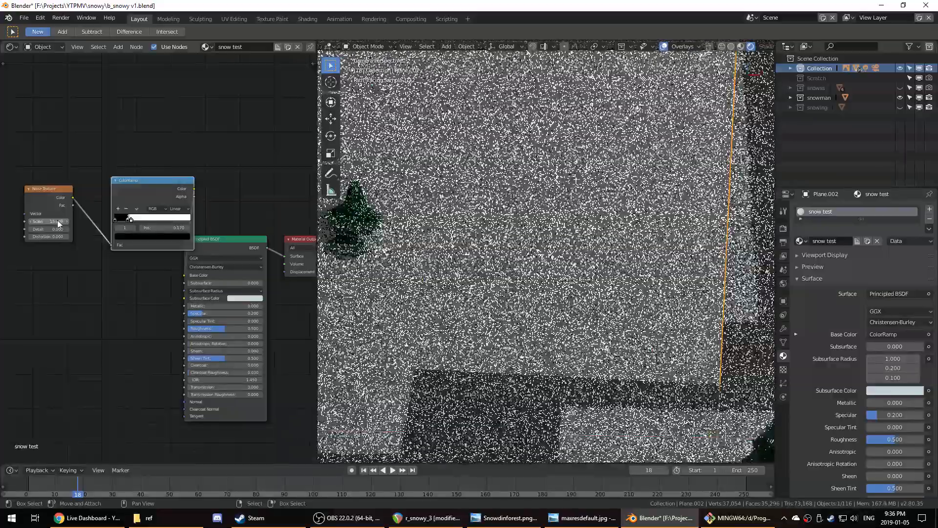
{"action": "left_click_drag", "start_coordinate": [58, 221], "coordinate": [176, 217]}
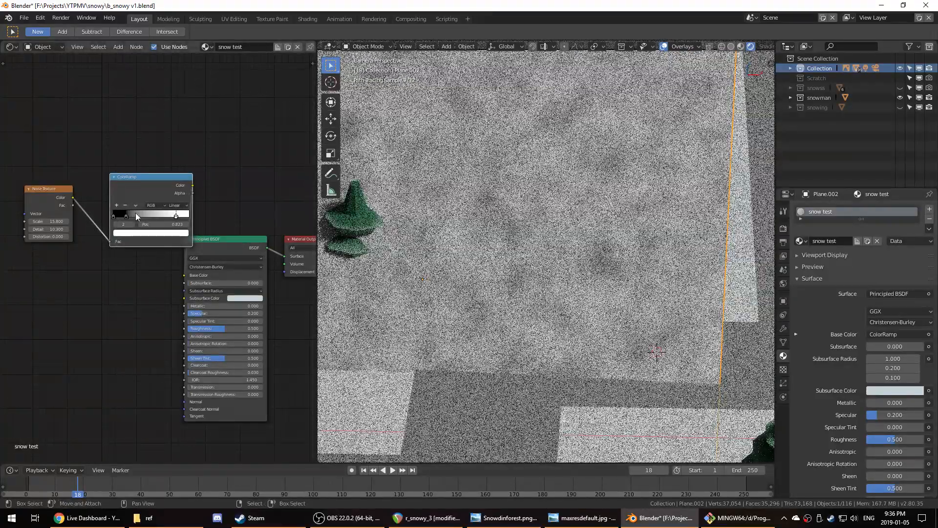
{"action": "left_click_drag", "start_coordinate": [128, 215], "coordinate": [149, 216]}
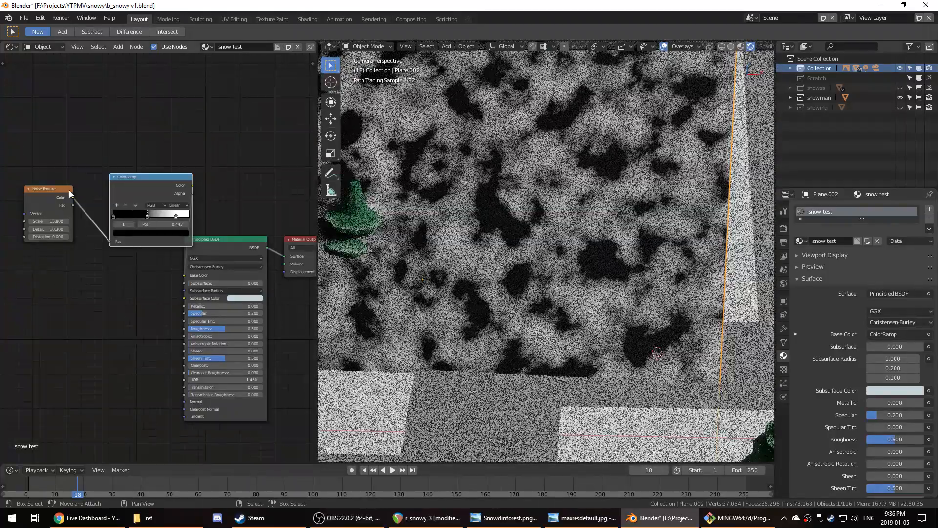
- Move the ColorRamp node up above the Principled BSDF and set the Noise Texture's detail and distortion to 0
{"action": "left_click_drag", "start_coordinate": [70, 193], "coordinate": [72, 196]}
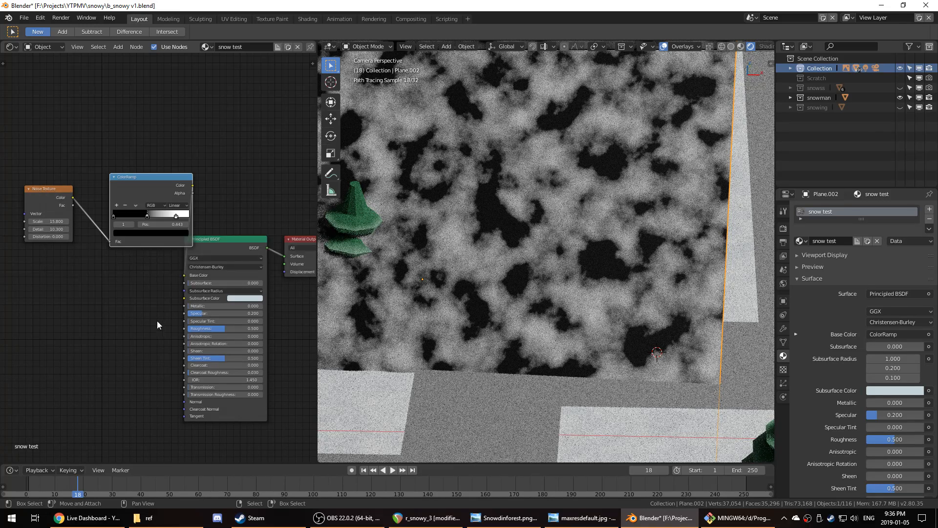
{"action": "left_click_drag", "start_coordinate": [159, 178], "coordinate": [142, 130]}
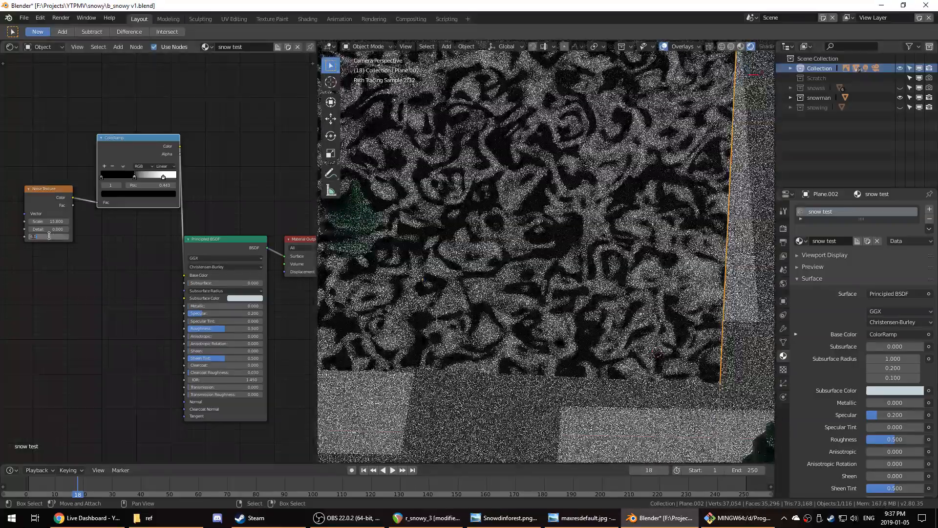
{"action": "type", "text": "0"}
{"action": "key", "text": "Return"}
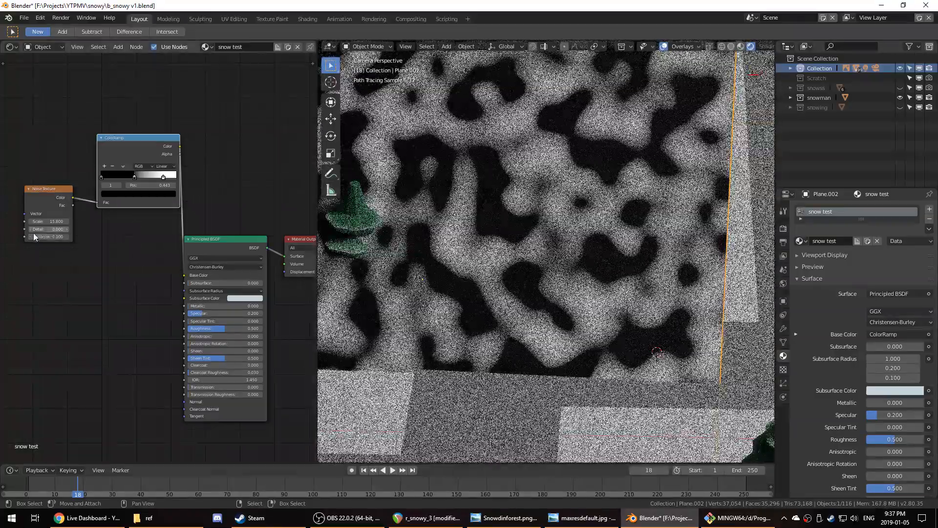
- Try the ColorRamp's white stop at 0.450 with a Noise Texture scale of 294
{"action": "left_click_drag", "start_coordinate": [165, 180], "coordinate": [142, 180]}
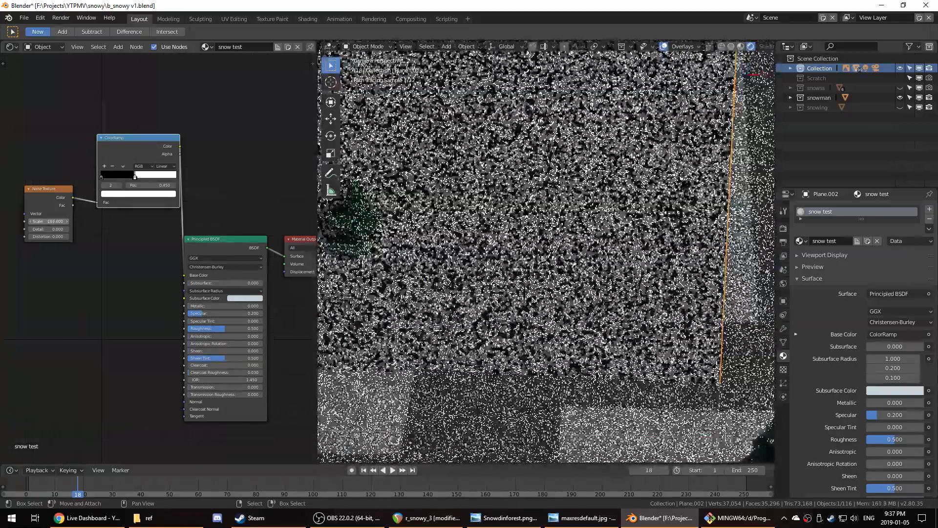
{"action": "left_click_drag", "start_coordinate": [49, 221], "coordinate": [60, 221]}
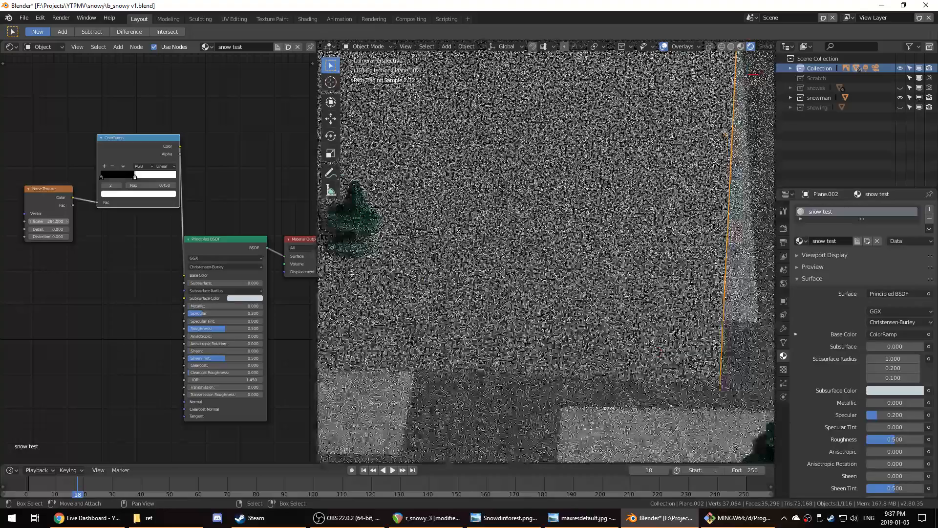
{"action": "left_click_drag", "start_coordinate": [53, 222], "coordinate": [53, 221]}
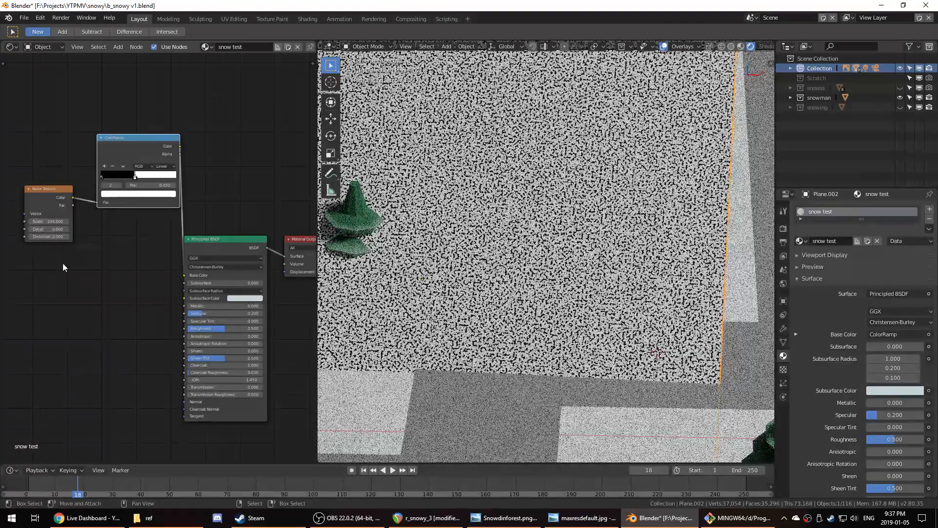
- Add a Voronoi Texture node below the Noise Texture and connect its color to the ColorRamp's factor in place of the noise
{"action": "key", "text": "shift+a"}
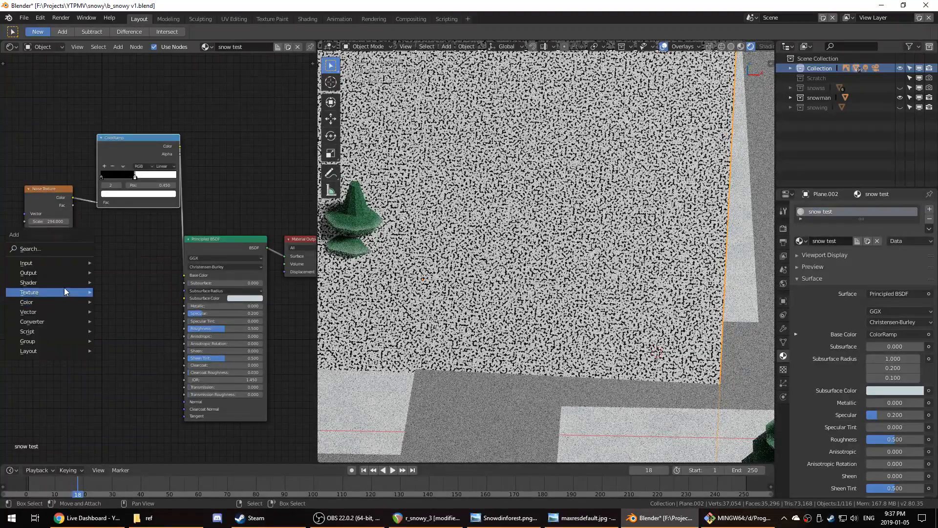
{"action": "mouse_move", "coordinate": [66, 290]}
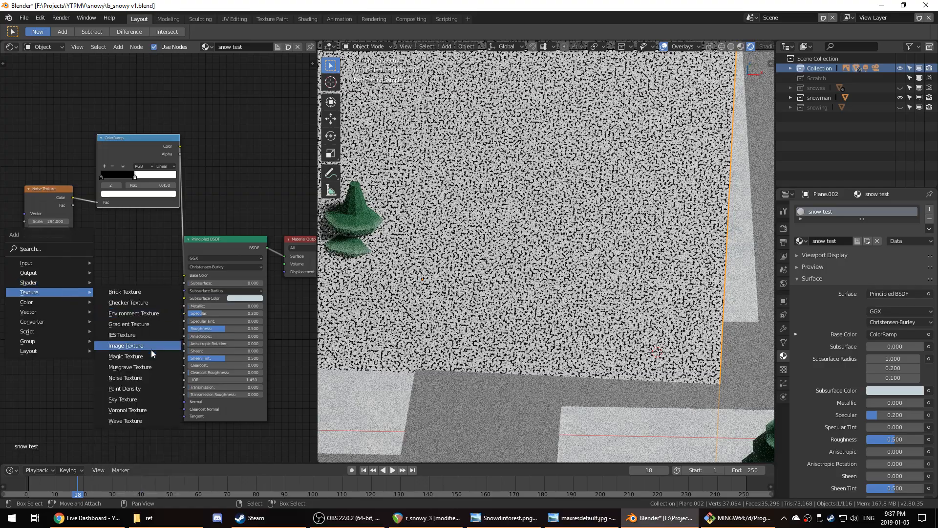
{"action": "left_click", "coordinate": [146, 410]}
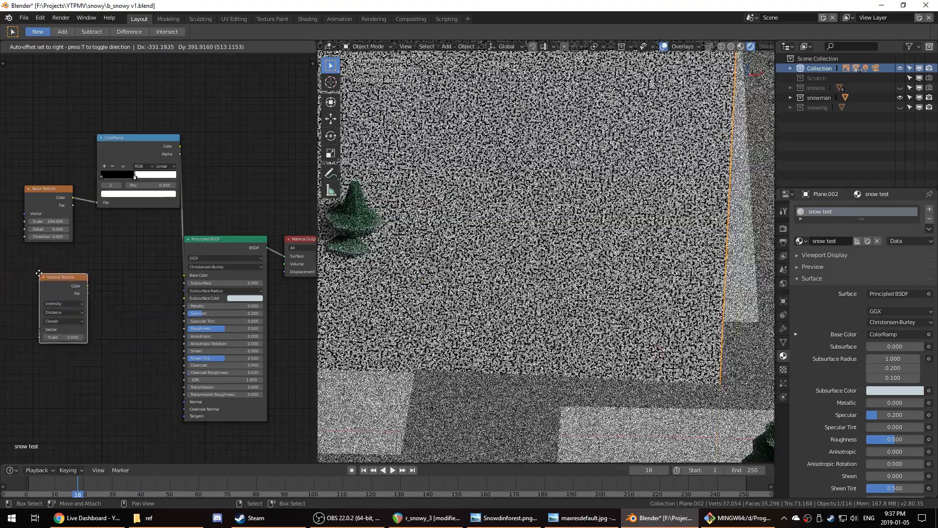
{"action": "left_click", "coordinate": [94, 287]}
{"action": "left_click_drag", "start_coordinate": [90, 284], "coordinate": [100, 201]}
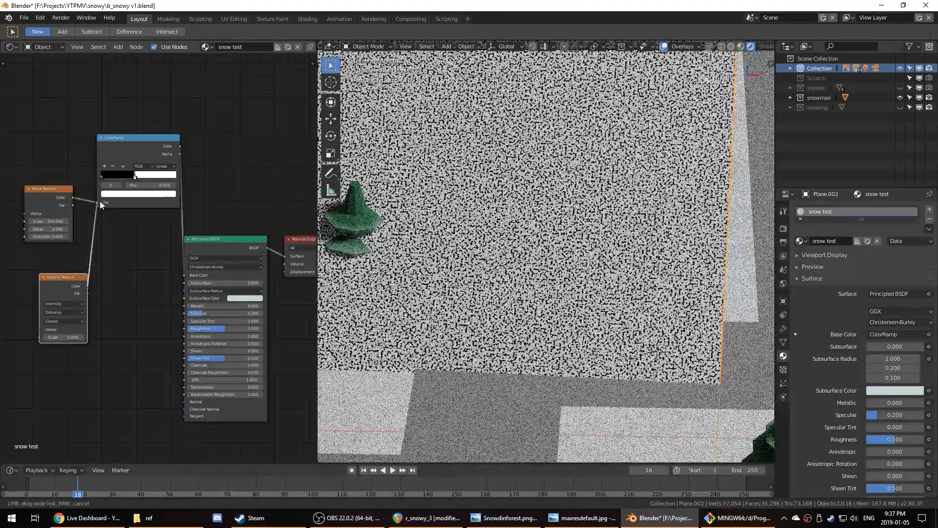
- Set the Voronoi Texture's scale to 45.4 and place the ColorRamp's white stop at 0.209
{"action": "scroll", "coordinate": [550, 214], "scroll_direction": "down", "scroll_amount": 3}
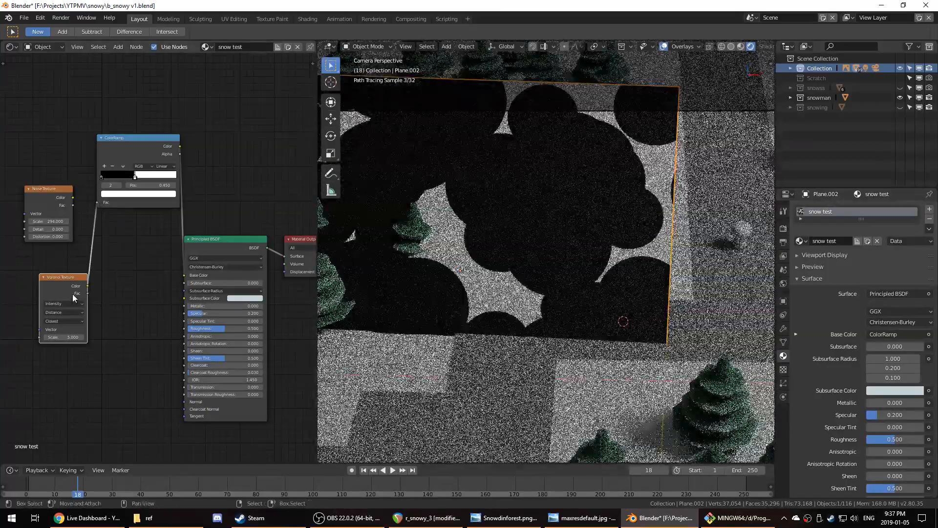
{"action": "left_click_drag", "start_coordinate": [66, 336], "coordinate": [147, 336]}
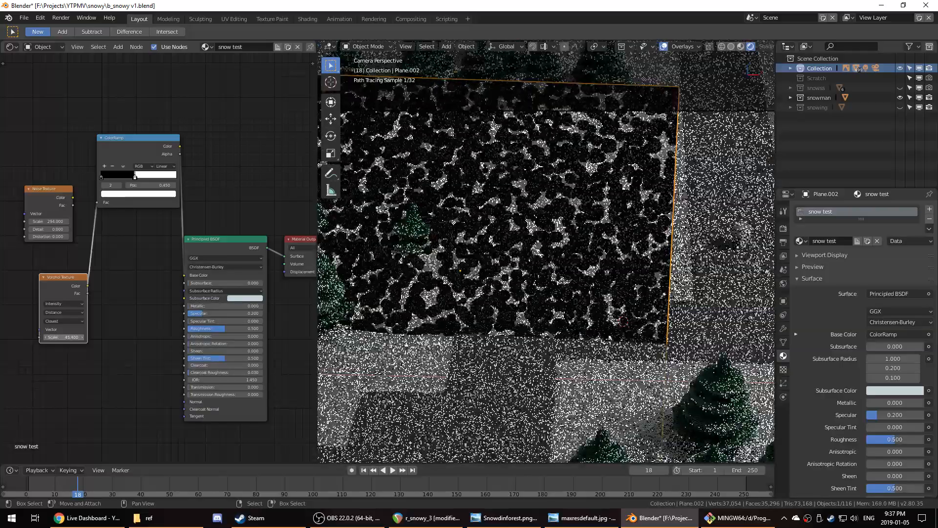
{"action": "left_click_drag", "start_coordinate": [136, 177], "coordinate": [116, 177]}
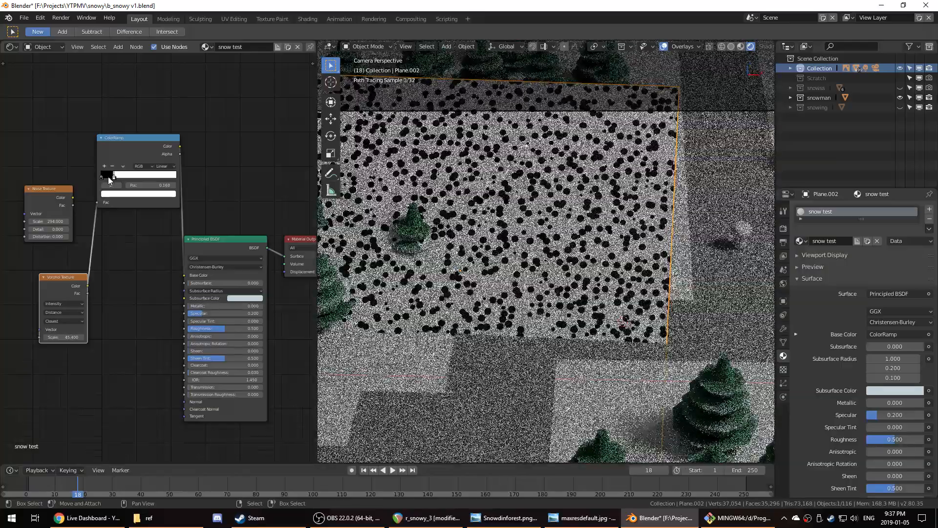
{"action": "left_click", "coordinate": [112, 178]}
{"action": "left_click_drag", "start_coordinate": [109, 178], "coordinate": [117, 177]}
- Set the Noise Texture's scale to 291.3, then bring the ColorRamp's second black stop near the start and the white stop to 0.036
{"action": "left_click", "coordinate": [64, 304]}
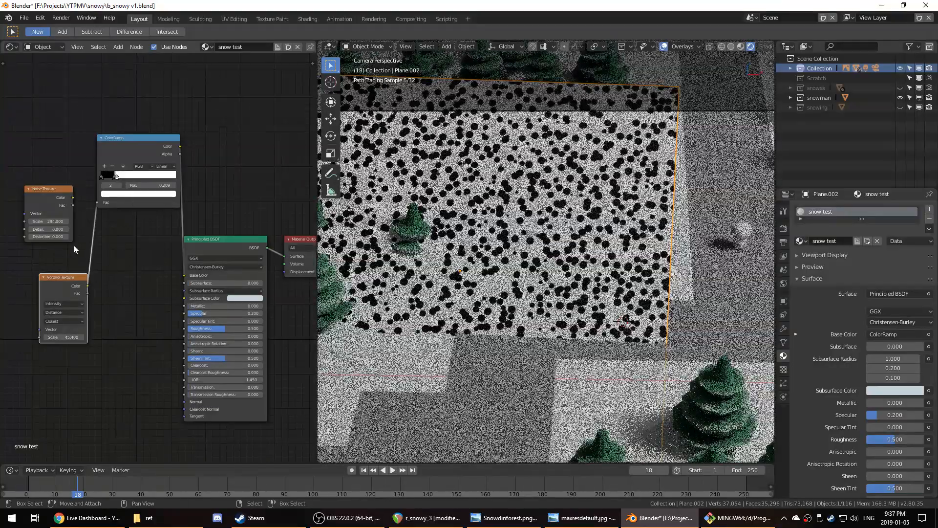
{"action": "left_click_drag", "start_coordinate": [54, 222], "coordinate": [86, 222]}
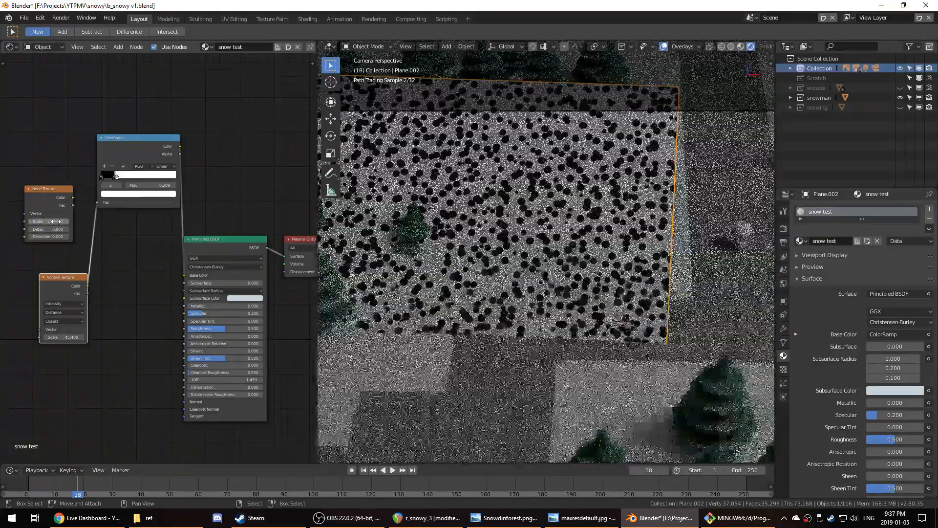
{"action": "left_click", "coordinate": [103, 174]}
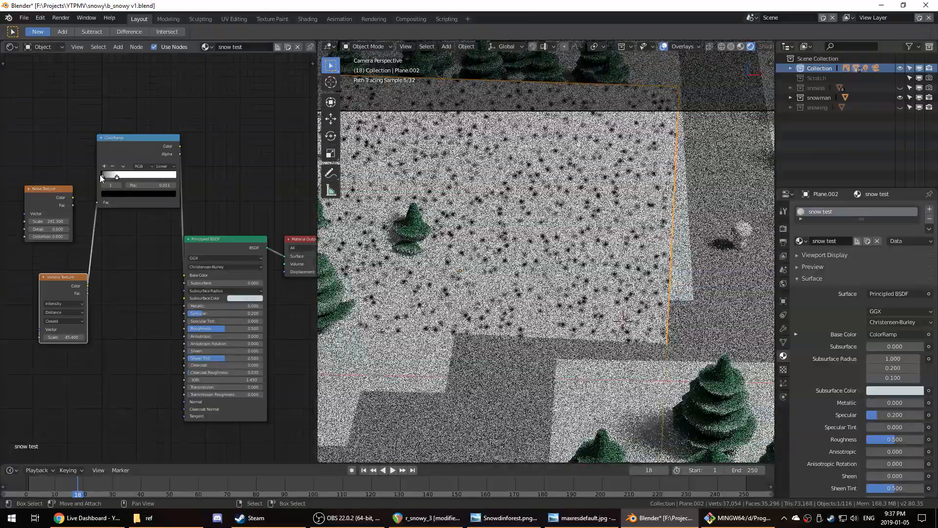
{"action": "mouse_move", "coordinate": [100, 175]}
{"action": "left_mouse_down"}
{"action": "mouse_move", "coordinate": [116, 177]}
{"action": "mouse_move", "coordinate": [104, 181]}
{"action": "left_mouse_up"}
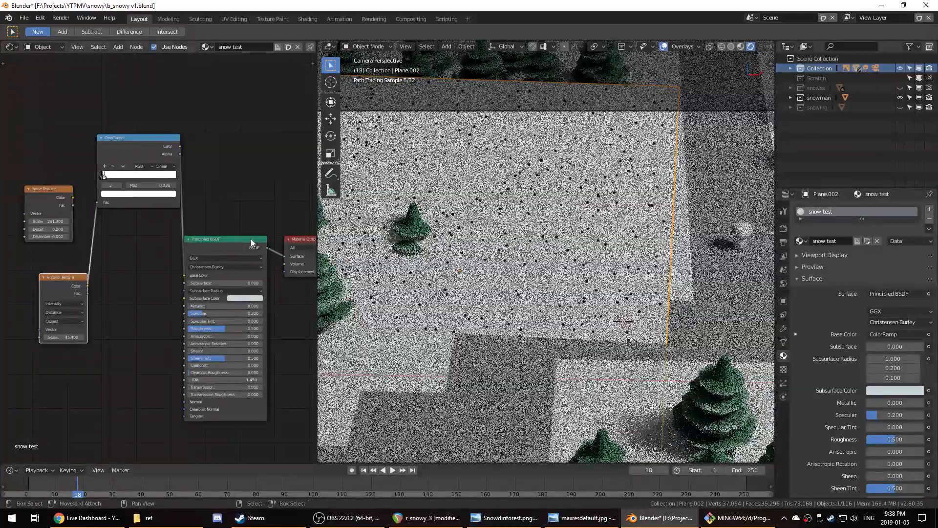
- Make the ColorRamp's white stop transparent and delete the redundant second black stop
{"action": "left_click", "coordinate": [128, 193]}
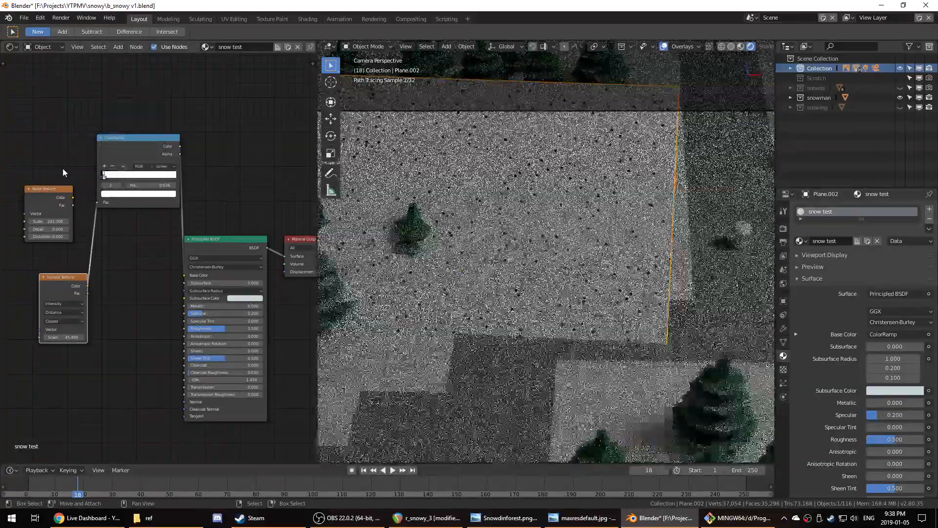
{"action": "left_click", "coordinate": [128, 194]}
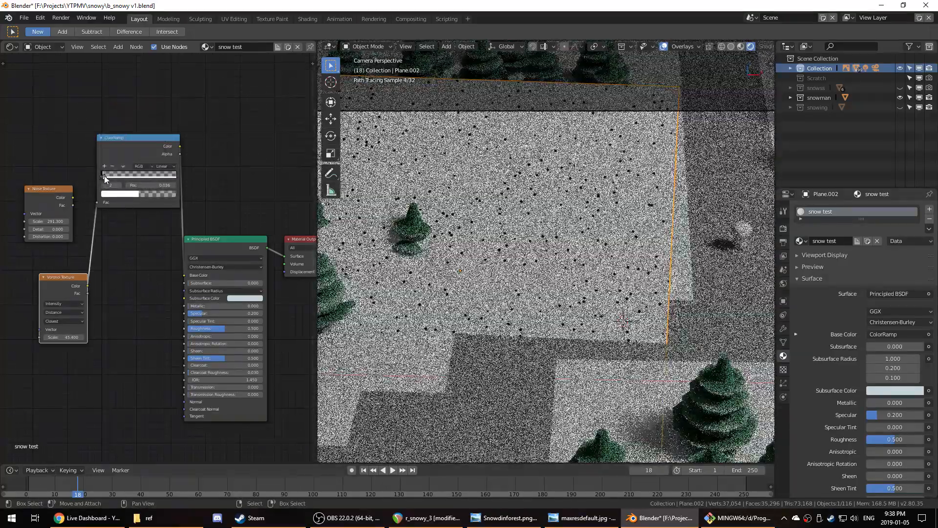
{"action": "scroll", "coordinate": [84, 150], "scroll_direction": "up", "scroll_amount": 2}
{"action": "left_click", "coordinate": [84, 150]}
{"action": "left_click", "coordinate": [104, 170]}
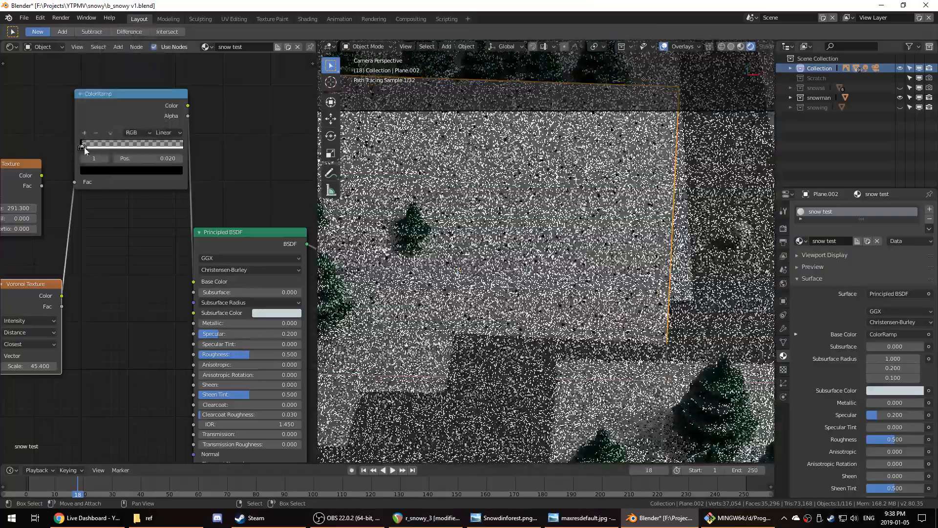
{"action": "left_click_drag", "start_coordinate": [83, 147], "coordinate": [102, 163]}
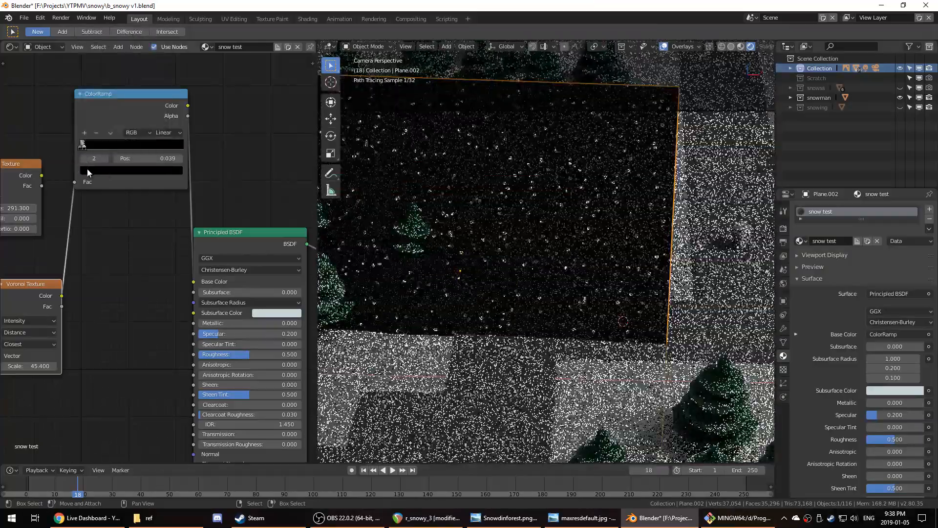
{"action": "left_click", "coordinate": [96, 133]}
- Move the ColorRamp's remaining black stop to position 0.031, right beside the white stop
{"action": "left_click", "coordinate": [82, 148]}
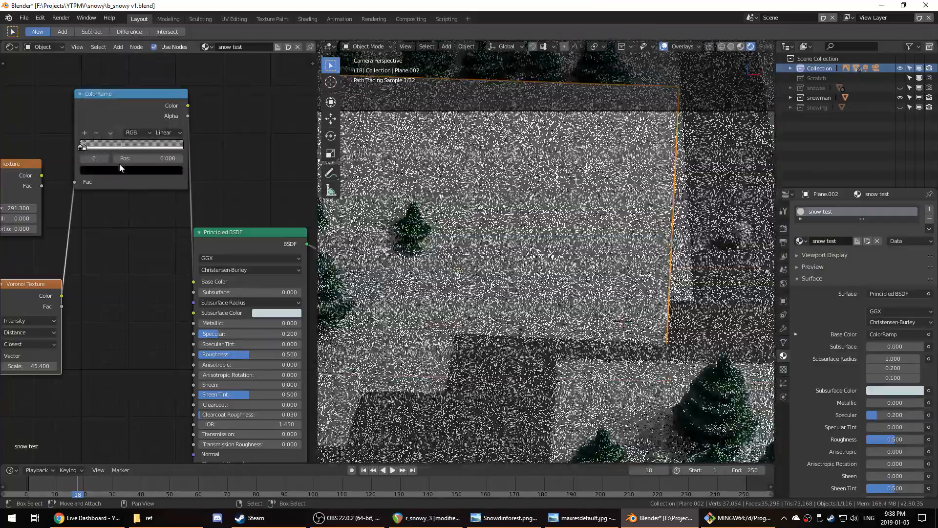
{"action": "left_click", "coordinate": [122, 171]}
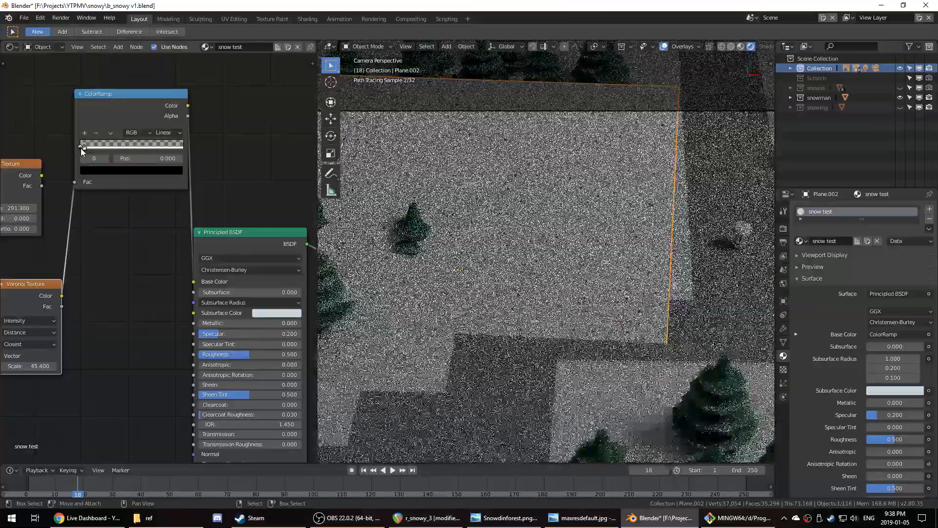
{"action": "left_click", "coordinate": [83, 148]}
{"action": "left_click_drag", "start_coordinate": [78, 147], "coordinate": [82, 143]}
{"action": "left_click", "coordinate": [78, 142]}
- Recolor the ColorRamp's black stop to a pale blue with R 0.735, G 0.896 and B 1.000
{"action": "left_click", "coordinate": [124, 172]}
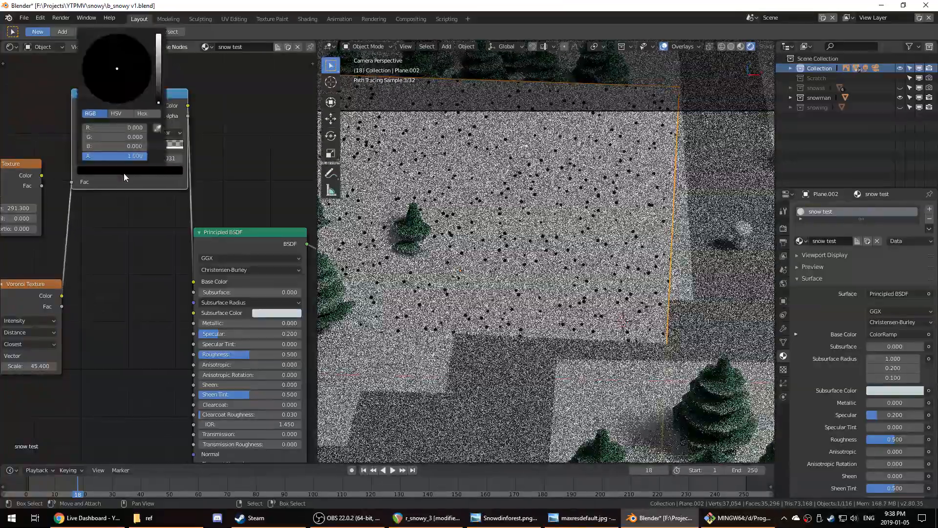
{"action": "left_click_drag", "start_coordinate": [159, 102], "coordinate": [124, 58]}
{"action": "left_click_drag", "start_coordinate": [159, 85], "coordinate": [158, 35]}
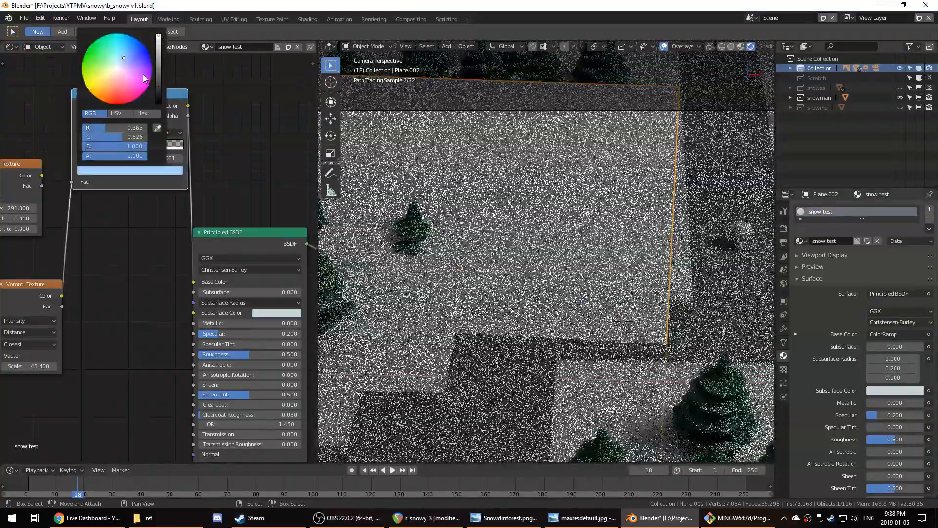
{"action": "left_click_drag", "start_coordinate": [122, 61], "coordinate": [119, 64]}
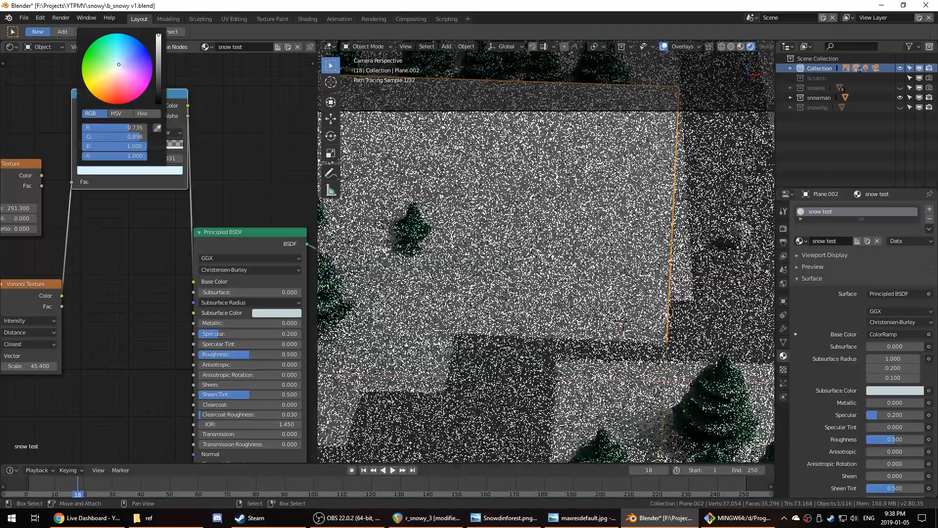
- Add an Emission shader node beside the ColorRamp, above the Principled BSDF
{"action": "scroll", "coordinate": [155, 238], "scroll_direction": "down", "scroll_amount": 2}
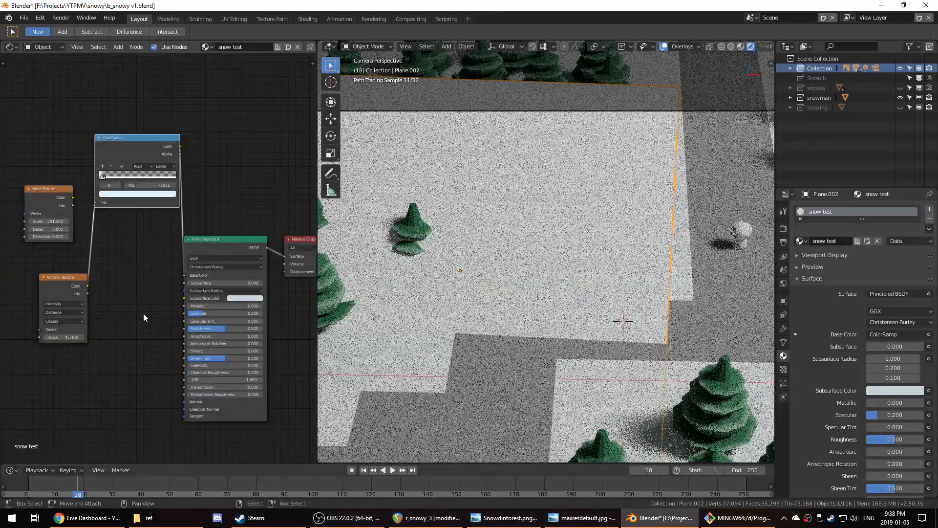
{"action": "key", "text": "shift+a"}
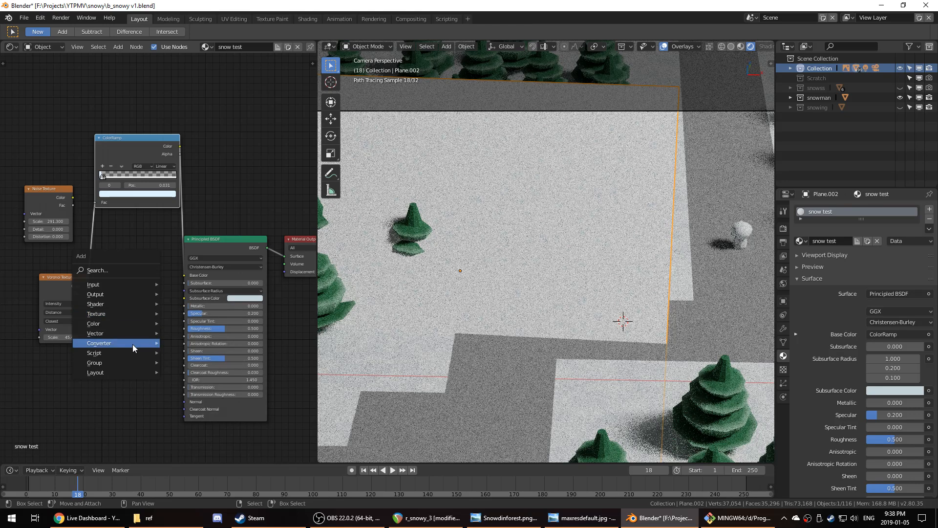
{"action": "mouse_move", "coordinate": [110, 302]}
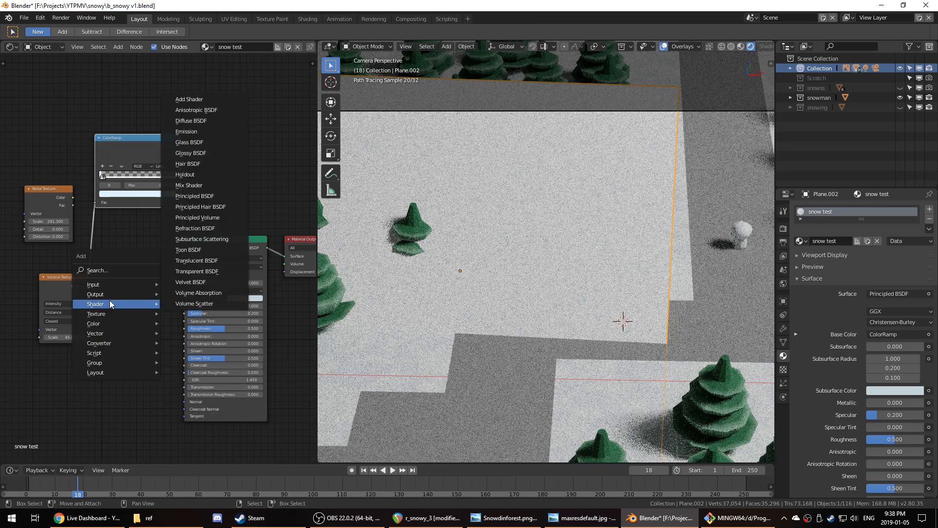
{"action": "left_click", "coordinate": [233, 178]}
{"action": "left_click", "coordinate": [205, 124]}
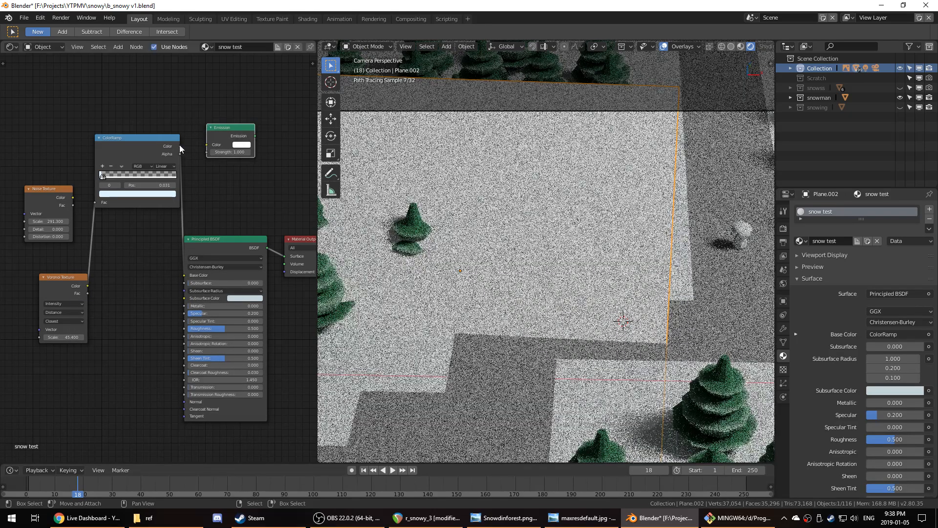
- Link the ColorRamp's color output to the Emission color and shift the Principled BSDF and Material Output nodes aside
{"action": "left_click_drag", "start_coordinate": [180, 146], "coordinate": [207, 145]}
{"action": "left_click_drag", "start_coordinate": [220, 239], "coordinate": [237, 233]}
{"action": "left_click_drag", "start_coordinate": [295, 237], "coordinate": [316, 237]}
{"action": "middle_click_drag", "start_coordinate": [138, 230], "coordinate": [24, 224]}
{"action": "left_click_drag", "start_coordinate": [127, 227], "coordinate": [157, 219]}
{"action": "left_click_drag", "start_coordinate": [216, 233], "coordinate": [265, 231]}
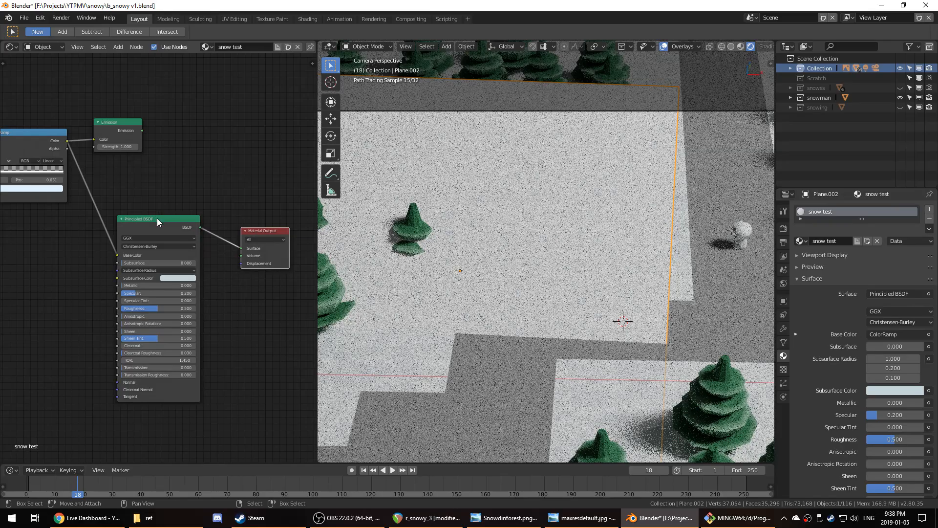
{"action": "left_click_drag", "start_coordinate": [158, 222], "coordinate": [182, 223]}
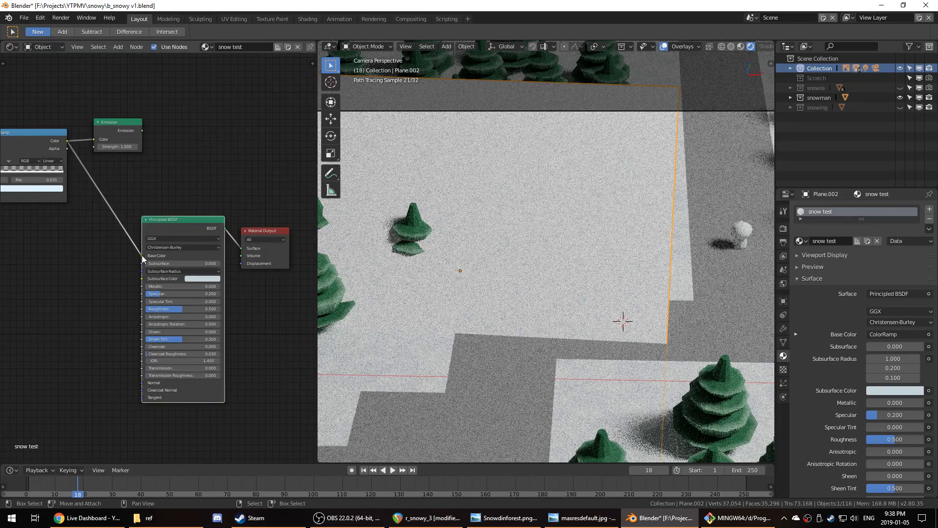
- Disconnect the ColorRamp from the Principled BSDF's base color and add a Mix Shader node to the material
{"action": "left_click_drag", "start_coordinate": [142, 255], "coordinate": [123, 253]}
{"action": "key", "text": "shift+a"}
{"action": "left_click", "coordinate": [123, 253]}
{"action": "type", "text": "mix"}
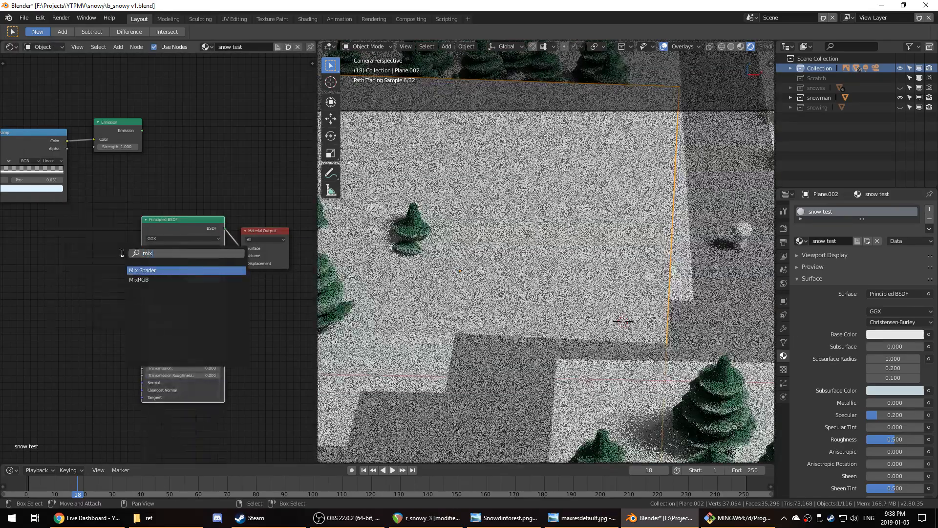
{"action": "key", "text": "Return"}
{"action": "left_click", "coordinate": [66, 259]}
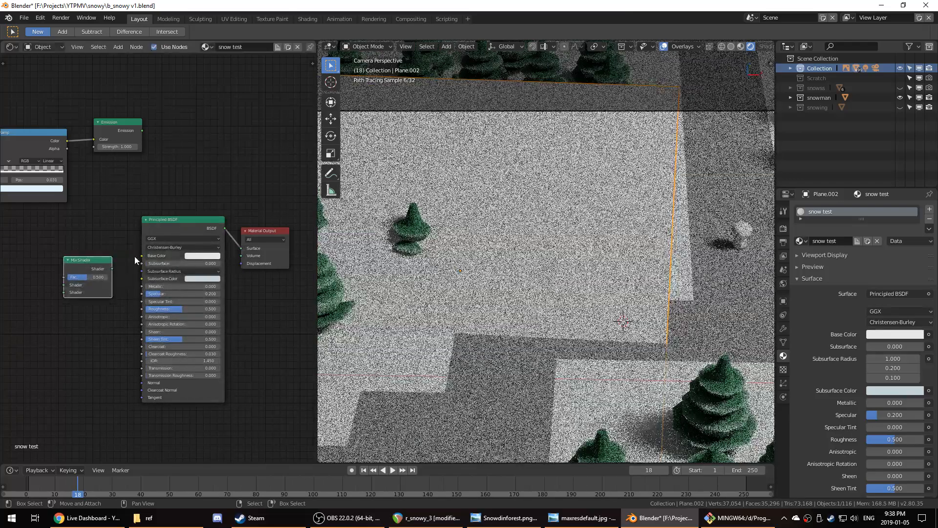
- Insert the Mix Shader between Principled BSDF and Material Output, with Emission as its first shader and Principled BSDF as its second
{"action": "scroll", "coordinate": [134, 256], "scroll_direction": "down", "scroll_amount": 1}
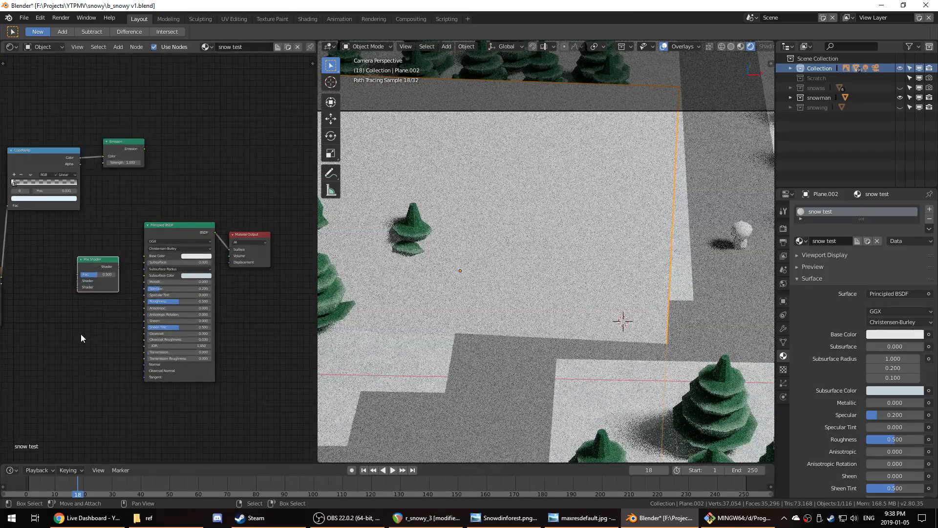
{"action": "key", "text": "g"}
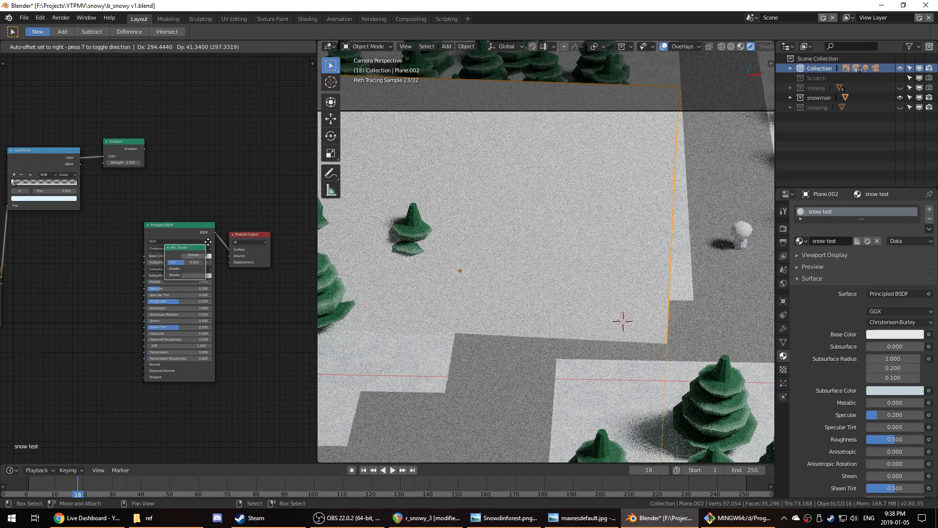
{"action": "left_click", "coordinate": [238, 204]}
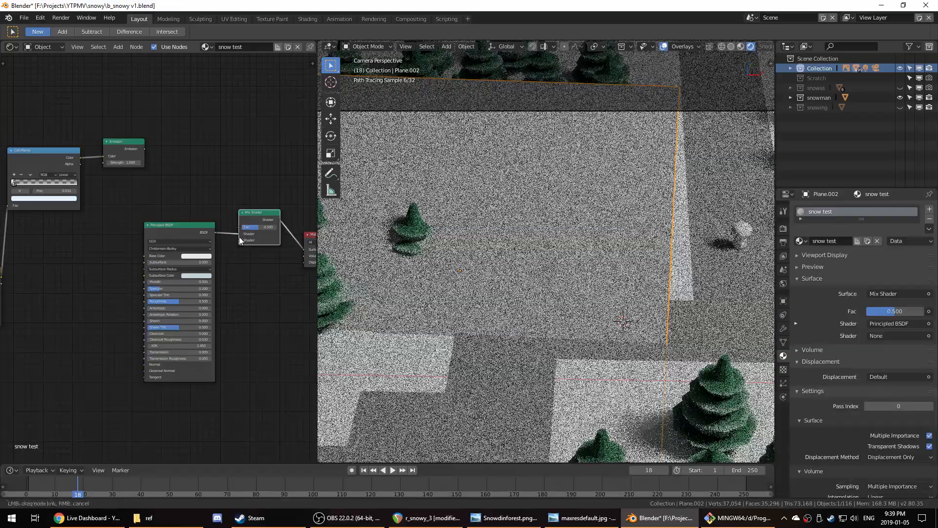
{"action": "left_click_drag", "start_coordinate": [239, 237], "coordinate": [239, 240]}
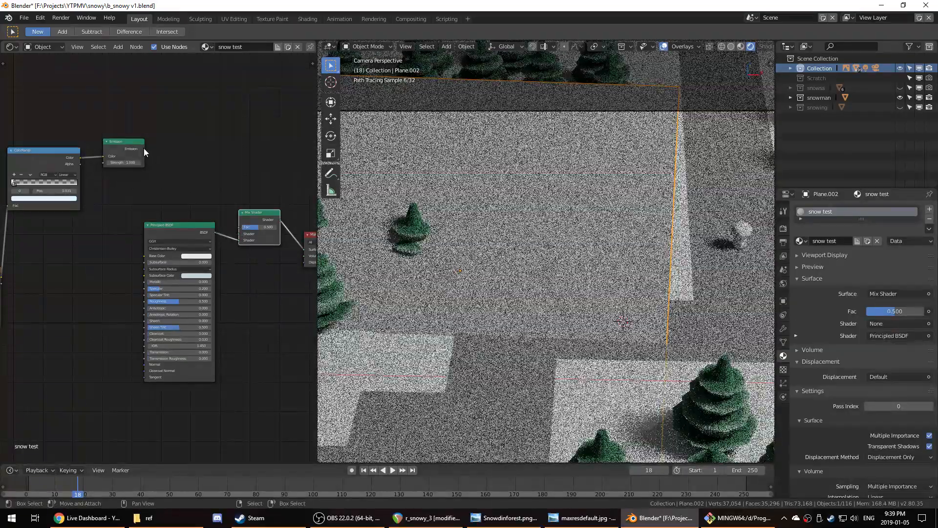
{"action": "left_click_drag", "start_coordinate": [144, 149], "coordinate": [239, 235]}
- Drive the Mix Shader's factor with the Voronoi Texture's Fac output, keeping Emission as the first shader and Principled BSDF as the second
{"action": "scroll", "coordinate": [203, 255], "scroll_direction": "down", "scroll_amount": 2}
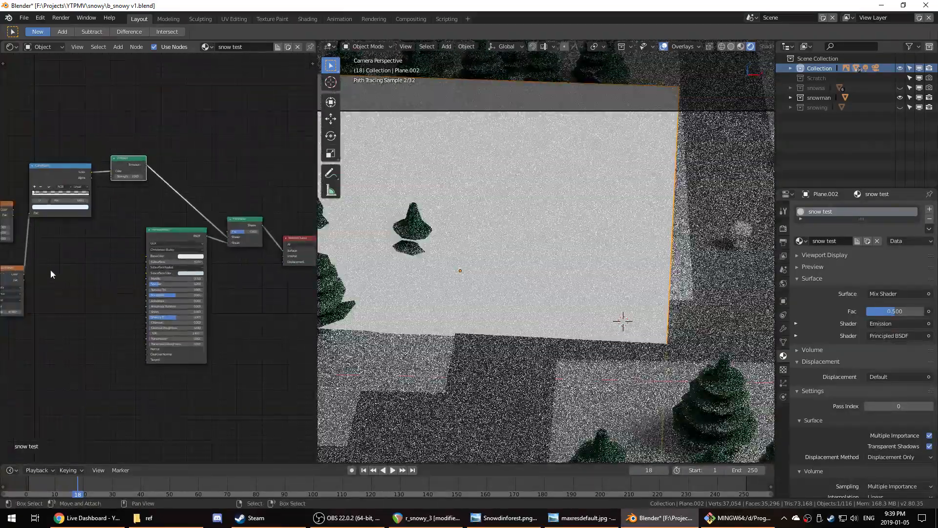
{"action": "middle_click_drag", "start_coordinate": [17, 282], "coordinate": [63, 278]}
{"action": "left_click_drag", "start_coordinate": [72, 274], "coordinate": [275, 235]}
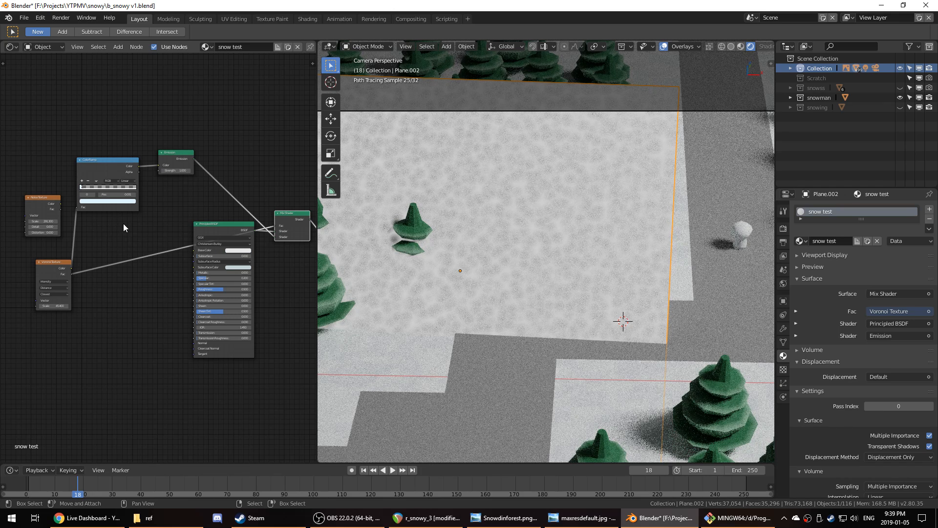
{"action": "left_click_drag", "start_coordinate": [274, 230], "coordinate": [275, 236]}
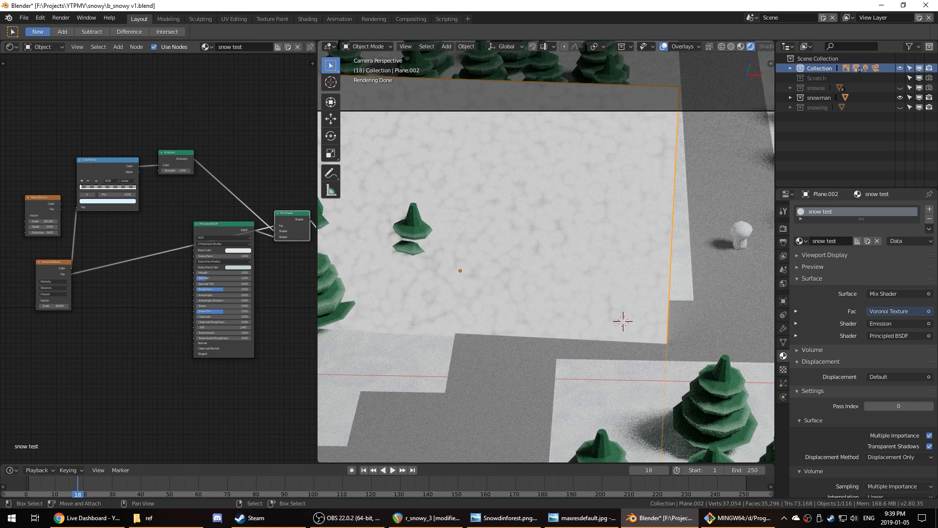
- Move the ColorRamp's transparent white stop to position 0.032, close against the pale blue stop
{"action": "key", "text": "alt+Tab"}
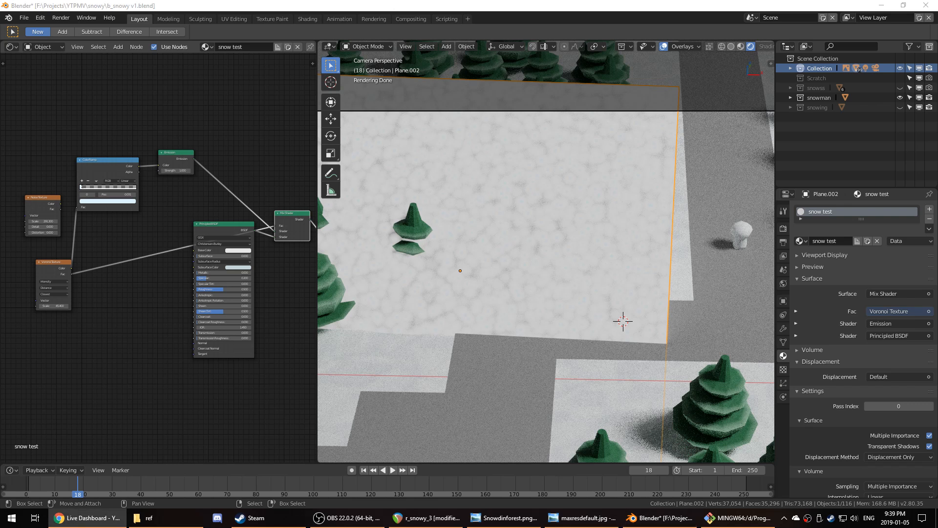
{"action": "left_click", "coordinate": [565, 239]}
{"action": "scroll", "coordinate": [565, 239], "scroll_direction": "down", "scroll_amount": 3}
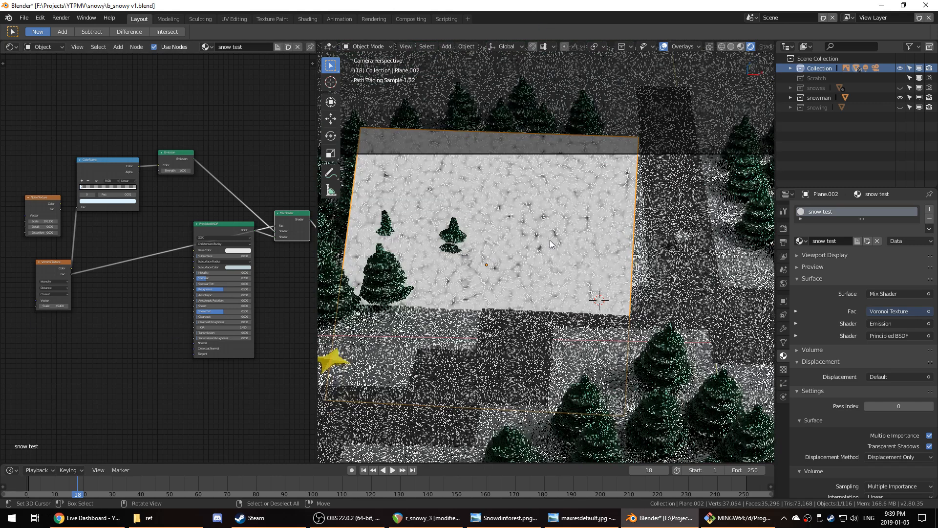
{"action": "scroll", "coordinate": [562, 245], "scroll_direction": "up", "scroll_amount": 5}
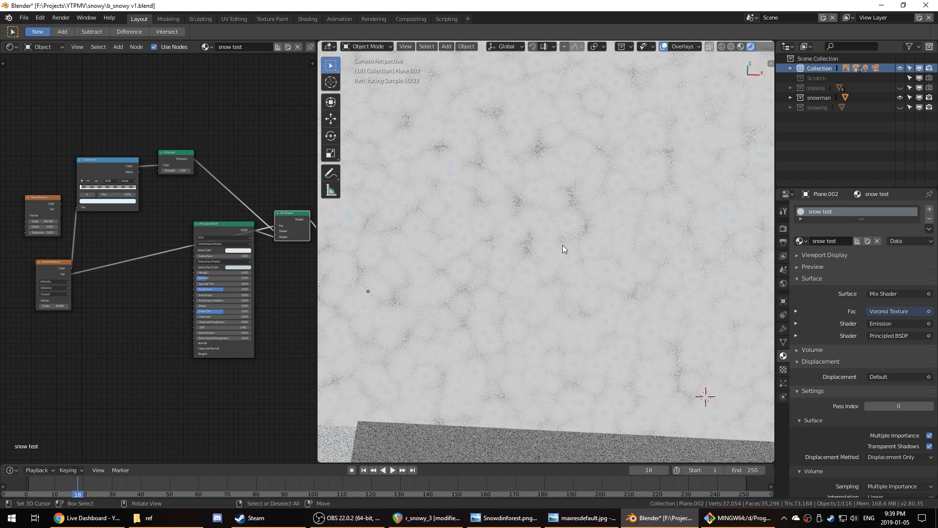
{"action": "scroll", "coordinate": [124, 206], "scroll_direction": "up", "scroll_amount": 6}
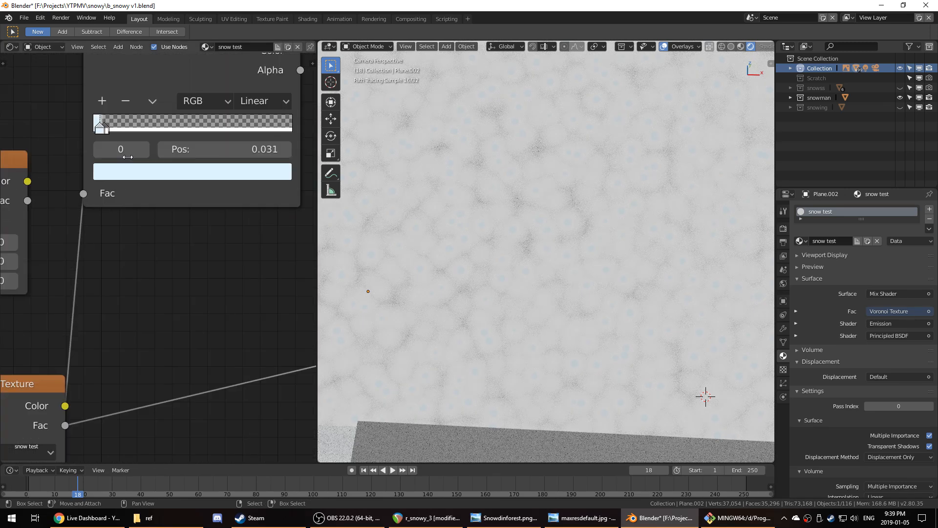
{"action": "mouse_move", "coordinate": [105, 133]}
{"action": "left_mouse_down"}
{"action": "mouse_move", "coordinate": [192, 135]}
{"action": "mouse_move", "coordinate": [96, 136]}
{"action": "left_mouse_up"}
{"action": "scroll", "coordinate": [206, 260], "scroll_direction": "down", "scroll_amount": 8}
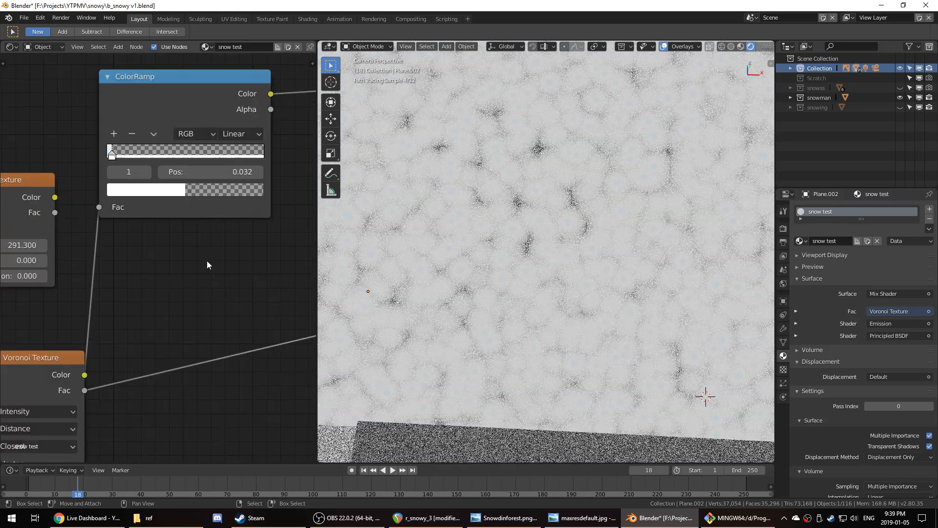
{"action": "scroll", "coordinate": [206, 263], "scroll_direction": "down", "scroll_amount": 1}
{"action": "scroll", "coordinate": [522, 262], "scroll_direction": "down", "scroll_amount": 5}
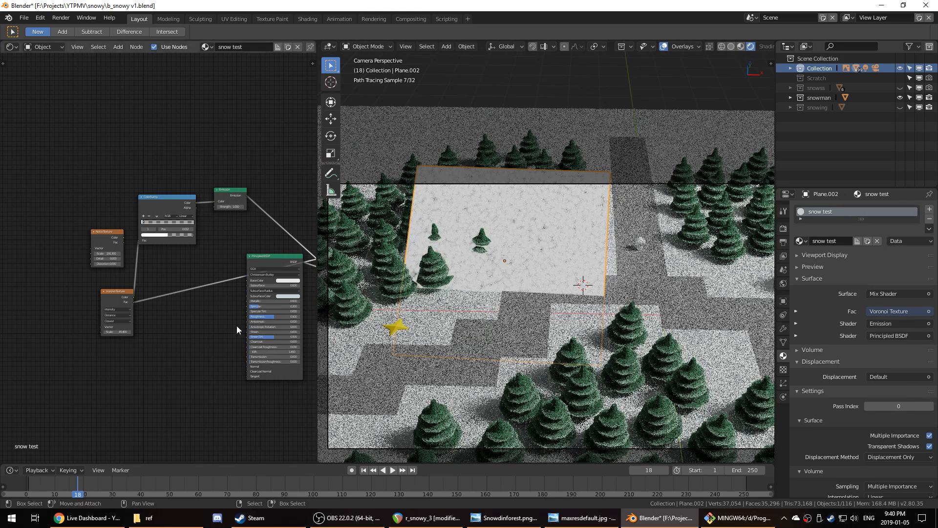
- Raise the Emission strength to 78.6 and swap the Mix Shader inputs so Principled BSDF comes first and Emission second
{"action": "scroll", "coordinate": [163, 324], "scroll_direction": "up", "scroll_amount": 3}
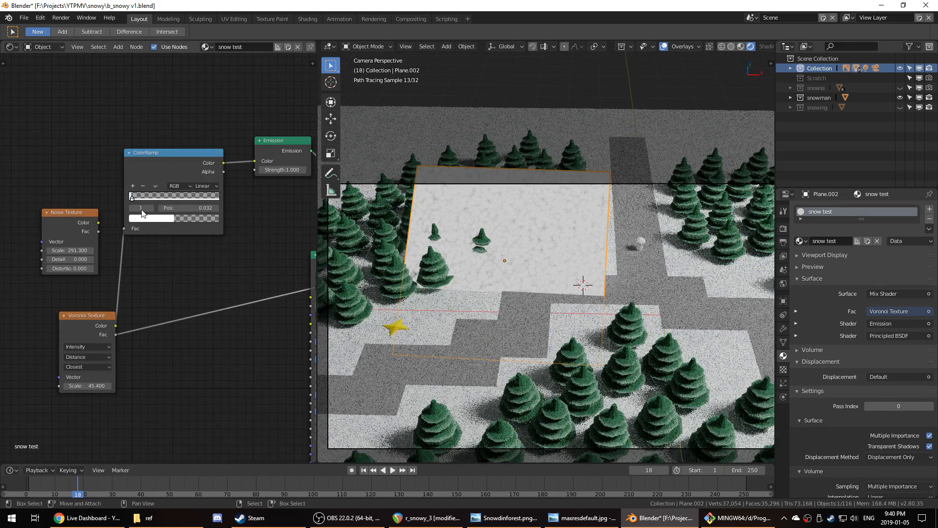
{"action": "middle_click_drag", "start_coordinate": [217, 281], "coordinate": [122, 280]}
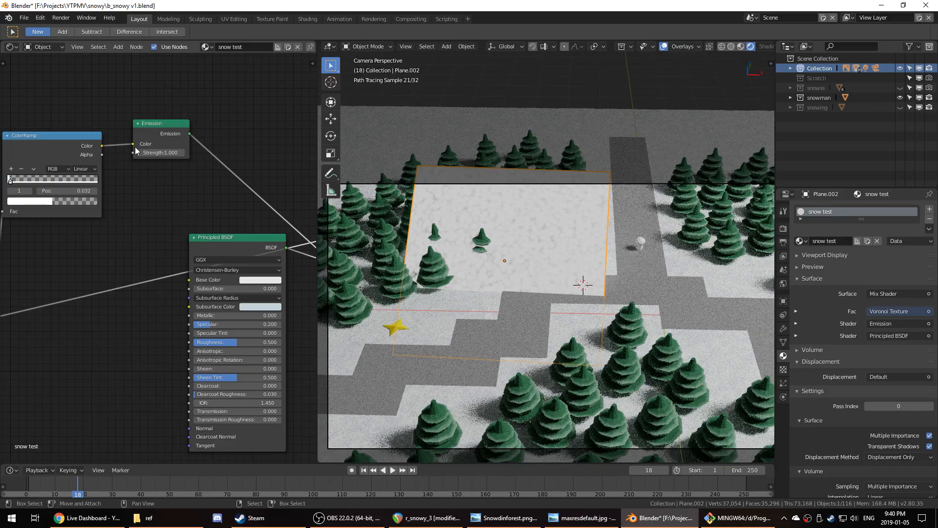
{"action": "left_click_drag", "start_coordinate": [147, 152], "coordinate": [177, 171]}
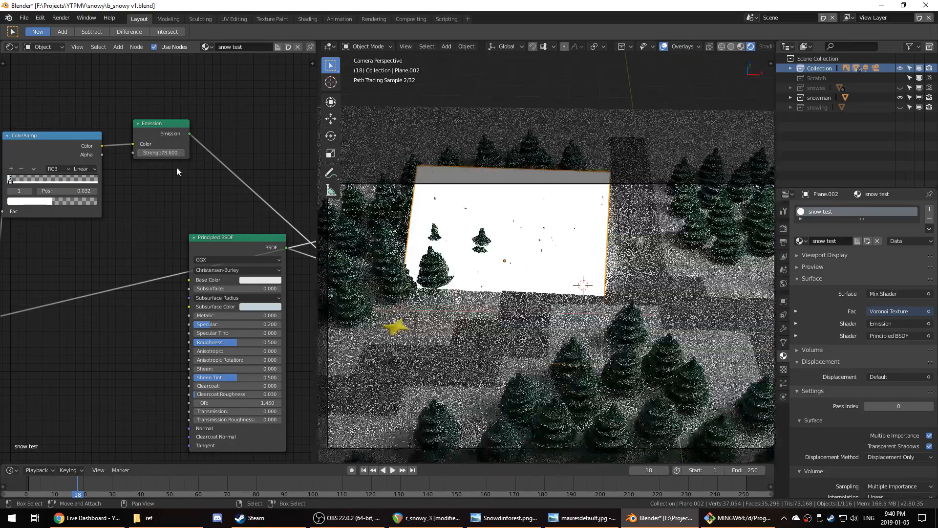
{"action": "middle_click_drag", "start_coordinate": [304, 216], "coordinate": [186, 215]}
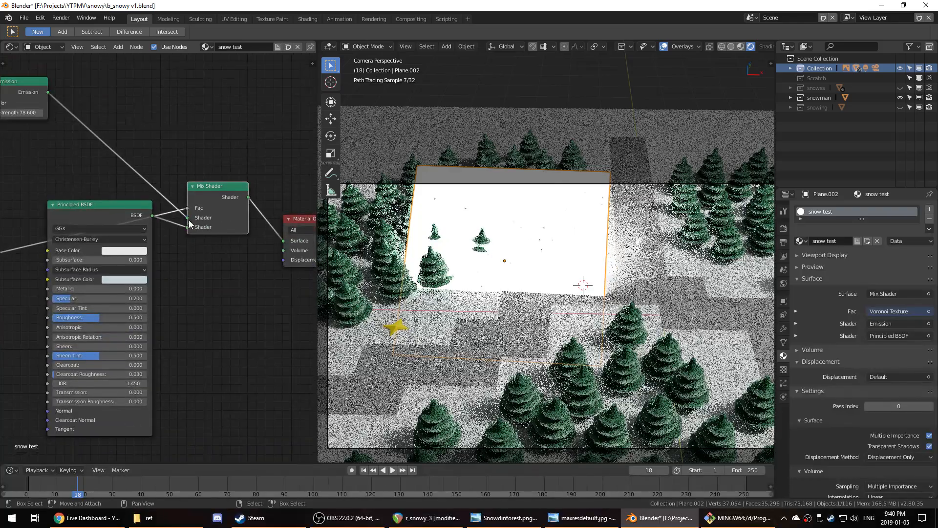
{"action": "left_click_drag", "start_coordinate": [189, 220], "coordinate": [188, 226]}
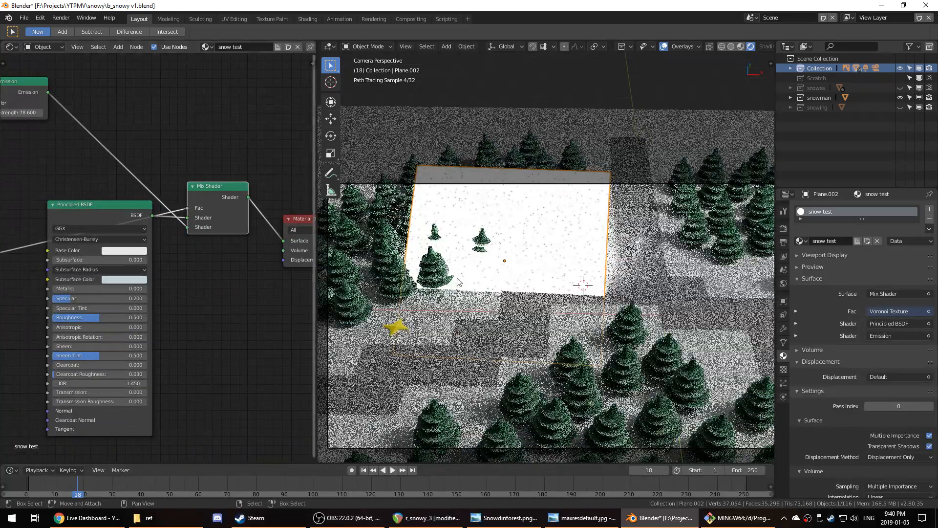
- Compare both Mix Shader input orders, ending with Principled BSDF first, and move the Principled BSDF node below the Mix Shader
{"action": "scroll", "coordinate": [458, 281], "scroll_direction": "up", "scroll_amount": 4}
{"action": "middle_click_drag", "start_coordinate": [219, 254], "coordinate": [109, 274]}
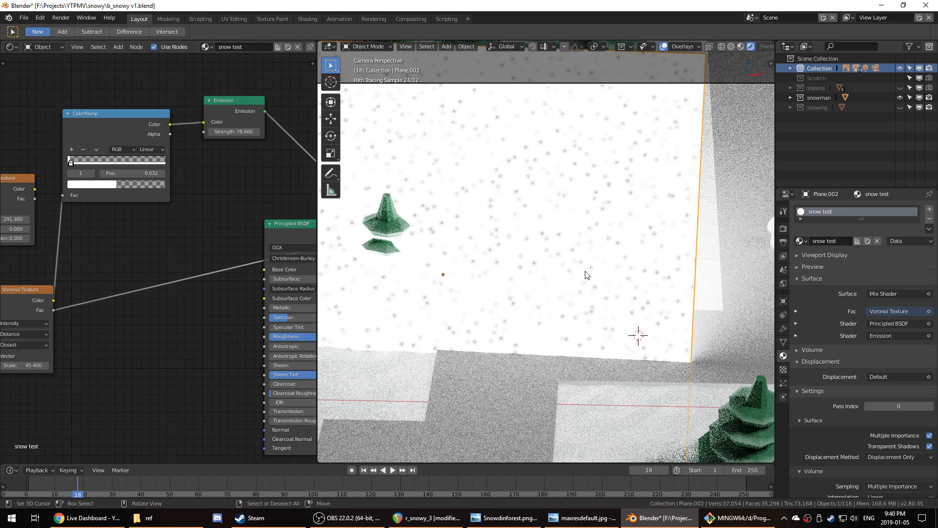
{"action": "scroll", "coordinate": [586, 275], "scroll_direction": "down", "scroll_amount": 3}
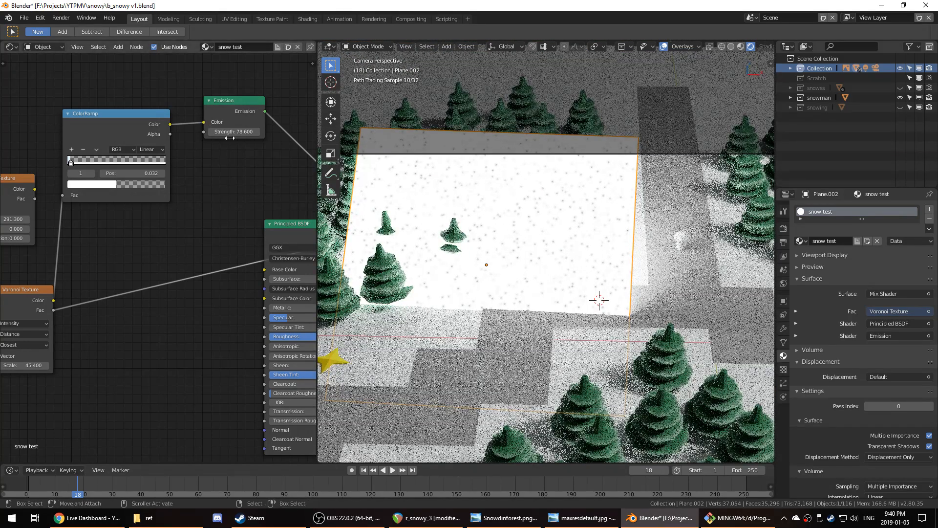
{"action": "middle_click_drag", "start_coordinate": [229, 138], "coordinate": [7, 103]}
{"action": "left_click_drag", "start_coordinate": [180, 202], "coordinate": [182, 210]}
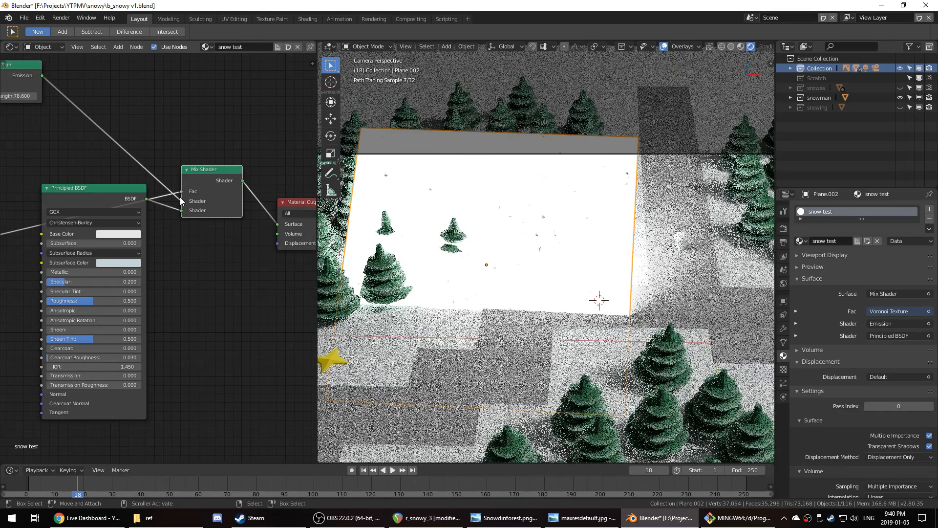
{"action": "left_click_drag", "start_coordinate": [180, 201], "coordinate": [181, 210]}
{"action": "left_click_drag", "start_coordinate": [100, 189], "coordinate": [93, 260]}
{"action": "scroll", "coordinate": [170, 260], "scroll_direction": "down", "scroll_amount": 1}
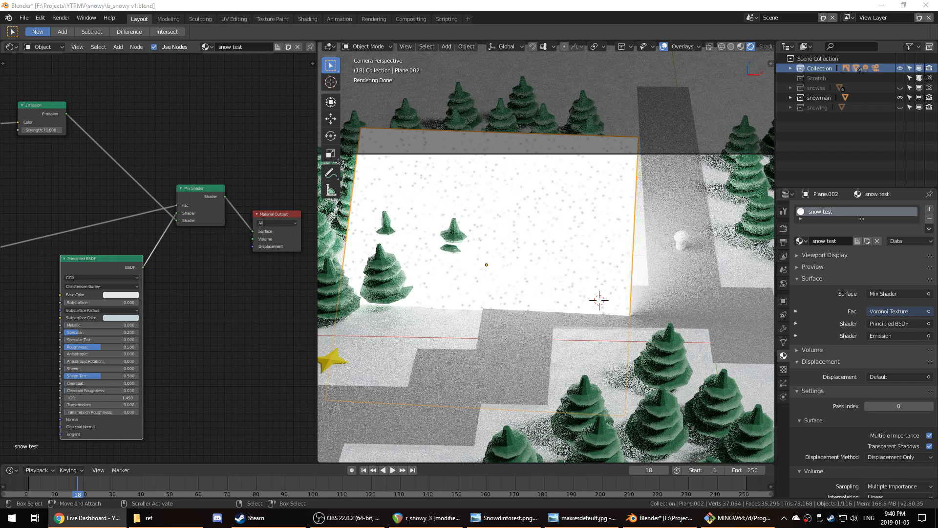
- Save the scene file with the test snow material
{"action": "left_click", "coordinate": [392, 3]}
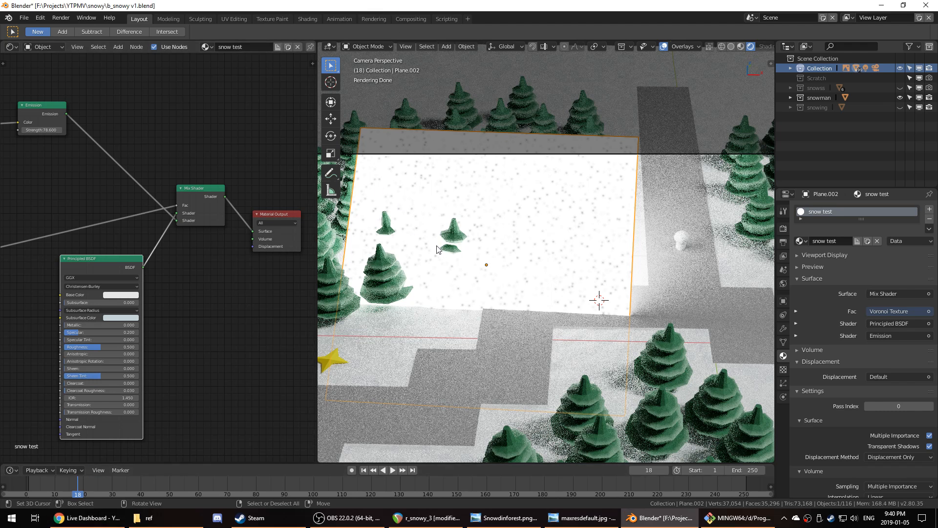
{"action": "key", "text": "ctrl+s"}
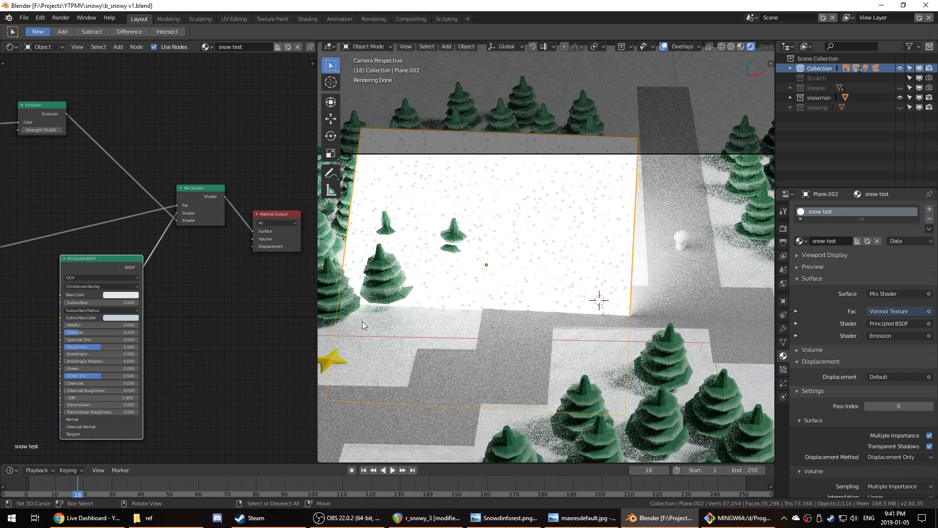
- Delete the plane carrying the snow test material and save the scene file
{"action": "middle_click_drag", "start_coordinate": [206, 314], "coordinate": [70, 352]}
{"action": "scroll", "coordinate": [68, 343], "scroll_direction": "down", "scroll_amount": 3}
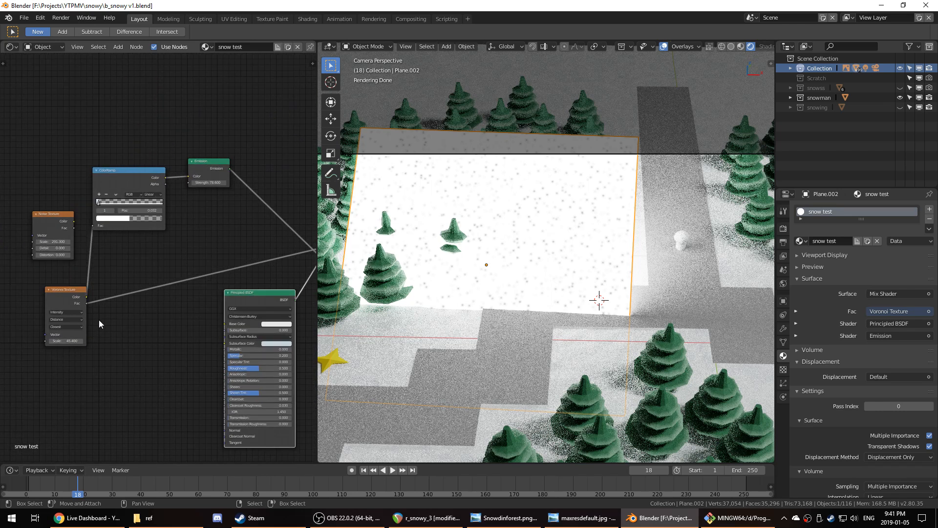
{"action": "key", "text": "x"}
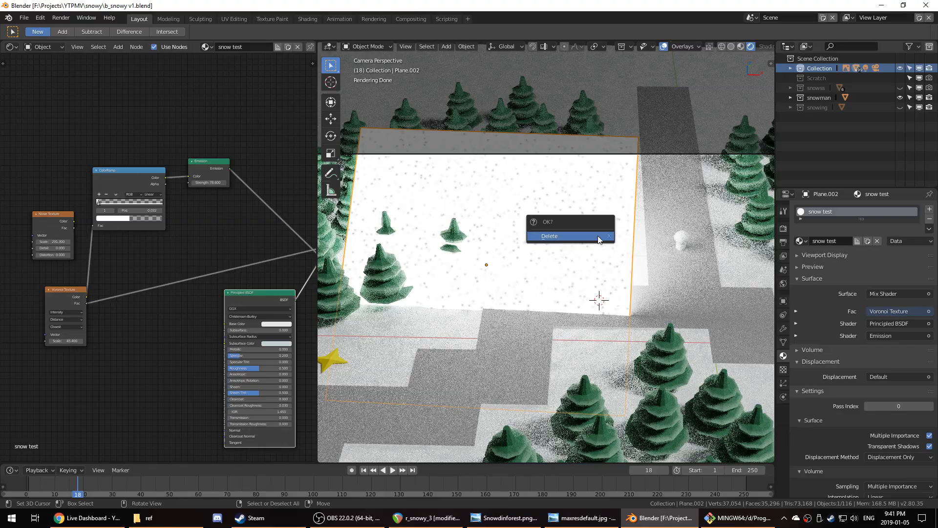
{"action": "left_click", "coordinate": [597, 236]}
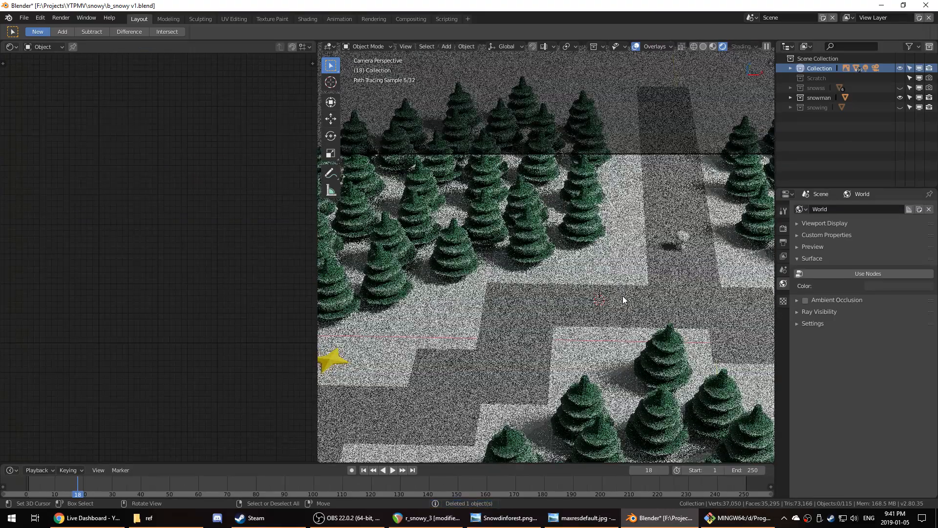
{"action": "middle_click_drag", "start_coordinate": [623, 296], "coordinate": [557, 295], "text": "shift"}
{"action": "key", "text": "ctrl+s"}
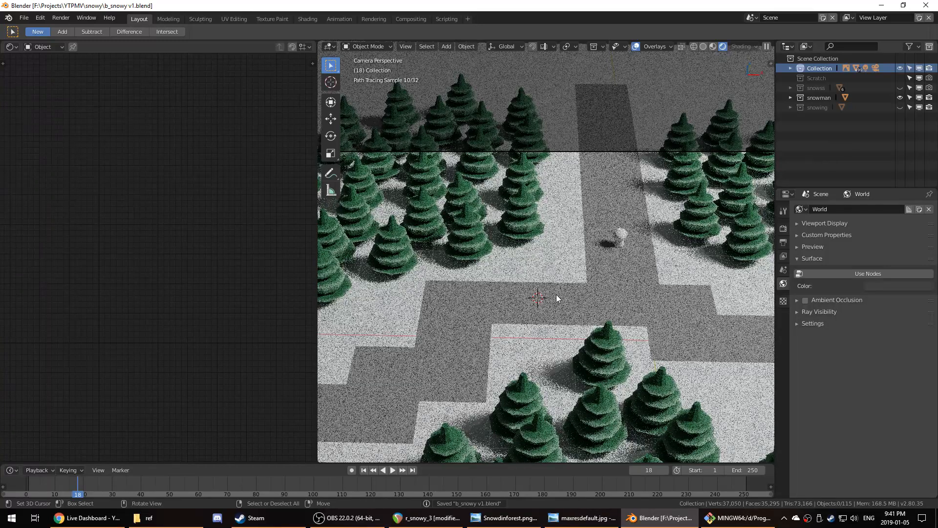
{"action": "scroll", "coordinate": [556, 294], "scroll_direction": "down", "scroll_amount": 2}
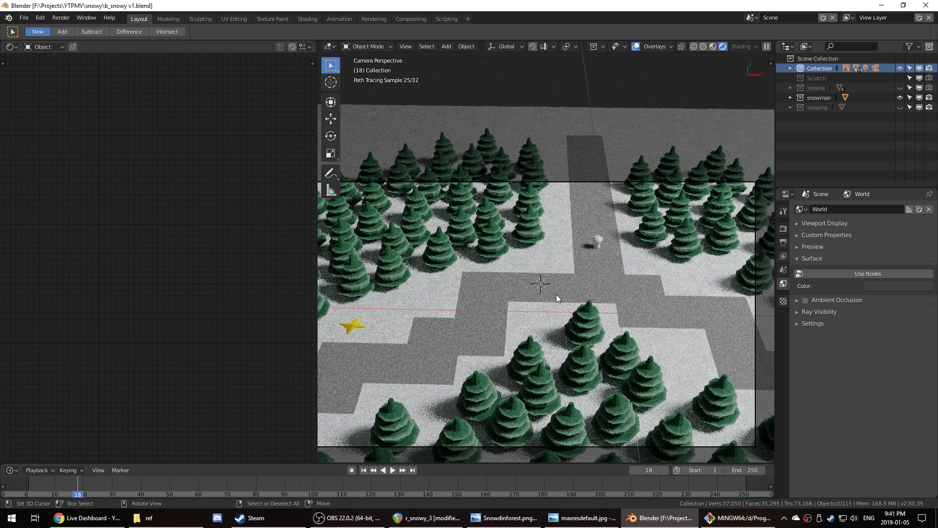
{"action": "scroll", "coordinate": [556, 294], "scroll_direction": "down", "scroll_amount": 2}
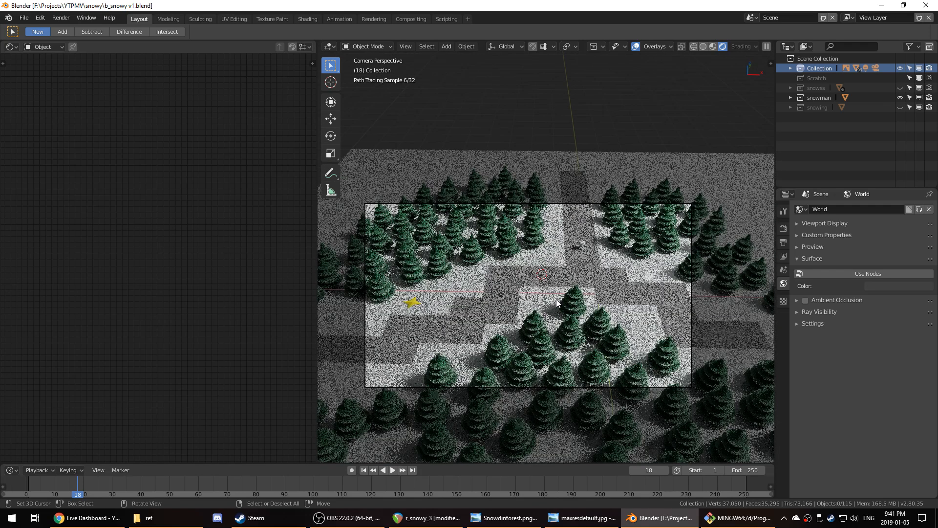
{"action": "mouse_move", "coordinate": [547, 310]}
{"action": "middle_mouse_down", "text": "shift"}
{"action": "mouse_move", "coordinate": [582, 312]}
{"action": "mouse_move", "coordinate": [547, 293]}
{"action": "middle_mouse_up", "text": "shift"}
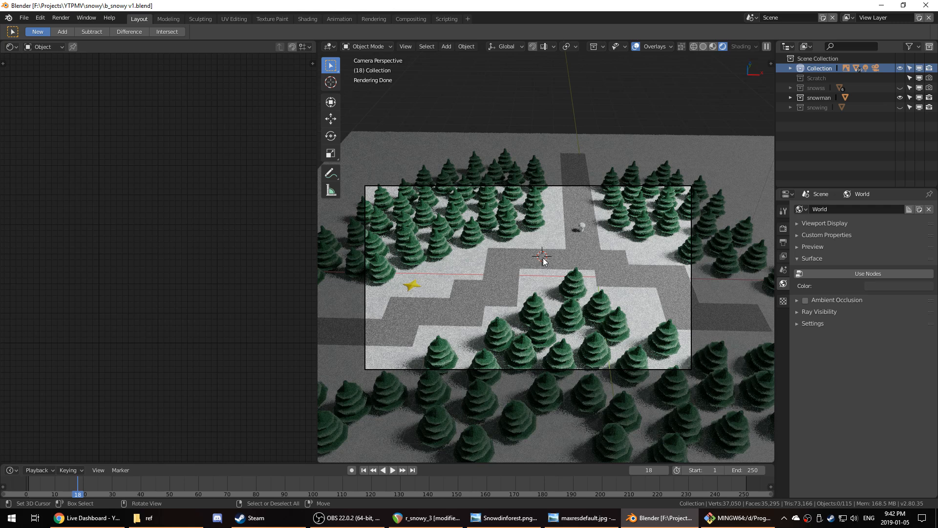
- Switch the viewport from rendered to solid shading and leave the camera view for an overview of the forest
{"action": "scroll", "coordinate": [544, 261], "scroll_direction": "up", "scroll_amount": 3}
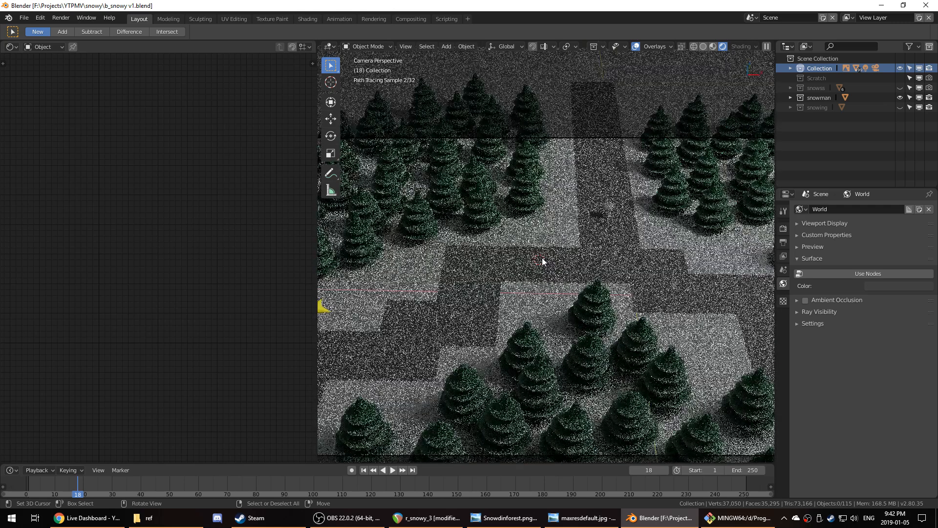
{"action": "key", "text": "z"}
{"action": "left_click", "coordinate": [607, 265]}
{"action": "scroll", "coordinate": [580, 307], "scroll_direction": "down", "scroll_amount": 4}
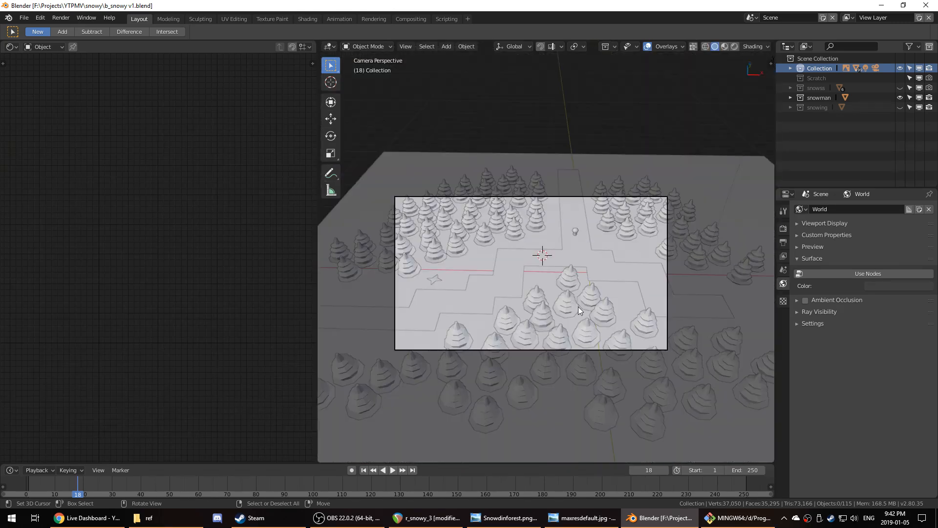
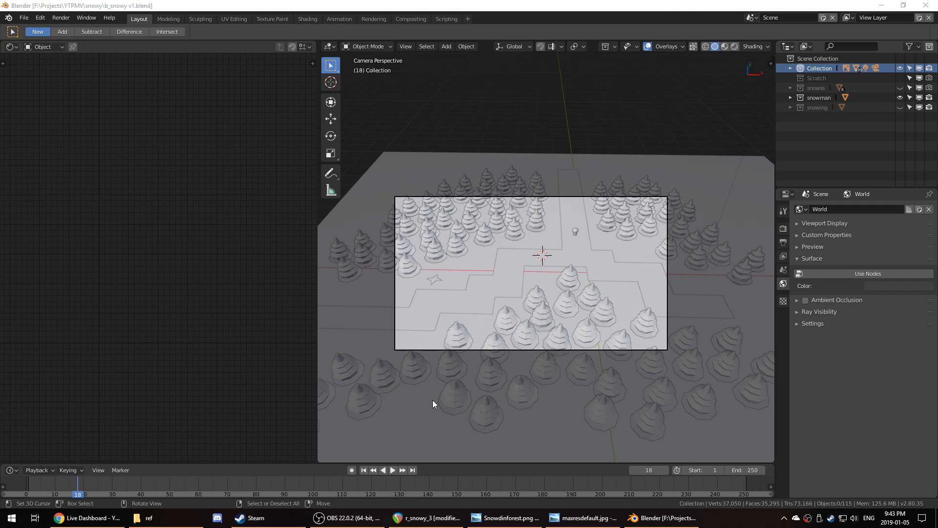
{"action": "middle_click_drag", "start_coordinate": [480, 77], "coordinate": [659, 236]}
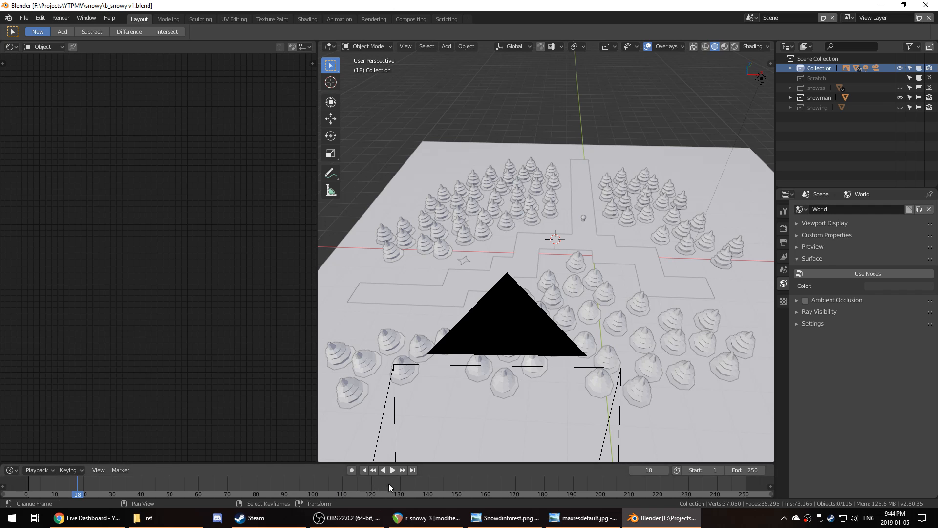
- Switch to REAPER and close the r_snowy_3 project, answering the save prompt
{"action": "left_click", "coordinate": [421, 521]}
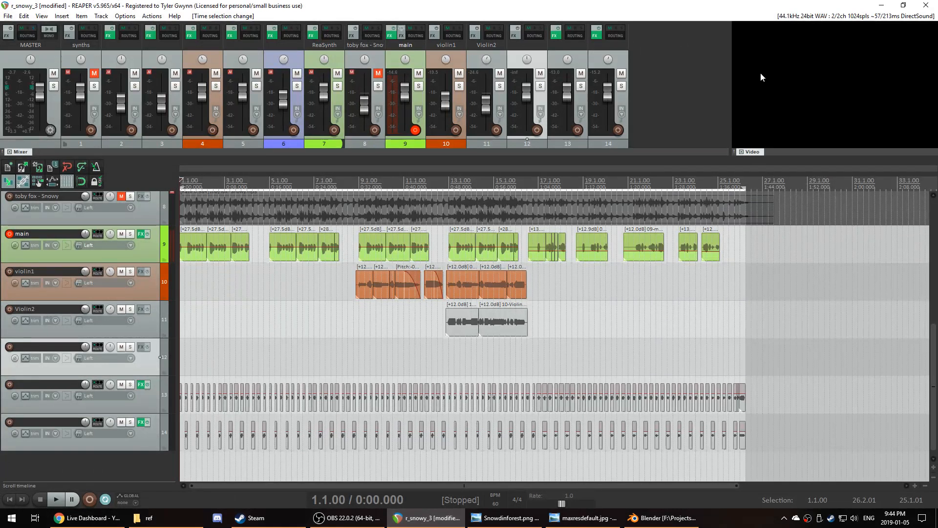
{"action": "left_click", "coordinate": [926, 5]}
{"action": "left_click", "coordinate": [443, 289]}
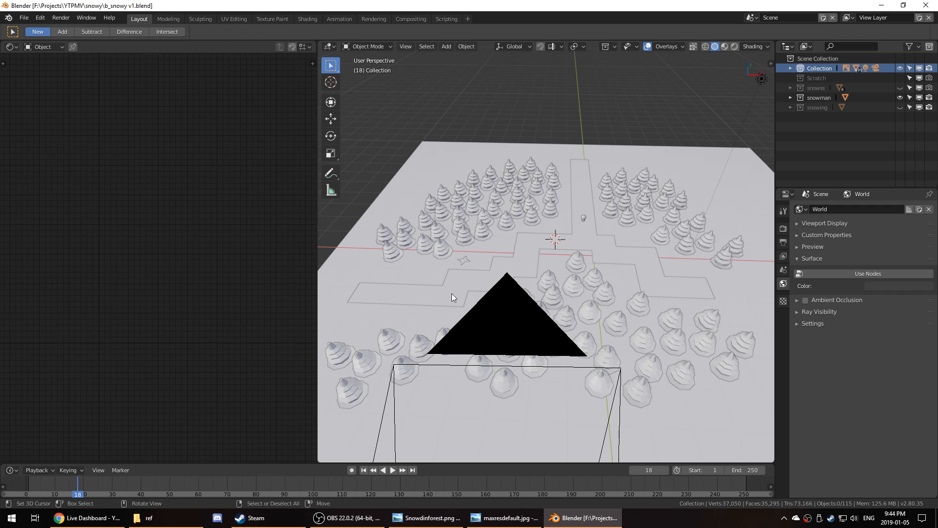
- Select the path object in the Blender scene and save the scene file
{"action": "left_click", "coordinate": [486, 304]}
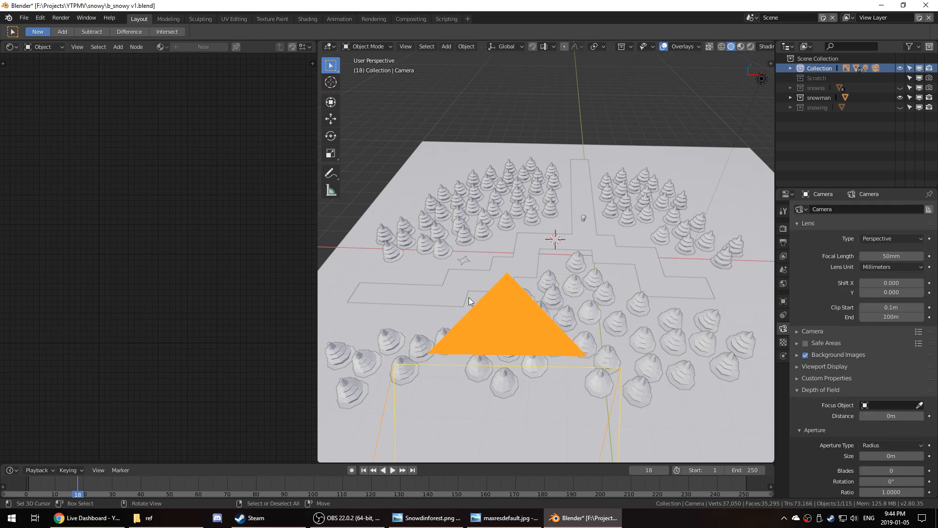
{"action": "left_click", "coordinate": [456, 279]}
{"action": "right_click", "coordinate": [252, 518]}
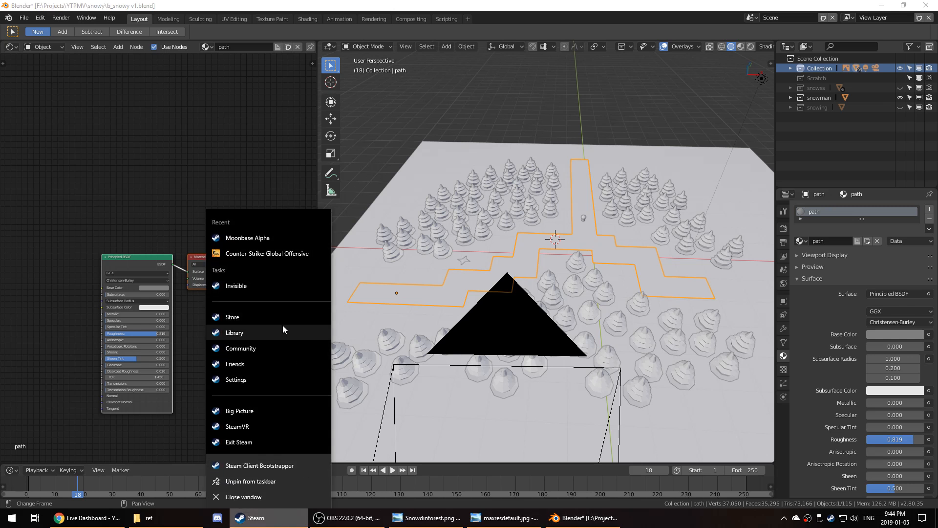
{"action": "left_click", "coordinate": [609, 3]}
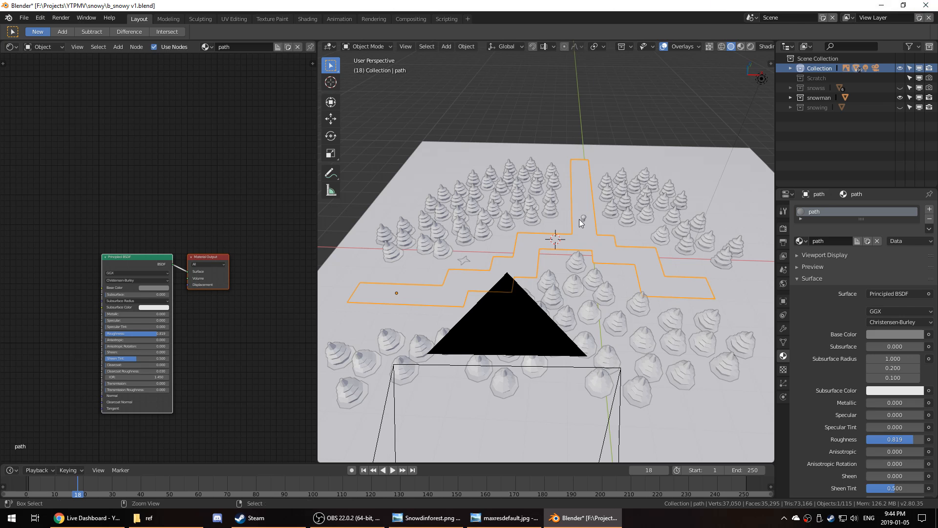
{"action": "key", "text": "ctrl+s"}
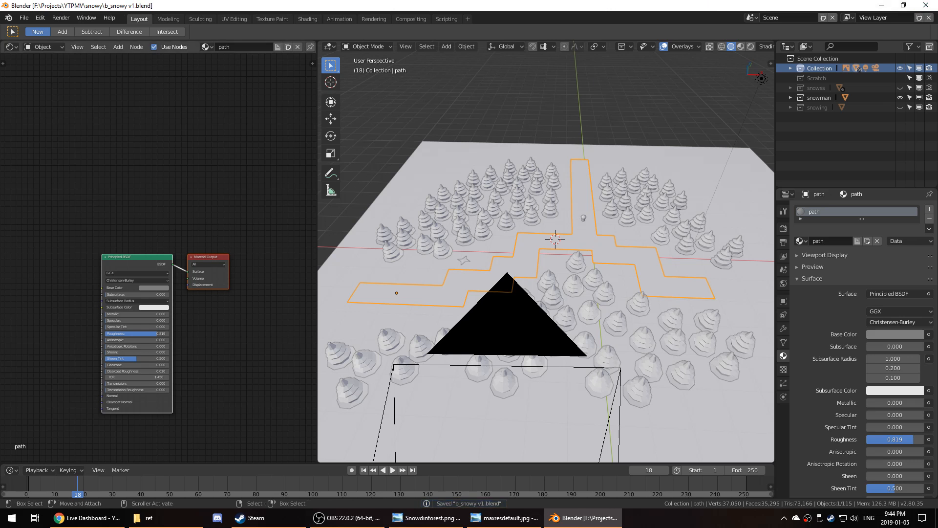
- Examine the layout of the trees, path and ground from several angles and distances
{"action": "key", "text": "alt+Tab"}
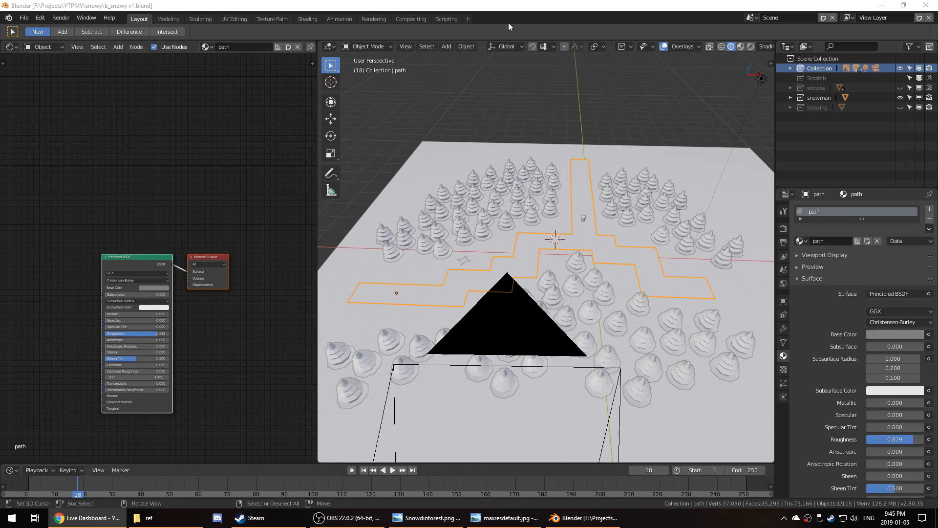
{"action": "middle_click_drag", "start_coordinate": [529, 274], "coordinate": [533, 293]}
{"action": "scroll", "coordinate": [534, 293], "scroll_direction": "down", "scroll_amount": 6}
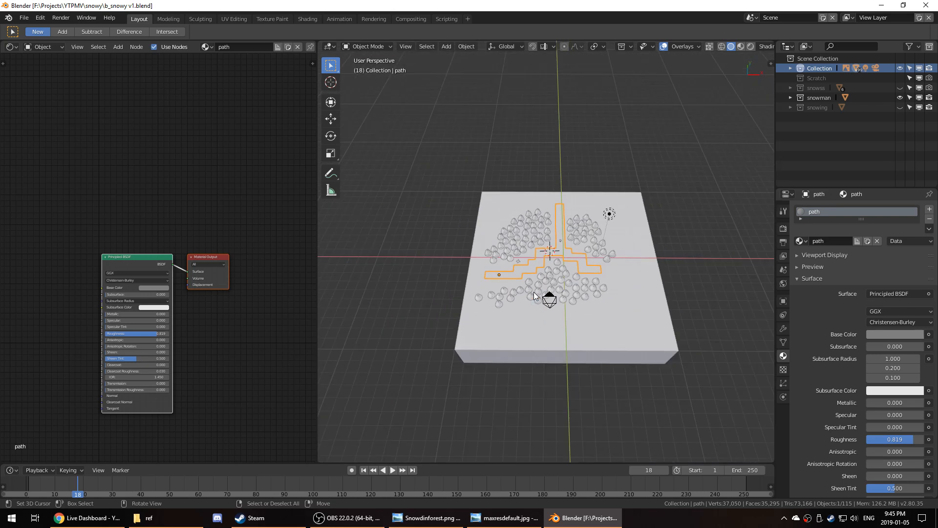
{"action": "scroll", "coordinate": [534, 292], "scroll_direction": "up", "scroll_amount": 2}
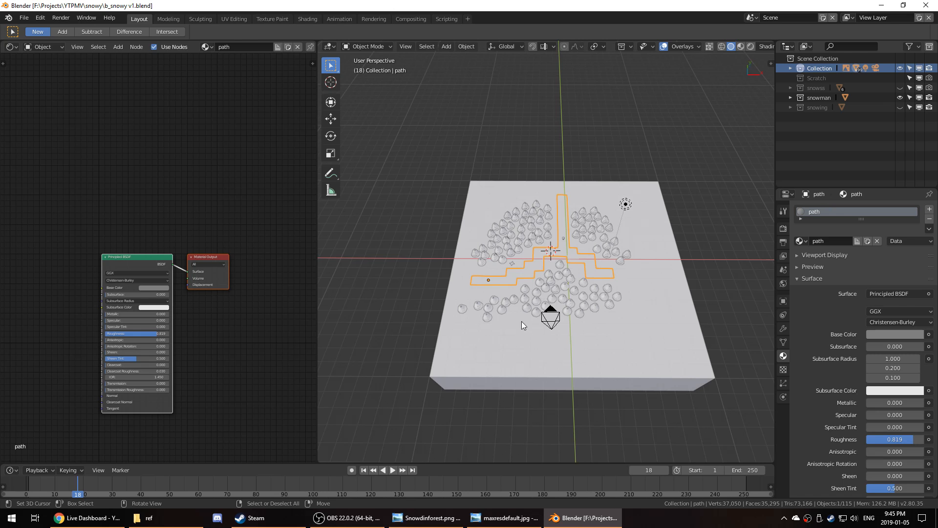
{"action": "scroll", "coordinate": [526, 308], "scroll_direction": "up", "scroll_amount": 4}
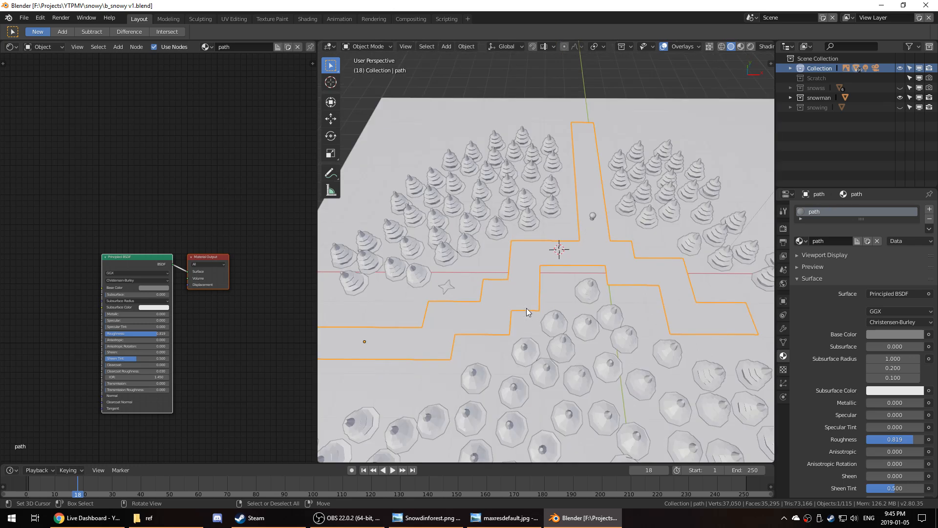
{"action": "middle_click_drag", "start_coordinate": [527, 308], "coordinate": [594, 319]}
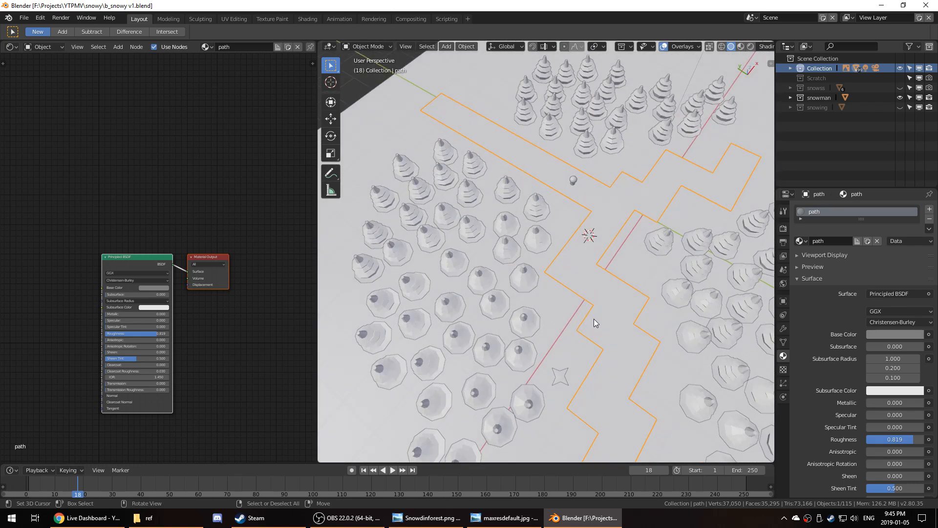
{"action": "key", "text": "KP_1"}
{"action": "middle_click_drag", "start_coordinate": [570, 169], "coordinate": [558, 228]}
{"action": "scroll", "coordinate": [586, 228], "scroll_direction": "up", "scroll_amount": 4}
{"action": "scroll", "coordinate": [586, 232], "scroll_direction": "down", "scroll_amount": 3}
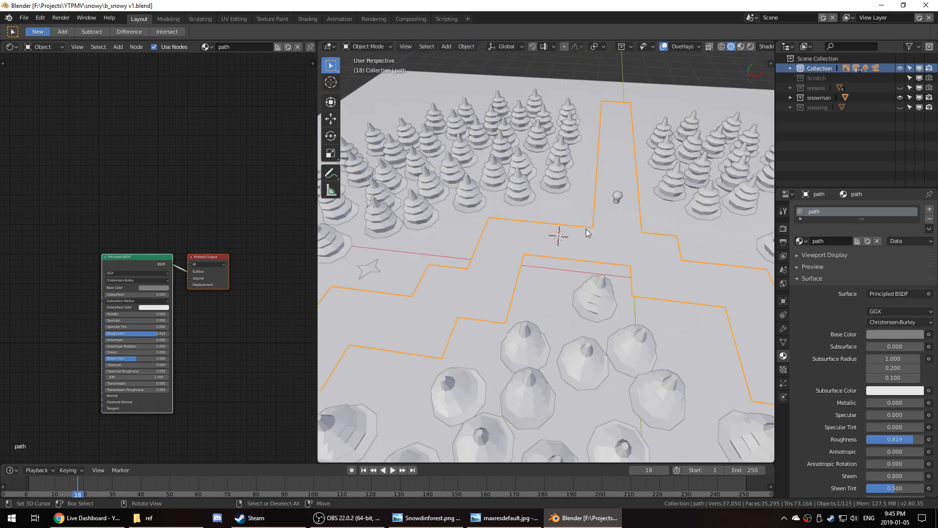
- Select the snowman on the path, frame it in the viewport and save the scene file
{"action": "key", "text": "KP_0"}
{"action": "left_click", "coordinate": [573, 233]}
{"action": "left_click", "coordinate": [573, 233]}
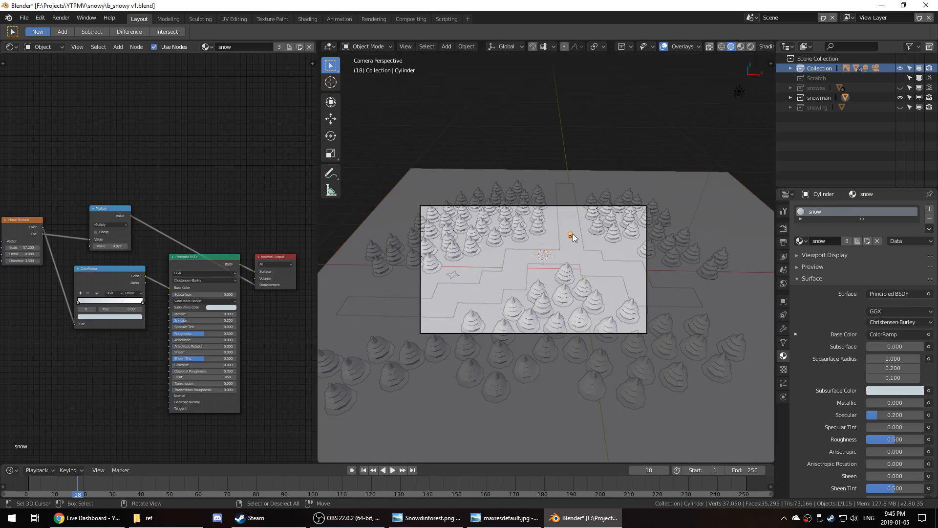
{"action": "key", "text": "KP_Decimal"}
{"action": "scroll", "coordinate": [573, 234], "scroll_direction": "down", "scroll_amount": 5}
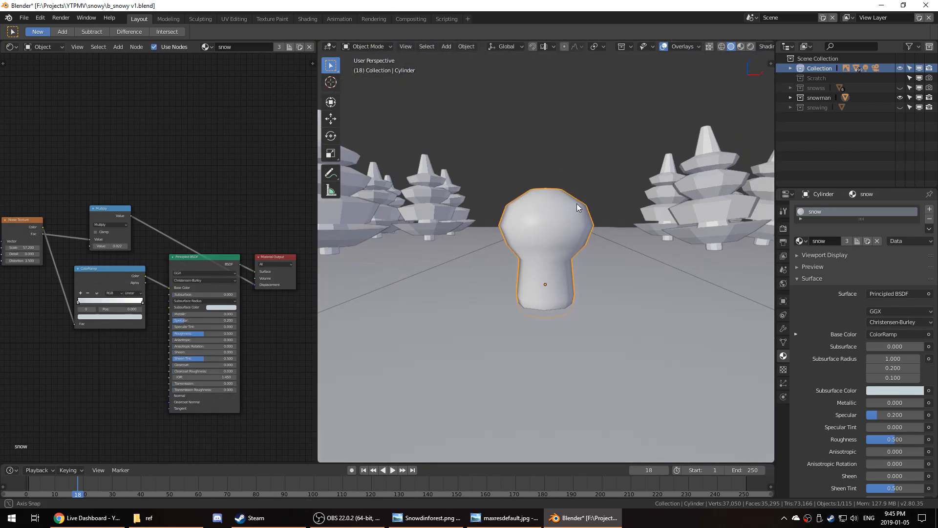
{"action": "key", "text": "KP_1"}
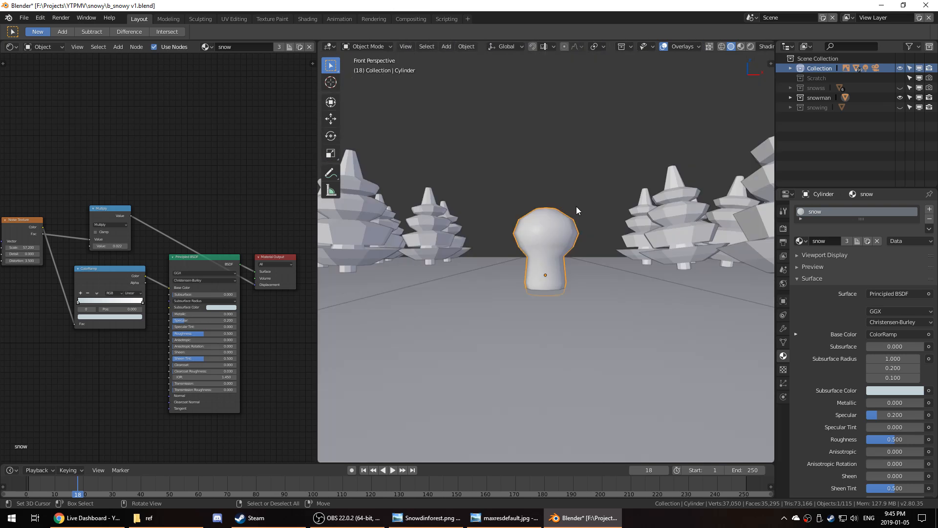
{"action": "middle_click_drag", "start_coordinate": [576, 207], "coordinate": [558, 225]}
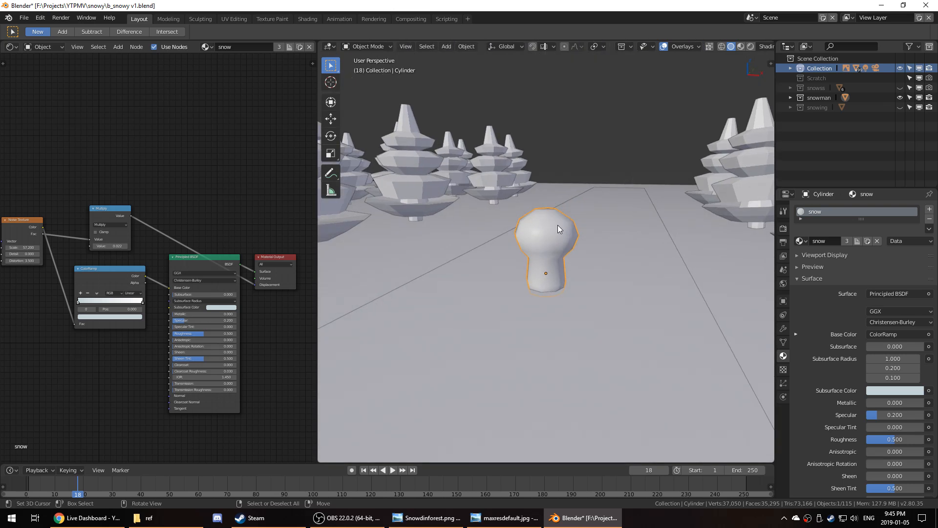
{"action": "key", "text": "ctrl+s"}
{"action": "left_click", "coordinate": [23, 18]}
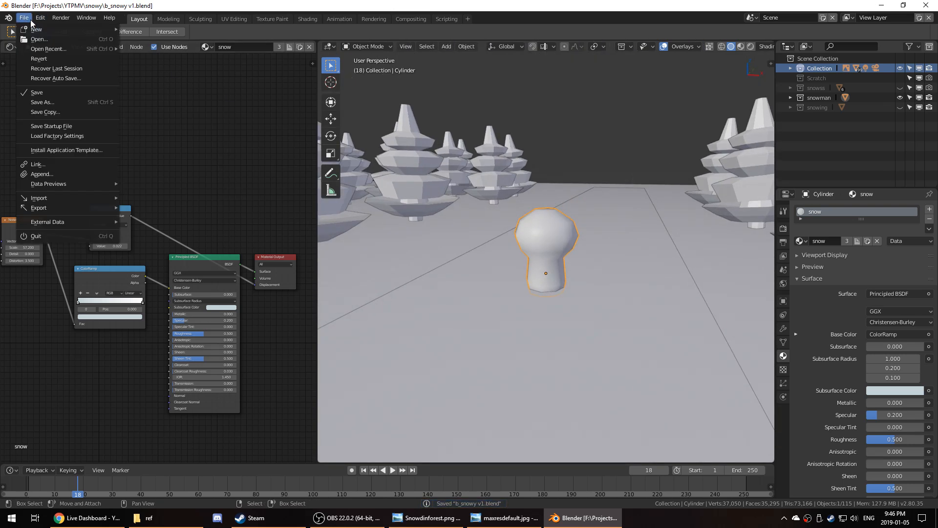
- Isolate the snowman collection by hiding the other collections, and view the snowman from the front
{"action": "middle_click_drag", "start_coordinate": [507, 203], "coordinate": [530, 272]}
{"action": "scroll", "coordinate": [556, 230], "scroll_direction": "up", "scroll_amount": 2}
{"action": "key", "text": "KP_1"}
{"action": "left_click", "coordinate": [812, 97]}
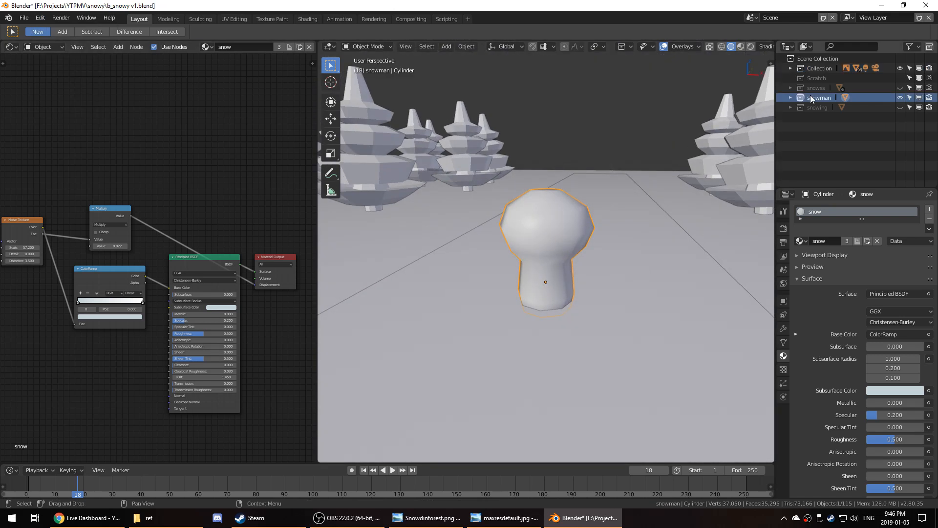
{"action": "key", "text": "shift+h"}
{"action": "key", "text": "KP_1"}
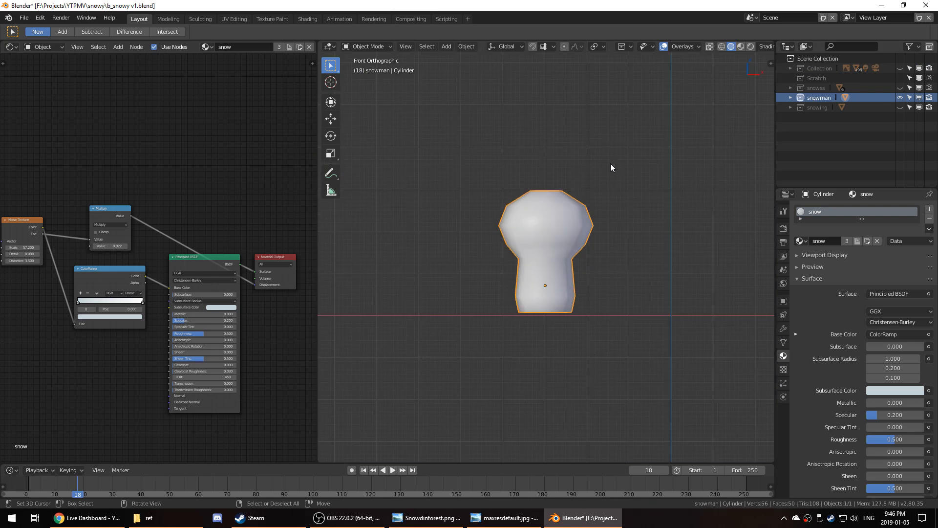
{"action": "scroll", "coordinate": [573, 169], "scroll_direction": "up", "scroll_amount": 2}
- Open the snowman mesh in Edit Mode in the front orthographic view
{"action": "key", "text": "Tab"}
{"action": "key", "text": "Tab"}
{"action": "key", "text": "Tab"}
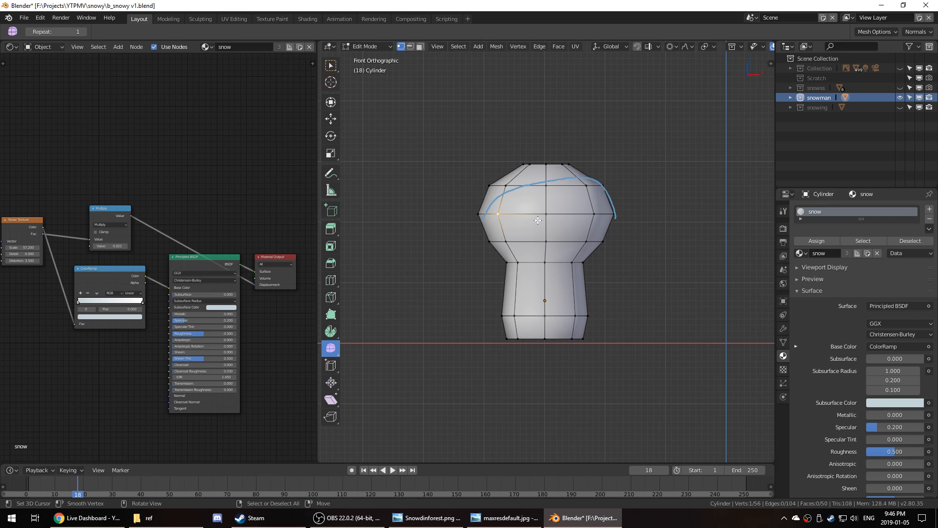
{"action": "middle_click_drag", "start_coordinate": [645, 237], "coordinate": [624, 254]}
{"action": "scroll", "coordinate": [624, 255], "scroll_direction": "down", "scroll_amount": 12}
{"action": "scroll", "coordinate": [620, 259], "scroll_direction": "up", "scroll_amount": 6}
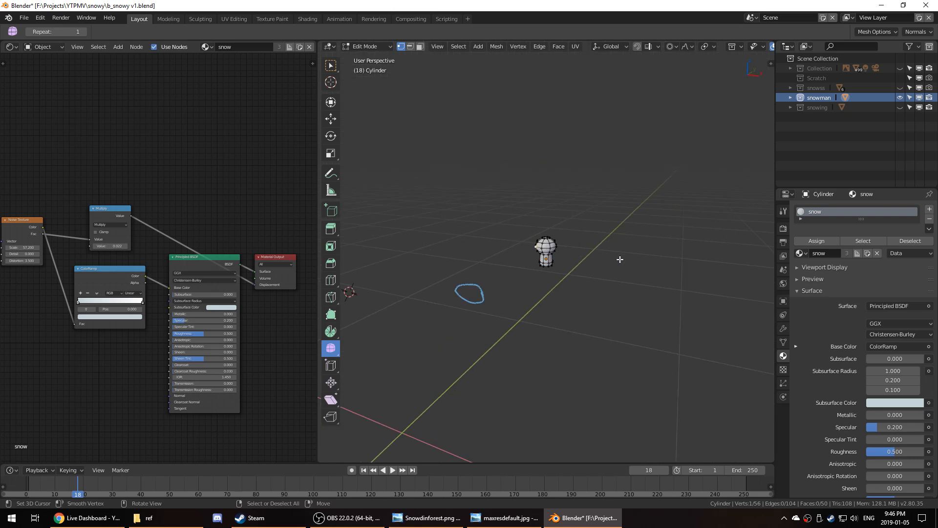
{"action": "key", "text": "Tab"}
{"action": "scroll", "coordinate": [612, 267], "scroll_direction": "down", "scroll_amount": 2}
{"action": "key", "text": "Tab"}
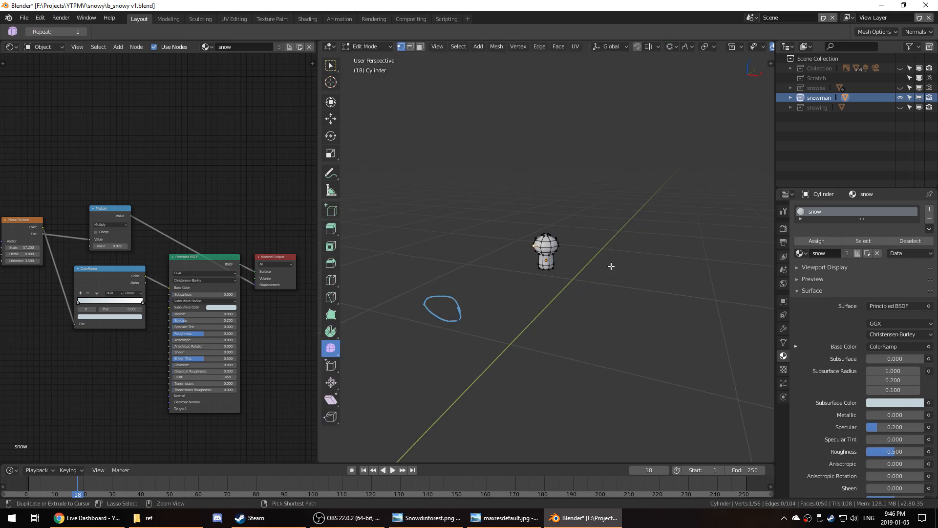
{"action": "key", "text": "Tab"}
{"action": "scroll", "coordinate": [608, 268], "scroll_direction": "up", "scroll_amount": 3}
{"action": "key", "text": "KP_1"}
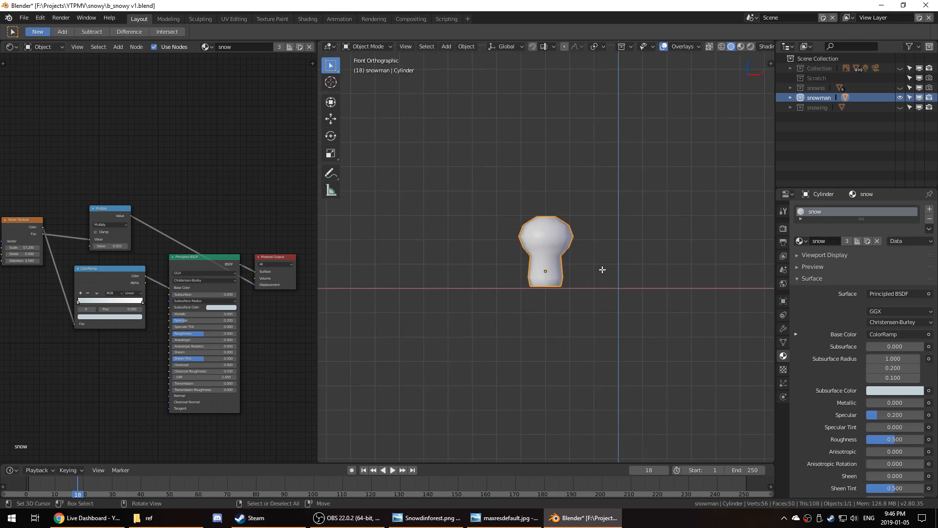
{"action": "scroll", "coordinate": [603, 266], "scroll_direction": "up", "scroll_amount": 5}
{"action": "key", "text": "Tab"}
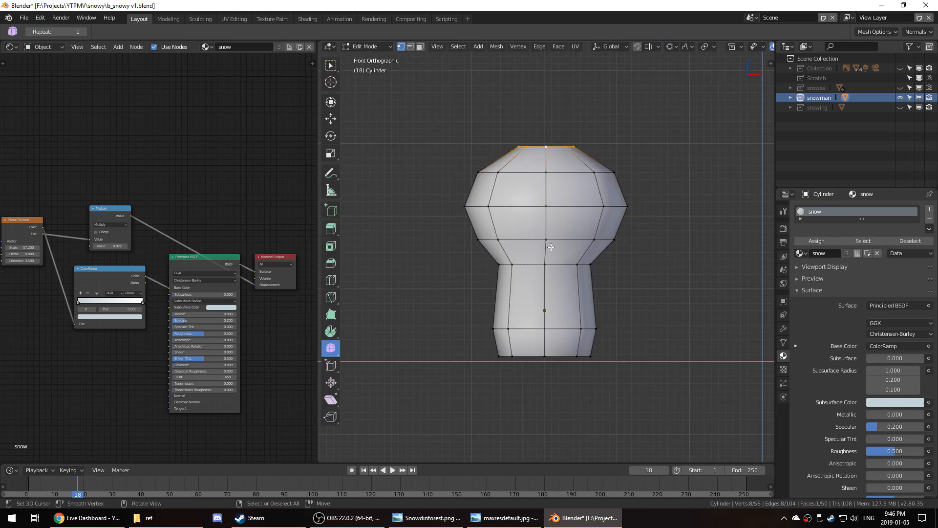
- Select the three-by-three block of front vertices on the snowman's head
{"action": "middle_click_drag", "start_coordinate": [551, 247], "coordinate": [580, 261]}
{"action": "right_click", "coordinate": [493, 204]}
{"action": "middle_click_drag", "start_coordinate": [495, 206], "coordinate": [533, 200]}
{"action": "middle_click_drag", "start_coordinate": [628, 223], "coordinate": [574, 228]}
{"action": "key", "text": "KP_5"}
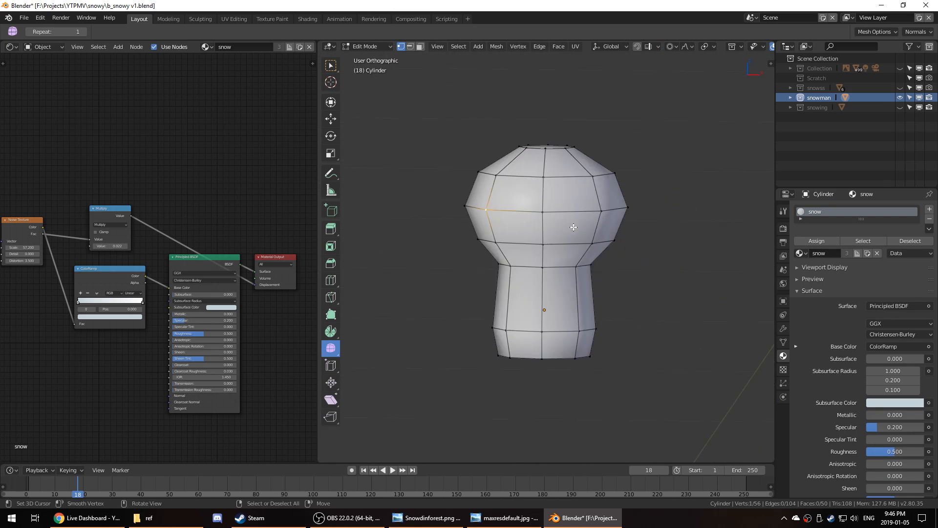
{"action": "key", "text": "KP_1"}
{"action": "right_click", "coordinate": [547, 207], "text": "shift"}
{"action": "right_click", "coordinate": [611, 199], "text": "shift"}
{"action": "right_click", "coordinate": [596, 177], "text": "shift"}
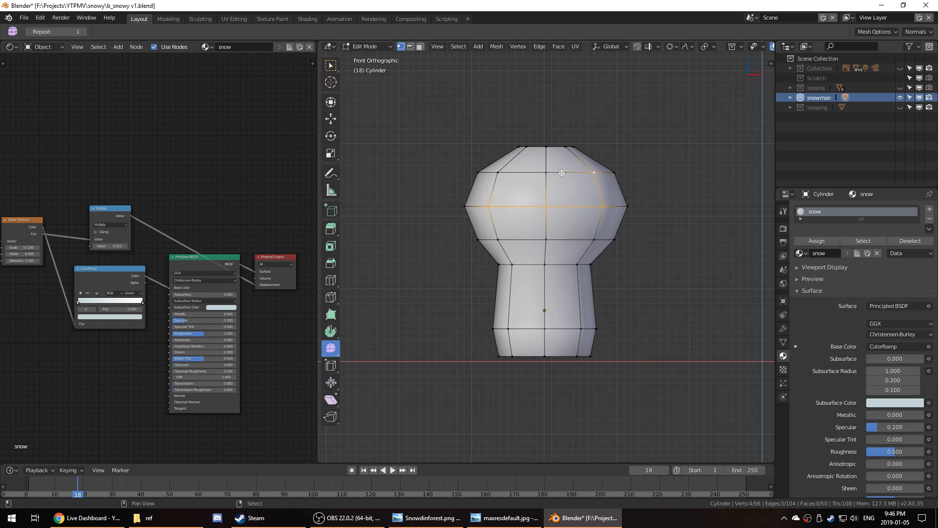
{"action": "right_click", "coordinate": [546, 172], "text": "shift"}
{"action": "right_click", "coordinate": [498, 172], "text": "shift"}
{"action": "right_click", "coordinate": [498, 239], "text": "shift"}
{"action": "right_click", "coordinate": [546, 240], "text": "shift"}
{"action": "right_click", "coordinate": [594, 239], "text": "shift"}
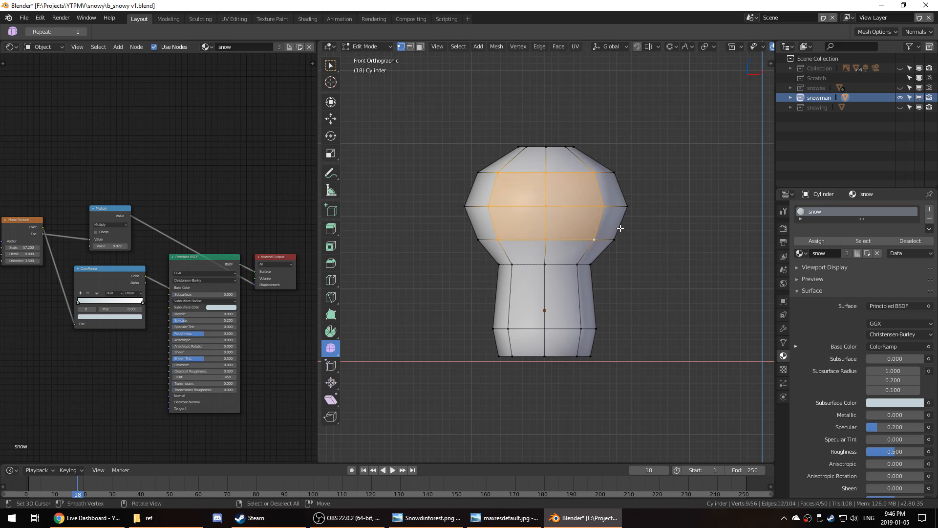
- Select the three middle-row vertices across the front of the snowman's head and return to the front orthographic view
{"action": "middle_click_drag", "start_coordinate": [608, 252], "coordinate": [581, 263]}
{"action": "left_click", "coordinate": [546, 245]}
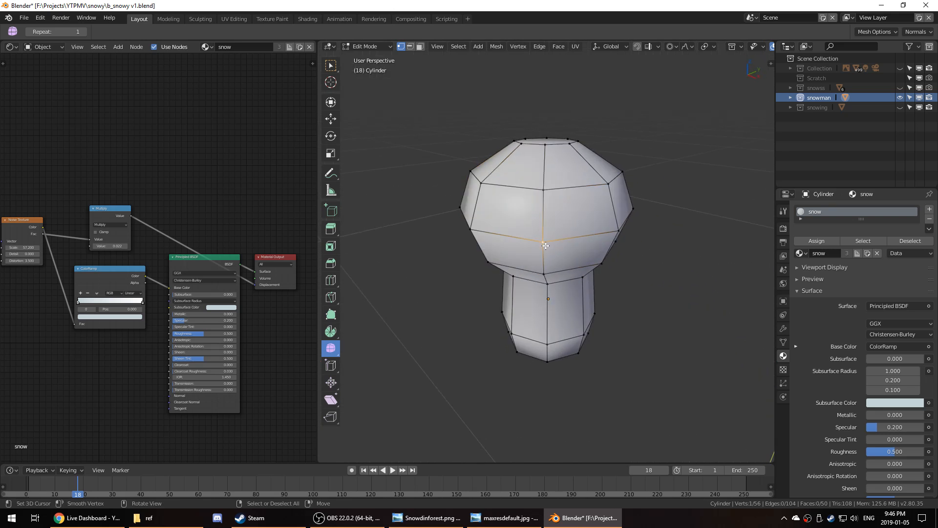
{"action": "left_click", "coordinate": [459, 214]}
{"action": "middle_click_drag", "start_coordinate": [446, 224], "coordinate": [540, 212]}
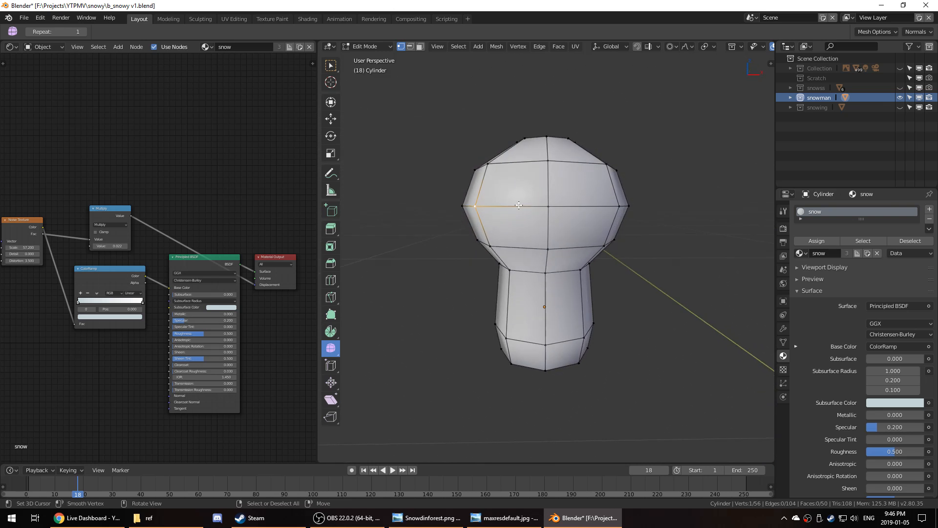
{"action": "right_click", "coordinate": [546, 210]}
{"action": "middle_click_drag", "start_coordinate": [601, 213], "coordinate": [593, 233]}
{"action": "right_click", "coordinate": [609, 226], "text": "shift"}
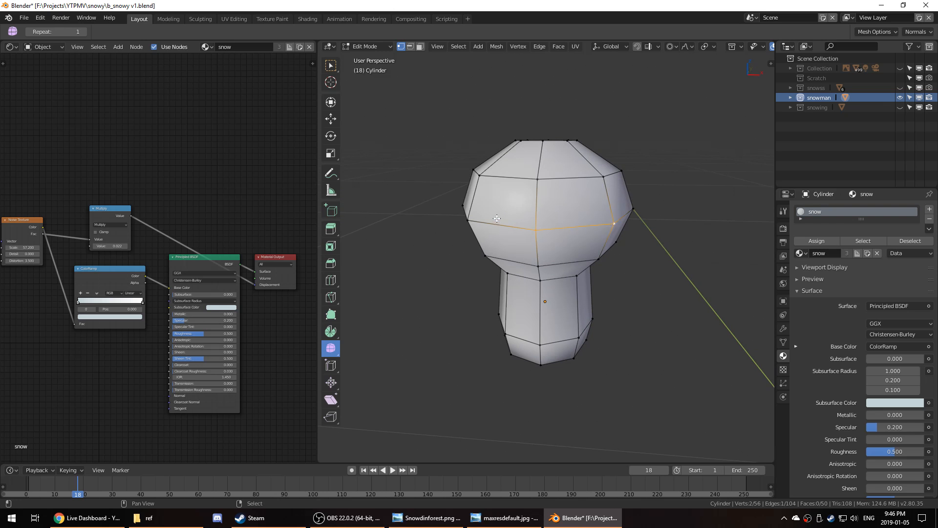
{"action": "right_click", "coordinate": [475, 222], "text": "shift"}
{"action": "key", "text": "KP_1"}
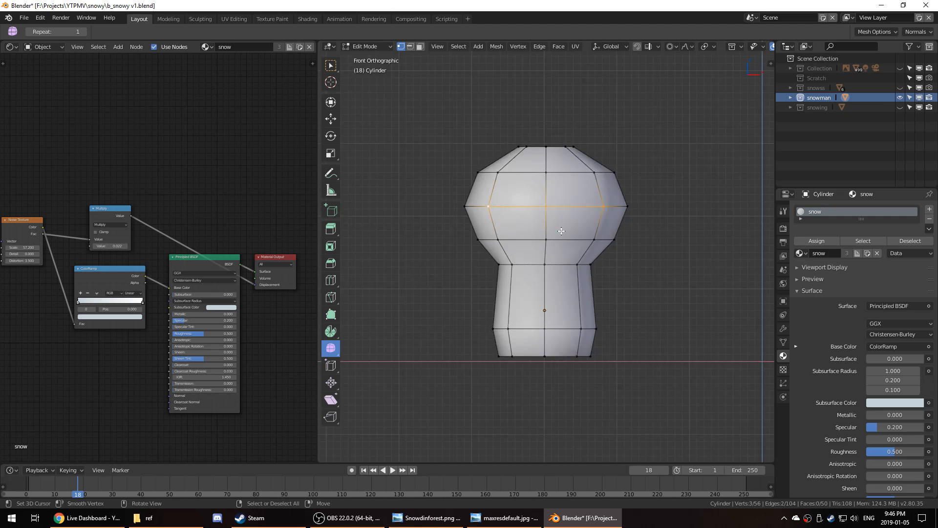
- Rip the three selected vertices apart and move the loose lower edge down about 0.028 m along Z
{"action": "scroll", "coordinate": [562, 231], "scroll_direction": "up", "scroll_amount": 2}
{"action": "middle_click_drag", "start_coordinate": [562, 231], "coordinate": [566, 317], "text": "shift"}
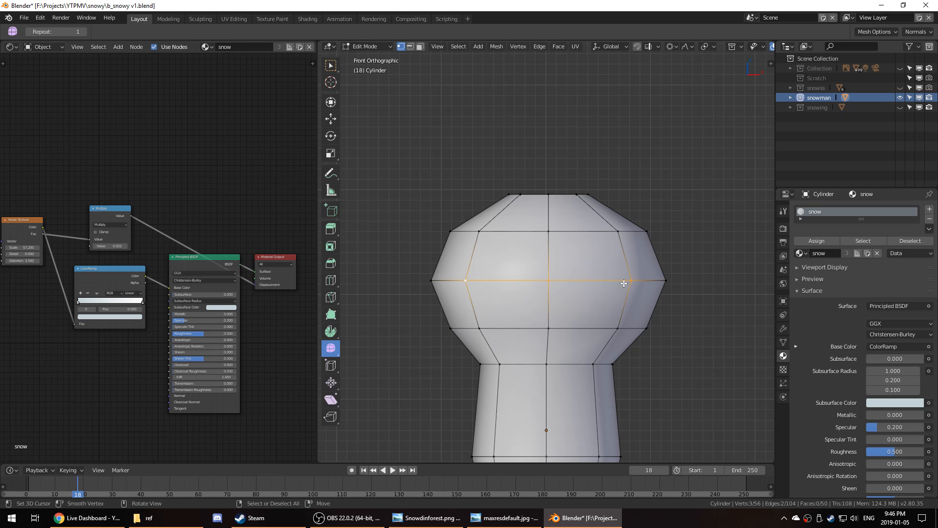
{"action": "key", "text": "e"}
{"action": "key", "text": "z"}
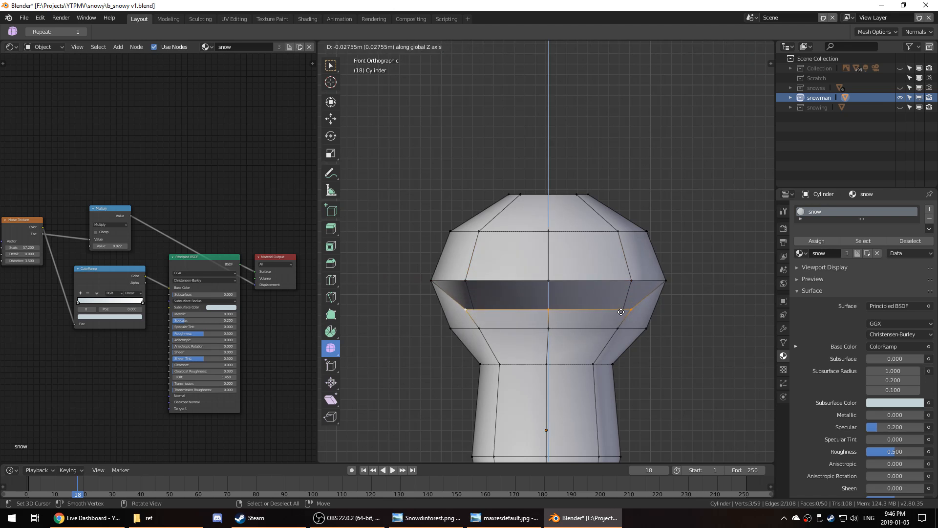
{"action": "left_click", "coordinate": [621, 312]}
- Select the upper edge of the mouth opening and raise it about 0.03 m along Z
{"action": "right_click", "coordinate": [625, 279]}
{"action": "right_click", "coordinate": [467, 279], "text": "ctrl"}
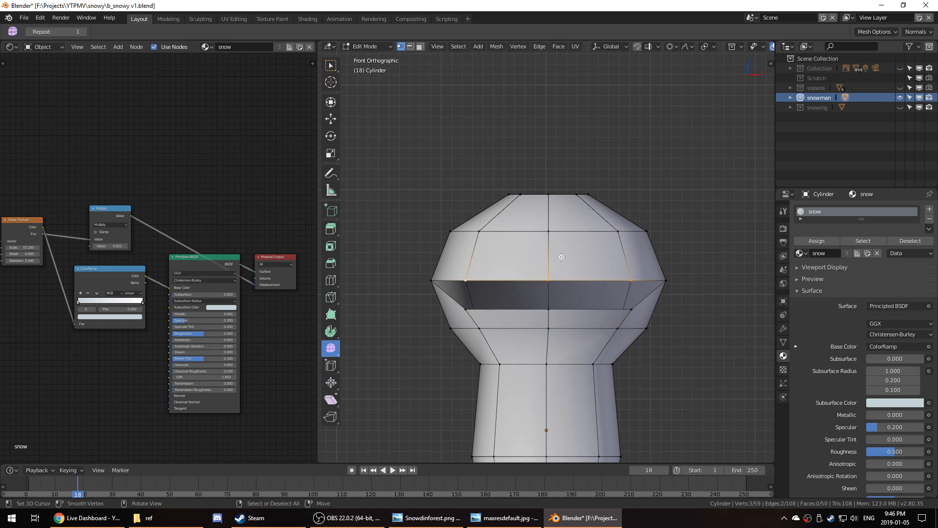
{"action": "key", "text": "g"}
{"action": "key", "text": "z"}
{"action": "right_click", "coordinate": [562, 239]}
{"action": "key", "text": "g"}
{"action": "key", "text": "z"}
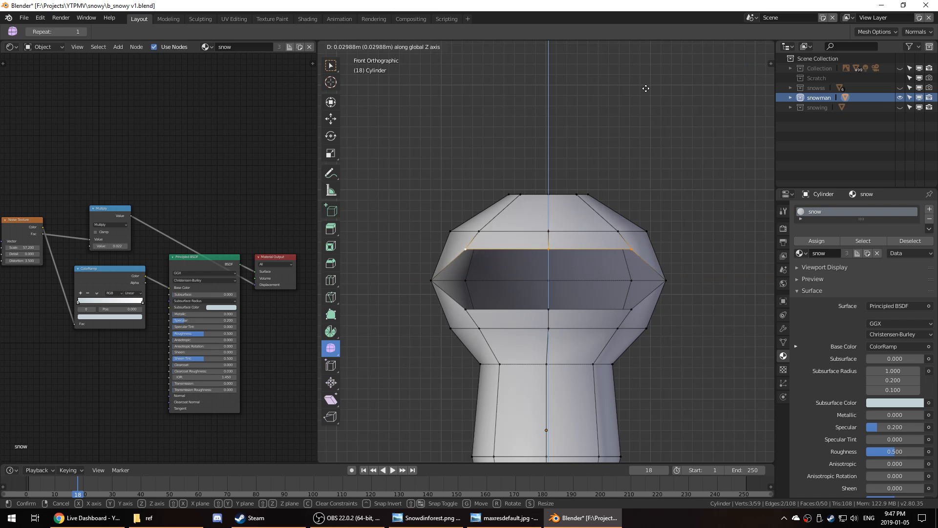
{"action": "left_click", "coordinate": [646, 88]}
- Raise the upper lip's middle vertex along Z and lower the bottom lip's middle vertex about 0.016 m
{"action": "right_click", "coordinate": [548, 242]}
{"action": "key", "text": "g"}
{"action": "key", "text": "z"}
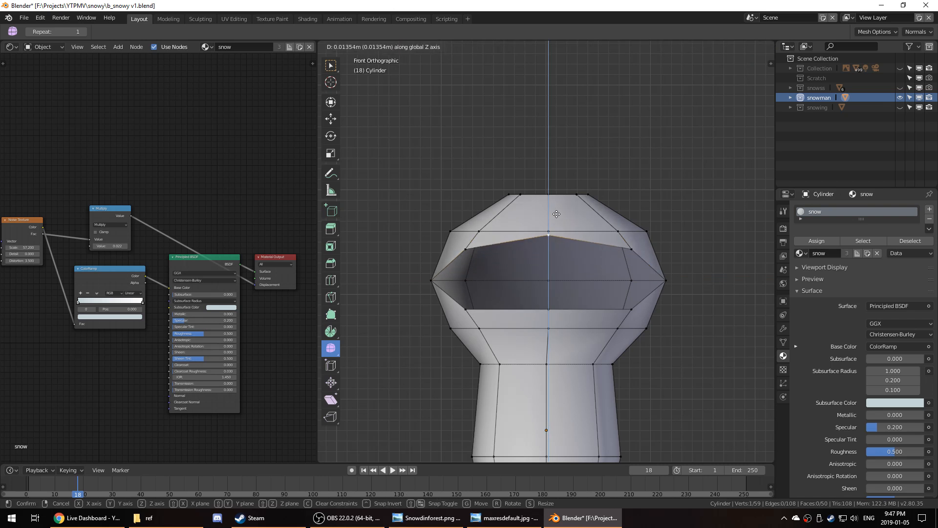
{"action": "left_click", "coordinate": [555, 296]}
{"action": "key", "text": "g"}
{"action": "key", "text": "z"}
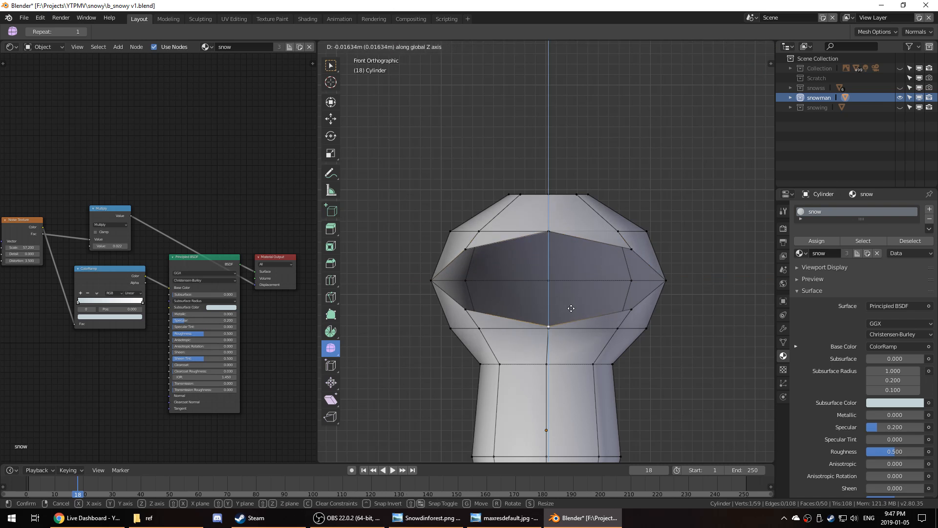
{"action": "left_click", "coordinate": [572, 309]}
- Slide the centre vertex just below the bottom lip down toward the neck
{"action": "right_click", "coordinate": [557, 334]}
{"action": "key", "text": "g"}
{"action": "key", "text": "g"}
{"action": "left_click", "coordinate": [567, 288]}
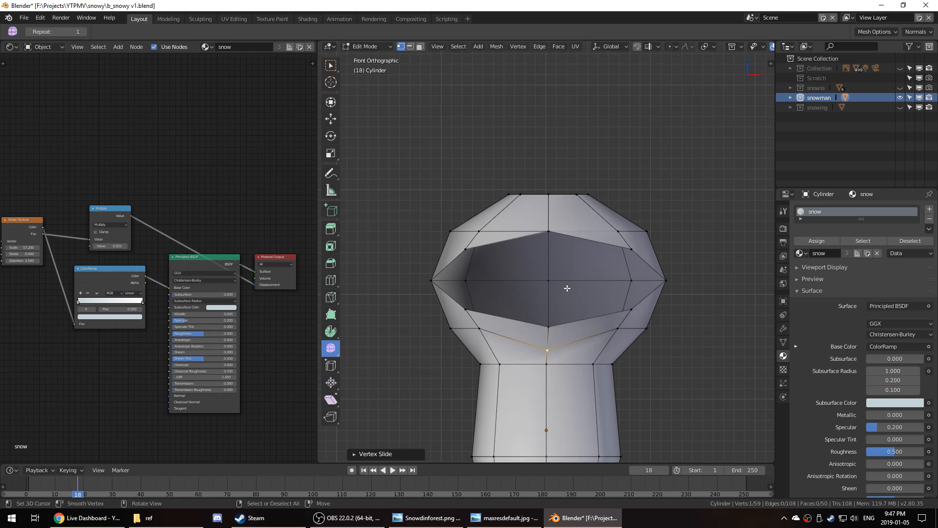
- Lower the upper lip's middle vertex level with its corners, and slide the centre vertex above it upward
{"action": "right_click", "coordinate": [560, 218]}
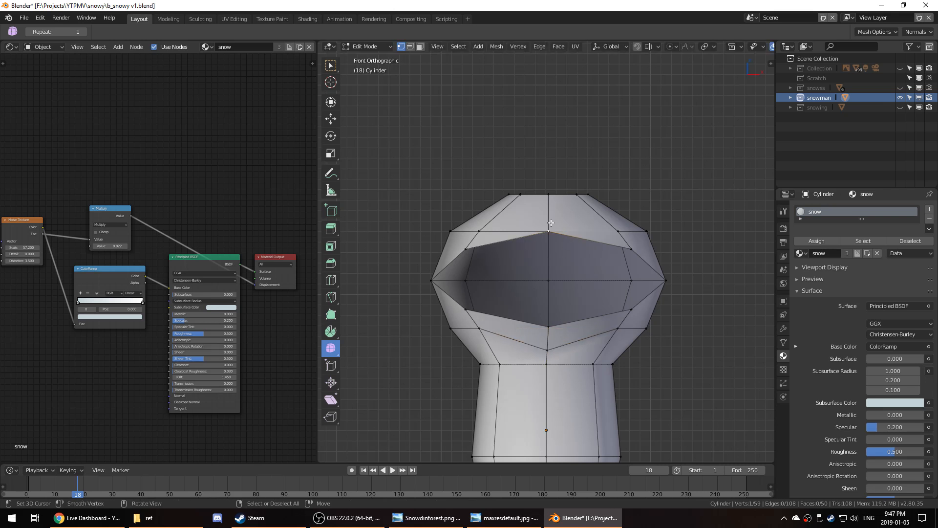
{"action": "key", "text": "g"}
{"action": "key", "text": "z"}
{"action": "left_click", "coordinate": [551, 241]}
{"action": "right_click", "coordinate": [552, 230]}
{"action": "key", "text": "g"}
{"action": "key", "text": "g"}
{"action": "left_click", "coordinate": [551, 210]}
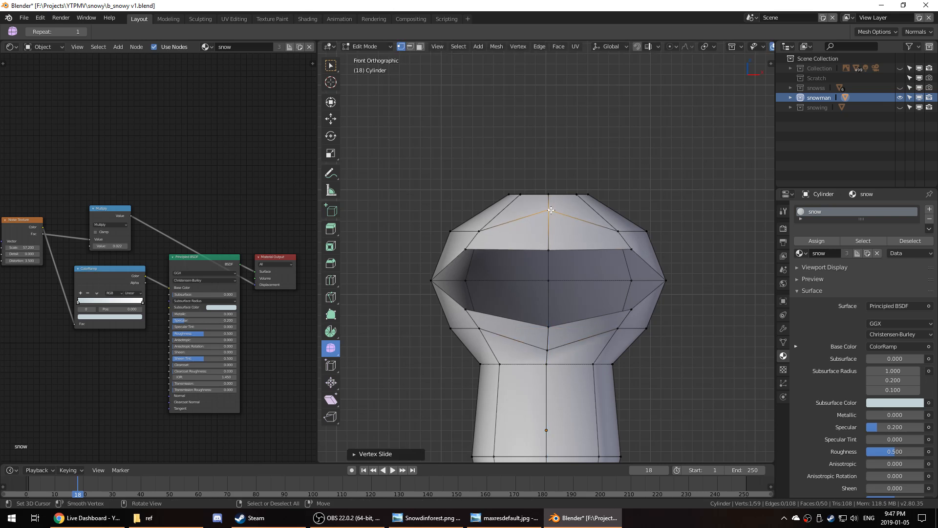
- Slide the upper lip's middle vertex upward by a factor of about 0.55
{"action": "right_click", "coordinate": [550, 247]}
{"action": "key", "text": "g"}
{"action": "key", "text": "g"}
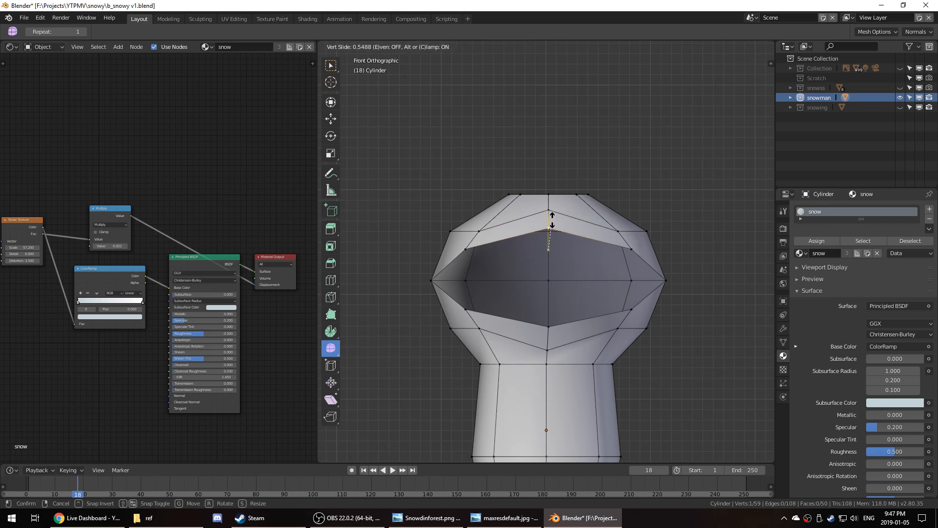
{"action": "left_click", "coordinate": [552, 220]}
- Slide the side vertices of the mouth's upper lip upward on both sides of the head
{"action": "middle_click_drag", "start_coordinate": [553, 220], "coordinate": [581, 244]}
{"action": "right_click", "coordinate": [518, 271]}
{"action": "key", "text": "g"}
{"action": "key", "text": "g"}
{"action": "left_click", "coordinate": [510, 248]}
{"action": "middle_click_drag", "start_coordinate": [511, 248], "coordinate": [509, 319]}
{"action": "right_click", "coordinate": [637, 269]}
{"action": "key", "text": "g"}
{"action": "key", "text": "g"}
{"action": "left_click", "coordinate": [635, 249]}
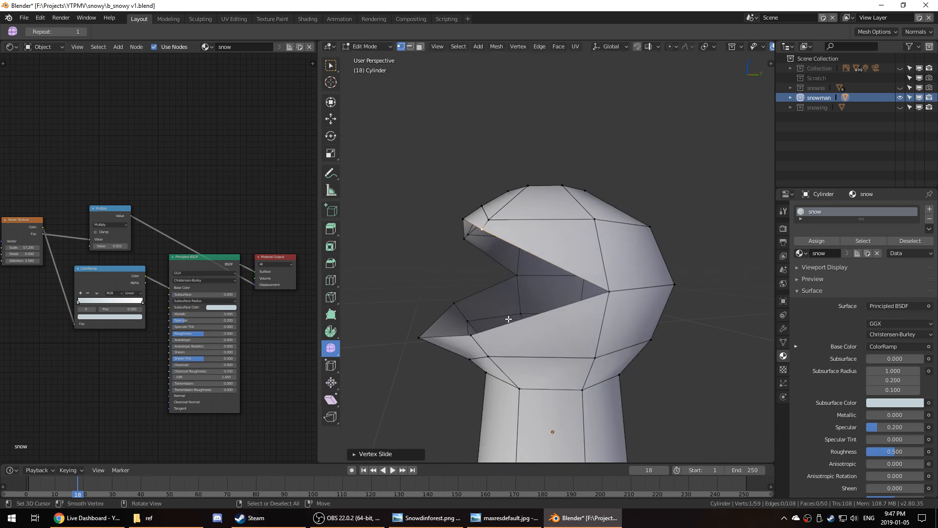
- In the right orthographic view, pull the bottom lip's protruding tip vertex inward and slightly up
{"action": "right_click", "coordinate": [421, 336]}
{"action": "key", "text": "KP_3"}
{"action": "key", "text": "g"}
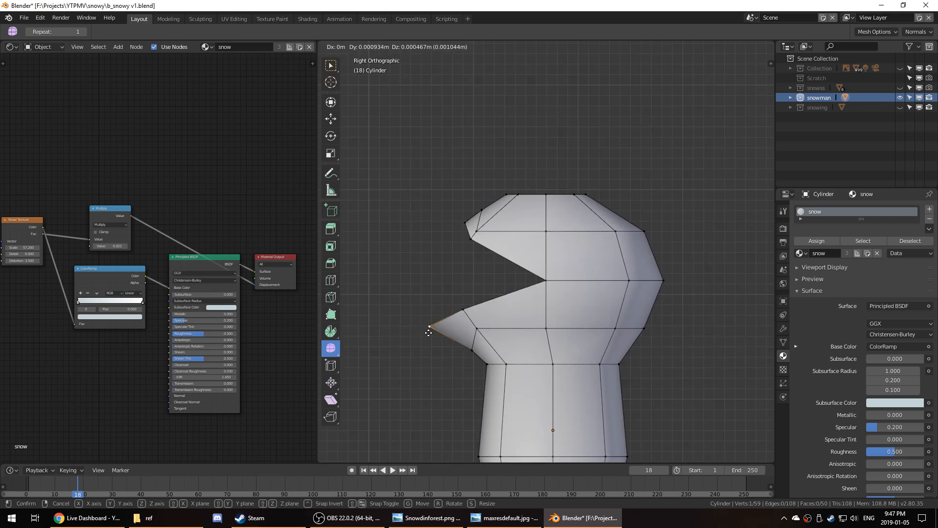
{"action": "left_click", "coordinate": [439, 330]}
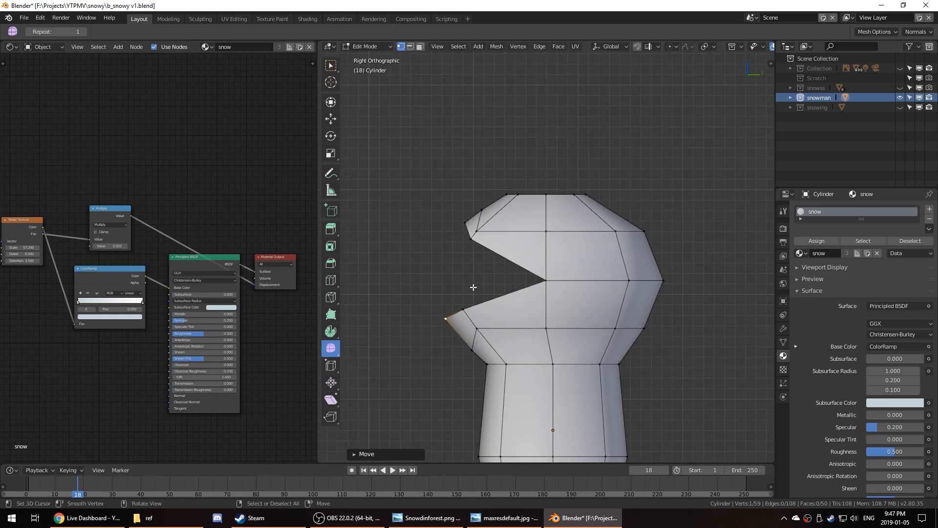
- In wireframe shading, move the bottom lip's two side vertices inward about 0.015 m along Y
{"action": "left_click", "coordinate": [457, 310]}
{"action": "key", "text": "z"}
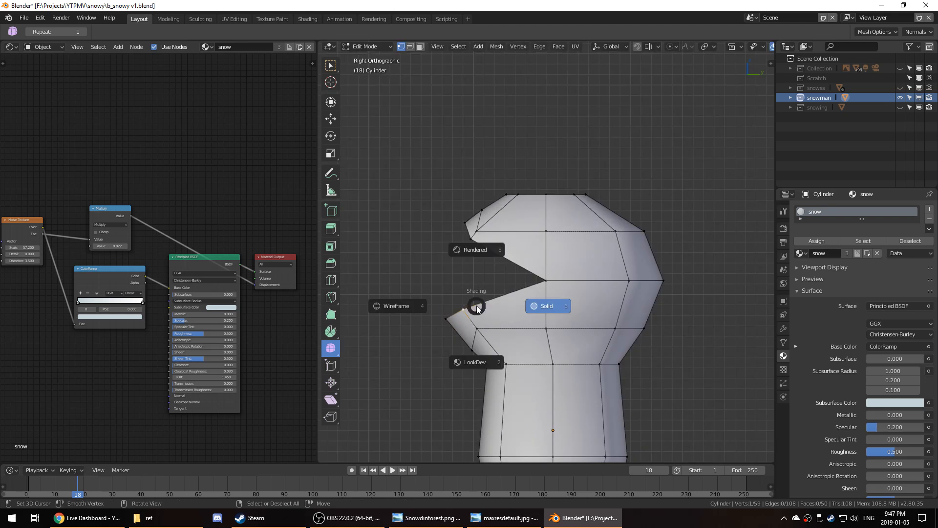
{"action": "left_click", "coordinate": [402, 307]}
{"action": "key", "text": "g"}
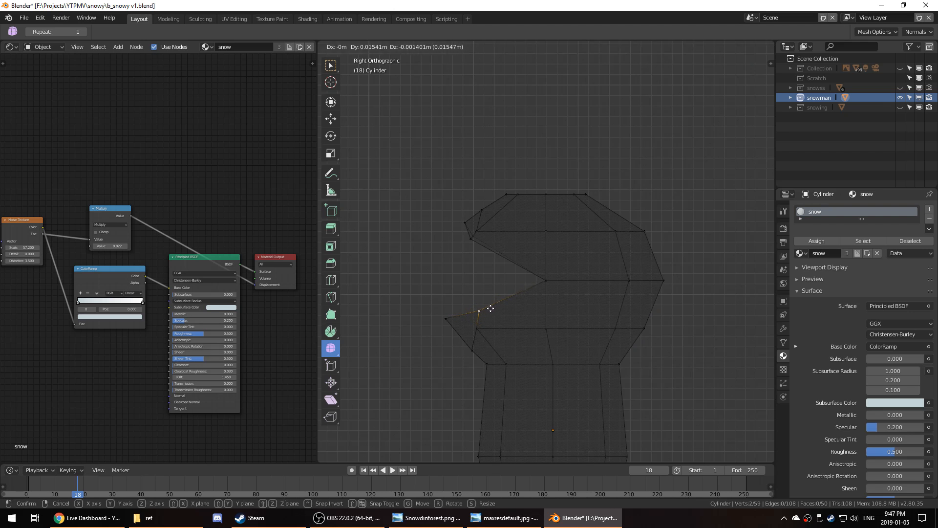
{"action": "left_click", "coordinate": [492, 304]}
- Select the back half of the snowman's head by growing the selection twice from its rear centre vertex
{"action": "key", "text": "Tab"}
{"action": "middle_click_drag", "start_coordinate": [480, 306], "coordinate": [590, 332]}
{"action": "key", "text": "Tab"}
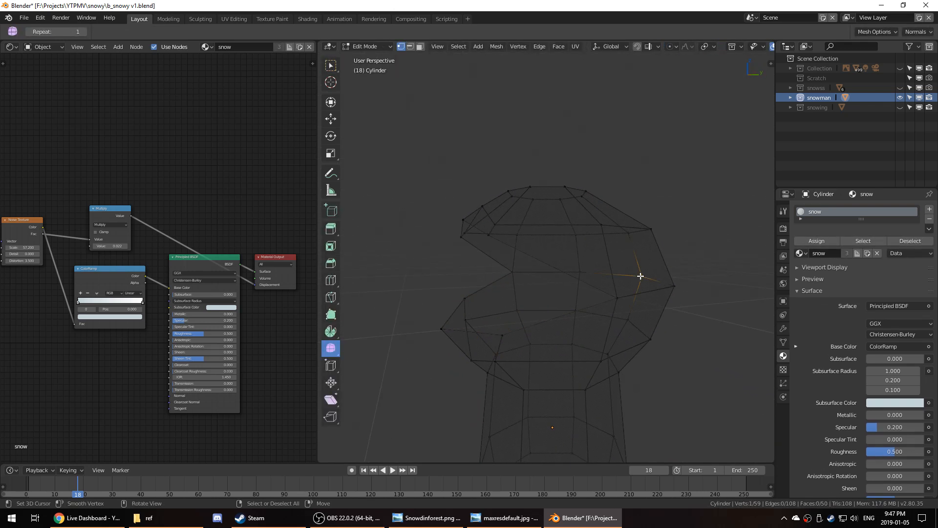
{"action": "key", "text": "ctrl+KP_Add"}
{"action": "key", "text": "ctrl+KP_Add"}
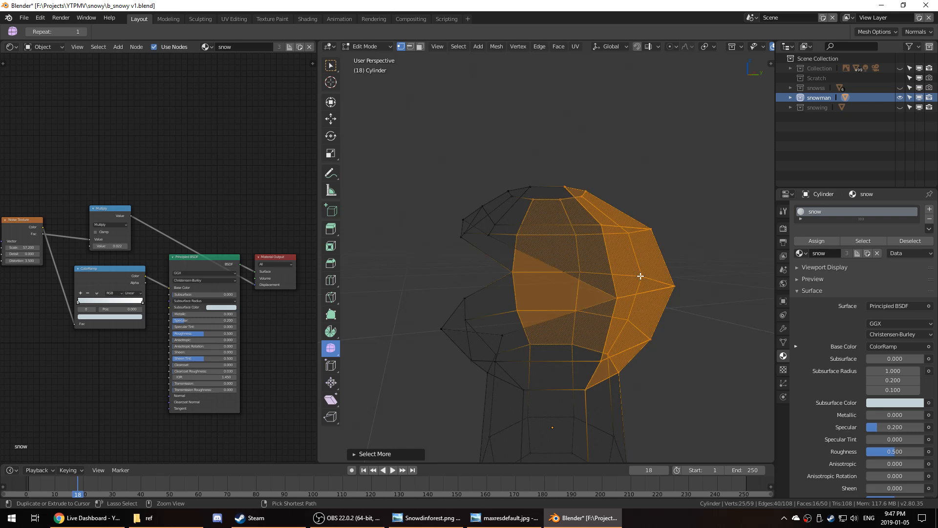
- Duplicate the selected back half of the head in the right view, rotate the copy 180 degrees and place it over the mouth opening
{"action": "key", "text": "KP_1"}
{"action": "key", "text": "KP_3"}
{"action": "key", "text": "g"}
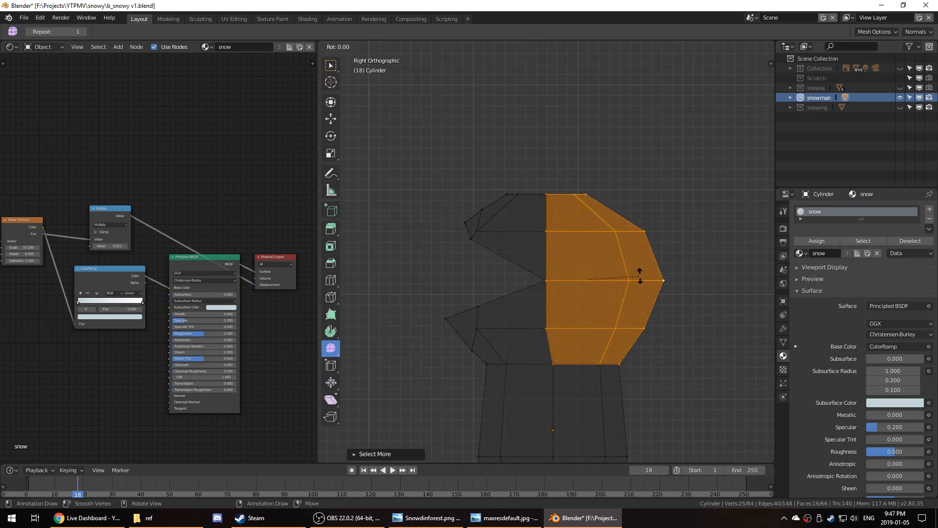
{"action": "key", "text": "z"}
{"action": "key", "text": "1"}
{"action": "key", "text": "8"}
{"action": "key", "text": "0"}
{"action": "key", "text": "Return"}
{"action": "key", "text": "s"}
{"action": "key", "text": "y"}
{"action": "key", "text": "minus"}
{"action": "key", "text": "1"}
{"action": "key", "text": "Return"}
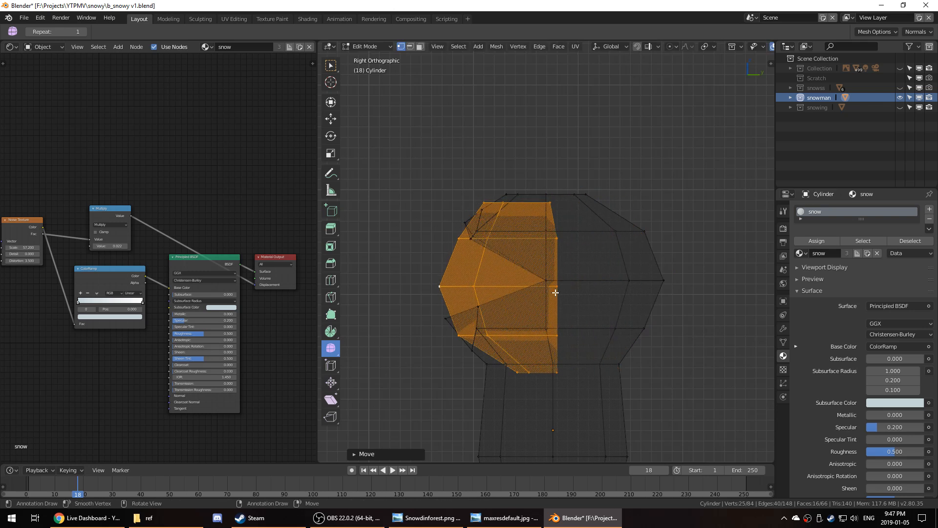
- Shift the duplicated half along Y into the mouth opening and return to Object Mode
{"action": "key", "text": "z"}
{"action": "mouse_move", "coordinate": [597, 303]}
{"action": "middle_mouse_down"}
{"action": "mouse_move", "coordinate": [676, 289]}
{"action": "mouse_move", "coordinate": [622, 308]}
{"action": "mouse_move", "coordinate": [589, 281]}
{"action": "mouse_move", "coordinate": [572, 295]}
{"action": "mouse_move", "coordinate": [628, 312]}
{"action": "mouse_move", "coordinate": [568, 324]}
{"action": "mouse_move", "coordinate": [617, 318]}
{"action": "middle_mouse_up"}
{"action": "key", "text": "g"}
{"action": "key", "text": "y"}
{"action": "left_click", "coordinate": [578, 293]}
{"action": "key", "text": "Tab"}
{"action": "key", "text": "alt+z"}
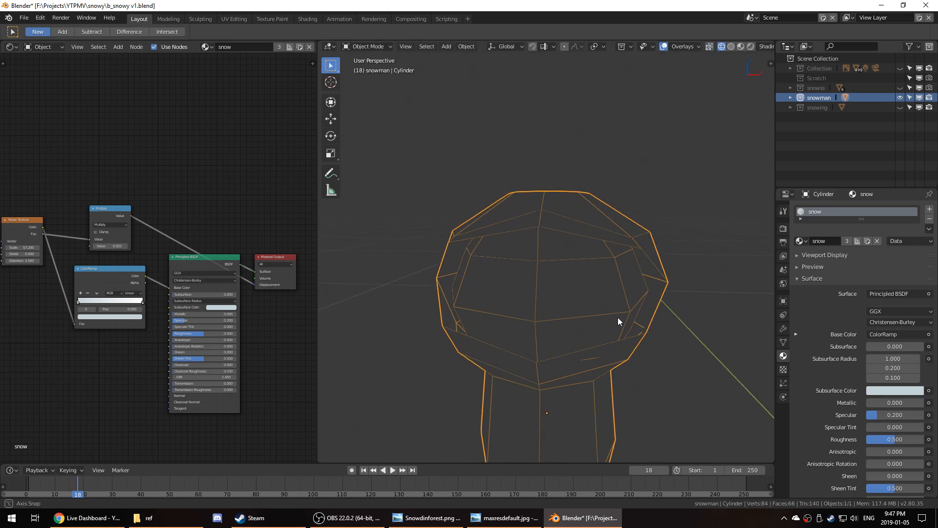
- Switch to rendered shading, show the main scene collection again and view the snowman through the camera
{"action": "key", "text": "z"}
{"action": "left_click", "coordinate": [618, 273]}
{"action": "middle_click_drag", "start_coordinate": [618, 273], "coordinate": [613, 318]}
{"action": "key", "text": "Tab"}
{"action": "key", "text": "Tab"}
{"action": "scroll", "coordinate": [635, 308], "scroll_direction": "down", "scroll_amount": 5}
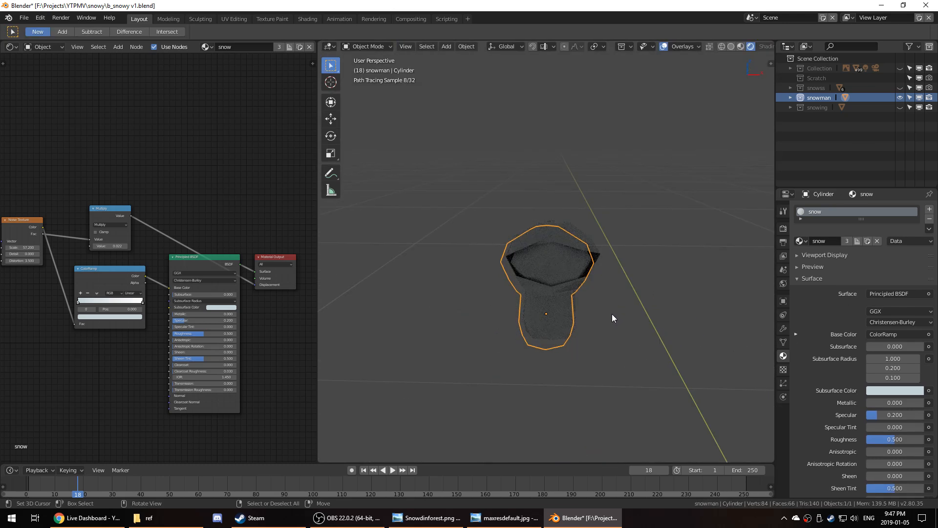
{"action": "key", "text": "shift+1"}
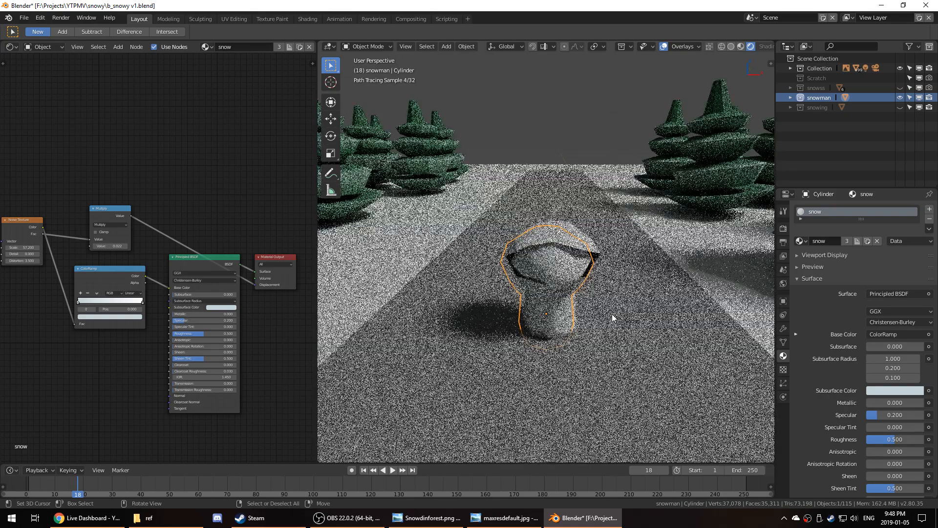
{"action": "key", "text": "KP_0"}
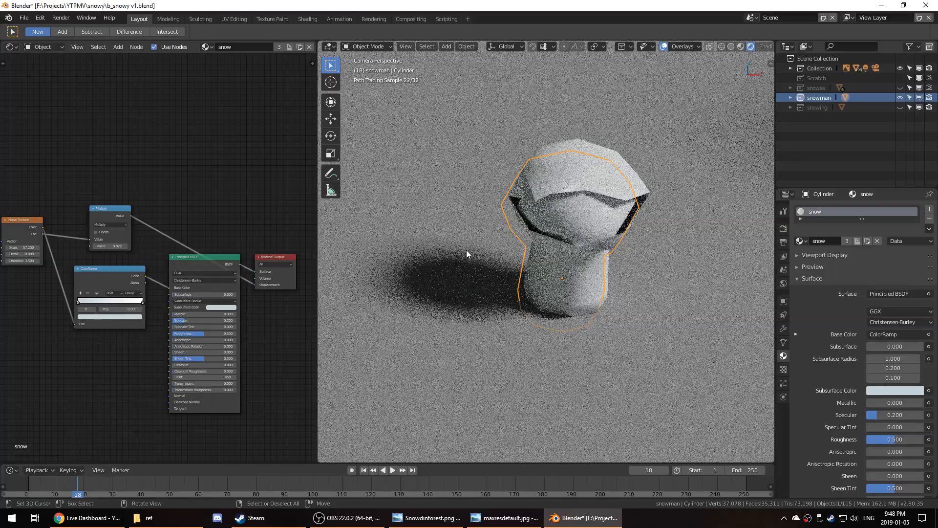
- Examine the inner face piece and the mouth gaps up close in Edit Mode, then in Object Mode
{"action": "middle_click_drag", "start_coordinate": [646, 177], "coordinate": [569, 275]}
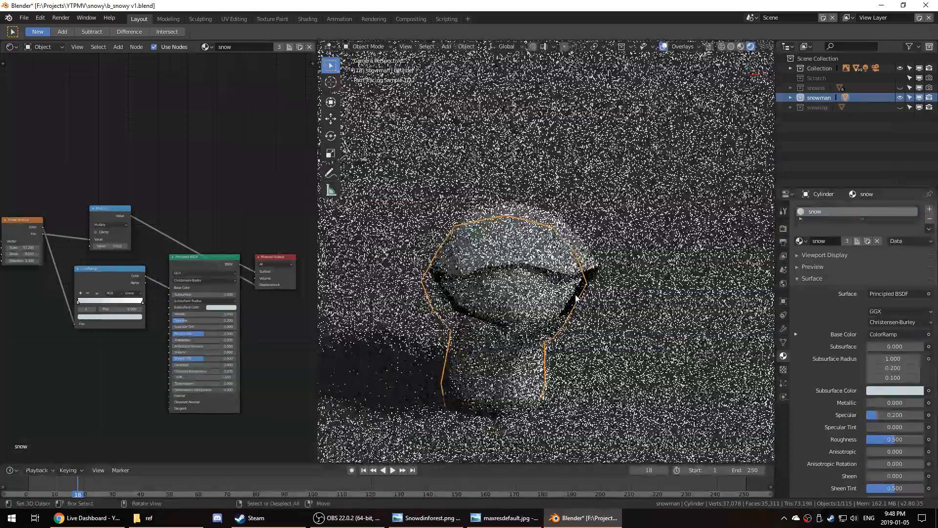
{"action": "key", "text": "Tab"}
{"action": "key", "text": "KP_Decimal"}
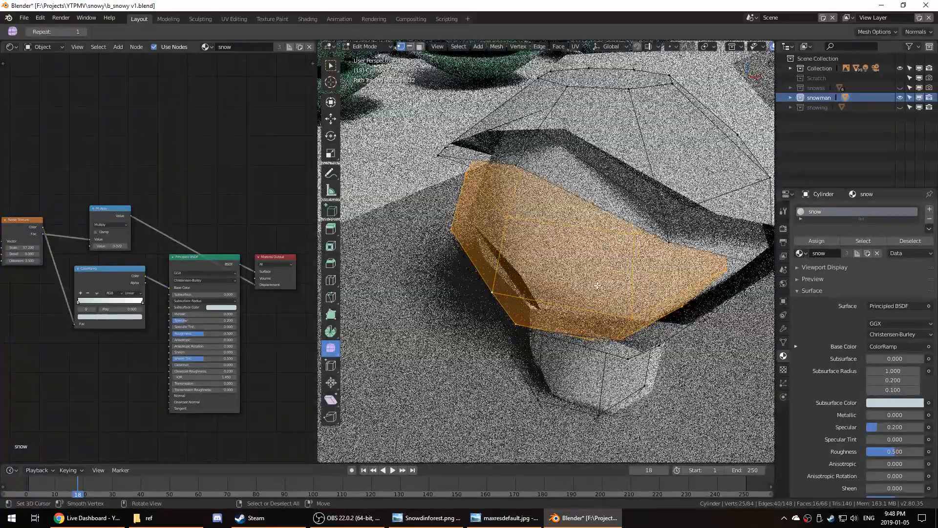
{"action": "mouse_move", "coordinate": [598, 286]}
{"action": "middle_mouse_down"}
{"action": "mouse_move", "coordinate": [566, 268]}
{"action": "mouse_move", "coordinate": [544, 274]}
{"action": "middle_mouse_up"}
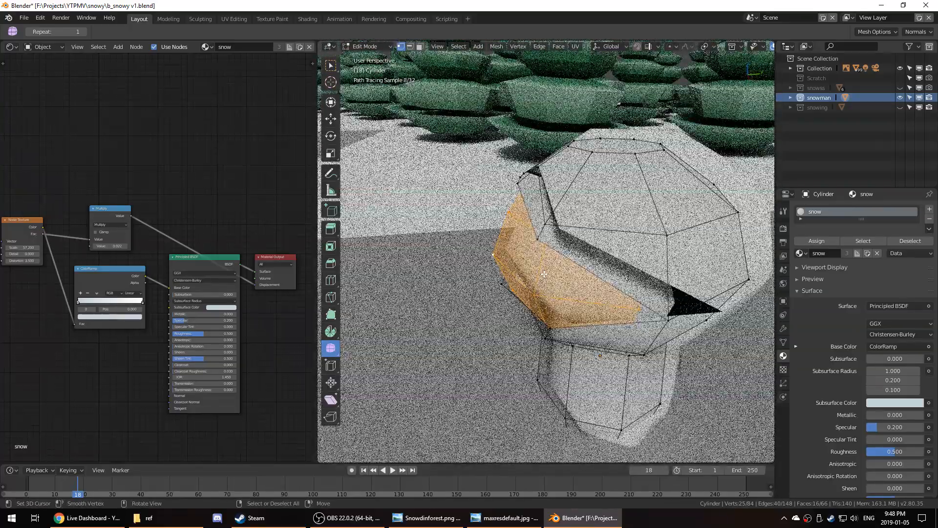
{"action": "key", "text": "Tab"}
{"action": "middle_click_drag", "start_coordinate": [541, 282], "coordinate": [601, 257]}
- Switch the viewport to LookDev shading and examine the snow-textured snowman from the front and side
{"action": "key", "text": "z"}
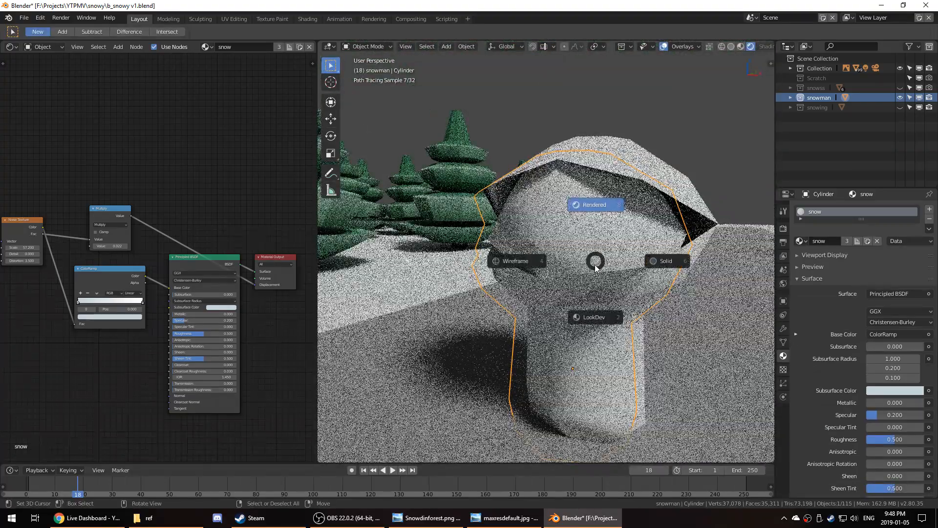
{"action": "left_click", "coordinate": [605, 318]}
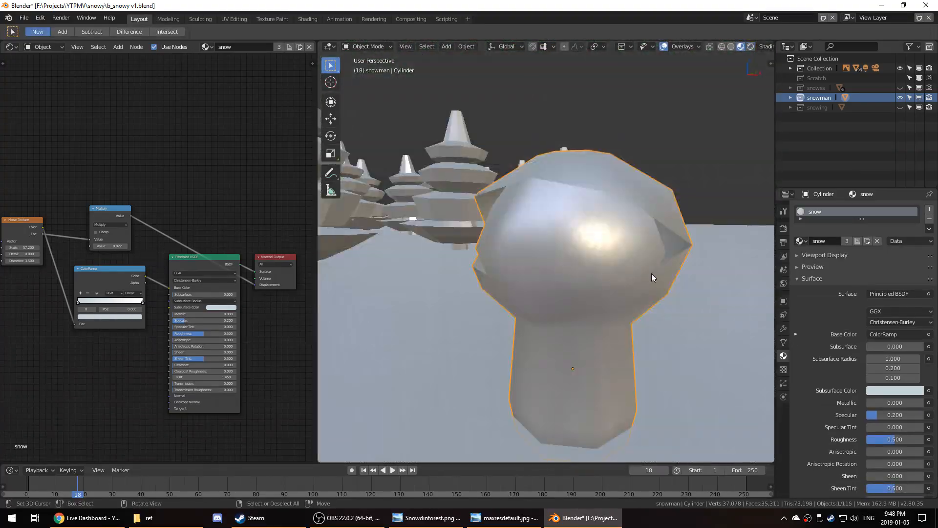
{"action": "scroll", "coordinate": [566, 305], "scroll_direction": "down", "scroll_amount": 5}
{"action": "scroll", "coordinate": [565, 307], "scroll_direction": "up", "scroll_amount": 5}
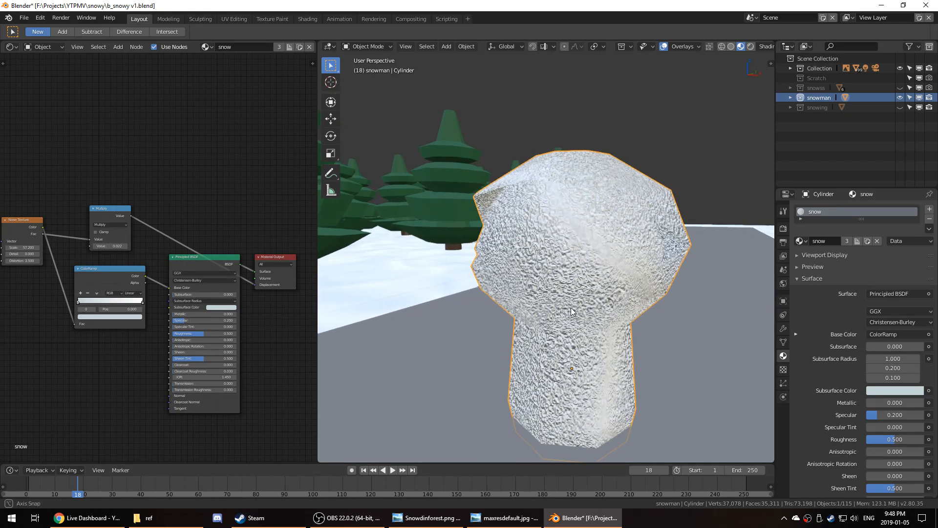
{"action": "middle_click_drag", "start_coordinate": [571, 307], "coordinate": [496, 321]}
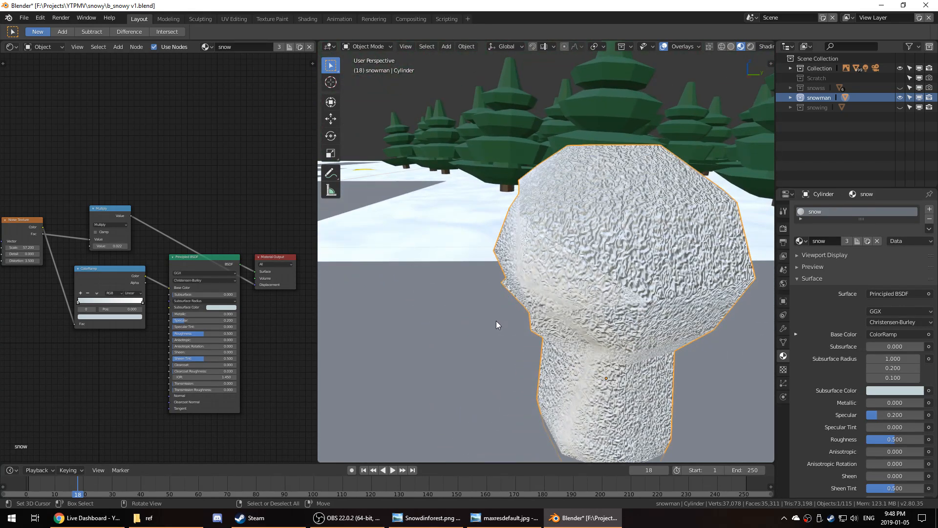
{"action": "scroll", "coordinate": [496, 318], "scroll_direction": "down", "scroll_amount": 5}
{"action": "scroll", "coordinate": [495, 315], "scroll_direction": "up", "scroll_amount": 3}
- Compare the snowman in different viewport shading modes, inspect its head up close and leave the viewport in solid shading
{"action": "key", "text": "z"}
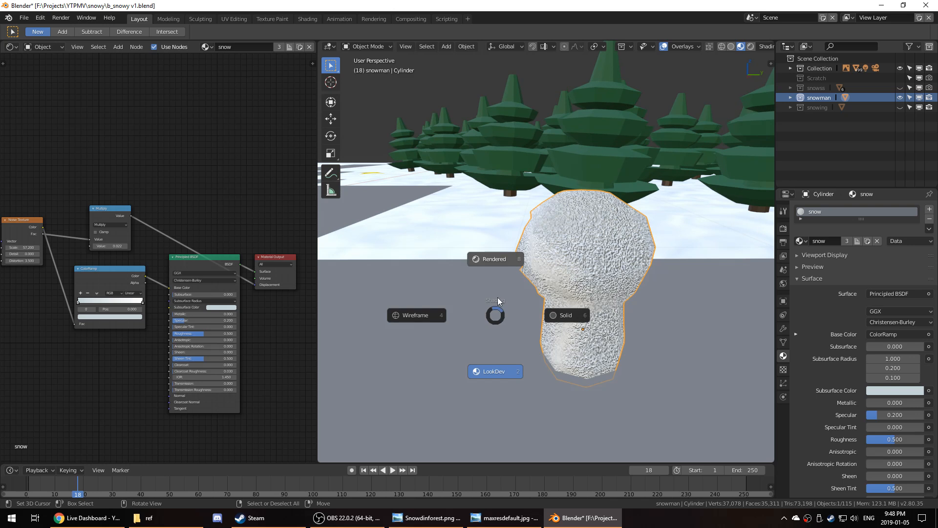
{"action": "left_click", "coordinate": [496, 261]}
{"action": "key", "text": "z"}
{"action": "left_click", "coordinate": [580, 265]}
{"action": "key", "text": "z"}
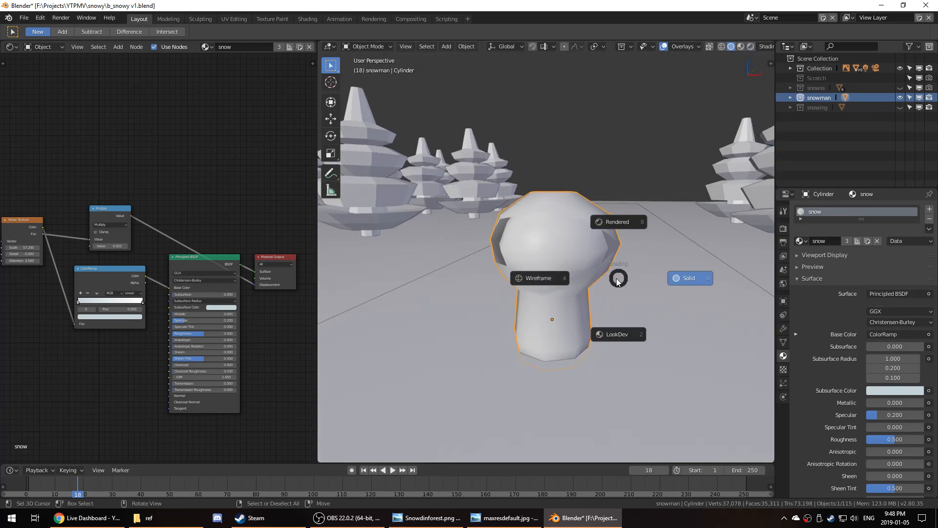
{"action": "left_click", "coordinate": [492, 278]}
{"action": "key", "text": "z"}
{"action": "left_click", "coordinate": [523, 322]}
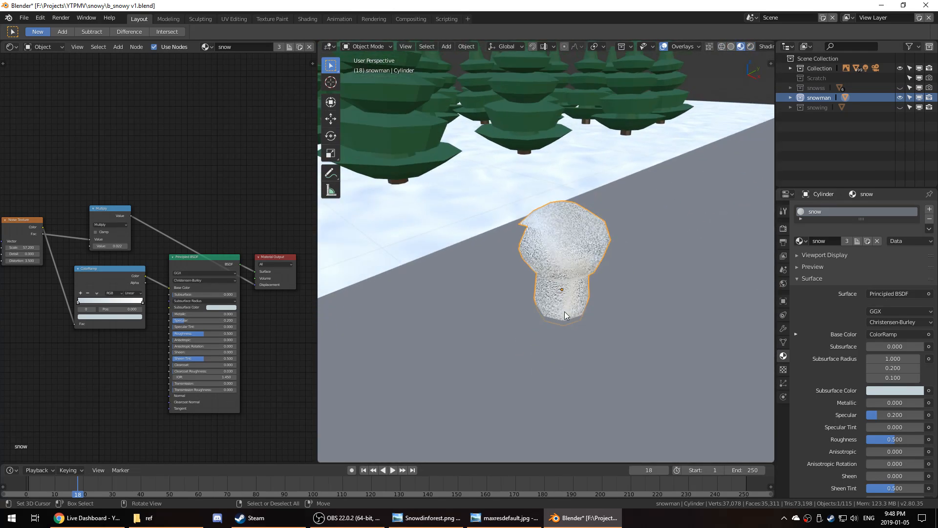
{"action": "scroll", "coordinate": [565, 311], "scroll_direction": "up", "scroll_amount": 8}
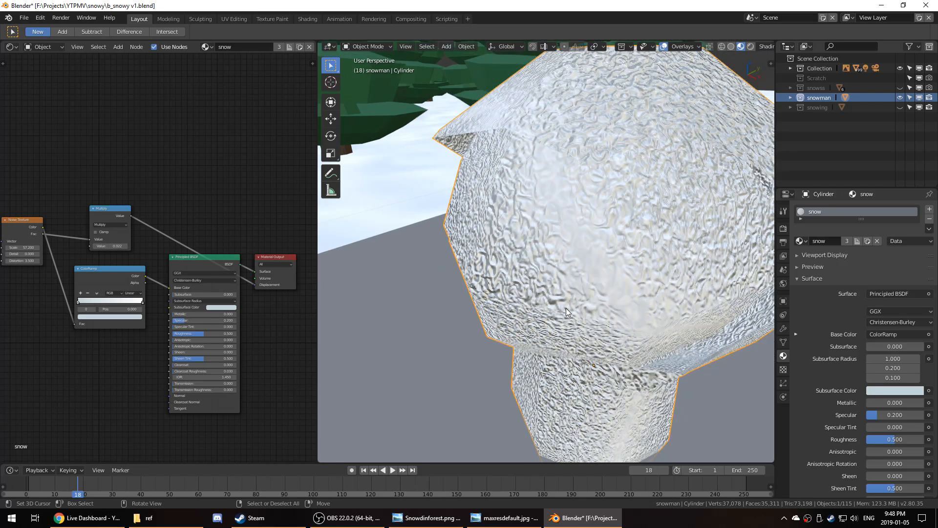
{"action": "key", "text": "z"}
{"action": "left_click", "coordinate": [630, 296]}
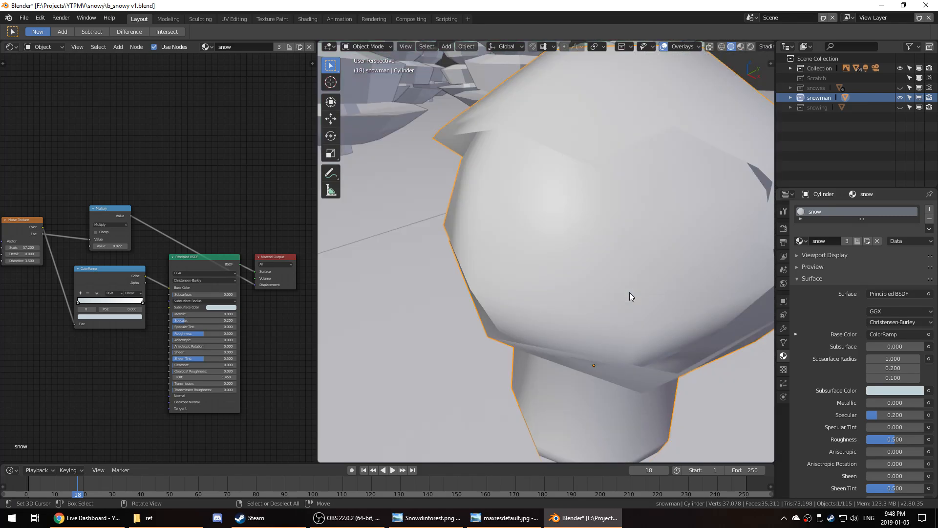
{"action": "middle_click_drag", "start_coordinate": [630, 296], "coordinate": [605, 304]}
{"action": "scroll", "coordinate": [605, 300], "scroll_direction": "down", "scroll_amount": 5}
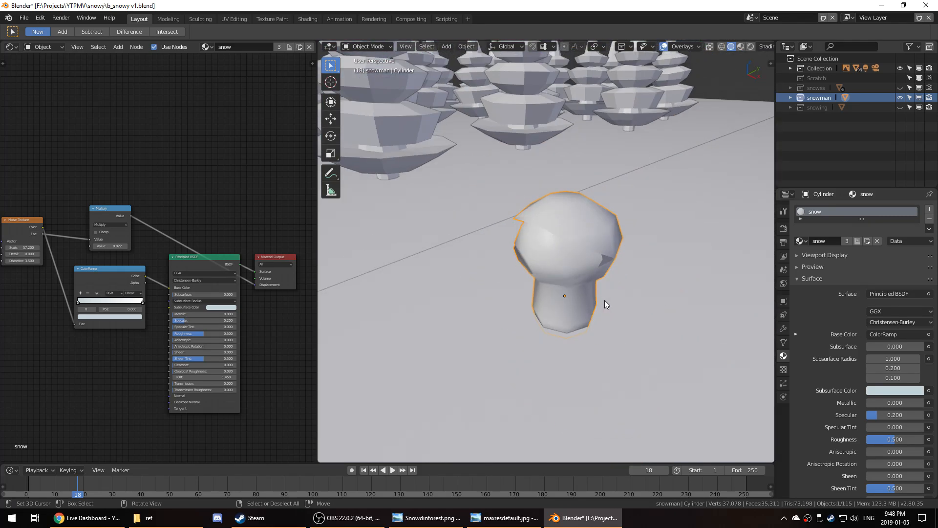
- Isolate the snowman in the front view and delete the object
{"action": "key", "text": "KP_1"}
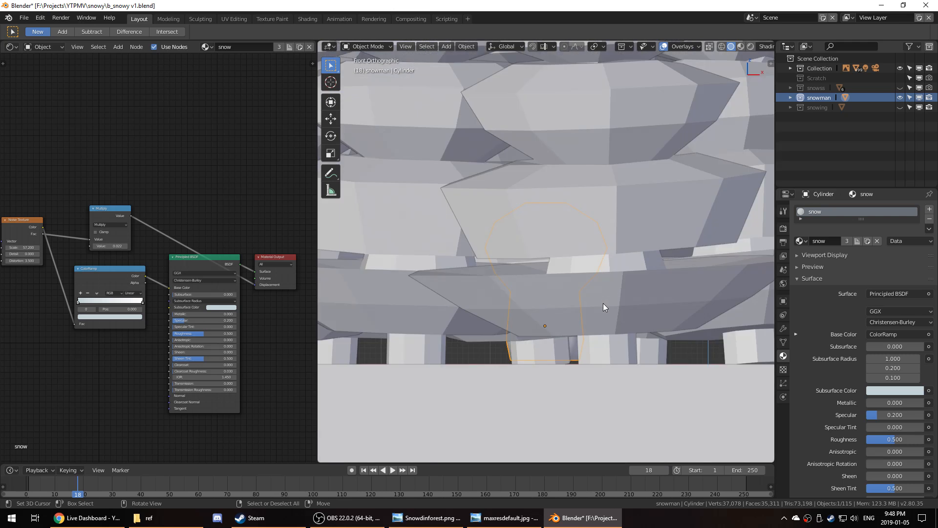
{"action": "key", "text": "KP_Divide"}
{"action": "key", "text": "x"}
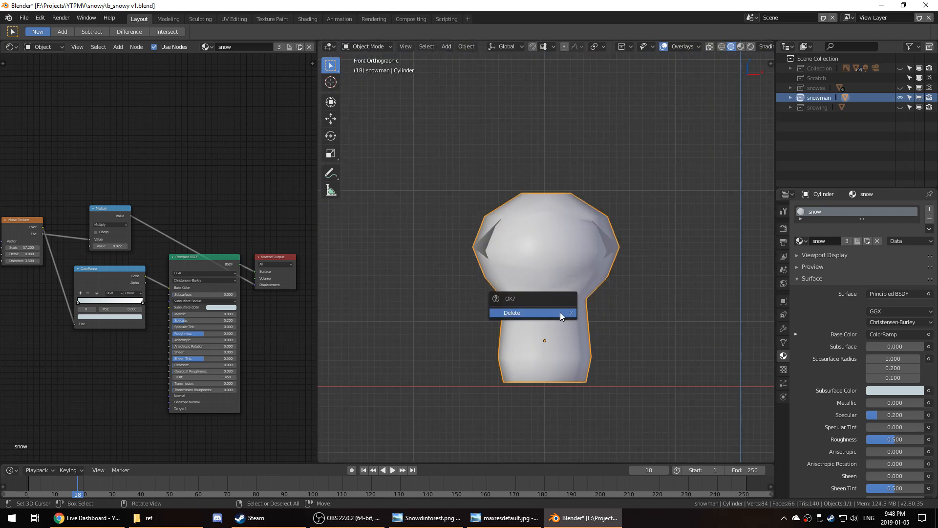
{"action": "left_click", "coordinate": [561, 313]}
- Add an 8-vertex cylinder with 1 m radius and 2 m depth, clear its location to the origin and enter Edit Mode
{"action": "key", "text": "shift+a"}
{"action": "mouse_move", "coordinate": [562, 313]}
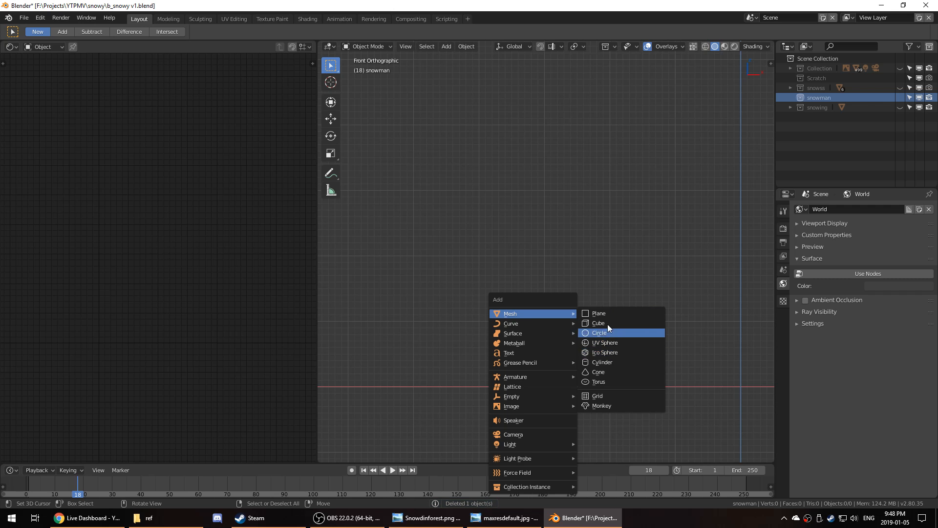
{"action": "left_click", "coordinate": [606, 362]}
{"action": "scroll", "coordinate": [582, 345], "scroll_direction": "down", "scroll_amount": 10}
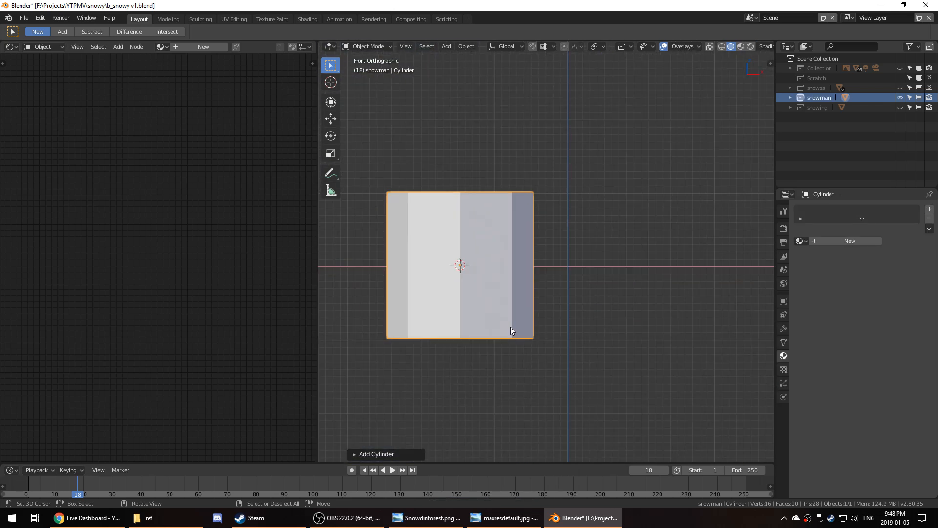
{"action": "left_click", "coordinate": [360, 453]}
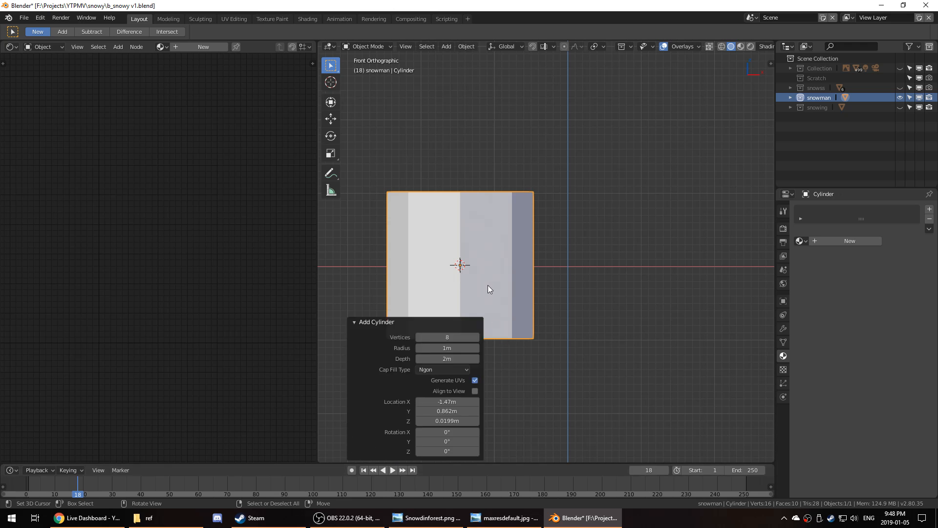
{"action": "key", "text": "alt+g"}
{"action": "scroll", "coordinate": [547, 276], "scroll_direction": "up", "scroll_amount": 4}
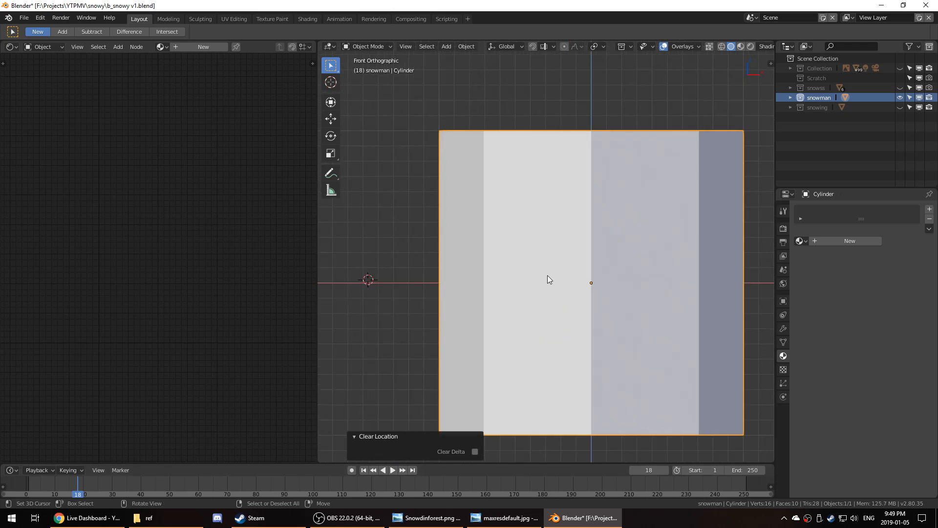
{"action": "key", "text": "Tab"}
{"action": "scroll", "coordinate": [582, 278], "scroll_direction": "down", "scroll_amount": 2}
{"action": "scroll", "coordinate": [582, 278], "scroll_direction": "down", "scroll_amount": 1}
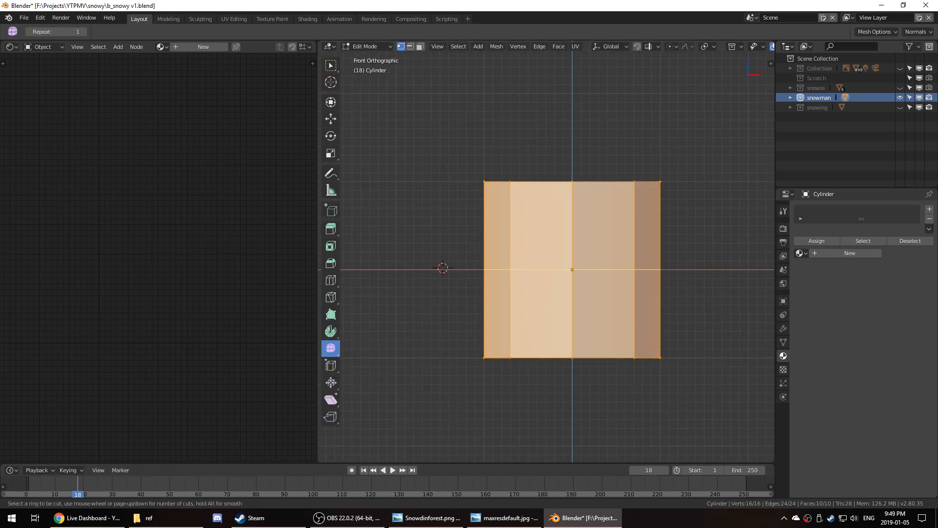
{"action": "key", "text": "ctrl+r"}
{"action": "left_click", "coordinate": [484, 289]}
{"action": "right_click", "coordinate": [484, 288]}
{"action": "key", "text": "s"}
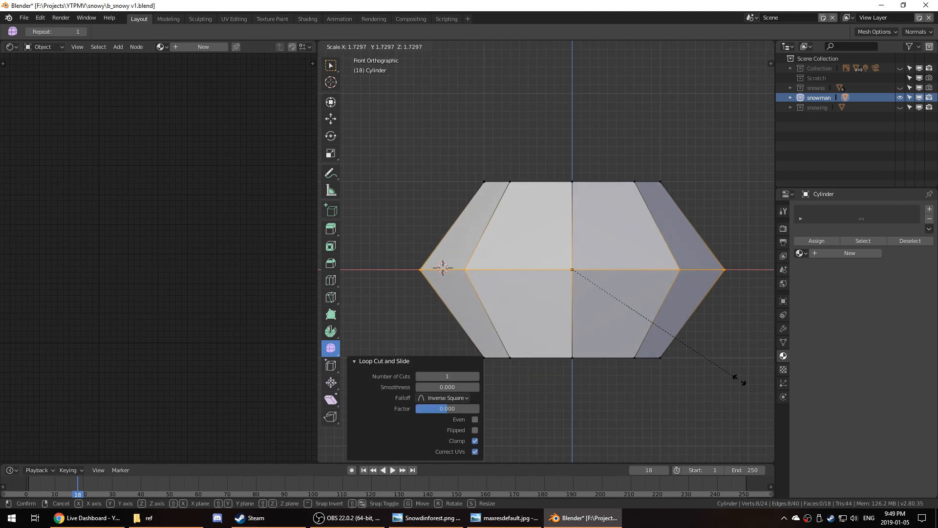
{"action": "right_click", "coordinate": [739, 379]}
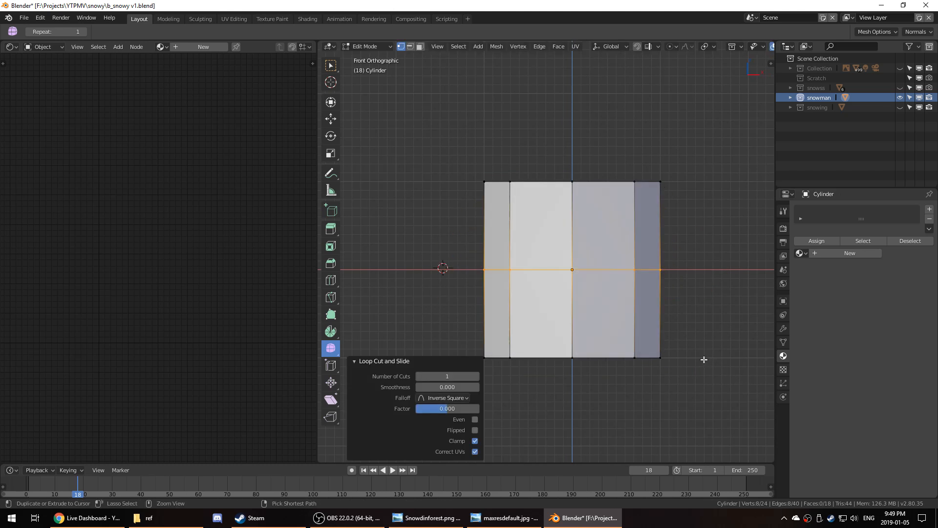
{"action": "key", "text": "ctrl+z"}
- Add two horizontal loop cuts around the cylinder and scale them outward by about 1.52 to round the body
{"action": "key", "text": "ctrl+r"}
{"action": "scroll", "coordinate": [639, 298], "scroll_direction": "up", "scroll_amount": 1}
{"action": "left_click", "coordinate": [660, 304]}
{"action": "right_click", "coordinate": [661, 304]}
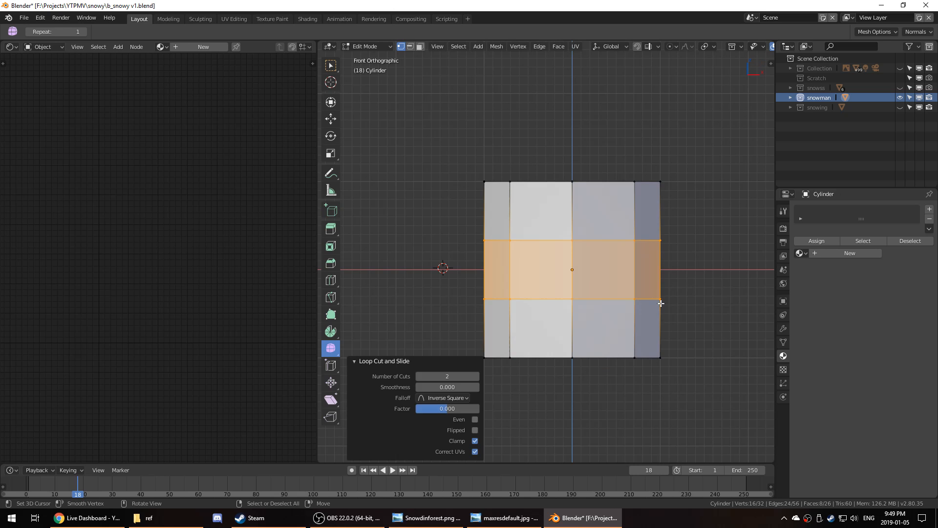
{"action": "key", "text": "s"}
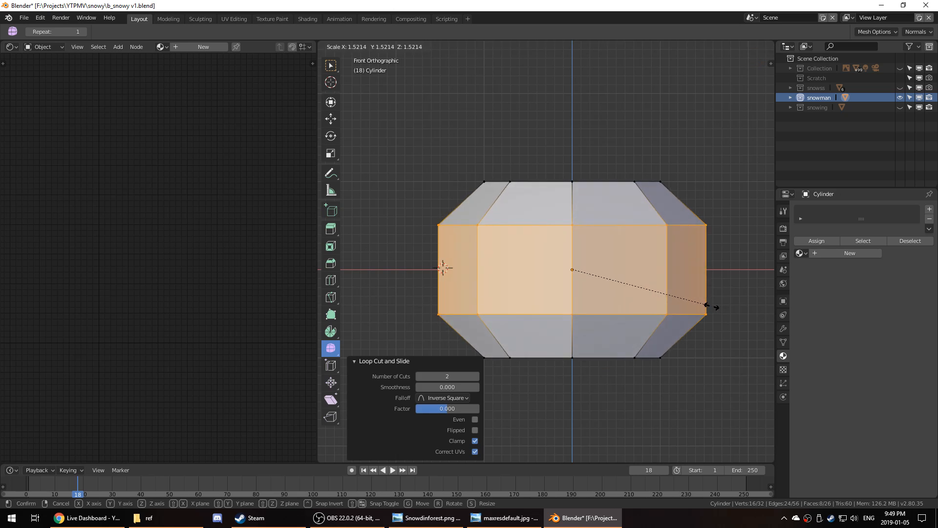
{"action": "left_click", "coordinate": [712, 307]}
- Select the whole mesh, stretch it taller along Z and check its shape in perspective
{"action": "key", "text": "a"}
{"action": "key", "text": "a"}
{"action": "key", "text": "s"}
{"action": "key", "text": "z"}
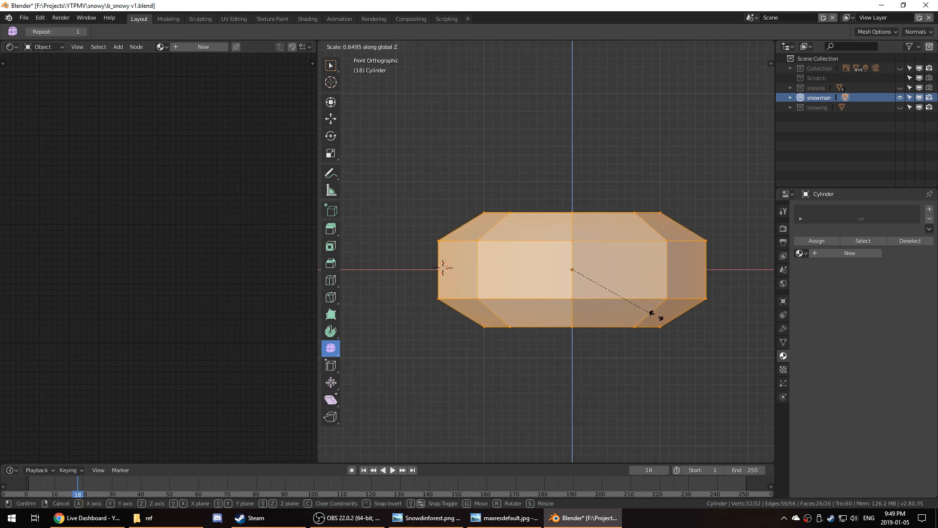
{"action": "left_click", "coordinate": [758, 337]}
{"action": "middle_click_drag", "start_coordinate": [697, 316], "coordinate": [672, 332]}
{"action": "scroll", "coordinate": [673, 332], "scroll_direction": "down", "scroll_amount": 5}
{"action": "middle_click_drag", "start_coordinate": [631, 309], "coordinate": [573, 306]}
{"action": "key", "text": "Tab"}
{"action": "key", "text": "Tab"}
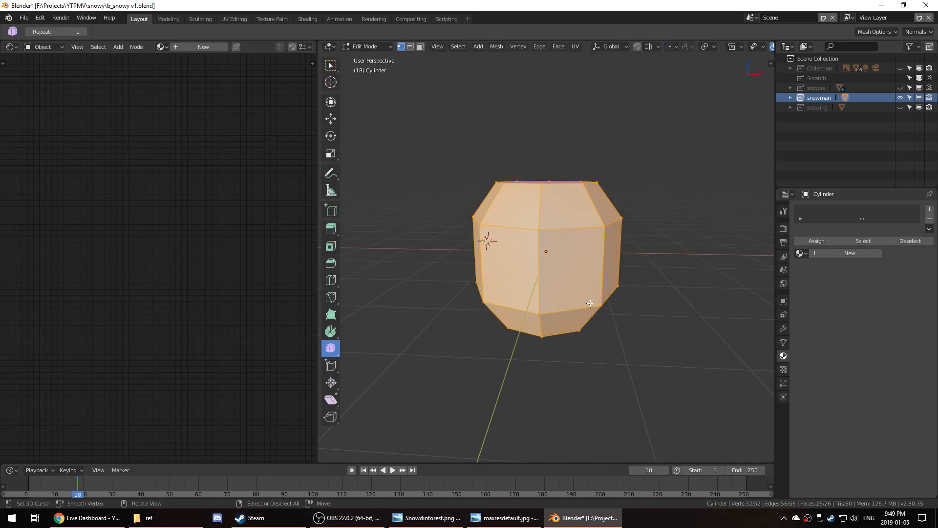
- Duplicate the body section straight up along Z and rotate the copy slightly about the Z axis
{"action": "key", "text": "shift+d"}
{"action": "key", "text": "z"}
{"action": "left_click", "coordinate": [580, 147]}
{"action": "key", "text": "r"}
{"action": "key", "text": "z"}
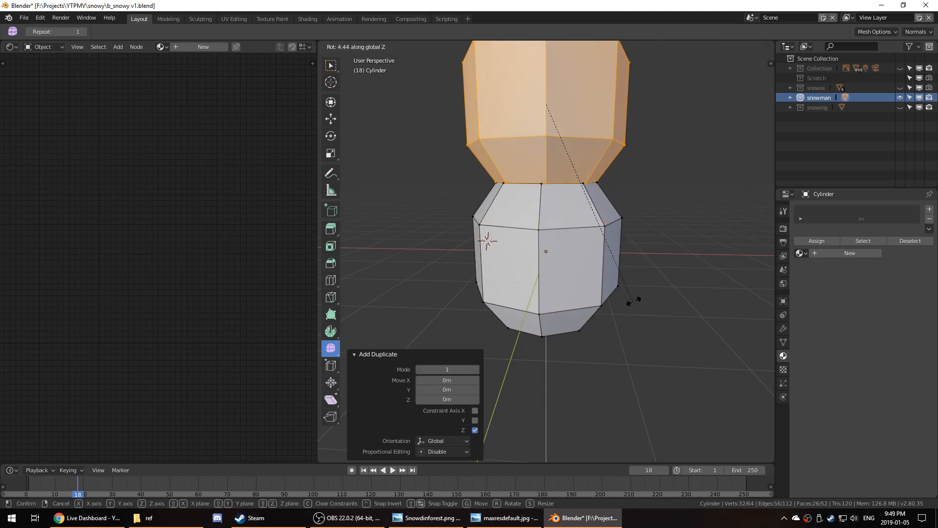
{"action": "left_click", "coordinate": [630, 220]}
- Scale the upper copy to about 0.61 and lower it about 0.59 m along Z onto the body
{"action": "key", "text": "s"}
{"action": "left_click", "coordinate": [594, 196]}
{"action": "key", "text": "g"}
{"action": "key", "text": "z"}
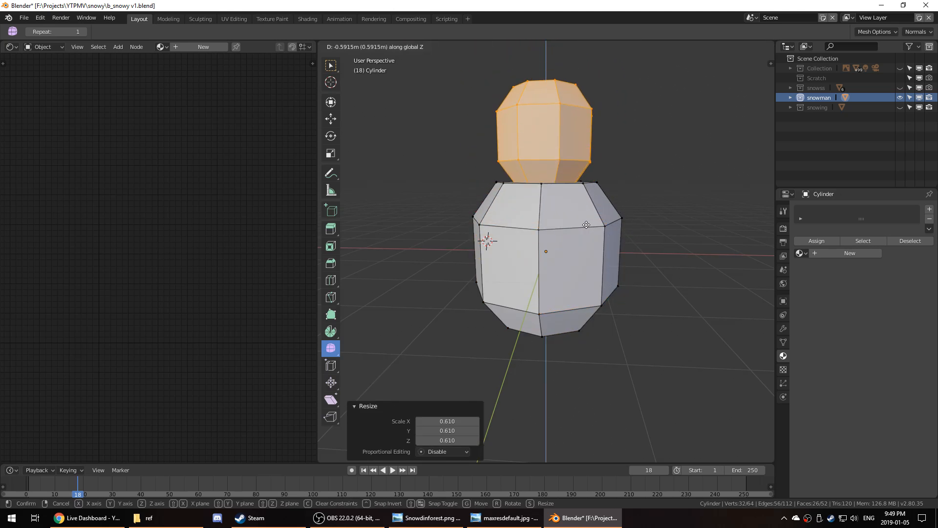
{"action": "left_click", "coordinate": [587, 225]}
- Select both body sections and apply Shade Smooth to them
{"action": "key", "text": "a"}
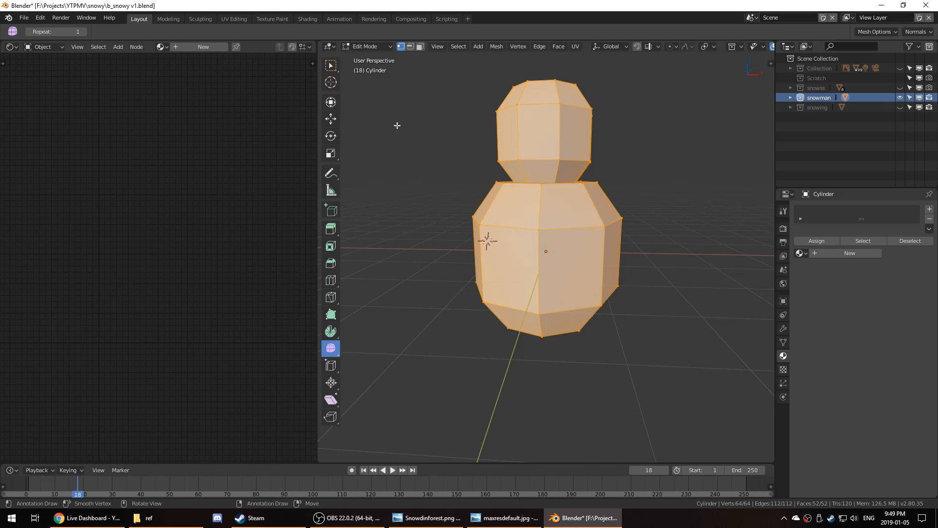
{"action": "key", "text": "F3"}
{"action": "type", "text": "smo"}
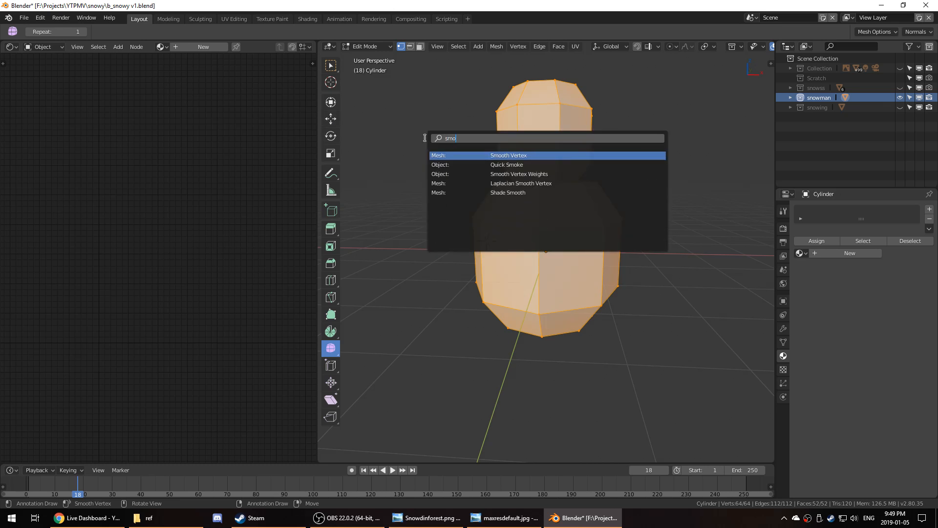
{"action": "type", "text": "oth s"}
{"action": "key", "text": "Down"}
{"action": "key", "text": "Down"}
{"action": "key", "text": "Down"}
{"action": "key", "text": "Return"}
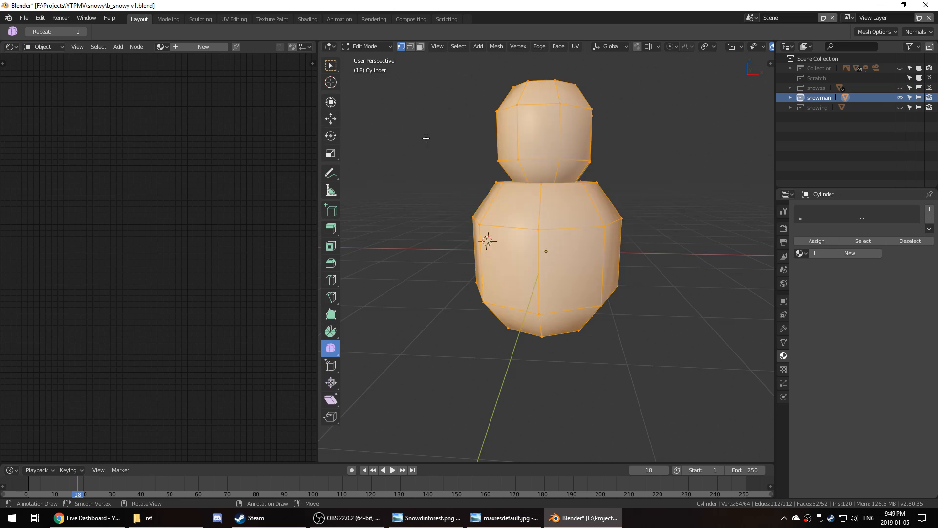
{"action": "key", "text": "Tab"}
{"action": "key", "text": "Tab"}
{"action": "middle_click_drag", "start_coordinate": [526, 180], "coordinate": [522, 192]}
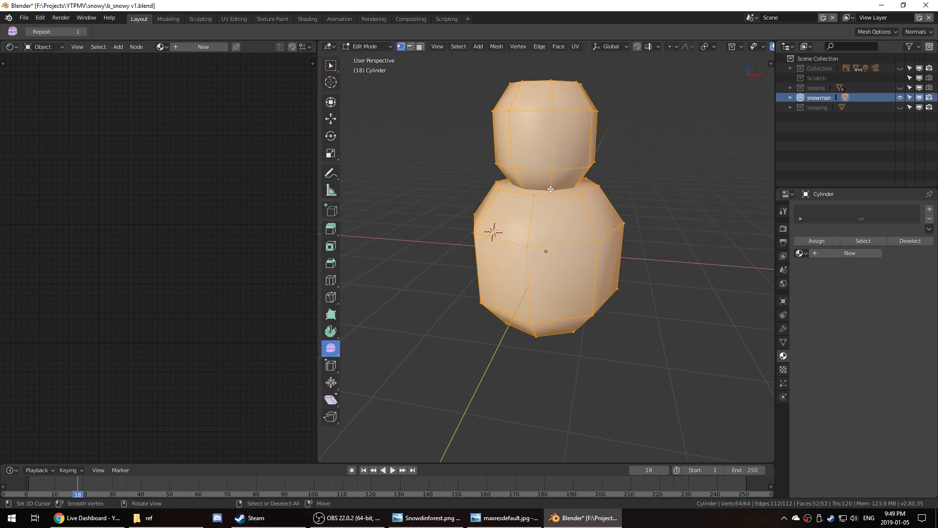
{"action": "middle_click_drag", "start_coordinate": [582, 154], "coordinate": [496, 310], "text": "shift"}
{"action": "key", "text": "KP_1"}
{"action": "scroll", "coordinate": [549, 223], "scroll_direction": "up", "scroll_amount": 4}
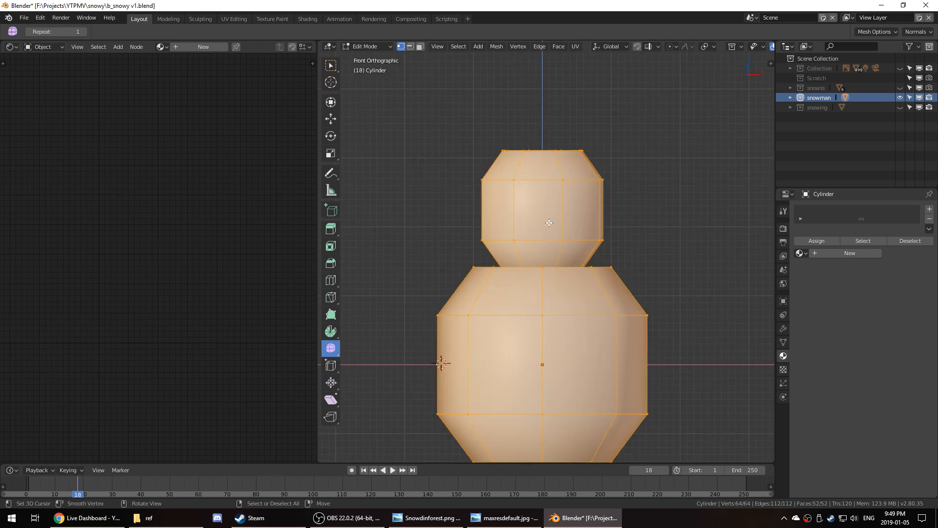
{"action": "right_click", "coordinate": [440, 314]}
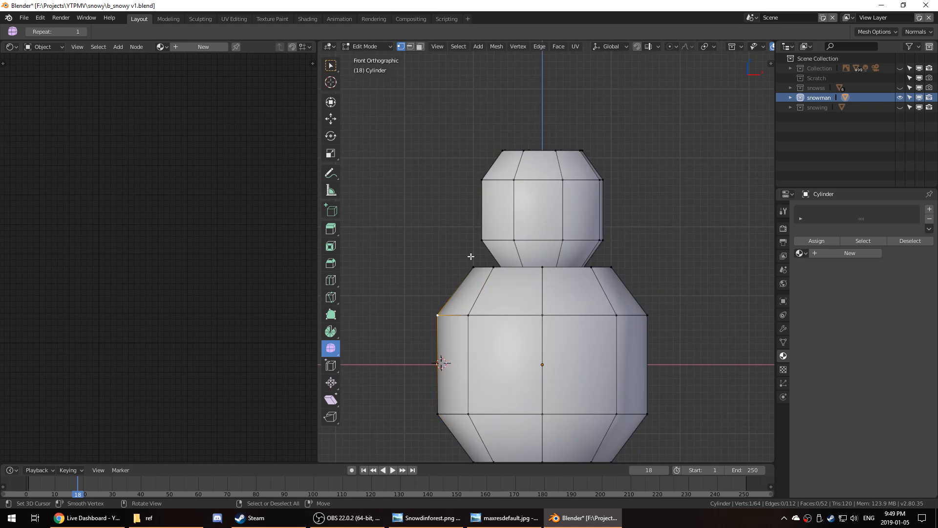
{"action": "key", "text": "g"}
{"action": "scroll", "coordinate": [666, 124], "scroll_direction": "down", "scroll_amount": 9}
{"action": "right_click", "coordinate": [668, 123]}
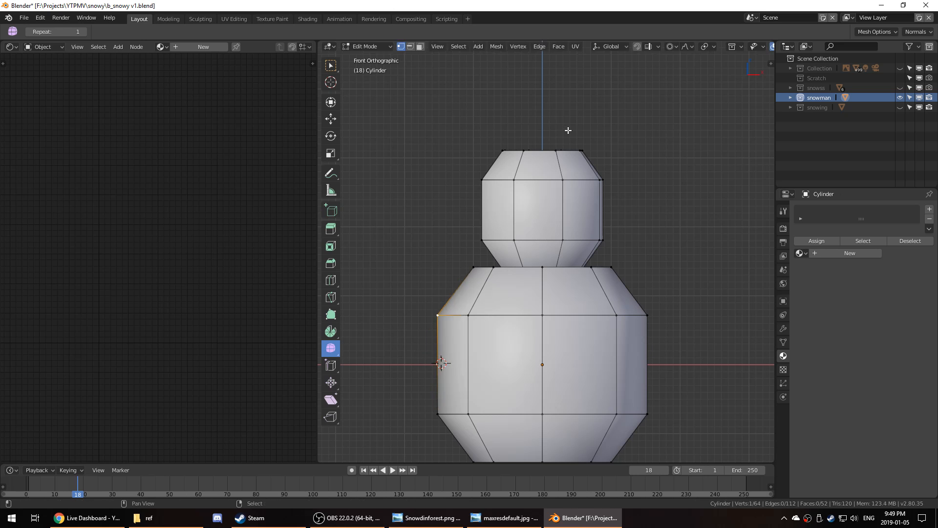
- Select the whole upper section, duplicate it upward along Z as a third section and scale the copy to 0.765
{"action": "middle_click_drag", "start_coordinate": [550, 141], "coordinate": [554, 183], "text": "shift"}
{"action": "right_click", "coordinate": [550, 188], "text": "alt"}
{"action": "key", "text": "ctrl+l"}
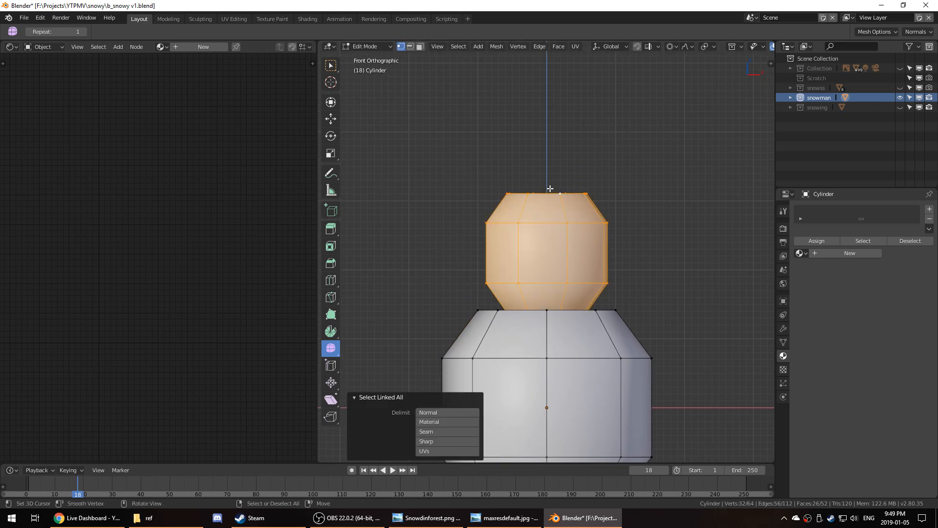
{"action": "key", "text": "shift+d"}
{"action": "key", "text": "z"}
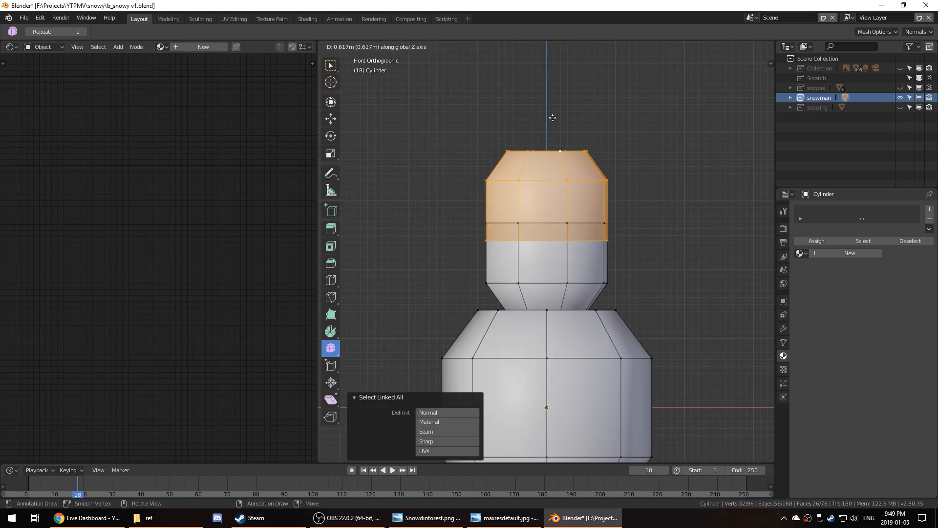
{"action": "left_click", "coordinate": [533, 48]}
{"action": "key", "text": "s"}
{"action": "left_click", "coordinate": [607, 195]}
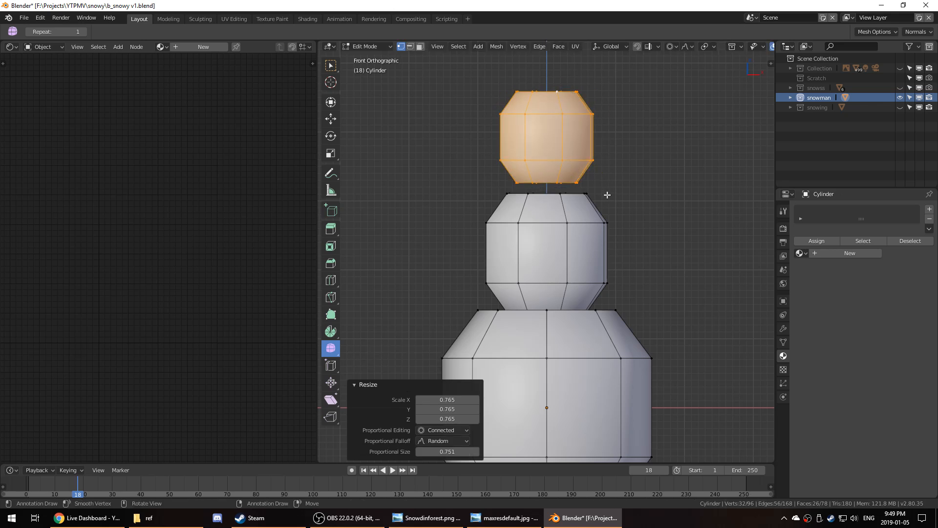
- Lower the snowman's head section about 0.177 m along Z onto the middle section
{"action": "key", "text": "g"}
{"action": "key", "text": "z"}
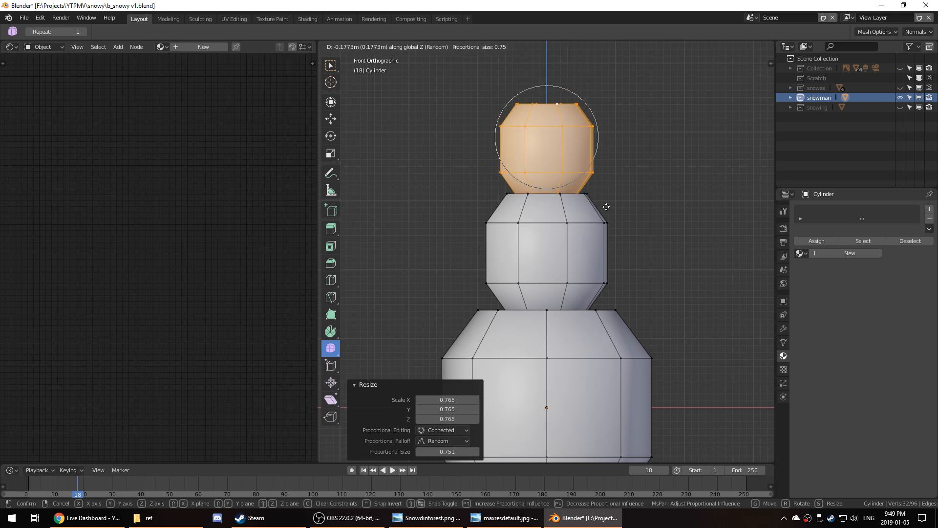
{"action": "left_click", "coordinate": [606, 207]}
{"action": "scroll", "coordinate": [605, 223], "scroll_direction": "down", "scroll_amount": 5}
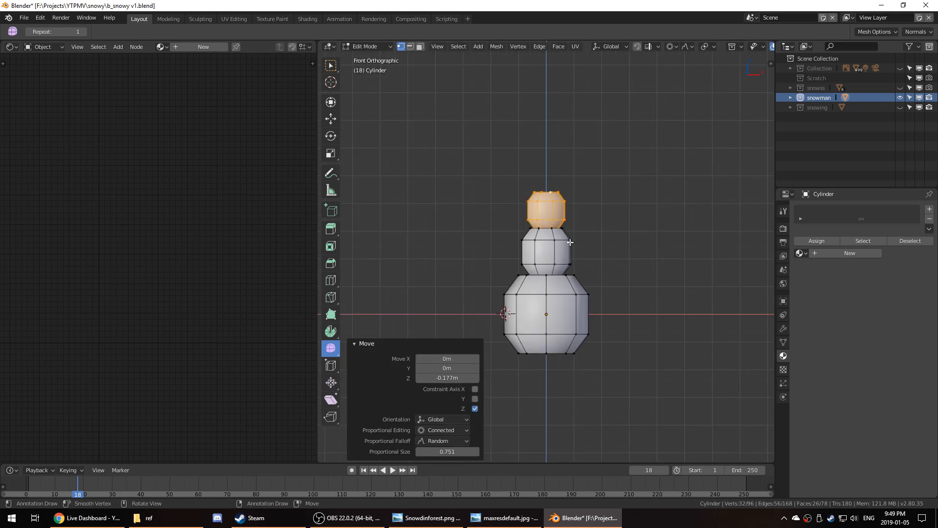
- Select the two upper sections, enlarge them slightly and raise them about 0.353 m along Z onto the bottom section
{"action": "key", "text": "l"}
{"action": "key", "text": "h"}
{"action": "key", "text": "x"}
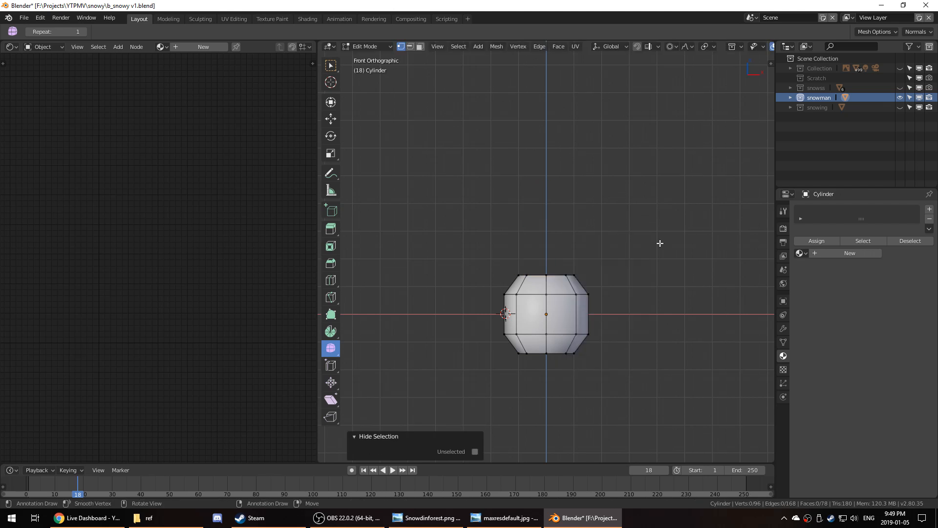
{"action": "key", "text": "alt+h"}
{"action": "key", "text": "g"}
{"action": "key", "text": "z"}
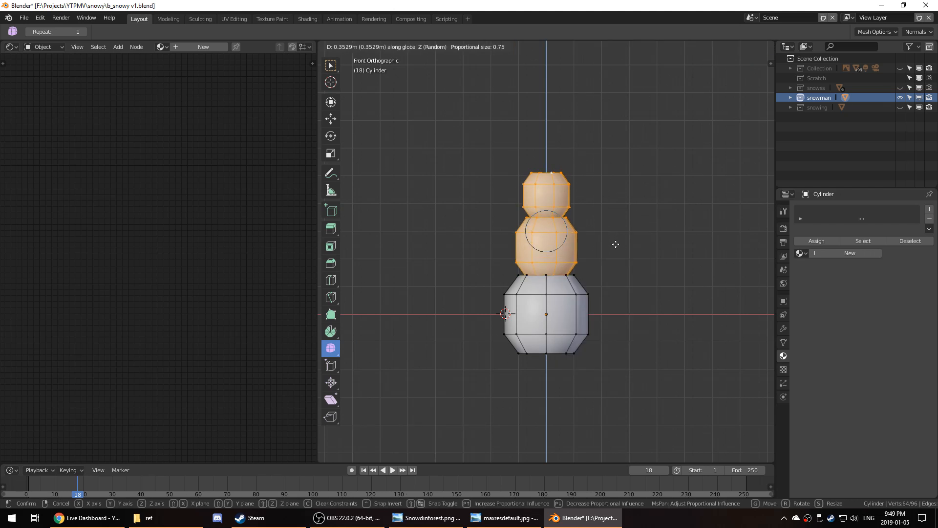
{"action": "left_click", "coordinate": [615, 244]}
{"action": "mouse_move", "coordinate": [614, 244]}
{"action": "middle_mouse_down"}
{"action": "mouse_move", "coordinate": [665, 275]}
{"action": "mouse_move", "coordinate": [616, 238]}
{"action": "middle_mouse_up"}
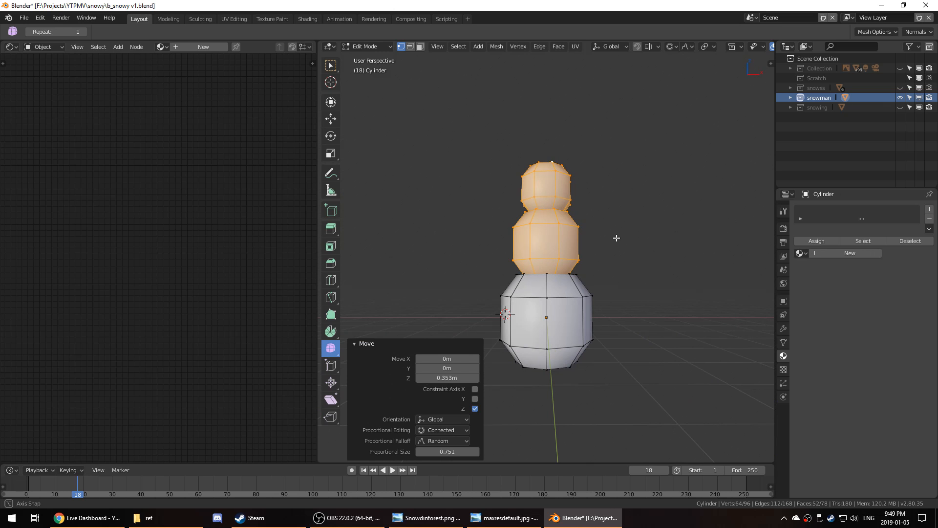
- Select the whole bottom section and rotate it freely with Trackball by about -47° and -134°
{"action": "left_click", "coordinate": [583, 292]}
{"action": "key", "text": "ctrl+l"}
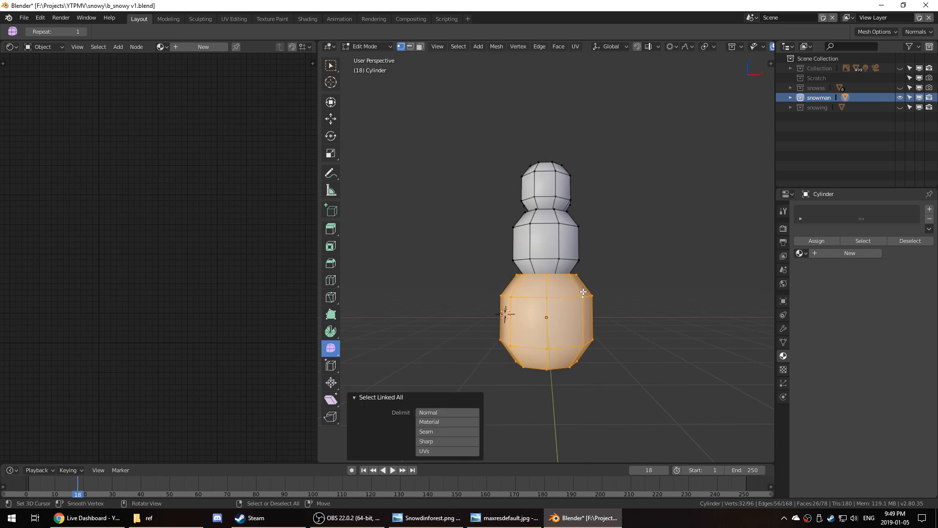
{"action": "key", "text": "r"}
{"action": "key", "text": "r"}
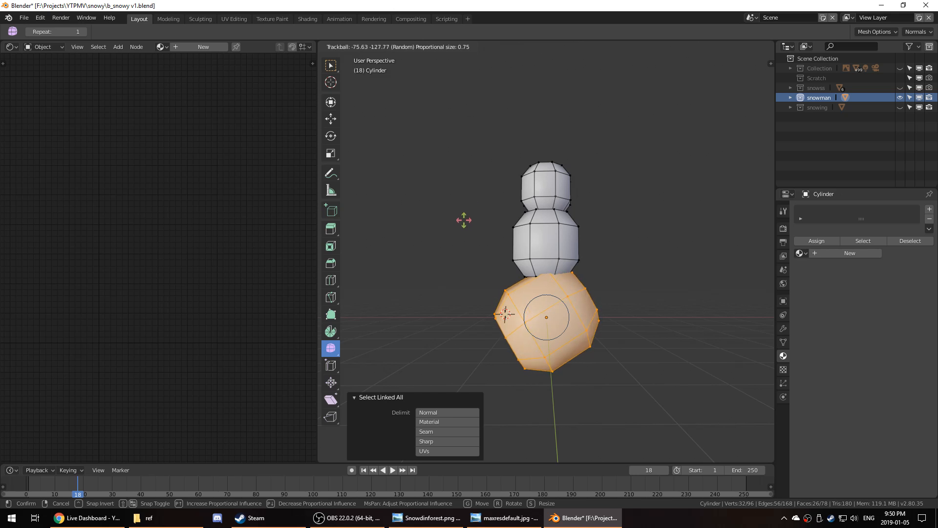
{"action": "left_click", "coordinate": [459, 245]}
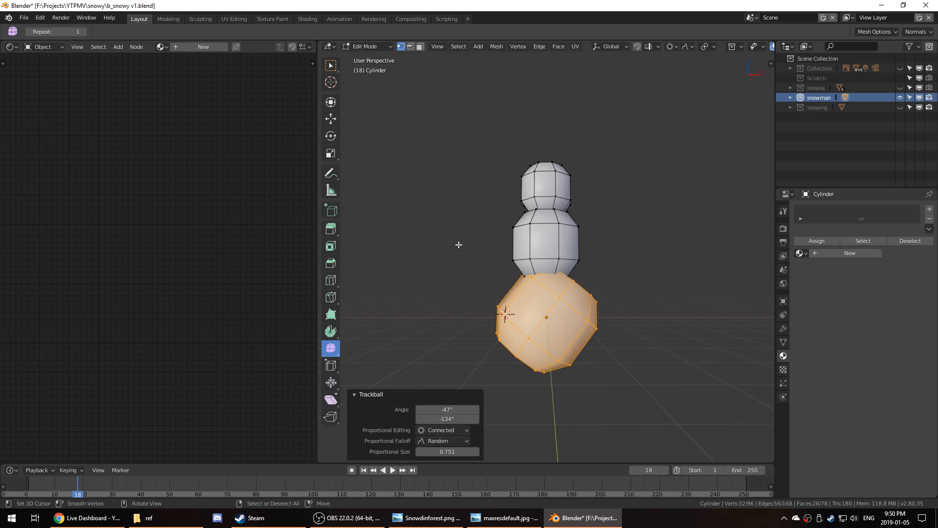
- Select only the middle section and tilt it with a Trackball rotation of about 17° and 40°
{"action": "key", "text": "alt+a"}
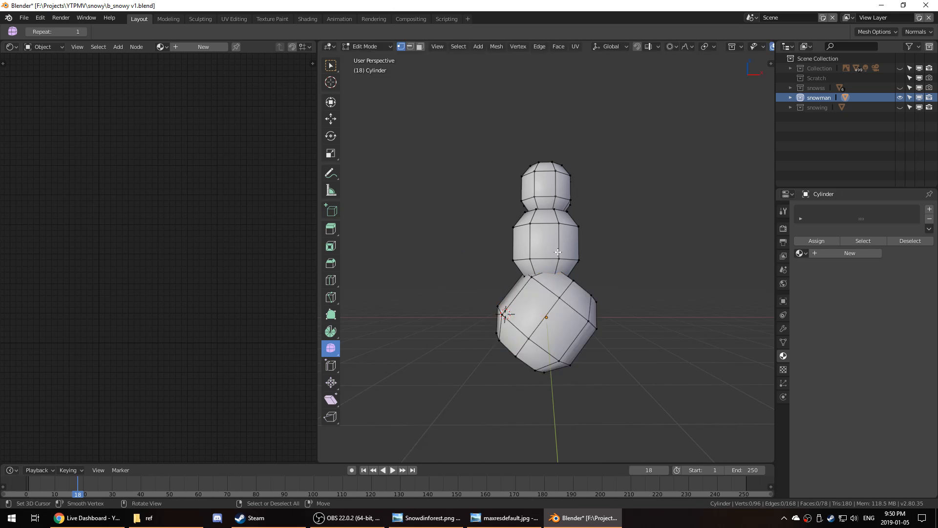
{"action": "key", "text": "l"}
{"action": "key", "text": "r"}
{"action": "key", "text": "r"}
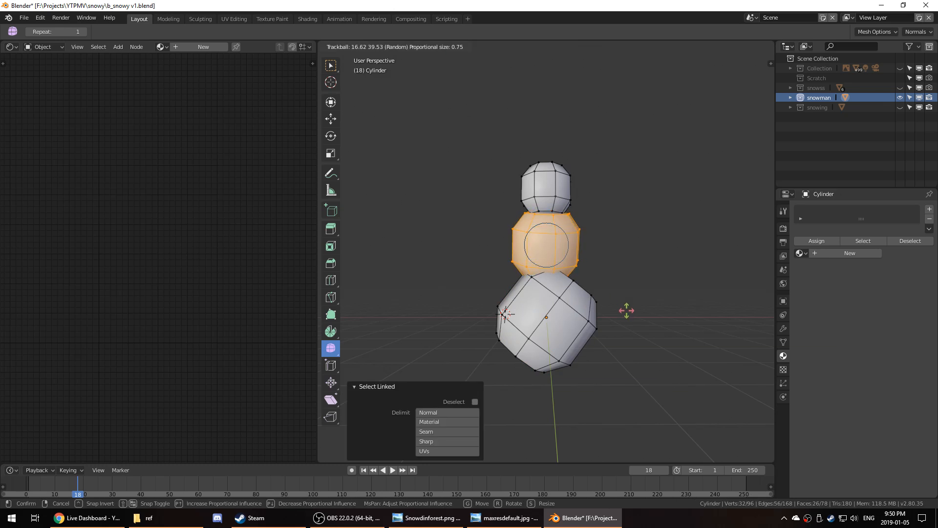
{"action": "left_click", "coordinate": [627, 311]}
{"action": "middle_click_drag", "start_coordinate": [602, 315], "coordinate": [561, 339]}
{"action": "key", "text": "Tab"}
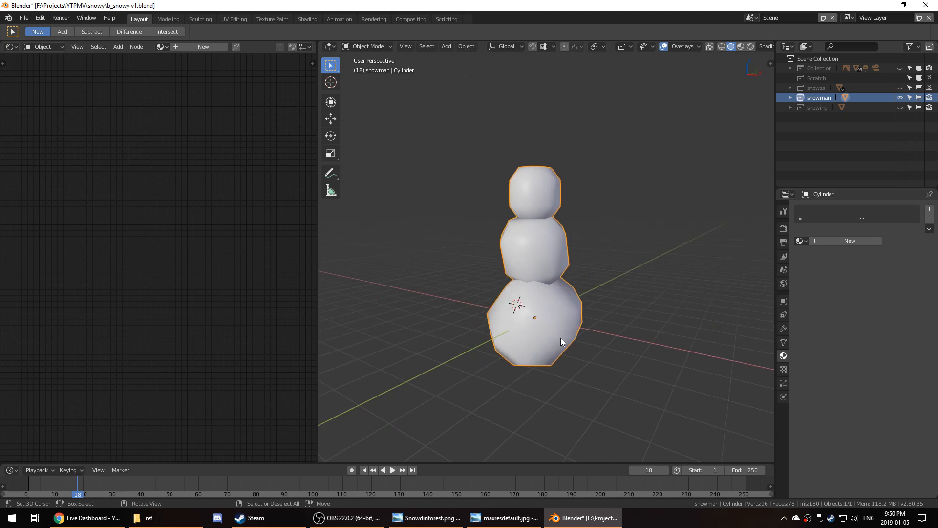
- Extrude the bottom section's upper octagonal end face about 0.661 m and scale the new face to 0.293
{"action": "key", "text": "Tab"}
{"action": "scroll", "coordinate": [578, 311], "scroll_direction": "up", "scroll_amount": 2}
{"action": "left_click", "coordinate": [553, 326], "text": "alt"}
{"action": "key", "text": "e"}
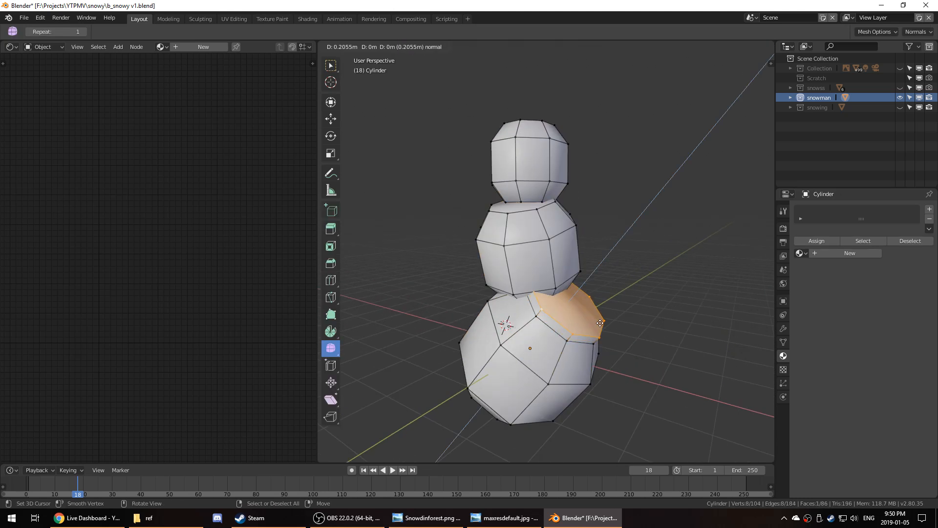
{"action": "left_click", "coordinate": [677, 341]}
{"action": "key", "text": "s"}
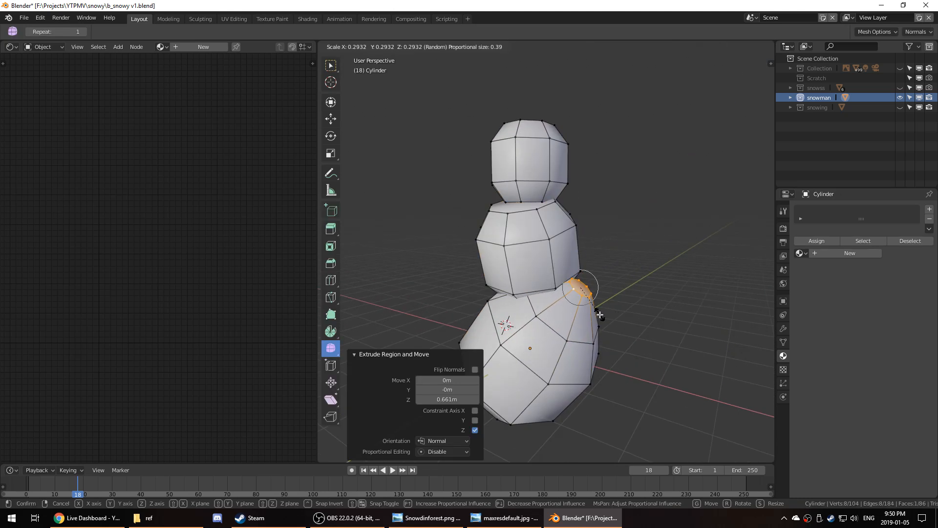
{"action": "left_click", "coordinate": [601, 315]}
- Edge-slide the shrunken end face outward along the bottom section's cap and adjust its position to round the cap
{"action": "key", "text": "g"}
{"action": "key", "text": "g"}
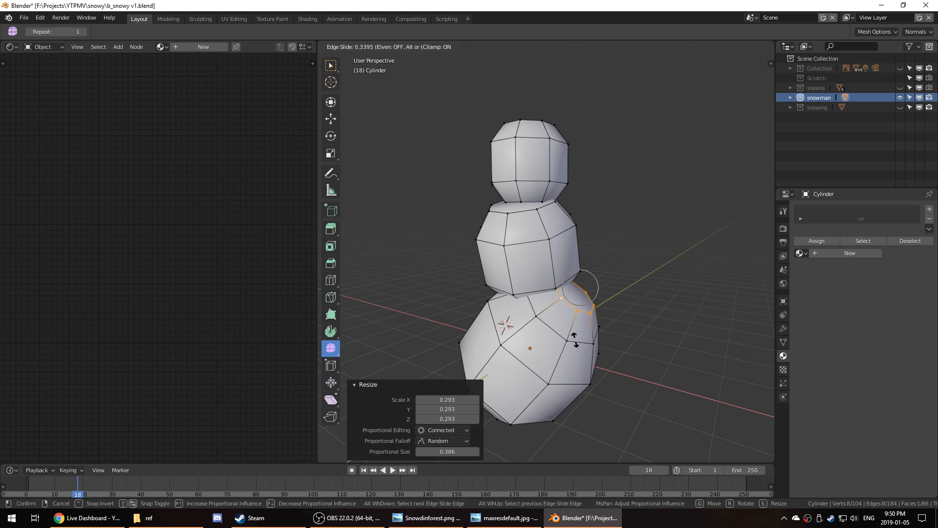
{"action": "left_click", "coordinate": [581, 337]}
{"action": "middle_click_drag", "start_coordinate": [609, 325], "coordinate": [577, 299]}
{"action": "key", "text": "g"}
{"action": "left_click", "coordinate": [538, 298]}
- Extrude the bottom section's opposite octagonal end face about 0.274 m and scale it down into a rounded cap
{"action": "left_click", "coordinate": [585, 298], "text": "alt"}
{"action": "key", "text": "e"}
{"action": "left_click", "coordinate": [592, 318]}
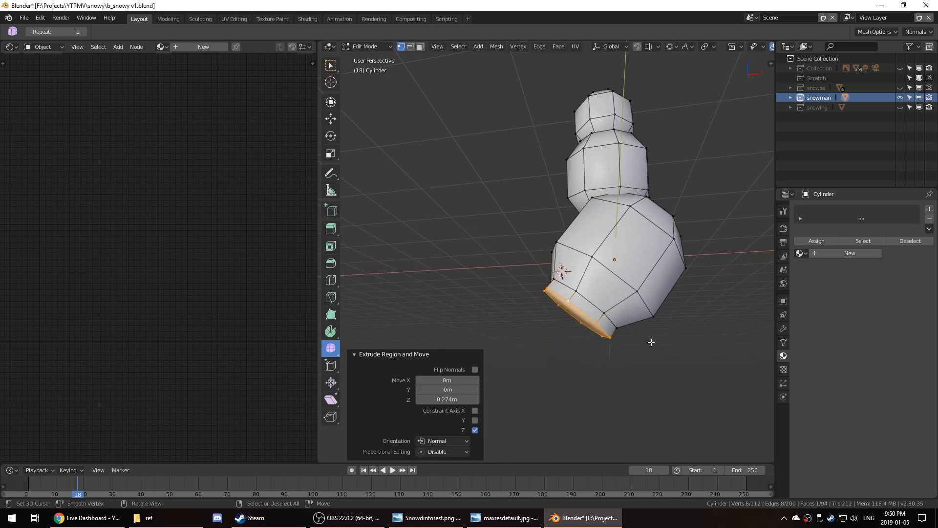
{"action": "key", "text": "s"}
{"action": "left_click", "coordinate": [590, 331]}
{"action": "key", "text": "Tab"}
{"action": "mouse_move", "coordinate": [590, 332]}
{"action": "middle_mouse_down"}
{"action": "mouse_move", "coordinate": [621, 317]}
{"action": "mouse_move", "coordinate": [573, 358]}
{"action": "mouse_move", "coordinate": [587, 344]}
{"action": "middle_mouse_up"}
{"action": "key", "text": "Tab"}
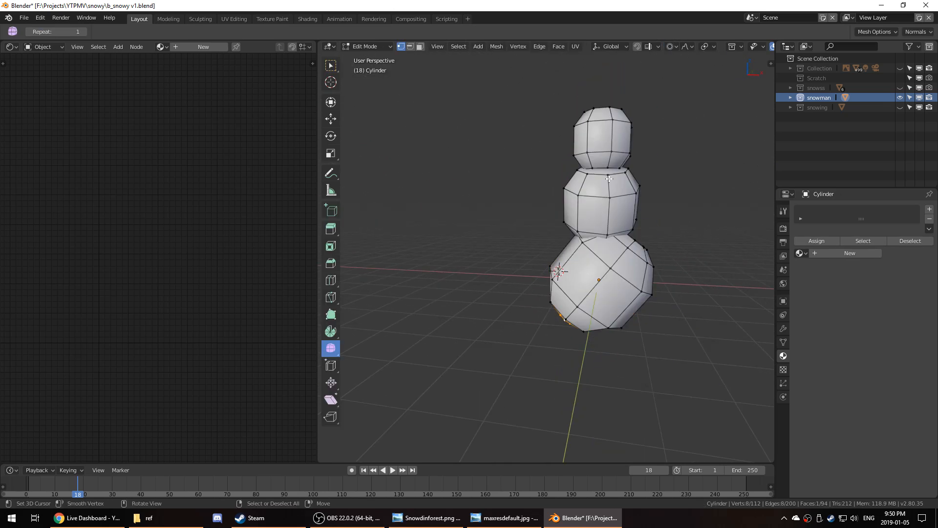
- Extrude the middle section's top face inward at about 0.3 scale and raise it about 0.128 m to round the top
{"action": "key", "text": "e"}
{"action": "key", "text": "s"}
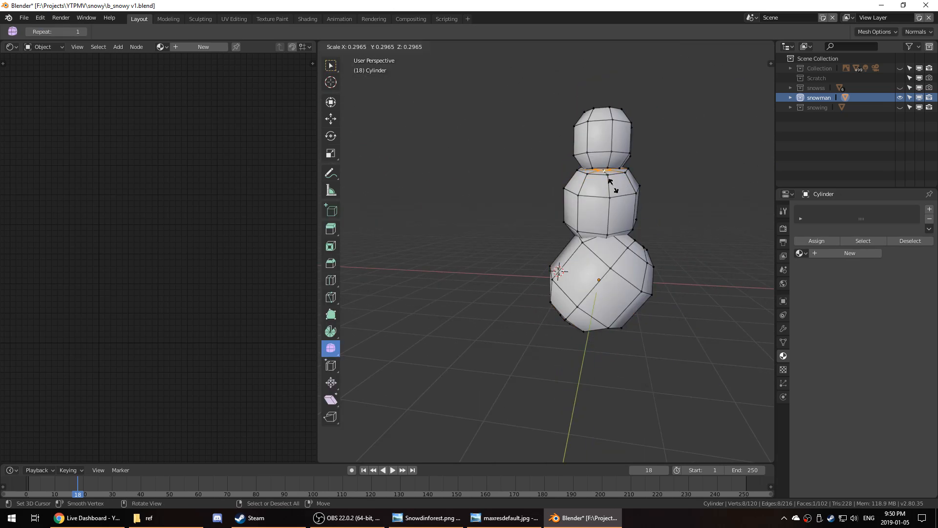
{"action": "left_click", "coordinate": [614, 185]}
{"action": "key", "text": "g"}
{"action": "left_click", "coordinate": [615, 183]}
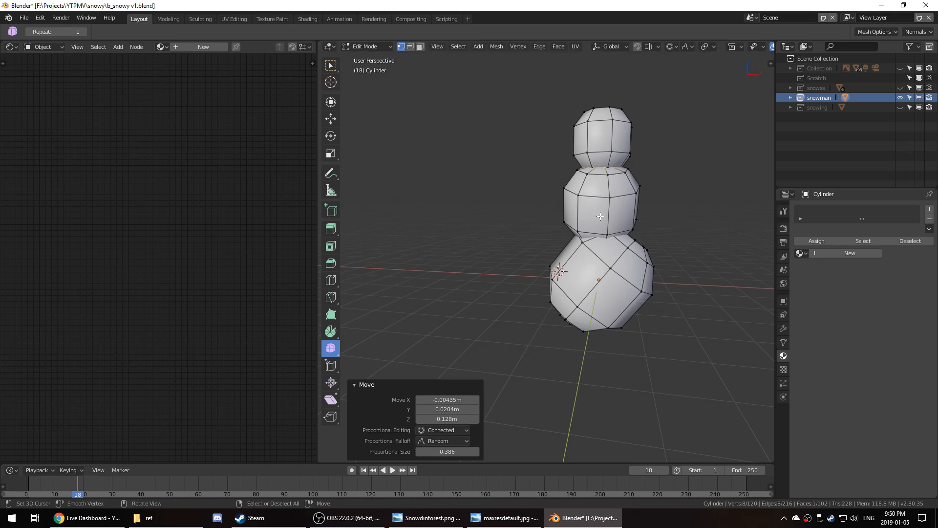
{"action": "middle_click_drag", "start_coordinate": [599, 216], "coordinate": [617, 227]}
{"action": "key", "text": "Tab"}
{"action": "key", "text": "Tab"}
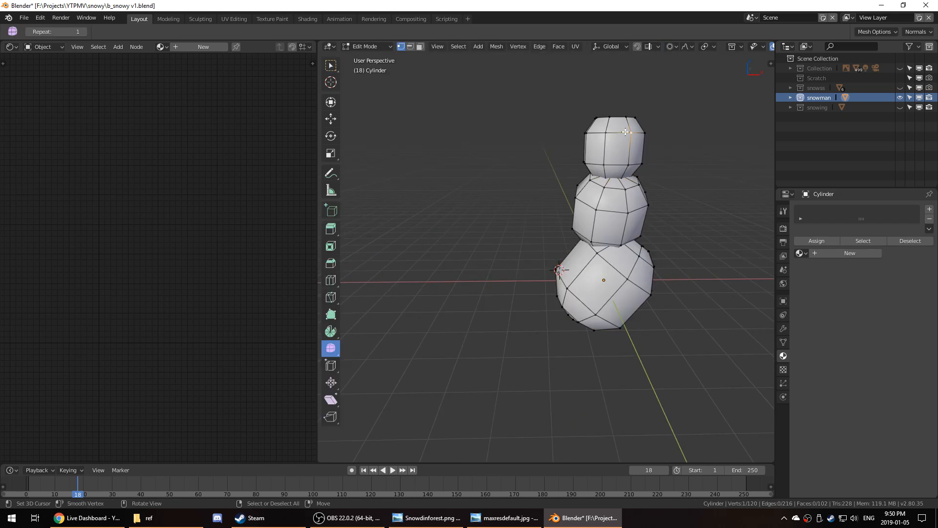
- Extrude the head's top face about 0.097 m, scale it to about 0.31, and save the file
{"action": "key", "text": "ctrl+l"}
{"action": "middle_click_drag", "start_coordinate": [625, 132], "coordinate": [571, 248]}
{"action": "scroll", "coordinate": [588, 218], "scroll_direction": "up", "scroll_amount": 1}
{"action": "left_click", "coordinate": [570, 248], "text": "alt"}
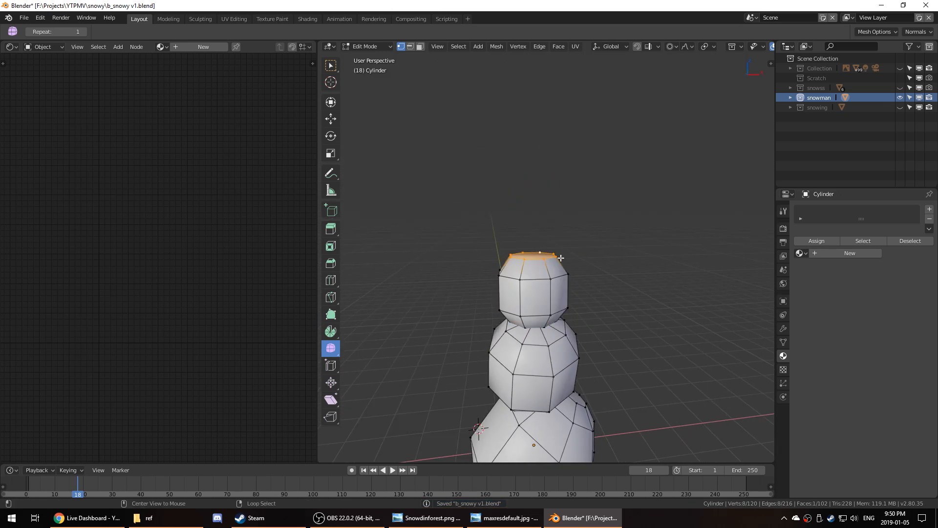
{"action": "key", "text": "e"}
{"action": "left_click", "coordinate": [588, 259]}
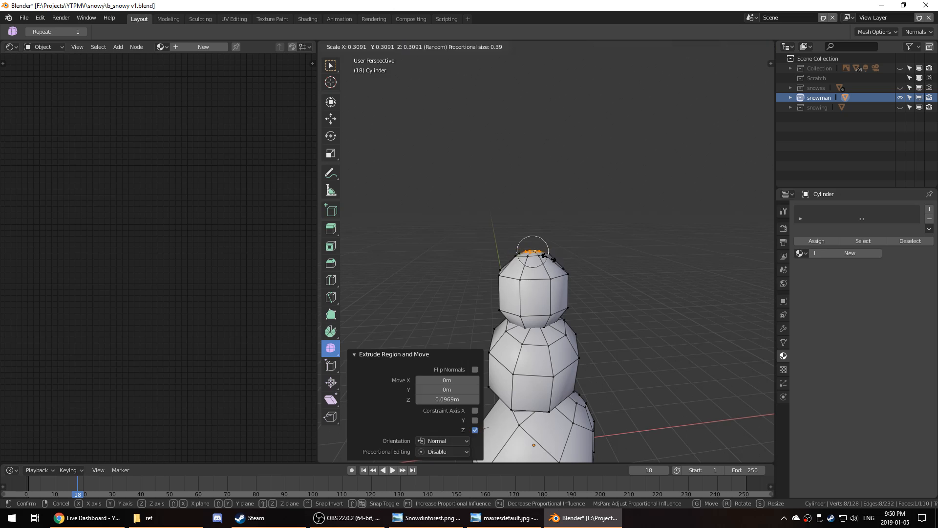
{"action": "key", "text": "Tab"}
{"action": "middle_click_drag", "start_coordinate": [562, 280], "coordinate": [585, 273]}
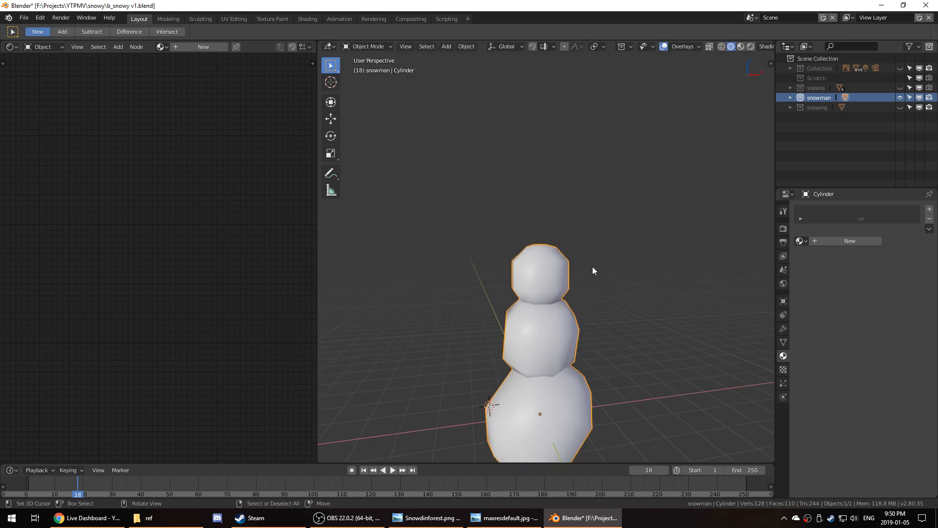
{"action": "scroll", "coordinate": [593, 270], "scroll_direction": "up", "scroll_amount": 1}
{"action": "key", "text": "ctrl+s"}
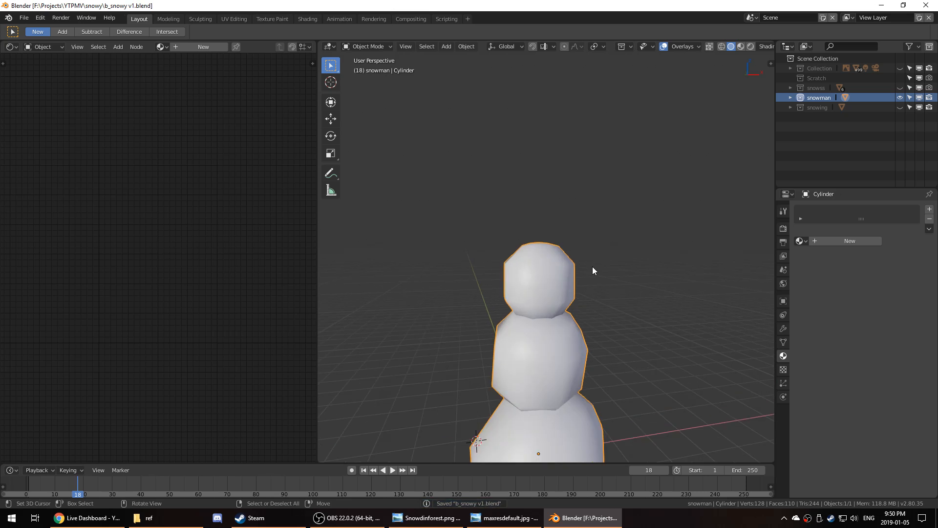
- Select the face loops around the bottom section's lower cap and move them inward to even out its round shape
{"action": "scroll", "coordinate": [590, 266], "scroll_direction": "down", "scroll_amount": 2}
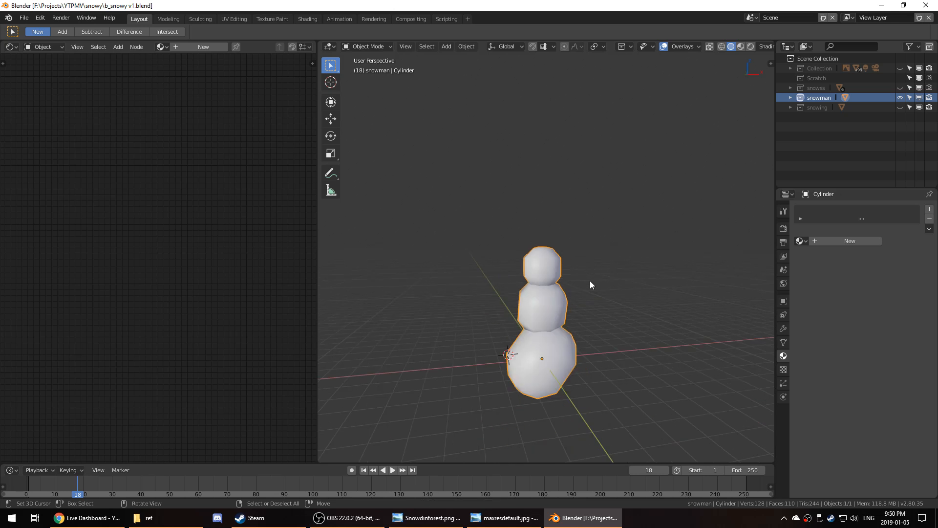
{"action": "middle_click_drag", "start_coordinate": [590, 281], "coordinate": [595, 301]}
{"action": "key", "text": "Tab"}
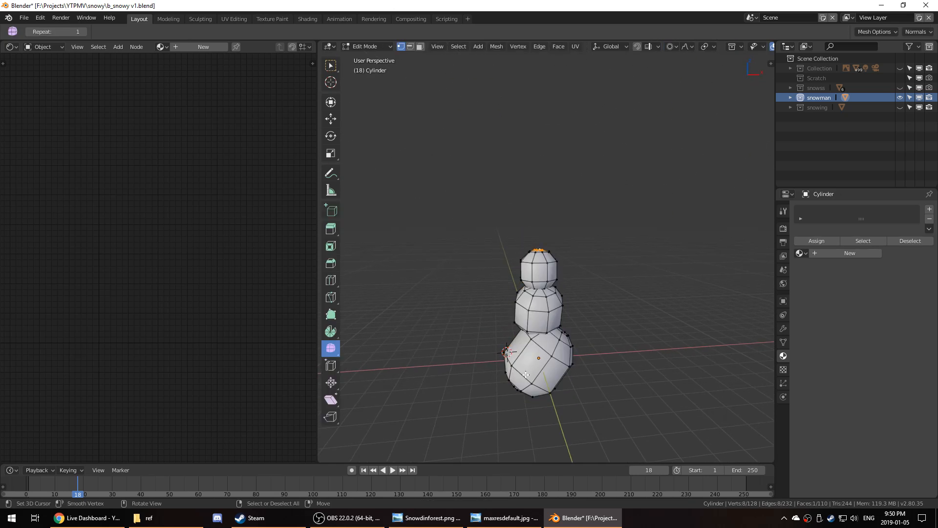
{"action": "right_click", "coordinate": [524, 375], "text": "alt"}
{"action": "right_click", "coordinate": [517, 386], "text": "alt+shift"}
{"action": "right_click", "coordinate": [515, 387], "text": "alt+shift"}
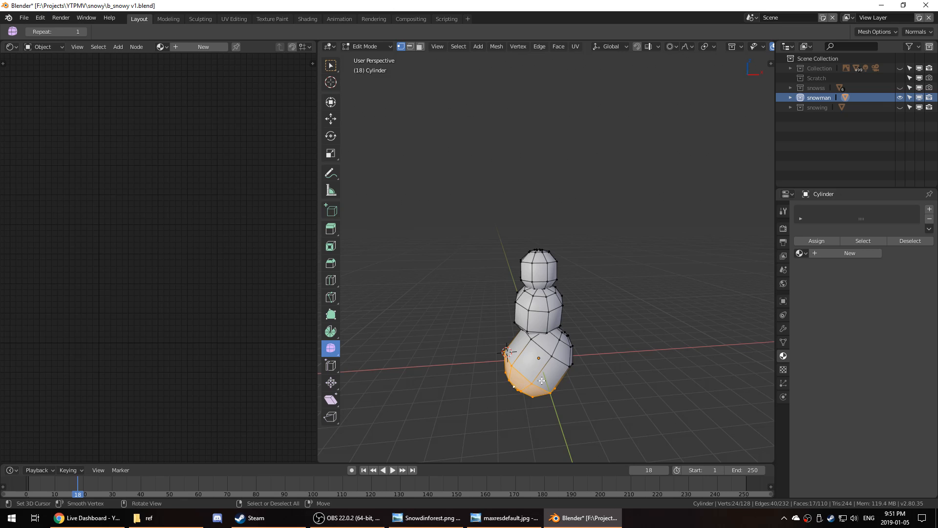
{"action": "key", "text": "g"}
{"action": "left_click", "coordinate": [565, 365]}
{"action": "key", "text": "Tab"}
{"action": "middle_click_drag", "start_coordinate": [565, 365], "coordinate": [555, 356]}
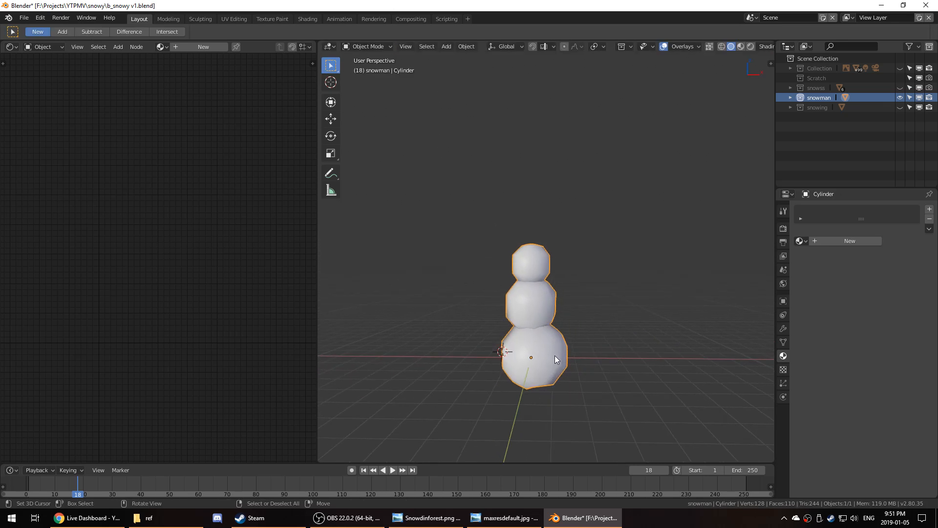
- Select the whole bottom section and reposition it so it sits centred beneath the upper sections
{"action": "key", "text": "Tab"}
{"action": "key", "text": "ctrl+l"}
{"action": "key", "text": "g"}
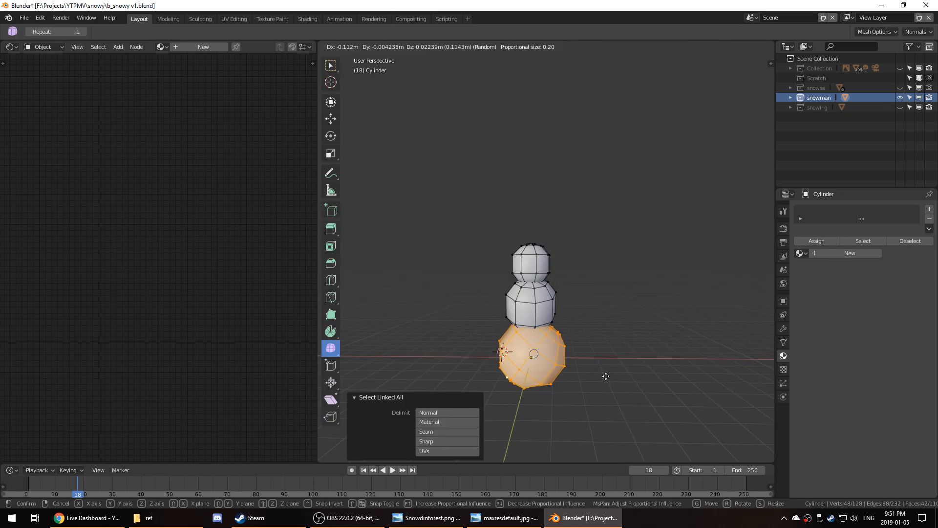
{"action": "left_click", "coordinate": [608, 373]}
{"action": "middle_click_drag", "start_coordinate": [608, 372], "coordinate": [592, 325]}
{"action": "key", "text": "g"}
{"action": "left_click", "coordinate": [541, 357]}
{"action": "key", "text": "Tab"}
{"action": "scroll", "coordinate": [591, 325], "scroll_direction": "up", "scroll_amount": 3}
{"action": "key", "text": "Tab"}
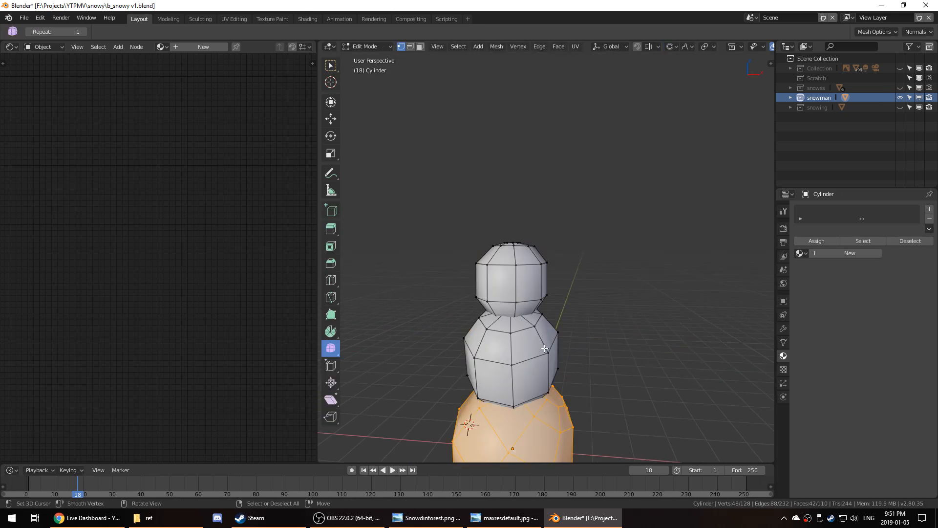
- Select the whole middle section and rotate it freely with Trackball so its capped end faces sideways
{"action": "left_click", "coordinate": [548, 353]}
{"action": "key", "text": "ctrl+l"}
{"action": "key", "text": "r"}
{"action": "key", "text": "r"}
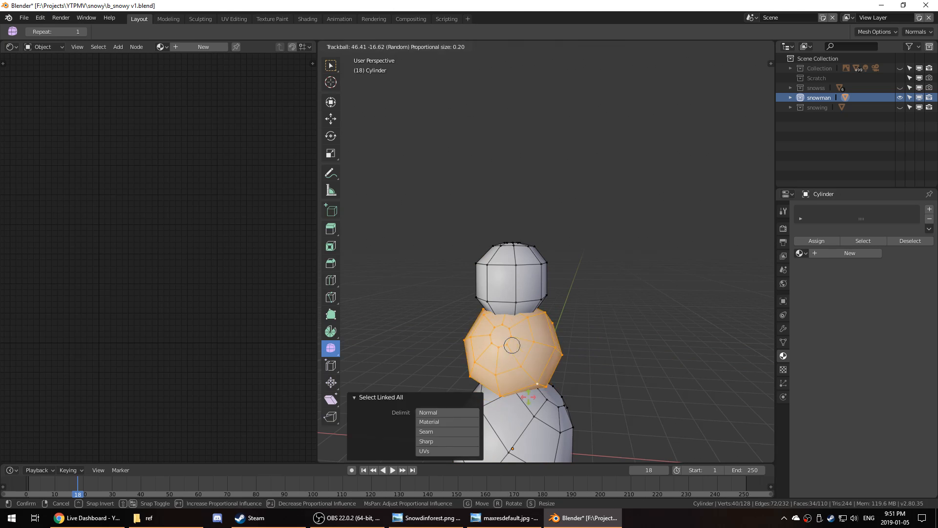
{"action": "left_click", "coordinate": [534, 381]}
{"action": "scroll", "coordinate": [542, 372], "scroll_direction": "down", "scroll_amount": 4}
{"action": "key", "text": "Tab"}
{"action": "middle_click_drag", "start_coordinate": [562, 349], "coordinate": [533, 337]}
- Nudge a vertex on the middle section using random proportional falloff with the proportional size enlarged to about 4.18
{"action": "key", "text": "Tab"}
{"action": "right_click", "coordinate": [540, 311]}
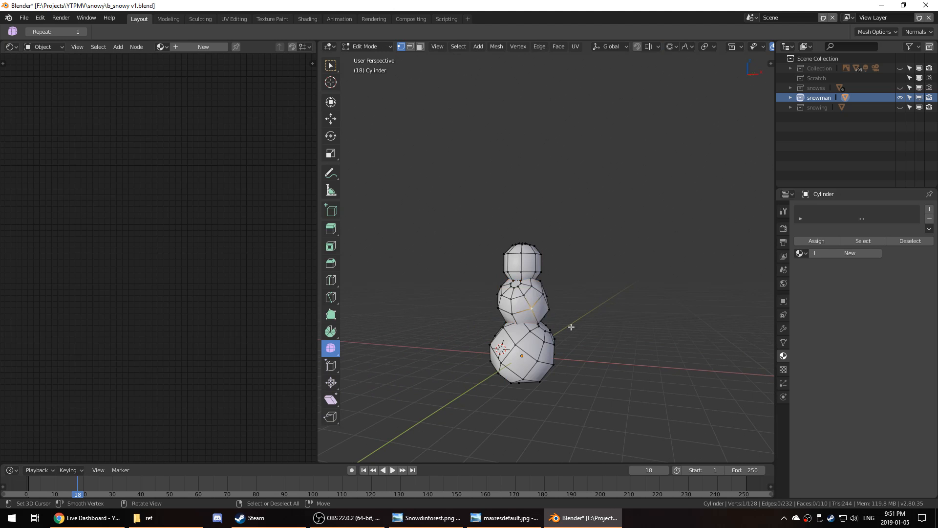
{"action": "key", "text": "g"}
{"action": "scroll", "coordinate": [575, 327], "scroll_direction": "down", "scroll_amount": 20}
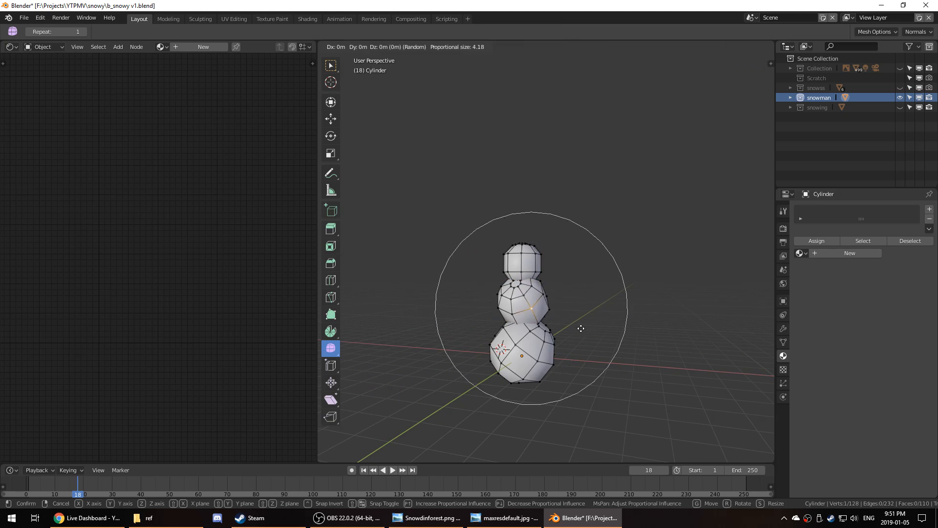
{"action": "left_click", "coordinate": [584, 329]}
- Nudge a vertex on the bottom section several times with random proportional falloff to make its surface irregular
{"action": "scroll", "coordinate": [501, 361], "scroll_direction": "up", "scroll_amount": 5}
{"action": "scroll", "coordinate": [501, 361], "scroll_direction": "down", "scroll_amount": 3}
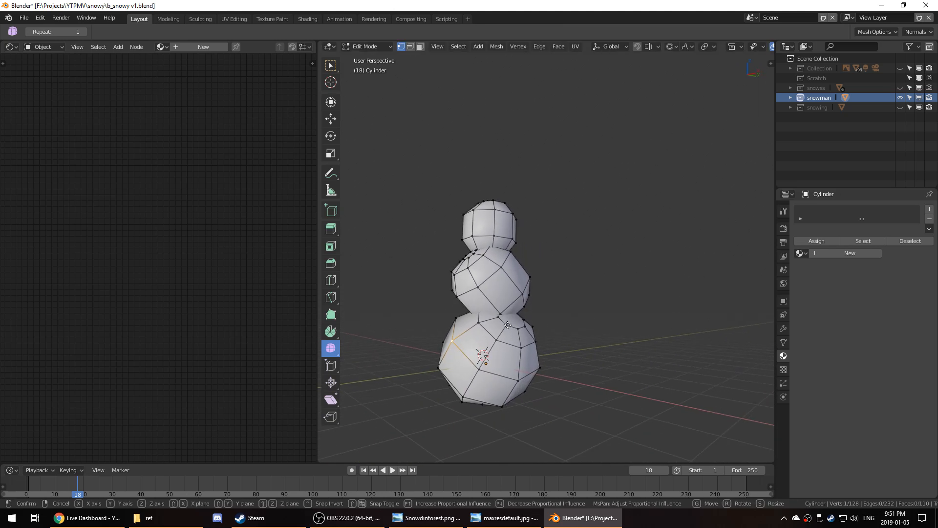
{"action": "key", "text": "g"}
{"action": "left_click", "coordinate": [509, 326]}
{"action": "key", "text": "g"}
{"action": "left_click", "coordinate": [513, 322]}
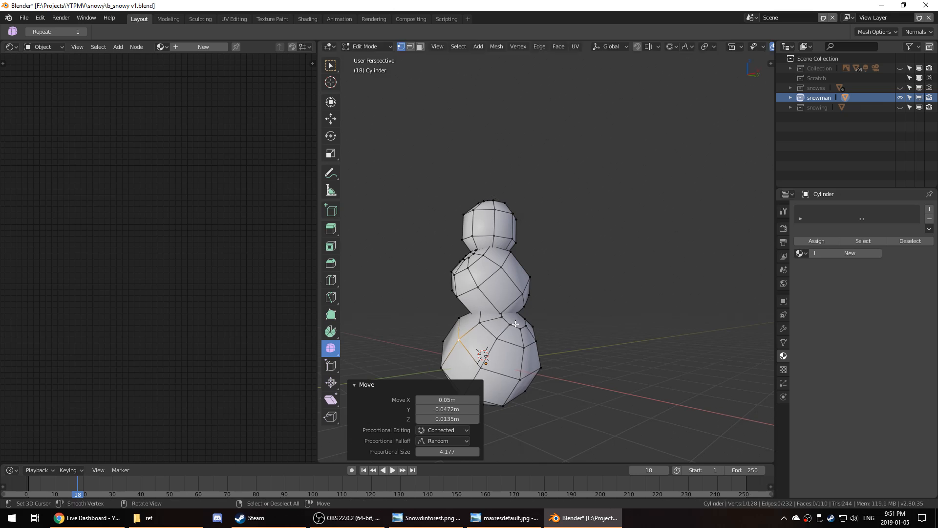
{"action": "key", "text": "g"}
{"action": "left_click", "coordinate": [515, 324]}
- Nudge a vertex on the snowman's top section twice with random proportional falloff, and leave mesh editing
{"action": "middle_click_drag", "start_coordinate": [515, 324], "coordinate": [612, 332]}
{"action": "key", "text": "g"}
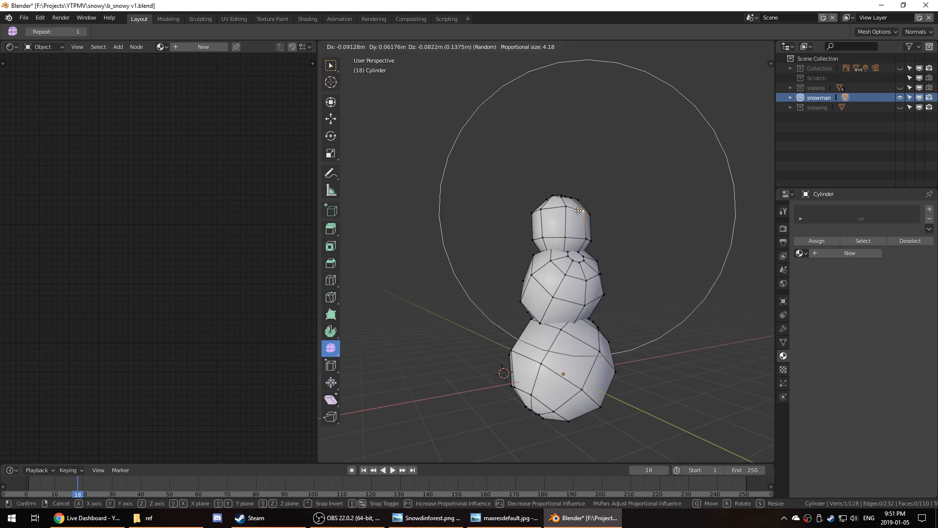
{"action": "left_click", "coordinate": [580, 211]}
{"action": "key", "text": "g"}
{"action": "left_click", "coordinate": [582, 211]}
{"action": "key", "text": "Tab"}
- Save the Blender file with the finished three-ball snowman shape
{"action": "middle_click_drag", "start_coordinate": [603, 219], "coordinate": [591, 247]}
{"action": "scroll", "coordinate": [560, 241], "scroll_direction": "down", "scroll_amount": 2}
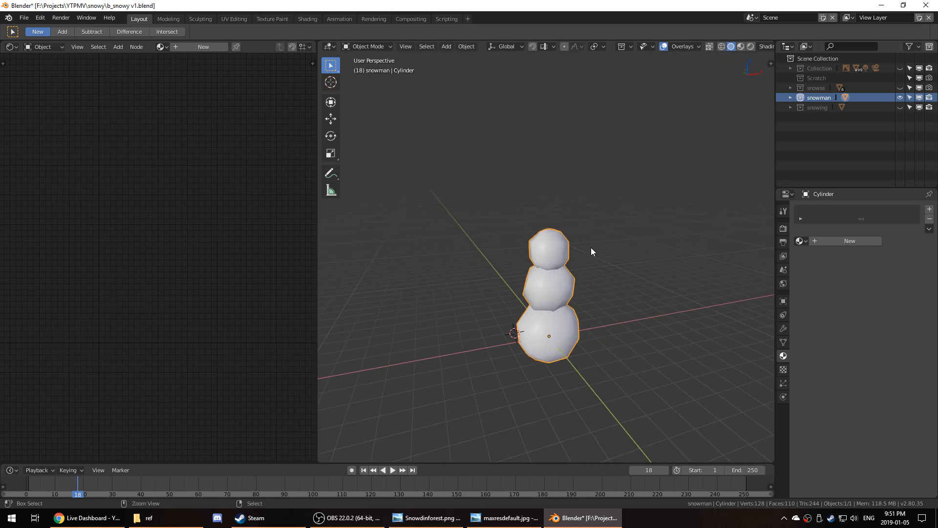
{"action": "key", "text": "ctrl+s"}
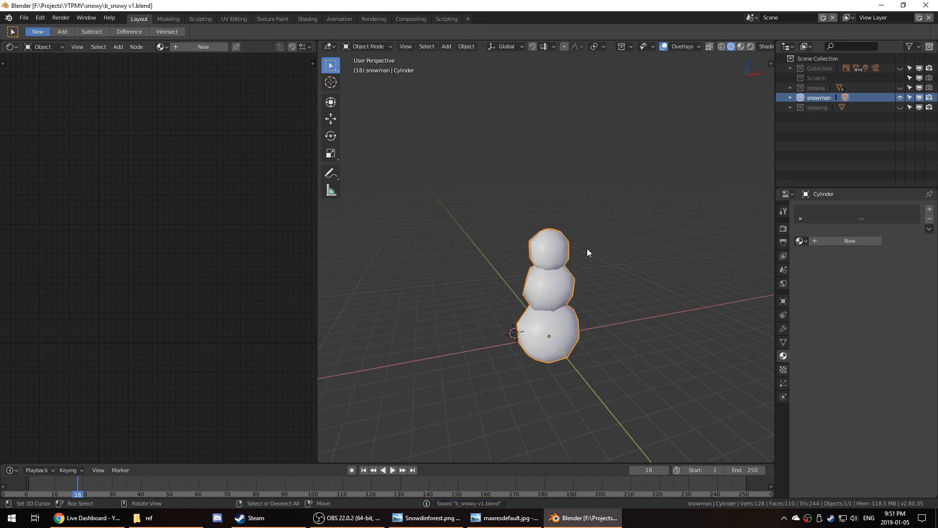
{"action": "mouse_move", "coordinate": [598, 254]}
{"action": "middle_mouse_down"}
{"action": "mouse_move", "coordinate": [568, 247]}
{"action": "mouse_move", "coordinate": [585, 251]}
{"action": "middle_mouse_up"}
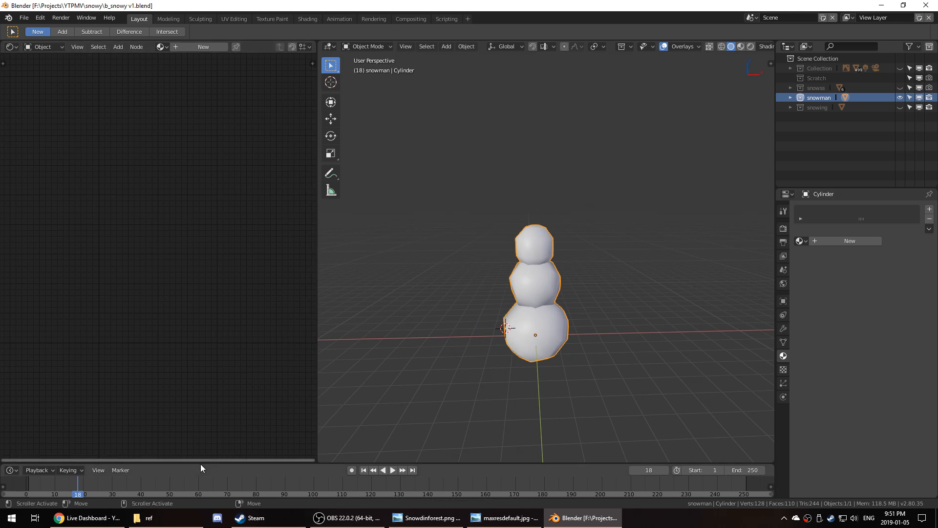
- Switch to File Explorer and go to the triple baka moonbase folder inside Projects, YTPMV, triple baka
{"action": "left_click", "coordinate": [139, 522]}
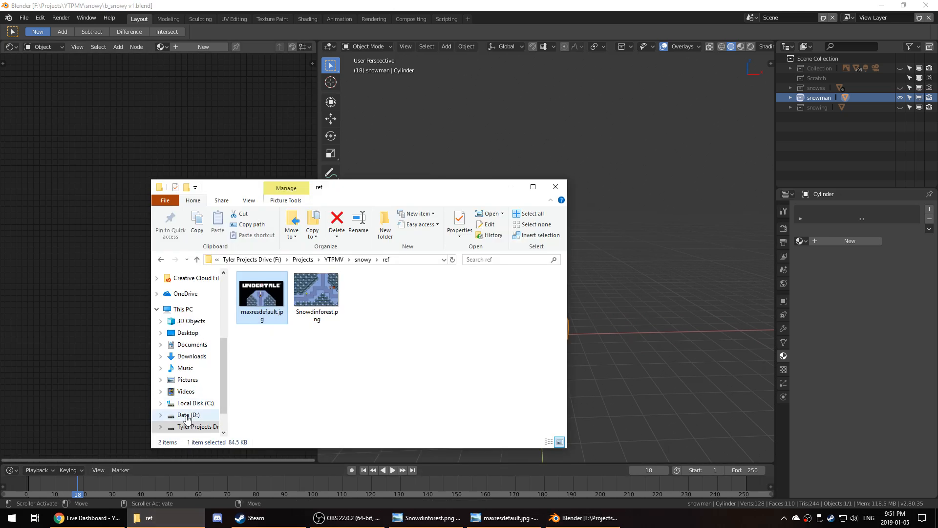
{"action": "scroll", "coordinate": [197, 359], "scroll_direction": "up", "scroll_amount": 5}
{"action": "scroll", "coordinate": [196, 359], "scroll_direction": "up", "scroll_amount": 2}
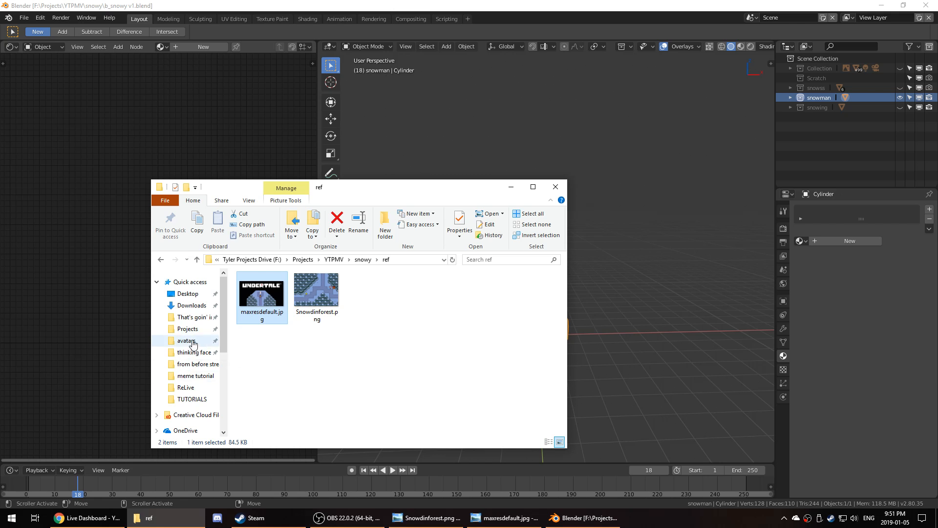
{"action": "left_click", "coordinate": [188, 329]}
{"action": "left_click", "coordinate": [342, 360]}
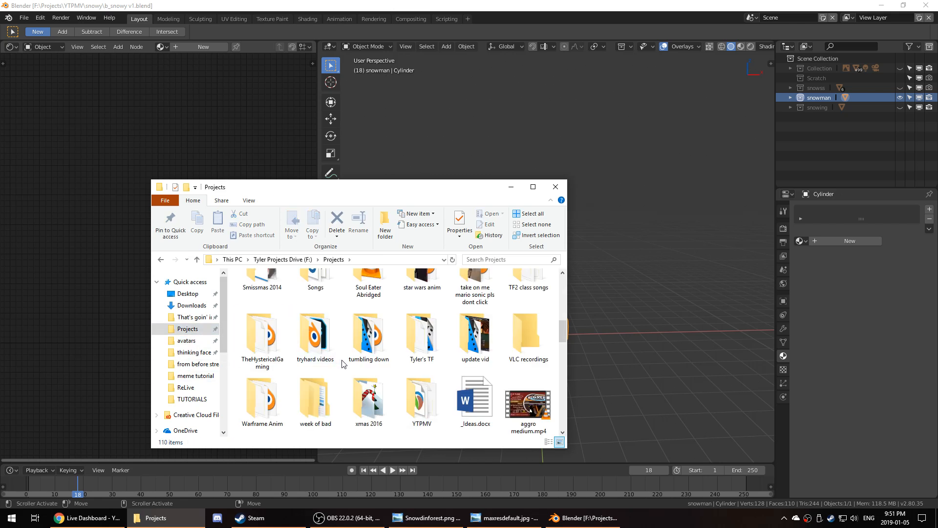
{"action": "key", "text": "y"}
{"action": "key", "text": "Return"}
{"action": "key", "text": "t"}
{"action": "key", "text": "Return"}
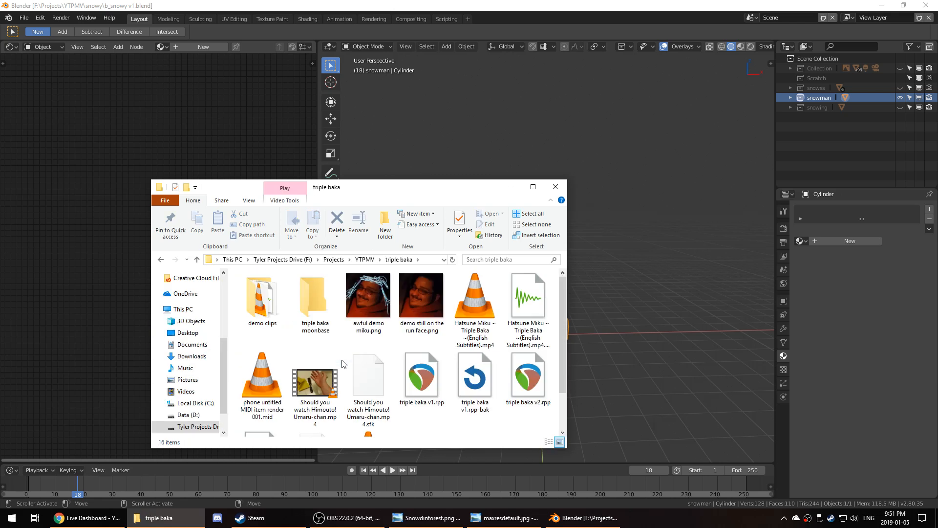
{"action": "scroll", "coordinate": [344, 361], "scroll_direction": "down", "scroll_amount": 1}
{"action": "scroll", "coordinate": [331, 348], "scroll_direction": "up", "scroll_amount": 1}
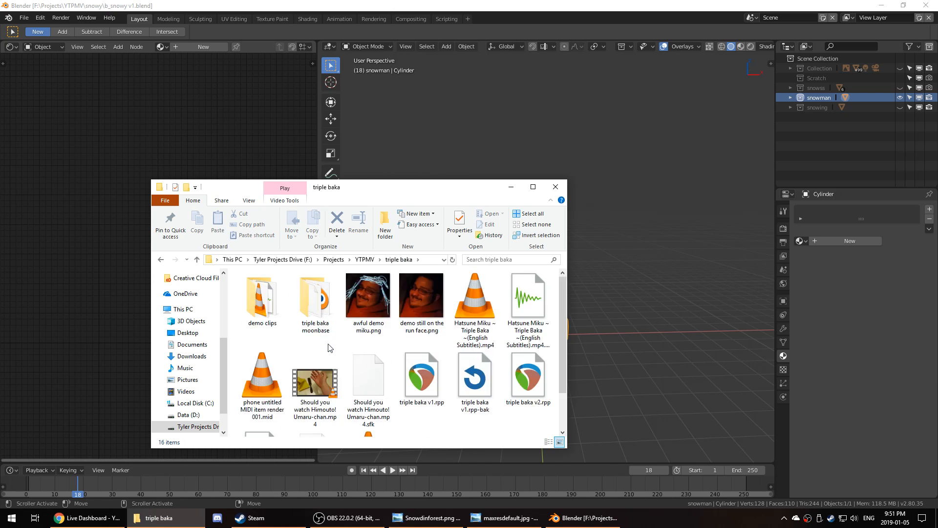
{"action": "double_click", "coordinate": [309, 312]}
- Look through the triple baka moonbase folder for the late project versions and open b_mtb v16.blend
{"action": "scroll", "coordinate": [305, 313], "scroll_direction": "down", "scroll_amount": 8}
{"action": "scroll", "coordinate": [299, 307], "scroll_direction": "up", "scroll_amount": 9}
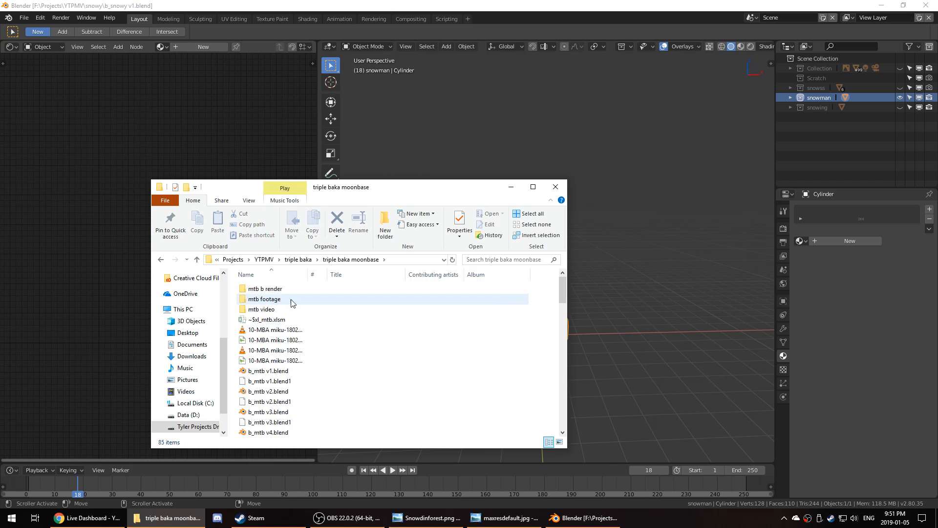
{"action": "scroll", "coordinate": [313, 328], "scroll_direction": "down", "scroll_amount": 12}
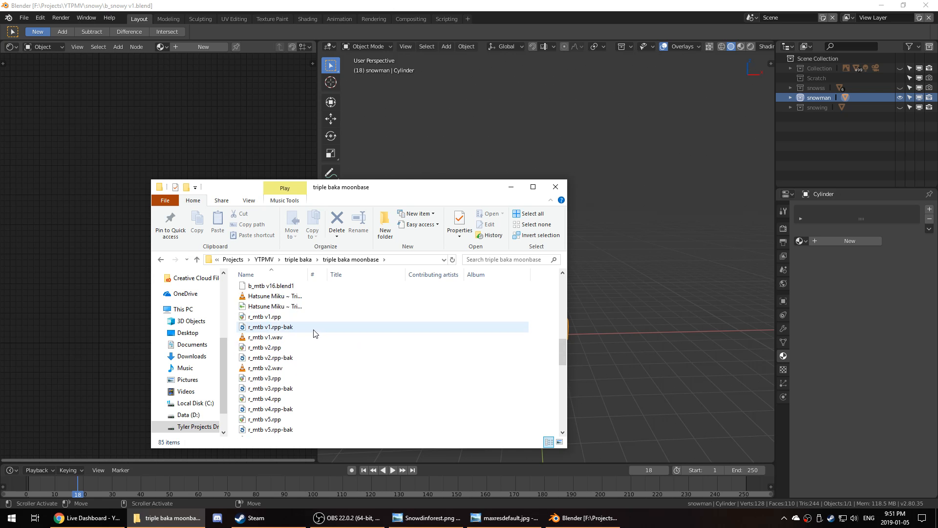
{"action": "scroll", "coordinate": [309, 332], "scroll_direction": "up", "scroll_amount": 12}
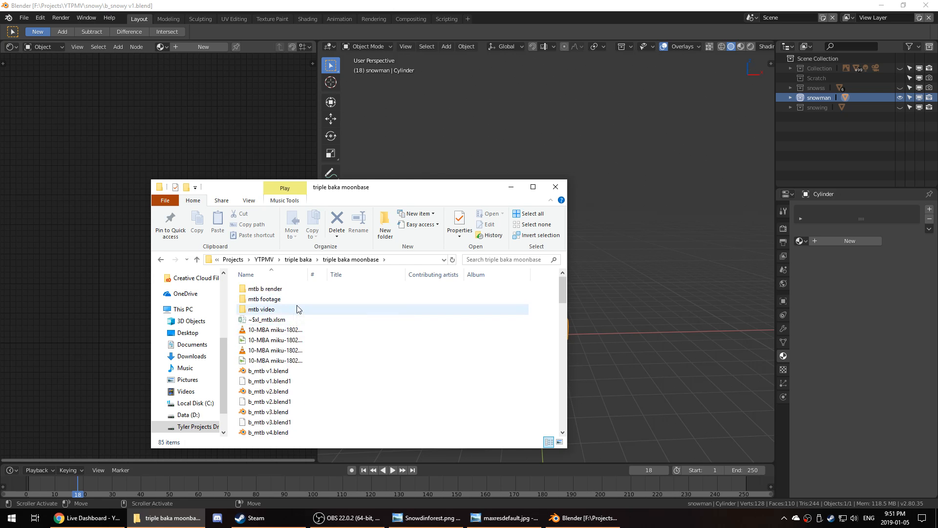
{"action": "scroll", "coordinate": [350, 363], "scroll_direction": "down", "scroll_amount": 20}
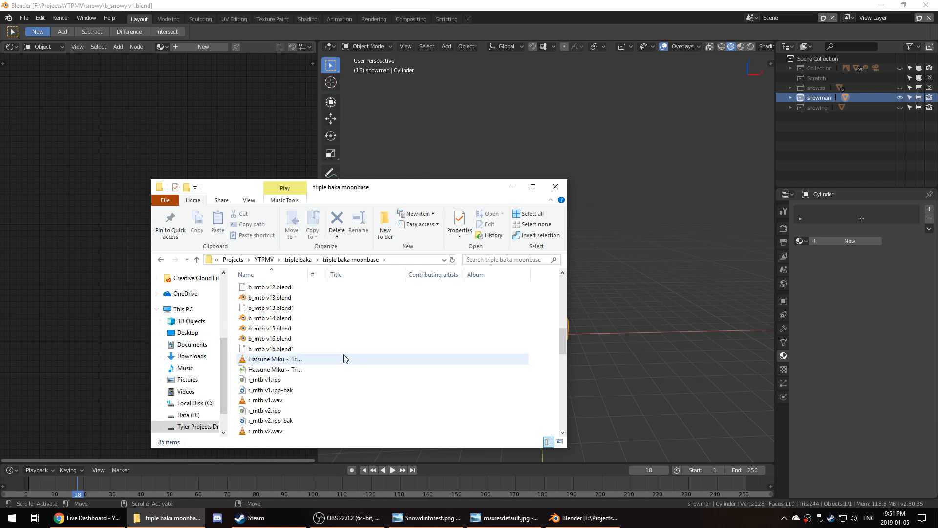
{"action": "scroll", "coordinate": [352, 357], "scroll_direction": "down", "scroll_amount": 2}
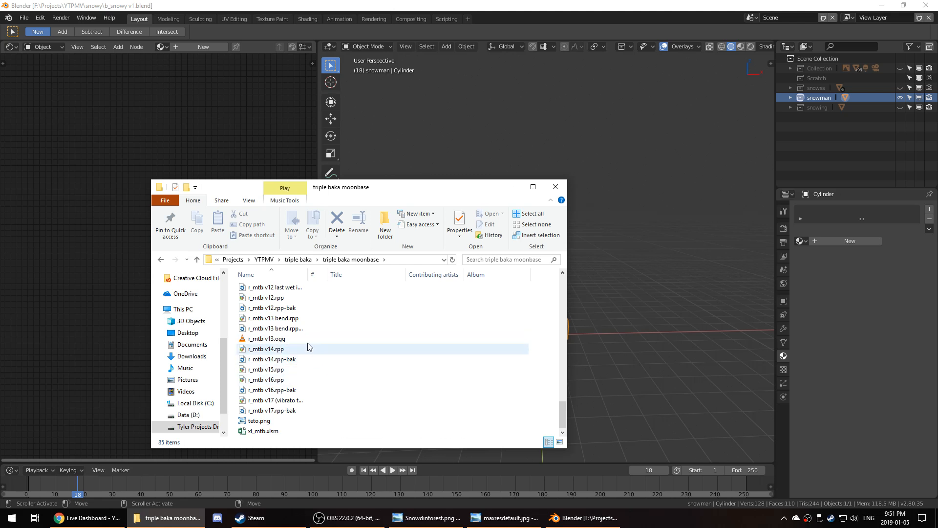
{"action": "scroll", "coordinate": [301, 379], "scroll_direction": "up", "scroll_amount": 6}
{"action": "scroll", "coordinate": [300, 381], "scroll_direction": "up", "scroll_amount": 10}
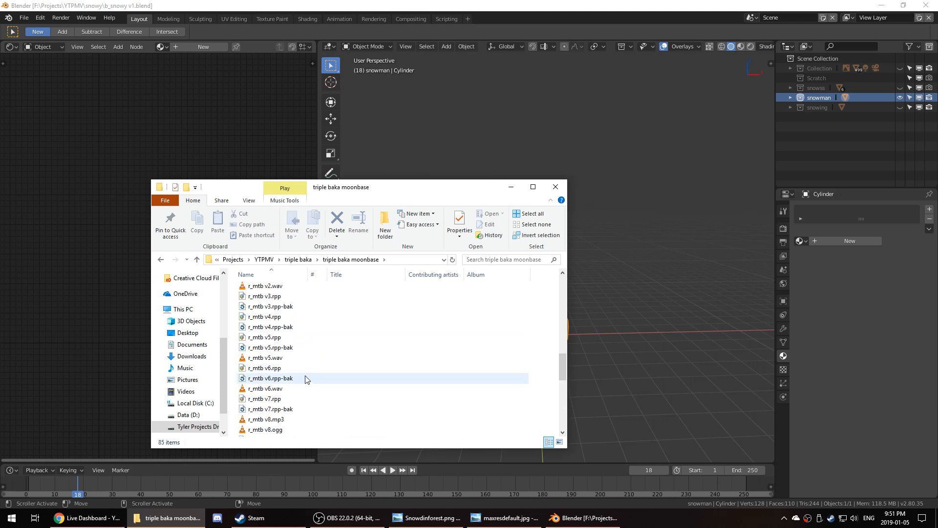
{"action": "double_click", "coordinate": [272, 347]}
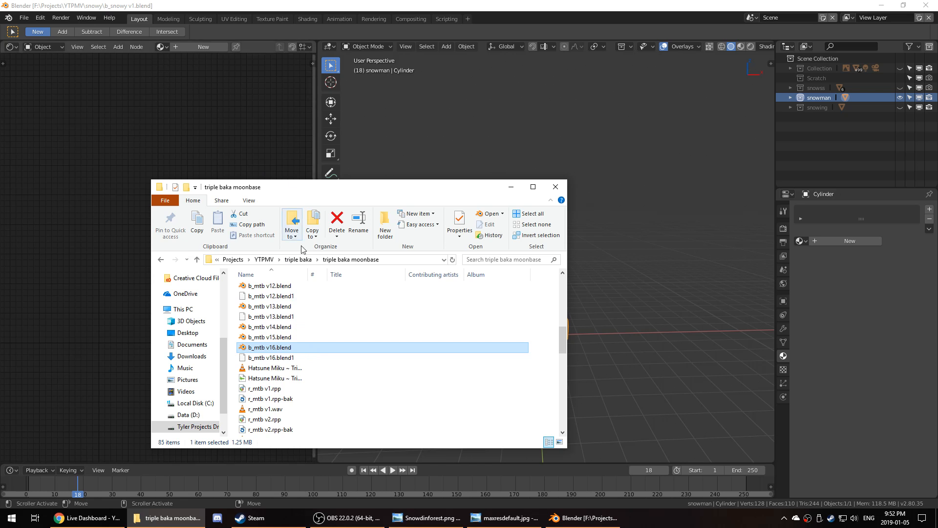
- Find and open b_mtb v15.blend from the triple baka moonbase folder
{"action": "scroll", "coordinate": [335, 336], "scroll_direction": "up", "scroll_amount": 8}
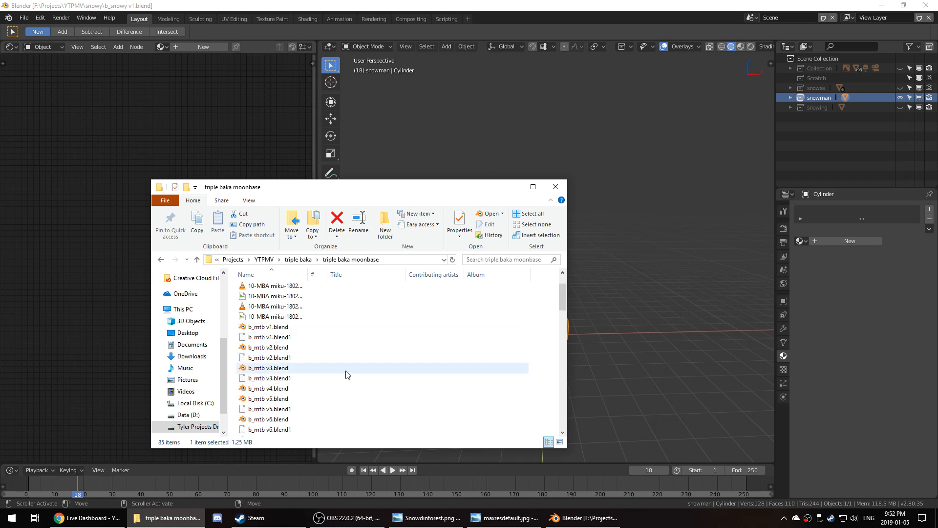
{"action": "scroll", "coordinate": [308, 406], "scroll_direction": "down", "scroll_amount": 5}
{"action": "scroll", "coordinate": [308, 406], "scroll_direction": "down", "scroll_amount": 4}
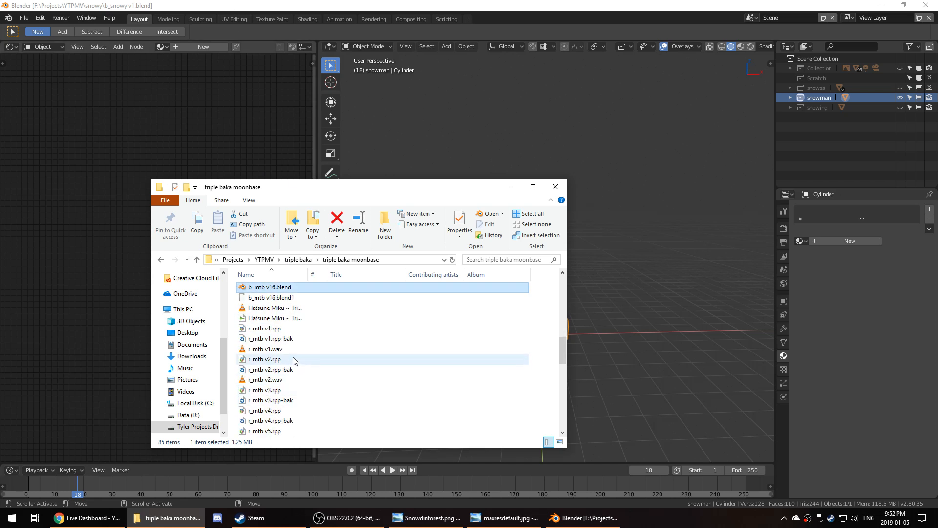
{"action": "left_click", "coordinate": [283, 307]}
{"action": "double_click", "coordinate": [283, 307]}
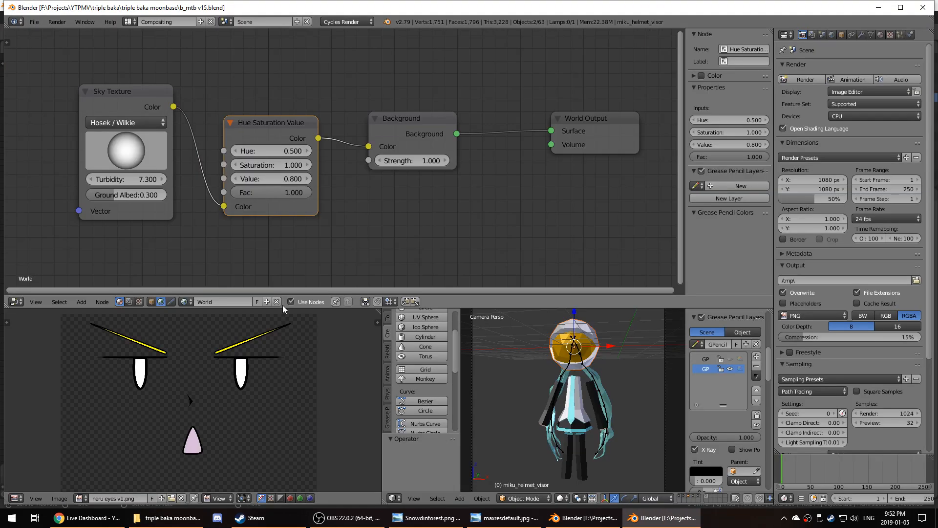
- Hide the 3D viewport's tool and properties sidebars and examine the teal-haired character with the helmet
{"action": "scroll", "coordinate": [549, 389], "scroll_direction": "up", "scroll_amount": 3}
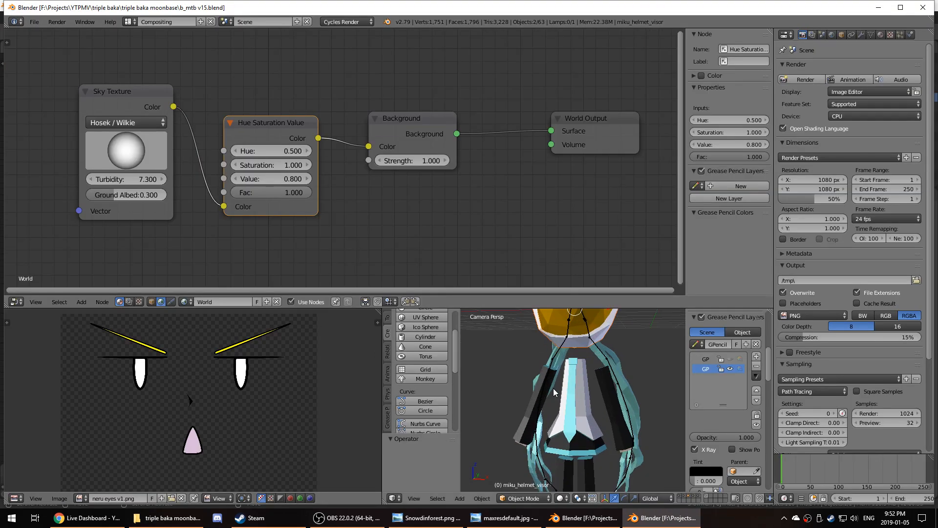
{"action": "scroll", "coordinate": [554, 388], "scroll_direction": "down", "scroll_amount": 2}
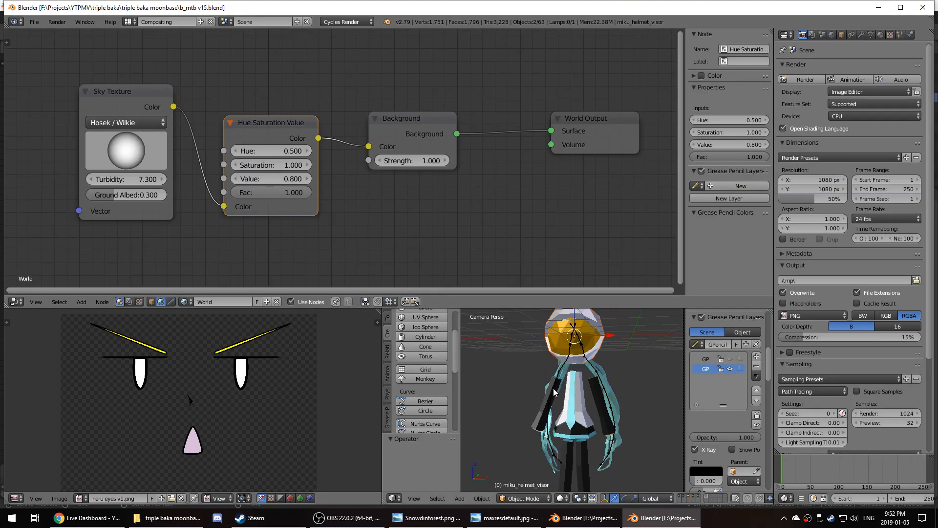
{"action": "key", "text": "n"}
{"action": "key", "text": "t"}
{"action": "scroll", "coordinate": [557, 393], "scroll_direction": "down", "scroll_amount": 3}
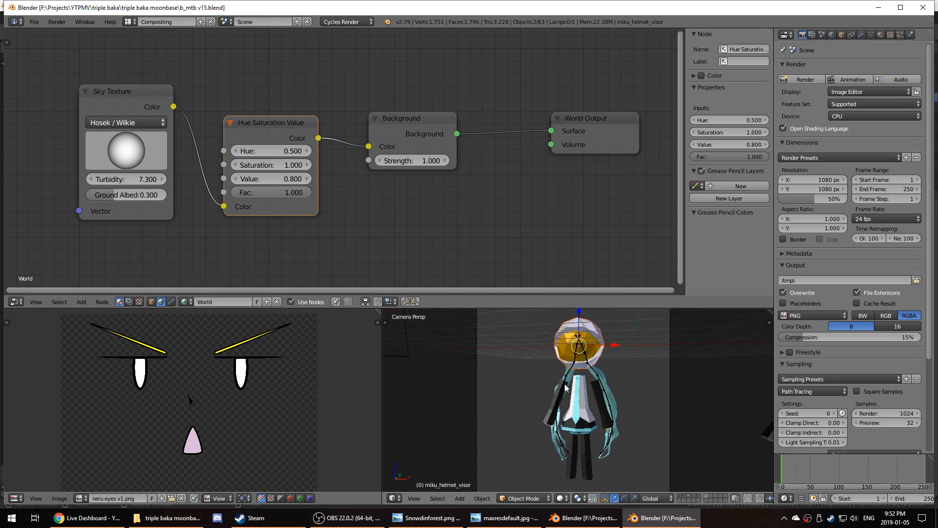
{"action": "middle_click_drag", "start_coordinate": [584, 367], "coordinate": [567, 391], "text": "shift"}
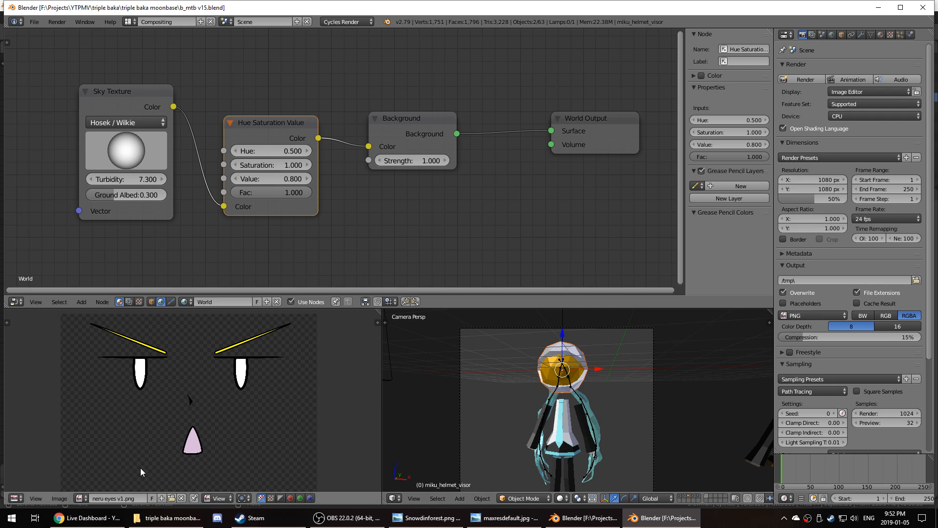
{"action": "left_click", "coordinate": [111, 517]}
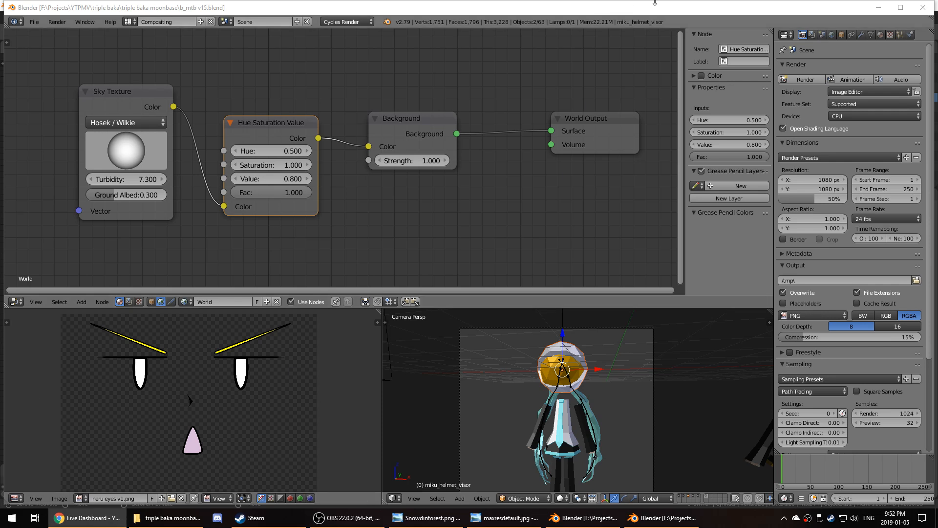
- Select the teal-haired character's helmet together with its visor and copy both objects
{"action": "scroll", "coordinate": [517, 400], "scroll_direction": "down", "scroll_amount": 2}
{"action": "middle_click_drag", "start_coordinate": [517, 400], "coordinate": [612, 400]}
{"action": "scroll", "coordinate": [576, 412], "scroll_direction": "down", "scroll_amount": 2}
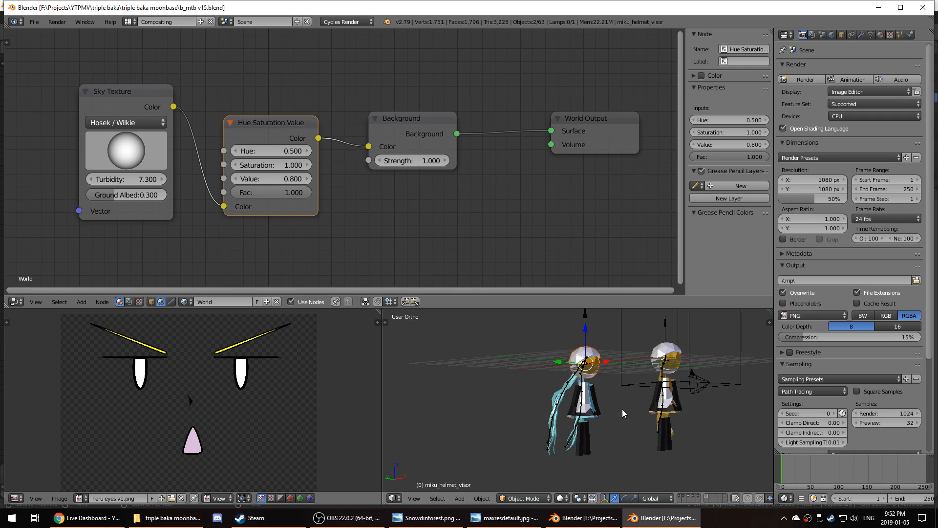
{"action": "scroll", "coordinate": [620, 406], "scroll_direction": "up", "scroll_amount": 2}
{"action": "right_click", "coordinate": [590, 337]}
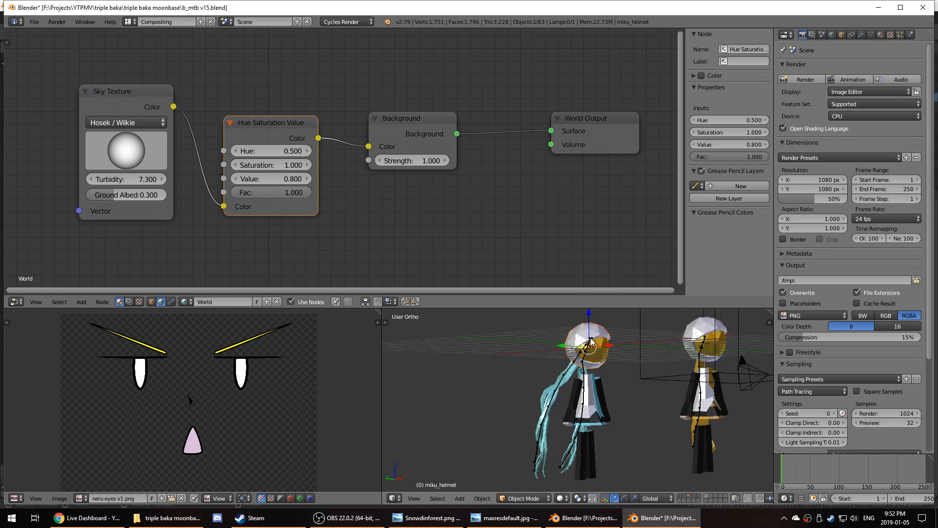
{"action": "key", "text": "ctrl+c"}
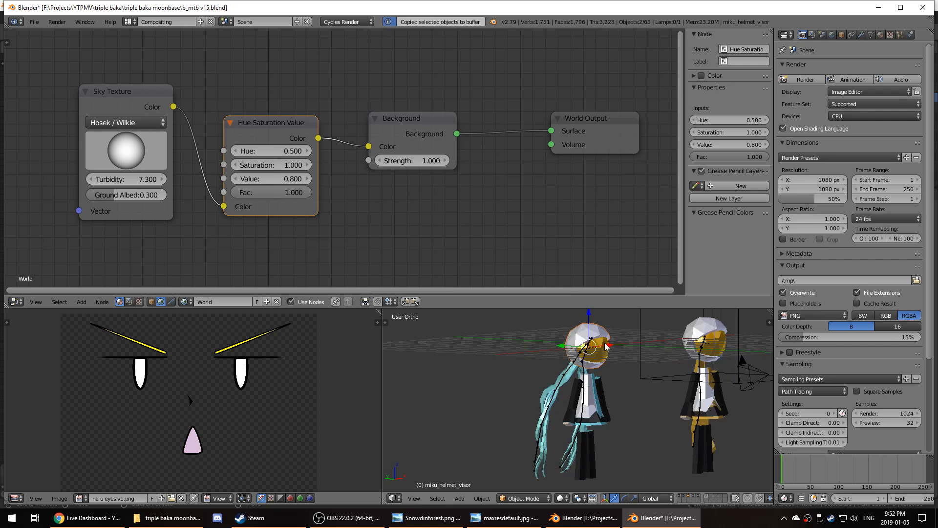
- Switch back to the snowman's Blender file, place the 3D cursor on the top snowball and paste the helmet and visor
{"action": "left_click", "coordinate": [582, 518]}
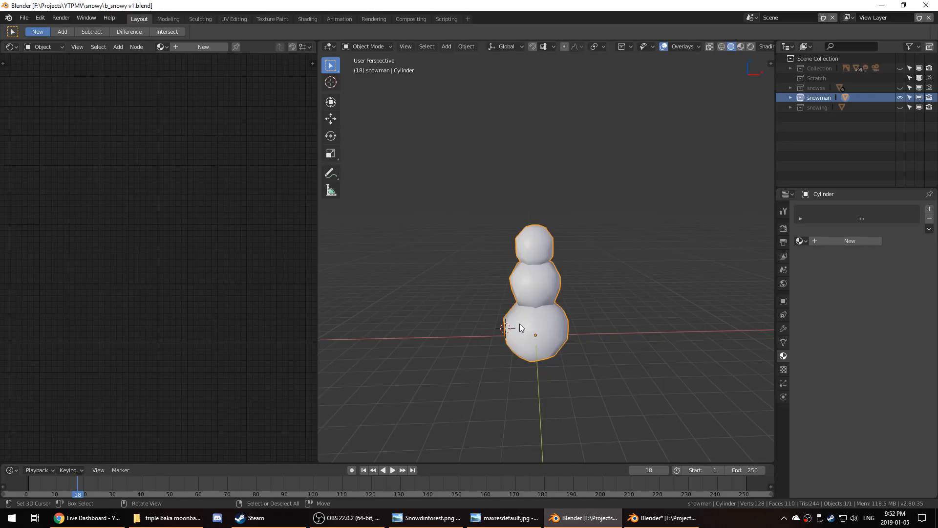
{"action": "right_click", "coordinate": [537, 237], "text": "shift"}
{"action": "key", "text": "ctrl+v"}
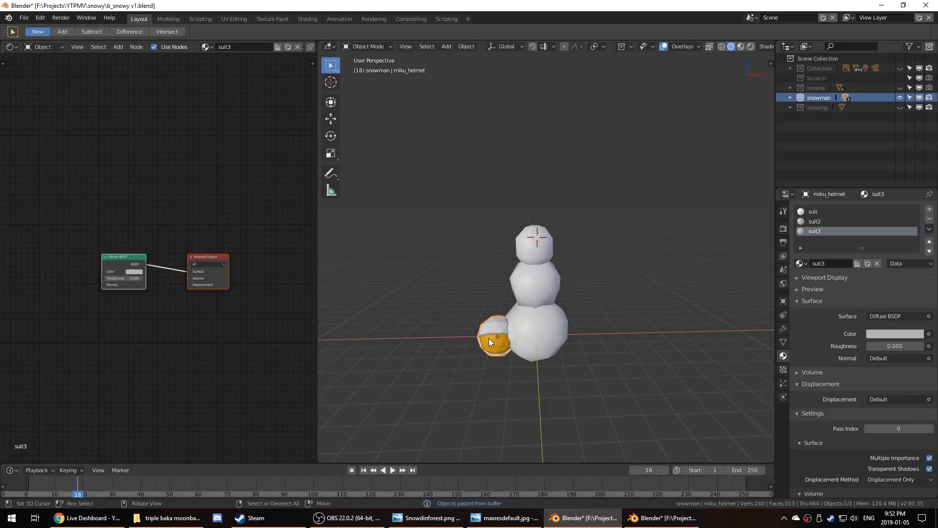
- Move the pasted helmet and visor up to the snowman's head and scale them by about 1.903
{"action": "key", "text": "g"}
{"action": "left_click", "coordinate": [528, 207]}
{"action": "middle_click_drag", "start_coordinate": [528, 208], "coordinate": [457, 232]}
{"action": "key", "text": "g"}
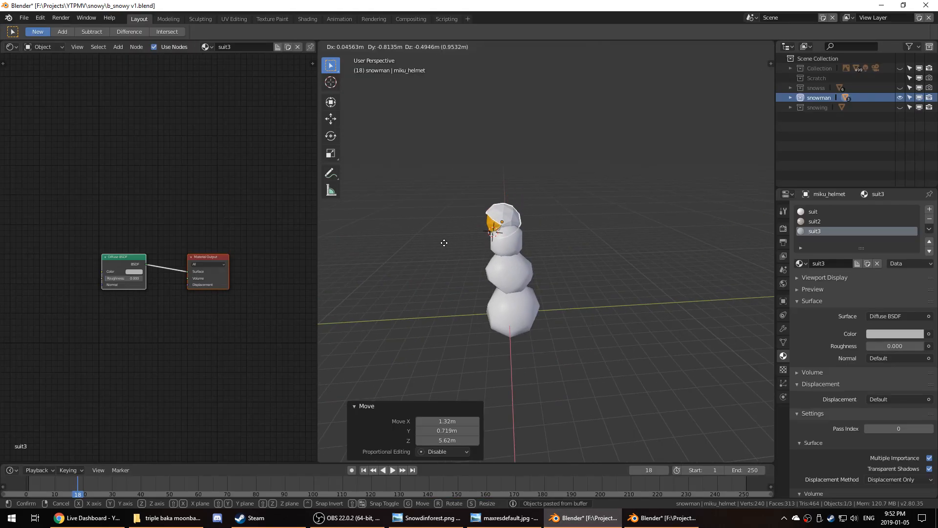
{"action": "left_click", "coordinate": [446, 243]}
{"action": "key", "text": "s"}
{"action": "left_click", "coordinate": [437, 294]}
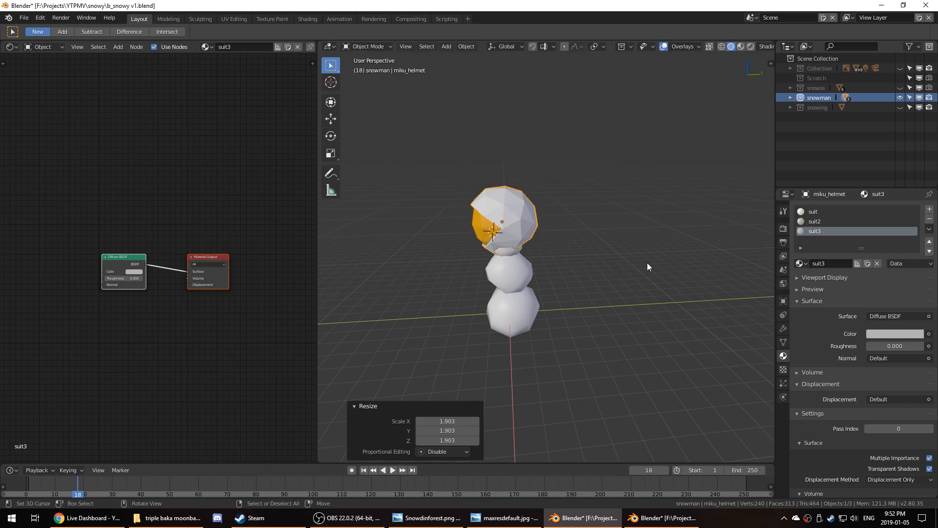
- Rotate the helmet and visor to face forward and move them to enclose the snowman's head
{"action": "key", "text": "r"}
{"action": "left_click", "coordinate": [618, 322]}
{"action": "middle_click_drag", "start_coordinate": [619, 323], "coordinate": [643, 331]}
{"action": "key", "text": "g"}
{"action": "left_click", "coordinate": [689, 292]}
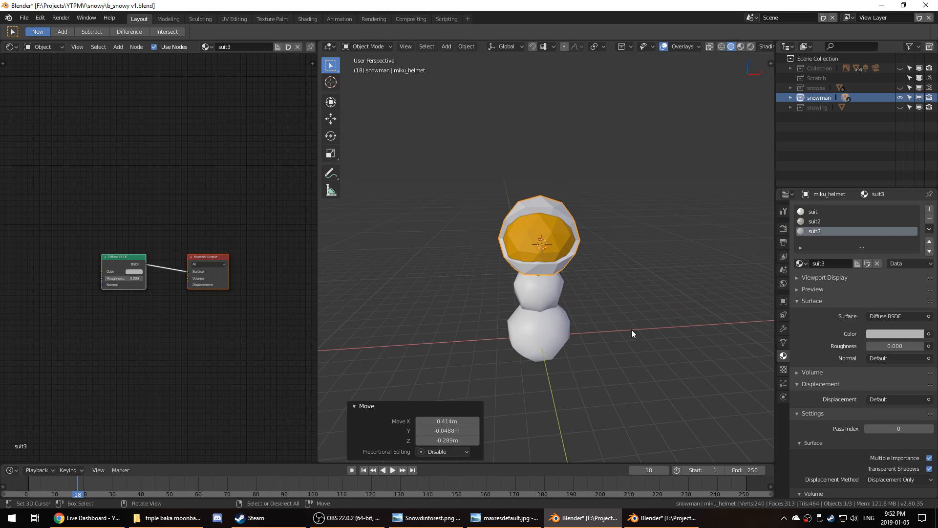
- Refit the helmet over the snowman's head by shrinking it slightly, tilting it with Trackball and lowering it about 0.31 m
{"action": "key", "text": "r"}
{"action": "key", "text": "r"}
{"action": "left_click", "coordinate": [608, 325]}
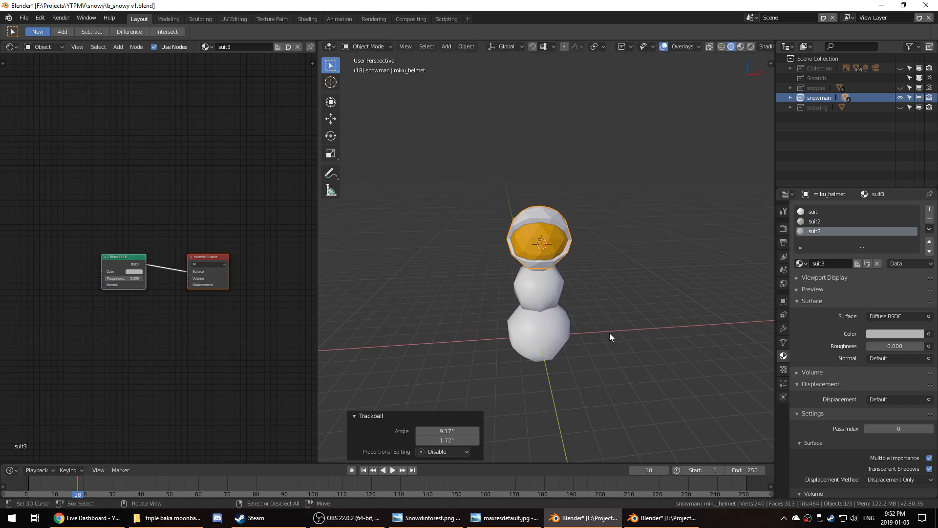
{"action": "mouse_move", "coordinate": [610, 337]}
{"action": "middle_mouse_down"}
{"action": "mouse_move", "coordinate": [495, 325]}
{"action": "mouse_move", "coordinate": [609, 326]}
{"action": "middle_mouse_up"}
{"action": "key", "text": "g"}
{"action": "left_click", "coordinate": [498, 331]}
- Switch to the camera view and select the snowman's body
{"action": "key", "text": "KP_0"}
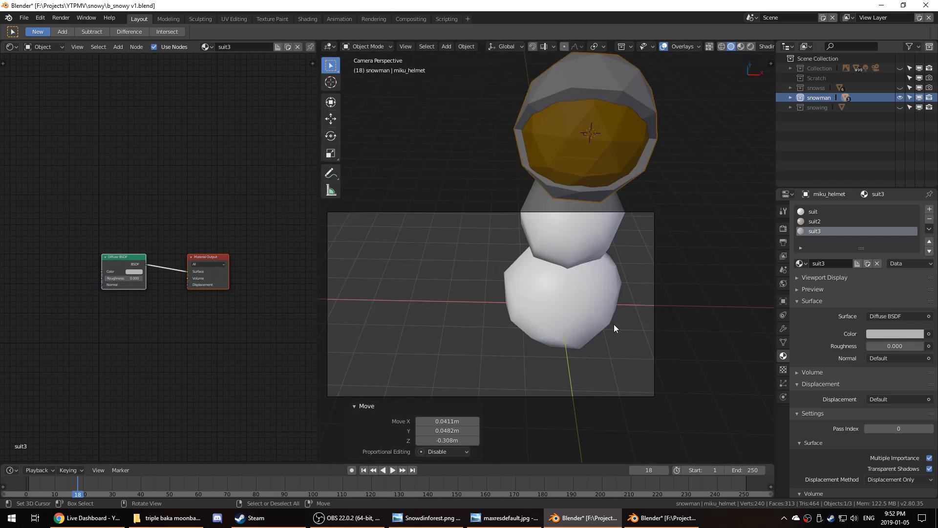
{"action": "scroll", "coordinate": [614, 324], "scroll_direction": "down", "scroll_amount": 1}
{"action": "right_click", "coordinate": [599, 314]}
{"action": "key", "text": "s"}
{"action": "right_click", "coordinate": [596, 263]}
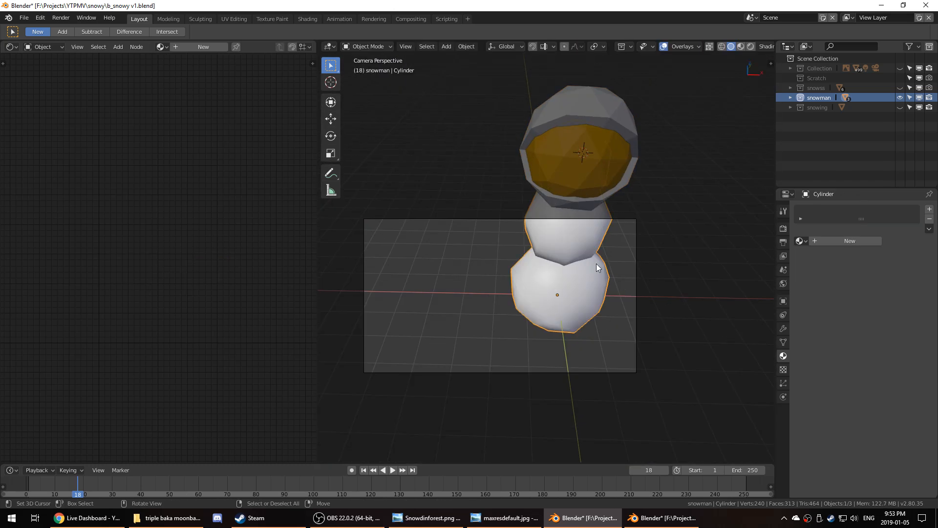
- Parent the helmet and visor to the snowman's body using the Object option
{"action": "right_click", "coordinate": [591, 130]}
{"action": "right_click", "coordinate": [581, 253], "text": "shift"}
{"action": "right_click", "coordinate": [597, 93], "text": "shift"}
{"action": "right_click", "coordinate": [562, 248], "text": "shift"}
{"action": "key", "text": "ctrl+p"}
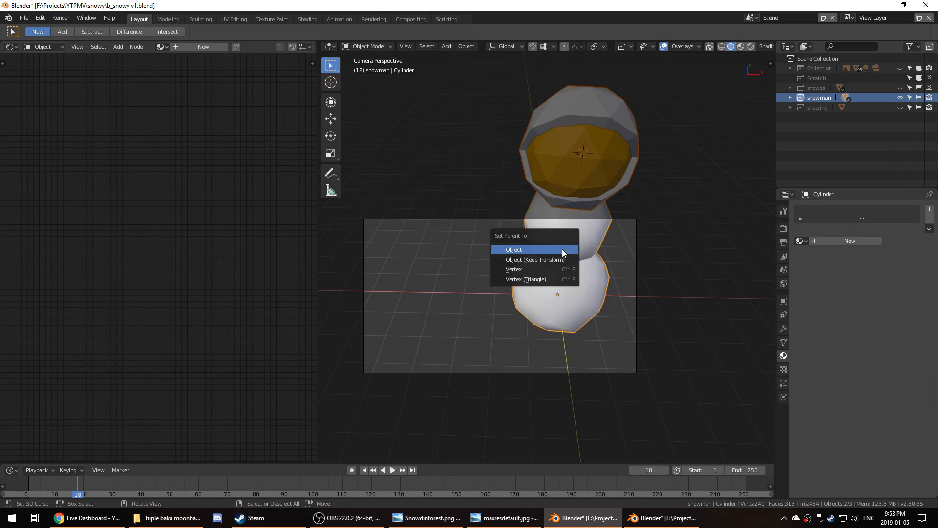
{"action": "left_click", "coordinate": [563, 248]}
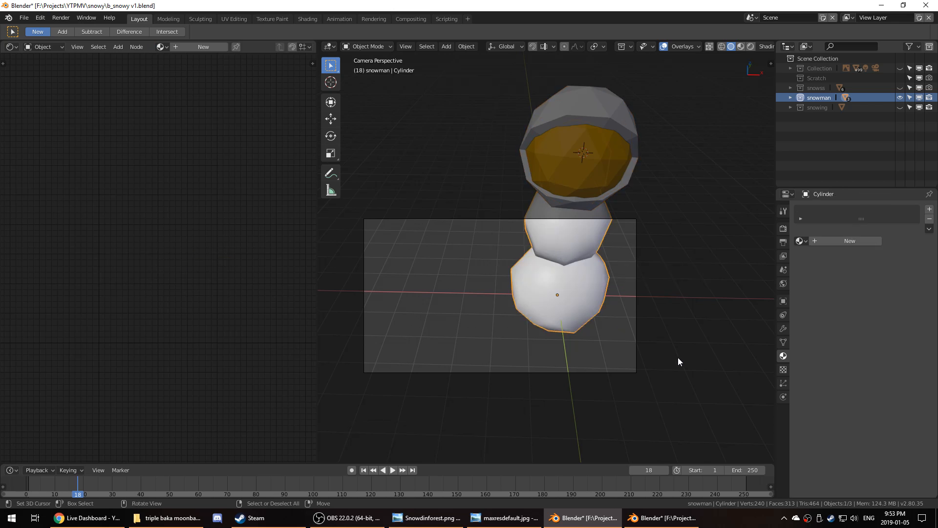
- Leave local view, scale the snowman by about 0.19 and move it horizontally onto the path between the trees
{"action": "key", "text": "KP_Divide"}
{"action": "key", "text": "s"}
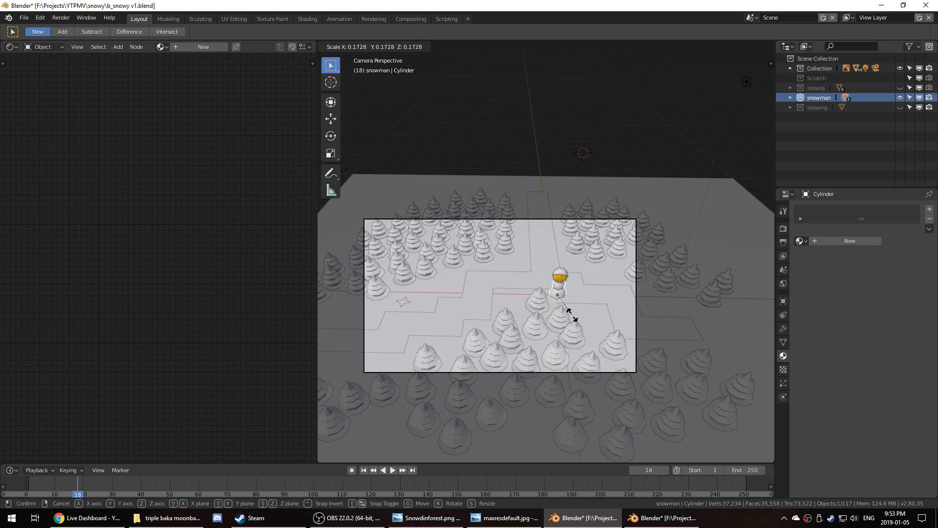
{"action": "left_click", "coordinate": [576, 315]}
{"action": "scroll", "coordinate": [576, 315], "scroll_direction": "up", "scroll_amount": 3}
{"action": "key", "text": "g"}
{"action": "key", "text": "shift+z"}
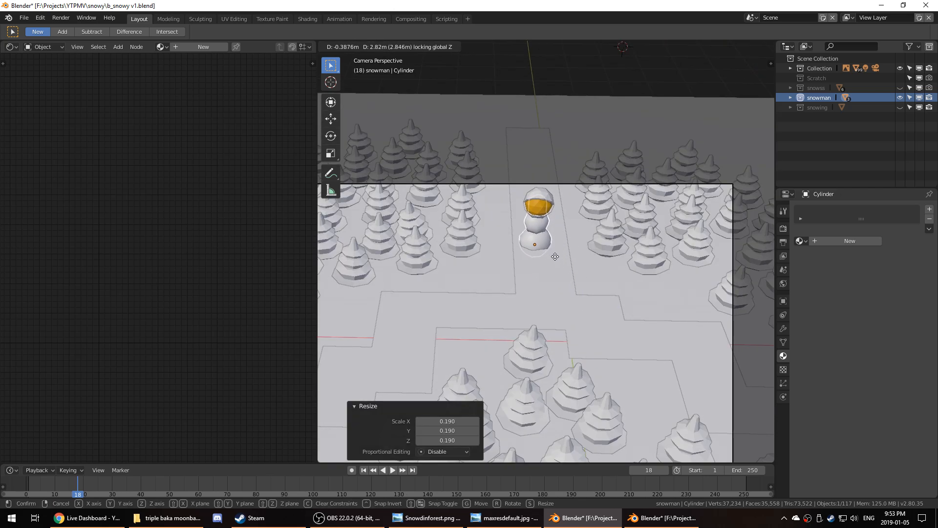
{"action": "left_click", "coordinate": [555, 258]}
- Scale the snowman by about 0.461 and raise it about 0.114 m onto the path surface
{"action": "key", "text": "s"}
{"action": "left_click", "coordinate": [549, 270]}
{"action": "scroll", "coordinate": [549, 288], "scroll_direction": "up", "scroll_amount": 5}
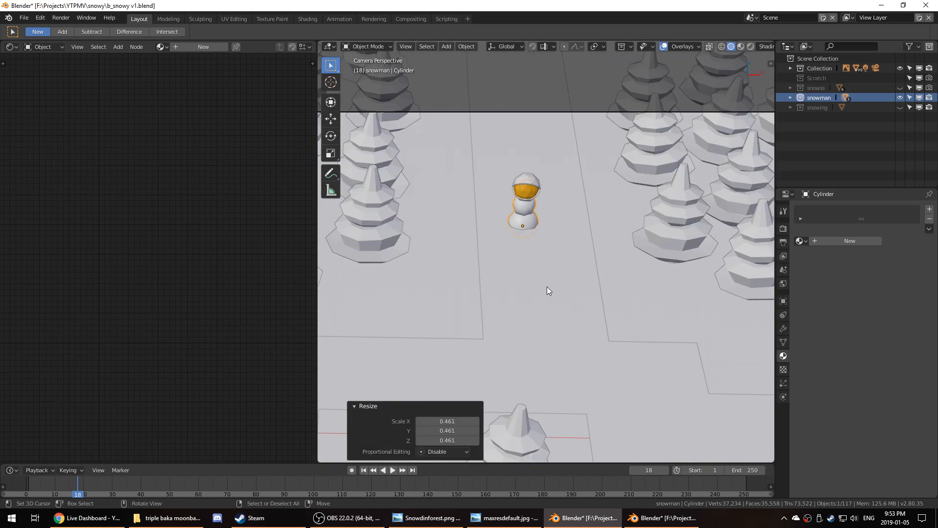
{"action": "key", "text": "g"}
{"action": "key", "text": "z"}
{"action": "left_click", "coordinate": [561, 297]}
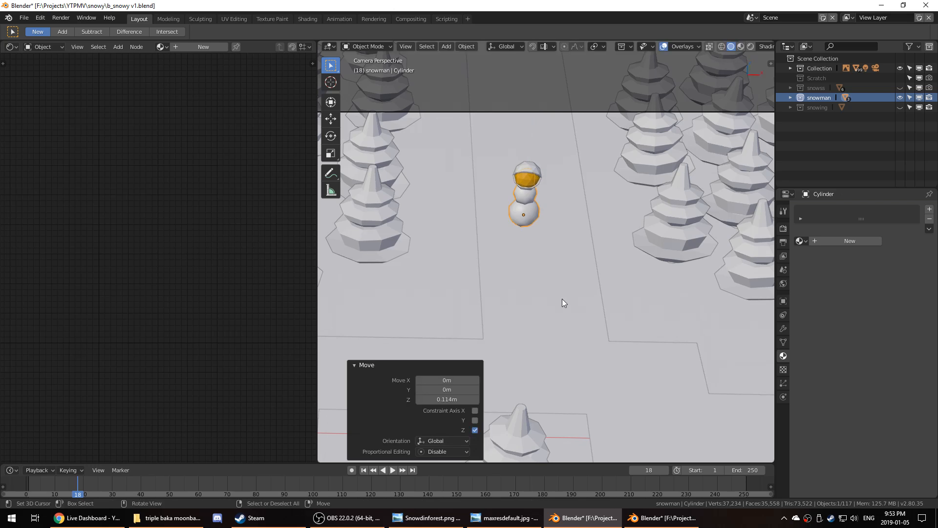
- Shrink the snowman's helmet to about 0.857 and shift it about -0.007 m along X
{"action": "scroll", "coordinate": [566, 302], "scroll_direction": "down", "scroll_amount": 3}
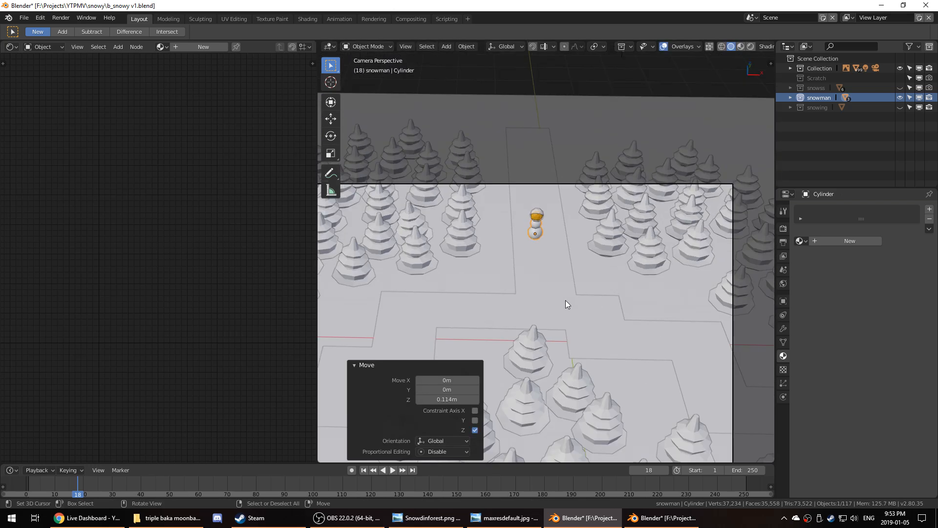
{"action": "scroll", "coordinate": [565, 300], "scroll_direction": "up", "scroll_amount": 5}
{"action": "scroll", "coordinate": [548, 251], "scroll_direction": "up", "scroll_amount": 3}
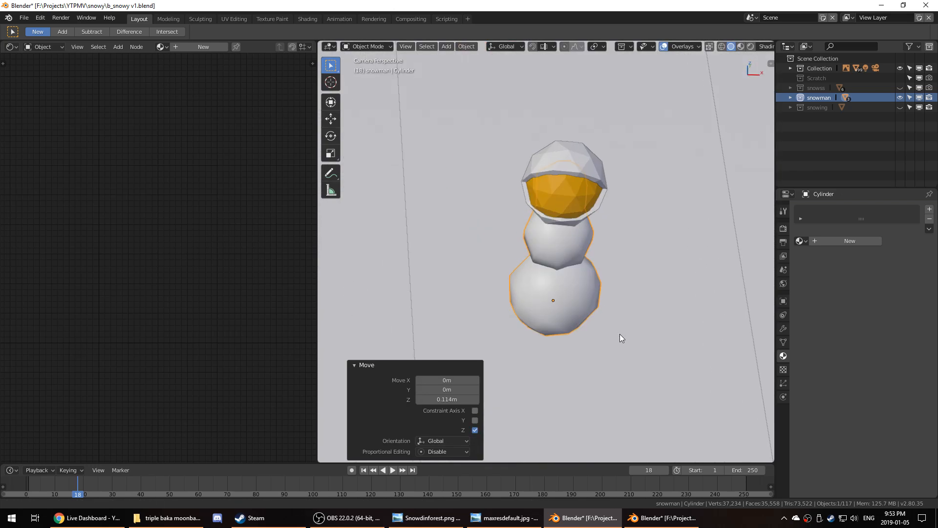
{"action": "left_click", "coordinate": [575, 150]}
{"action": "key", "text": "s"}
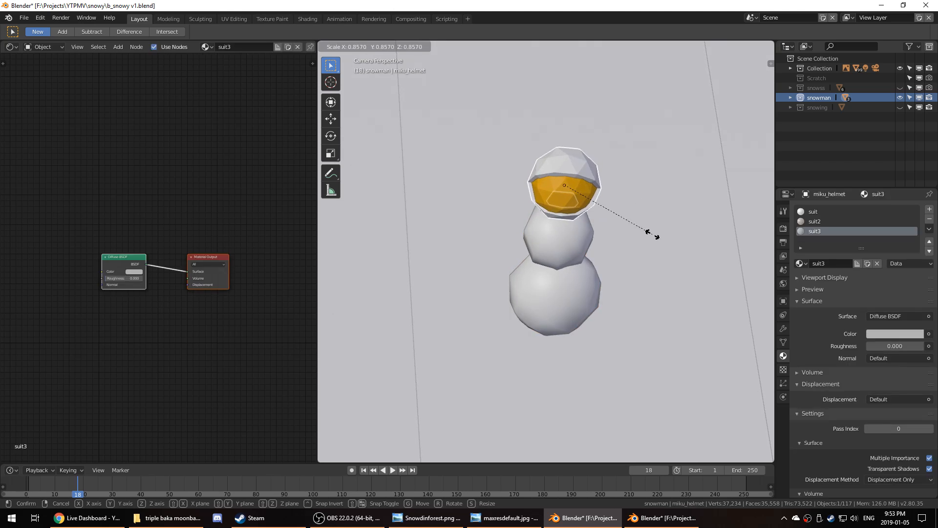
{"action": "left_click", "coordinate": [651, 234]}
{"action": "key", "text": "g"}
{"action": "left_click", "coordinate": [651, 234]}
- Preview the snowman on the path in rendered shading, then save the file
{"action": "key", "text": "shift+z"}
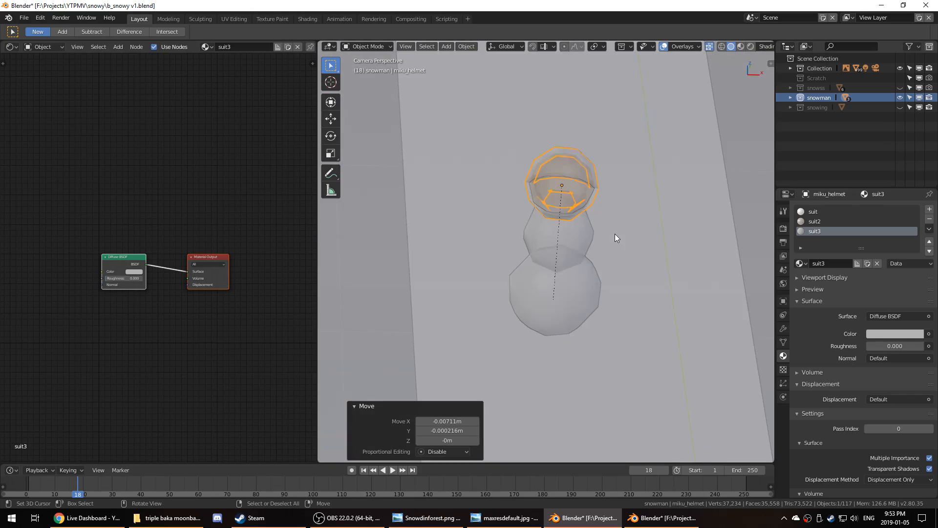
{"action": "key", "text": "shift+z"}
{"action": "key", "text": "z"}
{"action": "left_click", "coordinate": [617, 192]}
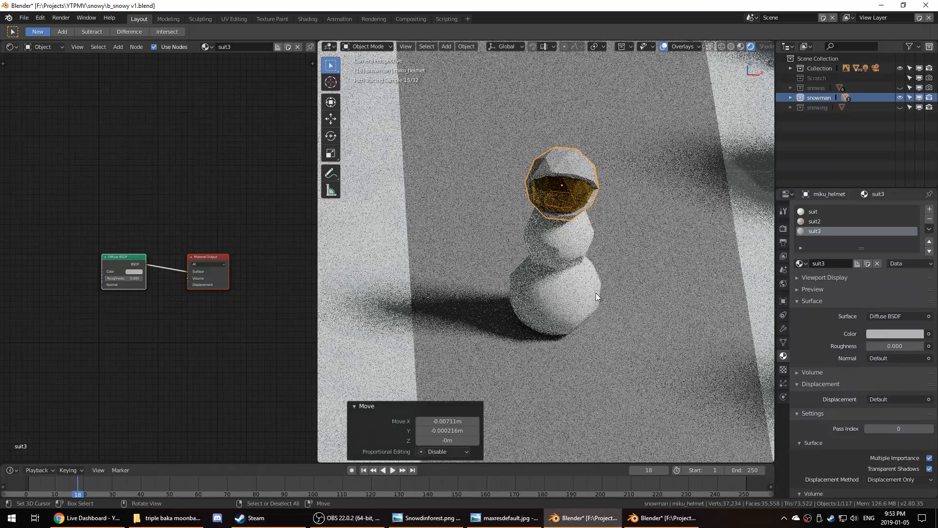
{"action": "left_click", "coordinate": [594, 305]}
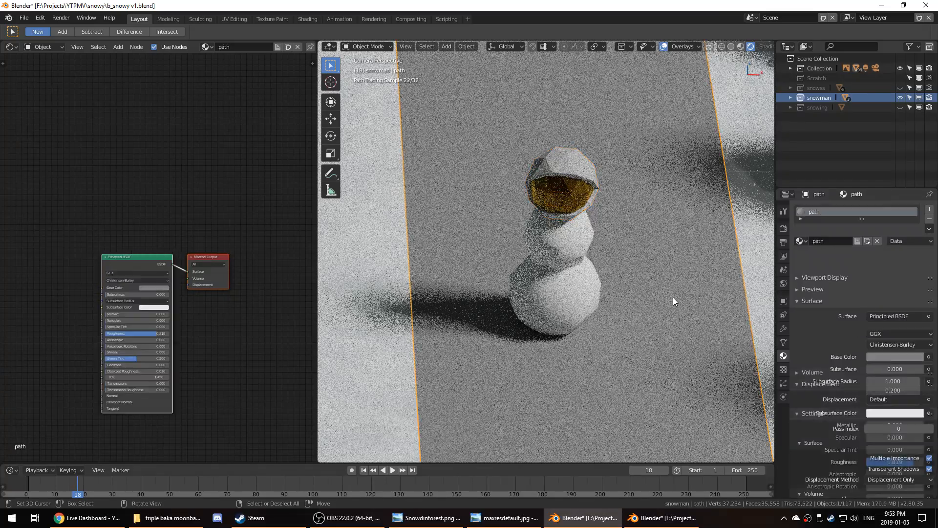
{"action": "scroll", "coordinate": [673, 297], "scroll_direction": "down", "scroll_amount": 7}
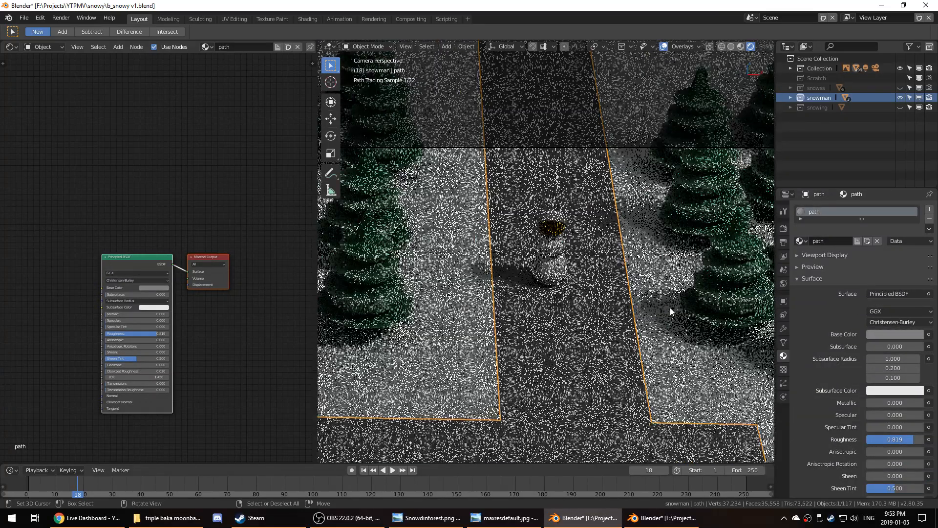
{"action": "middle_click_drag", "start_coordinate": [670, 307], "coordinate": [706, 257], "text": "shift"}
{"action": "scroll", "coordinate": [653, 285], "scroll_direction": "down", "scroll_amount": 5}
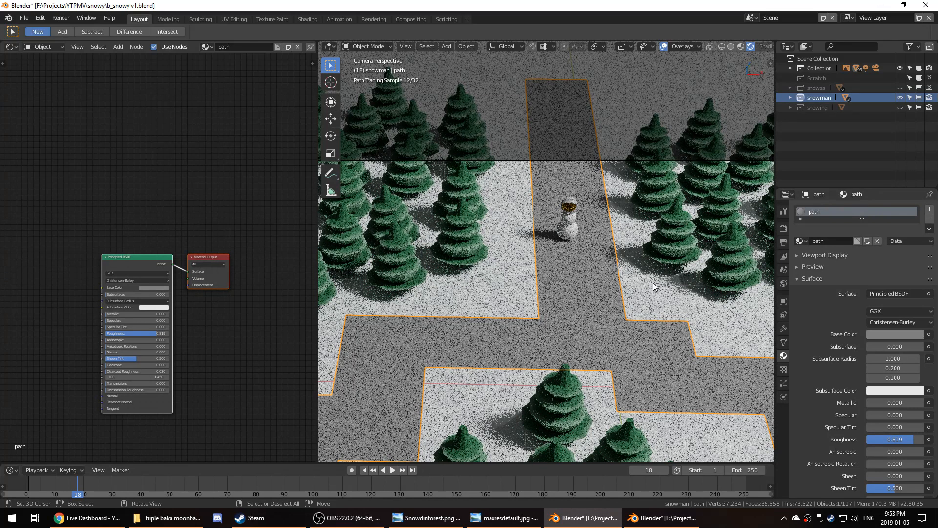
{"action": "key", "text": "ctrl+s"}
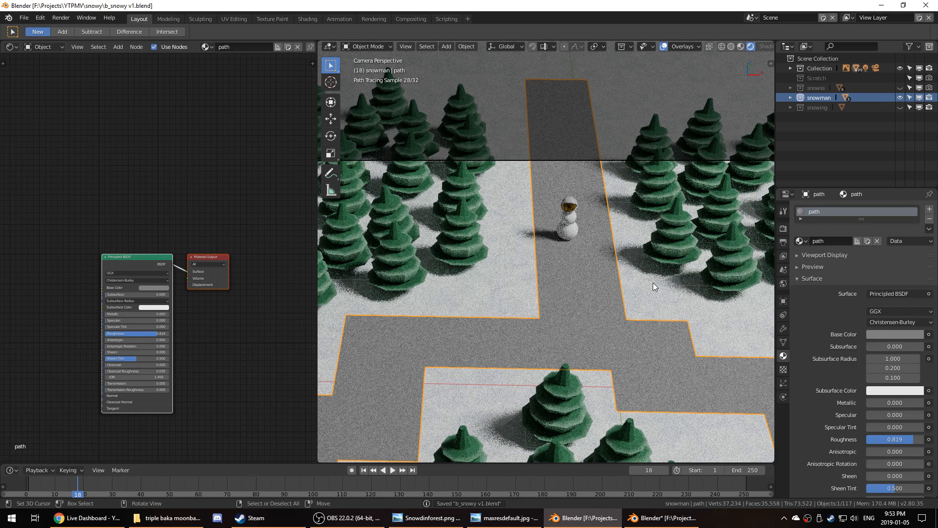
- Switch to the triple baka moonbase project b_mtb v15.blend and look through its layers 2, 1 and 3
{"action": "key", "text": "alt+Tab"}
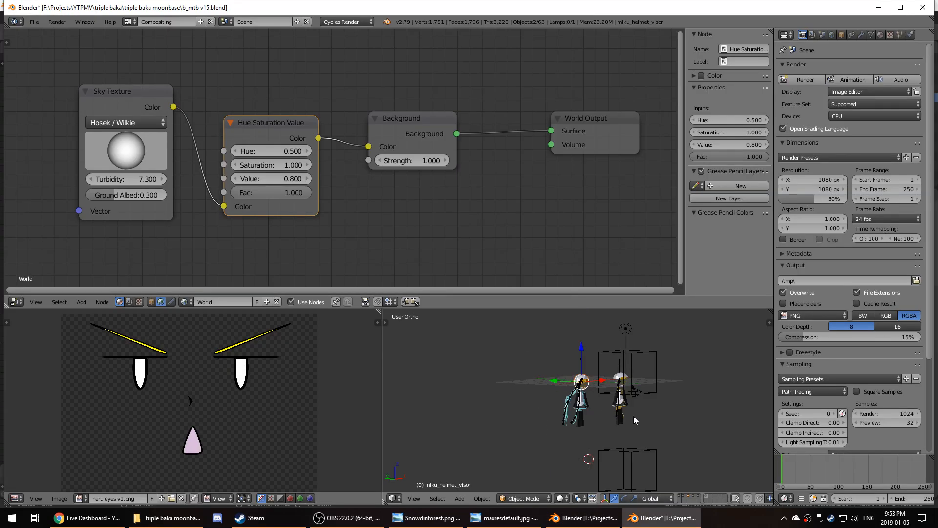
{"action": "key", "text": "2"}
{"action": "middle_click_drag", "start_coordinate": [634, 415], "coordinate": [582, 430]}
{"action": "key", "text": "1"}
{"action": "key", "text": "3"}
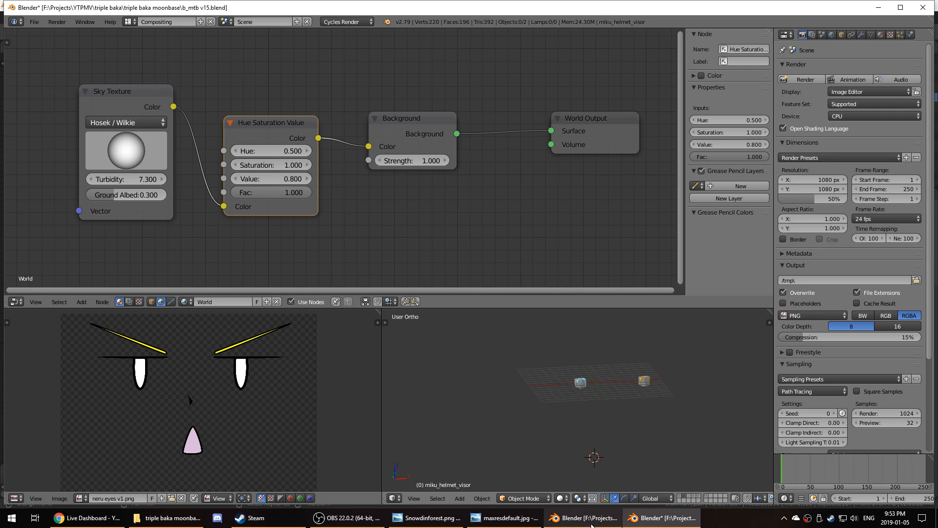
- Try to open b_mtb v16.blend from the triple baka moonbase folder, and maximize the older project's window
{"action": "left_click", "coordinate": [167, 517]}
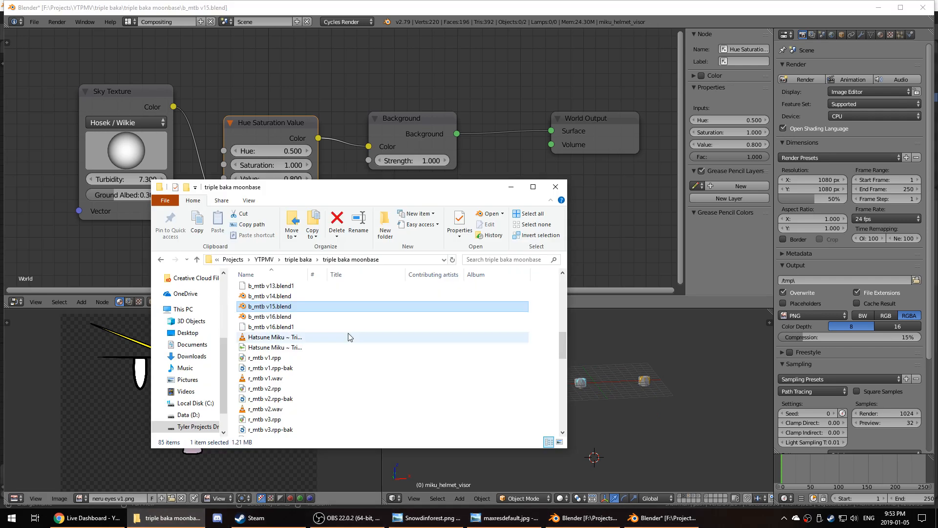
{"action": "left_click", "coordinate": [278, 318]}
{"action": "double_click", "coordinate": [279, 318]}
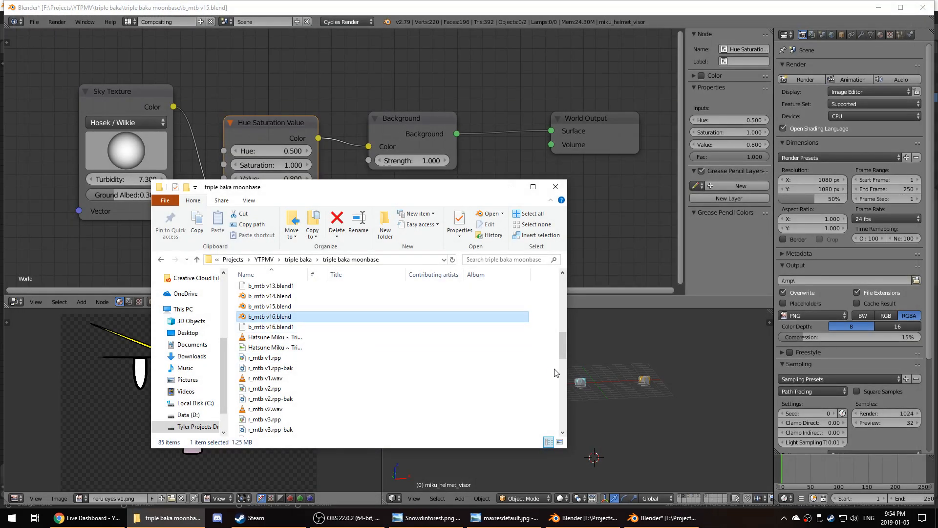
{"action": "left_click", "coordinate": [512, 186]}
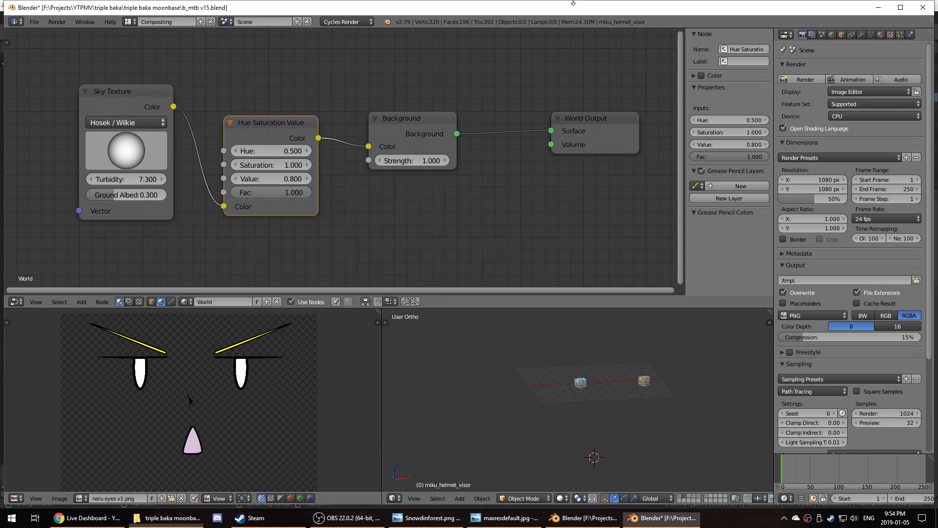
{"action": "key", "text": "super+Up"}
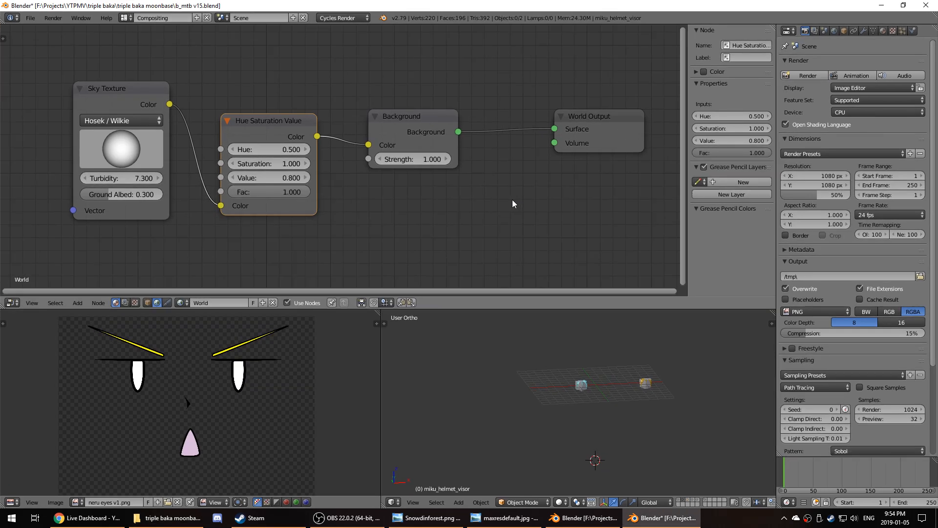
- Try to append from b_mtb v15.blend, and check the blend file versions in the project folder
{"action": "left_click", "coordinate": [31, 18]}
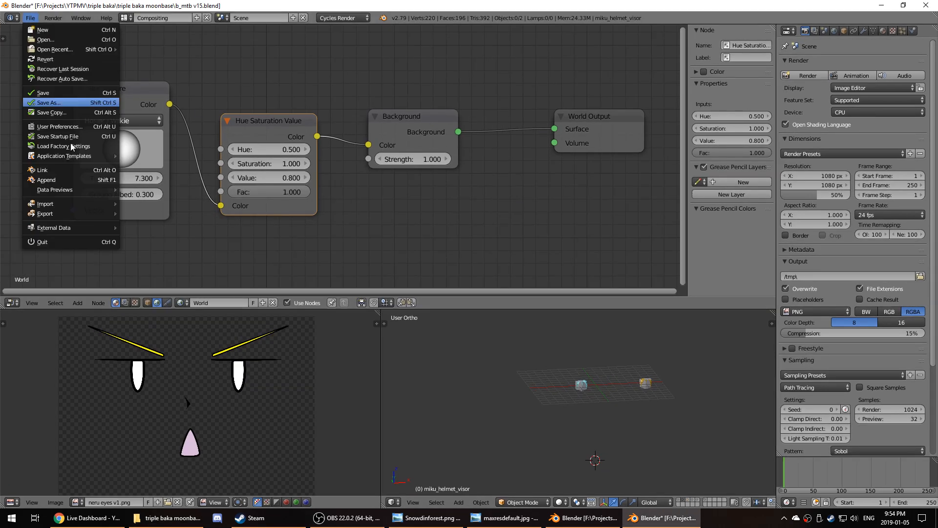
{"action": "left_click", "coordinate": [73, 189]}
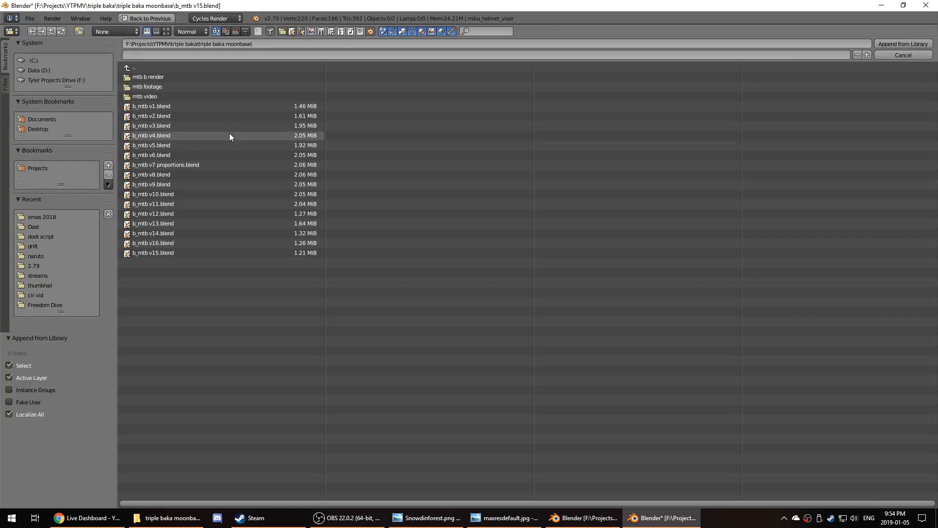
{"action": "double_click", "coordinate": [163, 253]}
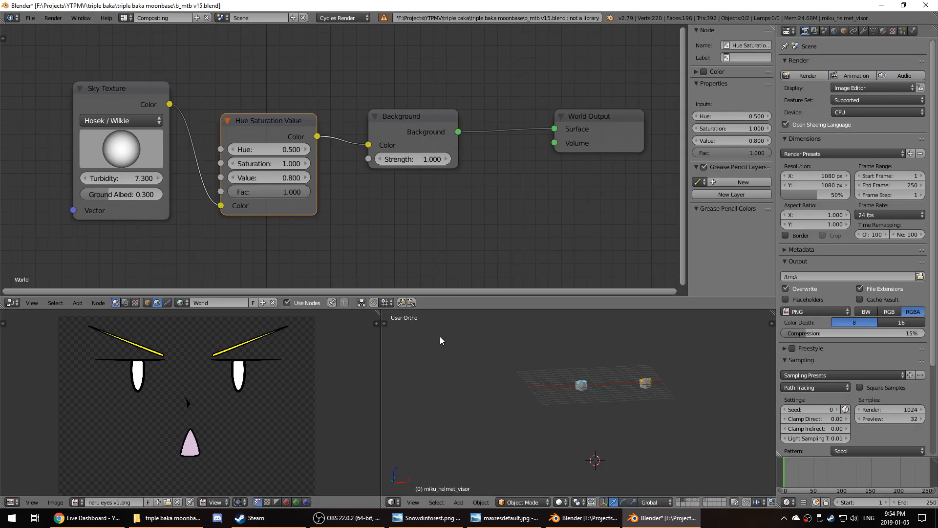
{"action": "left_click", "coordinate": [166, 518]}
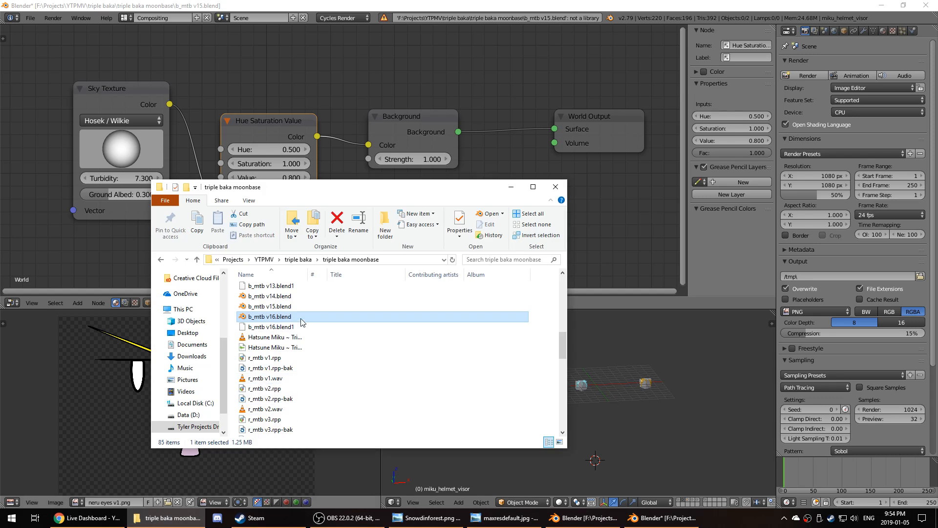
{"action": "left_click", "coordinate": [122, 254]}
- Append the teto_body object from b_mtb v16.blend
{"action": "left_click", "coordinate": [27, 18]}
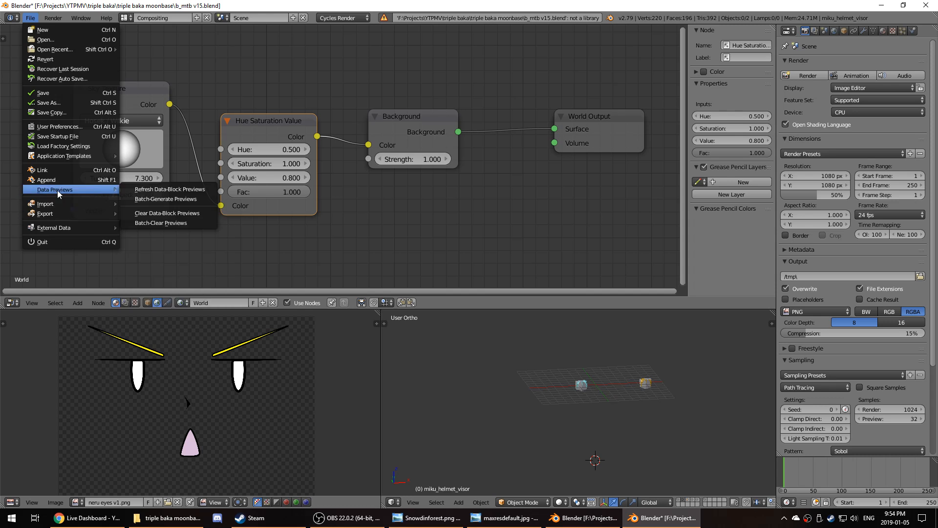
{"action": "left_click", "coordinate": [71, 178]}
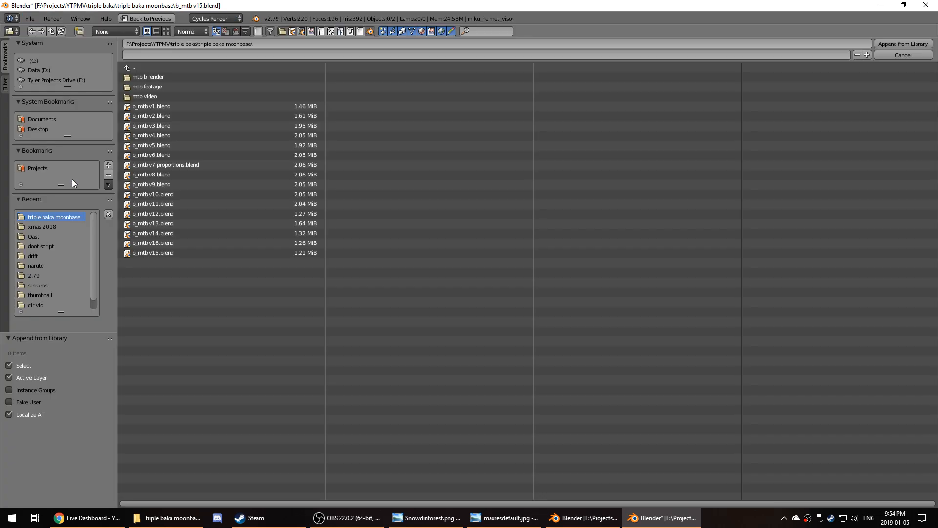
{"action": "left_click", "coordinate": [171, 243]}
{"action": "left_click", "coordinate": [143, 171]}
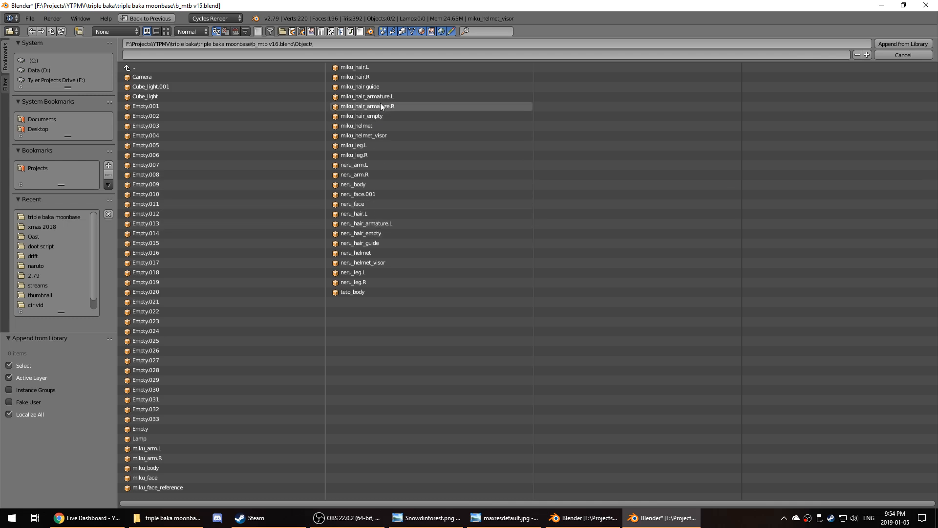
{"action": "double_click", "coordinate": [362, 295]}
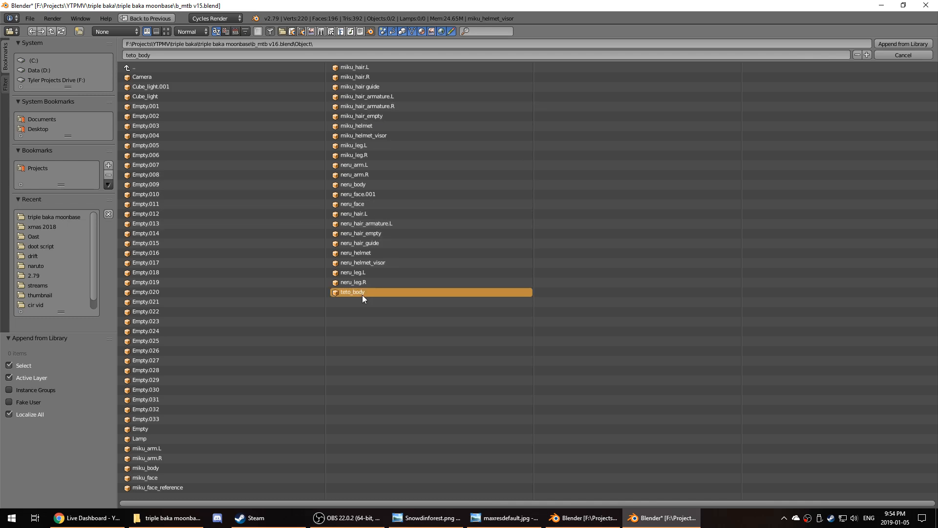
- Examine the appended teto_body from several angles in rendered and solid shading, and select the teal-haired head
{"action": "scroll", "coordinate": [617, 409], "scroll_direction": "up", "scroll_amount": 8}
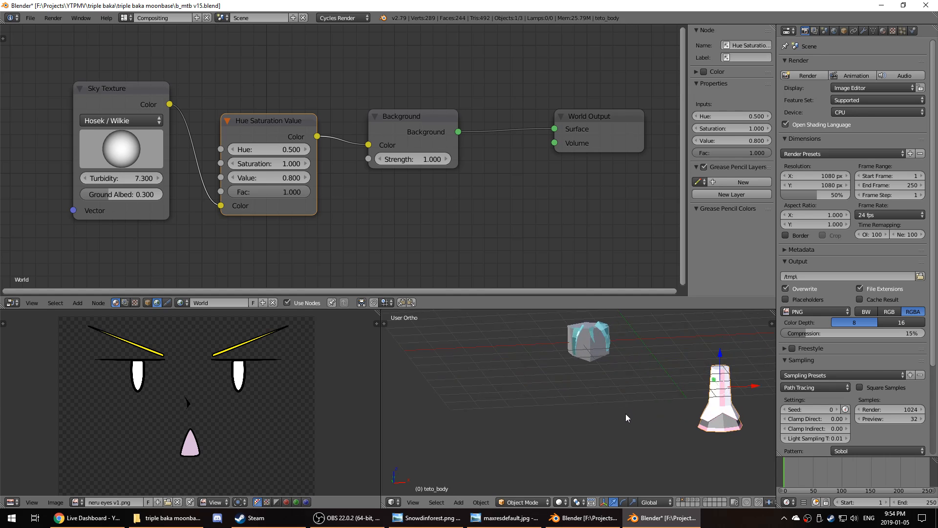
{"action": "middle_click_drag", "start_coordinate": [559, 455], "coordinate": [530, 400]}
{"action": "scroll", "coordinate": [500, 406], "scroll_direction": "down", "scroll_amount": 3}
{"action": "key", "text": "shift+z"}
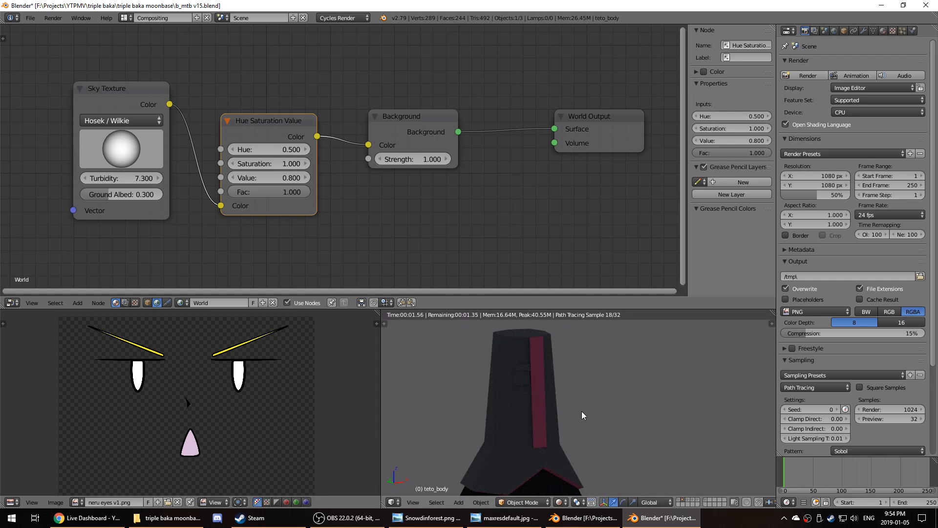
{"action": "scroll", "coordinate": [586, 412], "scroll_direction": "down", "scroll_amount": 3}
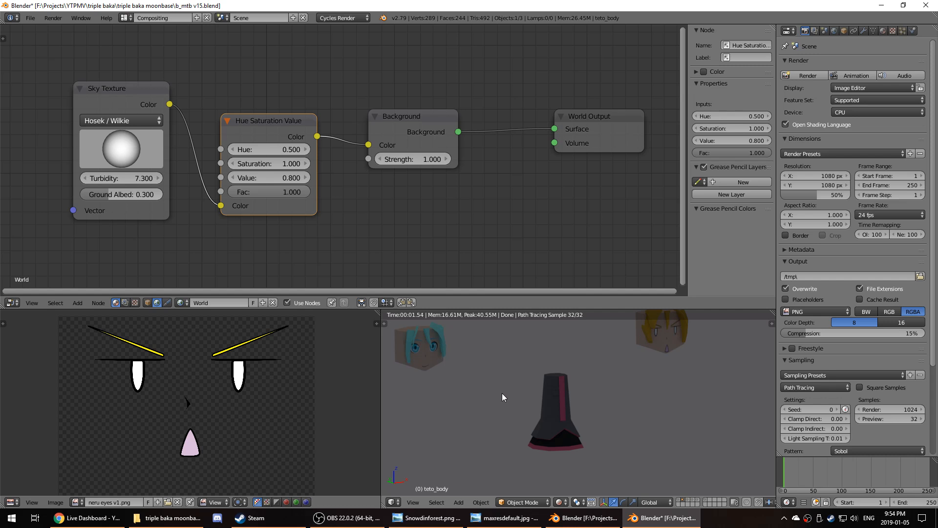
{"action": "key", "text": "shift+z"}
{"action": "middle_click_drag", "start_coordinate": [505, 393], "coordinate": [526, 401]}
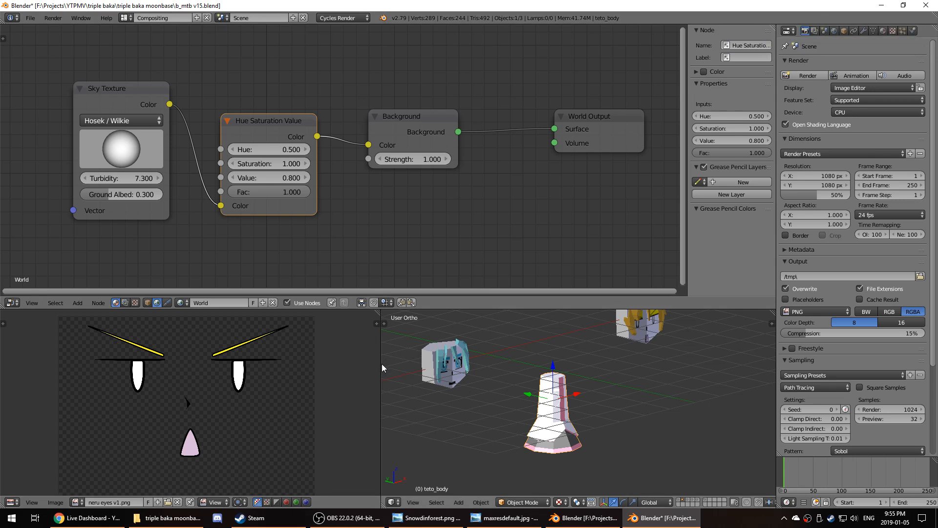
{"action": "middle_click_drag", "start_coordinate": [491, 406], "coordinate": [456, 404]}
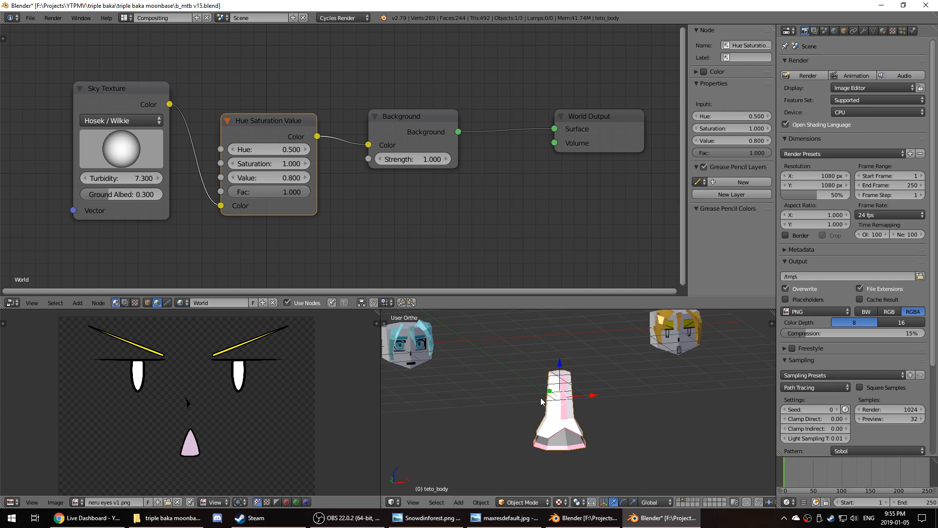
{"action": "right_click", "coordinate": [401, 348]}
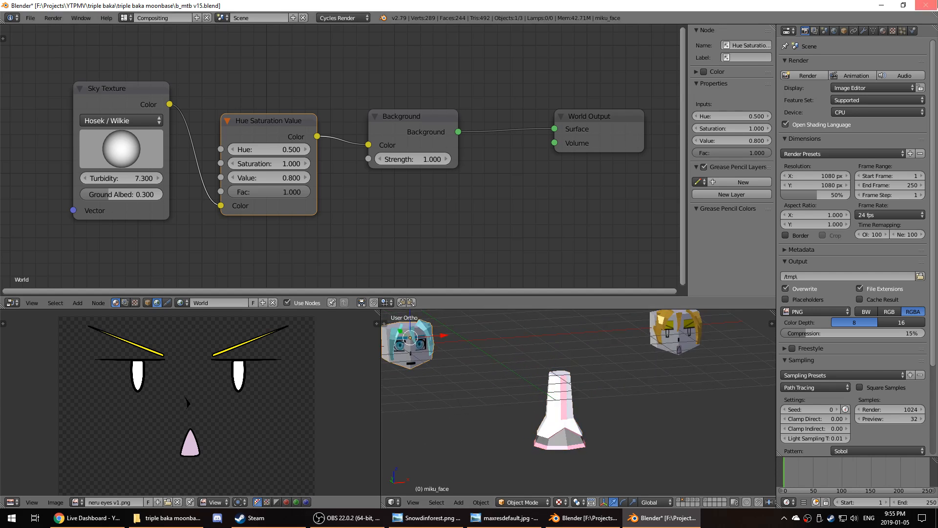
- Close the older b_mtb v15.blend project without saving, and return to the snowy forest scene
{"action": "left_click", "coordinate": [927, 5]}
{"action": "left_click", "coordinate": [475, 292]}
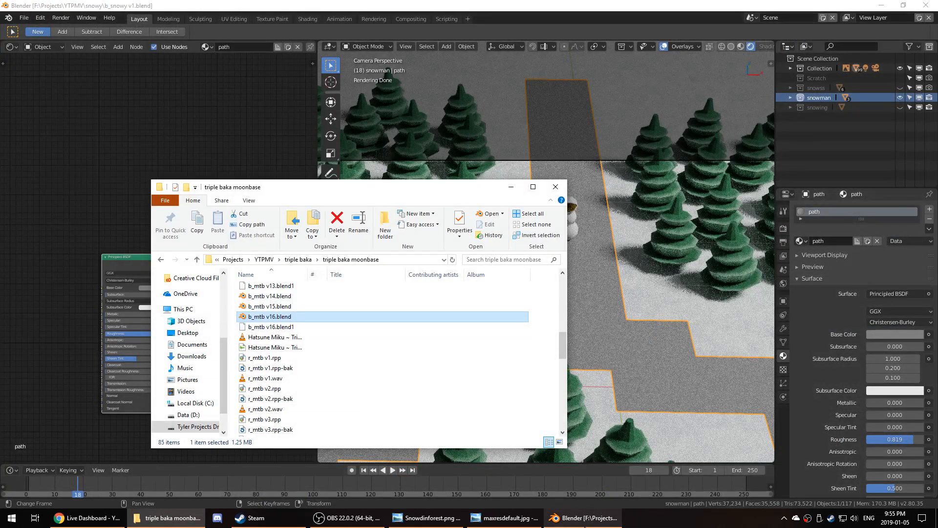
{"action": "left_click", "coordinate": [583, 518]}
- Save the forest scene from the full camera view, and move the triple baka moonbase folder window out of the way
{"action": "middle_click_drag", "start_coordinate": [682, 303], "coordinate": [669, 249]}
{"action": "scroll", "coordinate": [669, 250], "scroll_direction": "up", "scroll_amount": 4}
{"action": "scroll", "coordinate": [669, 249], "scroll_direction": "down", "scroll_amount": 4}
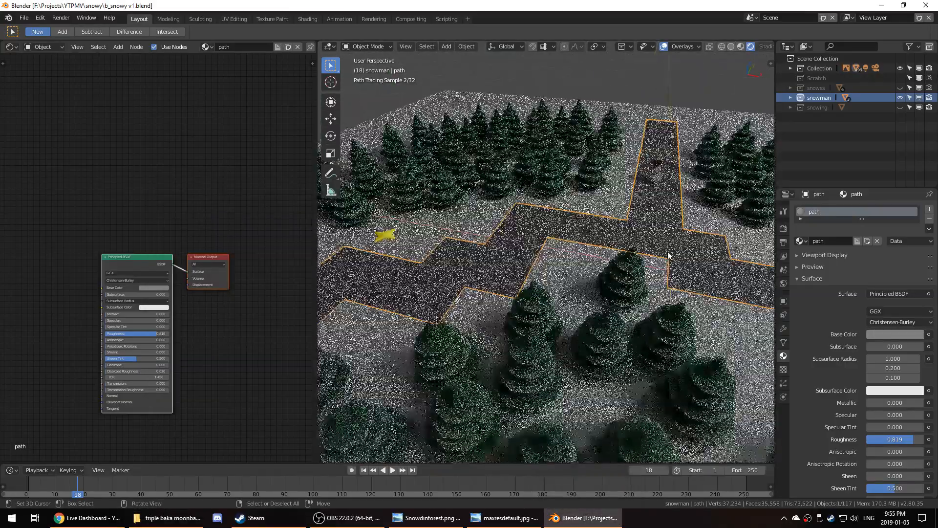
{"action": "key", "text": "KP_0"}
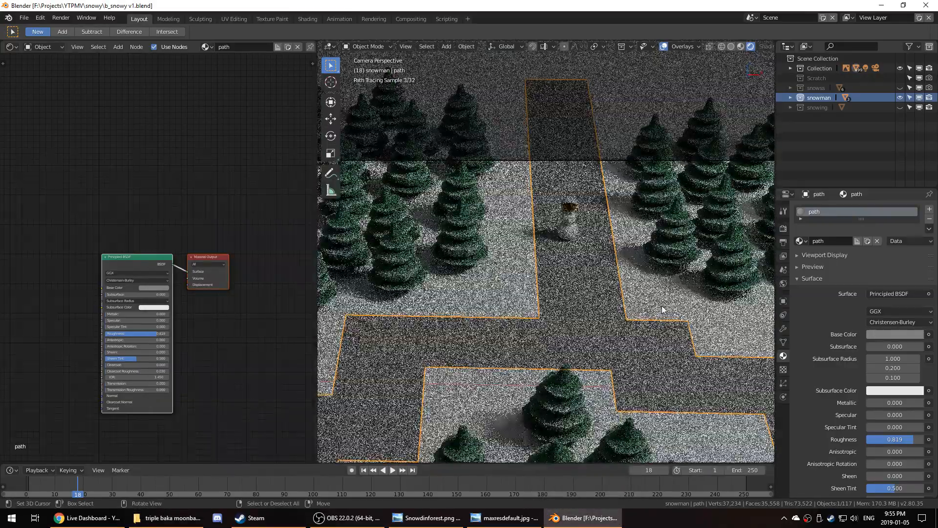
{"action": "scroll", "coordinate": [653, 313], "scroll_direction": "down", "scroll_amount": 3}
{"action": "middle_click_drag", "start_coordinate": [590, 320], "coordinate": [630, 291], "text": "shift"}
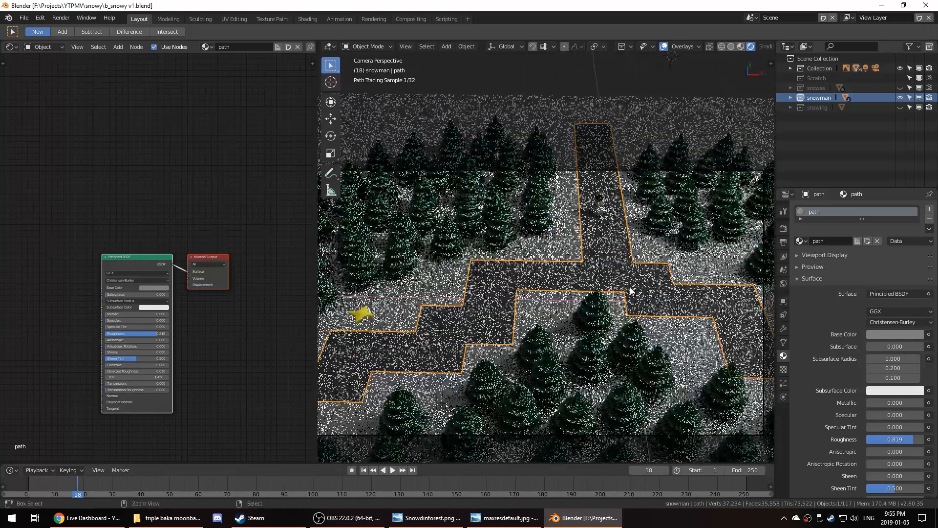
{"action": "key", "text": "ctrl+s"}
{"action": "left_click", "coordinate": [167, 518]}
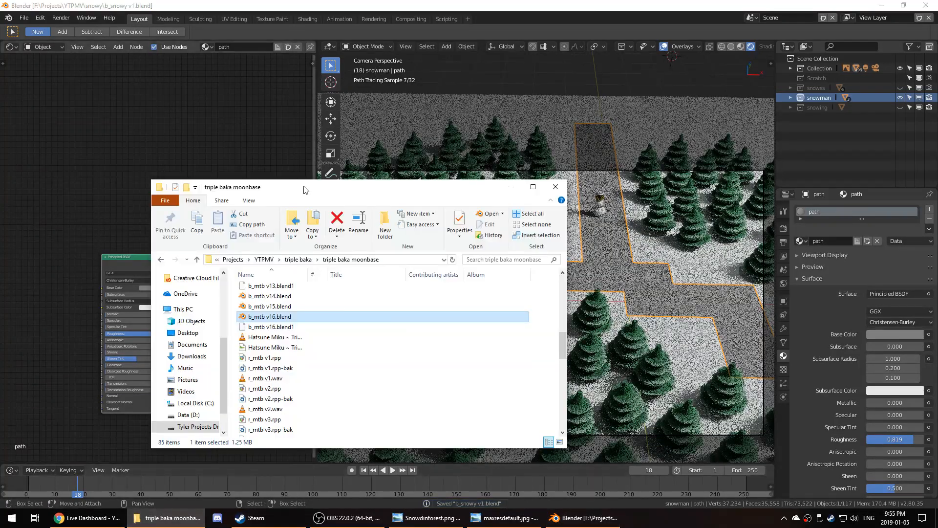
{"action": "left_click_drag", "start_coordinate": [303, 188], "coordinate": [0, 292]}
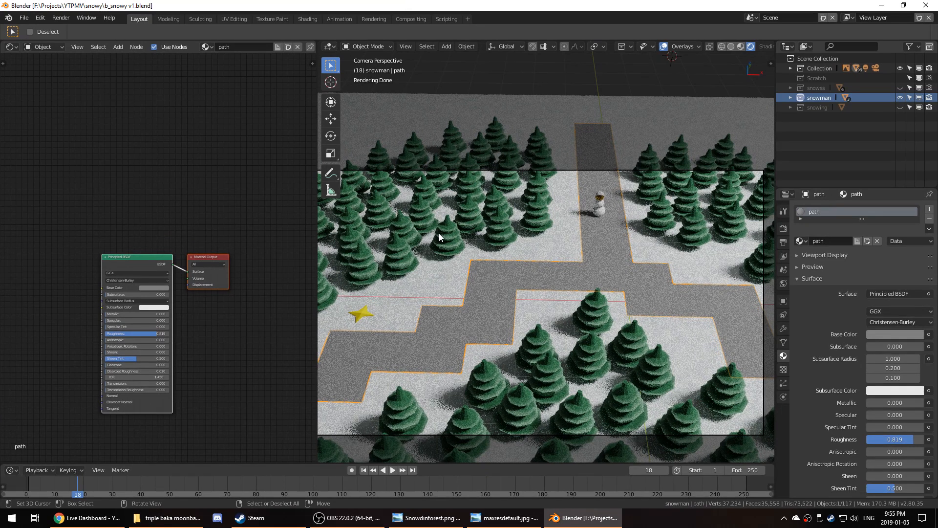
- Show the scene's render settings and render frame 18 through the camera with Cycles
{"action": "scroll", "coordinate": [439, 237], "scroll_direction": "down", "scroll_amount": 1}
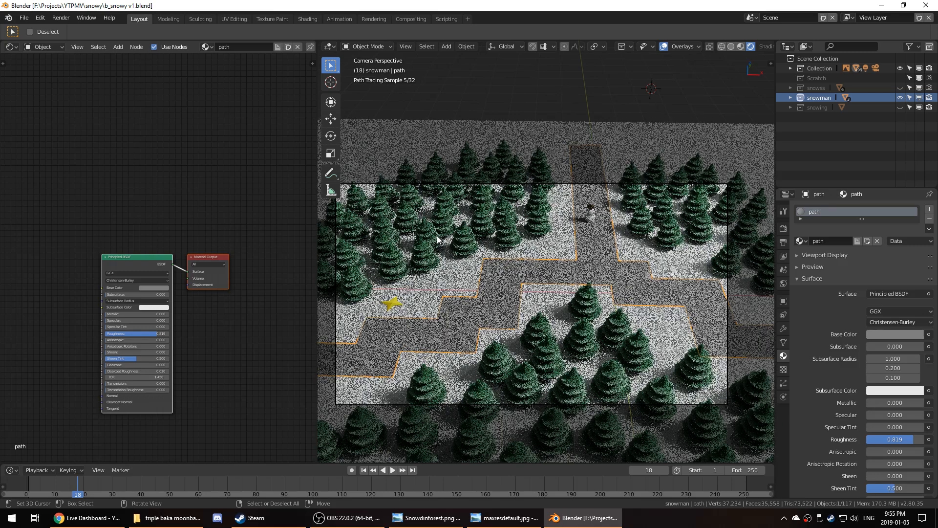
{"action": "middle_click_drag", "start_coordinate": [455, 247], "coordinate": [465, 245], "text": "shift"}
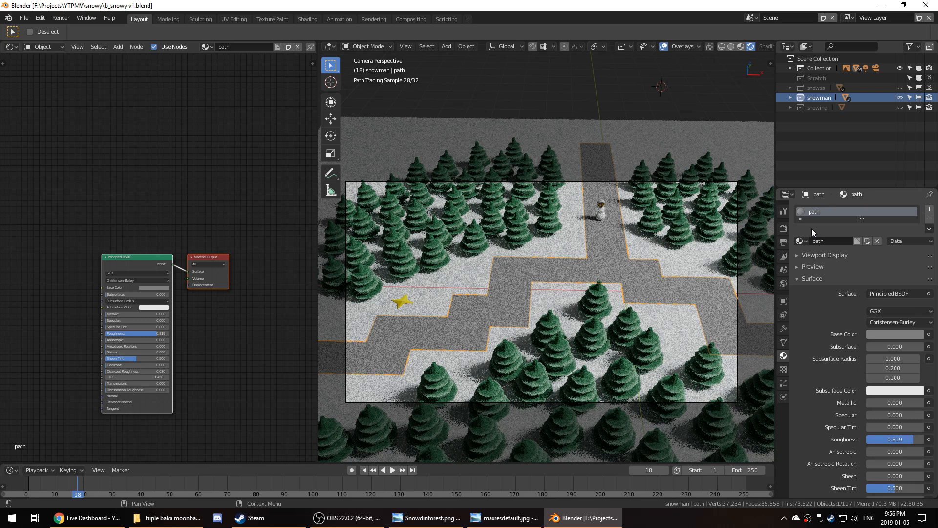
{"action": "left_click", "coordinate": [783, 227]}
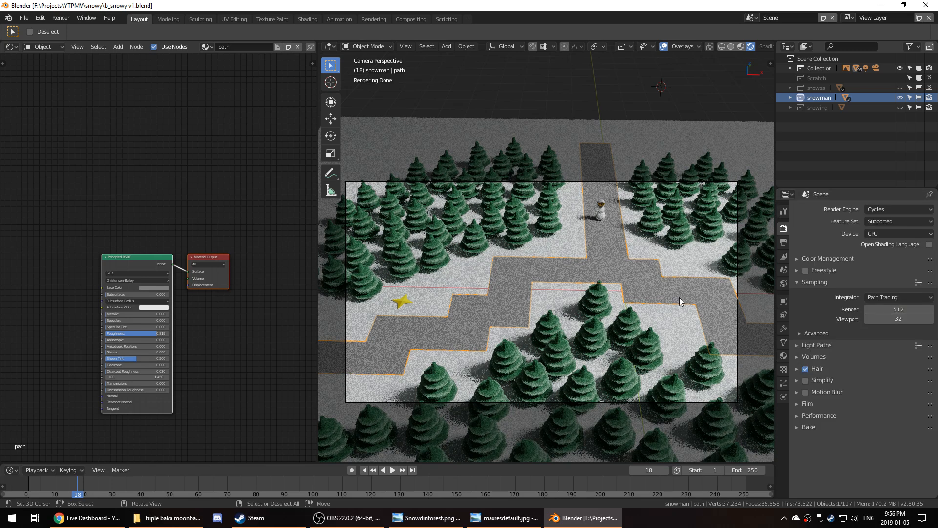
{"action": "key", "text": "F12"}
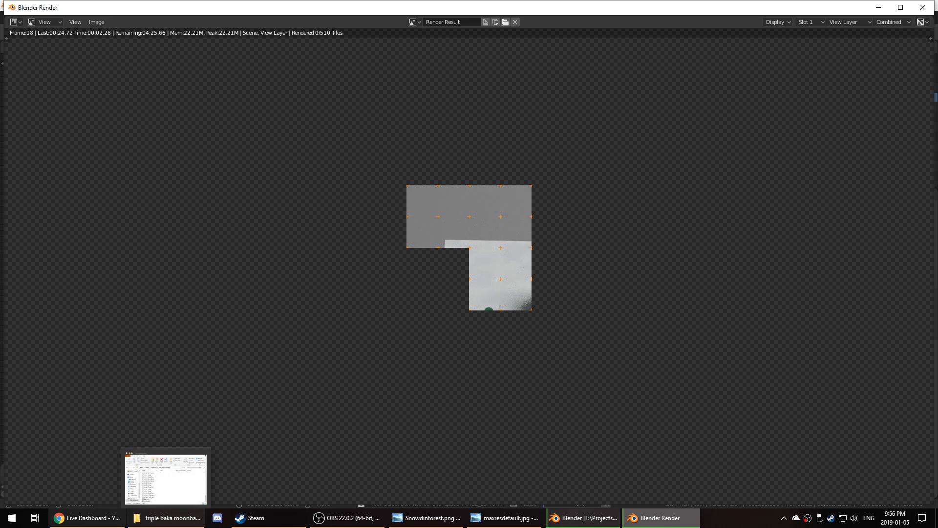
- Open the r_mtb v16 project from the moonbase folder in REAPER and play it from the start
{"action": "left_click", "coordinate": [166, 517]}
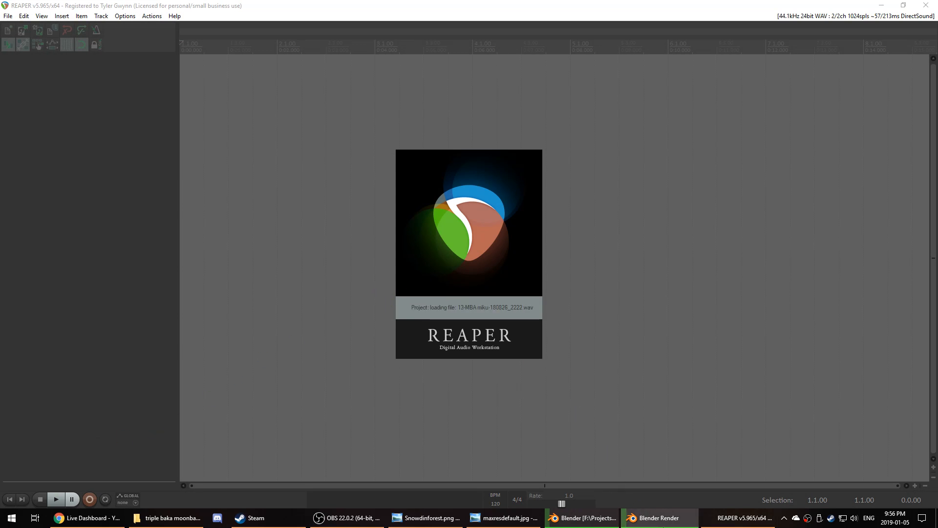
{"action": "mouse_move", "coordinate": [662, 526]}
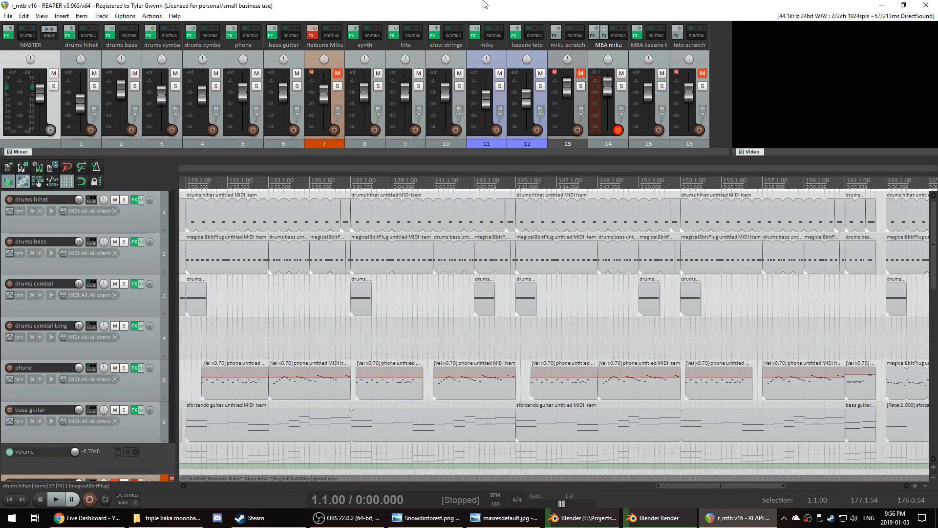
{"action": "key", "text": "space"}
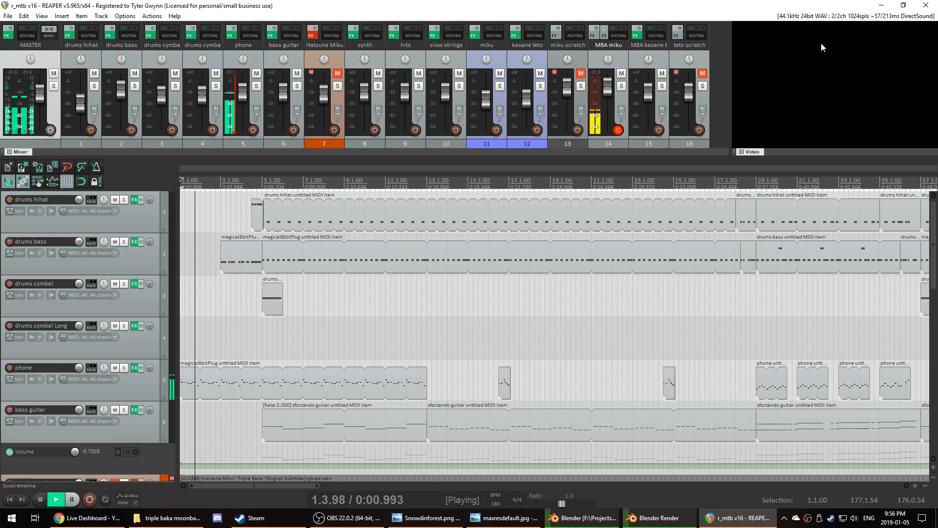
- Minimize REAPER and check the forest render in progress in the Blender Render window
{"action": "left_click", "coordinate": [882, 6]}
{"action": "scroll", "coordinate": [760, 372], "scroll_direction": "down", "scroll_amount": 3}
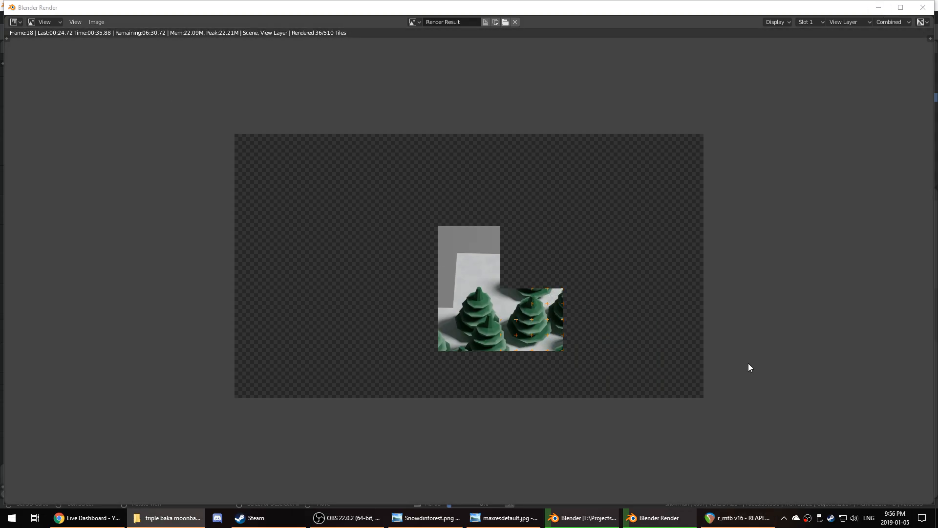
{"action": "scroll", "coordinate": [734, 363], "scroll_direction": "up", "scroll_amount": 1}
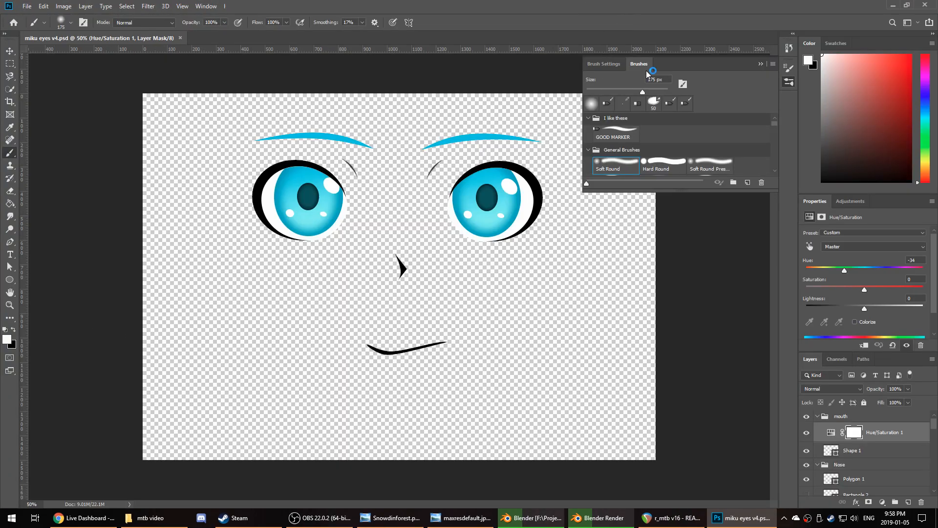
- Activate the Move tool and enlarge the layer list for miku eyes v4.psd
{"action": "left_click", "coordinate": [9, 51]}
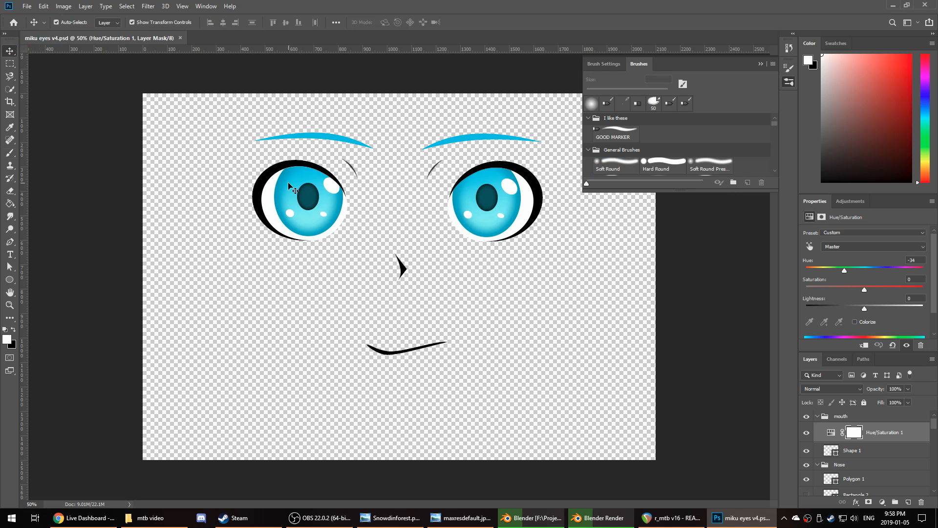
{"action": "scroll", "coordinate": [888, 441], "scroll_direction": "down", "scroll_amount": 1}
{"action": "scroll", "coordinate": [888, 441], "scroll_direction": "up", "scroll_amount": 1}
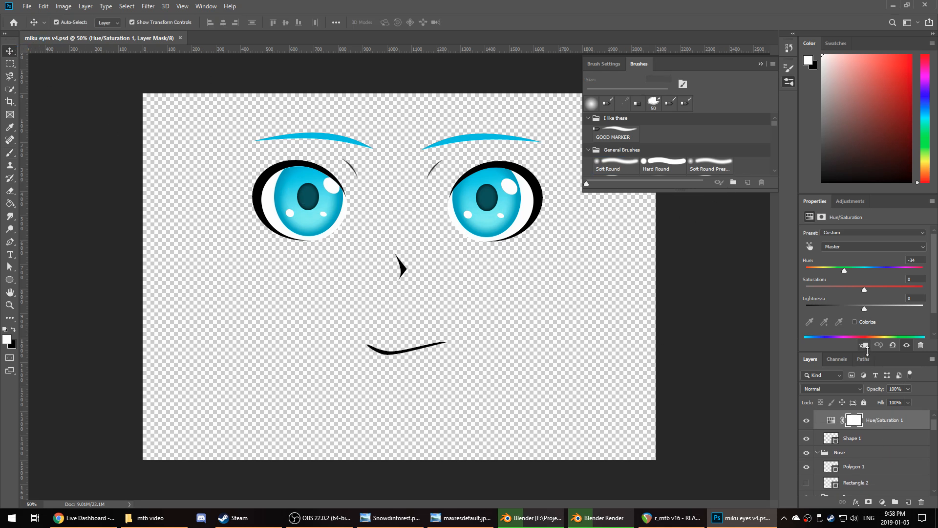
{"action": "left_click_drag", "start_coordinate": [869, 353], "coordinate": [869, 233]}
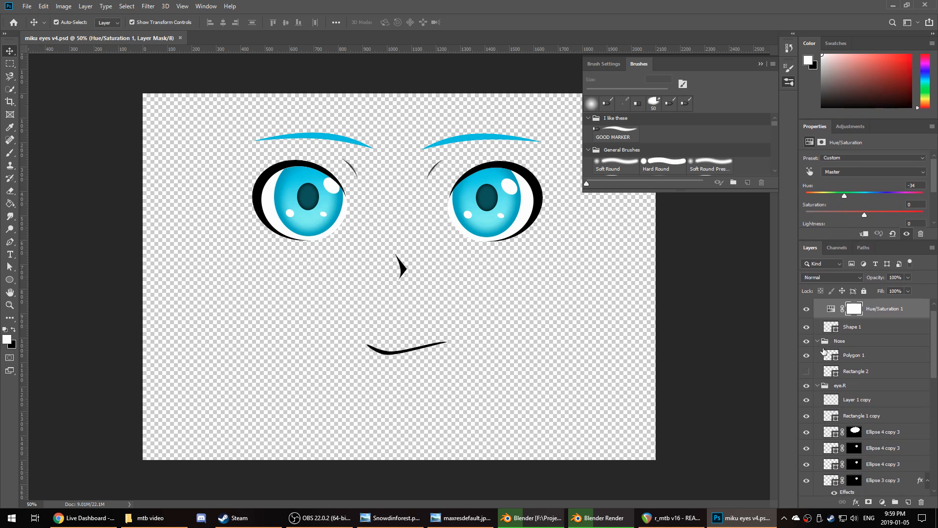
- Examine the eye.R group by selecting Layer 1 copy and toggling Rectangle 1 copy's visibility off and on
{"action": "left_click", "coordinate": [826, 386]}
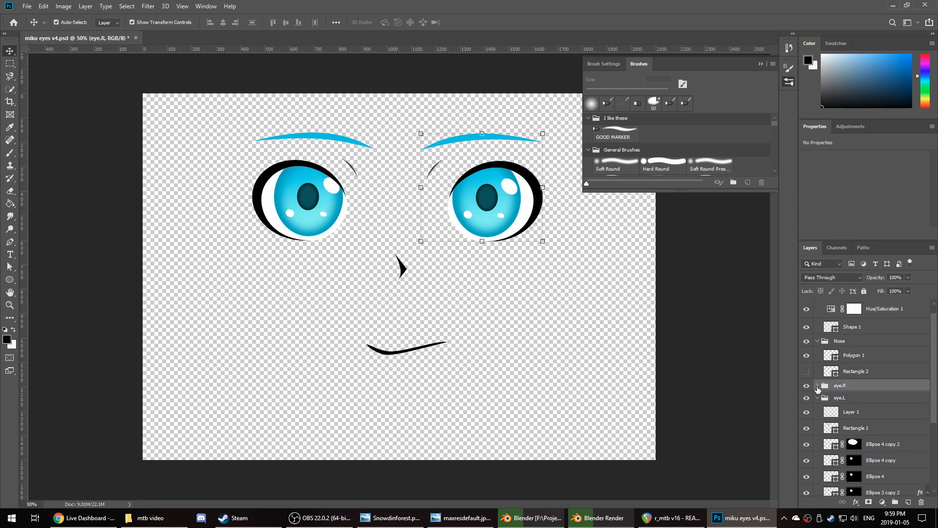
{"action": "left_click", "coordinate": [867, 406]}
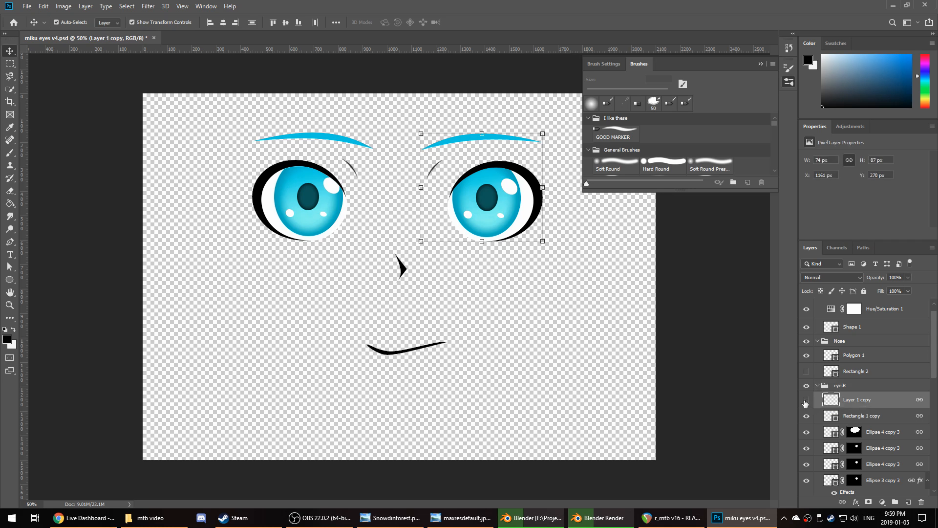
{"action": "left_click", "coordinate": [806, 415]}
{"action": "left_click", "coordinate": [806, 415]}
{"action": "left_click", "coordinate": [872, 417]}
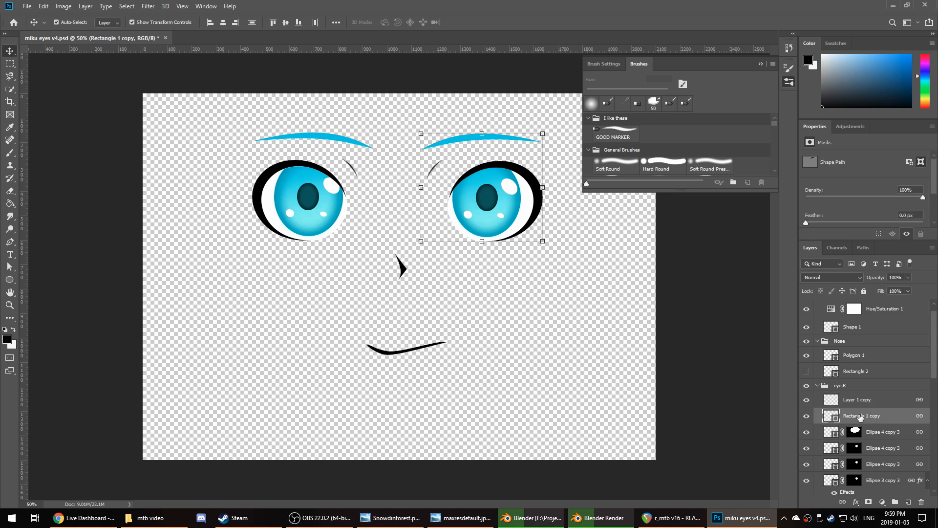
{"action": "left_click", "coordinate": [673, 380]}
{"action": "left_click", "coordinate": [503, 139]}
{"action": "scroll", "coordinate": [878, 430], "scroll_direction": "down", "scroll_amount": 1}
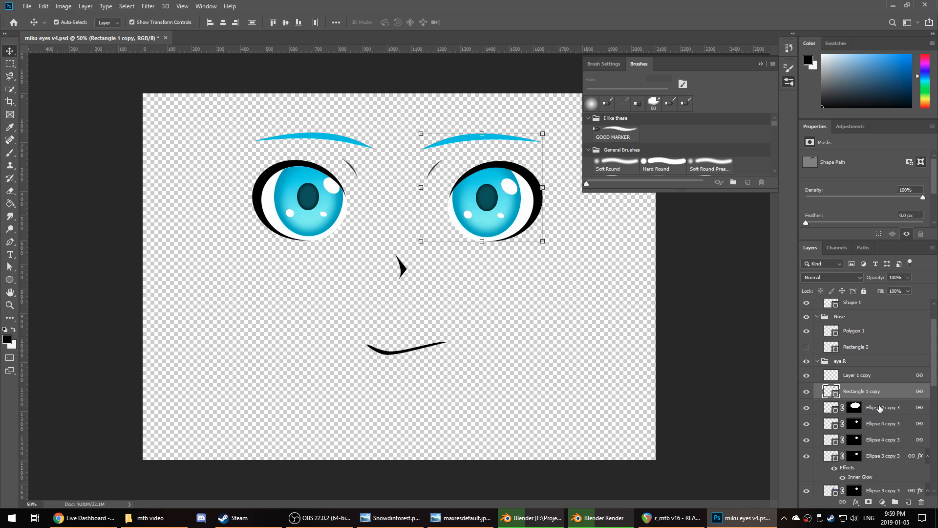
- Toggle the Ellipse 4 copy 3 and Ellipse 3 copy 3 layers of eye.R to see which part each draws
{"action": "left_click", "coordinate": [880, 408]}
{"action": "left_click", "coordinate": [880, 423]}
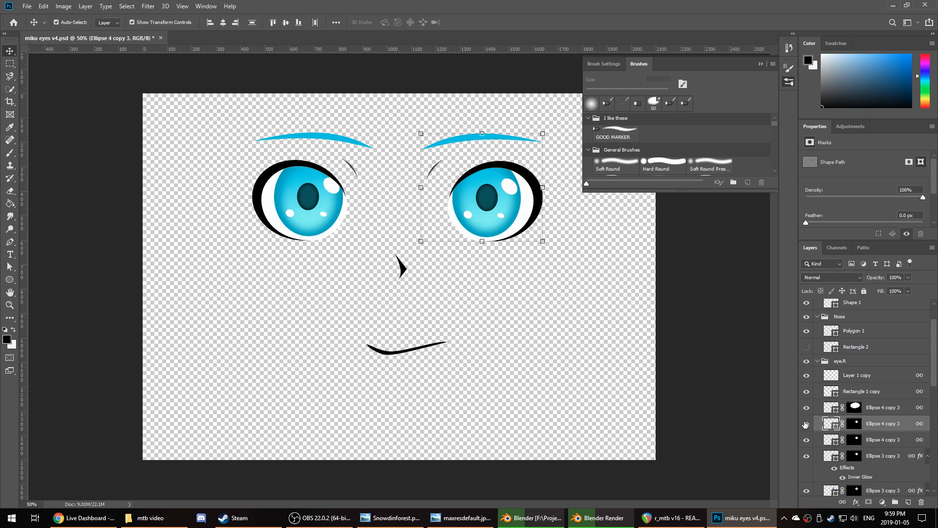
{"action": "left_click", "coordinate": [807, 440]}
{"action": "left_click", "coordinate": [807, 440]}
{"action": "left_click", "coordinate": [807, 456]}
{"action": "left_click", "coordinate": [807, 456]}
{"action": "scroll", "coordinate": [814, 448], "scroll_direction": "down", "scroll_amount": 1}
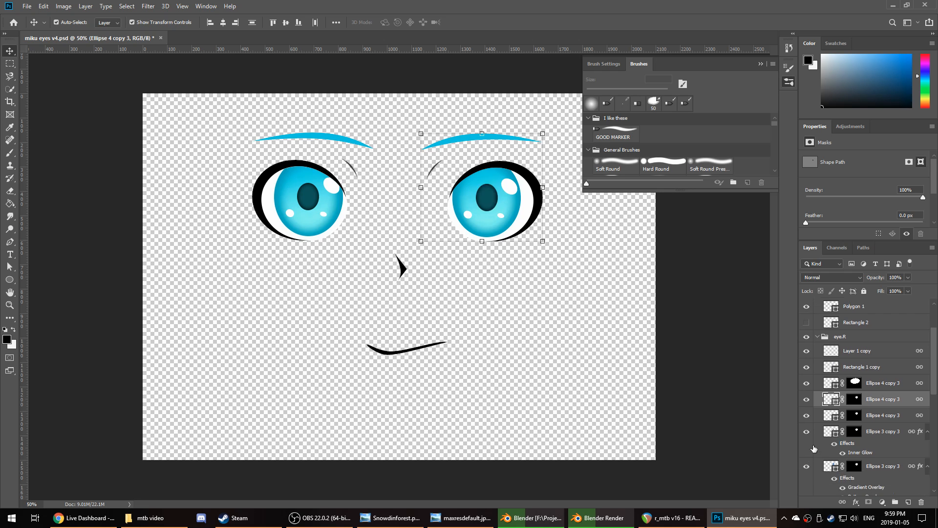
{"action": "left_click", "coordinate": [807, 415]}
{"action": "left_click", "coordinate": [807, 415]}
{"action": "left_click", "coordinate": [807, 431]}
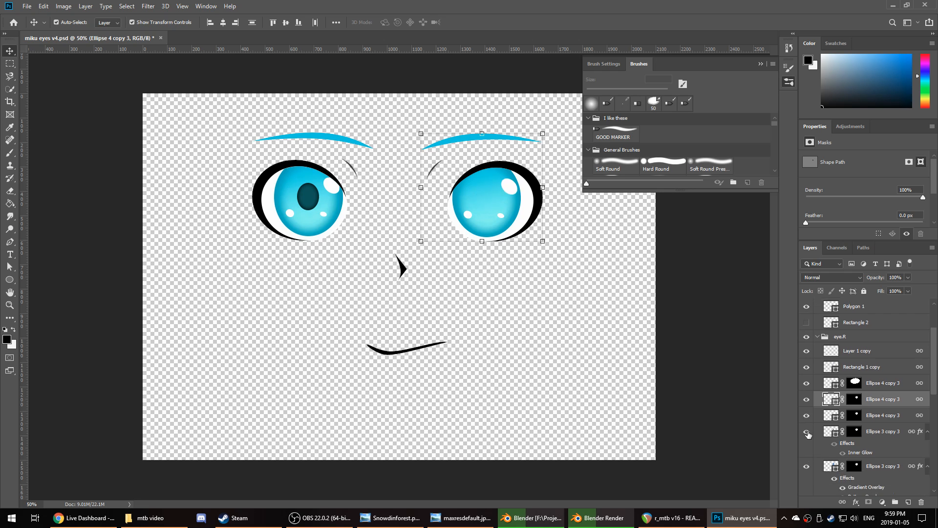
{"action": "left_click", "coordinate": [807, 432]}
{"action": "left_click", "coordinate": [807, 465]}
{"action": "left_click", "coordinate": [807, 466]}
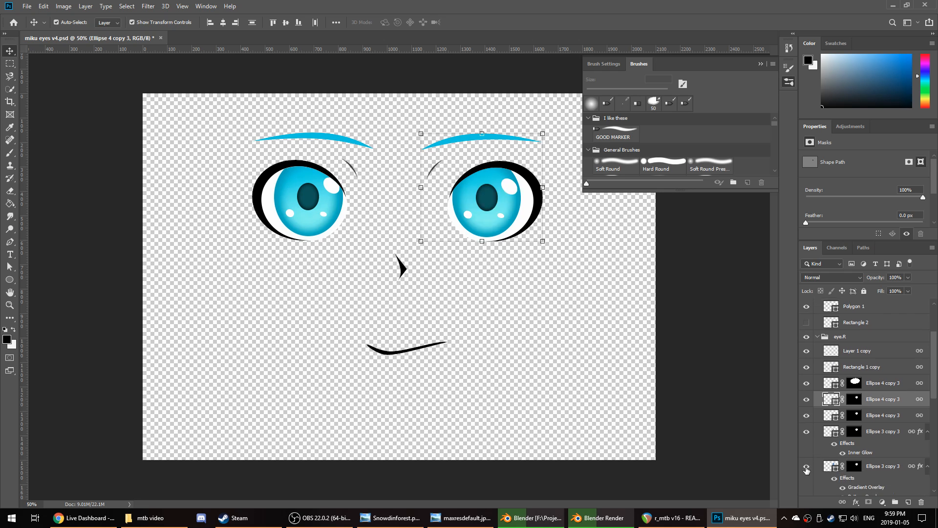
- Examine the lower eye.R layers by toggling the remaining Ellipse 3 copy 3 layers, Ellipse 2 copy and Ellipse 1 copy
{"action": "scroll", "coordinate": [806, 470], "scroll_direction": "down", "scroll_amount": 3}
{"action": "left_click", "coordinate": [807, 412]}
{"action": "left_click", "coordinate": [807, 413]}
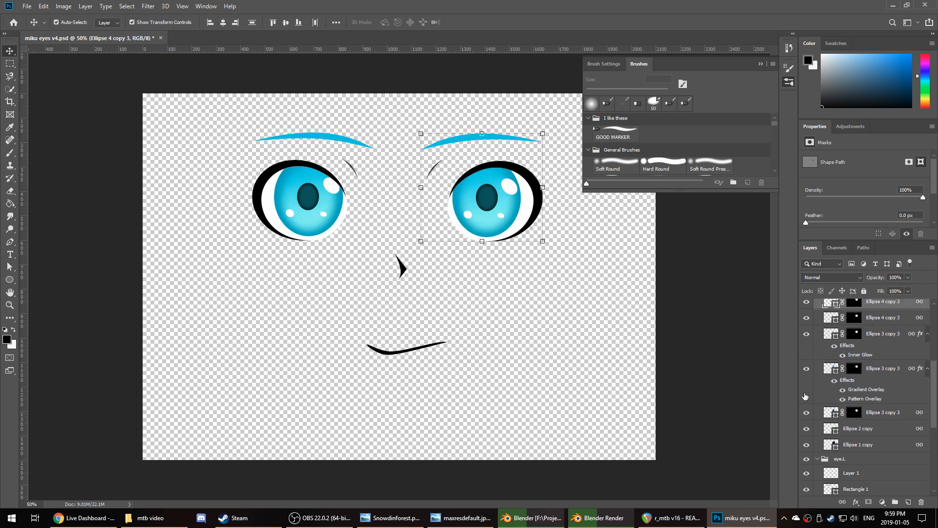
{"action": "left_click", "coordinate": [807, 370]}
{"action": "left_click", "coordinate": [807, 369]}
{"action": "left_click", "coordinate": [807, 413]}
{"action": "left_click", "coordinate": [807, 412]}
{"action": "scroll", "coordinate": [818, 334], "scroll_direction": "down", "scroll_amount": 2}
{"action": "scroll", "coordinate": [817, 333], "scroll_direction": "up", "scroll_amount": 2}
{"action": "scroll", "coordinate": [875, 384], "scroll_direction": "down", "scroll_amount": 2}
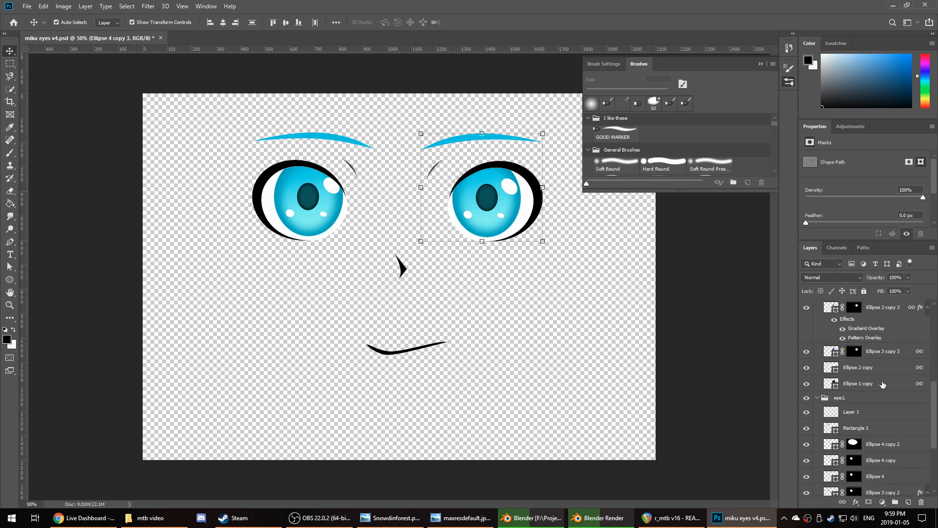
{"action": "left_click", "coordinate": [807, 384]}
{"action": "left_click", "coordinate": [806, 384]}
{"action": "left_click", "coordinate": [807, 368]}
{"action": "left_click", "coordinate": [806, 367]}
{"action": "left_click", "coordinate": [807, 368]}
{"action": "left_click", "coordinate": [808, 368]}
{"action": "left_click", "coordinate": [807, 352]}
{"action": "left_click", "coordinate": [807, 351]}
{"action": "left_click", "coordinate": [806, 308]}
{"action": "left_click", "coordinate": [806, 307]}
- Quit Photoshop without saving miku eyes v4.psd, and enlarge the forest render in progress
{"action": "left_click", "coordinate": [933, 4]}
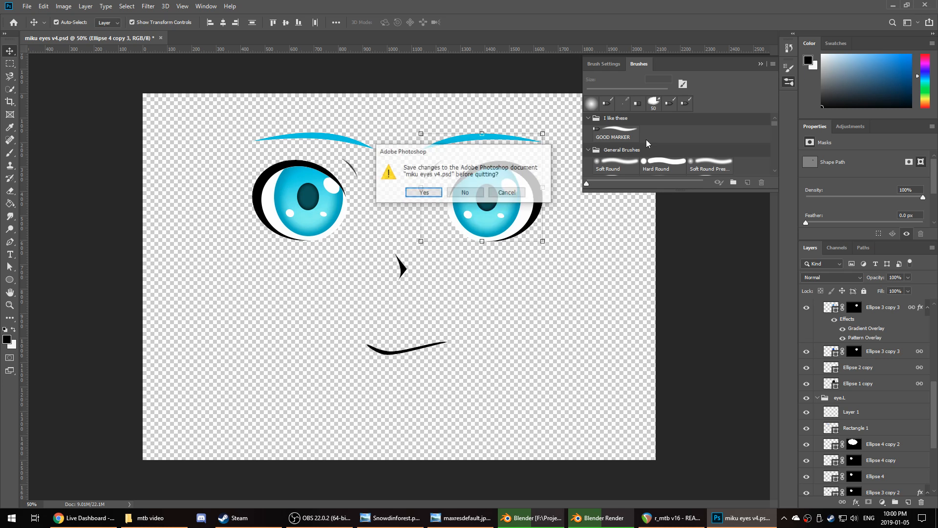
{"action": "left_click", "coordinate": [459, 190]}
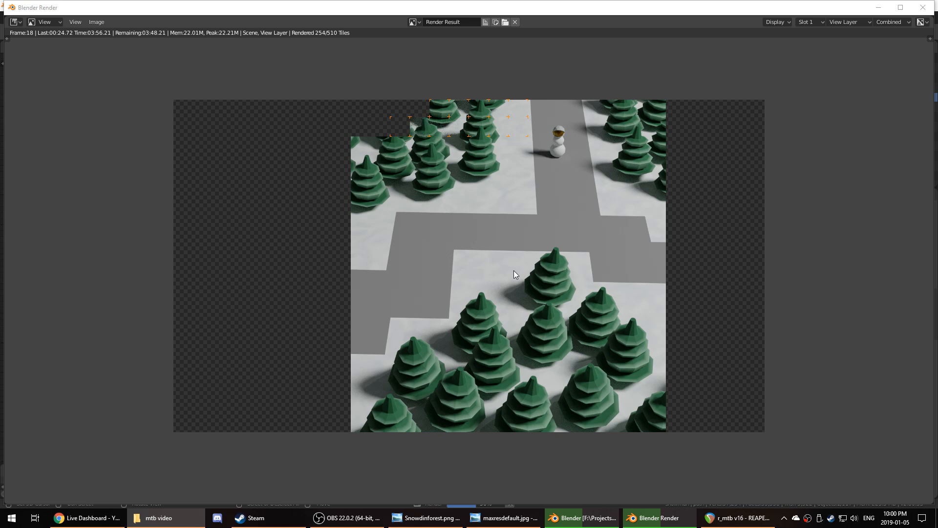
{"action": "scroll", "coordinate": [514, 270], "scroll_direction": "down", "scroll_amount": 1}
{"action": "scroll", "coordinate": [534, 260], "scroll_direction": "up", "scroll_amount": 2}
{"action": "middle_click_drag", "start_coordinate": [534, 260], "coordinate": [501, 296]}
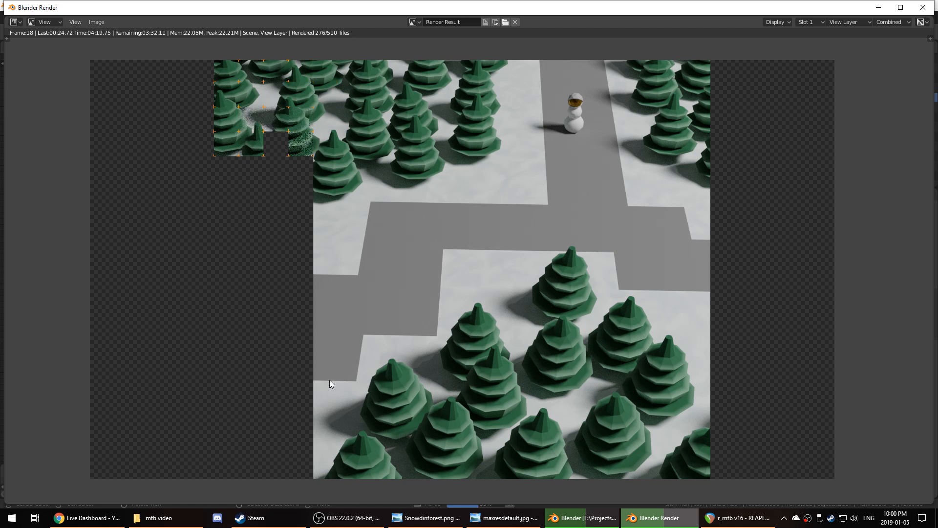
- Switch to the r_mtb v16 project in REAPER and toggle its playback
{"action": "left_click", "coordinate": [757, 525]}
{"action": "scroll", "coordinate": [650, 362], "scroll_direction": "down", "scroll_amount": 3}
{"action": "key", "text": "space"}
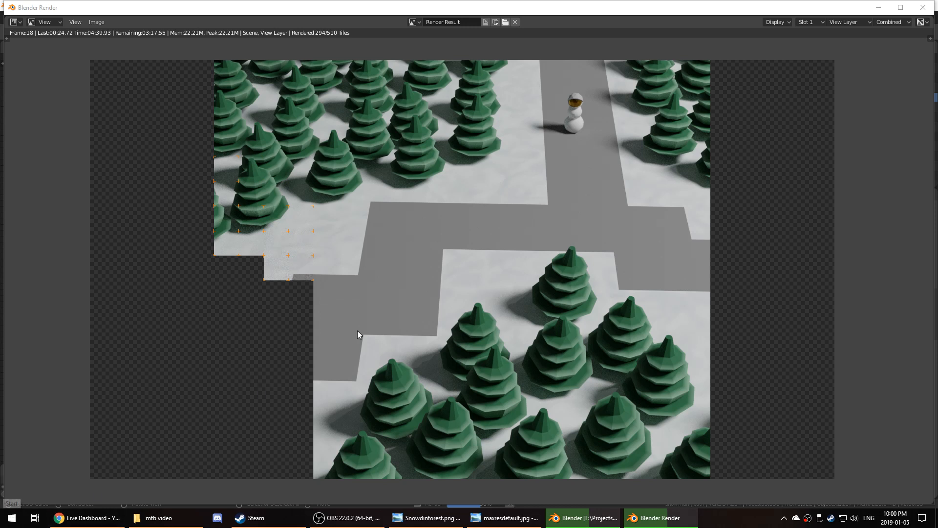
- Inspect the rendered trees, snow and path up close in the render window
{"action": "scroll", "coordinate": [412, 312], "scroll_direction": "up", "scroll_amount": 2}
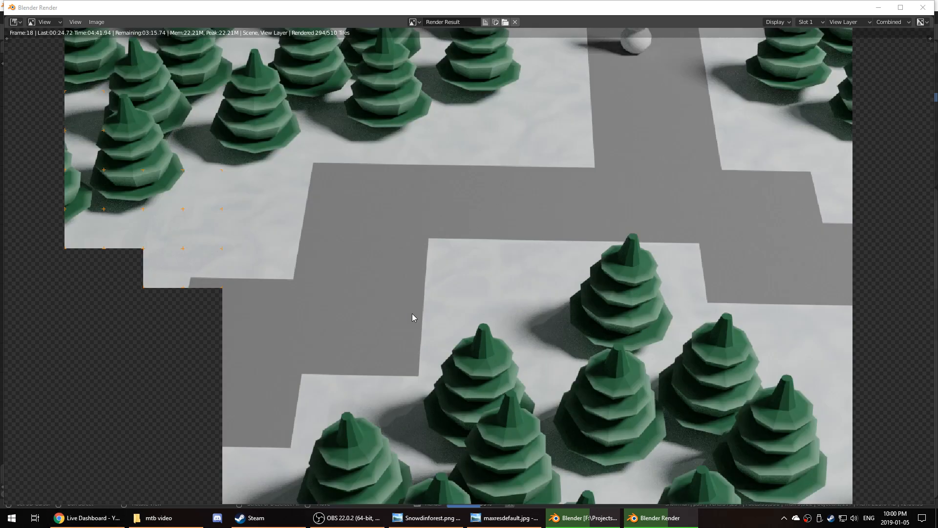
{"action": "middle_click_drag", "start_coordinate": [412, 313], "coordinate": [504, 447]}
{"action": "scroll", "coordinate": [512, 376], "scroll_direction": "up", "scroll_amount": 3}
{"action": "scroll", "coordinate": [518, 366], "scroll_direction": "down", "scroll_amount": 3}
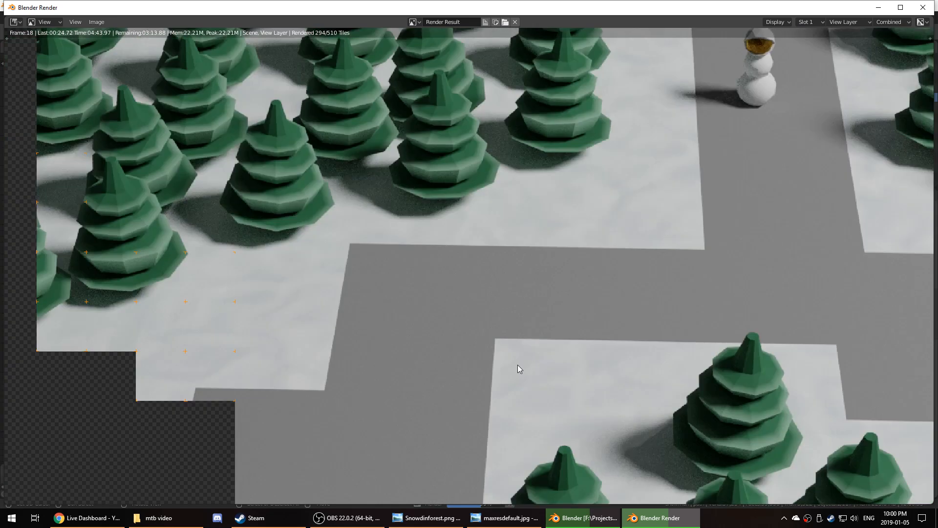
{"action": "middle_click_drag", "start_coordinate": [517, 368], "coordinate": [593, 391]}
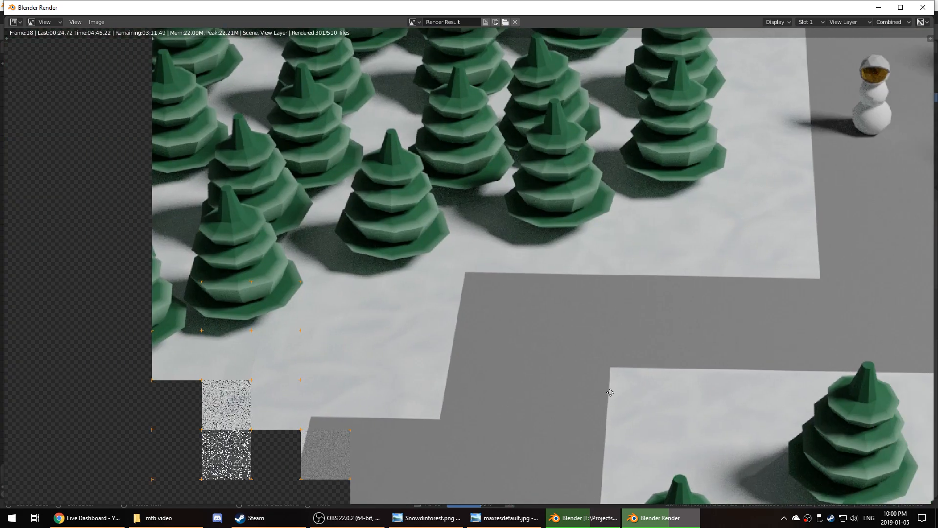
- Maximize the render window and examine the tree shading and overall forest layout as the render progresses
{"action": "scroll", "coordinate": [473, 274], "scroll_direction": "up", "scroll_amount": 4}
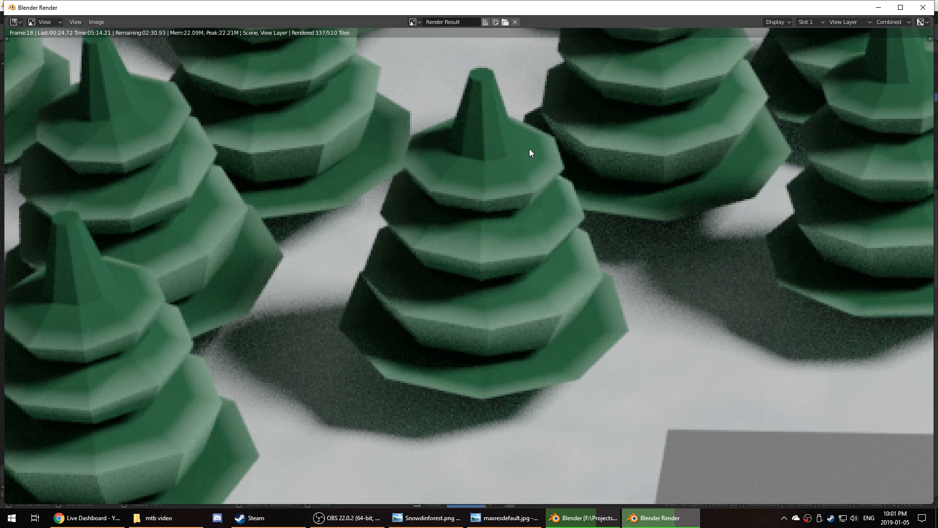
{"action": "double_click", "coordinate": [570, 12]}
{"action": "scroll", "coordinate": [479, 247], "scroll_direction": "down", "scroll_amount": 4}
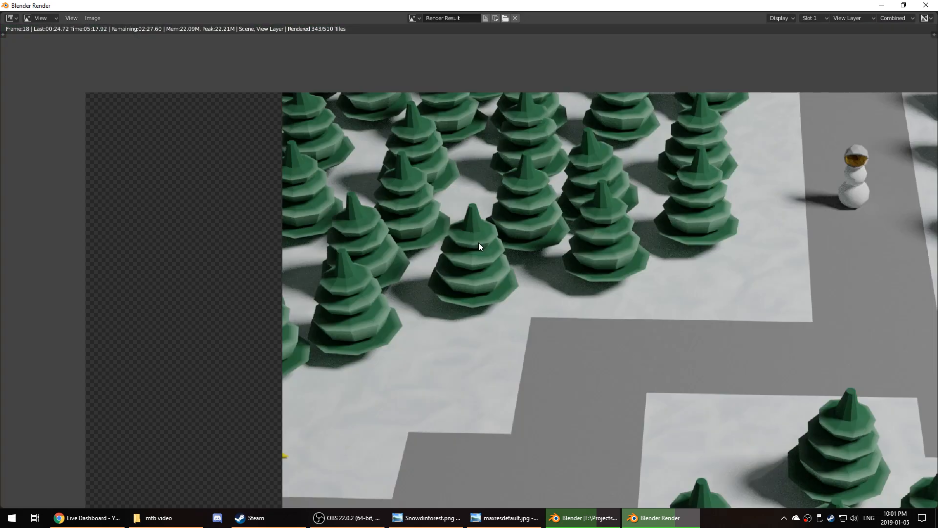
{"action": "scroll", "coordinate": [369, 293], "scroll_direction": "down", "scroll_amount": 2}
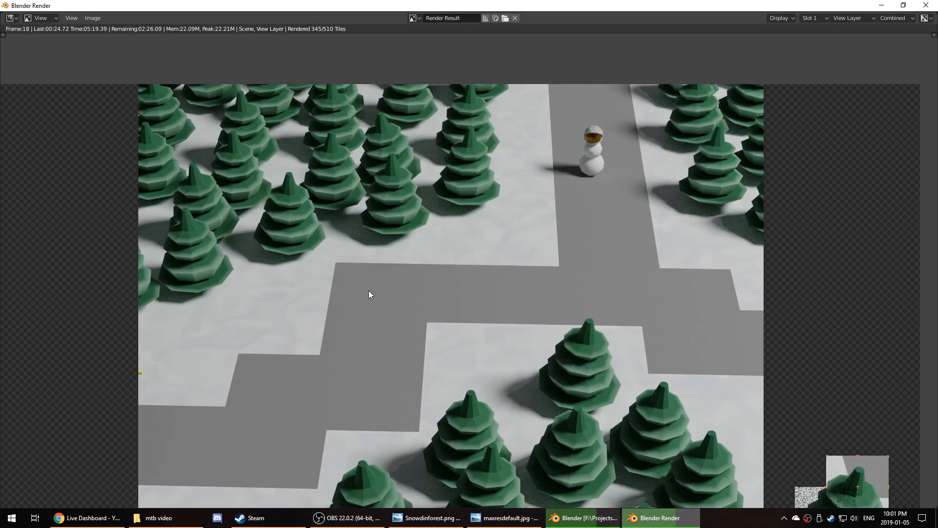
{"action": "scroll", "coordinate": [453, 258], "scroll_direction": "down", "scroll_amount": 1}
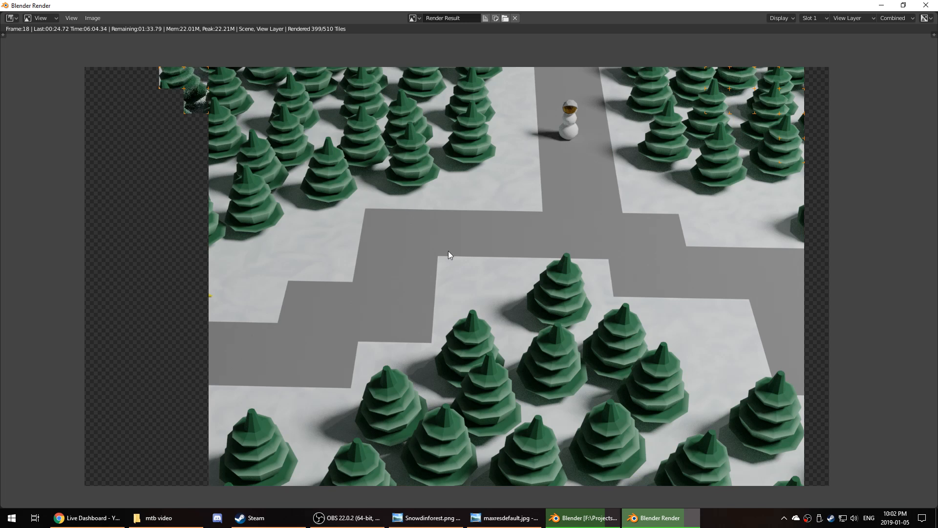
{"action": "scroll", "coordinate": [448, 254], "scroll_direction": "up", "scroll_amount": 8}
{"action": "scroll", "coordinate": [499, 241], "scroll_direction": "up", "scroll_amount": 5}
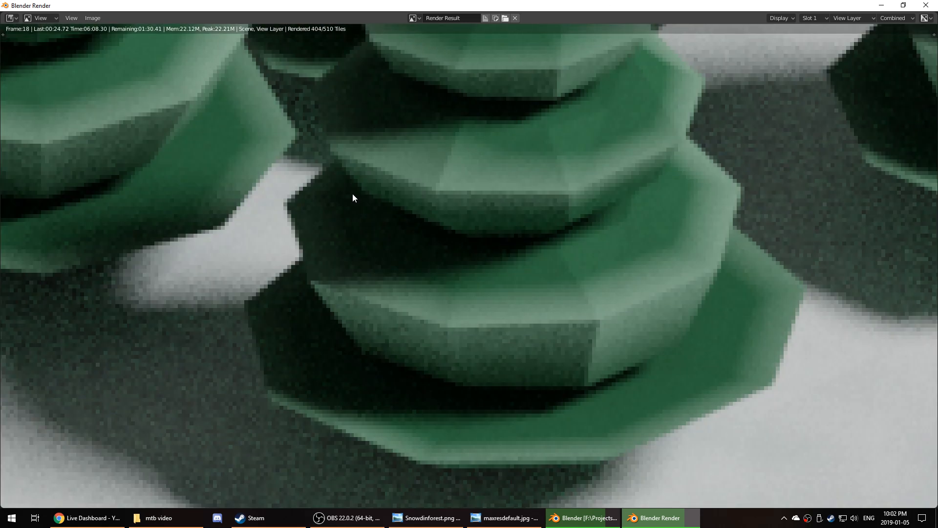
{"action": "middle_click_drag", "start_coordinate": [297, 213], "coordinate": [530, 308]}
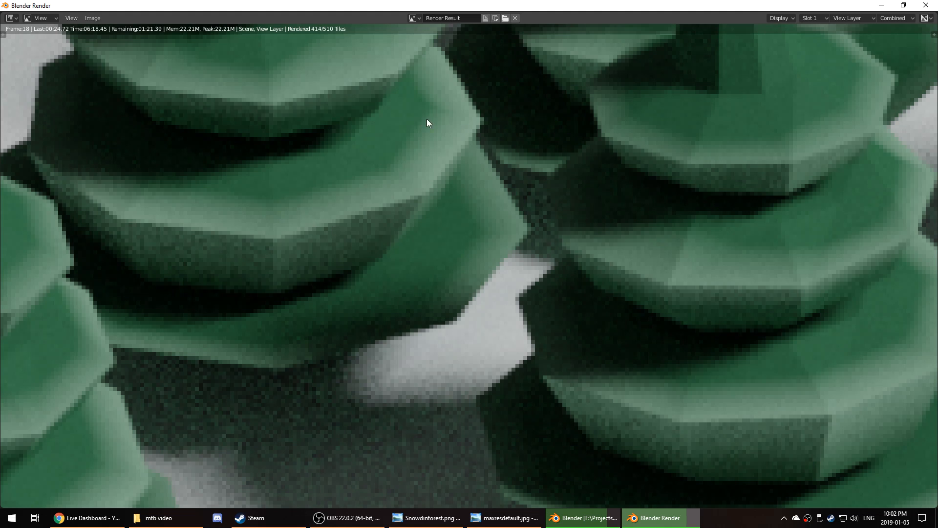
- Examine the snow-tipped trees in the maxresdefault.jpg reference image, and return to the render window
{"action": "left_click", "coordinate": [505, 518]}
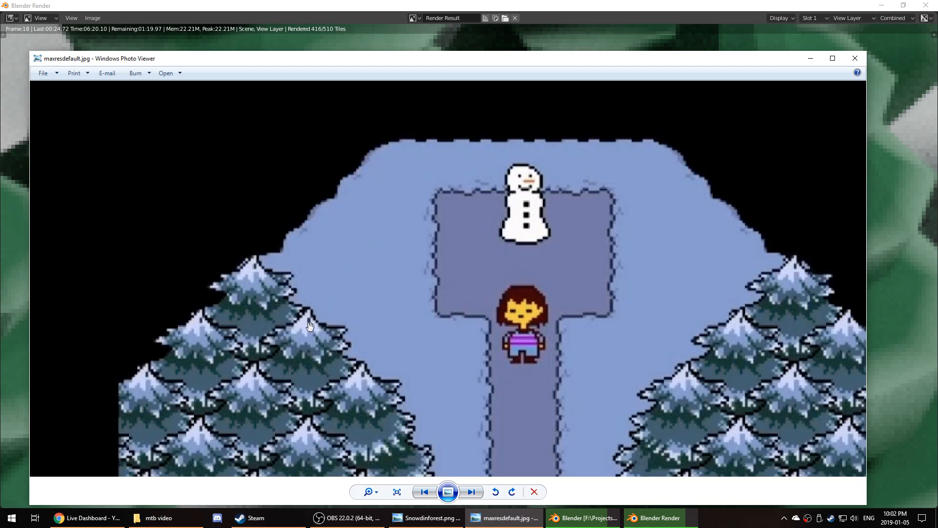
{"action": "scroll", "coordinate": [310, 326], "scroll_direction": "up", "scroll_amount": 2}
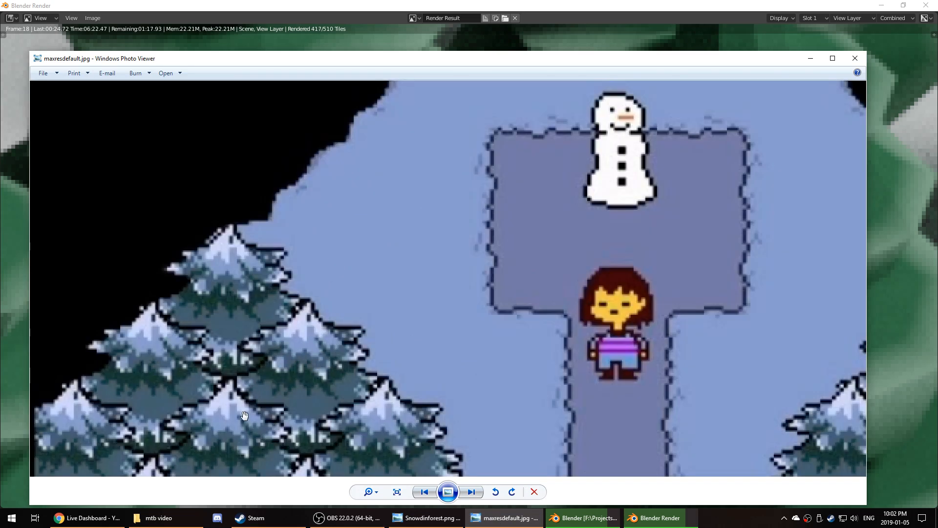
{"action": "left_click_drag", "start_coordinate": [594, 364], "coordinate": [214, 278]}
{"action": "scroll", "coordinate": [502, 337], "scroll_direction": "down", "scroll_amount": 2}
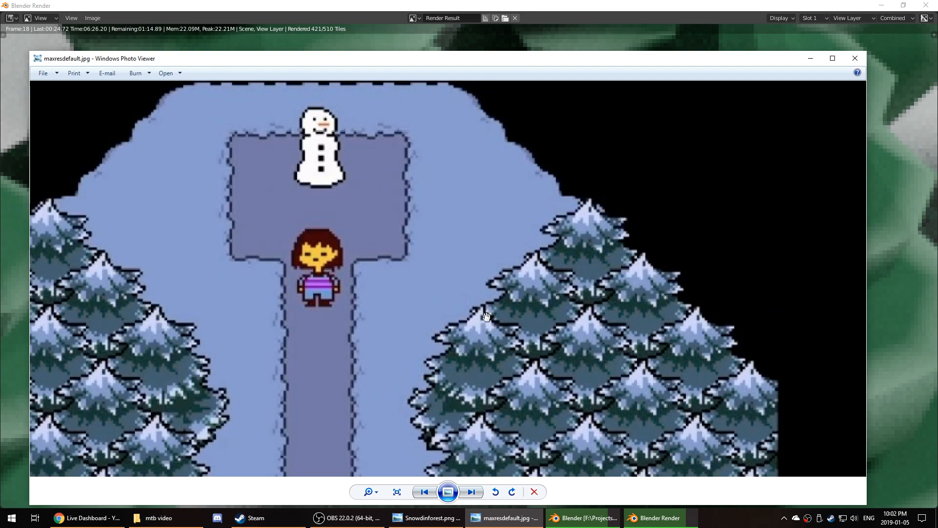
{"action": "scroll", "coordinate": [487, 316], "scroll_direction": "up", "scroll_amount": 2}
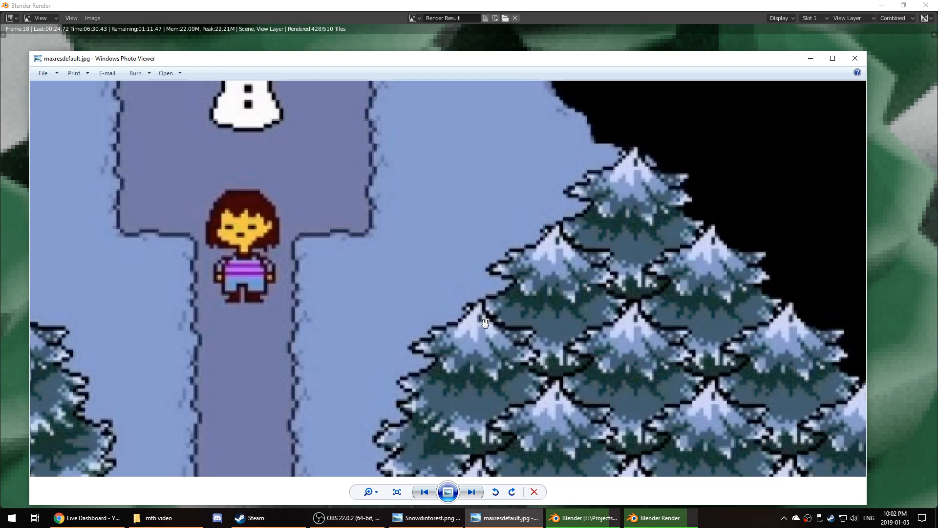
{"action": "scroll", "coordinate": [485, 322], "scroll_direction": "down", "scroll_amount": 5}
{"action": "left_click", "coordinate": [540, 22]}
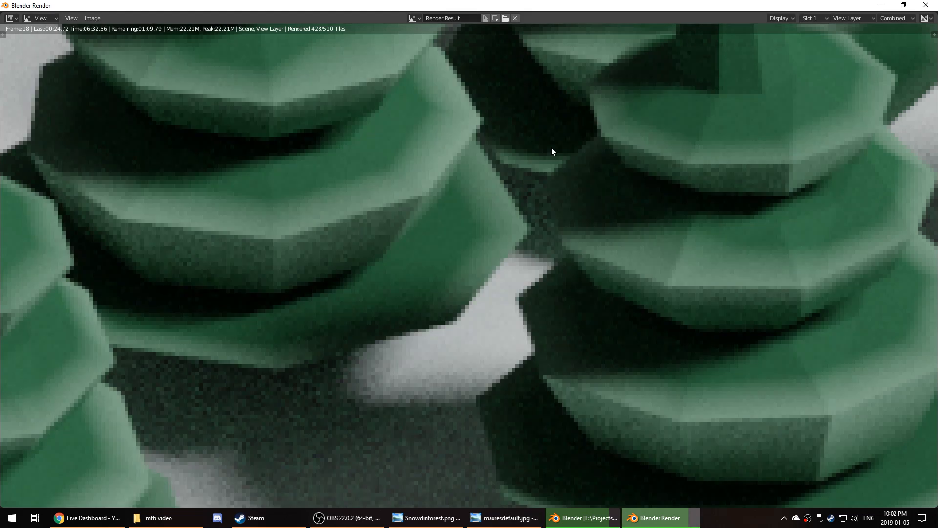
- Inspect the forest render's full frame, then its path, snow, snowman and trees up close
{"action": "scroll", "coordinate": [562, 254], "scroll_direction": "down", "scroll_amount": 8}
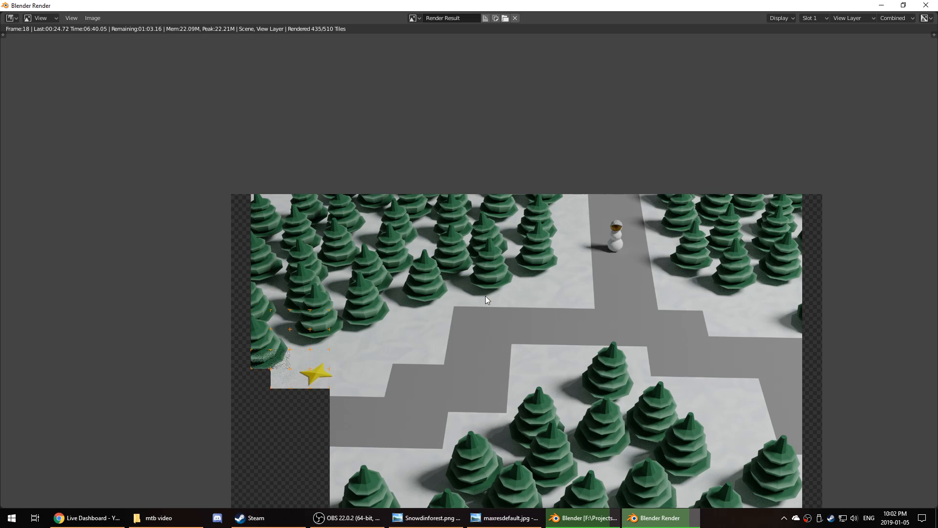
{"action": "middle_click_drag", "start_coordinate": [486, 295], "coordinate": [421, 248]}
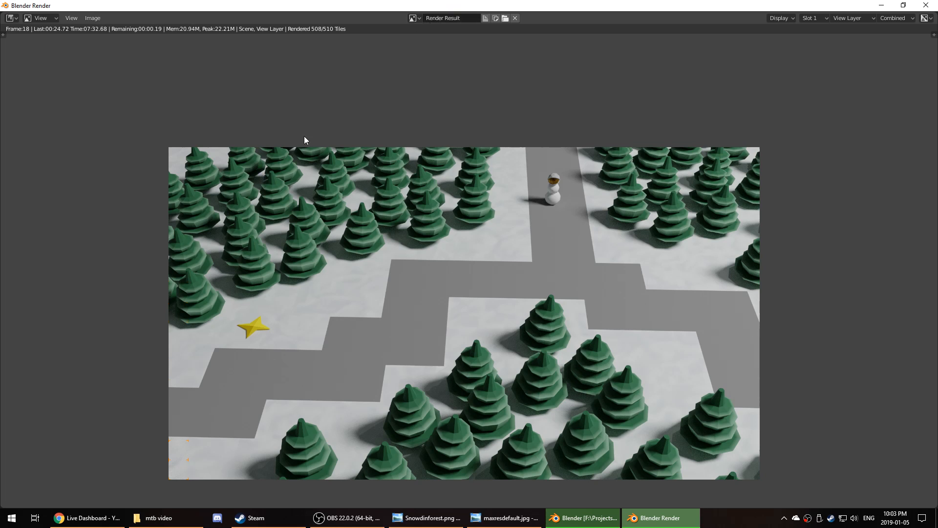
{"action": "scroll", "coordinate": [166, 48], "scroll_direction": "down", "scroll_amount": 2}
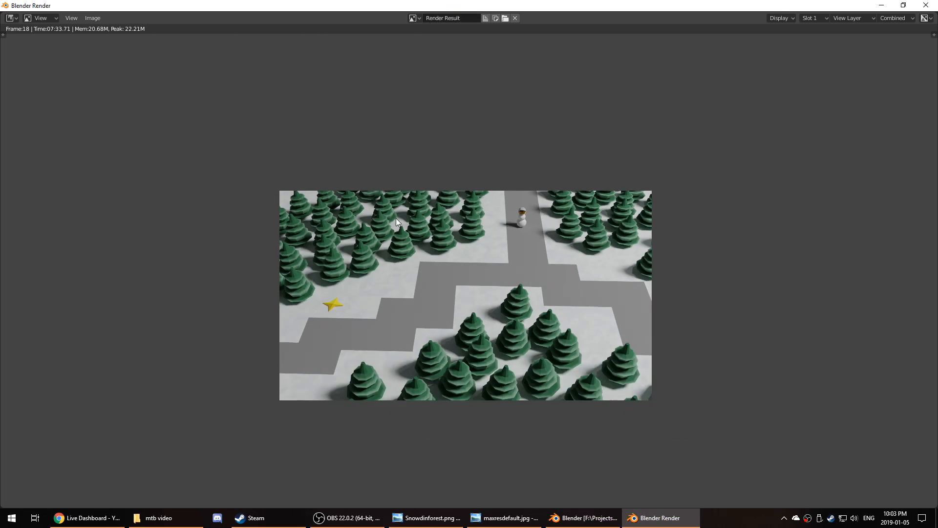
{"action": "scroll", "coordinate": [195, 80], "scroll_direction": "up", "scroll_amount": 1}
{"action": "scroll", "coordinate": [552, 237], "scroll_direction": "up", "scroll_amount": 6}
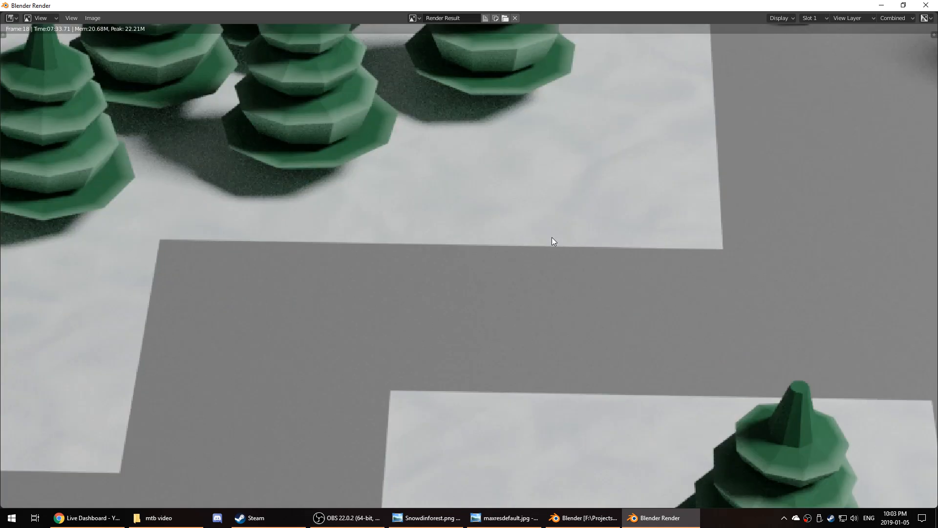
{"action": "middle_click_drag", "start_coordinate": [552, 237], "coordinate": [442, 228]}
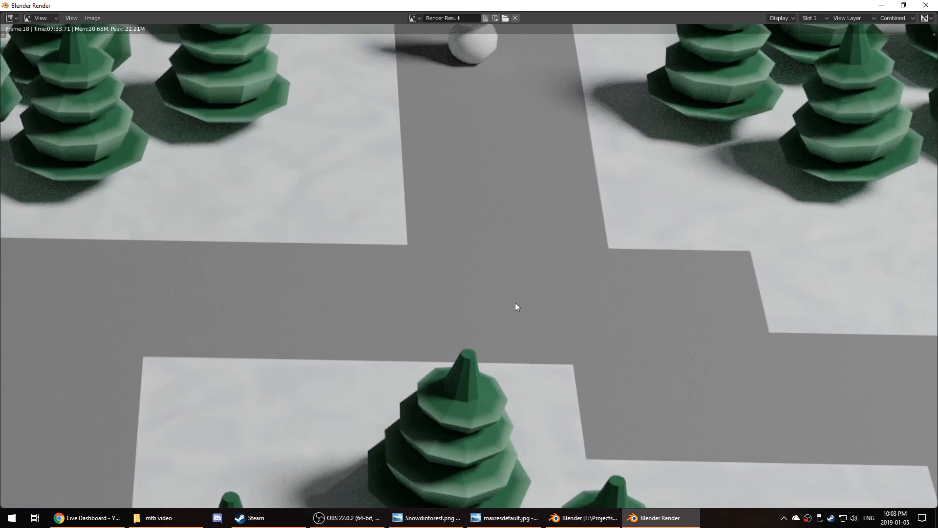
{"action": "middle_click_drag", "start_coordinate": [853, 405], "coordinate": [765, 401]}
{"action": "middle_click_drag", "start_coordinate": [366, 266], "coordinate": [544, 323]}
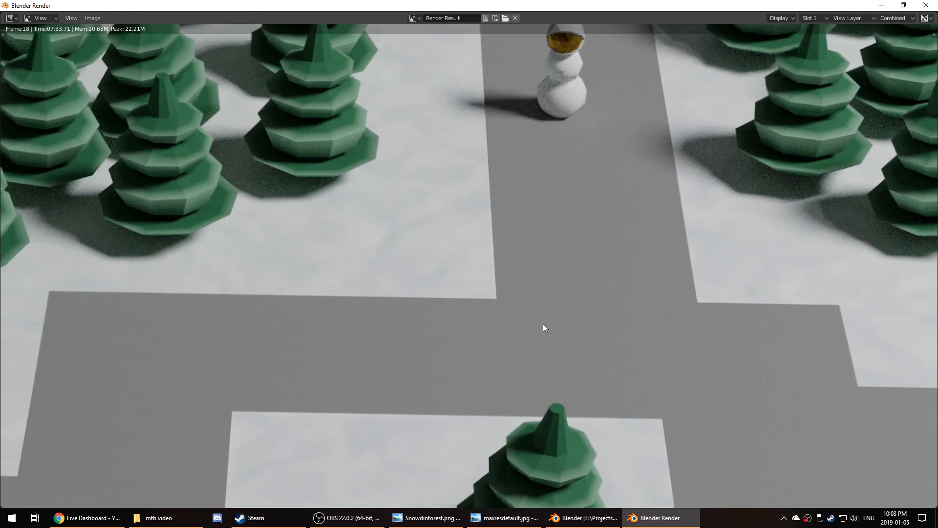
{"action": "scroll", "coordinate": [544, 323], "scroll_direction": "down", "scroll_amount": 4}
{"action": "scroll", "coordinate": [484, 301], "scroll_direction": "up", "scroll_amount": 8}
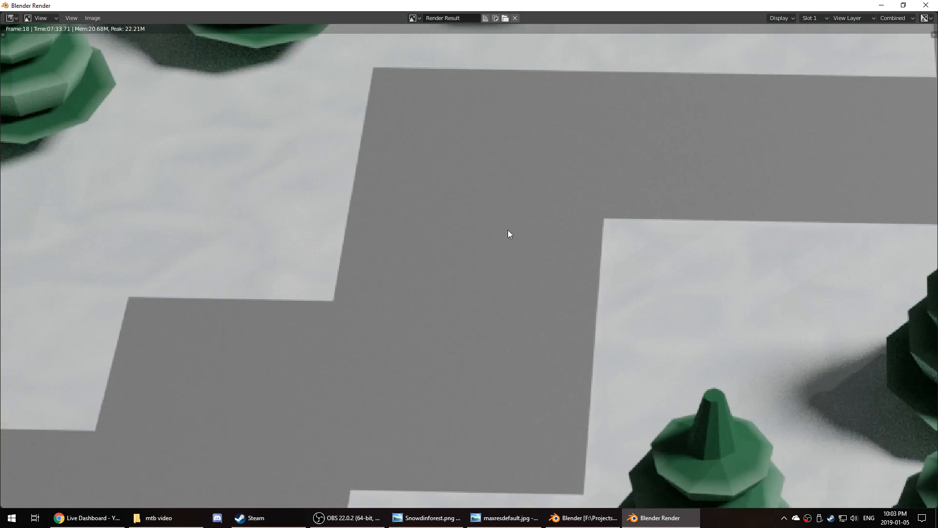
{"action": "scroll", "coordinate": [508, 234], "scroll_direction": "down", "scroll_amount": 4}
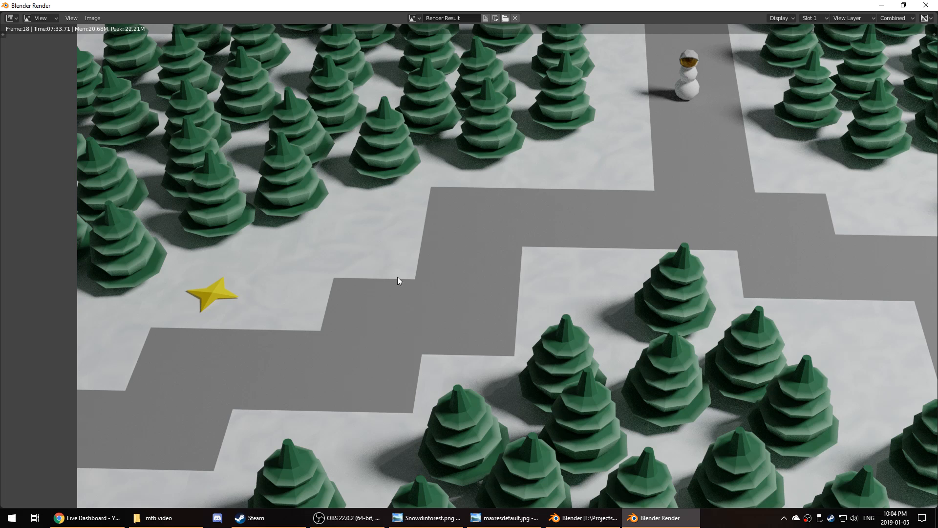
{"action": "scroll", "coordinate": [398, 277], "scroll_direction": "down", "scroll_amount": 2}
{"action": "scroll", "coordinate": [432, 274], "scroll_direction": "up", "scroll_amount": 1}
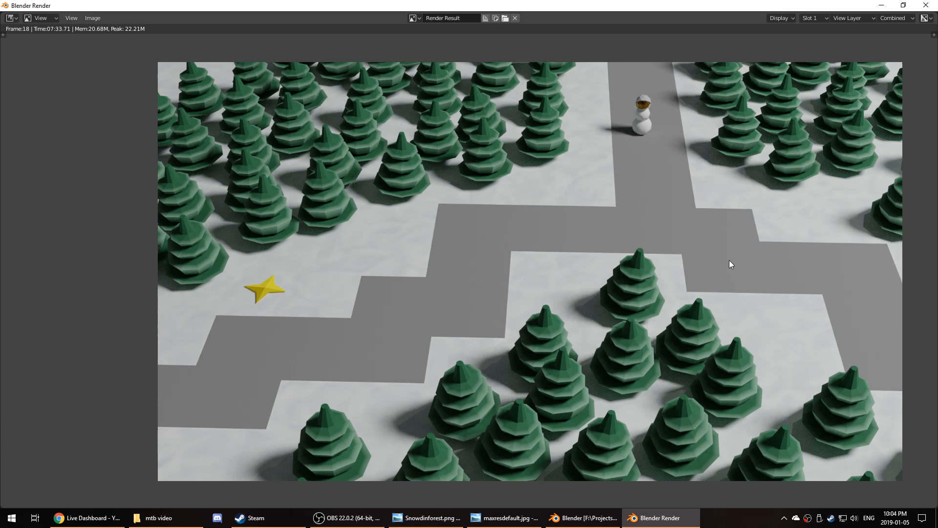
- Save the render result as a PNG image named "test render" in the snowy project folder
{"action": "left_click", "coordinate": [92, 18]}
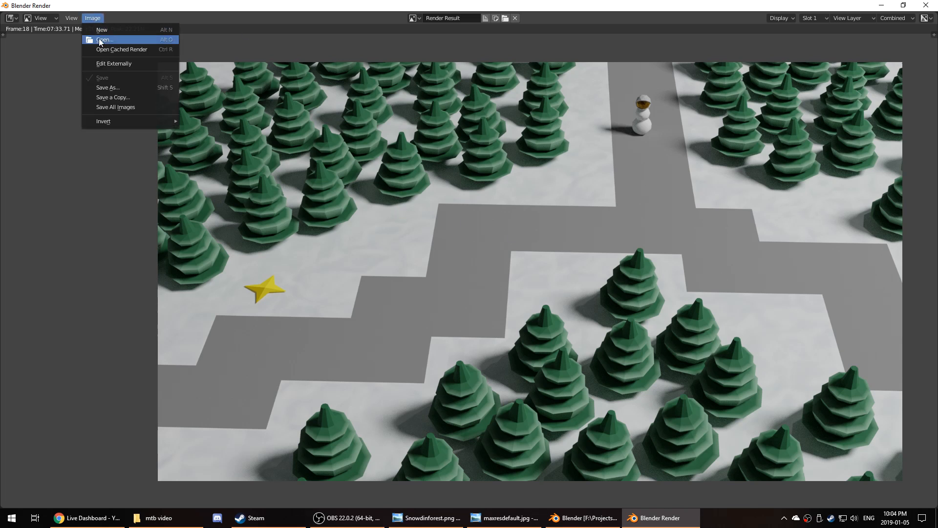
{"action": "left_click", "coordinate": [128, 87]}
{"action": "left_click", "coordinate": [148, 41]}
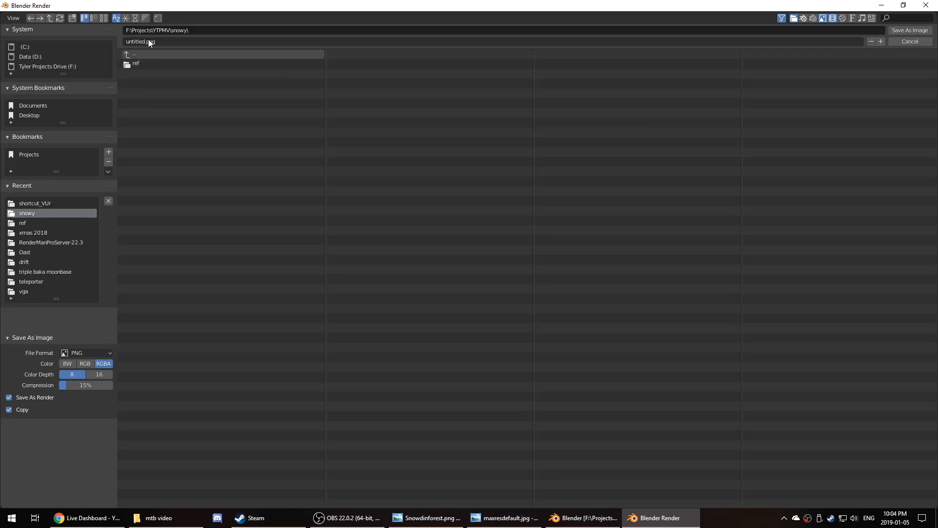
{"action": "type", "text": "test rend"}
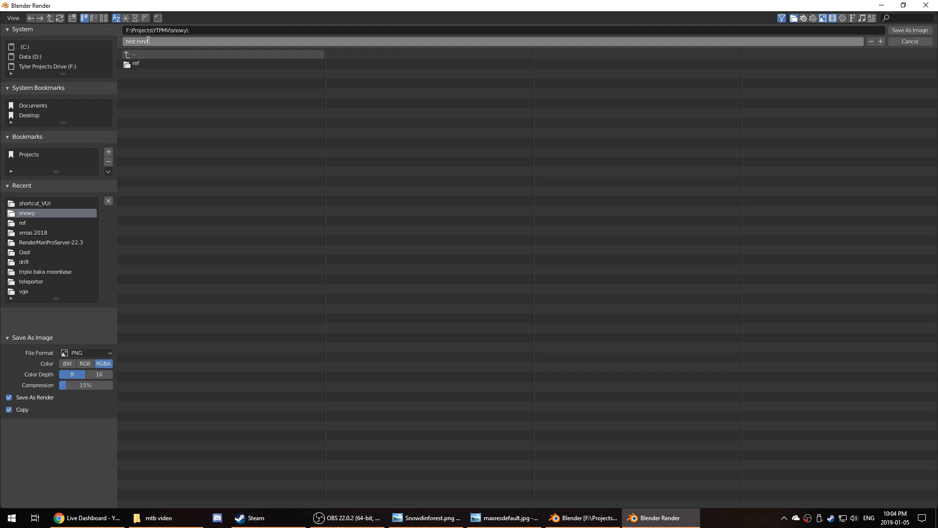
{"action": "type", "text": "er"}
{"action": "key", "text": "Return"}
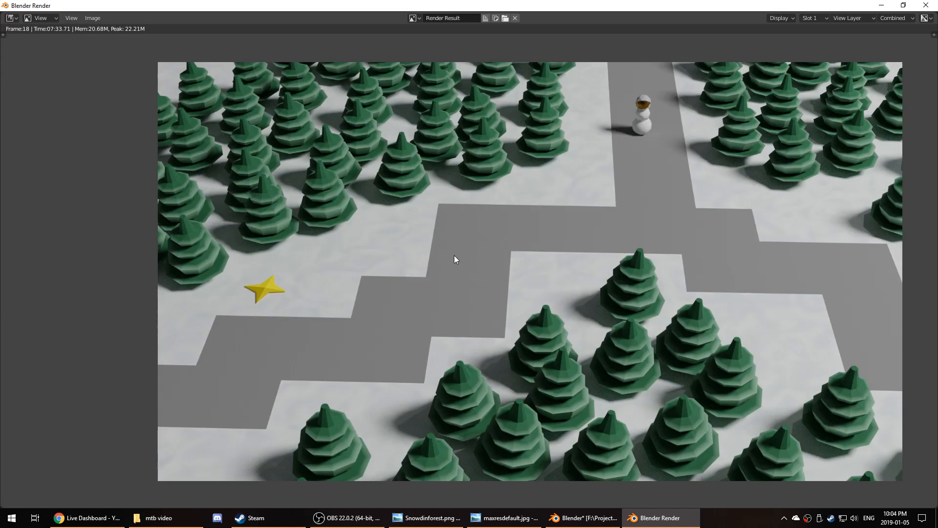
- Return to the b_snowy v1.blend scene window, switch the viewport to solid shading and save the file
{"action": "scroll", "coordinate": [453, 255], "scroll_direction": "down", "scroll_amount": 1}
{"action": "left_click", "coordinate": [576, 514]}
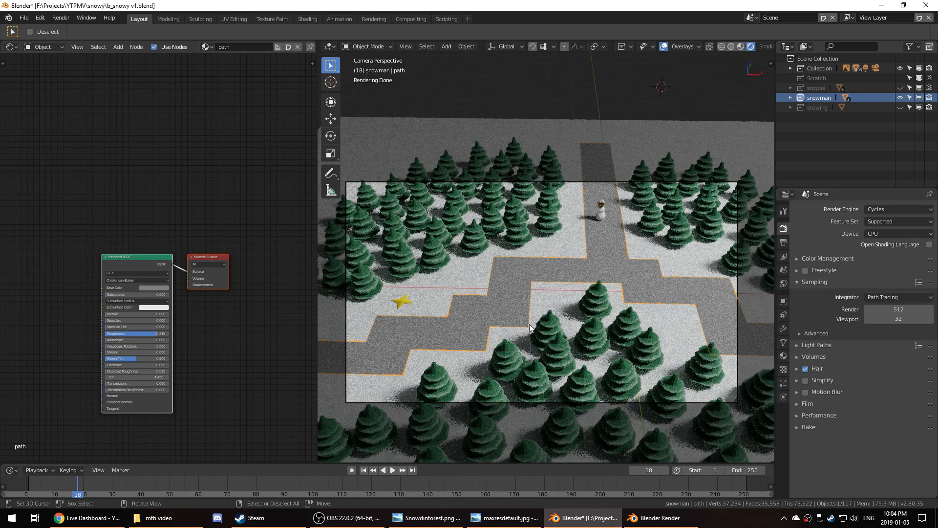
{"action": "key", "text": "z"}
{"action": "left_click", "coordinate": [632, 325]}
{"action": "key", "text": "ctrl+s"}
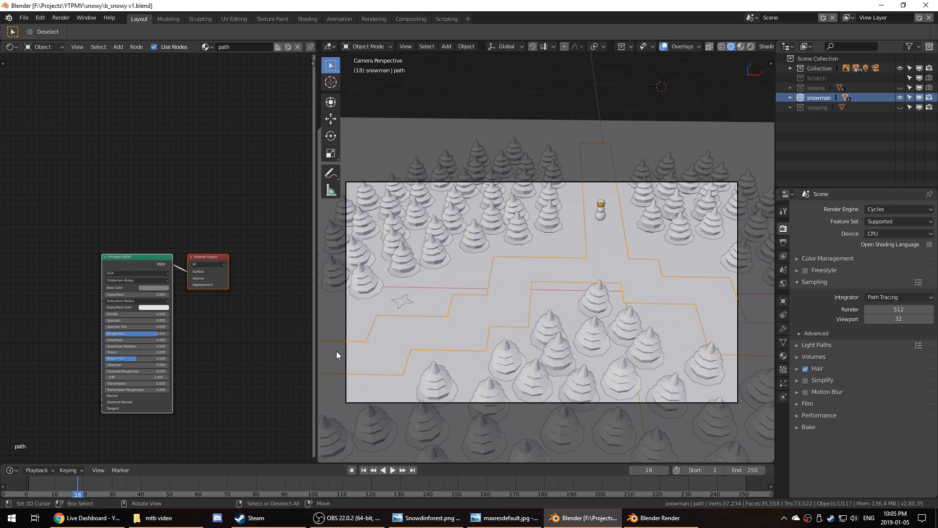
{"action": "scroll", "coordinate": [506, 370], "scroll_direction": "down", "scroll_amount": 1}
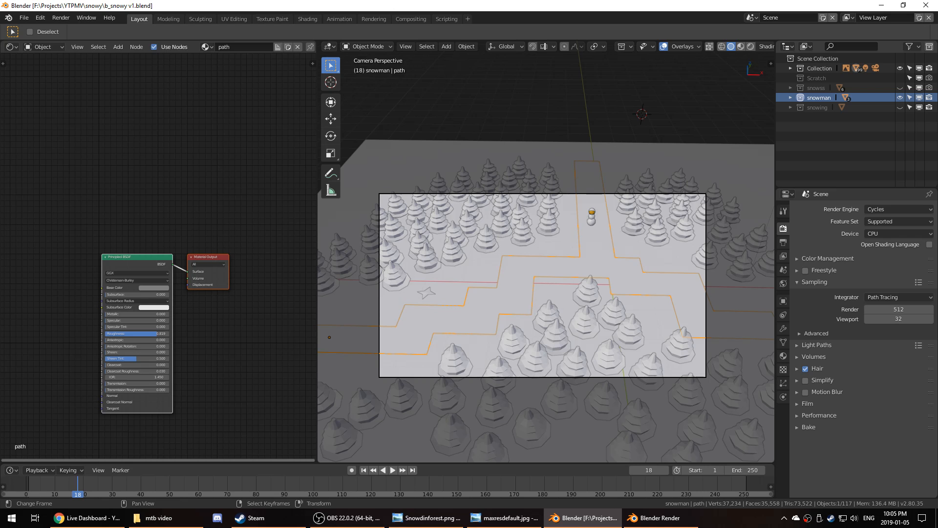
{"action": "key", "text": "alt+Tab"}
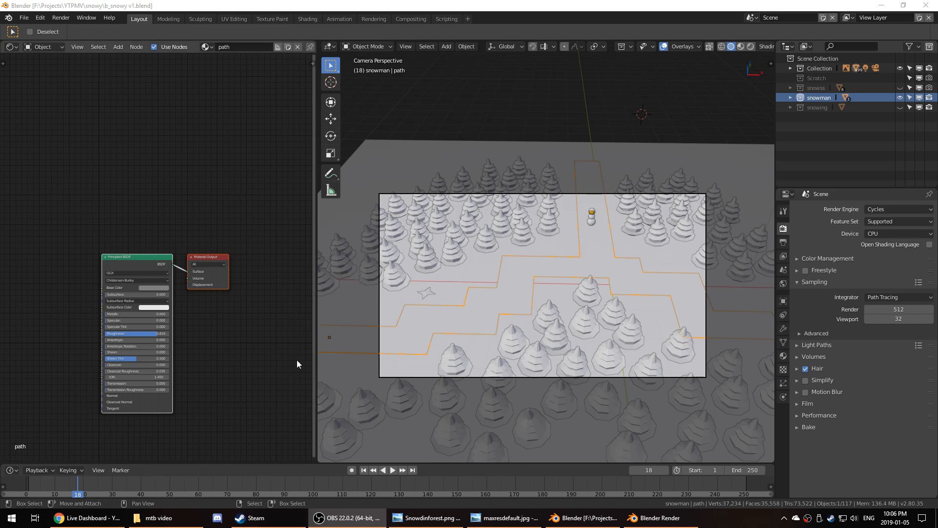
{"action": "left_click", "coordinate": [527, 4]}
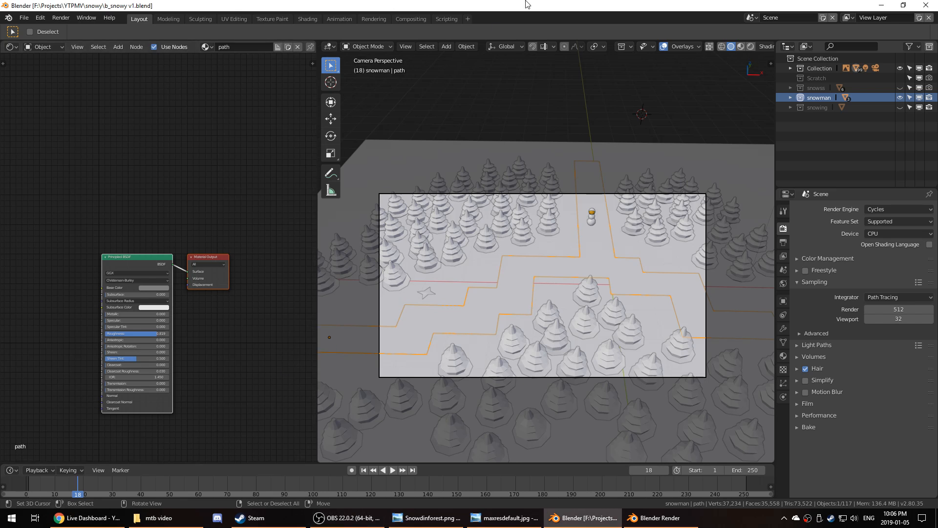